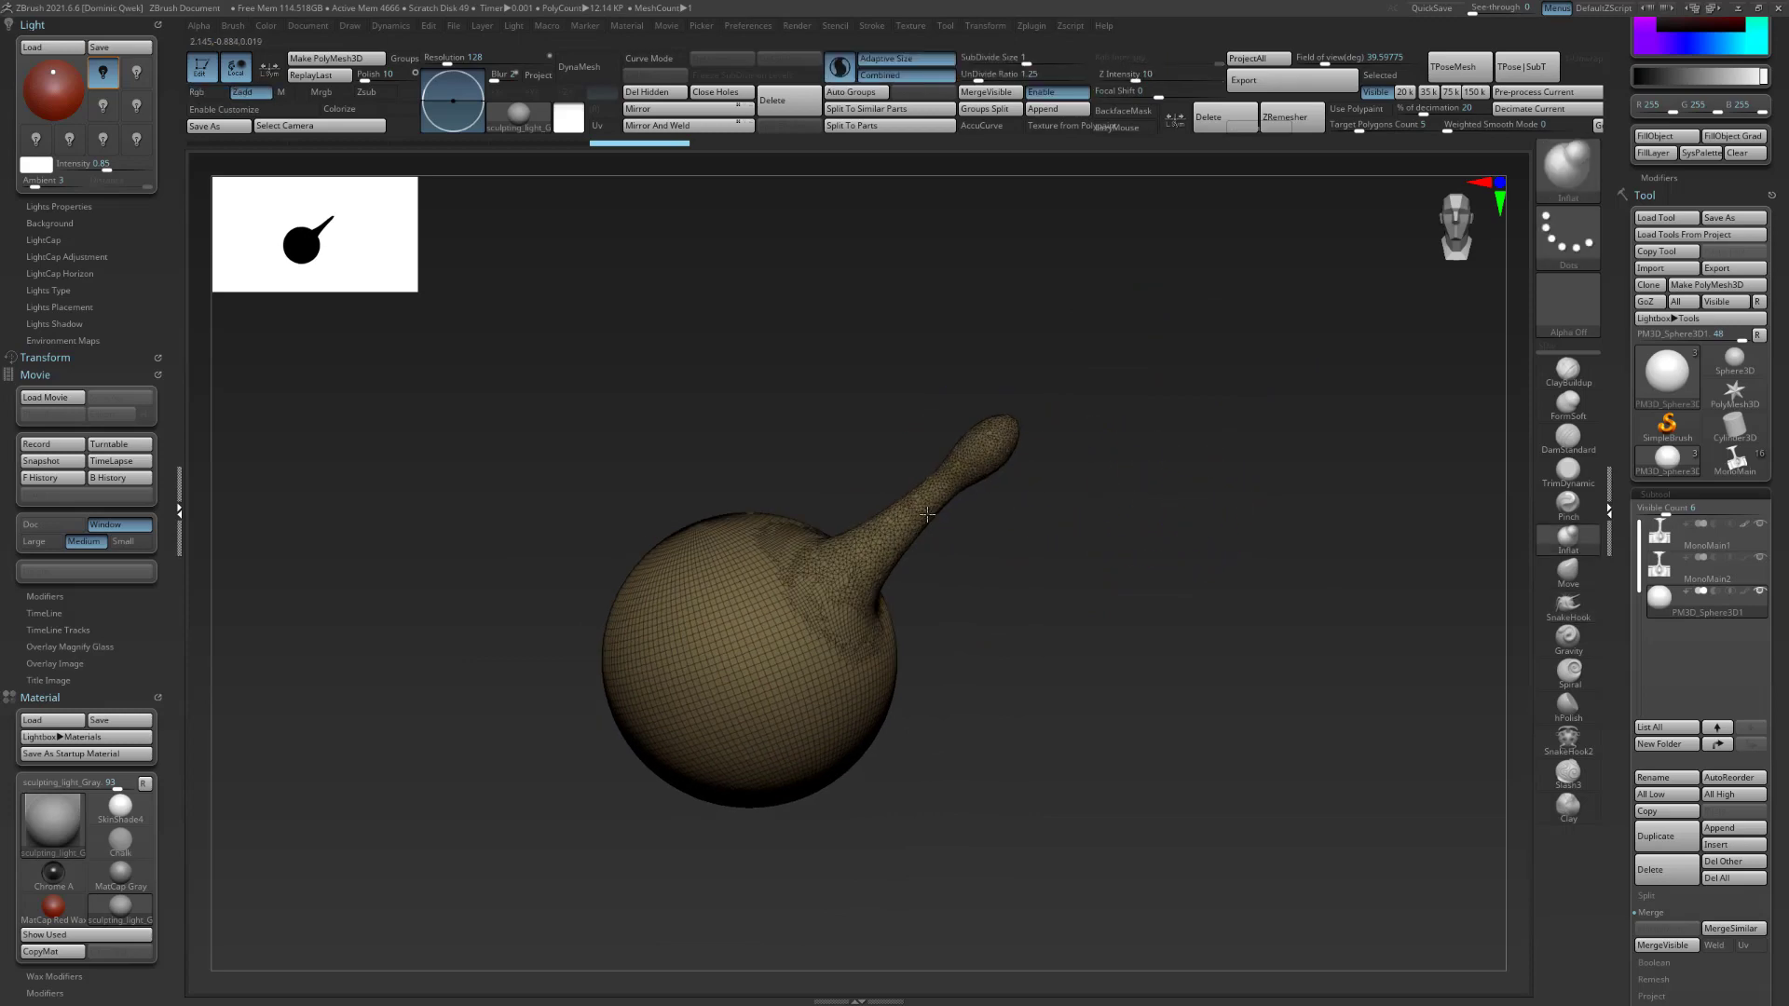
Carve creases along the horn and onto the sphere around its base with the DamStandard brush.
{"action": "left_click_drag", "start_coordinate": [944, 498], "coordinate": [1004, 446]}
{"action": "mouse_move", "coordinate": [1121, 447]}
{"action": "left_mouse_down", "text": "alt"}
{"action": "mouse_move", "coordinate": [1090, 539]}
{"action": "mouse_move", "coordinate": [1132, 536]}
{"action": "mouse_move", "coordinate": [1158, 451]}
{"action": "mouse_move", "coordinate": [1153, 510]}
{"action": "mouse_move", "coordinate": [1158, 494]}
{"action": "left_mouse_up", "text": "alt"}
{"action": "mouse_move", "coordinate": [1155, 503]}
{"action": "left_mouse_down", "text": "alt"}
{"action": "mouse_move", "coordinate": [1152, 553]}
{"action": "mouse_move", "coordinate": [1158, 512]}
{"action": "mouse_move", "coordinate": [1102, 550]}
{"action": "left_mouse_up", "text": "alt"}
{"action": "key", "text": "shift+f"}
{"action": "key", "text": "b"}
{"action": "key", "text": "d"}
{"action": "key", "text": "s"}
{"action": "left_click_drag", "start_coordinate": [725, 579], "coordinate": [678, 613]}
{"action": "left_click_drag", "start_coordinate": [913, 582], "coordinate": [853, 579]}
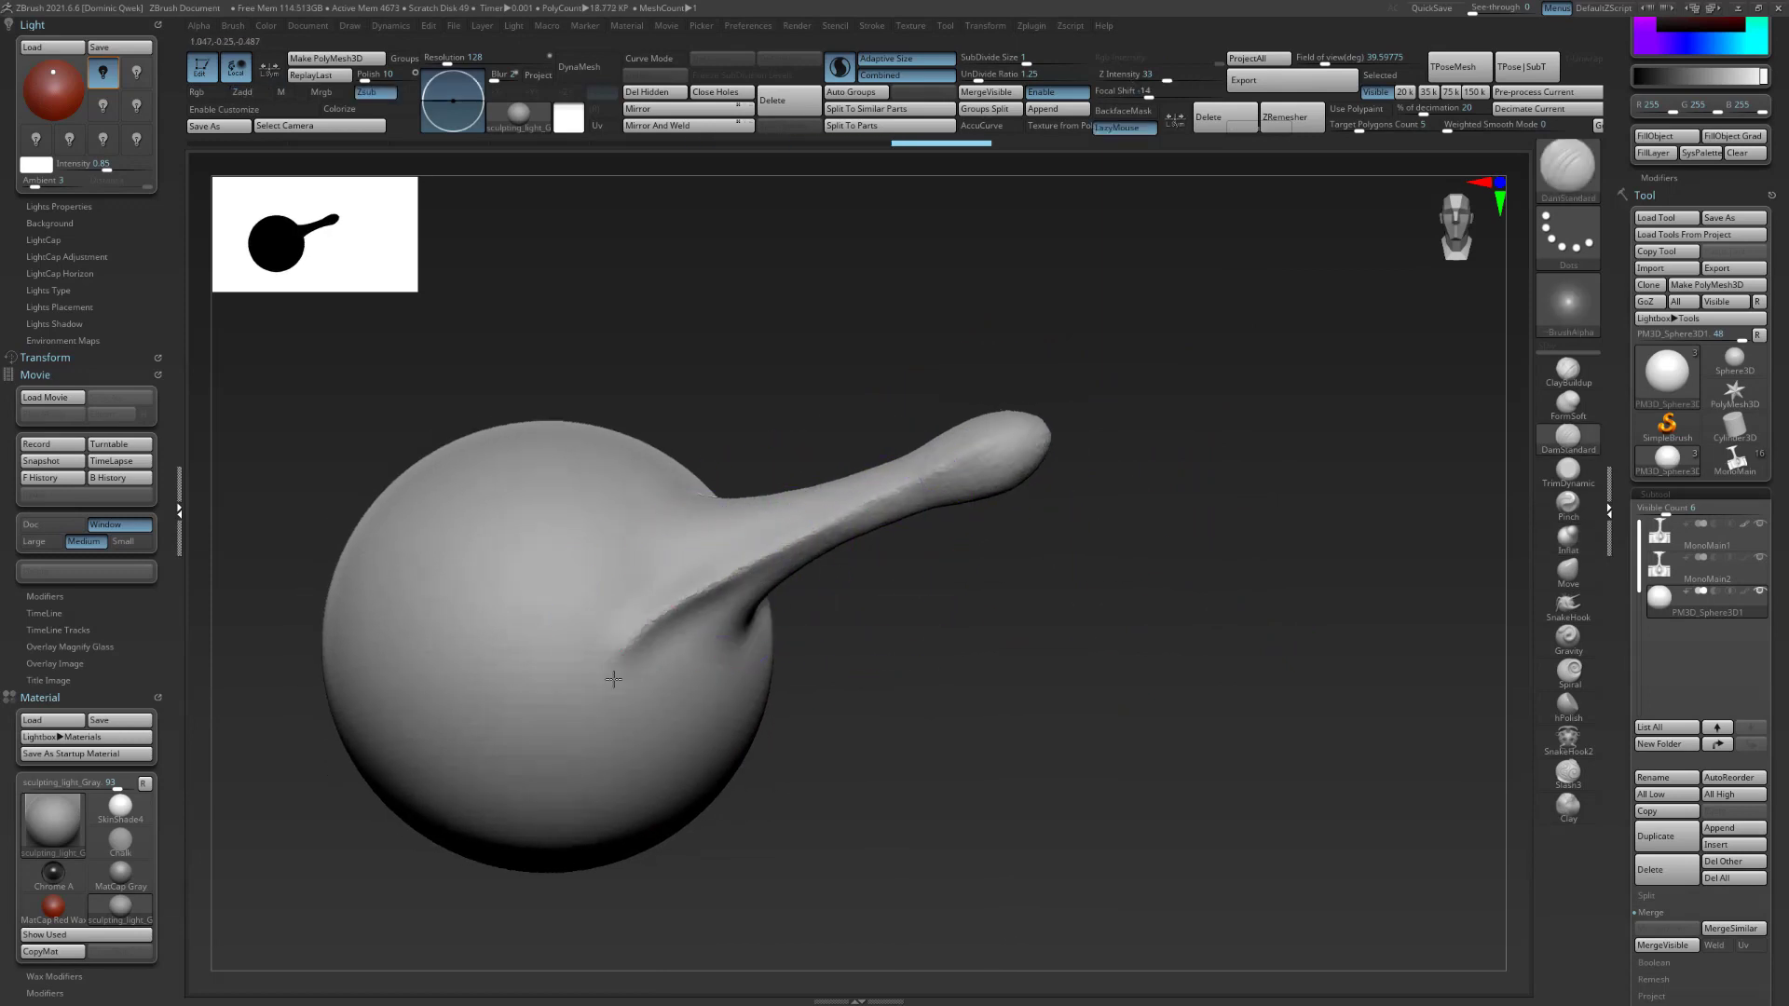
Smooth the horn, extend the crease below it down the sphere, and show the mesh wireframe.
{"action": "mouse_move", "coordinate": [997, 647]}
{"action": "left_mouse_down", "text": "alt"}
{"action": "mouse_move", "coordinate": [1030, 579]}
{"action": "mouse_move", "coordinate": [1021, 615]}
{"action": "left_mouse_up", "text": "alt"}
{"action": "left_click_drag", "start_coordinate": [959, 457], "coordinate": [930, 471], "text": "shift"}
{"action": "mouse_move", "coordinate": [969, 464]}
{"action": "left_mouse_down"}
{"action": "mouse_move", "coordinate": [1042, 460]}
{"action": "mouse_move", "coordinate": [1023, 468]}
{"action": "left_mouse_up"}
{"action": "mouse_move", "coordinate": [1156, 517]}
{"action": "left_mouse_down"}
{"action": "mouse_move", "coordinate": [1114, 438]}
{"action": "mouse_move", "coordinate": [1171, 503]}
{"action": "mouse_move", "coordinate": [1122, 443]}
{"action": "mouse_move", "coordinate": [1226, 428]}
{"action": "mouse_move", "coordinate": [1175, 469]}
{"action": "mouse_move", "coordinate": [1158, 443]}
{"action": "mouse_move", "coordinate": [1170, 419]}
{"action": "mouse_move", "coordinate": [1225, 420]}
{"action": "left_mouse_up"}
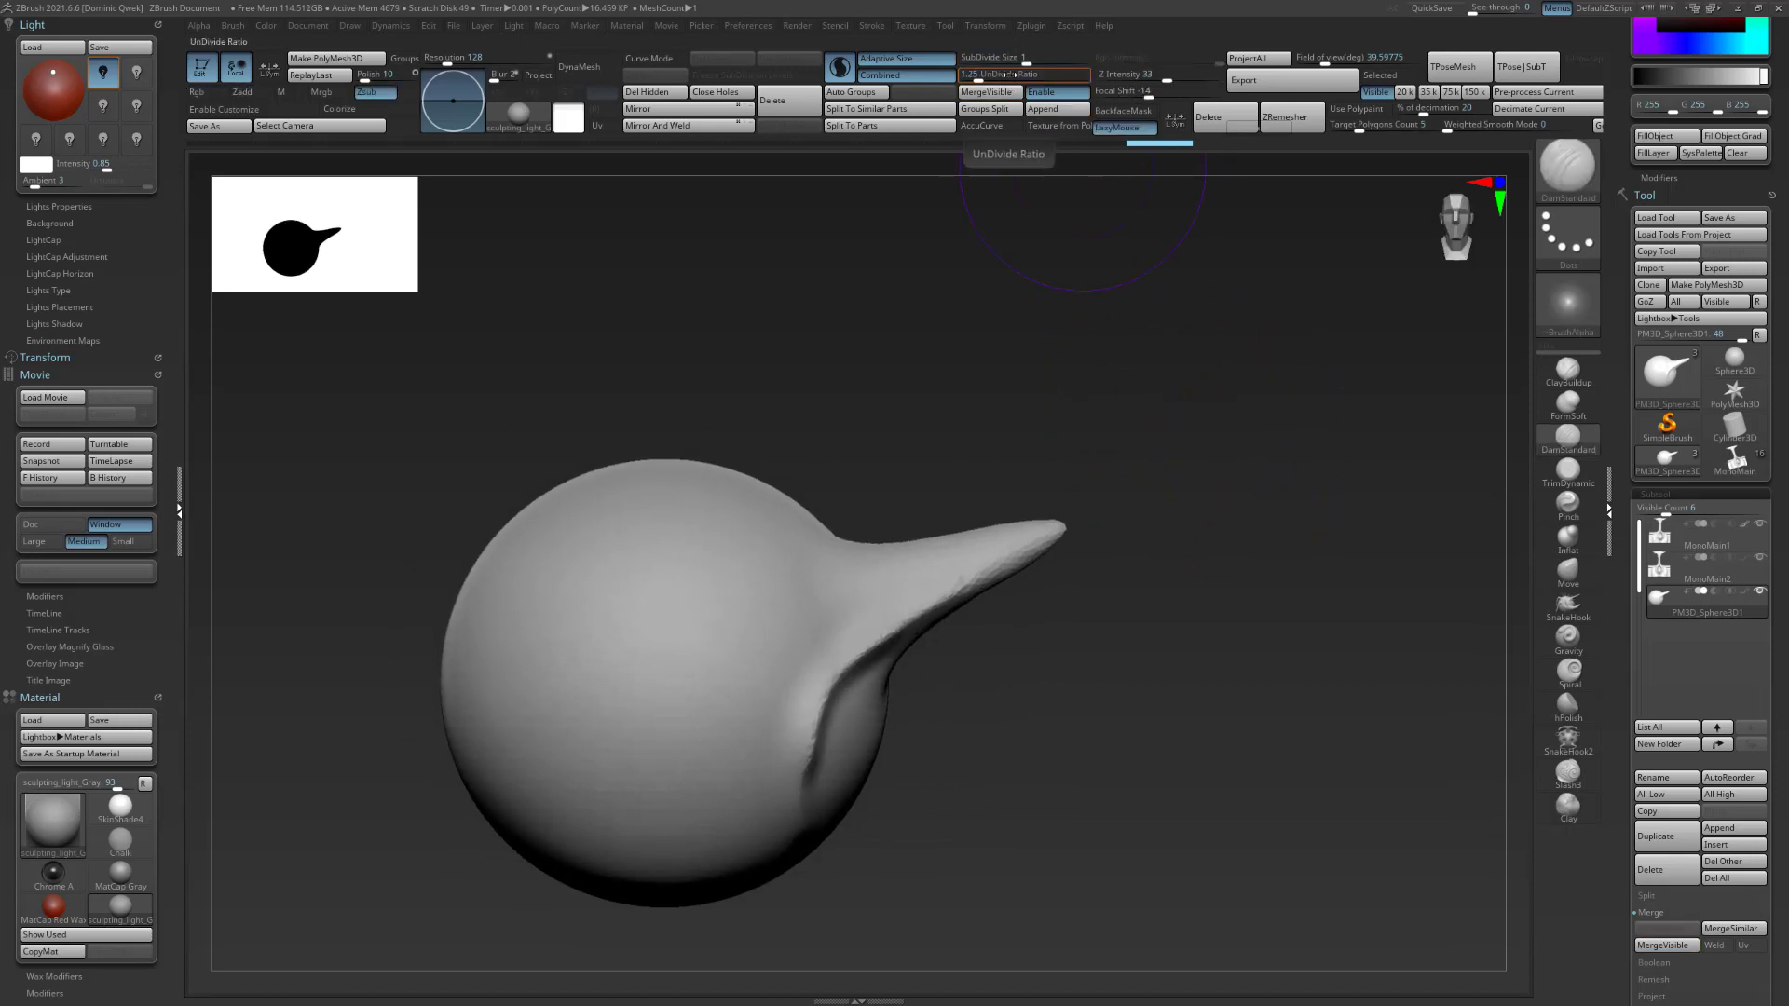
{"action": "key", "text": "shift+f"}
{"action": "key", "text": "shift+f"}
{"action": "left_click_drag", "start_coordinate": [998, 416], "coordinate": [999, 359], "text": "alt"}
{"action": "key", "text": "shift+f"}
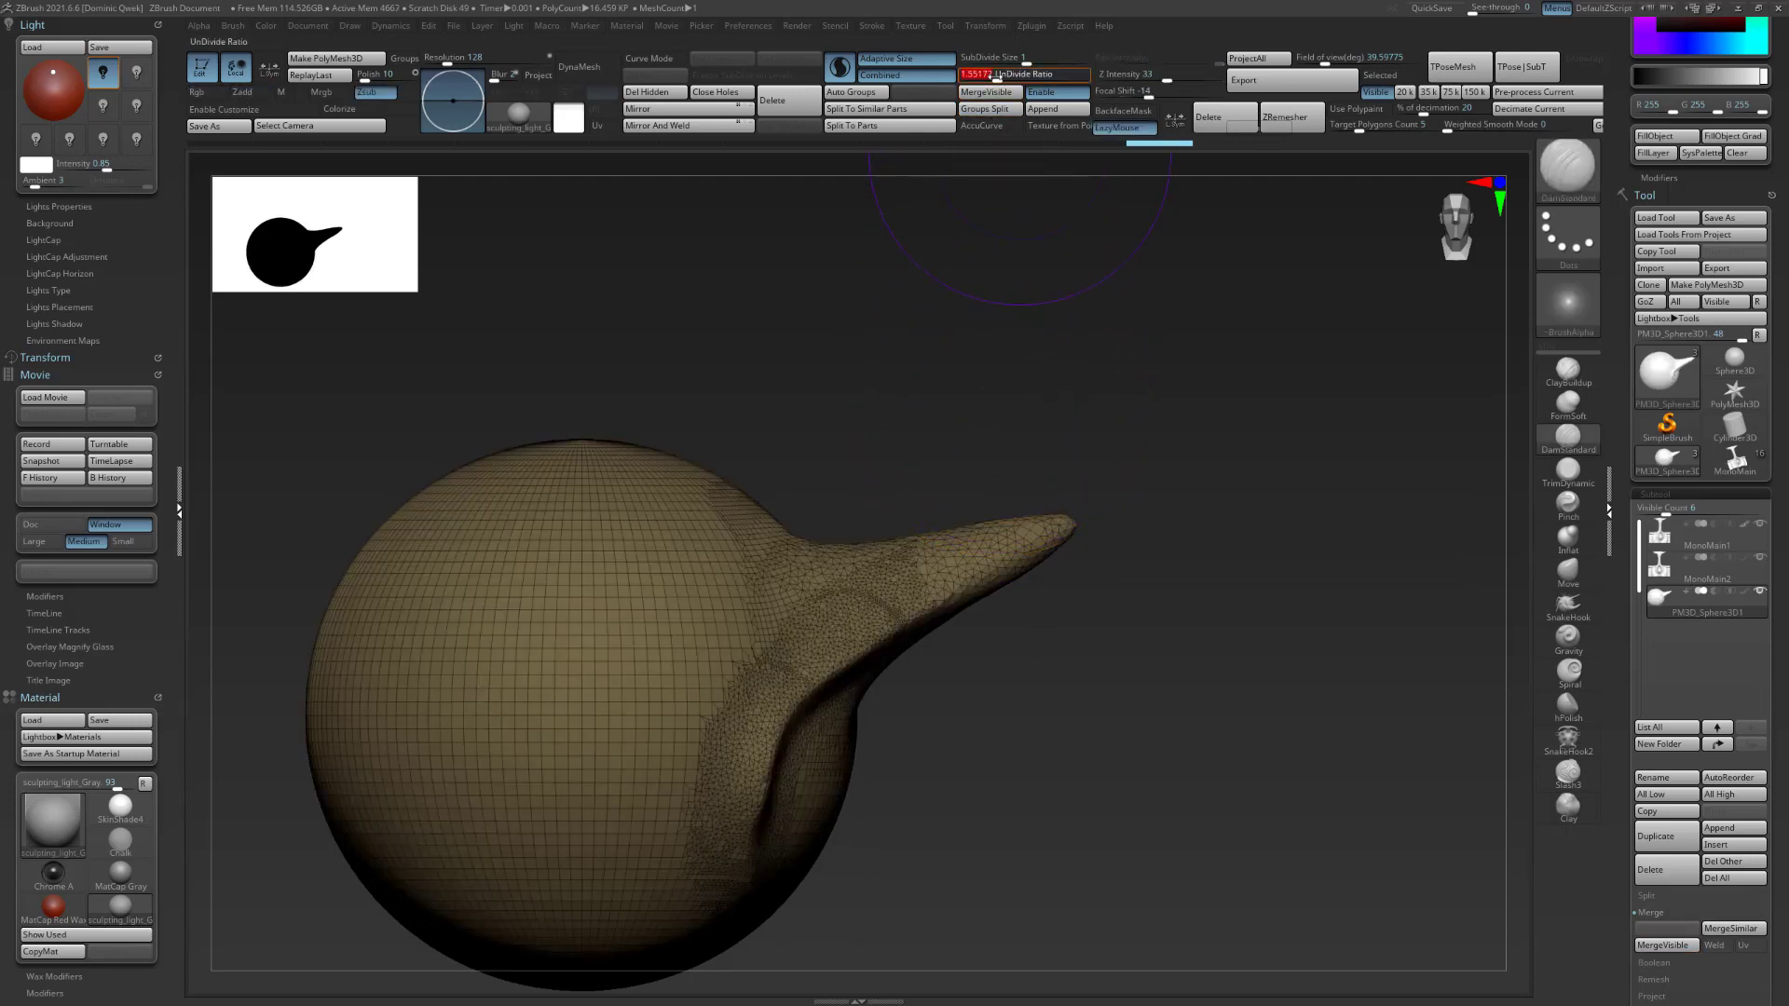
Smooth and stroke the sphere's surface beside the horn to retessellate it, and undo the last stroke.
{"action": "left_click_drag", "start_coordinate": [969, 382], "coordinate": [973, 415]}
{"action": "mouse_move", "coordinate": [736, 615]}
{"action": "left_mouse_down", "text": "shift"}
{"action": "mouse_move", "coordinate": [675, 642]}
{"action": "mouse_move", "coordinate": [703, 666]}
{"action": "mouse_move", "coordinate": [855, 573]}
{"action": "left_mouse_up", "text": "shift"}
{"action": "left_click_drag", "start_coordinate": [926, 403], "coordinate": [923, 438]}
{"action": "left_click_drag", "start_coordinate": [801, 474], "coordinate": [611, 643]}
{"action": "left_click_drag", "start_coordinate": [997, 283], "coordinate": [970, 328], "text": "alt"}
{"action": "key", "text": "ctrl+z"}
{"action": "key", "text": "shift+f"}
{"action": "key", "text": "shift+f"}
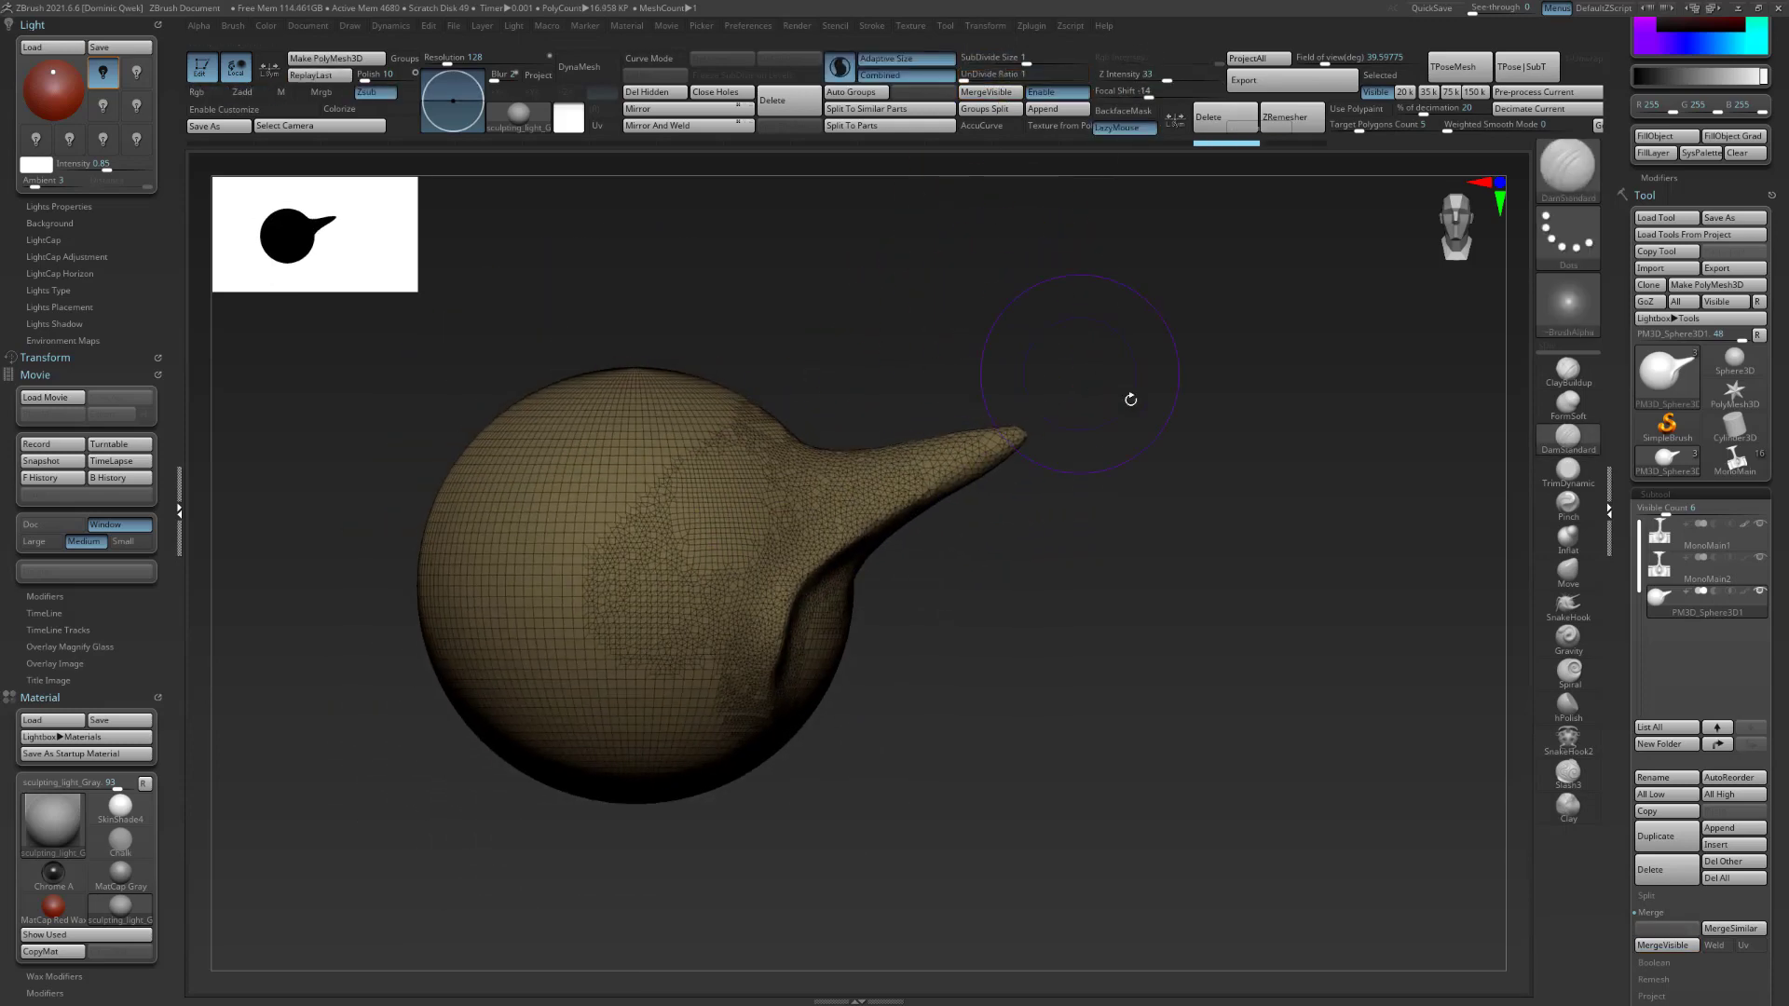
Pull a second, longer horn out of the sphere with the SnakeHook brush.
{"action": "left_click_drag", "start_coordinate": [1190, 420], "coordinate": [1127, 397]}
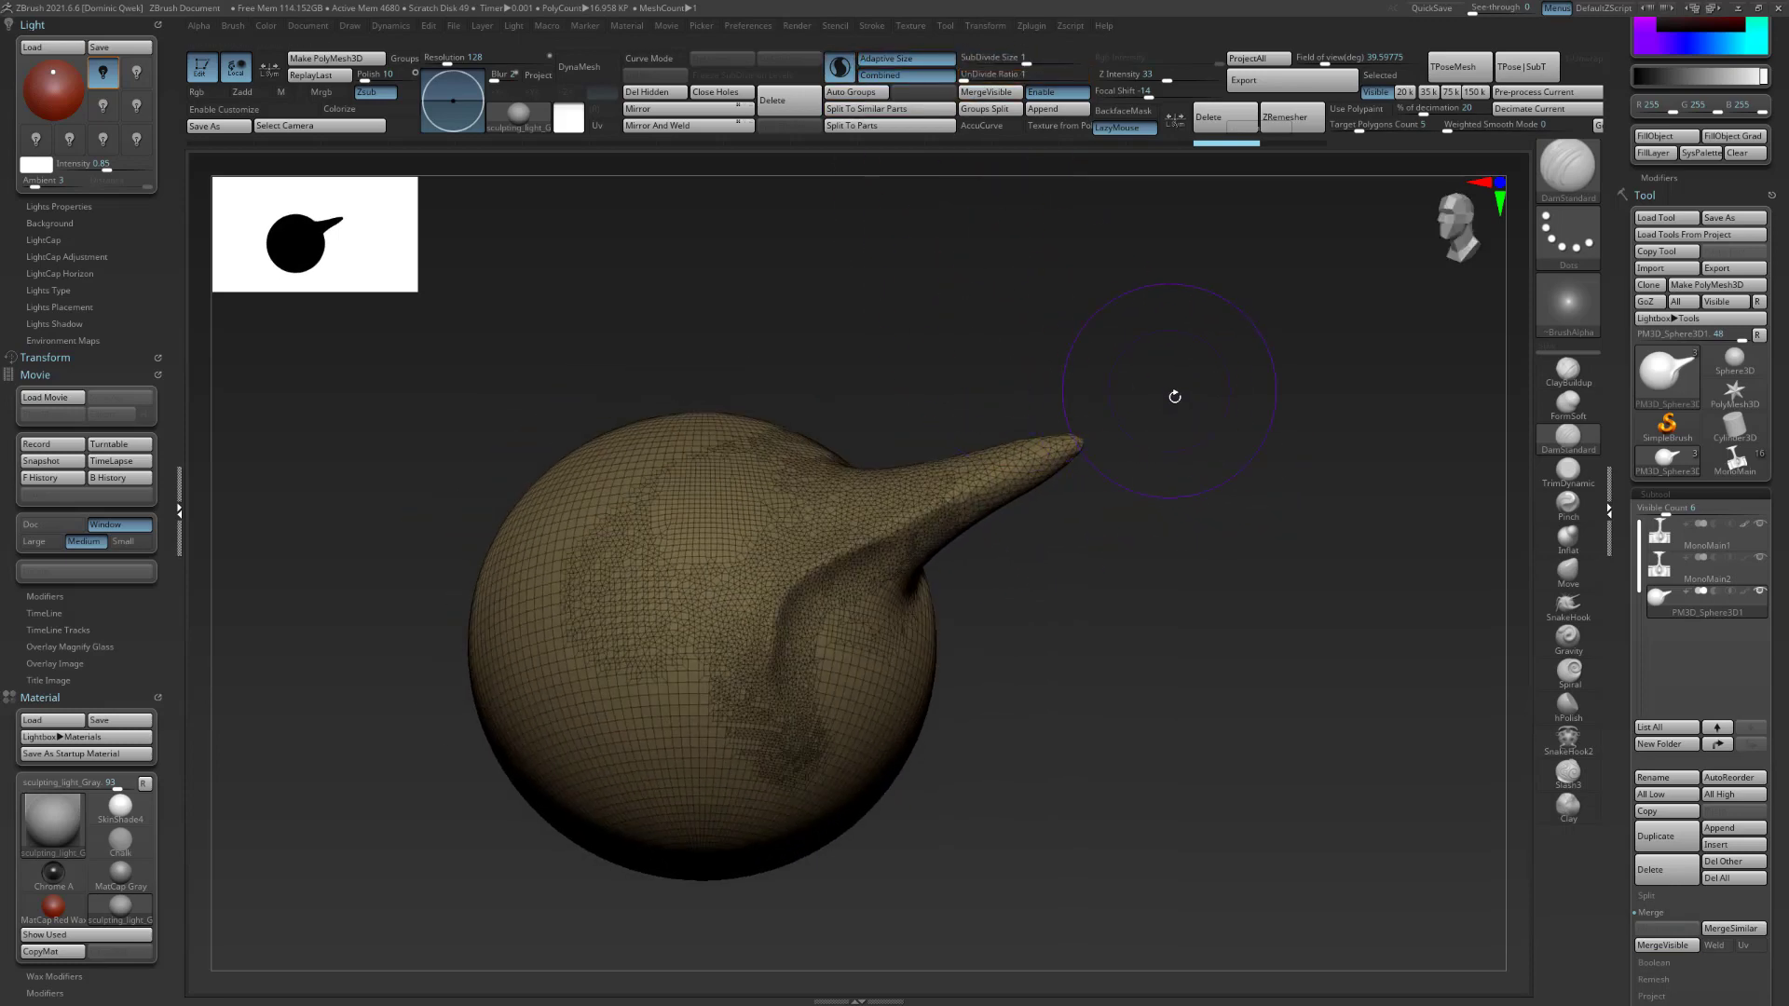
{"action": "mouse_move", "coordinate": [1196, 414]}
{"action": "left_mouse_down"}
{"action": "mouse_move", "coordinate": [1106, 459]}
{"action": "mouse_move", "coordinate": [1202, 463]}
{"action": "mouse_move", "coordinate": [1226, 522]}
{"action": "mouse_move", "coordinate": [1250, 488]}
{"action": "mouse_move", "coordinate": [1214, 559]}
{"action": "mouse_move", "coordinate": [1175, 513]}
{"action": "mouse_move", "coordinate": [1194, 596]}
{"action": "left_mouse_up"}
{"action": "key", "text": "shift+f"}
{"action": "key", "text": "shift+f"}
{"action": "key", "text": "shift+f"}
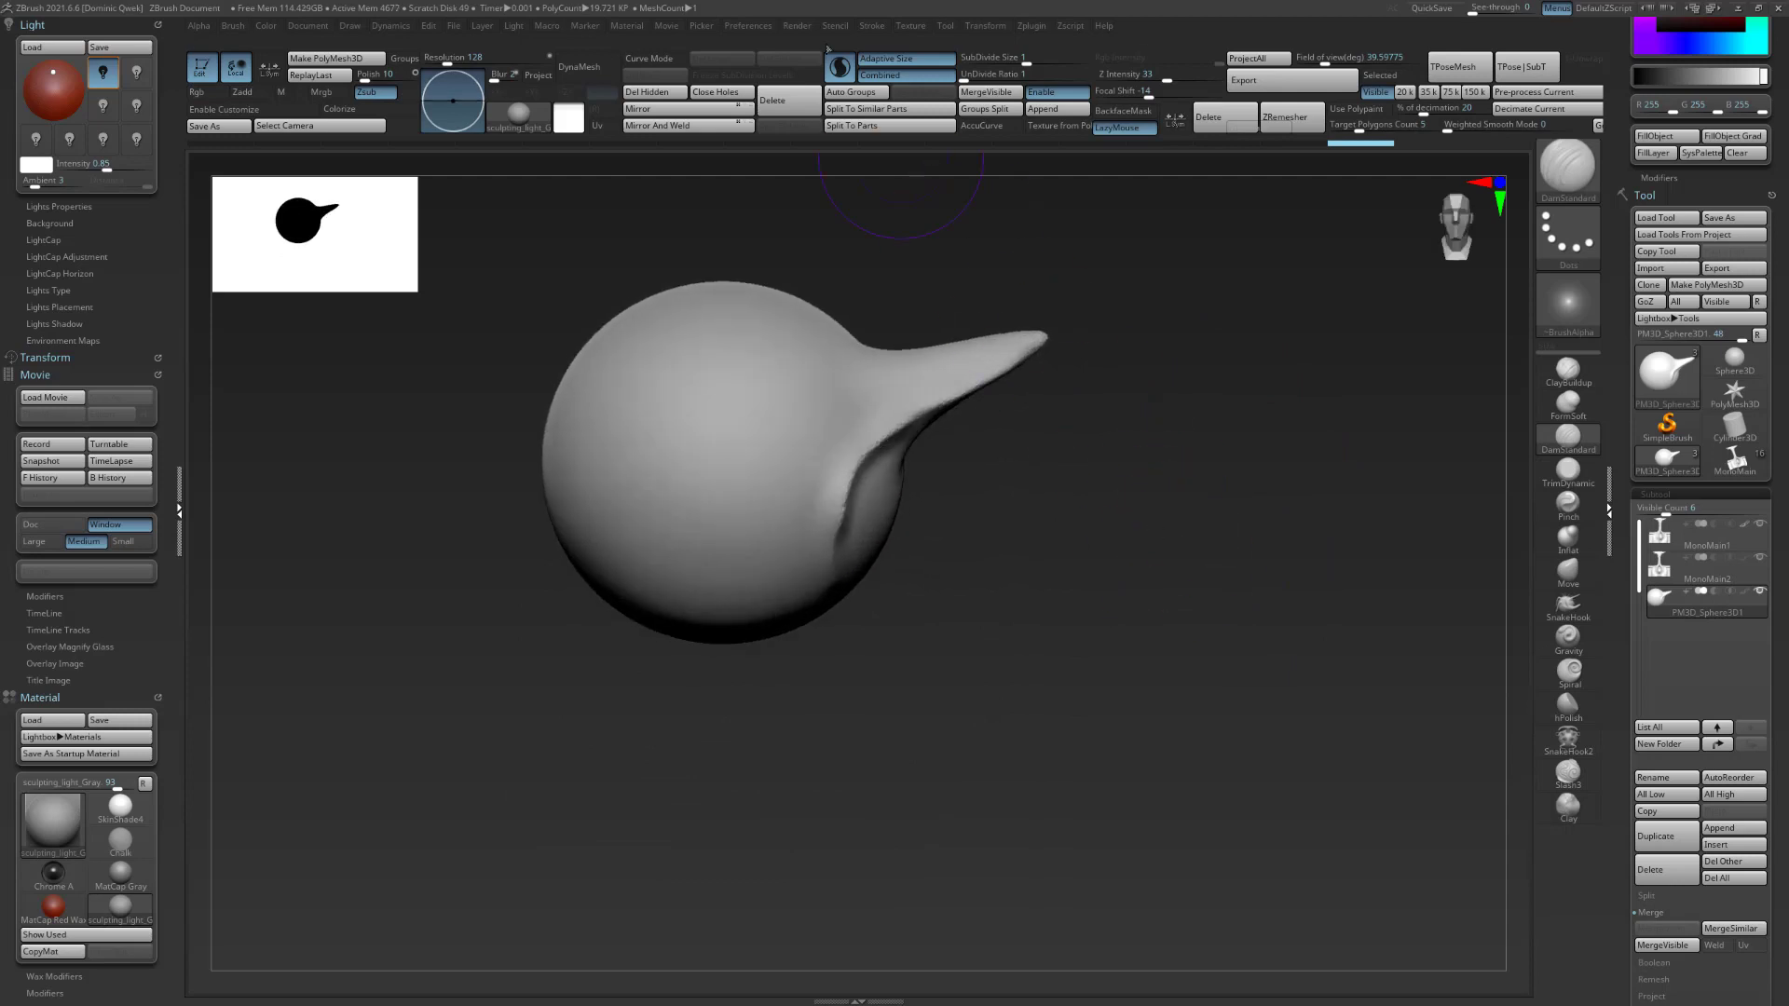
{"action": "mouse_move", "coordinate": [1024, 315]}
{"action": "left_mouse_down"}
{"action": "mouse_move", "coordinate": [1238, 540]}
{"action": "mouse_move", "coordinate": [991, 568]}
{"action": "mouse_move", "coordinate": [1034, 599]}
{"action": "mouse_move", "coordinate": [1406, 662]}
{"action": "mouse_move", "coordinate": [1218, 527]}
{"action": "left_mouse_up"}
{"action": "key", "text": "shift"}
{"action": "mouse_move", "coordinate": [1337, 481]}
{"action": "left_mouse_down"}
{"action": "mouse_move", "coordinate": [1370, 540]}
{"action": "mouse_move", "coordinate": [1230, 651]}
{"action": "mouse_move", "coordinate": [1169, 688]}
{"action": "mouse_move", "coordinate": [1046, 675]}
{"action": "mouse_move", "coordinate": [1049, 783]}
{"action": "left_mouse_up"}
{"action": "key", "text": "shift+f"}
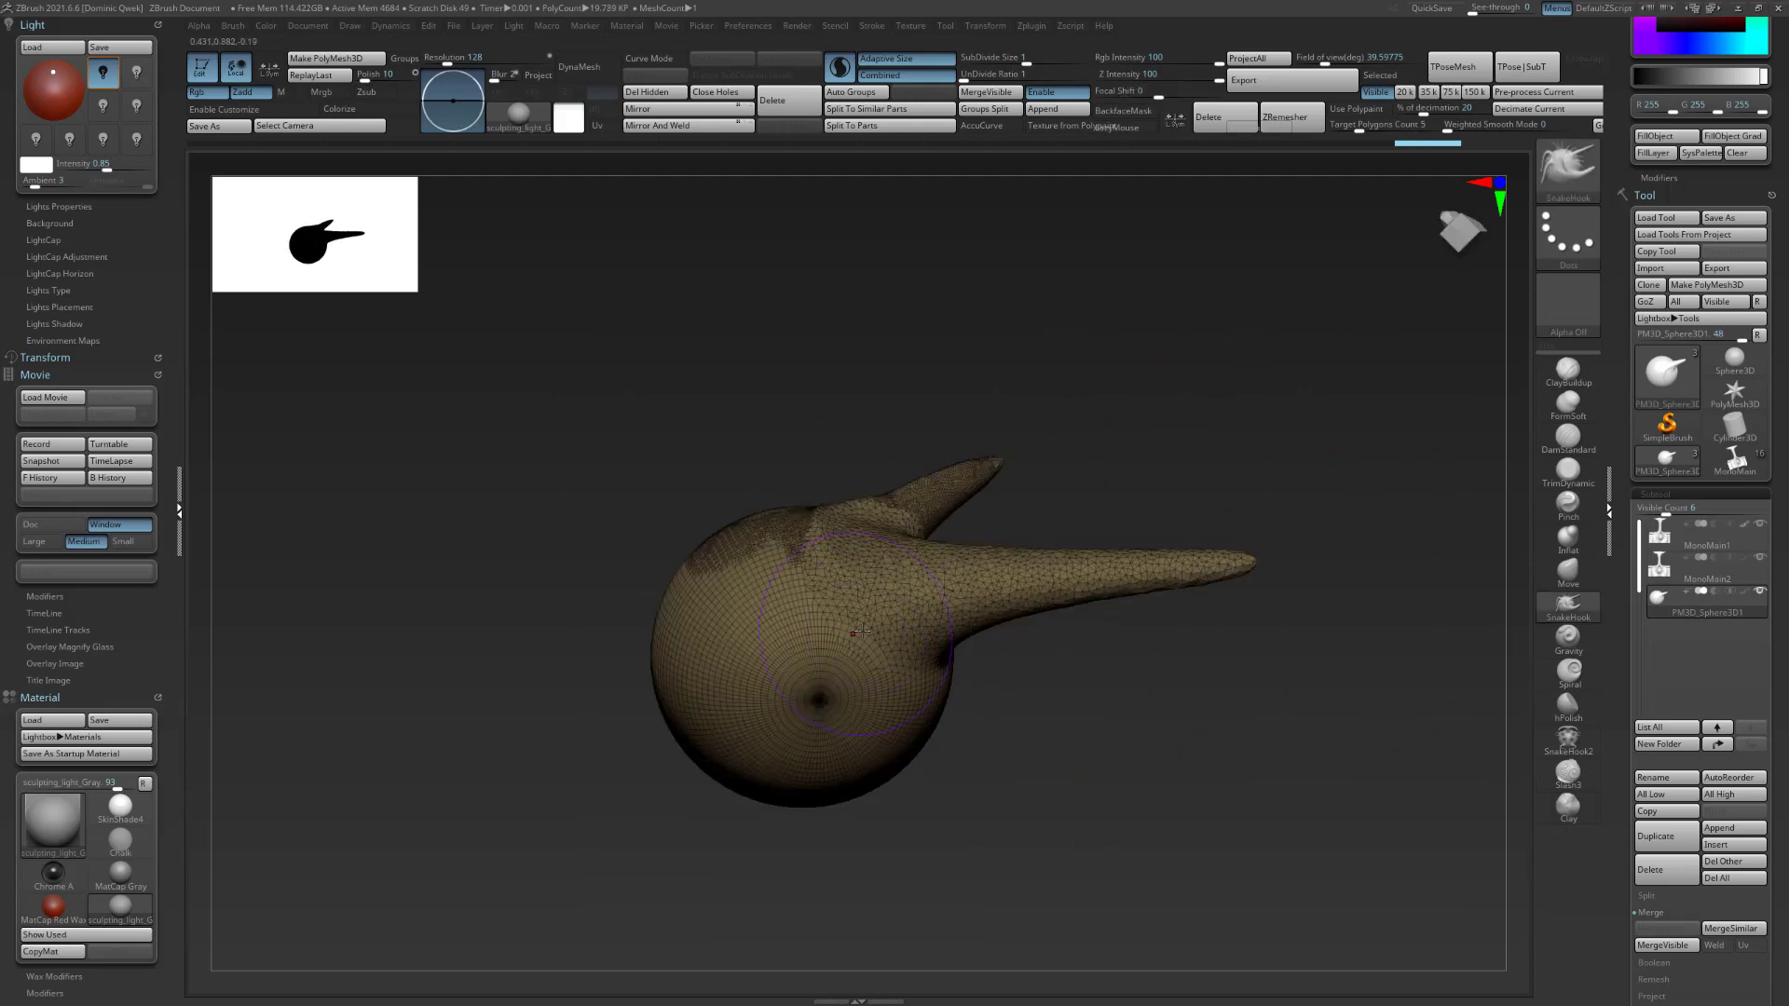
Sculpt a ridge from the long horn across the sphere with the DamStandard brush.
{"action": "key", "text": "shift+f"}
{"action": "key", "text": "b"}
{"action": "key", "text": "d"}
{"action": "key", "text": "s"}
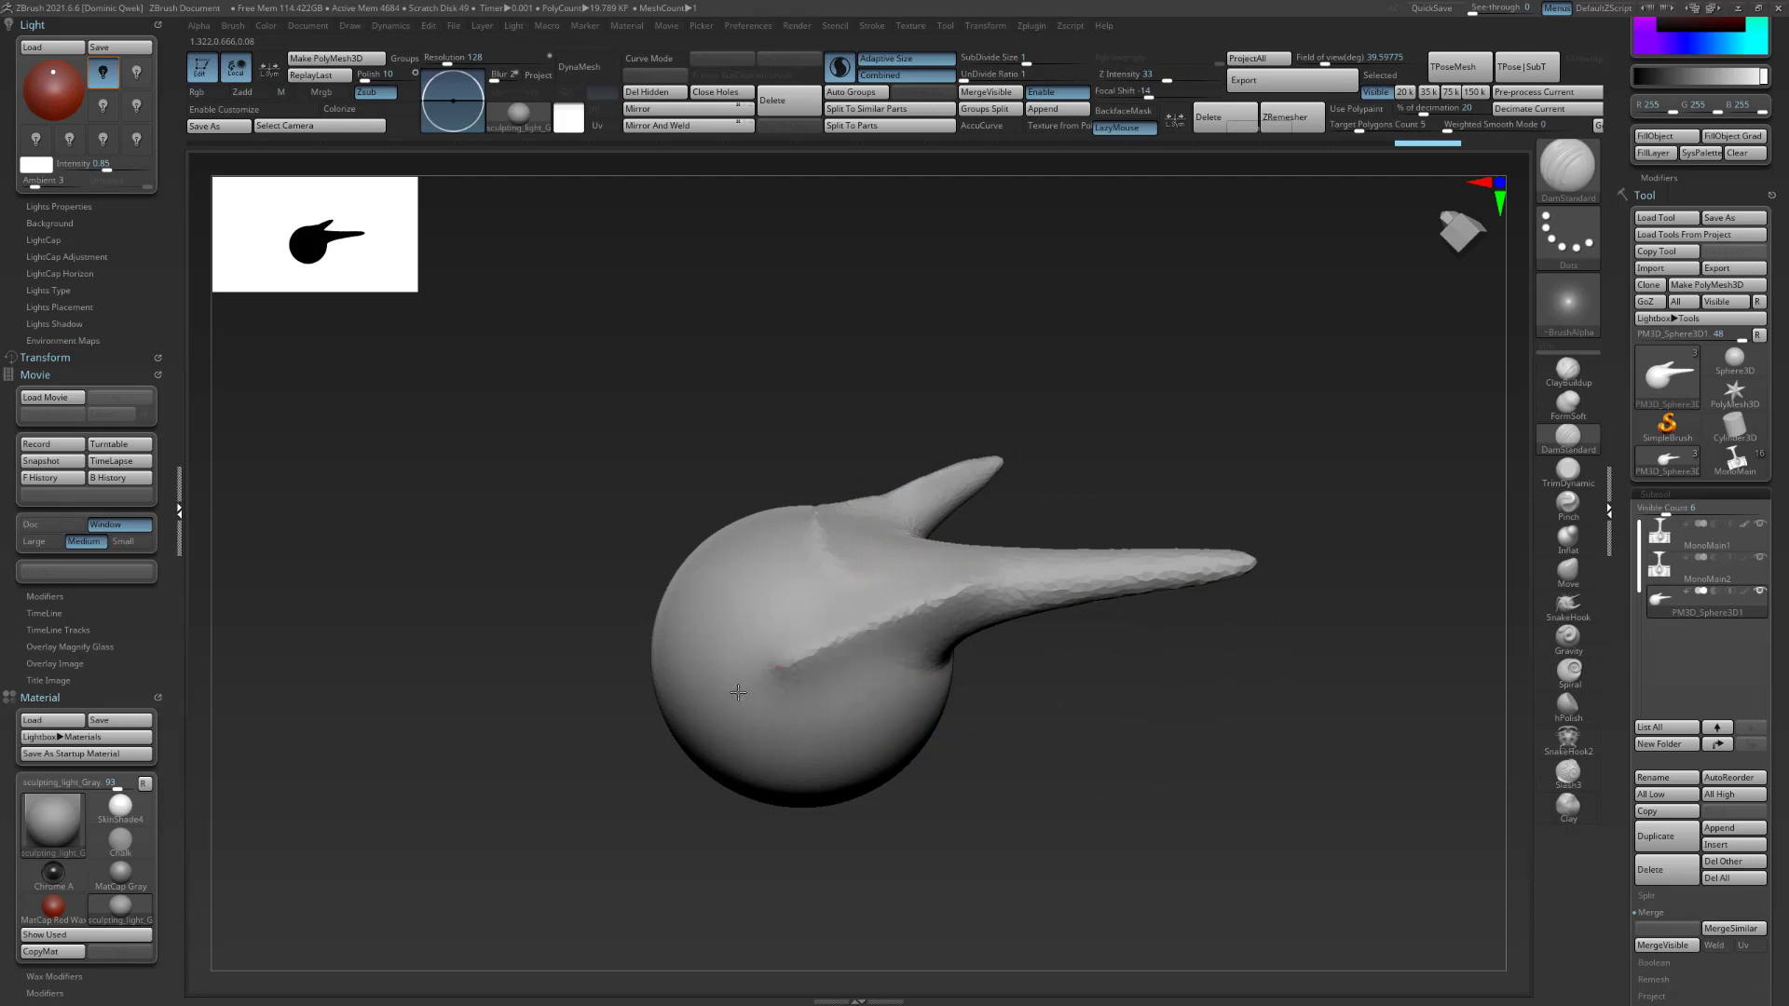
{"action": "left_click_drag", "start_coordinate": [1025, 494], "coordinate": [1109, 436]}
{"action": "left_click_drag", "start_coordinate": [965, 585], "coordinate": [673, 732], "text": "alt"}
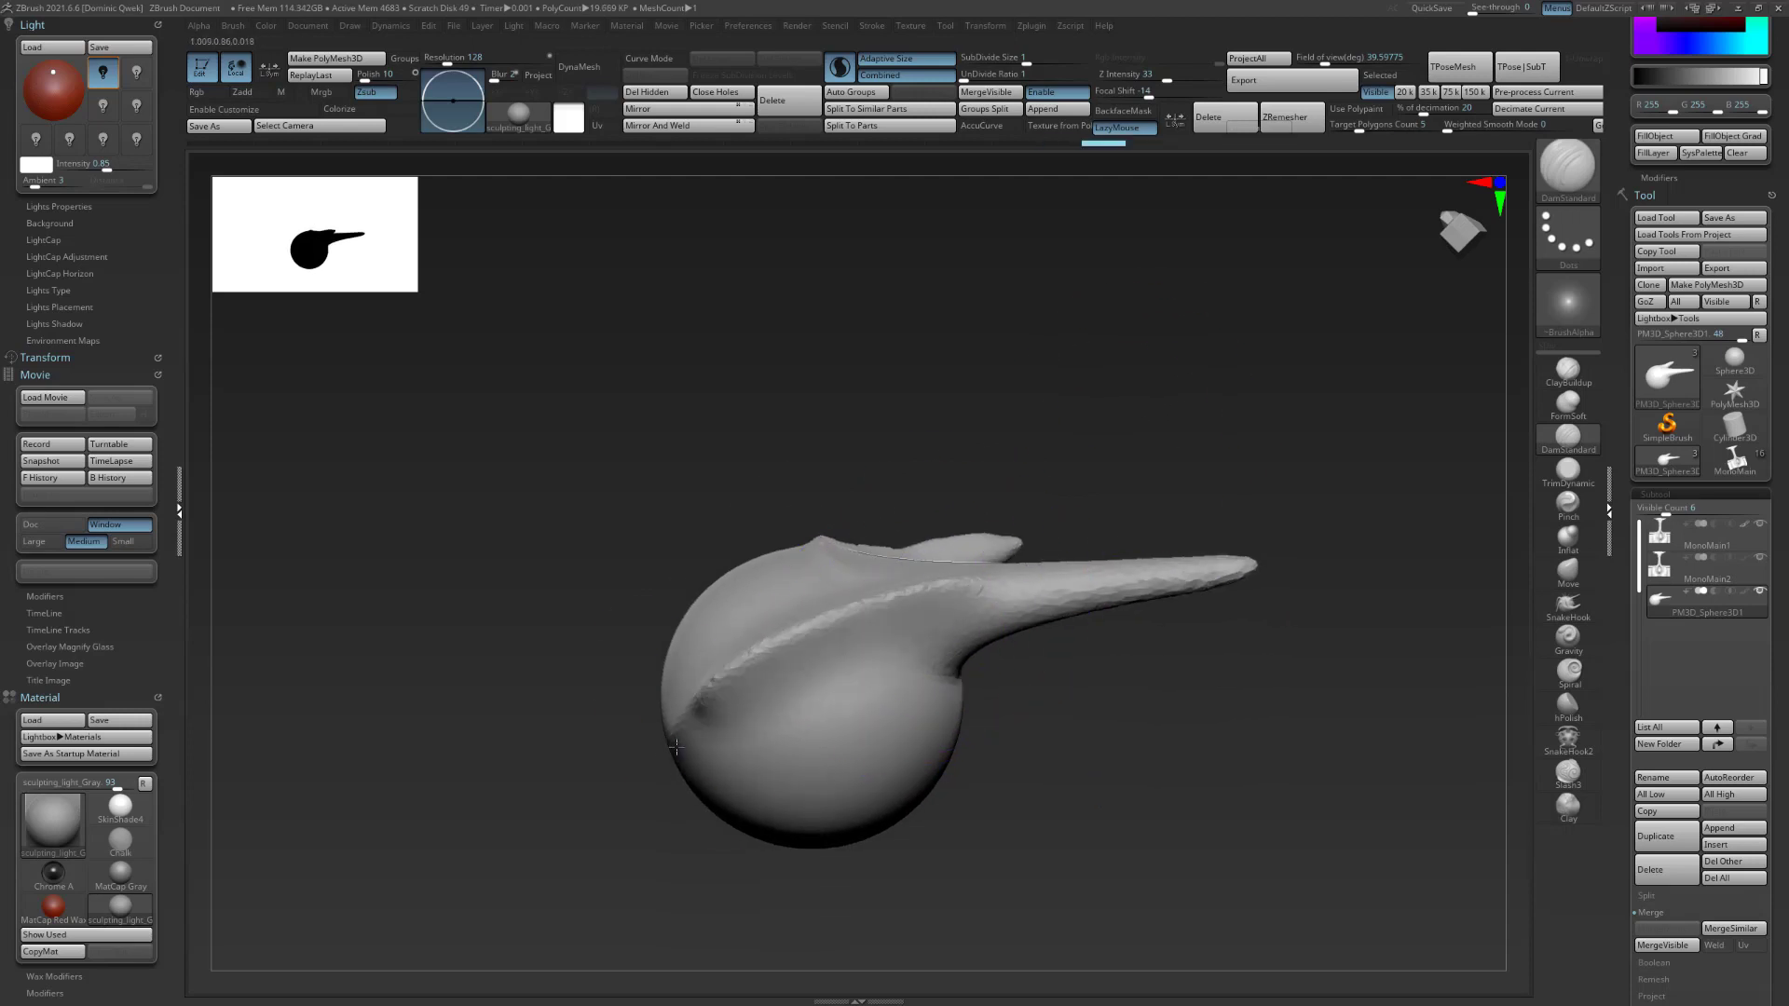
Flatten the ridge across the sphere into planes with the TrimDynamic brush.
{"action": "left_click_drag", "start_coordinate": [1046, 427], "coordinate": [1167, 570]}
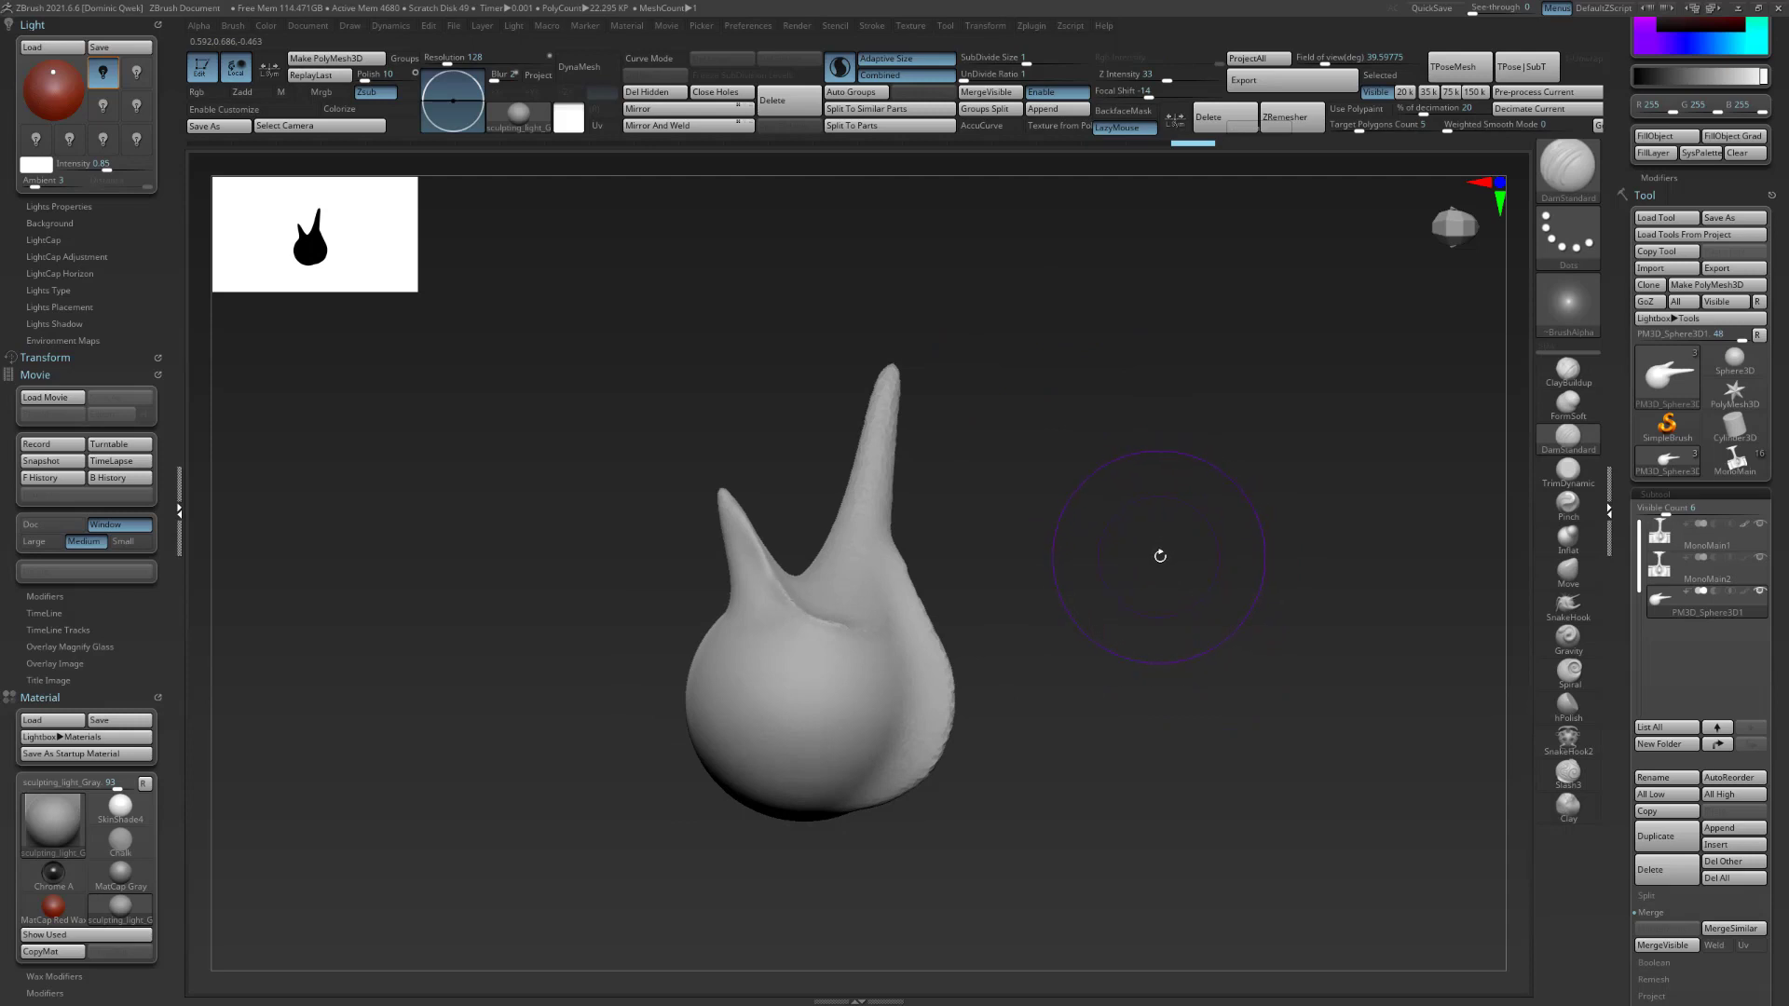
{"action": "mouse_move", "coordinate": [1042, 479]}
{"action": "left_mouse_down"}
{"action": "mouse_move", "coordinate": [1157, 459]}
{"action": "mouse_move", "coordinate": [1176, 536]}
{"action": "left_mouse_up"}
{"action": "key", "text": "4"}
{"action": "mouse_move", "coordinate": [1071, 508]}
{"action": "left_mouse_down"}
{"action": "mouse_move", "coordinate": [1205, 455]}
{"action": "mouse_move", "coordinate": [1282, 495]}
{"action": "mouse_move", "coordinate": [1248, 421]}
{"action": "mouse_move", "coordinate": [1266, 465]}
{"action": "left_mouse_up"}
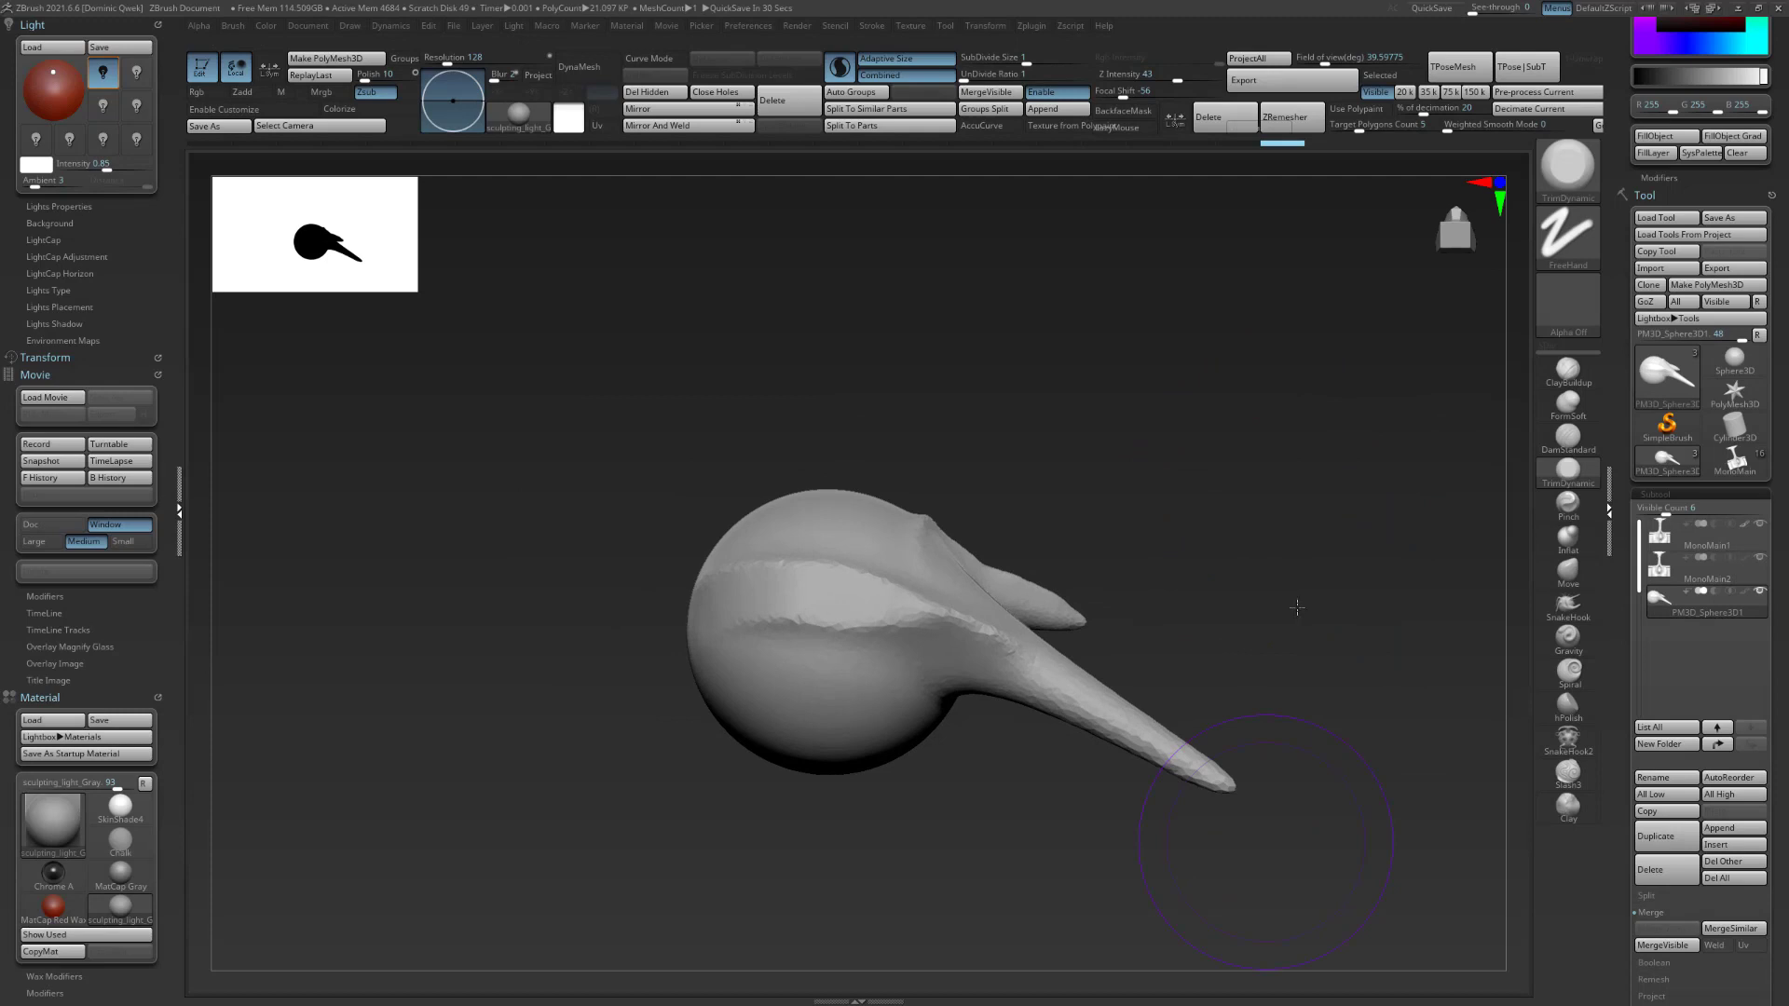
{"action": "left_click_drag", "start_coordinate": [1274, 579], "coordinate": [1519, 566]}
Make the MonoMain2 subtool active and bring the top of its trunk and slabs into working view.
{"action": "left_click", "coordinate": [1667, 568]}
{"action": "mouse_move", "coordinate": [1218, 547]}
{"action": "left_mouse_down"}
{"action": "mouse_move", "coordinate": [1262, 519]}
{"action": "mouse_move", "coordinate": [1291, 549]}
{"action": "mouse_move", "coordinate": [1310, 512]}
{"action": "mouse_move", "coordinate": [1323, 632]}
{"action": "mouse_move", "coordinate": [1298, 431]}
{"action": "mouse_move", "coordinate": [1234, 519]}
{"action": "mouse_move", "coordinate": [1277, 531]}
{"action": "mouse_move", "coordinate": [1211, 495]}
{"action": "mouse_move", "coordinate": [1230, 430]}
{"action": "mouse_move", "coordinate": [1282, 400]}
{"action": "mouse_move", "coordinate": [1280, 334]}
{"action": "mouse_move", "coordinate": [1266, 542]}
{"action": "mouse_move", "coordinate": [1261, 520]}
{"action": "mouse_move", "coordinate": [1277, 554]}
{"action": "mouse_move", "coordinate": [1284, 524]}
{"action": "mouse_move", "coordinate": [1221, 519]}
{"action": "mouse_move", "coordinate": [1238, 523]}
{"action": "mouse_move", "coordinate": [1226, 583]}
{"action": "mouse_move", "coordinate": [1204, 570]}
{"action": "mouse_move", "coordinate": [1220, 413]}
{"action": "left_mouse_up"}
{"action": "left_click", "coordinate": [1659, 559]}
{"action": "left_click_drag", "start_coordinate": [1394, 559], "coordinate": [1183, 611]}
{"action": "key", "text": "s"}
{"action": "mouse_move", "coordinate": [1183, 792]}
{"action": "left_mouse_down", "text": "alt"}
{"action": "mouse_move", "coordinate": [1198, 647]}
{"action": "mouse_move", "coordinate": [1237, 810]}
{"action": "mouse_move", "coordinate": [1207, 723]}
{"action": "left_mouse_up", "text": "alt"}
{"action": "left_click_drag", "start_coordinate": [1103, 261], "coordinate": [1024, 337], "text": "alt"}
Examine the MonoMain2 mesh around the slabs with the wireframe on and off.
{"action": "key", "text": "shift+f"}
{"action": "key", "text": "s"}
{"action": "key", "text": "shift+f"}
{"action": "key", "text": "s"}
{"action": "left_click_drag", "start_coordinate": [1277, 390], "coordinate": [1177, 412], "text": "alt"}
{"action": "mouse_move", "coordinate": [1333, 512]}
{"action": "left_mouse_down", "text": "alt"}
{"action": "mouse_move", "coordinate": [1298, 395]}
{"action": "mouse_move", "coordinate": [1340, 403]}
{"action": "left_mouse_up", "text": "alt"}
{"action": "key", "text": "shift+f"}
{"action": "key", "text": "shift+f"}
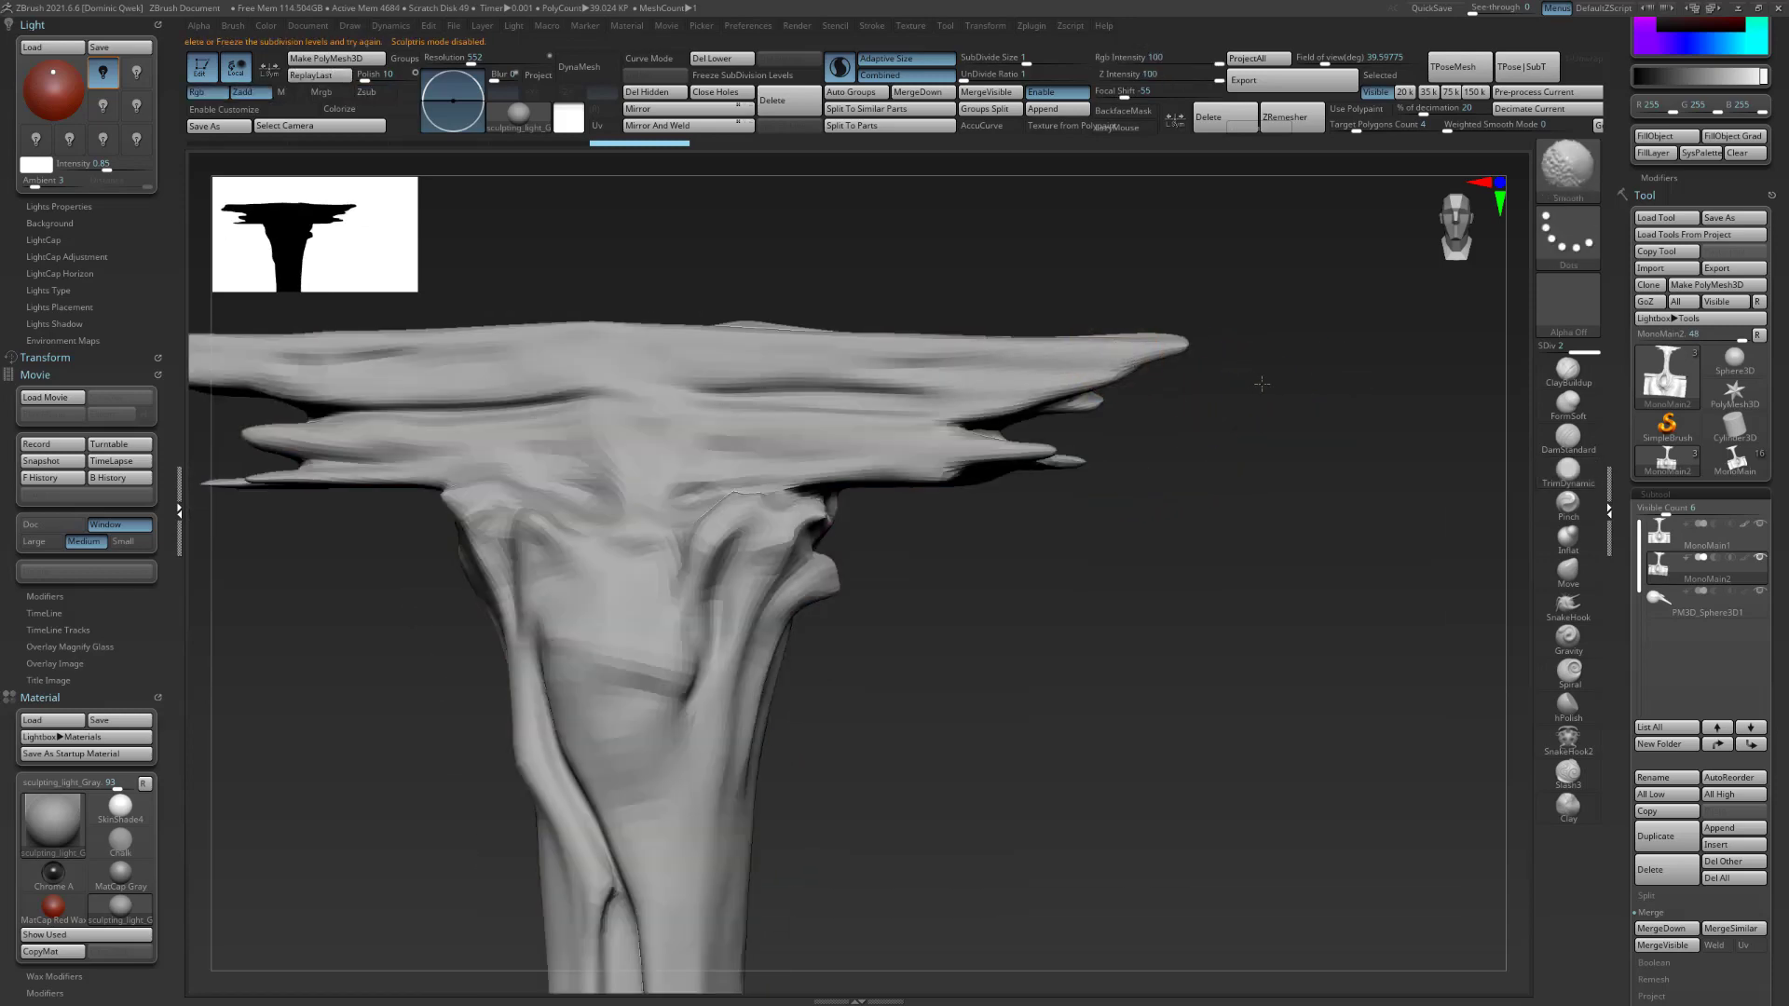
Pull the tip of MonoMain2's lower slab into a longer, thinner spike with the SnakeHook brush.
{"action": "key", "text": "shift+f"}
{"action": "left_click_drag", "start_coordinate": [1141, 253], "coordinate": [1141, 432]}
{"action": "key", "text": "shift+f"}
{"action": "key", "text": "b"}
{"action": "key", "text": "s"}
{"action": "key", "text": "h"}
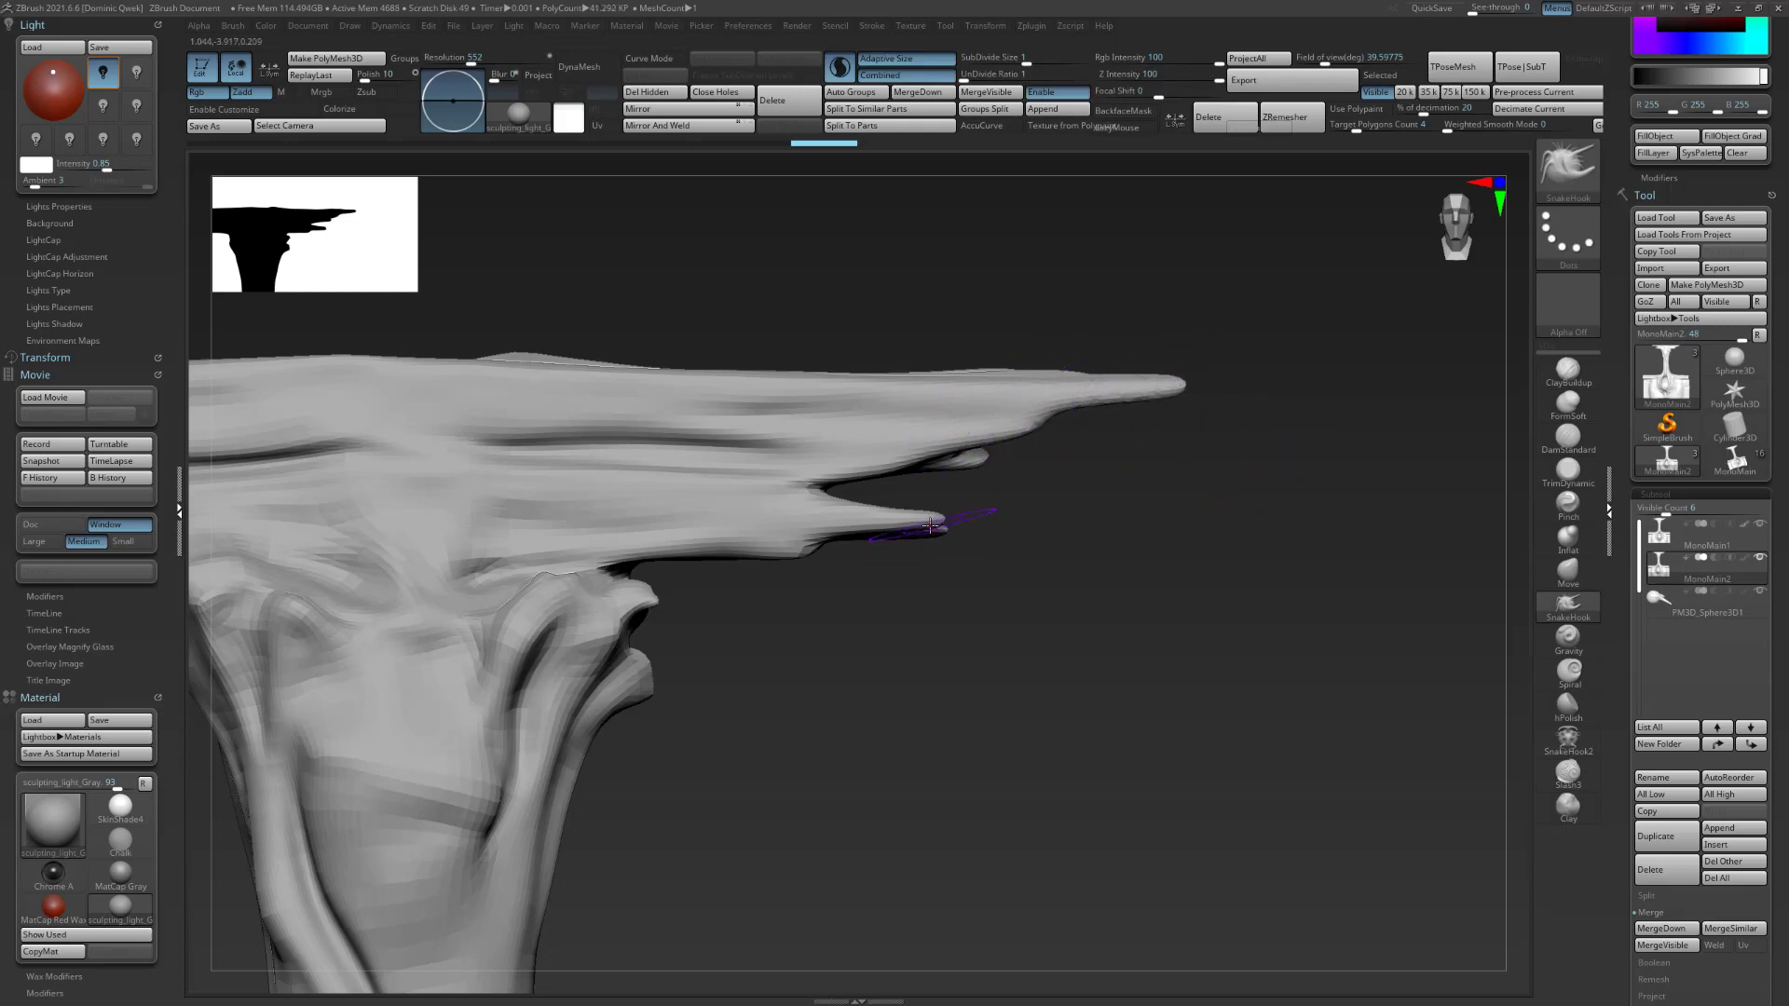
{"action": "mouse_move", "coordinate": [1119, 558]}
{"action": "left_mouse_down"}
{"action": "mouse_move", "coordinate": [1132, 466]}
{"action": "mouse_move", "coordinate": [1186, 662]}
{"action": "mouse_move", "coordinate": [1202, 643]}
{"action": "left_mouse_up"}
Flatten the lower slab's surface above the trunk with the TrimDynamic brush.
{"action": "key", "text": "b"}
{"action": "key", "text": "t"}
{"action": "key", "text": "d"}
{"action": "left_click_drag", "start_coordinate": [629, 584], "coordinate": [809, 485]}
{"action": "mouse_move", "coordinate": [1165, 522]}
{"action": "left_mouse_down"}
{"action": "mouse_move", "coordinate": [1122, 626]}
{"action": "mouse_move", "coordinate": [1268, 542]}
{"action": "left_mouse_up"}
Carve a crease at the base of the lower slab's spike with the DamStandard brush.
{"action": "key", "text": "b"}
{"action": "key", "text": "d"}
{"action": "key", "text": "s"}
{"action": "left_click_drag", "start_coordinate": [899, 481], "coordinate": [949, 475]}
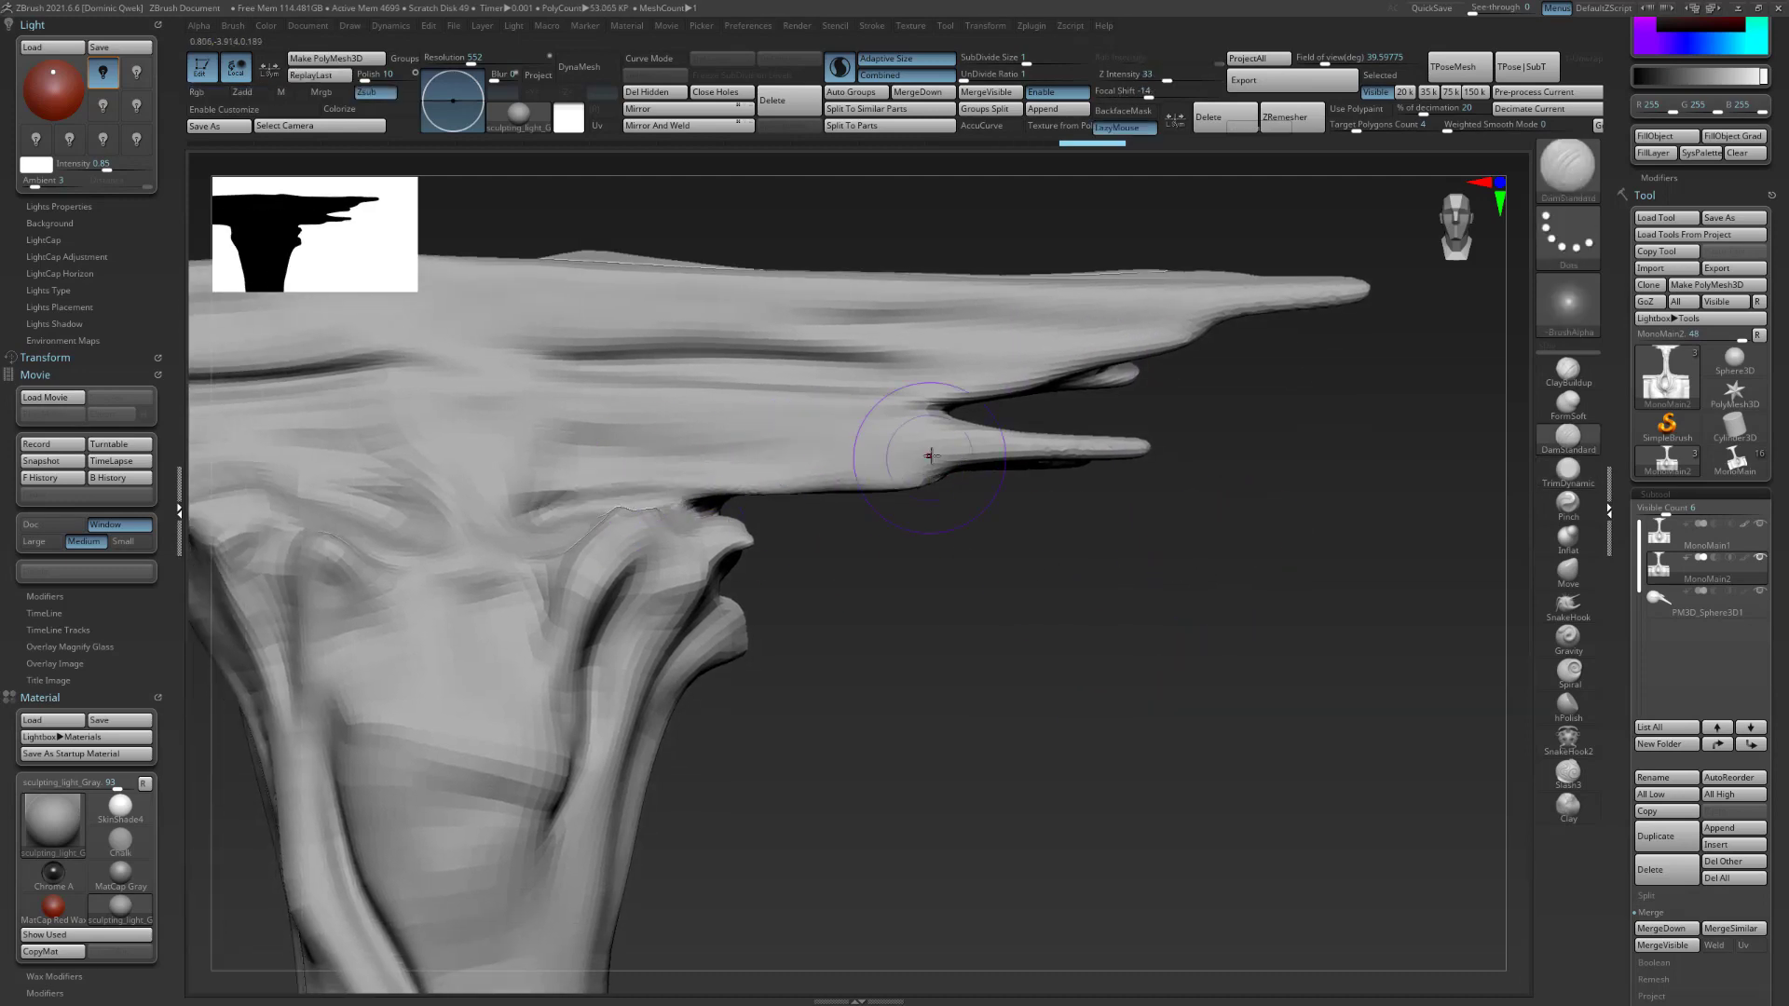
Flatten and smooth the slab surfaces around the spike with the TrimDynamic brush.
{"action": "key", "text": "b"}
{"action": "key", "text": "t"}
{"action": "key", "text": "d"}
{"action": "left_click_drag", "start_coordinate": [1285, 497], "coordinate": [1218, 456], "text": "alt"}
{"action": "mouse_move", "coordinate": [1218, 456]}
{"action": "left_mouse_down"}
{"action": "mouse_move", "coordinate": [1217, 495]}
{"action": "mouse_move", "coordinate": [1217, 432]}
{"action": "mouse_move", "coordinate": [1218, 495]}
{"action": "mouse_move", "coordinate": [1063, 594]}
{"action": "mouse_move", "coordinate": [1118, 597]}
{"action": "left_mouse_up"}
{"action": "mouse_move", "coordinate": [1118, 597]}
{"action": "left_mouse_down"}
{"action": "mouse_move", "coordinate": [1155, 640]}
{"action": "mouse_move", "coordinate": [1171, 590]}
{"action": "mouse_move", "coordinate": [1133, 491]}
{"action": "left_mouse_up"}
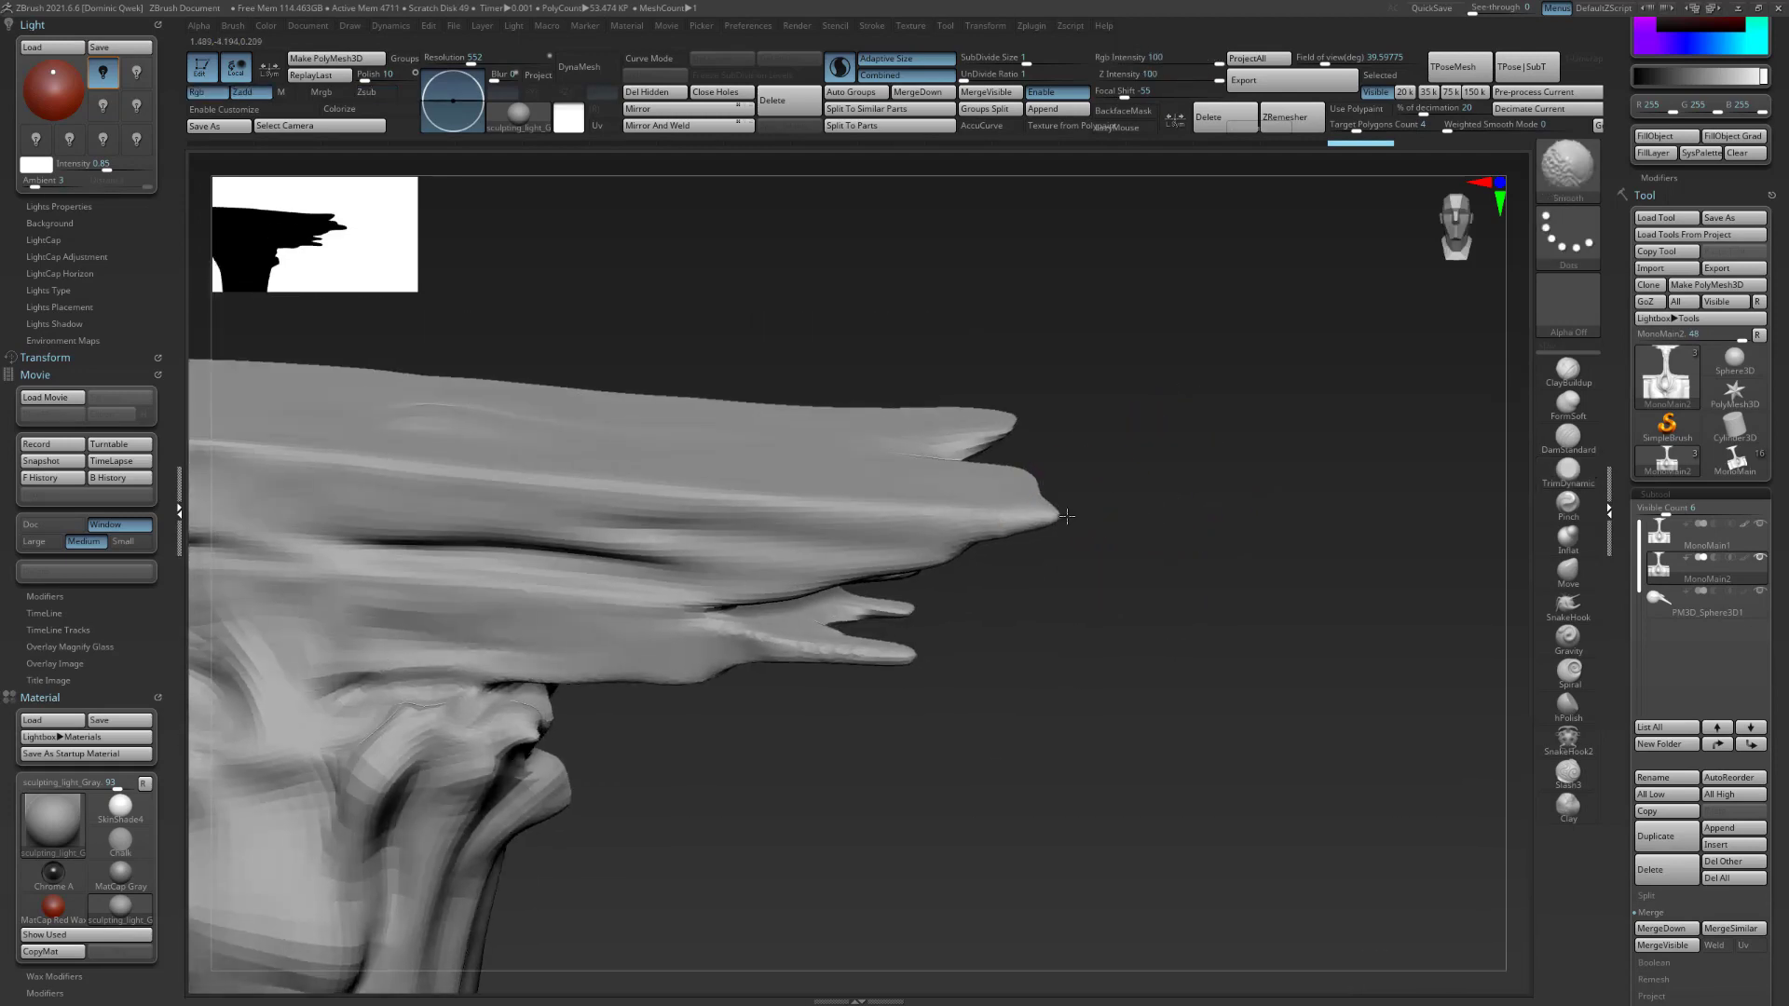
Trim the upper slab's pointed end into a blunt face with the TrimDynamic brush and smooth it.
{"action": "key", "text": "shift+f"}
{"action": "mouse_move", "coordinate": [1069, 499]}
{"action": "left_mouse_down"}
{"action": "mouse_move", "coordinate": [1218, 484]}
{"action": "mouse_move", "coordinate": [1200, 444]}
{"action": "mouse_move", "coordinate": [1214, 384]}
{"action": "mouse_move", "coordinate": [1183, 488]}
{"action": "mouse_move", "coordinate": [1130, 472]}
{"action": "mouse_move", "coordinate": [1186, 431]}
{"action": "mouse_move", "coordinate": [1145, 512]}
{"action": "mouse_move", "coordinate": [1008, 524]}
{"action": "mouse_move", "coordinate": [1134, 467]}
{"action": "mouse_move", "coordinate": [1176, 494]}
{"action": "mouse_move", "coordinate": [1202, 471]}
{"action": "mouse_move", "coordinate": [1021, 476]}
{"action": "left_mouse_up"}
{"action": "key", "text": "shift+f"}
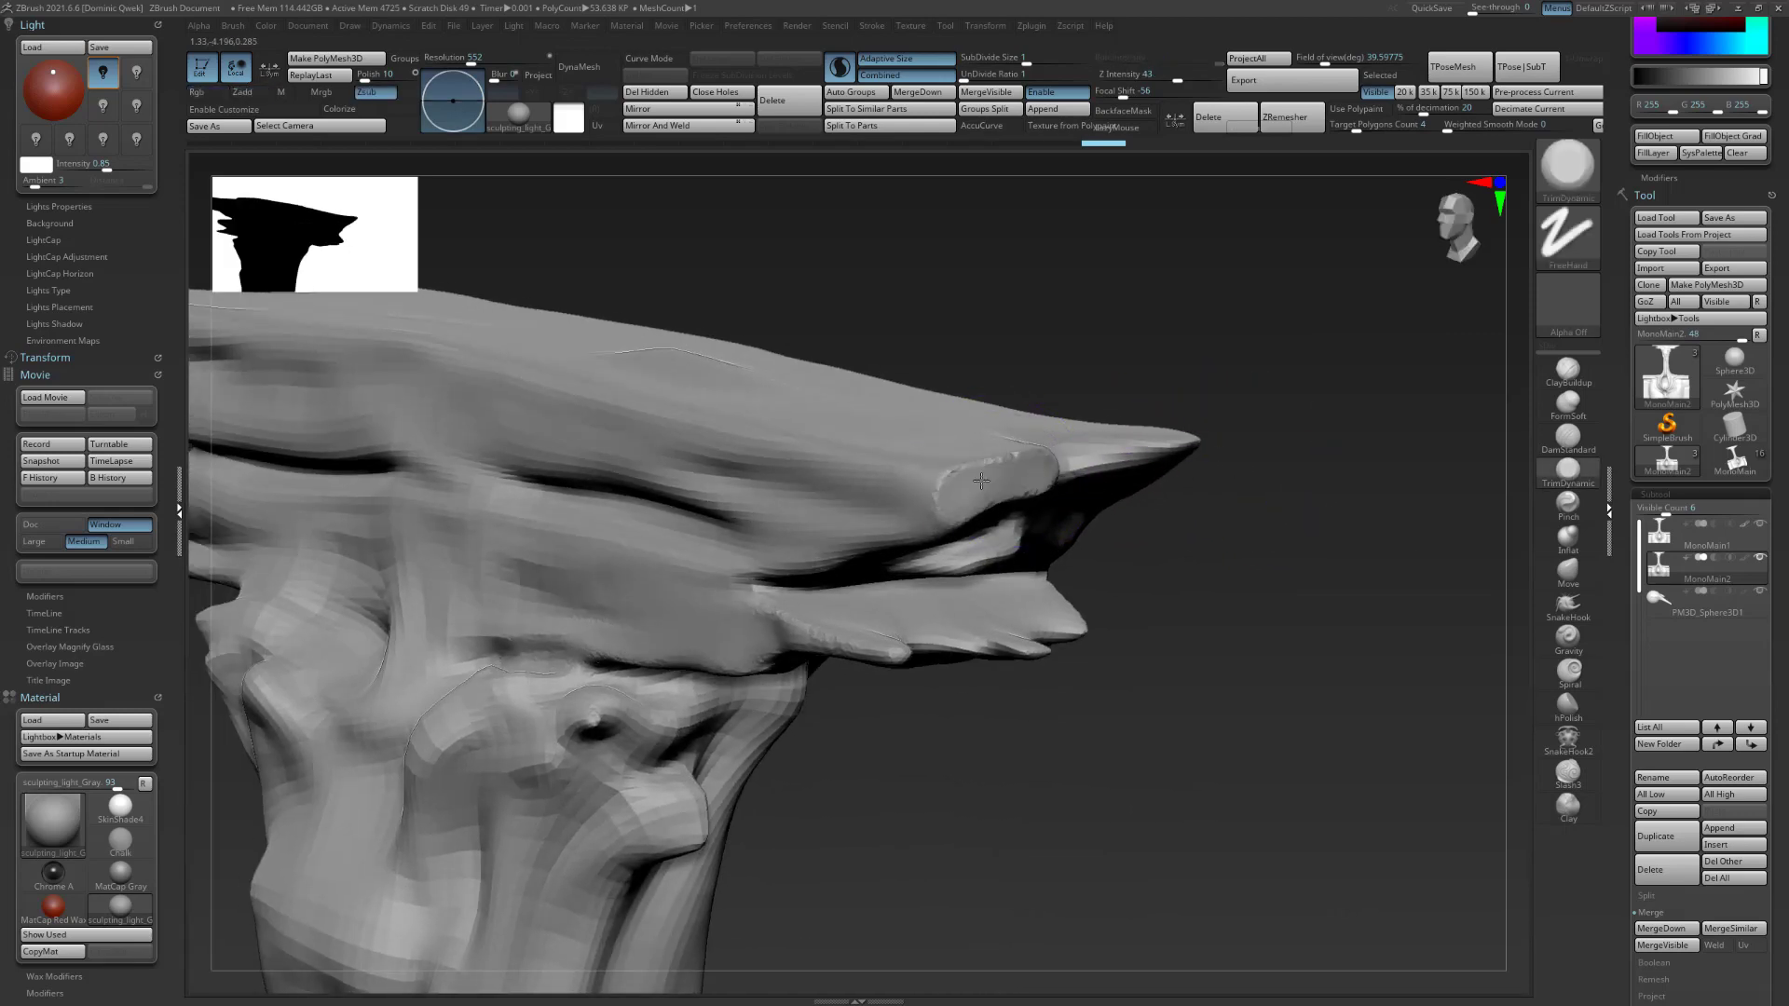
{"action": "left_click_drag", "start_coordinate": [1191, 401], "coordinate": [945, 512], "text": "shift"}
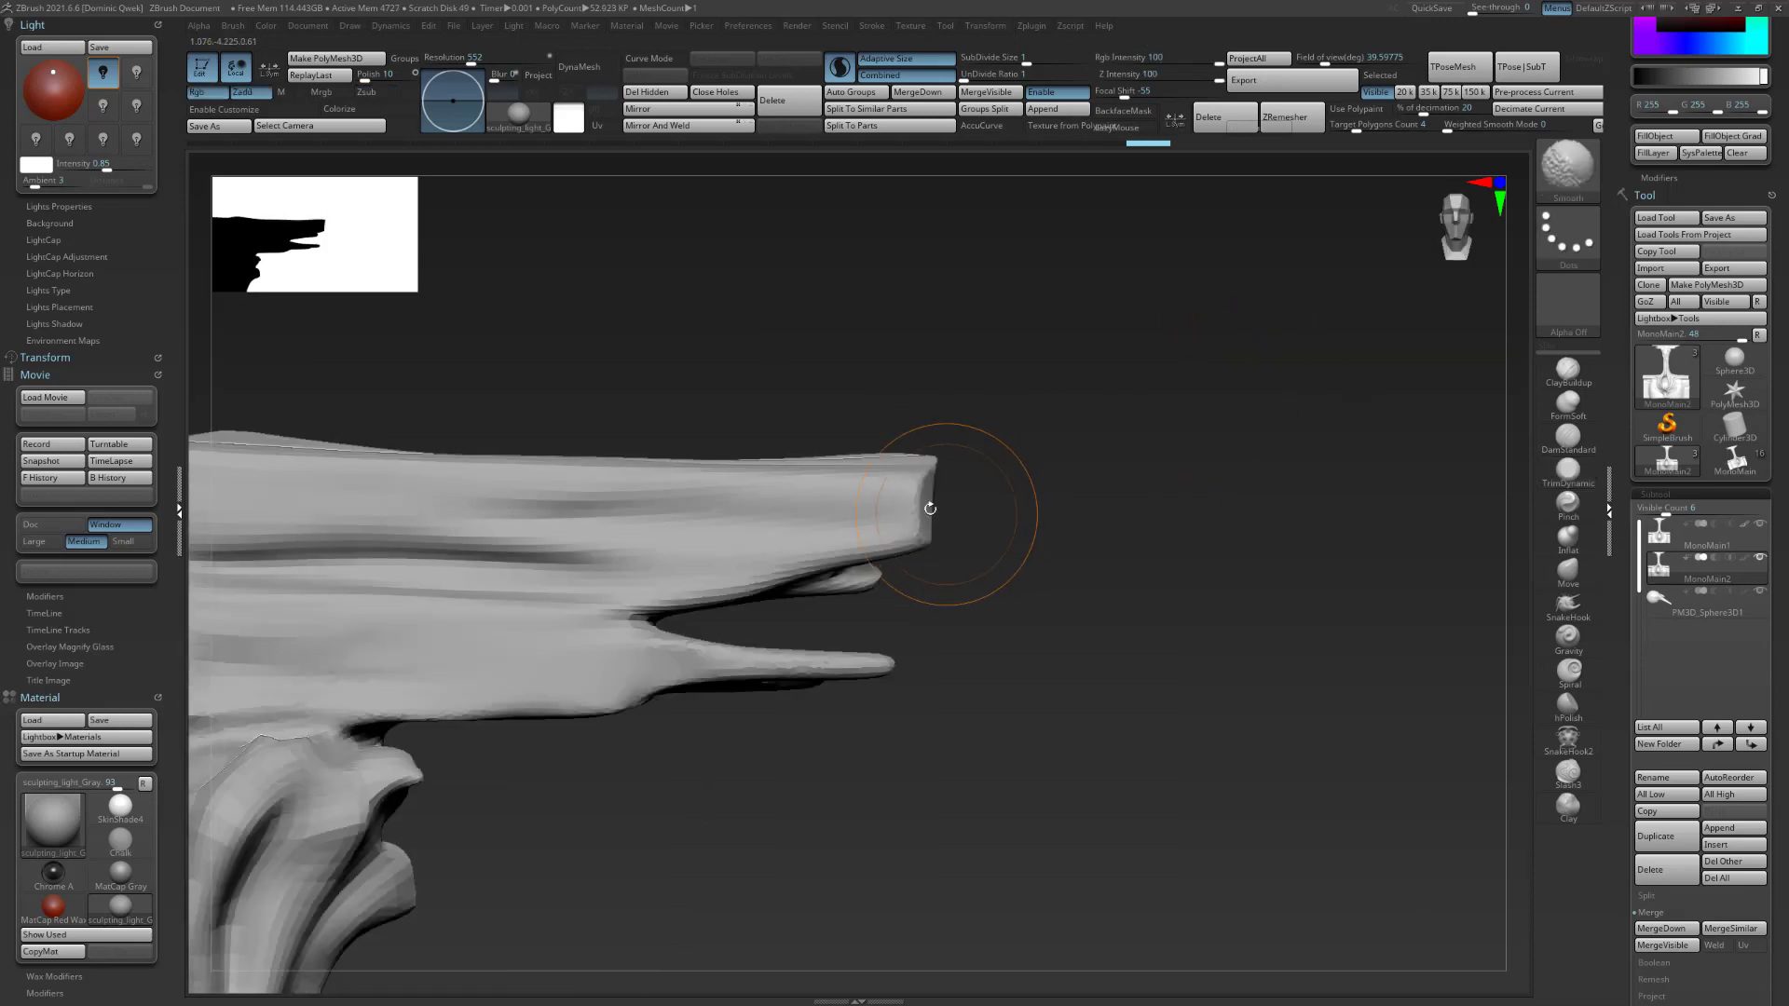
Sculpt and smooth the lower slab's surface from its end toward the top of the trunk.
{"action": "mouse_move", "coordinate": [1068, 498]}
{"action": "left_mouse_down"}
{"action": "mouse_move", "coordinate": [1134, 427]}
{"action": "mouse_move", "coordinate": [571, 623]}
{"action": "mouse_move", "coordinate": [693, 543]}
{"action": "left_mouse_up"}
{"action": "key", "text": "shift"}
{"action": "mouse_move", "coordinate": [631, 619]}
{"action": "left_mouse_down"}
{"action": "mouse_move", "coordinate": [887, 443]}
{"action": "mouse_move", "coordinate": [657, 584]}
{"action": "mouse_move", "coordinate": [579, 571]}
{"action": "mouse_move", "coordinate": [608, 594]}
{"action": "mouse_move", "coordinate": [719, 540]}
{"action": "mouse_move", "coordinate": [579, 654]}
{"action": "left_mouse_up"}
{"action": "key", "text": "shift"}
{"action": "key", "text": "shift"}
{"action": "mouse_move", "coordinate": [784, 540]}
{"action": "left_mouse_down"}
{"action": "mouse_move", "coordinate": [633, 596]}
{"action": "mouse_move", "coordinate": [619, 686]}
{"action": "mouse_move", "coordinate": [672, 661]}
{"action": "mouse_move", "coordinate": [646, 675]}
{"action": "mouse_move", "coordinate": [667, 683]}
{"action": "mouse_move", "coordinate": [651, 679]}
{"action": "mouse_move", "coordinate": [771, 600]}
{"action": "mouse_move", "coordinate": [713, 652]}
{"action": "mouse_move", "coordinate": [690, 632]}
{"action": "mouse_move", "coordinate": [707, 652]}
{"action": "mouse_move", "coordinate": [663, 691]}
{"action": "mouse_move", "coordinate": [699, 679]}
{"action": "mouse_move", "coordinate": [718, 550]}
{"action": "mouse_move", "coordinate": [639, 631]}
{"action": "mouse_move", "coordinate": [711, 616]}
{"action": "mouse_move", "coordinate": [645, 652]}
{"action": "mouse_move", "coordinate": [708, 621]}
{"action": "mouse_move", "coordinate": [599, 611]}
{"action": "mouse_move", "coordinate": [555, 723]}
{"action": "mouse_move", "coordinate": [592, 676]}
{"action": "mouse_move", "coordinate": [567, 612]}
{"action": "mouse_move", "coordinate": [571, 694]}
{"action": "left_mouse_up"}
Examine the retessellated patch on the lower slab against the untouched mesh using the wireframe.
{"action": "key", "text": "shift+f"}
{"action": "key", "text": "shift+f"}
{"action": "key", "text": "shift+f"}
{"action": "key", "text": "shift+f"}
{"action": "key", "text": "shift+f"}
{"action": "key", "text": "shift+f"}
{"action": "key", "text": "shift+f"}
{"action": "key", "text": "shift+f"}
{"action": "key", "text": "shift+f"}
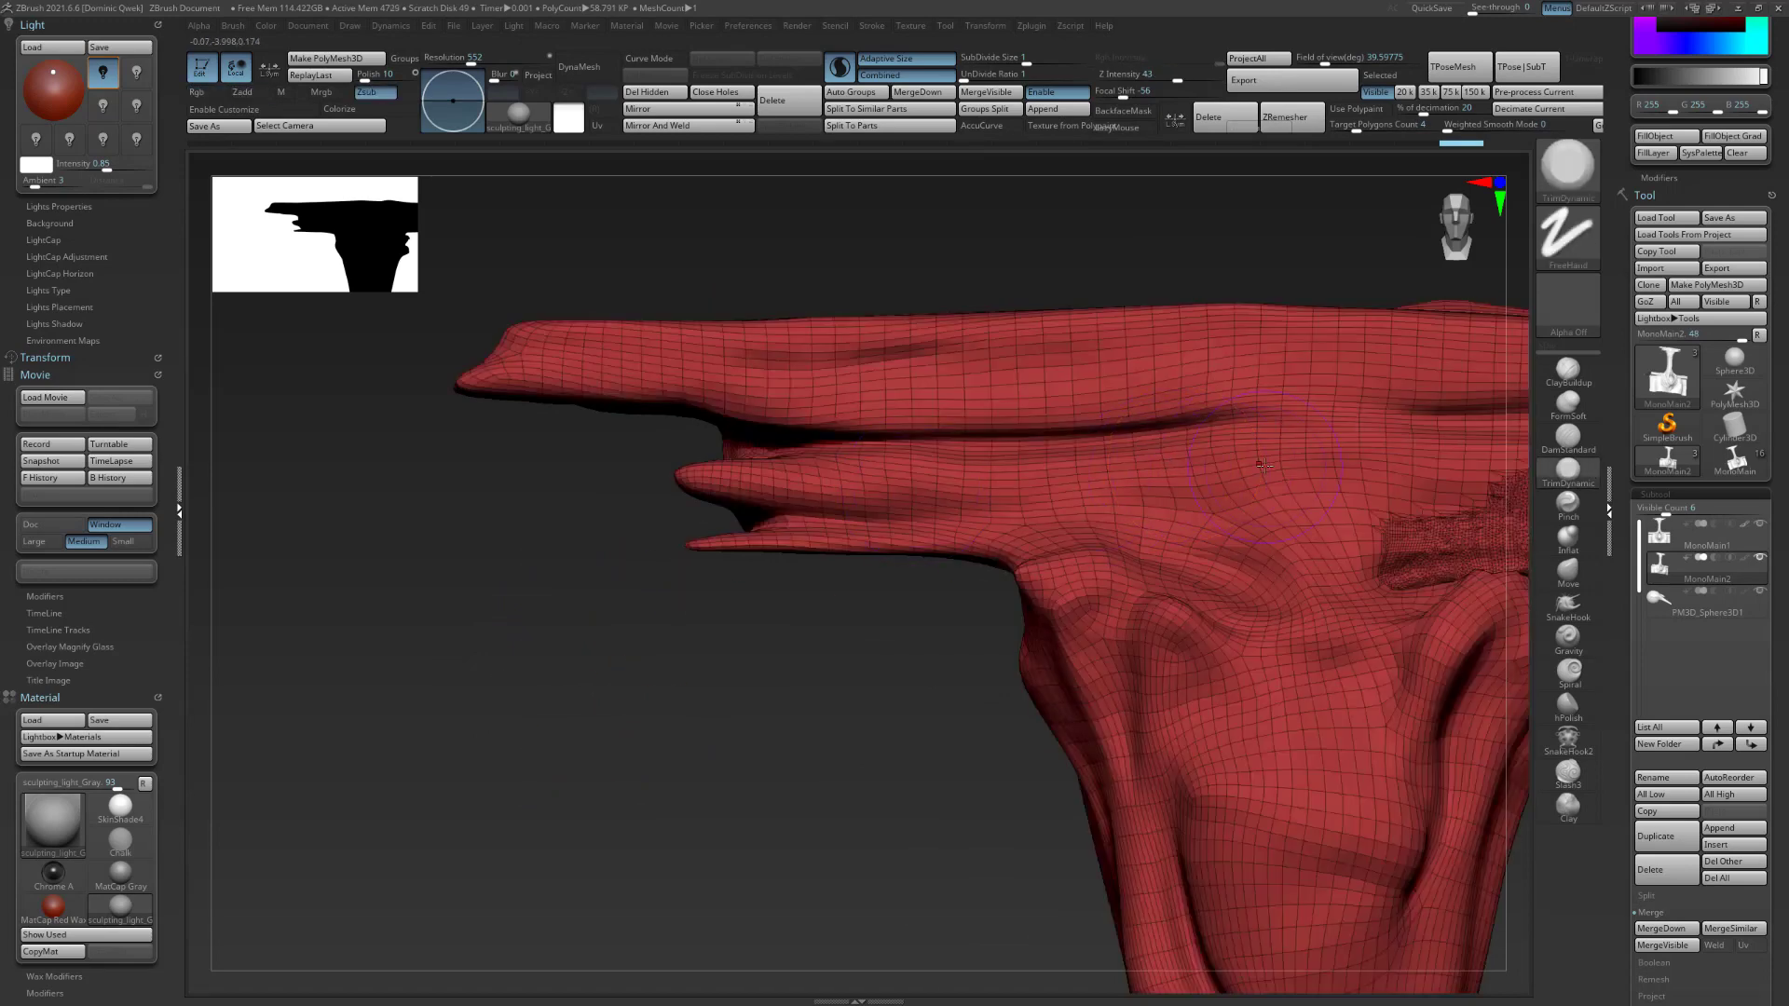
{"action": "left_click_drag", "start_coordinate": [736, 687], "coordinate": [799, 613]}
{"action": "key", "text": "shift+f"}
View the detailed MonoMain1 subtool for comparison and return to MonoMain2.
{"action": "mouse_move", "coordinate": [791, 683]}
{"action": "left_mouse_down"}
{"action": "mouse_move", "coordinate": [744, 743]}
{"action": "mouse_move", "coordinate": [1500, 522]}
{"action": "left_mouse_up"}
{"action": "left_click", "coordinate": [1697, 537]}
{"action": "left_click_drag", "start_coordinate": [1248, 323], "coordinate": [1154, 381]}
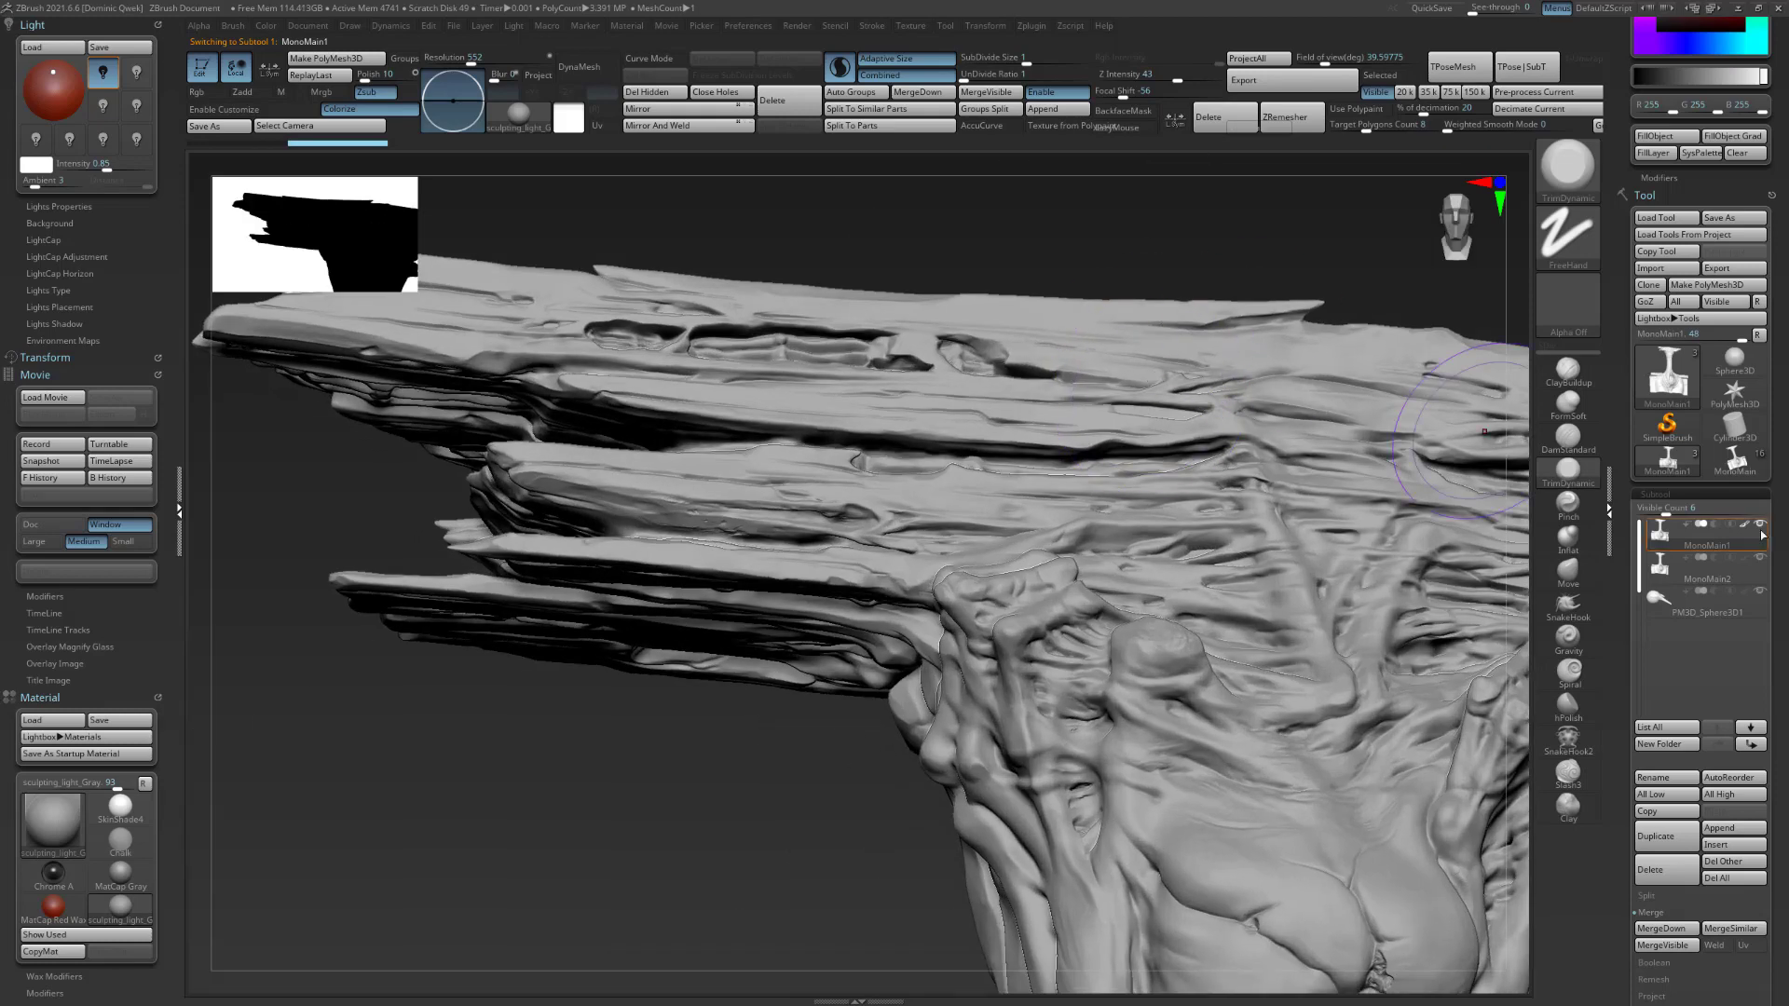
{"action": "left_click", "coordinate": [1697, 570]}
{"action": "left_click_drag", "start_coordinate": [667, 811], "coordinate": [615, 750], "text": "alt"}
{"action": "mouse_move", "coordinate": [1407, 764]}
{"action": "left_mouse_down", "text": "alt"}
{"action": "mouse_move", "coordinate": [1273, 682]}
{"action": "mouse_move", "coordinate": [1266, 619]}
{"action": "mouse_move", "coordinate": [1254, 643]}
{"action": "mouse_move", "coordinate": [1242, 599]}
{"action": "mouse_move", "coordinate": [1261, 651]}
{"action": "mouse_move", "coordinate": [1229, 615]}
{"action": "mouse_move", "coordinate": [1261, 663]}
{"action": "mouse_move", "coordinate": [1323, 663]}
{"action": "mouse_move", "coordinate": [1311, 690]}
{"action": "left_mouse_up", "text": "alt"}
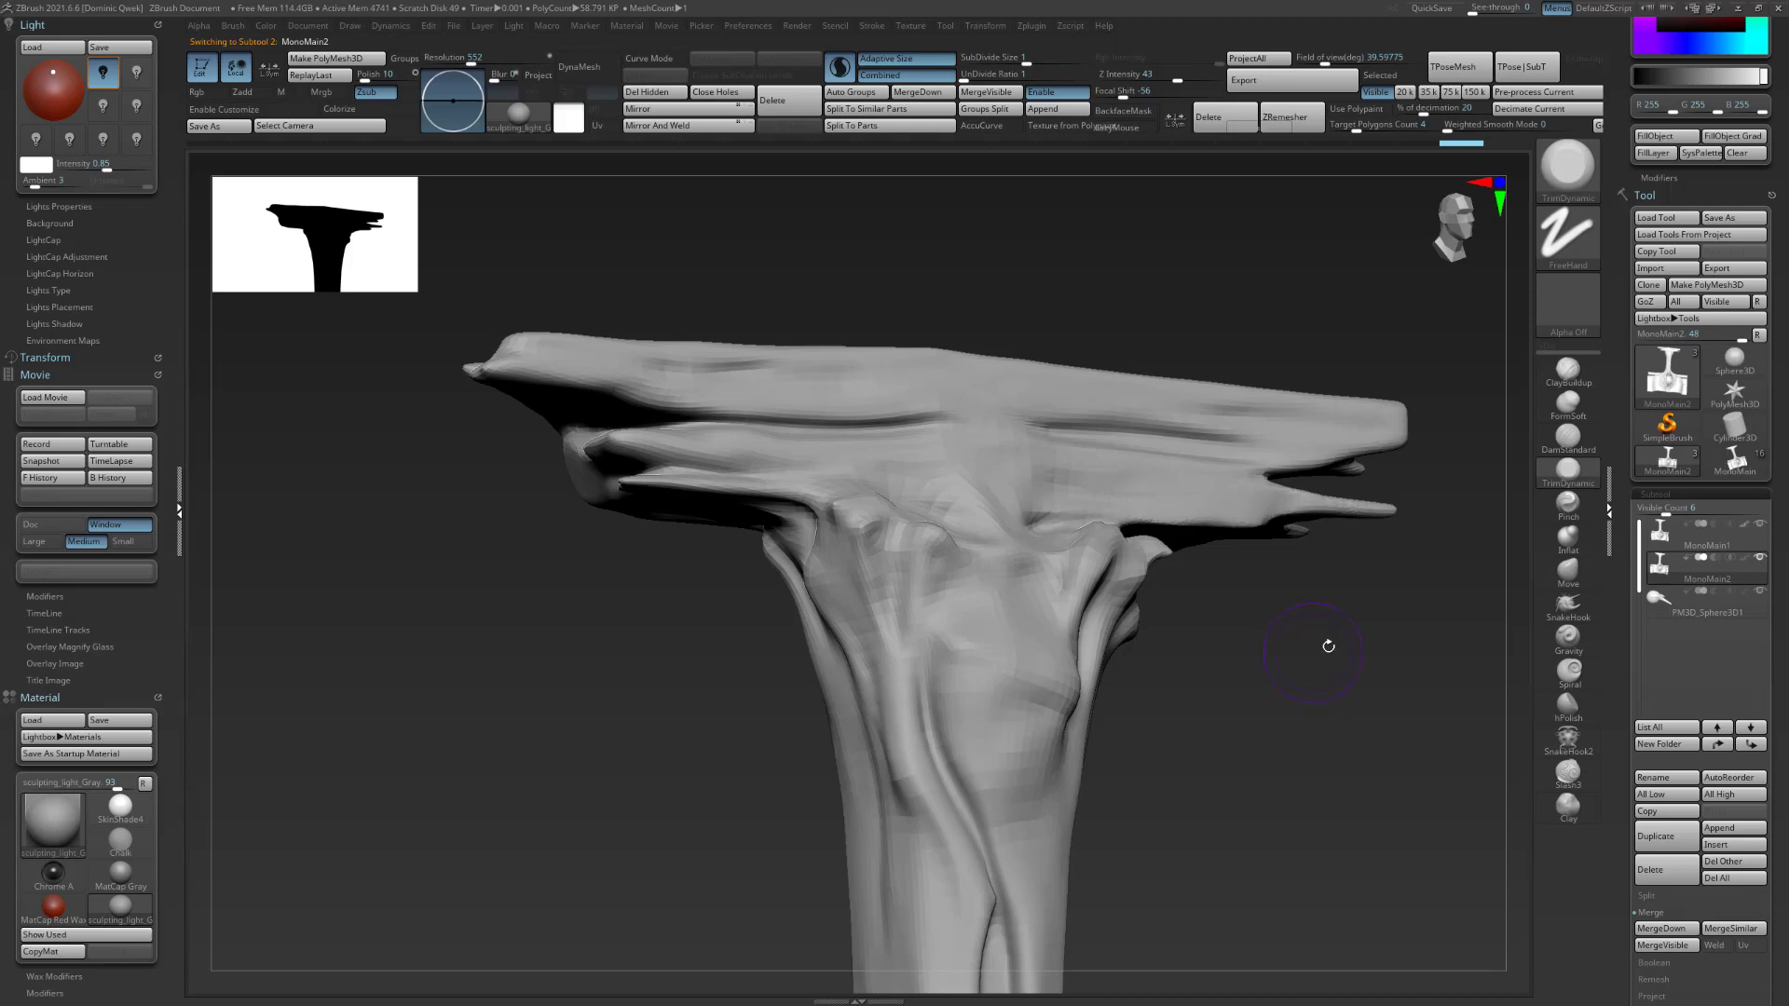
{"action": "mouse_move", "coordinate": [1306, 664]}
{"action": "left_mouse_down"}
{"action": "mouse_move", "coordinate": [1345, 642]}
{"action": "mouse_move", "coordinate": [1316, 640]}
{"action": "mouse_move", "coordinate": [1277, 683]}
{"action": "mouse_move", "coordinate": [1289, 608]}
{"action": "left_mouse_up"}
Examine the uneven mesh density on MonoMain2's sculpted slabs and trunk with the wireframe on and off.
{"action": "key", "text": "shift+f"}
{"action": "key", "text": "shift+f"}
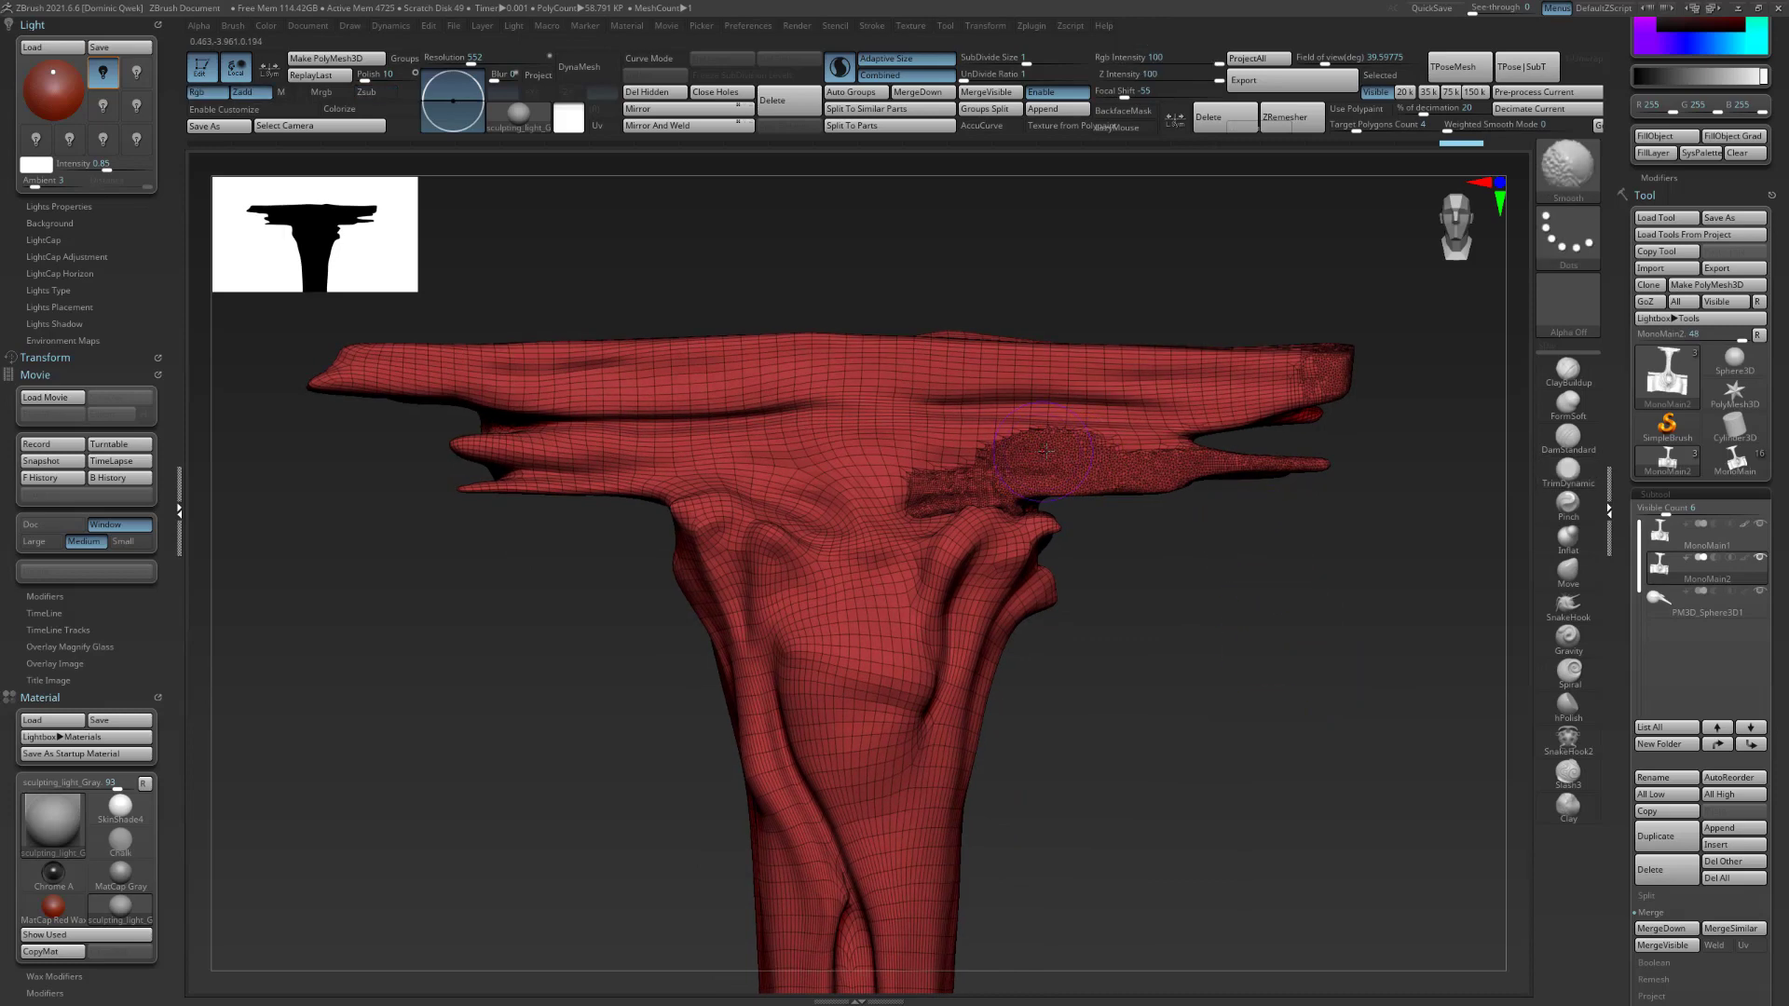
{"action": "key", "text": "shift+f"}
{"action": "left_click_drag", "start_coordinate": [1069, 224], "coordinate": [1017, 318], "text": "alt"}
{"action": "key", "text": "shift+f"}
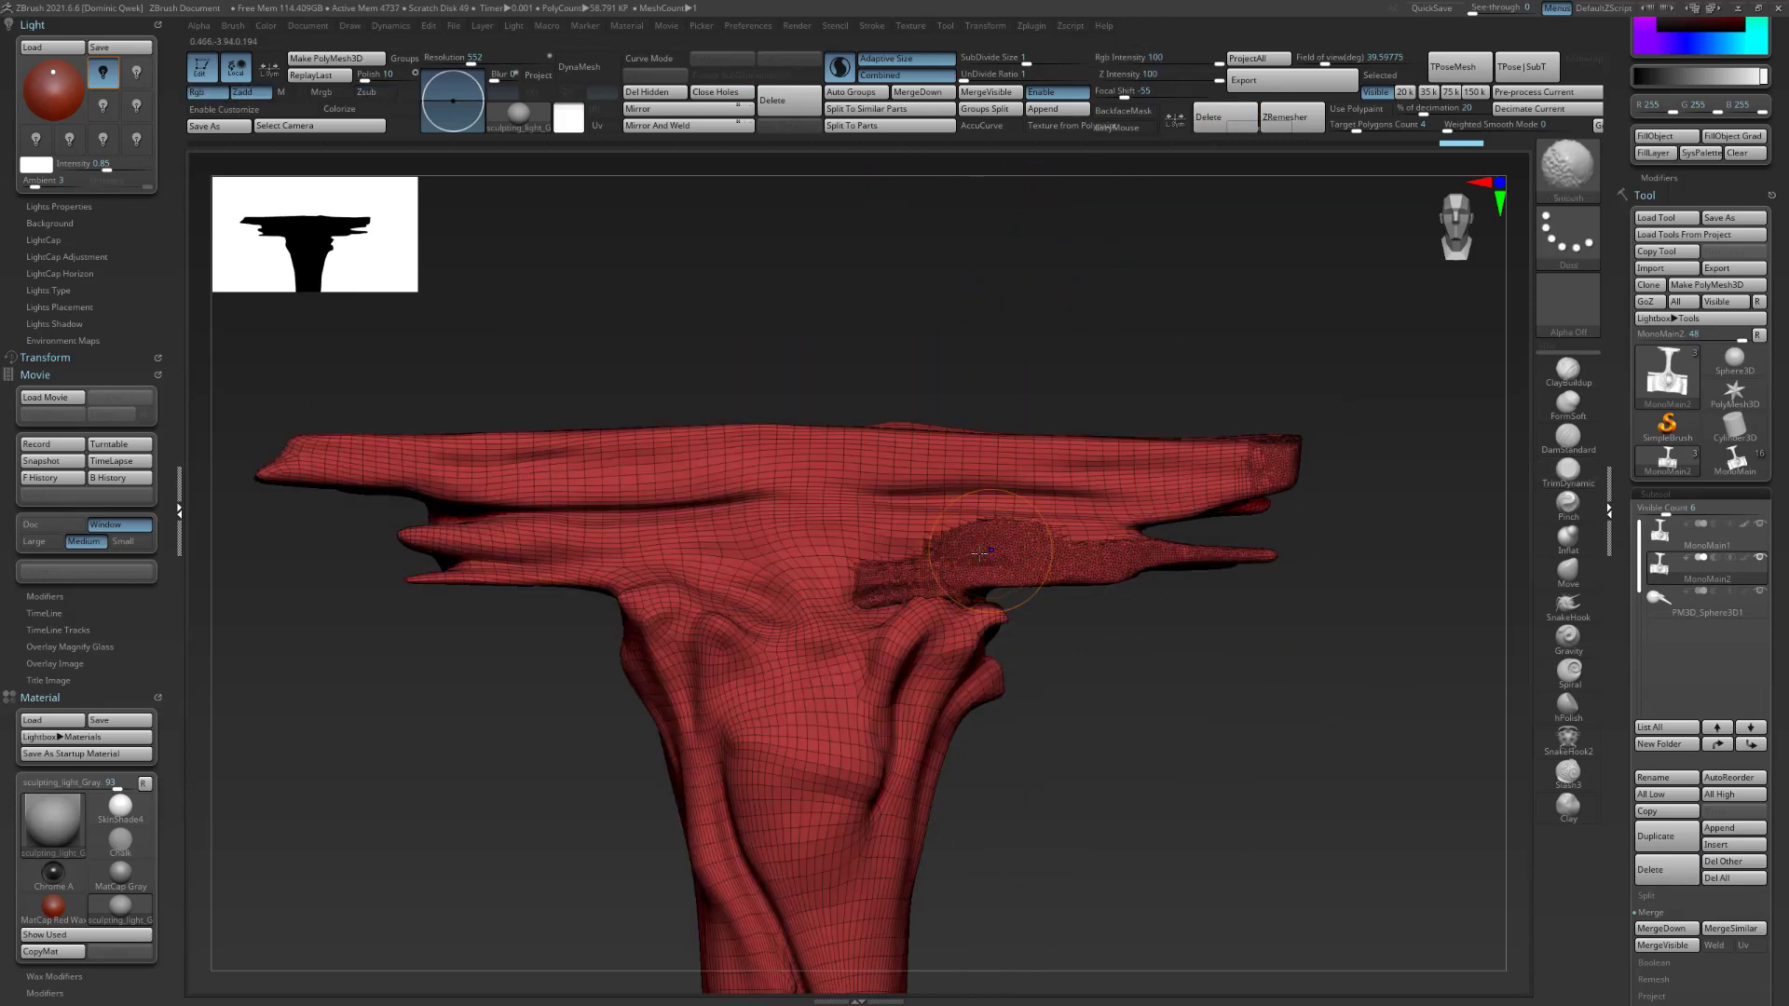
{"action": "mouse_move", "coordinate": [1222, 379]}
{"action": "left_mouse_down", "text": "alt"}
{"action": "mouse_move", "coordinate": [1166, 681]}
{"action": "mouse_move", "coordinate": [1123, 557]}
{"action": "mouse_move", "coordinate": [1229, 581]}
{"action": "mouse_move", "coordinate": [1074, 480]}
{"action": "left_mouse_up", "text": "alt"}
{"action": "key", "text": "shift+f"}
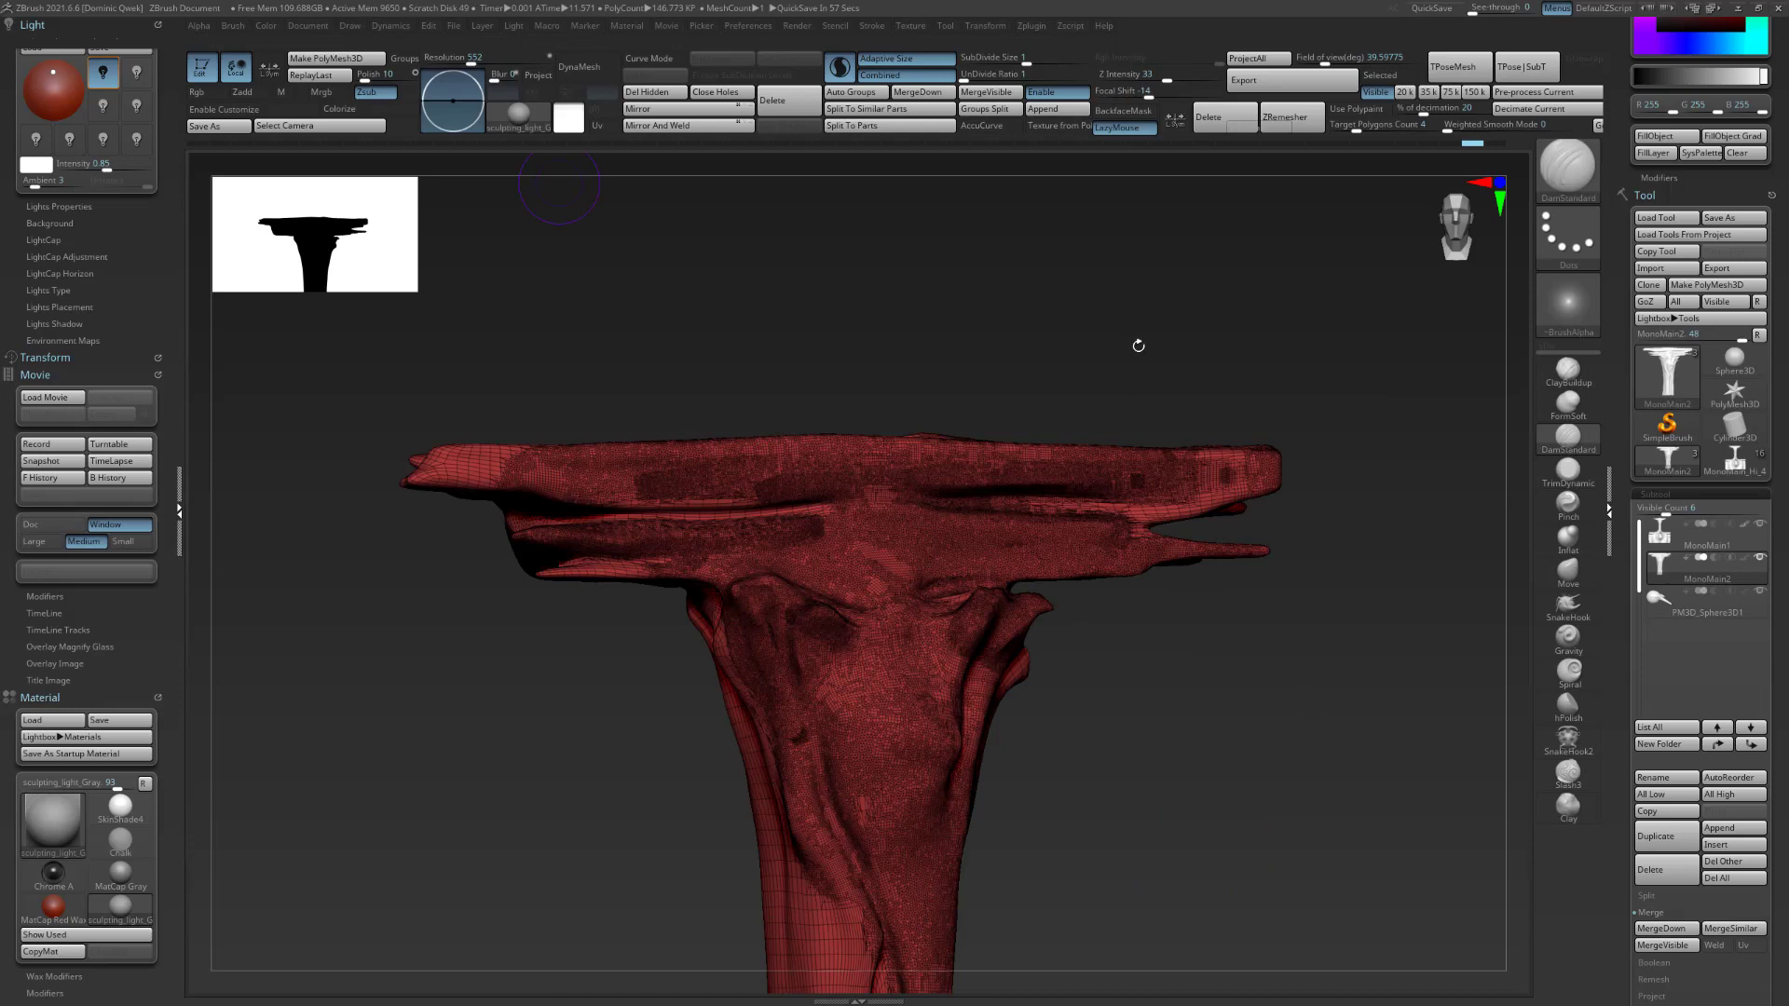
{"action": "key", "text": "shift+f"}
{"action": "left_click_drag", "start_coordinate": [1140, 351], "coordinate": [1162, 292]}
{"action": "key", "text": "shift+f"}
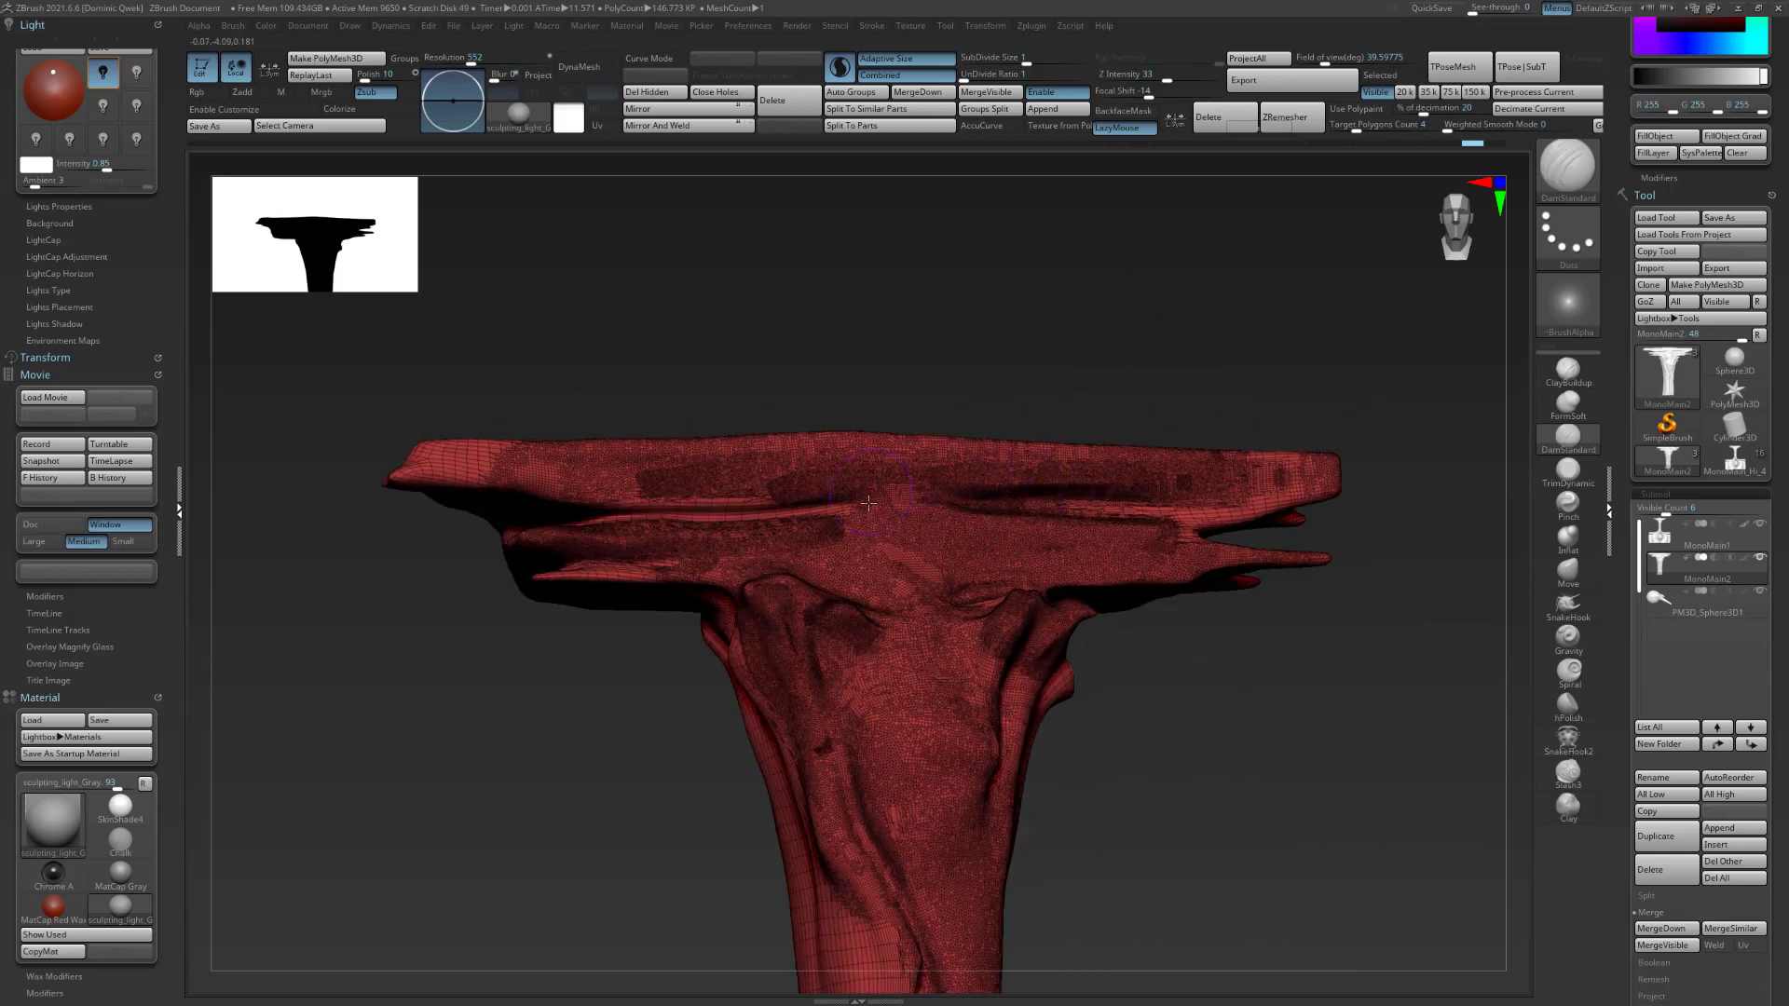
{"action": "left_click_drag", "start_coordinate": [1130, 419], "coordinate": [1118, 337]}
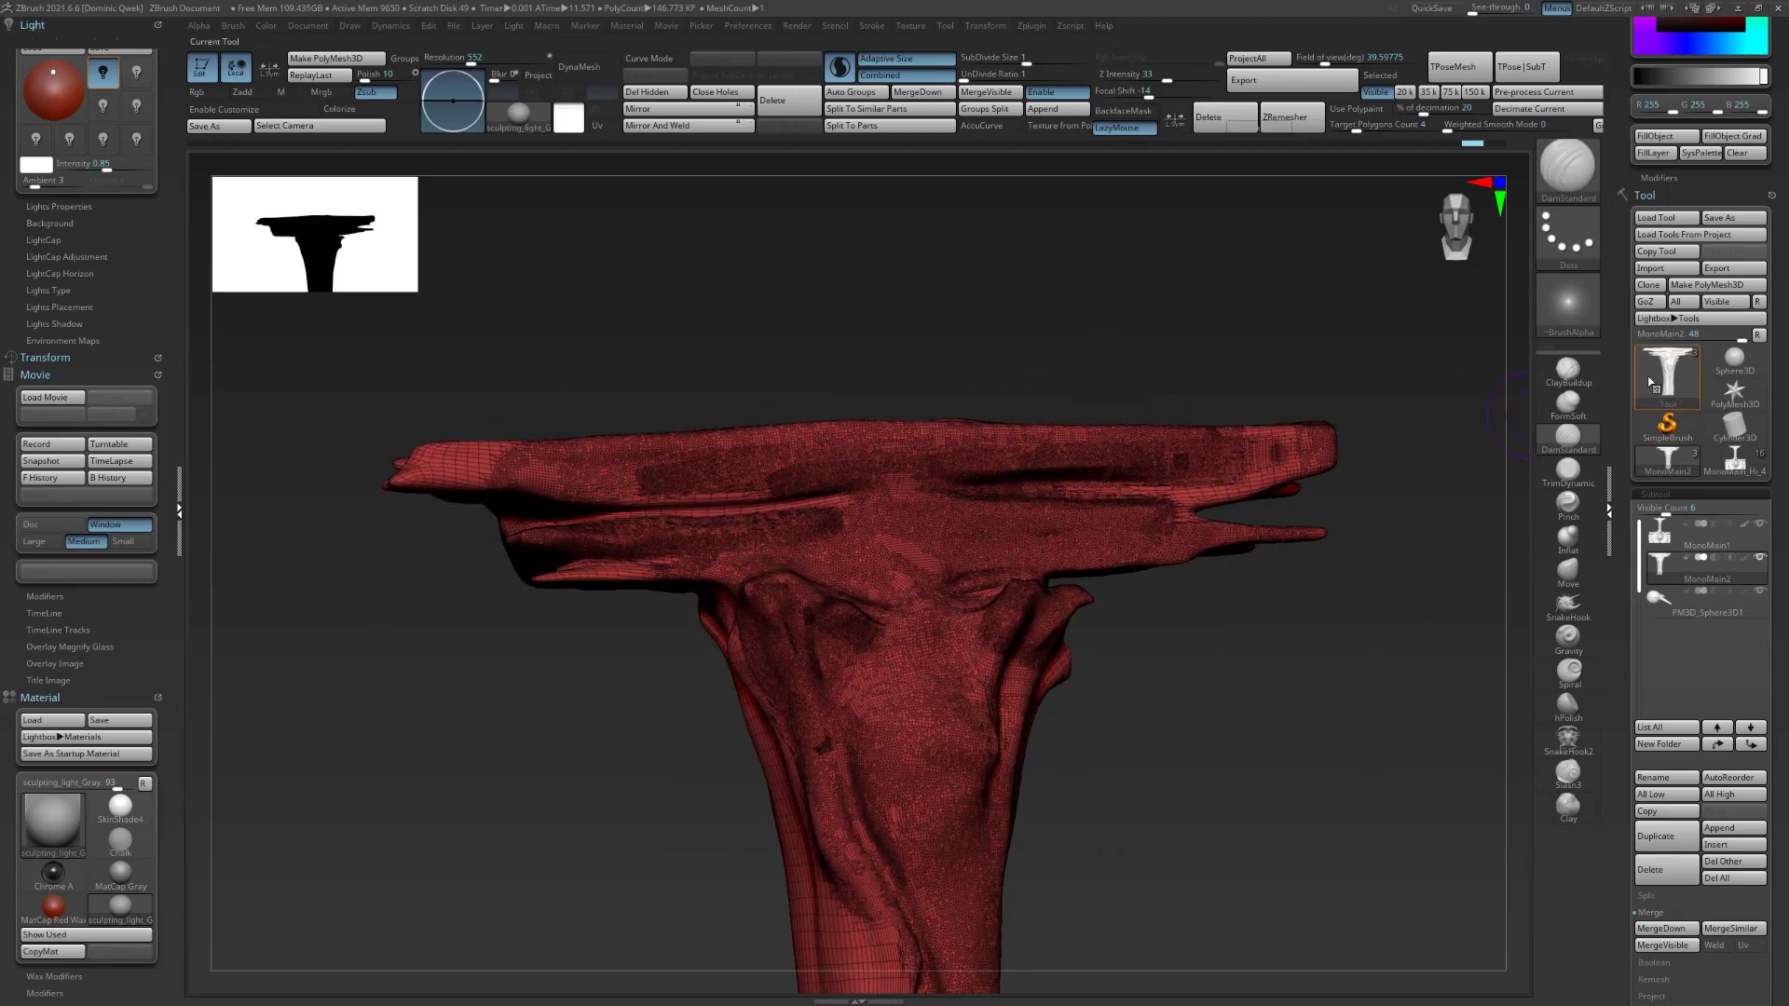
Switch to the MonoMain_Hi_4 tool and lower its mesh to subdivision level 1.
{"action": "left_click", "coordinate": [1726, 457]}
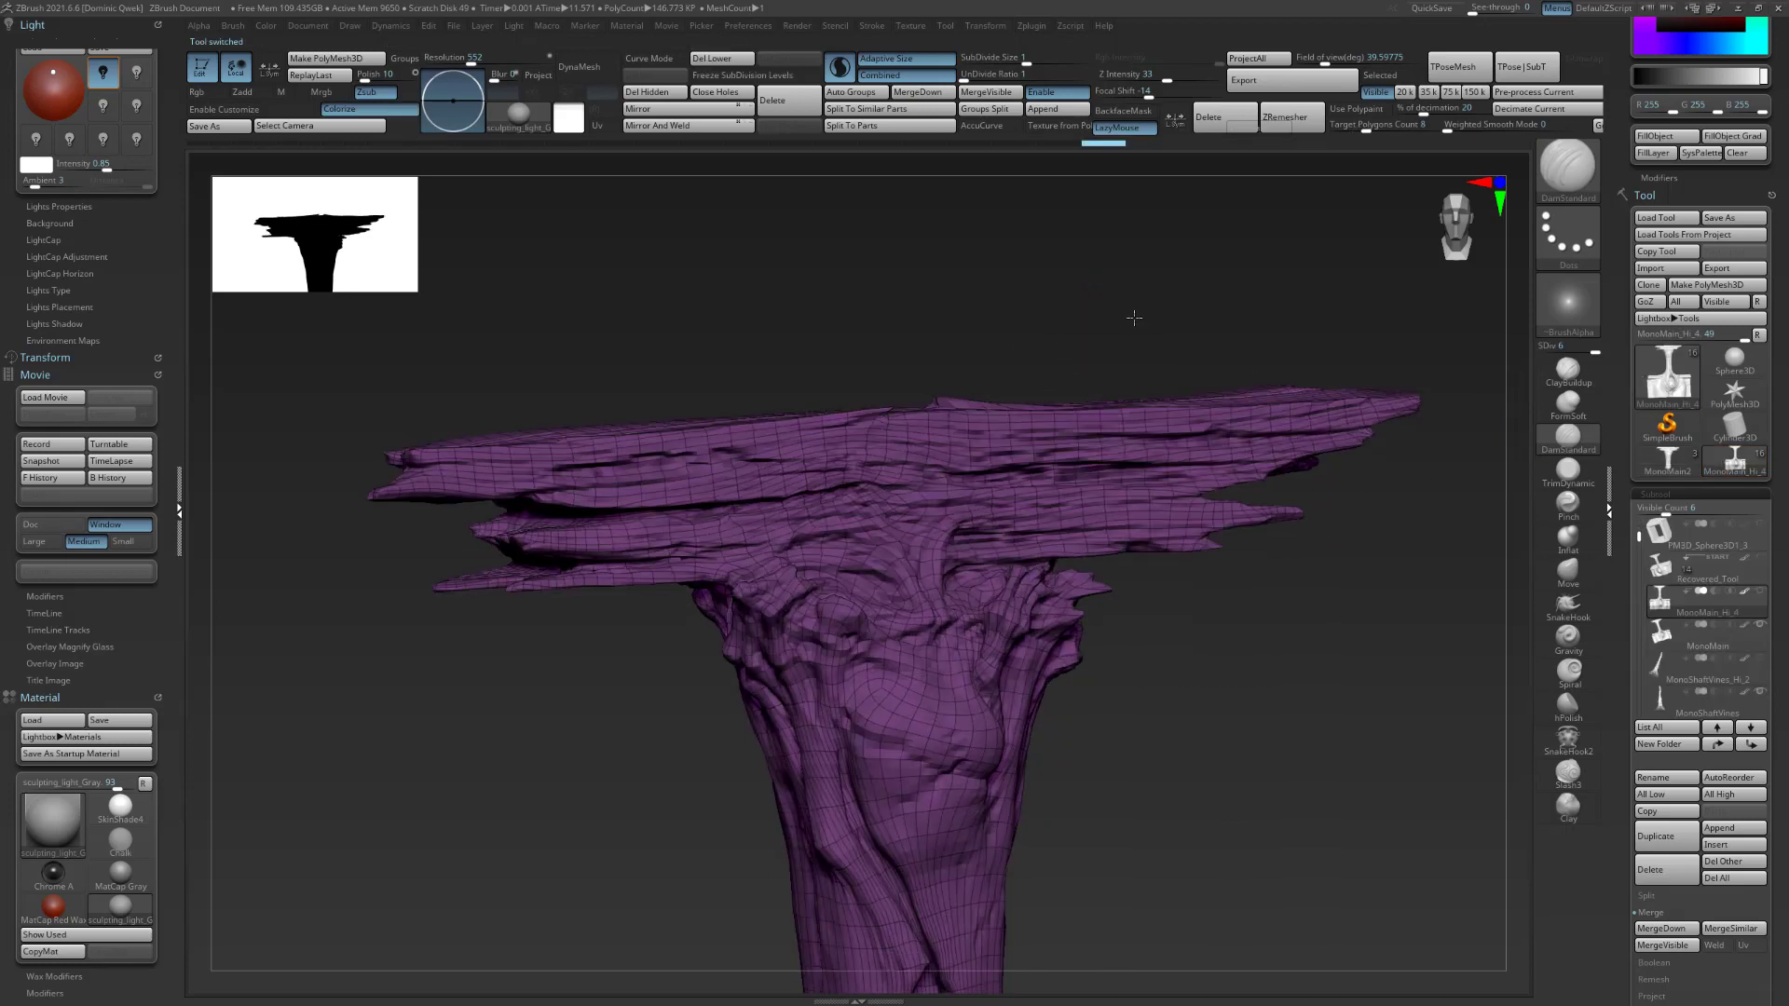
{"action": "mouse_move", "coordinate": [1137, 304]}
{"action": "left_mouse_down"}
{"action": "mouse_move", "coordinate": [1146, 276]}
{"action": "mouse_move", "coordinate": [1186, 320]}
{"action": "mouse_move", "coordinate": [1164, 329]}
{"action": "mouse_move", "coordinate": [1099, 296]}
{"action": "mouse_move", "coordinate": [1178, 288]}
{"action": "mouse_move", "coordinate": [1093, 298]}
{"action": "mouse_move", "coordinate": [1126, 291]}
{"action": "left_mouse_up"}
{"action": "key", "text": "shift+f"}
{"action": "key", "text": "shift+d"}
{"action": "key", "text": "shift+d"}
{"action": "key", "text": "shift+d"}
{"action": "key", "text": "shift+d"}
{"action": "key", "text": "shift+d"}
Raise the MonoMain_Hi_4 mesh to subdivision level 6 and view its details without the wireframe.
{"action": "key", "text": "d"}
{"action": "key", "text": "d"}
{"action": "key", "text": "d"}
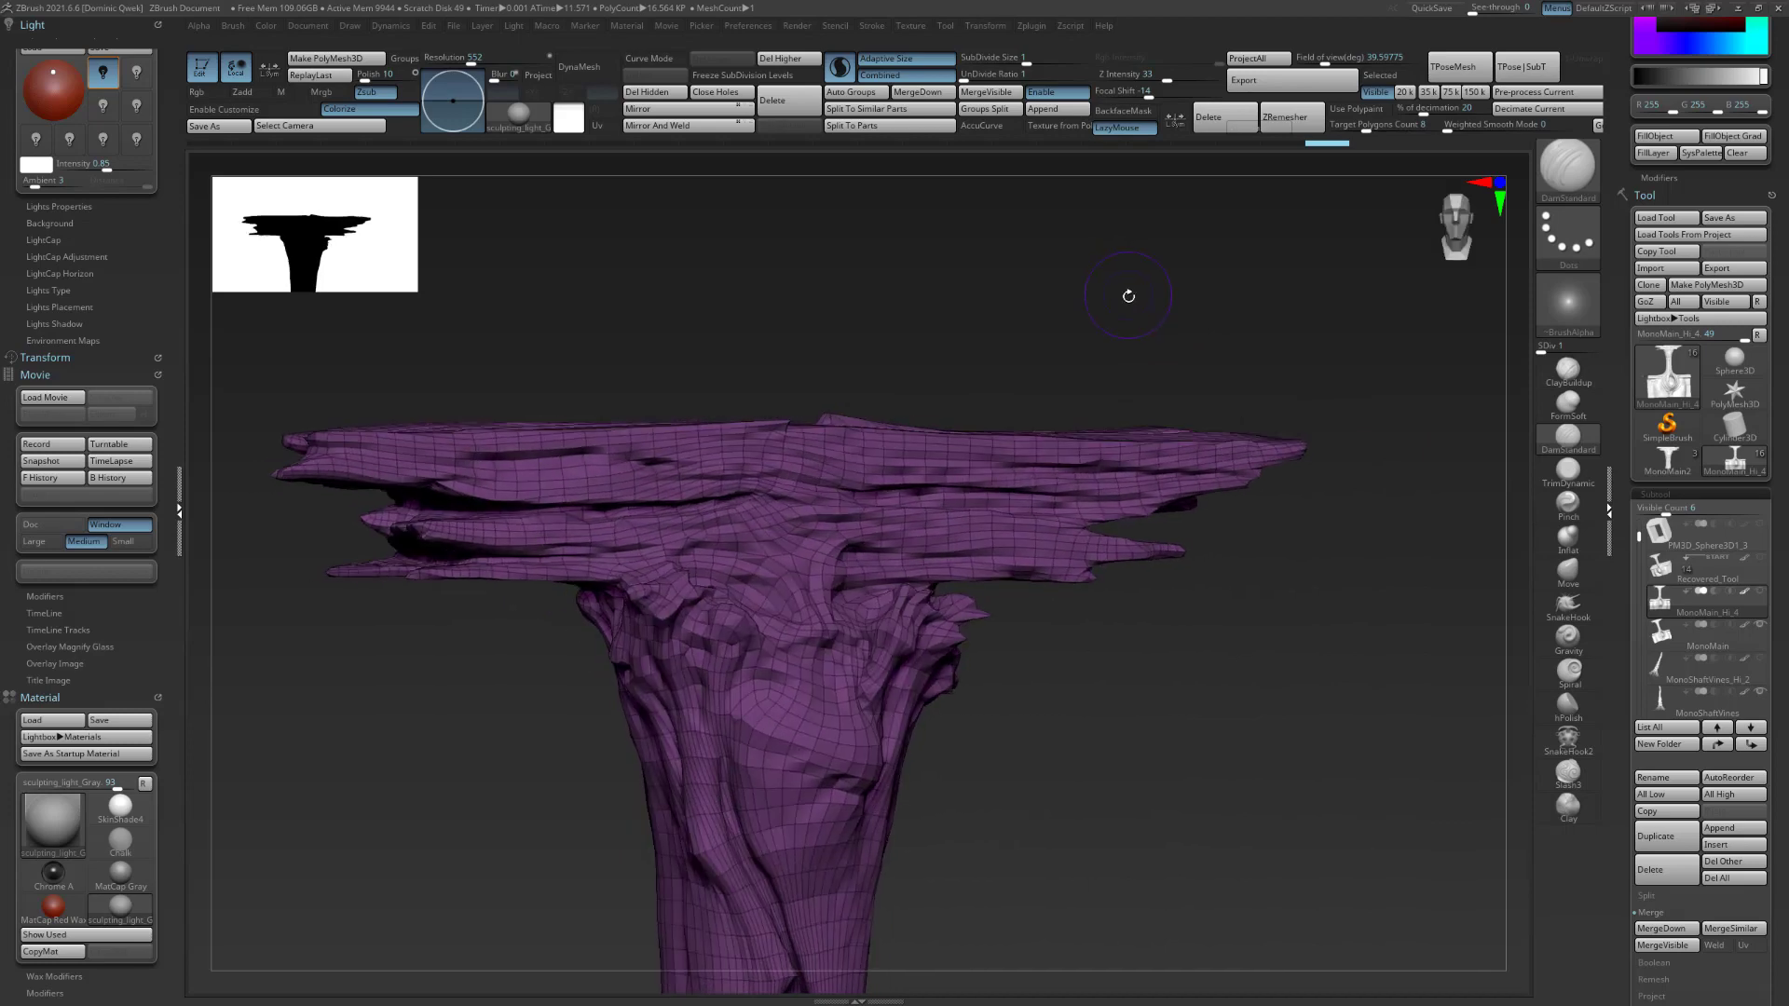
{"action": "key", "text": "d"}
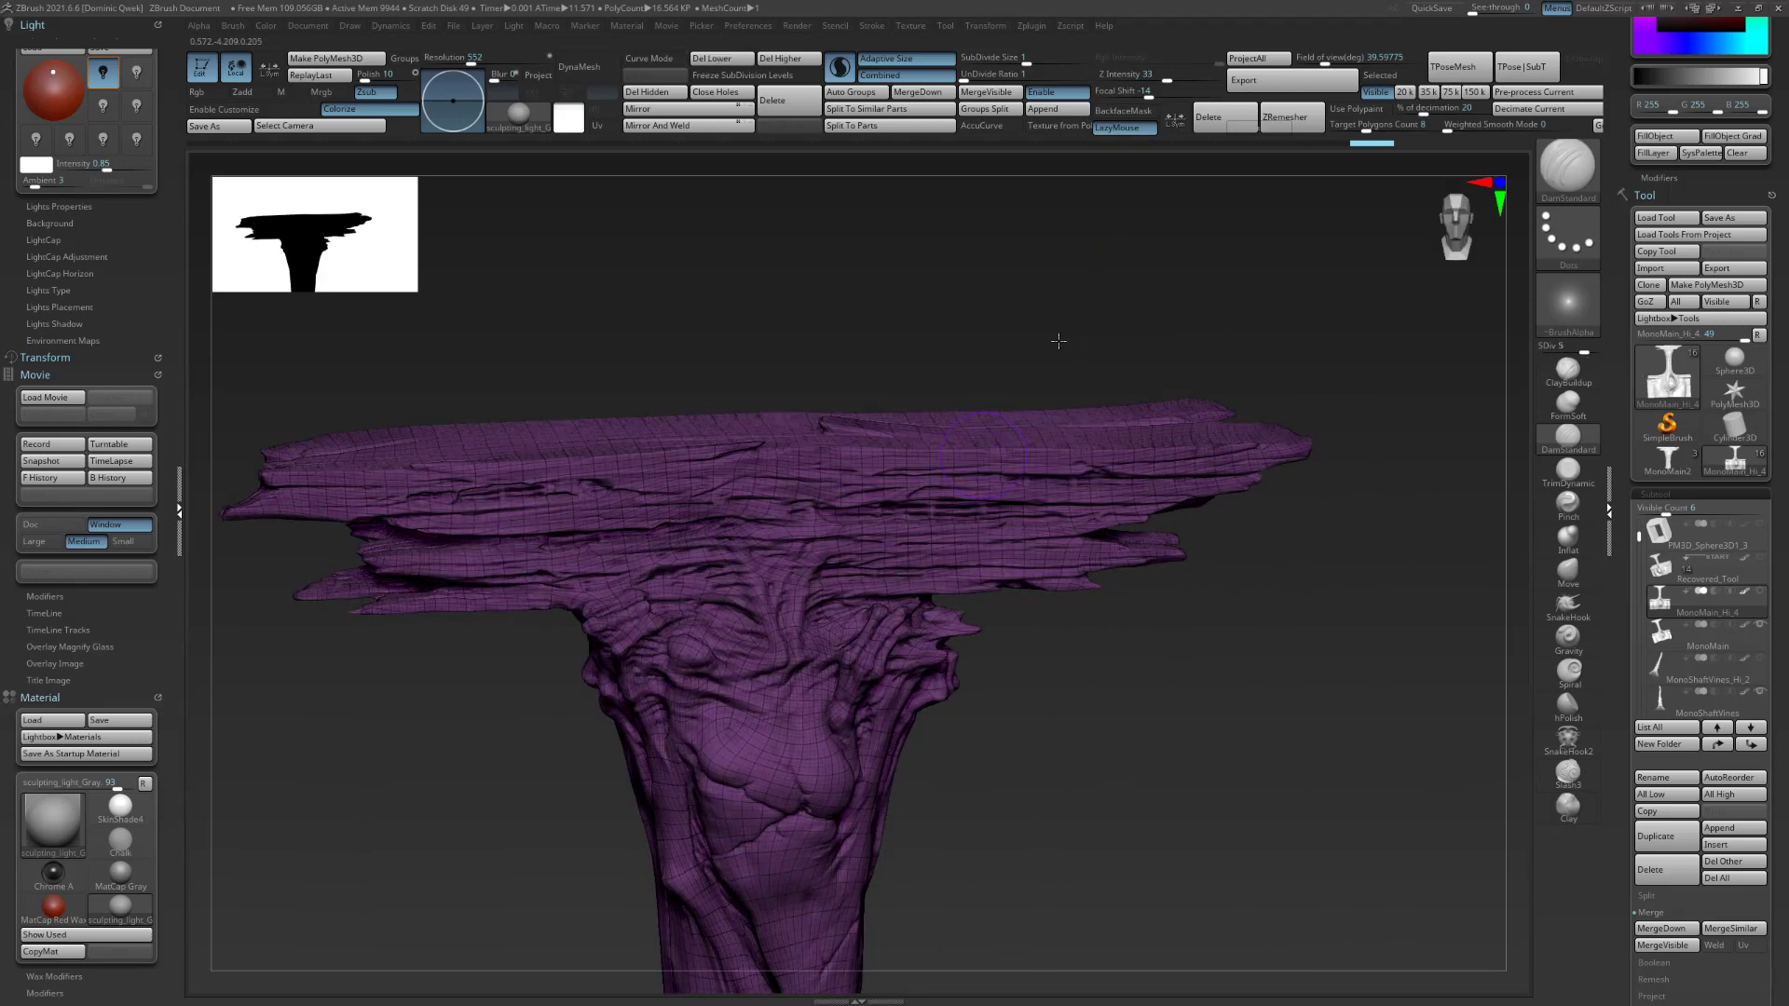
{"action": "key", "text": "d"}
{"action": "left_click_drag", "start_coordinate": [997, 373], "coordinate": [1054, 544]}
{"action": "key", "text": "shift+f"}
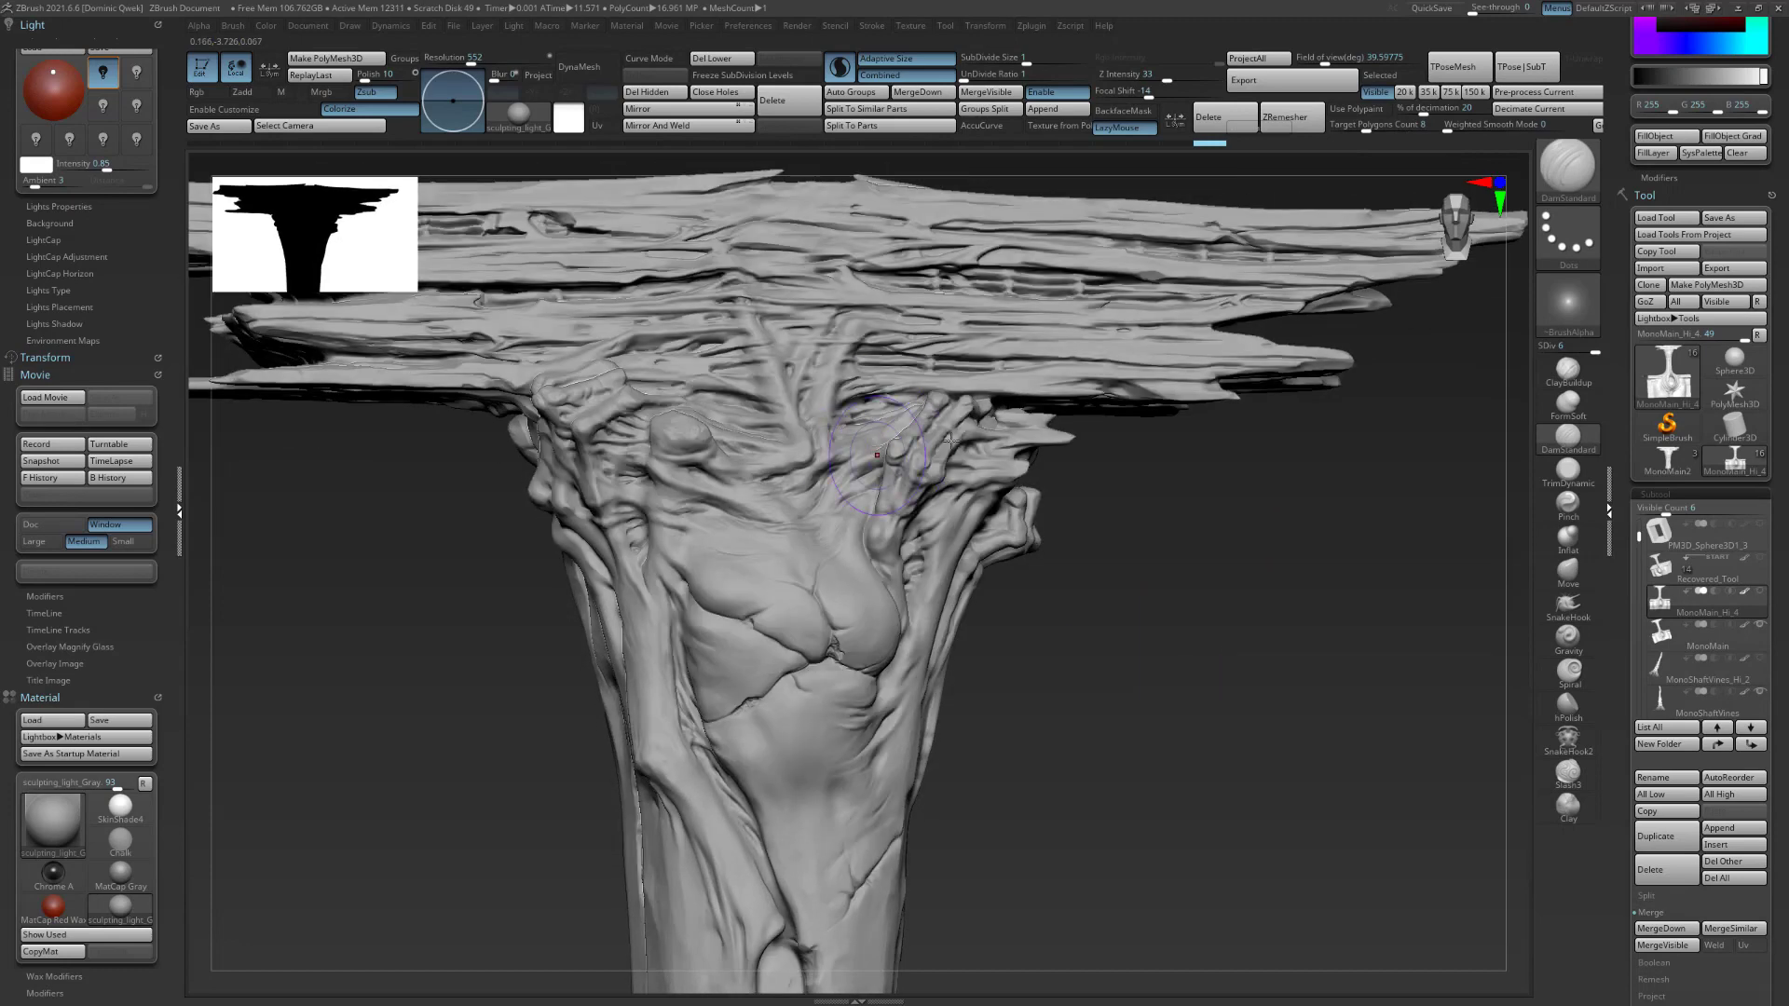
Switch back to the MonoMain2 tool and view its whole top without the wireframe.
{"action": "left_click", "coordinate": [1667, 461]}
{"action": "left_click_drag", "start_coordinate": [1171, 561], "coordinate": [1226, 619], "text": "alt"}
{"action": "key", "text": "shift+f"}
{"action": "key", "text": "shift+f"}
{"action": "left_click_drag", "start_coordinate": [1042, 288], "coordinate": [1174, 291], "text": "alt"}
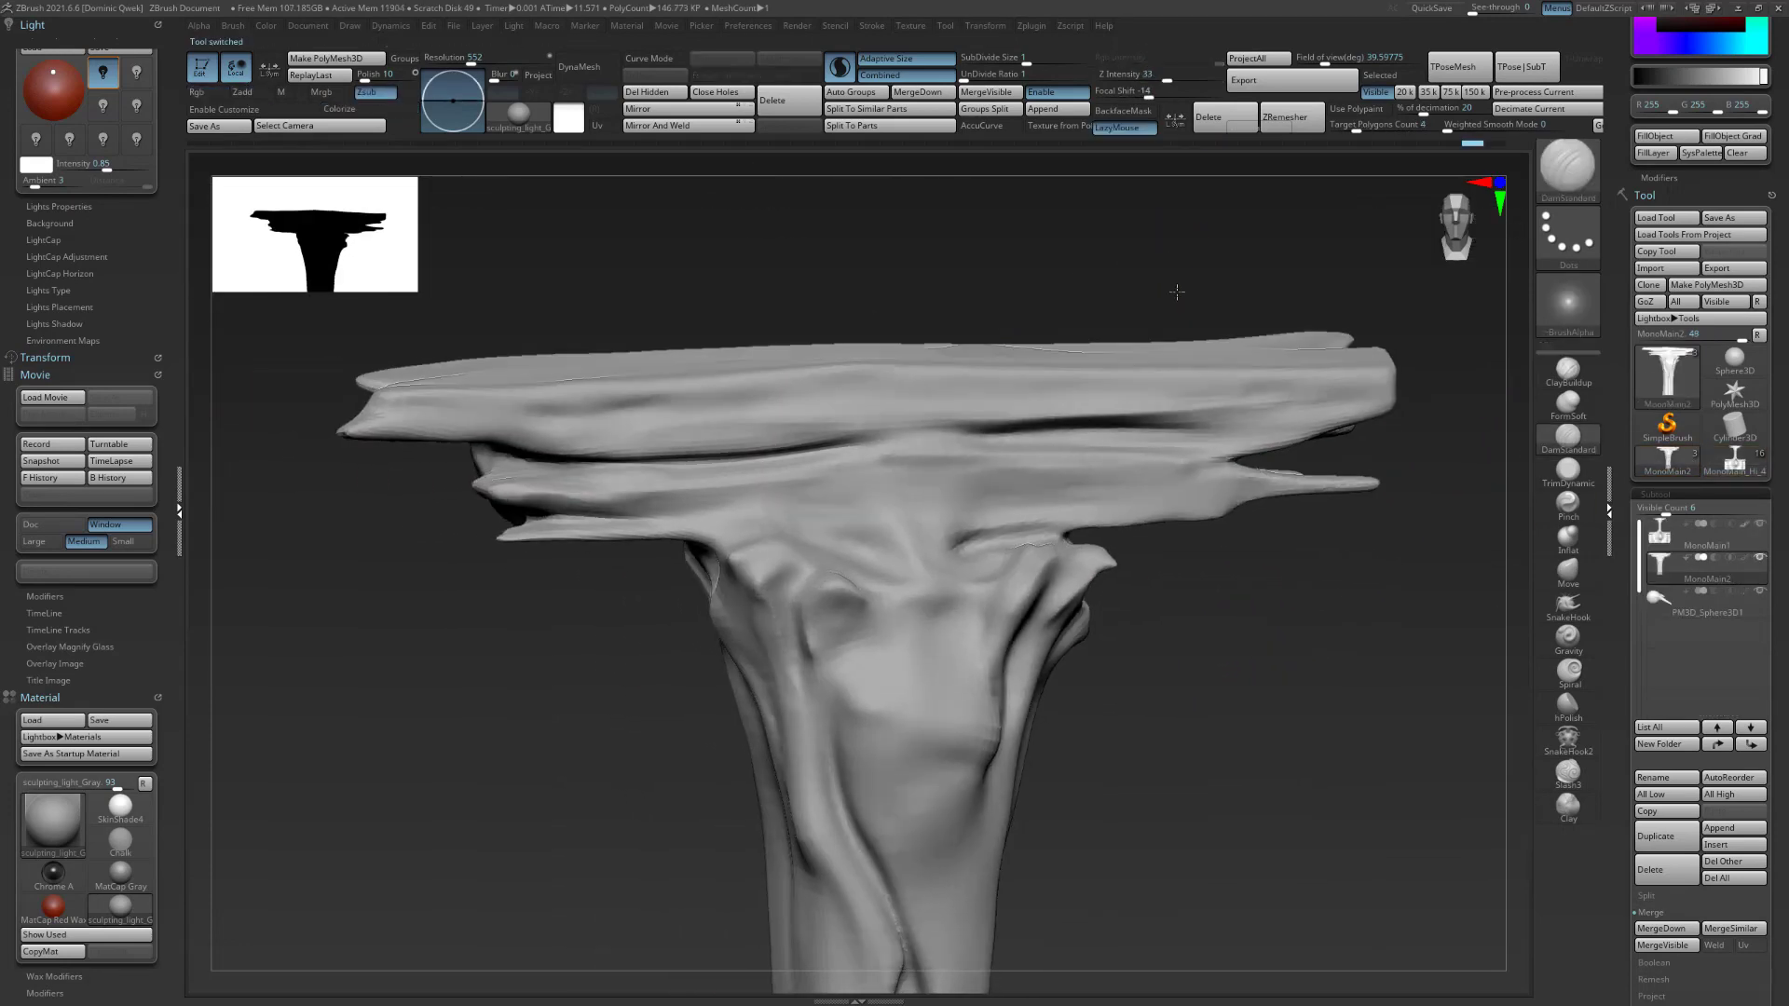
{"action": "left_click_drag", "start_coordinate": [1270, 607], "coordinate": [1255, 566]}
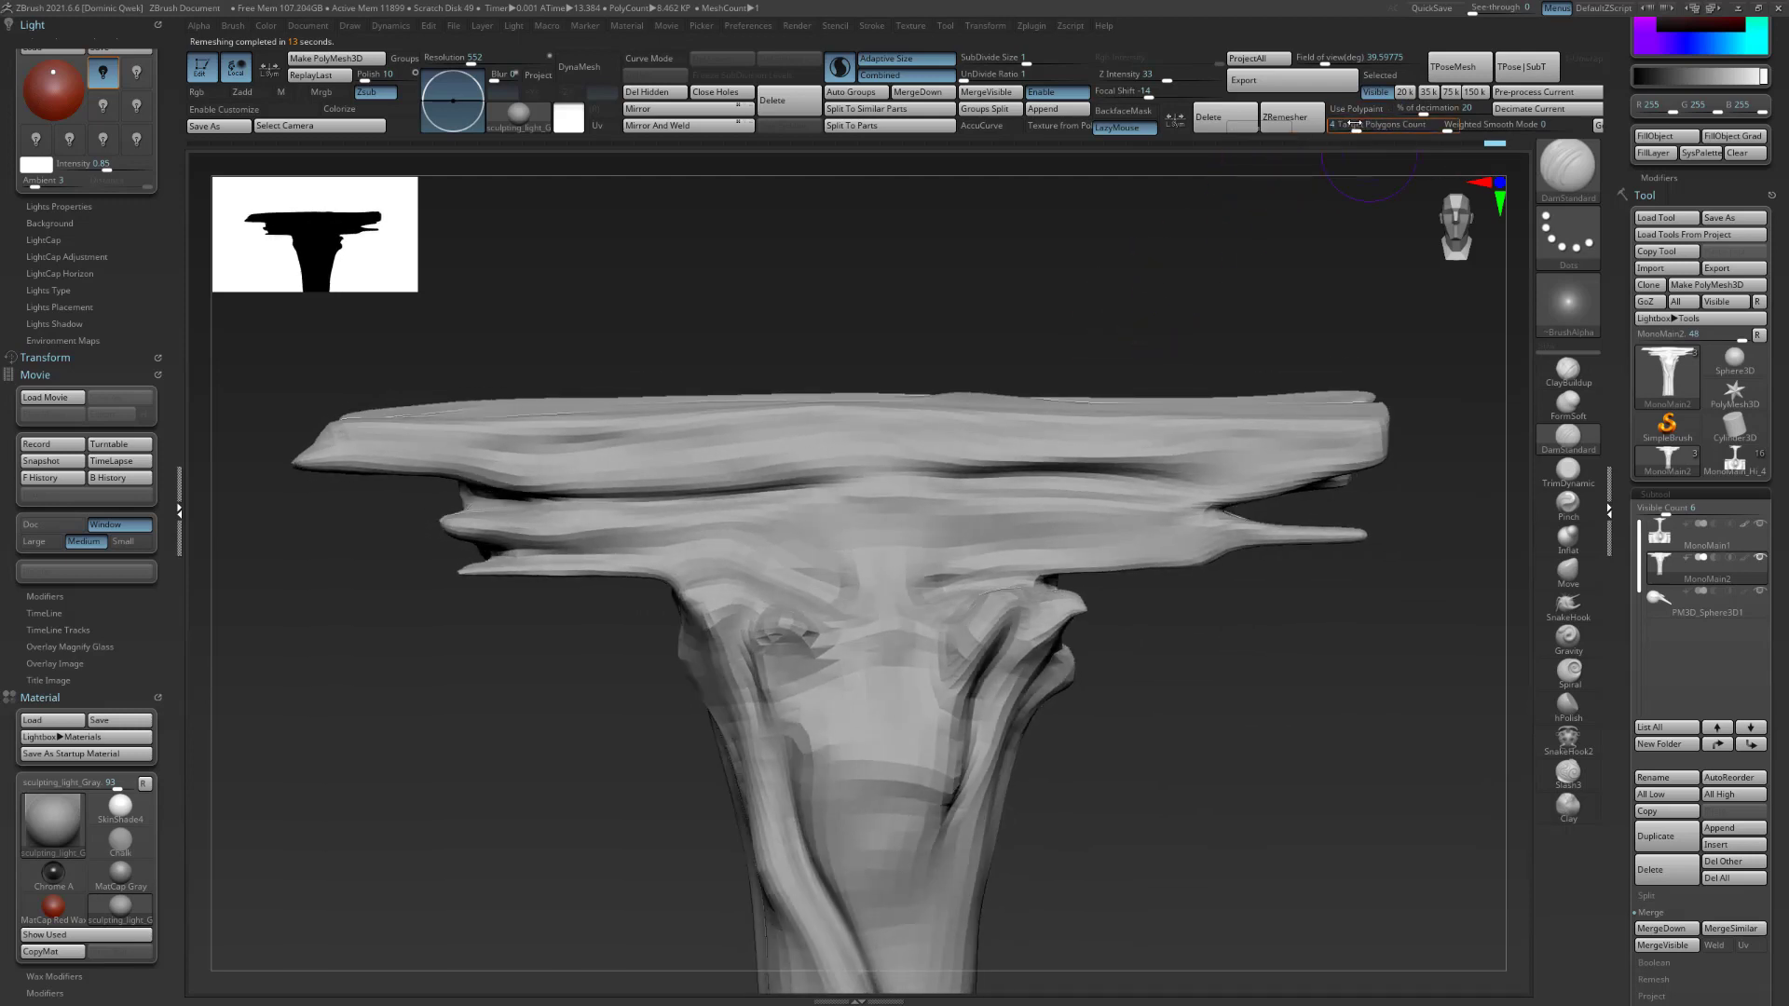
Subdivide MonoMain2 four times to level 5 and check the surface with and without the wireframe.
{"action": "key", "text": "shift"}
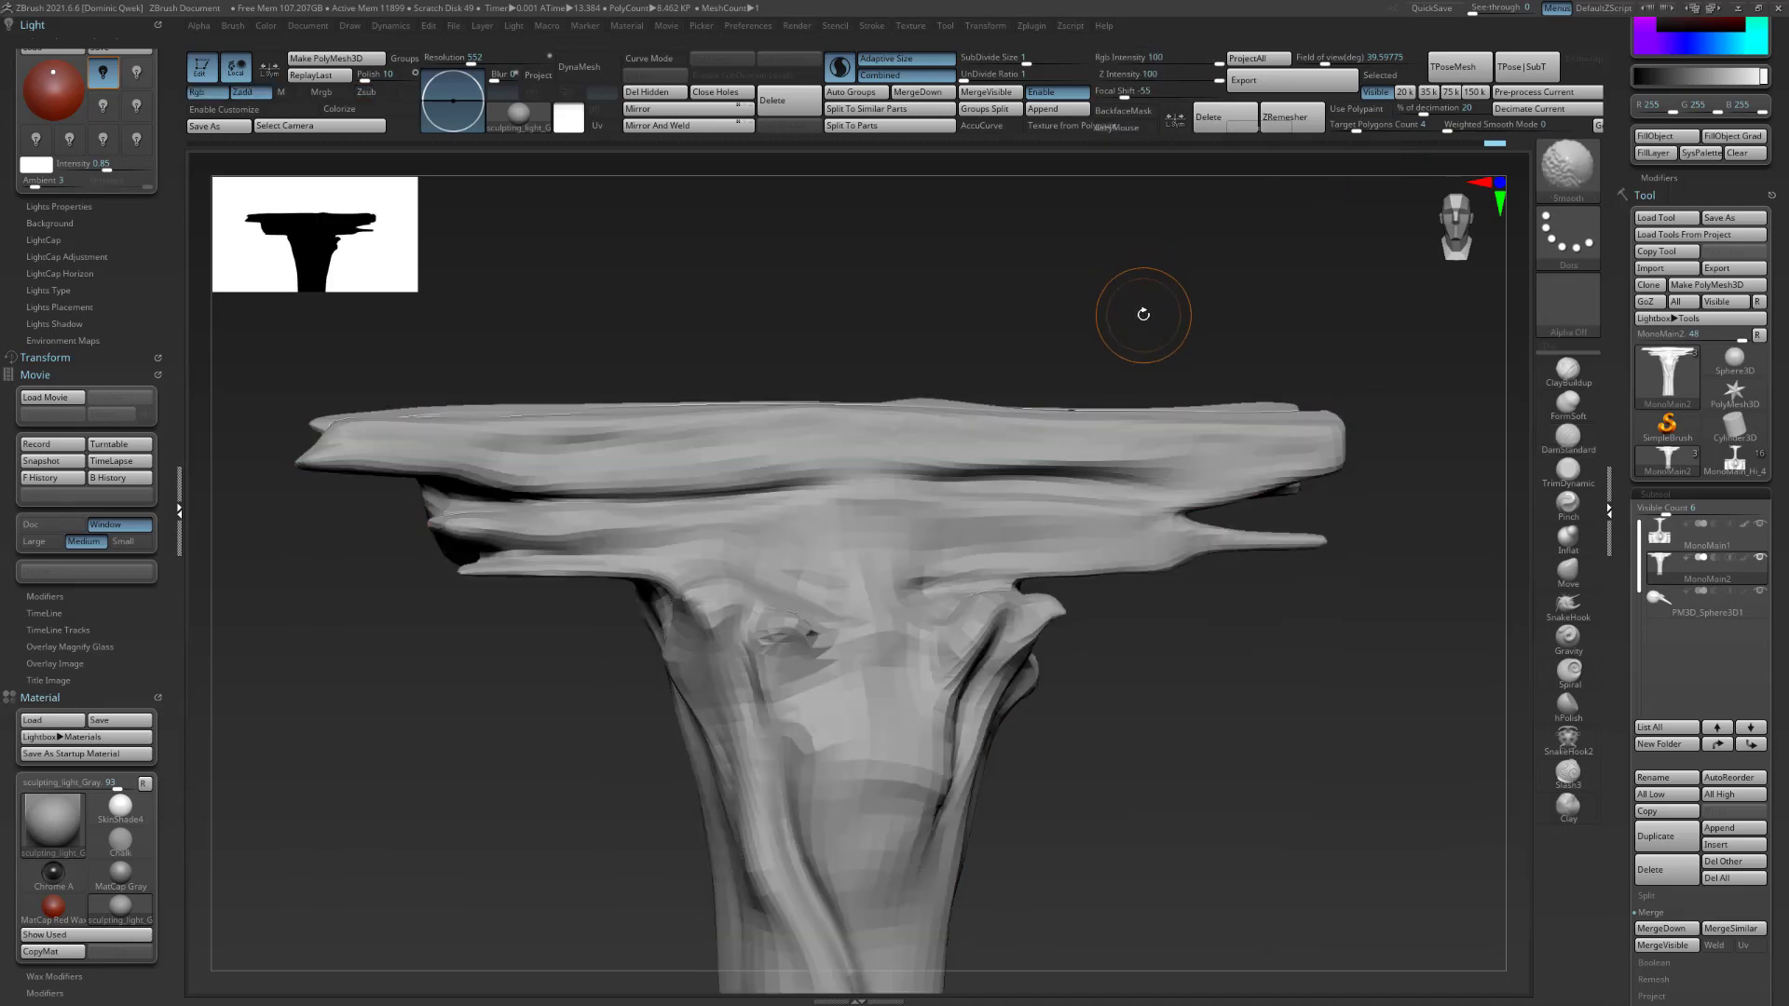
{"action": "key", "text": "ctrl"}
{"action": "key", "text": "ctrl+d"}
{"action": "key", "text": "ctrl+d"}
{"action": "key", "text": "ctrl+d"}
{"action": "key", "text": "ctrl+d"}
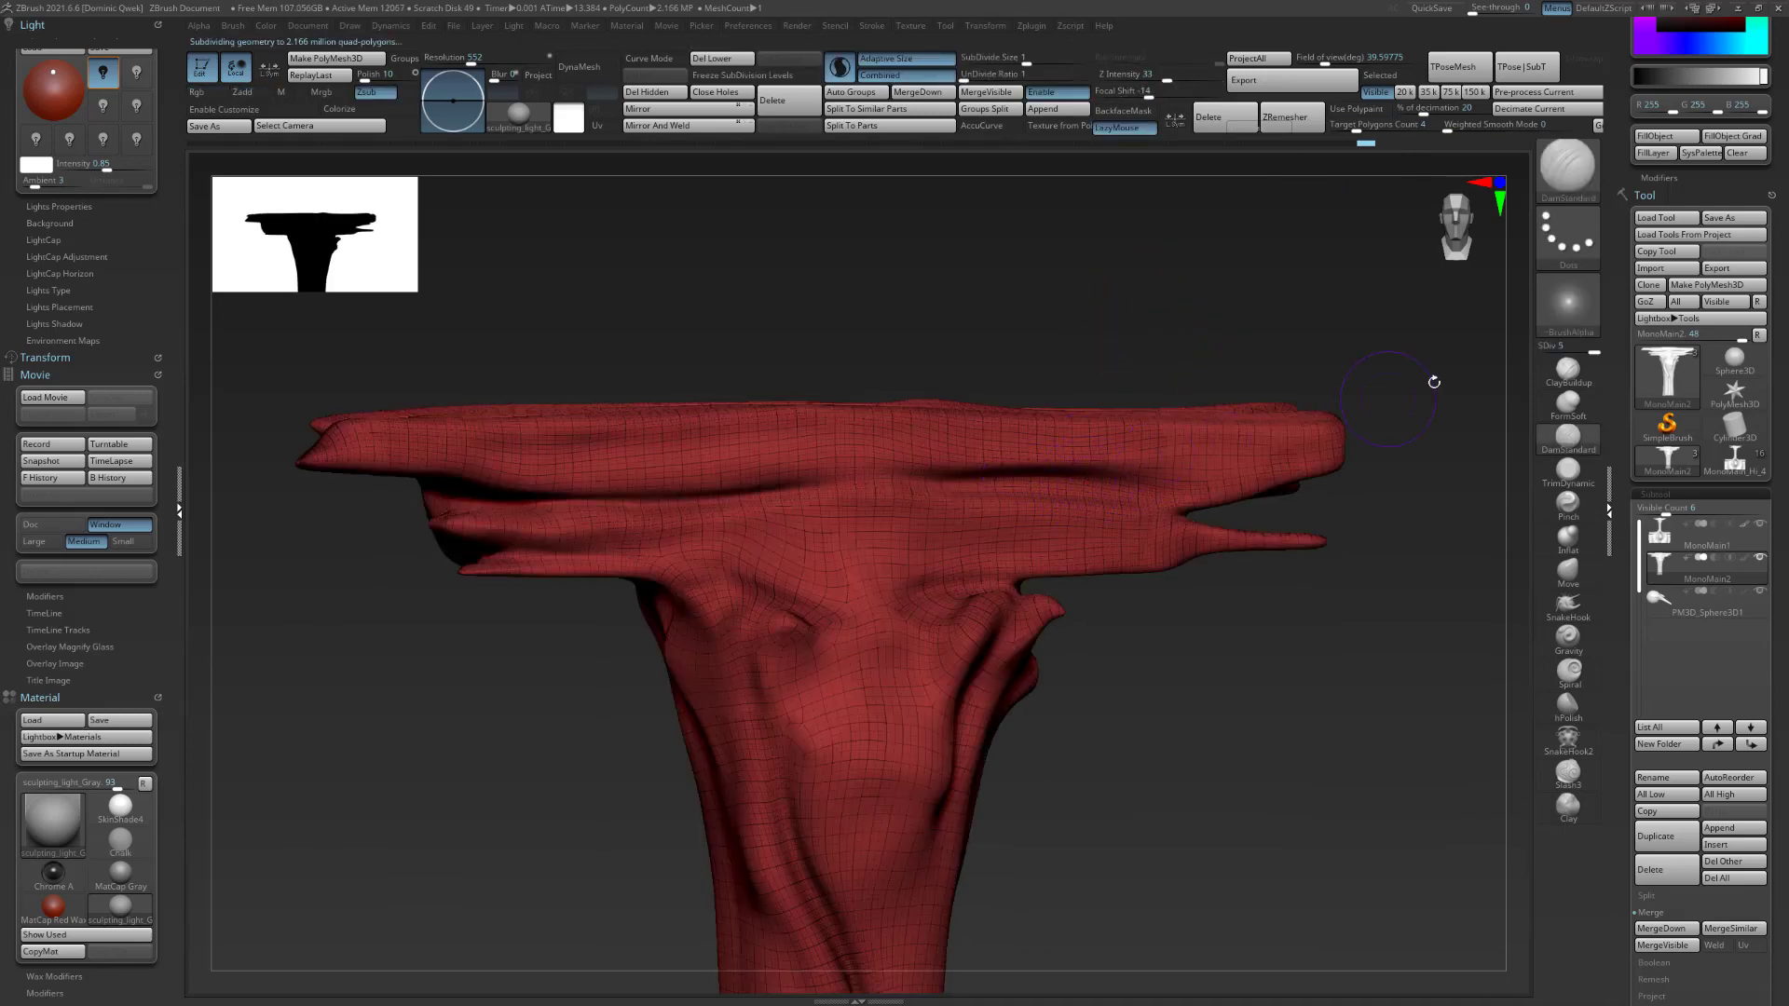
{"action": "mouse_move", "coordinate": [1674, 579]}
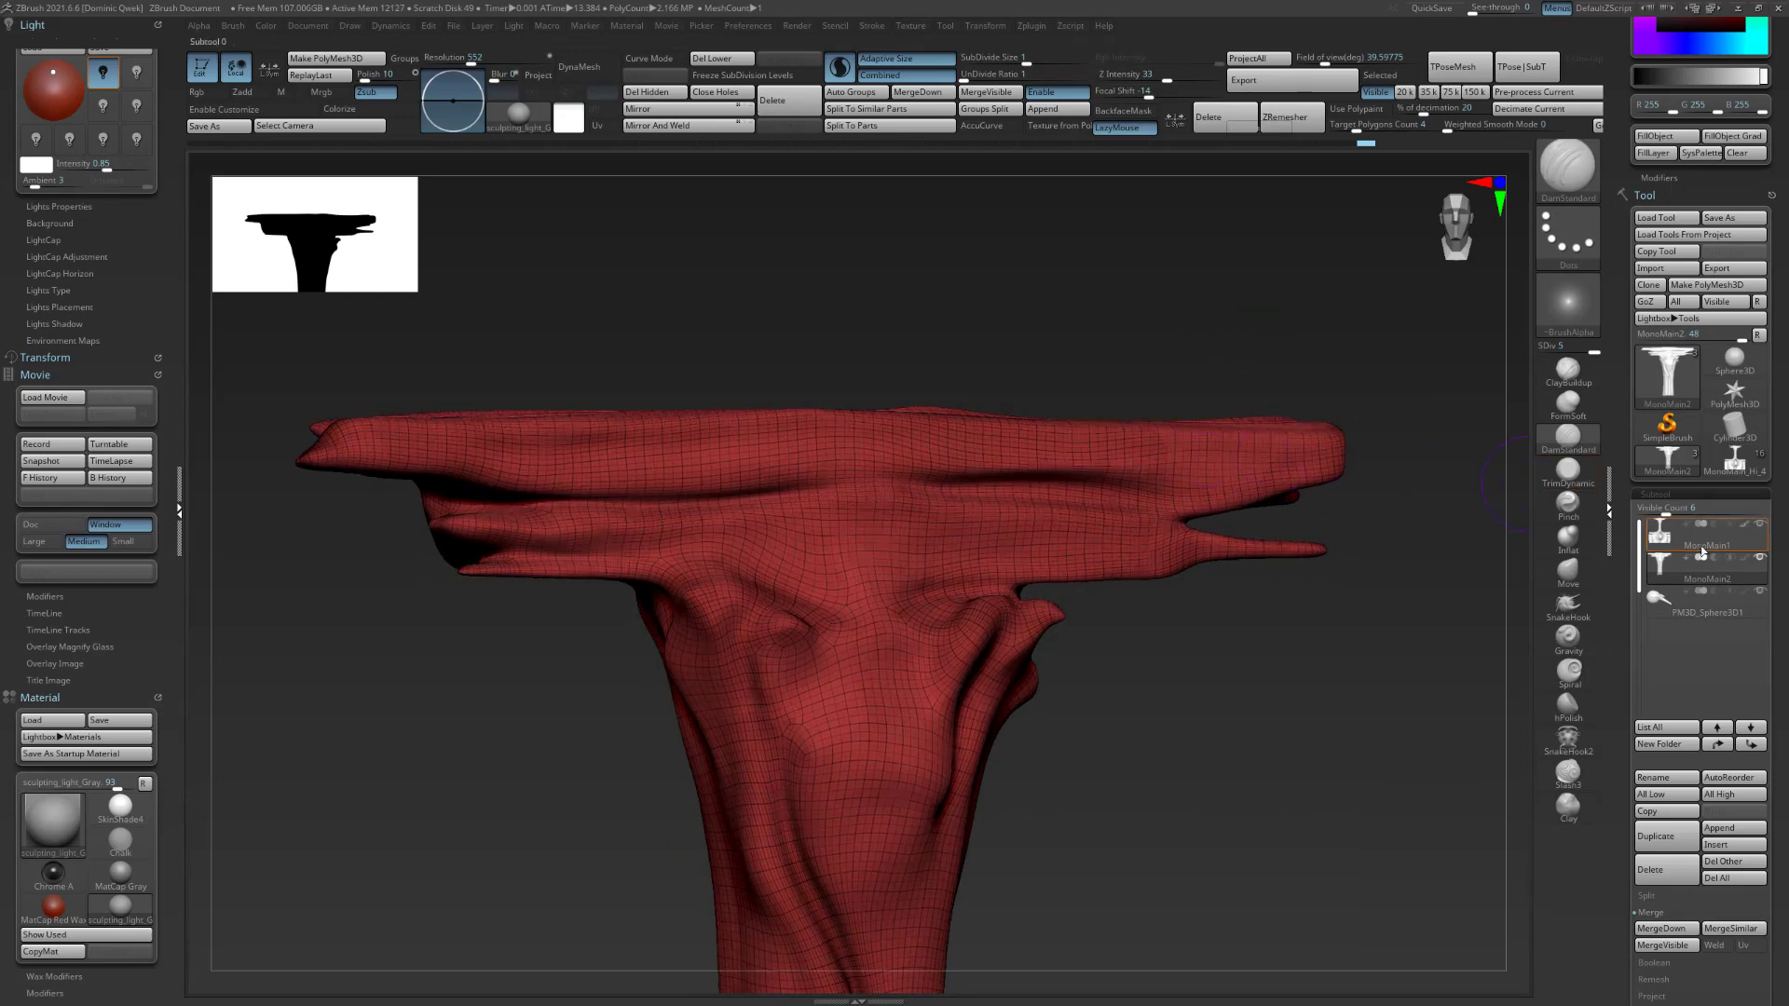
{"action": "left_click_drag", "start_coordinate": [1254, 366], "coordinate": [1373, 487]}
{"action": "key", "text": "shift+f"}
{"action": "key", "text": "shift+f"}
{"action": "key", "text": "shift+f"}
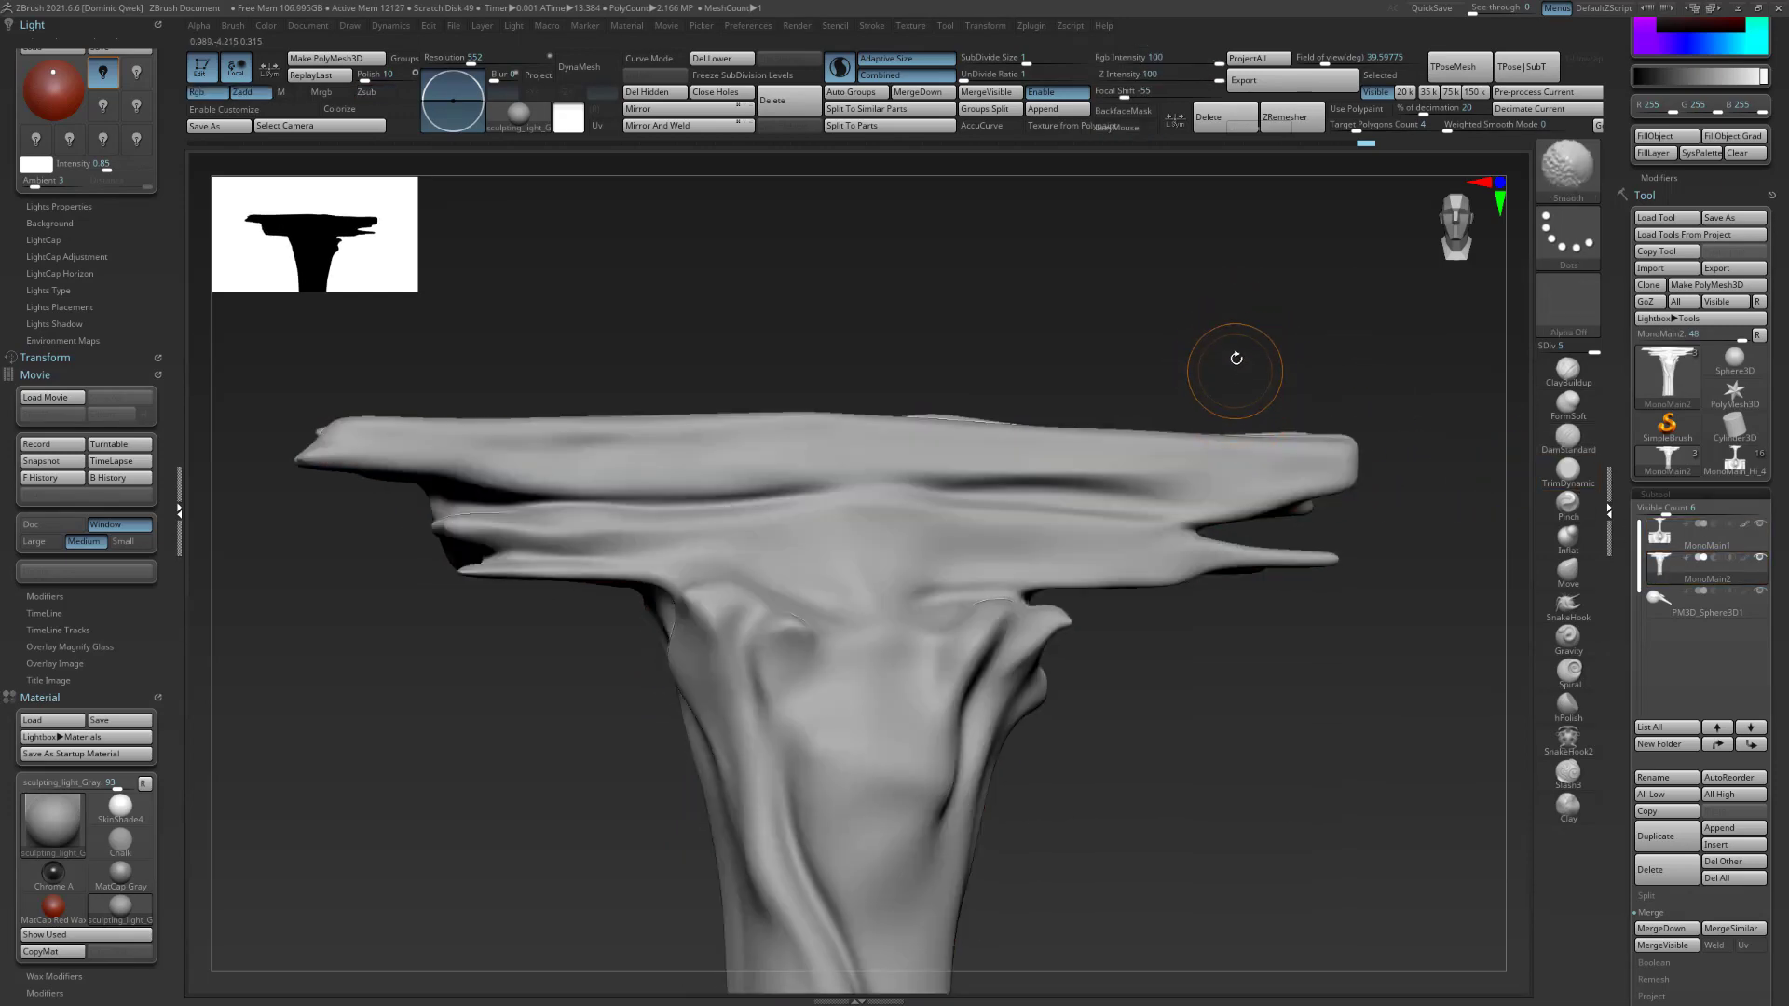
Lower MonoMain2 to subdivision level 1, compare it with and without the wireframe, and return it to level 5.
{"action": "left_click_drag", "start_coordinate": [1246, 308], "coordinate": [1153, 368]}
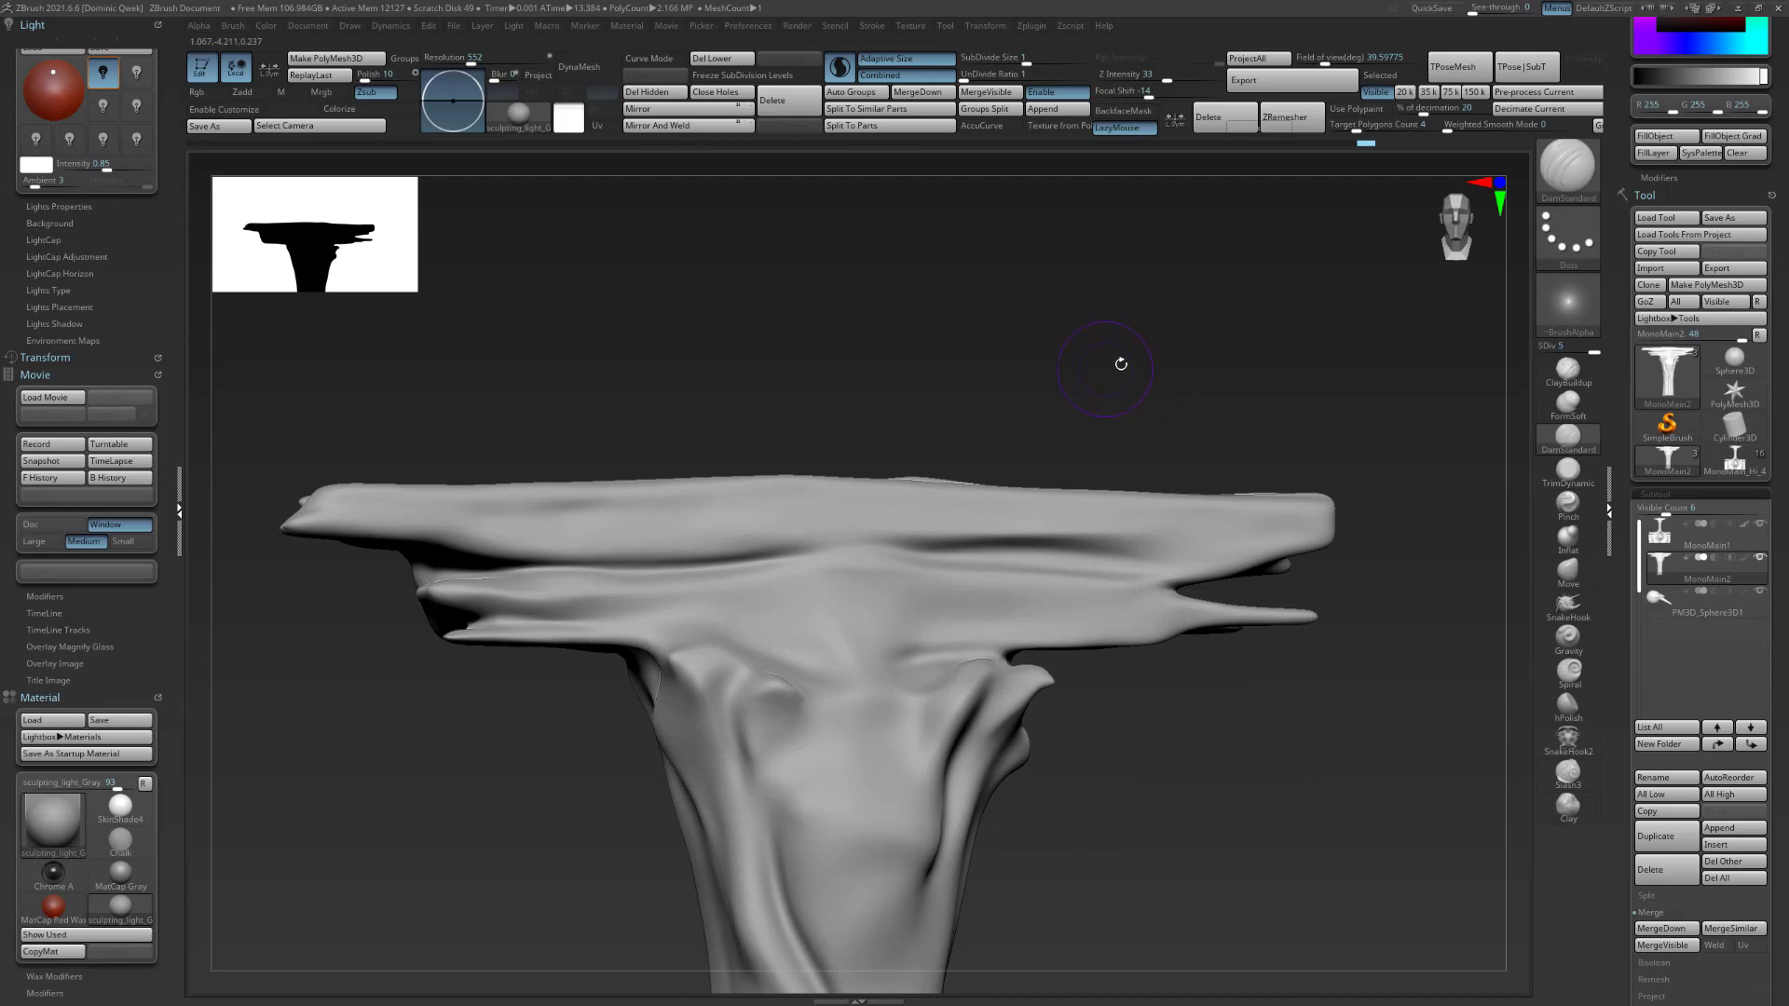
{"action": "mouse_move", "coordinate": [1132, 381]}
{"action": "left_mouse_down"}
{"action": "mouse_move", "coordinate": [1210, 343]}
{"action": "mouse_move", "coordinate": [1182, 343]}
{"action": "mouse_move", "coordinate": [1184, 324]}
{"action": "mouse_move", "coordinate": [1186, 359]}
{"action": "mouse_move", "coordinate": [1214, 348]}
{"action": "mouse_move", "coordinate": [1169, 341]}
{"action": "left_mouse_up"}
{"action": "key", "text": "shift+d"}
{"action": "key", "text": "shift+d"}
{"action": "key", "text": "shift+d"}
{"action": "key", "text": "shift+d"}
{"action": "key", "text": "shift+f"}
{"action": "key", "text": "shift+f"}
{"action": "key", "text": "d"}
{"action": "key", "text": "d"}
{"action": "key", "text": "d"}
{"action": "key", "text": "d"}
Add ClayBuildup strokes along the crease on the slab's front and check them with the wireframe on and off.
{"action": "key", "text": "b"}
{"action": "key", "text": "c"}
{"action": "key", "text": "b"}
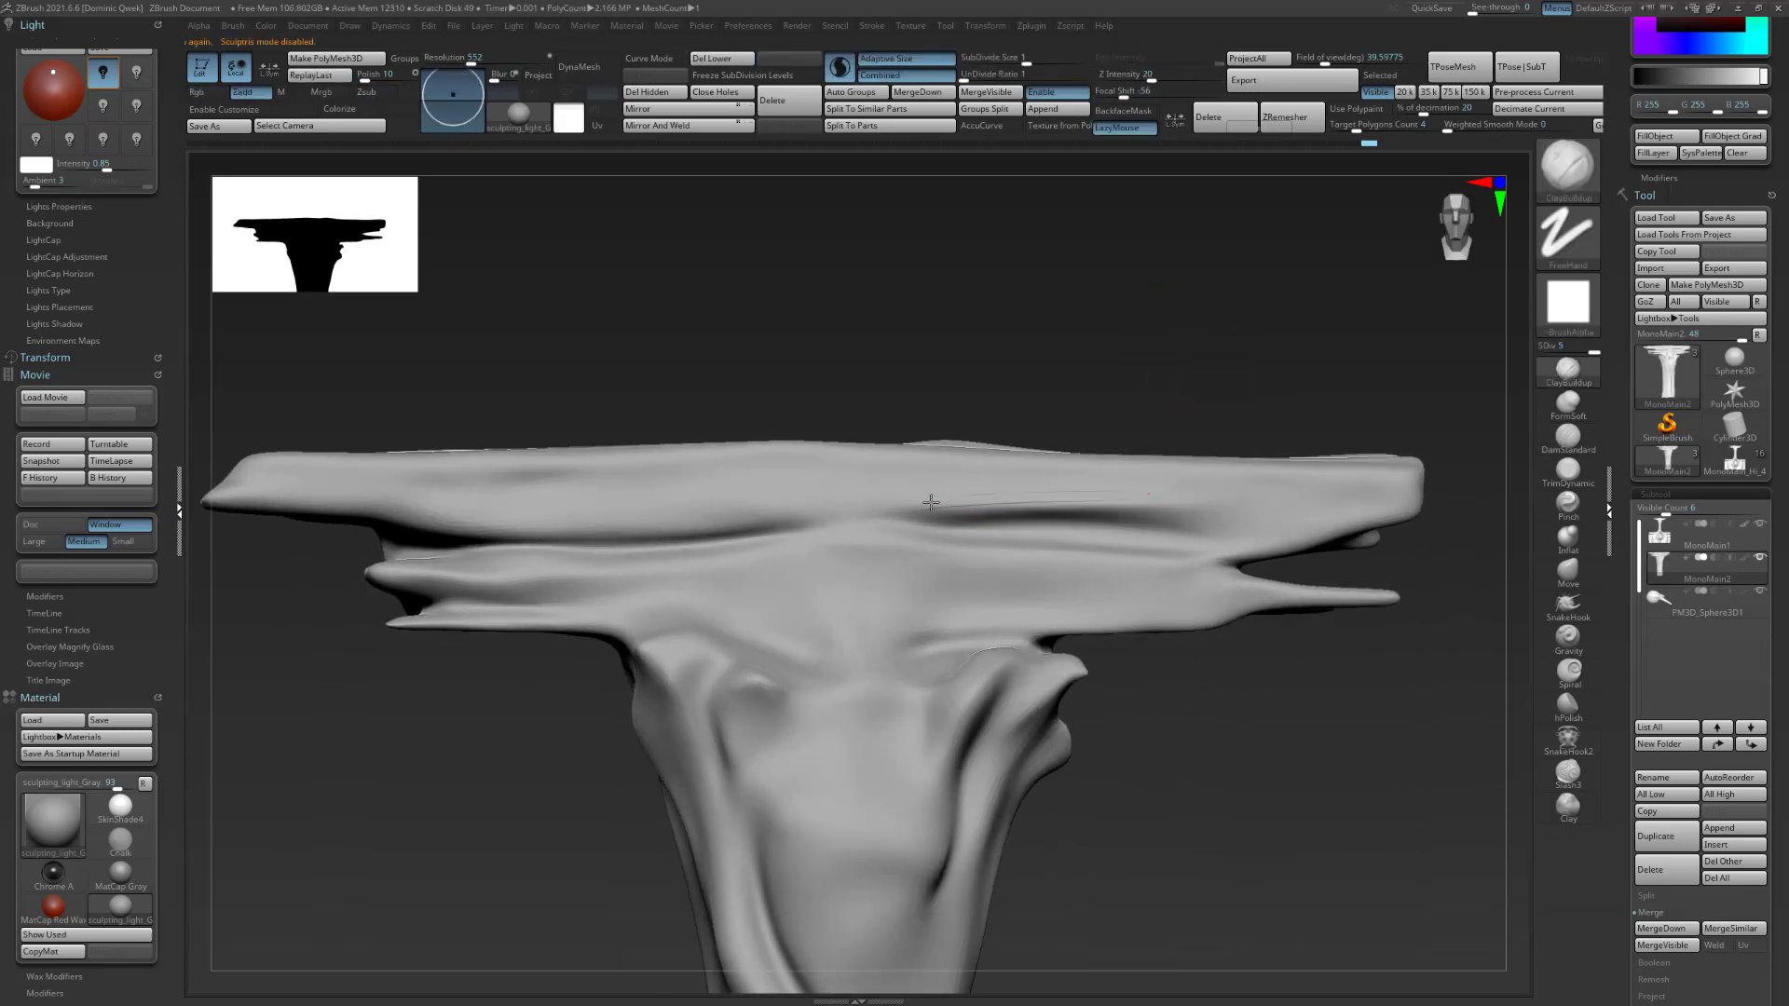
{"action": "left_click_drag", "start_coordinate": [925, 501], "coordinate": [965, 506]}
{"action": "left_click_drag", "start_coordinate": [1207, 504], "coordinate": [1270, 499]}
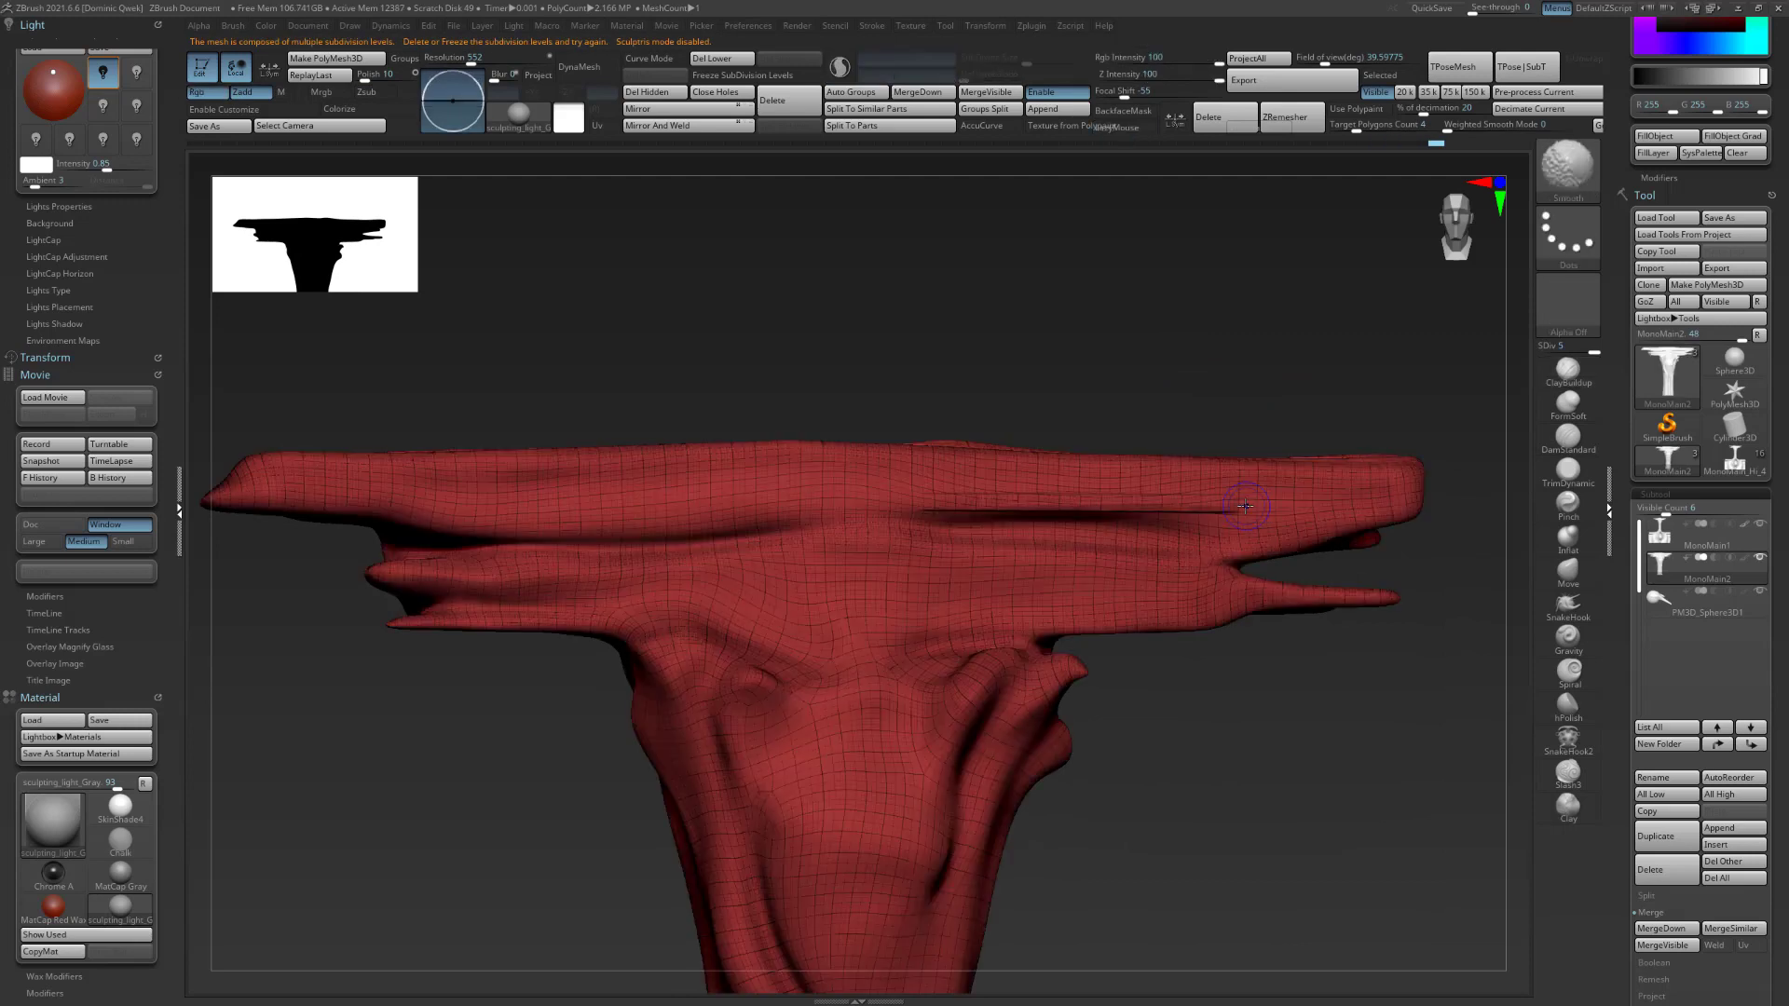
{"action": "left_click_drag", "start_coordinate": [1255, 396], "coordinate": [1258, 384]}
{"action": "key", "text": "shift+f"}
{"action": "key", "text": "shift+f"}
Smooth the slab's front strokes while lowering MonoMain2 to subdivision level 2, and select the Standard brush.
{"action": "key", "text": "shift+d"}
{"action": "key", "text": "shift"}
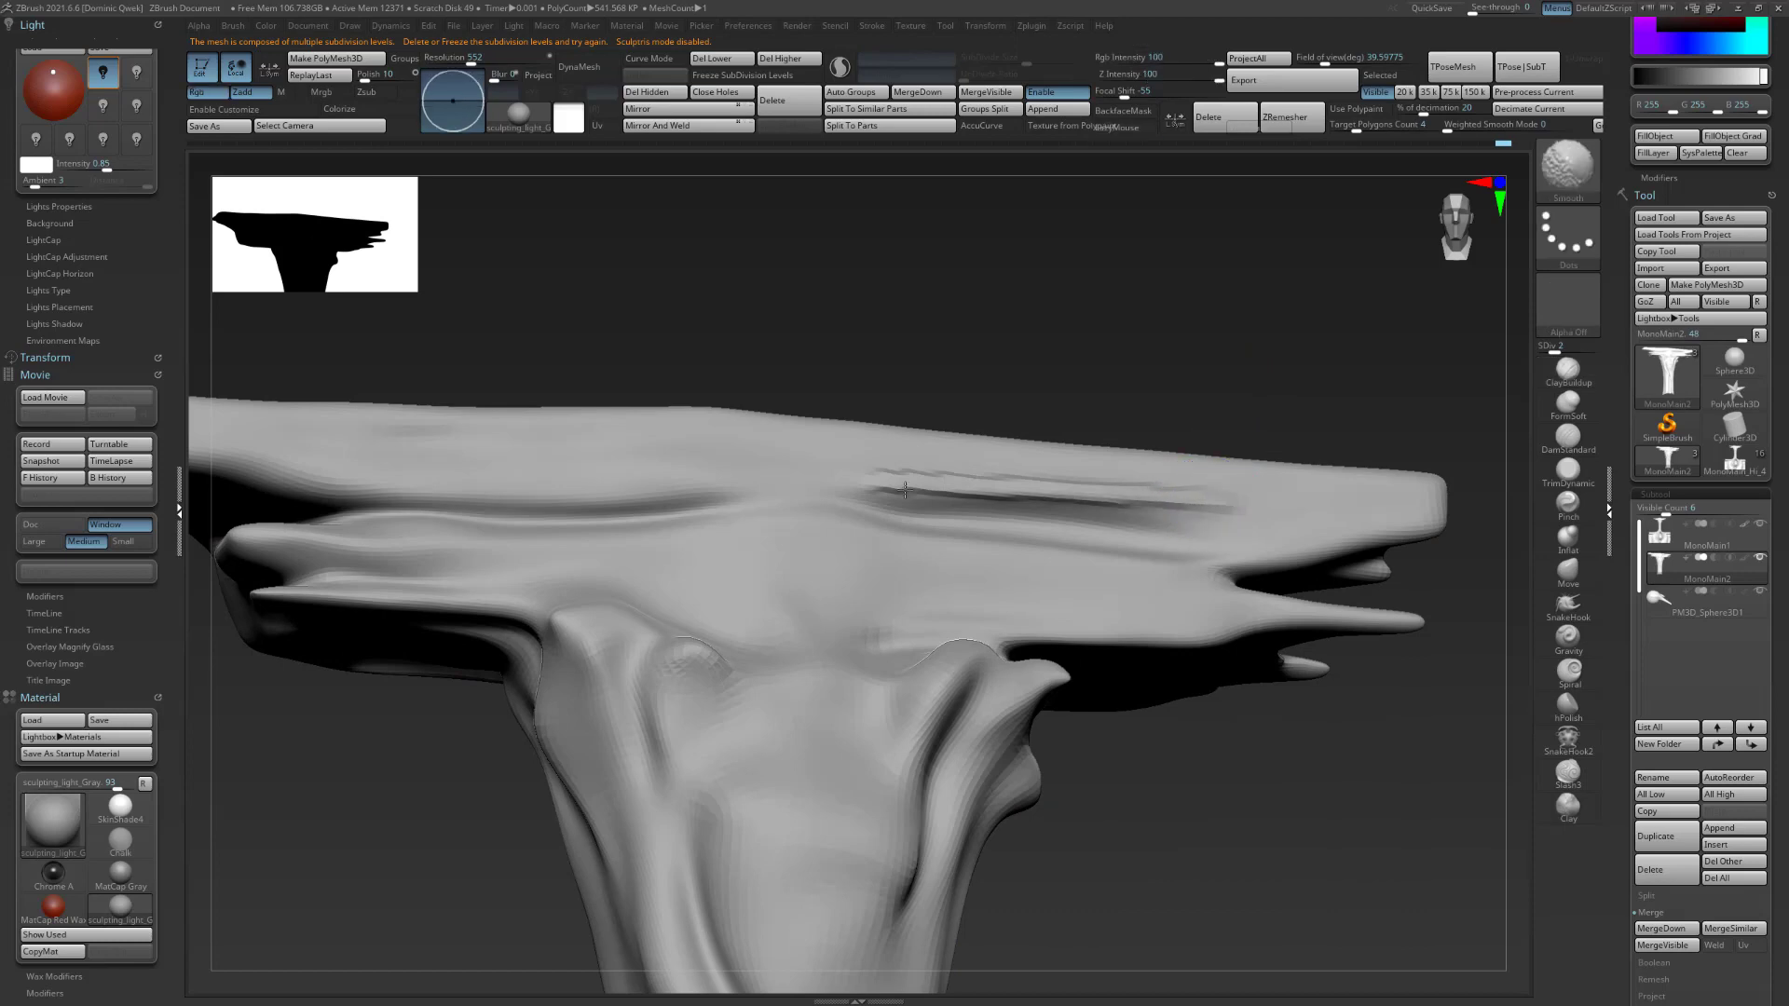
{"action": "left_click_drag", "start_coordinate": [825, 481], "coordinate": [1118, 493], "text": "shift"}
{"action": "mouse_move", "coordinate": [1170, 323]}
{"action": "left_mouse_down"}
{"action": "mouse_move", "coordinate": [1249, 326]}
{"action": "mouse_move", "coordinate": [1247, 359]}
{"action": "mouse_move", "coordinate": [1253, 331]}
{"action": "mouse_move", "coordinate": [1200, 367]}
{"action": "mouse_move", "coordinate": [1214, 359]}
{"action": "mouse_move", "coordinate": [1186, 333]}
{"action": "left_mouse_up"}
{"action": "key", "text": "b"}
{"action": "key", "text": "s"}
{"action": "key", "text": "t"}
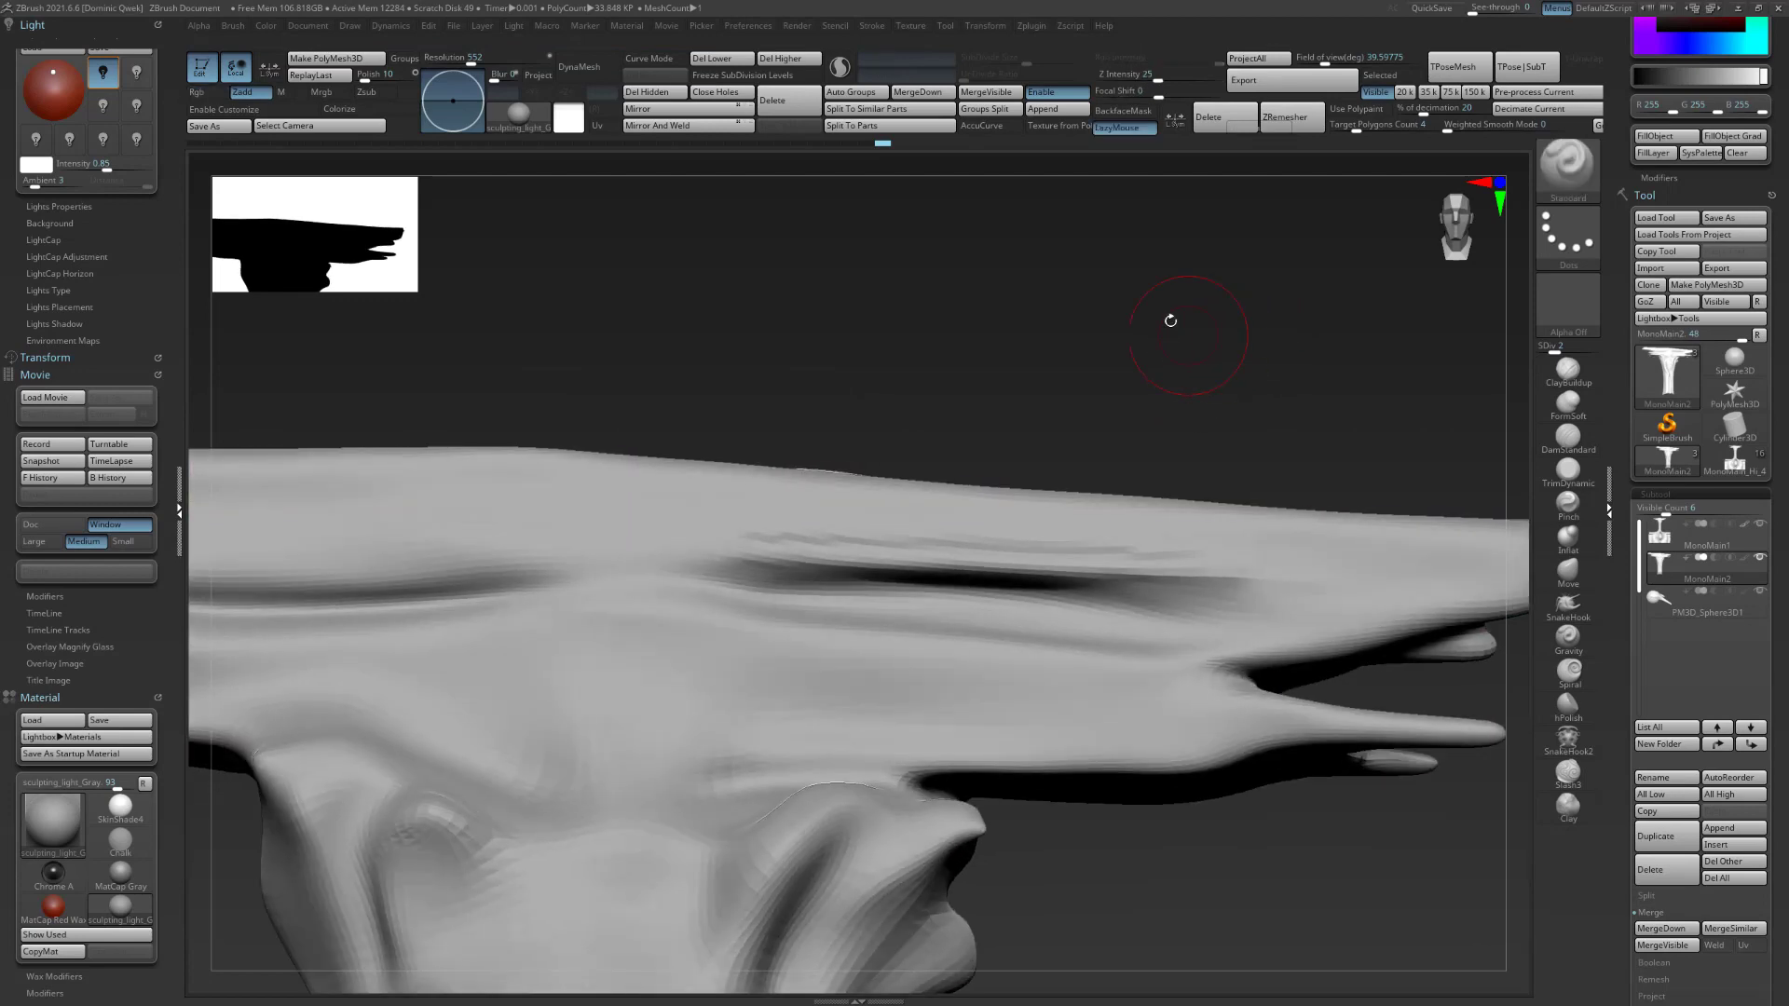
{"action": "left_click_drag", "start_coordinate": [1130, 410], "coordinate": [1139, 345]}
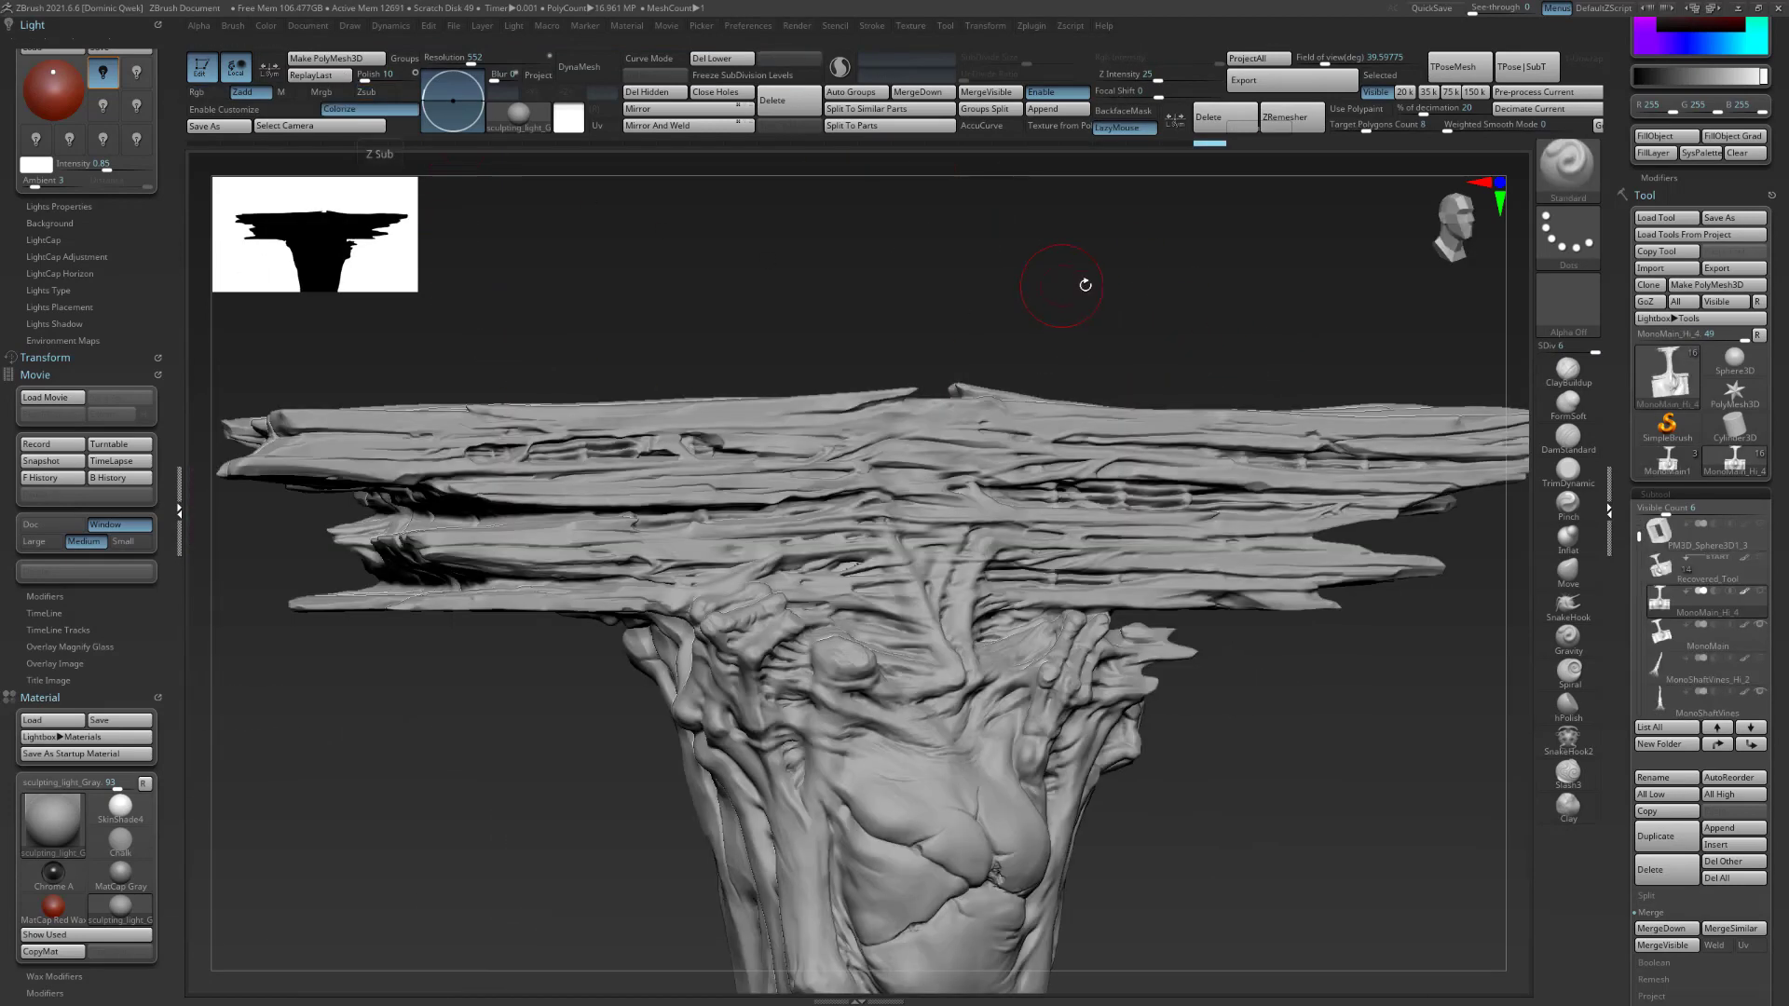
Lower the MonoMain_Hi_4 subdivision level and smooth away the cracks on the bulge at the trunk's front.
{"action": "mouse_move", "coordinate": [1104, 294]}
{"action": "left_mouse_down"}
{"action": "mouse_move", "coordinate": [1137, 288]}
{"action": "mouse_move", "coordinate": [1158, 499]}
{"action": "mouse_move", "coordinate": [1323, 664]}
{"action": "mouse_move", "coordinate": [1295, 736]}
{"action": "mouse_move", "coordinate": [1187, 677]}
{"action": "left_mouse_up"}
{"action": "mouse_move", "coordinate": [882, 632]}
{"action": "left_mouse_down"}
{"action": "mouse_move", "coordinate": [1015, 615]}
{"action": "mouse_move", "coordinate": [1270, 698]}
{"action": "mouse_move", "coordinate": [1213, 697]}
{"action": "left_mouse_up"}
{"action": "key", "text": "shift+d"}
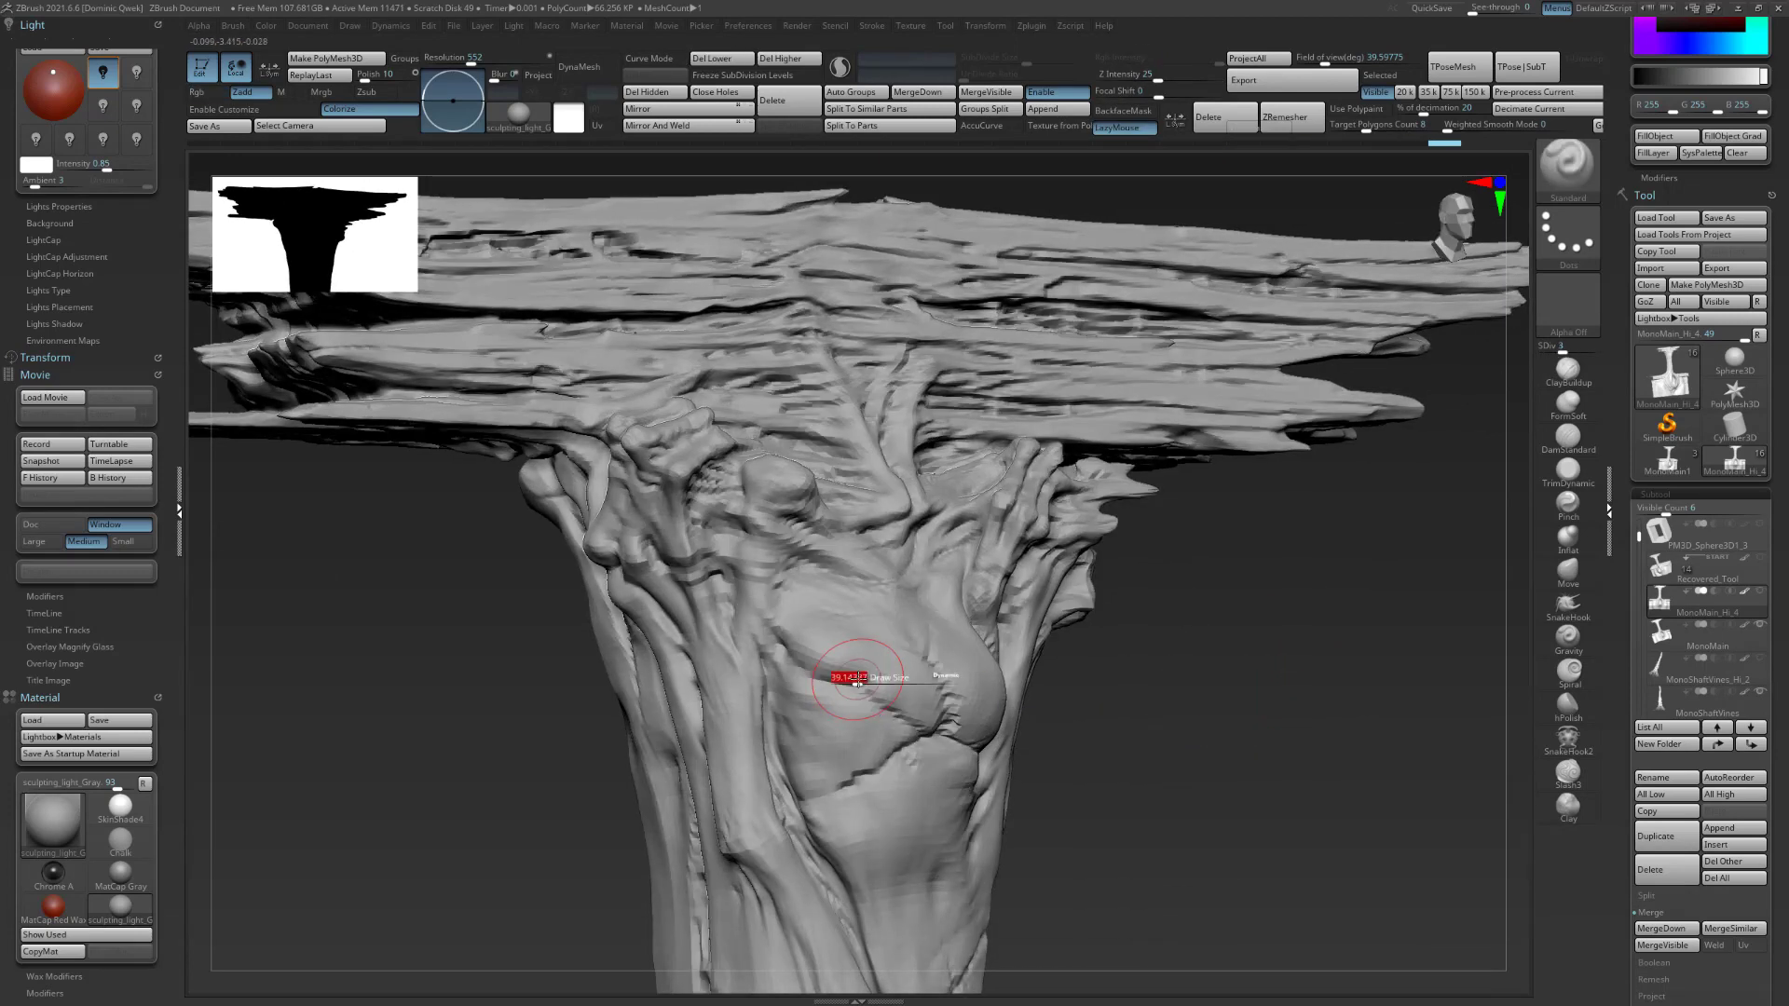
{"action": "mouse_move", "coordinate": [852, 678]}
{"action": "left_mouse_down", "text": "shift"}
{"action": "mouse_move", "coordinate": [866, 736]}
{"action": "mouse_move", "coordinate": [778, 749]}
{"action": "mouse_move", "coordinate": [816, 727]}
{"action": "left_mouse_up", "text": "shift"}
{"action": "left_click_drag", "start_coordinate": [1261, 723], "coordinate": [1165, 715]}
{"action": "mouse_move", "coordinate": [885, 685]}
{"action": "left_mouse_down", "text": "shift"}
{"action": "mouse_move", "coordinate": [873, 699]}
{"action": "mouse_move", "coordinate": [909, 684]}
{"action": "left_mouse_up", "text": "shift"}
Raise MonoMain_Hi_4 to subdivision level 5 and smooth the remaining surface detail on the trunk's bulge.
{"action": "key", "text": "d"}
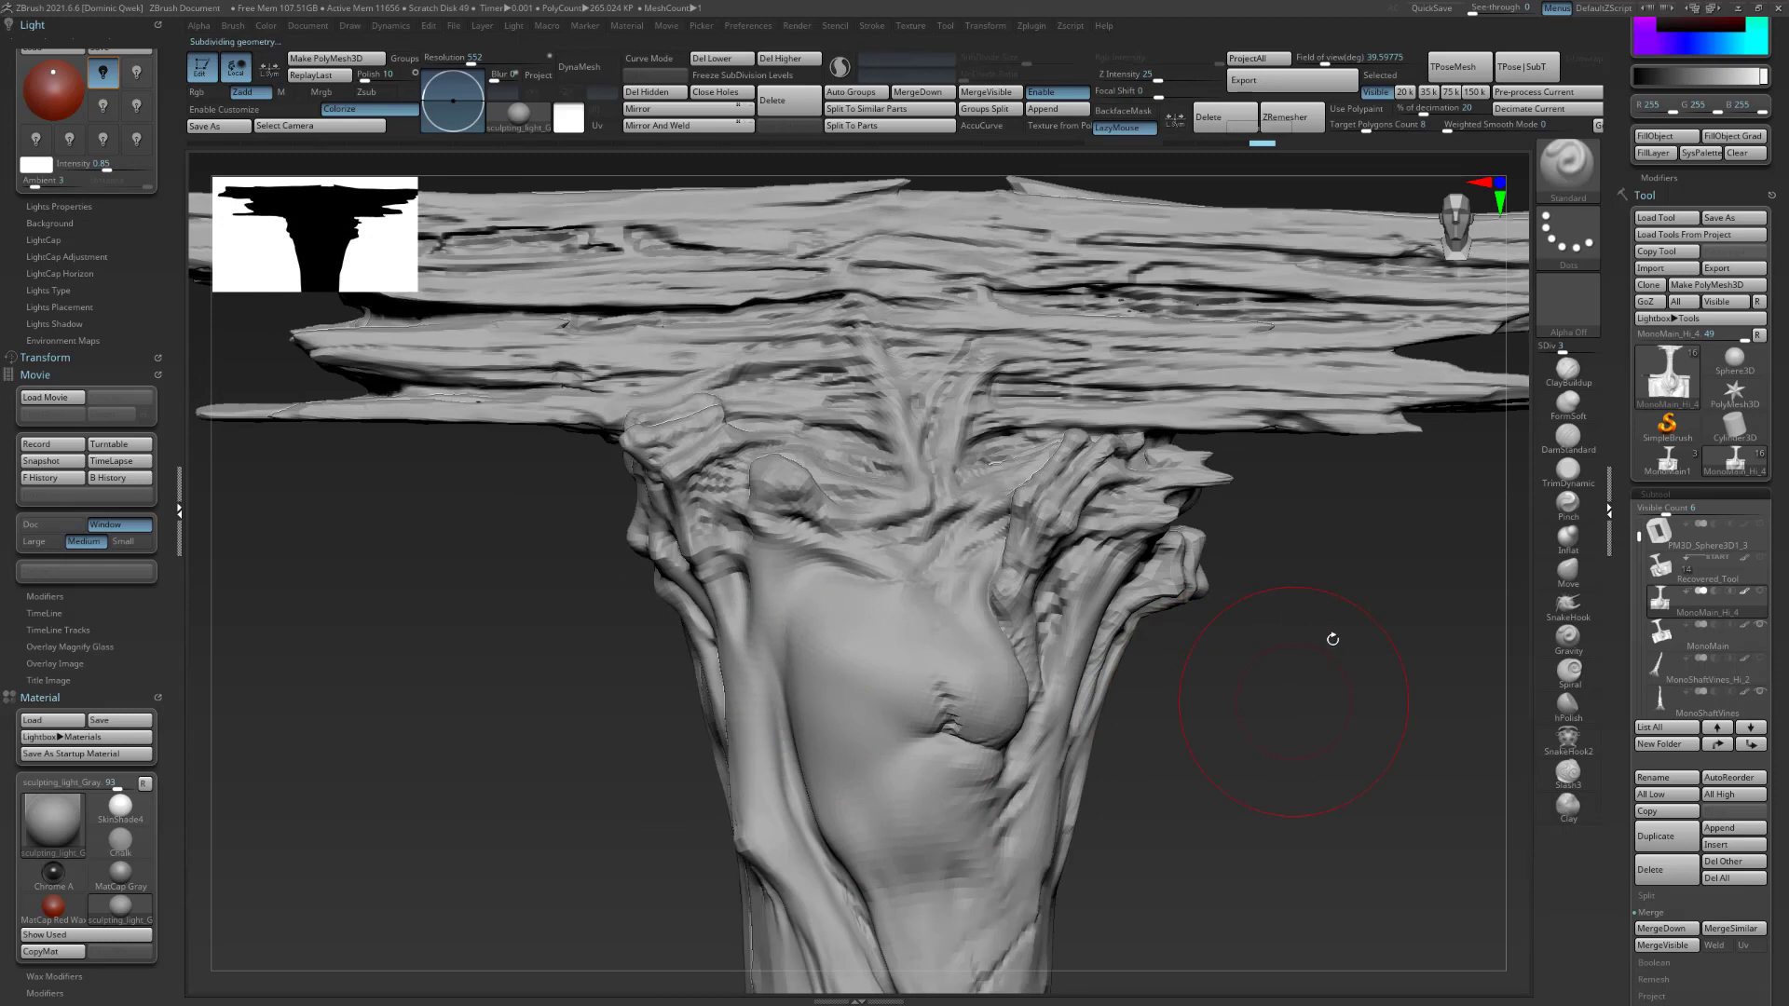
{"action": "left_click_drag", "start_coordinate": [1302, 651], "coordinate": [1221, 662]}
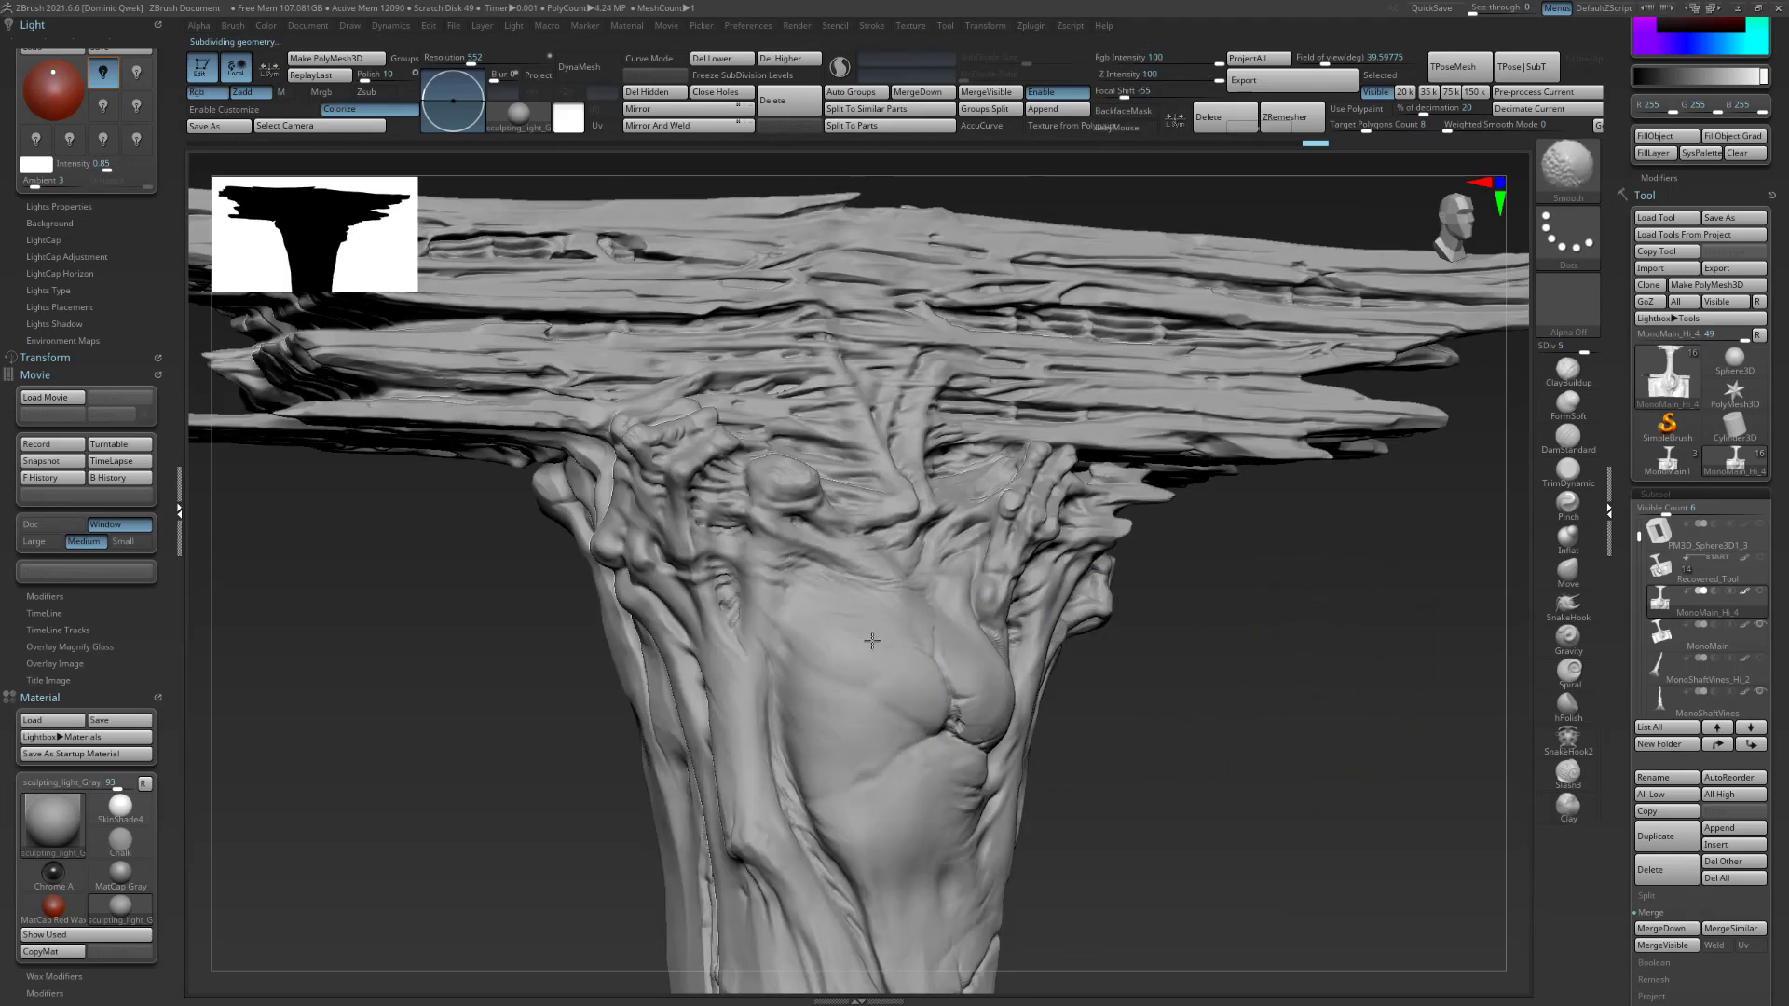
{"action": "left_click_drag", "start_coordinate": [847, 684], "coordinate": [822, 811], "text": "shift"}
{"action": "mouse_move", "coordinate": [1342, 736]}
{"action": "left_mouse_down"}
{"action": "mouse_move", "coordinate": [1326, 667]}
{"action": "mouse_move", "coordinate": [1290, 664]}
{"action": "left_mouse_up"}
{"action": "left_click_drag", "start_coordinate": [885, 620], "coordinate": [843, 643], "text": "shift"}
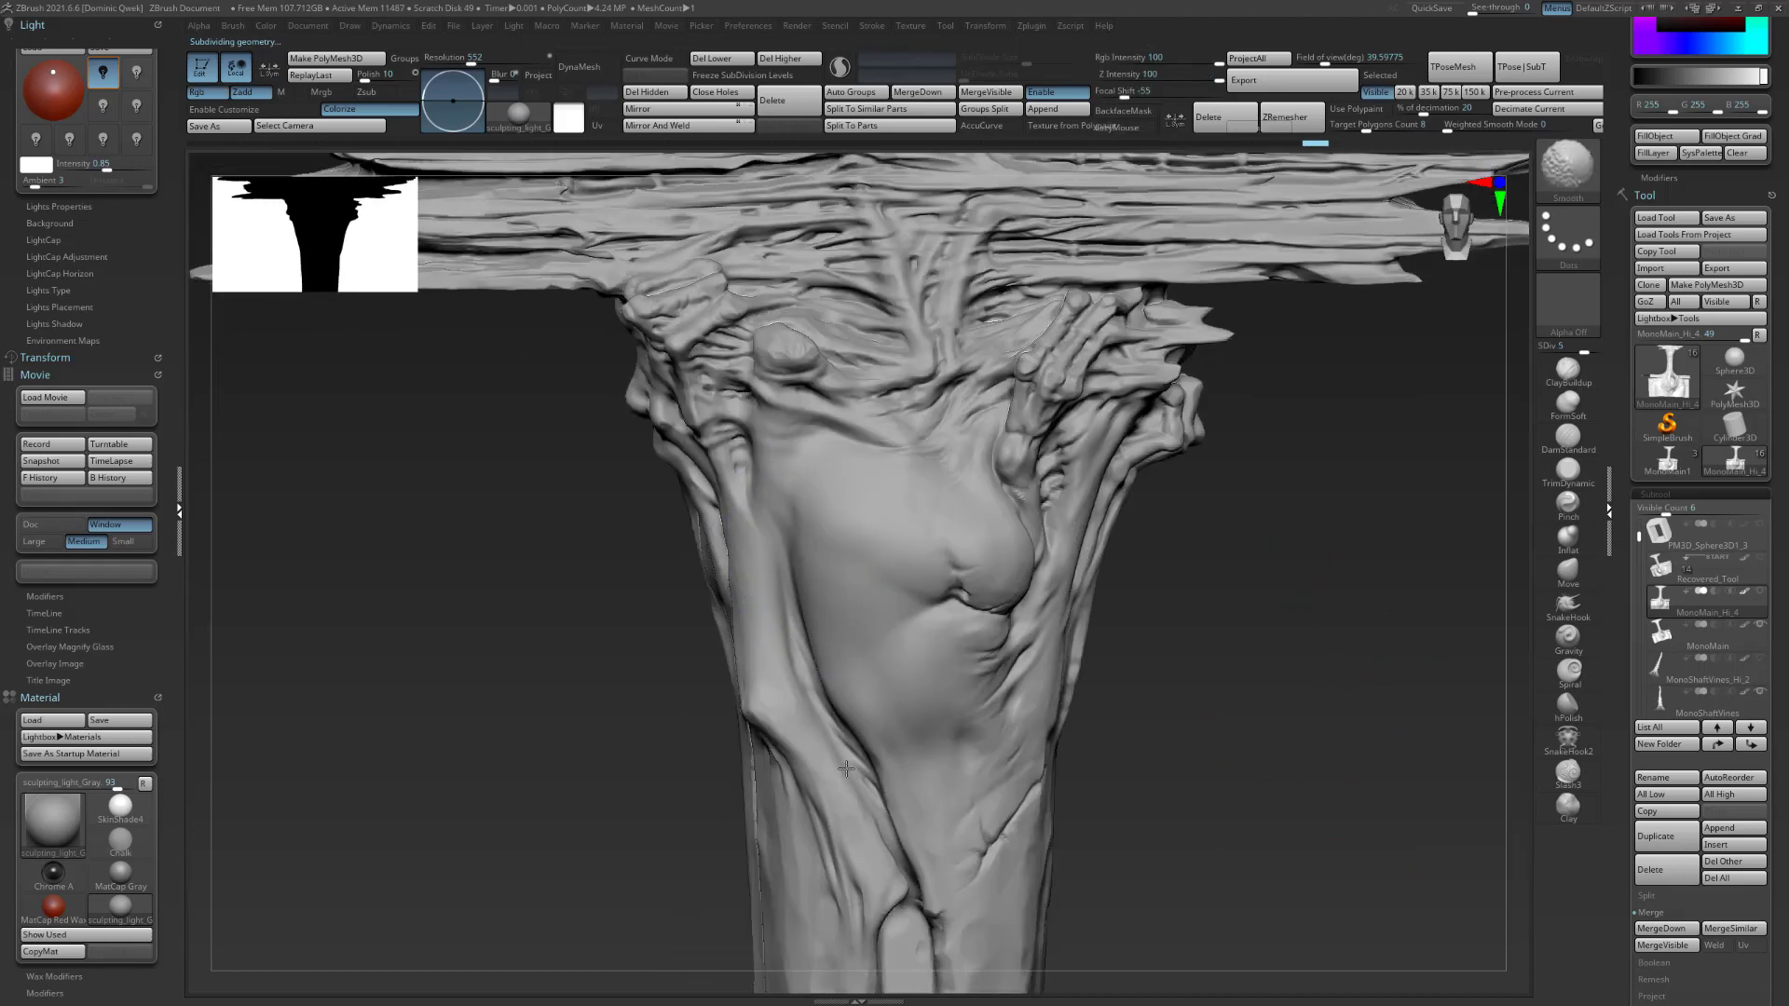
{"action": "mouse_move", "coordinate": [1253, 618]}
{"action": "left_mouse_down"}
{"action": "mouse_move", "coordinate": [1342, 639]}
{"action": "mouse_move", "coordinate": [1297, 635]}
{"action": "left_mouse_up"}
Adjust the brush size and add ClayBuildup strokes to the upper part of the smoothed bulge.
{"action": "key", "text": "s"}
{"action": "left_click_drag", "start_coordinate": [818, 559], "coordinate": [828, 560]}
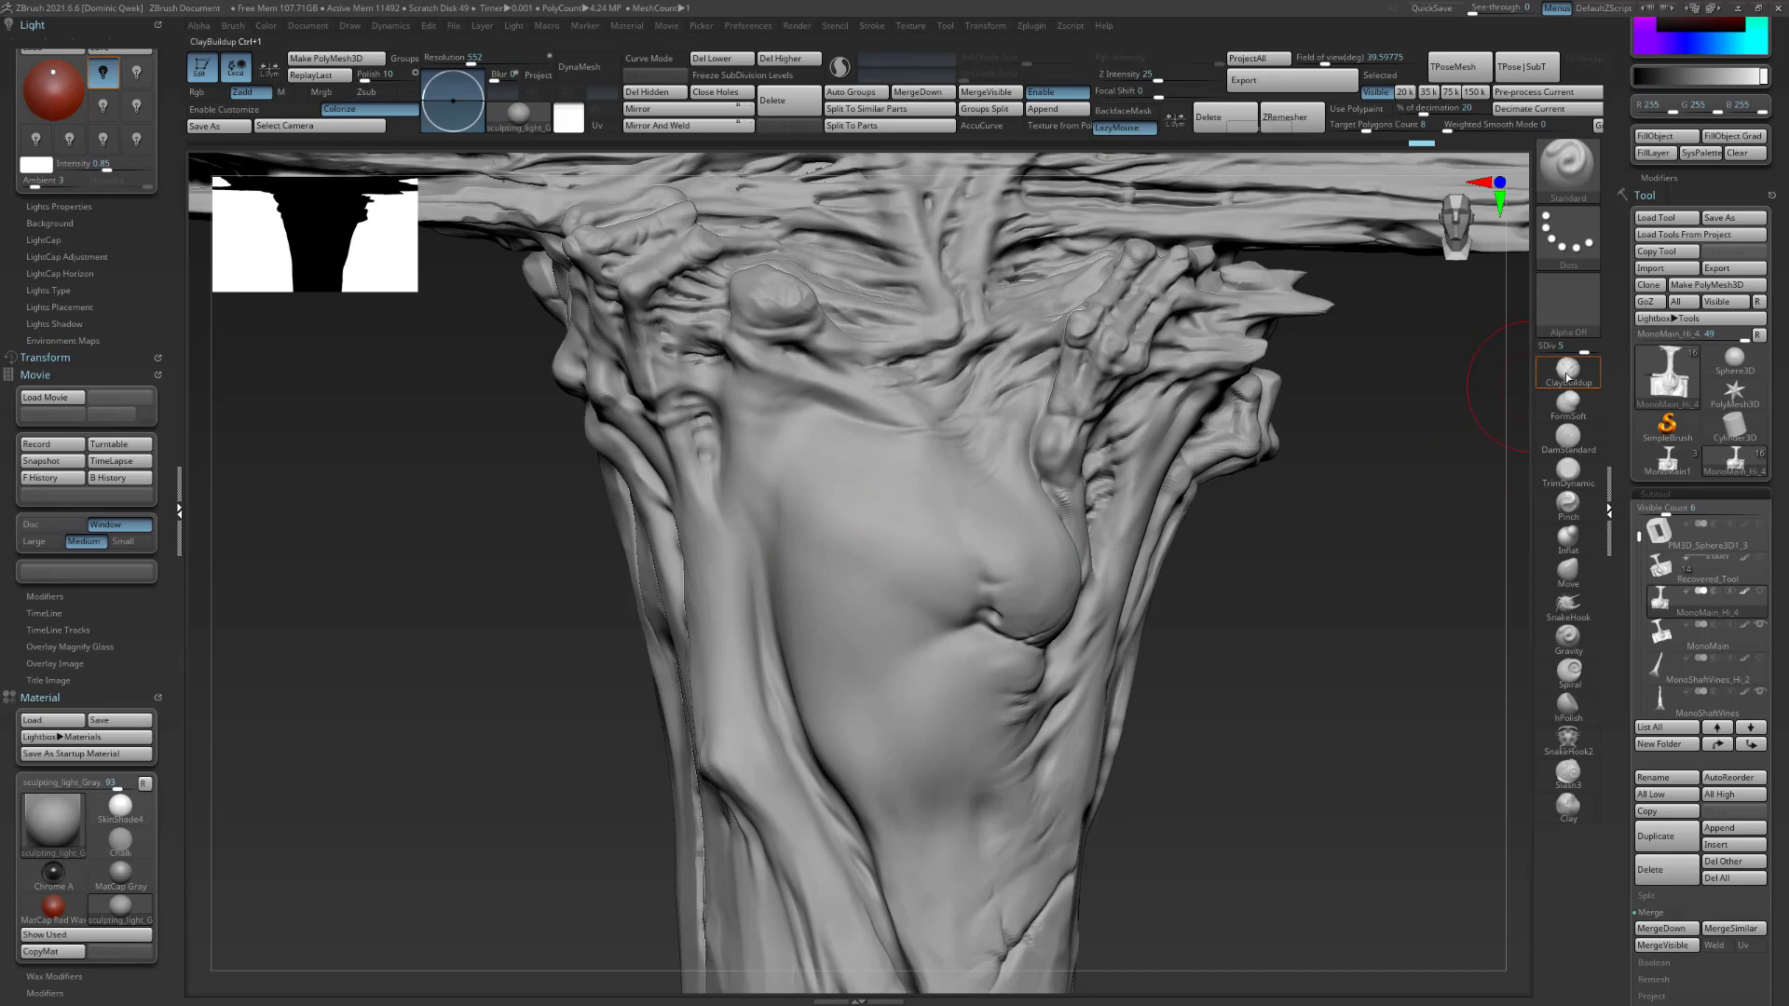
{"action": "left_click_drag", "start_coordinate": [1337, 598], "coordinate": [1375, 605]}
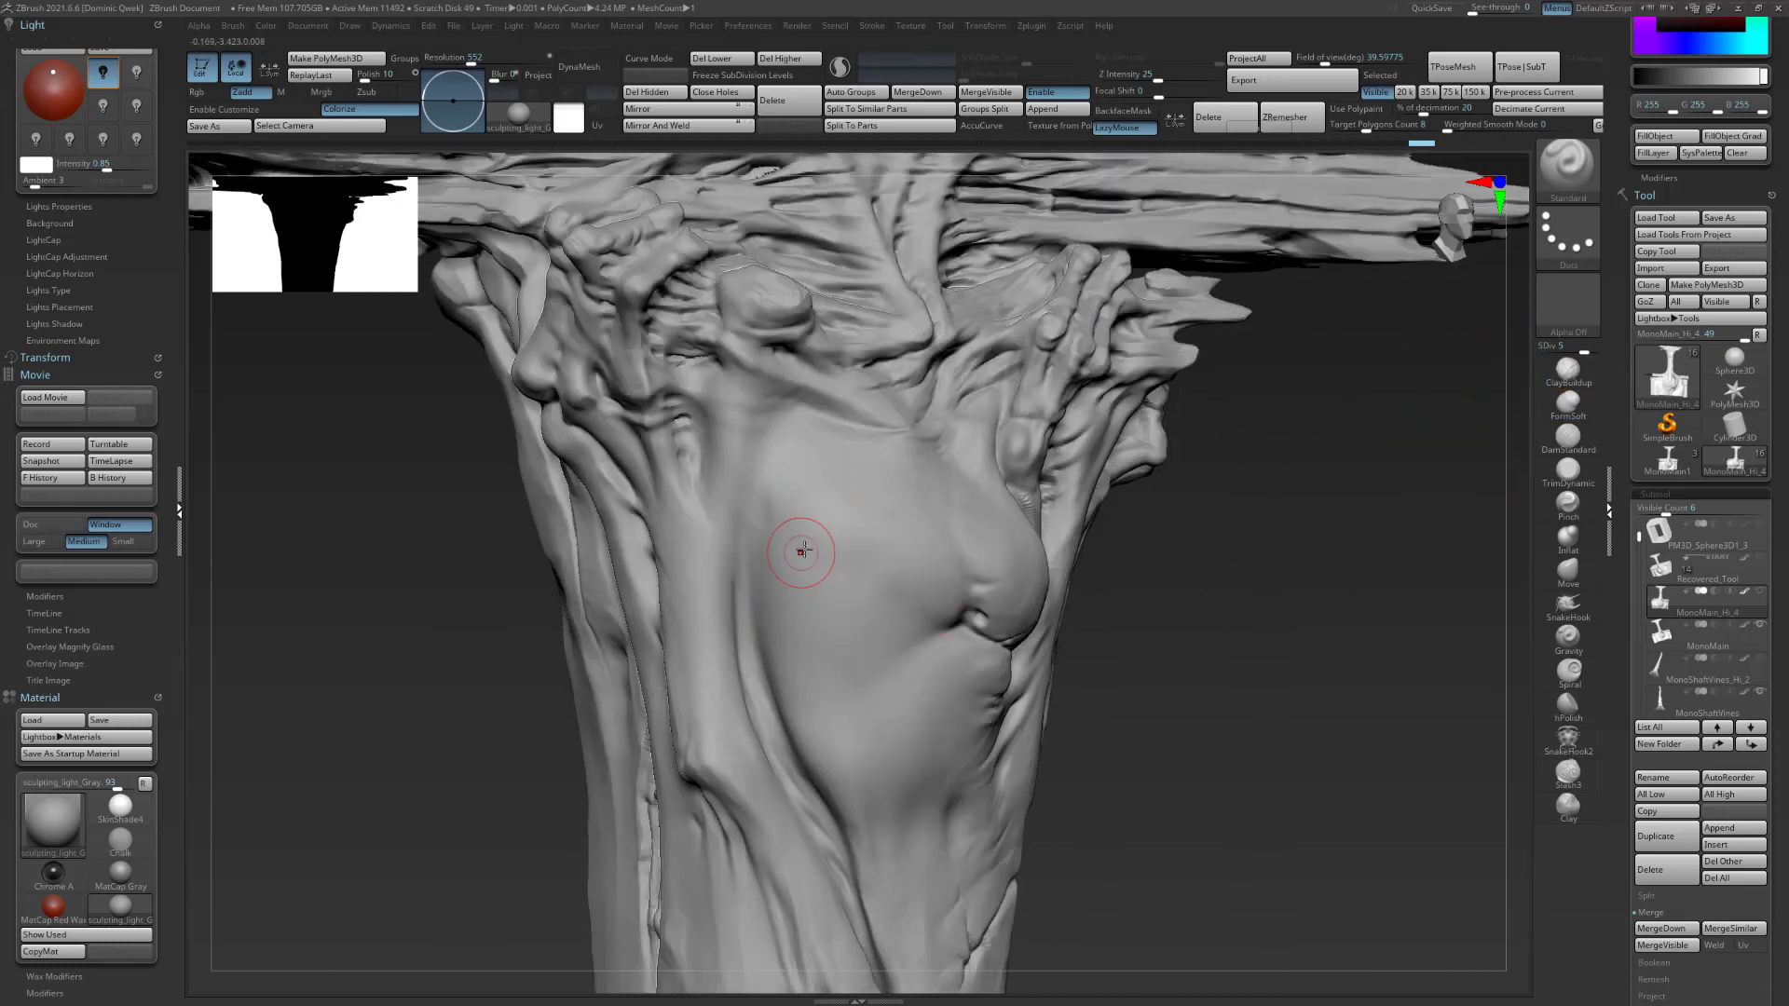
{"action": "key", "text": "b"}
{"action": "key", "text": "c"}
{"action": "key", "text": "b"}
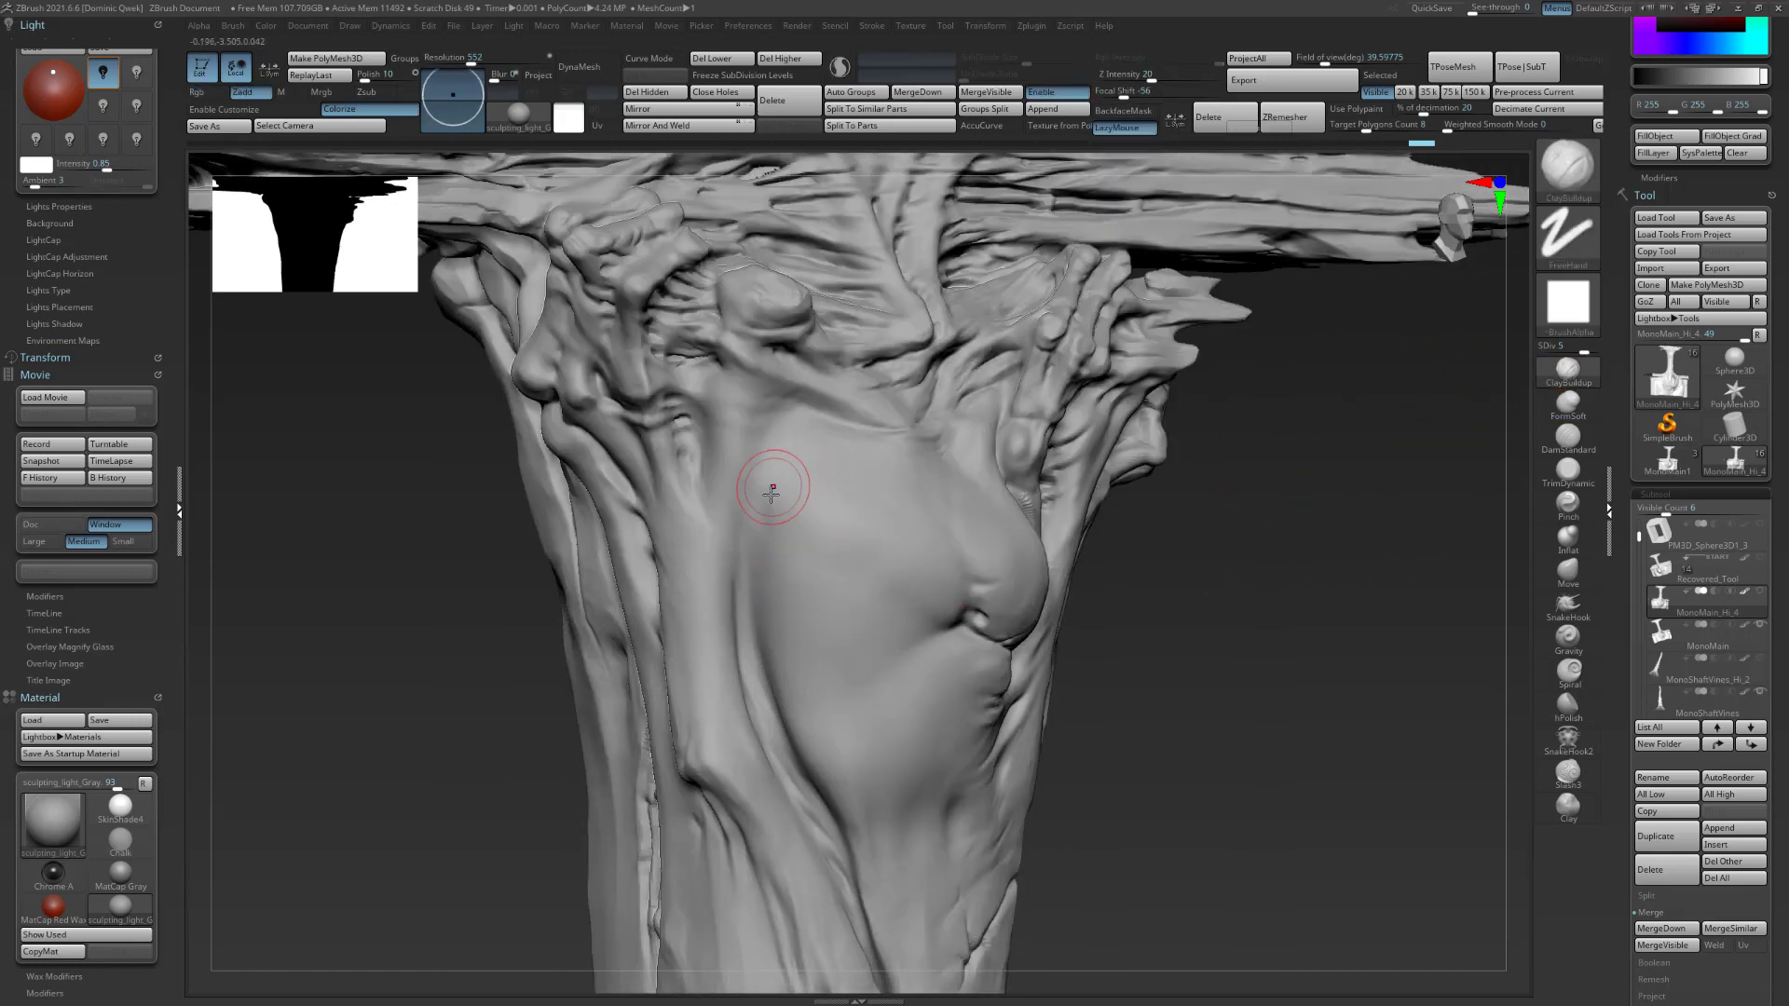
{"action": "left_click_drag", "start_coordinate": [844, 521], "coordinate": [894, 504]}
{"action": "mouse_move", "coordinate": [820, 447]}
{"action": "left_mouse_down"}
{"action": "mouse_move", "coordinate": [771, 467]}
{"action": "mouse_move", "coordinate": [831, 460]}
{"action": "mouse_move", "coordinate": [858, 478]}
{"action": "mouse_move", "coordinate": [847, 504]}
{"action": "left_mouse_up"}
{"action": "left_click_drag", "start_coordinate": [1202, 559], "coordinate": [1266, 576]}
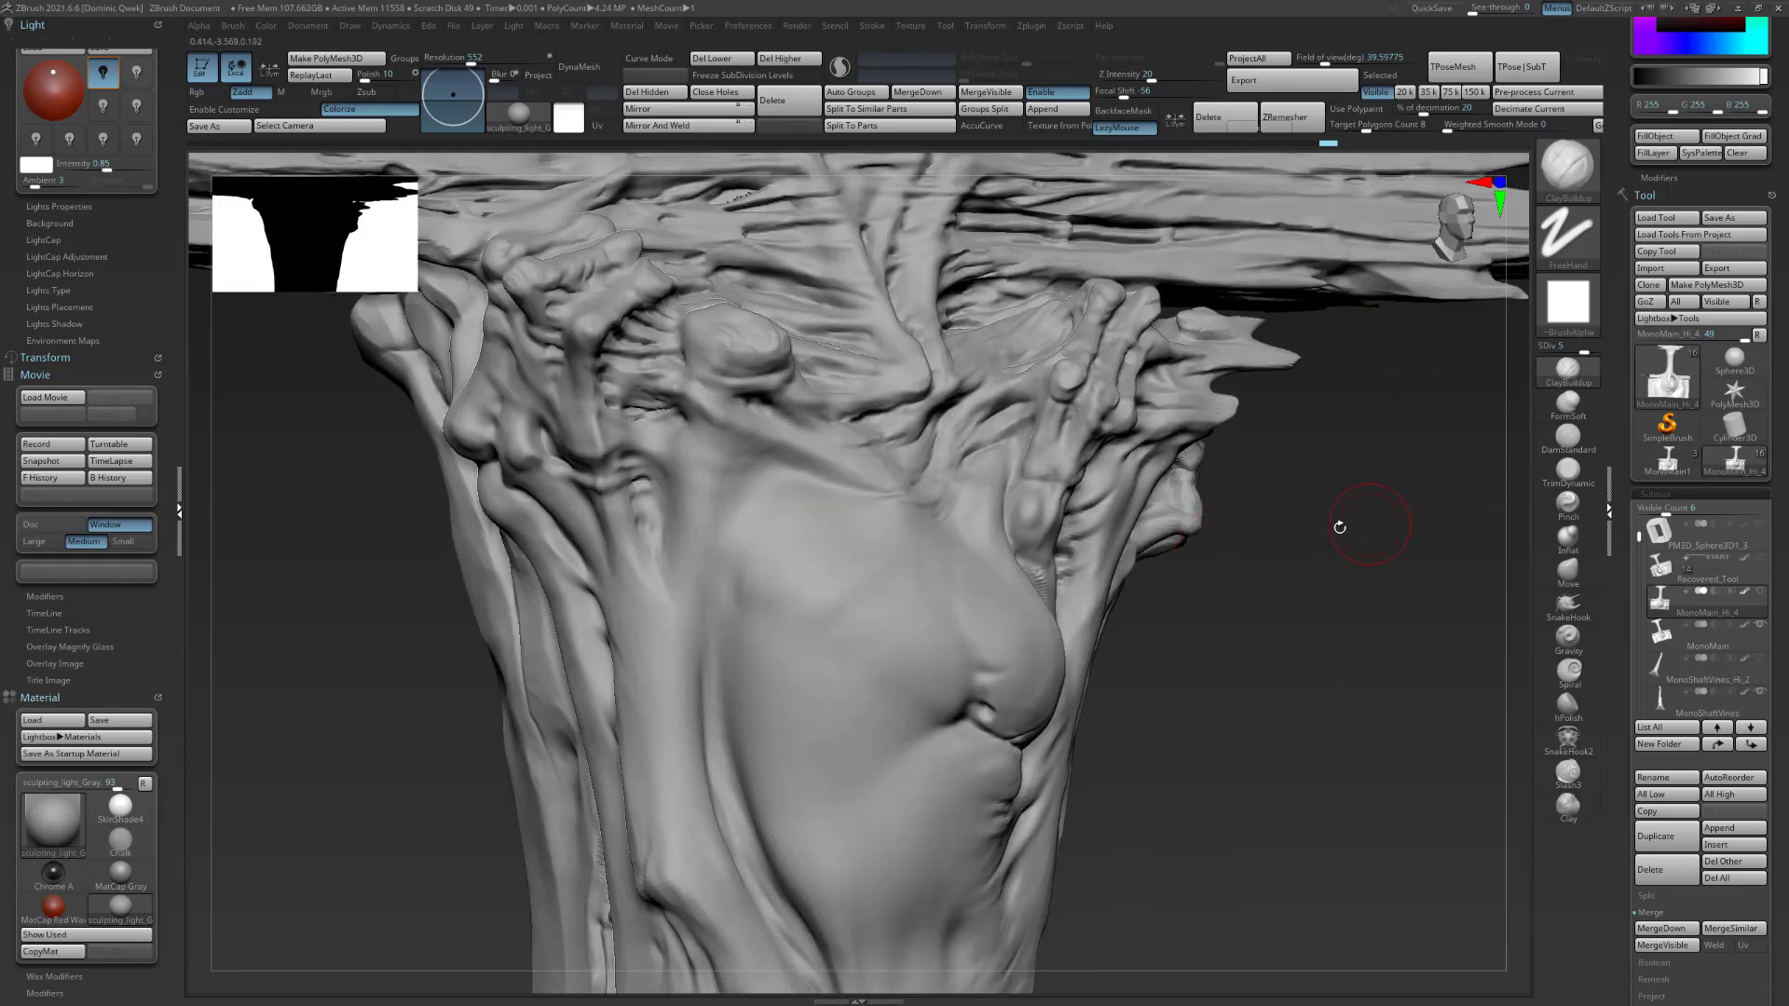
Build a rounded clay fold across the upper part of the bulge and smooth it into the surface.
{"action": "left_click_drag", "start_coordinate": [1361, 518], "coordinate": [1342, 547]}
{"action": "left_click_drag", "start_coordinate": [762, 537], "coordinate": [808, 513]}
{"action": "mouse_move", "coordinate": [770, 563]}
{"action": "left_mouse_down"}
{"action": "mouse_move", "coordinate": [823, 533]}
{"action": "mouse_move", "coordinate": [864, 538]}
{"action": "left_mouse_up"}
{"action": "mouse_move", "coordinate": [747, 531]}
{"action": "left_mouse_down", "text": "shift"}
{"action": "mouse_move", "coordinate": [820, 508]}
{"action": "mouse_move", "coordinate": [768, 565]}
{"action": "left_mouse_up", "text": "shift"}
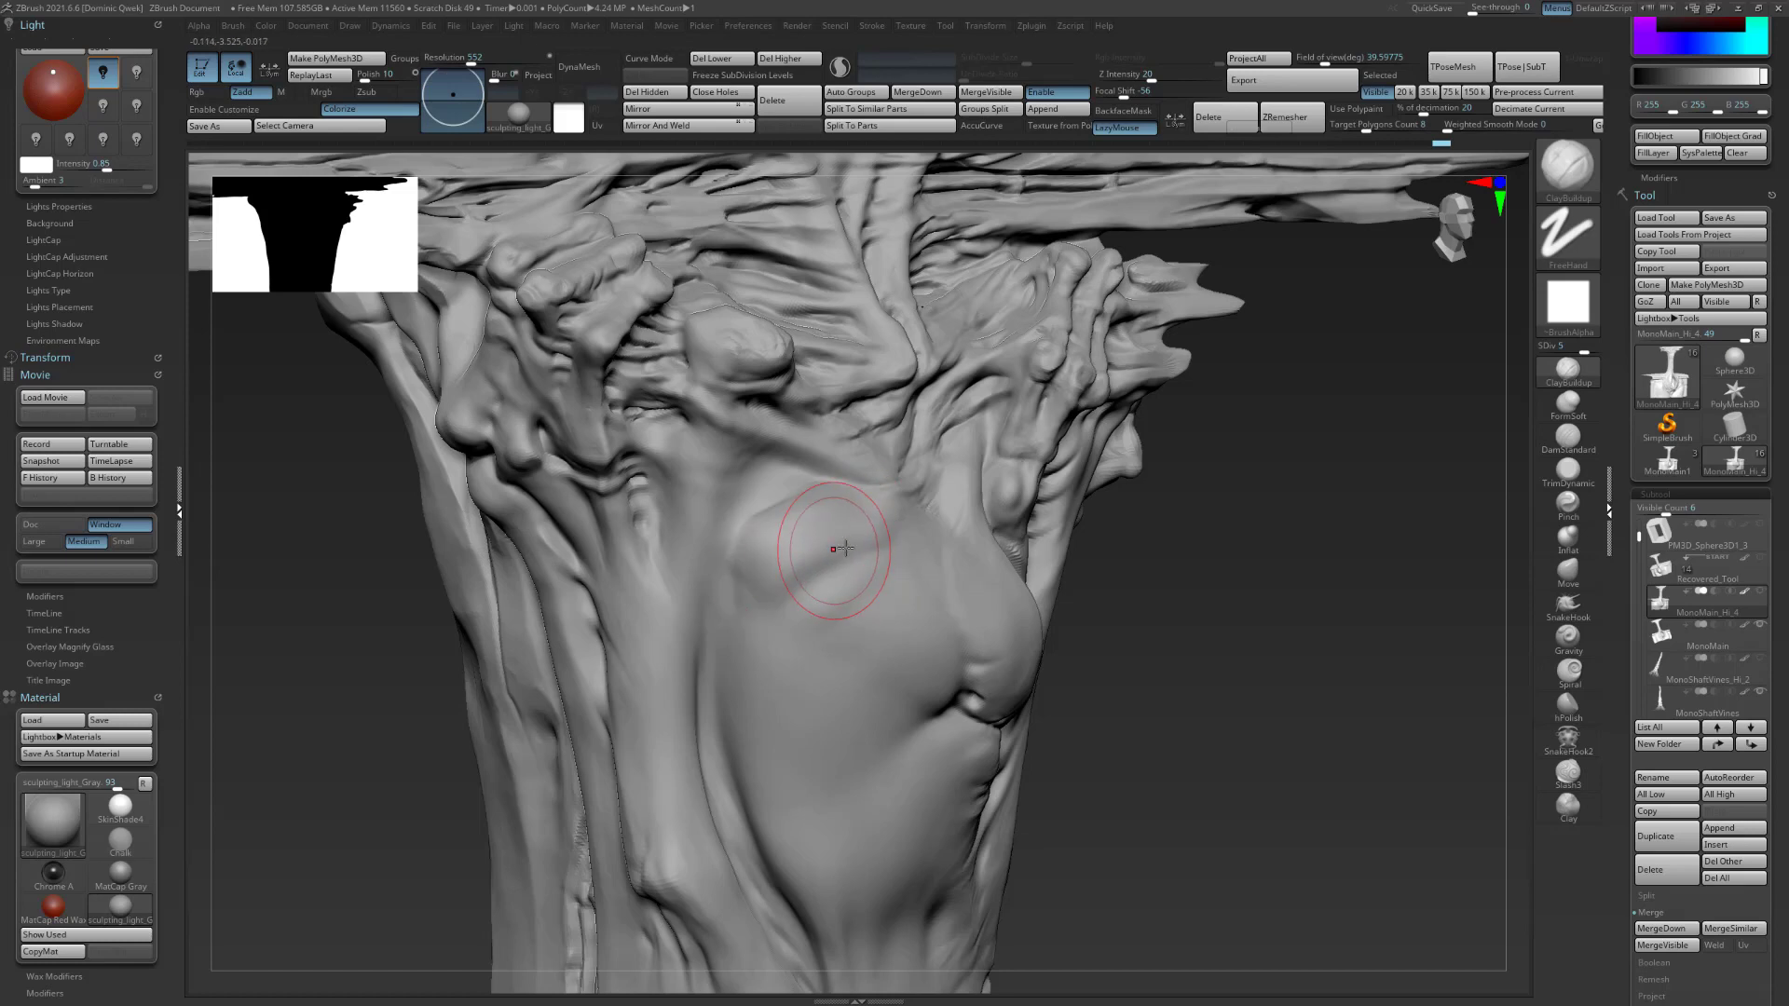
{"action": "left_click_drag", "start_coordinate": [810, 571], "coordinate": [773, 532]}
{"action": "mouse_move", "coordinate": [1223, 563]}
{"action": "left_mouse_down"}
{"action": "mouse_move", "coordinate": [1226, 531]}
{"action": "mouse_move", "coordinate": [1281, 538]}
{"action": "mouse_move", "coordinate": [1290, 453]}
{"action": "left_mouse_up"}
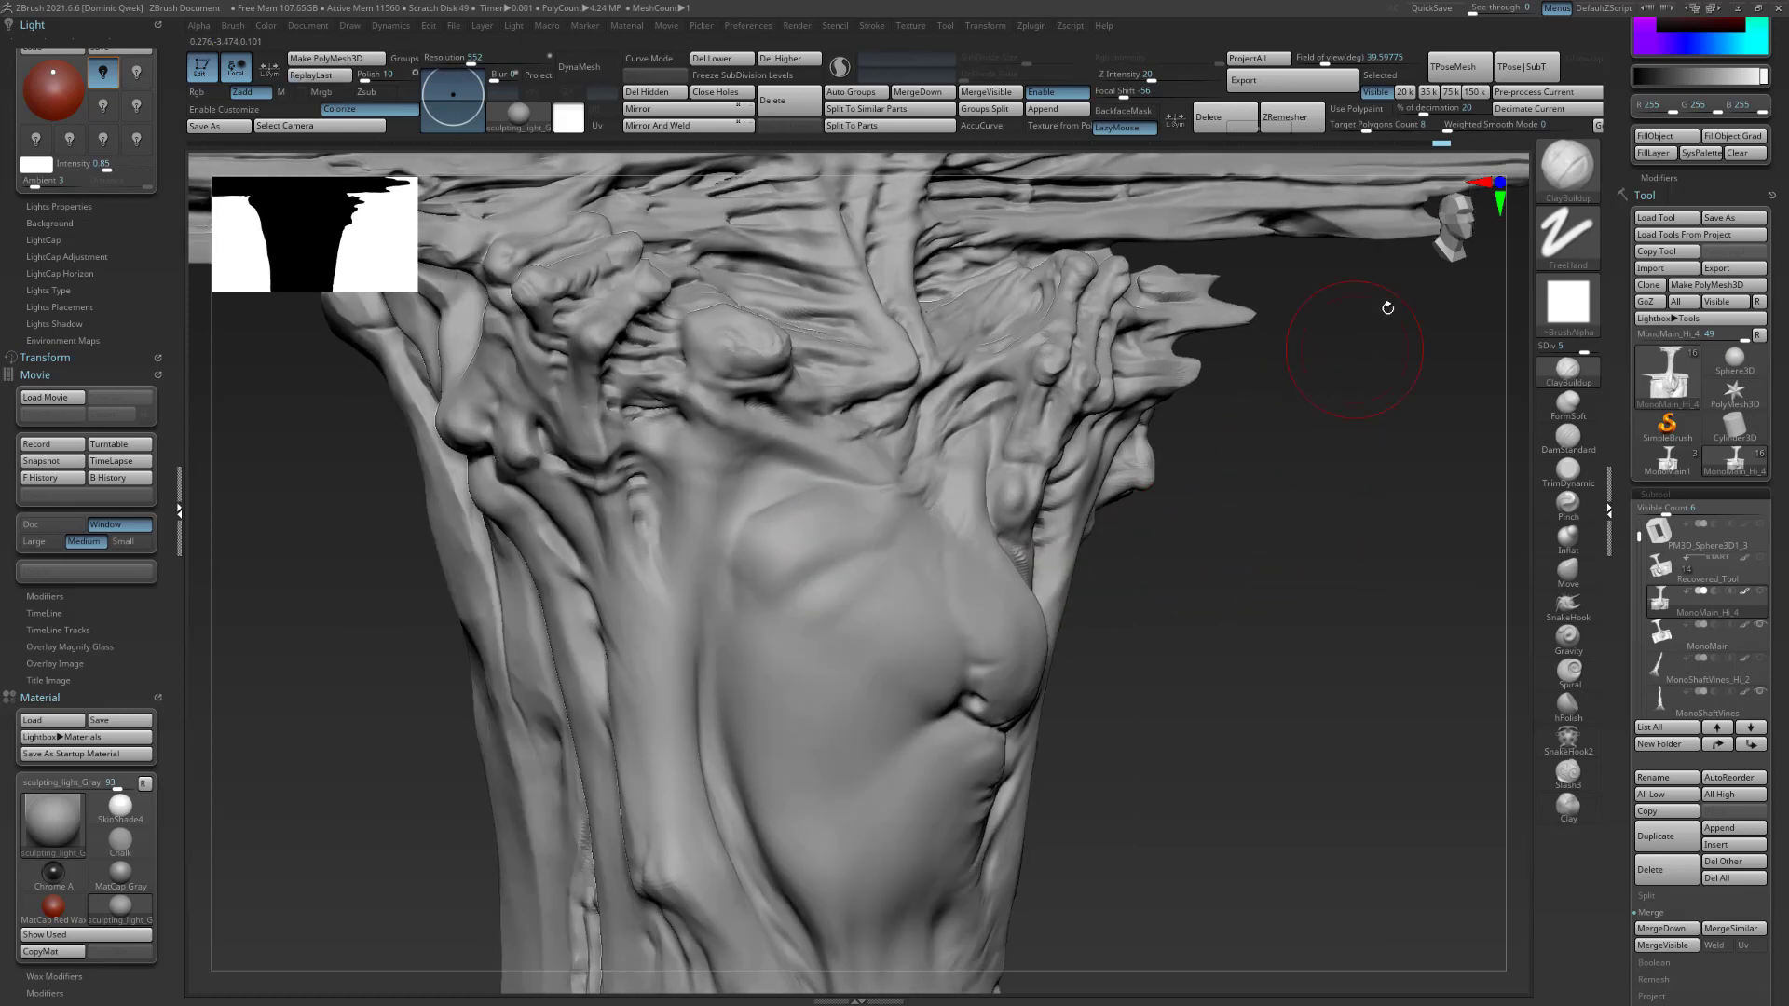
Set Weighted Smooth Mode to 1, smooth the upper fold, and add clay strokes over it.
{"action": "left_click", "coordinate": [1450, 126]}
{"action": "key", "text": "Return"}
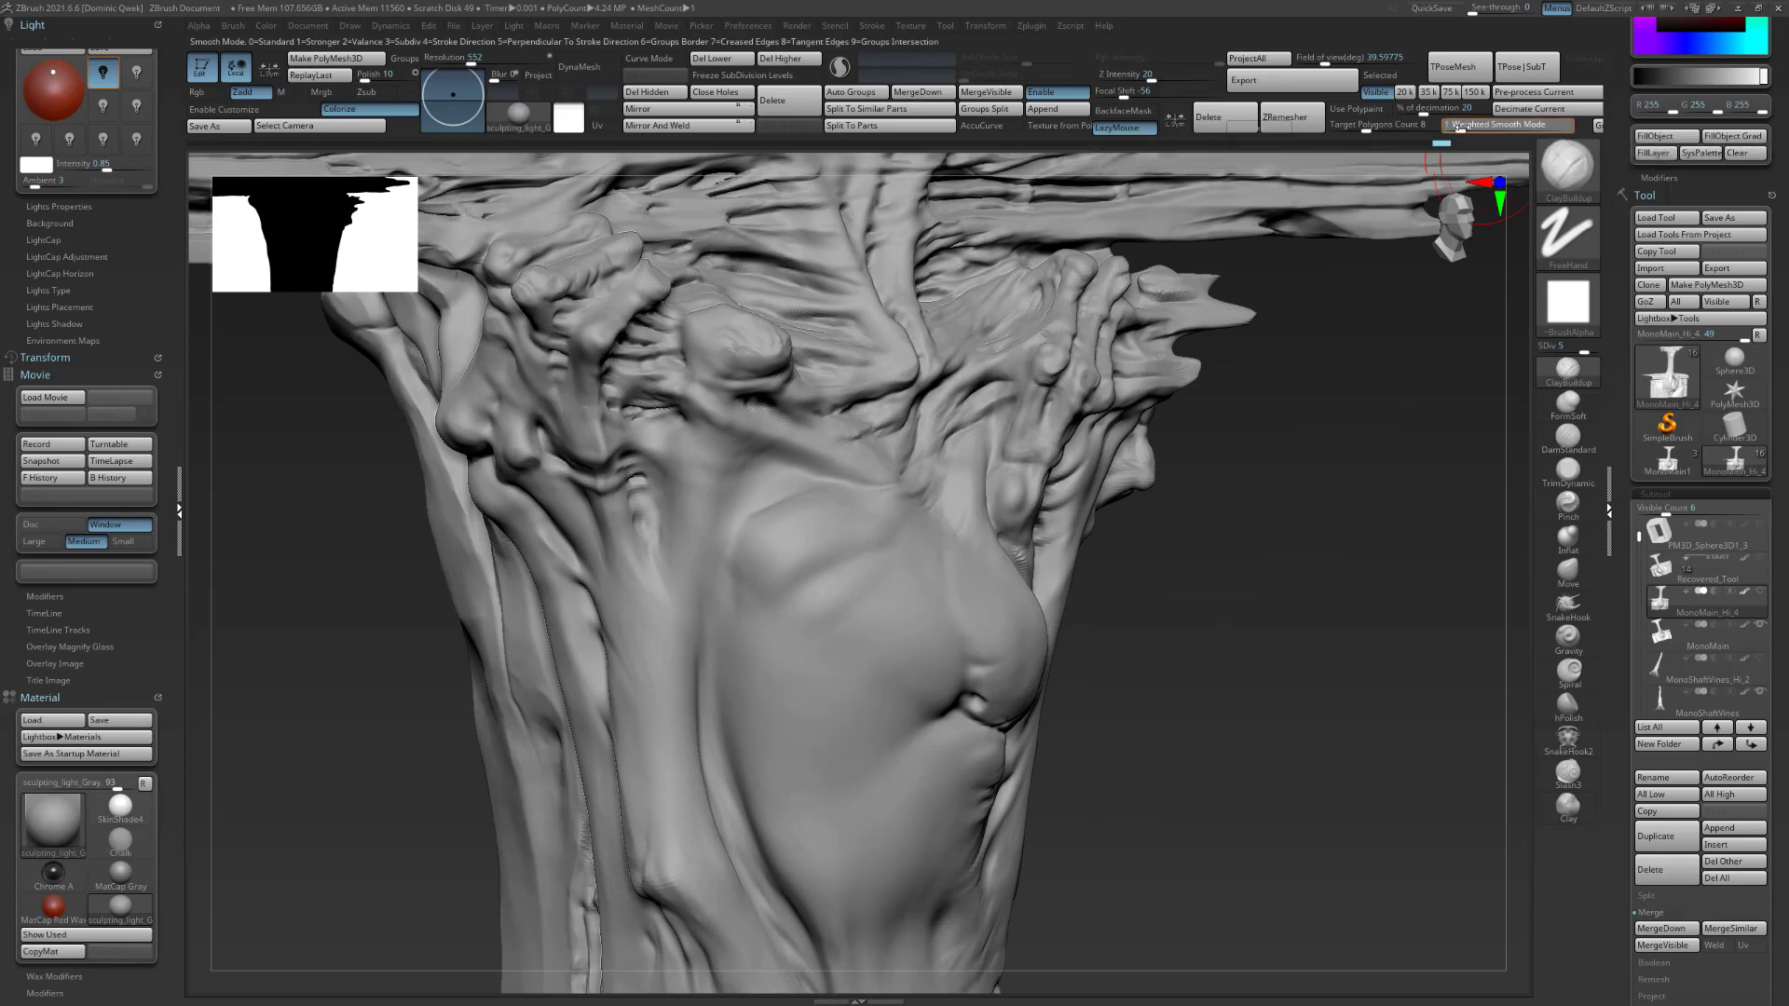
{"action": "left_click_drag", "start_coordinate": [1294, 575], "coordinate": [1244, 570]}
{"action": "mouse_move", "coordinate": [838, 540]}
{"action": "left_mouse_down", "text": "shift"}
{"action": "mouse_move", "coordinate": [787, 559]}
{"action": "mouse_move", "coordinate": [845, 532]}
{"action": "left_mouse_up", "text": "shift"}
{"action": "mouse_move", "coordinate": [768, 585]}
{"action": "left_mouse_down"}
{"action": "mouse_move", "coordinate": [836, 551]}
{"action": "mouse_move", "coordinate": [870, 566]}
{"action": "left_mouse_up"}
{"action": "left_click_drag", "start_coordinate": [1222, 538], "coordinate": [1214, 570]}
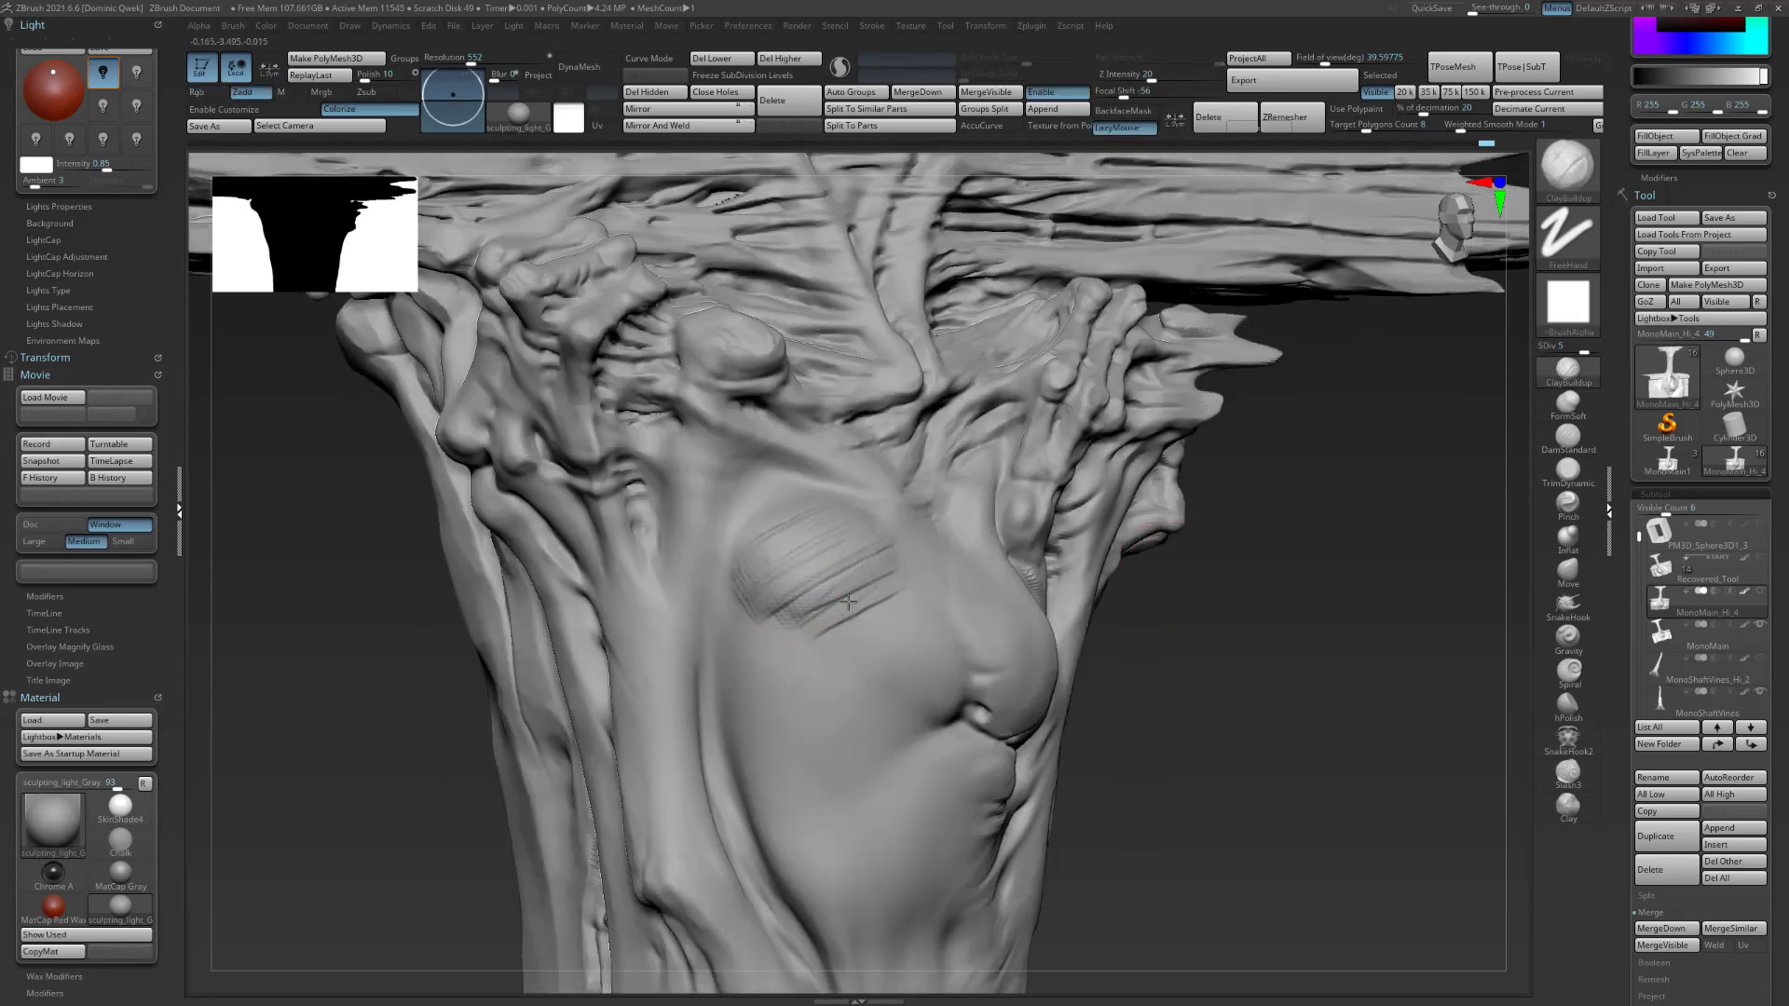
Build up three stacked folds on the bulge with ClayBuildup strokes and lightly smooth them.
{"action": "left_click_drag", "start_coordinate": [745, 719], "coordinate": [752, 740]}
{"action": "left_click_drag", "start_coordinate": [756, 686], "coordinate": [774, 748]}
{"action": "mouse_move", "coordinate": [775, 687]}
{"action": "left_mouse_down"}
{"action": "mouse_move", "coordinate": [793, 742]}
{"action": "mouse_move", "coordinate": [816, 742]}
{"action": "left_mouse_up"}
{"action": "left_click_drag", "start_coordinate": [819, 695], "coordinate": [845, 747]}
{"action": "mouse_move", "coordinate": [741, 685]}
{"action": "left_mouse_down"}
{"action": "mouse_move", "coordinate": [762, 745]}
{"action": "mouse_move", "coordinate": [855, 762]}
{"action": "left_mouse_up"}
{"action": "left_click_drag", "start_coordinate": [1205, 645], "coordinate": [932, 643]}
{"action": "left_click_drag", "start_coordinate": [784, 596], "coordinate": [882, 641]}
{"action": "left_click_drag", "start_coordinate": [757, 643], "coordinate": [883, 668]}
{"action": "mouse_move", "coordinate": [761, 733]}
{"action": "left_mouse_down"}
{"action": "mouse_move", "coordinate": [893, 727]}
{"action": "mouse_move", "coordinate": [780, 758]}
{"action": "left_mouse_up"}
{"action": "mouse_move", "coordinate": [810, 776]}
{"action": "left_mouse_down", "text": "shift"}
{"action": "mouse_move", "coordinate": [852, 773]}
{"action": "mouse_move", "coordinate": [922, 709]}
{"action": "left_mouse_up", "text": "shift"}
{"action": "mouse_move", "coordinate": [883, 504]}
{"action": "left_mouse_down", "text": "shift"}
{"action": "mouse_move", "coordinate": [886, 550]}
{"action": "mouse_move", "coordinate": [898, 519]}
{"action": "mouse_move", "coordinate": [802, 553]}
{"action": "left_mouse_up", "text": "shift"}
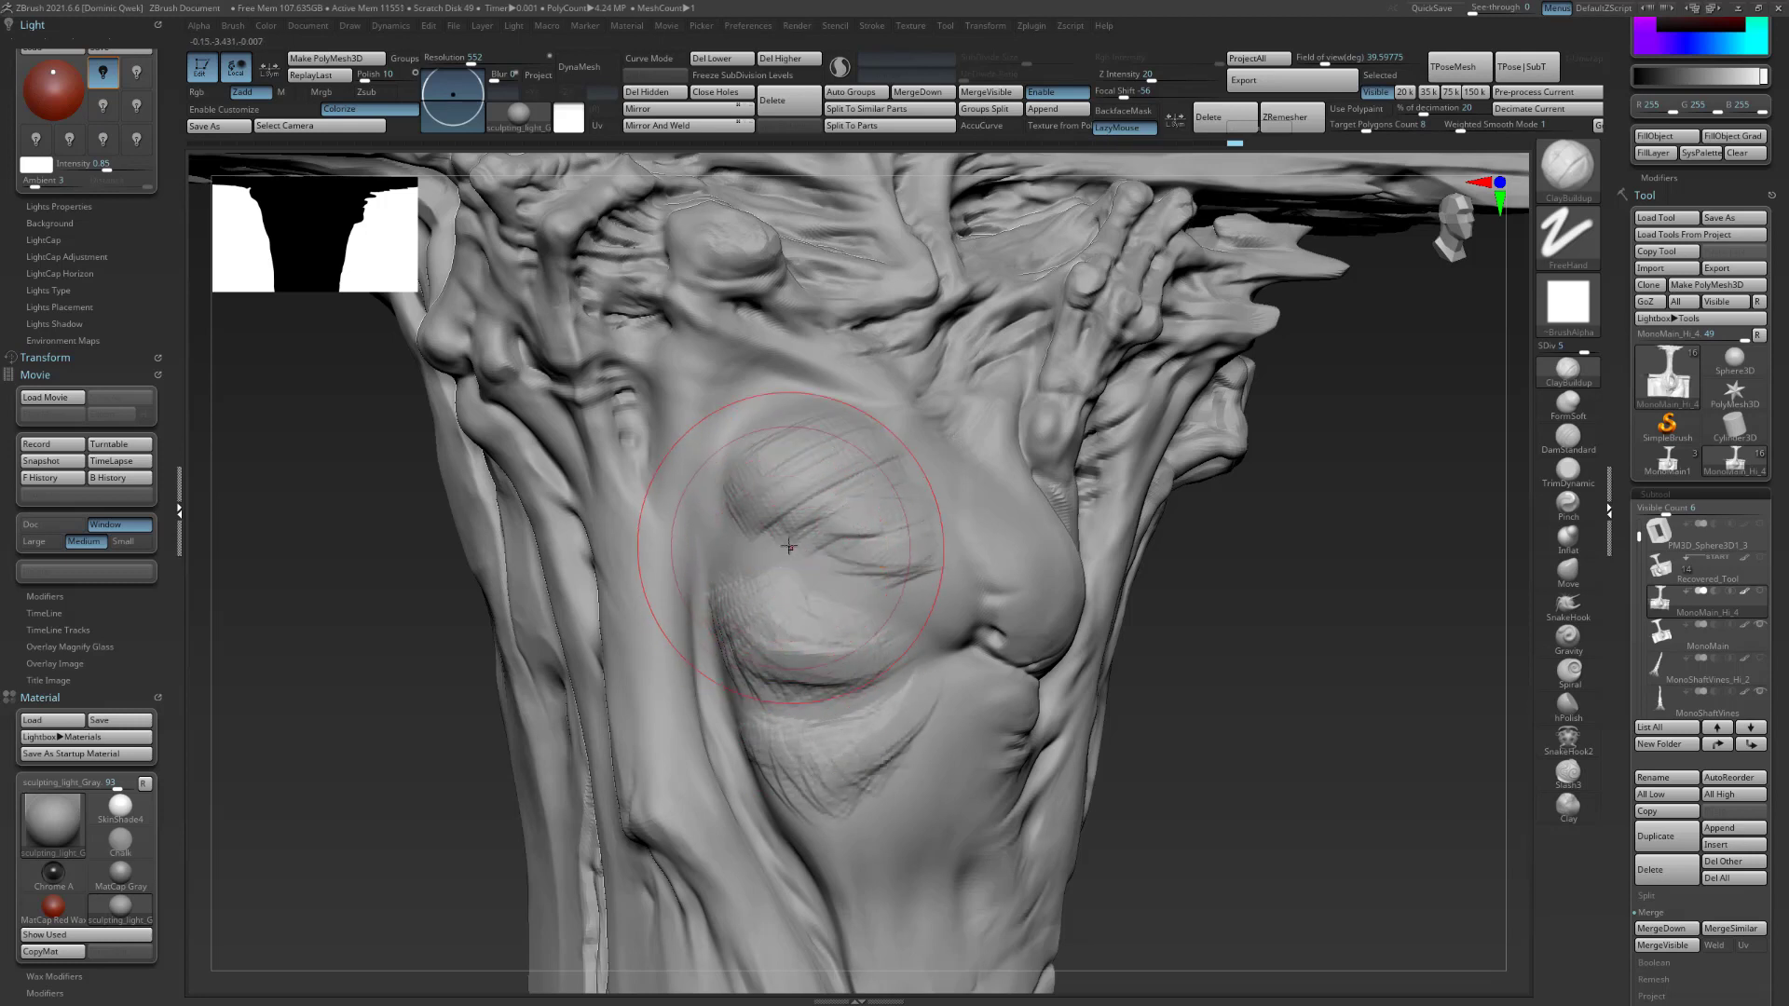
Carve deep creases between the three folds on the bulge with the DamStandard brush.
{"action": "key", "text": "b"}
{"action": "key", "text": "d"}
{"action": "key", "text": "s"}
{"action": "left_click_drag", "start_coordinate": [710, 506], "coordinate": [840, 589]}
{"action": "left_click_drag", "start_coordinate": [813, 577], "coordinate": [896, 599]}
{"action": "mouse_move", "coordinate": [725, 673]}
{"action": "left_mouse_down"}
{"action": "mouse_move", "coordinate": [840, 697]}
{"action": "mouse_move", "coordinate": [918, 668]}
{"action": "mouse_move", "coordinate": [783, 691]}
{"action": "left_mouse_up"}
{"action": "left_click_drag", "start_coordinate": [1340, 548], "coordinate": [1349, 561]}
{"action": "key", "text": "s"}
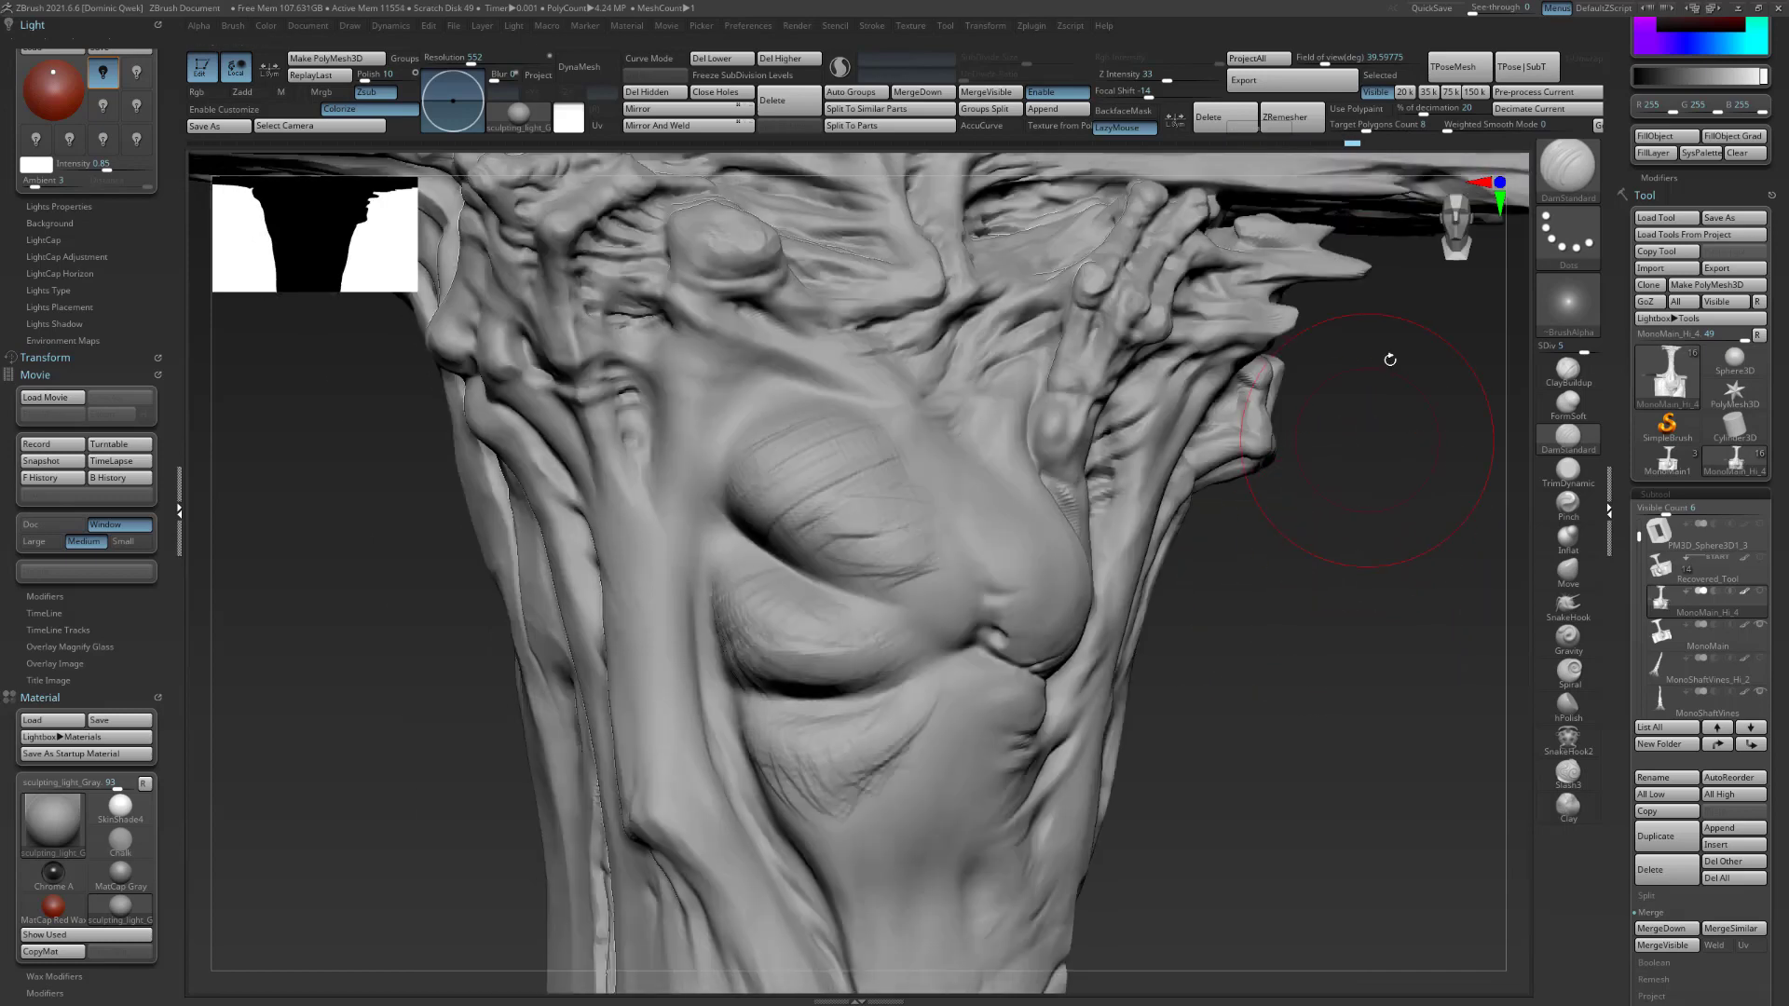
Smooth the clay stroke texture from the folds on the bulge, working from several angles.
{"action": "key", "text": "shift"}
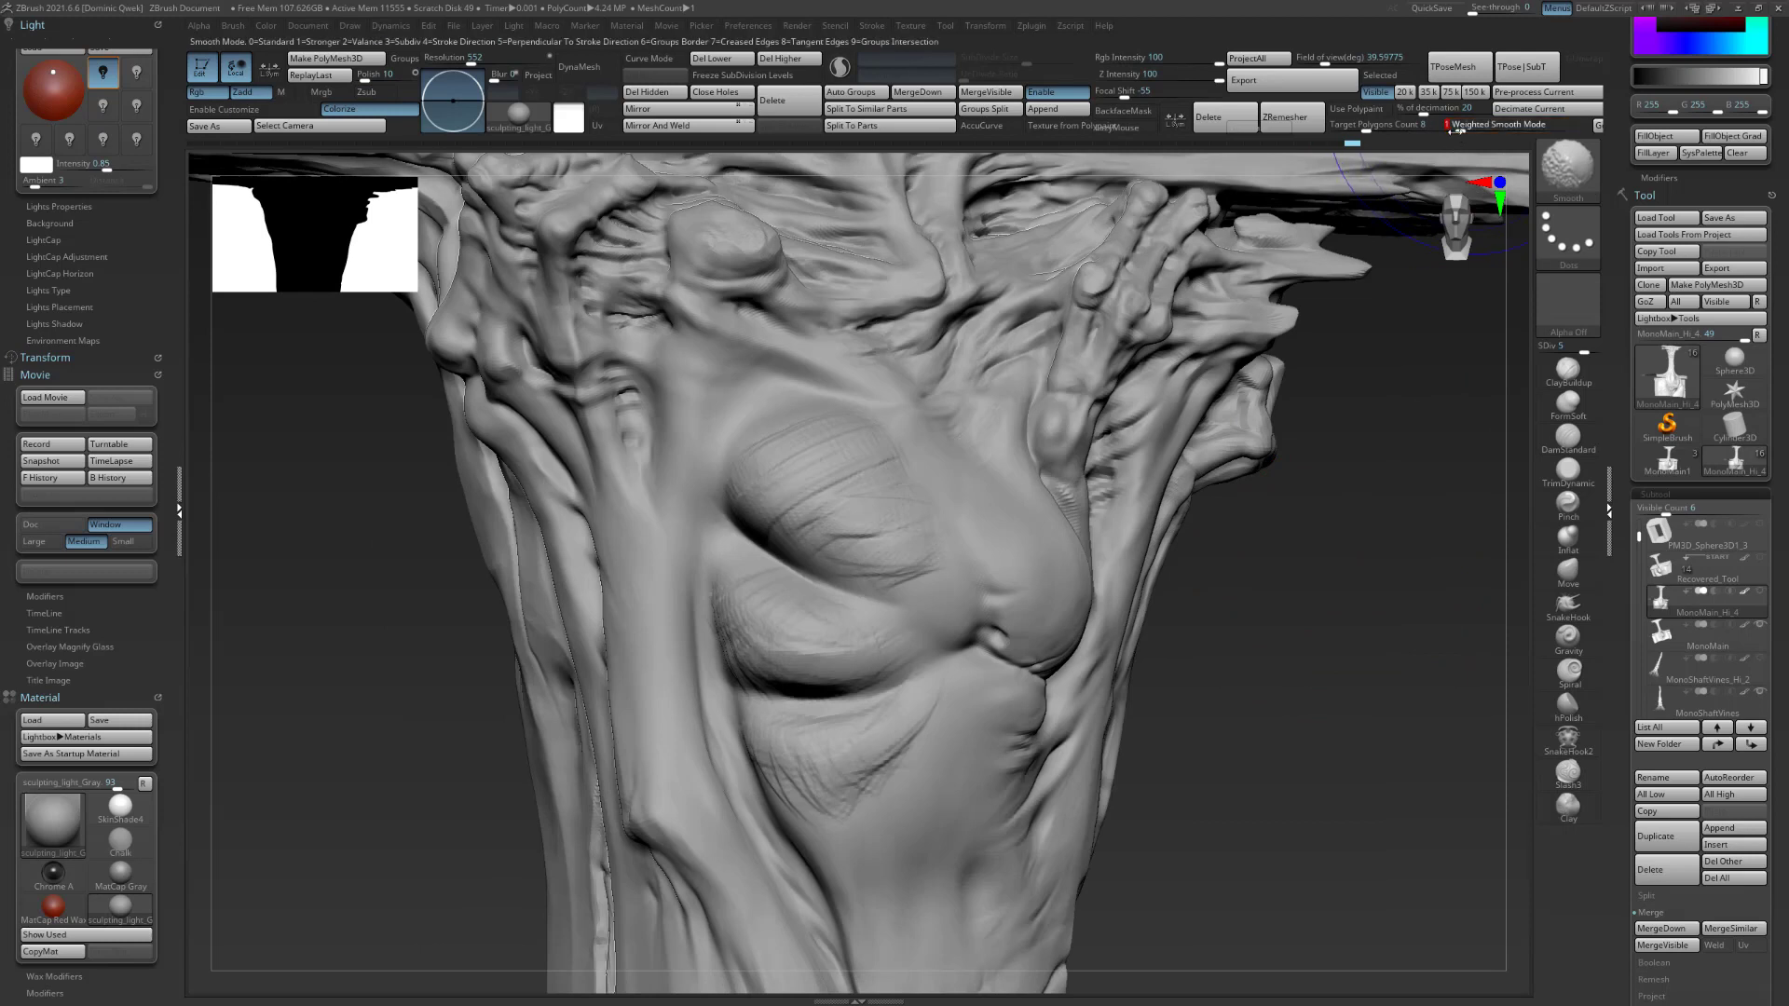
{"action": "mouse_move", "coordinate": [838, 480]}
{"action": "left_mouse_down", "text": "shift"}
{"action": "mouse_move", "coordinate": [857, 521]}
{"action": "mouse_move", "coordinate": [802, 462]}
{"action": "mouse_move", "coordinate": [898, 540]}
{"action": "mouse_move", "coordinate": [798, 581]}
{"action": "mouse_move", "coordinate": [776, 631]}
{"action": "mouse_move", "coordinate": [840, 637]}
{"action": "mouse_move", "coordinate": [775, 738]}
{"action": "mouse_move", "coordinate": [792, 764]}
{"action": "mouse_move", "coordinate": [769, 744]}
{"action": "left_mouse_up", "text": "shift"}
{"action": "left_click_drag", "start_coordinate": [1188, 700], "coordinate": [1329, 699]}
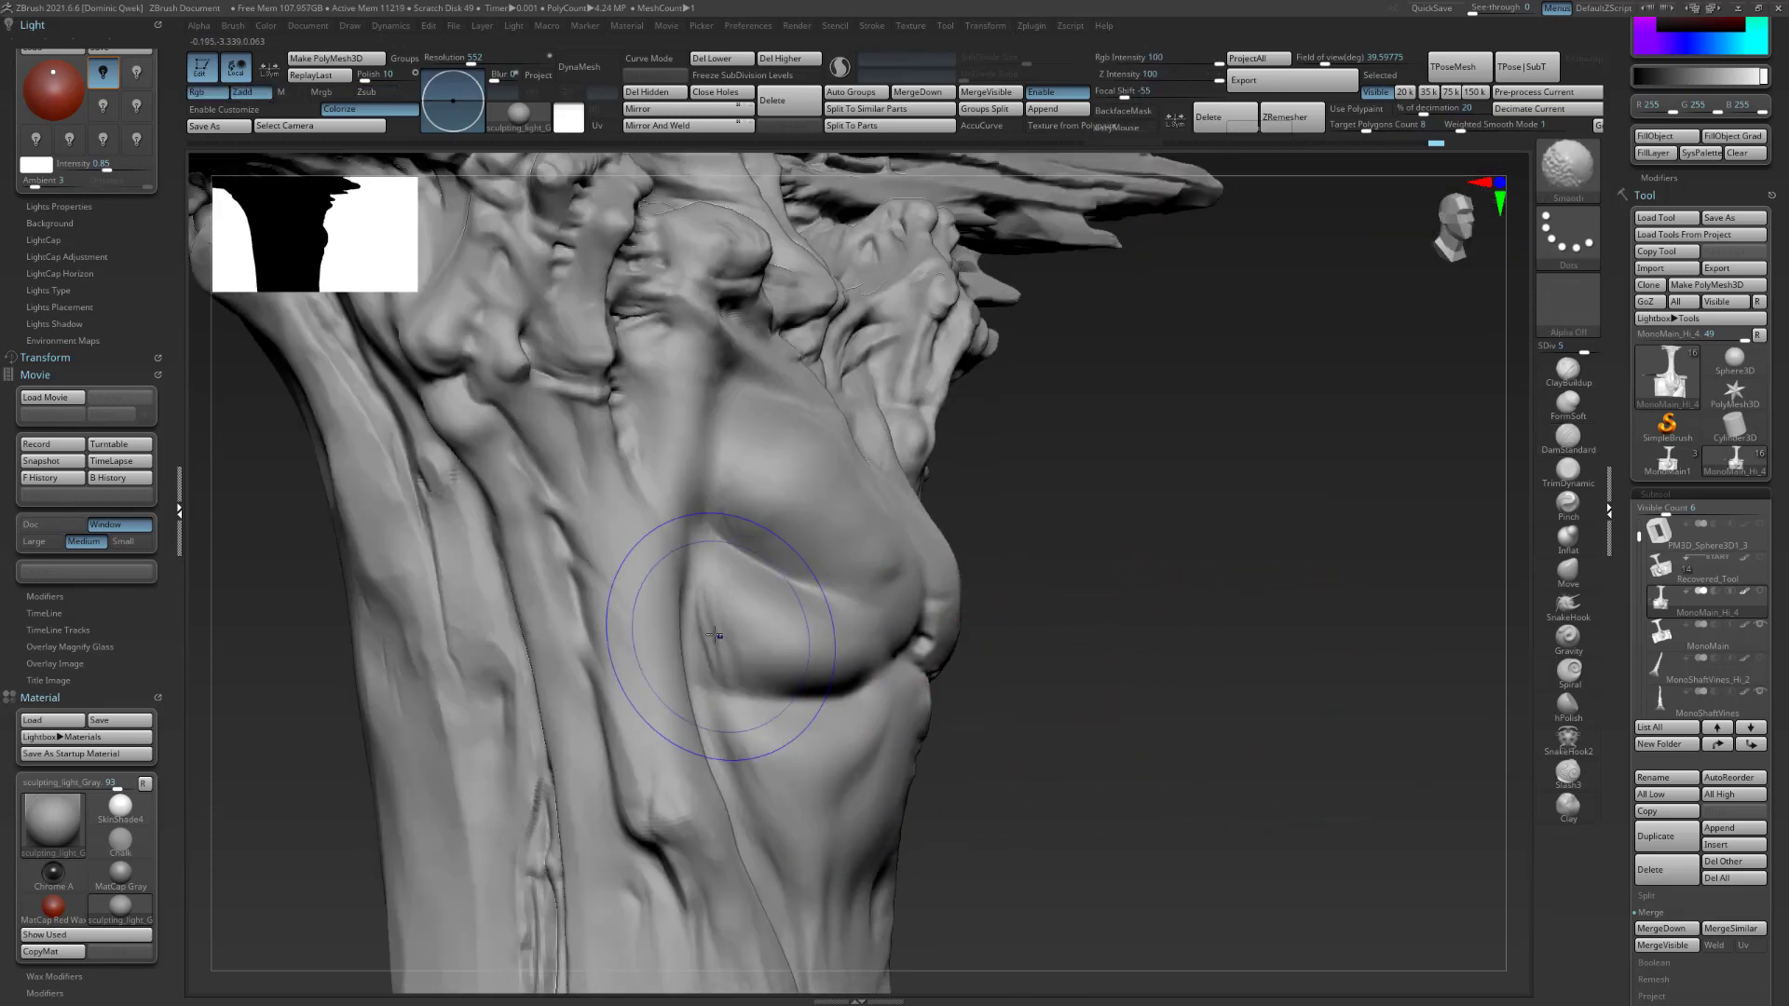
{"action": "left_click_drag", "start_coordinate": [1130, 571], "coordinate": [739, 659]}
{"action": "mouse_move", "coordinate": [1119, 621]}
{"action": "left_mouse_down"}
{"action": "mouse_move", "coordinate": [1317, 647]}
{"action": "mouse_move", "coordinate": [1318, 627]}
{"action": "mouse_move", "coordinate": [1336, 631]}
{"action": "left_mouse_up"}
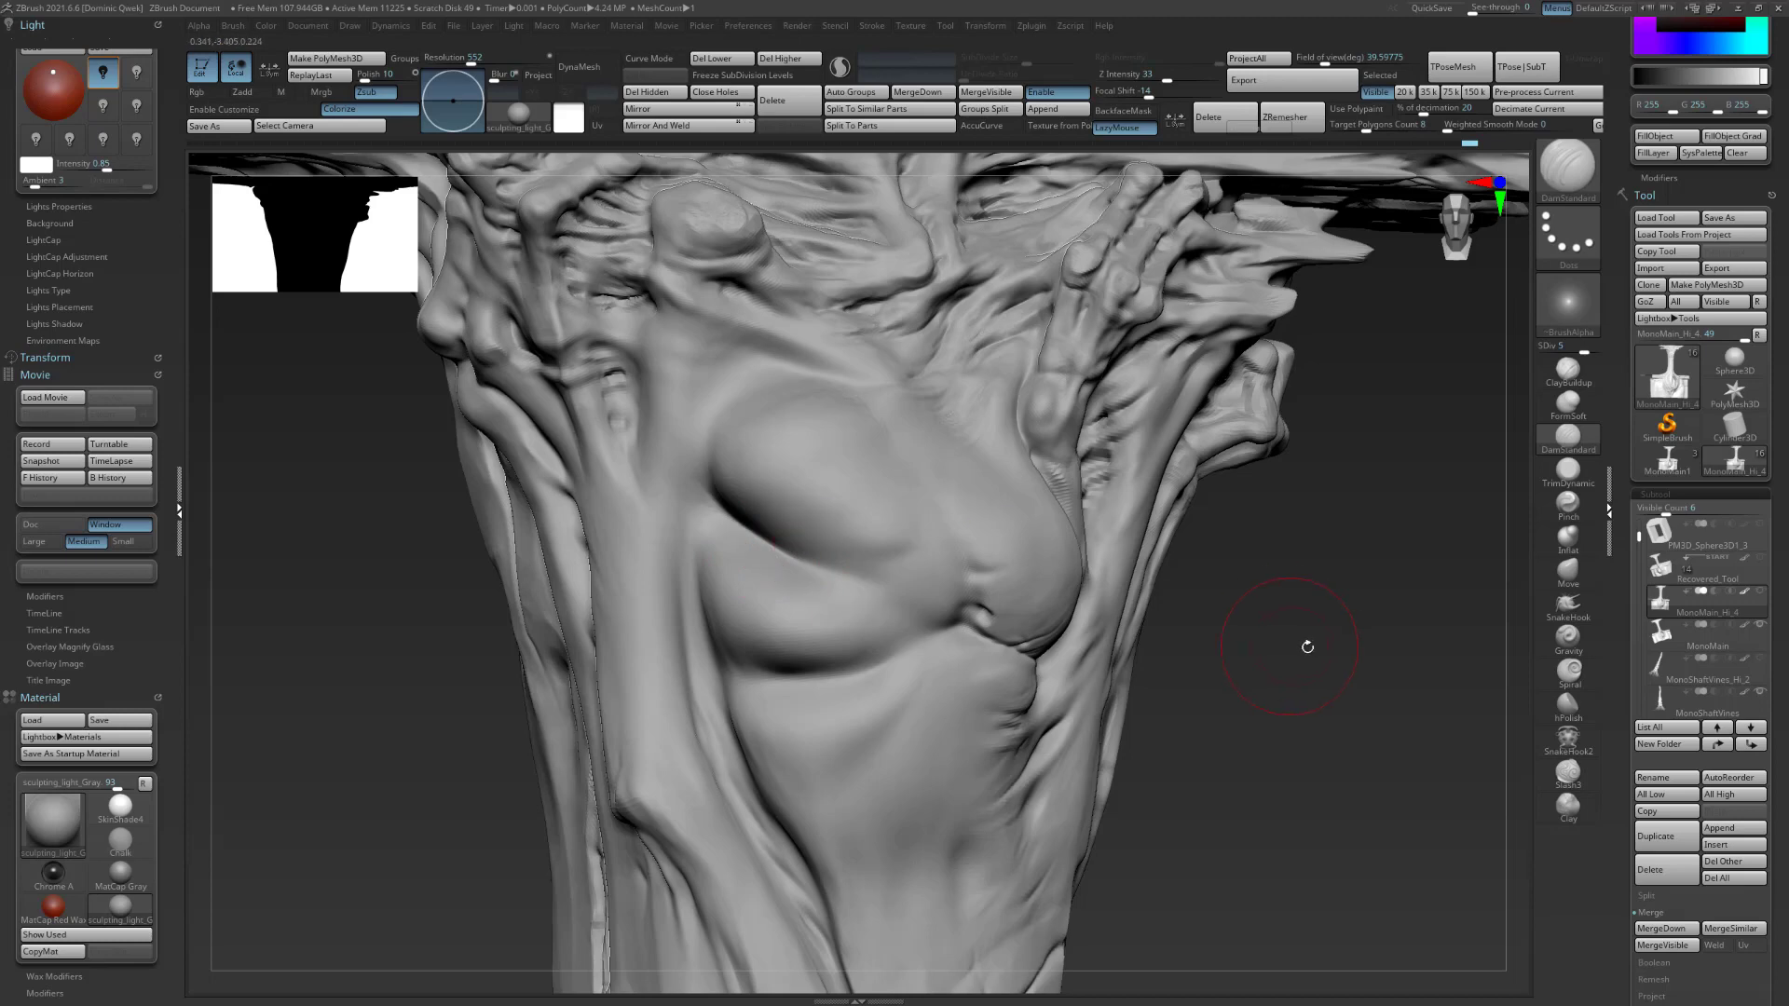
Raise the branching root forms from the trunk up onto the slab's front with the FormSoft brush.
{"action": "left_click_drag", "start_coordinate": [1289, 639], "coordinate": [1440, 450]}
{"action": "left_click_drag", "start_coordinate": [1500, 309], "coordinate": [962, 504]}
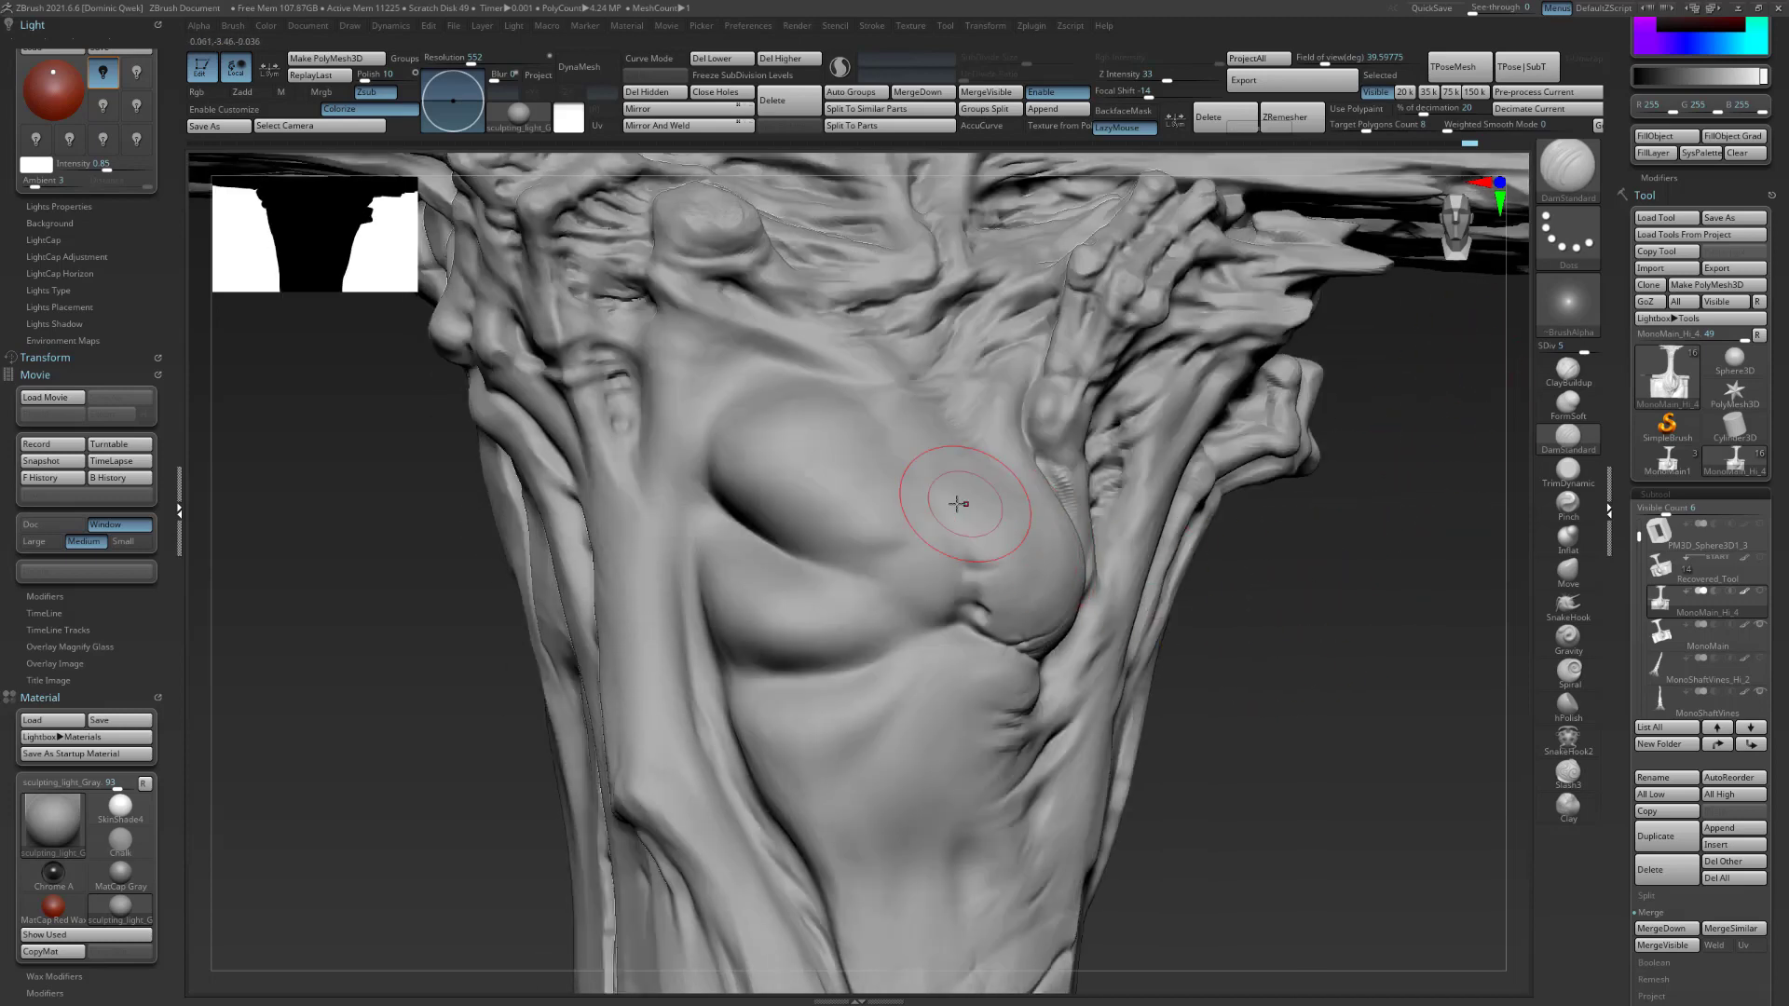
{"action": "mouse_move", "coordinate": [1348, 545]}
{"action": "left_mouse_down"}
{"action": "mouse_move", "coordinate": [1370, 547]}
{"action": "mouse_move", "coordinate": [1287, 610]}
{"action": "mouse_move", "coordinate": [1374, 595]}
{"action": "mouse_move", "coordinate": [1386, 573]}
{"action": "mouse_move", "coordinate": [1313, 610]}
{"action": "mouse_move", "coordinate": [1465, 511]}
{"action": "left_mouse_up"}
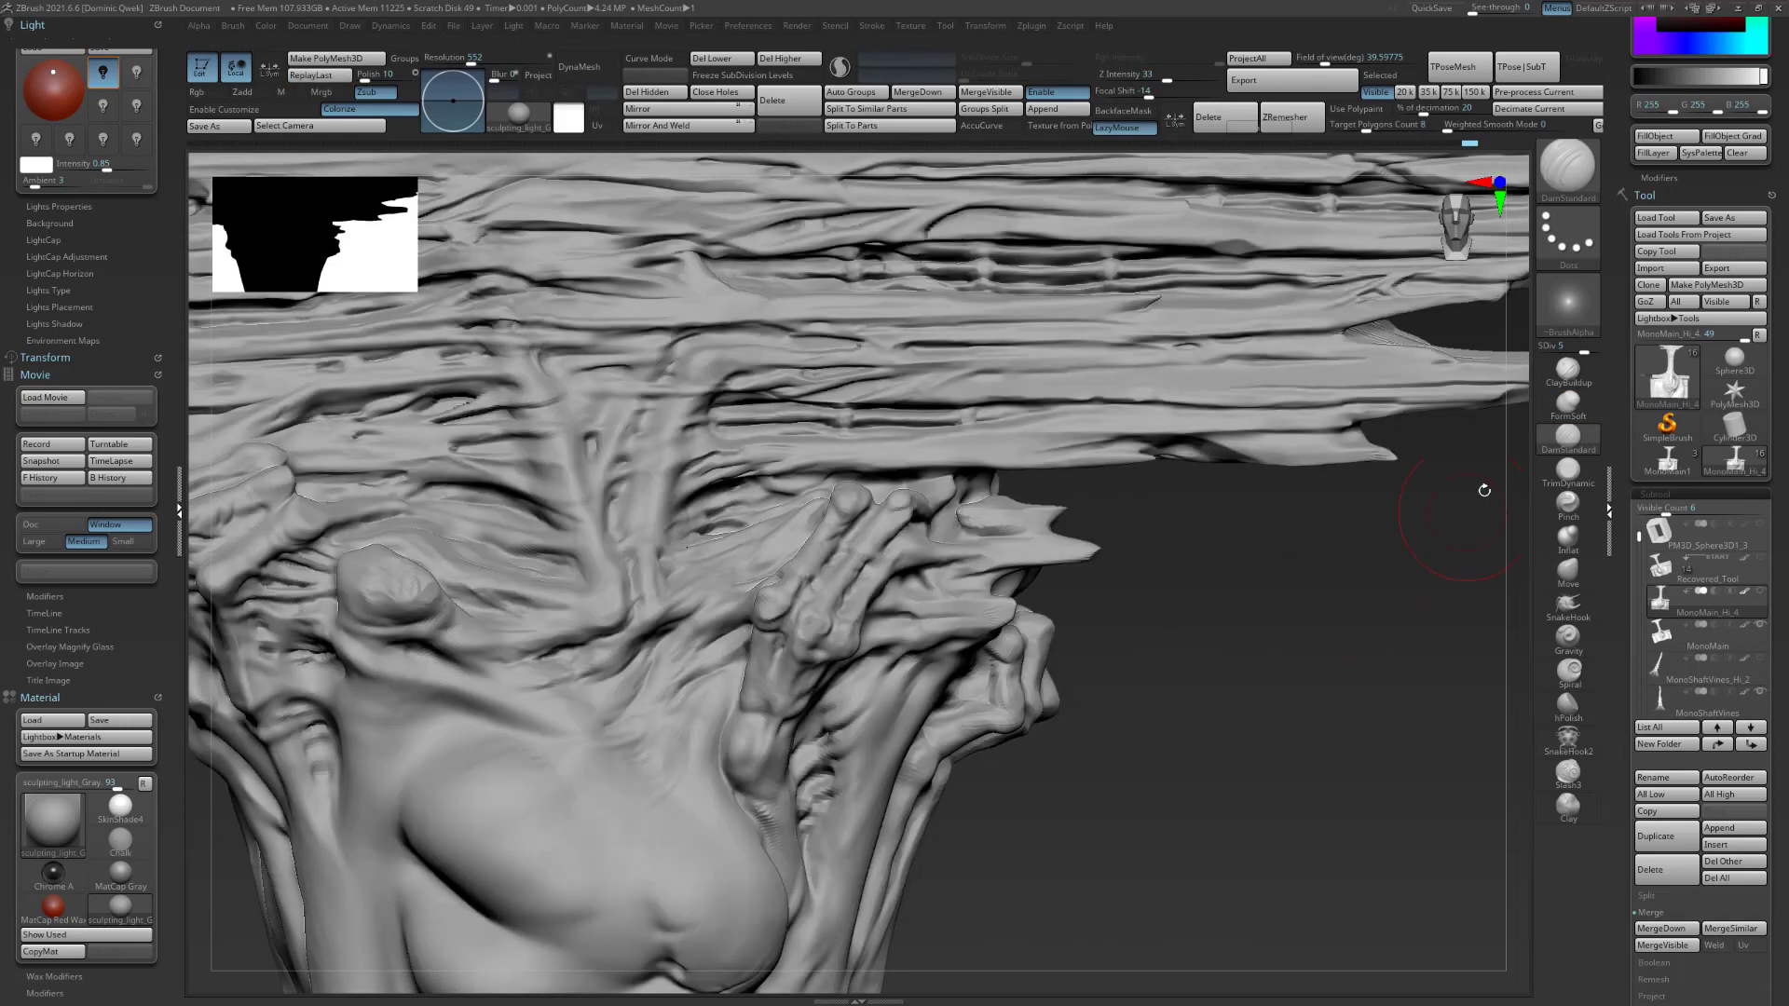
{"action": "left_click_drag", "start_coordinate": [1306, 637], "coordinate": [691, 484]}
{"action": "left_click_drag", "start_coordinate": [1140, 580], "coordinate": [877, 570]}
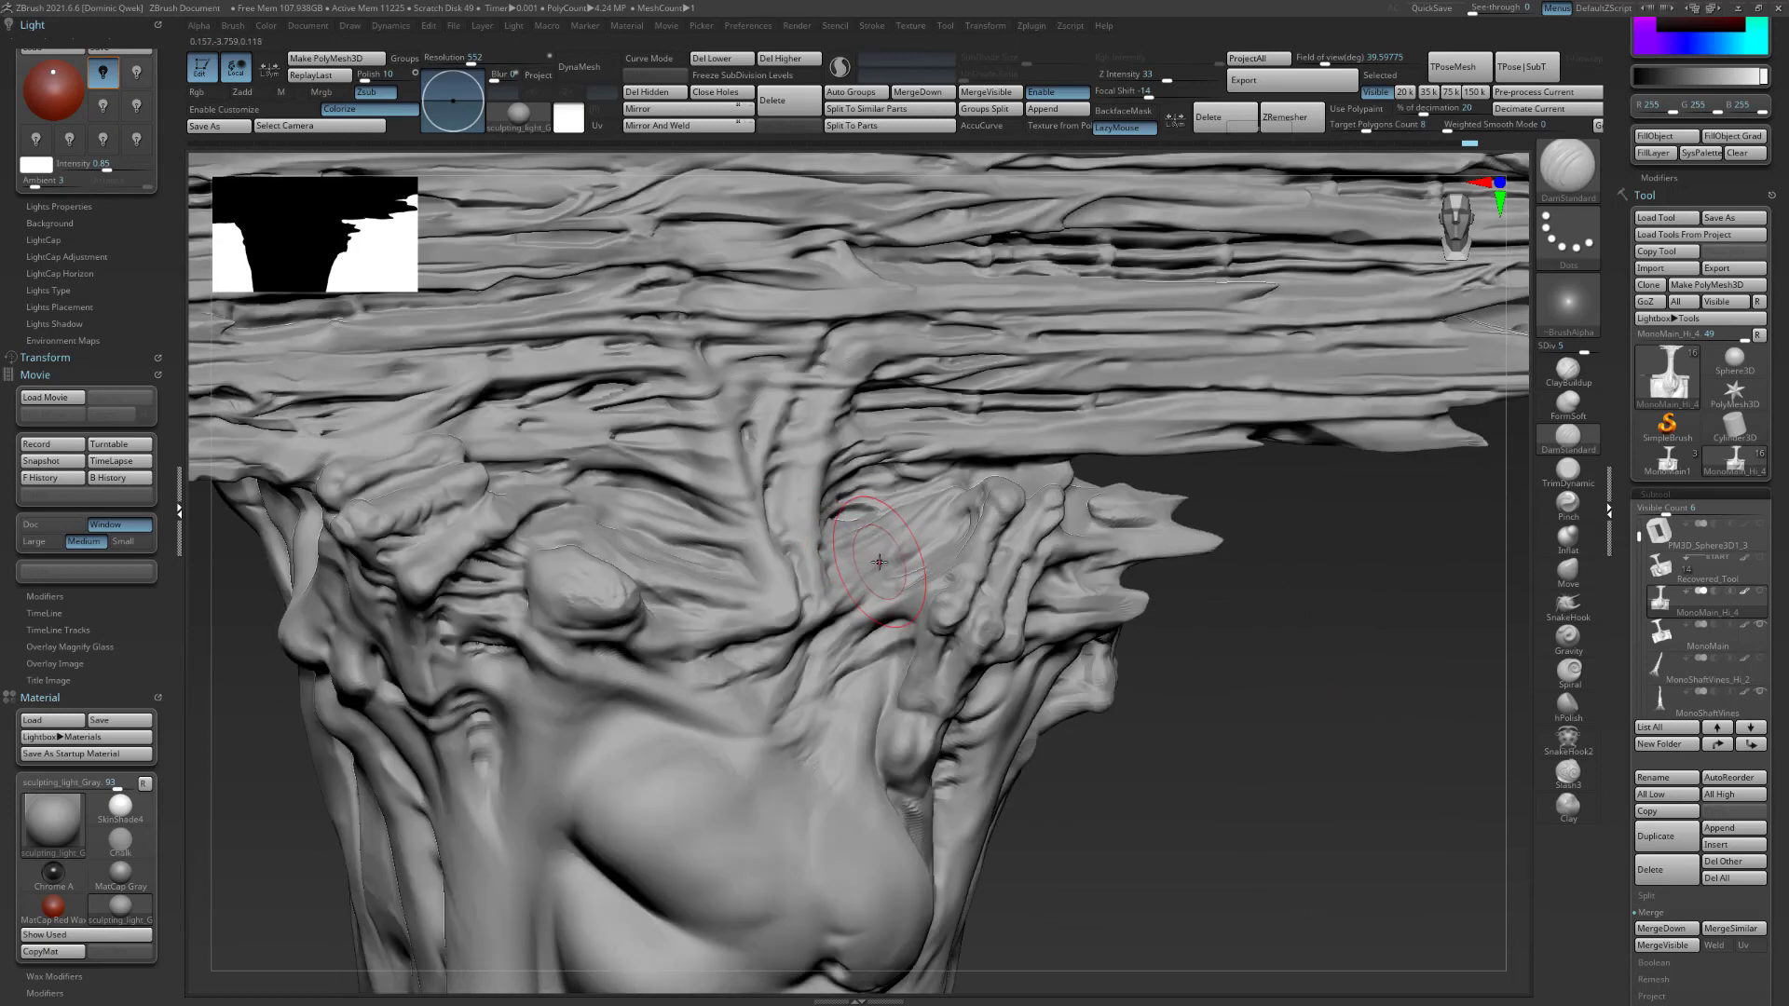
{"action": "mouse_move", "coordinate": [1298, 650]}
{"action": "left_mouse_down"}
{"action": "mouse_move", "coordinate": [1278, 643]}
{"action": "mouse_move", "coordinate": [1294, 697]}
{"action": "mouse_move", "coordinate": [1302, 639]}
{"action": "mouse_move", "coordinate": [1278, 609]}
{"action": "mouse_move", "coordinate": [1315, 617]}
{"action": "left_mouse_up"}
{"action": "key", "text": "2"}
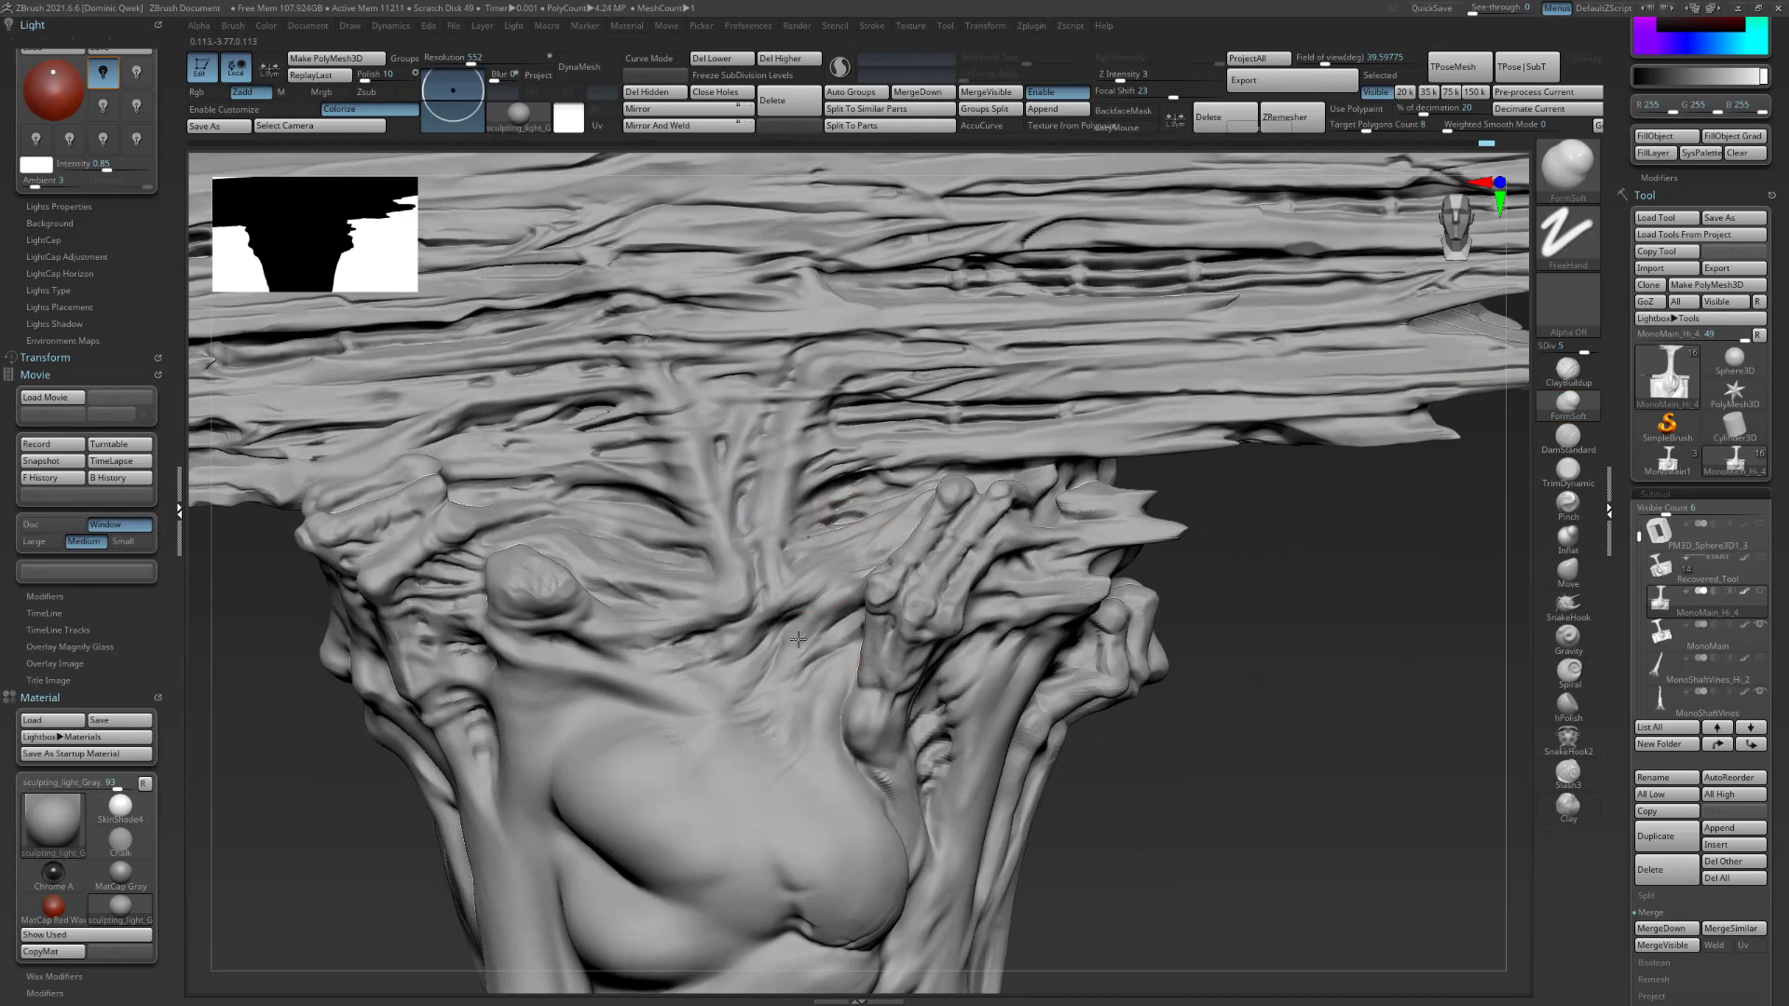
{"action": "mouse_move", "coordinate": [1295, 685]}
{"action": "left_mouse_down"}
{"action": "mouse_move", "coordinate": [1341, 612]}
{"action": "mouse_move", "coordinate": [1342, 643]}
{"action": "left_mouse_up"}
{"action": "left_click_drag", "start_coordinate": [1336, 722], "coordinate": [1323, 698]}
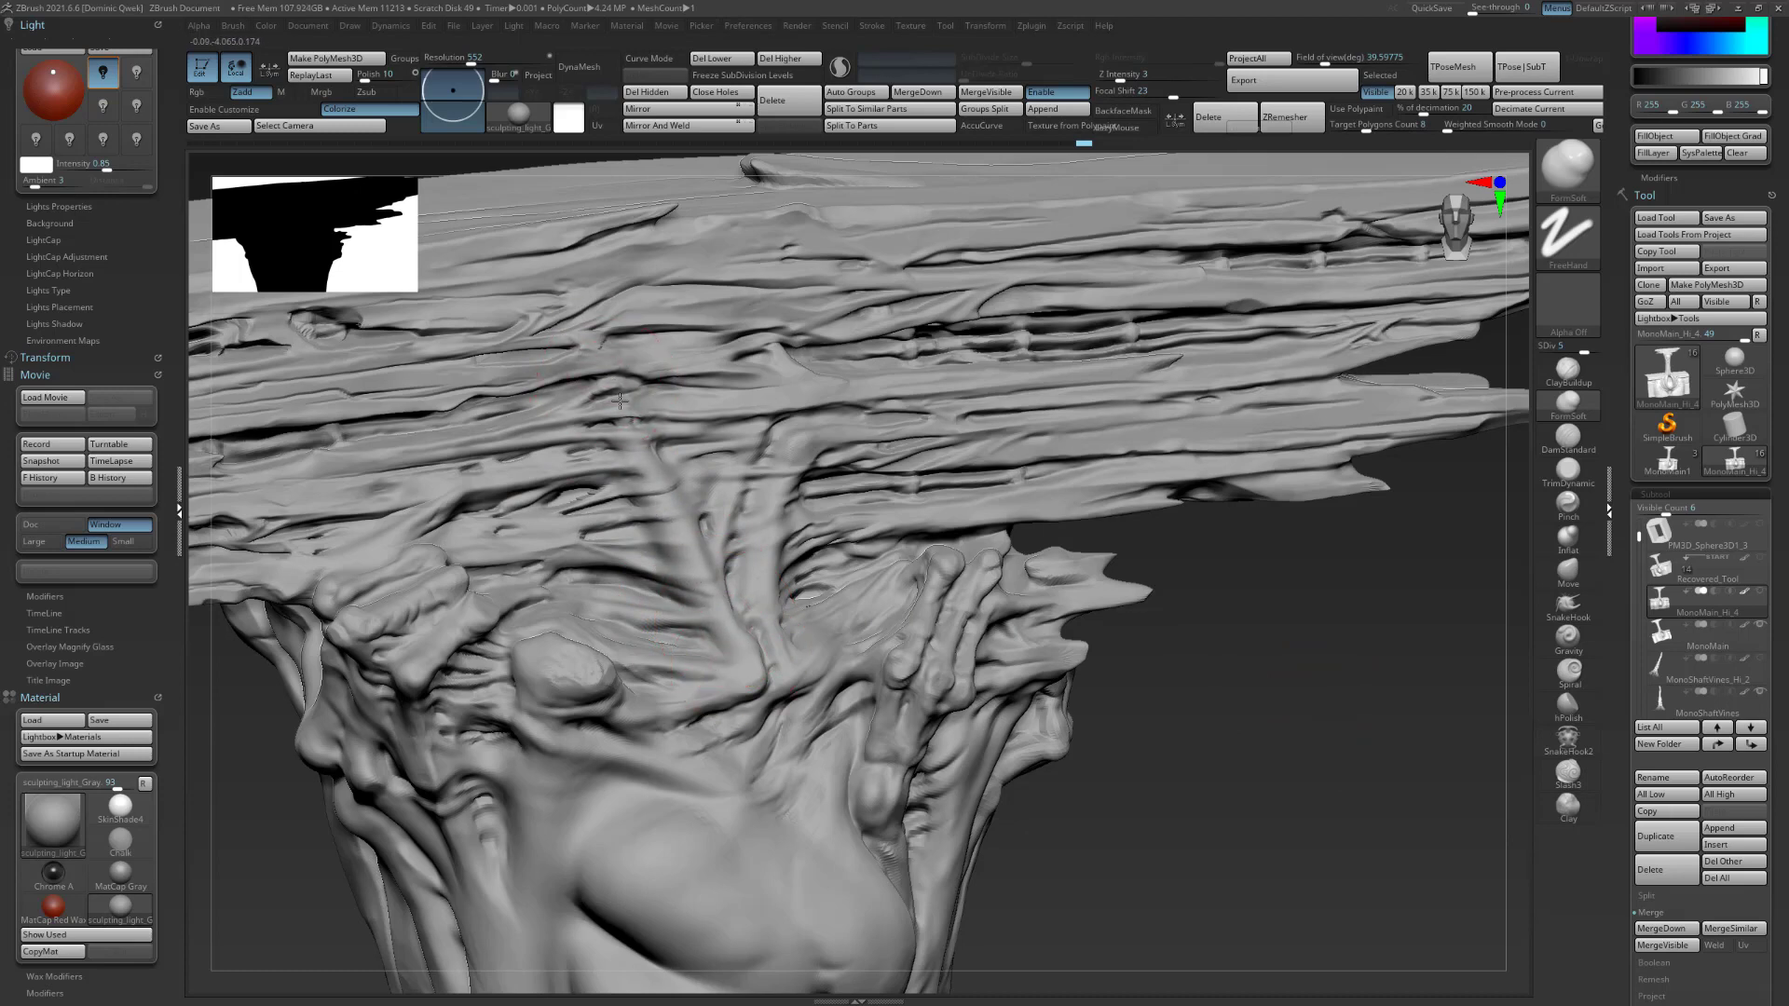
{"action": "left_click_drag", "start_coordinate": [1355, 655], "coordinate": [1199, 519]}
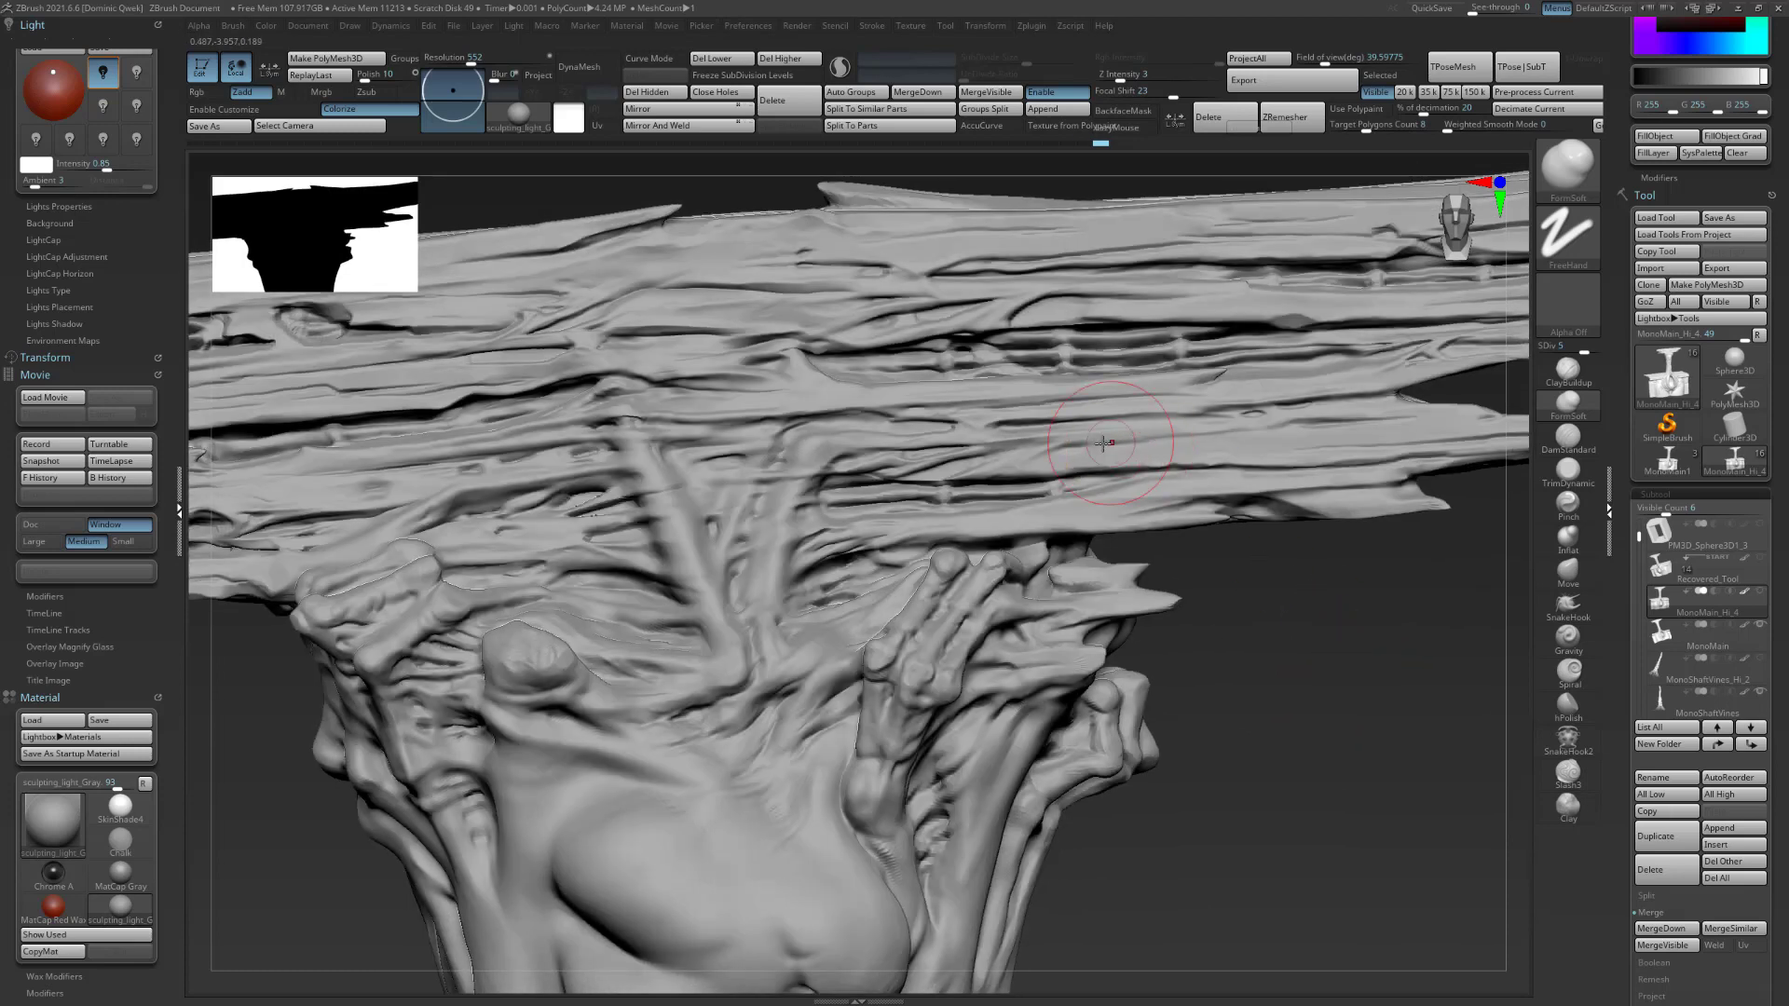
Raise the mesh to subdivision level 6 and refine creases around the hollow beneath the roots with the DamStandard brush.
{"action": "key", "text": "b"}
{"action": "key", "text": "d"}
{"action": "key", "text": "s"}
{"action": "left_click_drag", "start_coordinate": [1295, 709], "coordinate": [1280, 653]}
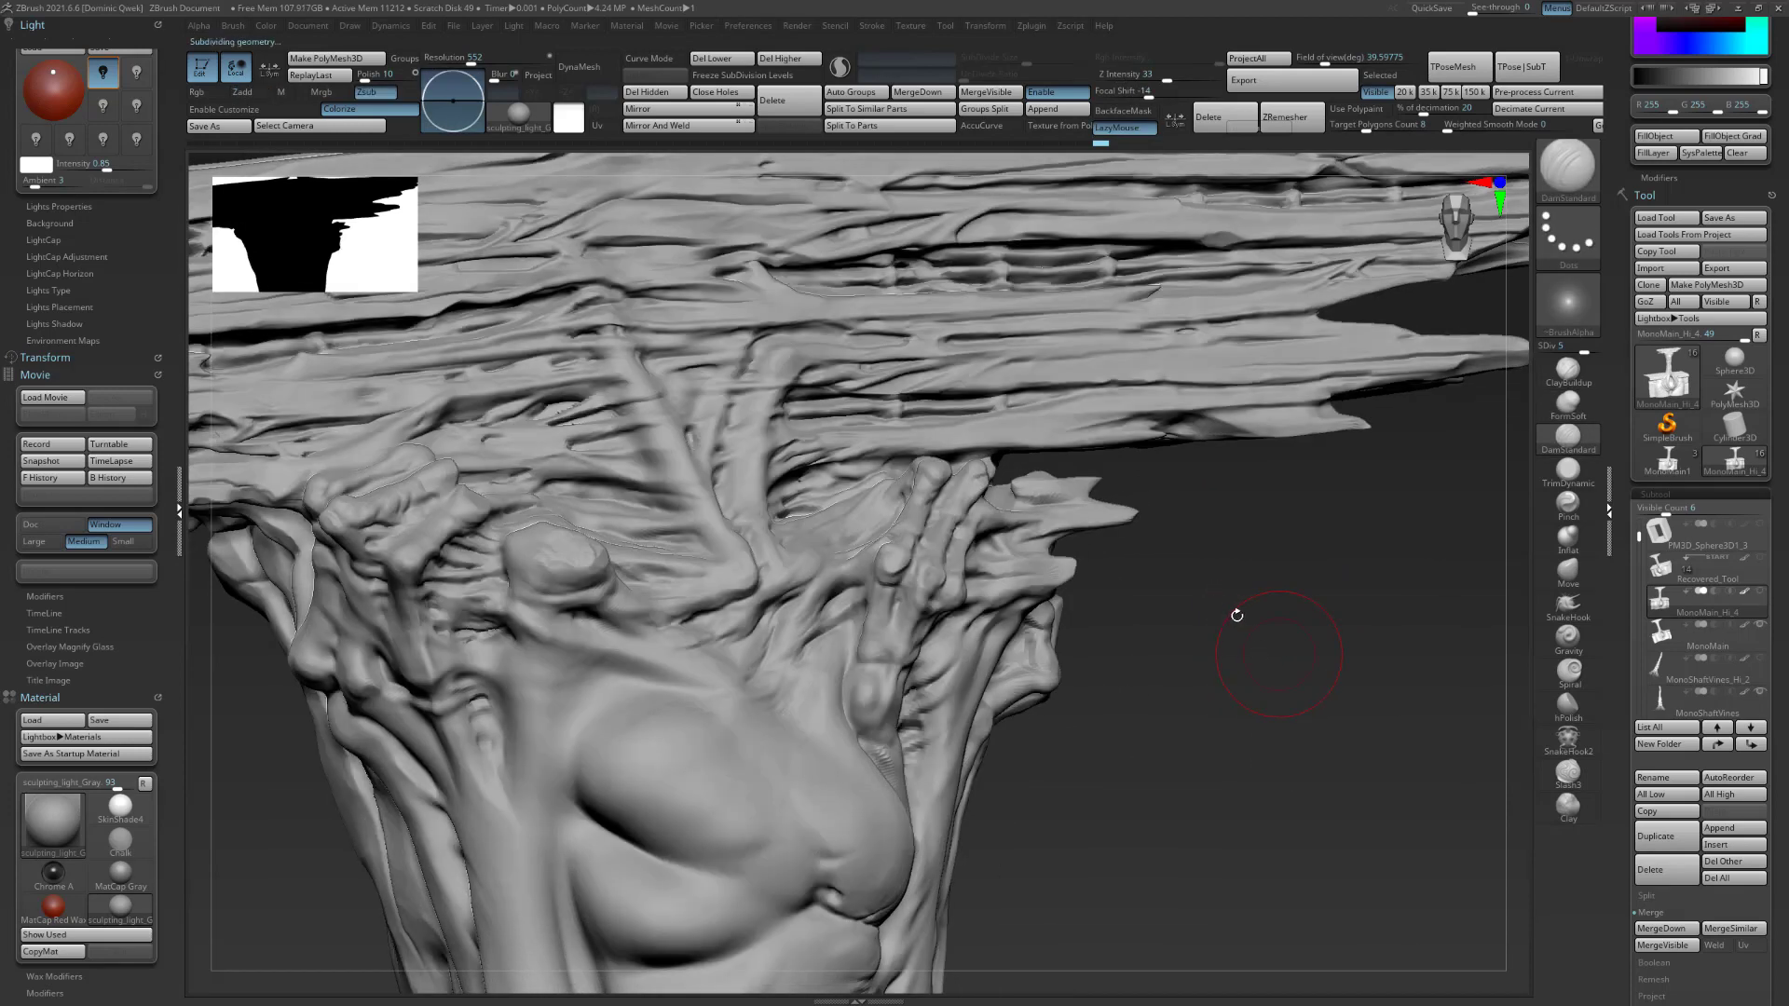
{"action": "left_click_drag", "start_coordinate": [1243, 515], "coordinate": [1250, 605]}
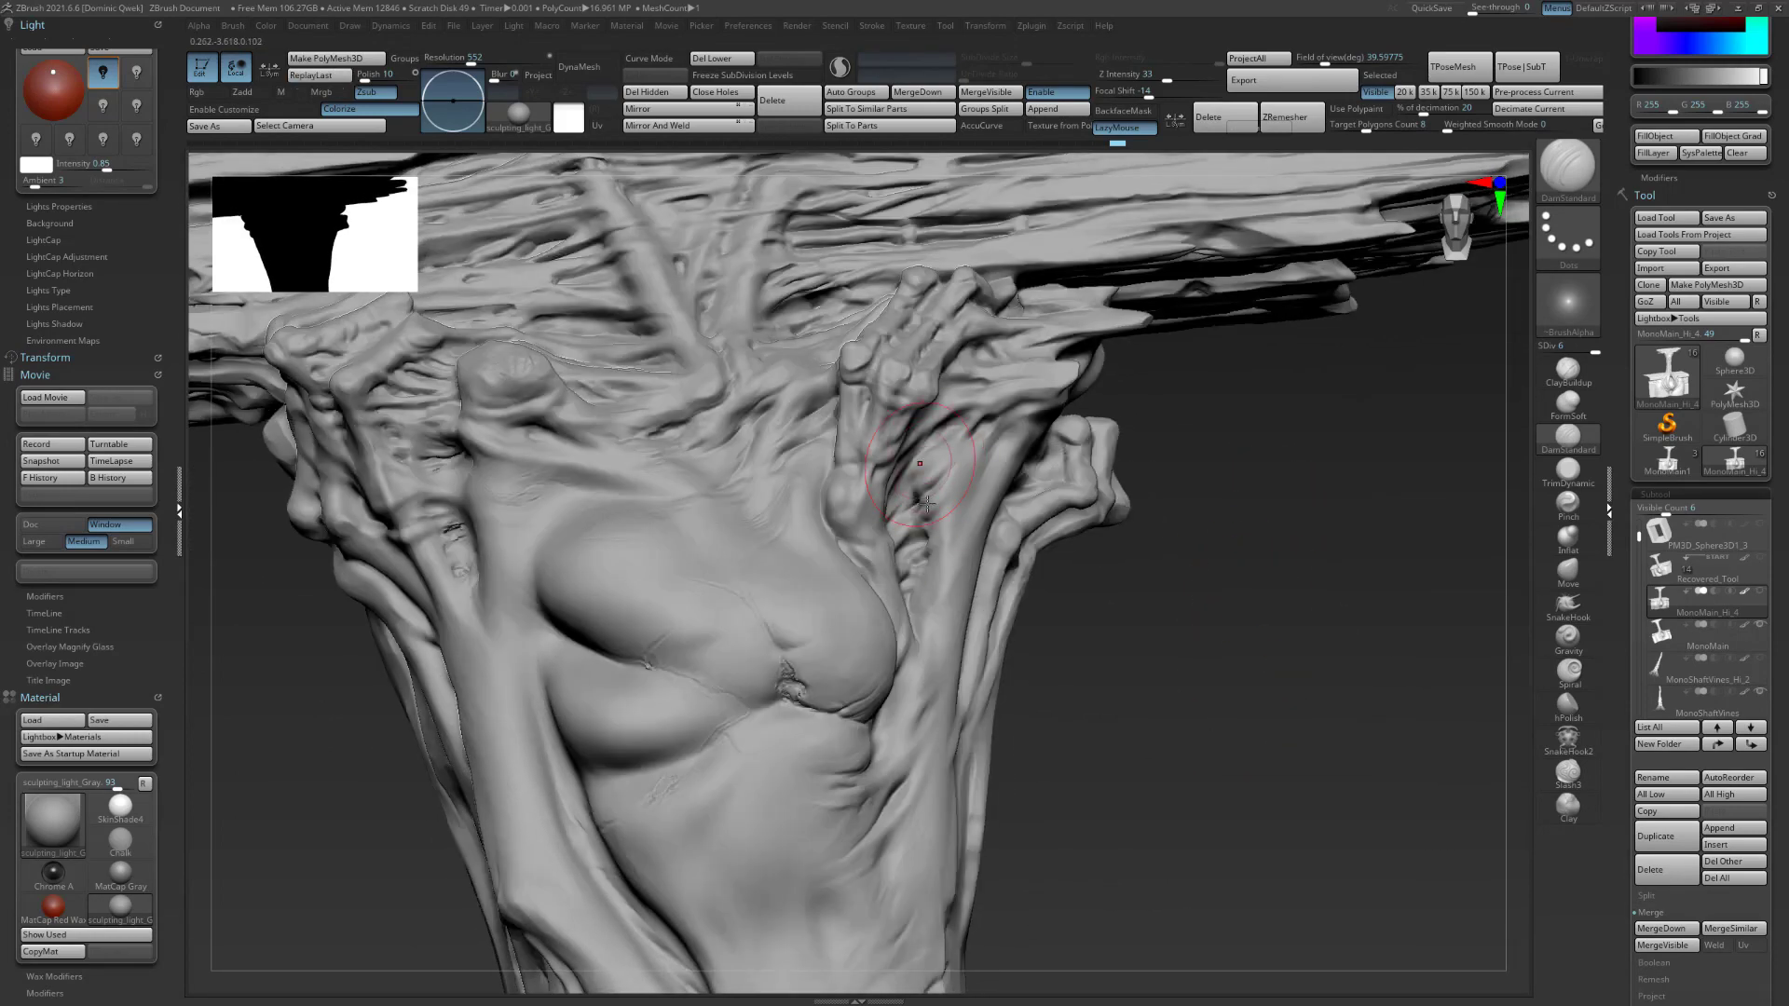
{"action": "left_click_drag", "start_coordinate": [1085, 595], "coordinate": [1137, 575]}
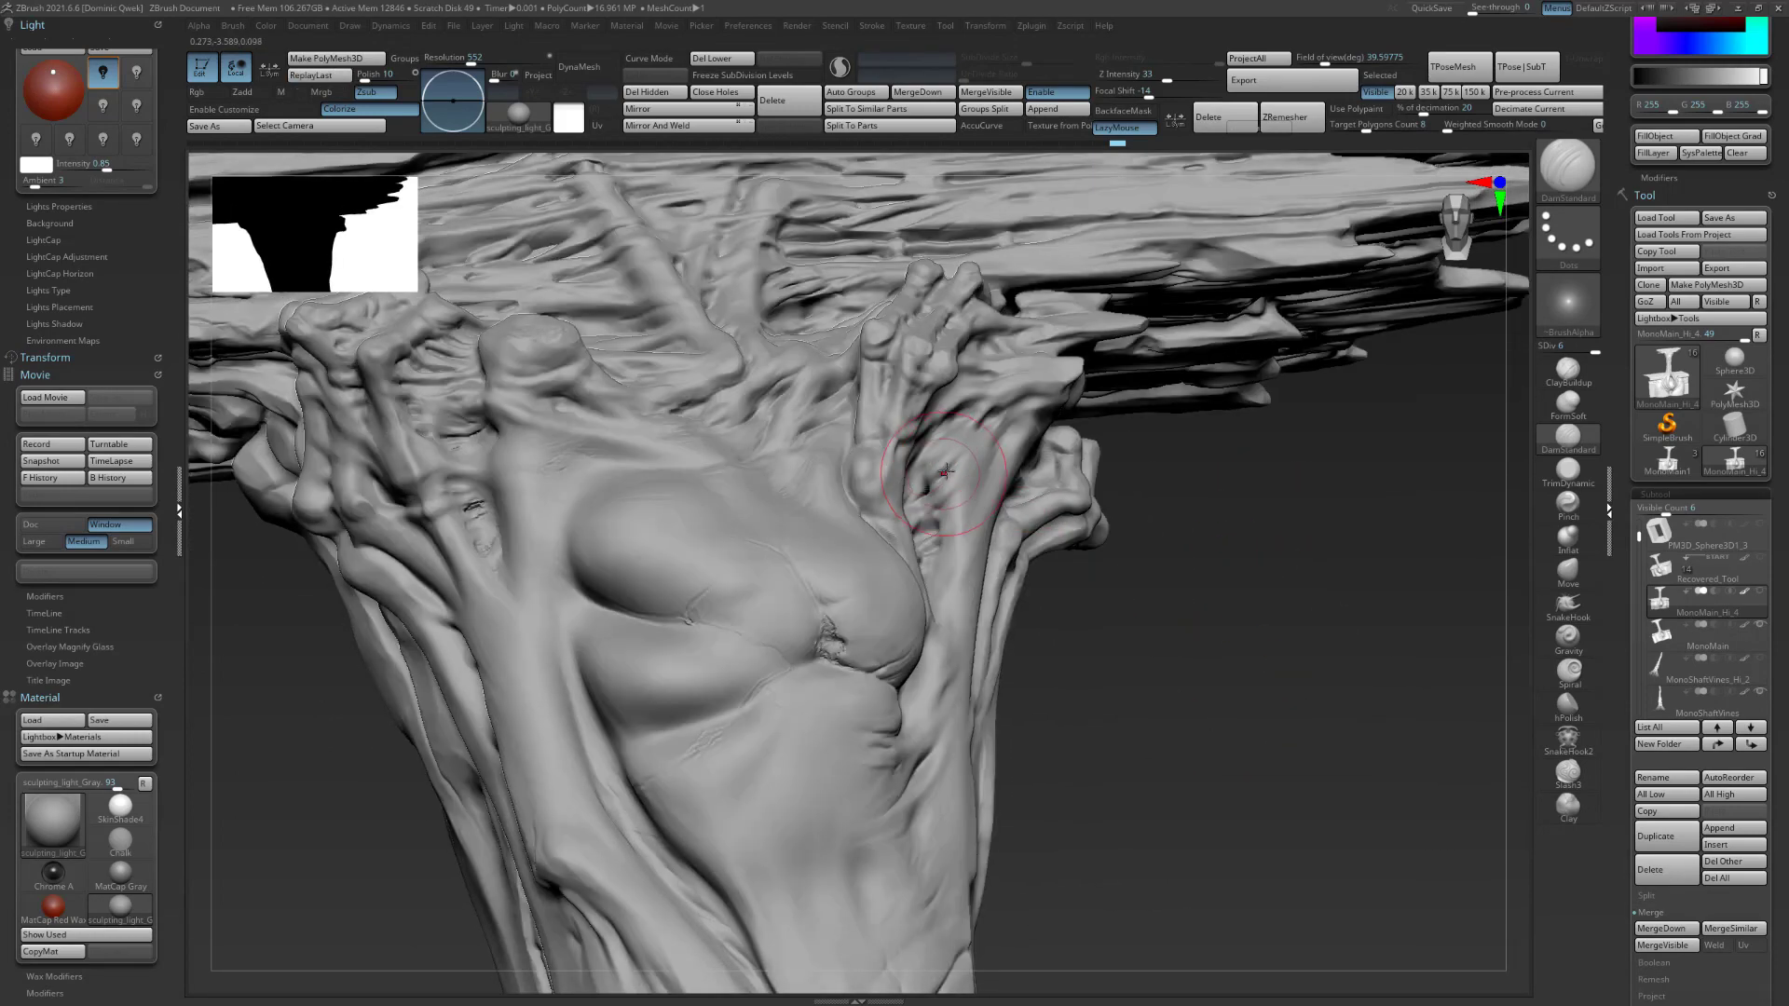
Soften and build up the forms in the hollow beneath the roots on the trunk's right side with the FormSoft brush.
{"action": "key", "text": "2"}
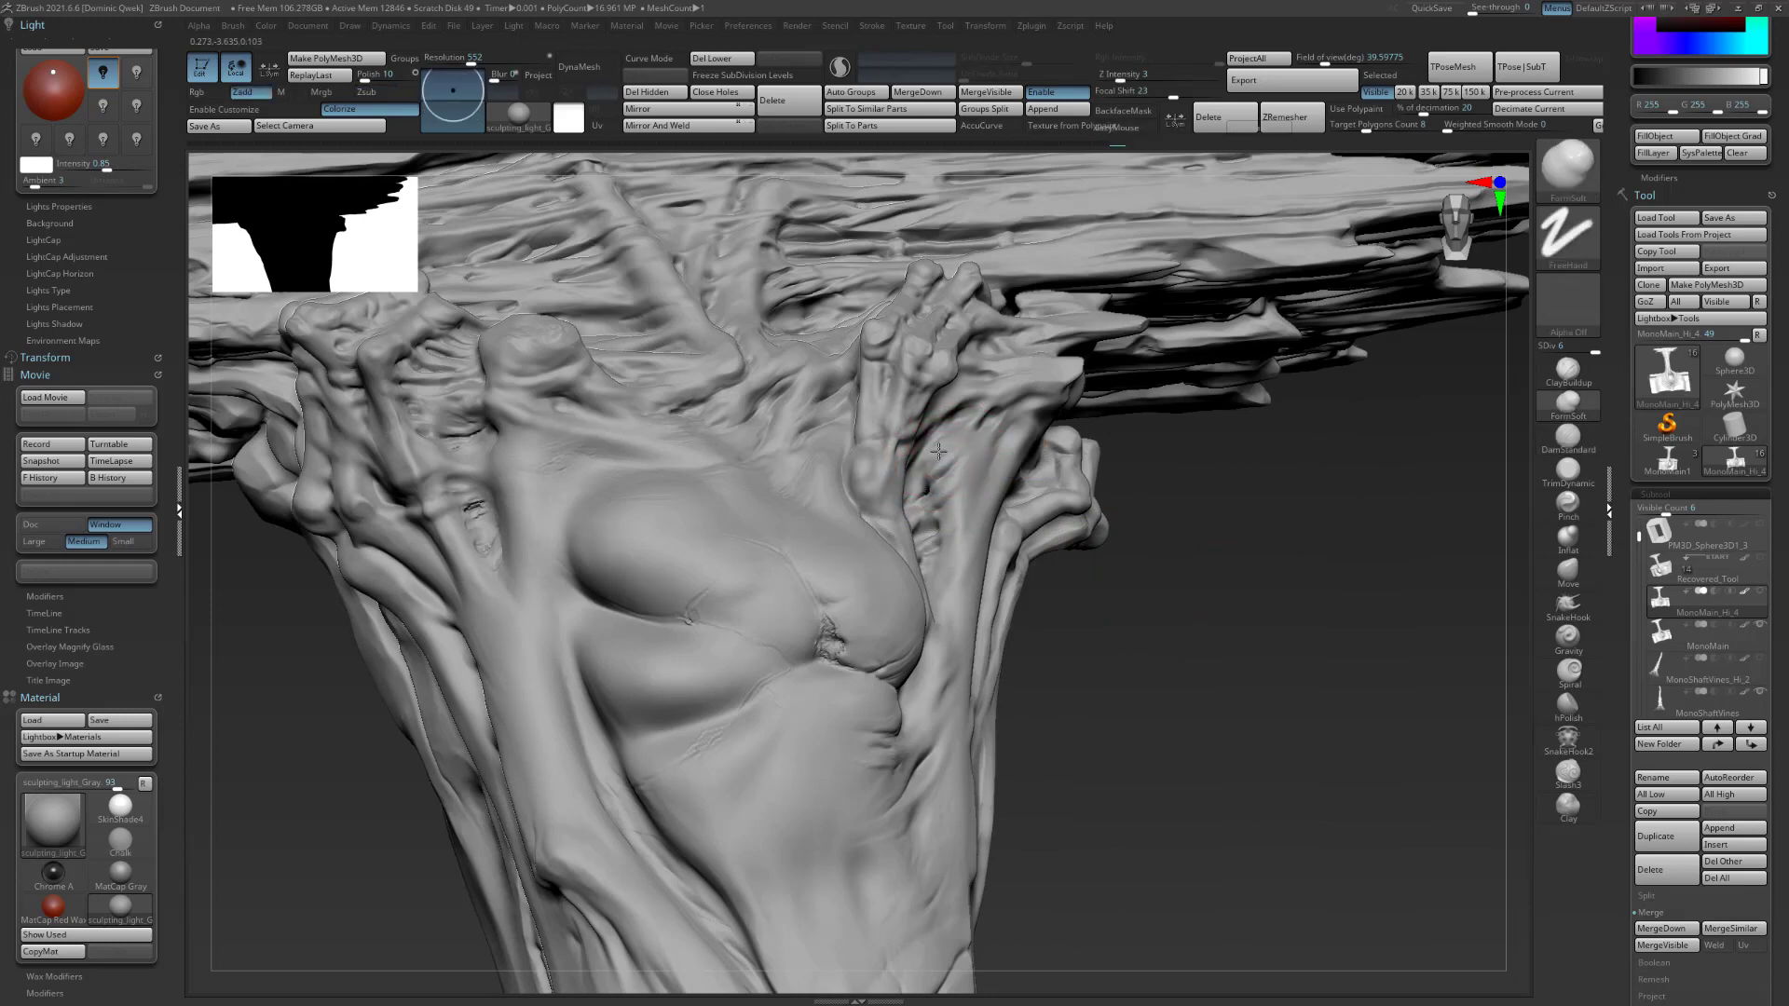
{"action": "key", "text": "ctrl"}
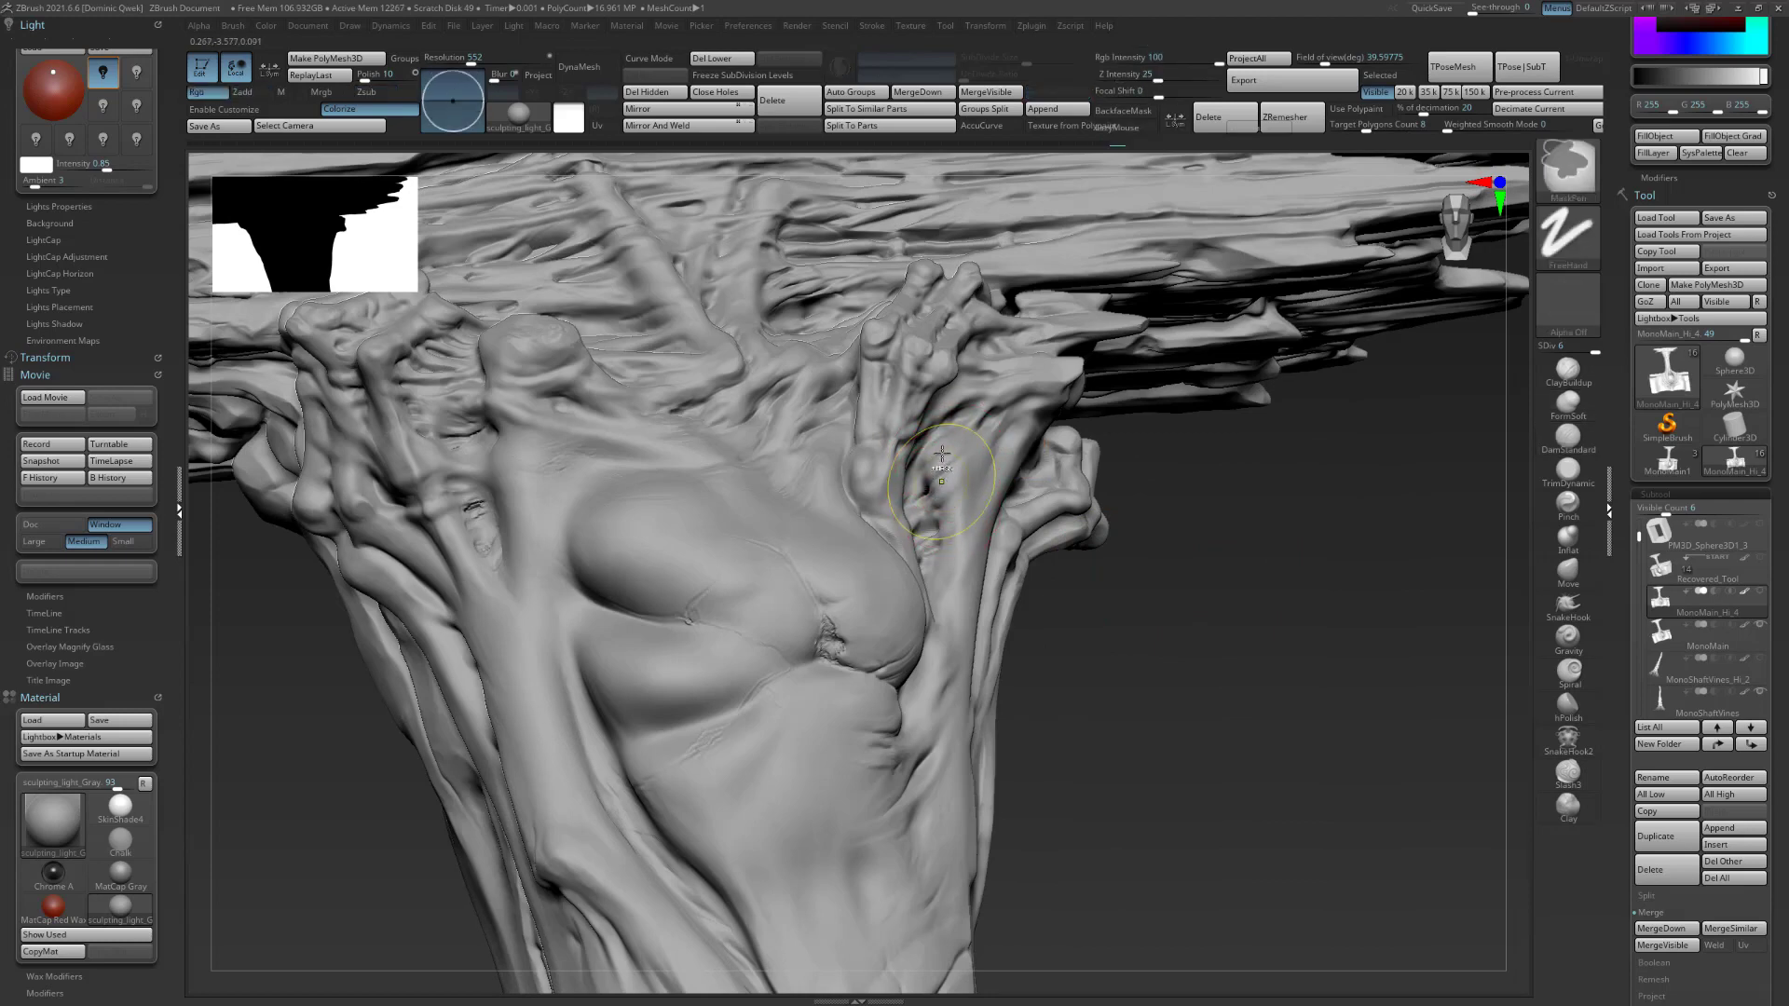
{"action": "key", "text": "s"}
{"action": "left_click_drag", "start_coordinate": [1141, 539], "coordinate": [1220, 531]}
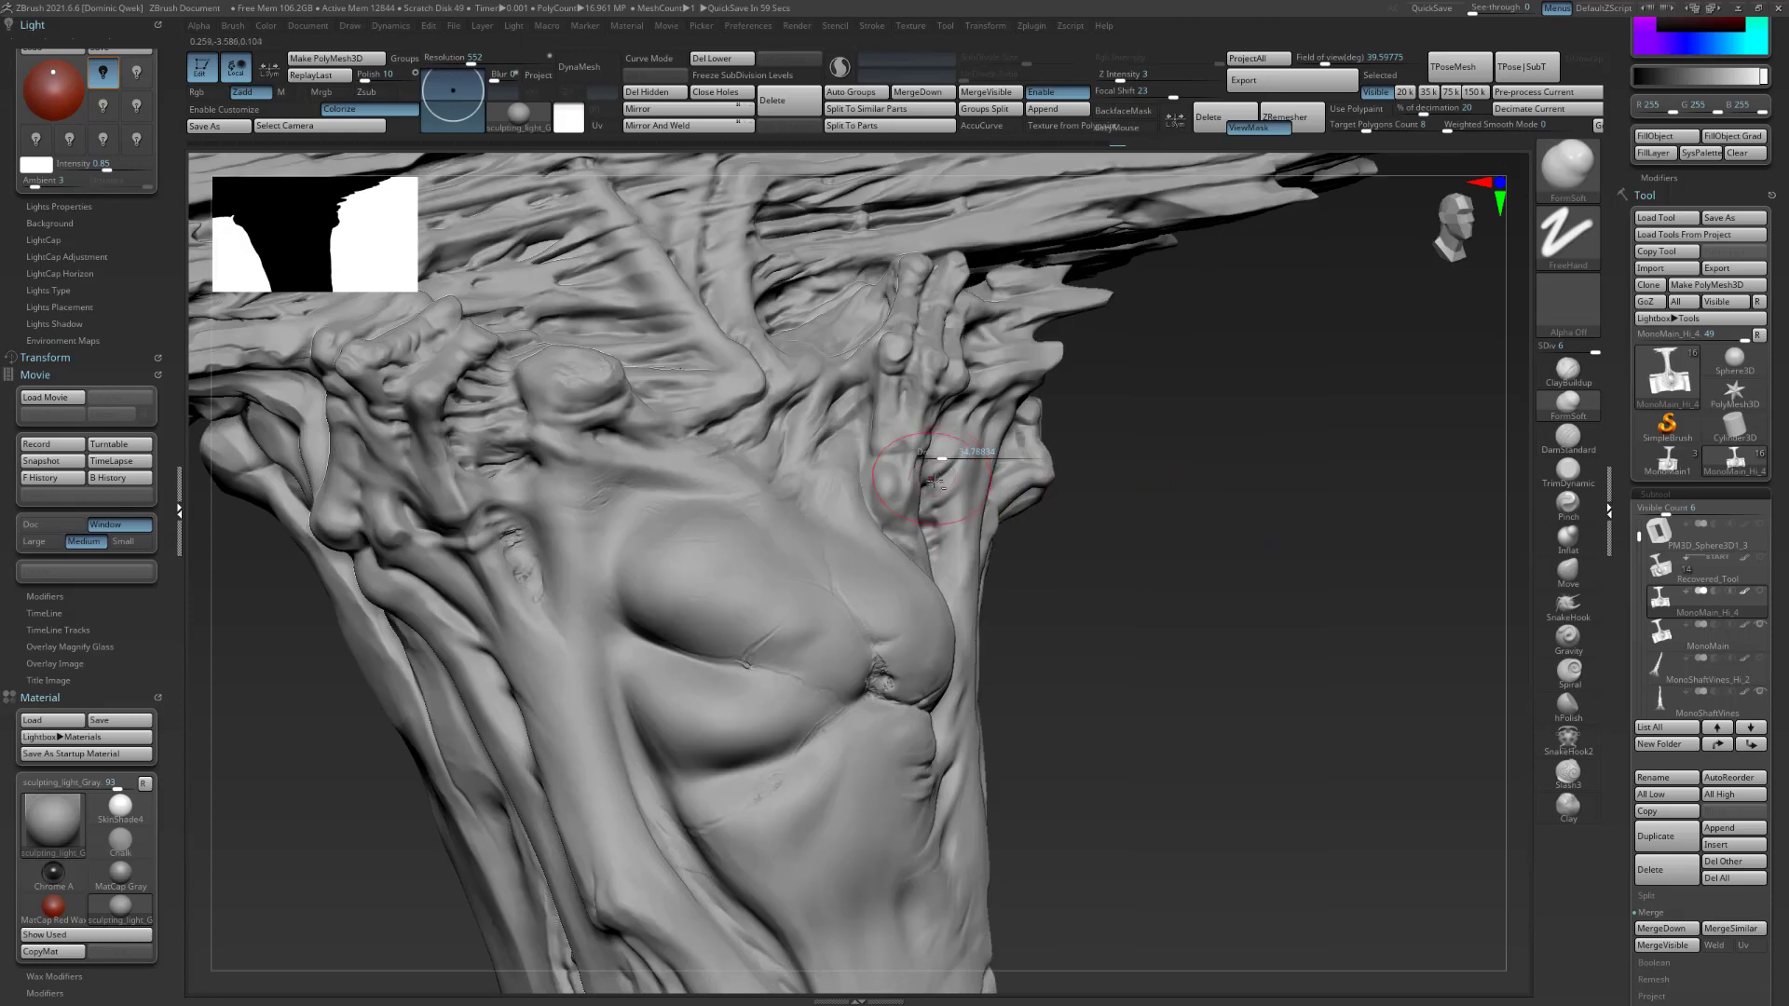
{"action": "left_click_drag", "start_coordinate": [957, 597], "coordinate": [952, 558]}
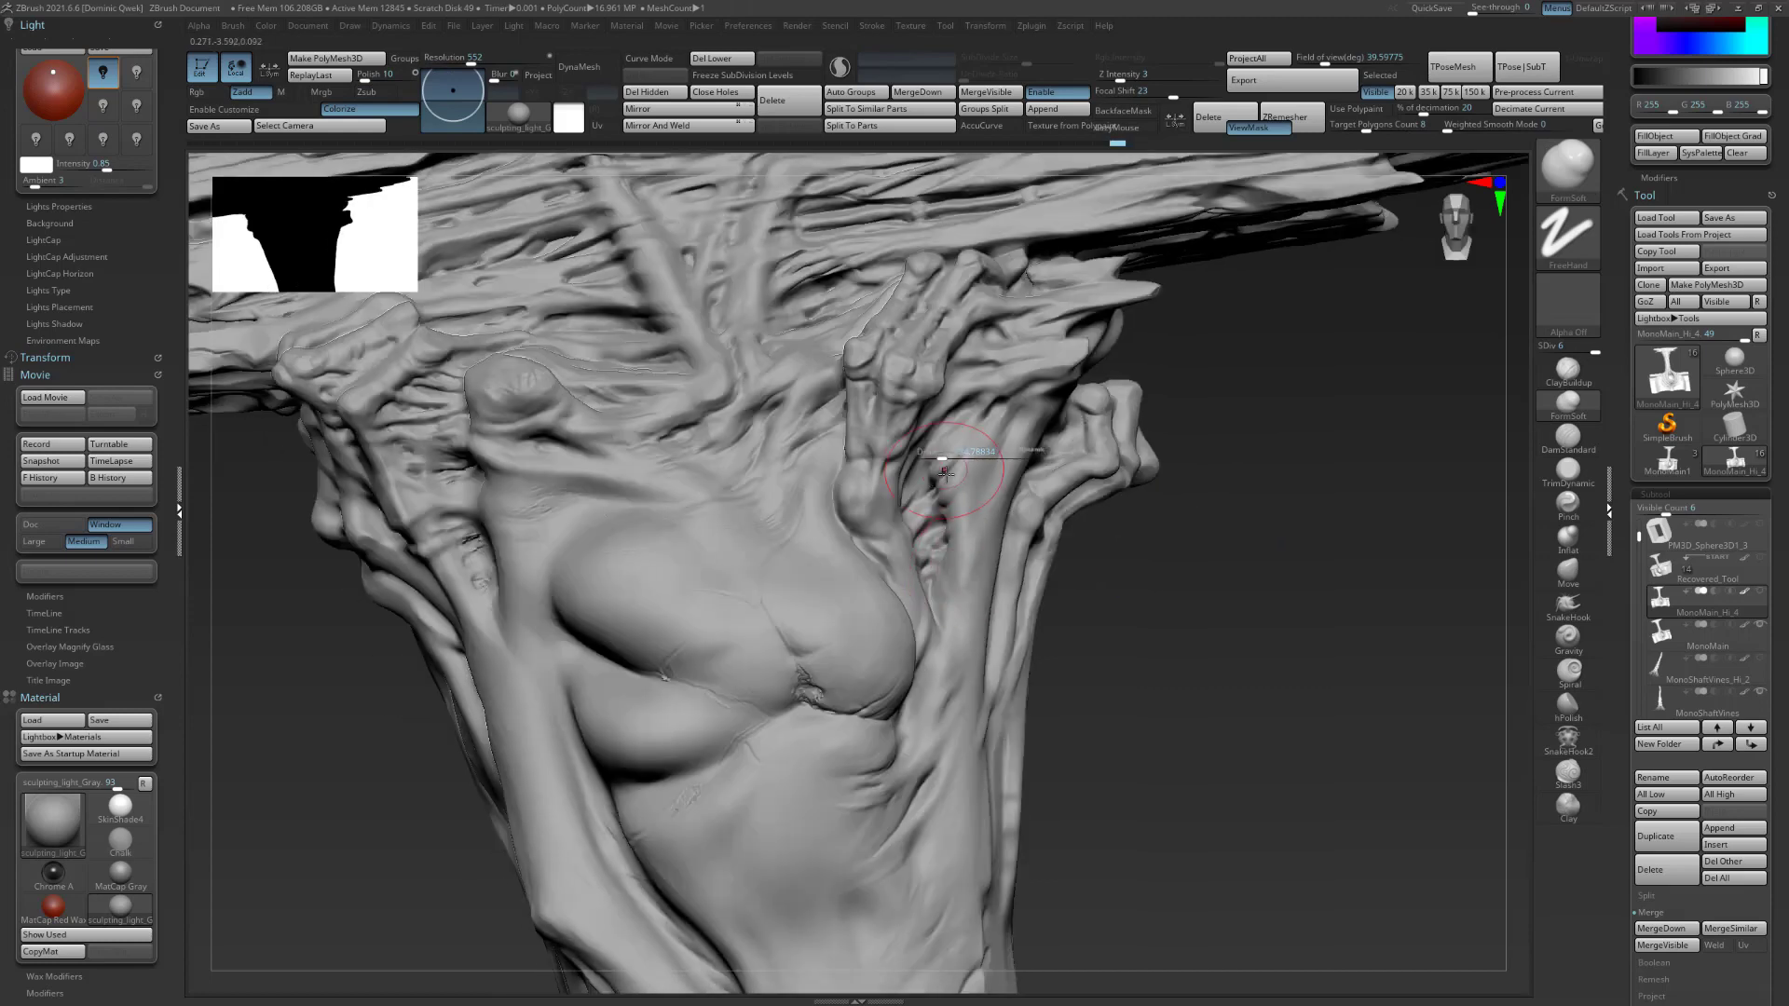
{"action": "left_click_drag", "start_coordinate": [1062, 562], "coordinate": [943, 486]}
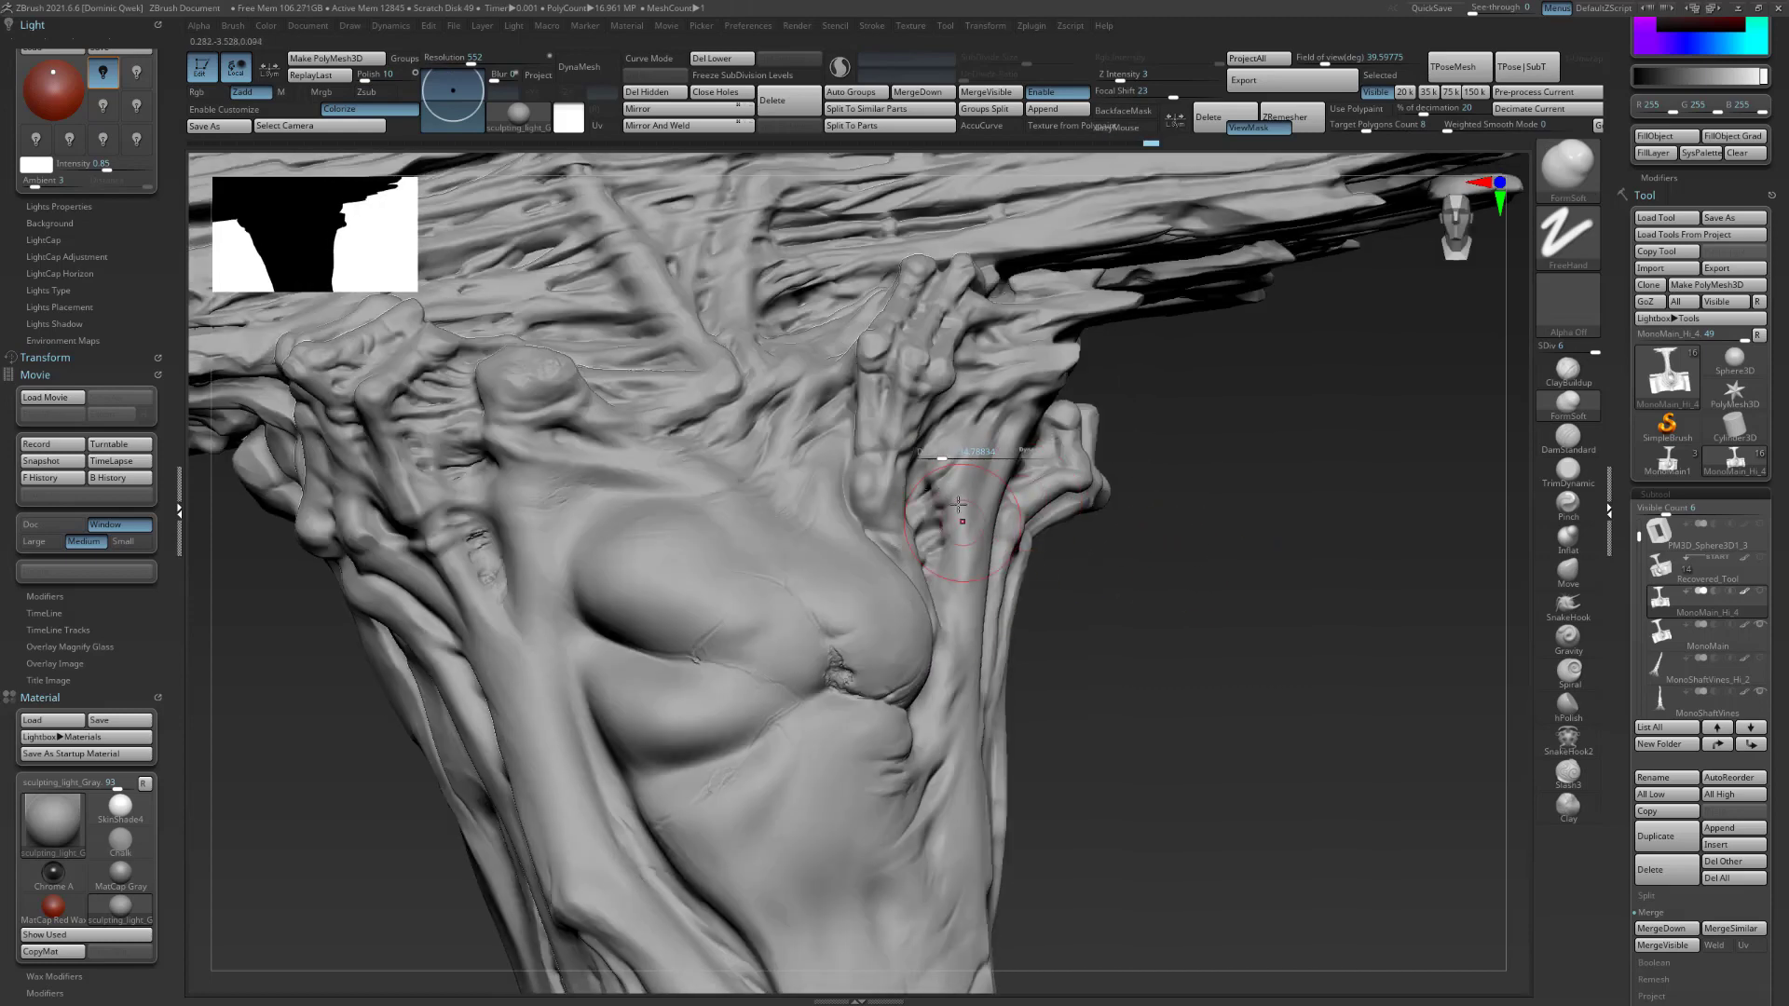
{"action": "mouse_move", "coordinate": [938, 453]}
{"action": "left_mouse_down"}
{"action": "mouse_move", "coordinate": [965, 467]}
{"action": "mouse_move", "coordinate": [957, 482]}
{"action": "left_mouse_up"}
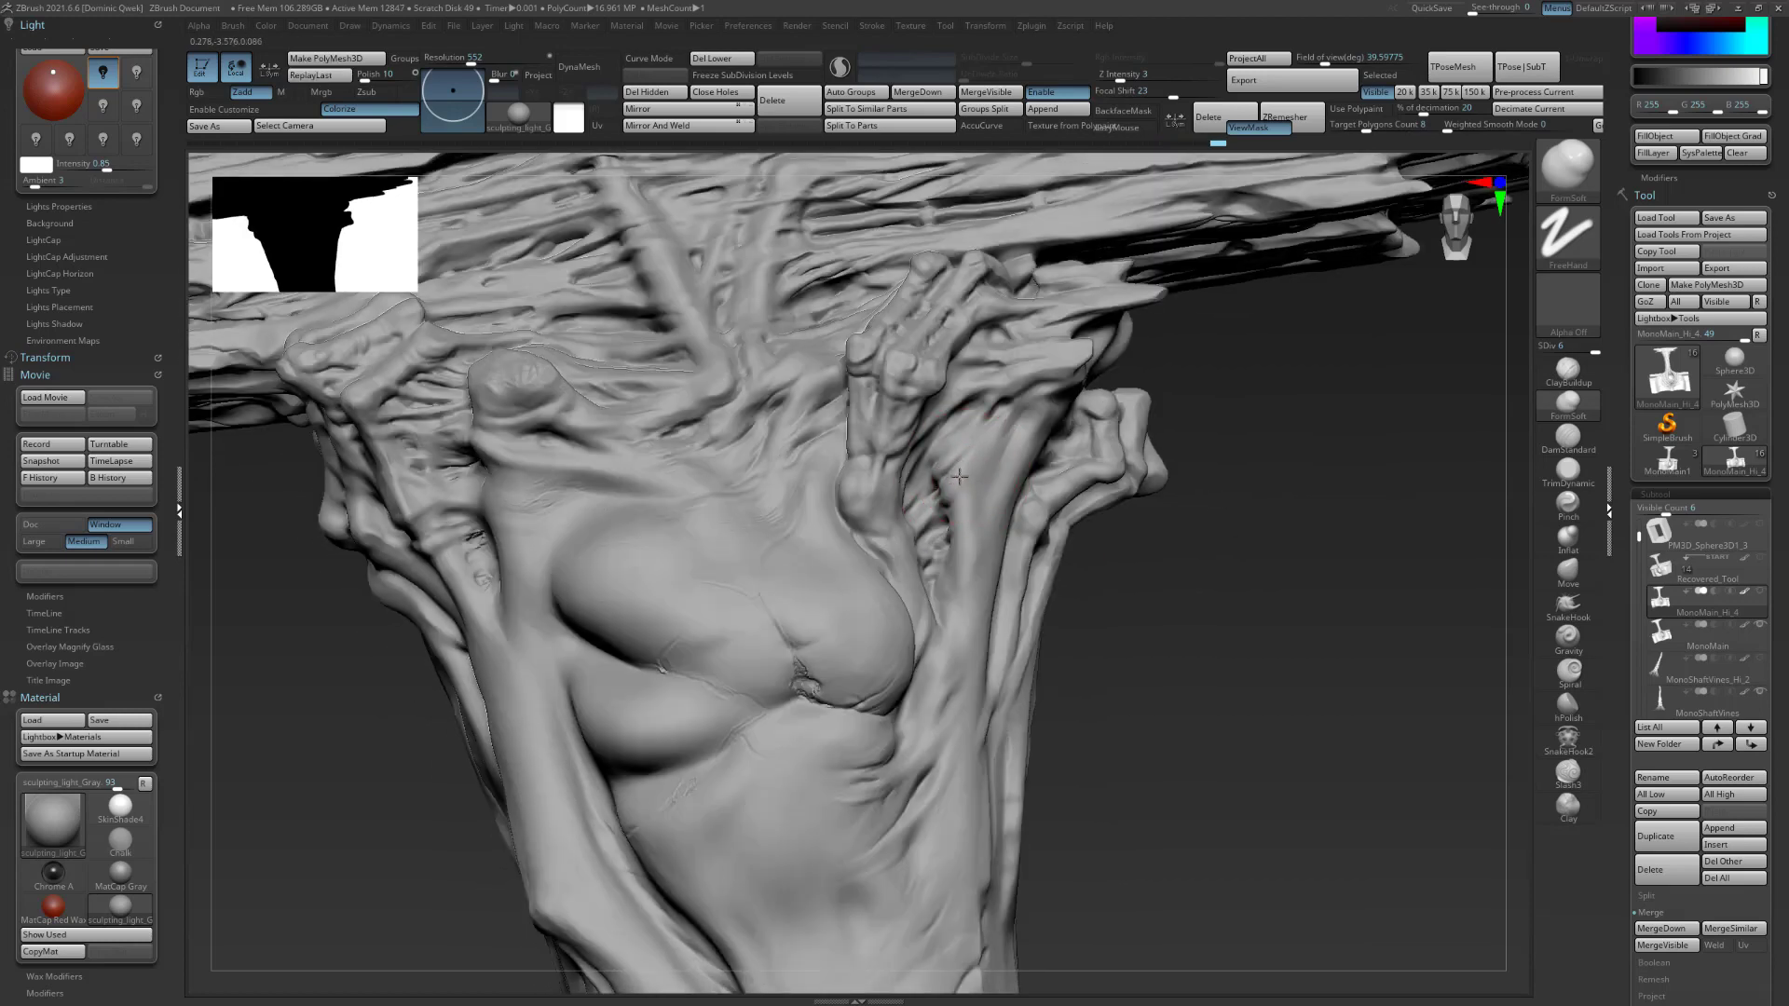
Flatten the broken tip at the slab's right end with the TrimDynamic brush.
{"action": "left_click_drag", "start_coordinate": [1241, 643], "coordinate": [859, 554]}
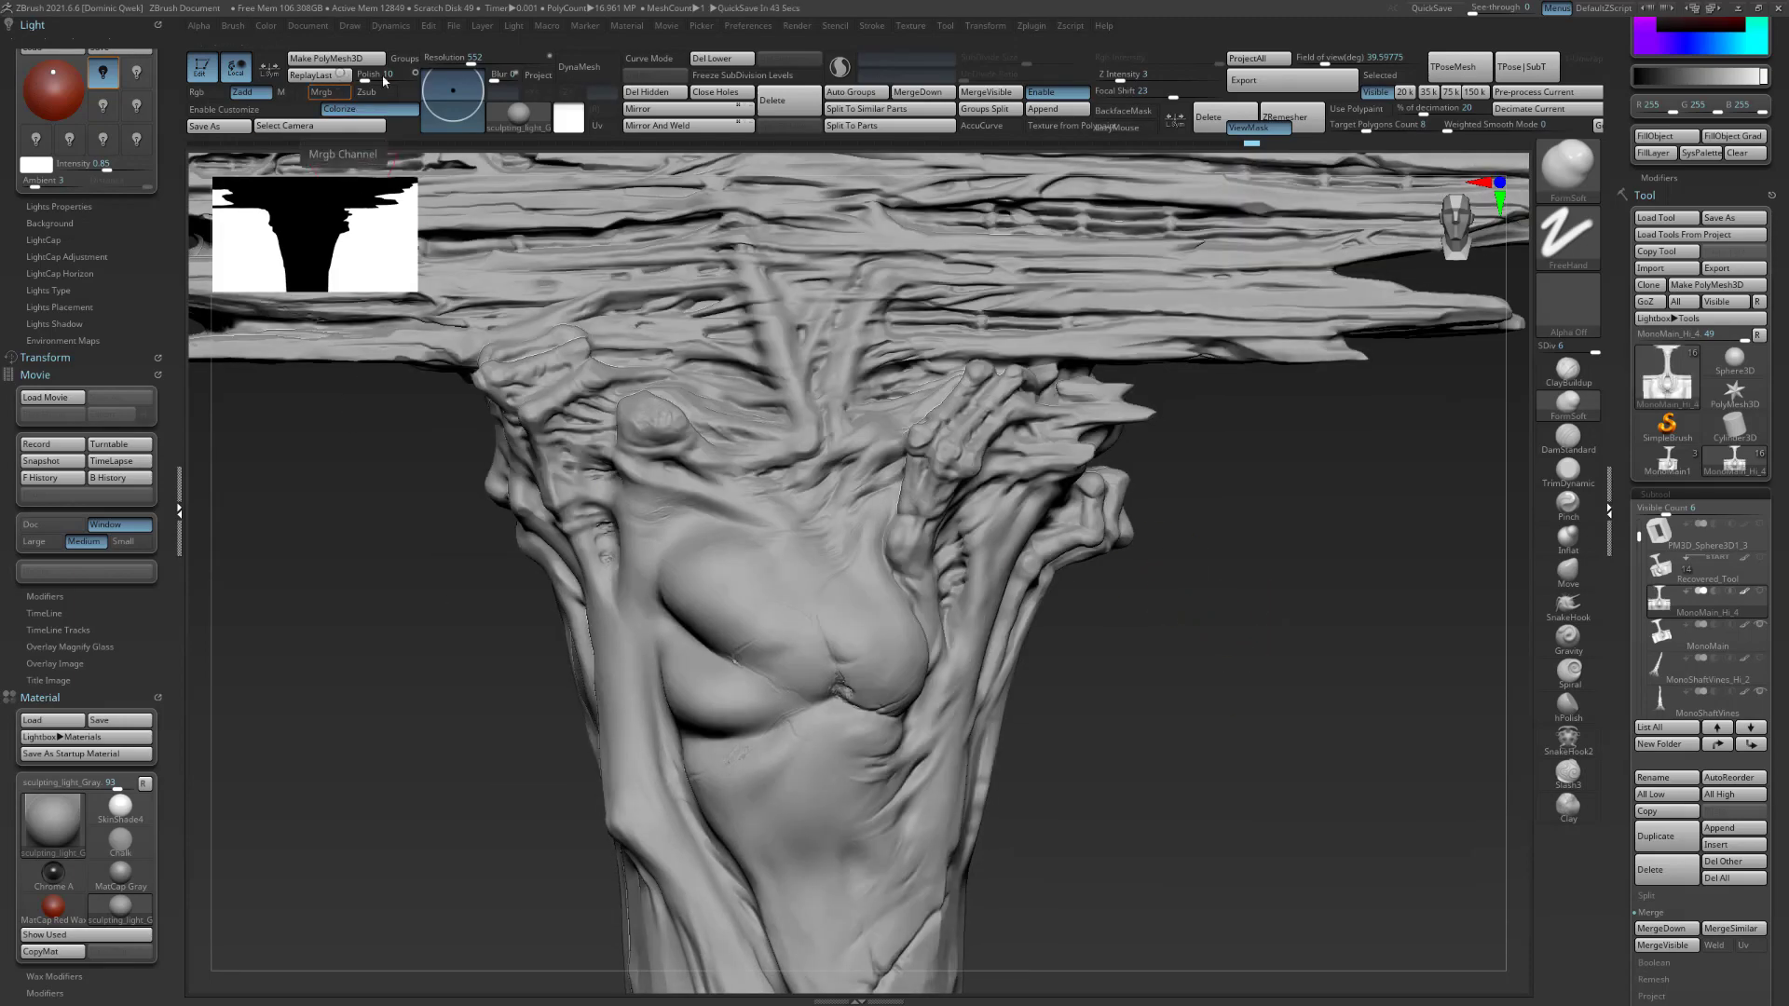
{"action": "left_click_drag", "start_coordinate": [1274, 489], "coordinate": [1230, 597], "text": "alt"}
{"action": "left_click_drag", "start_coordinate": [330, 483], "coordinate": [356, 408]}
{"action": "left_click_drag", "start_coordinate": [1334, 542], "coordinate": [1178, 738], "text": "alt"}
{"action": "mouse_move", "coordinate": [1246, 614]}
{"action": "left_mouse_down"}
{"action": "mouse_move", "coordinate": [1270, 671]}
{"action": "mouse_move", "coordinate": [1243, 646]}
{"action": "left_mouse_up"}
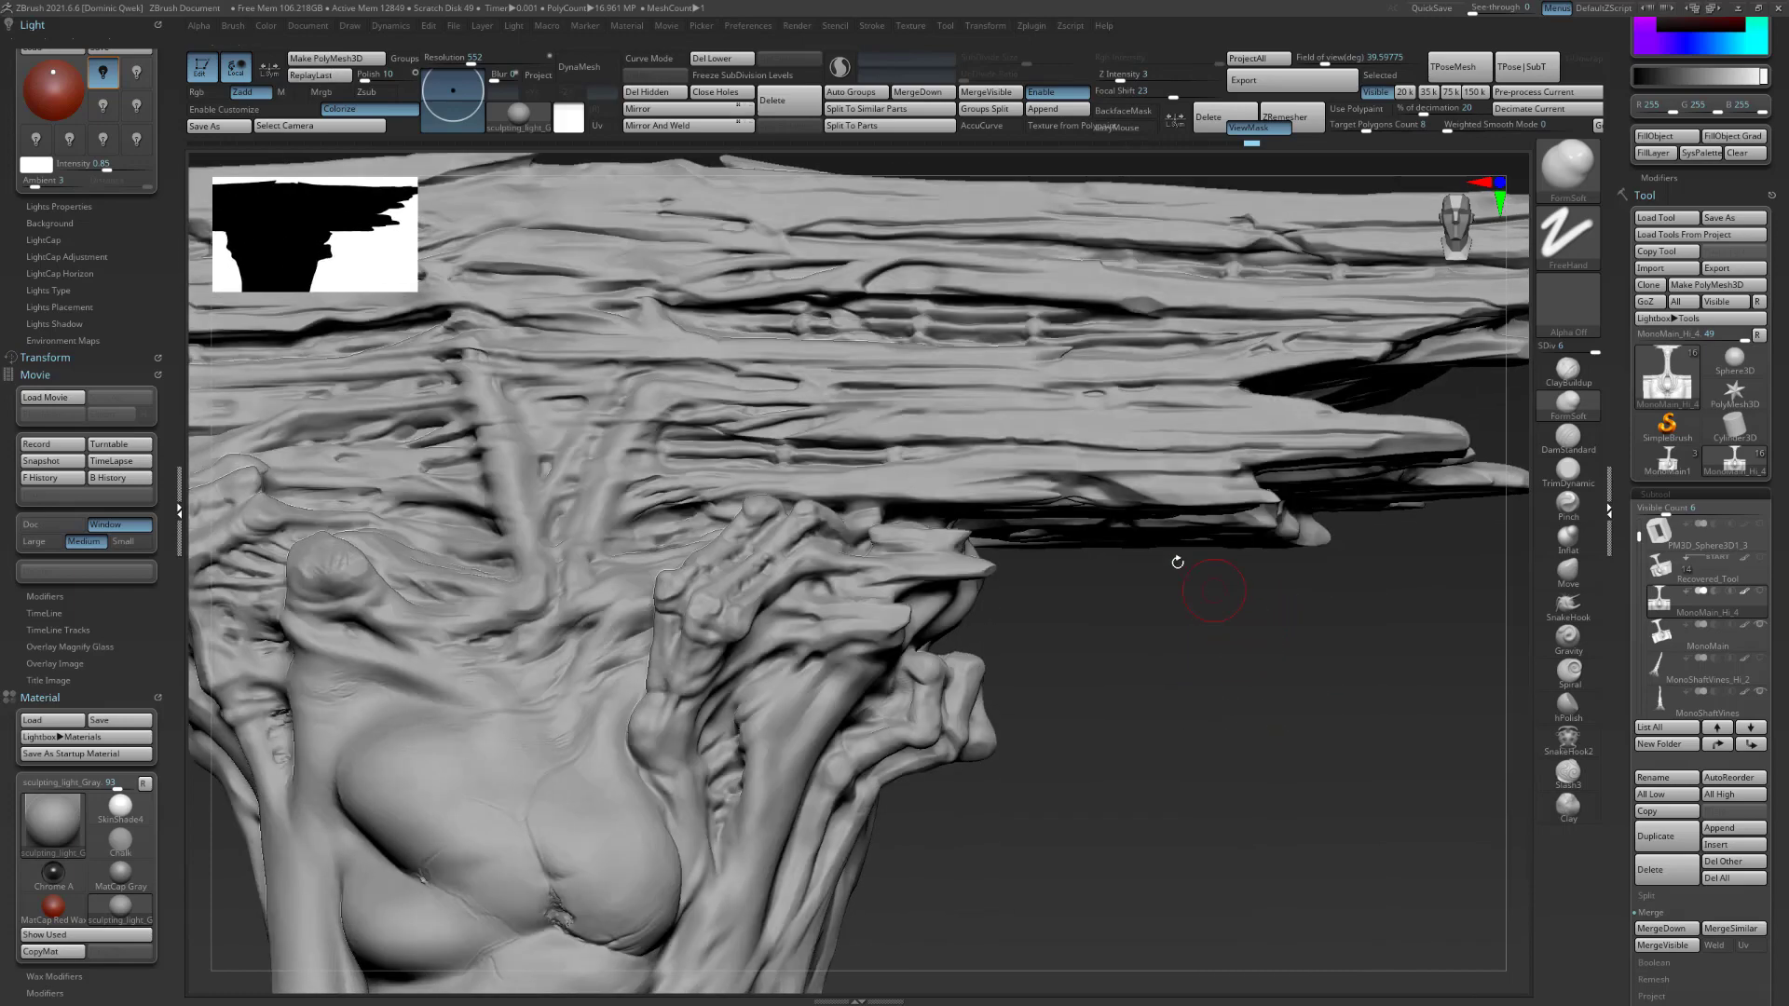
{"action": "left_click_drag", "start_coordinate": [1142, 605], "coordinate": [1086, 679], "text": "alt"}
{"action": "left_click_drag", "start_coordinate": [1443, 471], "coordinate": [1281, 570]}
{"action": "key", "text": "s"}
{"action": "key", "text": "4"}
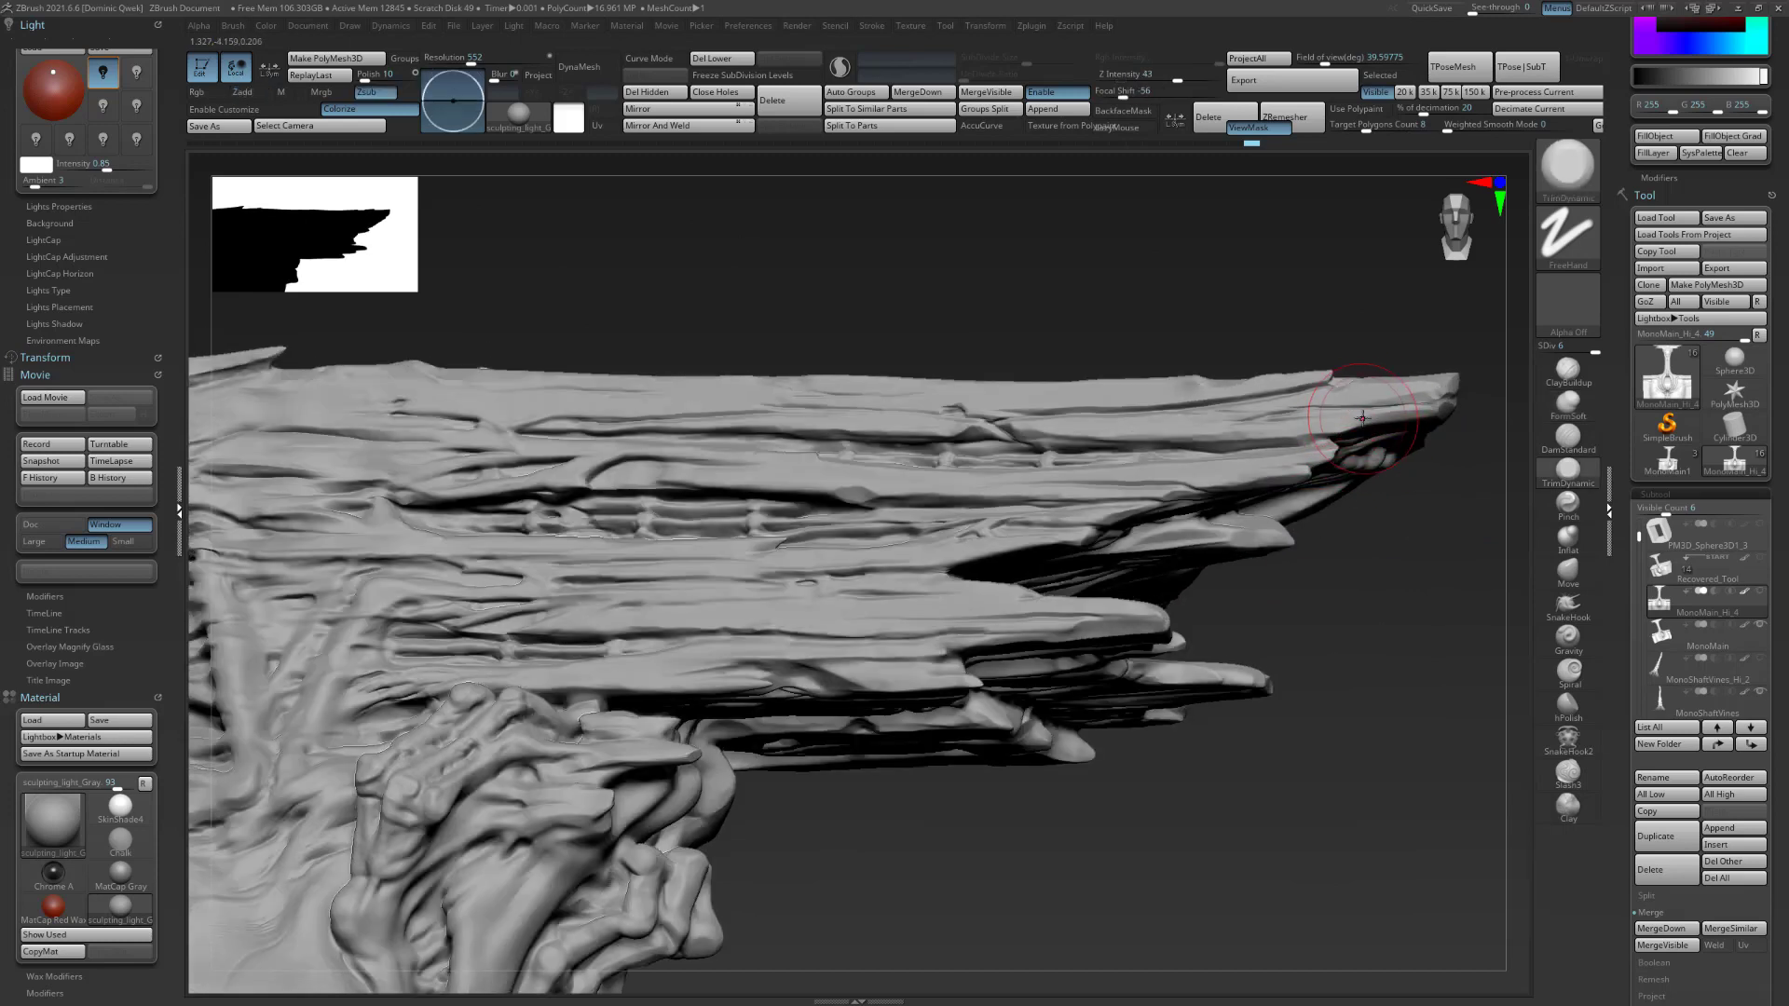
{"action": "left_click_drag", "start_coordinate": [1526, 480], "coordinate": [1230, 486]}
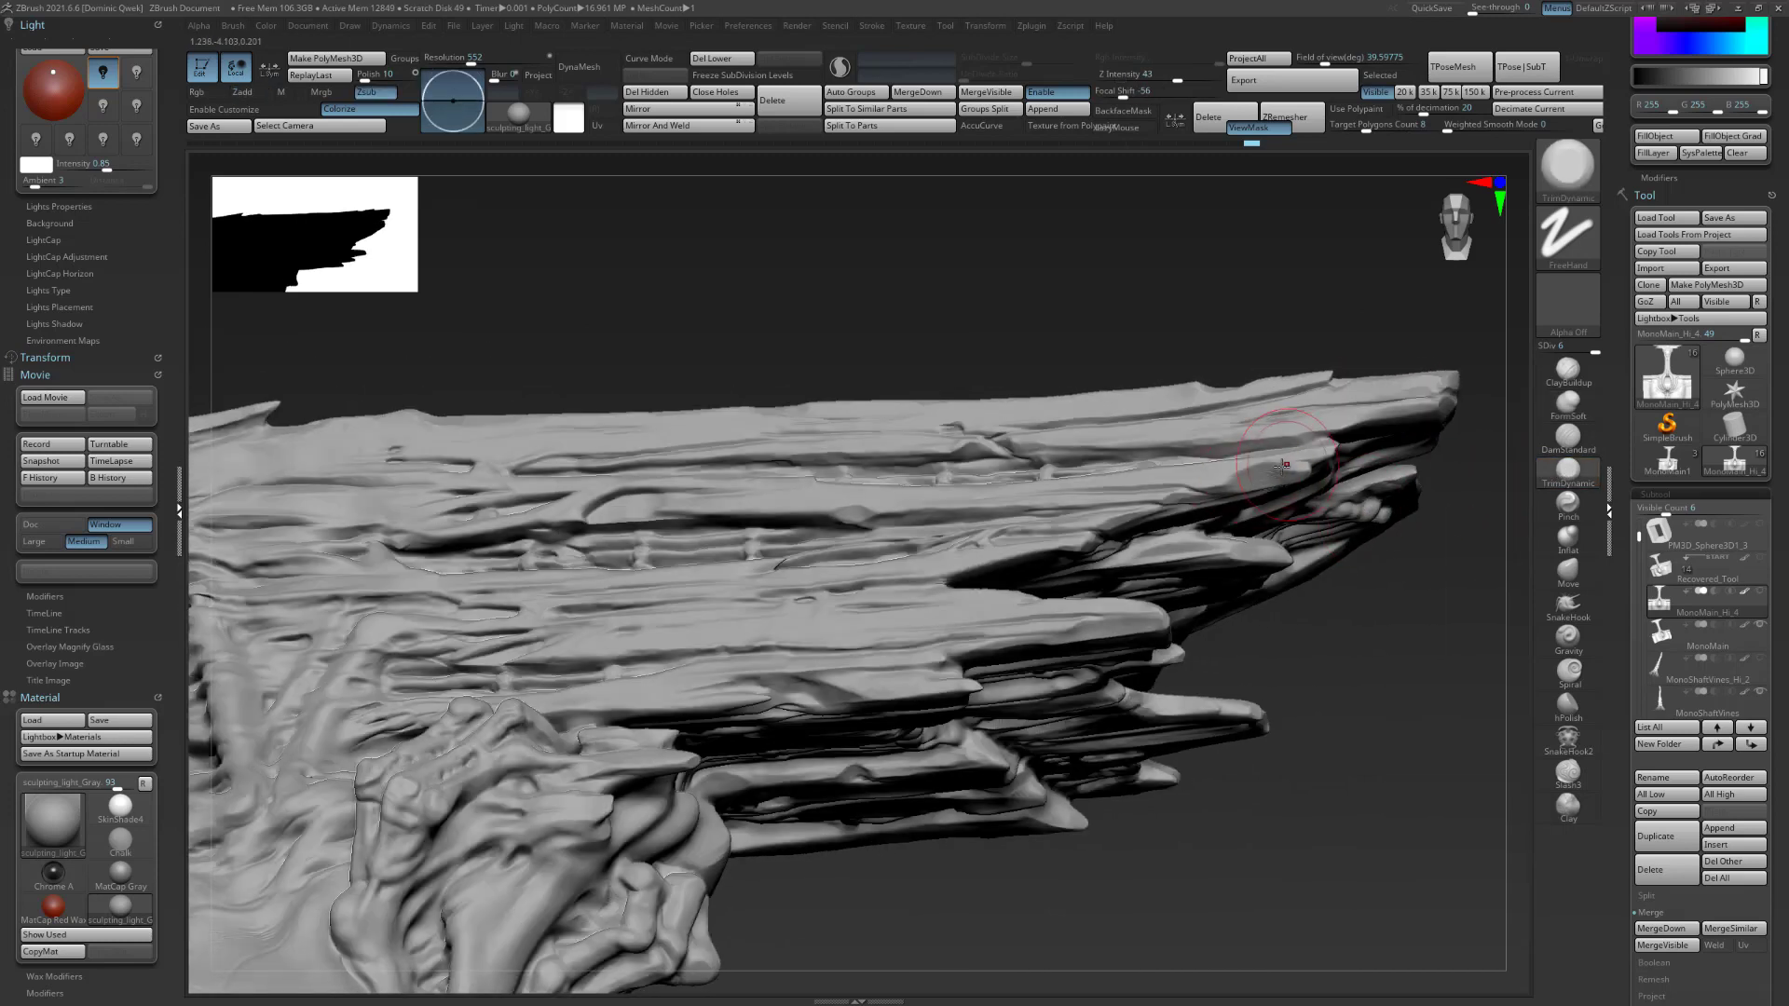
{"action": "left_click_drag", "start_coordinate": [1369, 644], "coordinate": [1385, 687]}
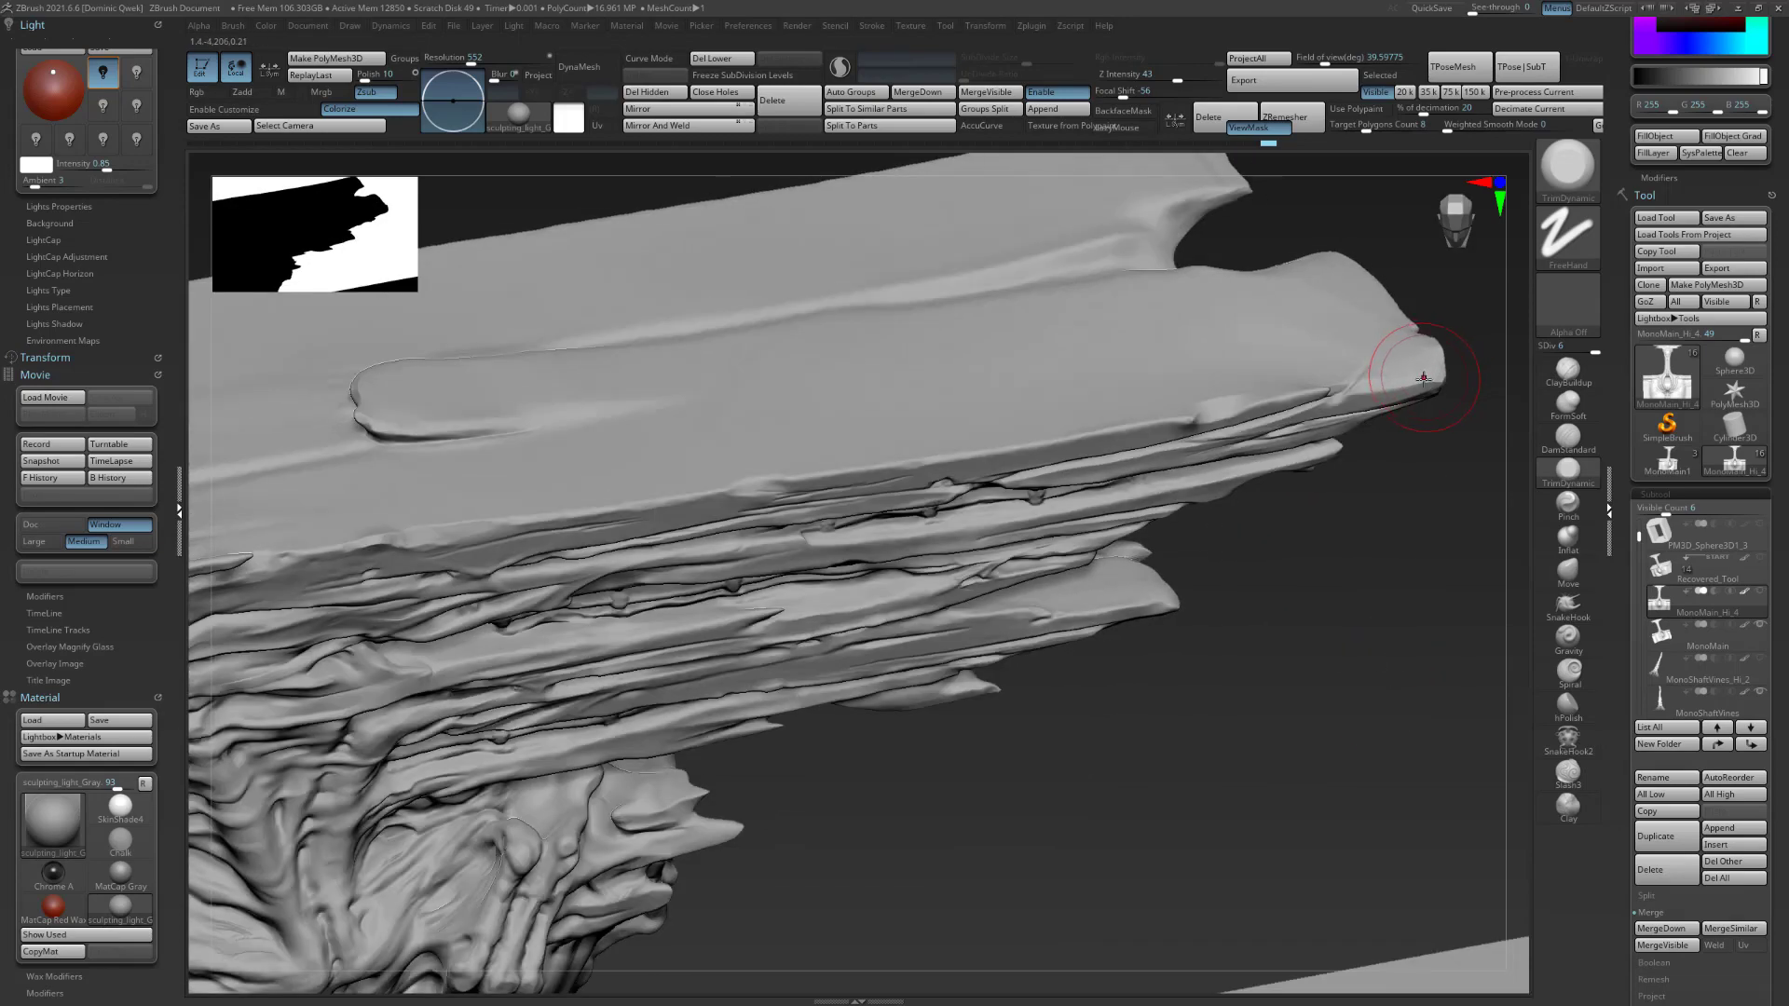
{"action": "left_click_drag", "start_coordinate": [1420, 450], "coordinate": [1413, 461]}
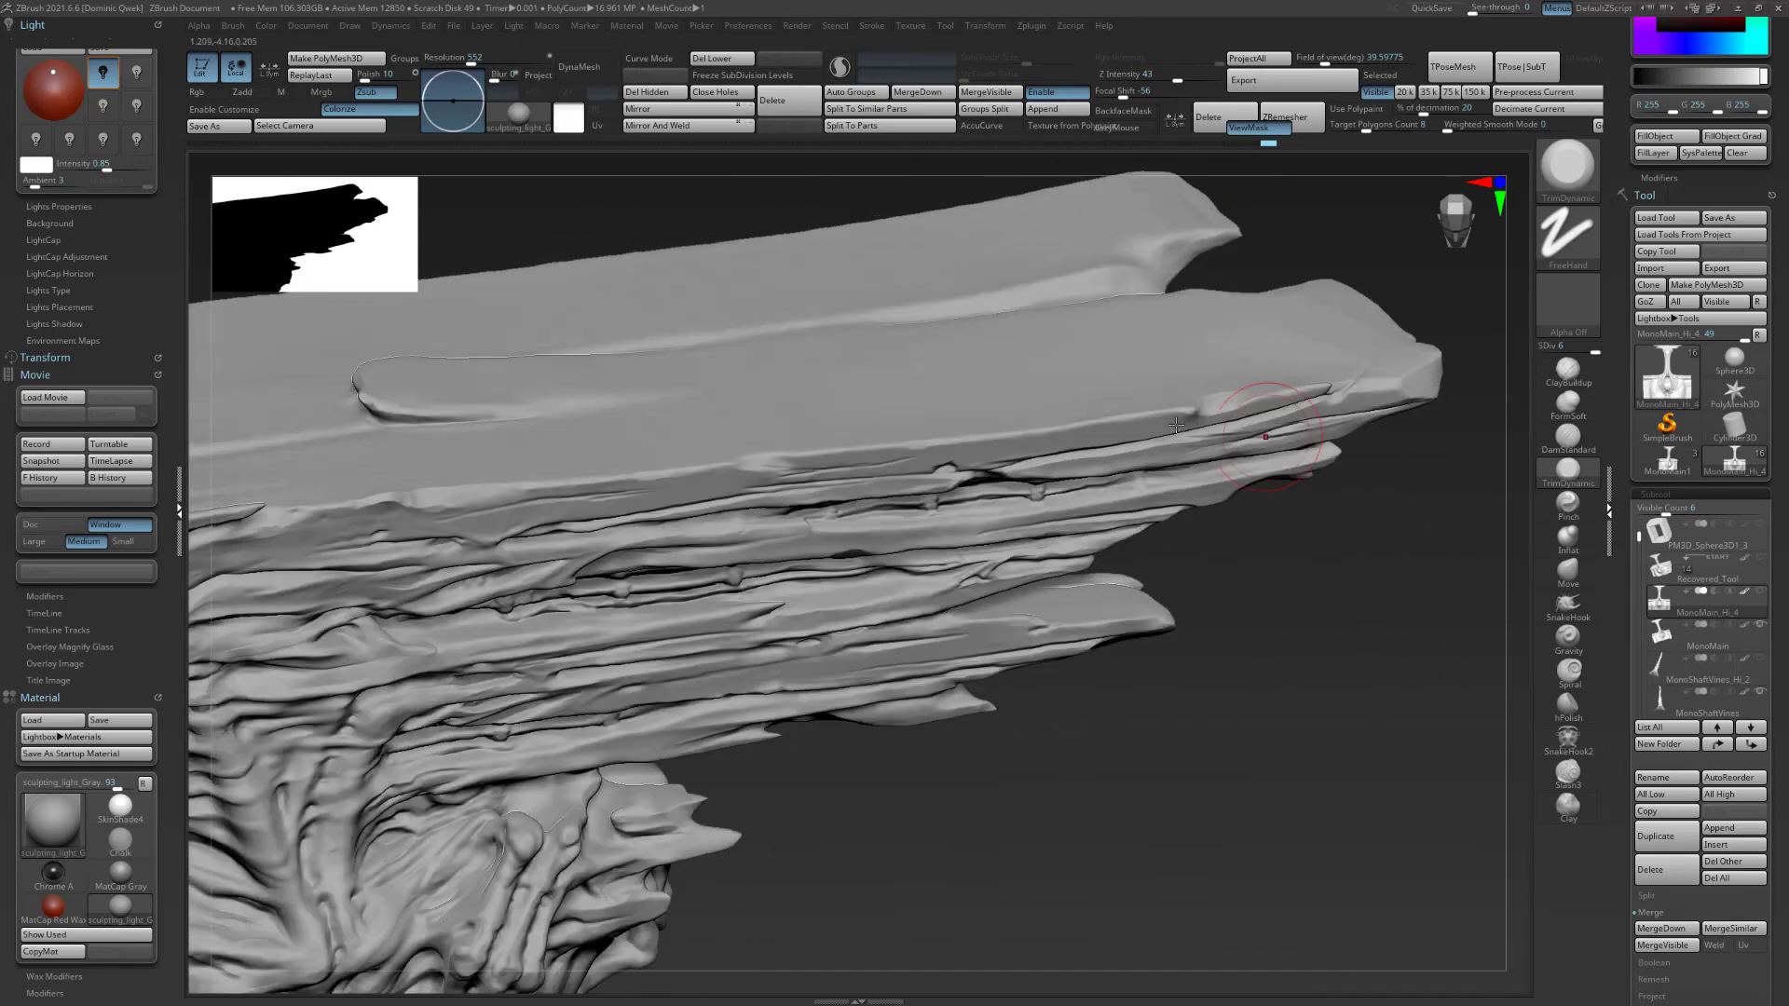
Plane the upper front edge of the slab's right end with the TrimDynamic brush.
{"action": "mouse_move", "coordinate": [1368, 609]}
{"action": "left_mouse_down"}
{"action": "mouse_move", "coordinate": [1385, 550]}
{"action": "mouse_move", "coordinate": [1201, 663]}
{"action": "left_mouse_up"}
{"action": "mouse_move", "coordinate": [1270, 507]}
{"action": "left_mouse_down"}
{"action": "mouse_move", "coordinate": [1290, 451]}
{"action": "mouse_move", "coordinate": [1286, 510]}
{"action": "left_mouse_up"}
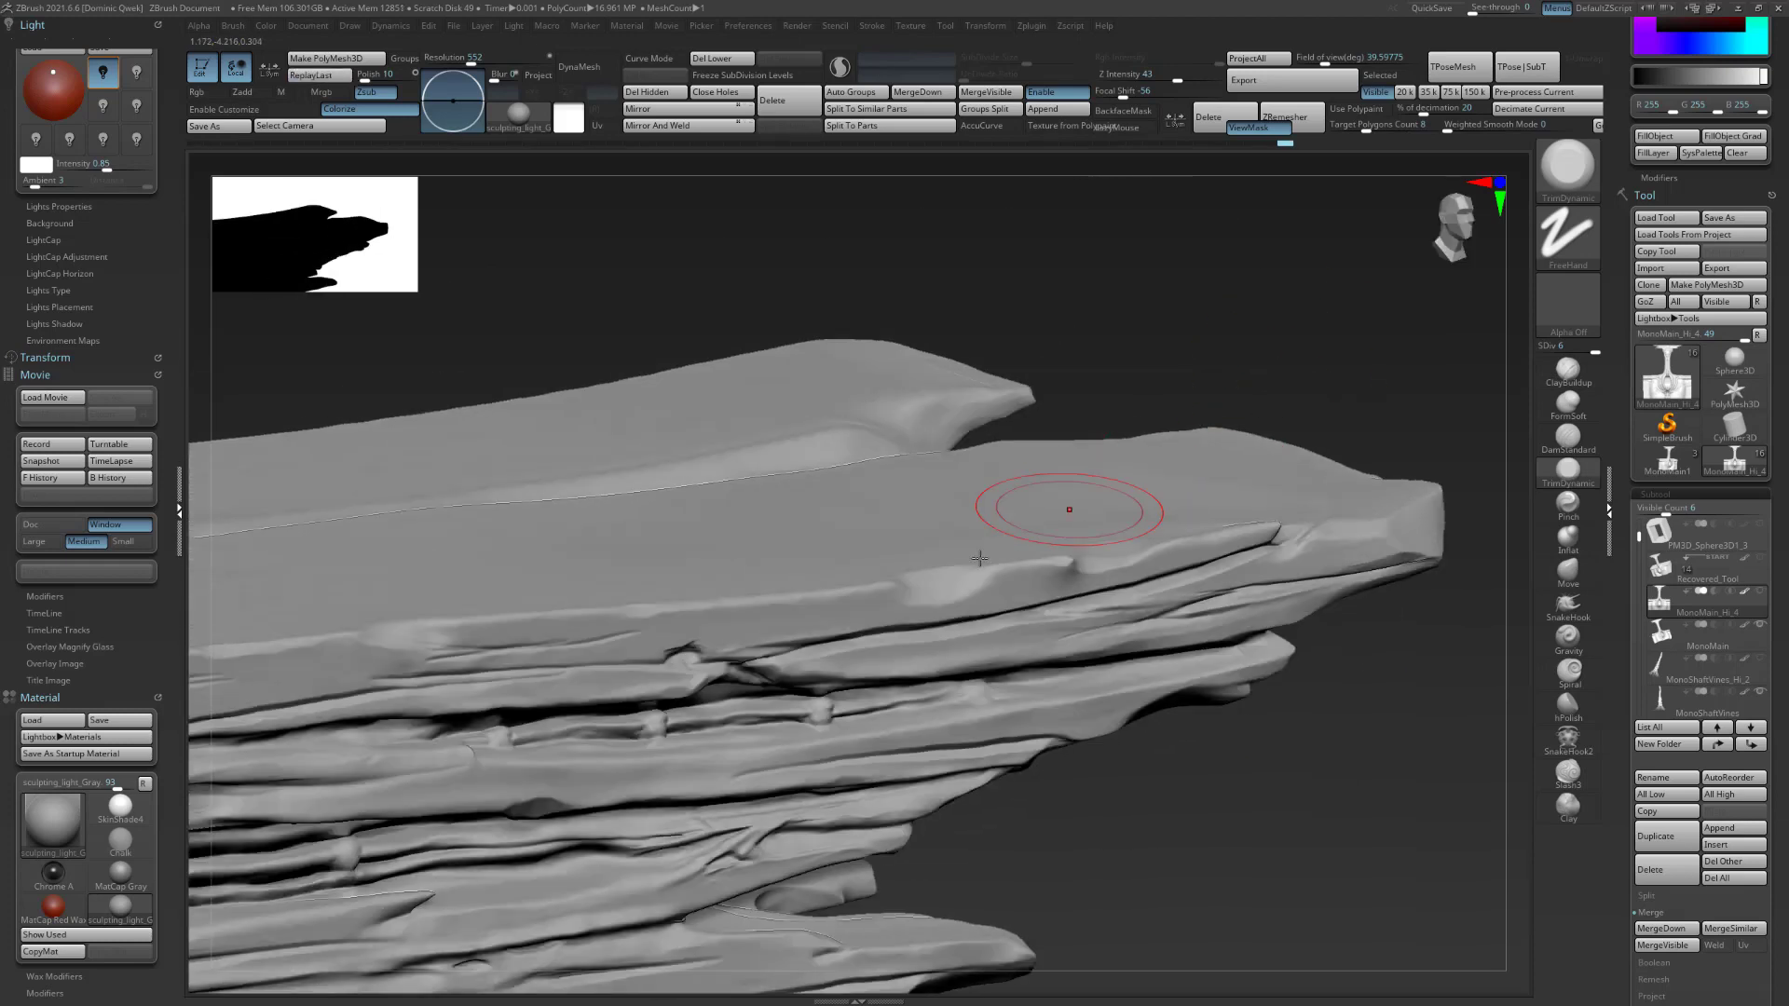
{"action": "left_click_drag", "start_coordinate": [1004, 557], "coordinate": [979, 564]}
{"action": "right_click_drag", "start_coordinate": [978, 565], "coordinate": [1008, 507]}
Cut cracks into the slab's upper front edge with the DamStandard brush, chipping the rim flat with TrimDynamic between cuts.
{"action": "key", "text": "b"}
{"action": "key", "text": "d"}
{"action": "key", "text": "s"}
{"action": "mouse_move", "coordinate": [977, 587]}
{"action": "left_mouse_down"}
{"action": "mouse_move", "coordinate": [956, 600]}
{"action": "mouse_move", "coordinate": [1042, 561]}
{"action": "left_mouse_up"}
{"action": "key", "text": "b"}
{"action": "key", "text": "t"}
{"action": "key", "text": "d"}
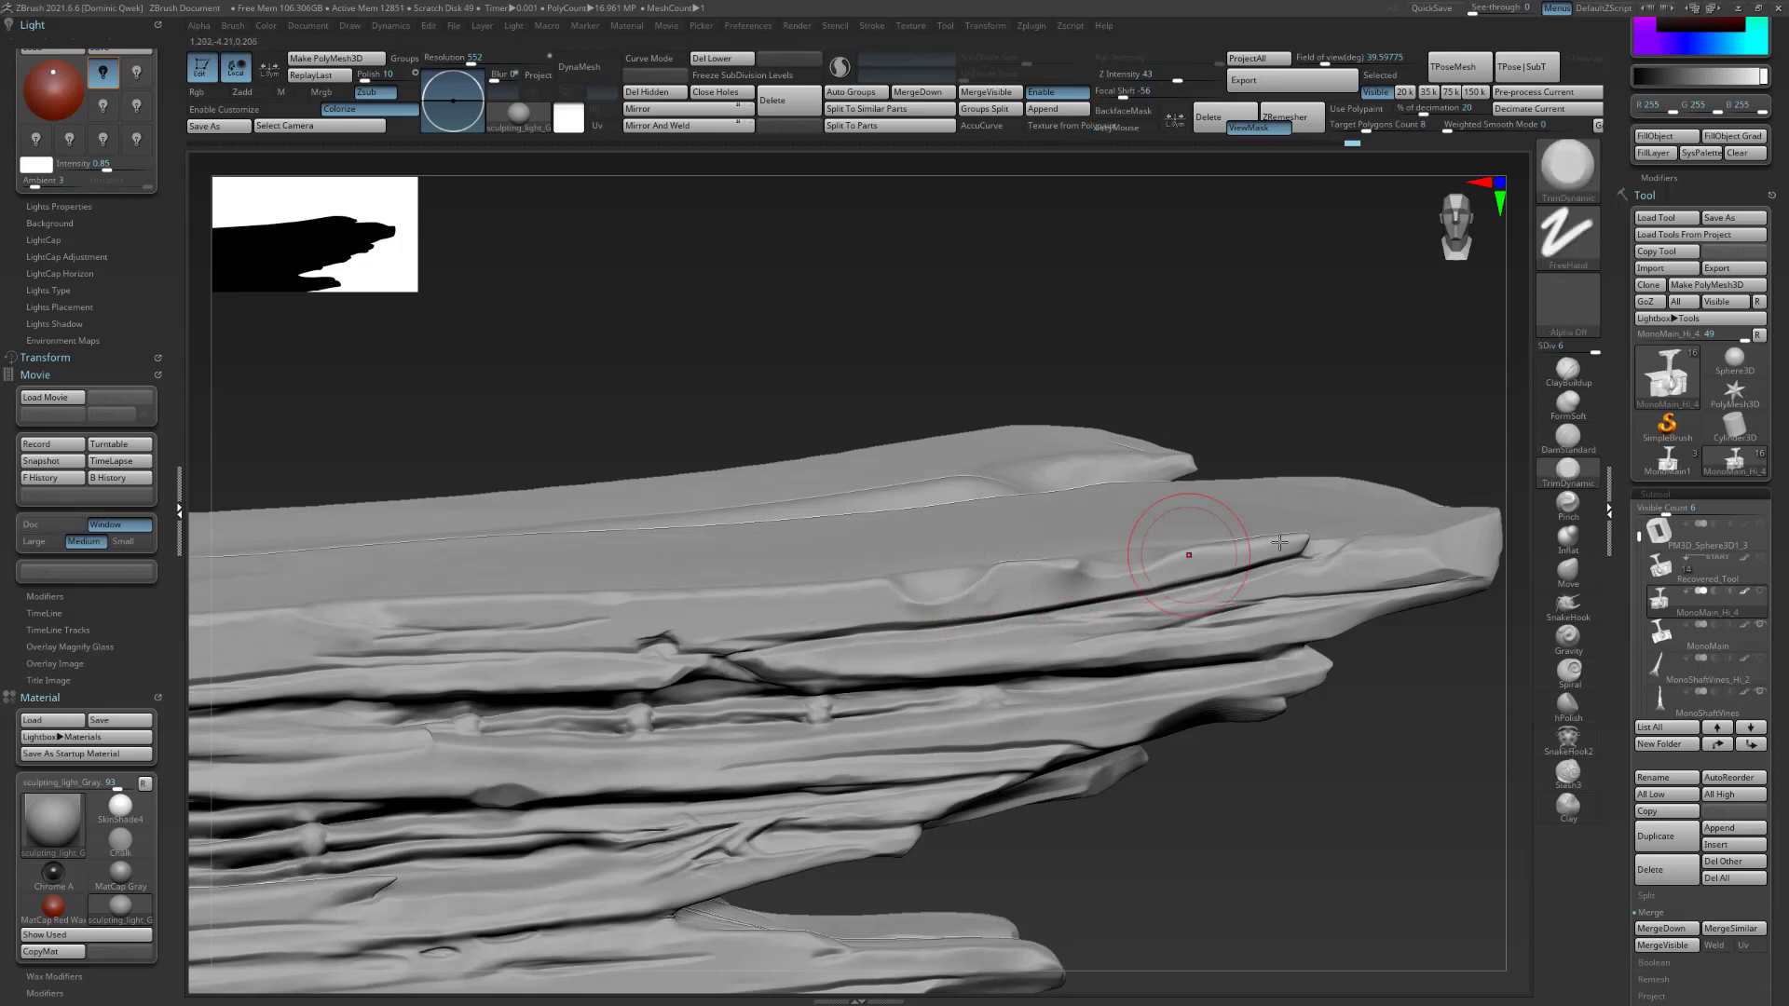
{"action": "key", "text": "b"}
{"action": "key", "text": "d"}
{"action": "key", "text": "s"}
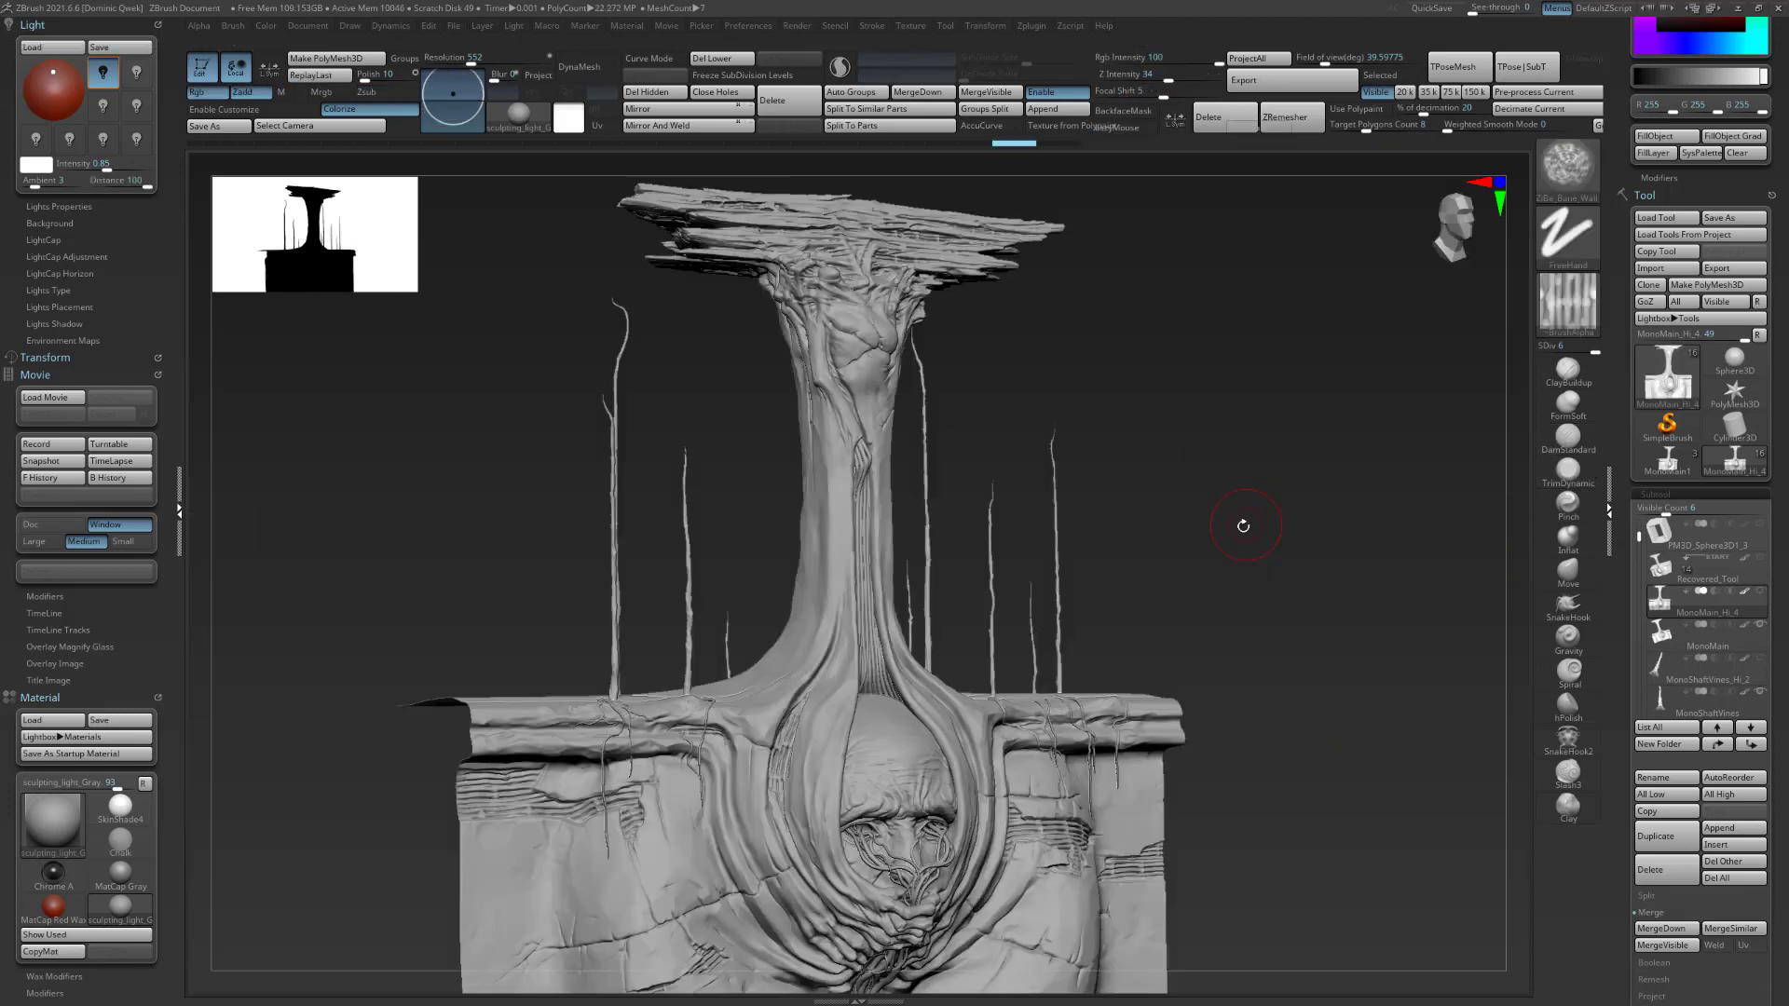
Examine the whole model, from the face and wall at the base up to the folded bulge and slab.
{"action": "mouse_move", "coordinate": [1267, 516]}
{"action": "left_mouse_down"}
{"action": "mouse_move", "coordinate": [1254, 533]}
{"action": "mouse_move", "coordinate": [1282, 507]}
{"action": "mouse_move", "coordinate": [1365, 551]}
{"action": "mouse_move", "coordinate": [1338, 471]}
{"action": "mouse_move", "coordinate": [1326, 499]}
{"action": "left_mouse_up"}
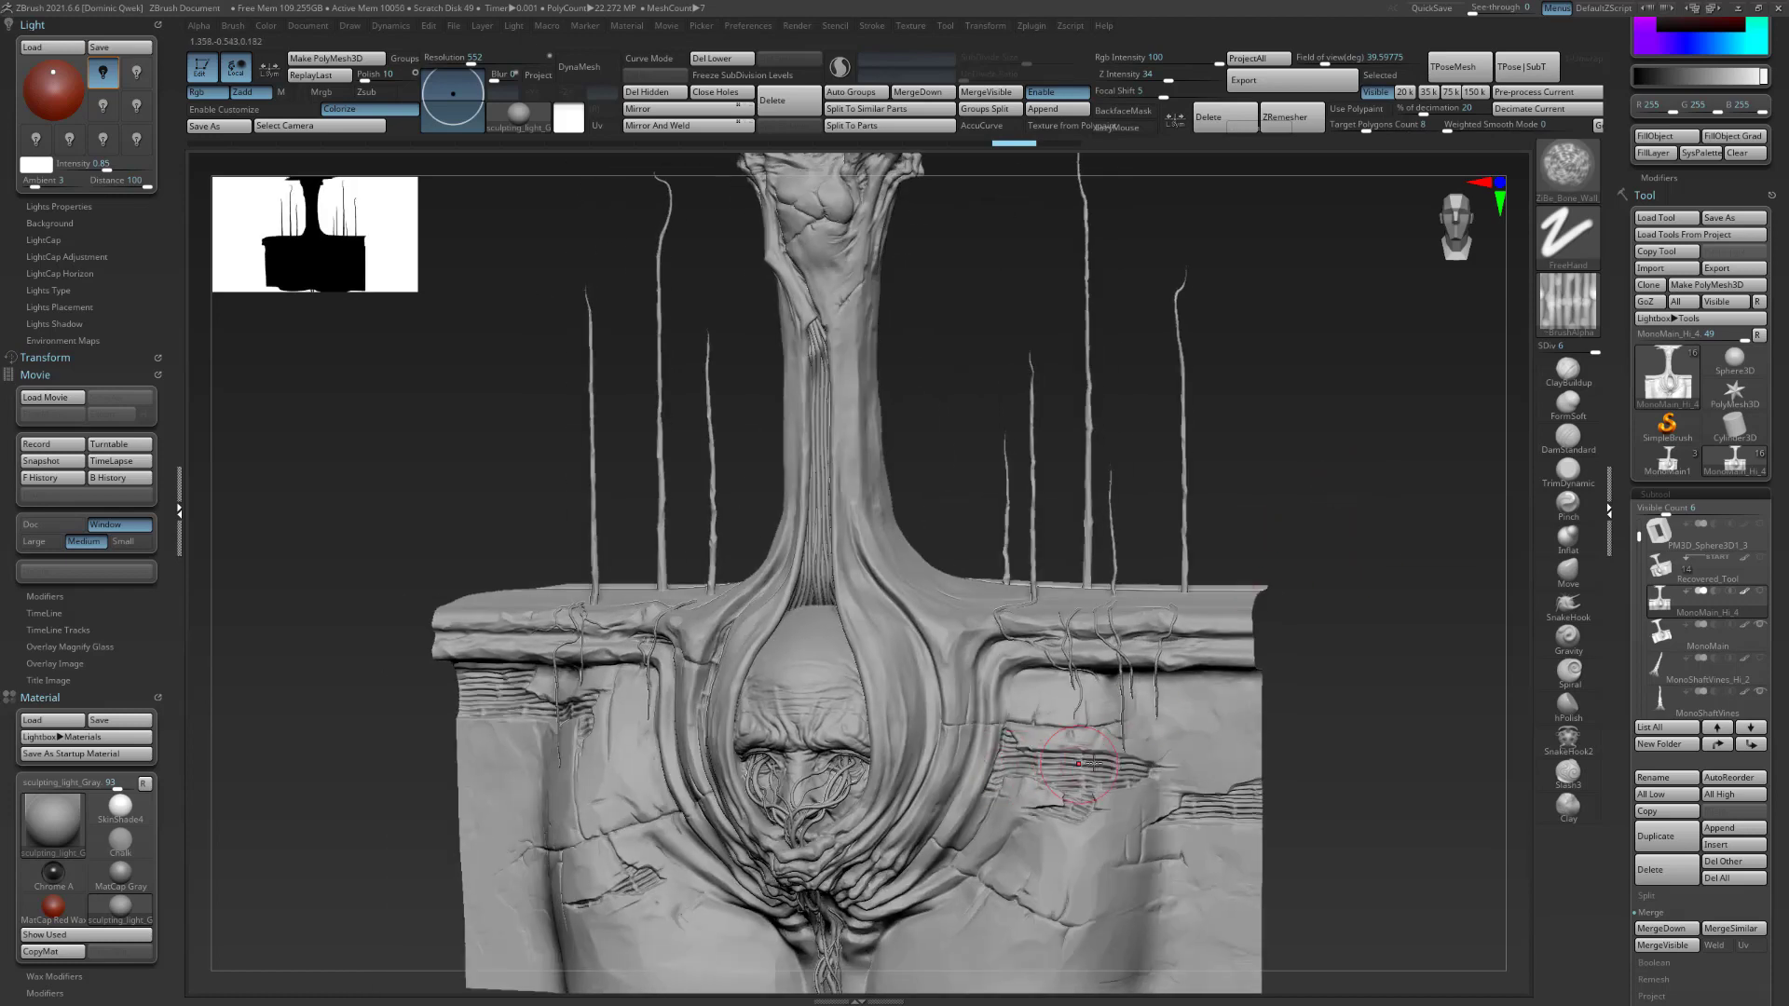
{"action": "mouse_move", "coordinate": [1368, 676]}
{"action": "left_mouse_down"}
{"action": "mouse_move", "coordinate": [1423, 668]}
{"action": "mouse_move", "coordinate": [1345, 608]}
{"action": "mouse_move", "coordinate": [1251, 641]}
{"action": "left_mouse_up"}
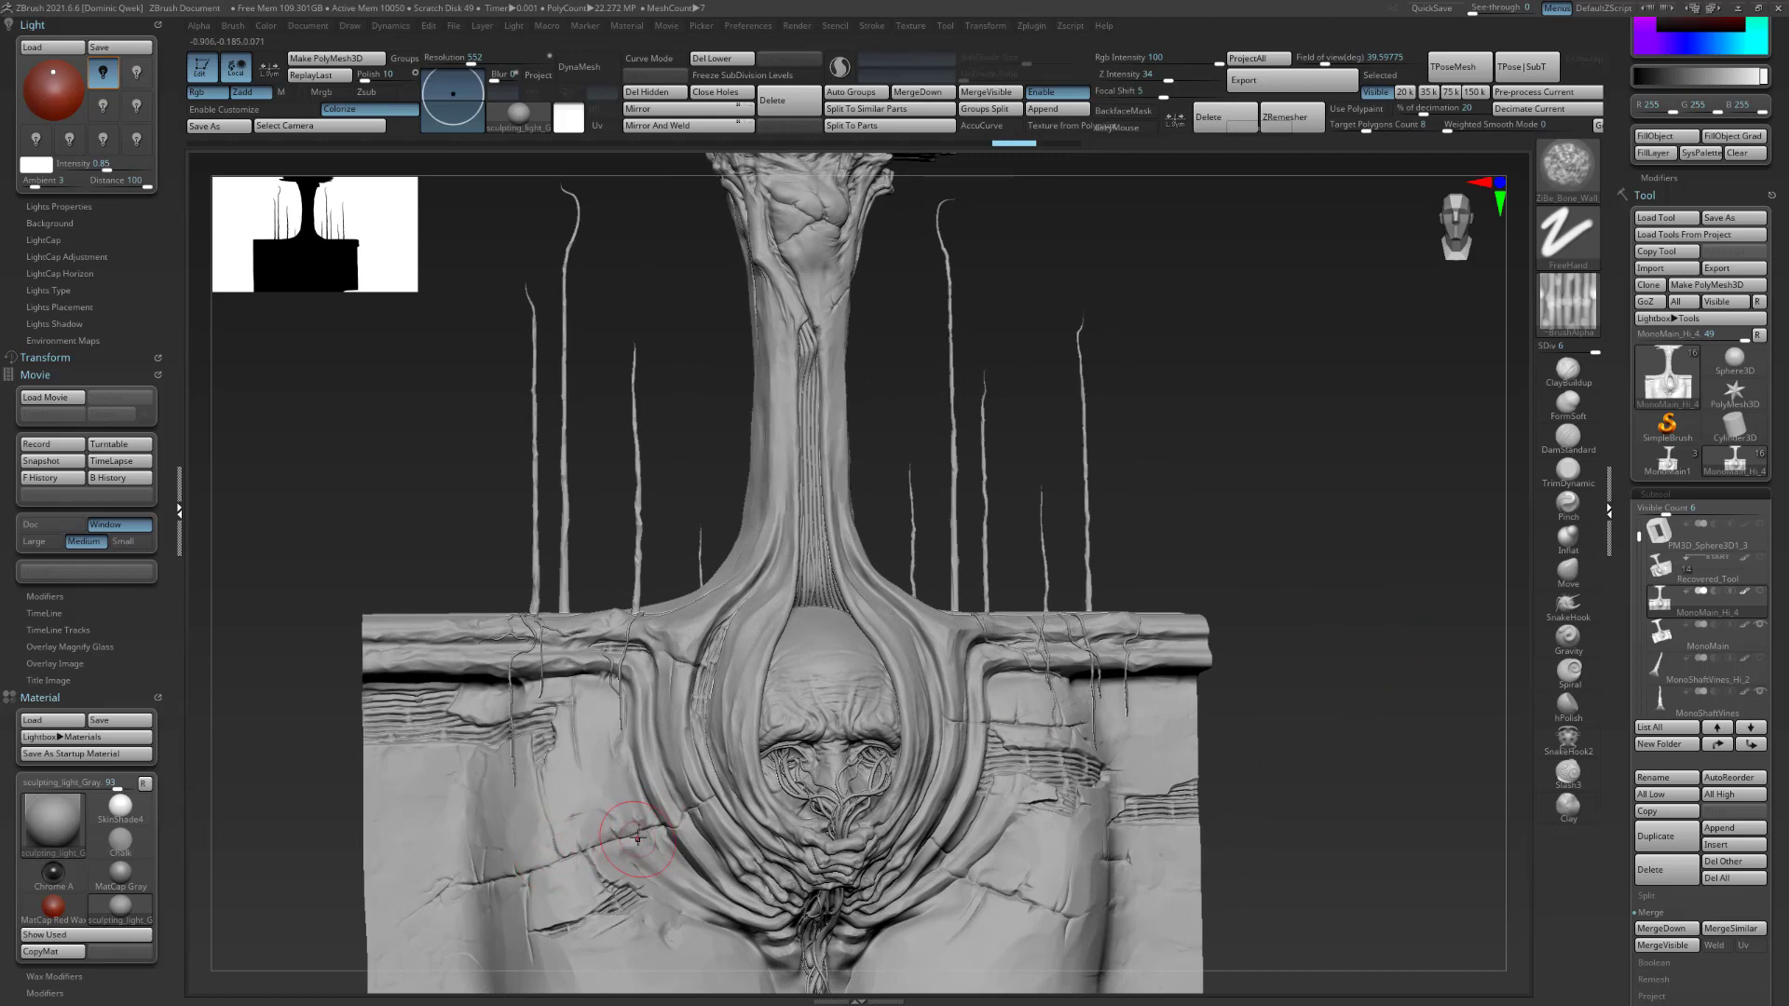
{"action": "mouse_move", "coordinate": [1184, 440]}
{"action": "left_mouse_down"}
{"action": "mouse_move", "coordinate": [1202, 531]}
{"action": "mouse_move", "coordinate": [1078, 631]}
{"action": "mouse_move", "coordinate": [1120, 724]}
{"action": "mouse_move", "coordinate": [1138, 715]}
{"action": "mouse_move", "coordinate": [1202, 768]}
{"action": "left_mouse_up"}
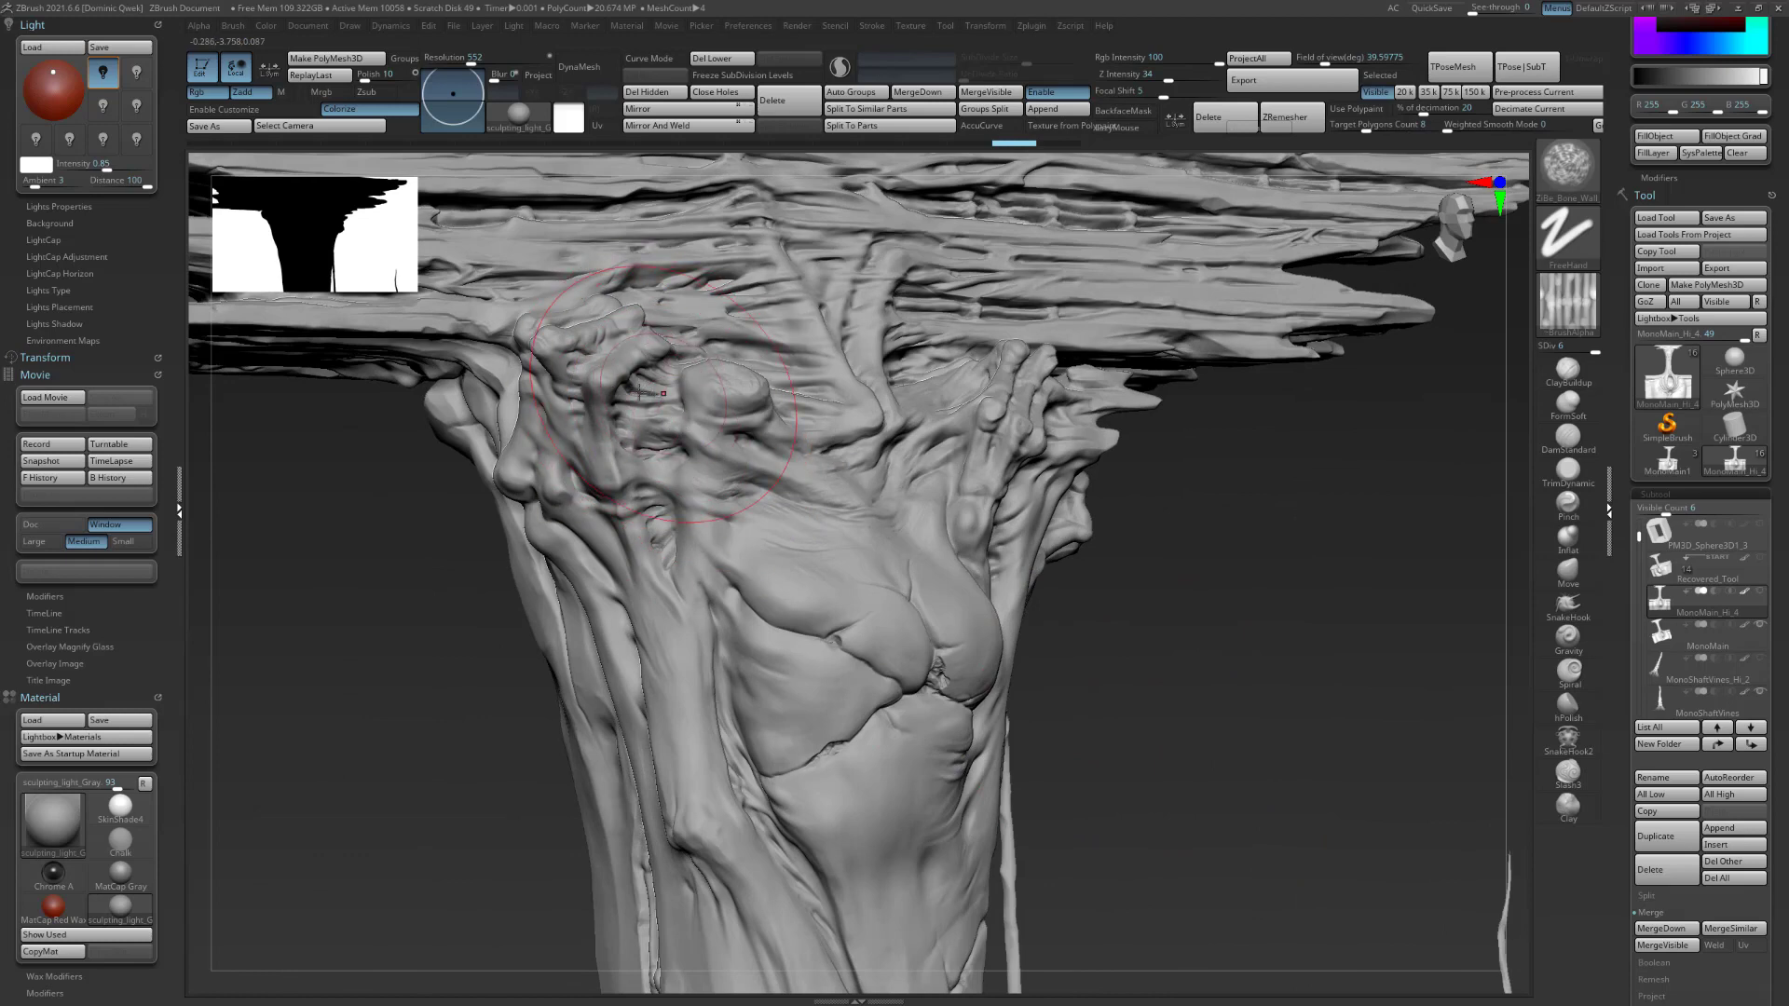
{"action": "mouse_move", "coordinate": [1236, 636]}
{"action": "left_mouse_down"}
{"action": "mouse_move", "coordinate": [1183, 702]}
{"action": "mouse_move", "coordinate": [1264, 659]}
{"action": "mouse_move", "coordinate": [1254, 603]}
{"action": "mouse_move", "coordinate": [1238, 619]}
{"action": "left_mouse_up"}
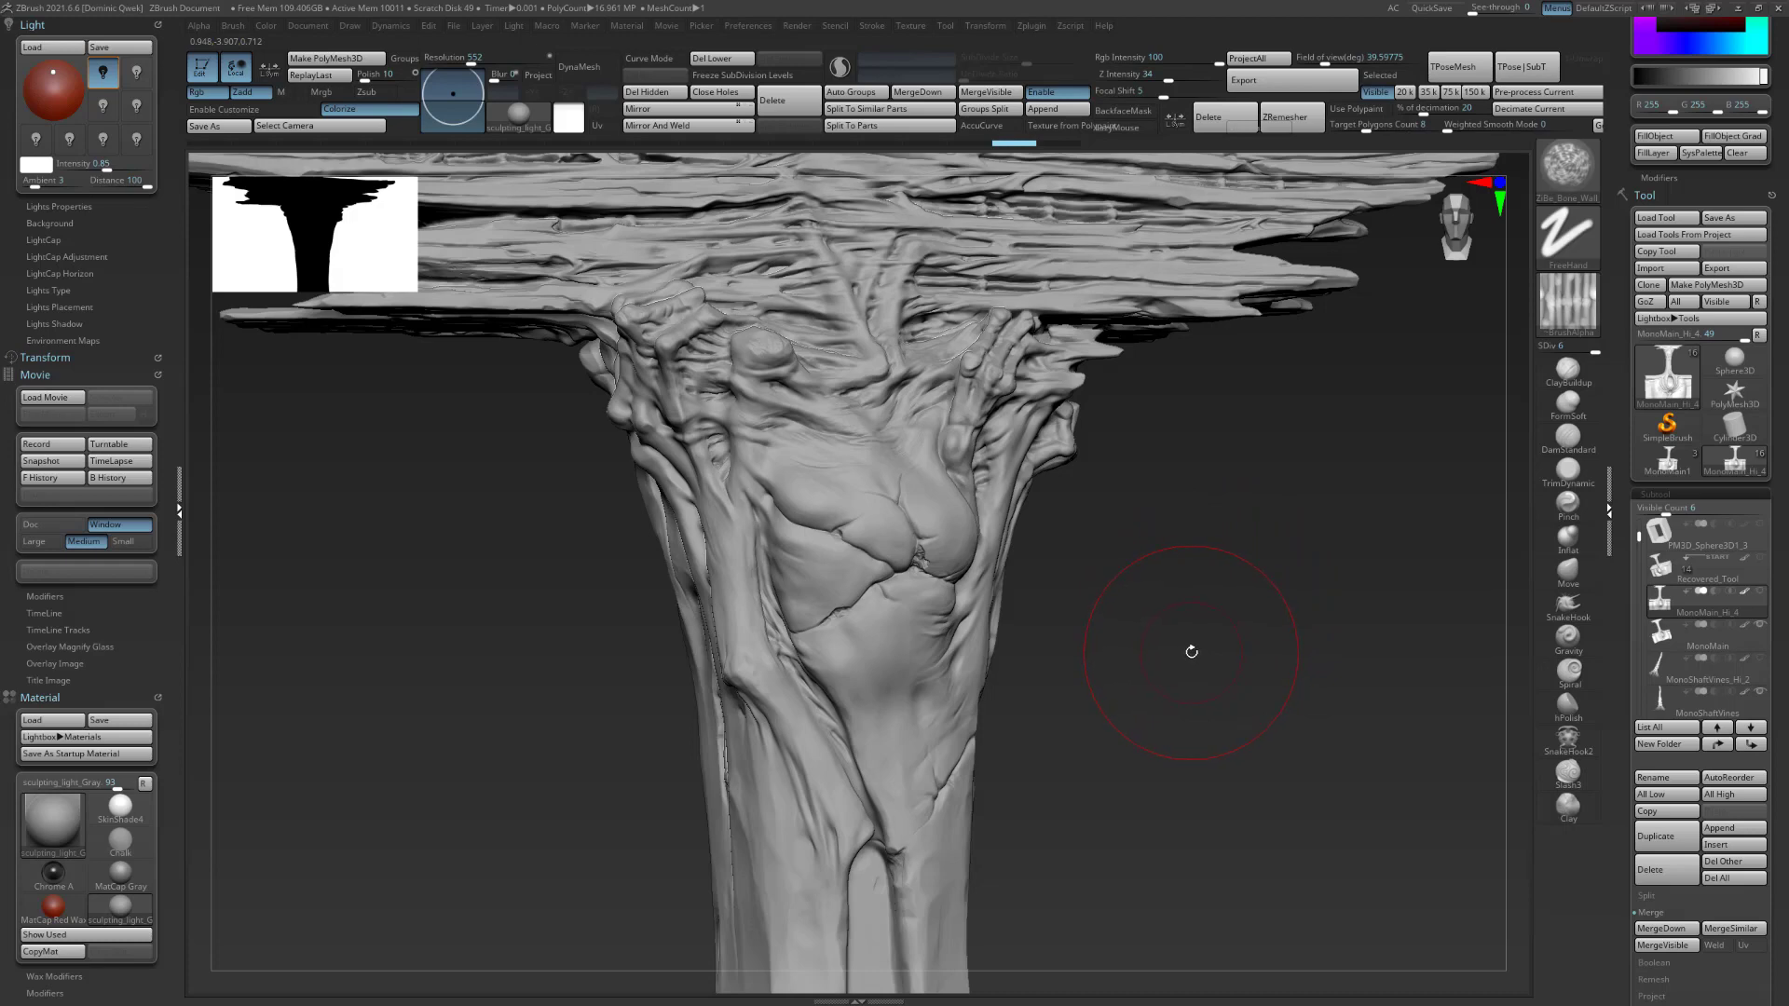
{"action": "mouse_move", "coordinate": [1206, 643]}
{"action": "left_mouse_down"}
{"action": "mouse_move", "coordinate": [1250, 603]}
{"action": "mouse_move", "coordinate": [1226, 707]}
{"action": "mouse_move", "coordinate": [1239, 689]}
{"action": "left_mouse_up"}
{"action": "mouse_move", "coordinate": [1244, 787]}
{"action": "left_mouse_down", "text": "alt"}
{"action": "mouse_move", "coordinate": [1245, 679]}
{"action": "mouse_move", "coordinate": [1091, 723]}
{"action": "left_mouse_up", "text": "alt"}
{"action": "left_click_drag", "start_coordinate": [827, 709], "coordinate": [808, 621]}
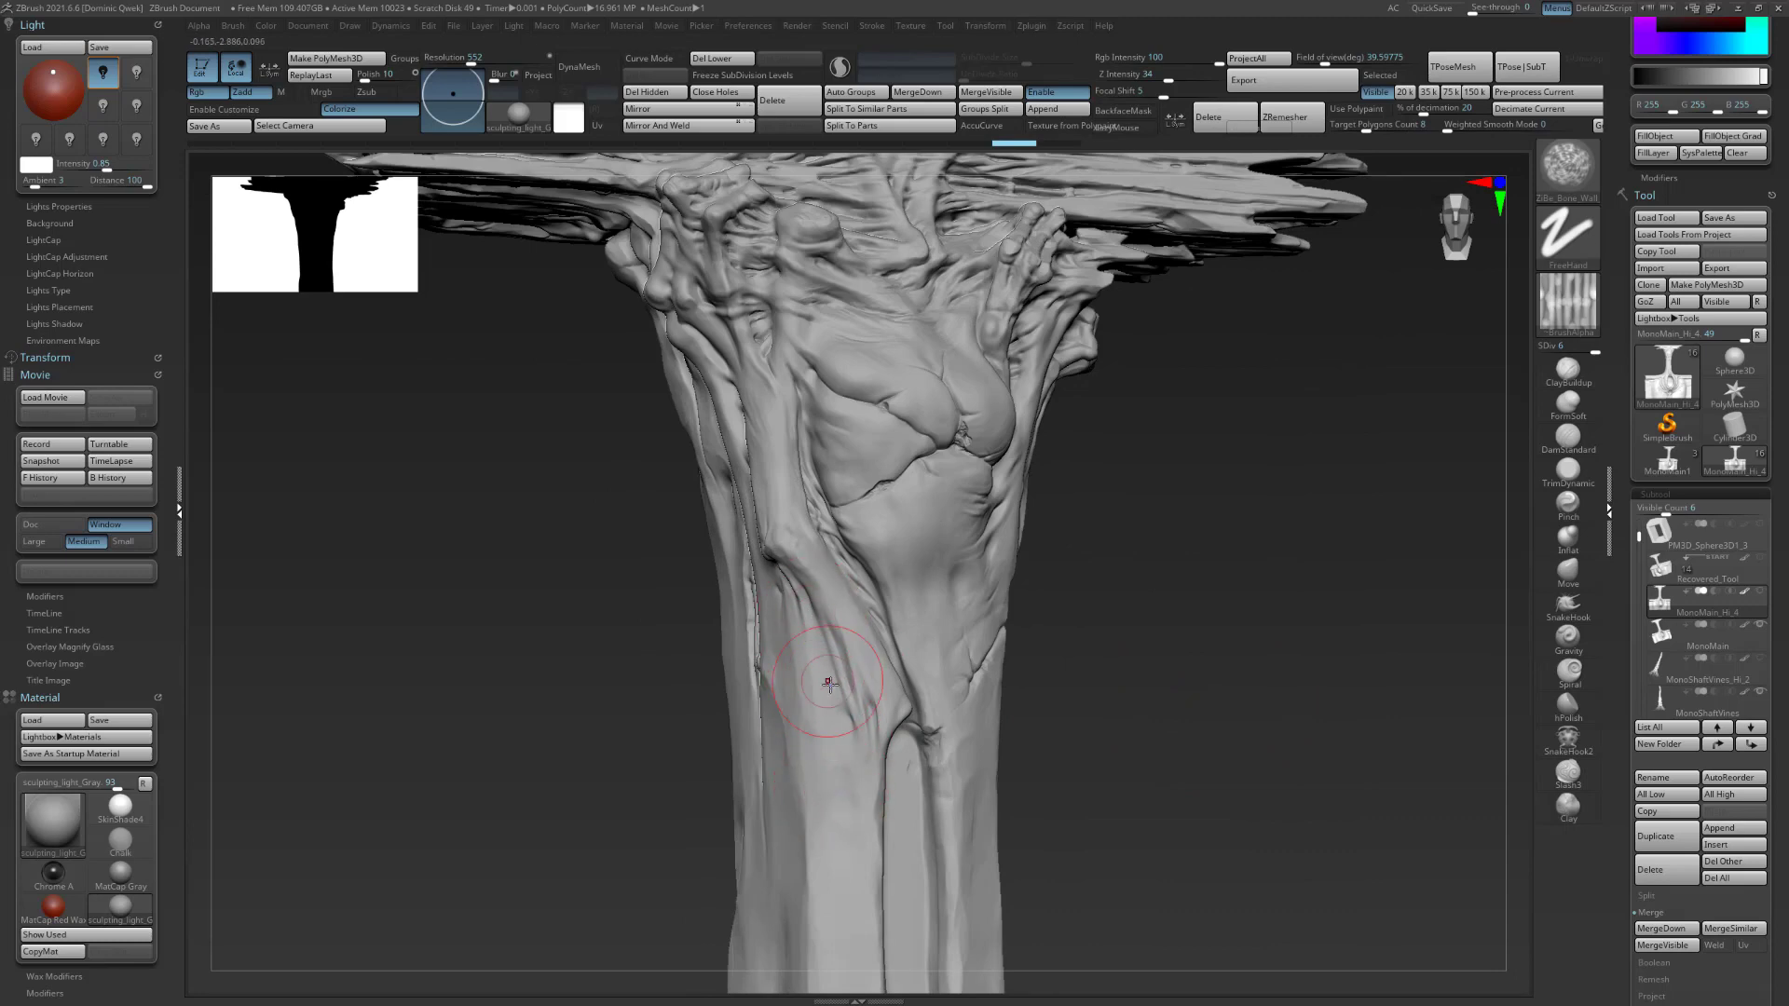
Lower the mesh to subdivision level 4 and mask an elongated patch on the trunk below the diagonal root.
{"action": "key", "text": "s"}
{"action": "mouse_move", "coordinate": [1146, 622]}
{"action": "left_mouse_down"}
{"action": "mouse_move", "coordinate": [1178, 611]}
{"action": "mouse_move", "coordinate": [1147, 647]}
{"action": "left_mouse_up"}
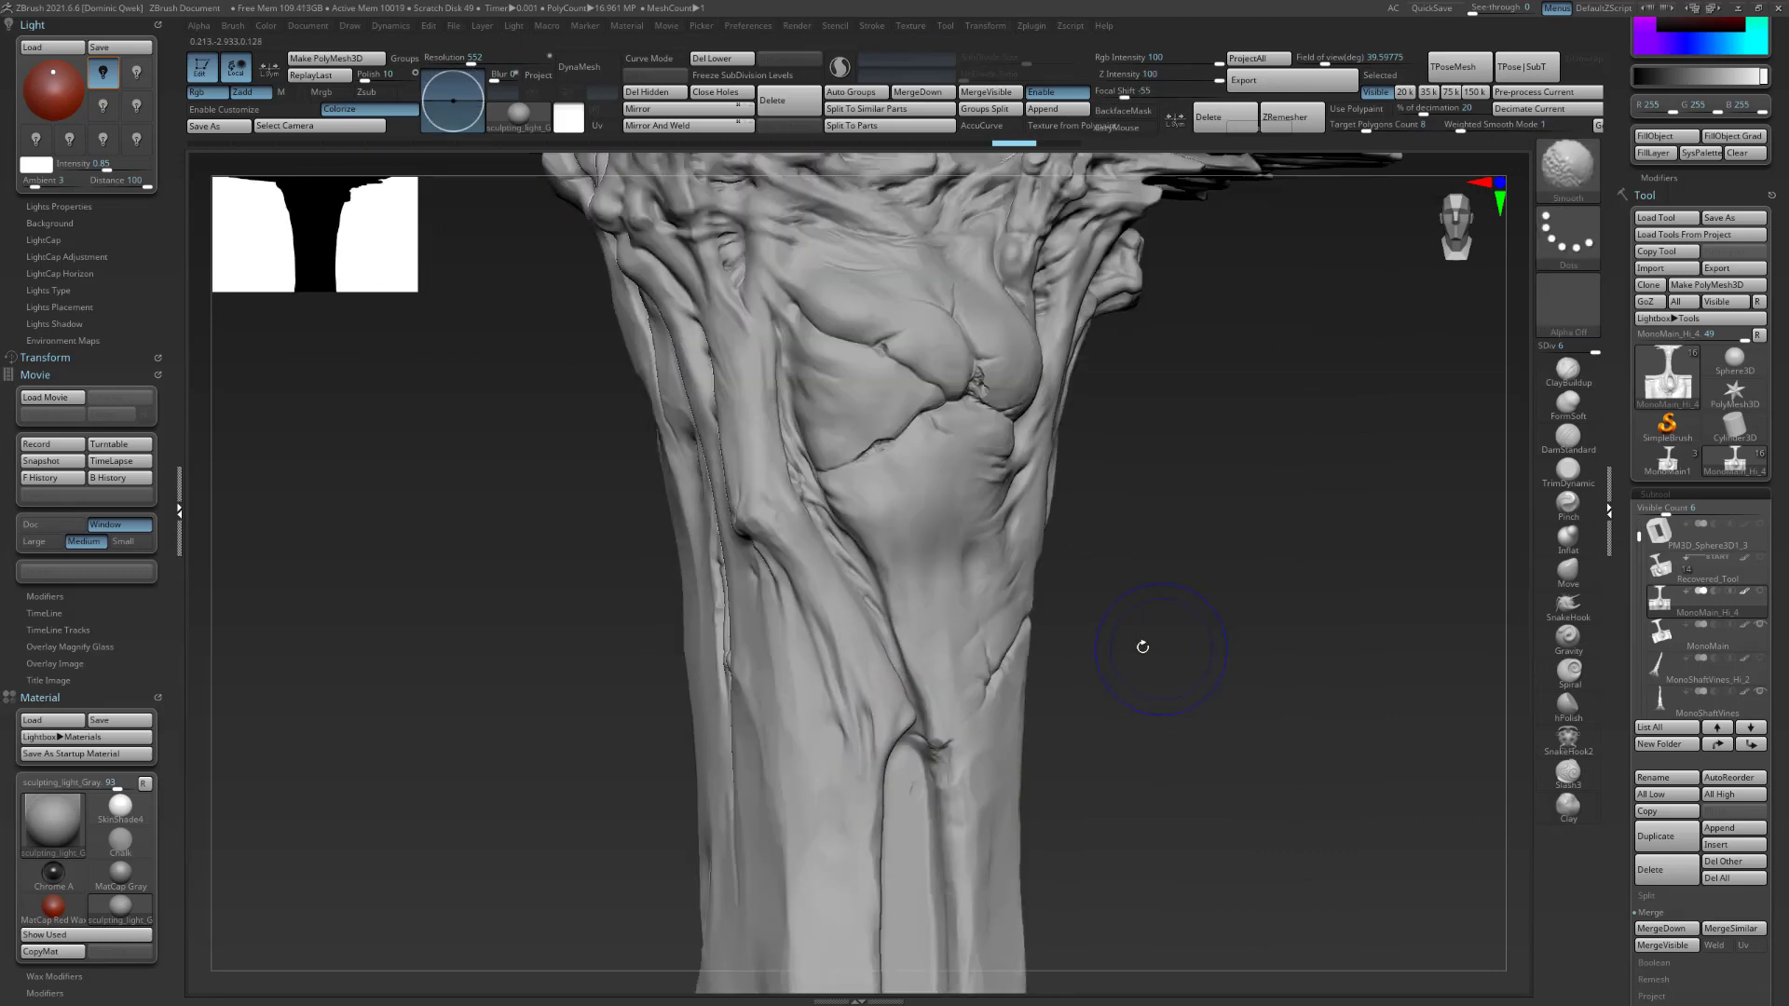
{"action": "key", "text": "shift+f"}
{"action": "key", "text": "shift+d"}
{"action": "key", "text": "shift+d"}
{"action": "key", "text": "shift+f"}
{"action": "mouse_move", "coordinate": [786, 644]}
{"action": "left_mouse_down", "text": "ctrl"}
{"action": "mouse_move", "coordinate": [799, 757]}
{"action": "mouse_move", "coordinate": [834, 778]}
{"action": "left_mouse_up", "text": "ctrl"}
{"action": "left_click_drag", "start_coordinate": [782, 617], "coordinate": [775, 601], "text": "ctrl"}
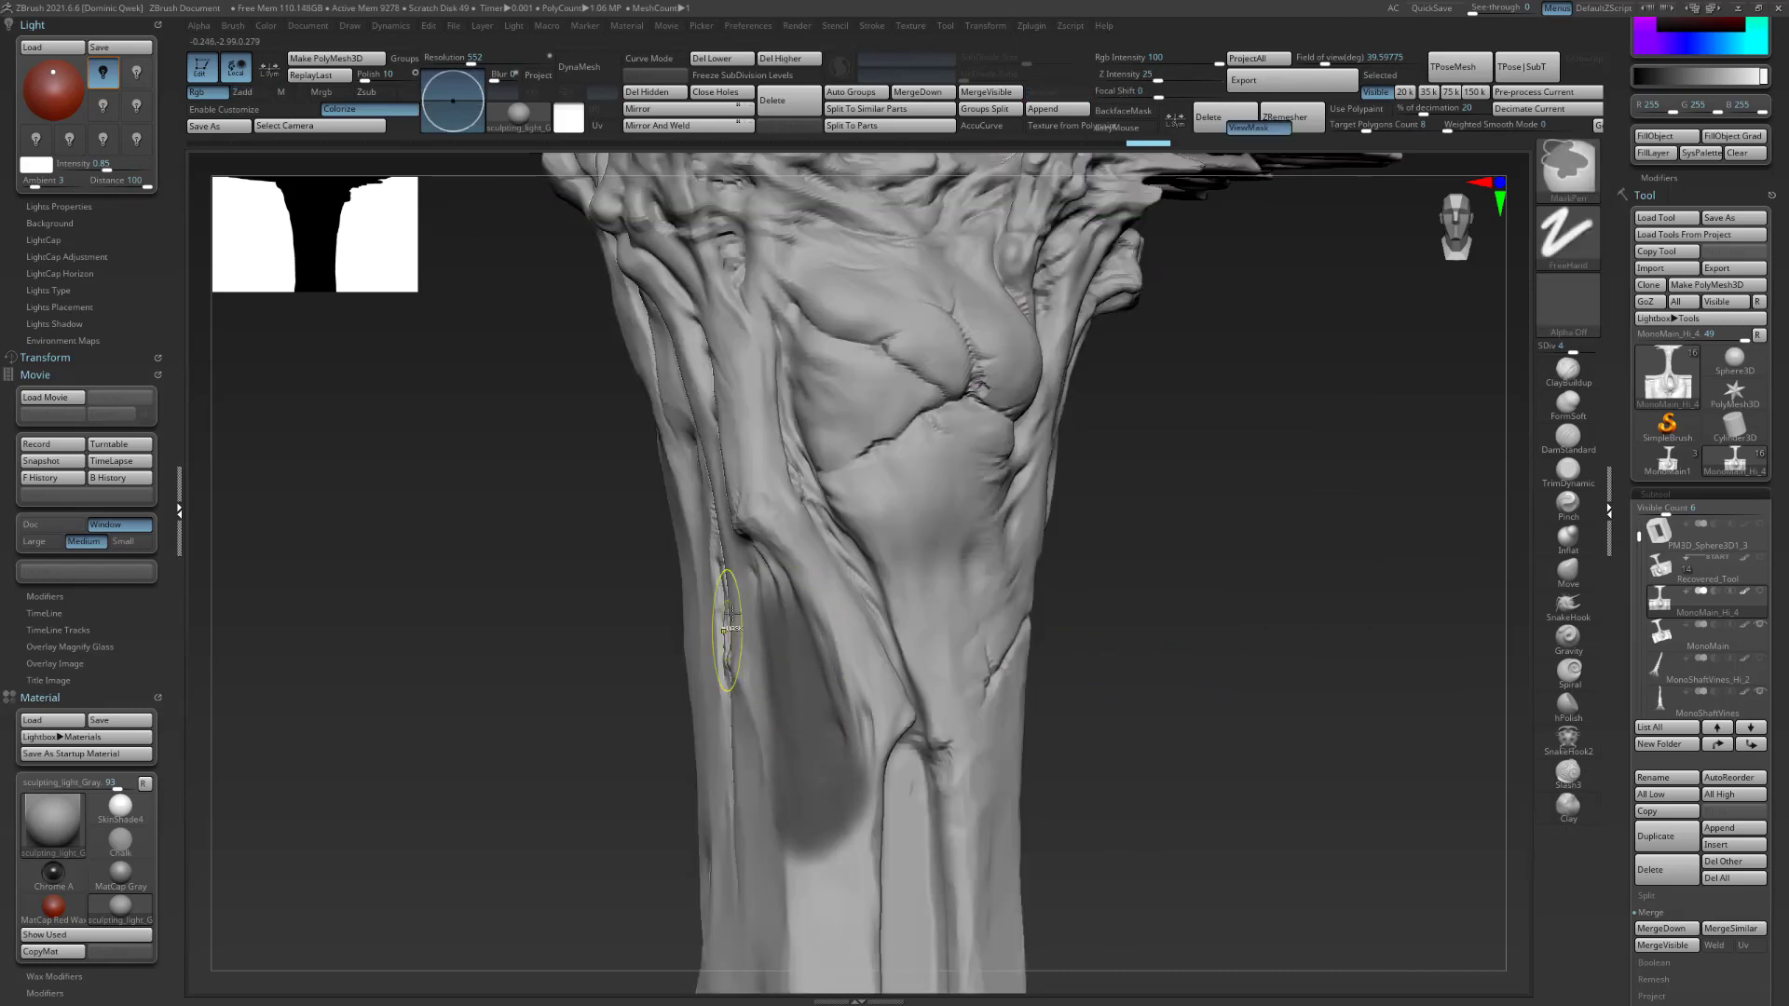
Erase the edges of the trunk mask into a narrow pointed patch and invert the mask.
{"action": "left_click_drag", "start_coordinate": [649, 803], "coordinate": [710, 702]}
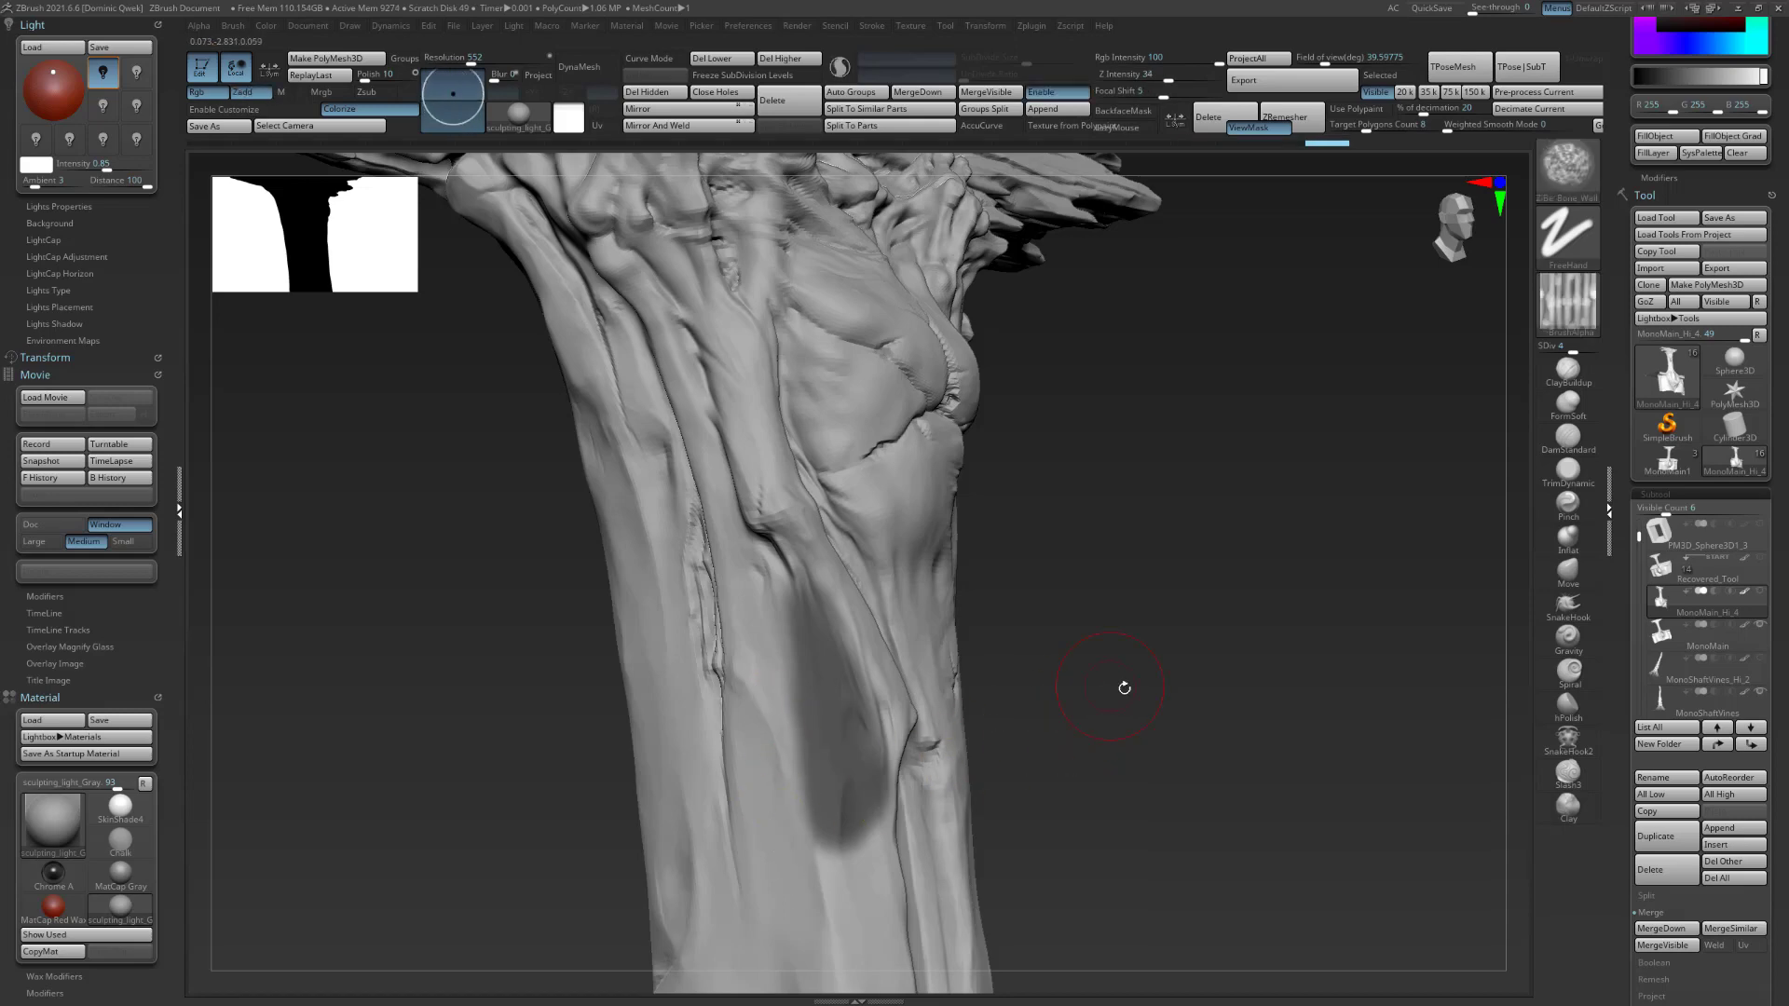
{"action": "left_click_drag", "start_coordinate": [1114, 687], "coordinate": [824, 572]}
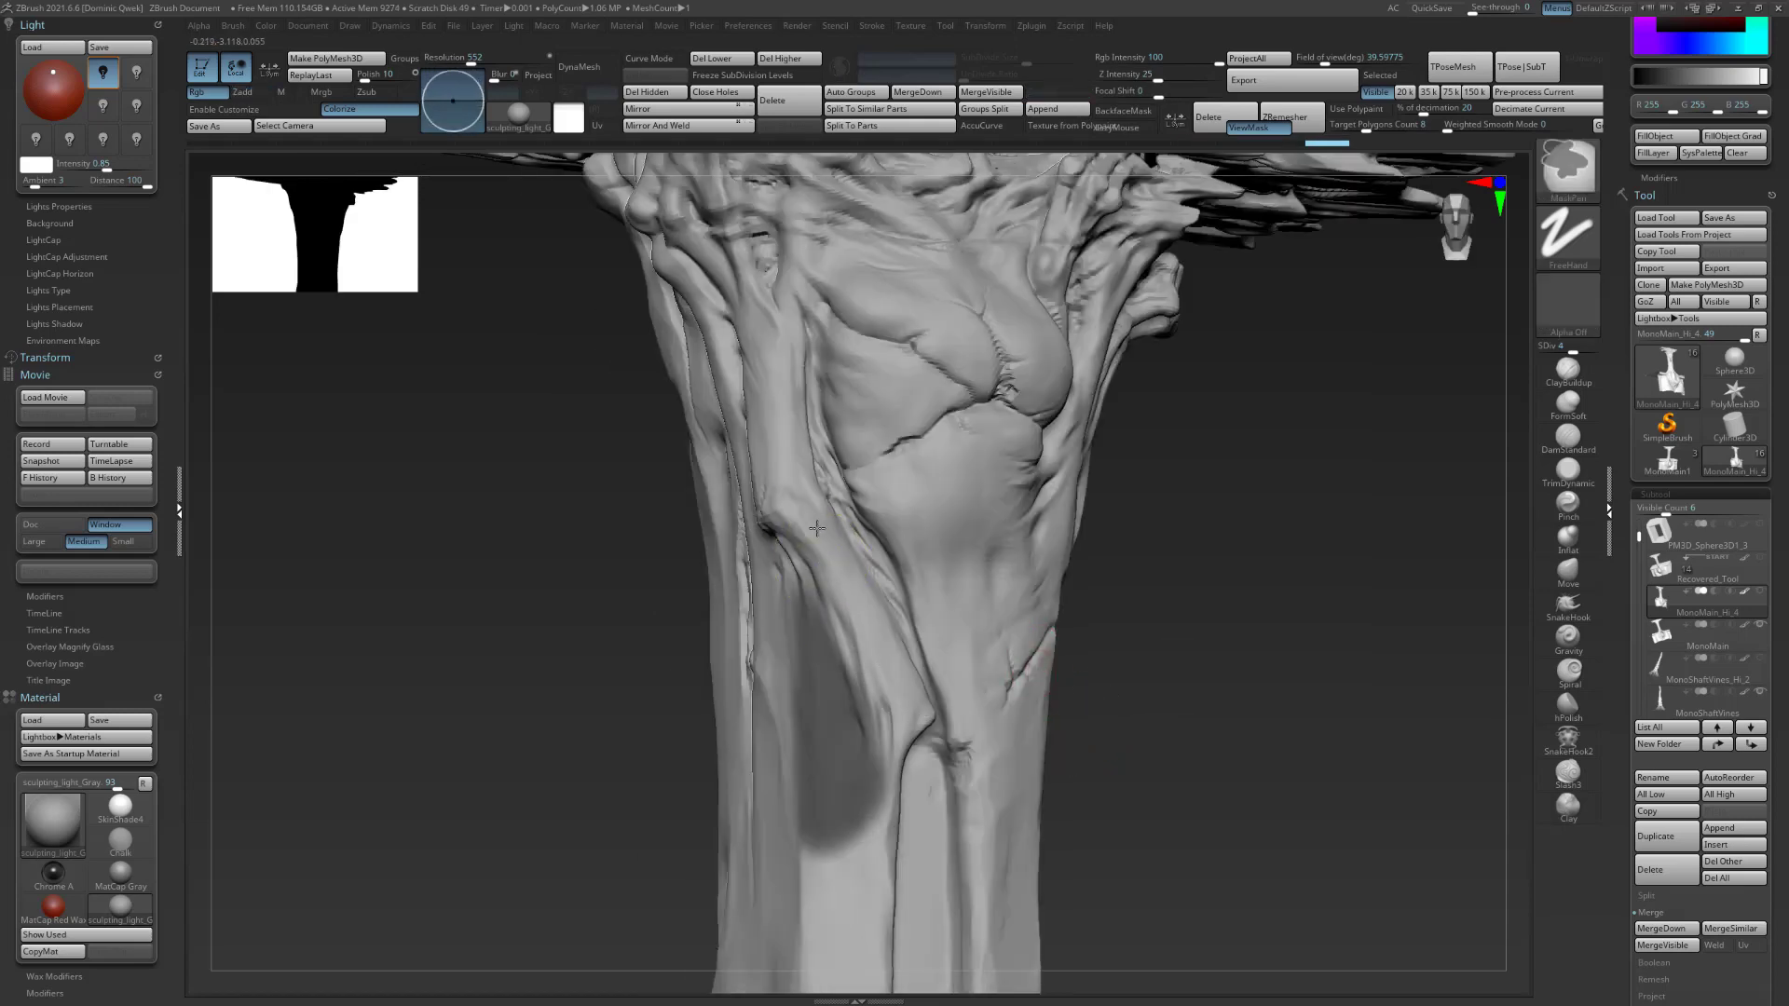
{"action": "left_click_drag", "start_coordinate": [1289, 649], "coordinate": [1303, 595], "text": "alt"}
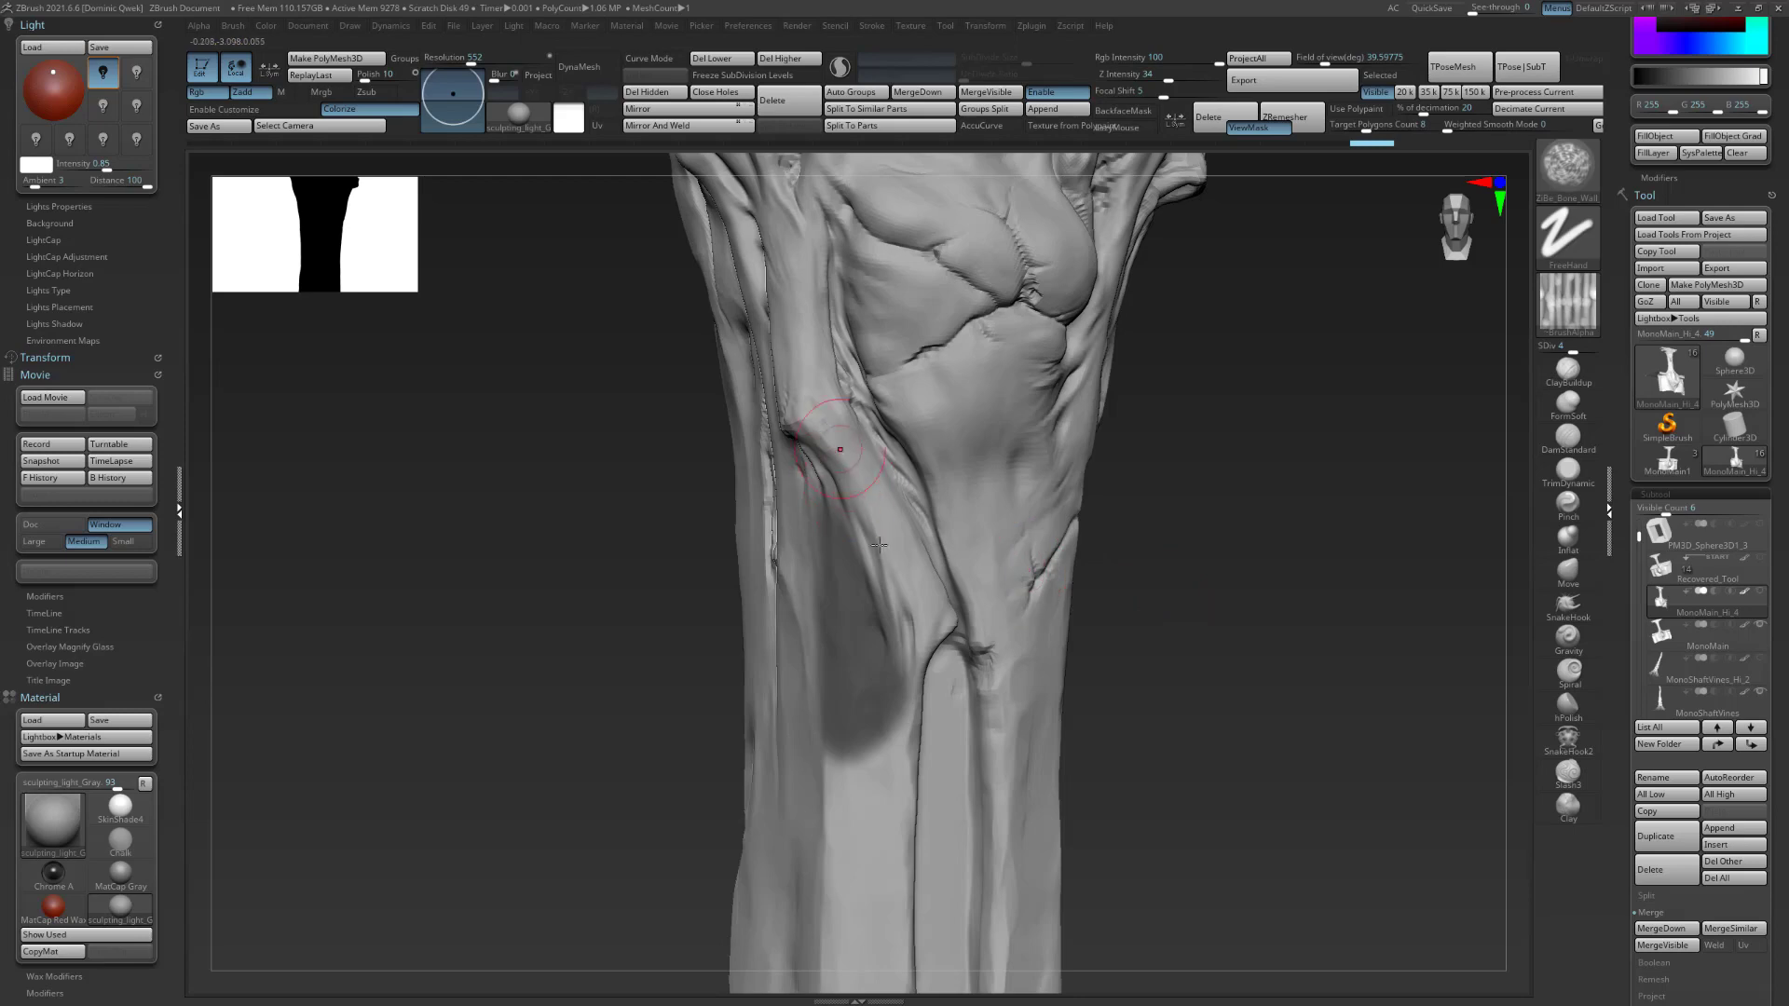
{"action": "left_click_drag", "start_coordinate": [1208, 517], "coordinate": [1066, 583]}
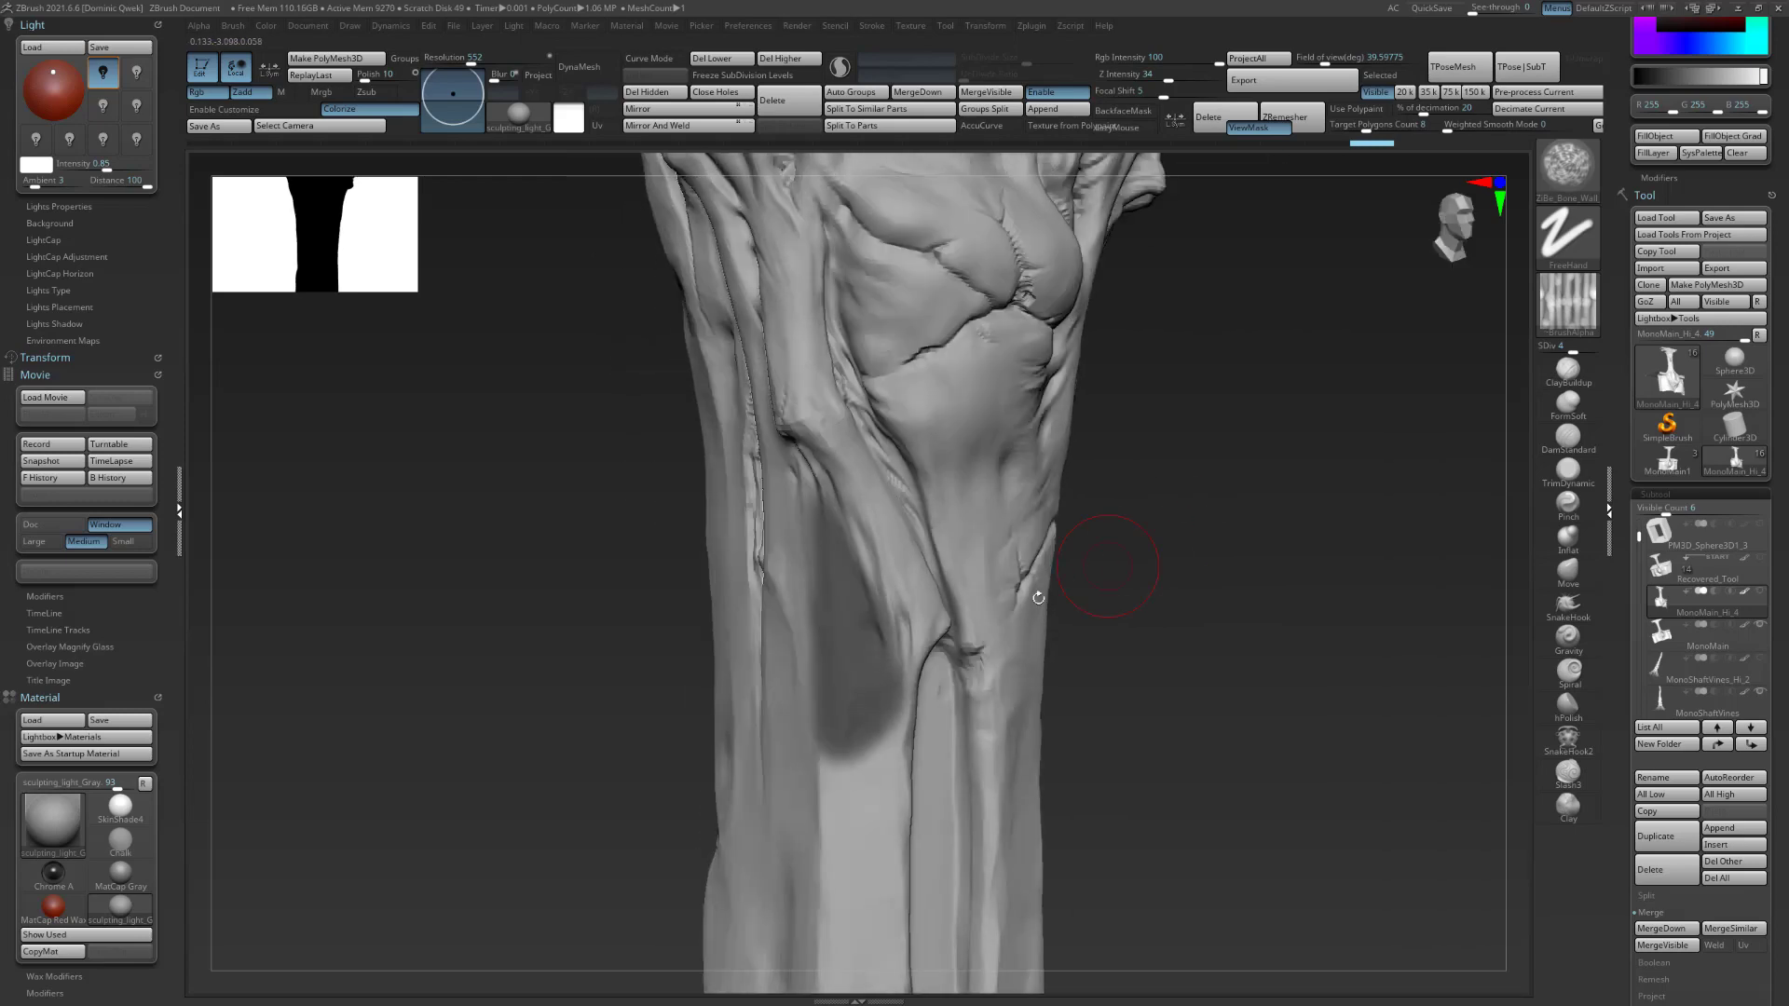
{"action": "mouse_move", "coordinate": [909, 636]}
{"action": "left_mouse_down", "text": "ctrl+alt"}
{"action": "mouse_move", "coordinate": [874, 769]}
{"action": "mouse_move", "coordinate": [792, 775]}
{"action": "left_mouse_up", "text": "ctrl+alt"}
{"action": "left_click_drag", "start_coordinate": [567, 731], "coordinate": [657, 716]}
{"action": "left_click_drag", "start_coordinate": [1074, 611], "coordinate": [1062, 616]}
{"action": "left_click_drag", "start_coordinate": [833, 517], "coordinate": [816, 574], "text": "ctrl+alt"}
{"action": "left_click_drag", "start_coordinate": [814, 641], "coordinate": [839, 796], "text": "ctrl+alt"}
{"action": "left_click", "coordinate": [850, 601], "text": "ctrl+alt"}
{"action": "mouse_move", "coordinate": [1230, 585]}
{"action": "left_mouse_down"}
{"action": "mouse_move", "coordinate": [1127, 583]}
{"action": "mouse_move", "coordinate": [1285, 586]}
{"action": "mouse_move", "coordinate": [1261, 591]}
{"action": "left_mouse_up"}
{"action": "left_click", "coordinate": [1261, 589], "text": "ctrl"}
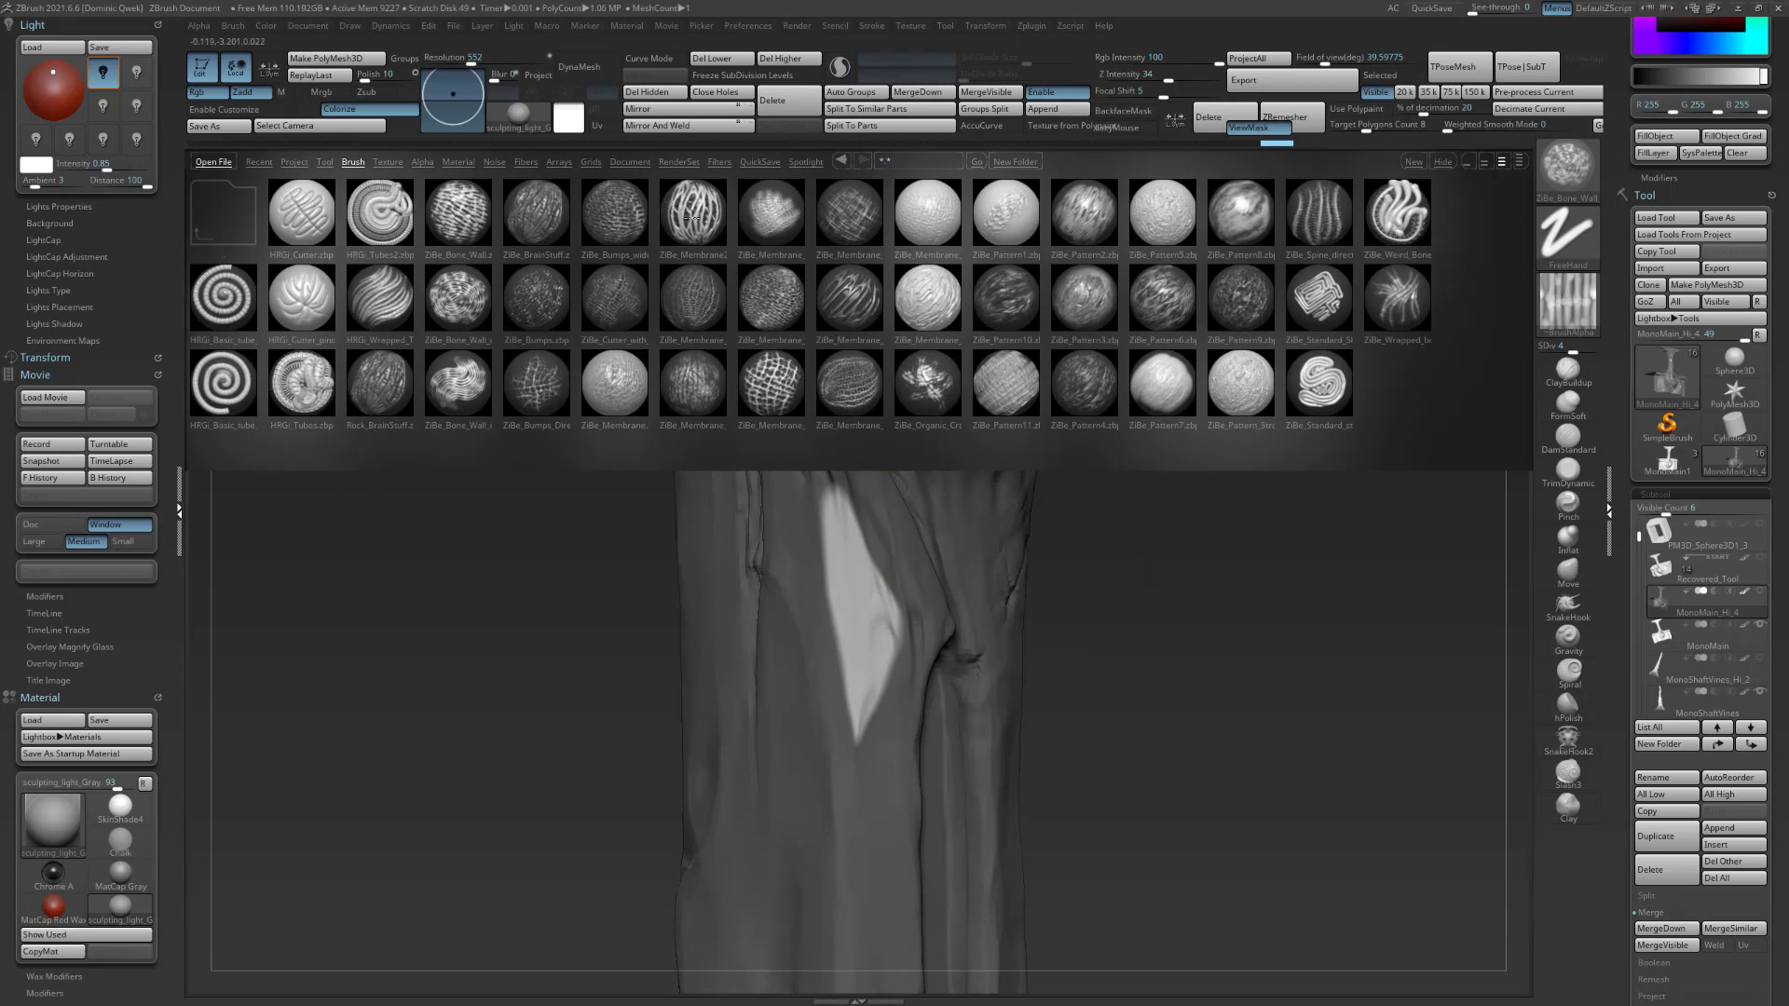
Load a ZBe_Membrane brush from the brush library and try a membrane stroke across the unmasked patch.
{"action": "left_click", "coordinate": [846, 300]}
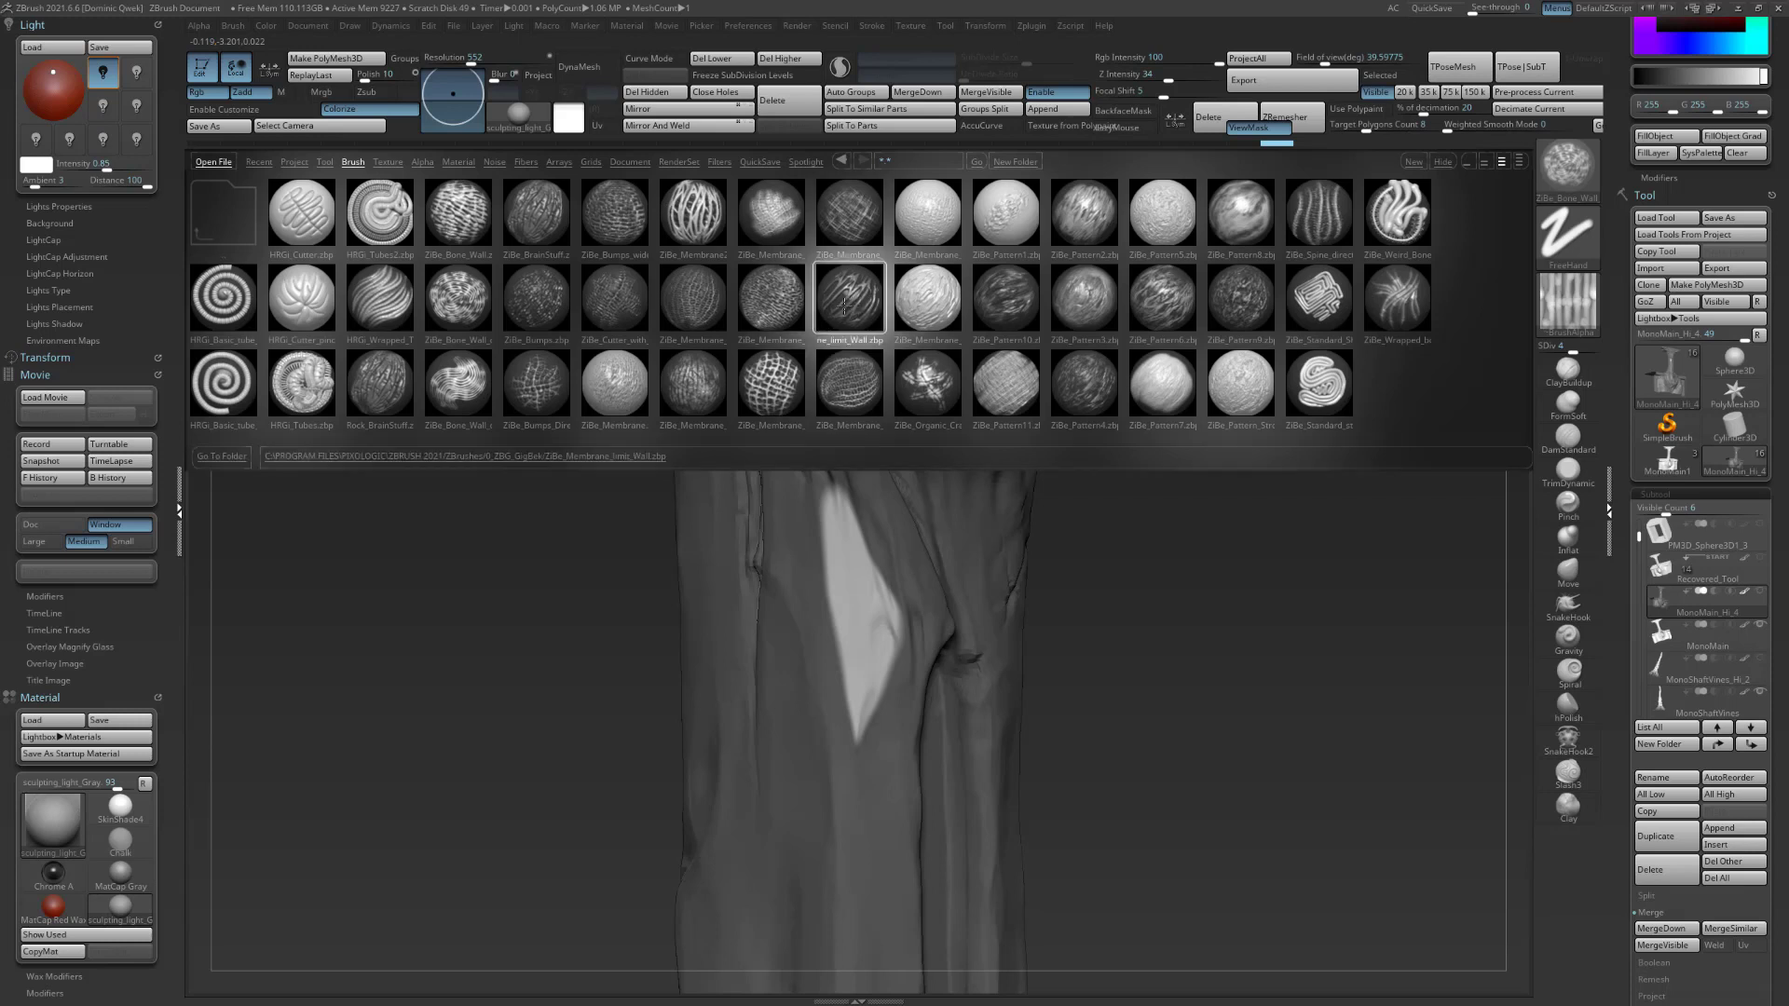
{"action": "left_click", "coordinate": [690, 205]}
{"action": "double_click", "coordinate": [697, 212]}
{"action": "left_click_drag", "start_coordinate": [1257, 523], "coordinate": [1128, 529]}
{"action": "key", "text": "s"}
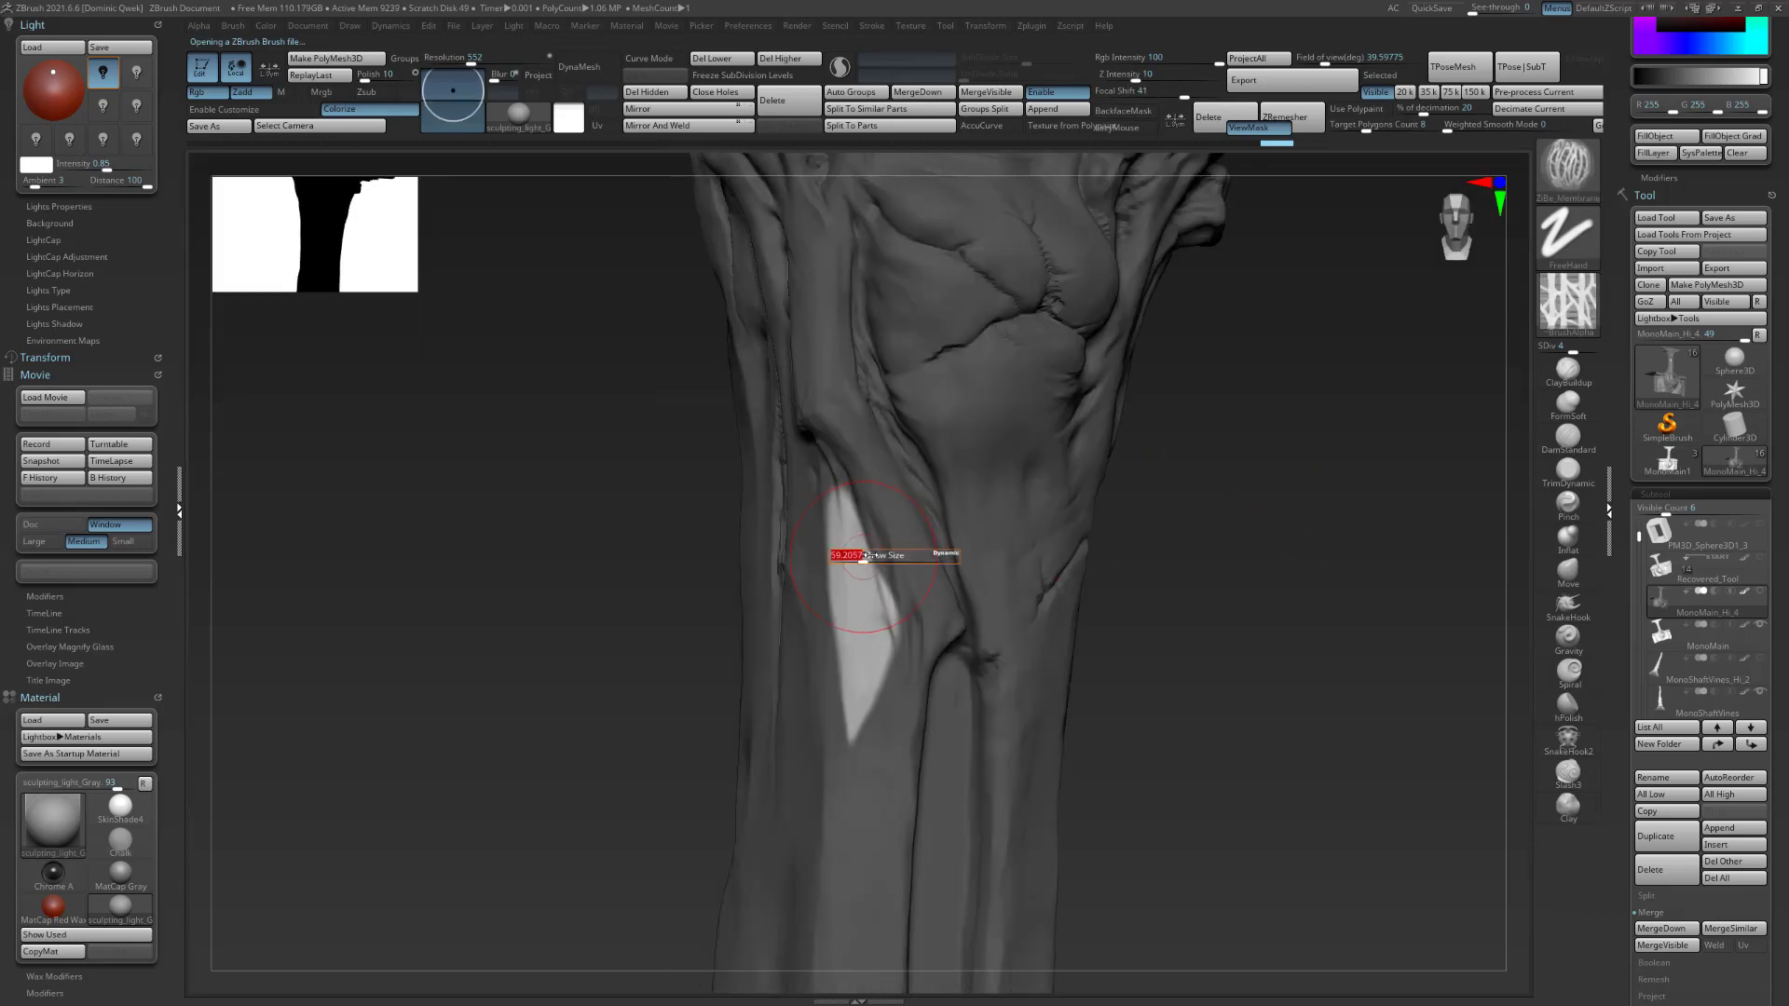
{"action": "key", "text": "s"}
{"action": "mouse_move", "coordinate": [659, 551]}
{"action": "left_mouse_down"}
{"action": "mouse_move", "coordinate": [741, 554]}
{"action": "mouse_move", "coordinate": [865, 599]}
{"action": "left_mouse_up"}
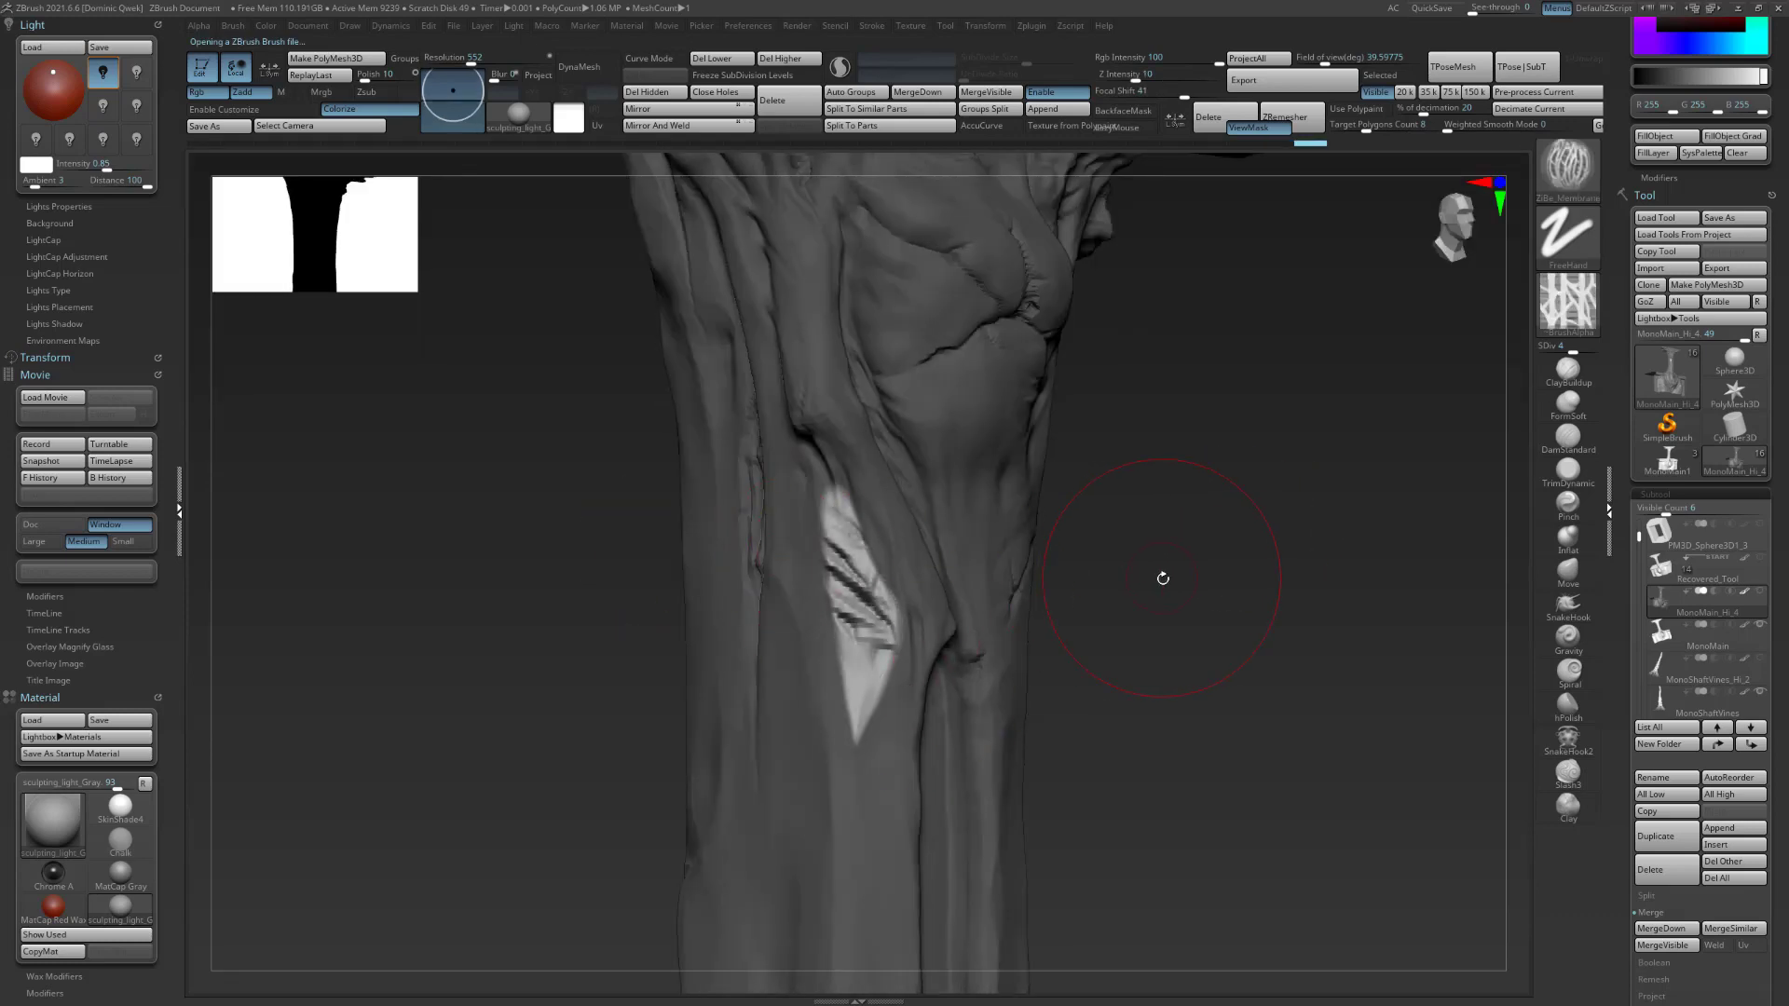
{"action": "key", "text": "ctrl+z"}
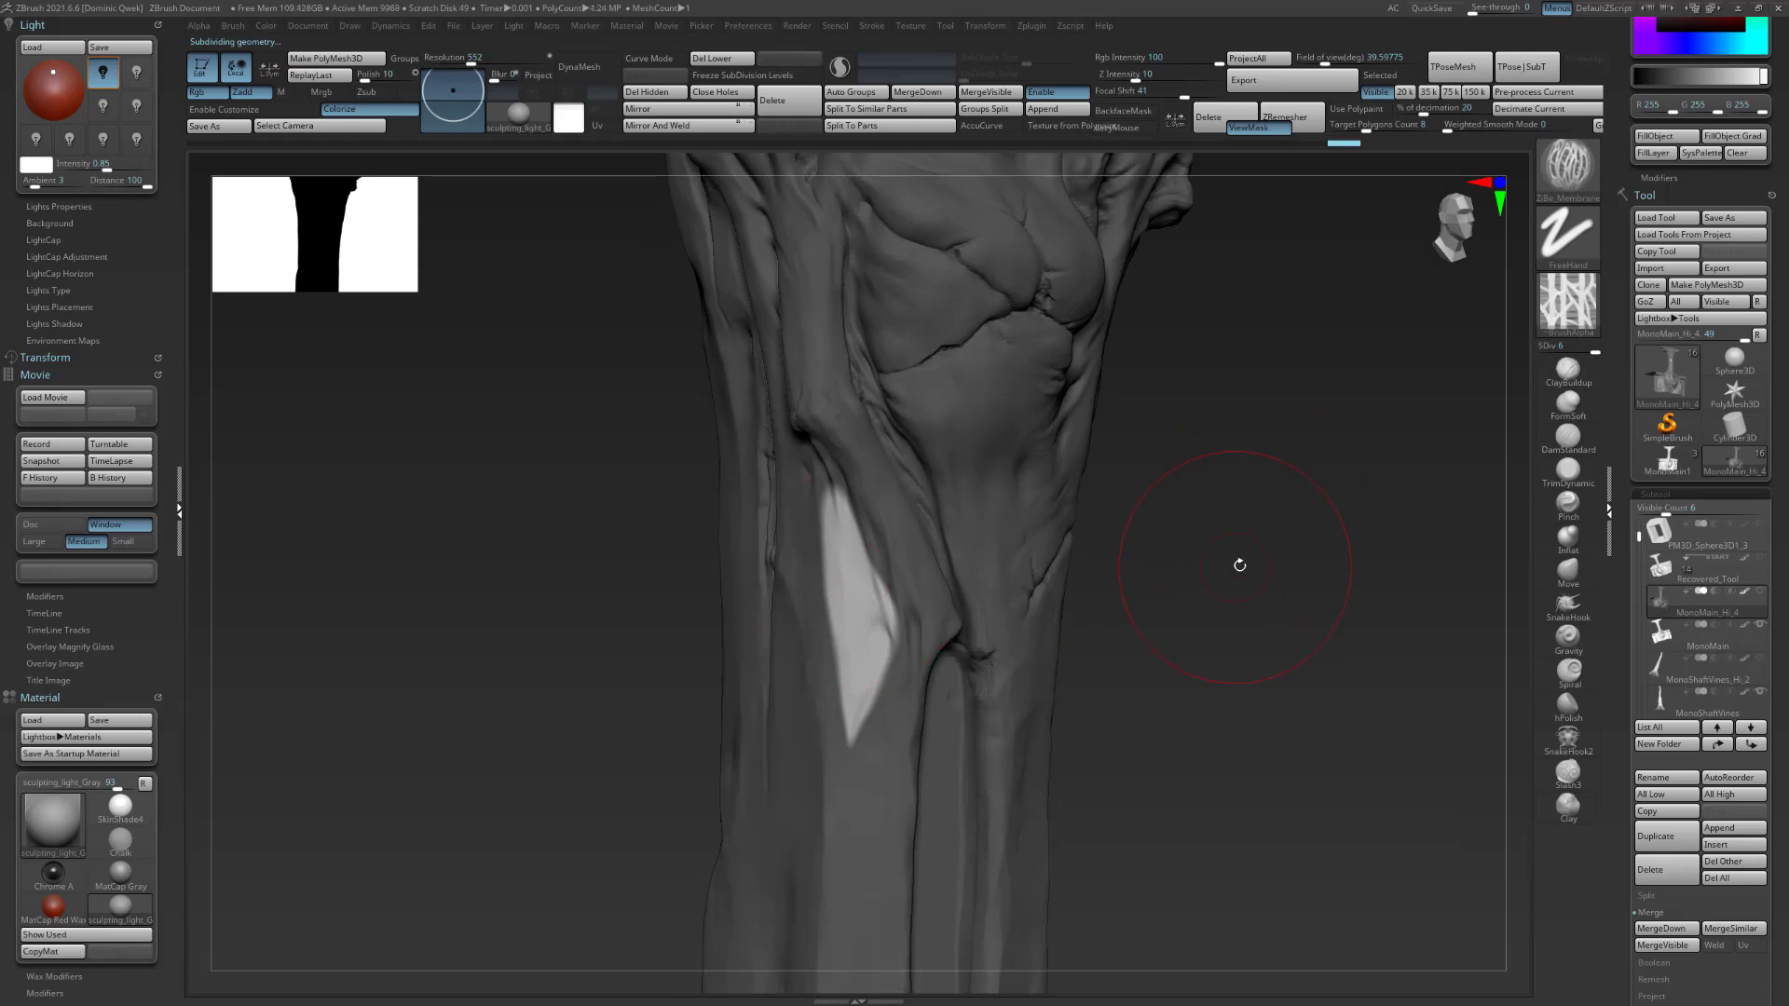
Try the membrane texture on the unmasked patch again at subdivision level 6.
{"action": "left_click_drag", "start_coordinate": [1062, 548], "coordinate": [1093, 539]}
{"action": "key", "text": "shift+f"}
{"action": "key", "text": "shift+f"}
{"action": "left_click_drag", "start_coordinate": [1210, 527], "coordinate": [1103, 537]}
{"action": "left_click_drag", "start_coordinate": [832, 538], "coordinate": [871, 648]}
{"action": "key", "text": "ctrl+z"}
{"action": "left_click_drag", "start_coordinate": [1164, 564], "coordinate": [1057, 591]}
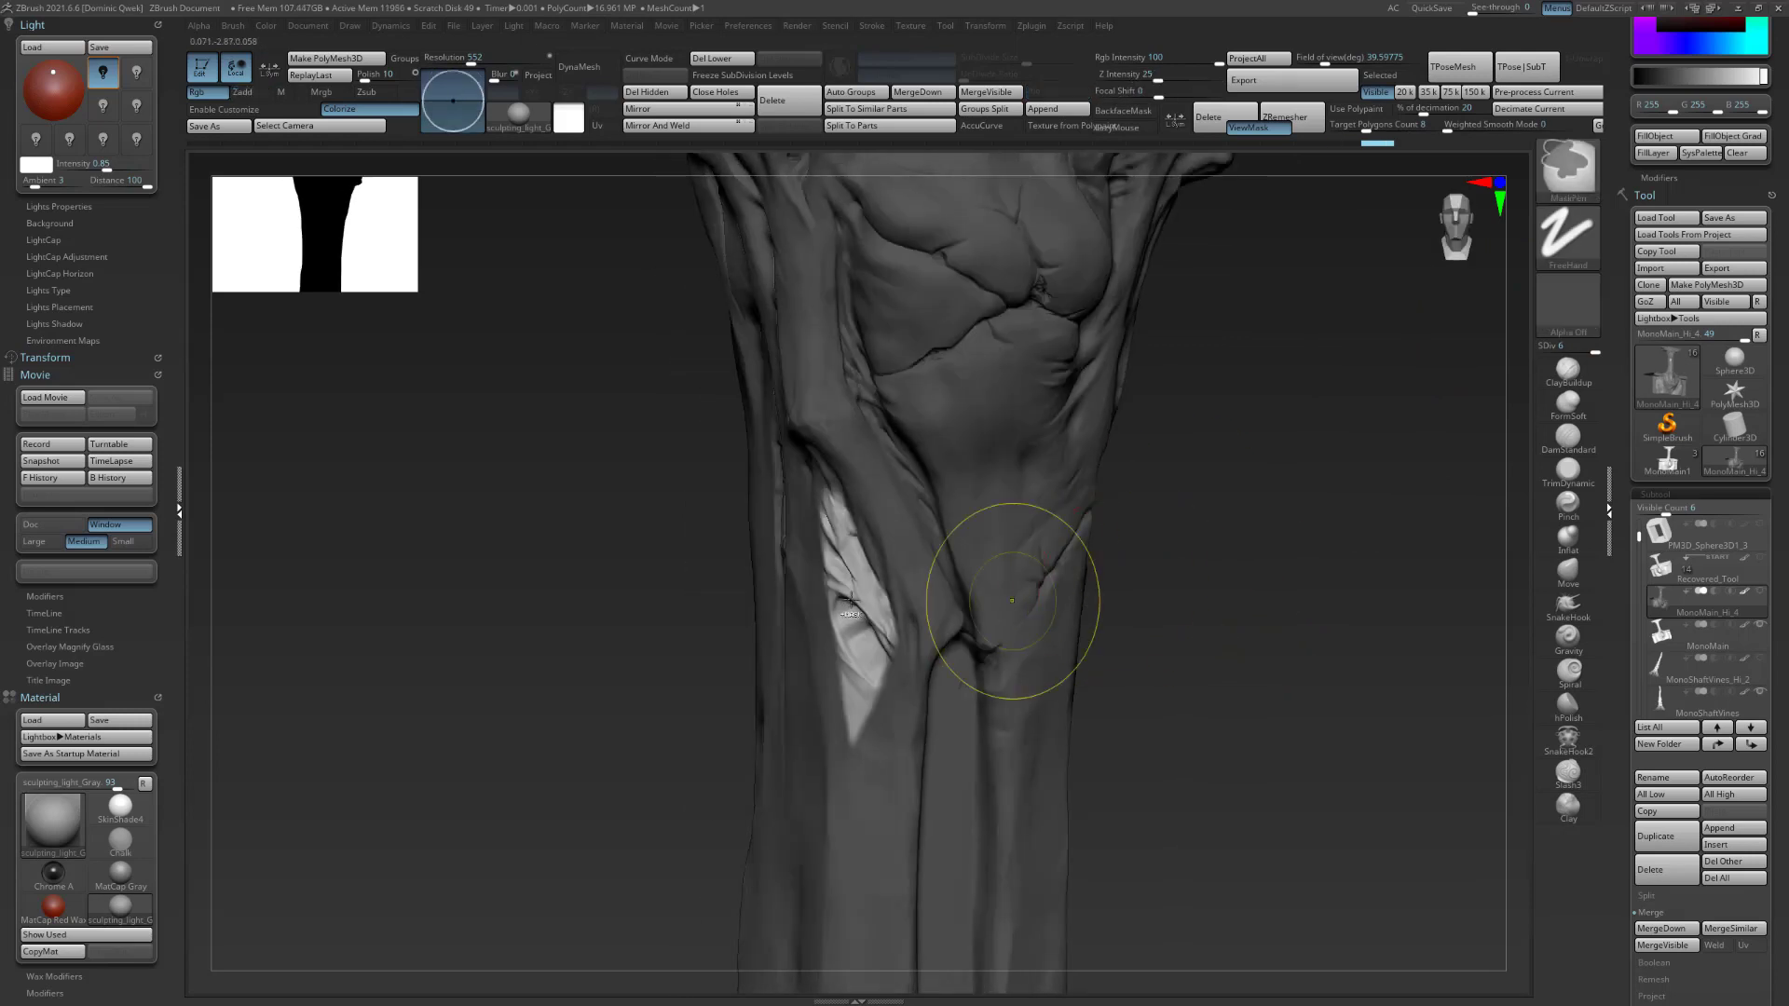
{"action": "key", "text": "ctrl+z"}
{"action": "key", "text": "ctrl+z"}
Switch to the Standard brush and smooth the unmasked trunk patch while lowering the mesh to subdivision level 3.
{"action": "key", "text": "b"}
{"action": "key", "text": "s"}
{"action": "key", "text": "t"}
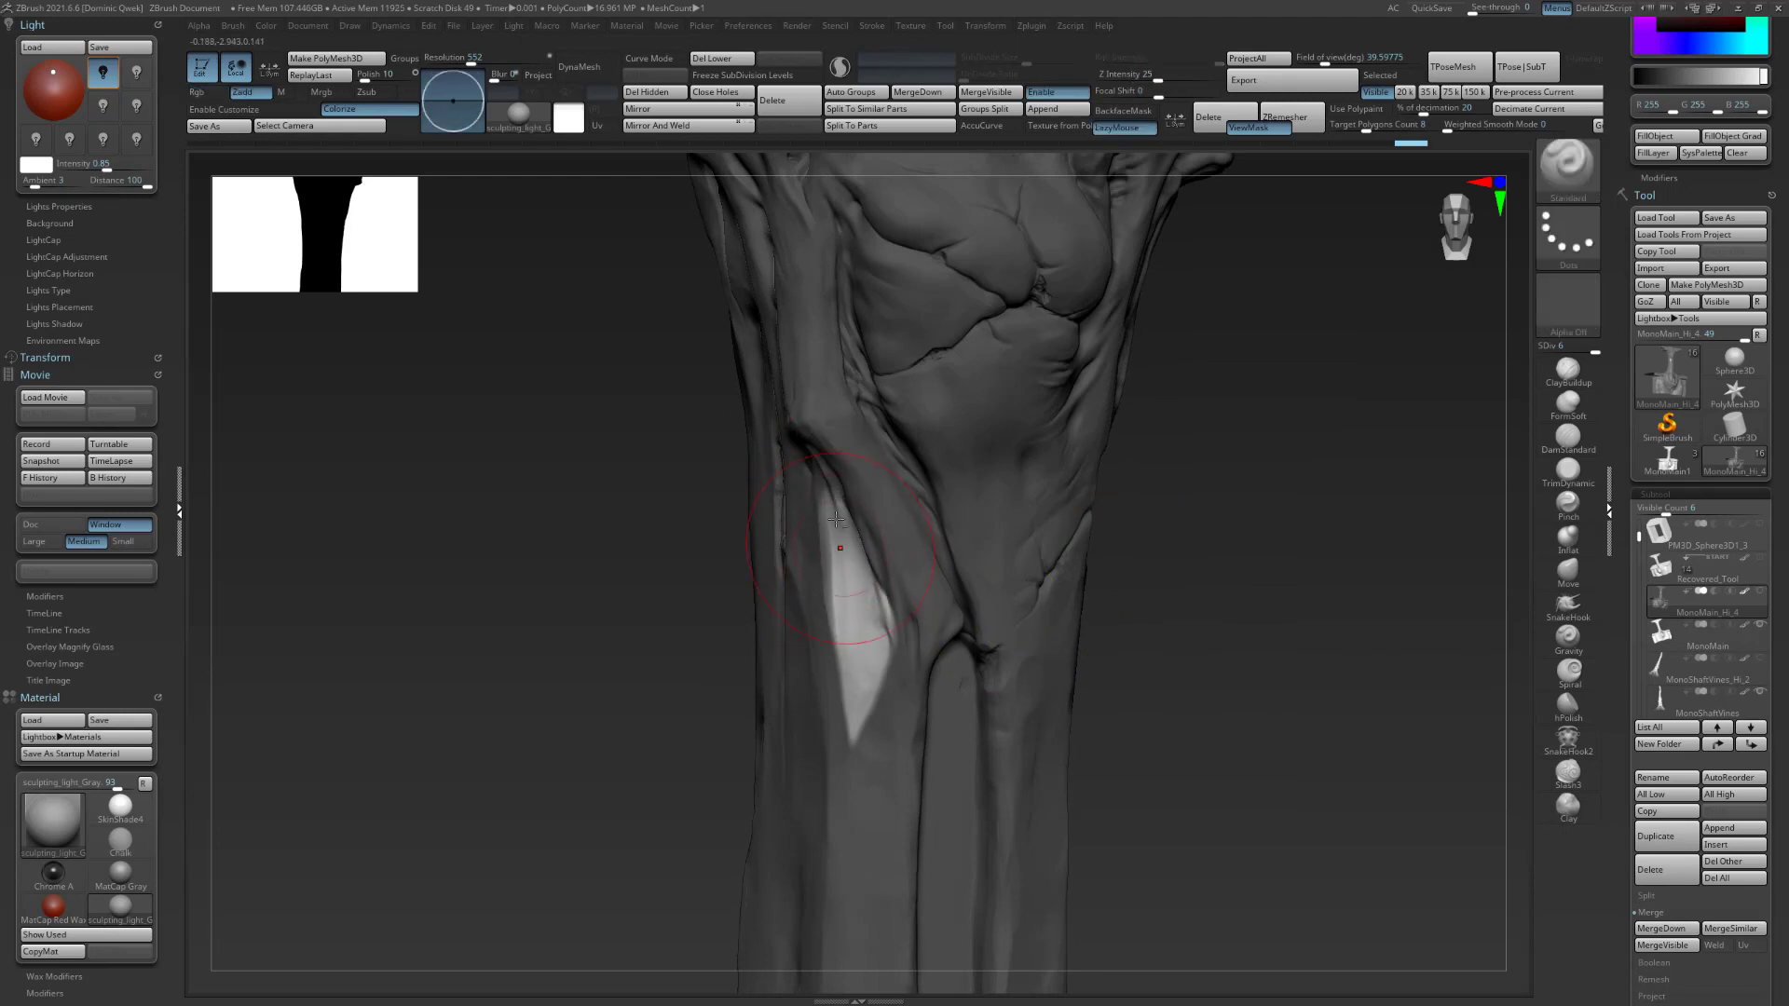
{"action": "key", "text": "shift+d"}
{"action": "left_click_drag", "start_coordinate": [1283, 507], "coordinate": [816, 559], "text": "shift"}
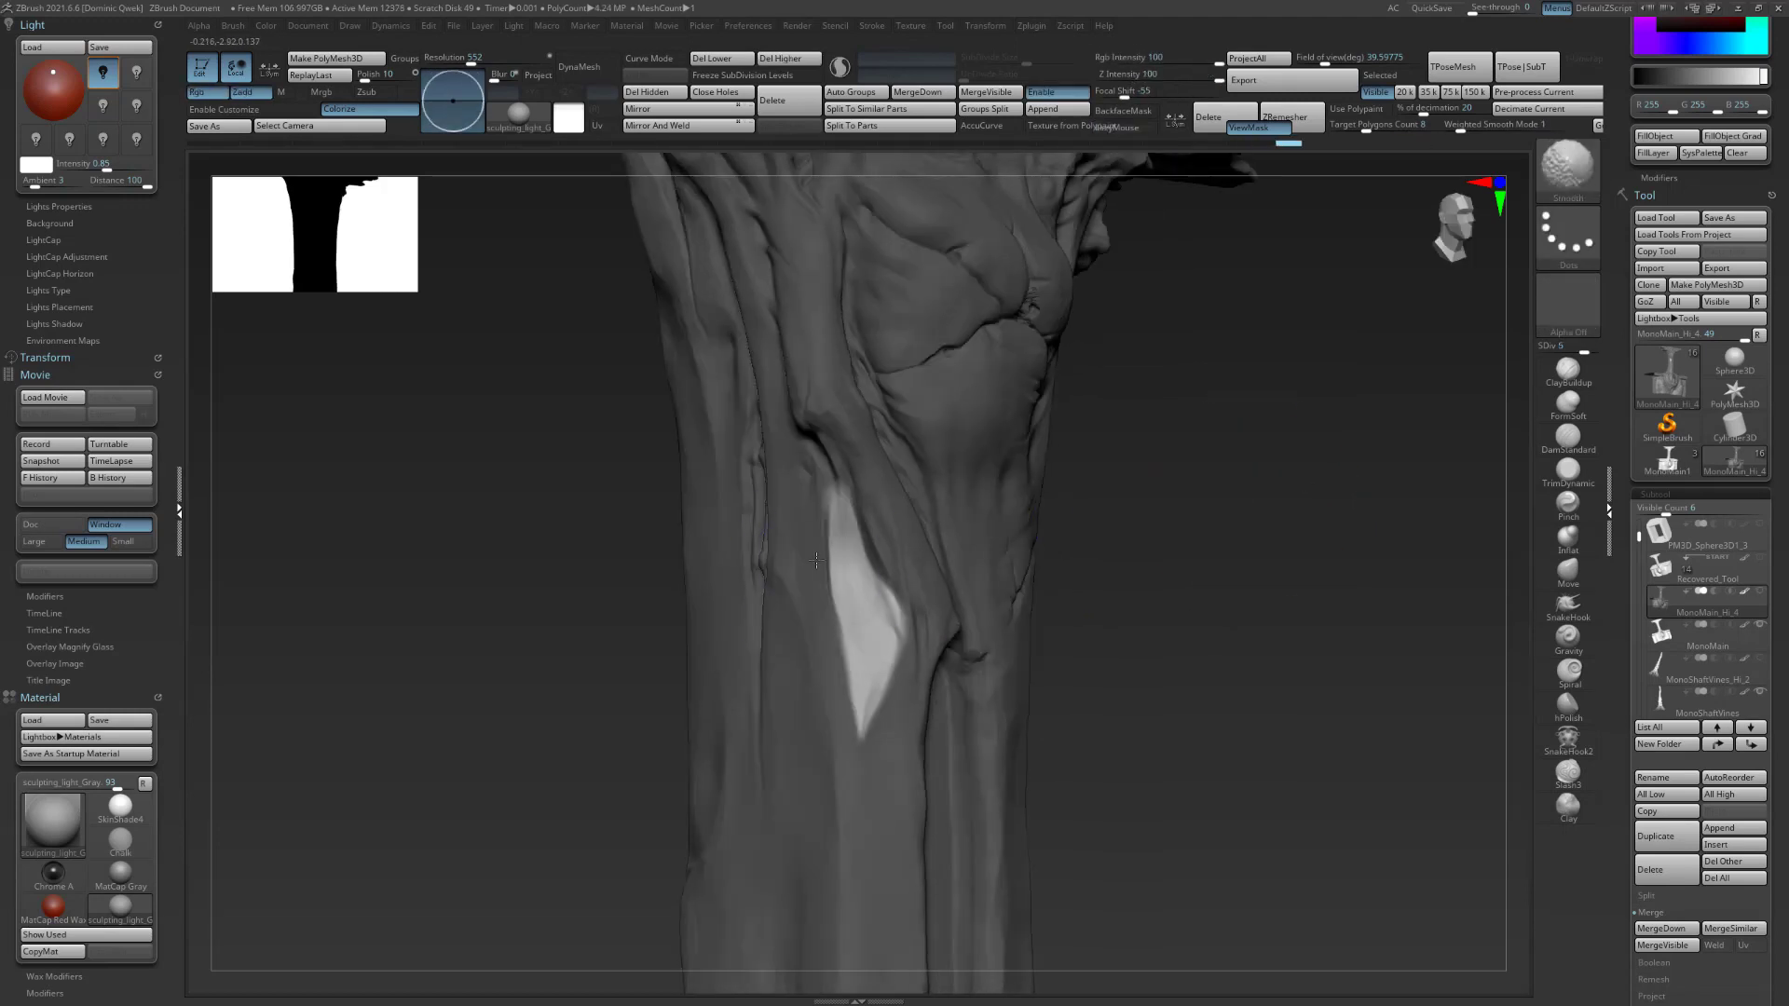
{"action": "key", "text": "shift+d"}
{"action": "key", "text": "shift+d"}
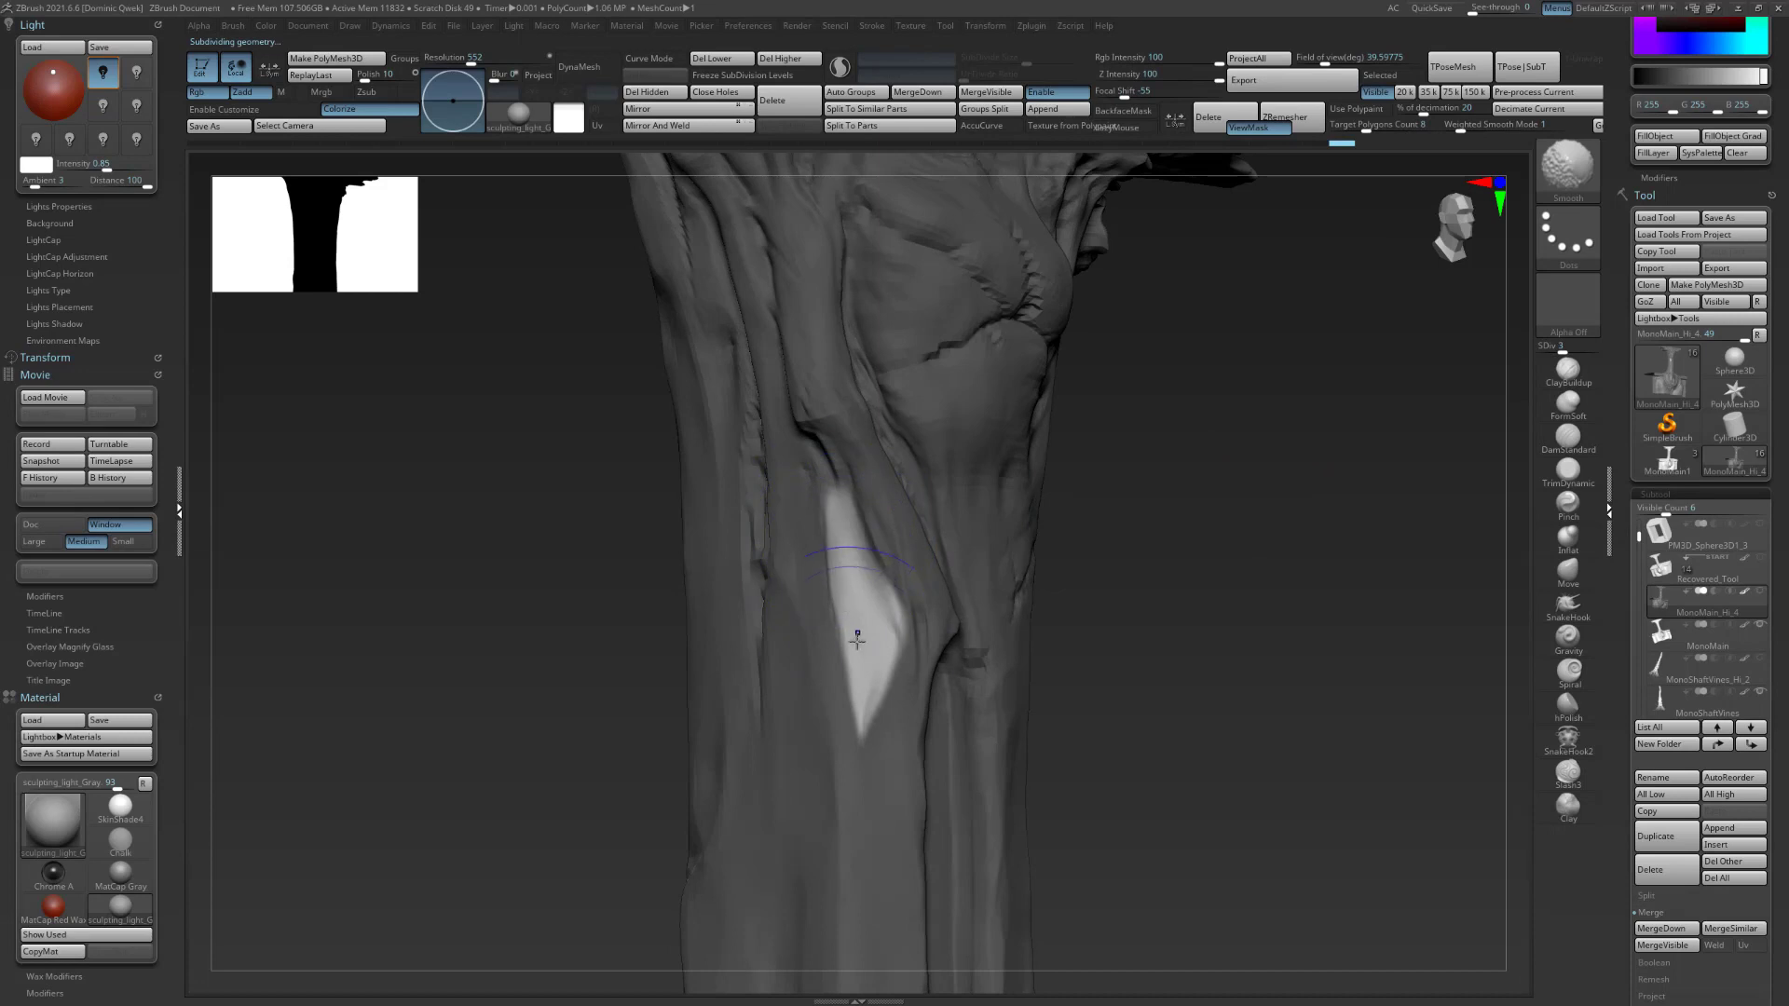
{"action": "left_click_drag", "start_coordinate": [1194, 539], "coordinate": [820, 514], "text": "shift"}
{"action": "key", "text": "shift+d"}
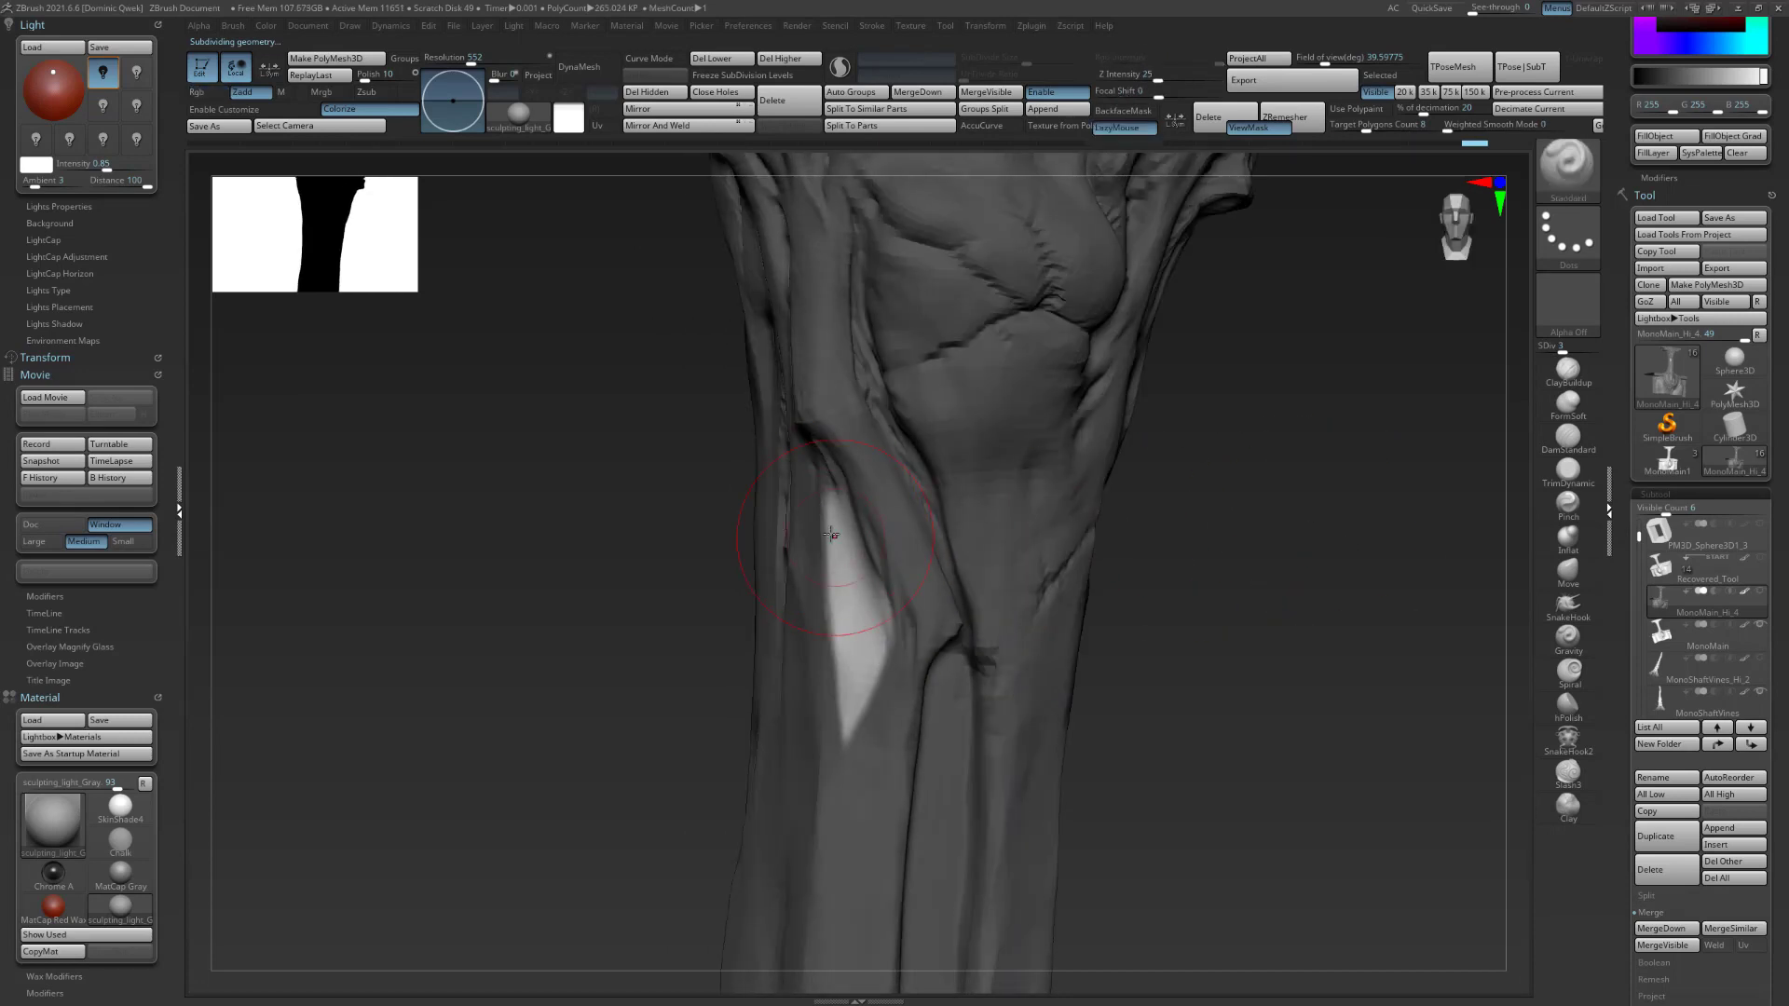
{"action": "left_click_drag", "start_coordinate": [620, 554], "coordinate": [716, 542]}
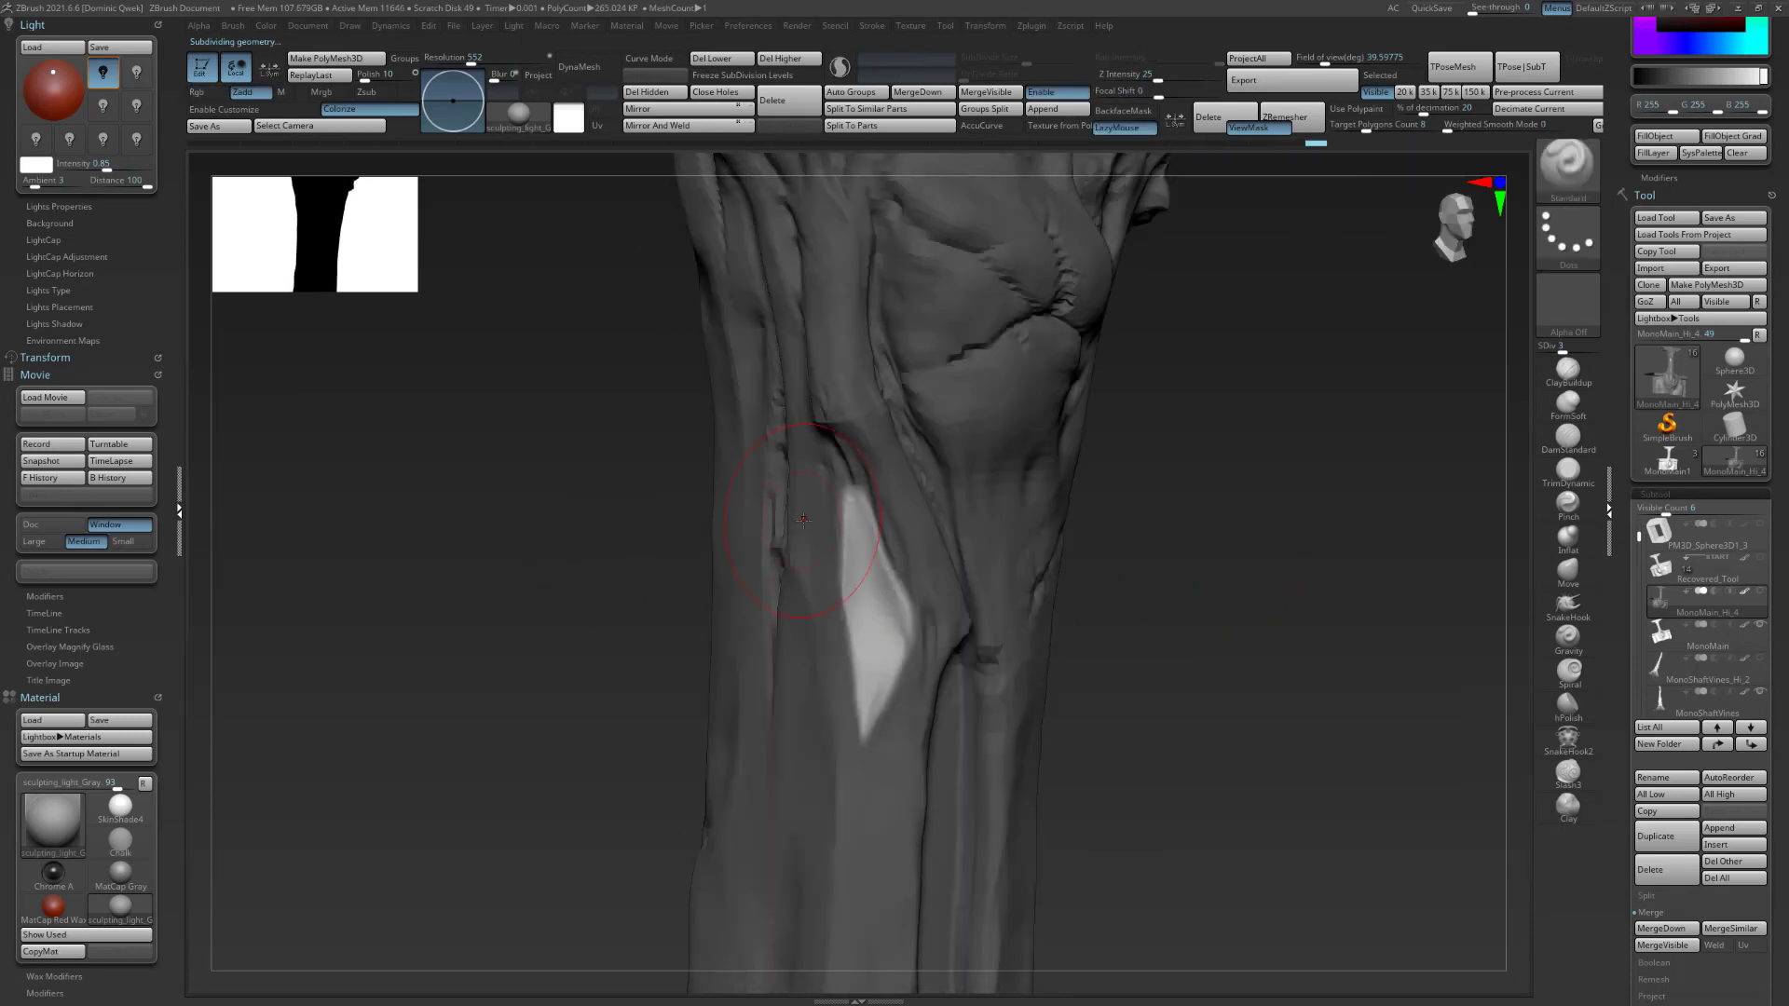
Sculpt membrane folds across the unmasked patch at subdivision level 4 with the ZBe_Membrane brush, undoing an unwanted stroke.
{"action": "key", "text": "b"}
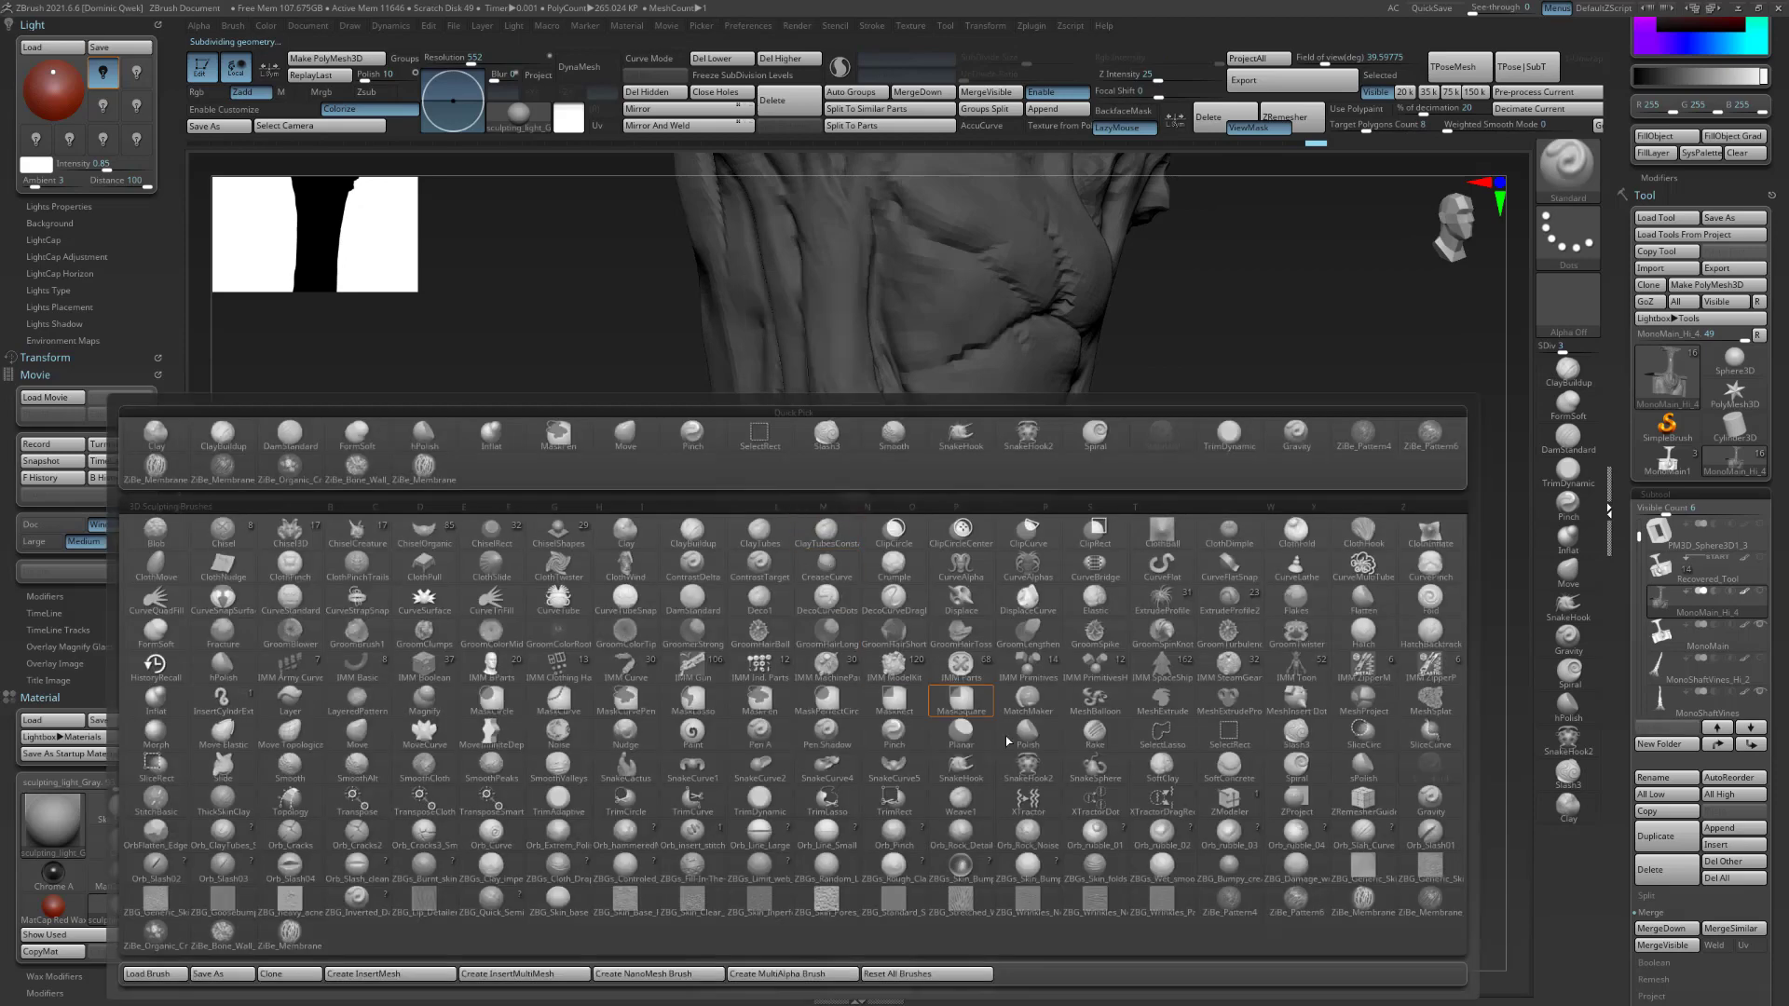
{"action": "left_click", "coordinate": [290, 932]}
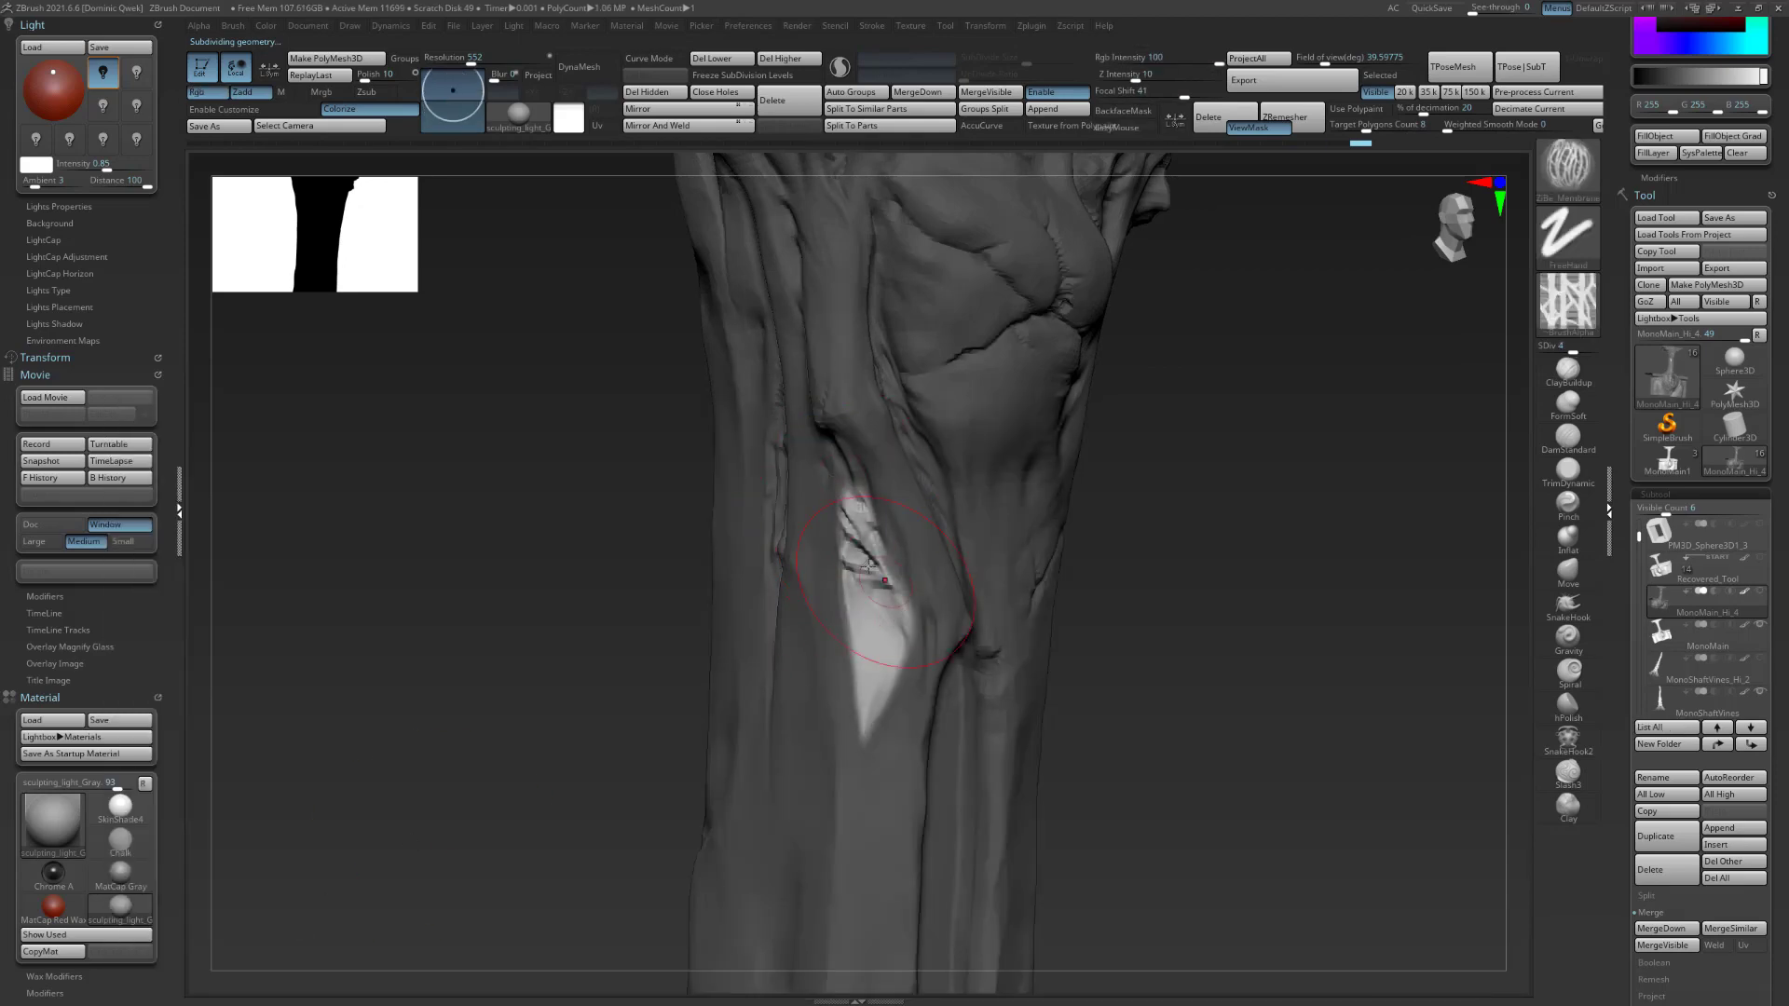
{"action": "key", "text": "ctrl+z"}
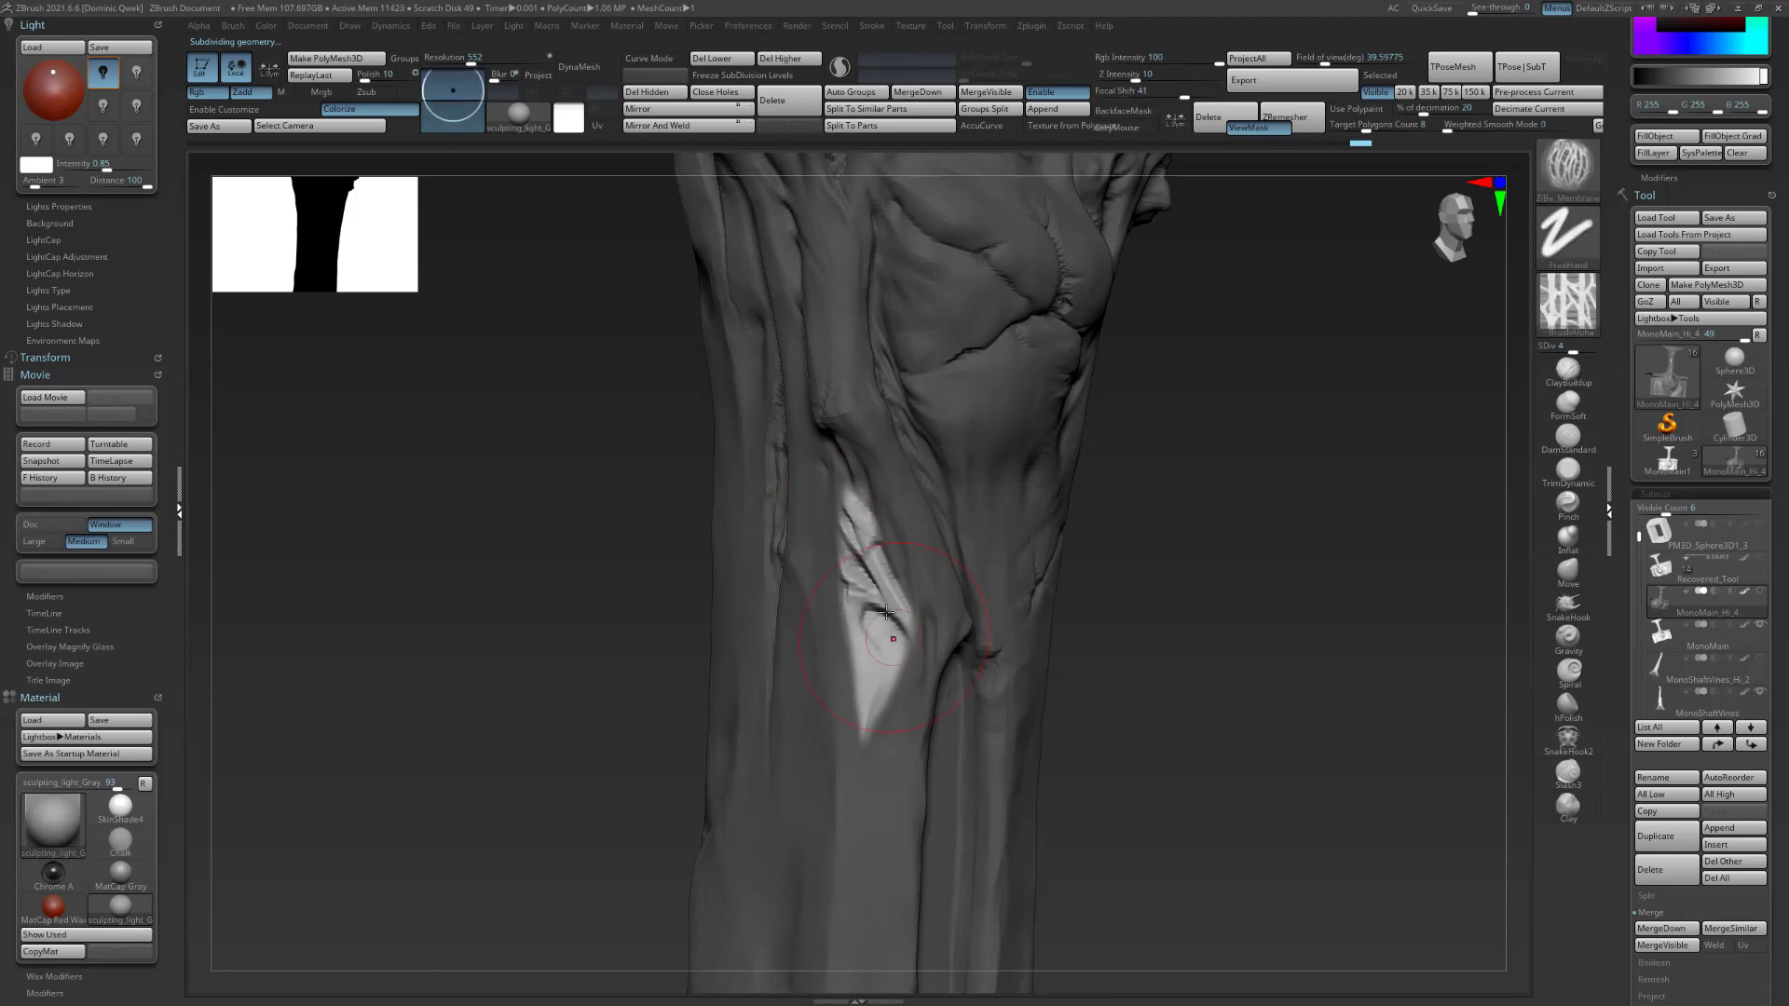
Clear the mask around the membrane patch and raise the mesh to subdivision level 5.
{"action": "left_click_drag", "start_coordinate": [1238, 627], "coordinate": [1176, 643]}
{"action": "key", "text": "ctrl+d"}
{"action": "left_click_drag", "start_coordinate": [1258, 540], "coordinate": [1228, 567]}
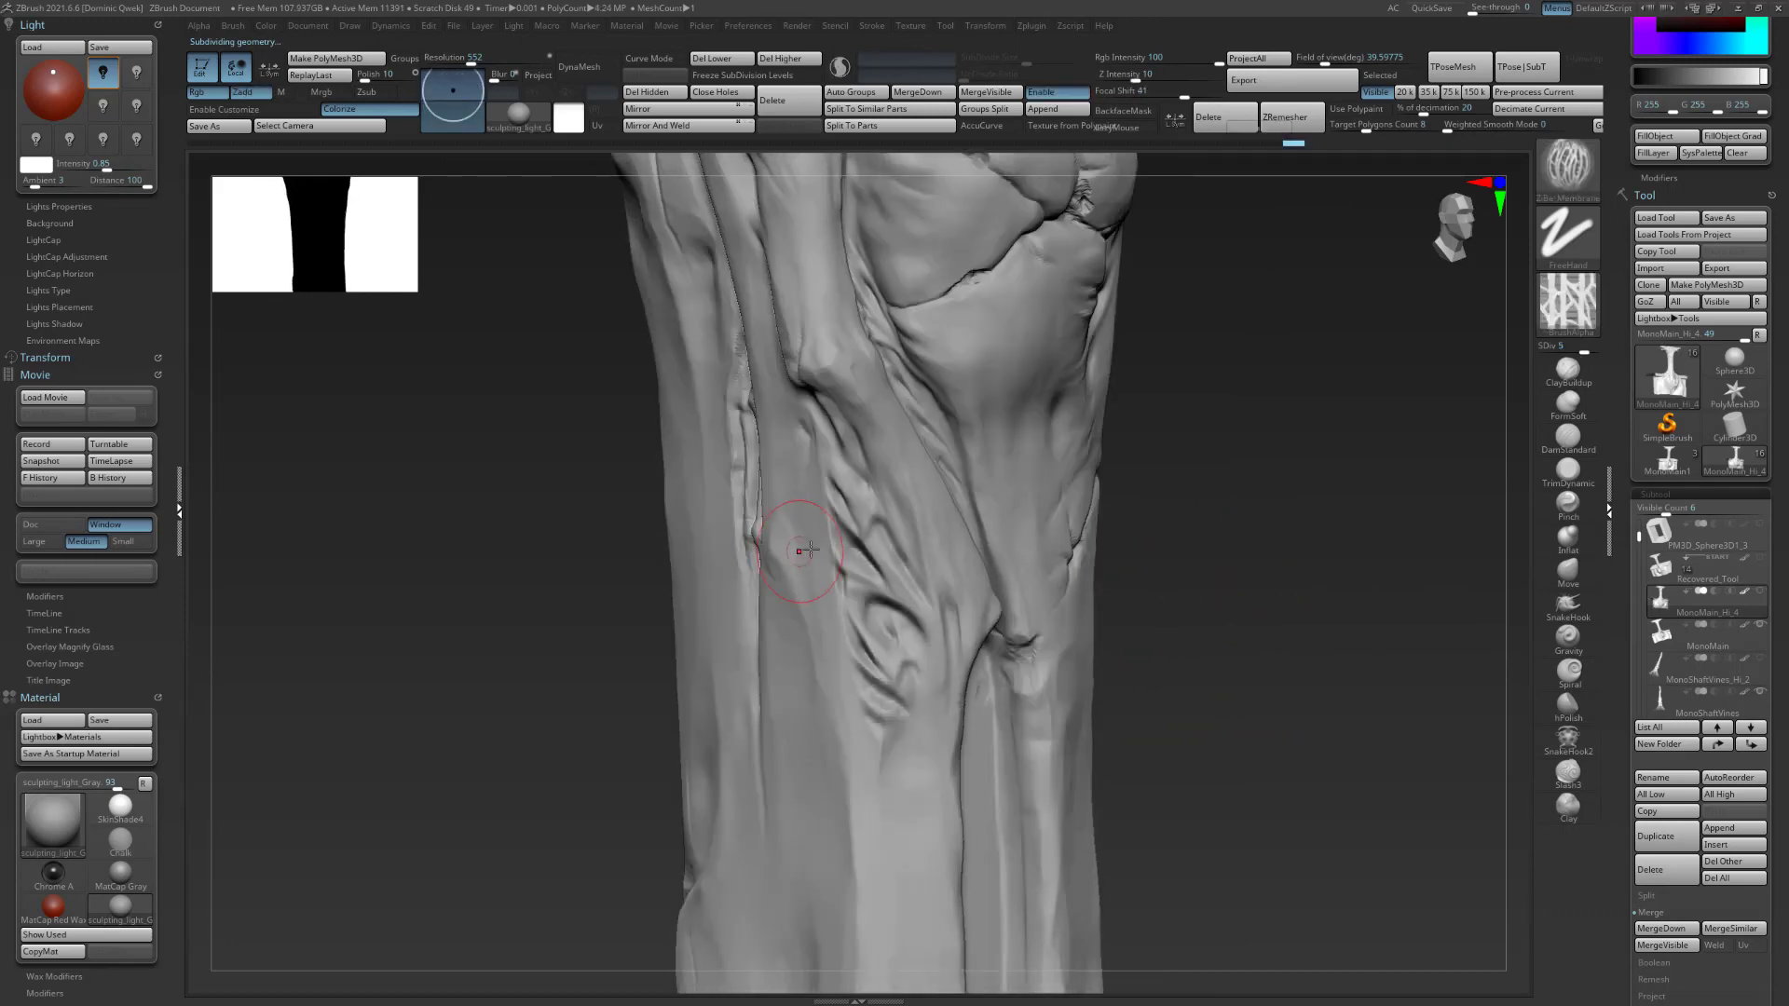
{"action": "left_click_drag", "start_coordinate": [892, 547], "coordinate": [883, 551]}
Carve a crease between the membrane folds with DamStandard and soften the neighbouring ridges with FormSoft.
{"action": "key", "text": "b"}
{"action": "key", "text": "d"}
{"action": "key", "text": "s"}
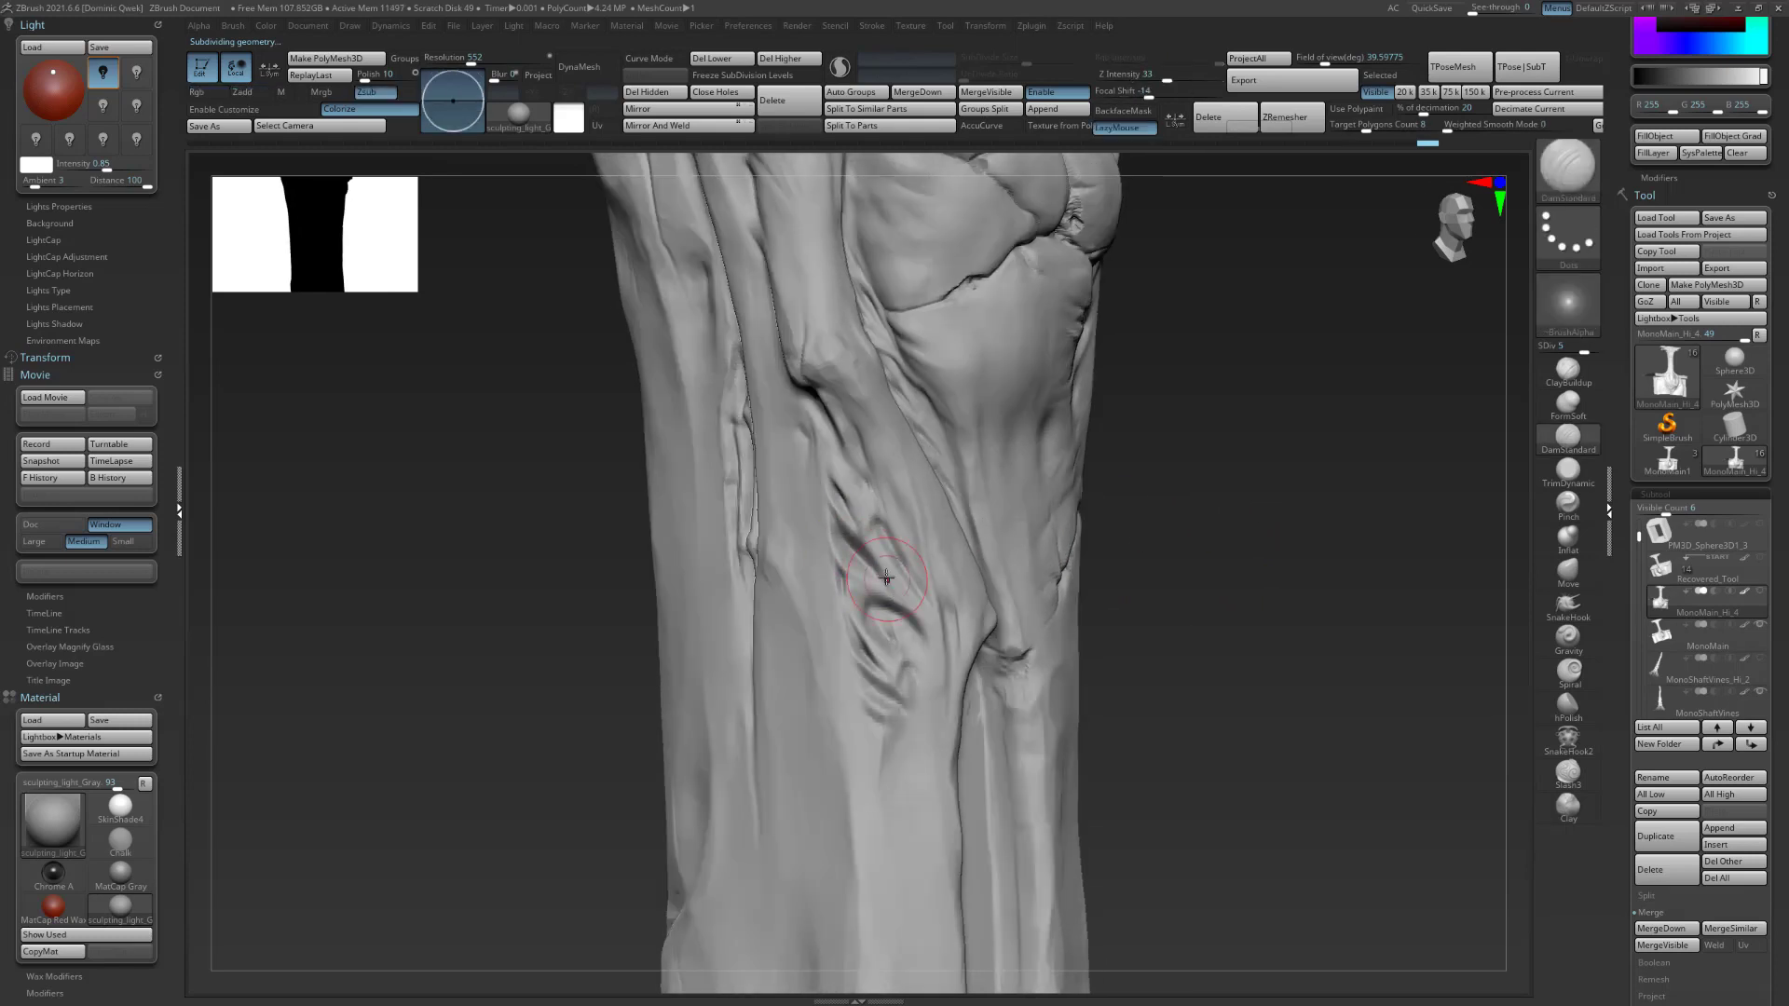
{"action": "key", "text": "b"}
{"action": "key", "text": "f"}
{"action": "key", "text": "s"}
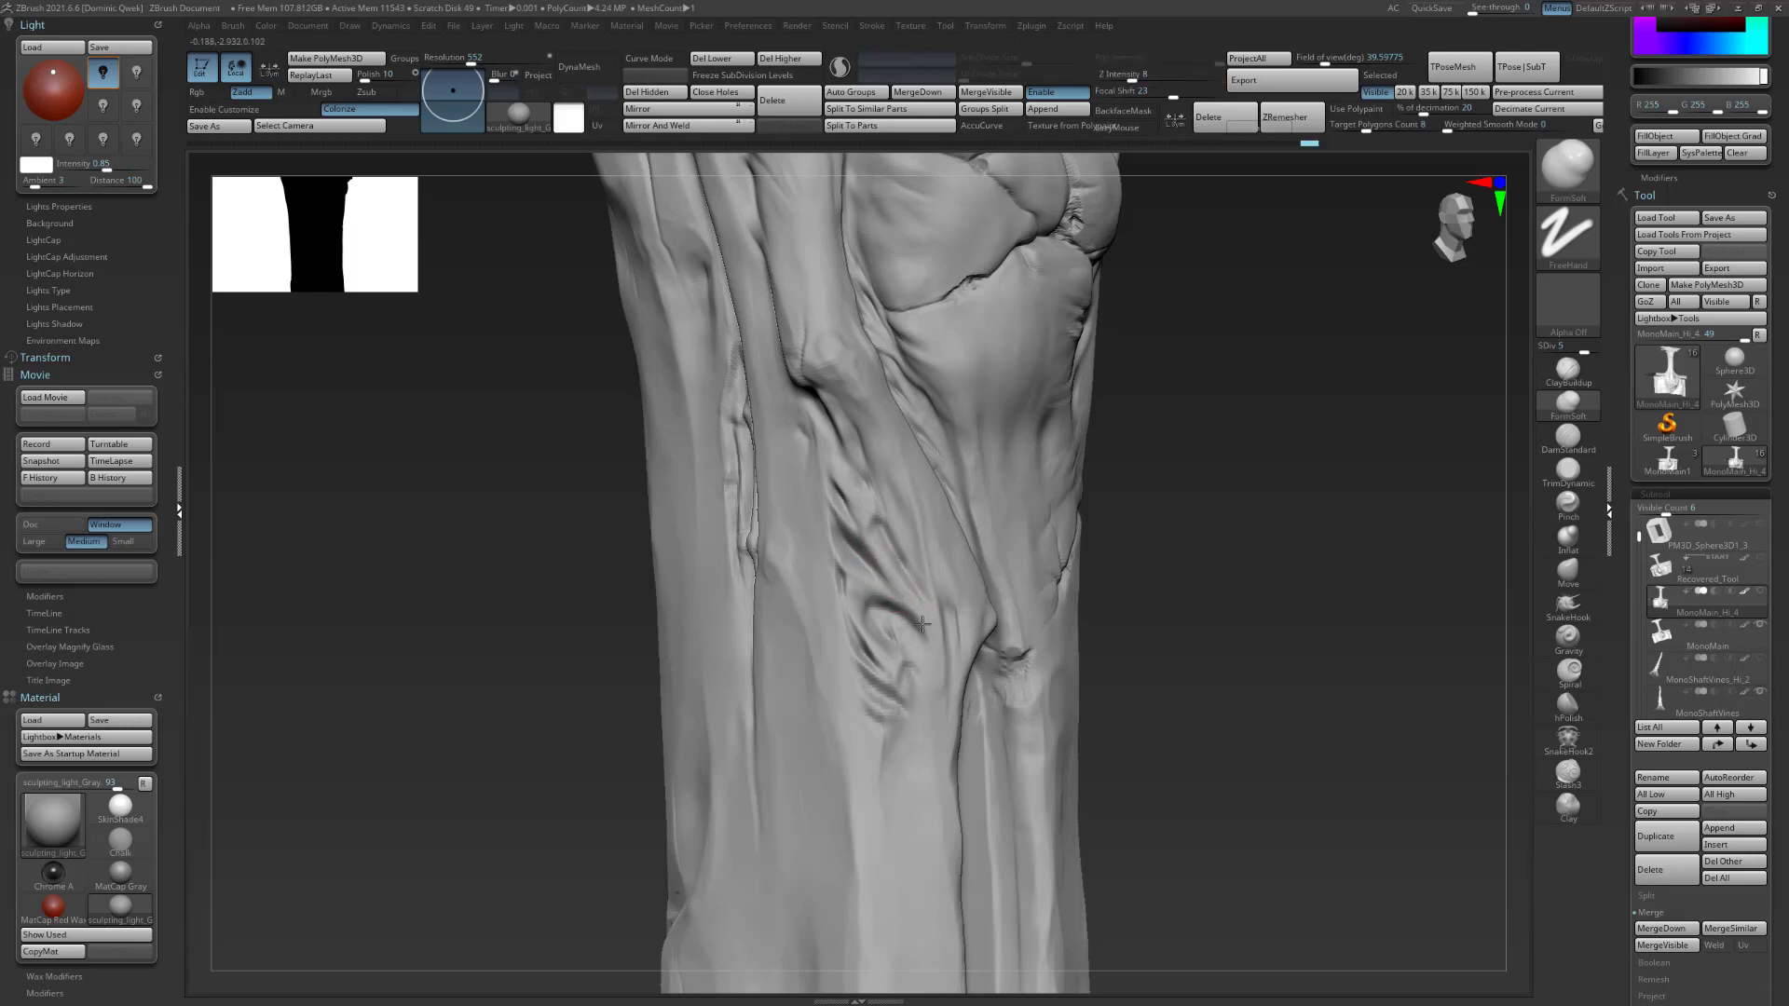
Deepen the creases in the upper half of the membrane patch with DamStandard.
{"action": "key", "text": "b"}
{"action": "key", "text": "d"}
{"action": "key", "text": "s"}
{"action": "left_click_drag", "start_coordinate": [891, 534], "coordinate": [902, 567]}
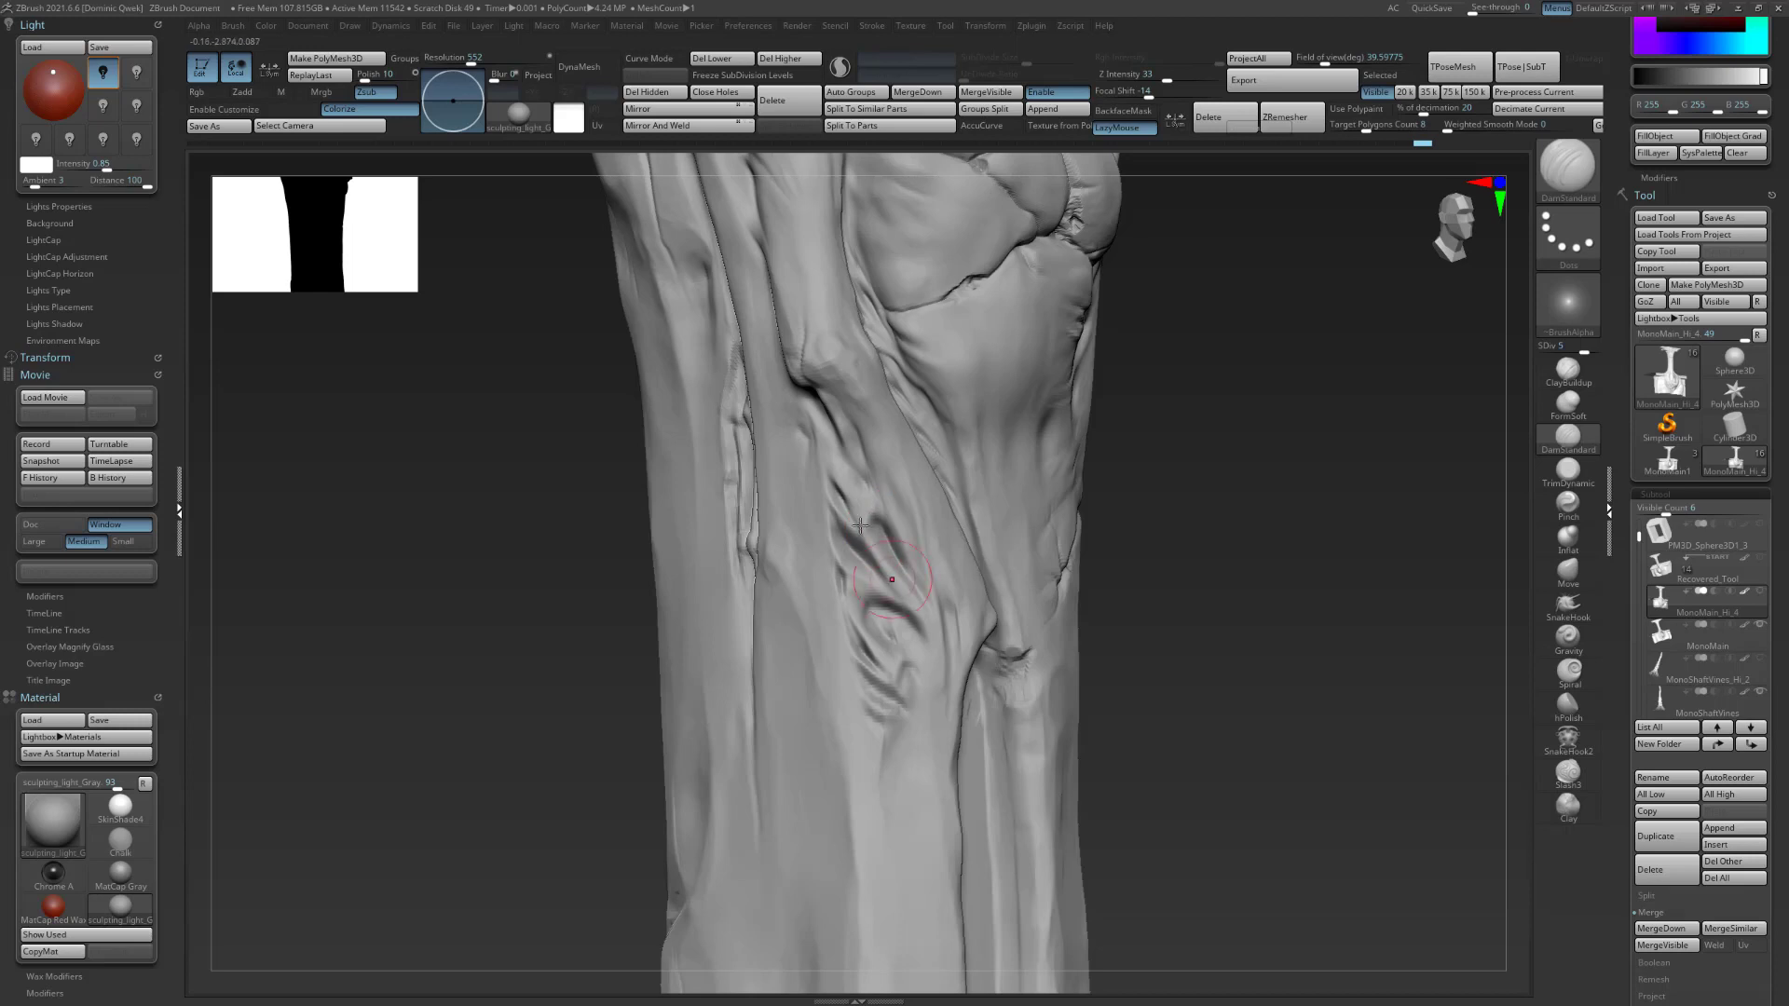
{"action": "left_click_drag", "start_coordinate": [843, 458], "coordinate": [859, 496]}
Build up soft ridges over the lower membrane folds and along the diagonal root with FormSoft.
{"action": "key", "text": "b"}
{"action": "key", "text": "f"}
{"action": "key", "text": "s"}
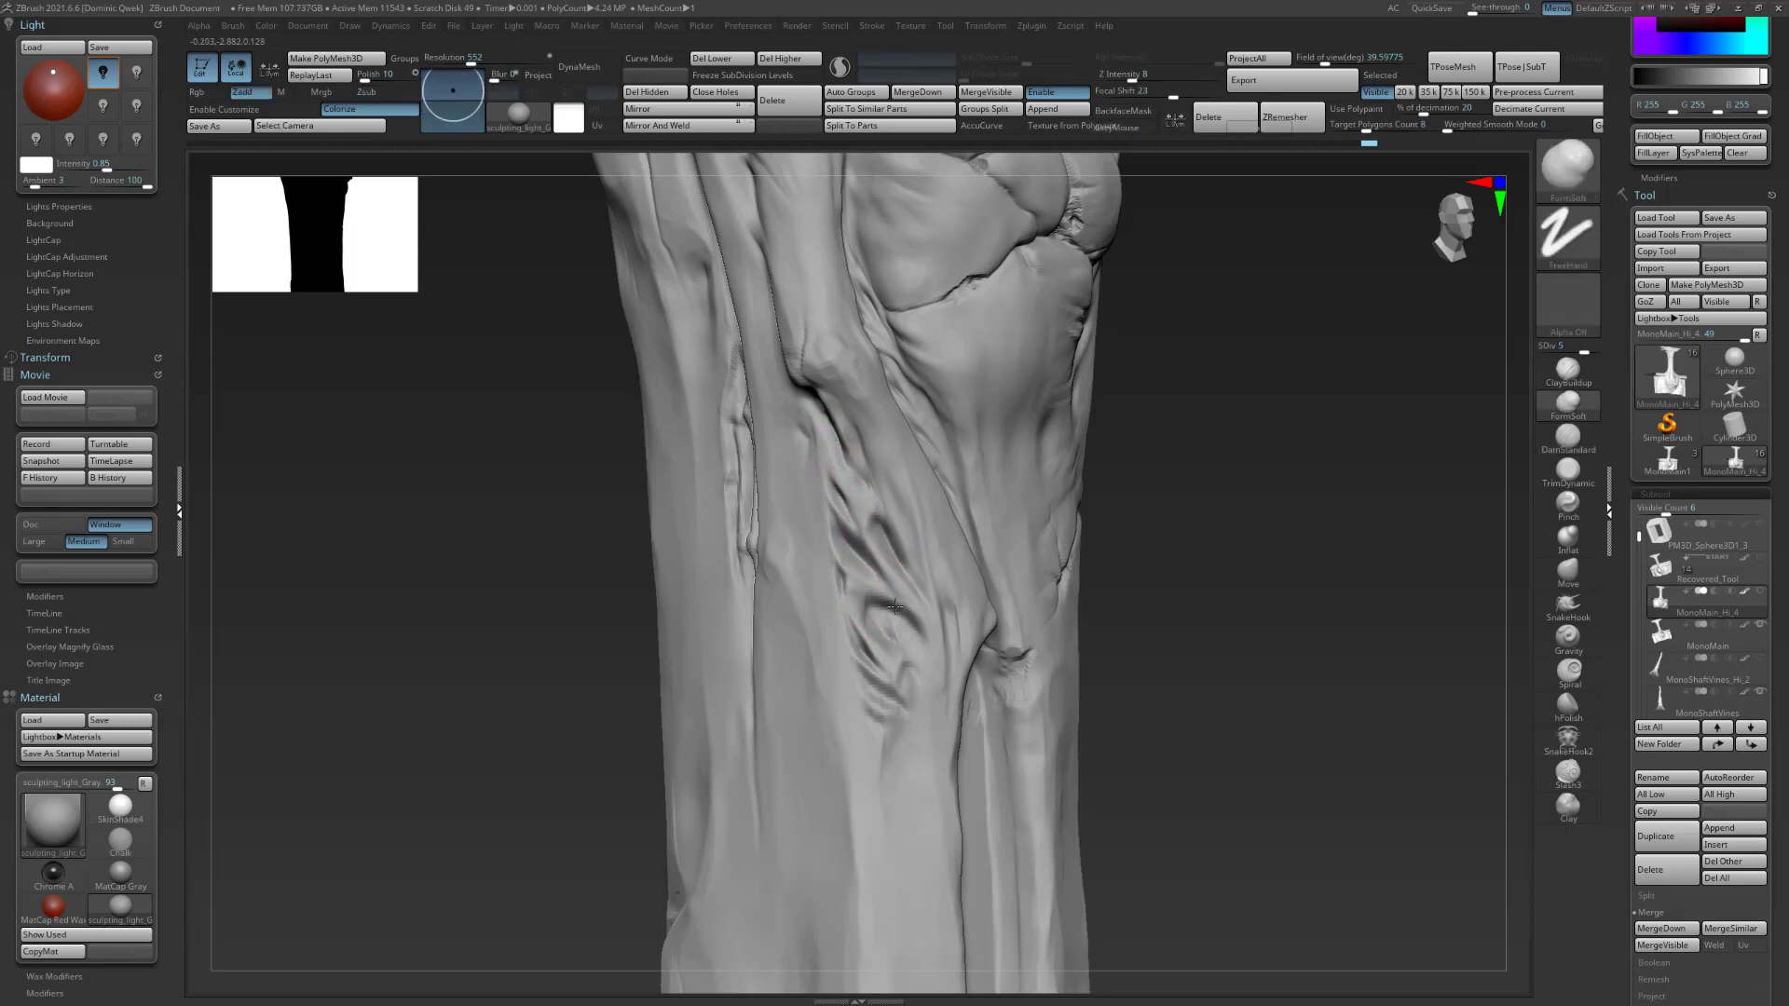
{"action": "left_click_drag", "start_coordinate": [1242, 581], "coordinate": [1134, 572]}
{"action": "mouse_move", "coordinate": [939, 604]}
{"action": "left_mouse_down"}
{"action": "mouse_move", "coordinate": [936, 658]}
{"action": "mouse_move", "coordinate": [873, 664]}
{"action": "mouse_move", "coordinate": [890, 724]}
{"action": "left_mouse_up"}
Cut sharper creases at the lower end of the membrane folds with DamStandard.
{"action": "key", "text": "b"}
{"action": "key", "text": "d"}
{"action": "key", "text": "s"}
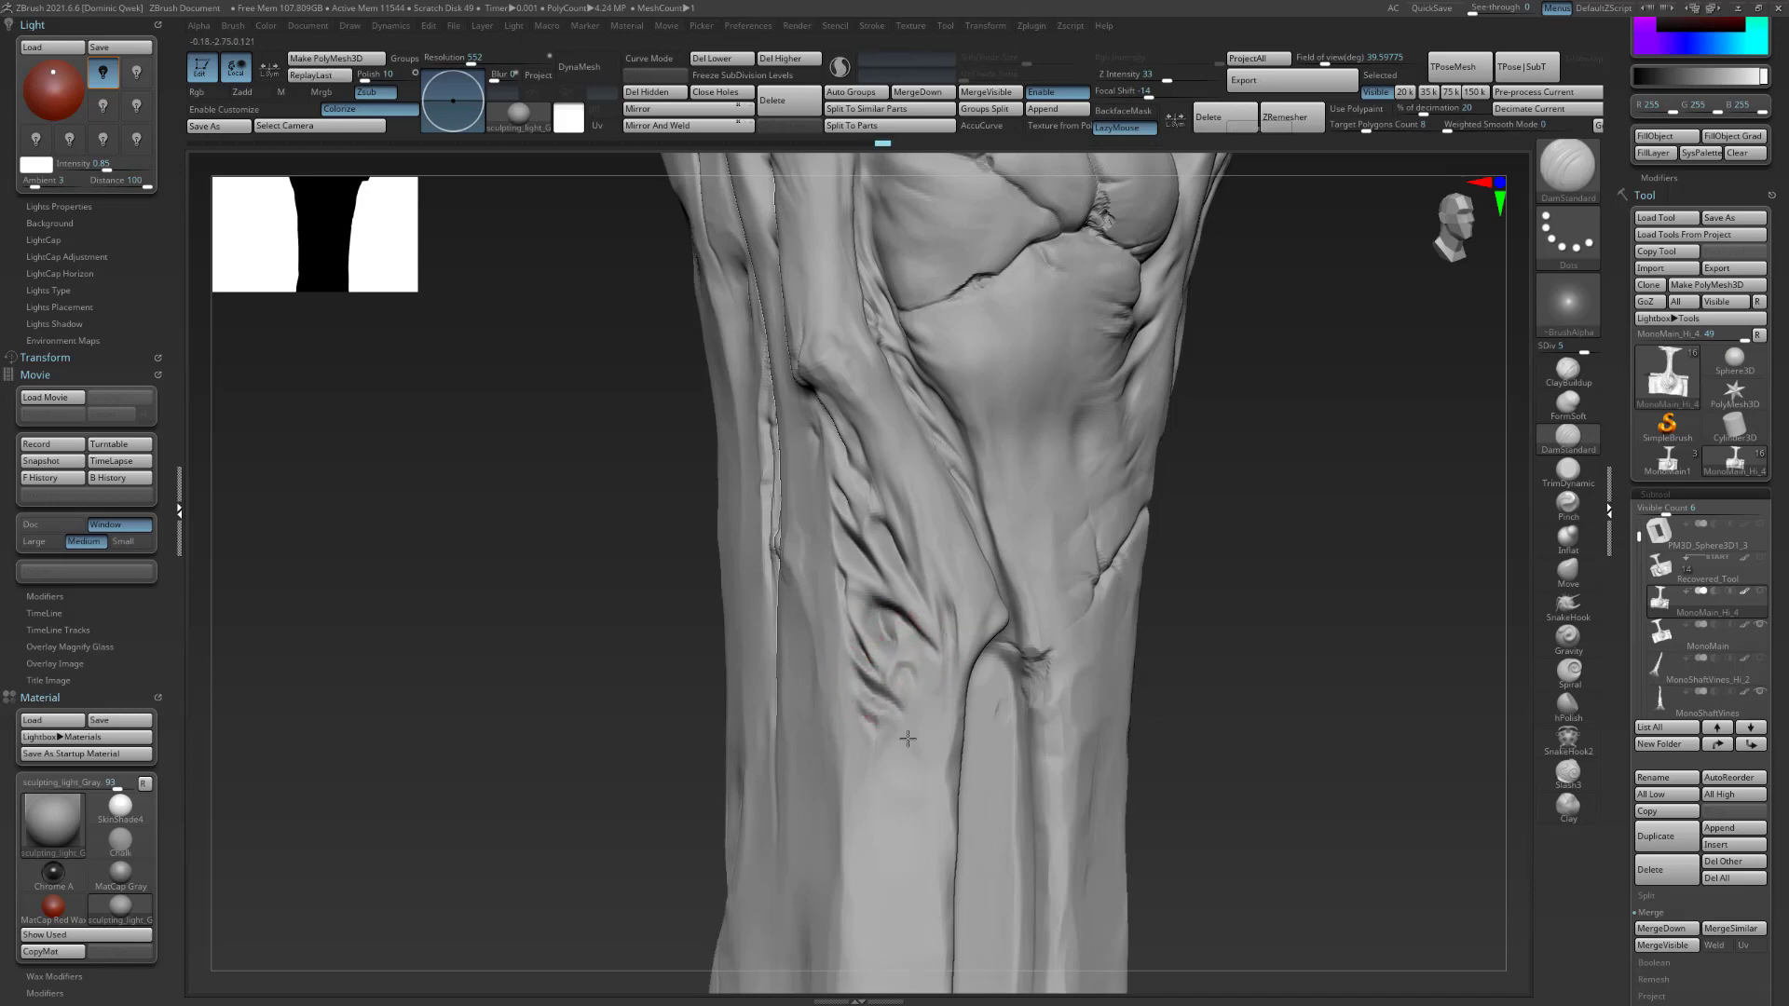
{"action": "left_click_drag", "start_coordinate": [1356, 529], "coordinate": [798, 466]}
Add volume along the outer edge of the membrane patch below the root knot with ClayBuildup.
{"action": "key", "text": "b"}
{"action": "key", "text": "c"}
{"action": "key", "text": "b"}
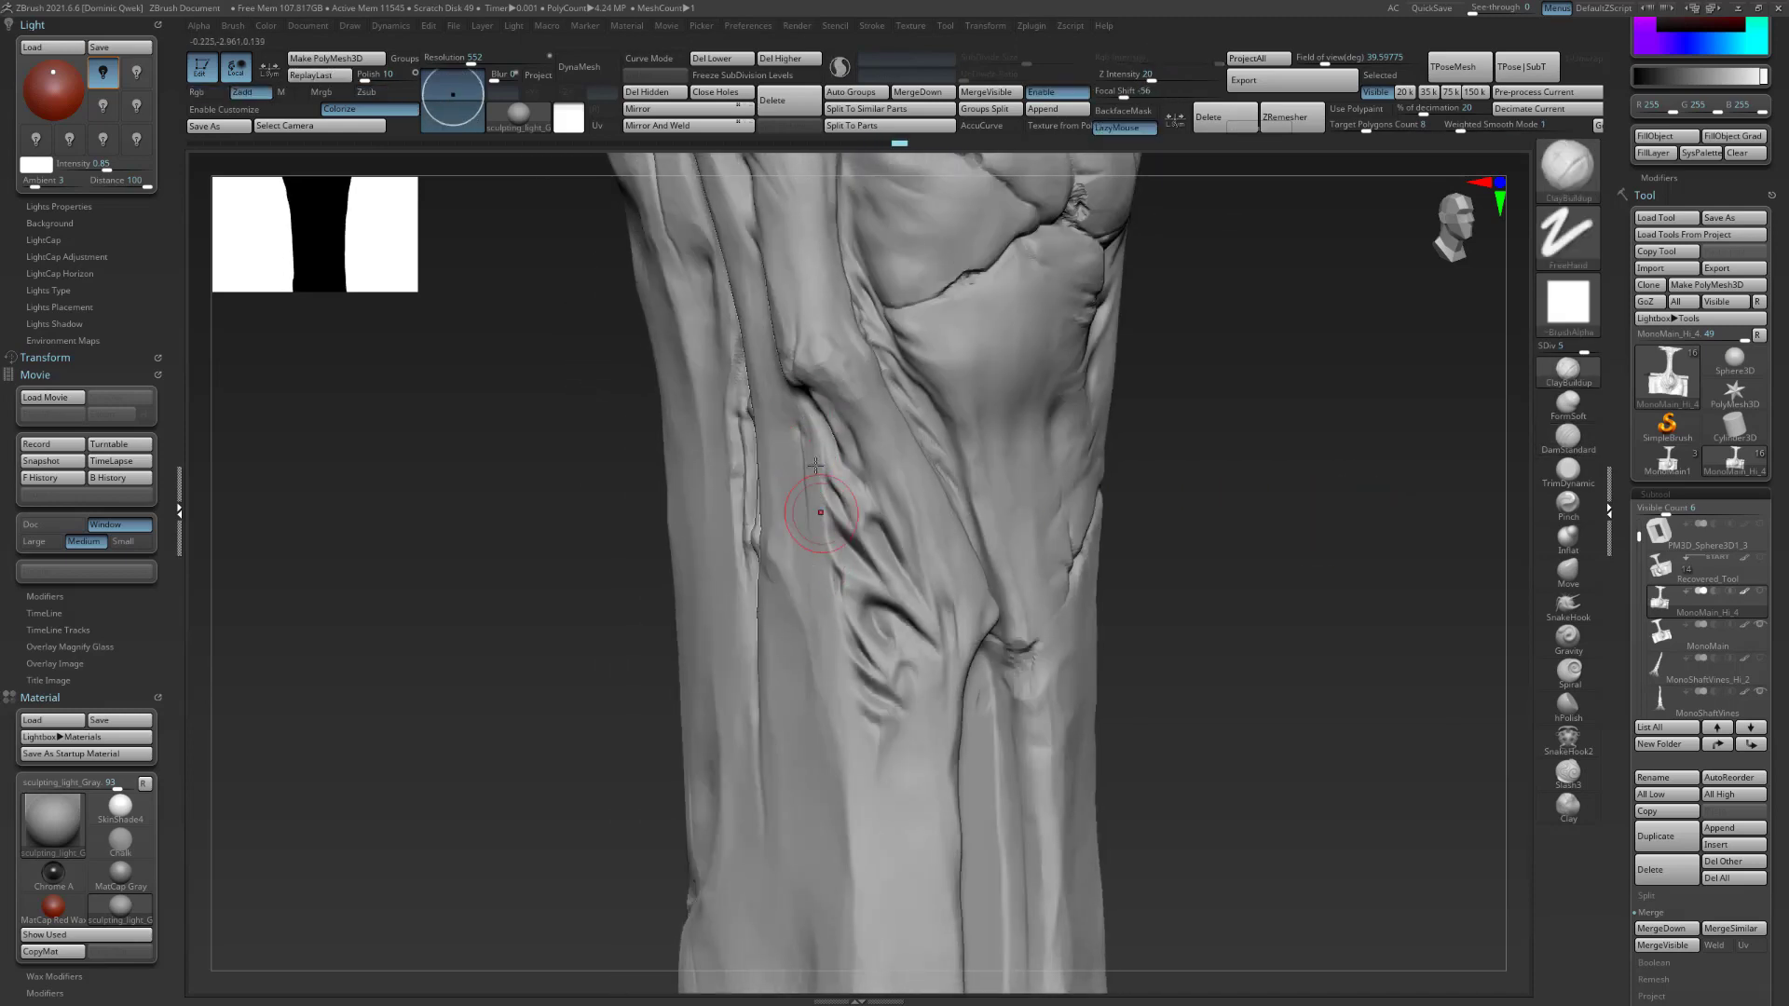
{"action": "mouse_move", "coordinate": [830, 607]}
{"action": "left_mouse_down"}
{"action": "mouse_move", "coordinate": [801, 420]}
{"action": "mouse_move", "coordinate": [803, 515]}
{"action": "left_mouse_up"}
Crease the hollow beneath the root knot with DamStandard and smooth the ridge beside it.
{"action": "key", "text": "b"}
{"action": "key", "text": "d"}
{"action": "key", "text": "s"}
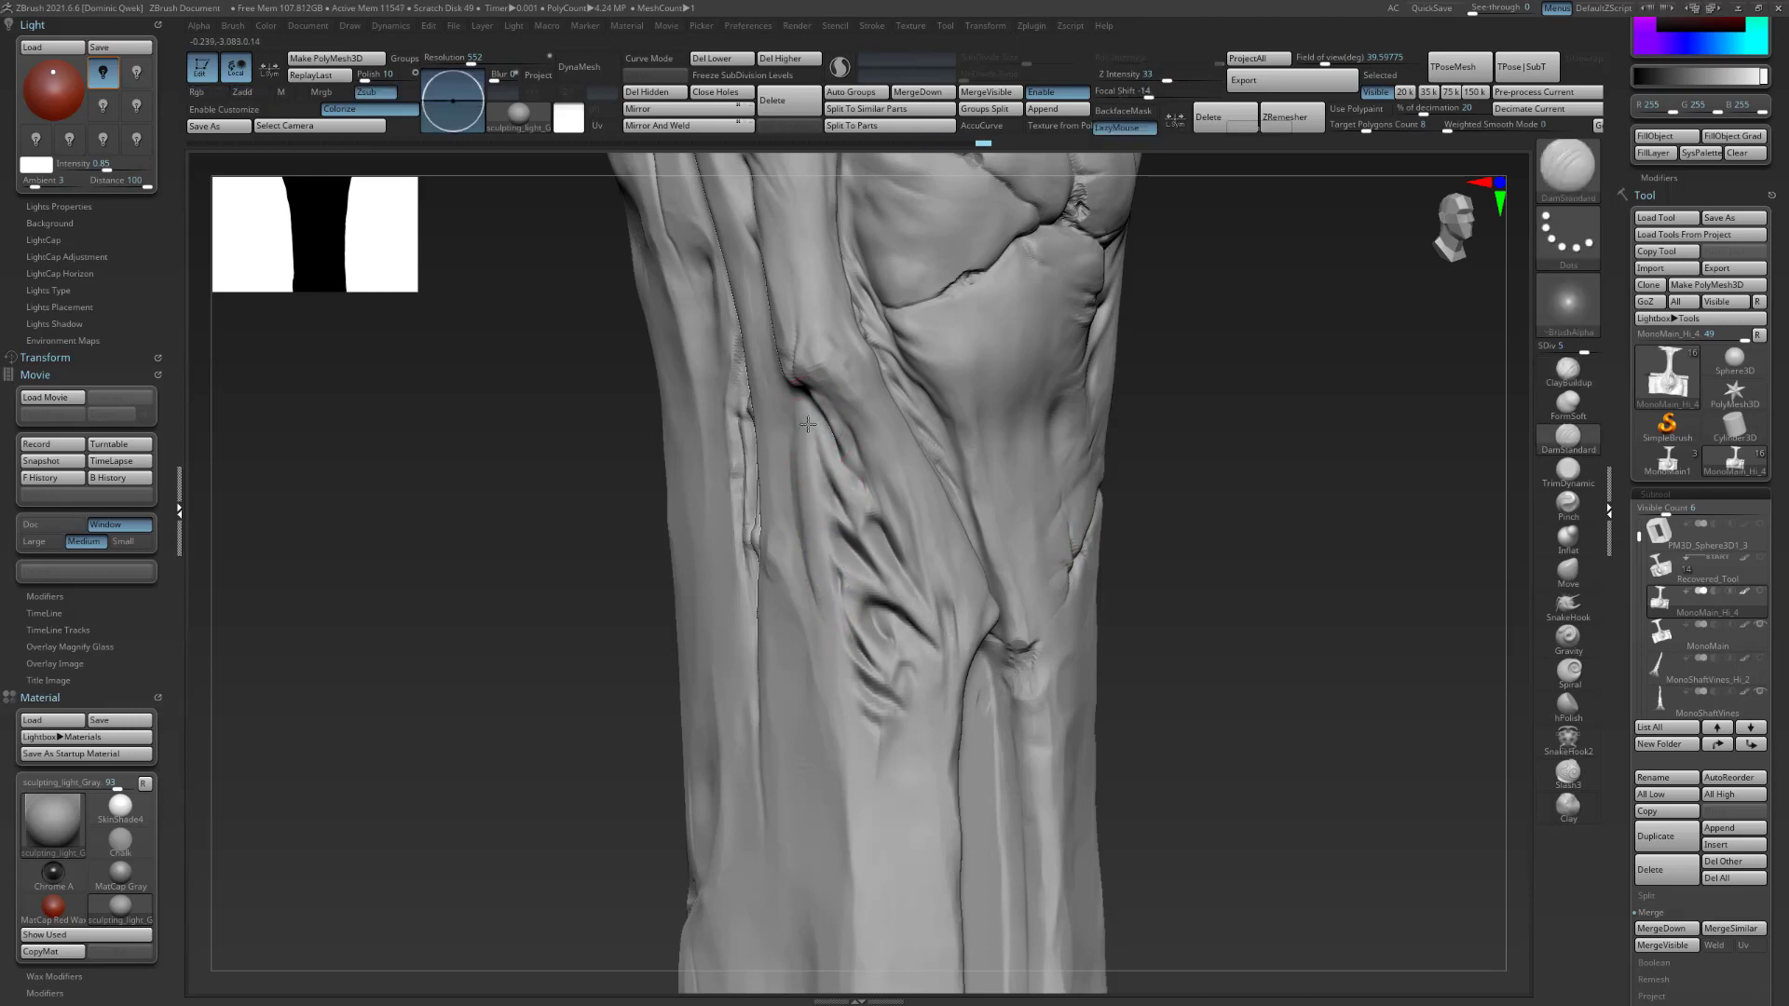
{"action": "left_click_drag", "start_coordinate": [815, 508], "coordinate": [807, 486]}
{"action": "left_click_drag", "start_coordinate": [803, 480], "coordinate": [792, 535], "text": "shift"}
Examine the sculpted trunk and the roots beneath the slab from several angles.
{"action": "mouse_move", "coordinate": [1244, 531]}
{"action": "left_mouse_down", "text": "alt"}
{"action": "mouse_move", "coordinate": [1242, 454]}
{"action": "mouse_move", "coordinate": [1270, 485]}
{"action": "mouse_move", "coordinate": [1186, 583]}
{"action": "mouse_move", "coordinate": [1222, 646]}
{"action": "left_mouse_up", "text": "alt"}
{"action": "mouse_move", "coordinate": [1218, 570]}
{"action": "left_mouse_down"}
{"action": "mouse_move", "coordinate": [1233, 560]}
{"action": "mouse_move", "coordinate": [1179, 578]}
{"action": "left_mouse_up"}
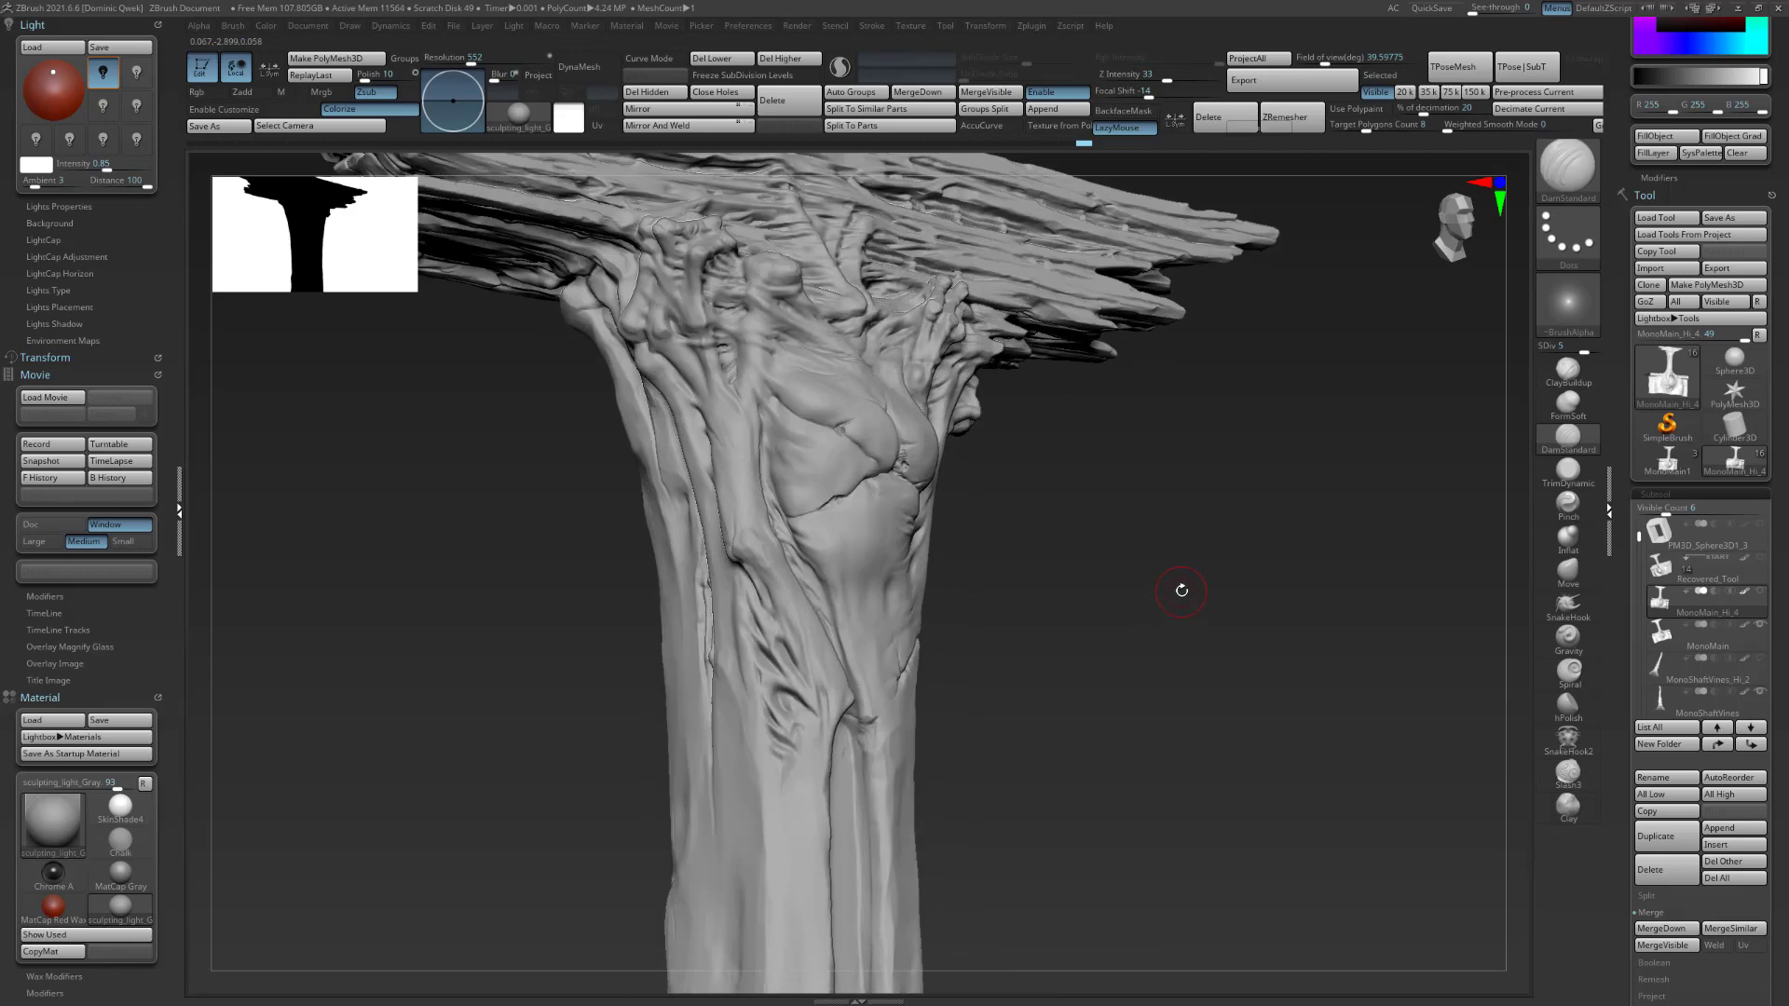
{"action": "mouse_move", "coordinate": [1159, 573]}
{"action": "left_mouse_down"}
{"action": "mouse_move", "coordinate": [1174, 571]}
{"action": "mouse_move", "coordinate": [1198, 655]}
{"action": "mouse_move", "coordinate": [1166, 659]}
{"action": "mouse_move", "coordinate": [1154, 690]}
{"action": "mouse_move", "coordinate": [942, 643]}
{"action": "left_mouse_up"}
{"action": "mouse_move", "coordinate": [1117, 552]}
{"action": "left_mouse_down"}
{"action": "mouse_move", "coordinate": [1098, 652]}
{"action": "mouse_move", "coordinate": [1136, 640]}
{"action": "mouse_move", "coordinate": [1158, 697]}
{"action": "mouse_move", "coordinate": [1183, 661]}
{"action": "left_mouse_up"}
{"action": "mouse_move", "coordinate": [1120, 589]}
{"action": "left_mouse_down"}
{"action": "mouse_move", "coordinate": [1210, 600]}
{"action": "mouse_move", "coordinate": [1230, 711]}
{"action": "mouse_move", "coordinate": [1250, 676]}
{"action": "mouse_move", "coordinate": [1202, 652]}
{"action": "mouse_move", "coordinate": [1178, 787]}
{"action": "mouse_move", "coordinate": [1195, 713]}
{"action": "left_mouse_up"}
{"action": "mouse_move", "coordinate": [559, 735]}
{"action": "left_mouse_down"}
{"action": "mouse_move", "coordinate": [559, 702]}
{"action": "mouse_move", "coordinate": [470, 714]}
{"action": "left_mouse_up"}
Build up soft forms over the roots where the trunk meets the slab with FormSoft.
{"action": "key", "text": "b"}
{"action": "key", "text": "f"}
{"action": "key", "text": "s"}
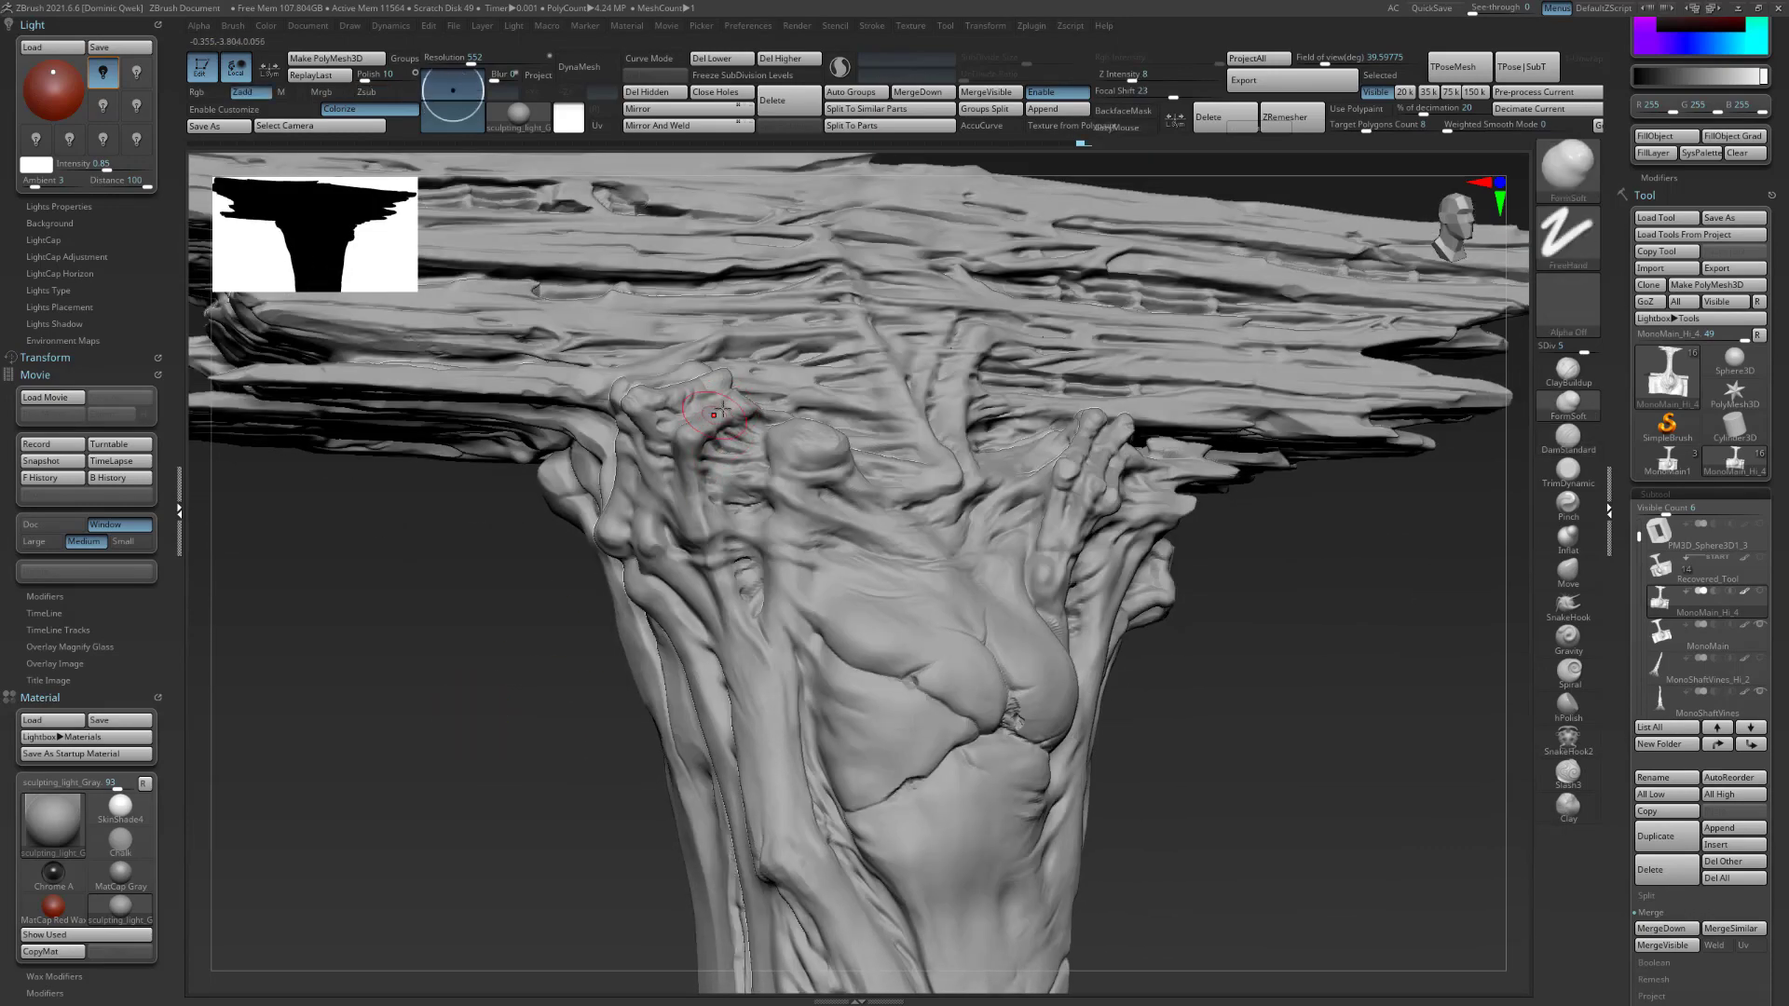
{"action": "left_click_drag", "start_coordinate": [769, 584], "coordinate": [946, 382]}
{"action": "left_click_drag", "start_coordinate": [473, 576], "coordinate": [531, 624]}
{"action": "mouse_move", "coordinate": [1345, 620]}
{"action": "left_mouse_down", "text": "alt"}
{"action": "mouse_move", "coordinate": [1262, 663]}
{"action": "mouse_move", "coordinate": [1238, 711]}
{"action": "mouse_move", "coordinate": [1249, 663]}
{"action": "mouse_move", "coordinate": [1226, 718]}
{"action": "mouse_move", "coordinate": [1226, 680]}
{"action": "mouse_move", "coordinate": [1233, 713]}
{"action": "left_mouse_up", "text": "alt"}
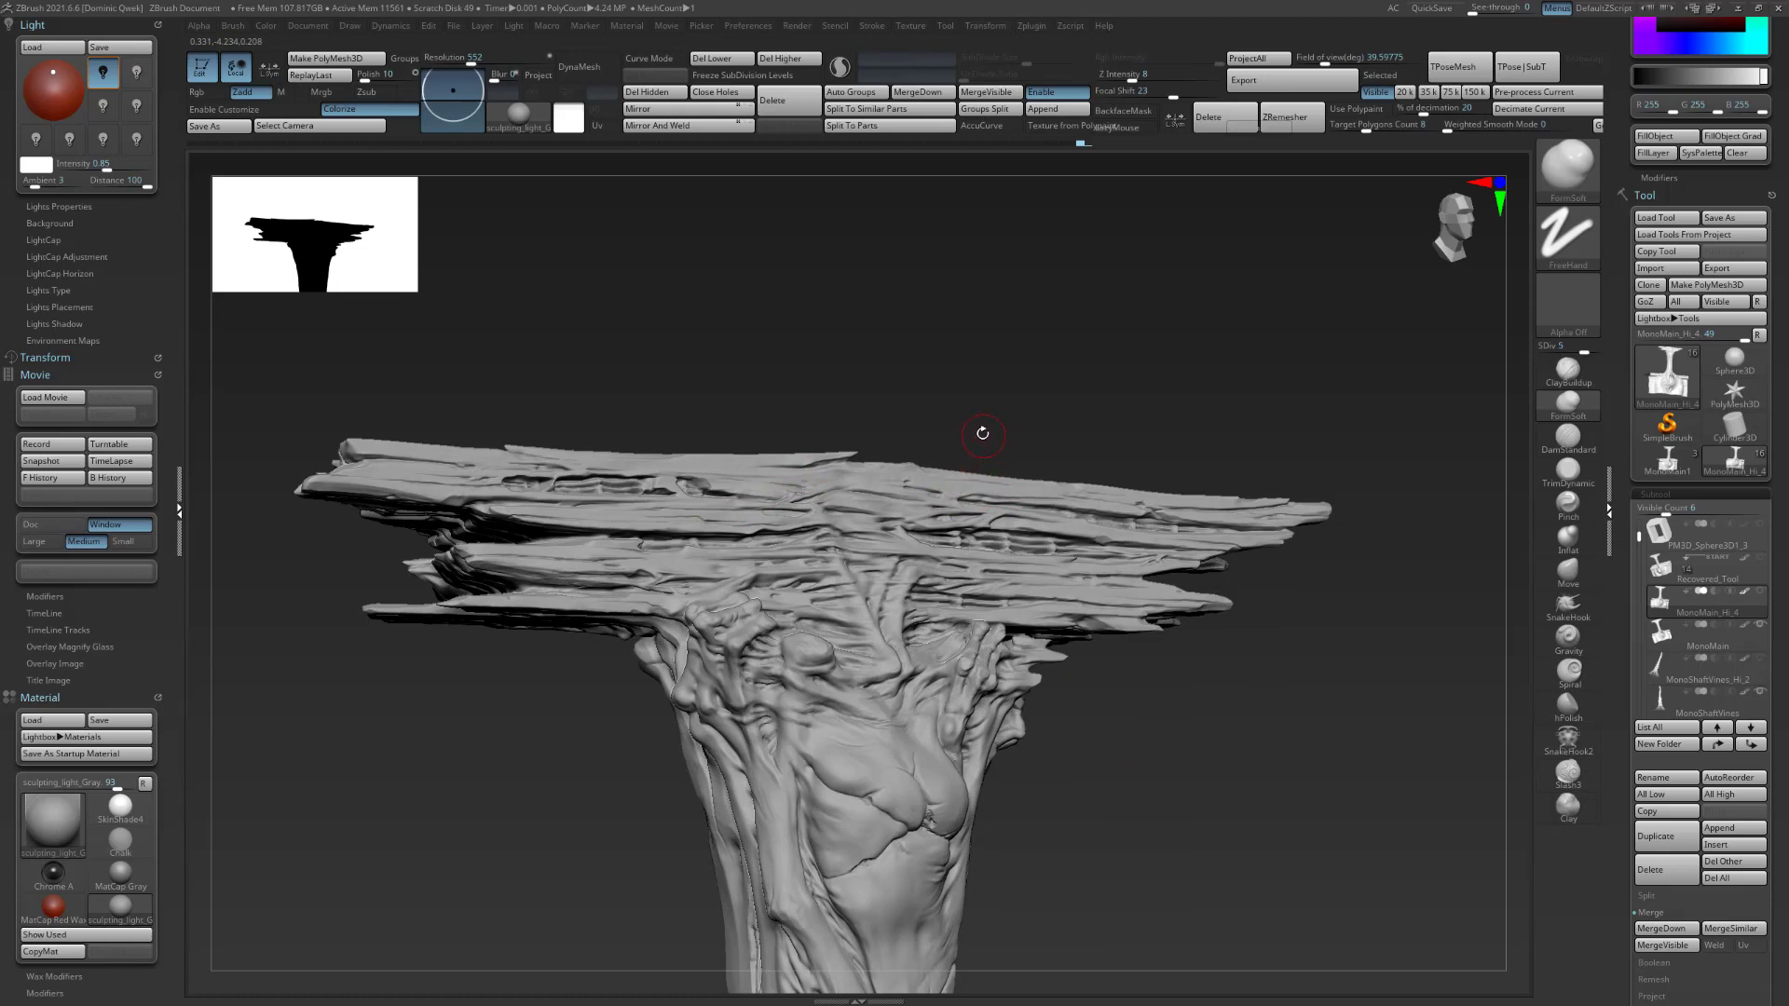
Smooth the long band beneath the slab's row of cavities at lower subdivision levels down to level 3.
{"action": "mouse_move", "coordinate": [1020, 341]}
{"action": "left_mouse_down"}
{"action": "mouse_move", "coordinate": [1106, 252]}
{"action": "mouse_move", "coordinate": [1031, 314]}
{"action": "mouse_move", "coordinate": [1058, 316]}
{"action": "mouse_move", "coordinate": [926, 403]}
{"action": "mouse_move", "coordinate": [985, 342]}
{"action": "left_mouse_up"}
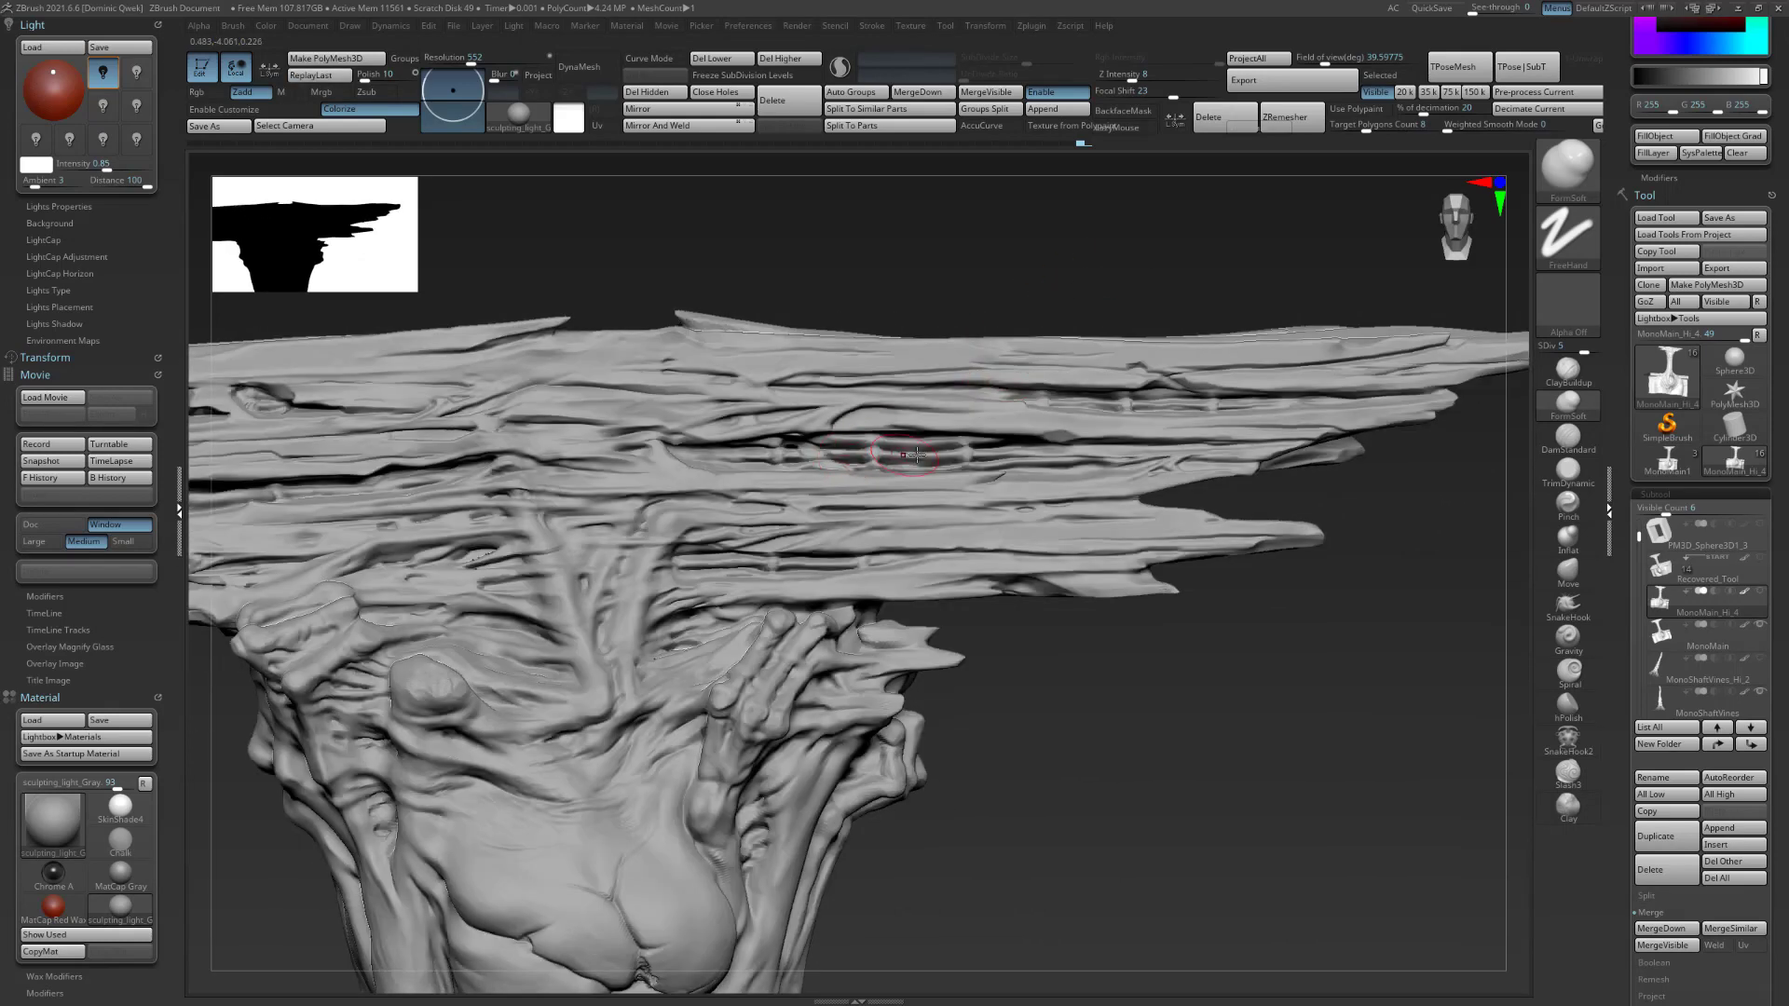
{"action": "mouse_move", "coordinate": [1184, 728]}
{"action": "left_mouse_down"}
{"action": "mouse_move", "coordinate": [1277, 706]}
{"action": "mouse_move", "coordinate": [1432, 735]}
{"action": "mouse_move", "coordinate": [757, 826]}
{"action": "mouse_move", "coordinate": [643, 874]}
{"action": "mouse_move", "coordinate": [946, 570]}
{"action": "left_mouse_up"}
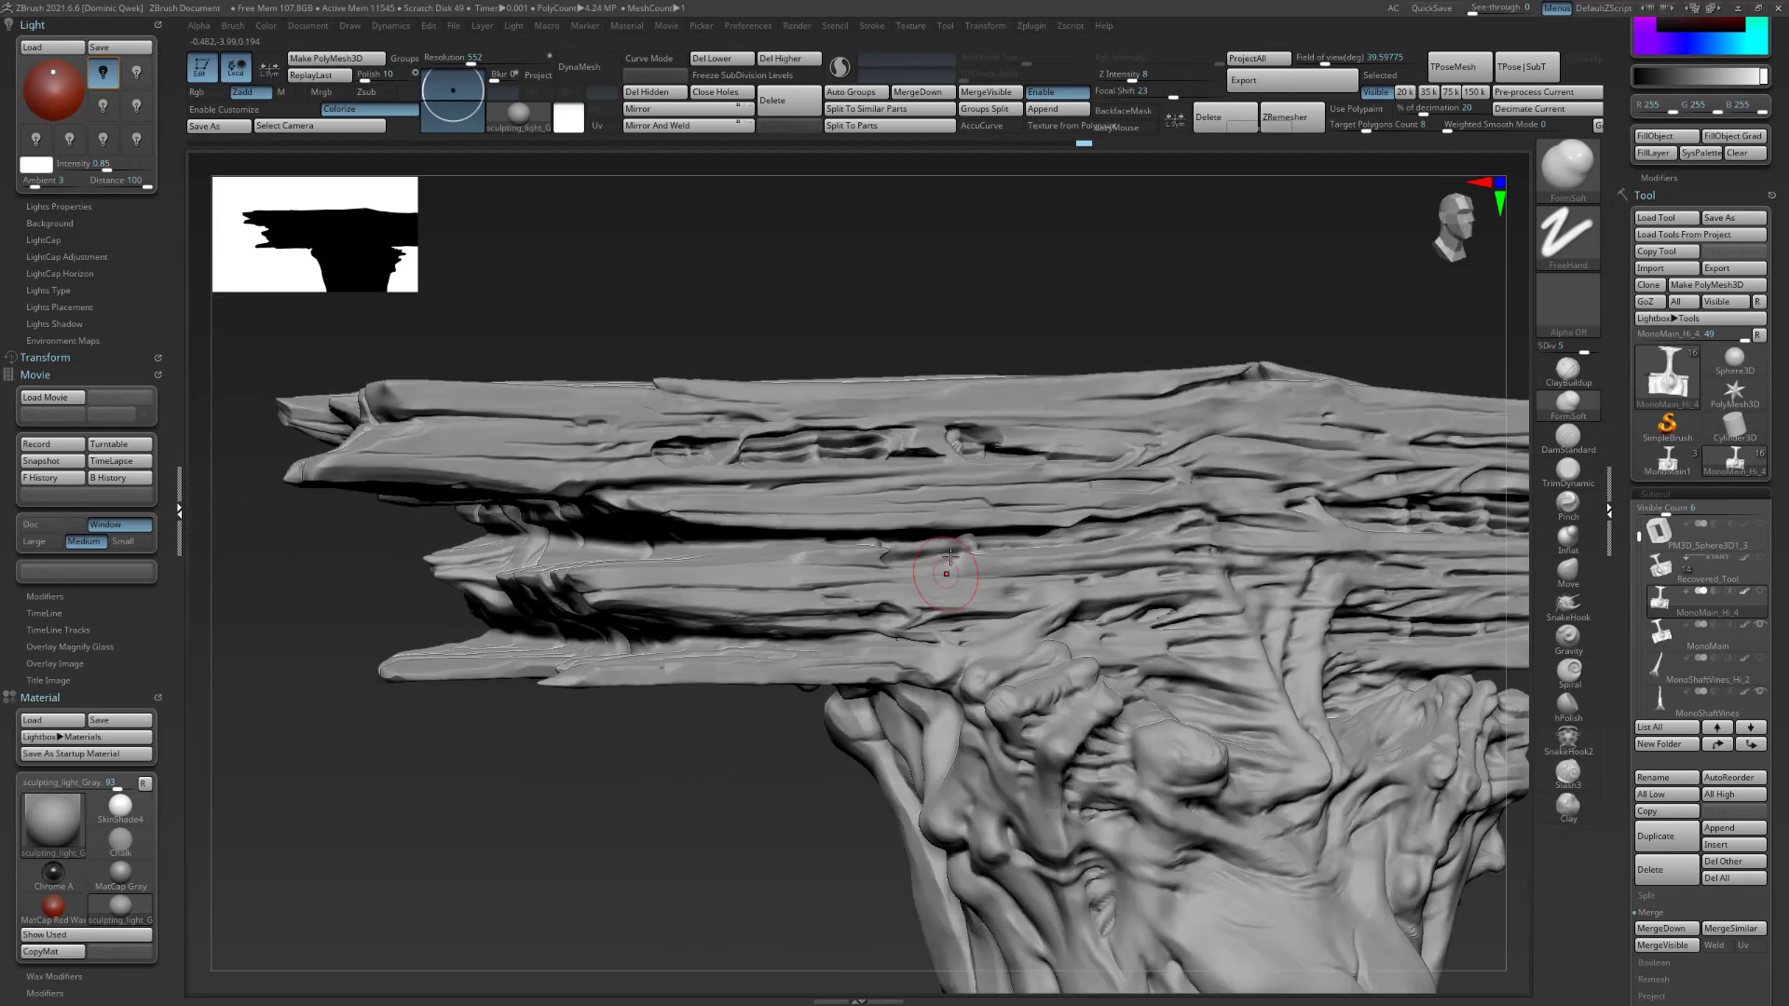
{"action": "right_click_drag", "start_coordinate": [932, 506], "coordinate": [949, 498]}
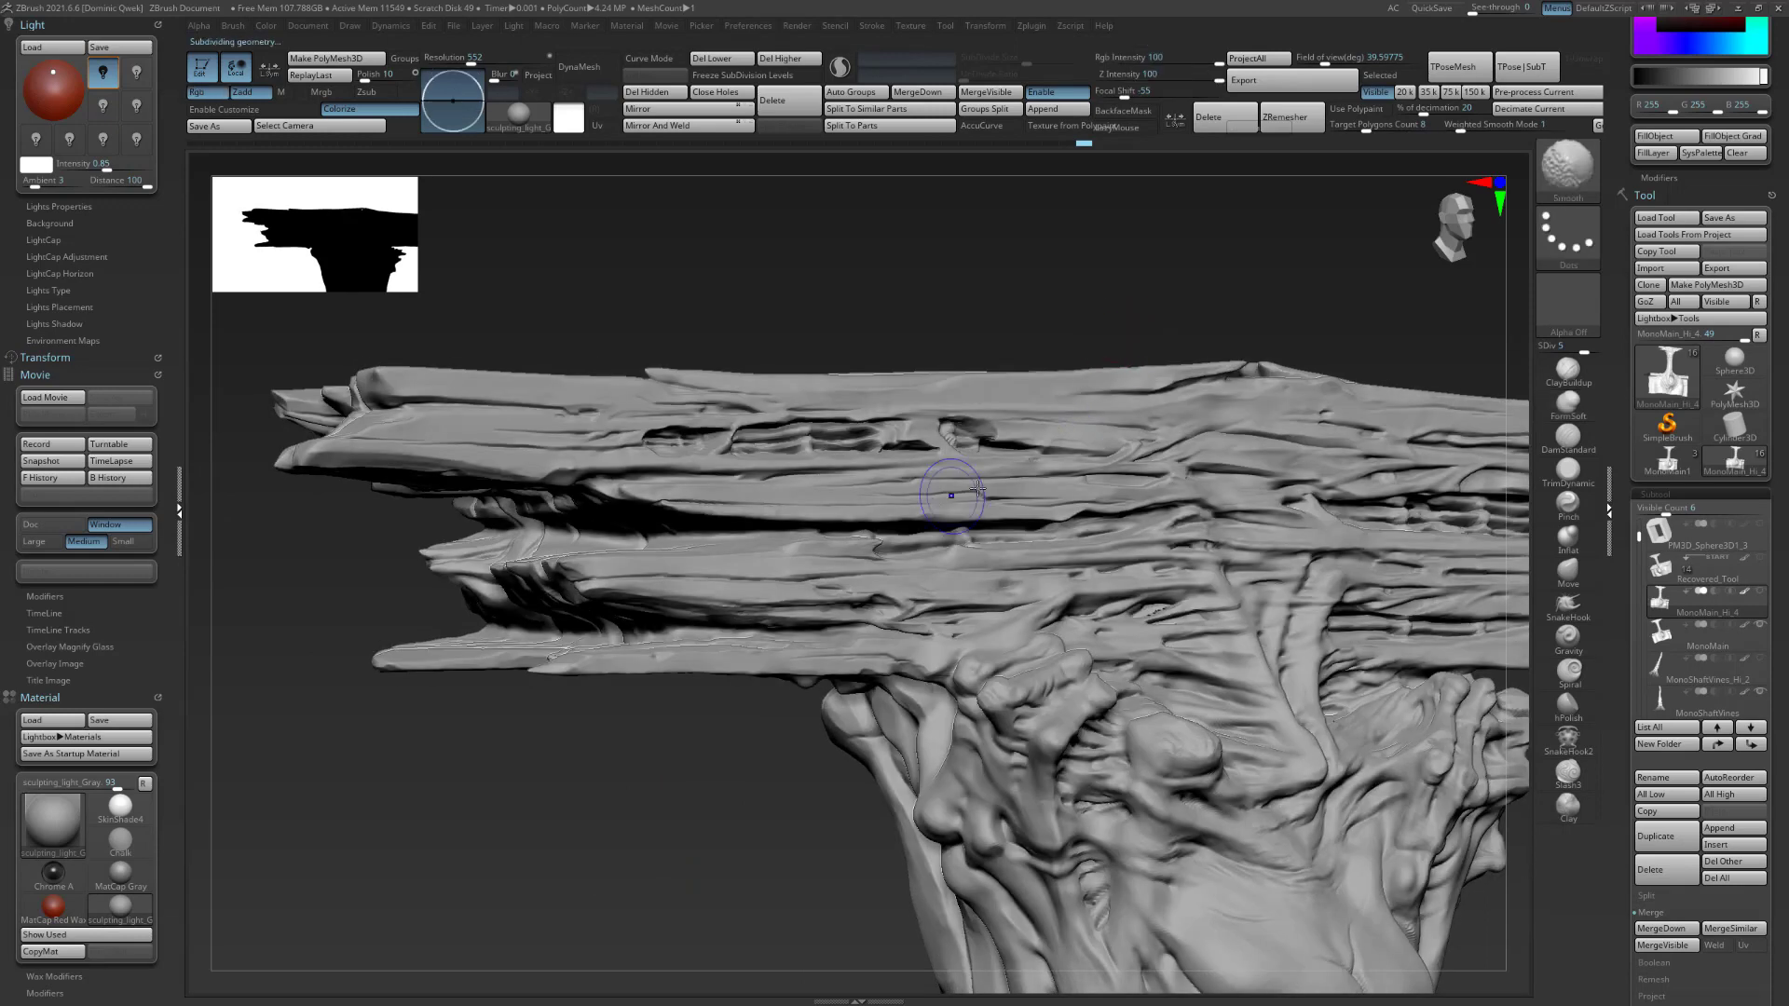
{"action": "key", "text": "shift+d"}
{"action": "key", "text": "shift+d"}
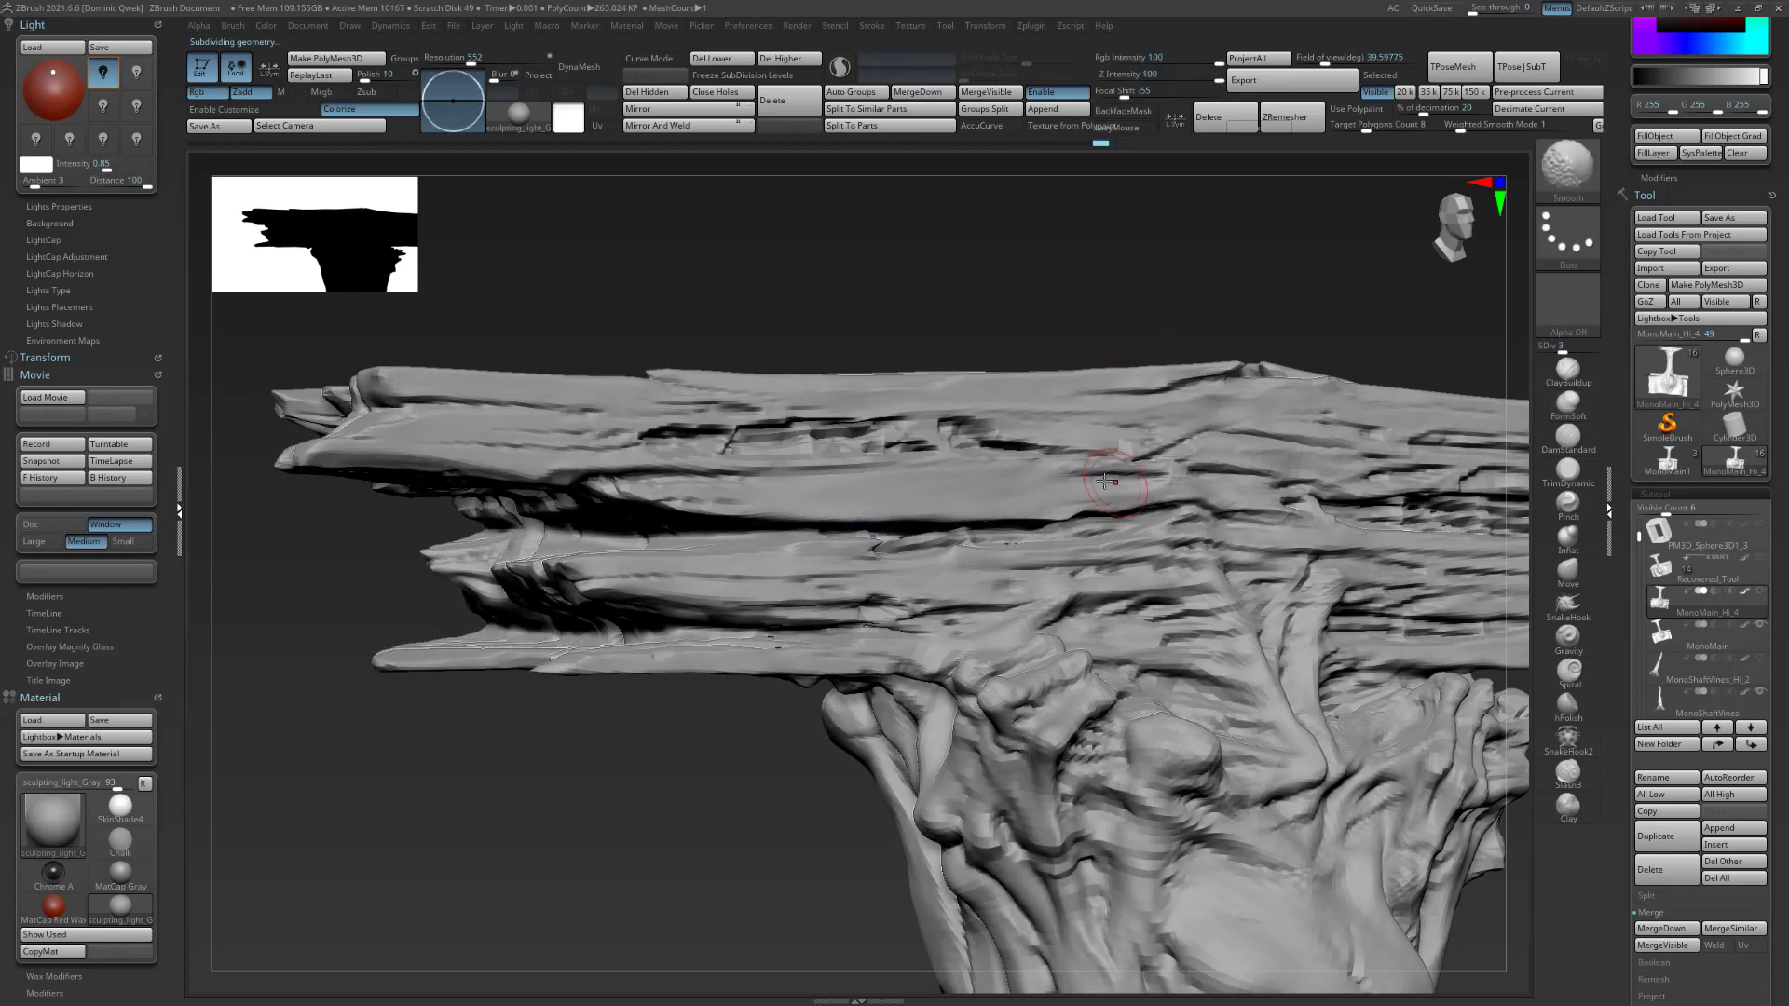
{"action": "key", "text": "d"}
{"action": "key", "text": "d"}
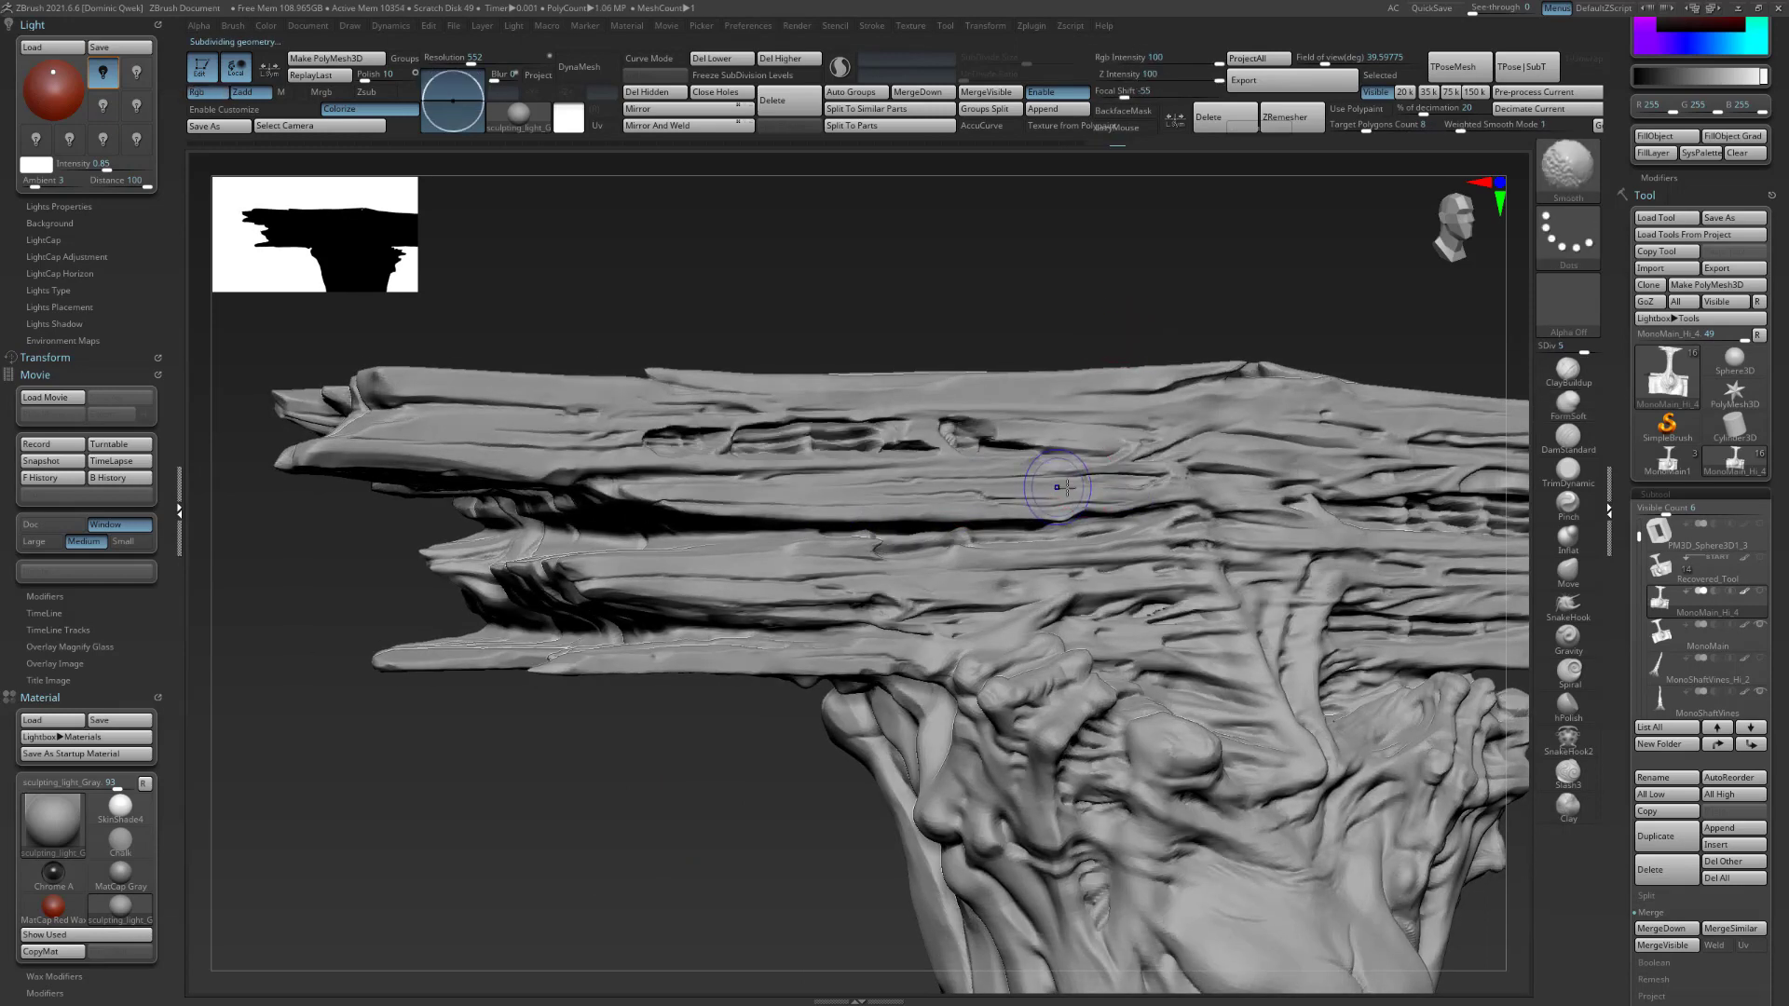
{"action": "left_click_drag", "start_coordinate": [1045, 250], "coordinate": [887, 501], "text": "alt"}
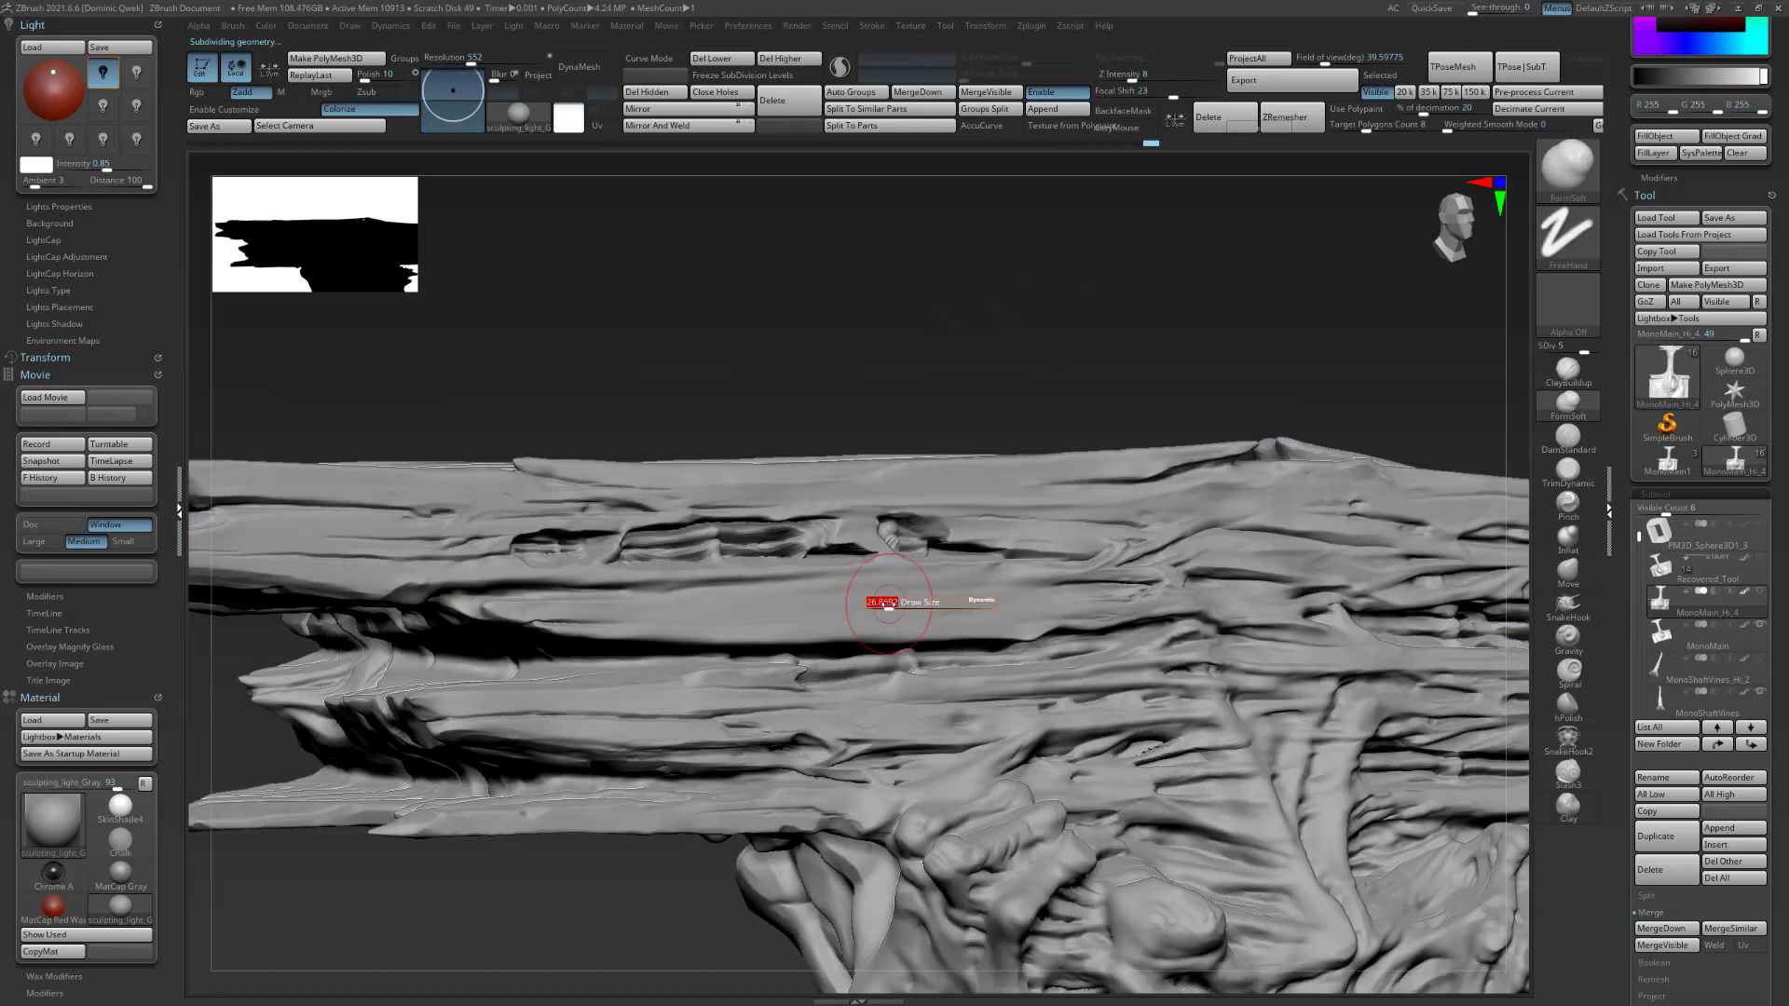
Mask a long horizontal strip on the smoothed slab band and erase part of its upper edge.
{"action": "mouse_move", "coordinate": [801, 597]}
{"action": "left_mouse_down", "text": "ctrl"}
{"action": "mouse_move", "coordinate": [975, 587]}
{"action": "mouse_move", "coordinate": [740, 604]}
{"action": "mouse_move", "coordinate": [1043, 597]}
{"action": "mouse_move", "coordinate": [773, 607]}
{"action": "mouse_move", "coordinate": [987, 603]}
{"action": "left_mouse_up", "text": "ctrl"}
{"action": "mouse_move", "coordinate": [1054, 324]}
{"action": "left_mouse_down", "text": "shift"}
{"action": "mouse_move", "coordinate": [1040, 360]}
{"action": "mouse_move", "coordinate": [1029, 317]}
{"action": "left_mouse_up", "text": "shift"}
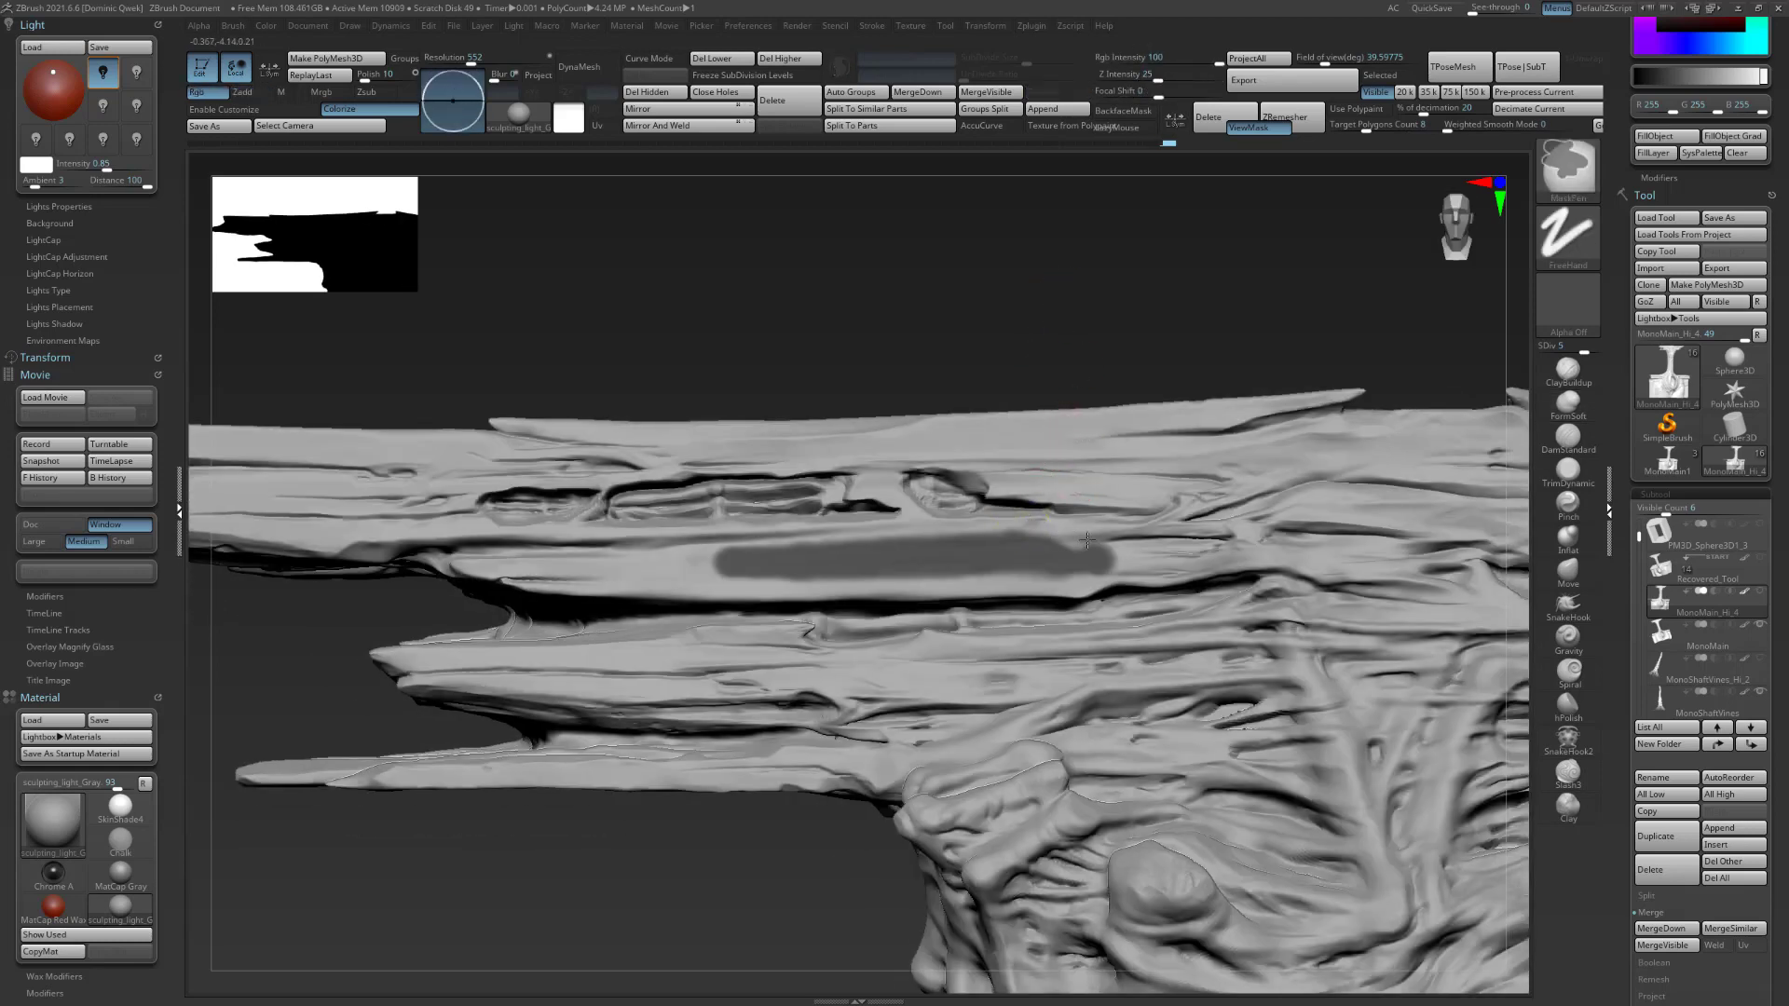
{"action": "left_click_drag", "start_coordinate": [794, 538], "coordinate": [922, 537], "text": "ctrl+alt"}
{"action": "left_click_drag", "start_coordinate": [990, 375], "coordinate": [1038, 519], "text": "alt"}
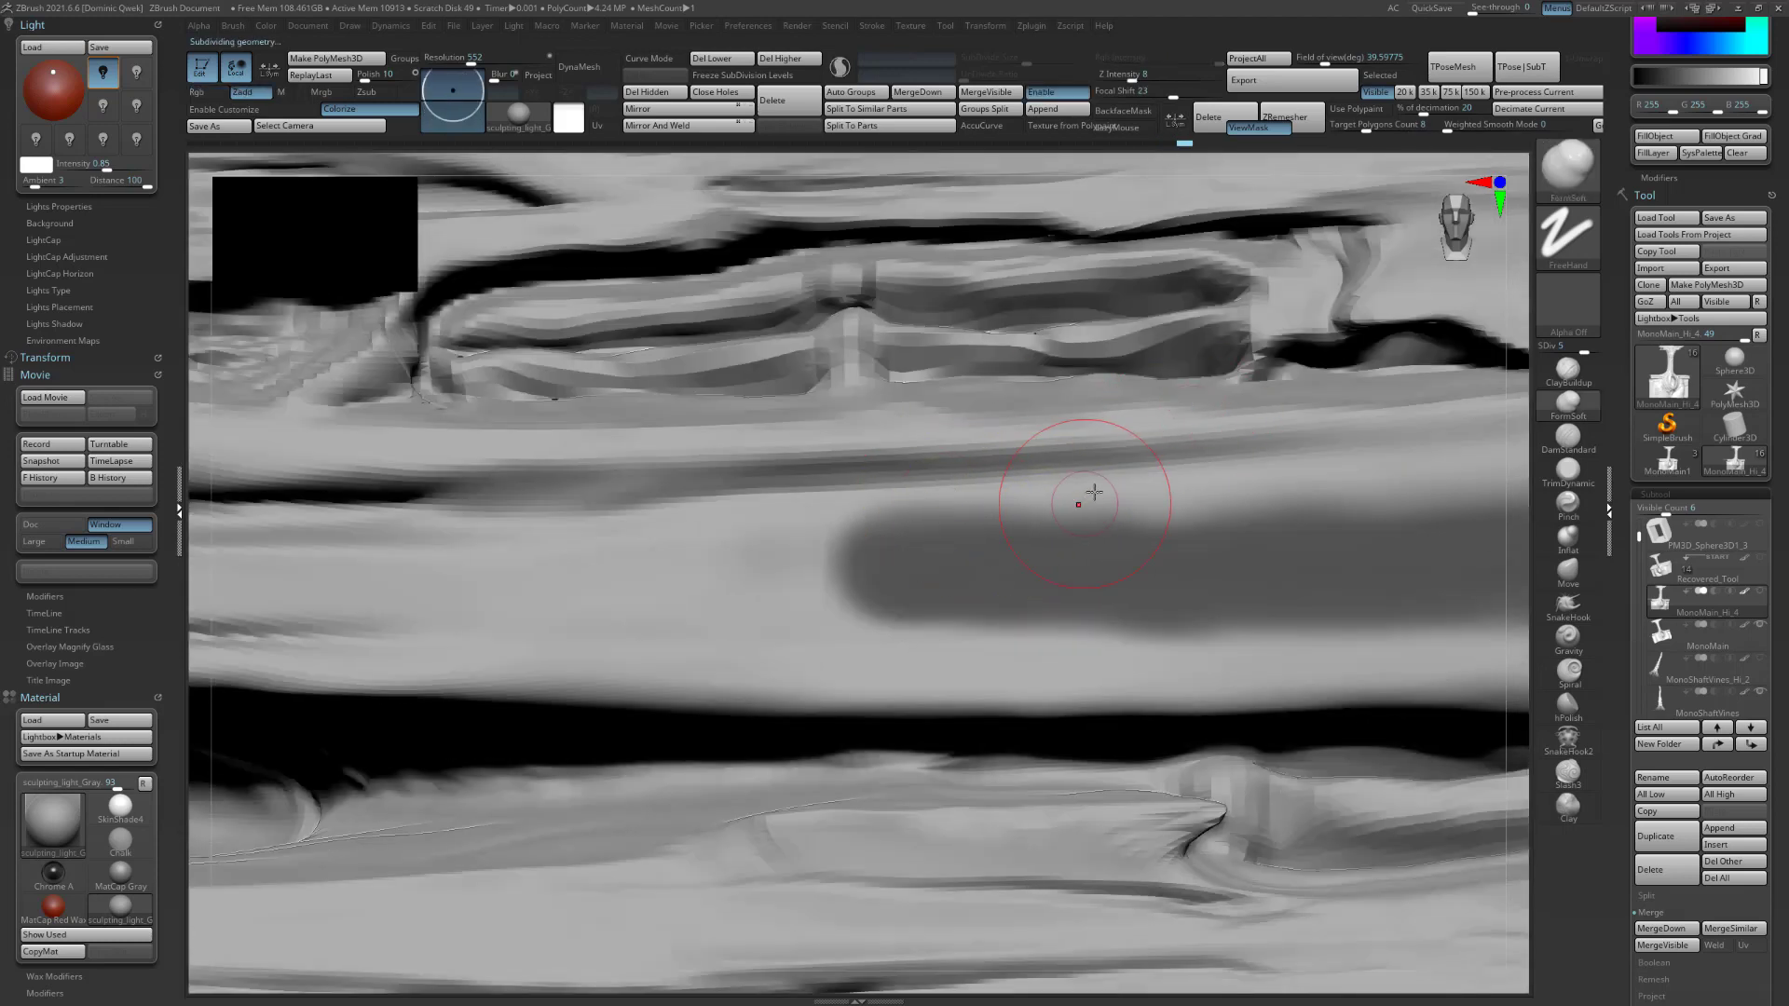
Raise the mesh to subdivision level 6 and check the masked strip against the whole model.
{"action": "key", "text": "d"}
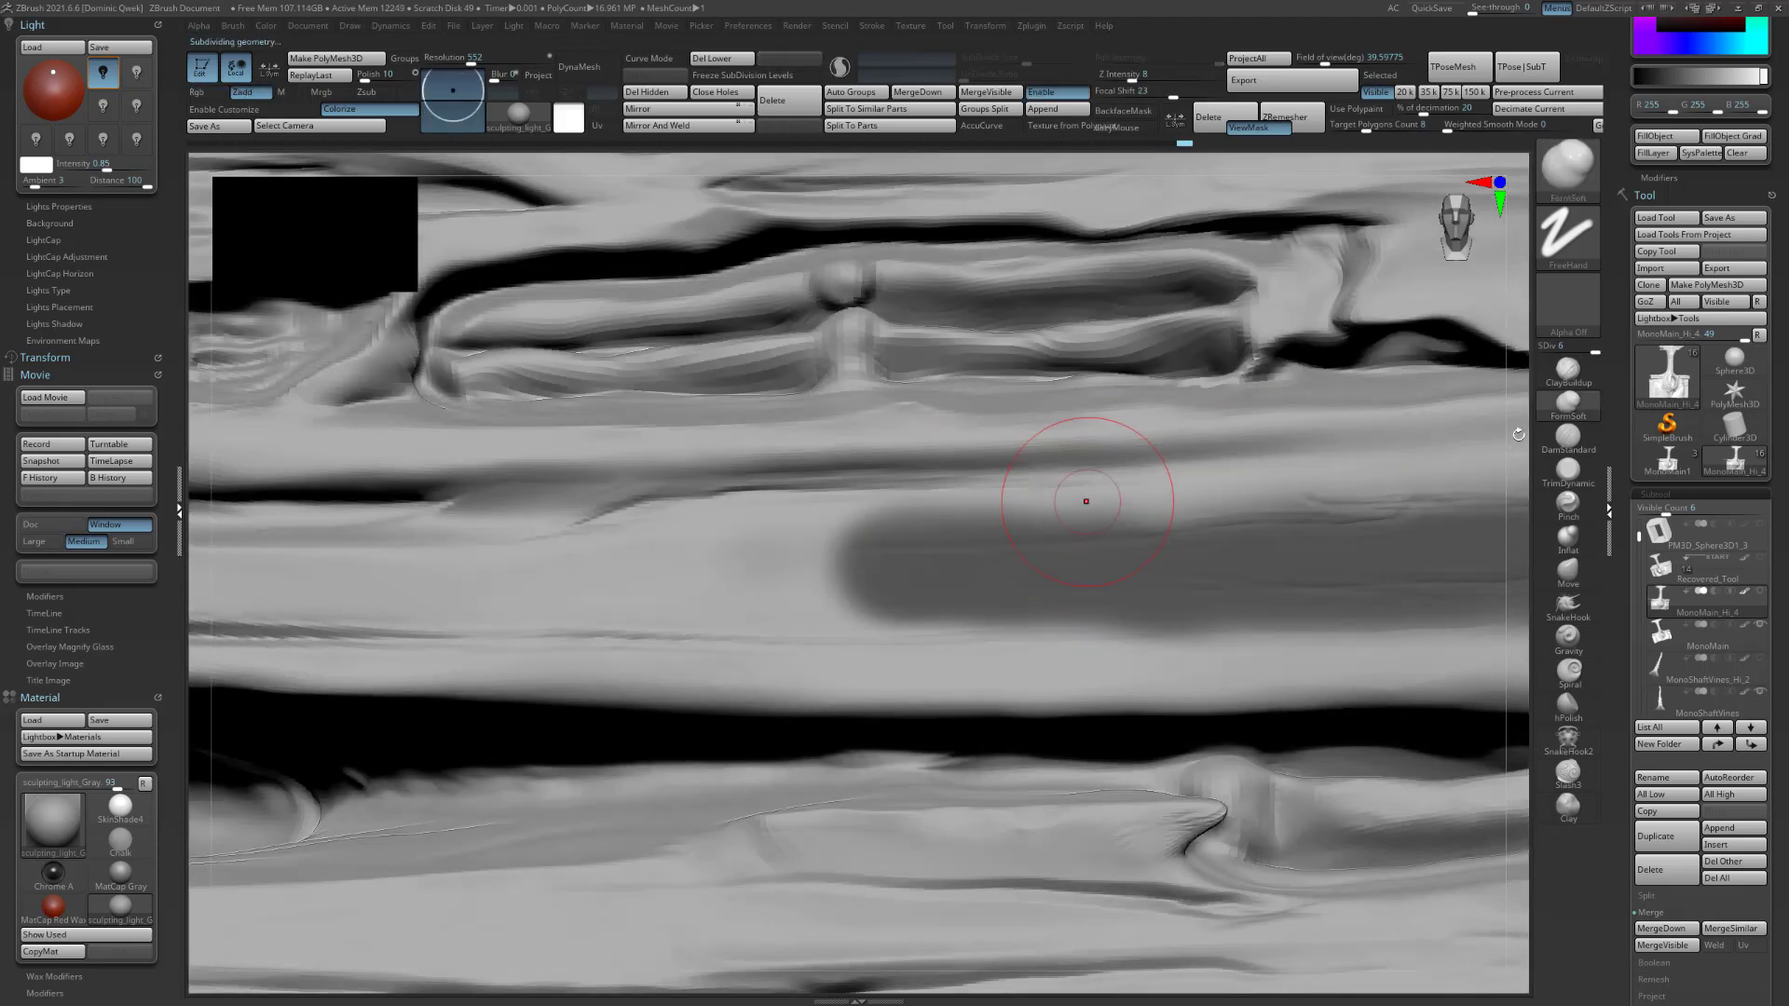
{"action": "key", "text": "f"}
{"action": "mouse_move", "coordinate": [1378, 481]}
{"action": "left_mouse_down"}
{"action": "mouse_move", "coordinate": [1358, 444]}
{"action": "mouse_move", "coordinate": [1371, 454]}
{"action": "left_mouse_up"}
{"action": "left_click_drag", "start_coordinate": [1311, 350], "coordinate": [1319, 634], "text": "alt"}
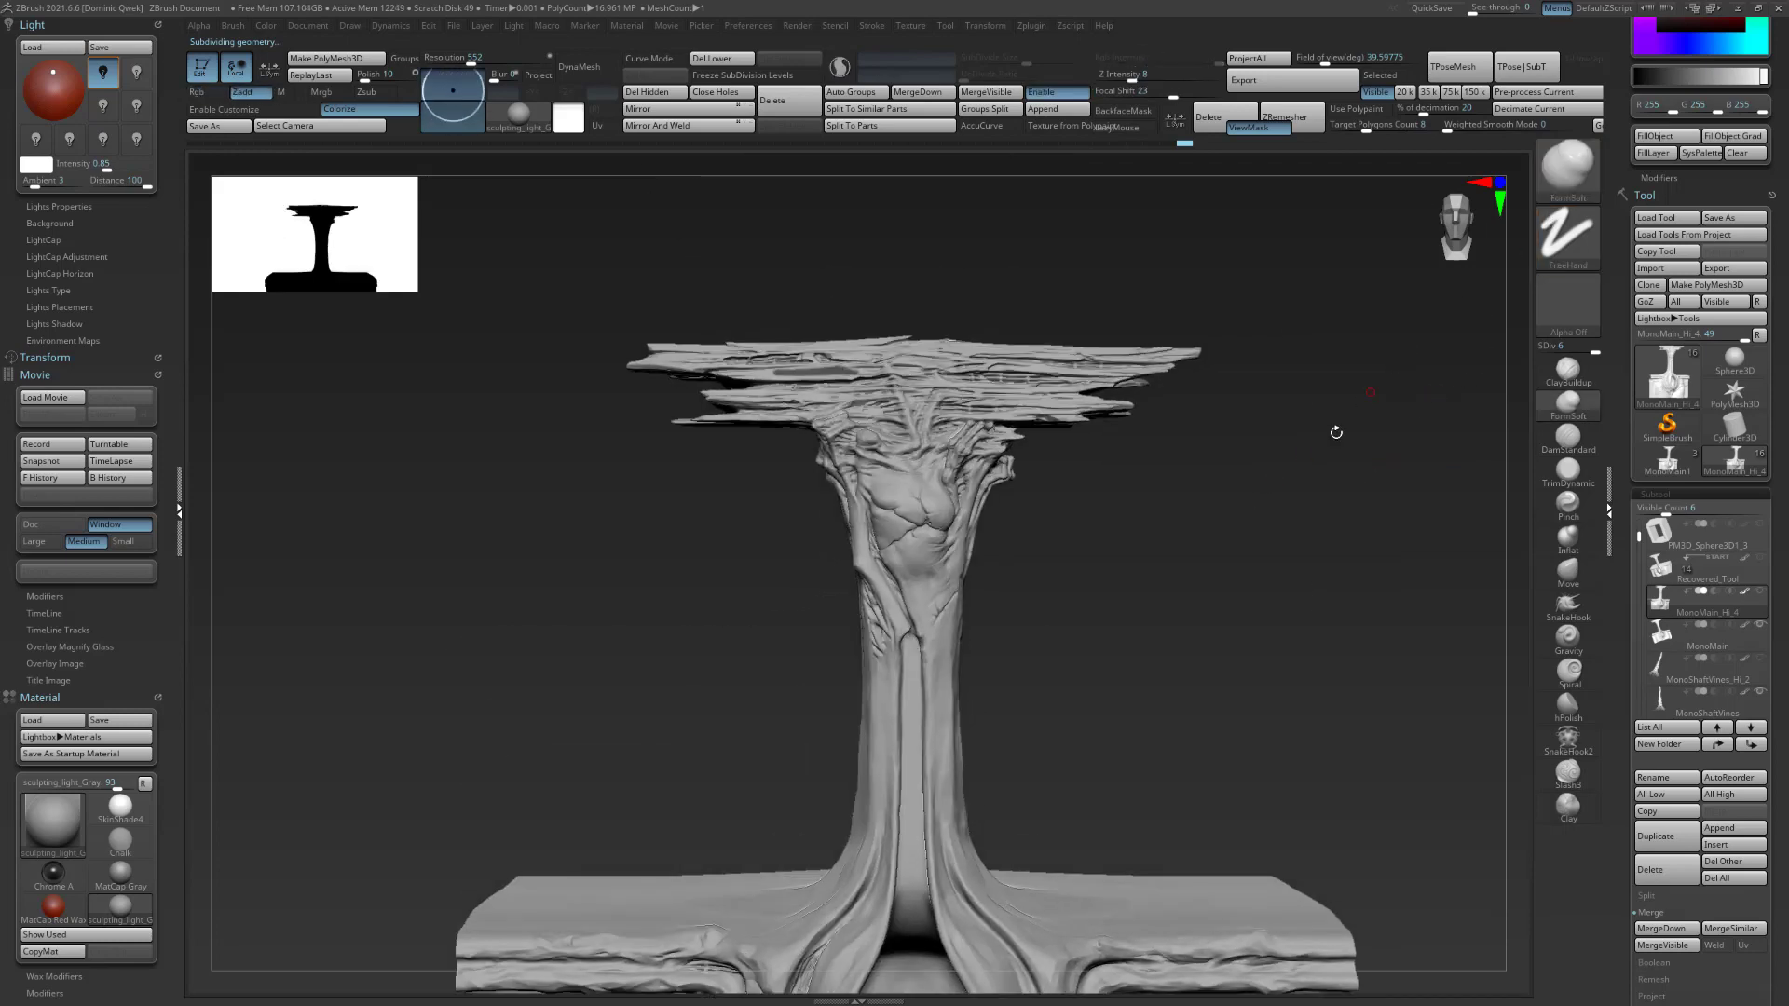
{"action": "left_click_drag", "start_coordinate": [1325, 481], "coordinate": [1382, 395], "text": "alt"}
Switch the masking brush to MaskLasso and trim the slab mask into a tapered, pointed shape.
{"action": "left_click", "coordinate": [1562, 173], "text": "ctrl"}
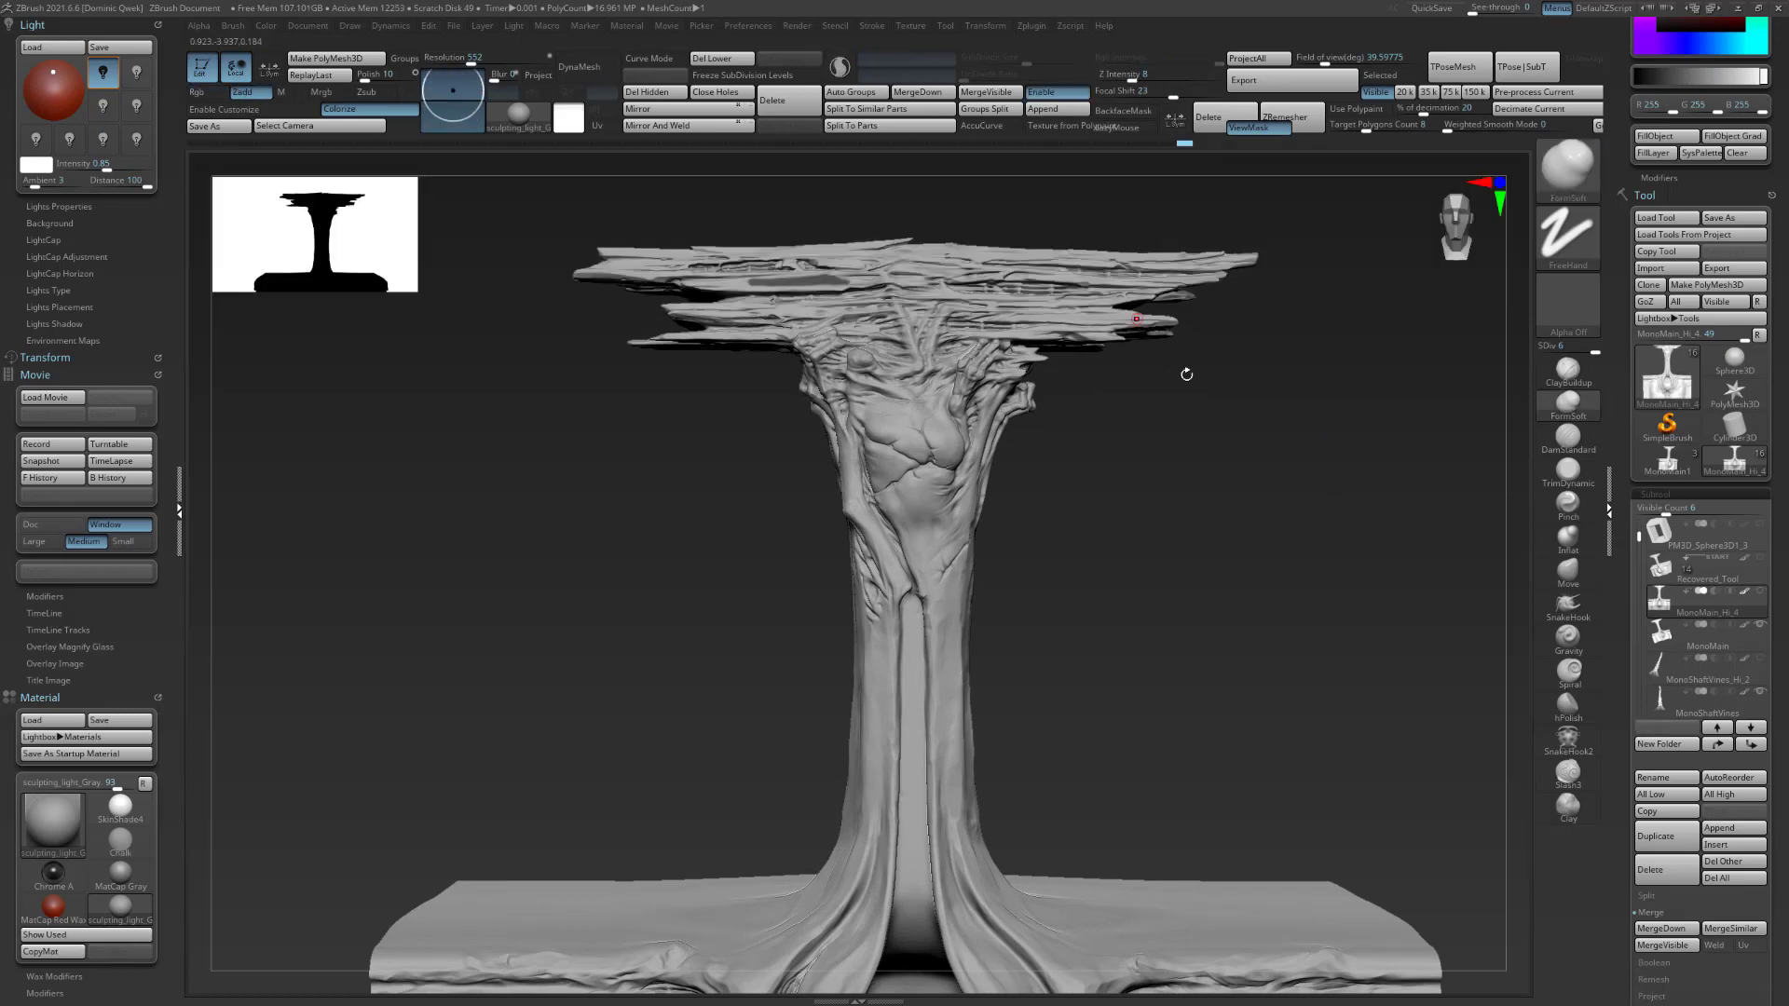
{"action": "left_click_drag", "start_coordinate": [1191, 439], "coordinate": [1156, 588], "text": "alt"}
{"action": "key", "text": "b"}
{"action": "key", "text": "f"}
{"action": "key", "text": "s"}
{"action": "left_click_drag", "start_coordinate": [849, 249], "coordinate": [736, 736], "text": "alt"}
{"action": "left_click_drag", "start_coordinate": [489, 528], "coordinate": [582, 788], "text": "alt"}
{"action": "left_click_drag", "start_coordinate": [739, 218], "coordinate": [788, 445], "text": "alt"}
{"action": "mouse_move", "coordinate": [638, 312]}
{"action": "left_mouse_down", "text": "ctrl"}
{"action": "mouse_move", "coordinate": [583, 404]}
{"action": "mouse_move", "coordinate": [626, 494]}
{"action": "mouse_move", "coordinate": [671, 498]}
{"action": "mouse_move", "coordinate": [908, 445]}
{"action": "mouse_move", "coordinate": [969, 308]}
{"action": "left_mouse_up", "text": "ctrl"}
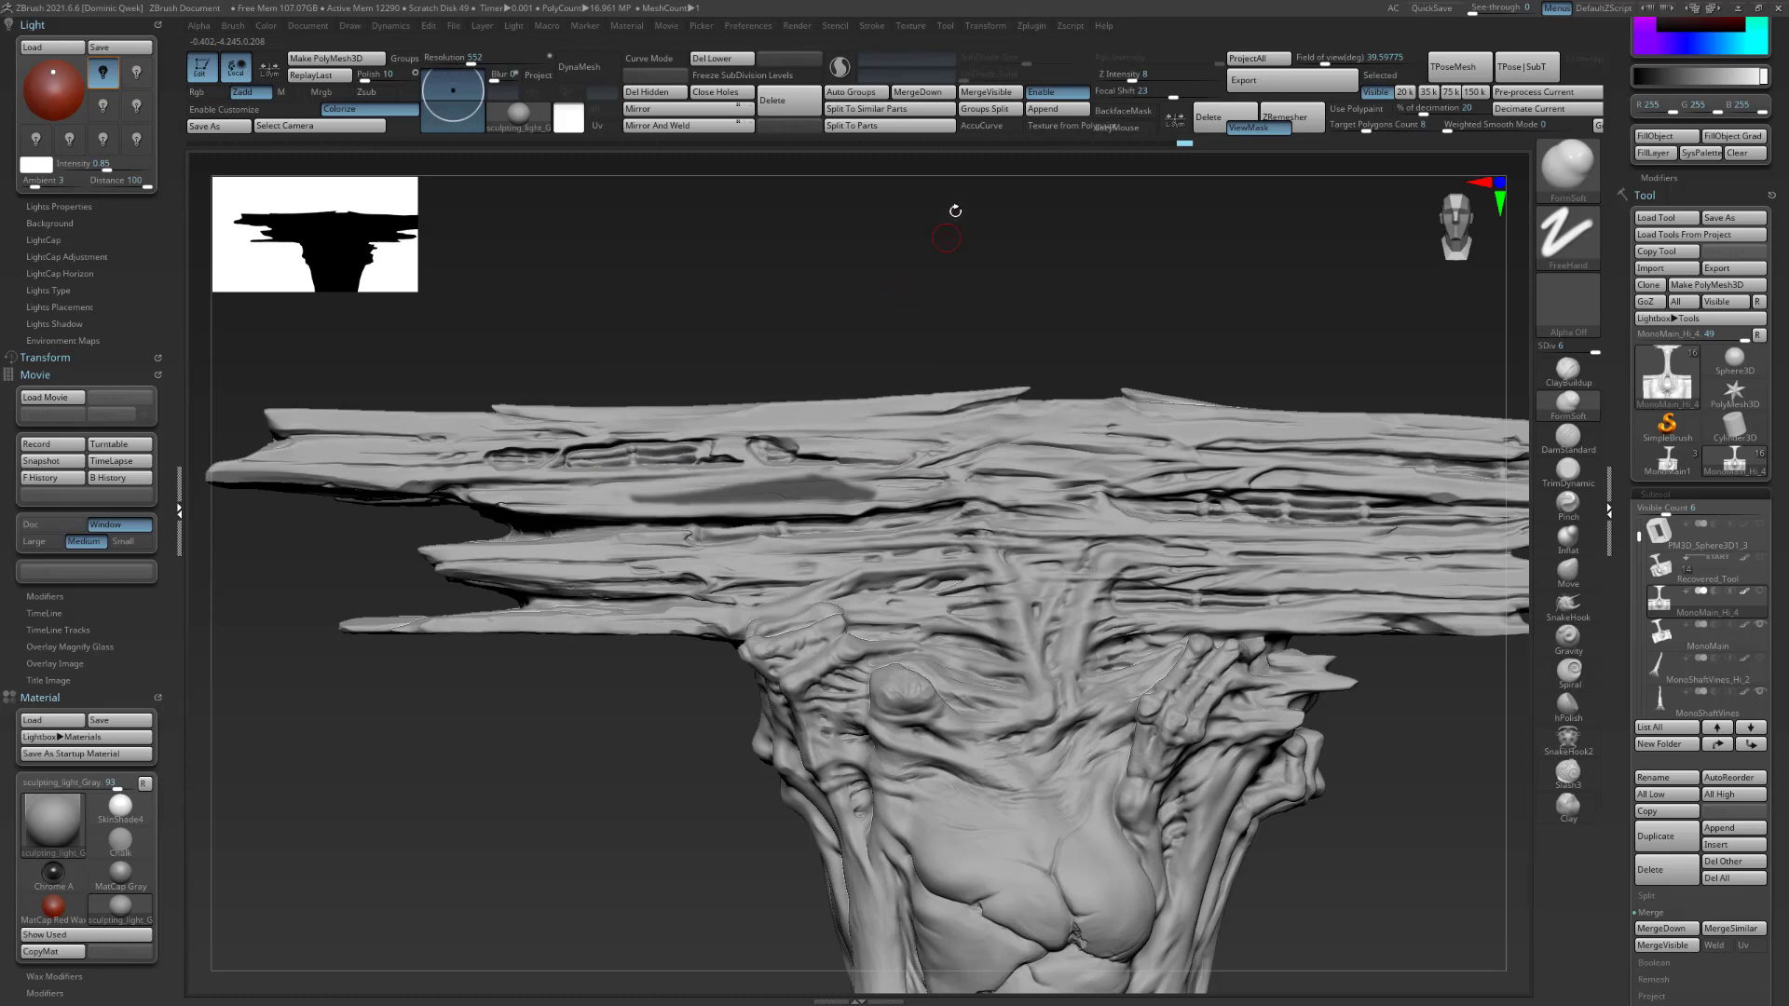
Cut the wide end of the slab mask at an angle with MaskLasso and invert the mask.
{"action": "key", "text": "ctrl"}
{"action": "key", "text": "ctrl"}
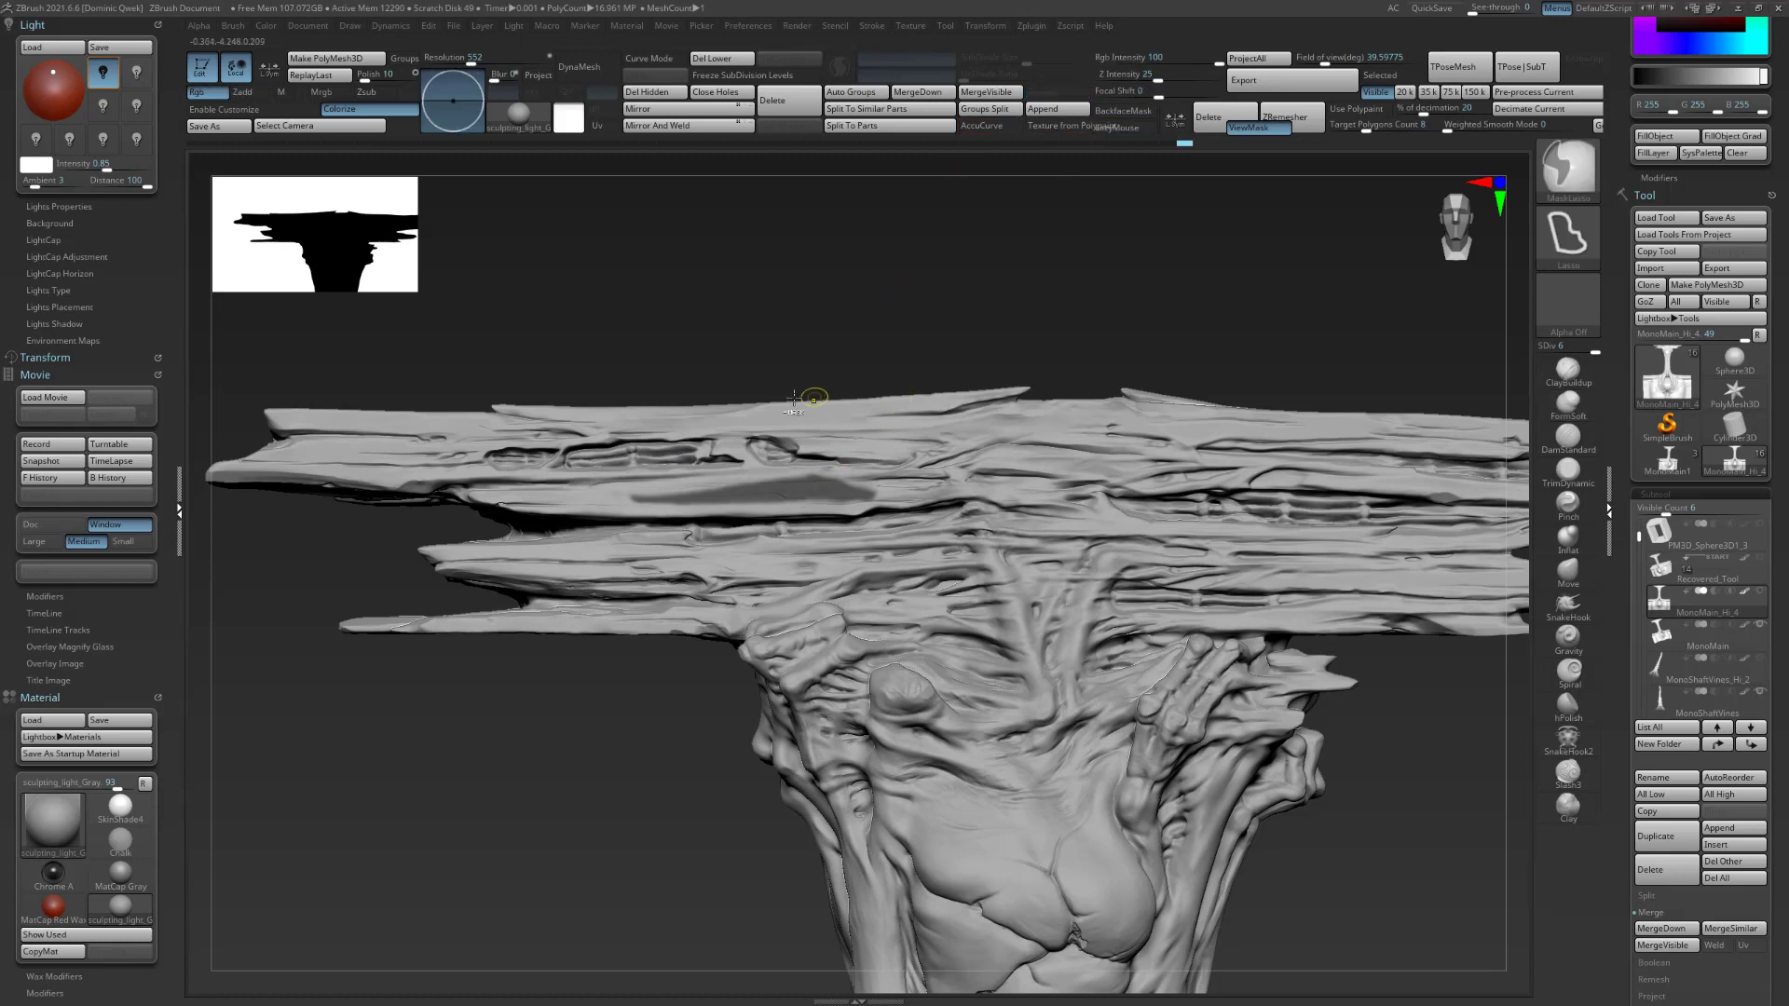
{"action": "mouse_move", "coordinate": [843, 489]}
{"action": "left_mouse_down", "text": "ctrl+alt"}
{"action": "mouse_move", "coordinate": [958, 292]}
{"action": "mouse_move", "coordinate": [887, 308]}
{"action": "mouse_move", "coordinate": [866, 372]}
{"action": "left_mouse_up", "text": "ctrl+alt"}
{"action": "mouse_move", "coordinate": [867, 485]}
{"action": "right_mouse_down", "text": "ctrl"}
{"action": "mouse_move", "coordinate": [891, 292]}
{"action": "mouse_move", "coordinate": [954, 271]}
{"action": "mouse_move", "coordinate": [942, 295]}
{"action": "mouse_move", "coordinate": [963, 339]}
{"action": "right_mouse_up", "text": "ctrl"}
{"action": "left_click", "coordinate": [954, 271], "text": "ctrl"}
Lower the mesh to subdivision level 4 and push the unmasked patch into the slab face with the Move transform.
{"action": "key", "text": "shift"}
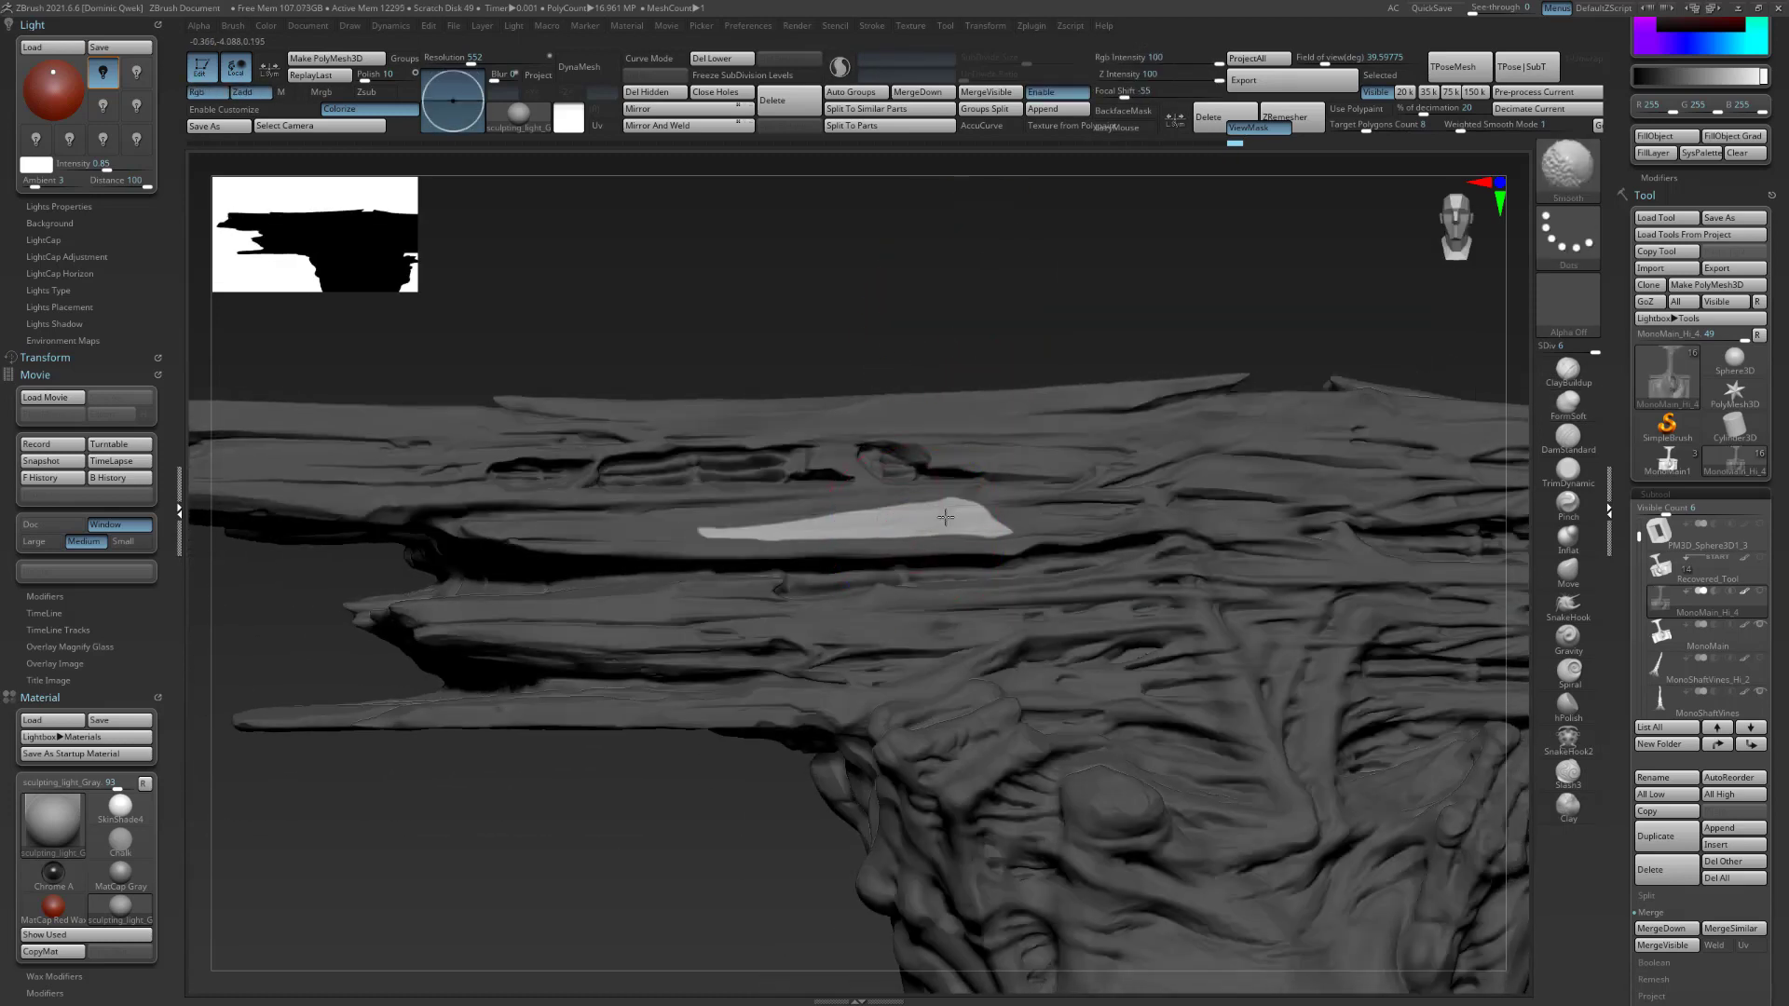
{"action": "key", "text": "shift+d"}
{"action": "key", "text": "shift+d"}
{"action": "right_click_drag", "start_coordinate": [939, 526], "coordinate": [1062, 326], "text": "ctrl"}
{"action": "key", "text": "w"}
{"action": "left_click", "coordinate": [369, 595]}
{"action": "right_click_drag", "start_coordinate": [852, 265], "coordinate": [973, 249]}
{"action": "left_click_drag", "start_coordinate": [967, 550], "coordinate": [965, 547]}
{"action": "mouse_move", "coordinate": [1109, 270]}
{"action": "left_mouse_down"}
{"action": "mouse_move", "coordinate": [1030, 267]}
{"action": "mouse_move", "coordinate": [1020, 322]}
{"action": "left_mouse_up"}
{"action": "key", "text": "q"}
Smooth the recessed slab patch and its jagged end, and clear the mask.
{"action": "left_click_drag", "start_coordinate": [996, 520], "coordinate": [1014, 550], "text": "shift"}
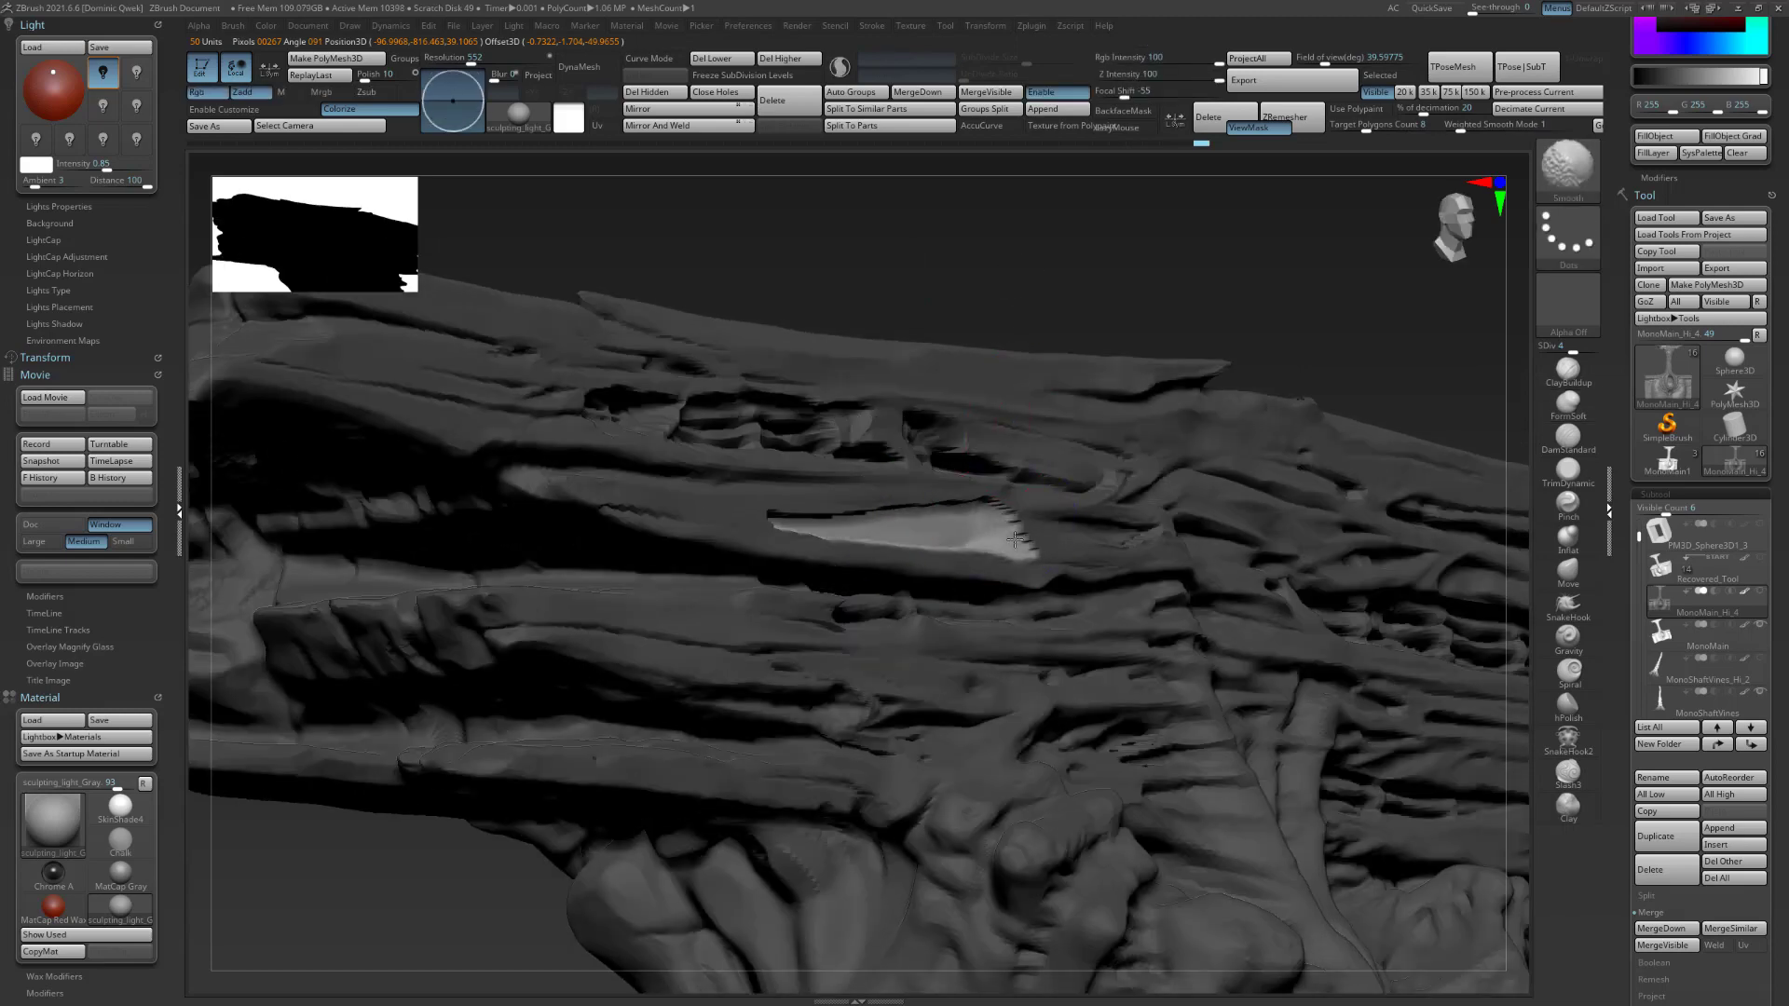
{"action": "left_click_drag", "start_coordinate": [1141, 284], "coordinate": [1072, 279]}
{"action": "left_click_drag", "start_coordinate": [902, 533], "coordinate": [643, 508], "text": "shift"}
{"action": "left_click_drag", "start_coordinate": [1142, 294], "coordinate": [1101, 280]}
{"action": "mouse_move", "coordinate": [959, 517]}
{"action": "left_mouse_down", "text": "shift"}
{"action": "mouse_move", "coordinate": [986, 514]}
{"action": "mouse_move", "coordinate": [1015, 547]}
{"action": "left_mouse_up", "text": "shift"}
{"action": "left_click_drag", "start_coordinate": [1108, 303], "coordinate": [1113, 344], "text": "ctrl"}
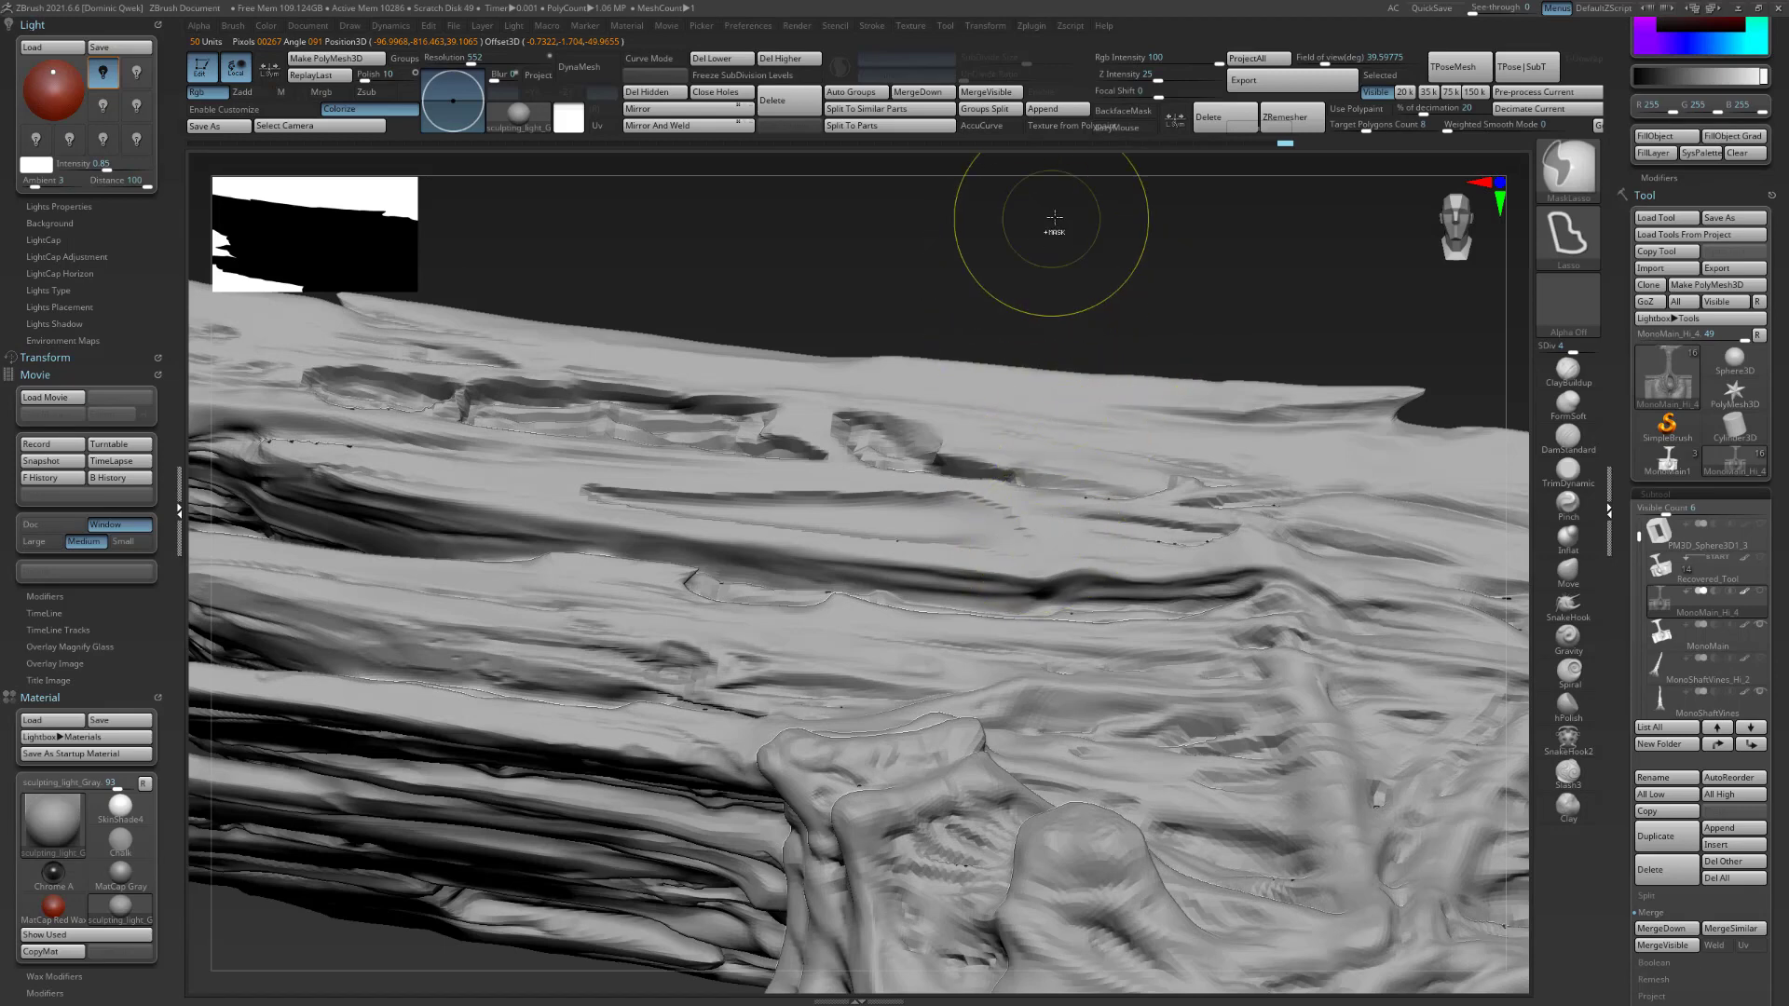
Smooth the recess on the upper slab face and raise the mesh to subdivision level 6.
{"action": "left_click_drag", "start_coordinate": [1051, 224], "coordinate": [1042, 303]}
{"action": "mouse_move", "coordinate": [964, 497]}
{"action": "left_mouse_down", "text": "shift"}
{"action": "mouse_move", "coordinate": [998, 512]}
{"action": "mouse_move", "coordinate": [954, 494]}
{"action": "left_mouse_up", "text": "shift"}
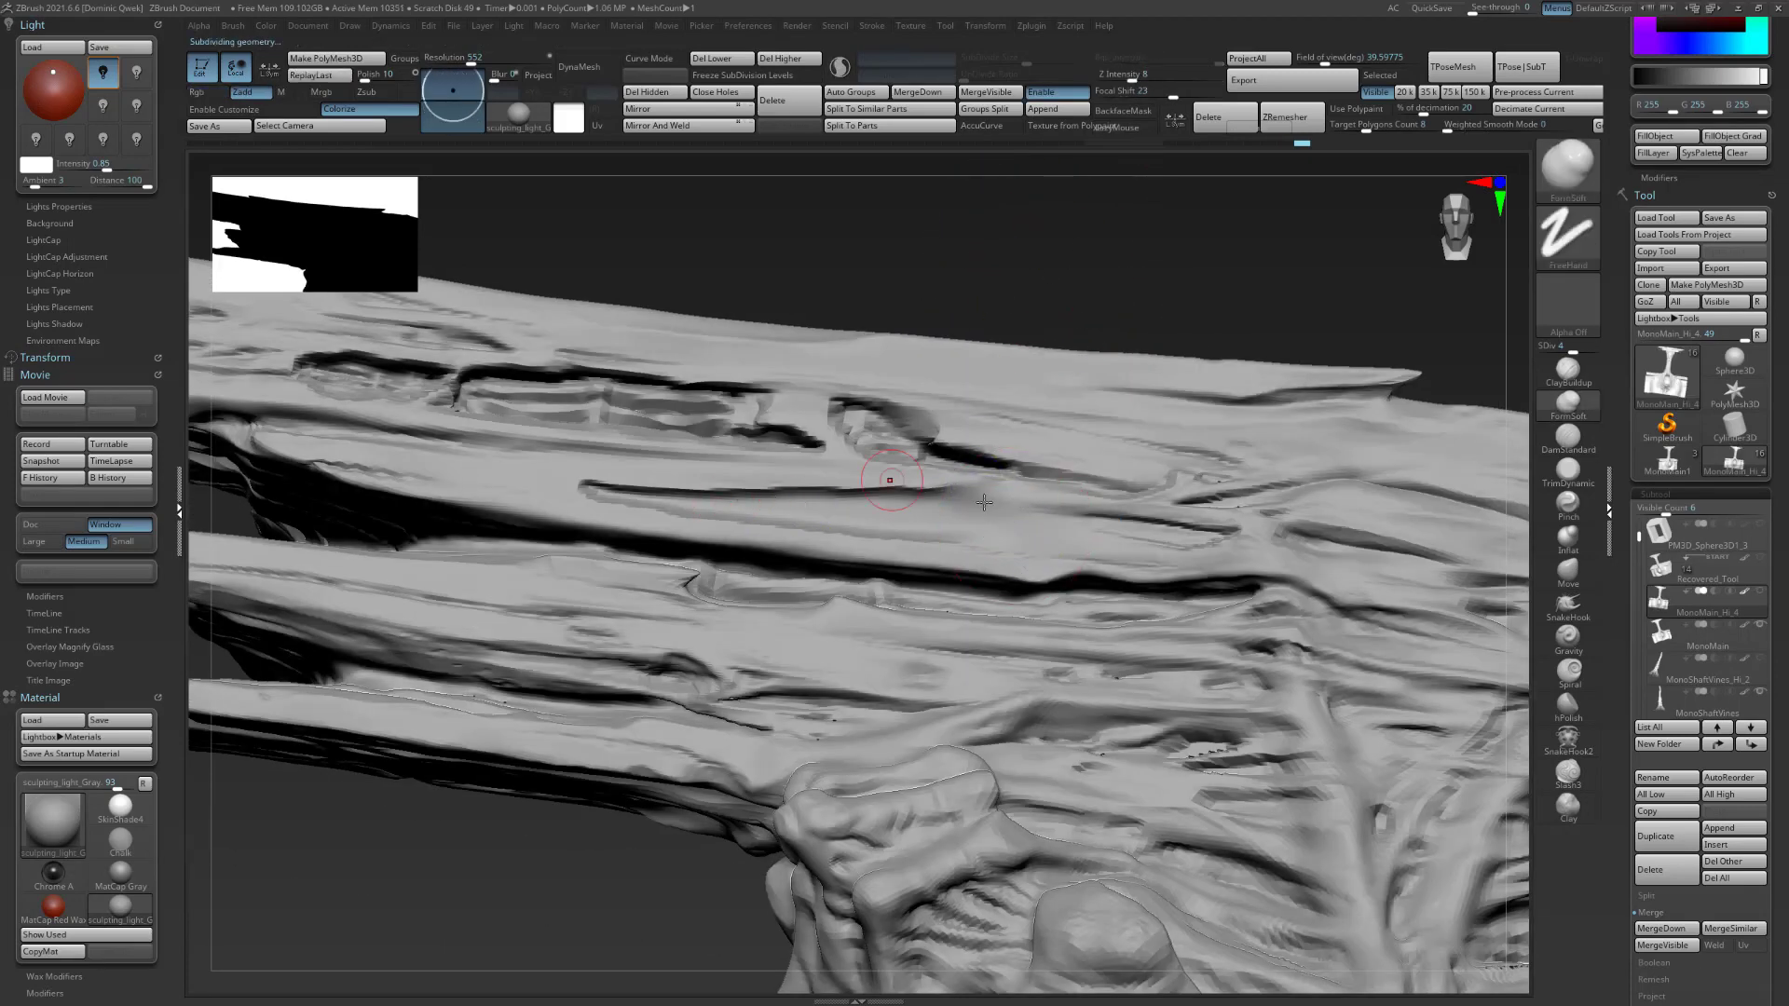
{"action": "key", "text": "d"}
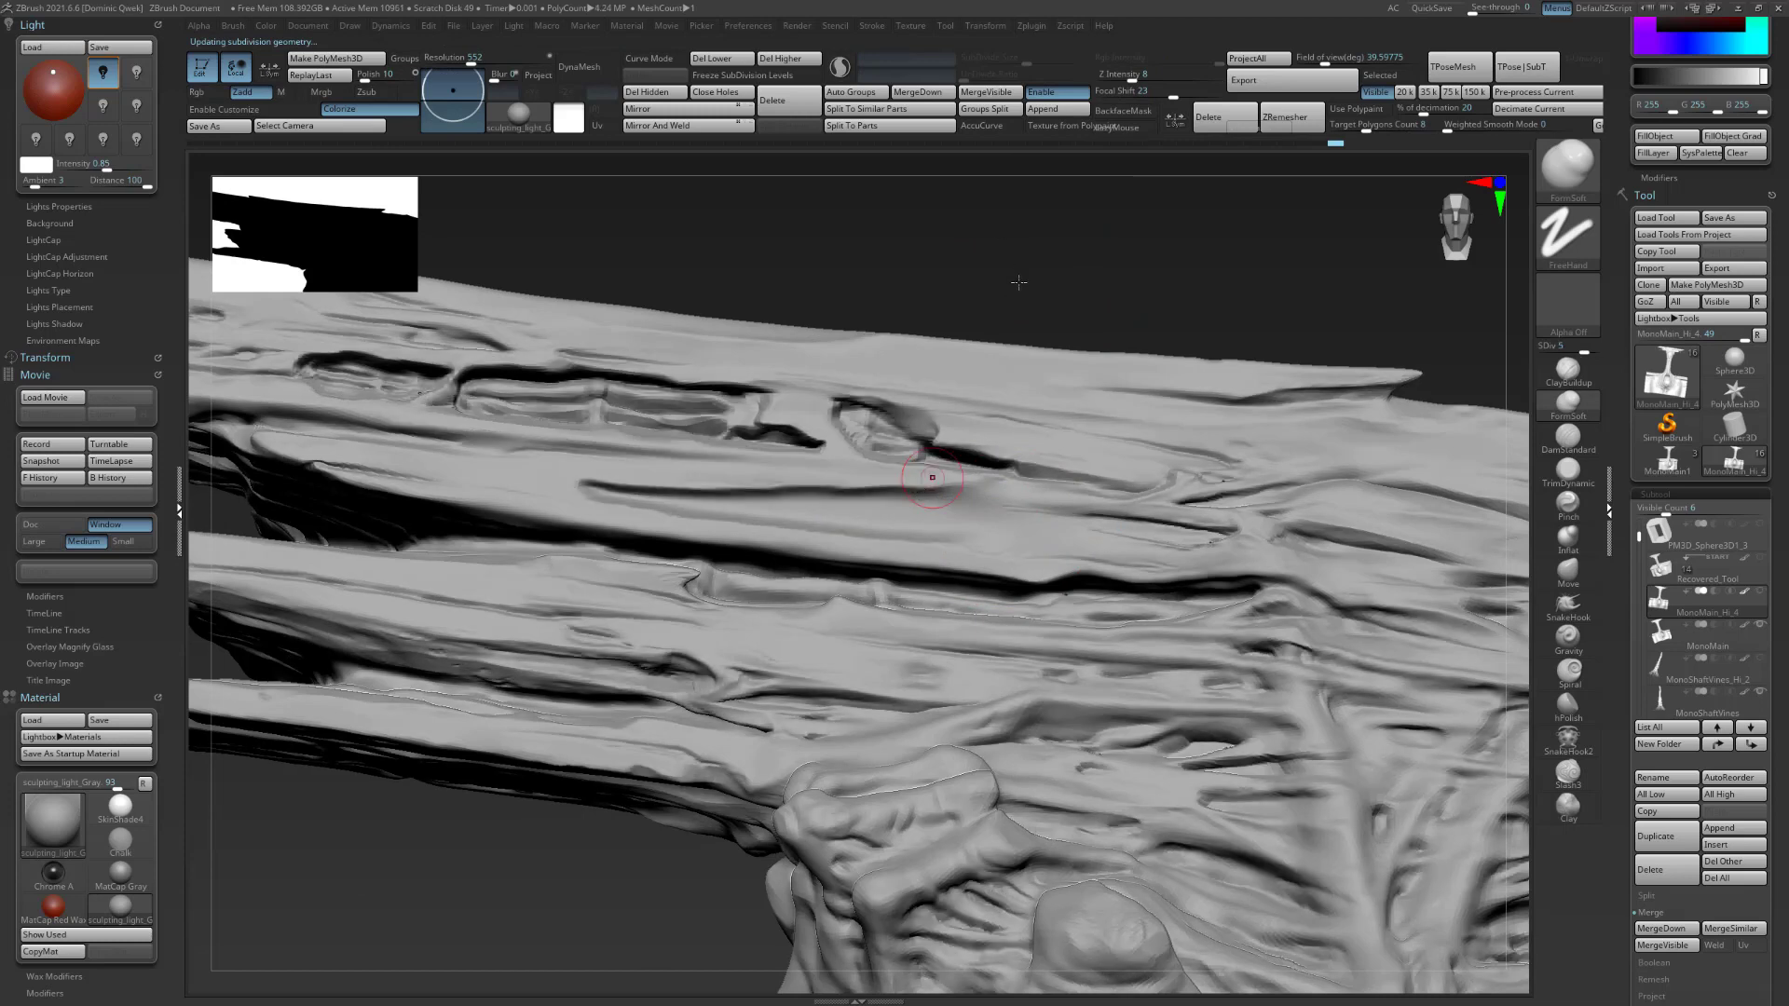
{"action": "key", "text": "d"}
{"action": "left_click_drag", "start_coordinate": [979, 279], "coordinate": [1006, 340]}
Sculpt along the inside of the tapered slab recess with the Standard brush.
{"action": "key", "text": "b"}
{"action": "key", "text": "s"}
{"action": "key", "text": "t"}
{"action": "left_click_drag", "start_coordinate": [908, 512], "coordinate": [831, 528]}
{"action": "left_click_drag", "start_coordinate": [938, 511], "coordinate": [743, 534]}
Mask a tapered patch inside the slab recess with MaskLasso and invert the mask.
{"action": "left_click_drag", "start_coordinate": [615, 545], "coordinate": [808, 522], "text": "ctrl"}
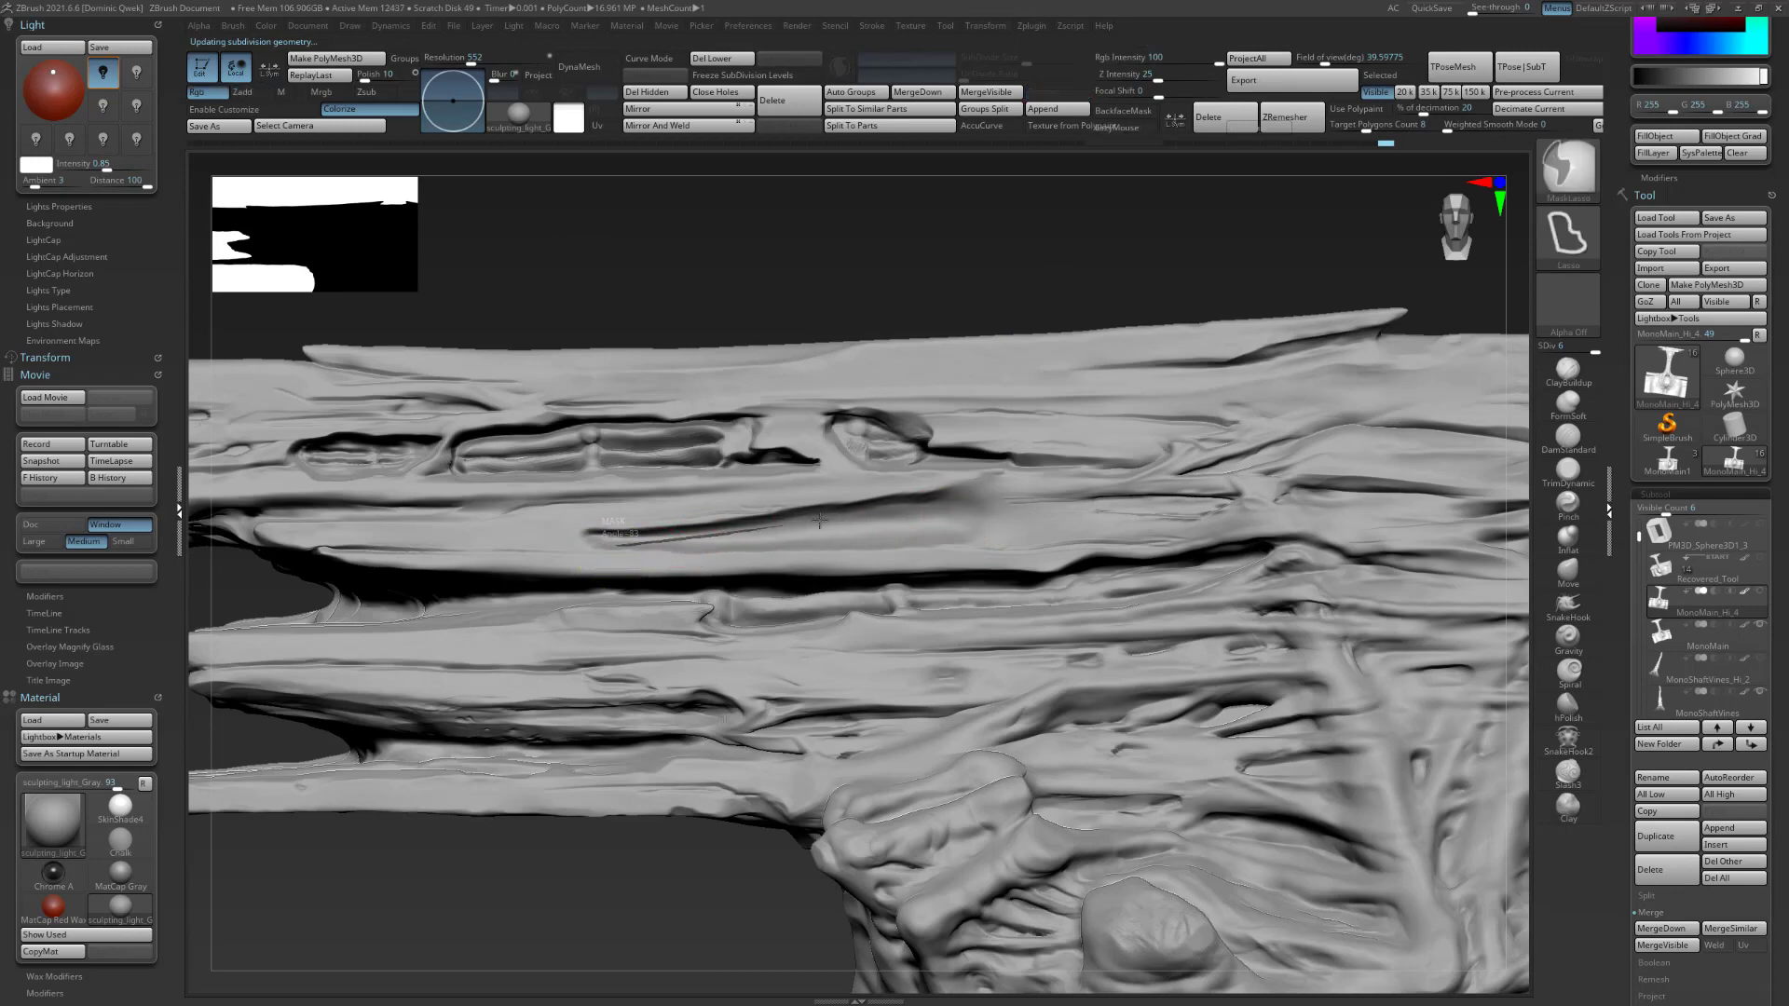
{"action": "left_click_drag", "start_coordinate": [930, 511], "coordinate": [968, 512], "text": "ctrl"}
{"action": "key", "text": "ctrl+z"}
{"action": "left_click_drag", "start_coordinate": [967, 256], "coordinate": [980, 224]}
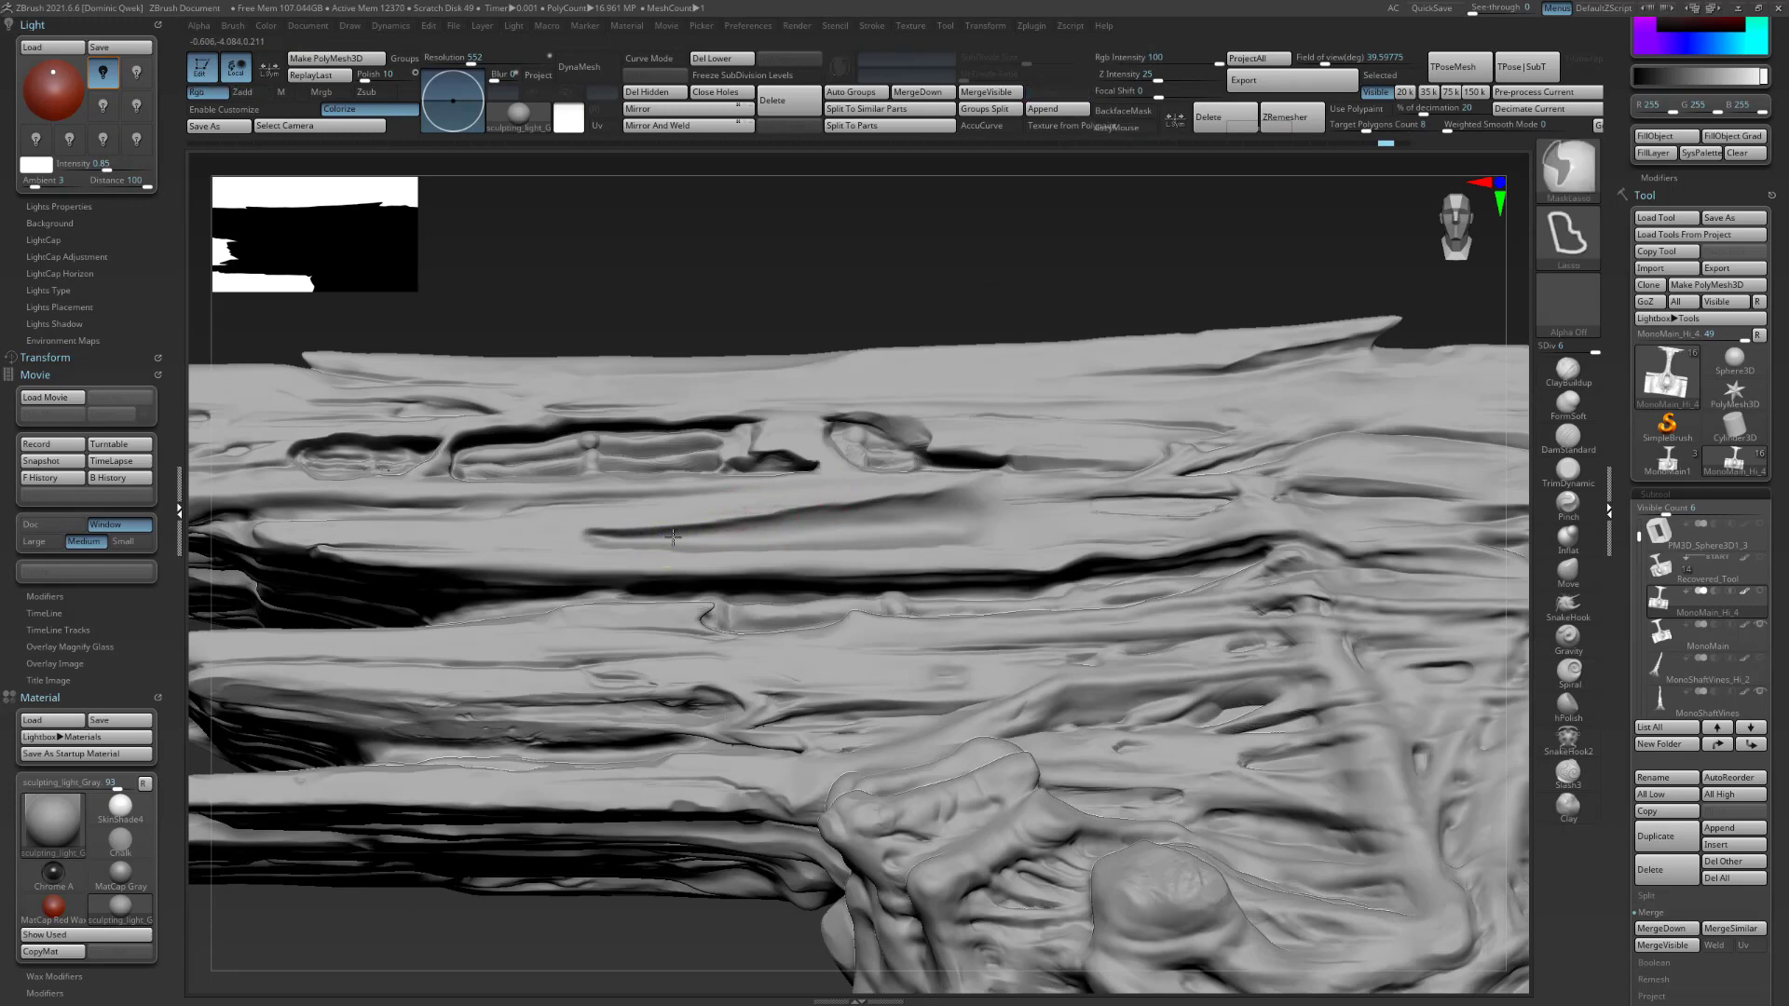
{"action": "mouse_move", "coordinate": [886, 506]}
{"action": "left_mouse_down", "text": "ctrl"}
{"action": "mouse_move", "coordinate": [973, 520]}
{"action": "mouse_move", "coordinate": [833, 545]}
{"action": "left_mouse_up", "text": "ctrl"}
{"action": "left_click_drag", "start_coordinate": [637, 542], "coordinate": [637, 543], "text": "ctrl"}
{"action": "mouse_move", "coordinate": [719, 244]}
{"action": "left_mouse_down"}
{"action": "mouse_move", "coordinate": [727, 284]}
{"action": "mouse_move", "coordinate": [764, 280]}
{"action": "left_mouse_up"}
{"action": "left_click", "coordinate": [784, 276], "text": "ctrl"}
Carve the unmasked recess patch deeper, smooth it, and lower the mesh to subdivision level 5 with the surroundings masked.
{"action": "left_click_drag", "start_coordinate": [868, 528], "coordinate": [902, 527], "text": "alt"}
{"action": "key", "text": "shift"}
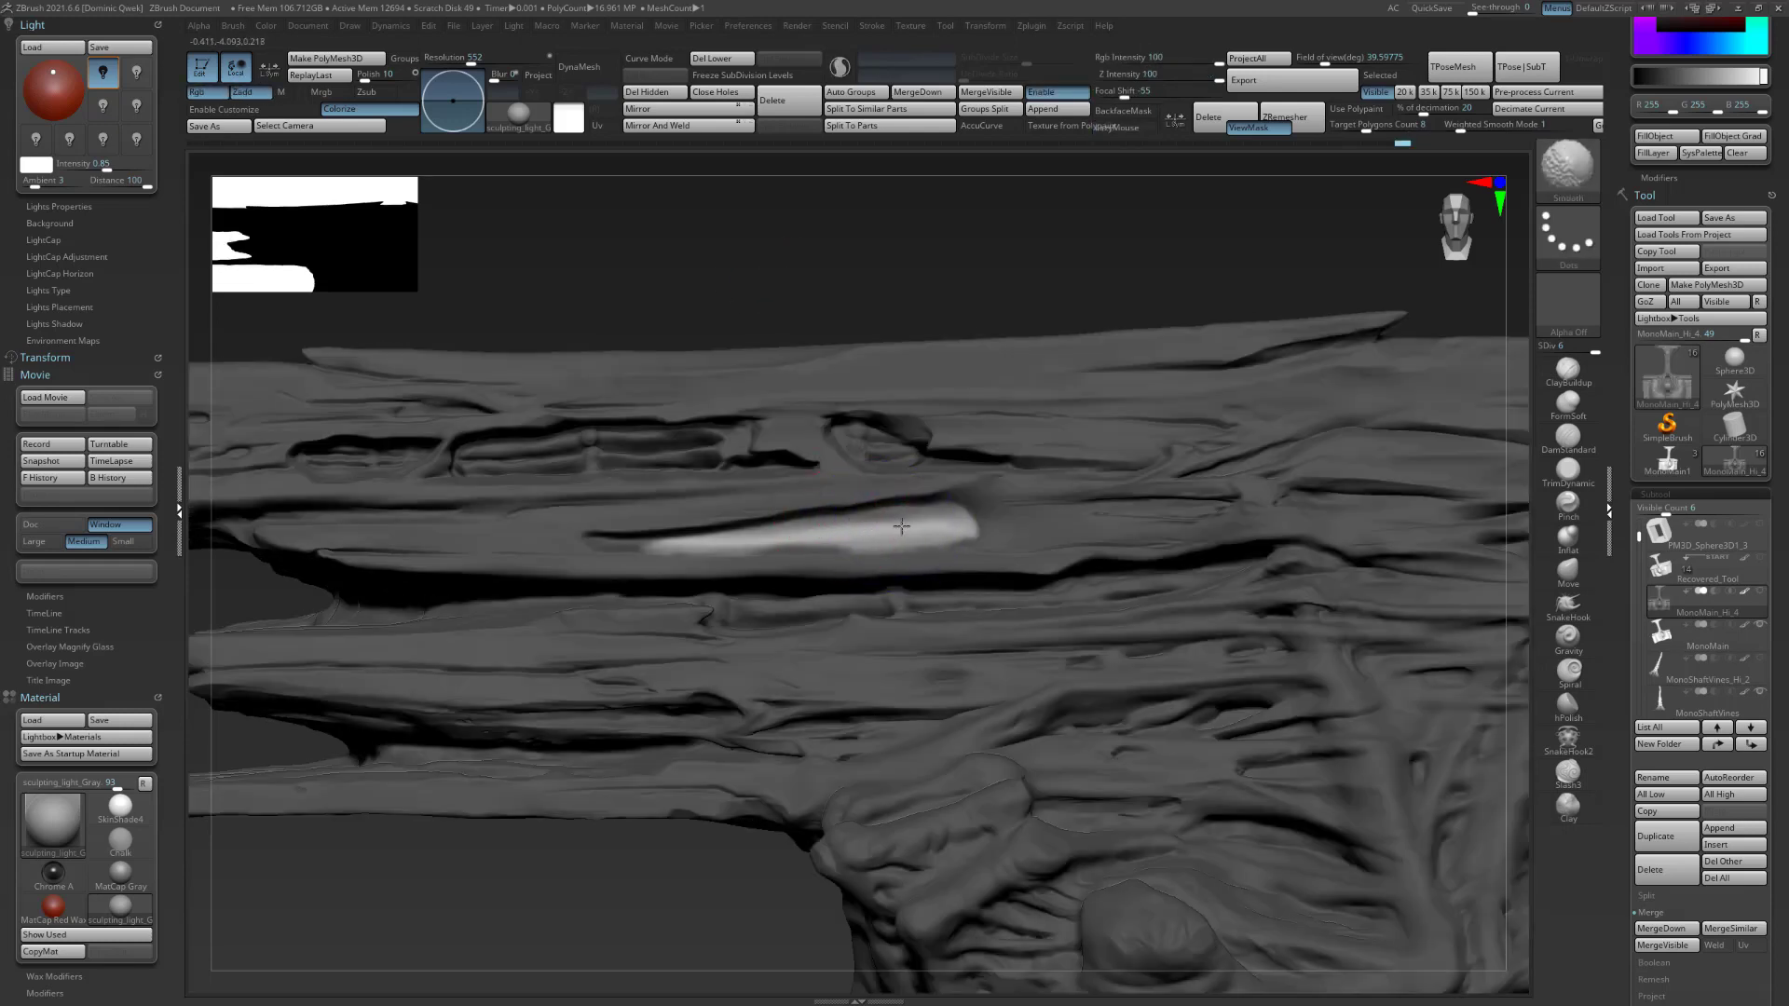
{"action": "key", "text": "ctrl+i"}
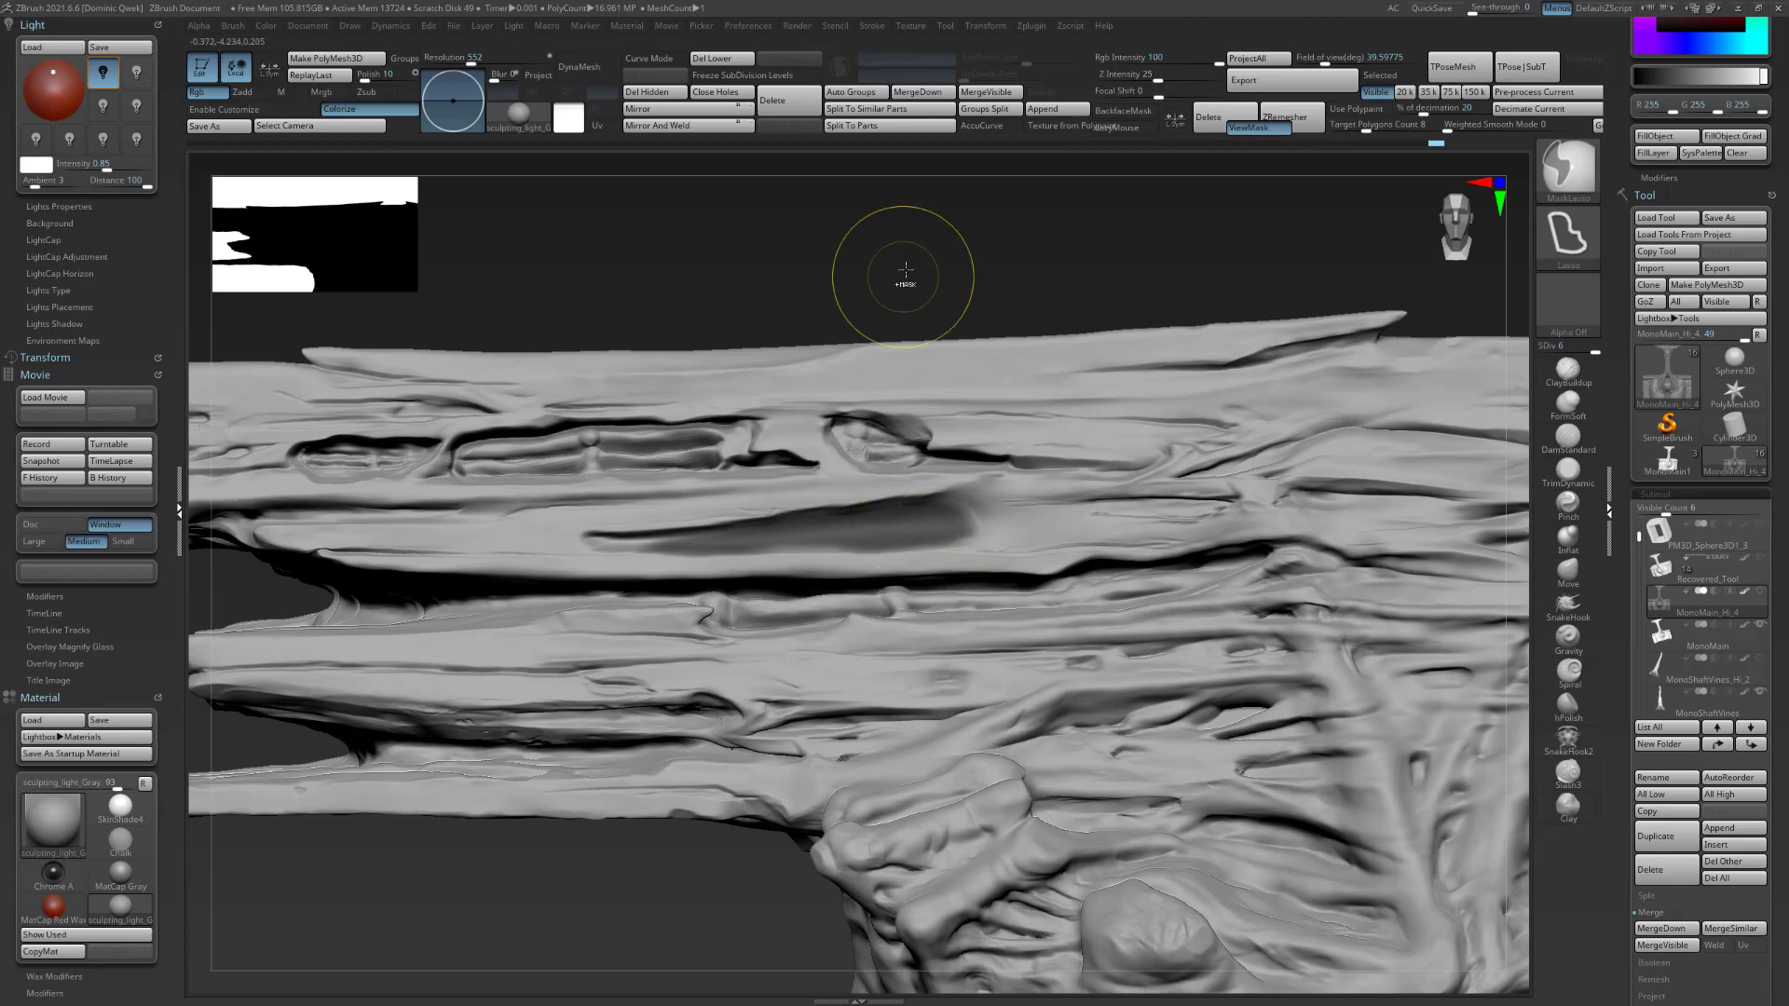
{"action": "key", "text": "shift"}
{"action": "key", "text": "shift+d"}
{"action": "left_click", "coordinate": [920, 279], "text": "ctrl"}
{"action": "mouse_move", "coordinate": [948, 524]}
{"action": "left_mouse_down", "text": "ctrl"}
{"action": "mouse_move", "coordinate": [831, 538]}
{"action": "mouse_move", "coordinate": [966, 526]}
{"action": "left_mouse_up", "text": "ctrl"}
{"action": "key", "text": "ctrl+z"}
{"action": "left_click_drag", "start_coordinate": [855, 539], "coordinate": [719, 540], "text": "ctrl"}
{"action": "key", "text": "ctrl+z"}
Smooth the unmasked recess patch and load the Bone_Wall brush from the Lightbox brush library.
{"action": "key", "text": "shift"}
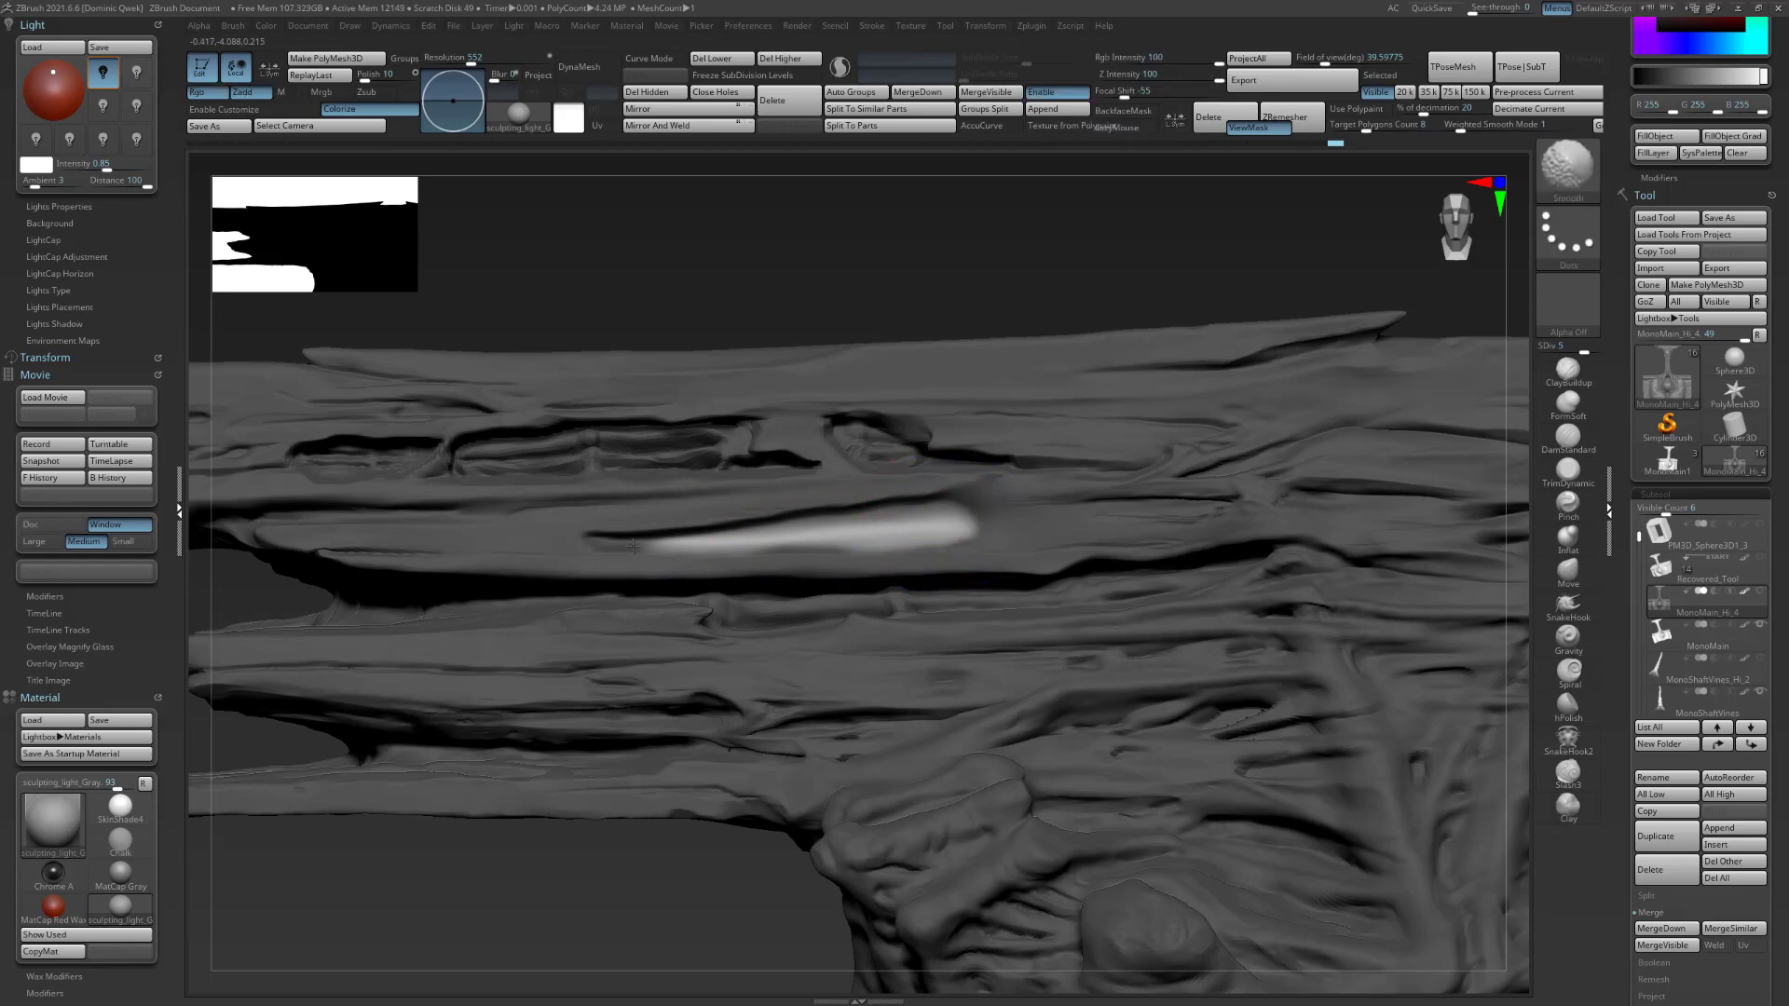
{"action": "mouse_move", "coordinate": [982, 272]}
{"action": "left_mouse_down"}
{"action": "mouse_move", "coordinate": [971, 240]}
{"action": "mouse_move", "coordinate": [982, 259]}
{"action": "mouse_move", "coordinate": [954, 273]}
{"action": "left_mouse_up"}
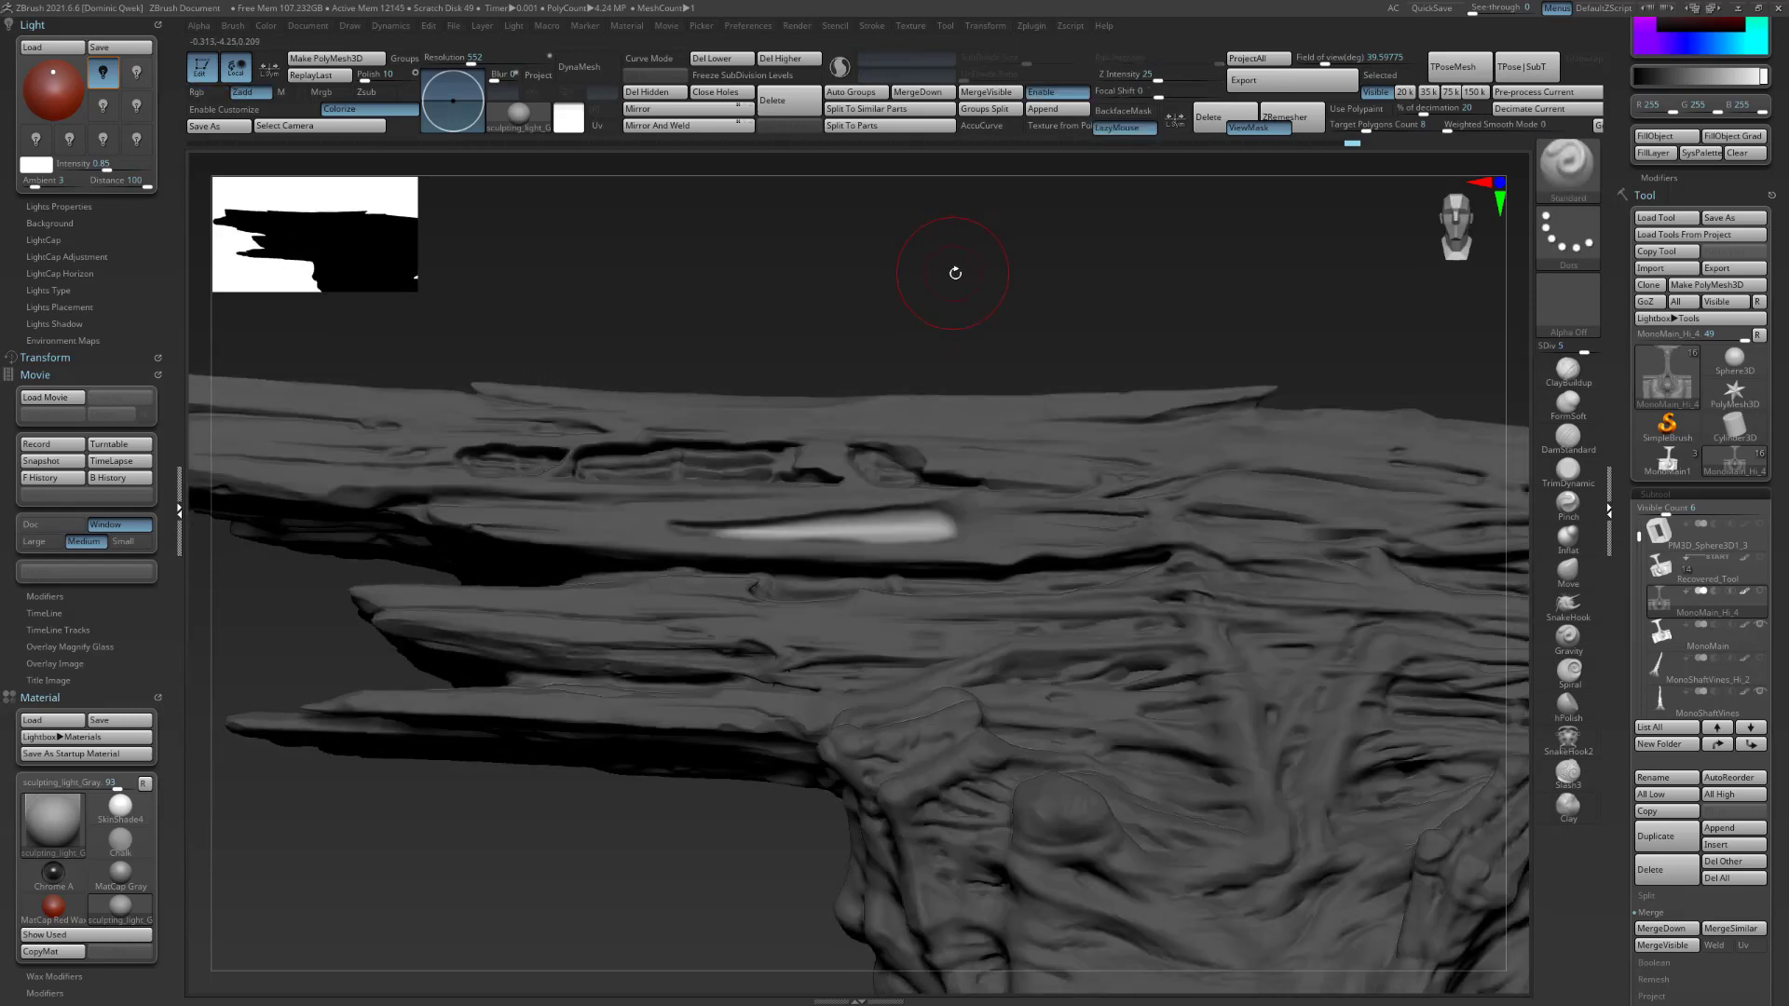
{"action": "key", "text": "comma"}
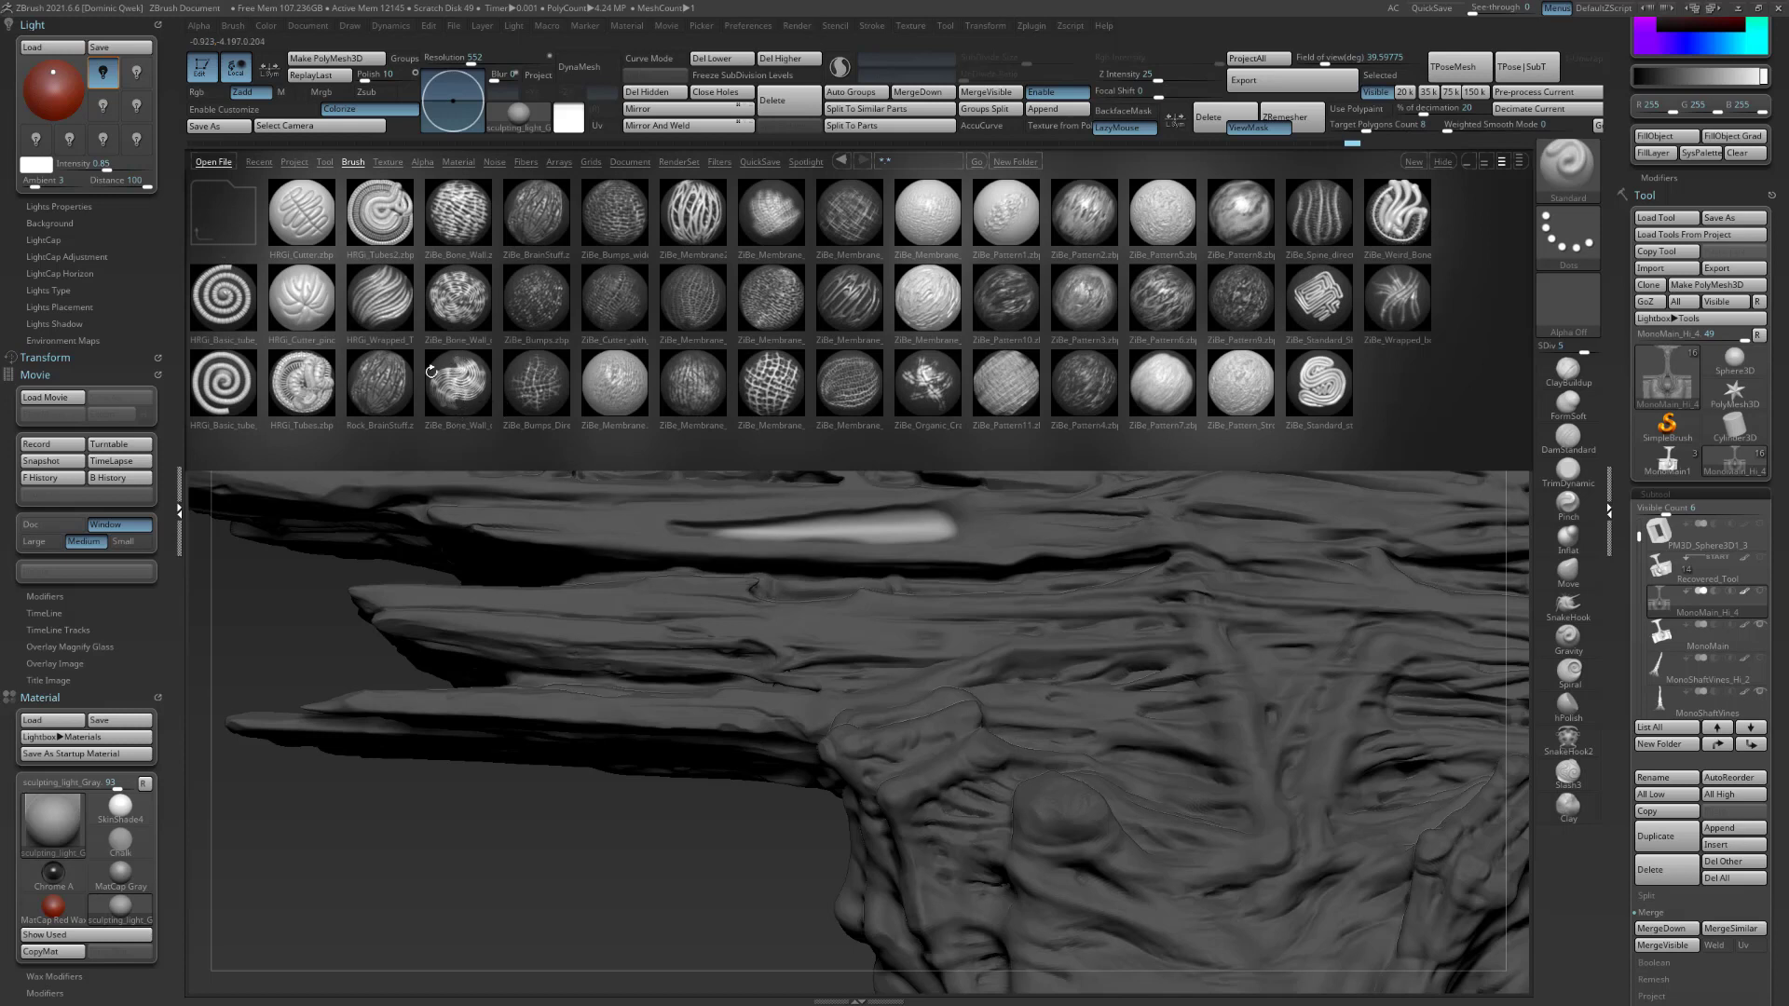
{"action": "double_click", "coordinate": [463, 391]}
{"action": "left_click_drag", "start_coordinate": [628, 860], "coordinate": [651, 819]}
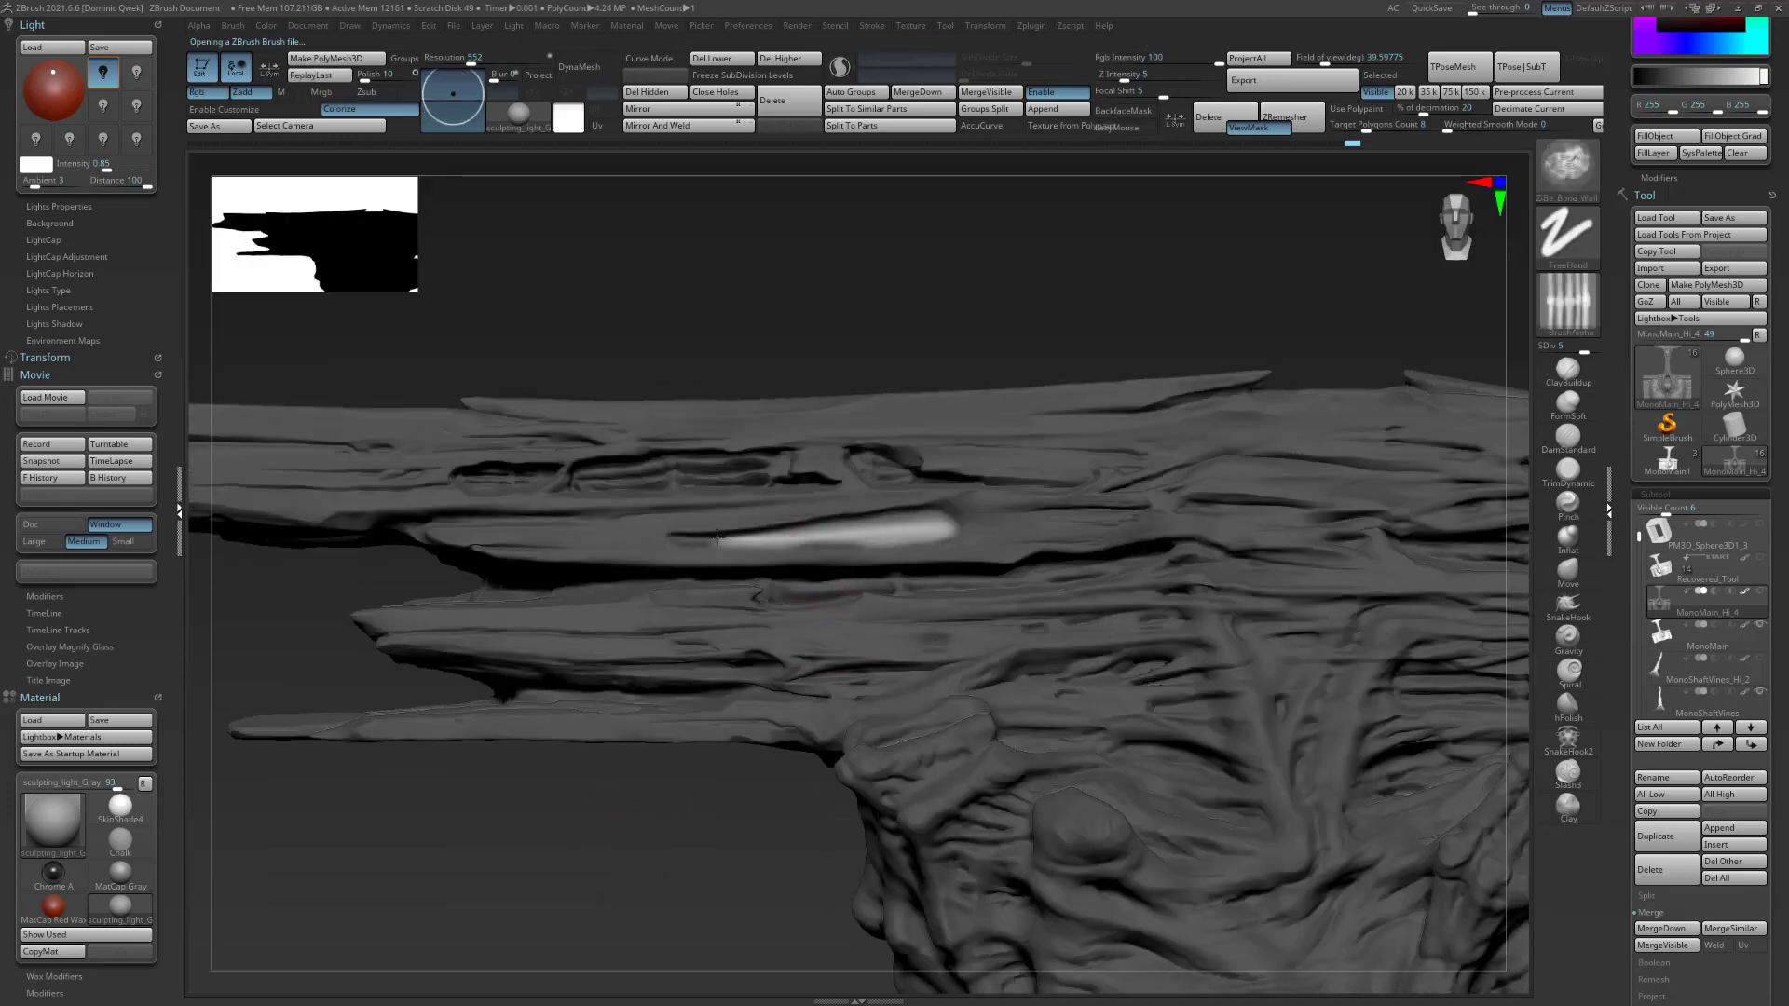
{"action": "key", "text": "Return"}
{"action": "mouse_move", "coordinate": [738, 539]}
{"action": "left_mouse_down"}
{"action": "mouse_move", "coordinate": [954, 527]}
{"action": "mouse_move", "coordinate": [734, 540]}
{"action": "left_mouse_up"}
{"action": "key", "text": "s"}
{"action": "left_click_drag", "start_coordinate": [886, 349], "coordinate": [863, 384]}
{"action": "key", "text": "ctrl+z"}
{"action": "mouse_move", "coordinate": [900, 528]}
{"action": "left_mouse_down"}
{"action": "mouse_move", "coordinate": [941, 533]}
{"action": "mouse_move", "coordinate": [760, 542]}
{"action": "left_mouse_up"}
{"action": "mouse_move", "coordinate": [924, 345]}
{"action": "left_mouse_down", "text": "alt"}
{"action": "mouse_move", "coordinate": [910, 251]}
{"action": "mouse_move", "coordinate": [959, 252]}
{"action": "mouse_move", "coordinate": [937, 359]}
{"action": "left_mouse_up", "text": "alt"}
{"action": "key", "text": "ctrl+z"}
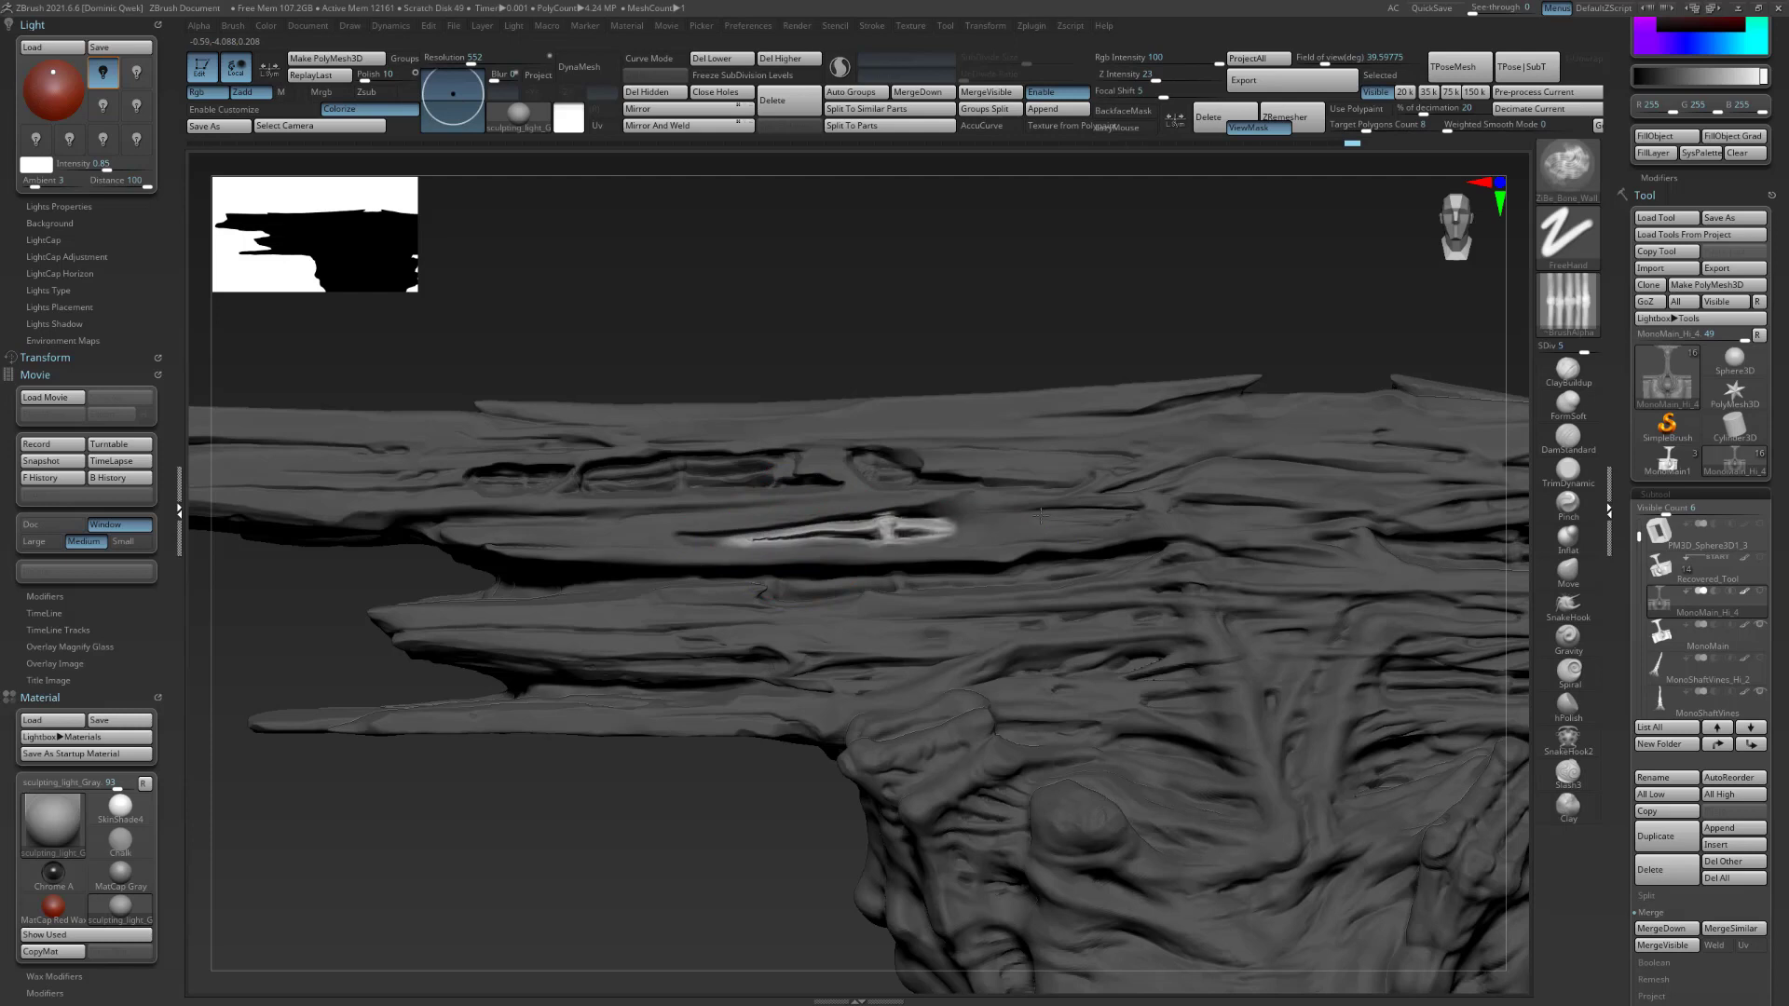
{"action": "key", "text": "ctrl+z"}
Resize the Bone_Wall brush, sculpt ribbed strands into the unmasked recess patch, and clear the mask.
{"action": "key", "text": "s"}
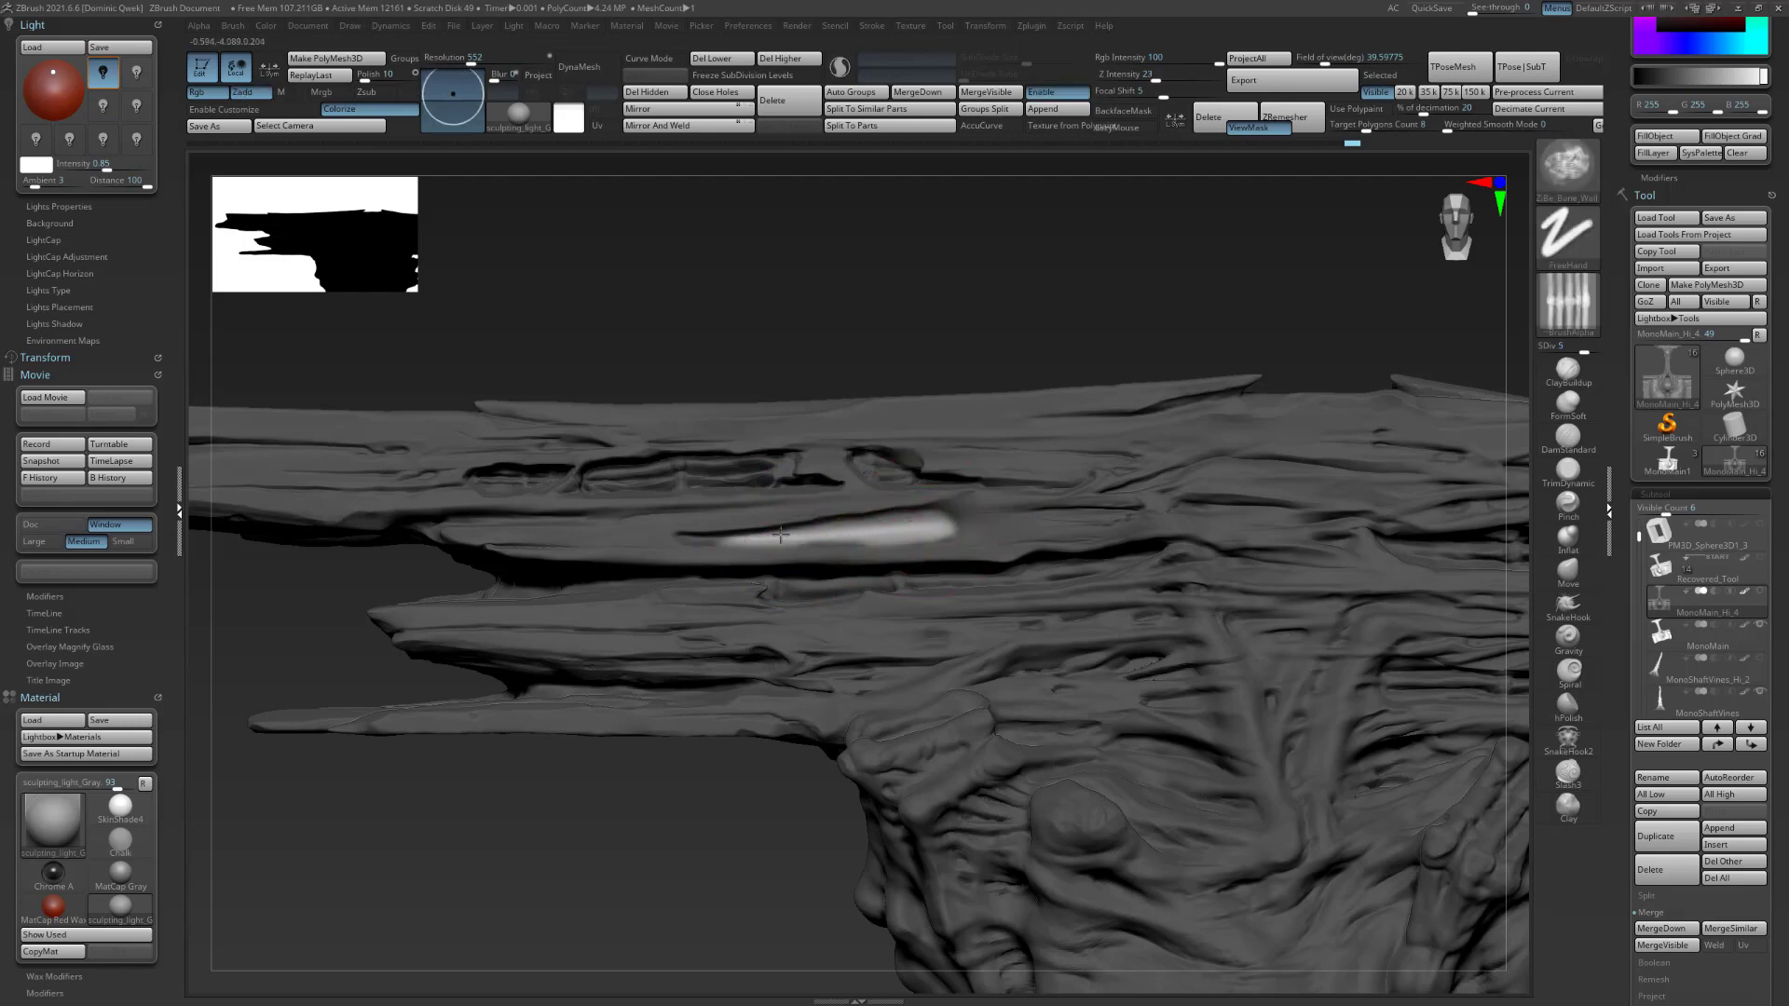
{"action": "key", "text": "ctrl+z"}
{"action": "mouse_move", "coordinate": [845, 451]}
{"action": "right_mouse_down"}
{"action": "mouse_move", "coordinate": [902, 280]}
{"action": "mouse_move", "coordinate": [927, 308]}
{"action": "mouse_move", "coordinate": [990, 310]}
{"action": "mouse_move", "coordinate": [962, 395]}
{"action": "right_mouse_up"}
{"action": "mouse_move", "coordinate": [971, 300]}
{"action": "right_mouse_down"}
{"action": "mouse_move", "coordinate": [1025, 341]}
{"action": "mouse_move", "coordinate": [1030, 302]}
{"action": "mouse_move", "coordinate": [1056, 313]}
{"action": "mouse_move", "coordinate": [1047, 254]}
{"action": "mouse_move", "coordinate": [1023, 257]}
{"action": "mouse_move", "coordinate": [983, 393]}
{"action": "right_mouse_up"}
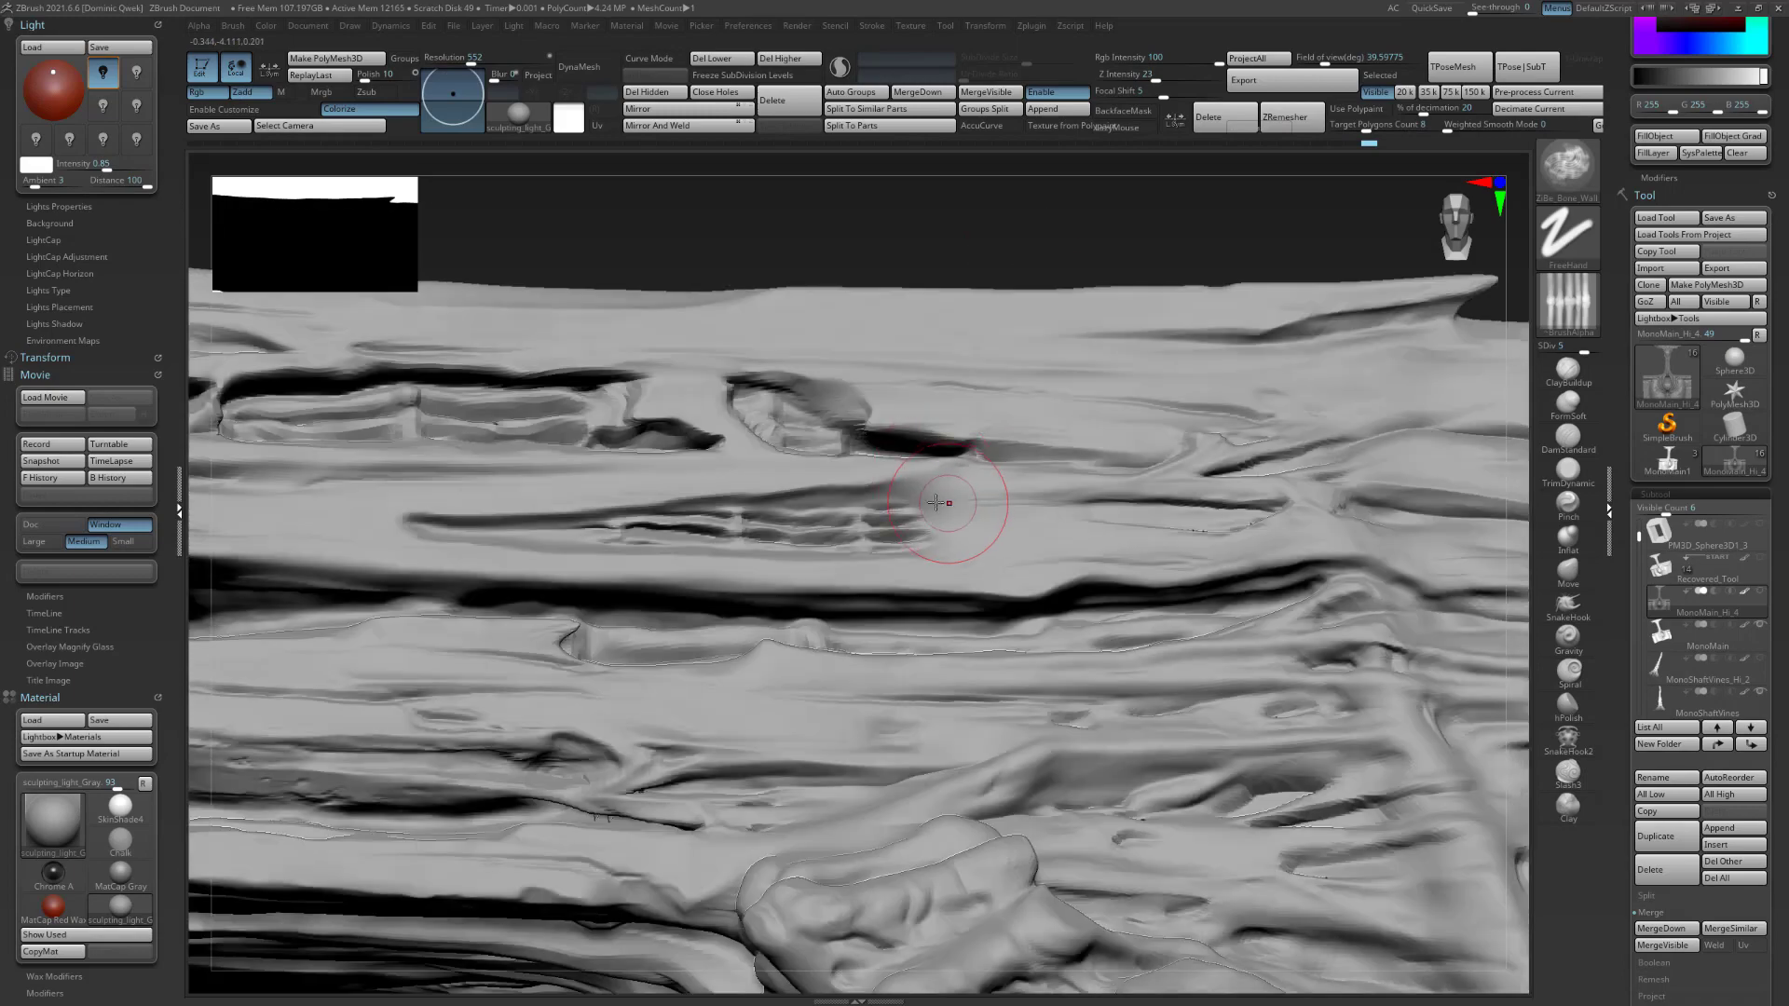
Crease the rim of the ribbed slab recess with the DamStandard brush.
{"action": "key", "text": "b"}
{"action": "key", "text": "d"}
{"action": "key", "text": "s"}
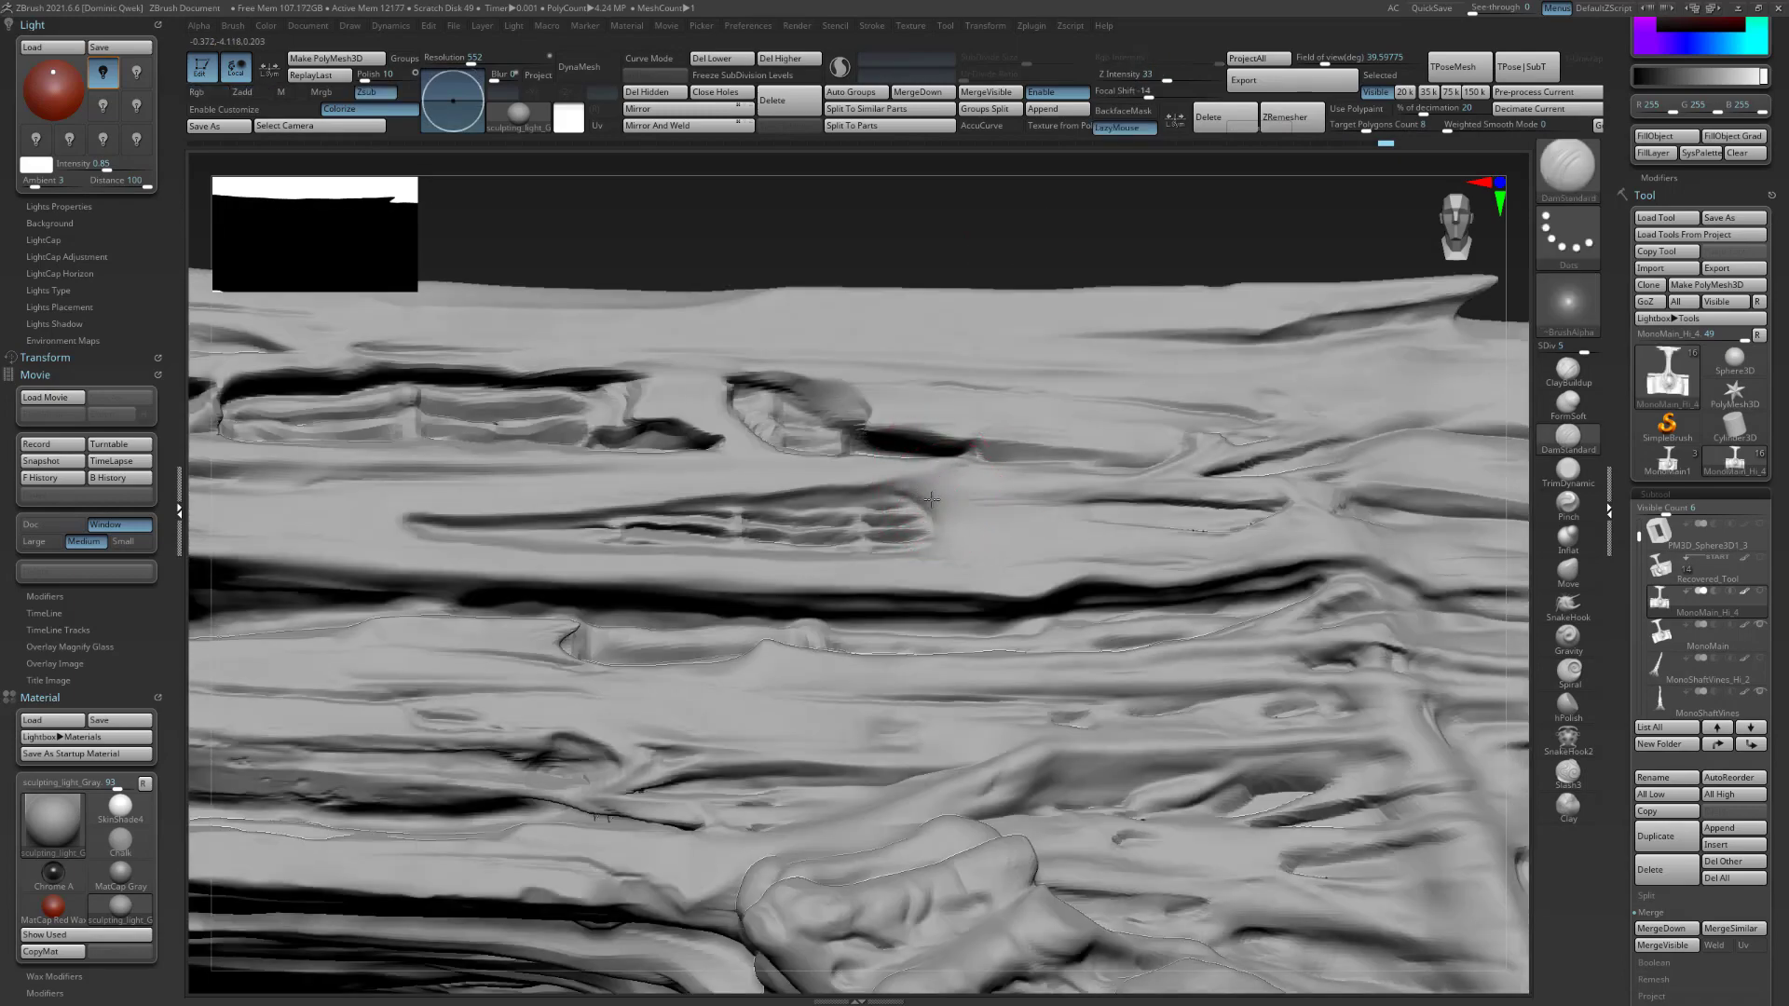
{"action": "right_click_drag", "start_coordinate": [955, 460], "coordinate": [962, 401]}
{"action": "left_click_drag", "start_coordinate": [892, 498], "coordinate": [812, 506]}
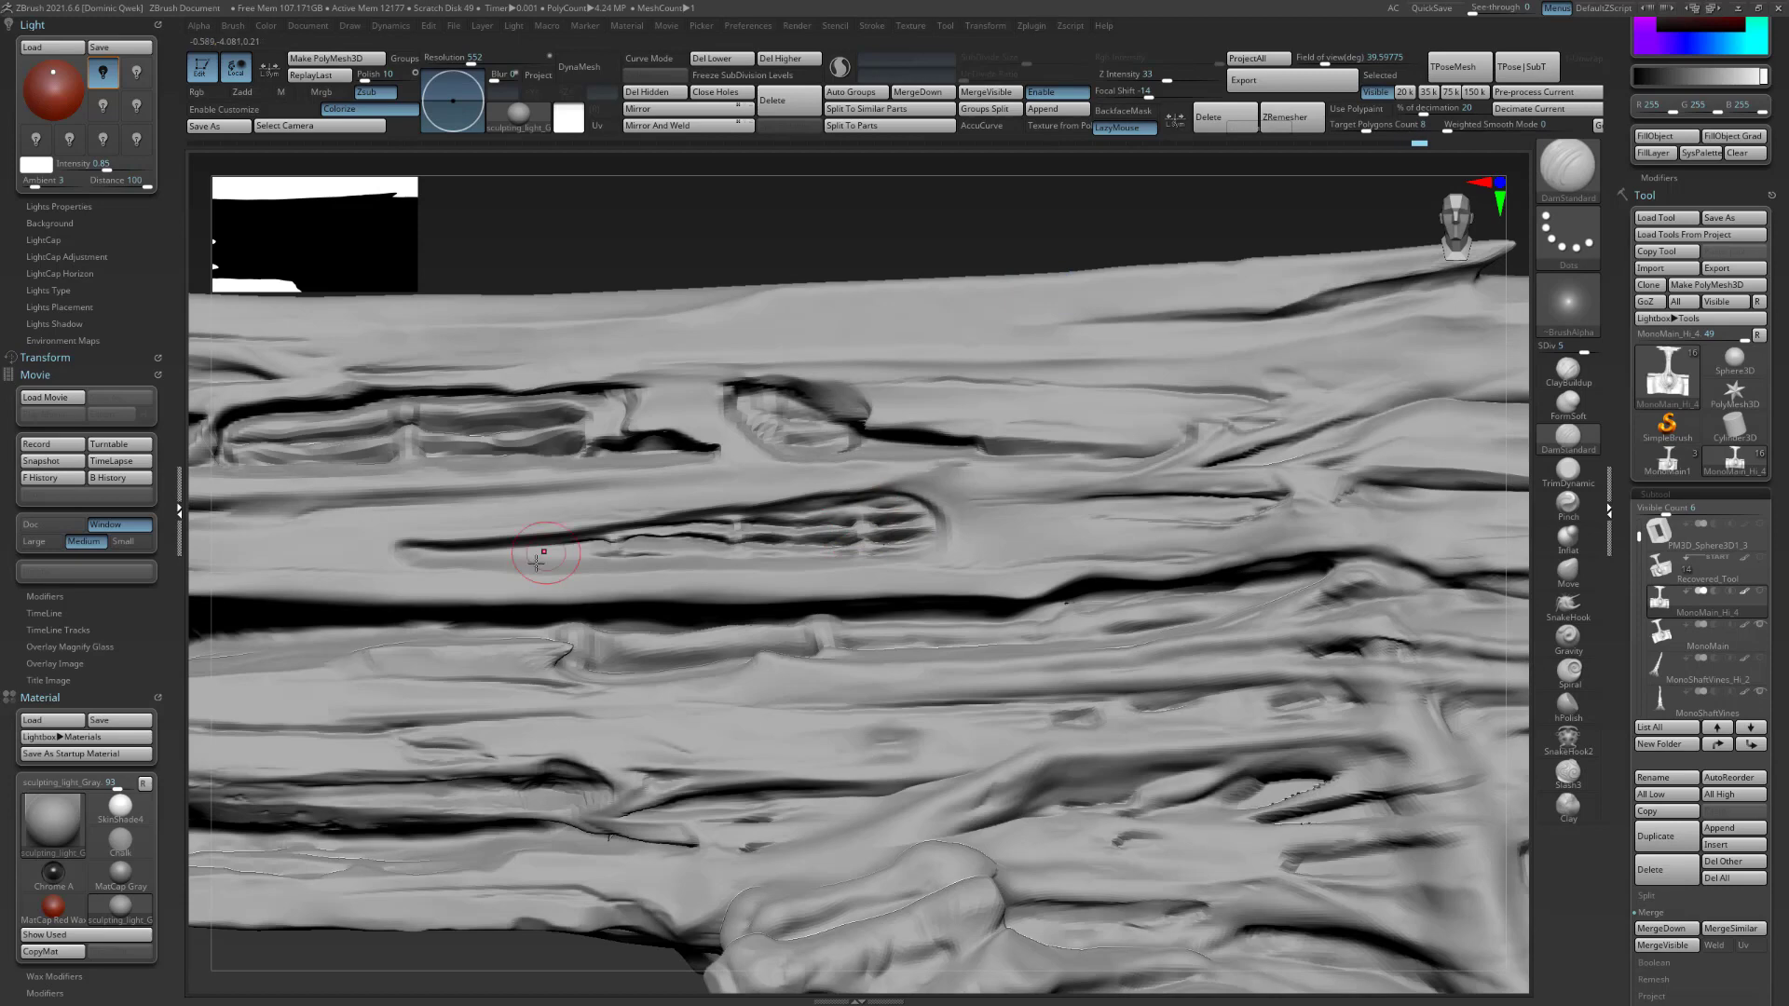
{"action": "mouse_move", "coordinate": [791, 232]}
{"action": "right_mouse_down", "text": "ctrl"}
{"action": "mouse_move", "coordinate": [842, 348]}
{"action": "mouse_move", "coordinate": [914, 393]}
{"action": "right_mouse_up", "text": "ctrl"}
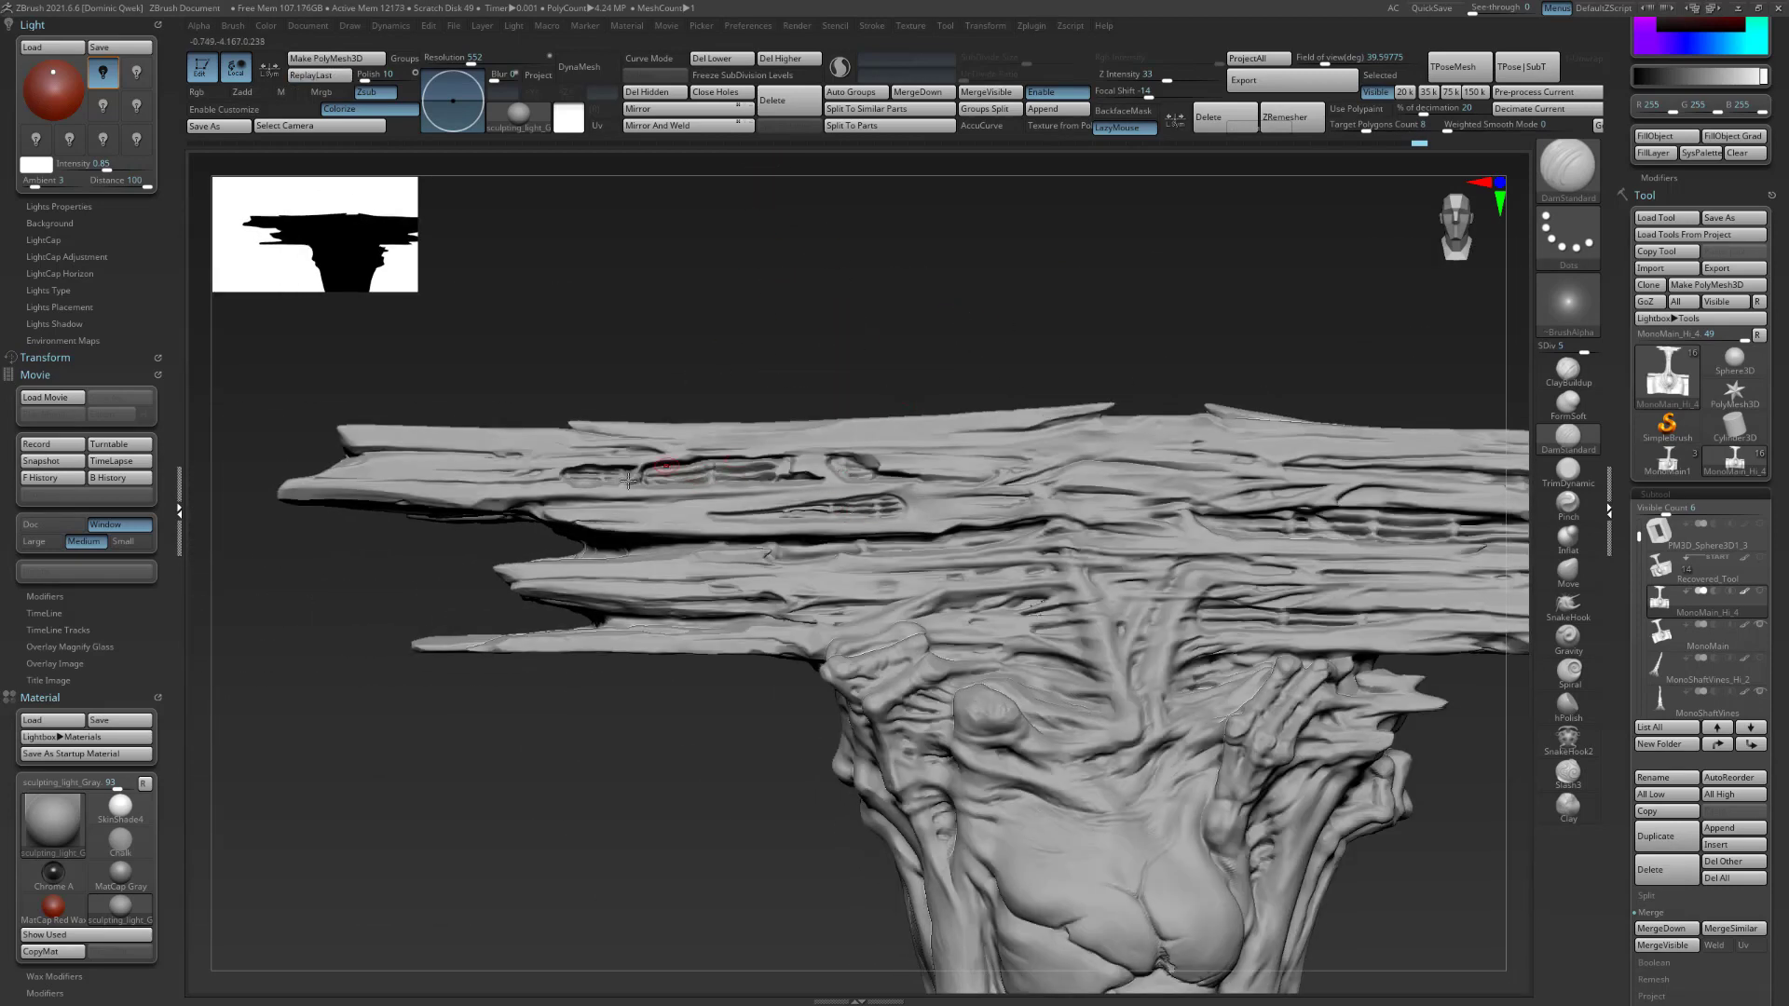
Lasso-mask a pointed patch on the base block's front face, right of the folded opening, and invert the mask.
{"action": "right_click_drag", "start_coordinate": [755, 486], "coordinate": [938, 323]}
{"action": "mouse_move", "coordinate": [1253, 799]}
{"action": "right_mouse_down", "text": "alt"}
{"action": "mouse_move", "coordinate": [1174, 590]}
{"action": "mouse_move", "coordinate": [1207, 338]}
{"action": "right_mouse_up", "text": "alt"}
{"action": "right_click_drag", "start_coordinate": [1289, 651], "coordinate": [1264, 484], "text": "alt"}
{"action": "right_click_drag", "start_coordinate": [1290, 596], "coordinate": [1302, 579]}
{"action": "key", "text": "ctrl"}
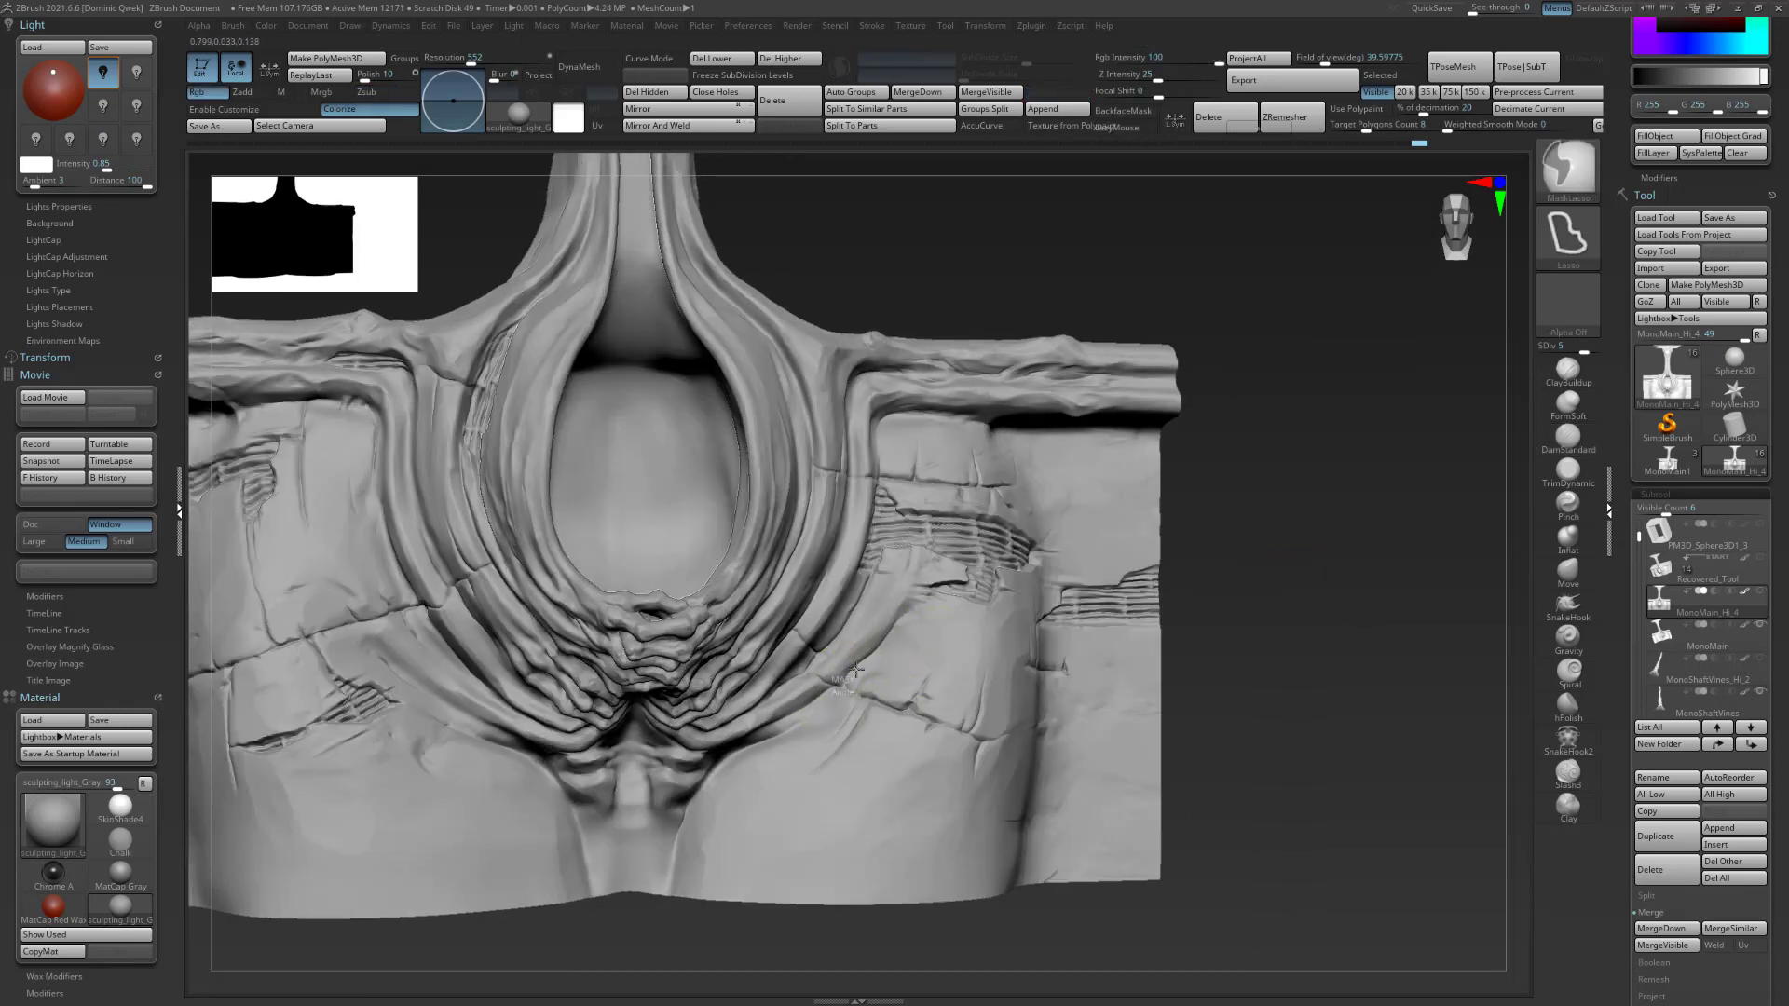
{"action": "mouse_move", "coordinate": [897, 636]}
{"action": "left_mouse_down", "text": "ctrl"}
{"action": "mouse_move", "coordinate": [1033, 687]}
{"action": "mouse_move", "coordinate": [943, 711]}
{"action": "mouse_move", "coordinate": [885, 691]}
{"action": "mouse_move", "coordinate": [964, 679]}
{"action": "left_mouse_up", "text": "ctrl"}
{"action": "left_click", "coordinate": [1286, 639], "text": "ctrl"}
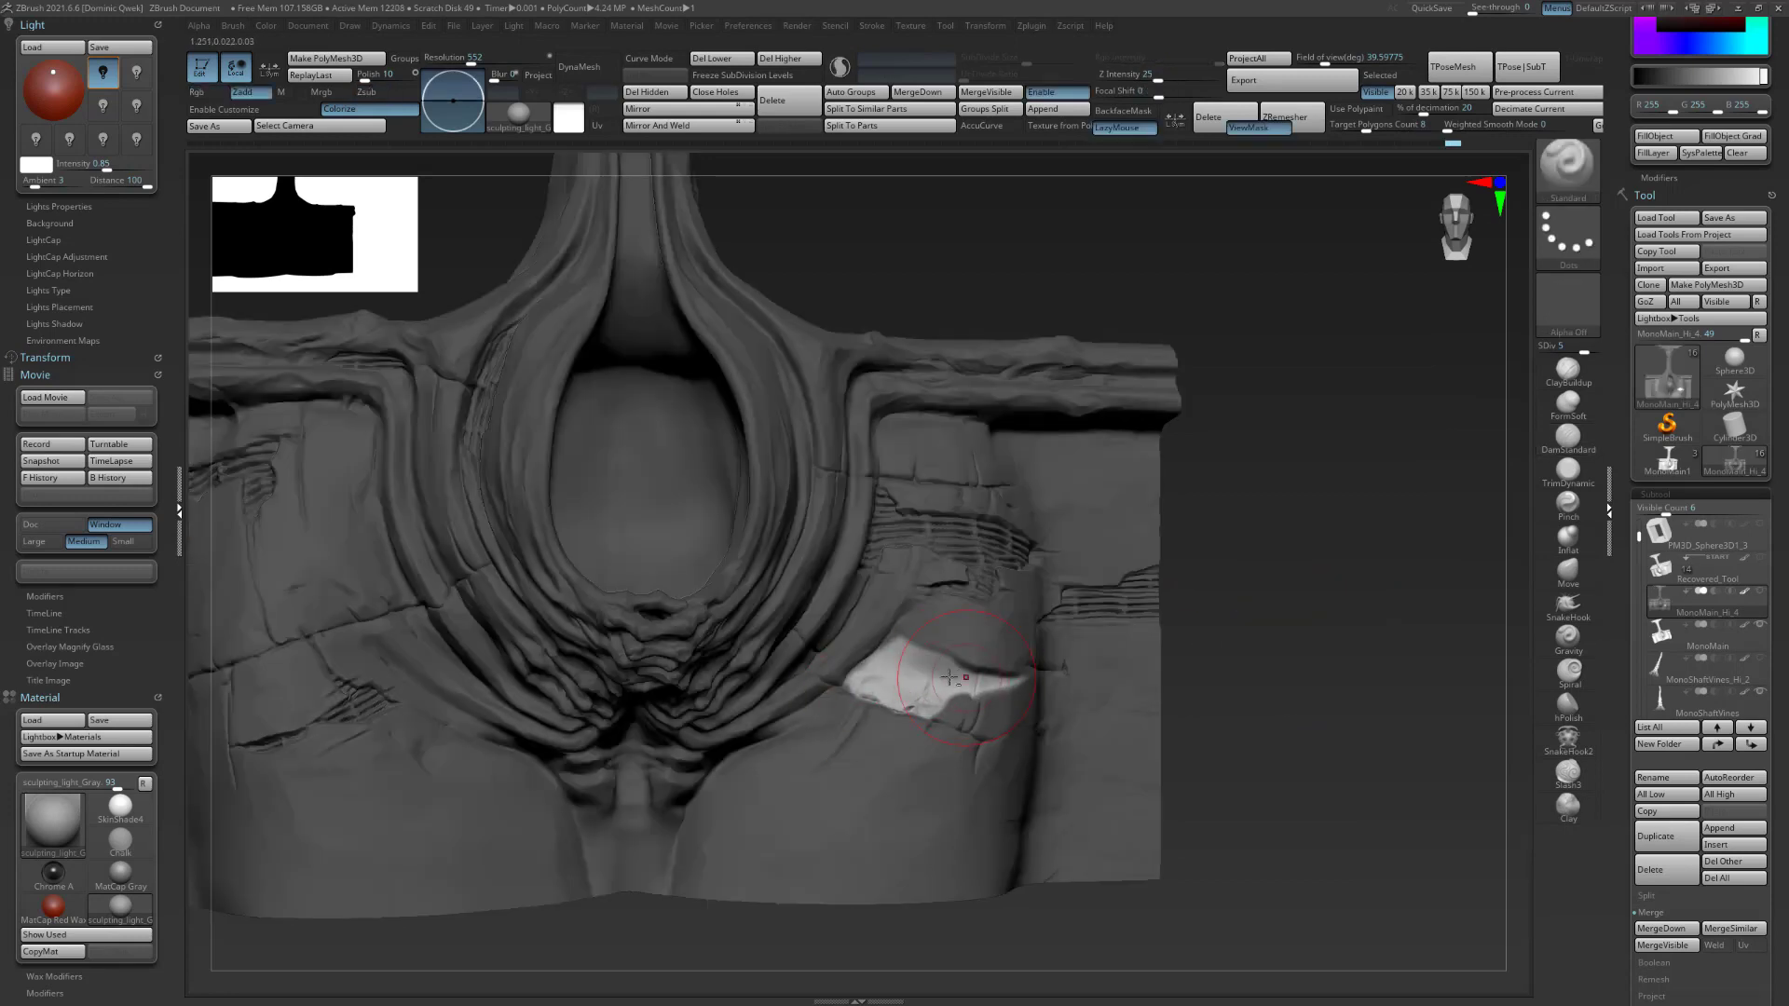
Recess the unmasked patch on the base block with the Standard brush and even it out with FormSoft.
{"action": "left_click_drag", "start_coordinate": [1349, 583], "coordinate": [1349, 550]}
{"action": "key", "text": "2"}
{"action": "left_click_drag", "start_coordinate": [1249, 622], "coordinate": [1281, 619]}
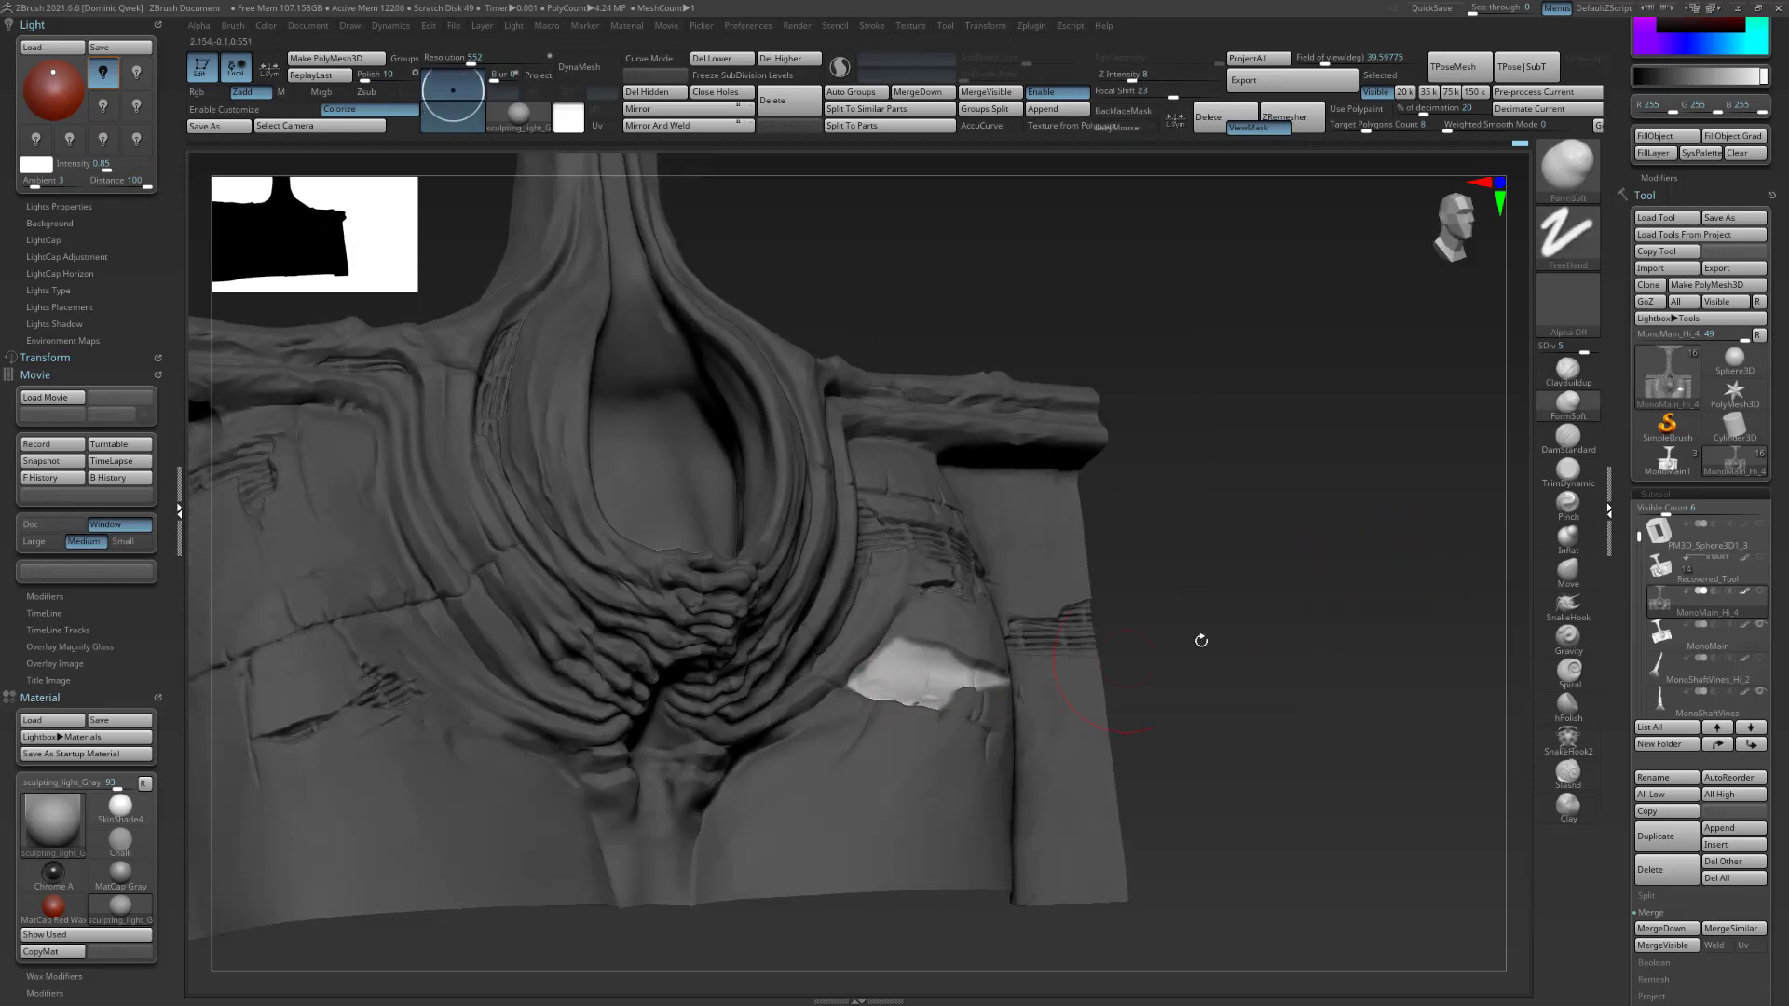
{"action": "left_click_drag", "start_coordinate": [1126, 658], "coordinate": [879, 696]}
{"action": "left_click_drag", "start_coordinate": [1162, 638], "coordinate": [1200, 644]}
Sculpt layered ridges across the recessed base patch with the Bone_Wall brush and clear the mask.
{"action": "key", "text": "b"}
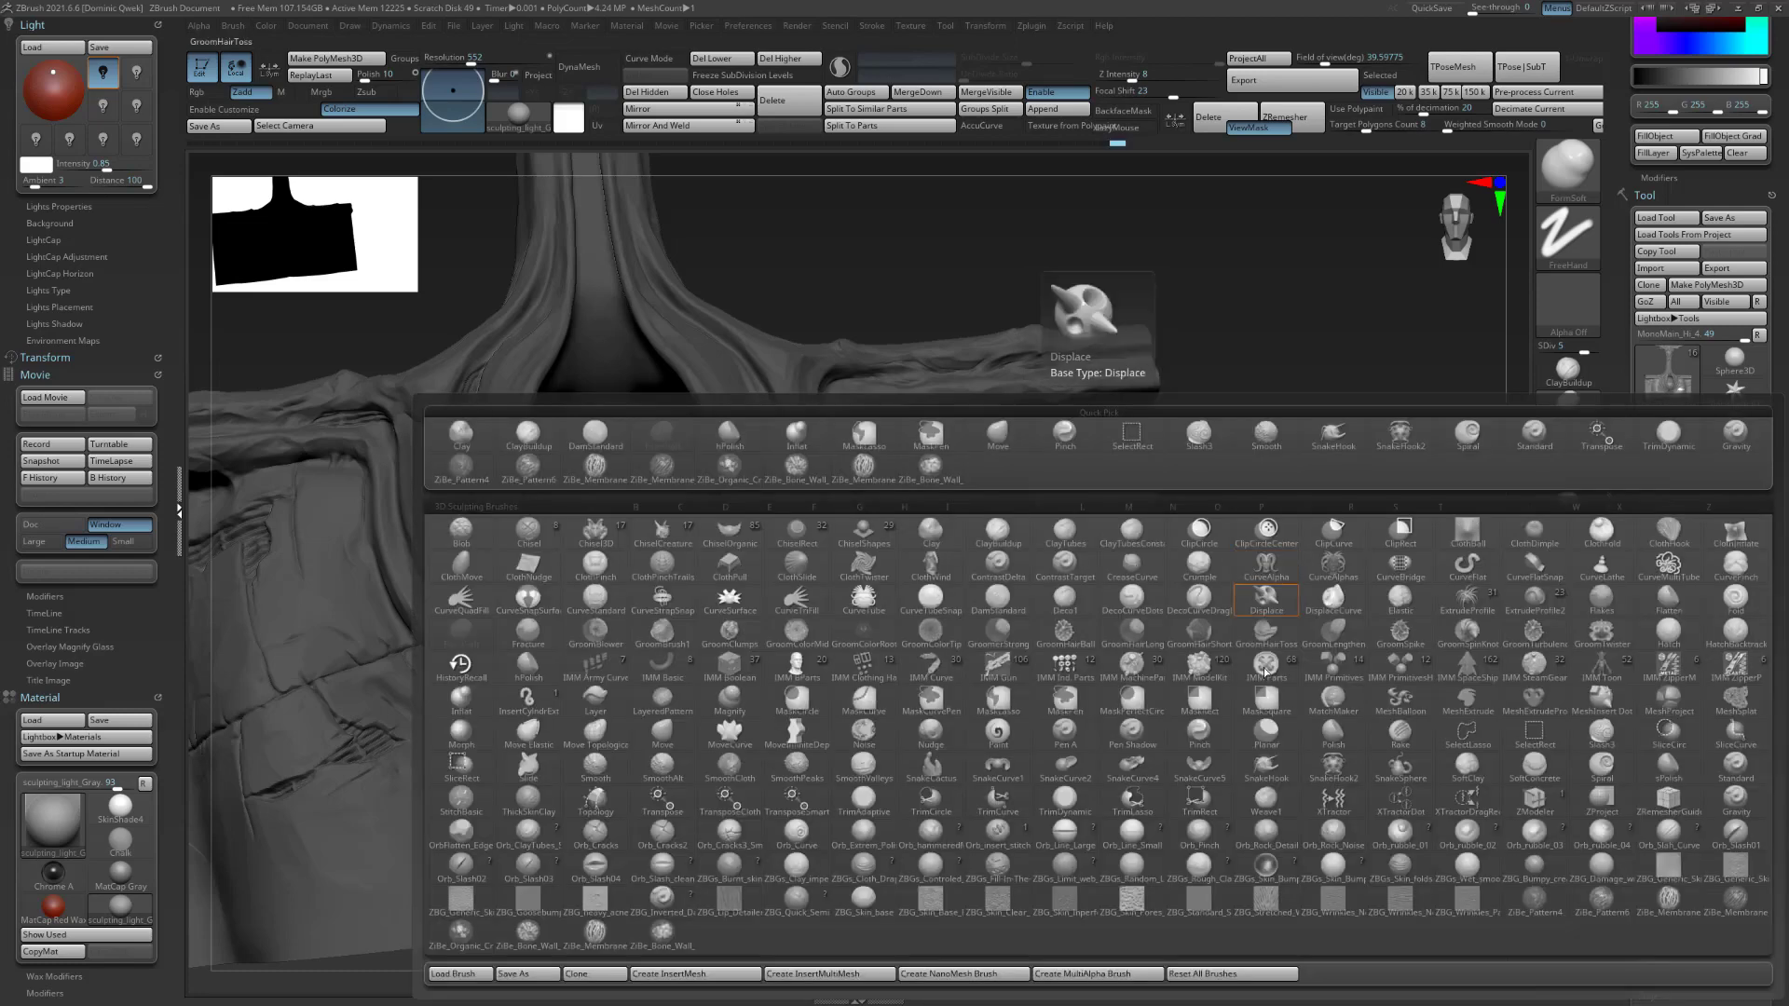
{"action": "left_click", "coordinate": [668, 936]}
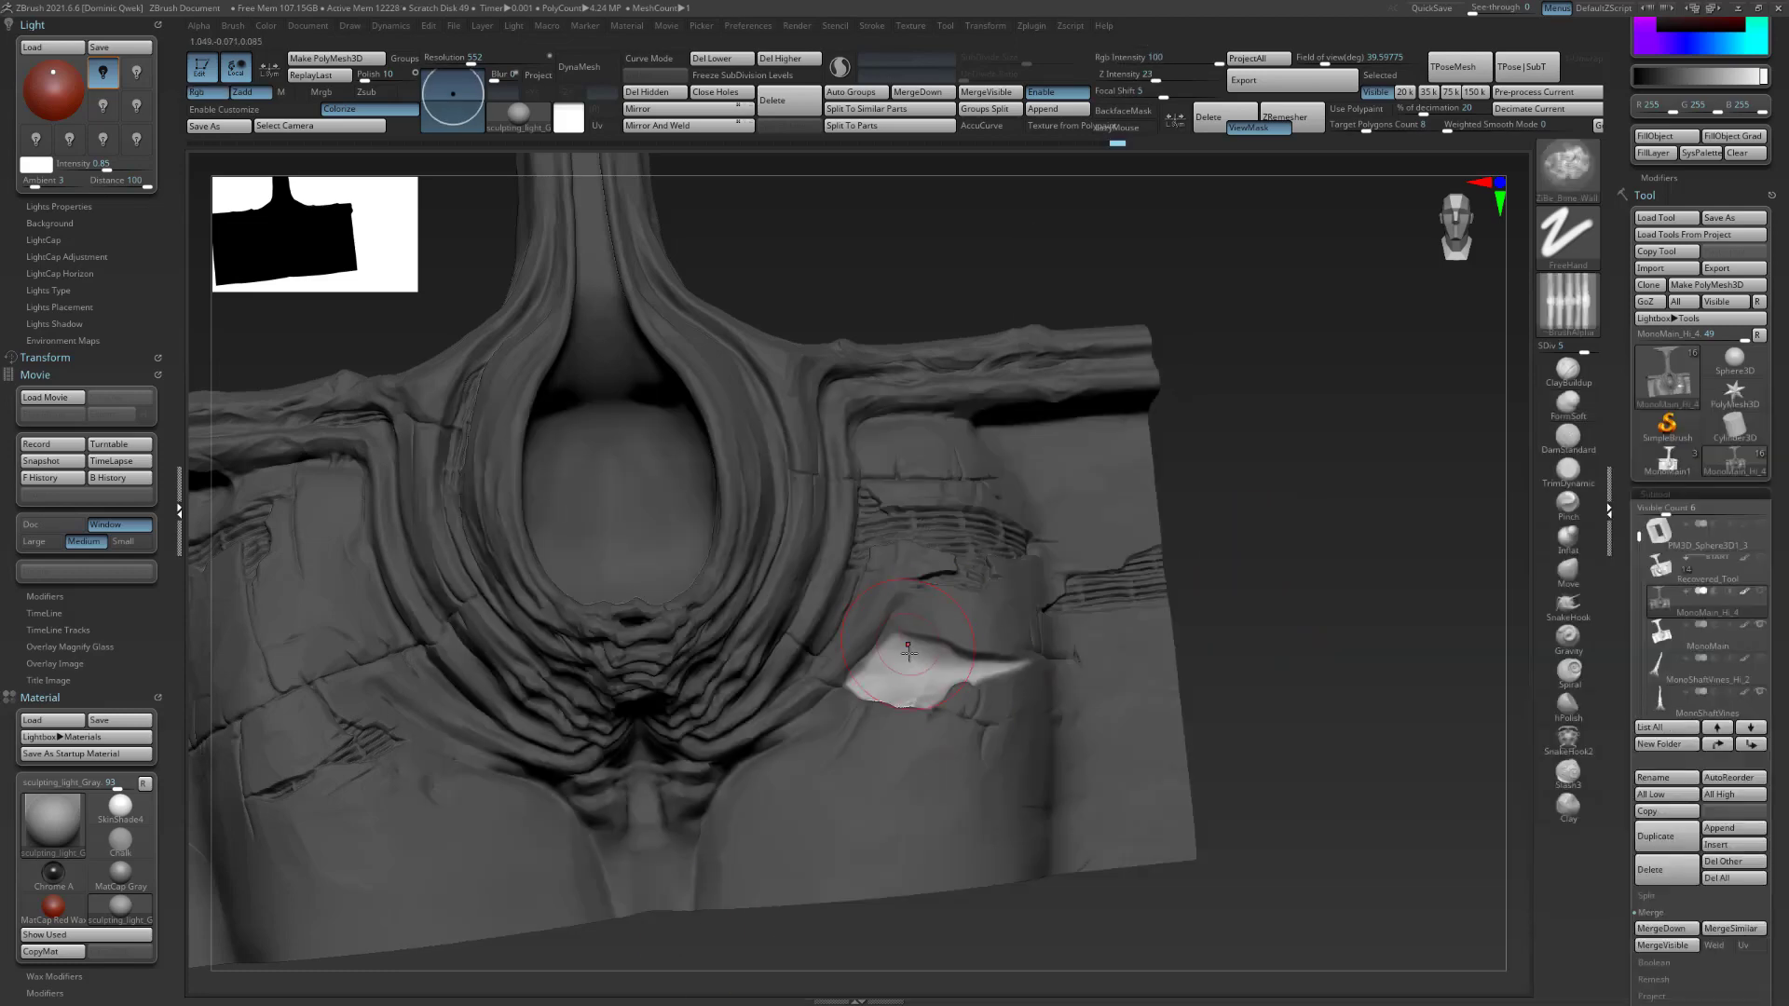
{"action": "key", "text": "s"}
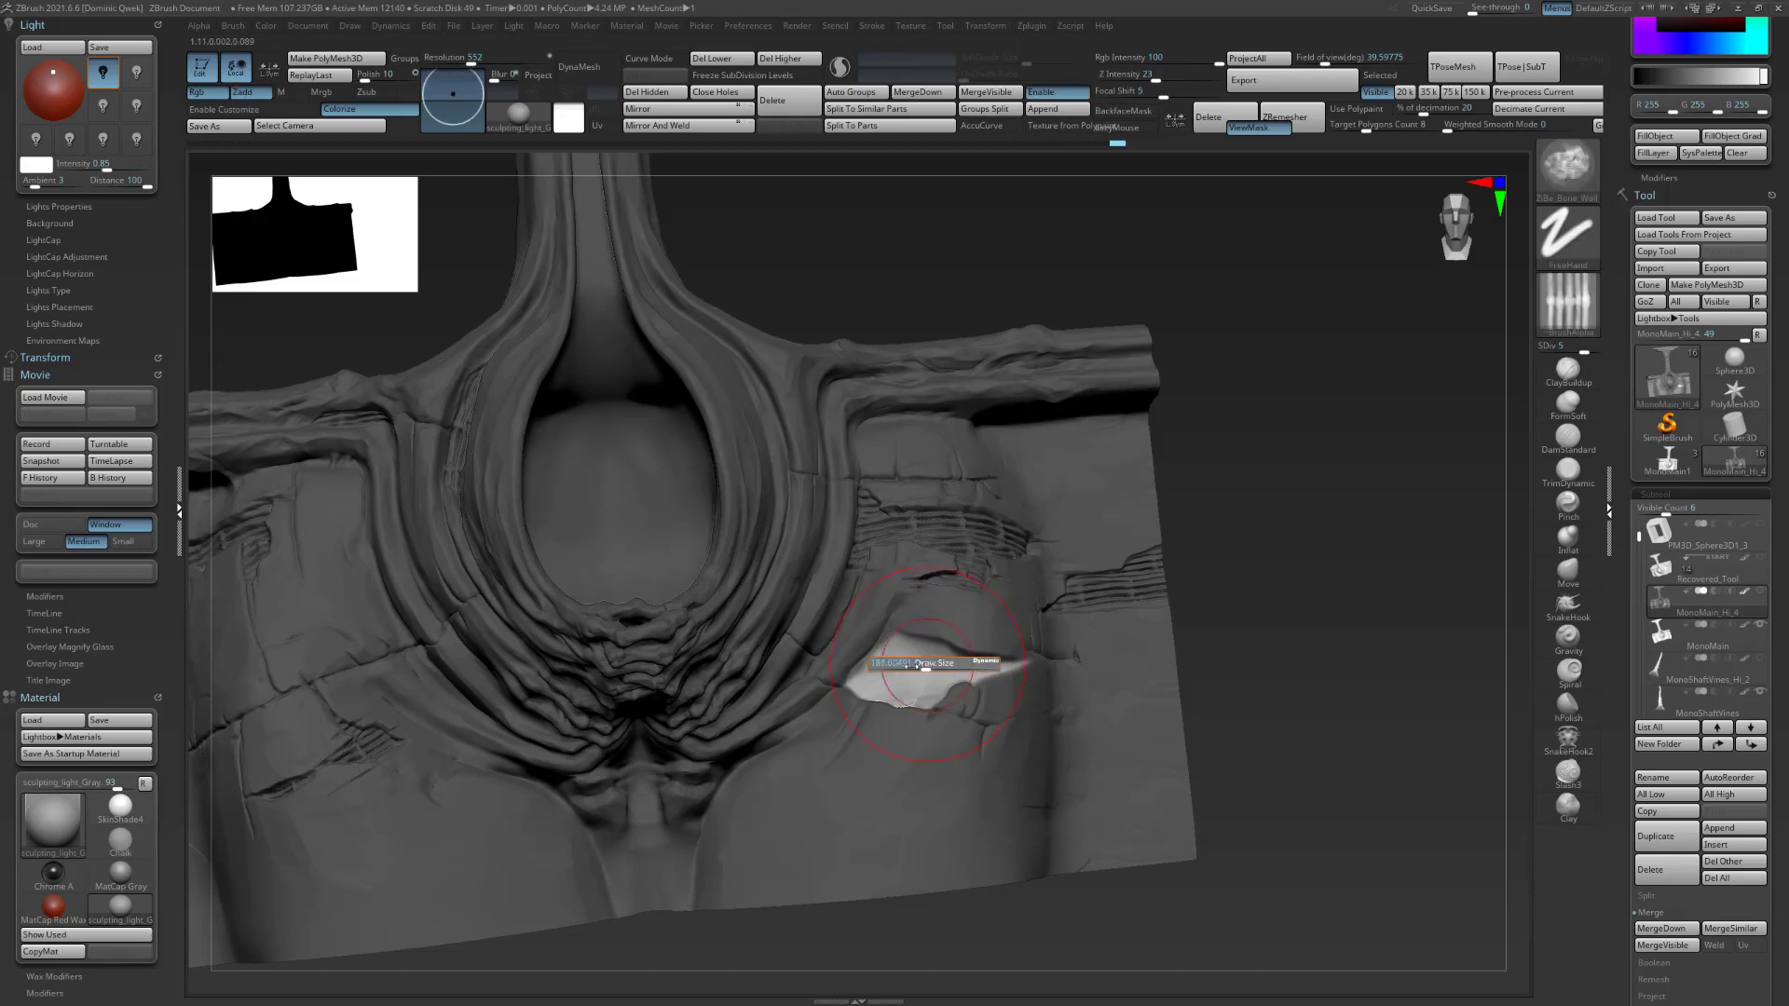
{"action": "left_click_drag", "start_coordinate": [856, 645], "coordinate": [1041, 673]}
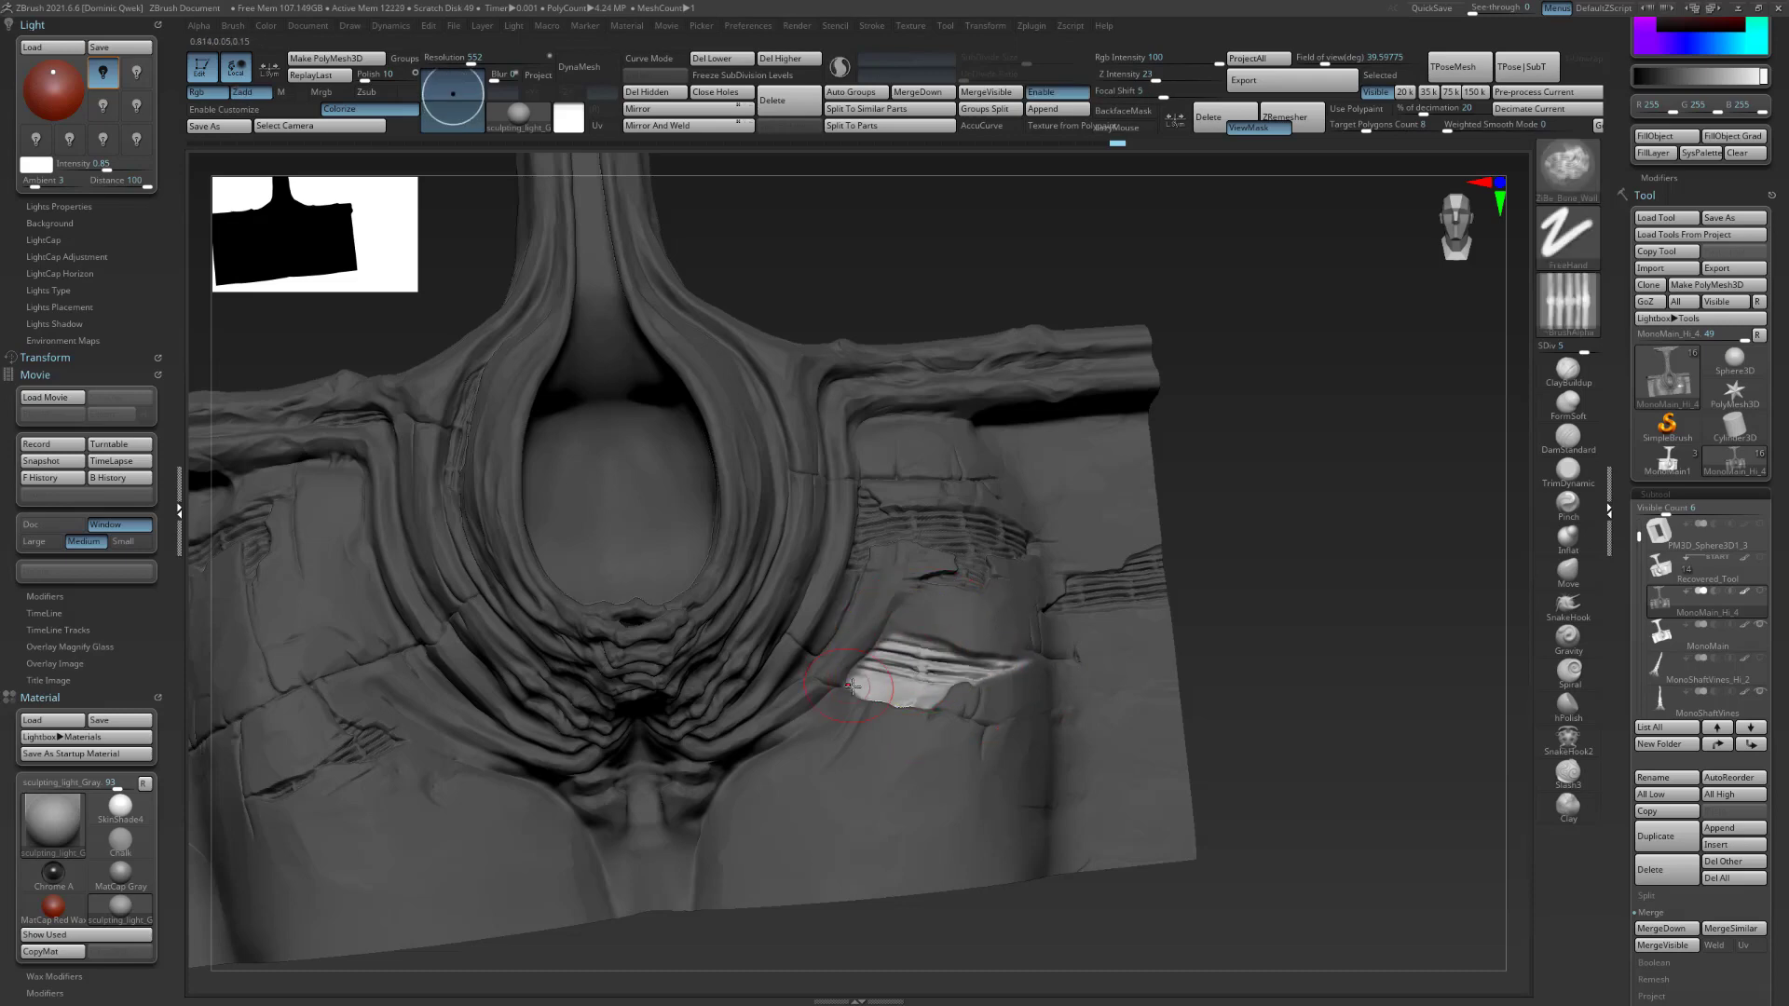
{"action": "mouse_move", "coordinate": [1294, 659]}
{"action": "left_mouse_down"}
{"action": "mouse_move", "coordinate": [1382, 631]}
{"action": "mouse_move", "coordinate": [912, 631]}
{"action": "left_mouse_up"}
{"action": "mouse_move", "coordinate": [1323, 596]}
{"action": "left_mouse_down"}
{"action": "mouse_move", "coordinate": [1386, 594]}
{"action": "mouse_move", "coordinate": [1341, 639]}
{"action": "mouse_move", "coordinate": [1394, 683]}
{"action": "mouse_move", "coordinate": [1381, 655]}
{"action": "mouse_move", "coordinate": [1311, 657]}
{"action": "mouse_move", "coordinate": [1318, 583]}
{"action": "mouse_move", "coordinate": [1328, 597]}
{"action": "mouse_move", "coordinate": [1298, 632]}
{"action": "left_mouse_up"}
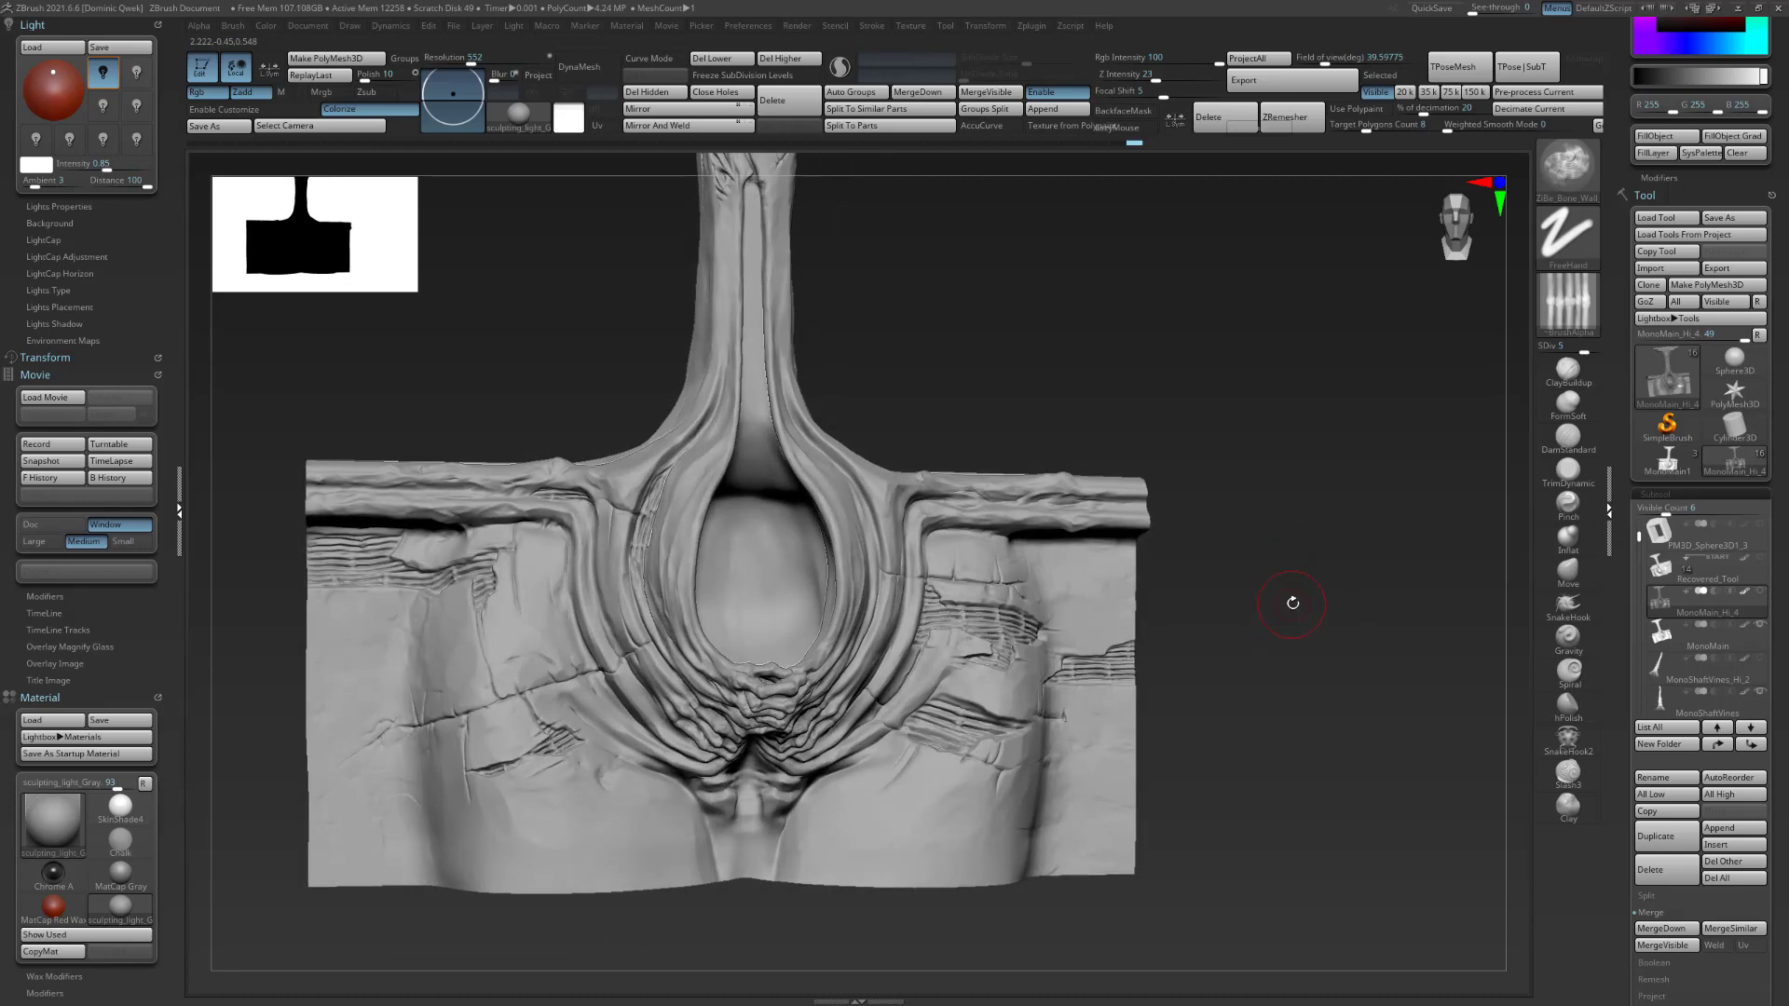
Load the Organic_Cr brush from Lightbox and stamp cracks on the lower front of the base block, both sides of the opening.
{"action": "key", "text": "comma"}
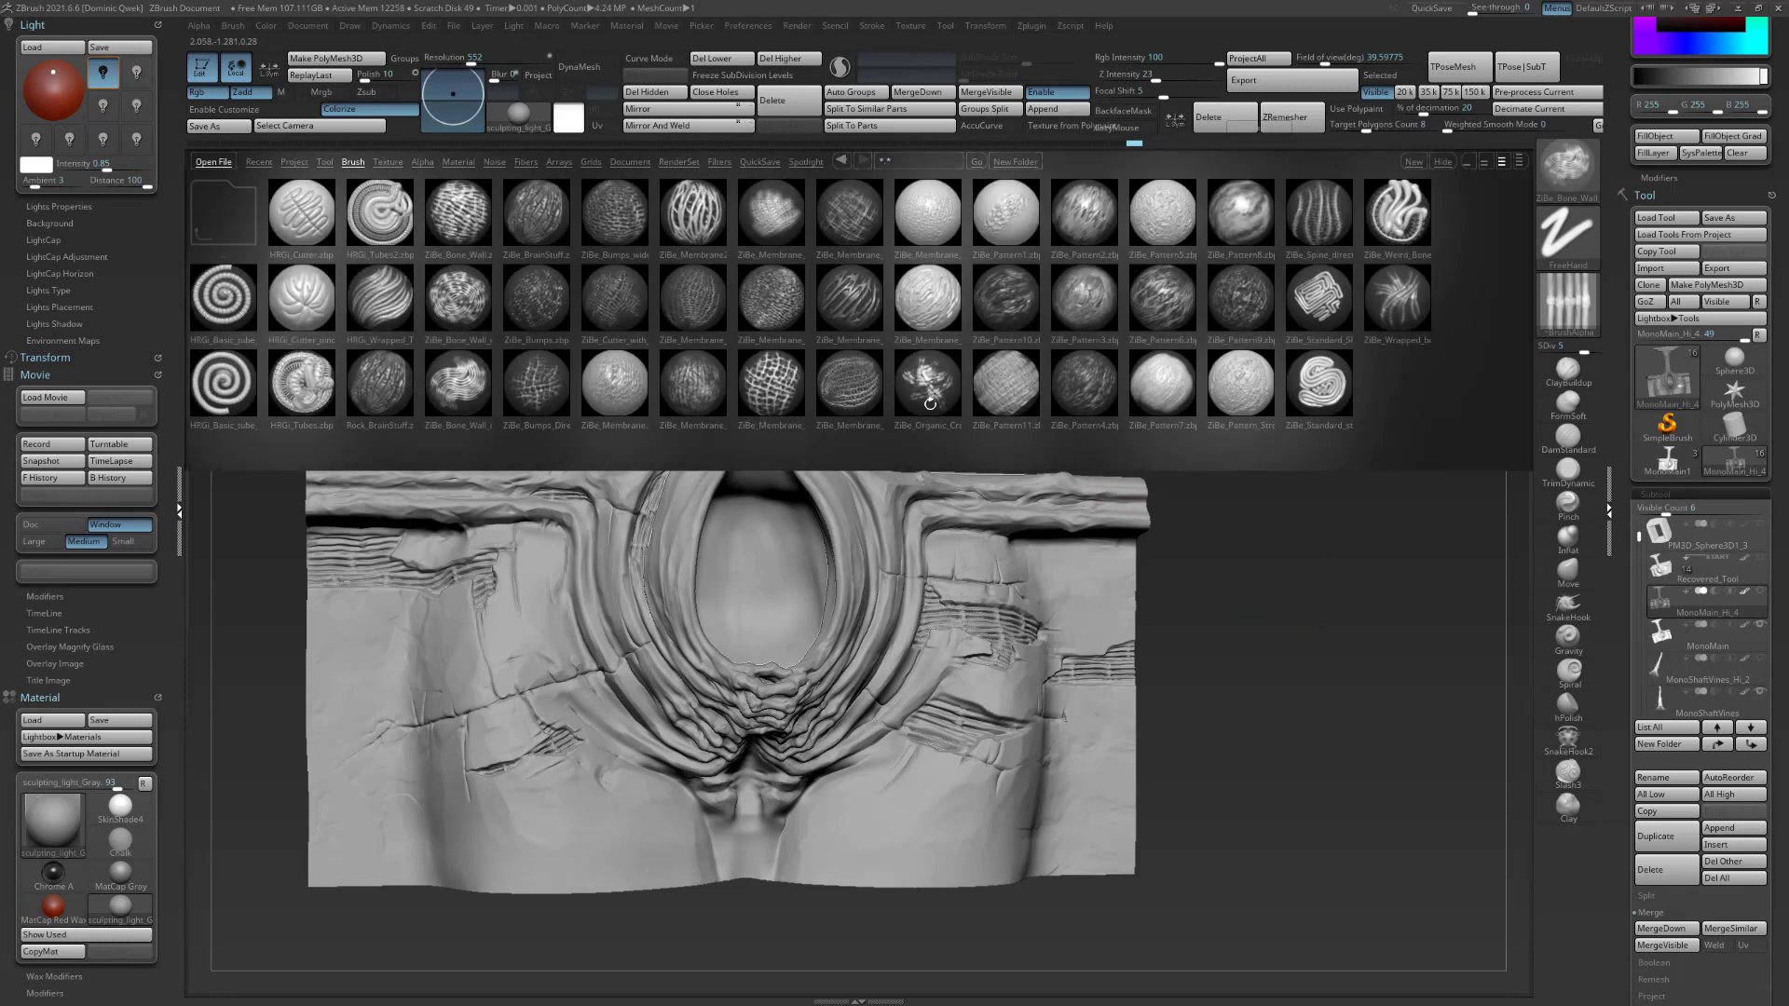
{"action": "double_click", "coordinate": [931, 402]}
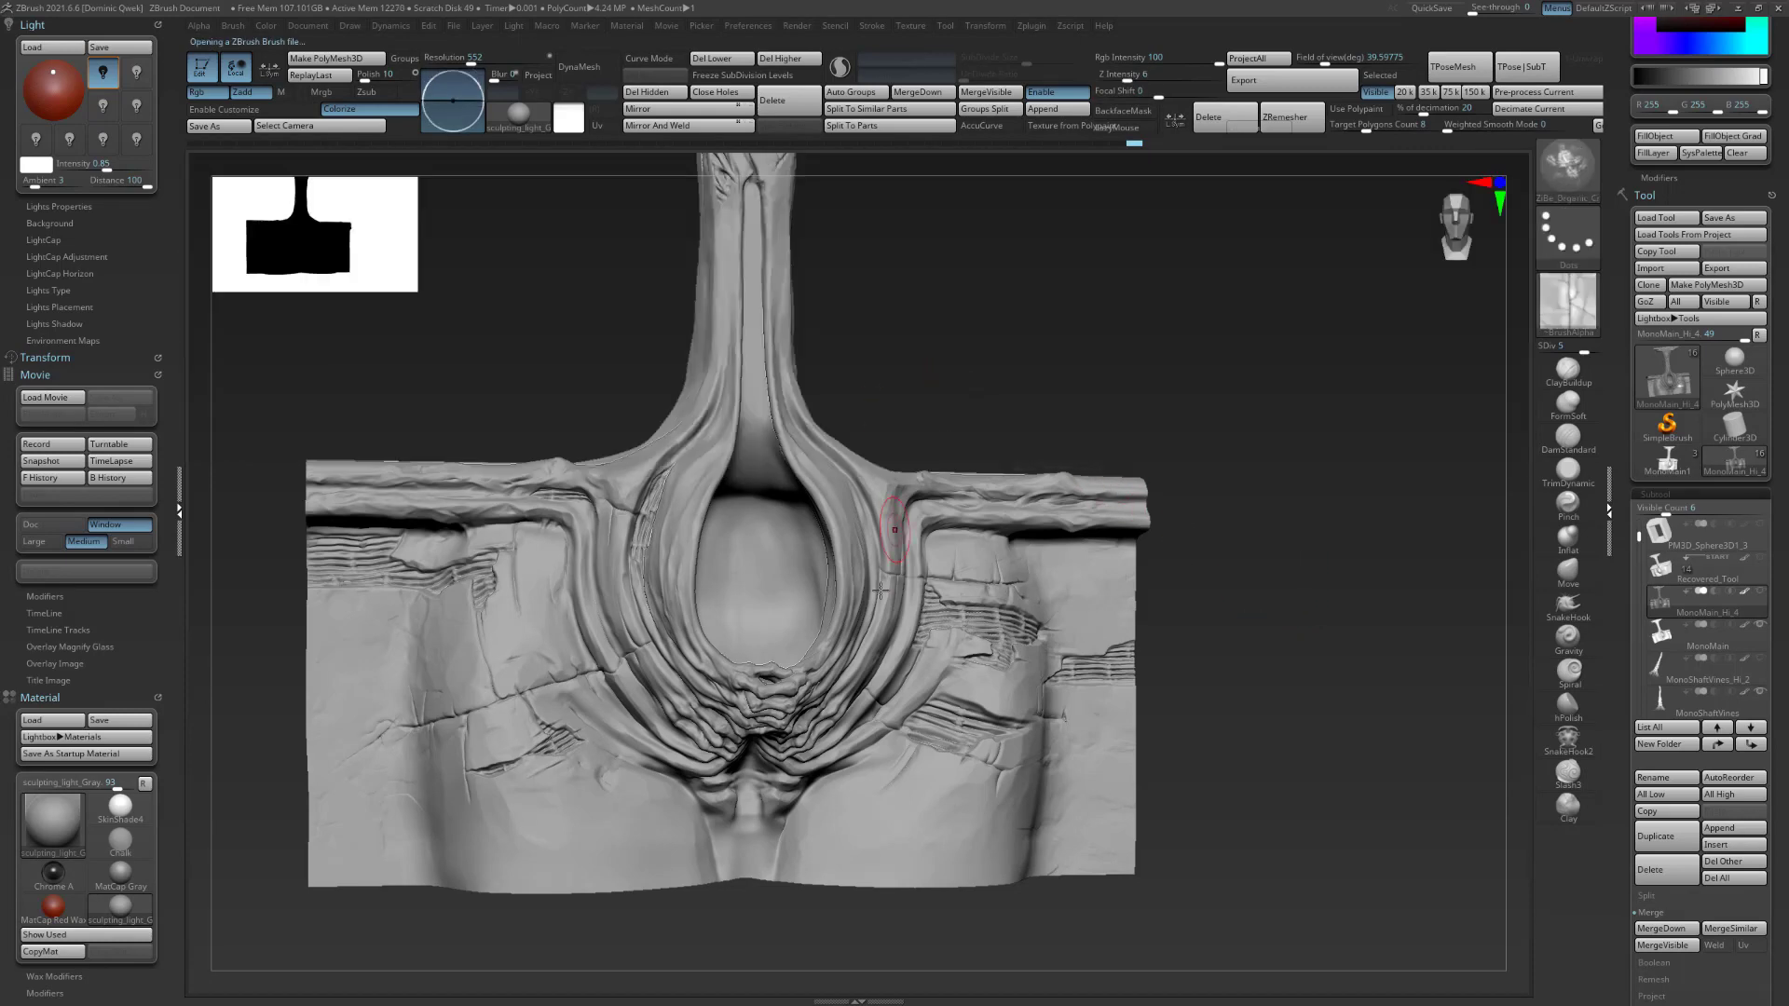
{"action": "mouse_move", "coordinate": [1348, 637]}
{"action": "left_mouse_down"}
{"action": "mouse_move", "coordinate": [1297, 629]}
{"action": "mouse_move", "coordinate": [1341, 680]}
{"action": "mouse_move", "coordinate": [1331, 645]}
{"action": "mouse_move", "coordinate": [1316, 691]}
{"action": "left_mouse_up"}
{"action": "left_click_drag", "start_coordinate": [1244, 408], "coordinate": [1313, 569], "text": "alt"}
{"action": "mouse_move", "coordinate": [1228, 453]}
{"action": "left_mouse_down"}
{"action": "mouse_move", "coordinate": [1217, 479]}
{"action": "mouse_move", "coordinate": [1273, 527]}
{"action": "mouse_move", "coordinate": [1249, 550]}
{"action": "left_mouse_up"}
{"action": "left_click_drag", "start_coordinate": [641, 854], "coordinate": [598, 868]}
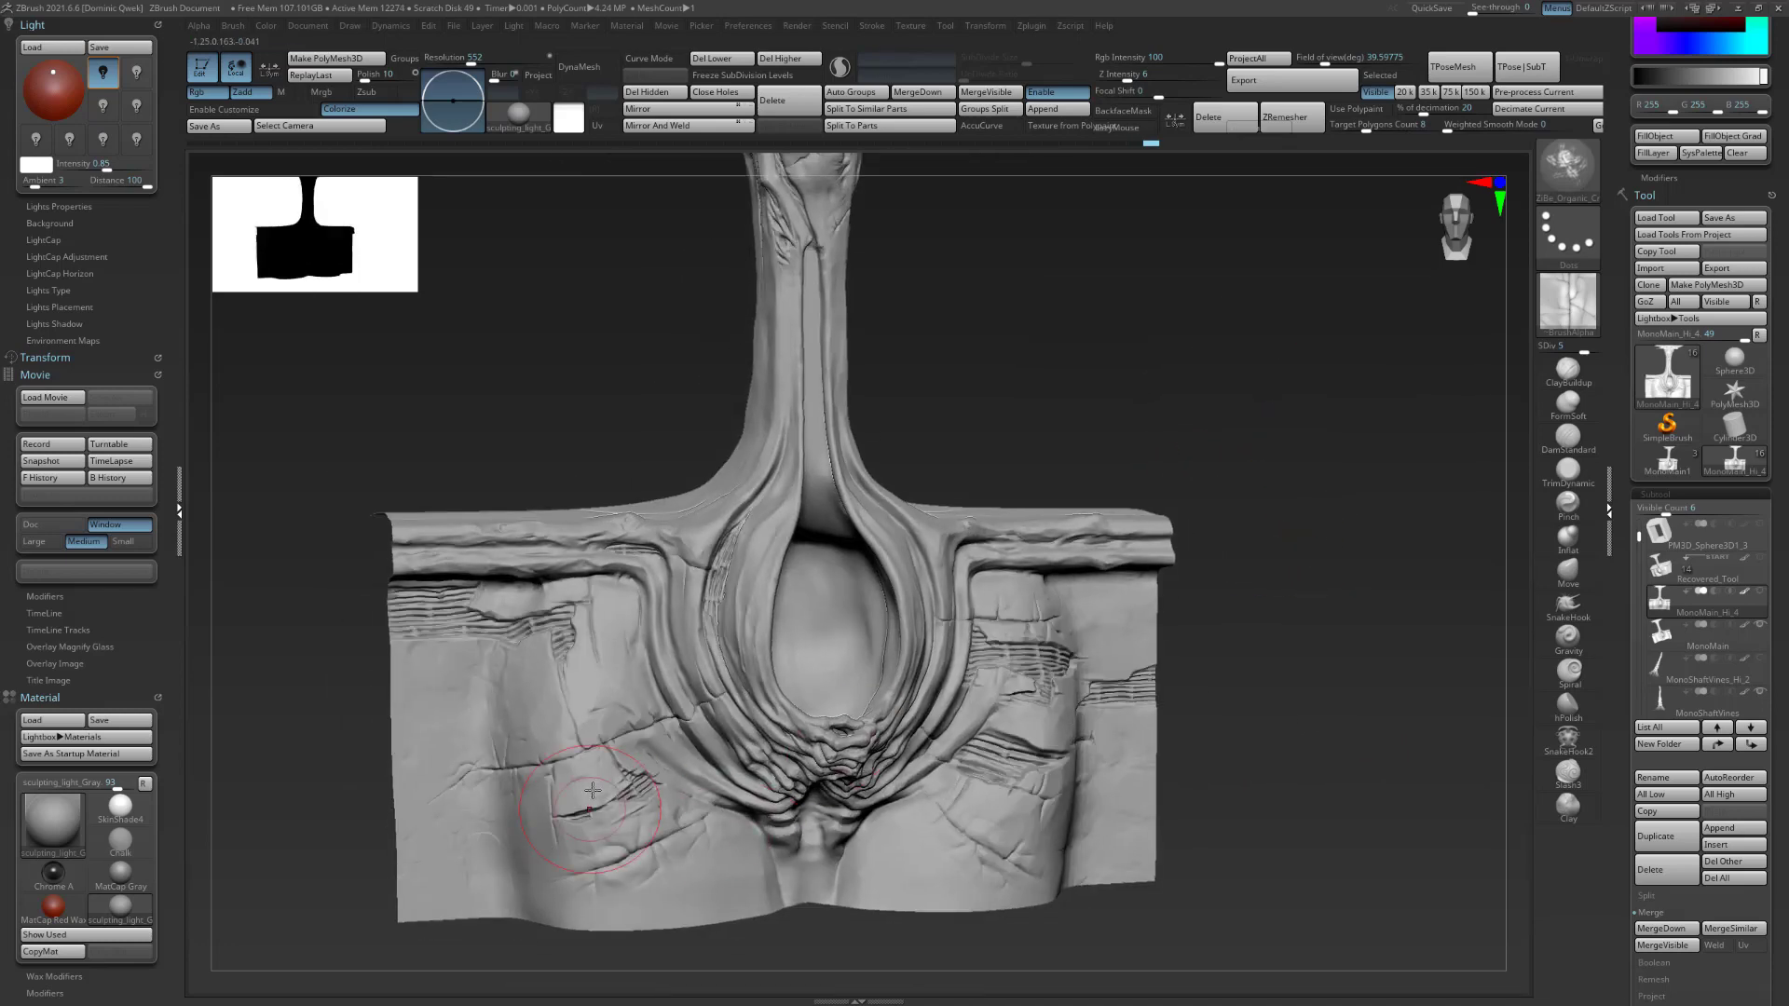
Stamp organic cracks onto the bulge near the top of the trunk with the Organic_Cr brush.
{"action": "left_click_drag", "start_coordinate": [998, 371], "coordinate": [1002, 611], "text": "alt"}
{"action": "left_click_drag", "start_coordinate": [1001, 611], "coordinate": [964, 619]}
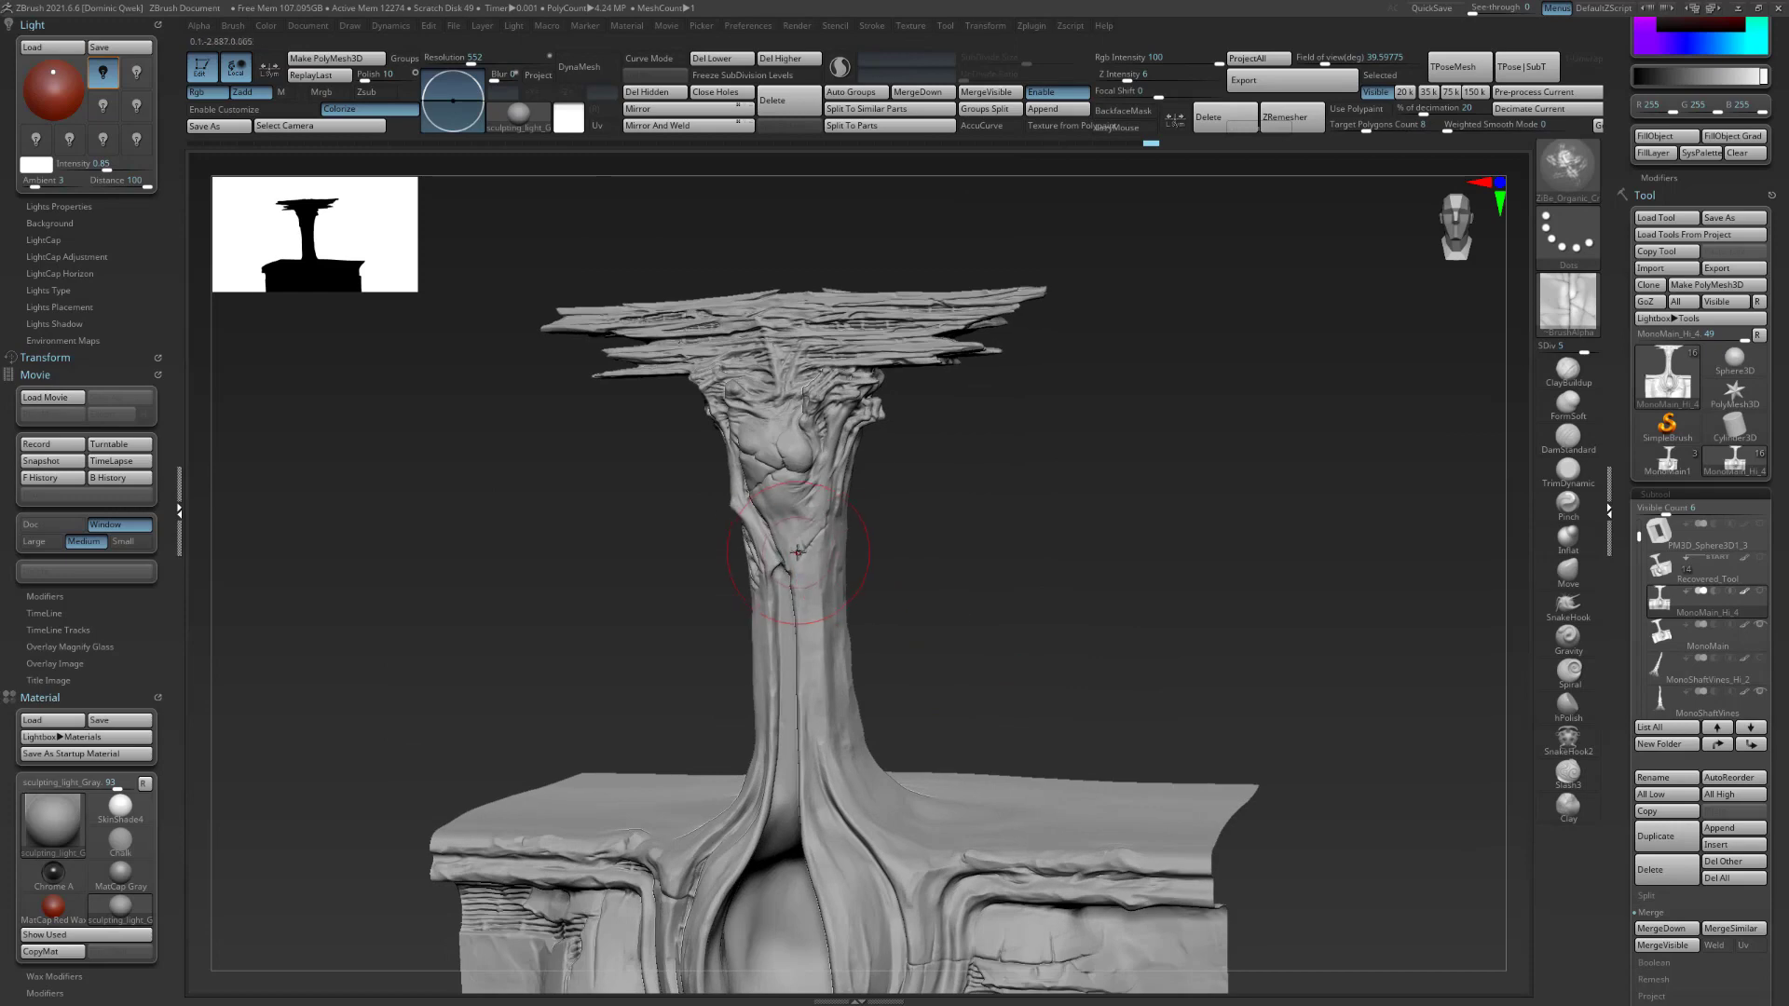
{"action": "left_click_drag", "start_coordinate": [979, 491], "coordinate": [800, 466]}
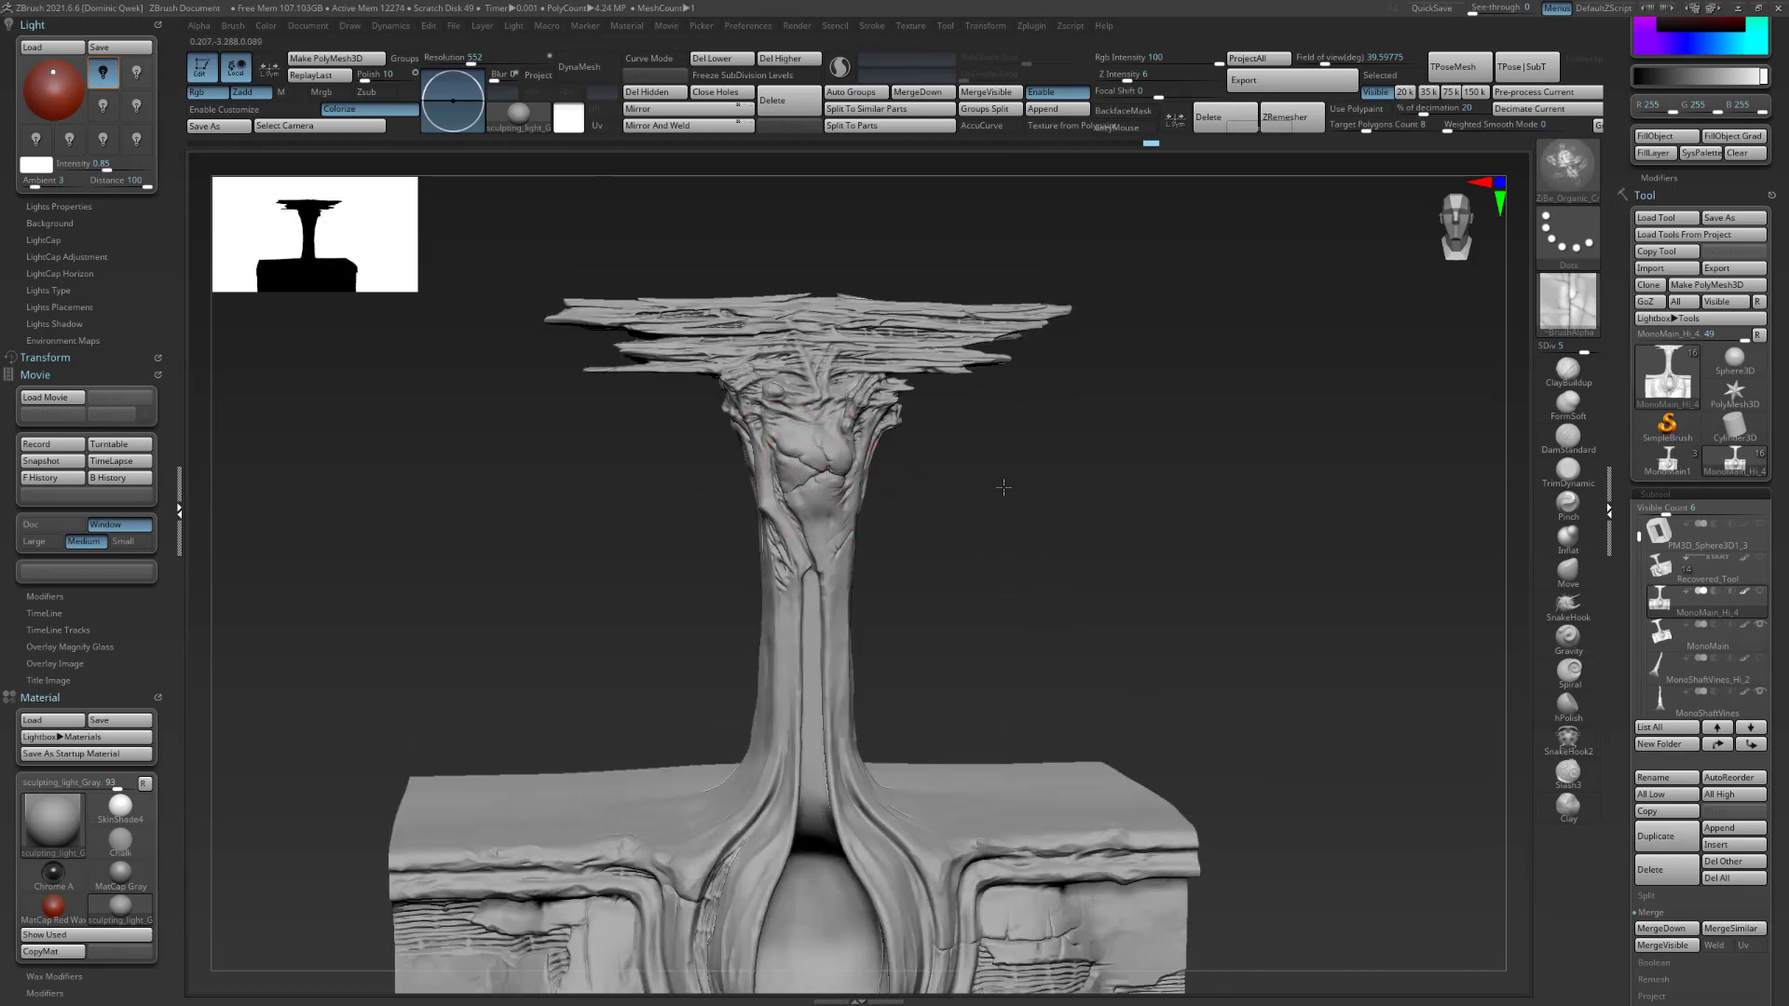
{"action": "left_click_drag", "start_coordinate": [1004, 522], "coordinate": [1075, 494], "text": "shift"}
Add another organic crack stamp to the lower left front of the base block and adjust the brush size.
{"action": "mouse_move", "coordinate": [1341, 759]}
{"action": "left_mouse_down", "text": "alt"}
{"action": "mouse_move", "coordinate": [1298, 556]}
{"action": "mouse_move", "coordinate": [1344, 531]}
{"action": "mouse_move", "coordinate": [1316, 768]}
{"action": "mouse_move", "coordinate": [1369, 647]}
{"action": "left_mouse_up", "text": "alt"}
{"action": "mouse_move", "coordinate": [677, 896]}
{"action": "left_mouse_down"}
{"action": "mouse_move", "coordinate": [819, 882]}
{"action": "mouse_move", "coordinate": [795, 850]}
{"action": "mouse_move", "coordinate": [687, 876]}
{"action": "mouse_move", "coordinate": [731, 867]}
{"action": "left_mouse_up"}
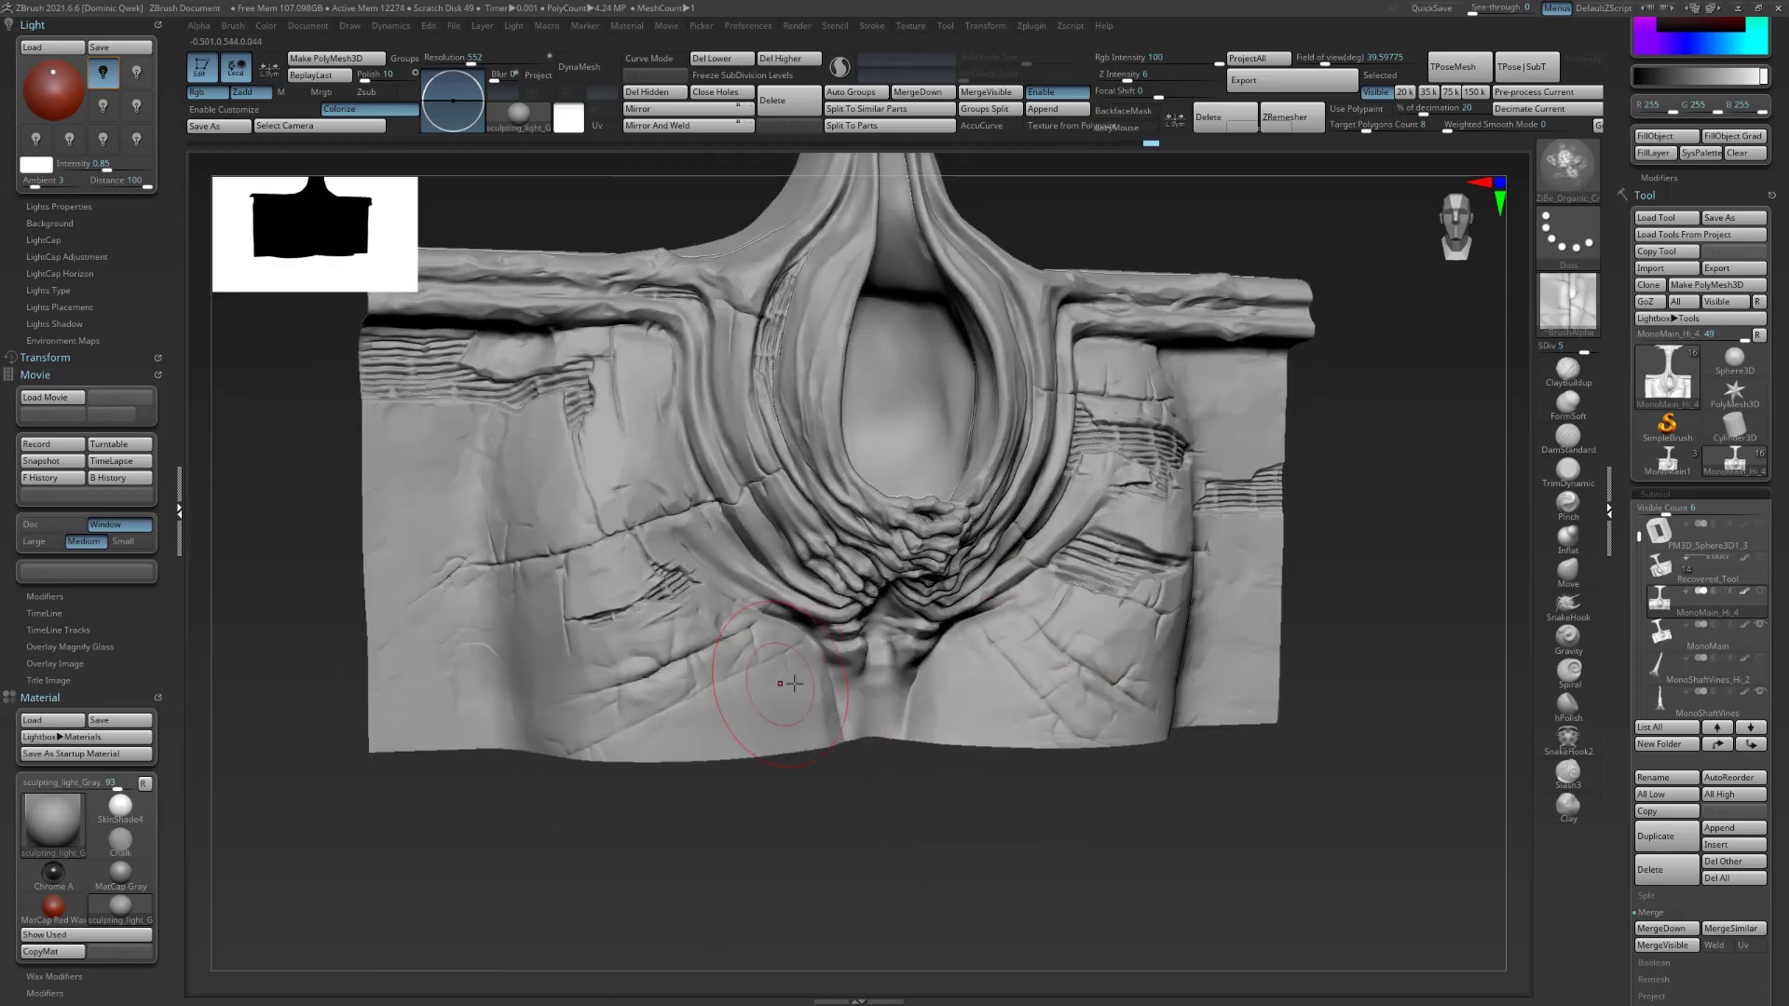
{"action": "mouse_move", "coordinate": [745, 773]}
{"action": "left_mouse_down"}
{"action": "mouse_move", "coordinate": [1071, 694]}
{"action": "mouse_move", "coordinate": [1130, 780]}
{"action": "mouse_move", "coordinate": [950, 910]}
{"action": "mouse_move", "coordinate": [928, 863]}
{"action": "mouse_move", "coordinate": [879, 894]}
{"action": "mouse_move", "coordinate": [883, 875]}
{"action": "left_mouse_up"}
{"action": "key", "text": "s"}
{"action": "key", "text": "s"}
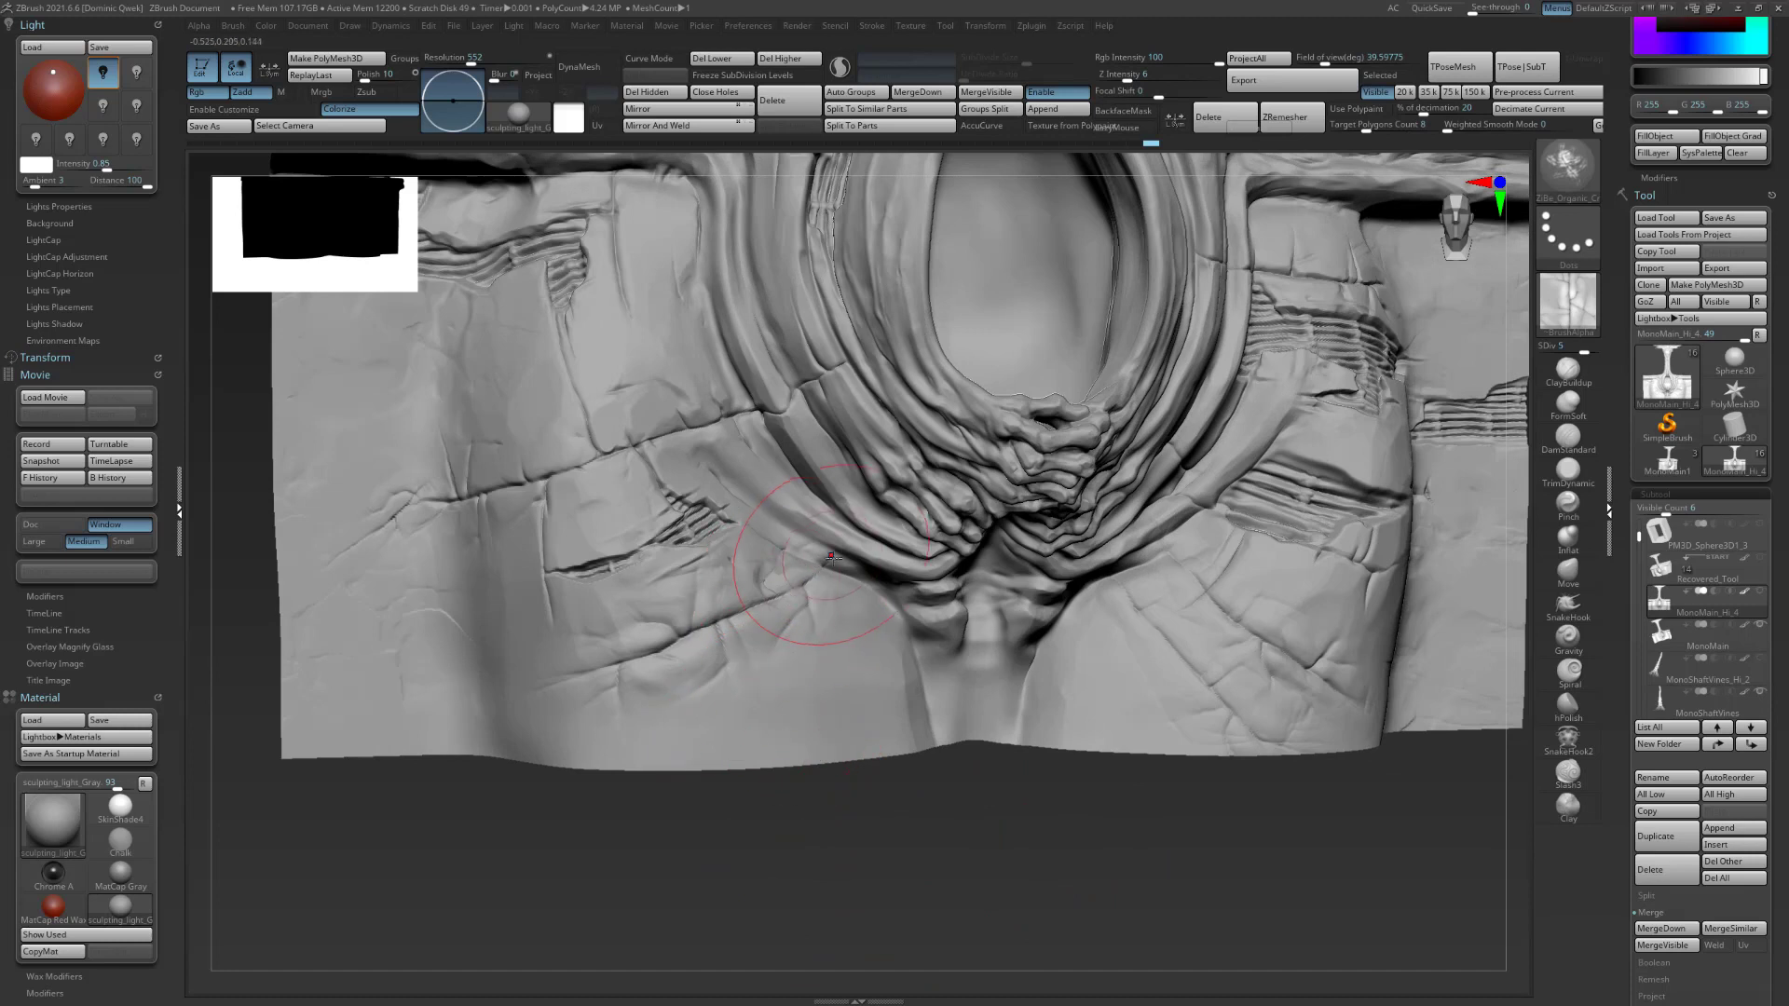
Refine the slanted crack on the lower left of the base block using DamStandard, TrimDynamic and smoothing.
{"action": "key", "text": "b"}
{"action": "key", "text": "d"}
{"action": "key", "text": "s"}
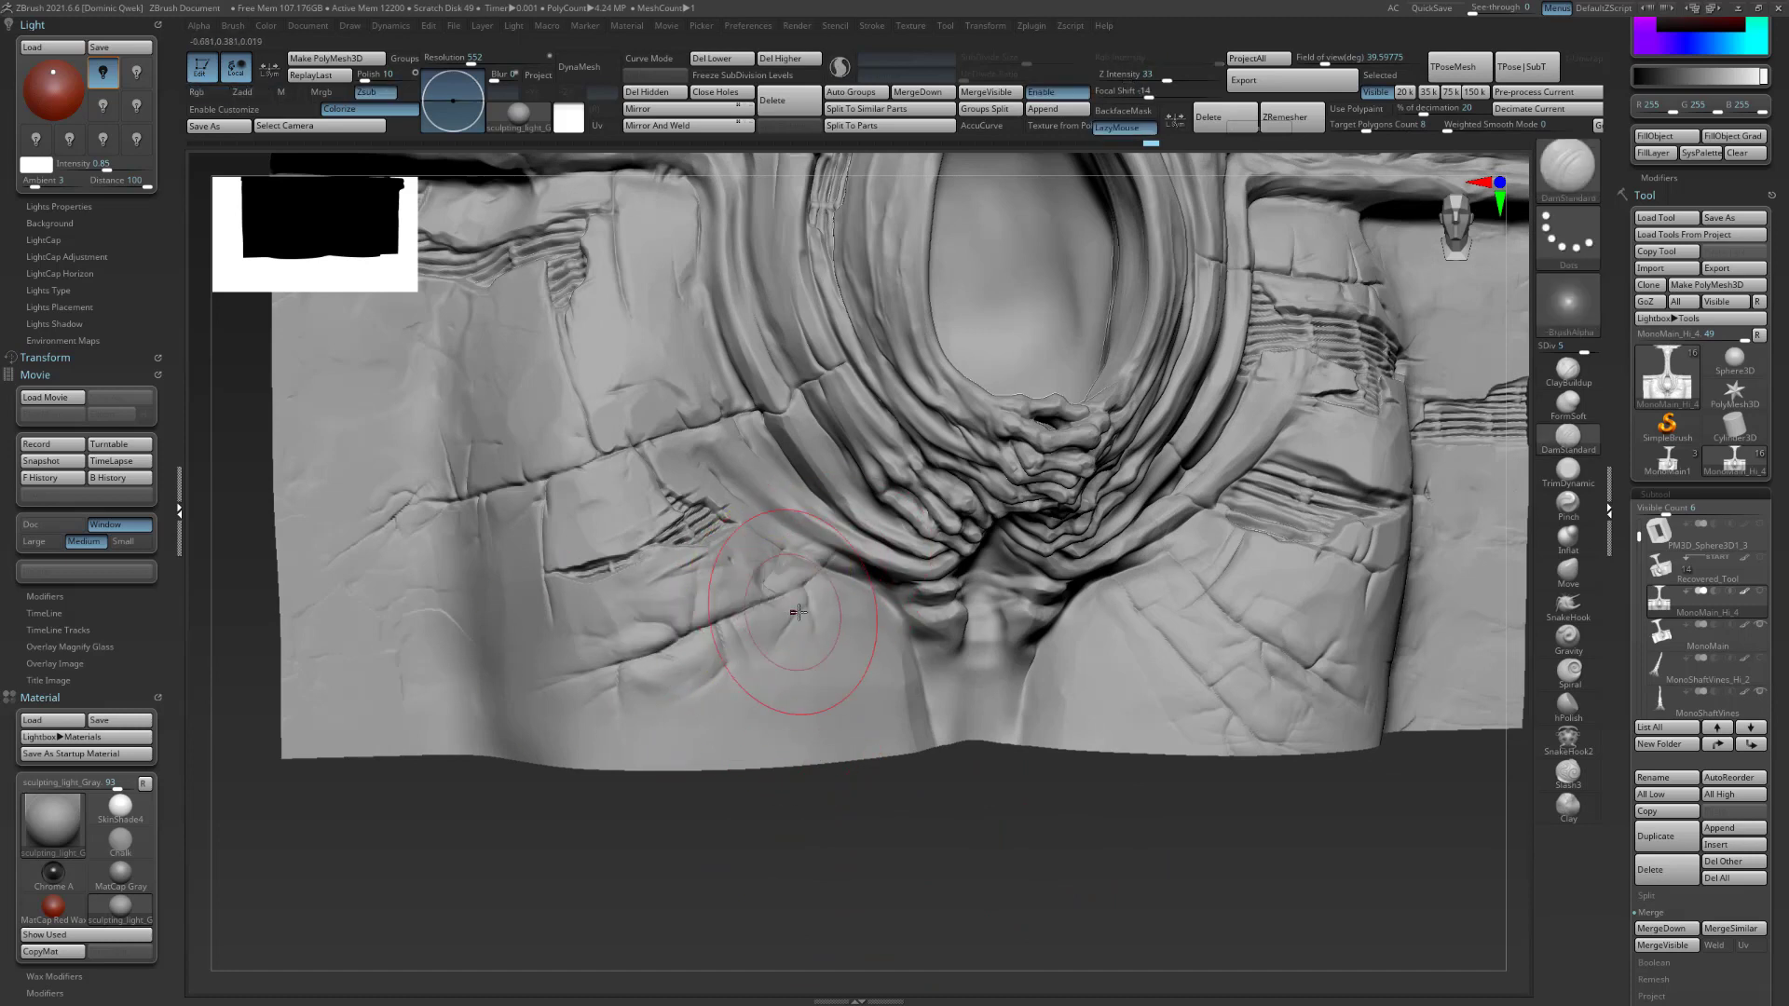
{"action": "key", "text": "b"}
{"action": "key", "text": "t"}
{"action": "key", "text": "d"}
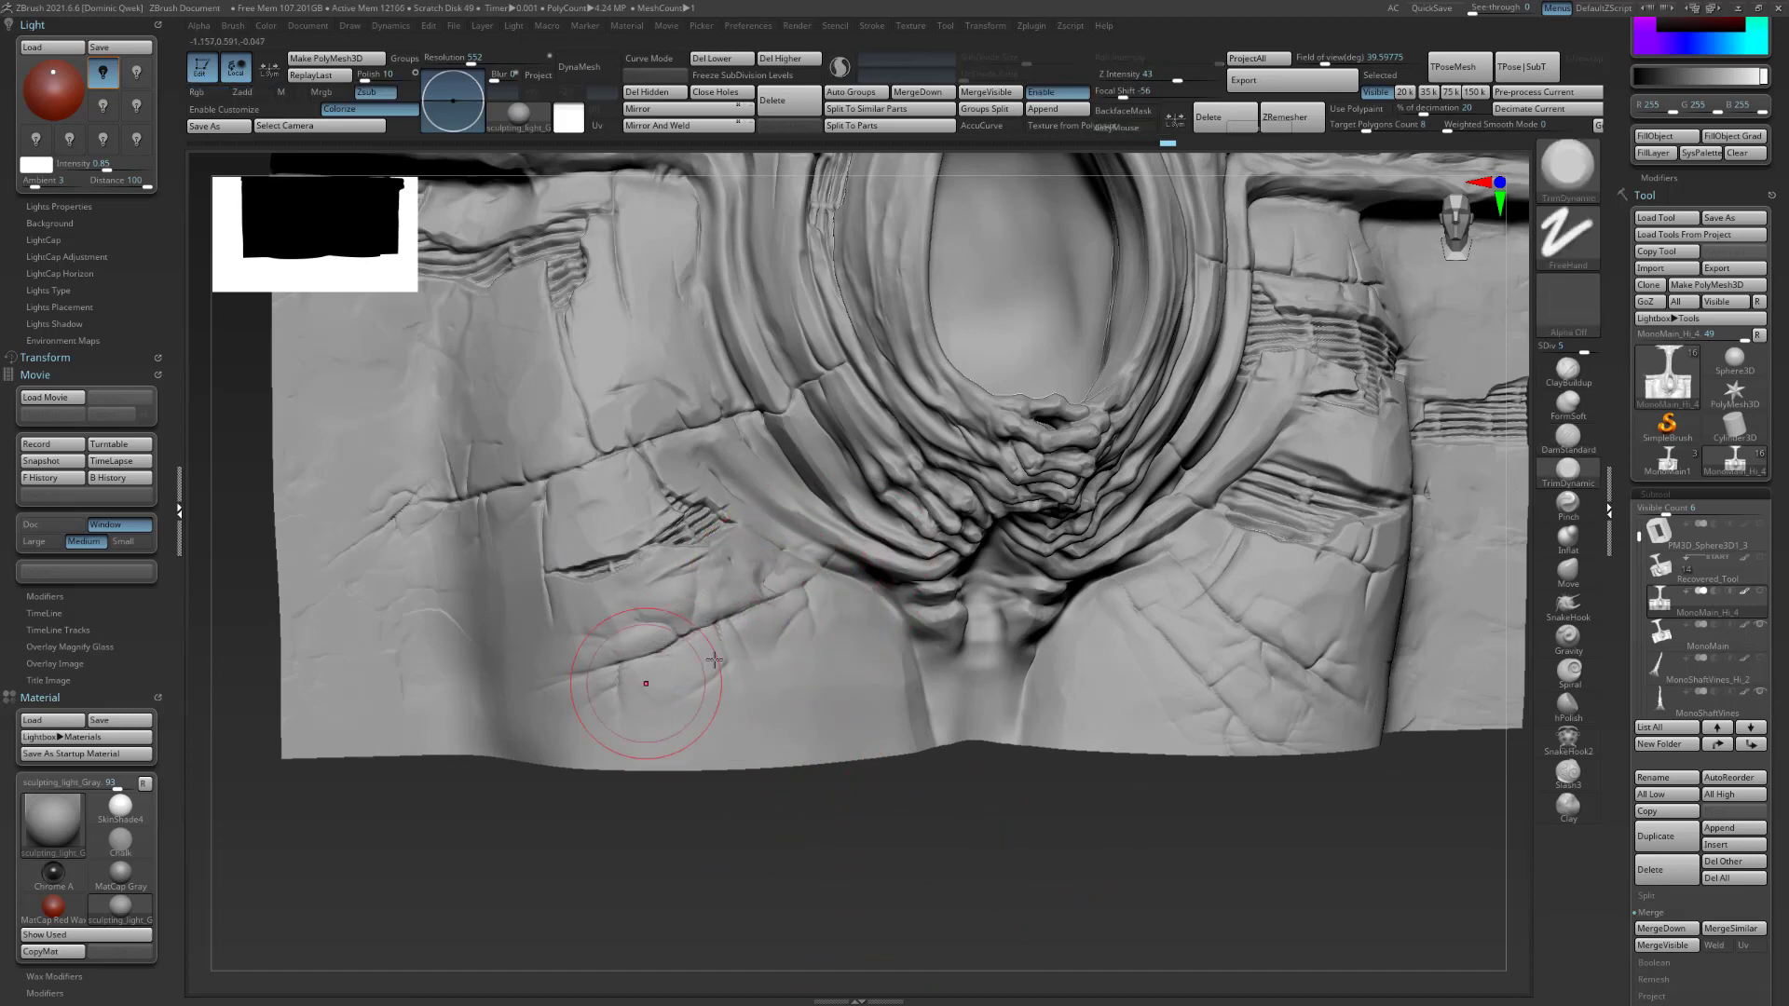
{"action": "key", "text": "shift"}
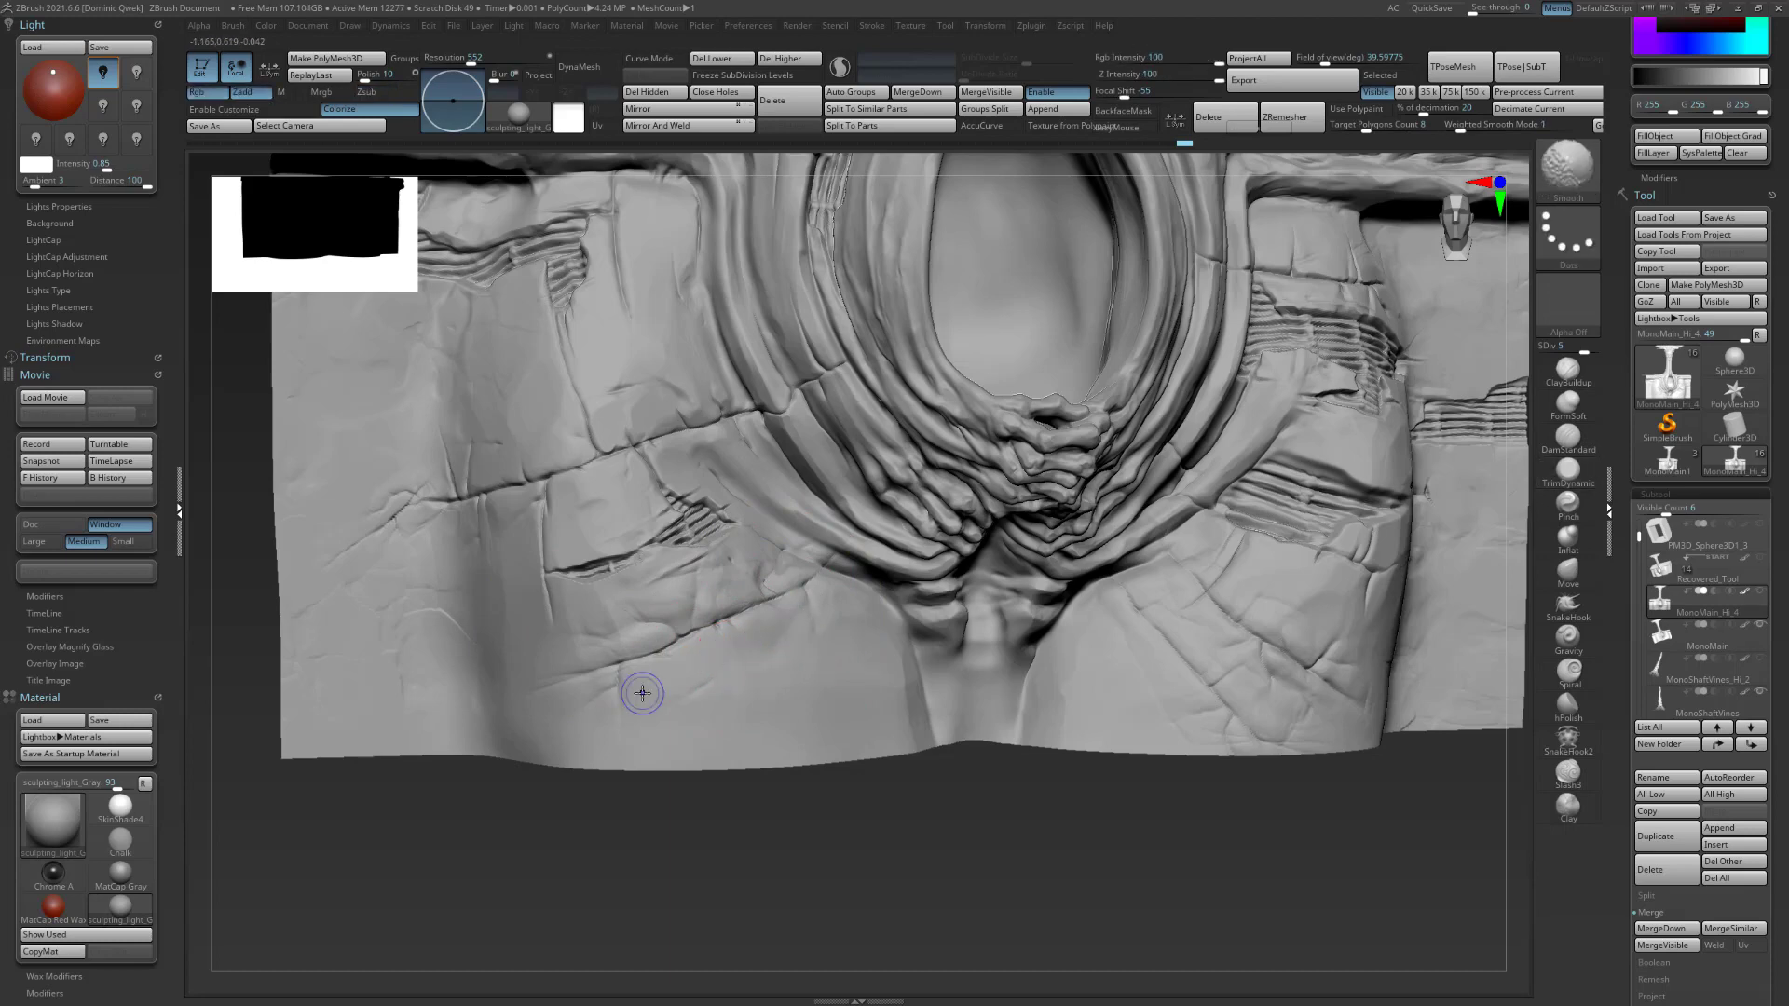
{"action": "left_click_drag", "start_coordinate": [563, 715], "coordinate": [638, 689], "text": "shift"}
{"action": "right_click_drag", "start_coordinate": [640, 691], "coordinate": [723, 754], "text": "shift"}
{"action": "key", "text": "3"}
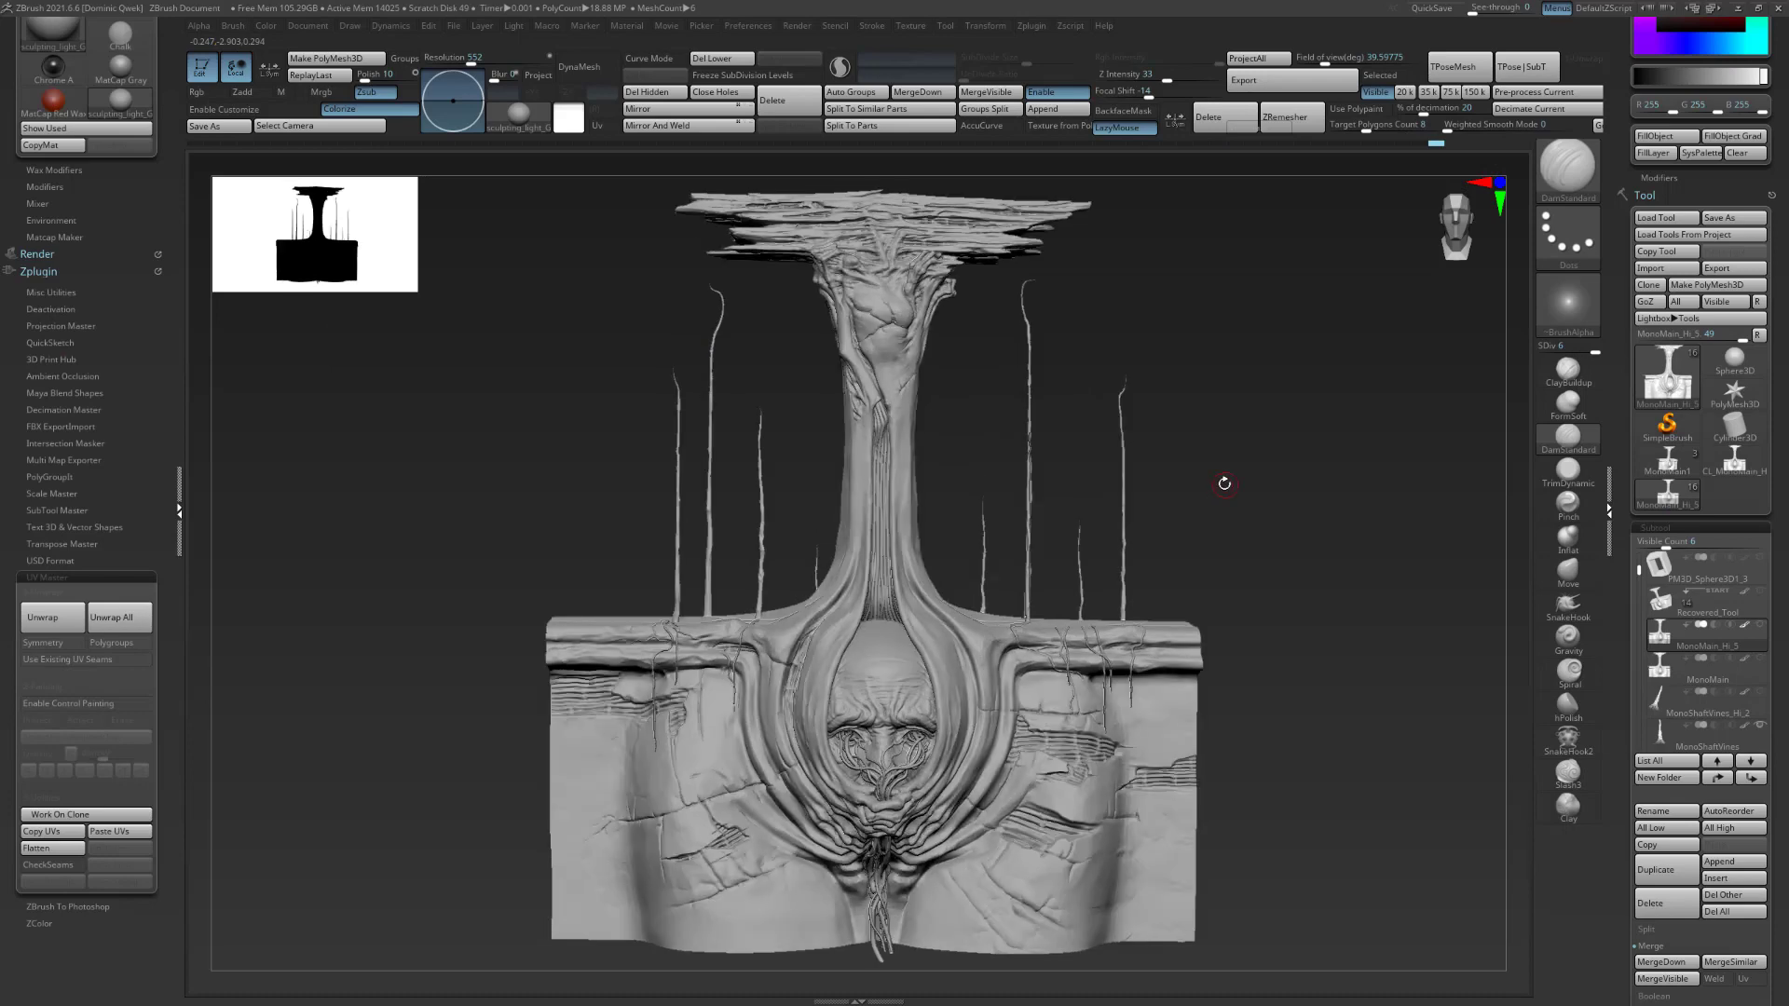
Switch to the cloned CL_MonoMain_Hi_4 model and draw two slanted CurveTubeSnap tubes on the base block's front, beside the opening.
{"action": "mouse_move", "coordinate": [1232, 483]}
{"action": "right_mouse_down", "text": "ctrl"}
{"action": "mouse_move", "coordinate": [1209, 523]}
{"action": "mouse_move", "coordinate": [1237, 505]}
{"action": "right_mouse_up", "text": "ctrl"}
{"action": "right_click_drag", "start_coordinate": [1237, 504], "coordinate": [1230, 531], "text": "ctrl"}
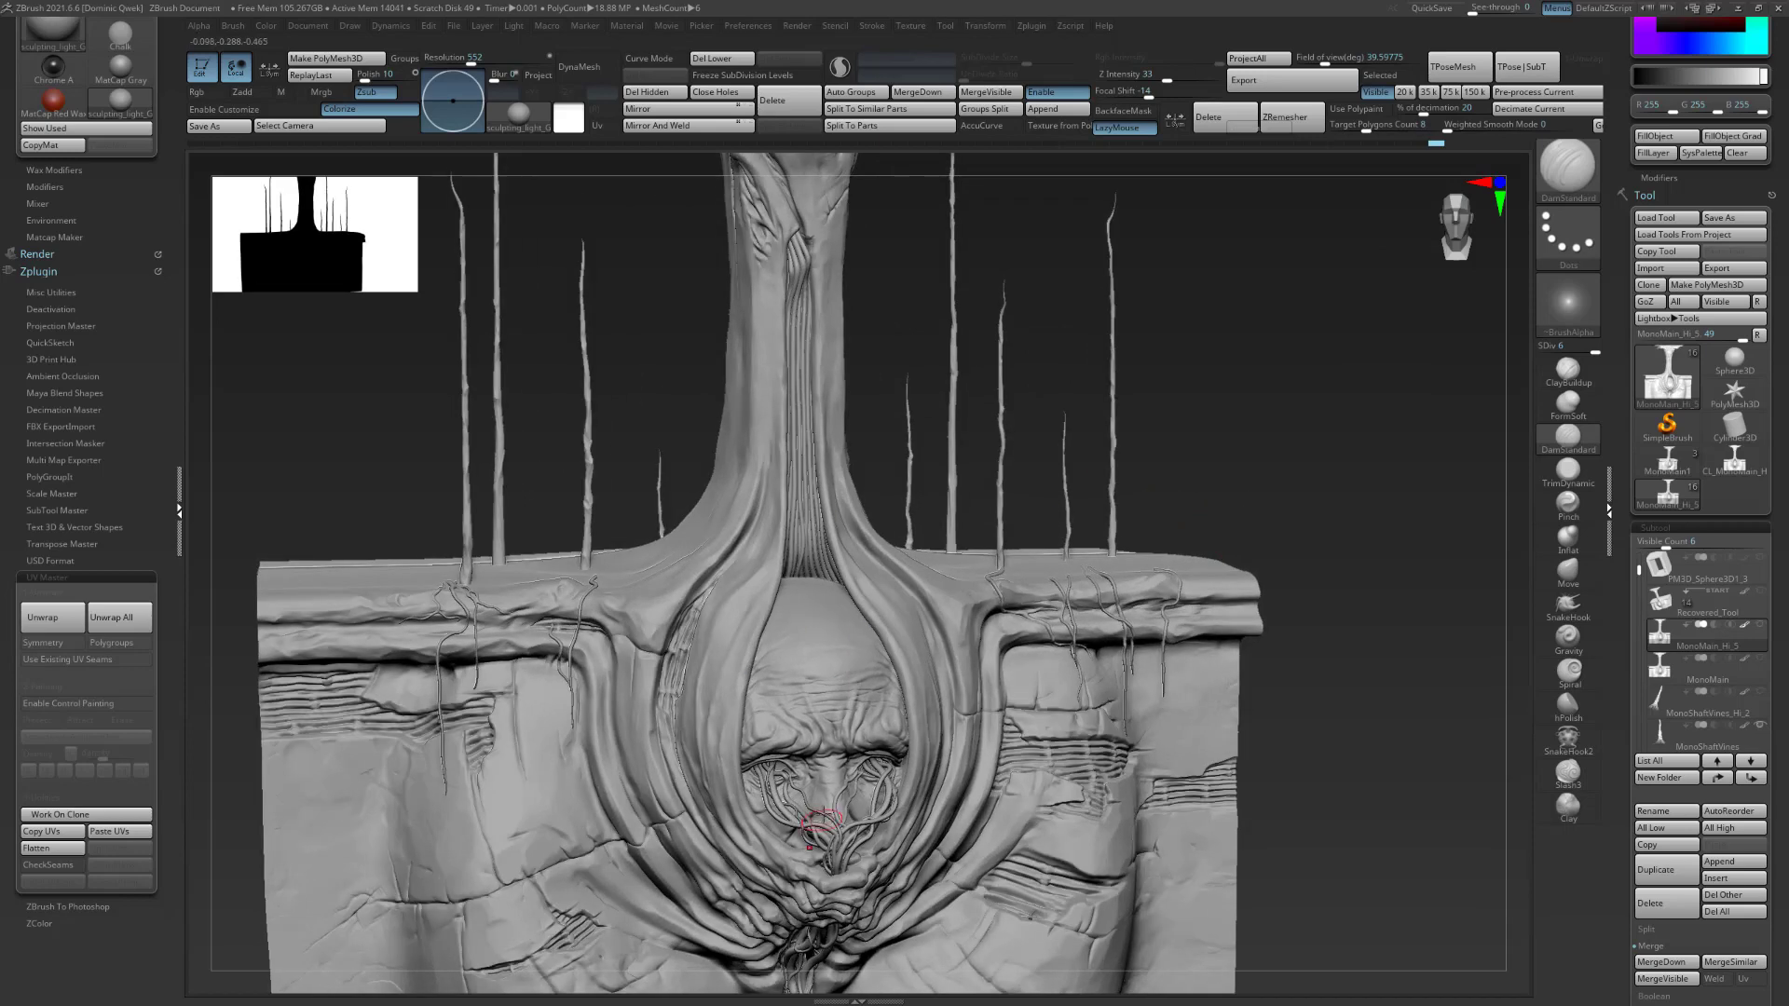
{"action": "right_click_drag", "start_coordinate": [1297, 499], "coordinate": [1287, 461], "text": "alt"}
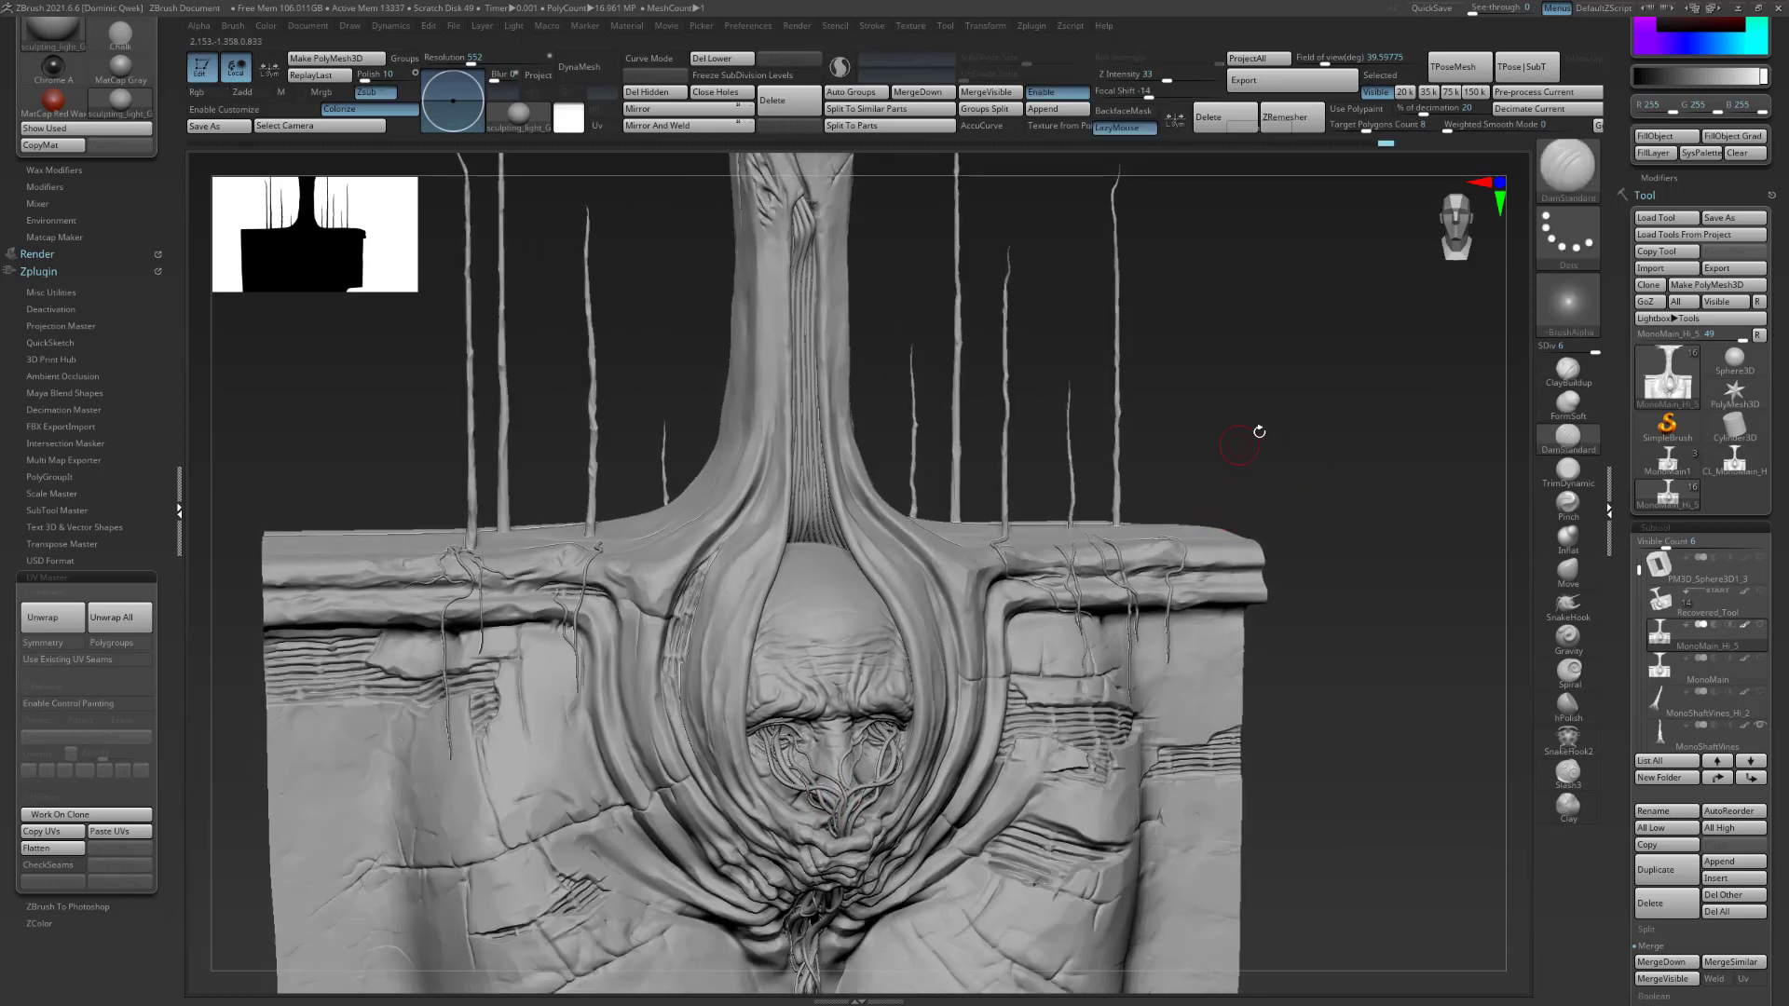
{"action": "key", "text": "b"}
{"action": "key", "text": "Escape"}
{"action": "key", "text": "b"}
{"action": "key", "text": "c"}
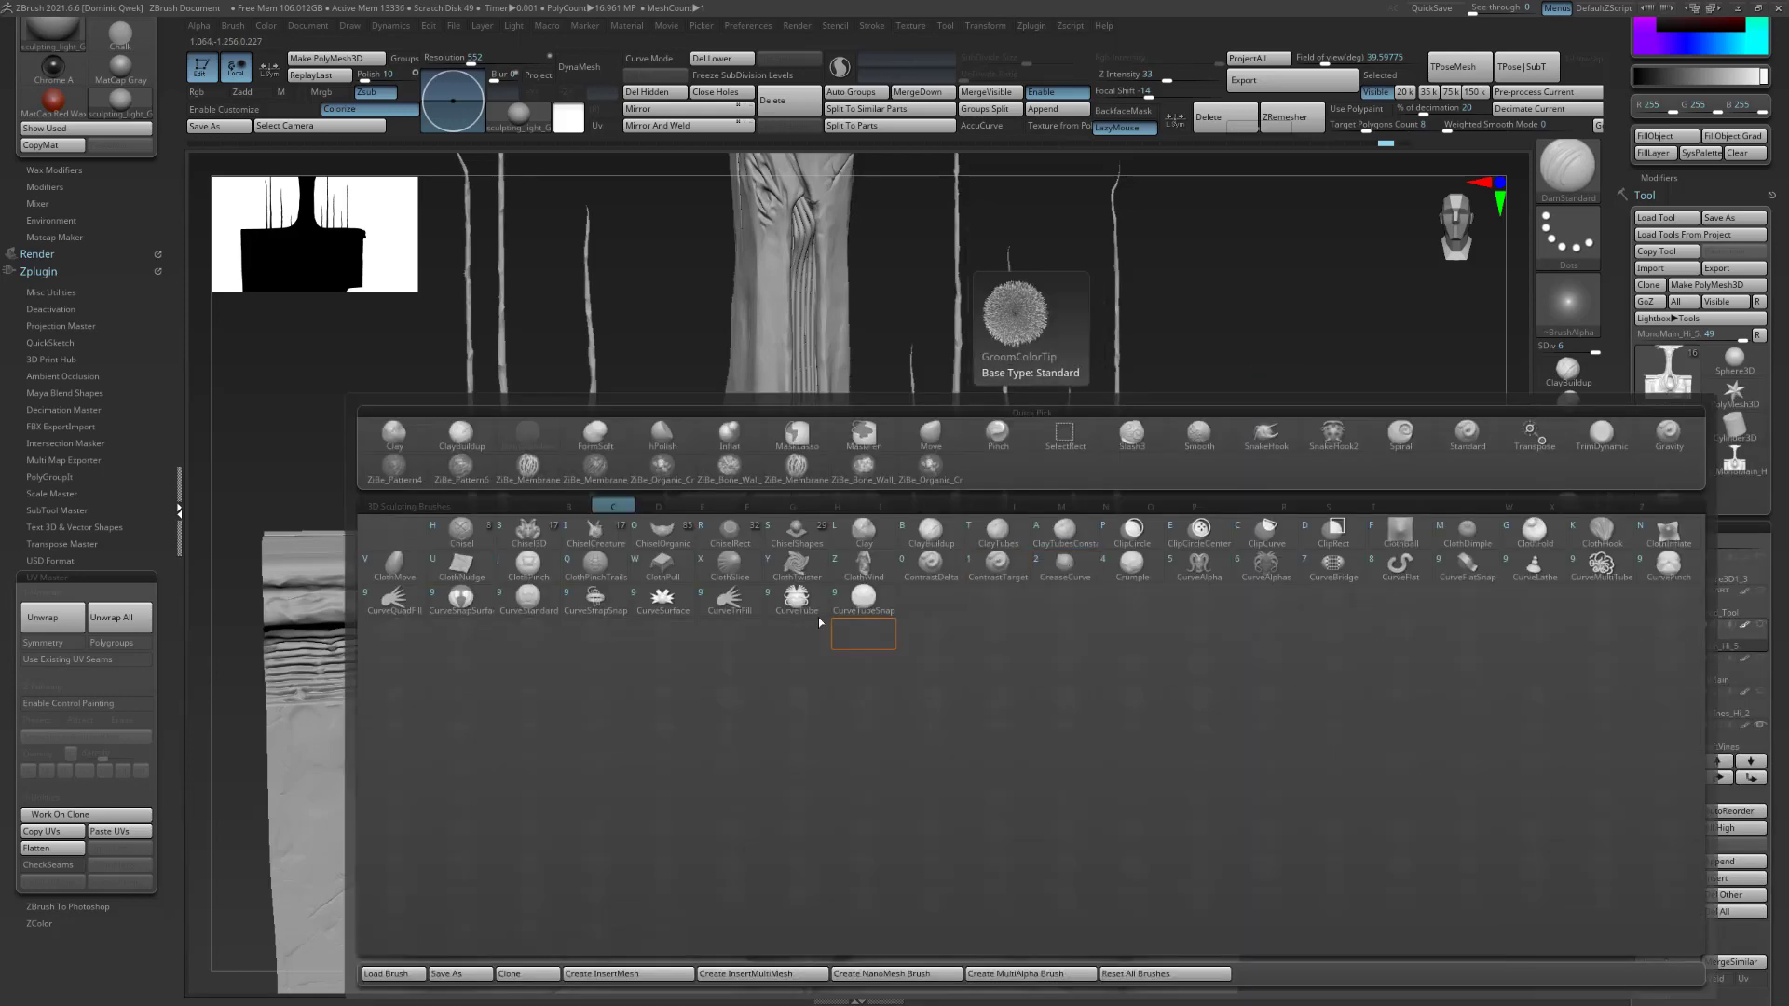
{"action": "left_click", "coordinate": [866, 607]}
{"action": "mouse_move", "coordinate": [1202, 625]}
{"action": "left_mouse_down"}
{"action": "mouse_move", "coordinate": [1254, 587]}
{"action": "mouse_move", "coordinate": [1385, 619]}
{"action": "mouse_move", "coordinate": [1323, 555]}
{"action": "left_mouse_up"}
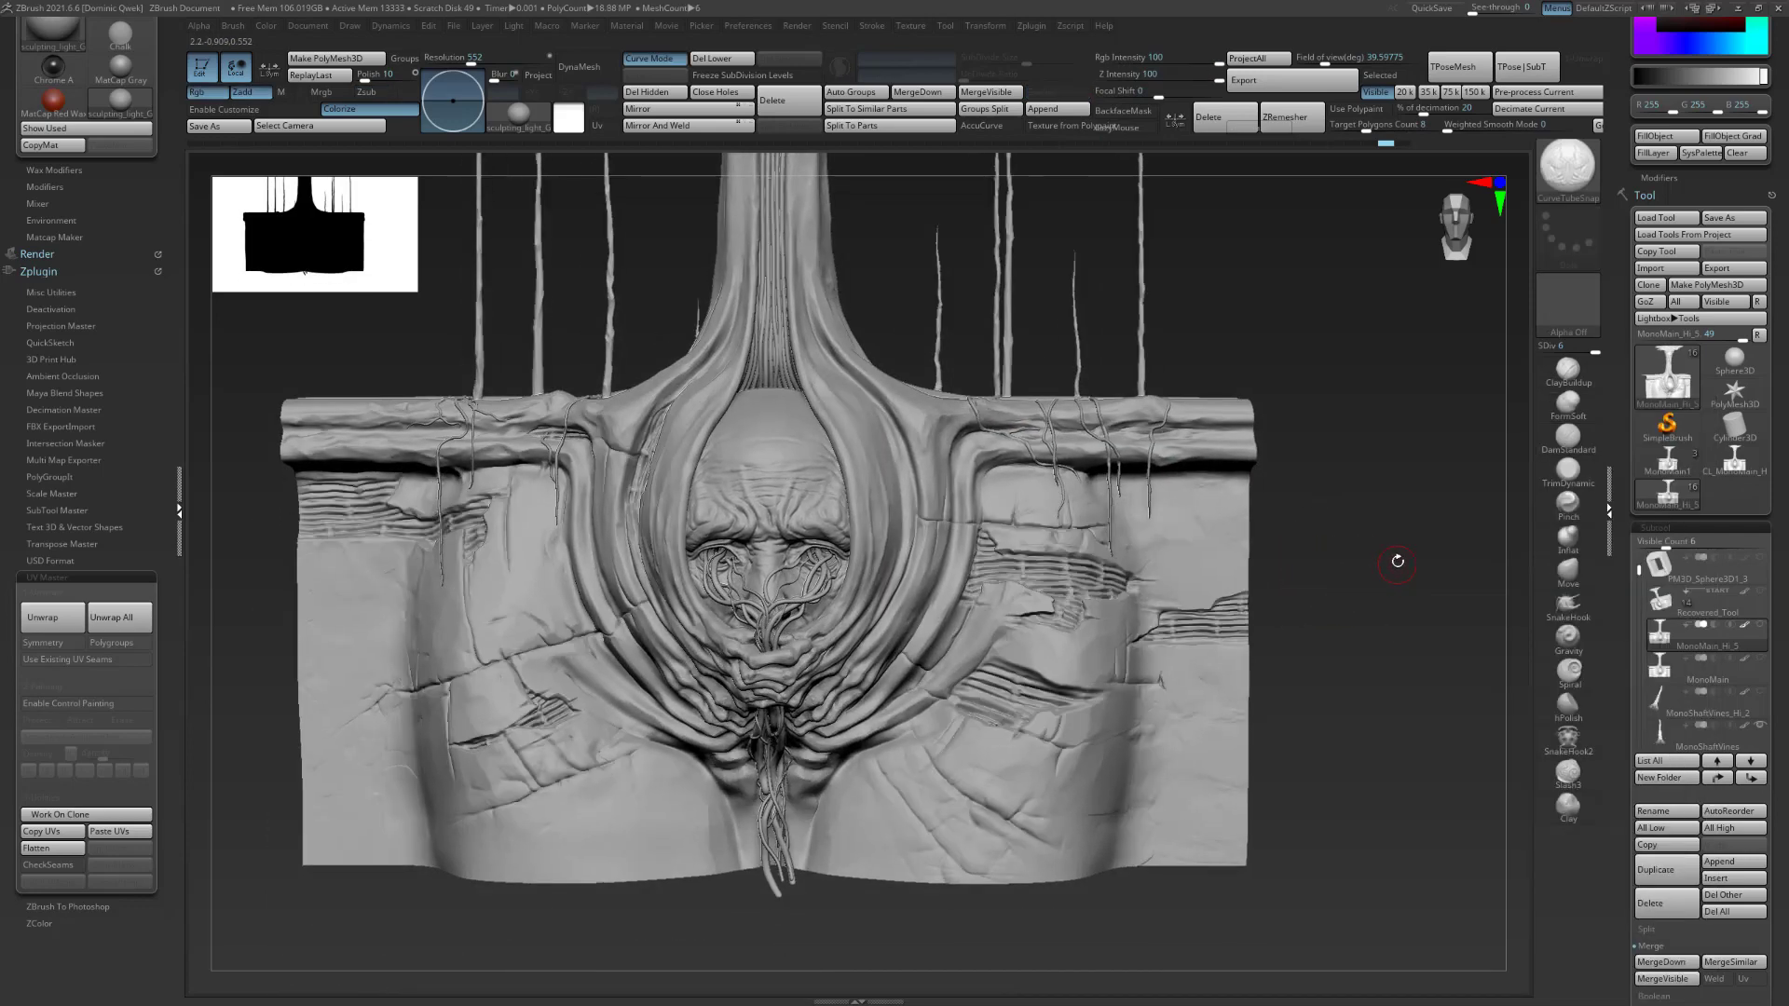
{"action": "left_click", "coordinate": [1733, 459]}
{"action": "left_click_drag", "start_coordinate": [1077, 536], "coordinate": [1003, 771]}
{"action": "mouse_move", "coordinate": [1346, 605]}
{"action": "left_mouse_down"}
{"action": "mouse_move", "coordinate": [1277, 634]}
{"action": "mouse_move", "coordinate": [1064, 645]}
{"action": "left_mouse_up"}
{"action": "left_click_drag", "start_coordinate": [1284, 693], "coordinate": [1038, 646]}
Bend the second tube on the base block's front into a smoother arc with the Move Topological brush.
{"action": "key", "text": "b"}
{"action": "key", "text": "m"}
{"action": "key", "text": "l"}
{"action": "key", "text": "Return"}
{"action": "key", "text": "s"}
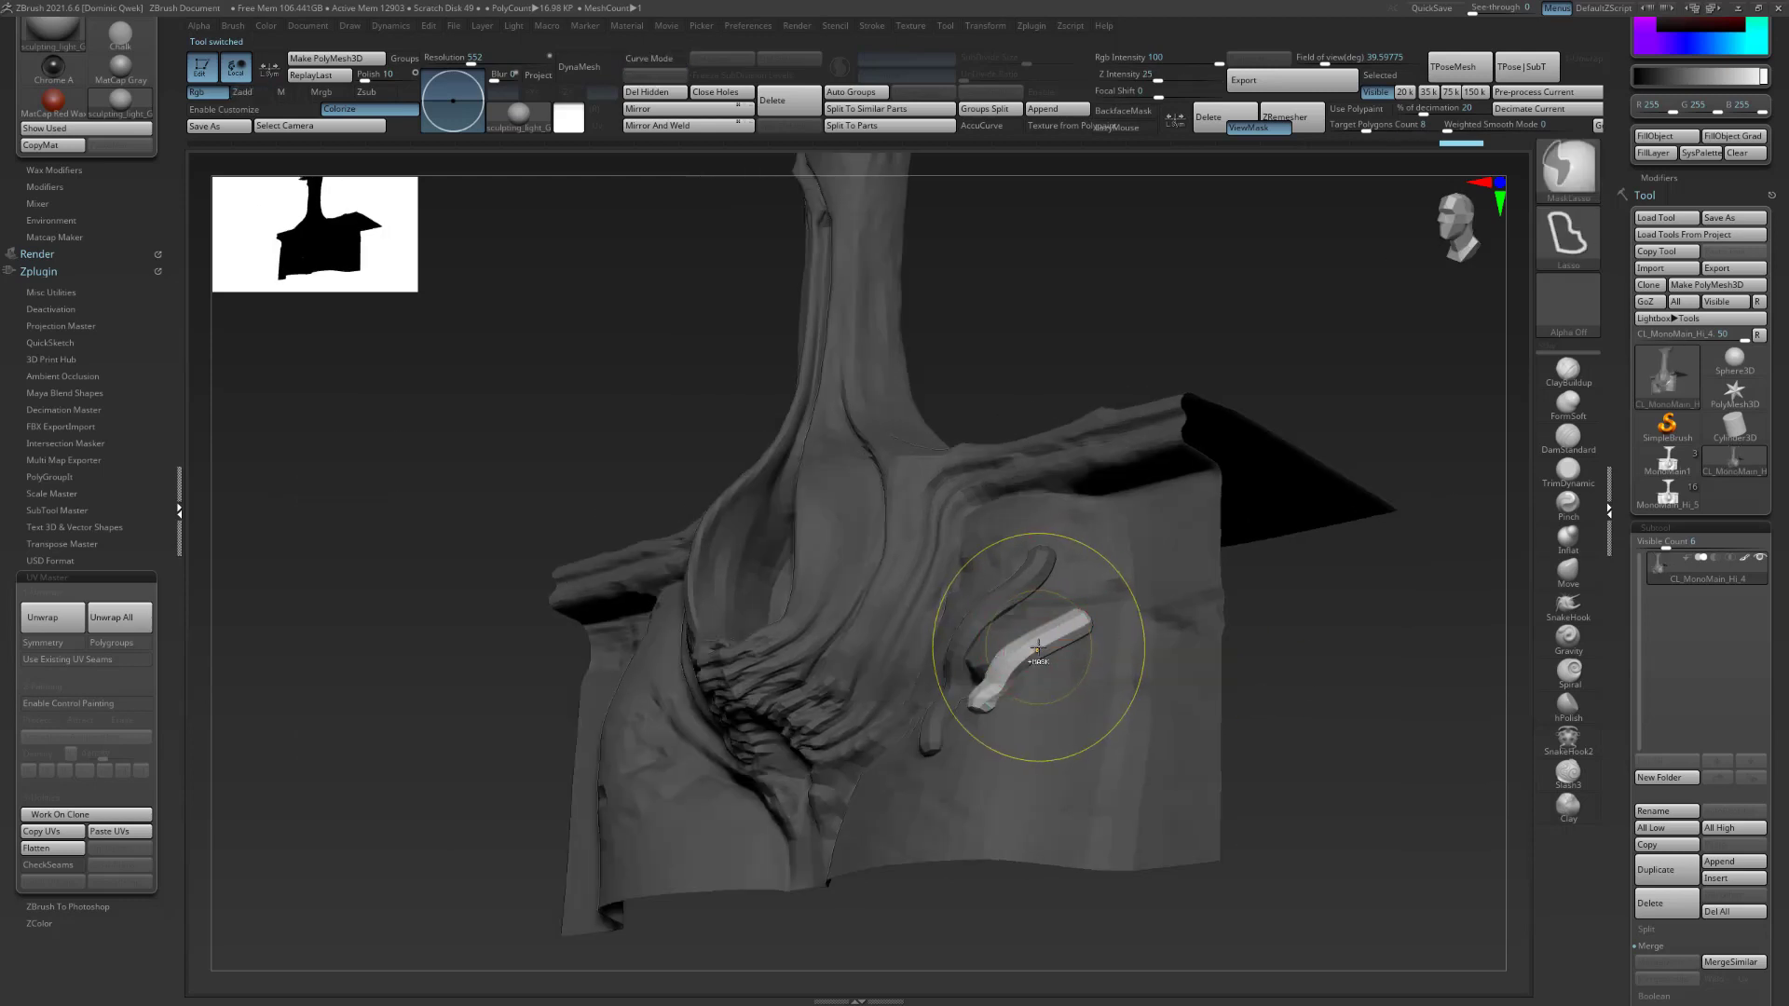
{"action": "left_click_drag", "start_coordinate": [1281, 610], "coordinate": [1043, 610]}
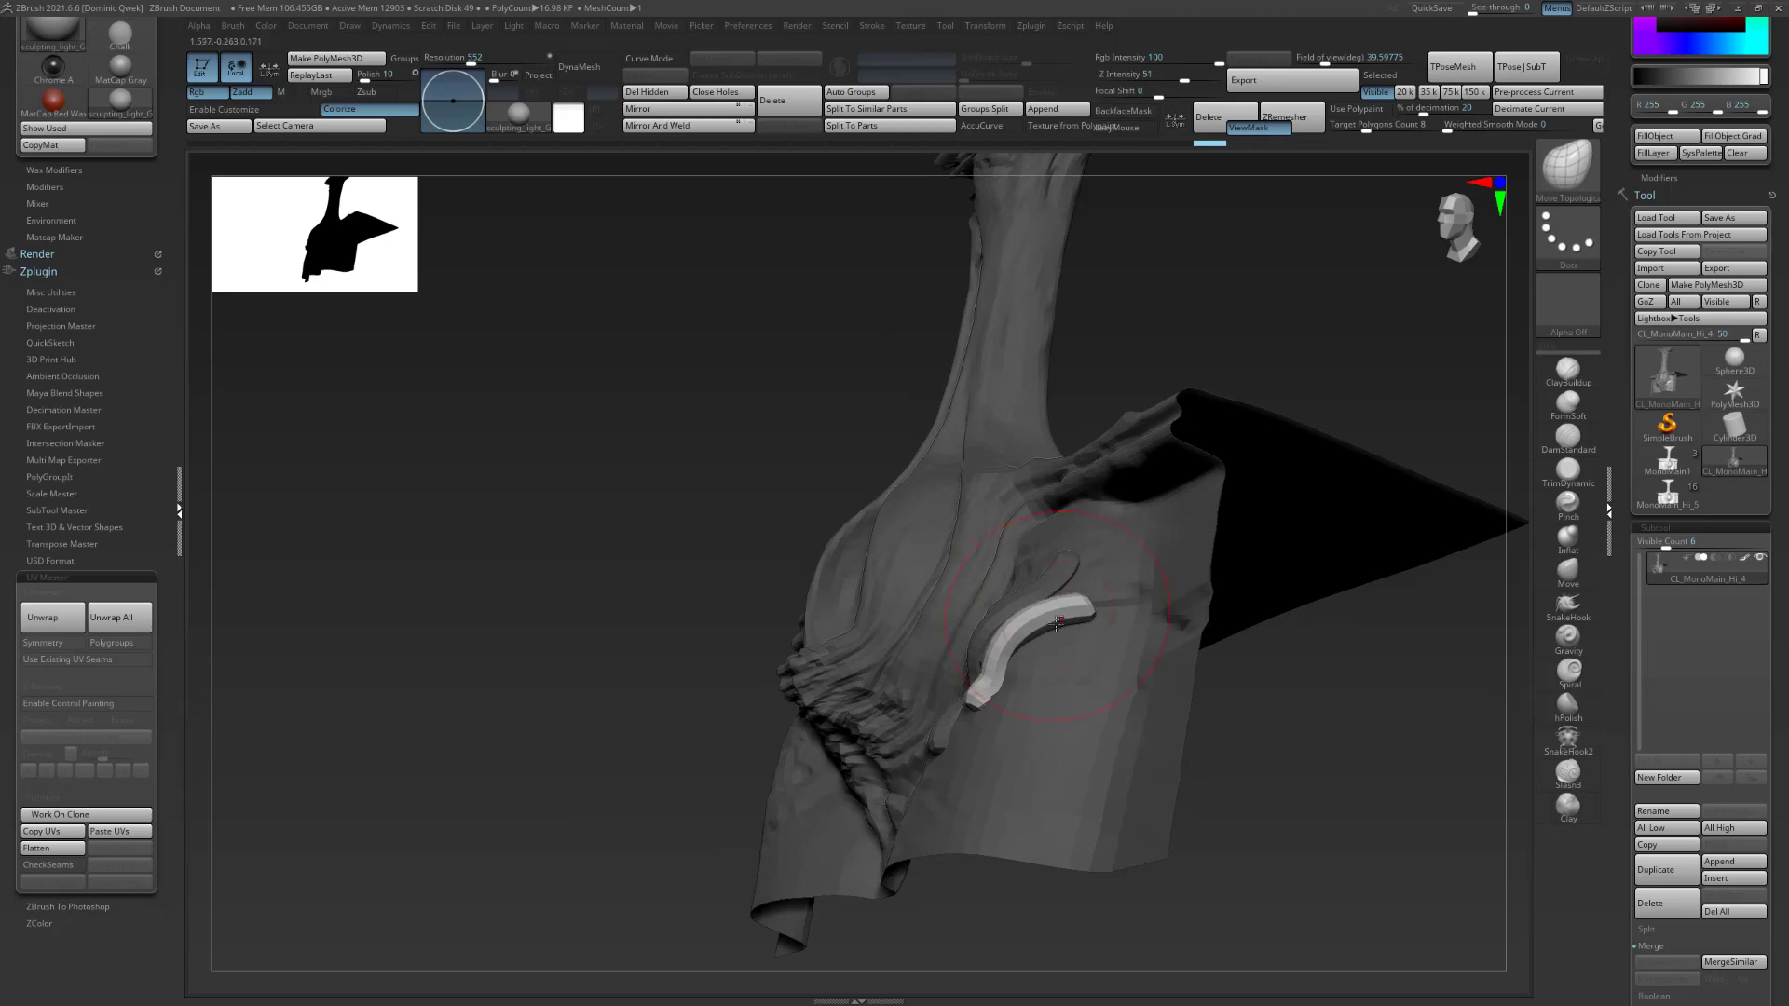
{"action": "left_click_drag", "start_coordinate": [694, 620], "coordinate": [1253, 638], "text": "shift"}
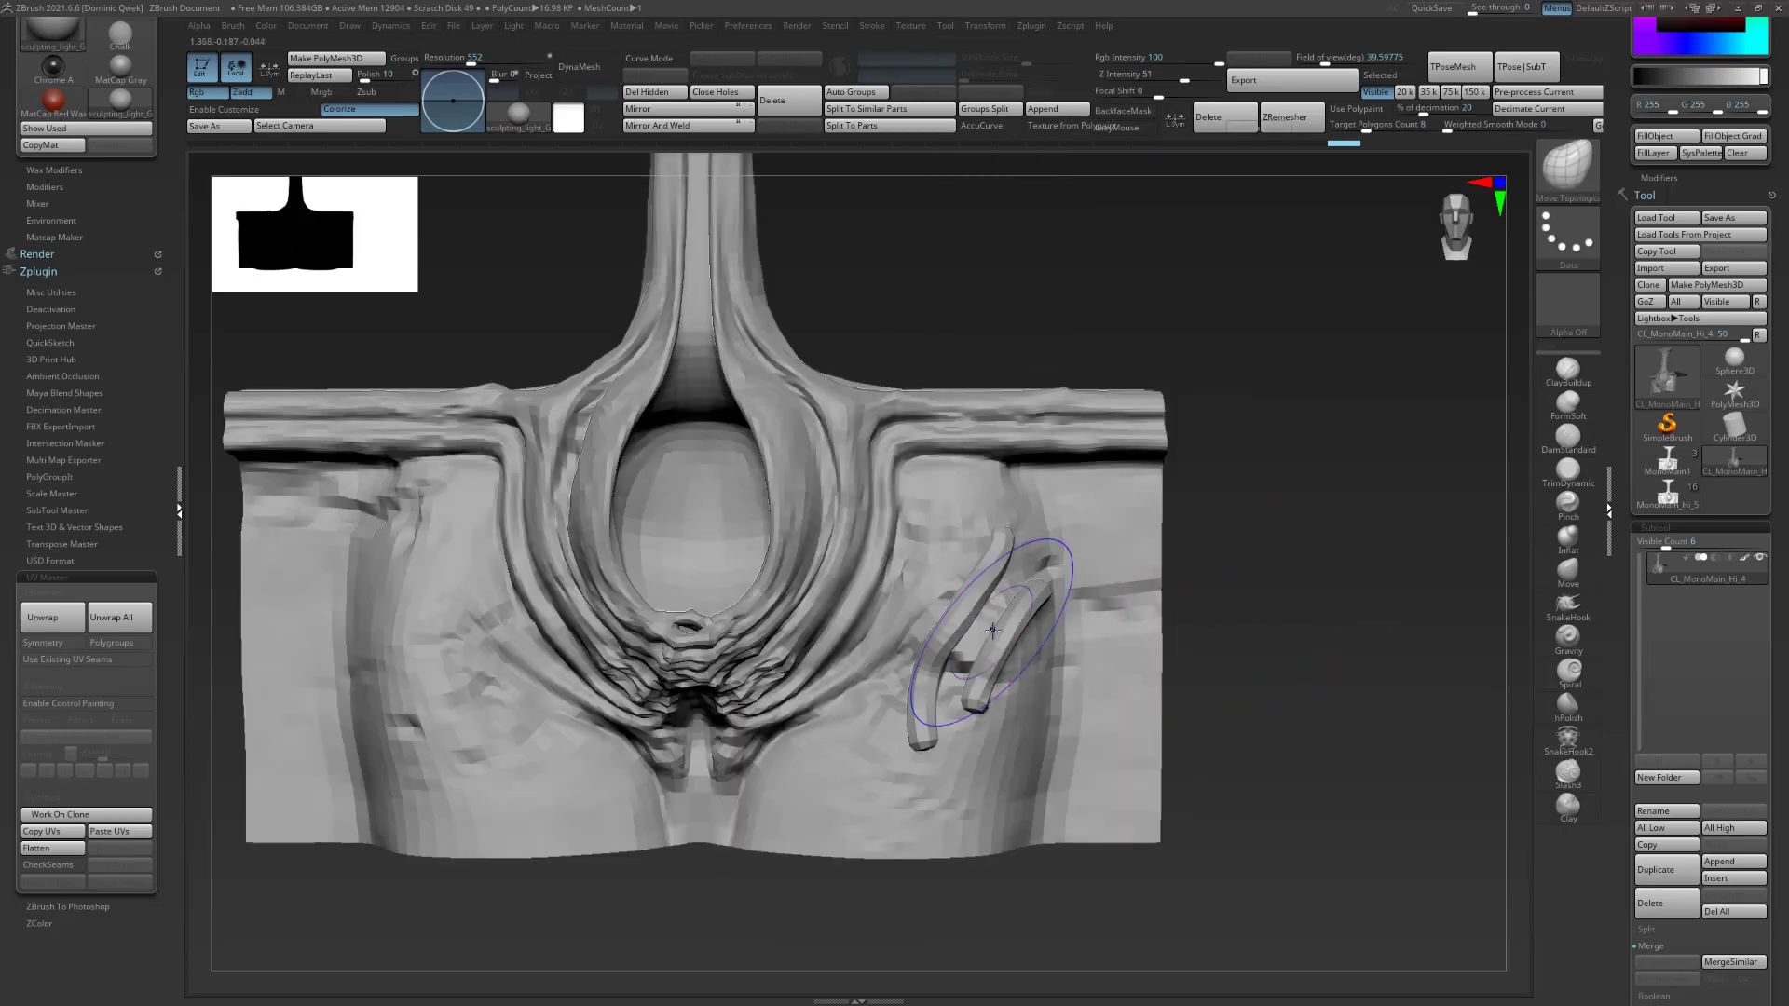
Hide the two tubes by polygroup and split them from the clone's body into their own subtool.
{"action": "key", "text": "shift+f"}
{"action": "left_click", "coordinate": [1002, 639], "text": "ctrl+shift"}
{"action": "left_click", "coordinate": [996, 641], "text": "ctrl+shift"}
{"action": "left_click", "coordinate": [991, 644], "text": "ctrl+shift"}
{"action": "key", "text": "ctrl+z"}
{"action": "key", "text": "ctrl+z"}
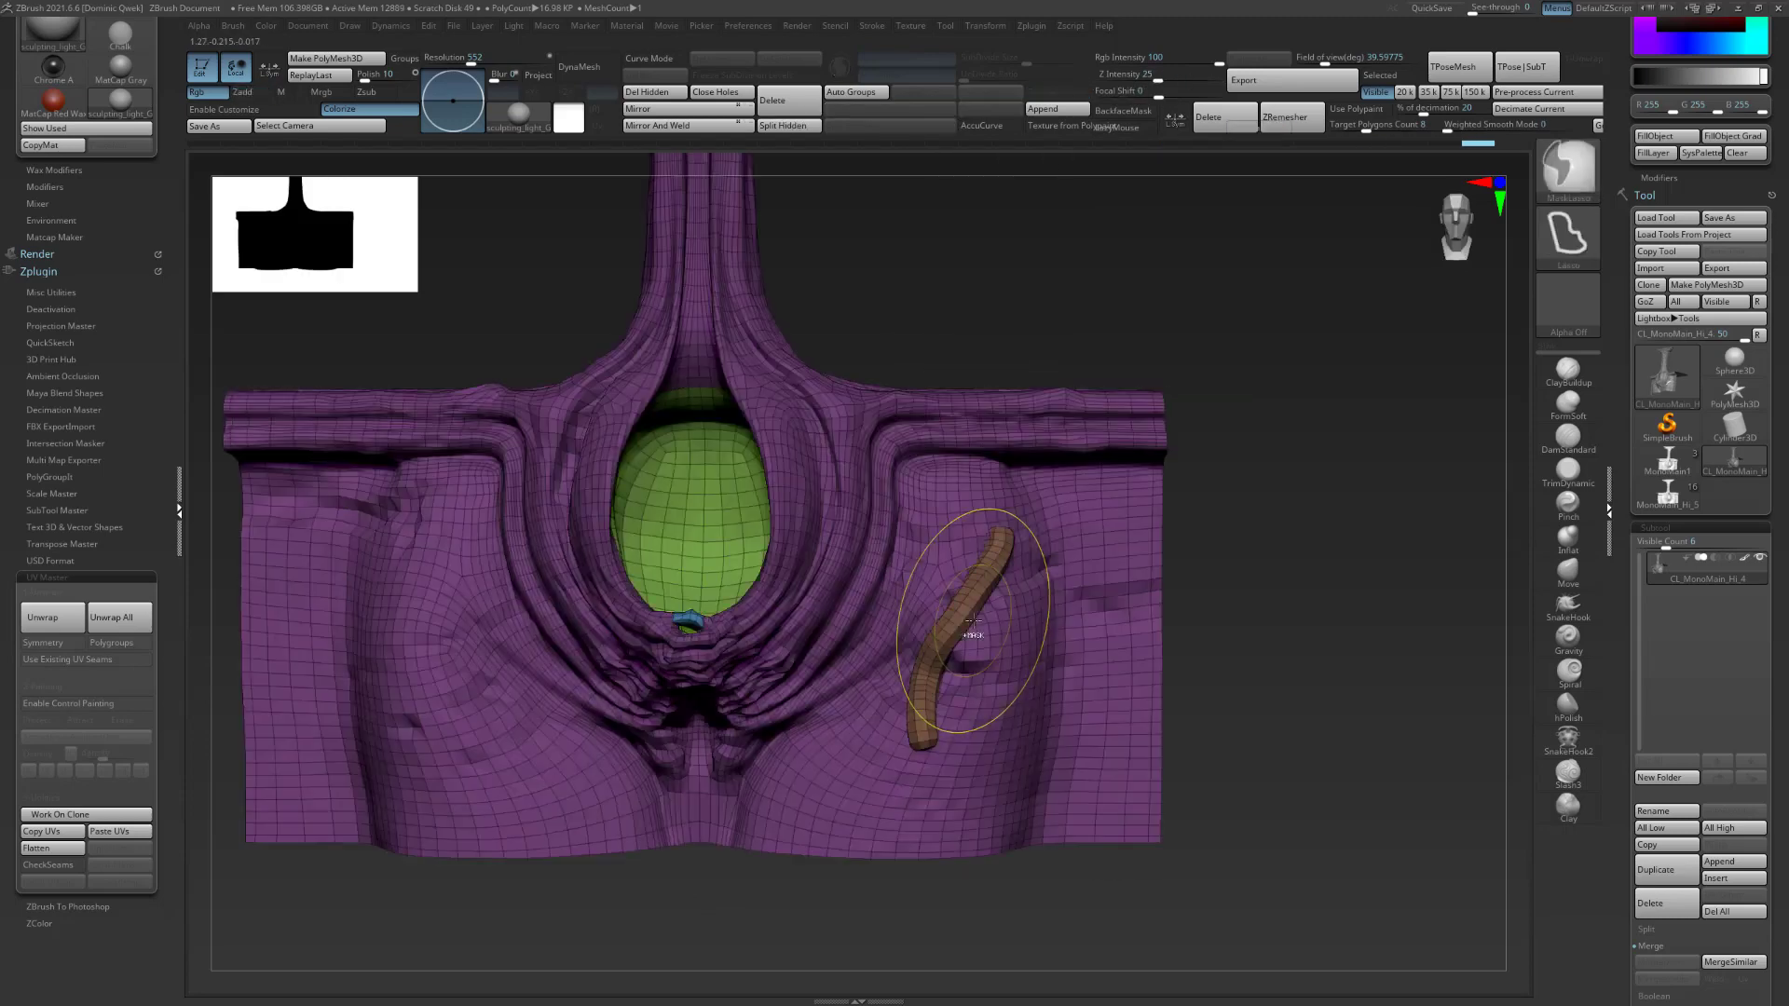
{"action": "left_click", "coordinate": [969, 620], "text": "ctrl+shift"}
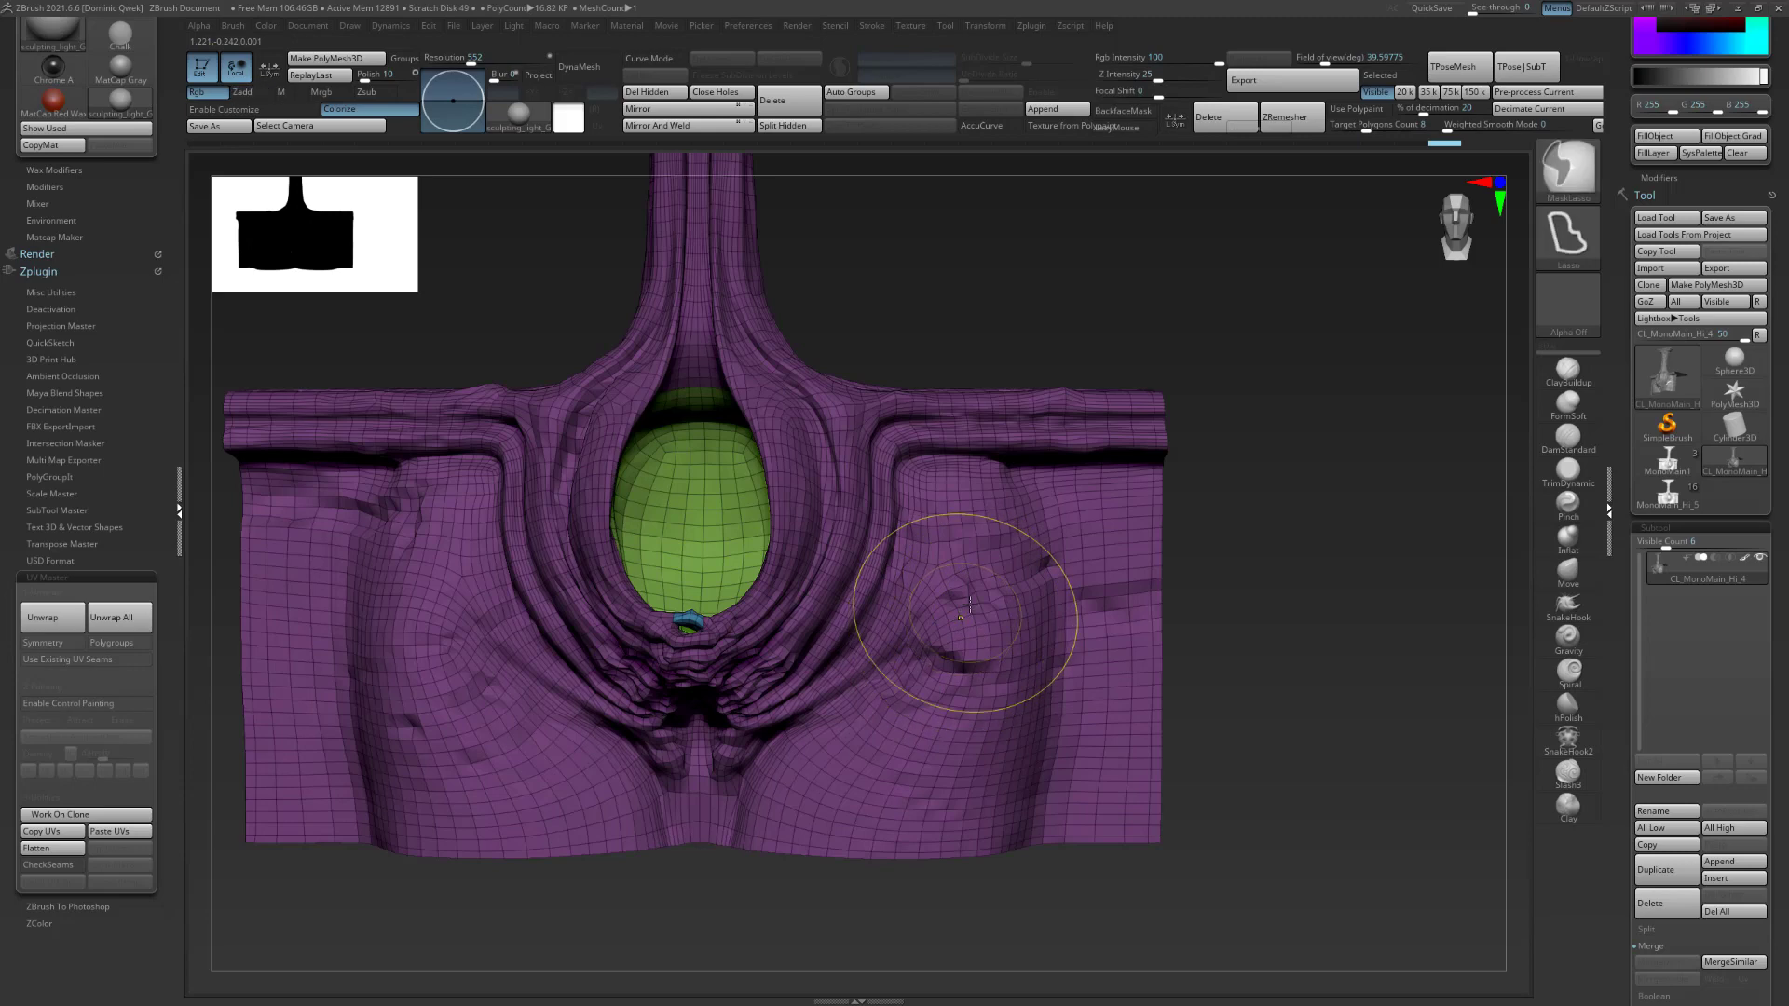
{"action": "left_click", "coordinate": [790, 126]}
{"action": "key", "text": "shift+f"}
{"action": "key", "text": "shift+f"}
Switch to the detailed MonoMain model and examine how the vines hang over the slab's ledge and how the wireframe looks.
{"action": "left_click_drag", "start_coordinate": [1286, 507], "coordinate": [1325, 570], "text": "alt"}
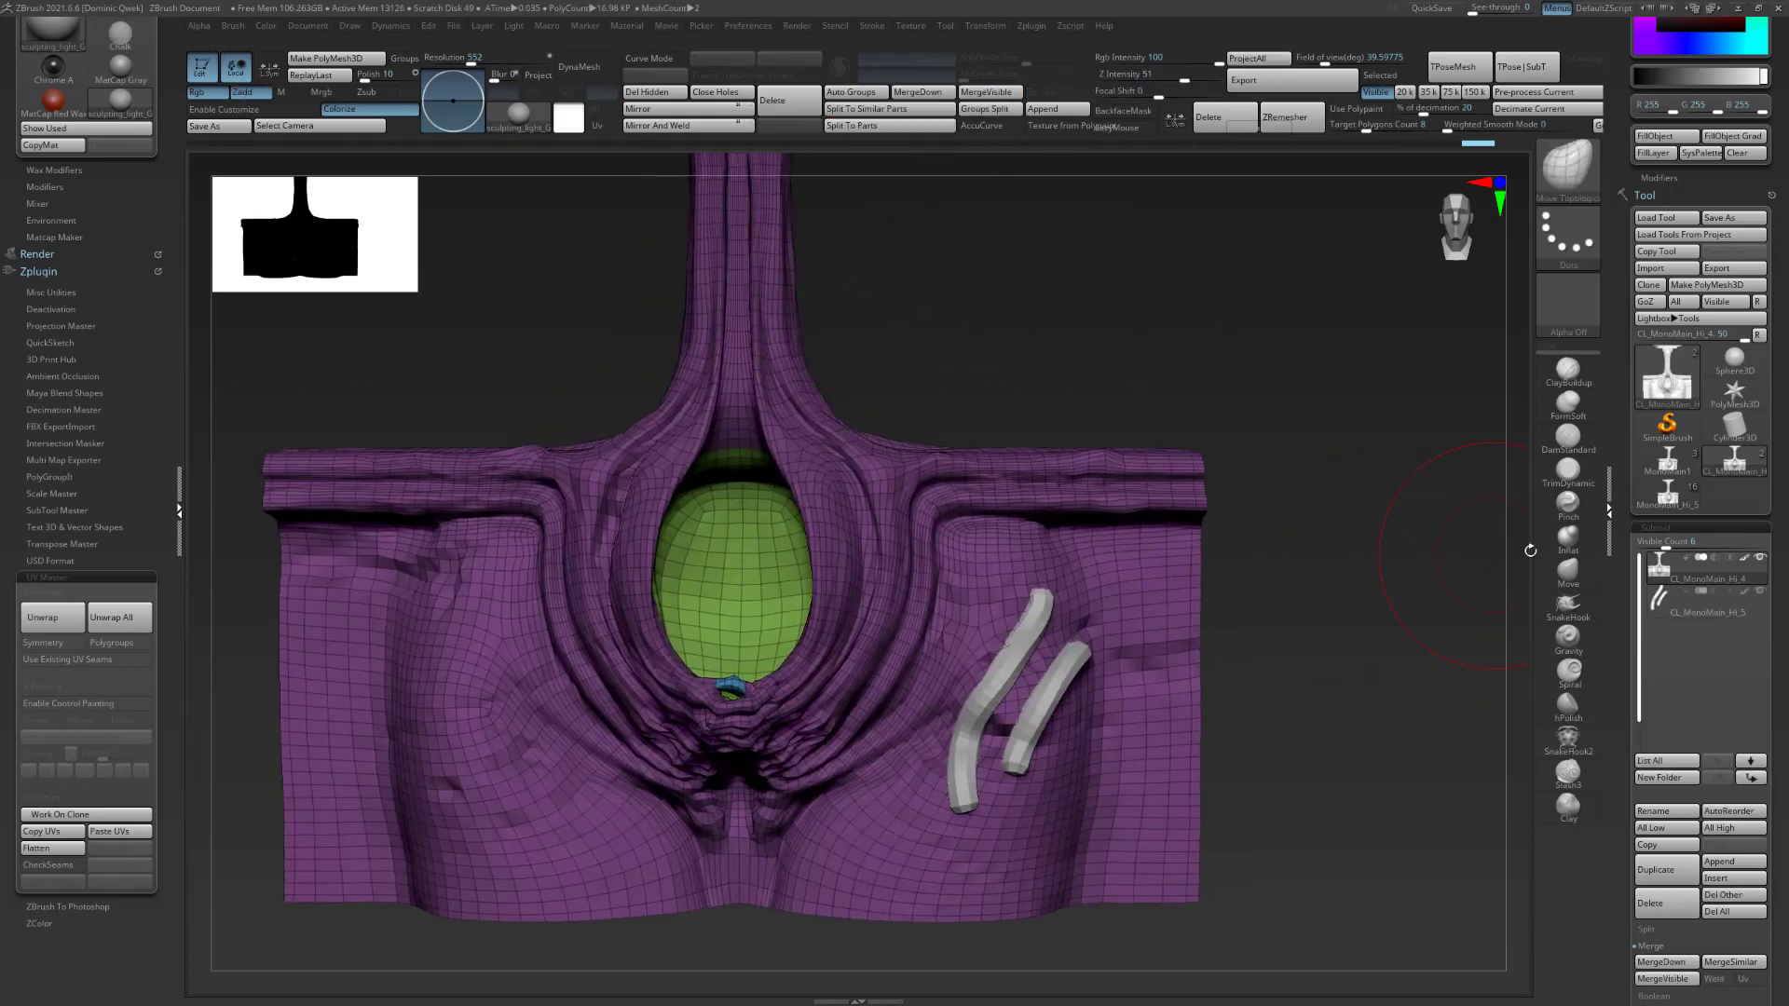
{"action": "left_click", "coordinate": [1667, 492]}
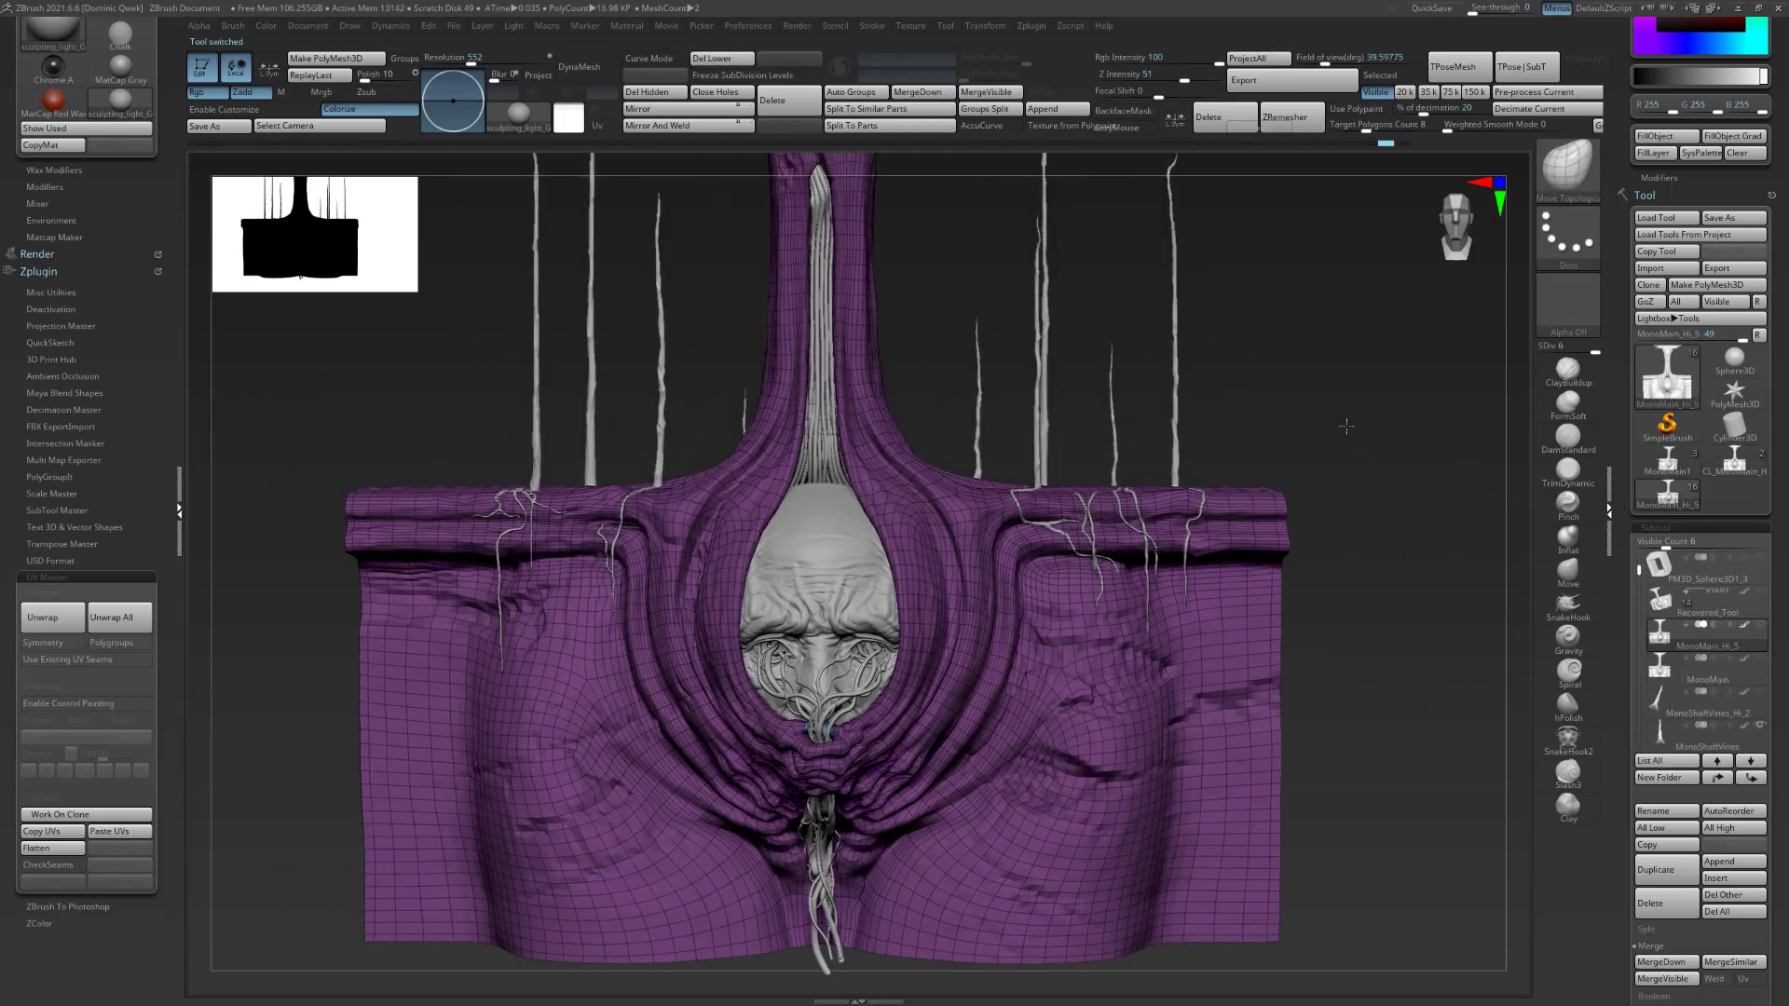
{"action": "left_click_drag", "start_coordinate": [945, 328], "coordinate": [1015, 496], "text": "alt"}
{"action": "left_click_drag", "start_coordinate": [1225, 505], "coordinate": [876, 590]}
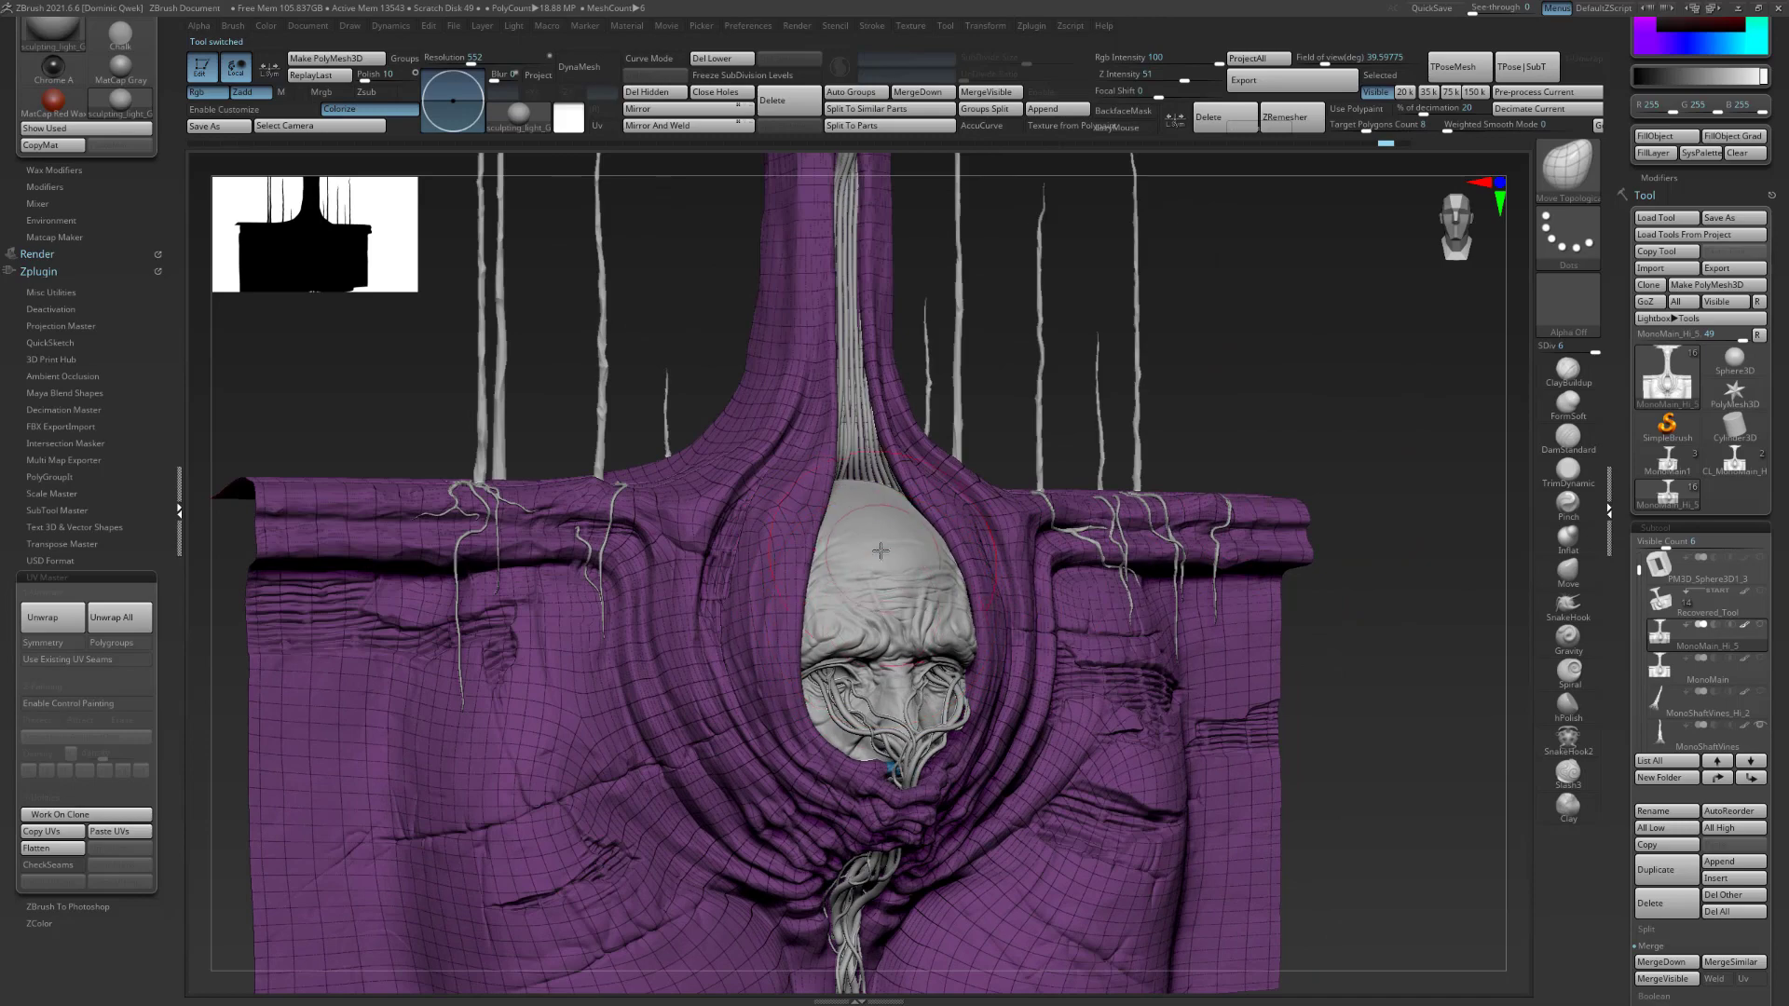
{"action": "mouse_move", "coordinate": [1345, 529]}
{"action": "left_mouse_down", "text": "alt"}
{"action": "mouse_move", "coordinate": [1341, 448]}
{"action": "mouse_move", "coordinate": [1338, 544]}
{"action": "mouse_move", "coordinate": [1330, 451]}
{"action": "mouse_move", "coordinate": [856, 591]}
{"action": "left_mouse_up", "text": "alt"}
{"action": "key", "text": "shift+f"}
{"action": "key", "text": "shift+f"}
{"action": "key", "text": "shift+f"}
{"action": "key", "text": "shift+f"}
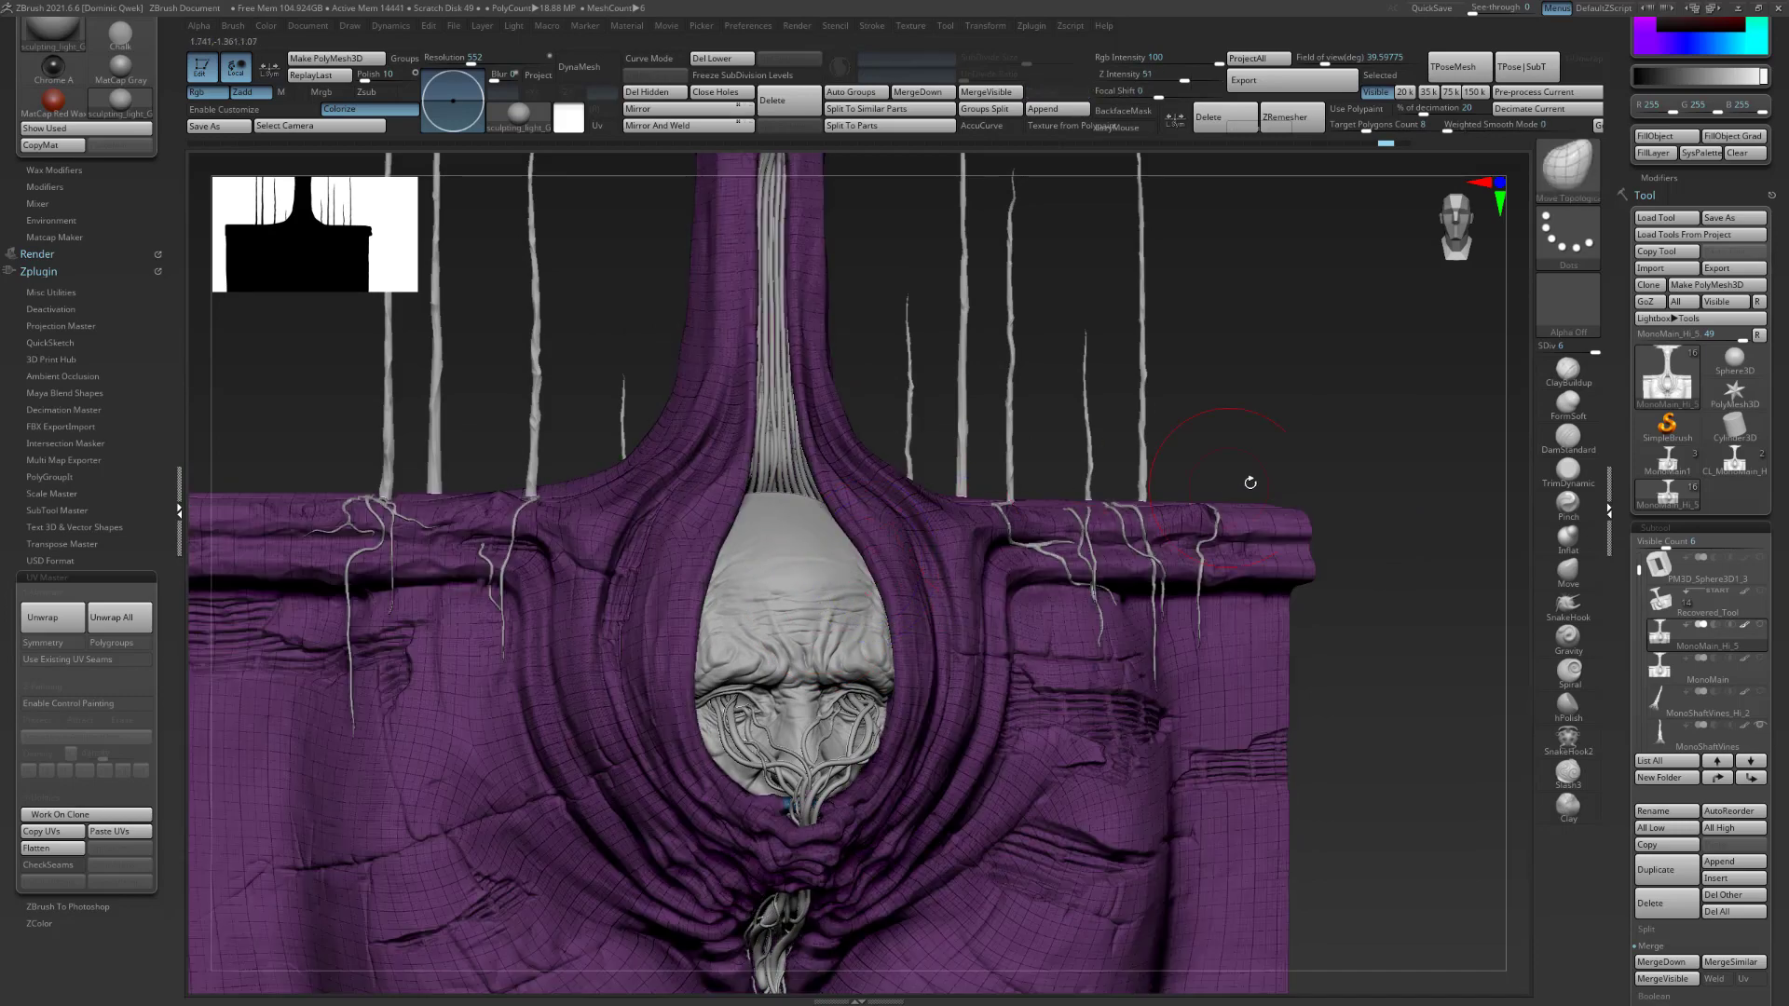
{"action": "left_click_drag", "start_coordinate": [1229, 487], "coordinate": [1007, 520]}
{"action": "mouse_move", "coordinate": [1370, 443]}
{"action": "left_mouse_down", "text": "alt"}
{"action": "mouse_move", "coordinate": [1345, 416]}
{"action": "mouse_move", "coordinate": [1330, 483]}
{"action": "mouse_move", "coordinate": [1216, 585]}
{"action": "left_mouse_up", "text": "alt"}
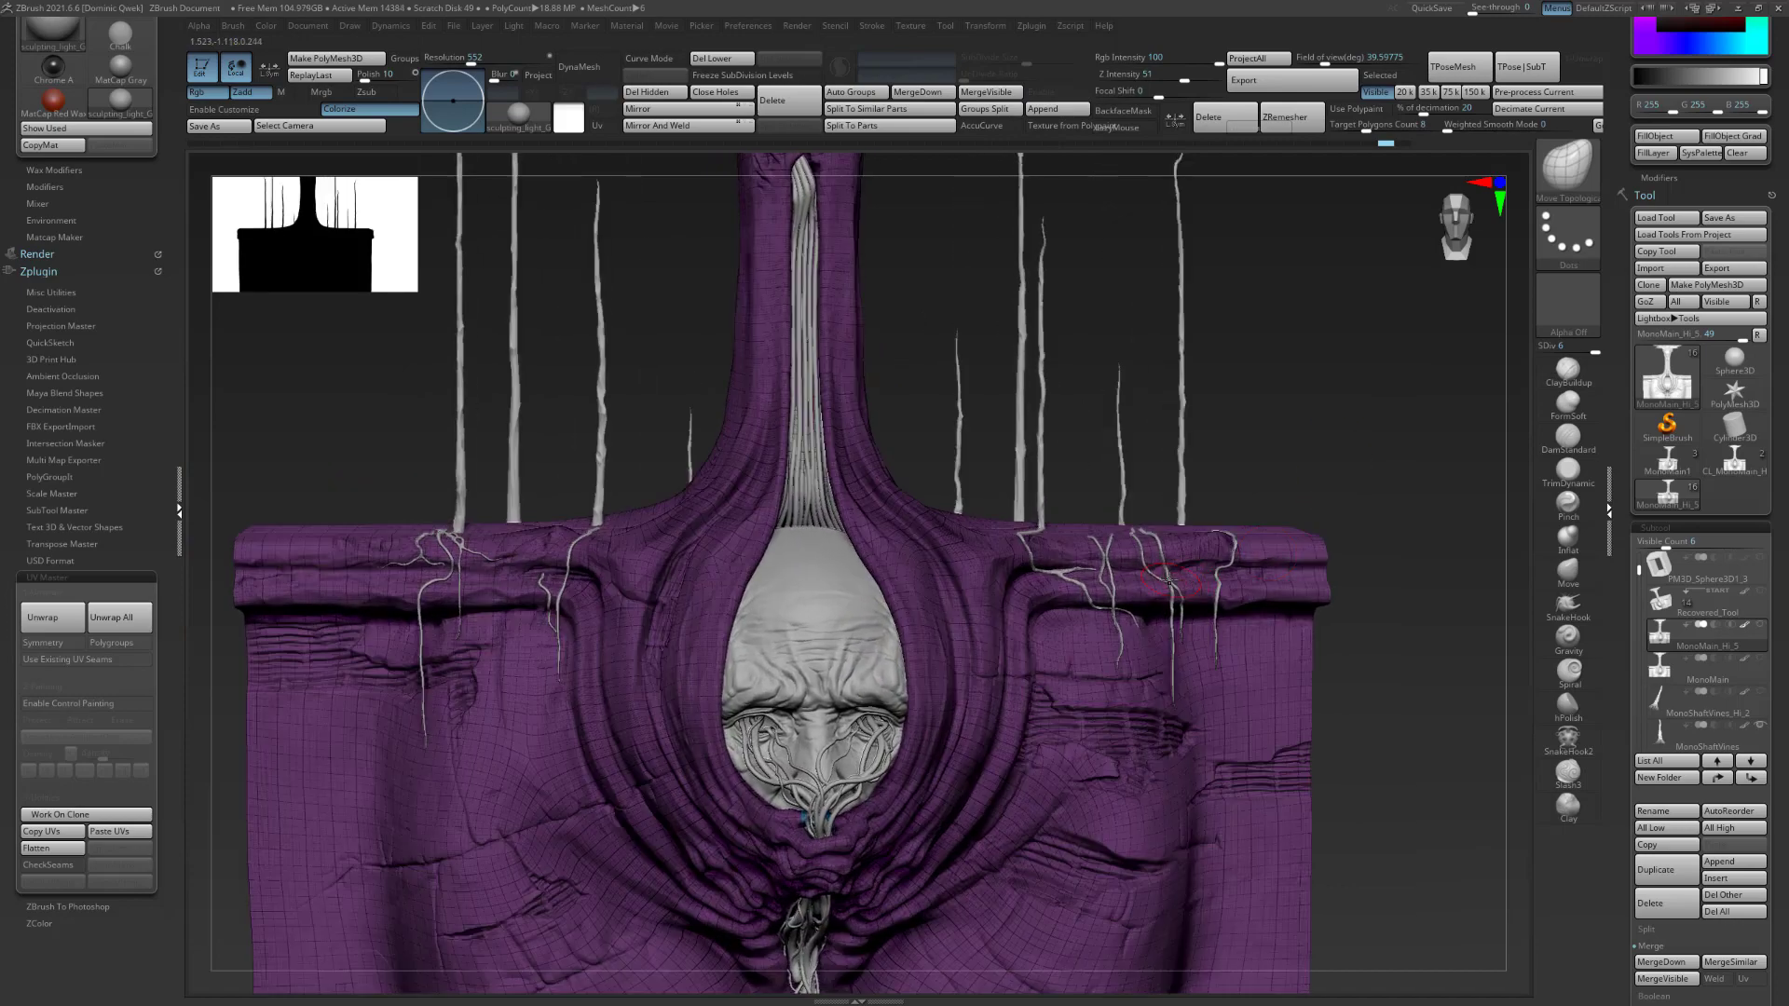
{"action": "left_click_drag", "start_coordinate": [1327, 419], "coordinate": [1244, 446]}
{"action": "key", "text": "alt+s"}
{"action": "key", "text": "alt+s"}
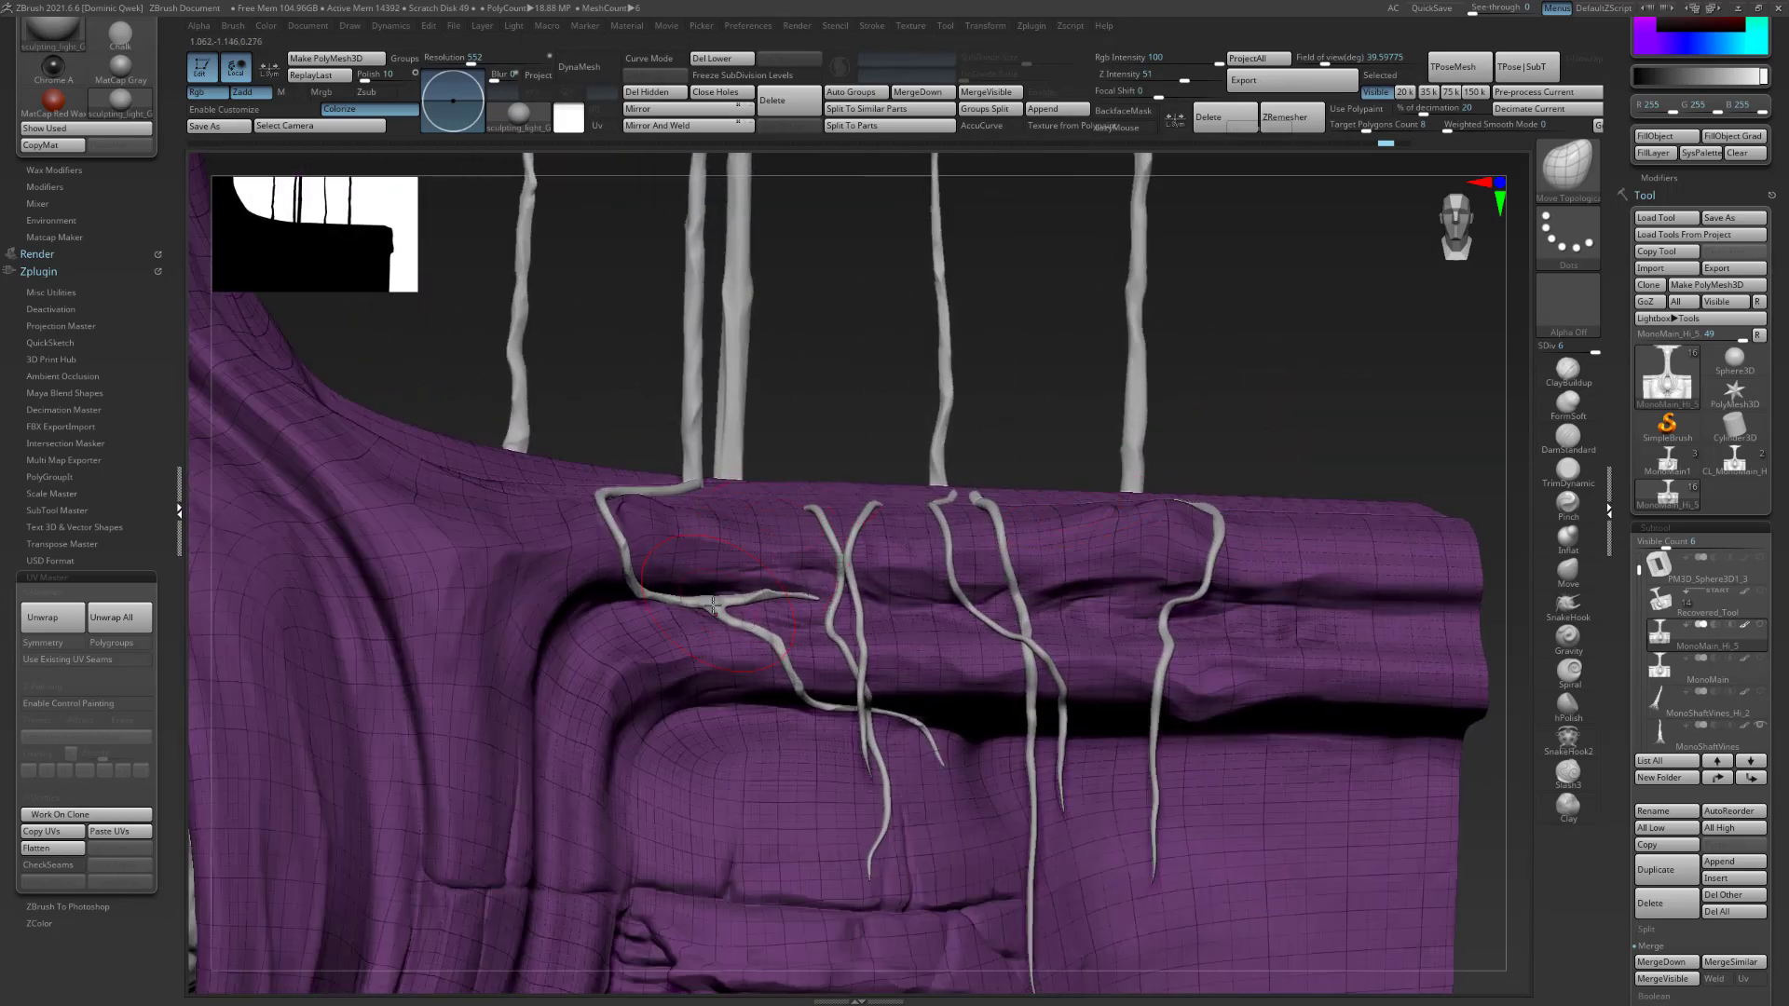
{"action": "left_click_drag", "start_coordinate": [850, 414], "coordinate": [859, 452], "text": "alt"}
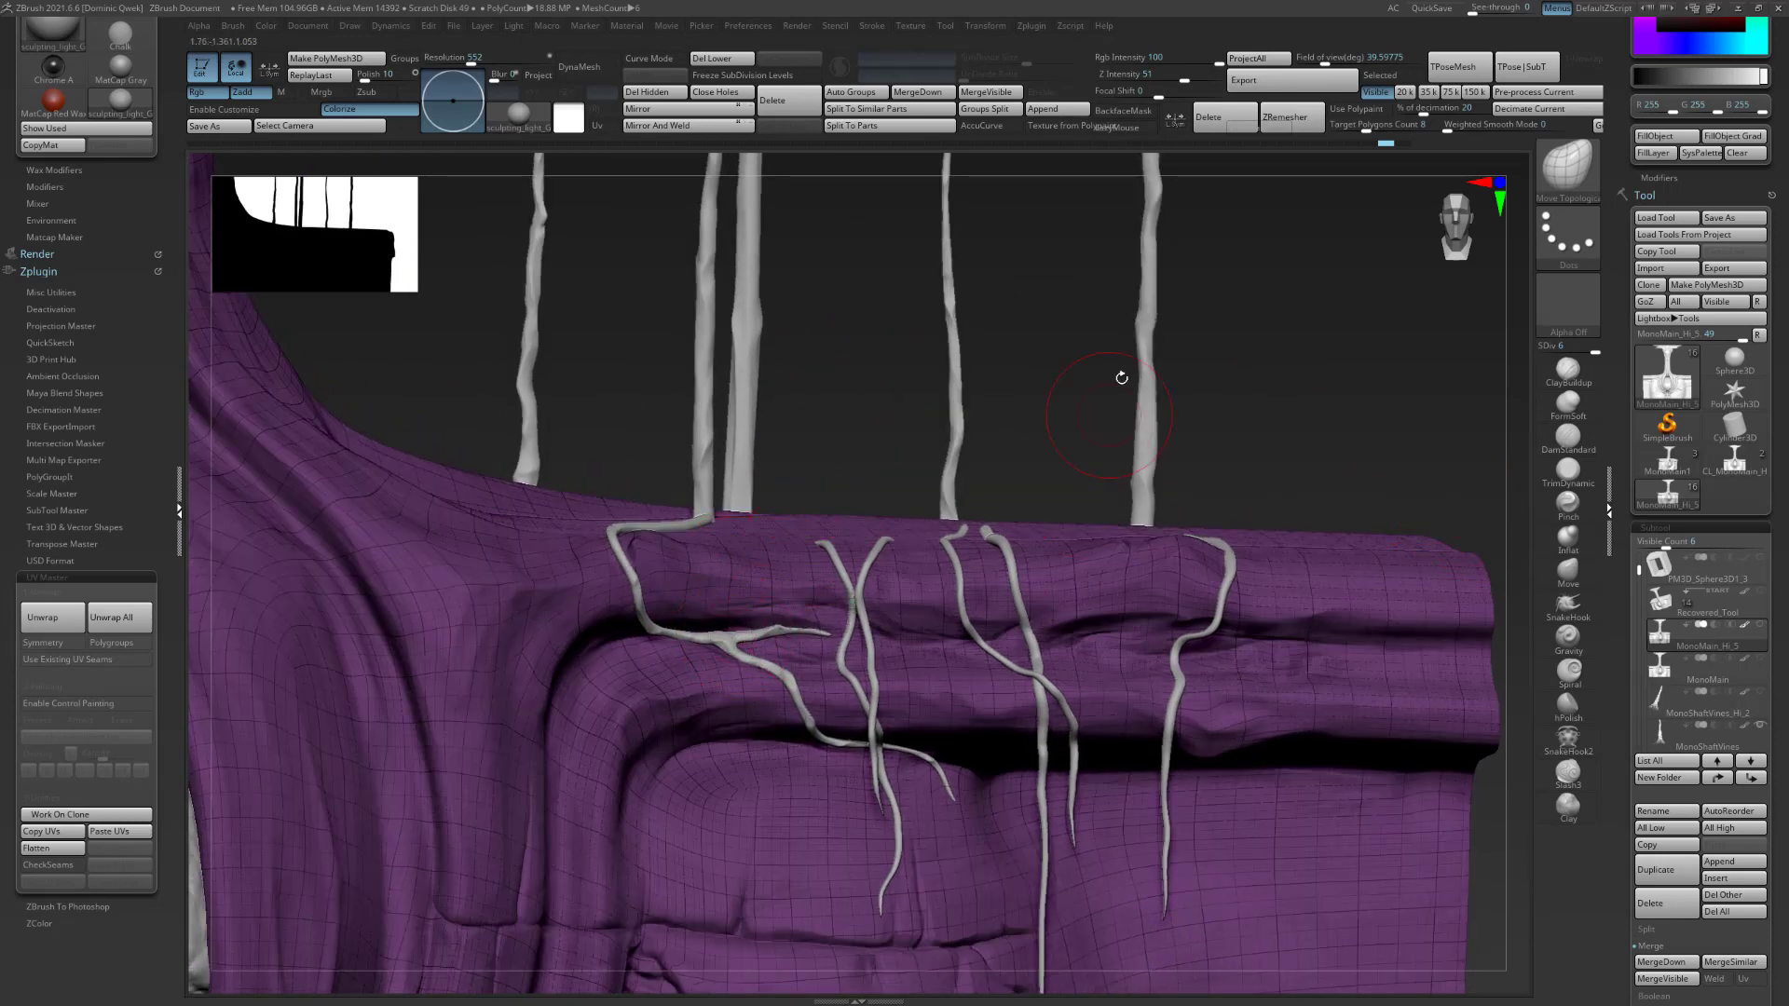
Return to the cloned model and draw a winding CurveTubeSnap tube down over the slab's front ledge, beside the opening.
{"action": "left_click", "coordinate": [1719, 465]}
{"action": "left_click_drag", "start_coordinate": [1158, 404], "coordinate": [1226, 276], "text": "alt"}
{"action": "key", "text": "shift+f"}
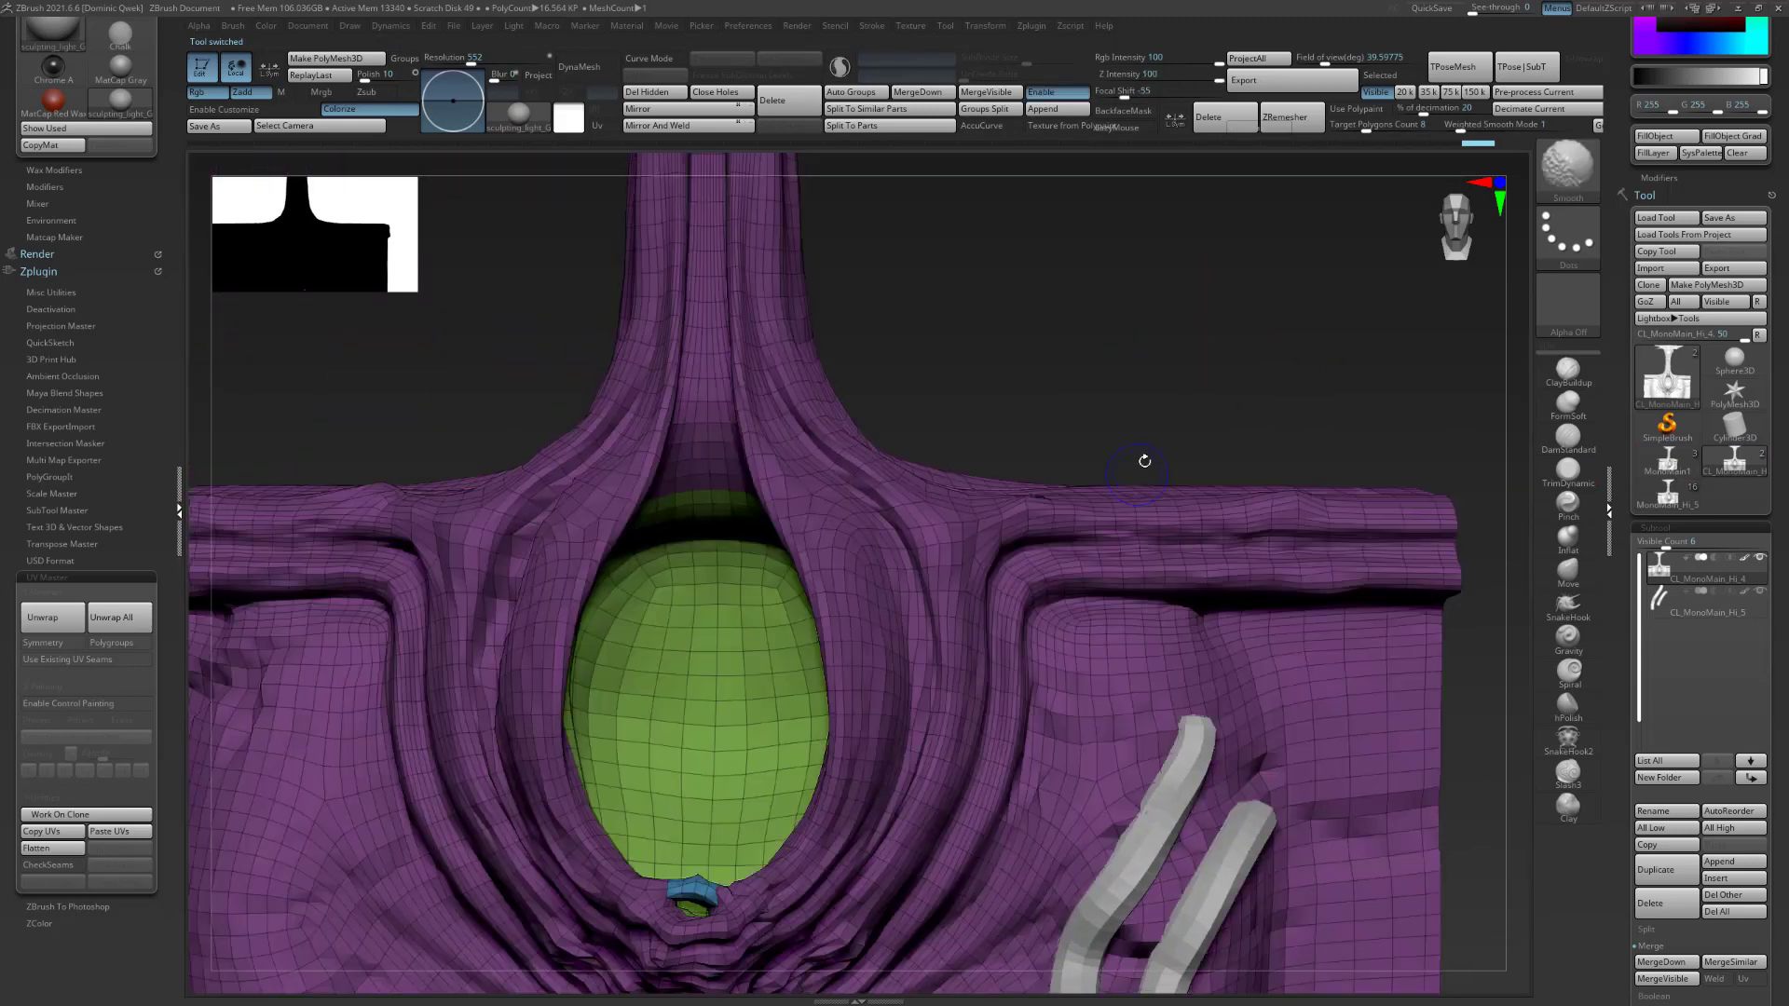
{"action": "key", "text": "shift+f"}
{"action": "left_click_drag", "start_coordinate": [1078, 479], "coordinate": [1012, 554]}
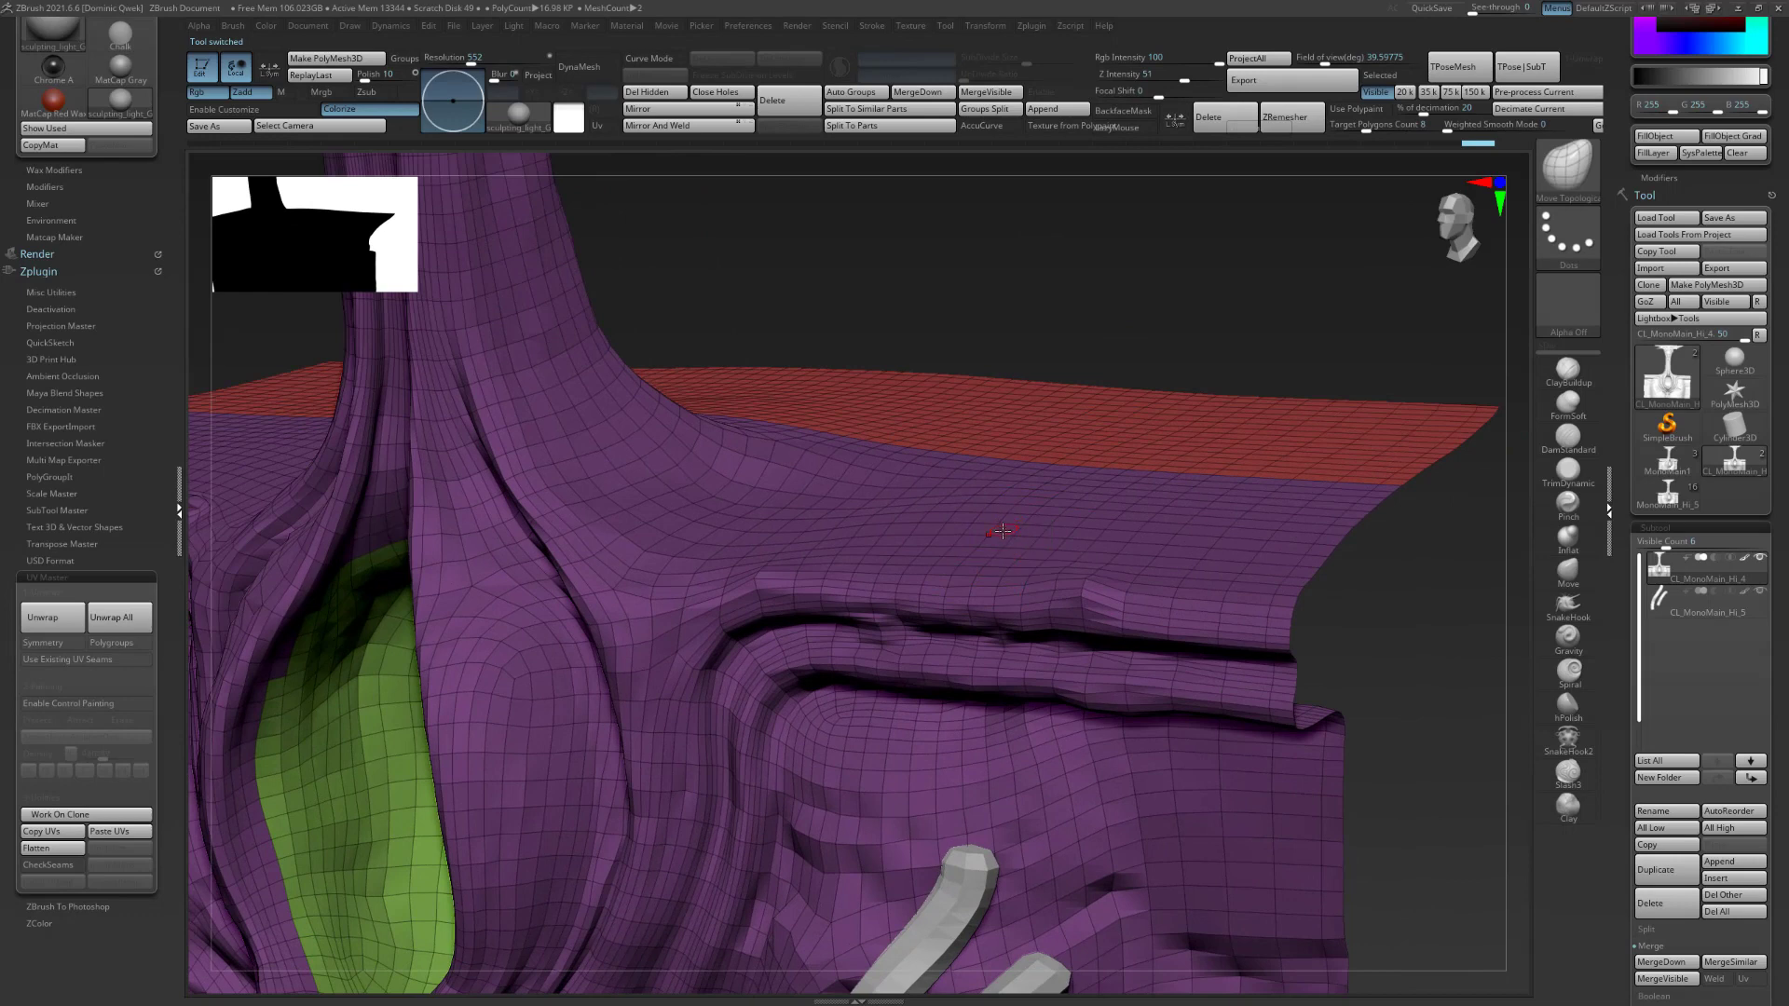
{"action": "key", "text": "b"}
{"action": "key", "text": "c"}
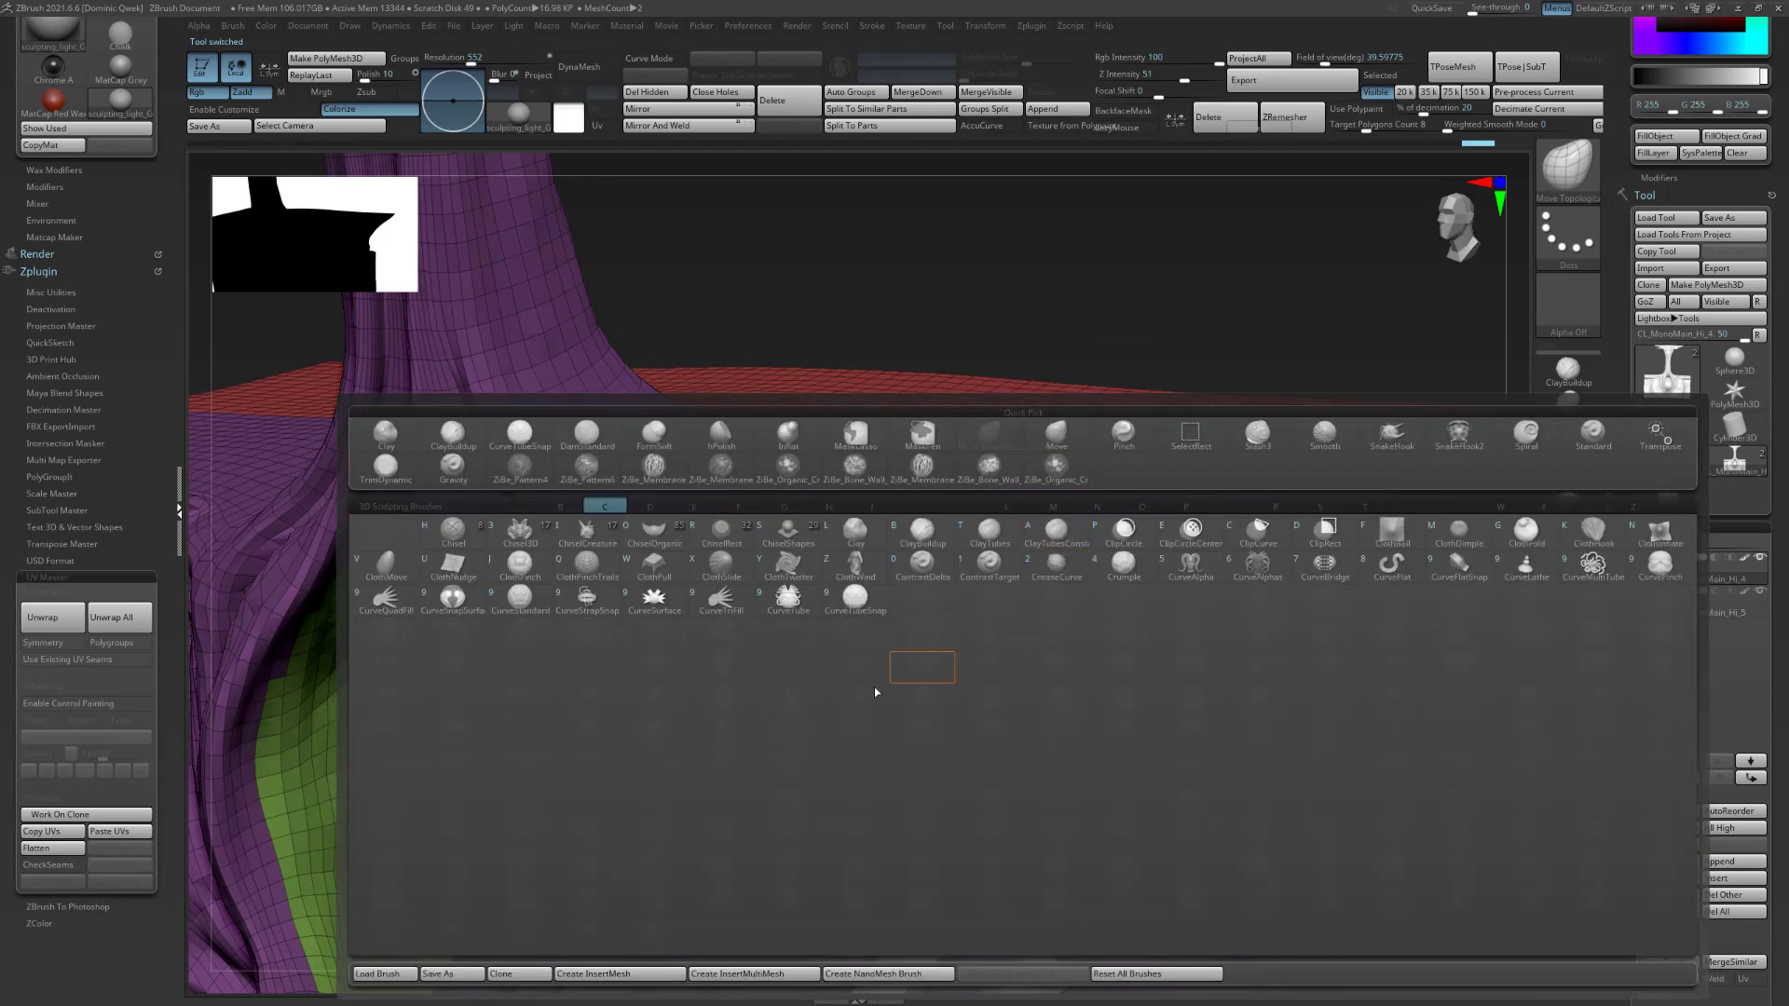
{"action": "left_click", "coordinate": [857, 604]}
{"action": "left_click_drag", "start_coordinate": [1050, 504], "coordinate": [1037, 537]}
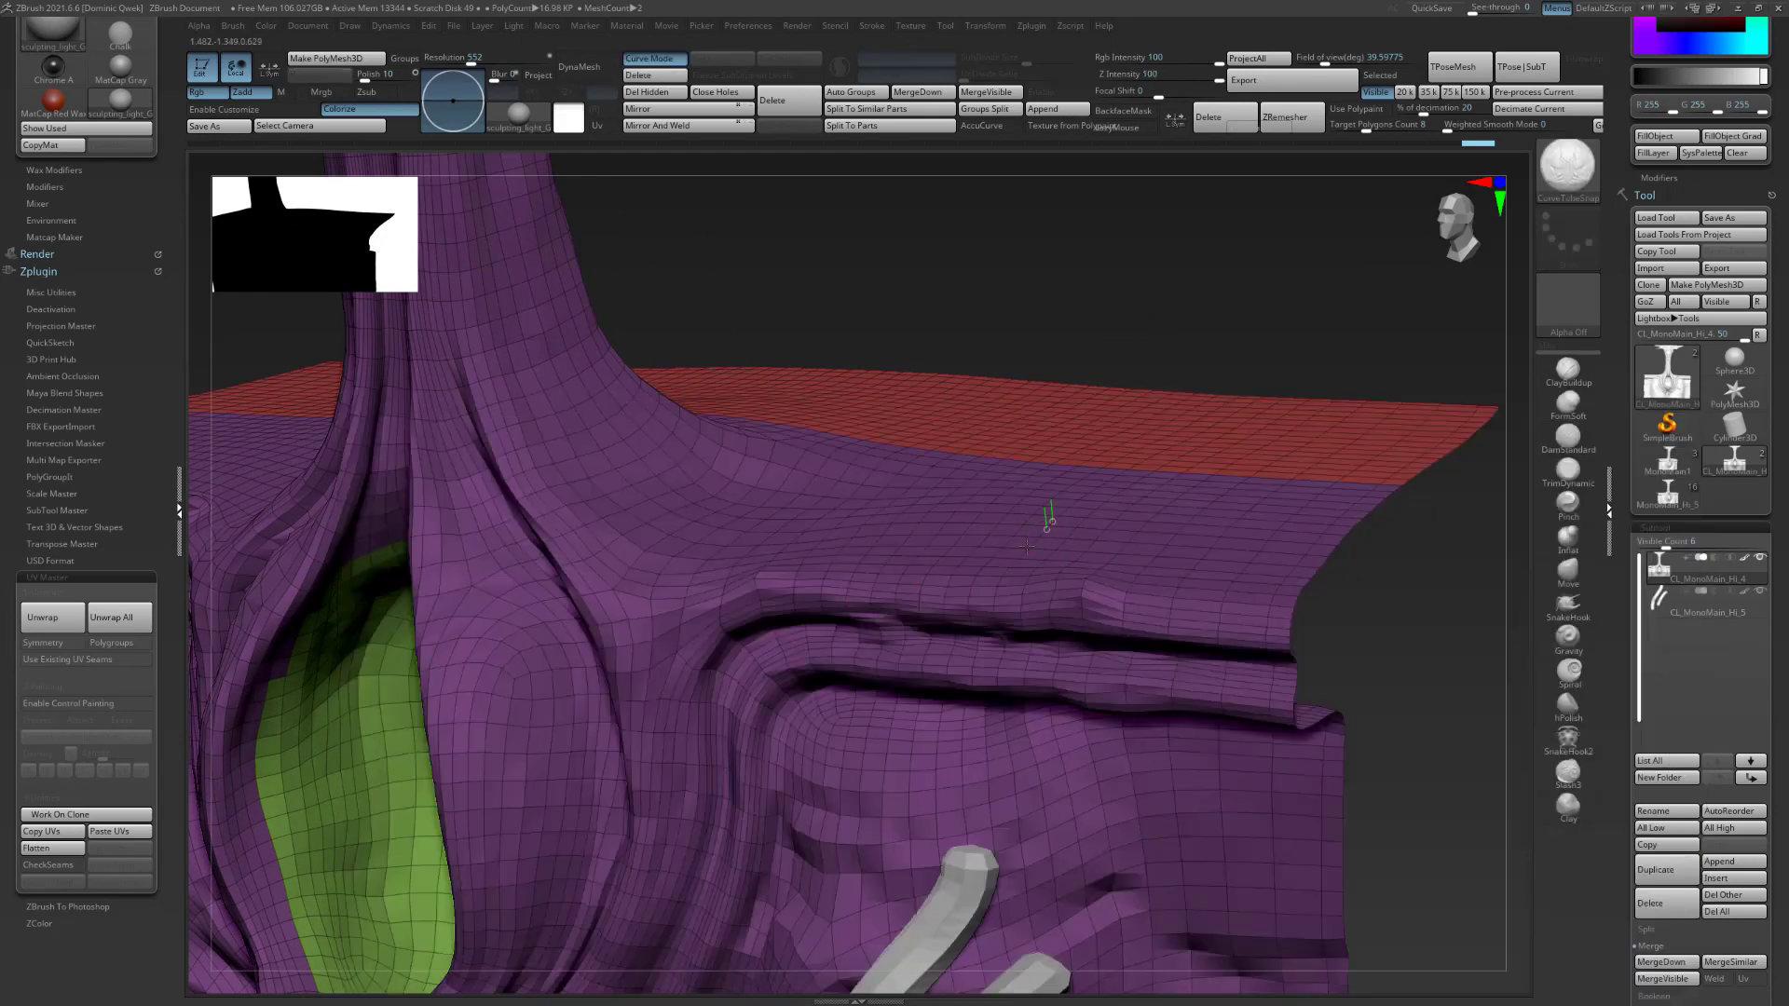
{"action": "left_click_drag", "start_coordinate": [932, 718], "coordinate": [933, 720]}
{"action": "left_click_drag", "start_coordinate": [1210, 302], "coordinate": [1228, 304]}
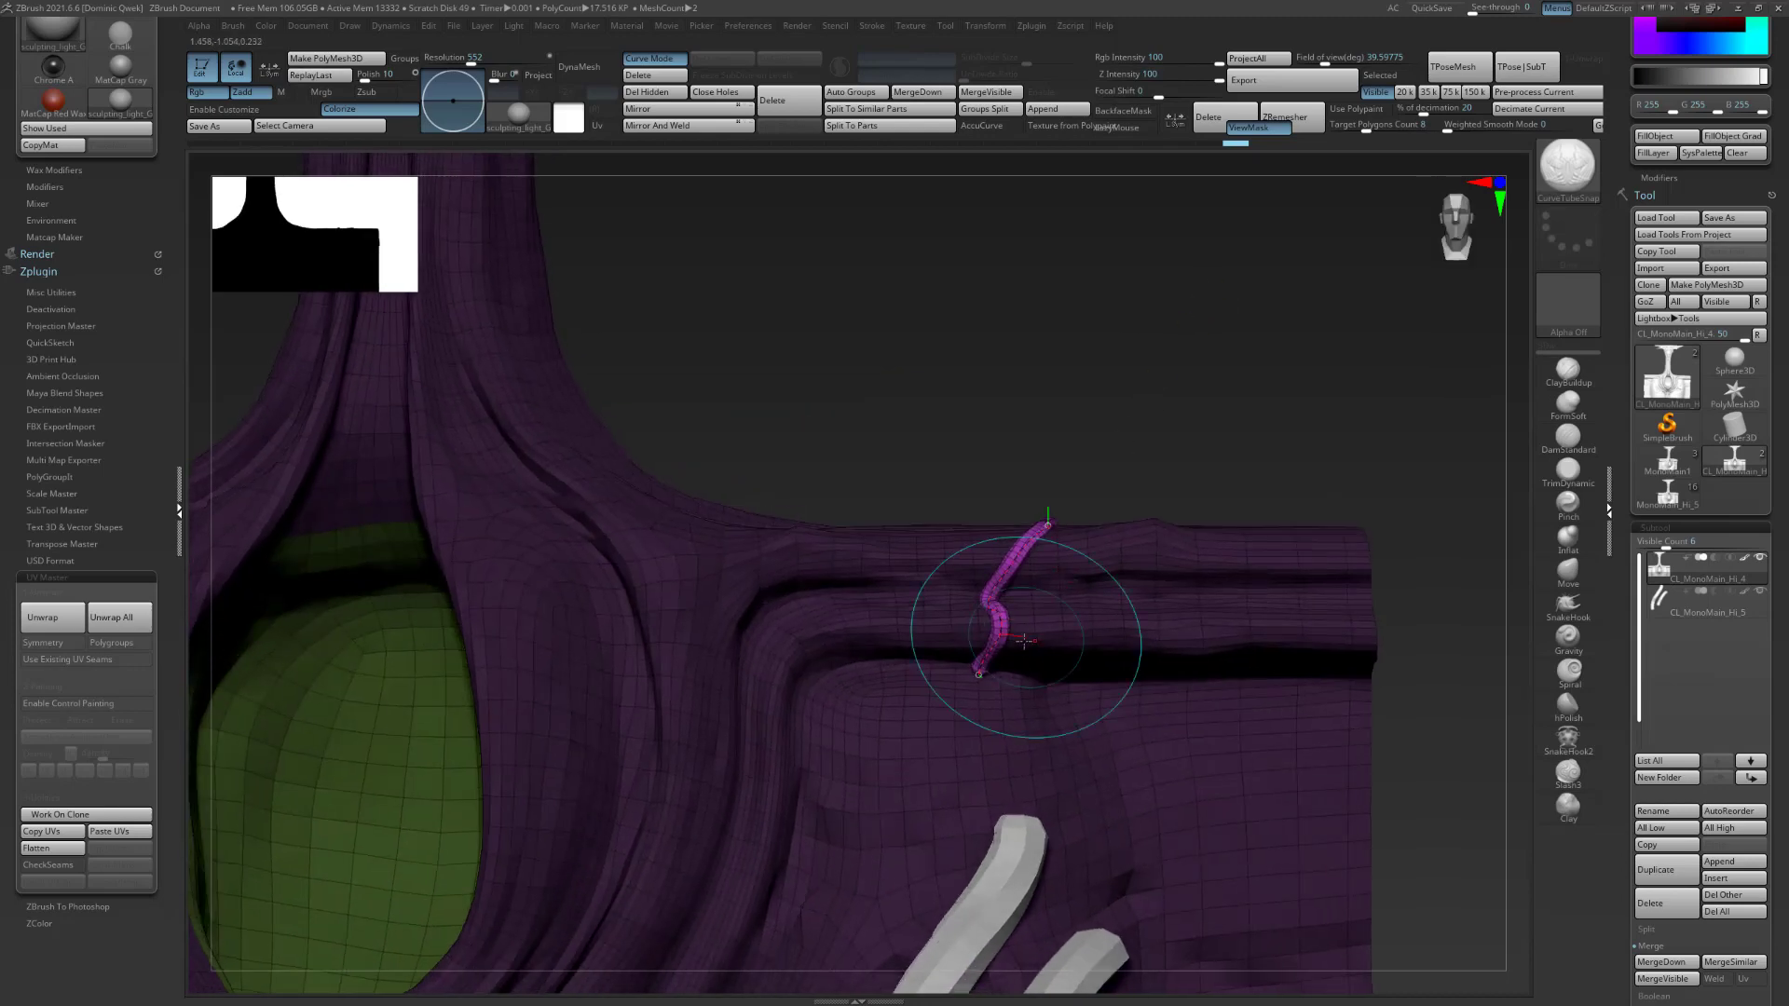
{"action": "left_click_drag", "start_coordinate": [1187, 392], "coordinate": [1180, 422]}
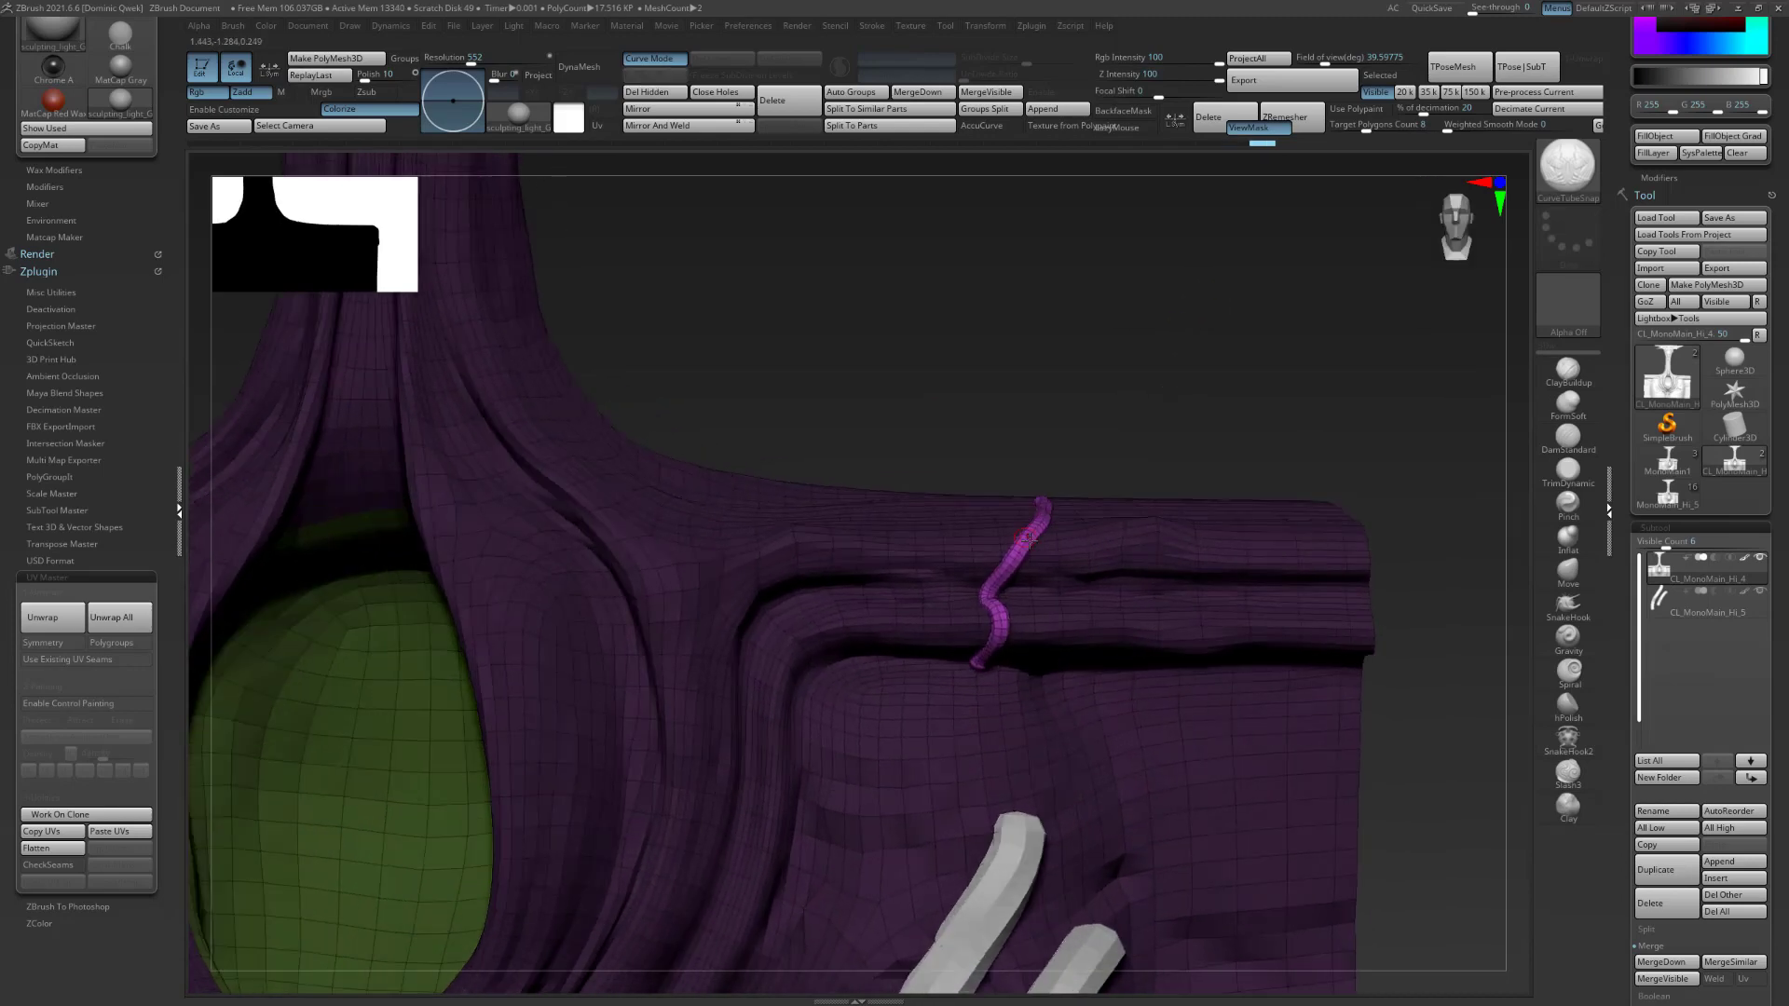
Add a shorter branch tube beside the winding one on the ledge and smooth the tube ends into tapered tips.
{"action": "left_click_drag", "start_coordinate": [1040, 545], "coordinate": [1038, 550]}
{"action": "left_click_drag", "start_coordinate": [1059, 630], "coordinate": [1060, 629]}
{"action": "mouse_move", "coordinate": [1209, 367]}
{"action": "left_mouse_down"}
{"action": "mouse_move", "coordinate": [1190, 383]}
{"action": "mouse_move", "coordinate": [1181, 333]}
{"action": "mouse_move", "coordinate": [1161, 362]}
{"action": "left_mouse_up"}
{"action": "left_click_drag", "start_coordinate": [1025, 606], "coordinate": [1033, 613], "text": "shift"}
{"action": "key", "text": "ctrl+z"}
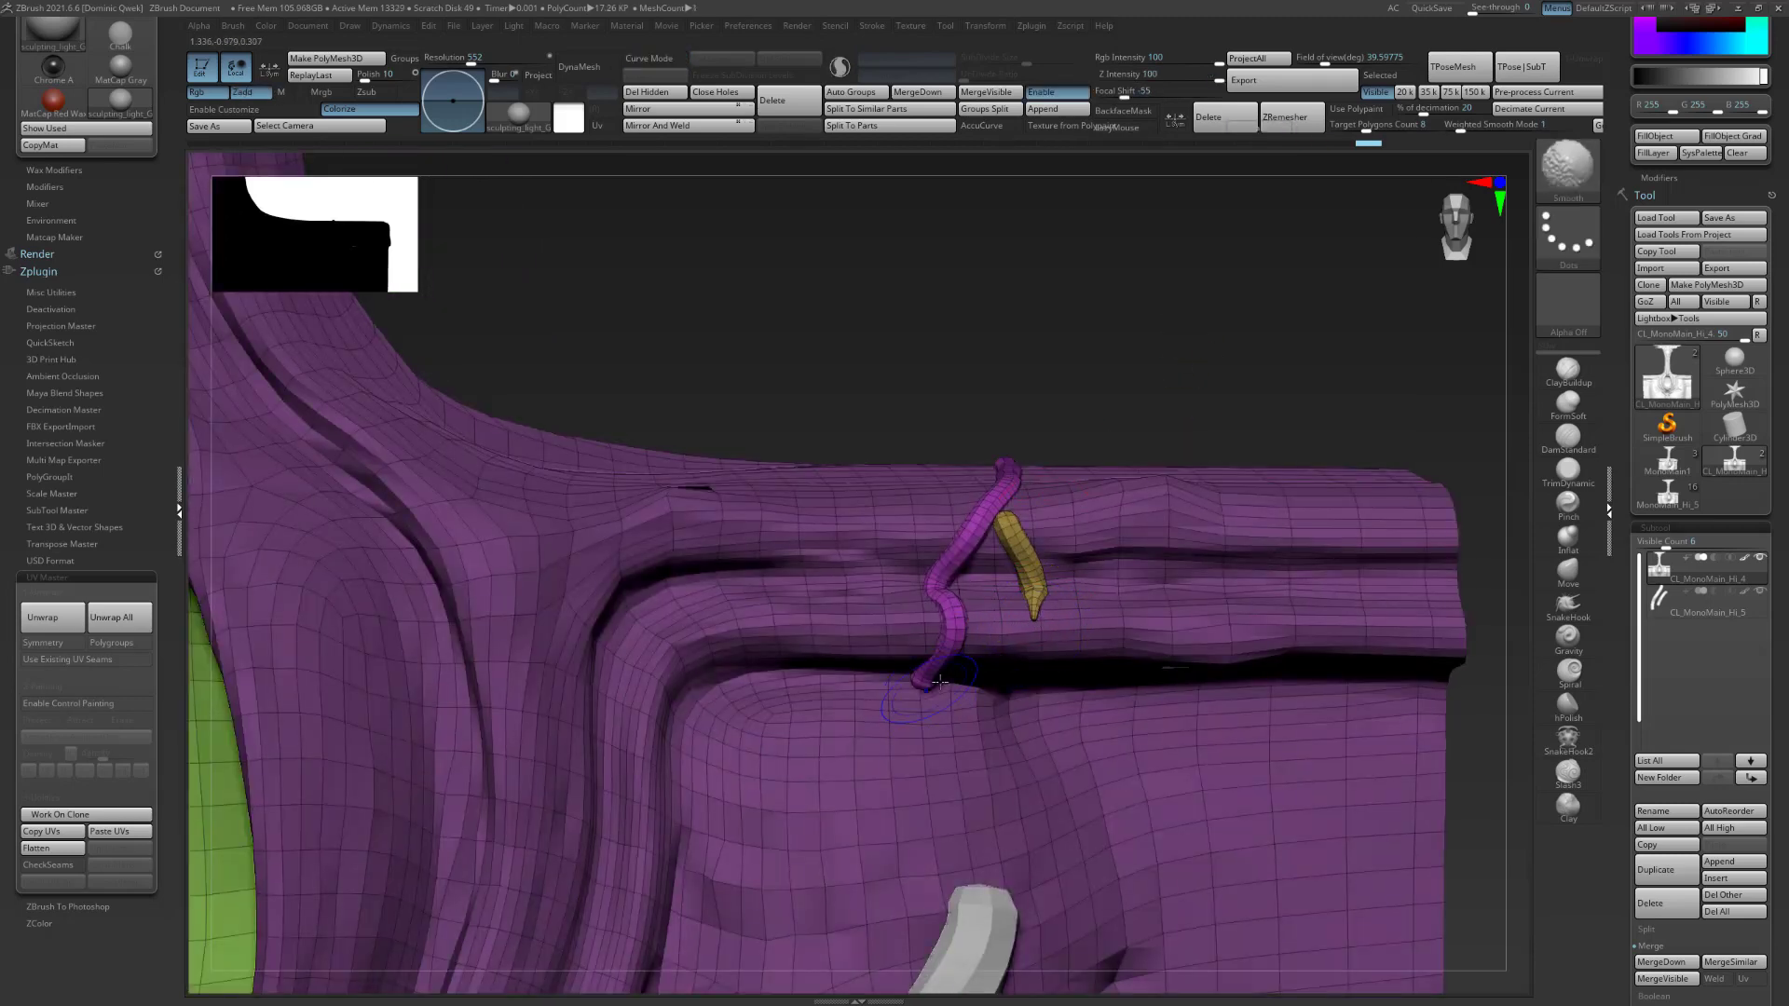
{"action": "left_click_drag", "start_coordinate": [921, 688], "coordinate": [928, 680], "text": "shift"}
{"action": "mouse_move", "coordinate": [1134, 411]}
{"action": "left_mouse_down"}
{"action": "mouse_move", "coordinate": [1158, 336]}
{"action": "mouse_move", "coordinate": [1142, 347]}
{"action": "left_mouse_up"}
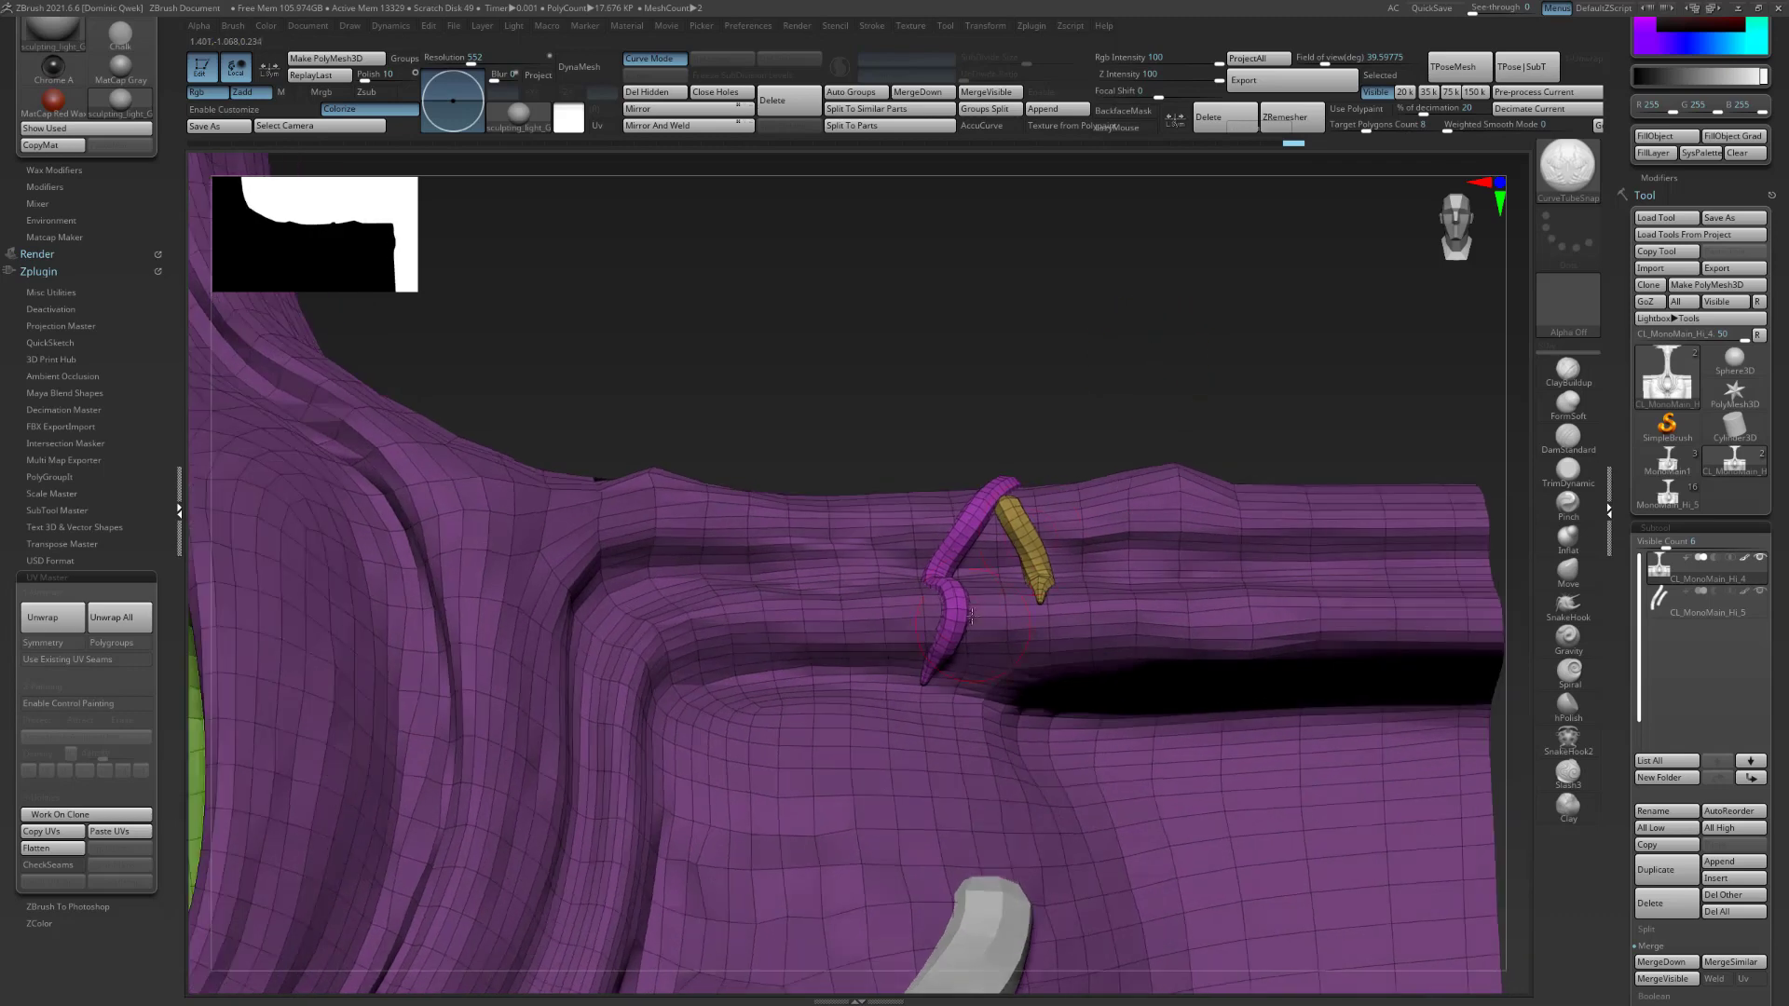
{"action": "left_click_drag", "start_coordinate": [1089, 439], "coordinate": [1062, 466]}
{"action": "mouse_move", "coordinate": [1192, 367]}
{"action": "left_mouse_down"}
{"action": "mouse_move", "coordinate": [1107, 486]}
{"action": "mouse_move", "coordinate": [1118, 459]}
{"action": "left_mouse_up"}
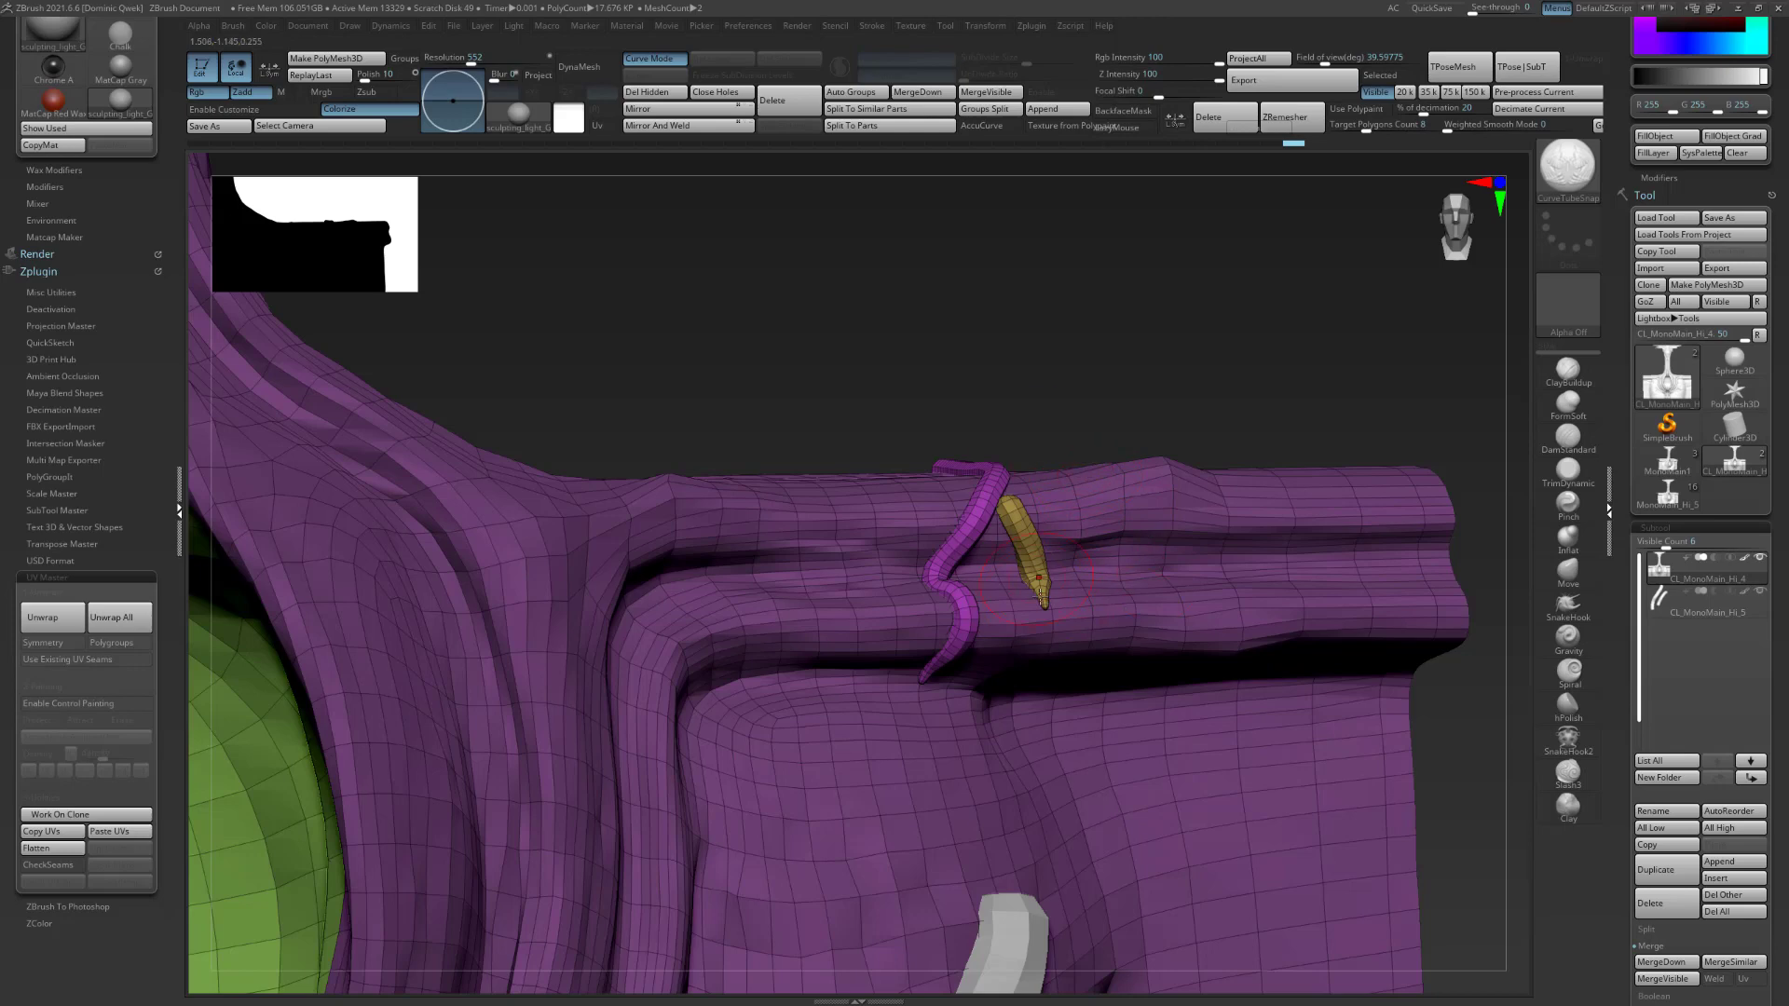
Reshape the two ledge tubes with Move Topological so they follow the surface and meet in a fork.
{"action": "mouse_move", "coordinate": [1052, 412]}
{"action": "left_mouse_down"}
{"action": "mouse_move", "coordinate": [1066, 403]}
{"action": "mouse_move", "coordinate": [1064, 430]}
{"action": "left_mouse_up"}
{"action": "key", "text": "b"}
{"action": "key", "text": "m"}
{"action": "key", "text": "t"}
{"action": "left_click_drag", "start_coordinate": [1058, 362], "coordinate": [1023, 466]}
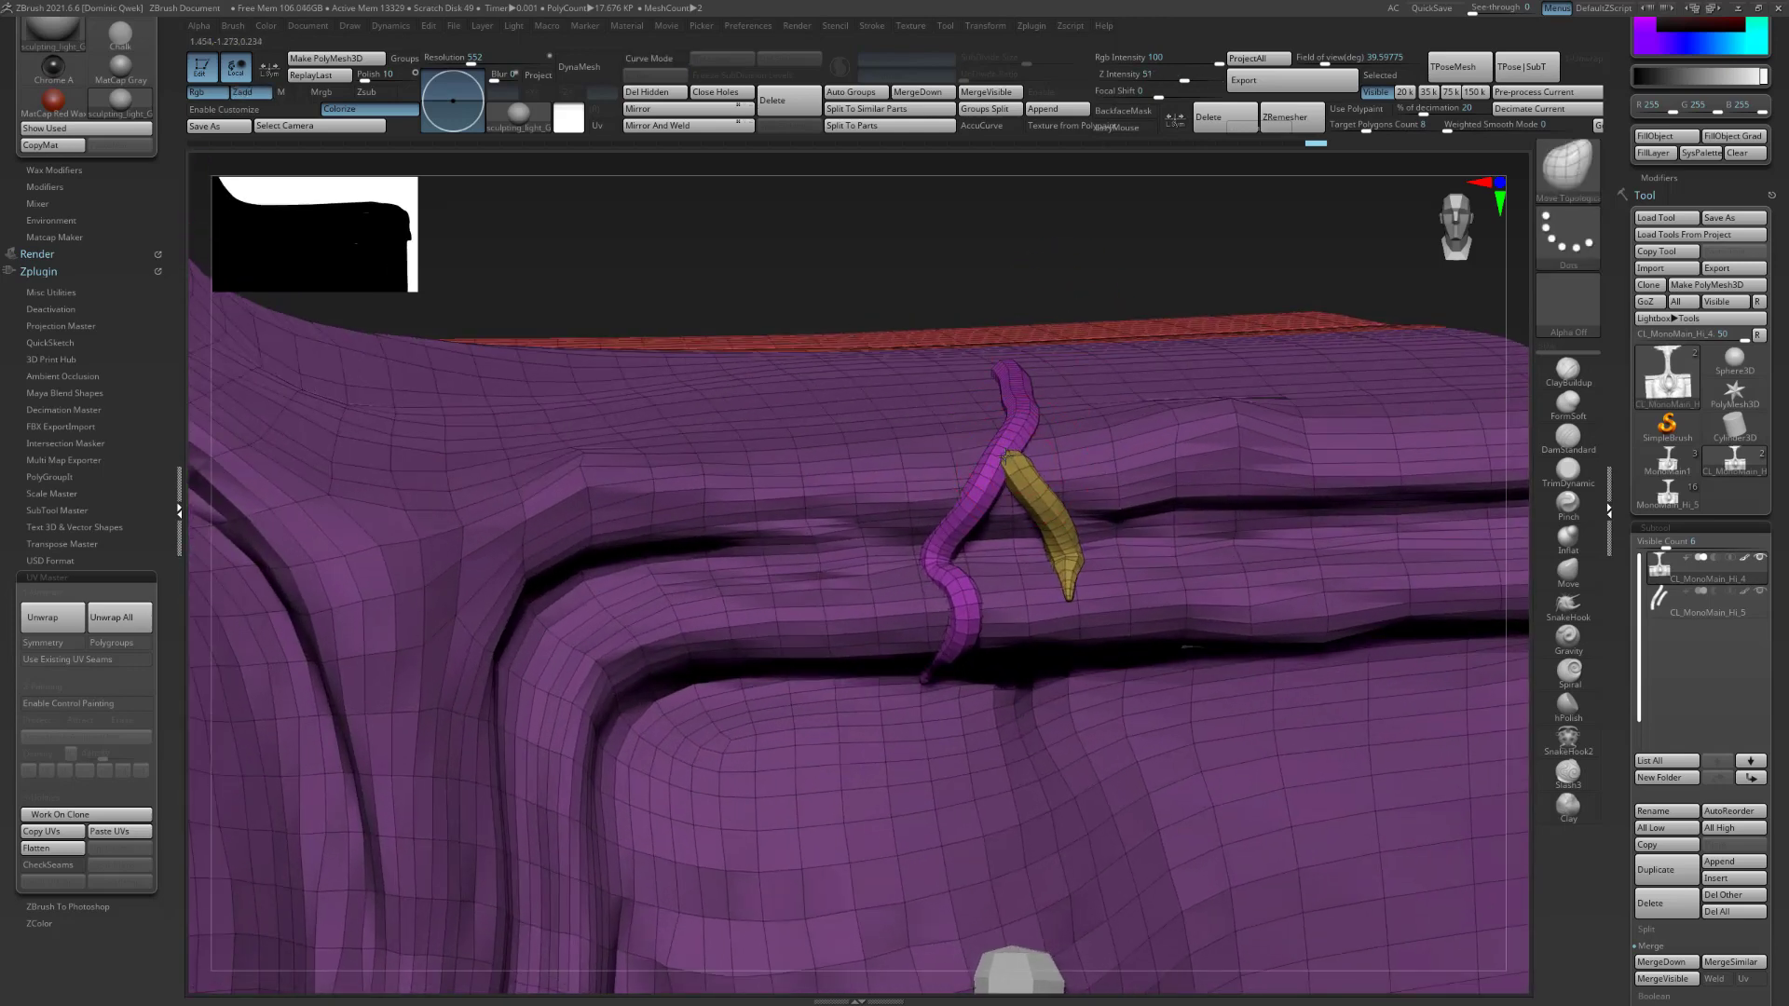
{"action": "left_click_drag", "start_coordinate": [1026, 272], "coordinate": [982, 488]}
Hide both ledge tubes by polygroup and split them off from the body as a separate subtool.
{"action": "left_click", "coordinate": [982, 487], "text": "ctrl+shift"}
{"action": "left_click", "coordinate": [1022, 485], "text": "ctrl+shift"}
{"action": "left_click", "coordinate": [1033, 498], "text": "ctrl+shift"}
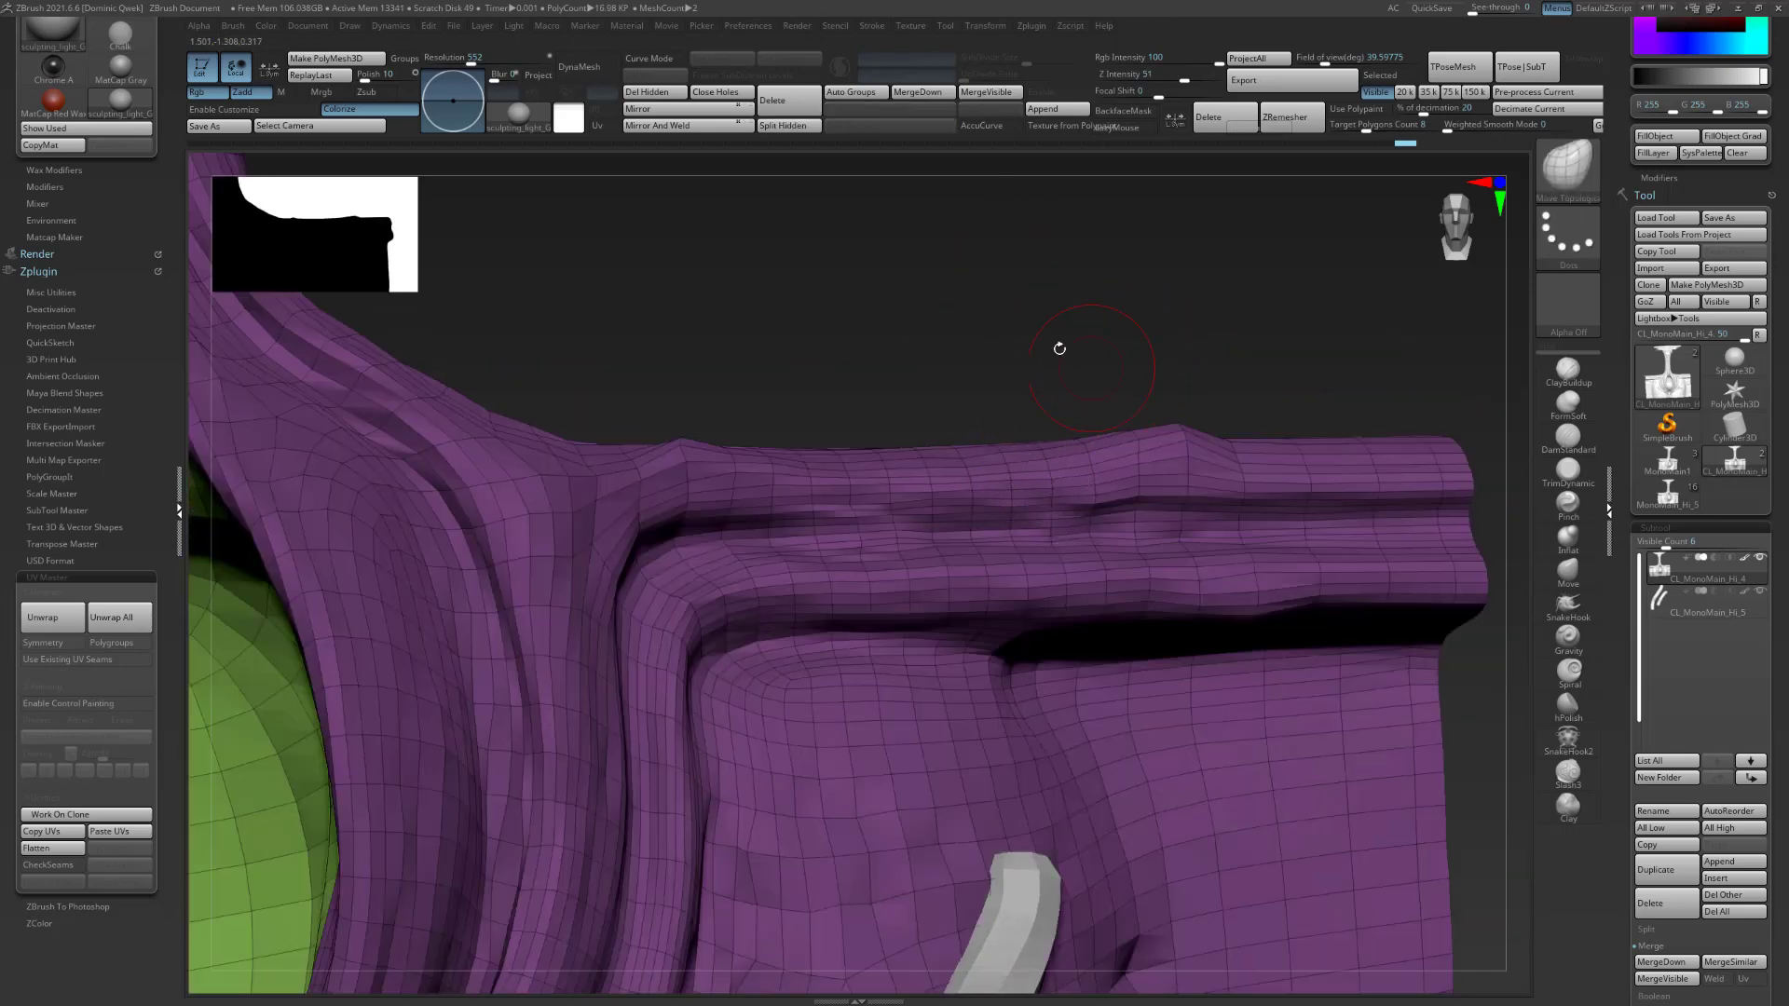
{"action": "left_click", "coordinate": [791, 129]}
{"action": "left_click", "coordinate": [1644, 633]}
Select the ledge tube subtool, fuse it into one forked vine with DynaMesh and smooth it.
{"action": "right_click_drag", "start_coordinate": [1194, 339], "coordinate": [1134, 267], "text": "ctrl"}
{"action": "left_click", "coordinate": [1655, 604]}
{"action": "mouse_move", "coordinate": [1151, 335]}
{"action": "right_mouse_down"}
{"action": "mouse_move", "coordinate": [1128, 375]}
{"action": "mouse_move", "coordinate": [1051, 321]}
{"action": "right_mouse_up"}
{"action": "left_click", "coordinate": [579, 66]}
{"action": "mouse_move", "coordinate": [979, 473]}
{"action": "left_mouse_down", "text": "shift"}
{"action": "mouse_move", "coordinate": [941, 568]}
{"action": "mouse_move", "coordinate": [1010, 522]}
{"action": "mouse_move", "coordinate": [1012, 596]}
{"action": "left_mouse_up", "text": "shift"}
{"action": "mouse_move", "coordinate": [1042, 332]}
{"action": "right_mouse_down", "text": "ctrl"}
{"action": "mouse_move", "coordinate": [1035, 392]}
{"action": "mouse_move", "coordinate": [994, 405]}
{"action": "mouse_move", "coordinate": [1050, 347]}
{"action": "right_mouse_up", "text": "ctrl"}
{"action": "key", "text": "shift+f"}
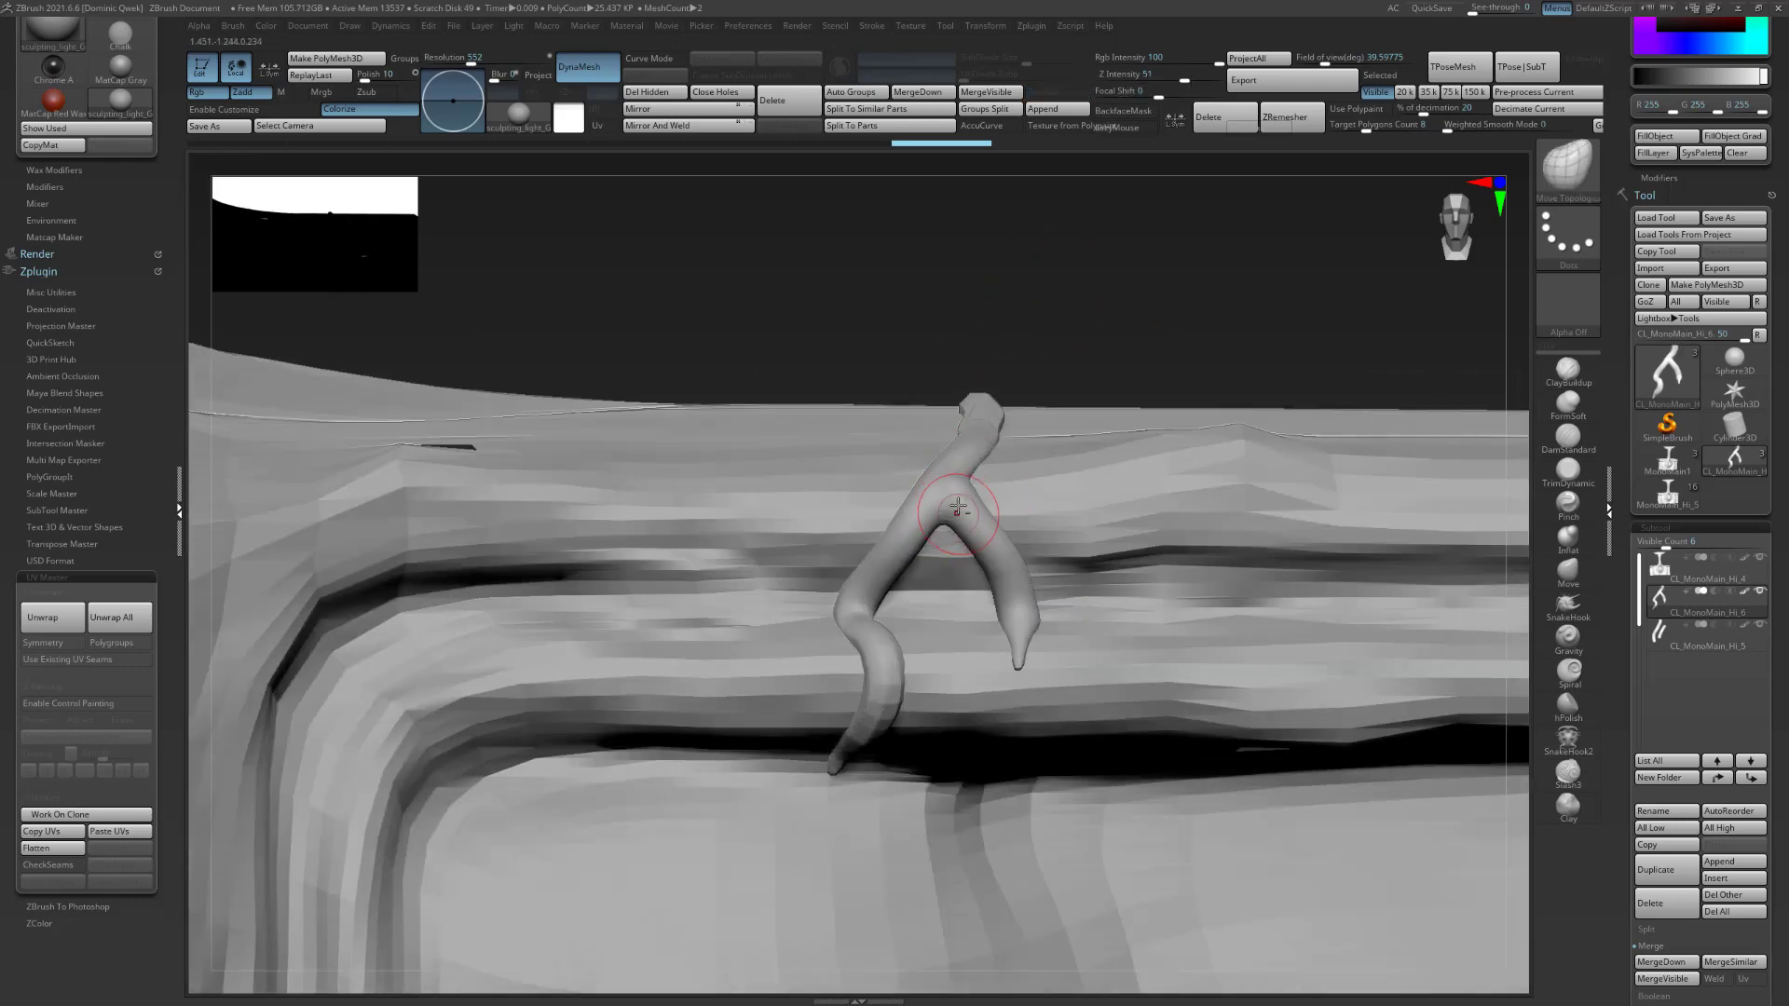
Refine the forked vine's branches with smoothing and DamStandard strokes along the junction and lower bend.
{"action": "key", "text": "2"}
{"action": "left_click_drag", "start_coordinate": [896, 657], "coordinate": [878, 722], "text": "shift"}
{"action": "left_click_drag", "start_coordinate": [1016, 643], "coordinate": [1008, 589]}
{"action": "key", "text": "3"}
{"action": "left_click_drag", "start_coordinate": [956, 503], "coordinate": [1017, 634]}
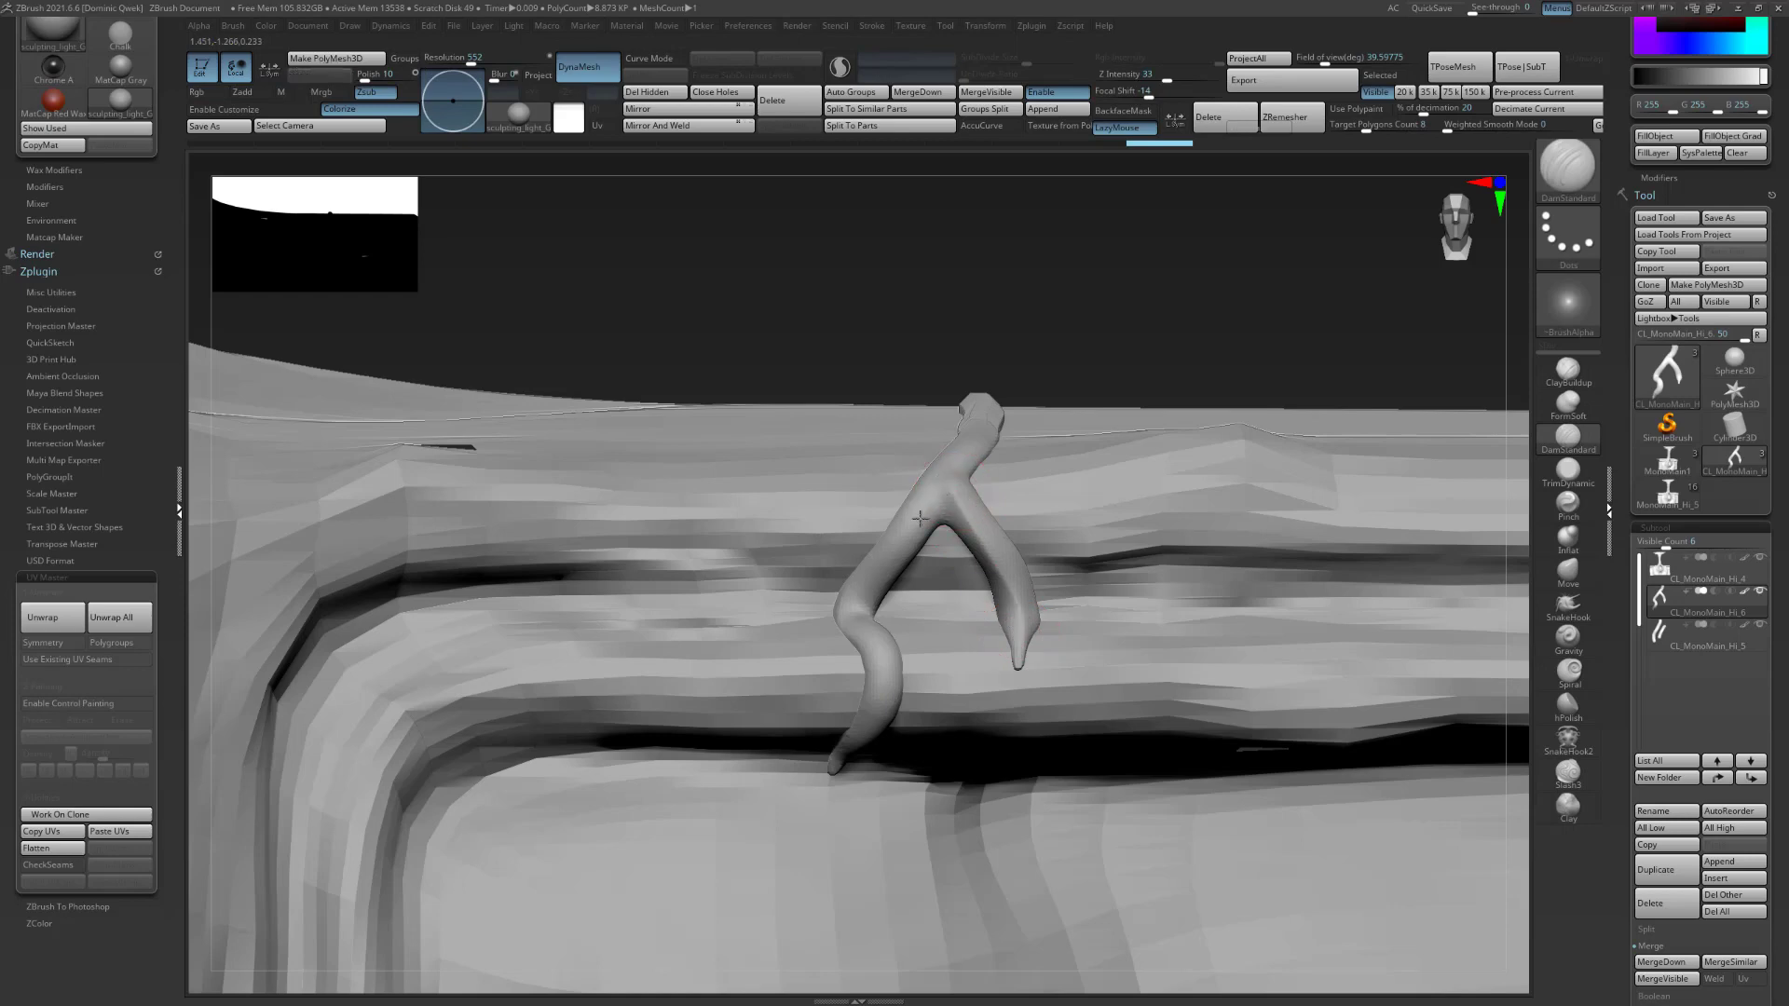
{"action": "left_click_drag", "start_coordinate": [862, 631], "coordinate": [875, 662]}
Remesh the forked vine on the ledge with ZRemesher and smooth its junction.
{"action": "mouse_move", "coordinate": [1132, 373]}
{"action": "right_mouse_down", "text": "ctrl"}
{"action": "mouse_move", "coordinate": [1142, 299]}
{"action": "mouse_move", "coordinate": [1192, 291]}
{"action": "right_mouse_up", "text": "ctrl"}
{"action": "left_click", "coordinate": [1293, 119]}
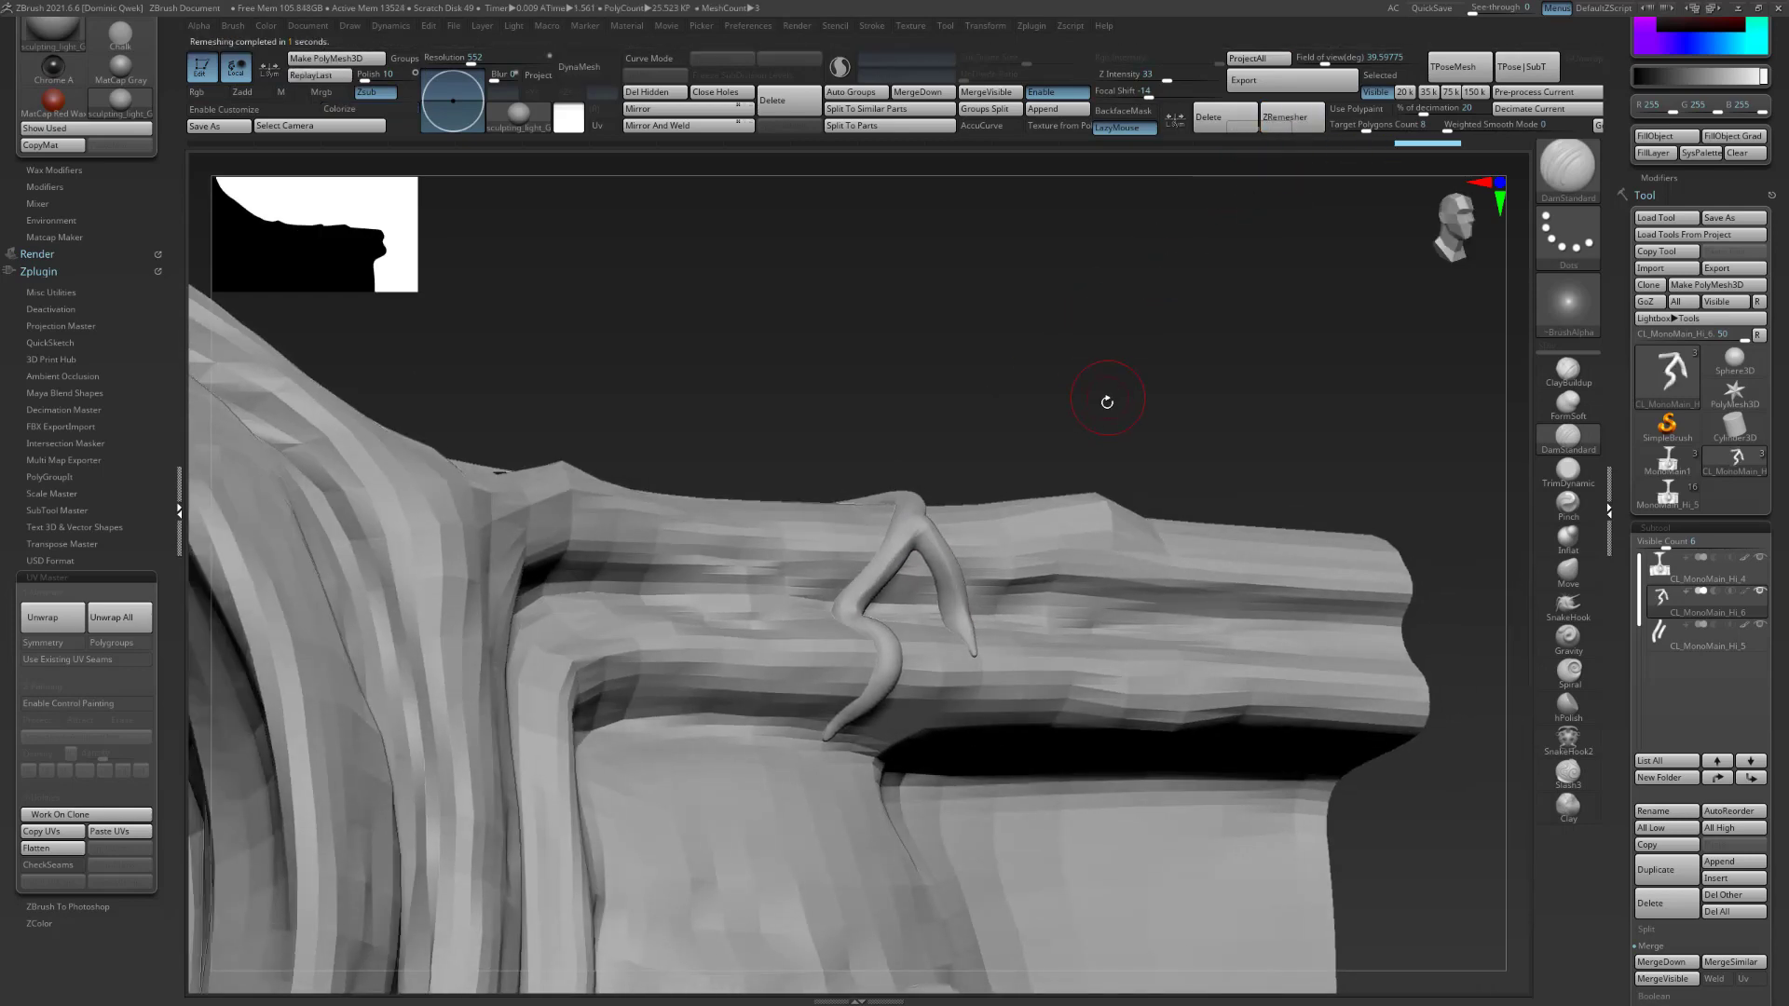
{"action": "left_click_drag", "start_coordinate": [1106, 372], "coordinate": [945, 563], "text": "shift"}
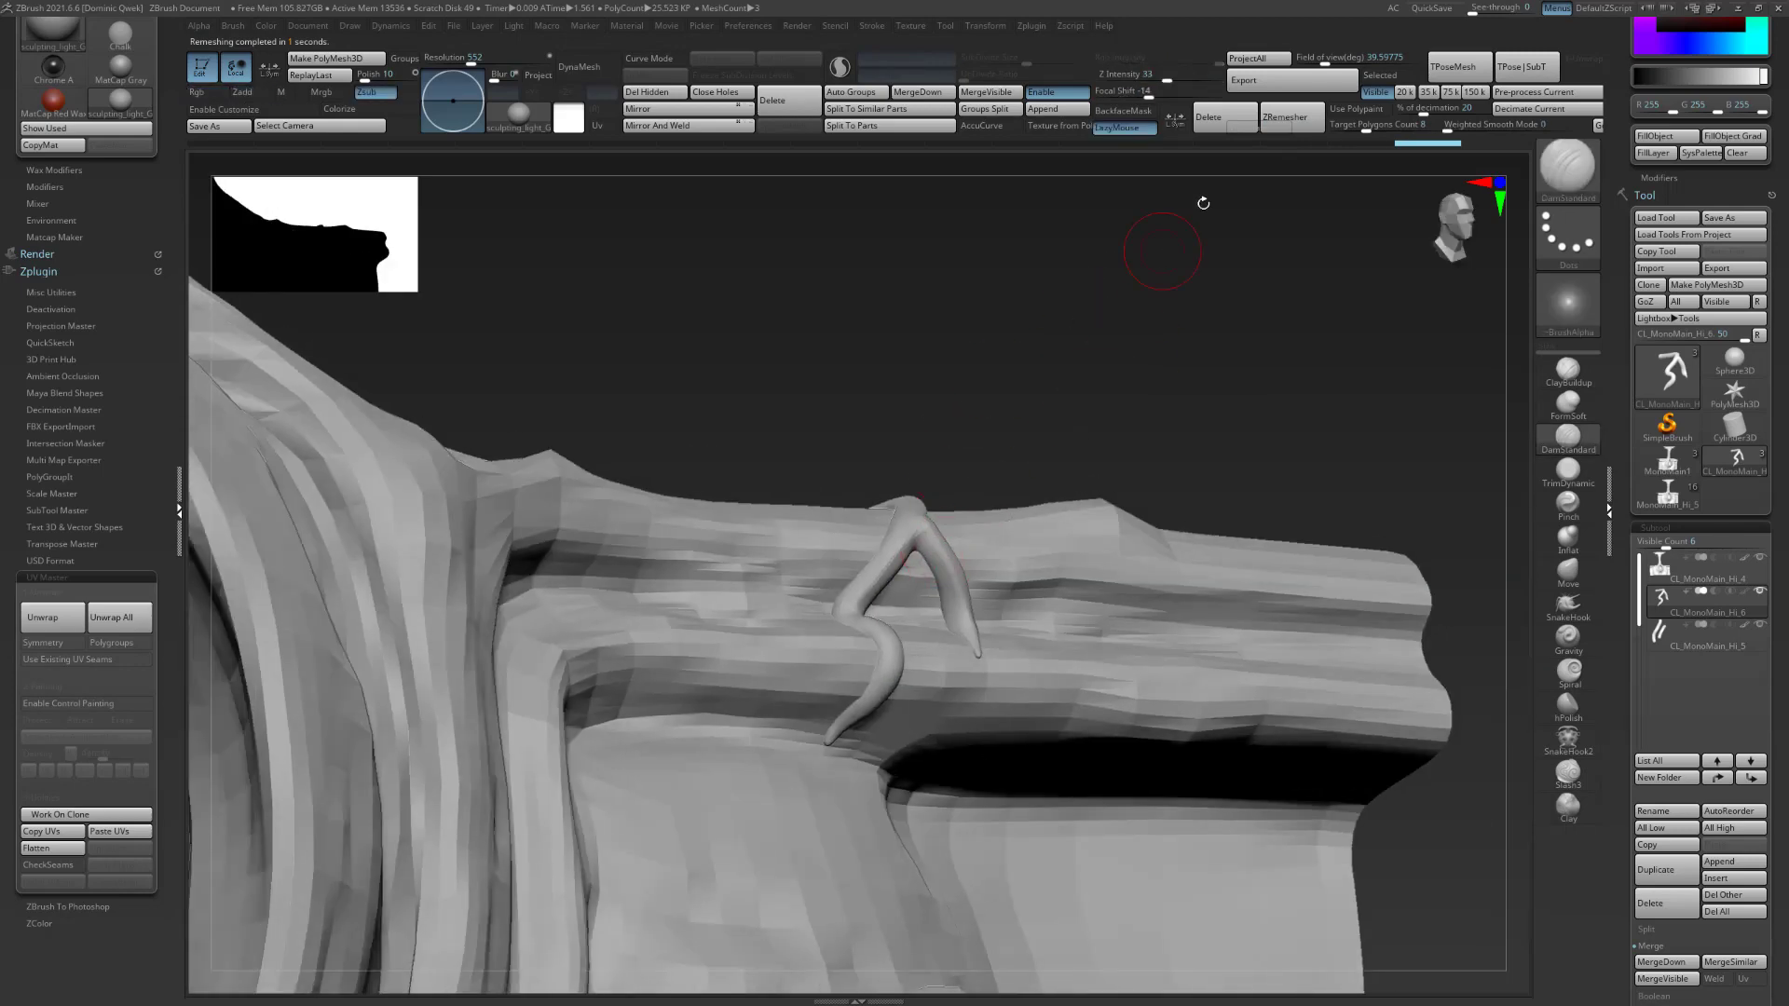
{"action": "left_click_drag", "start_coordinate": [951, 411], "coordinate": [913, 487]}
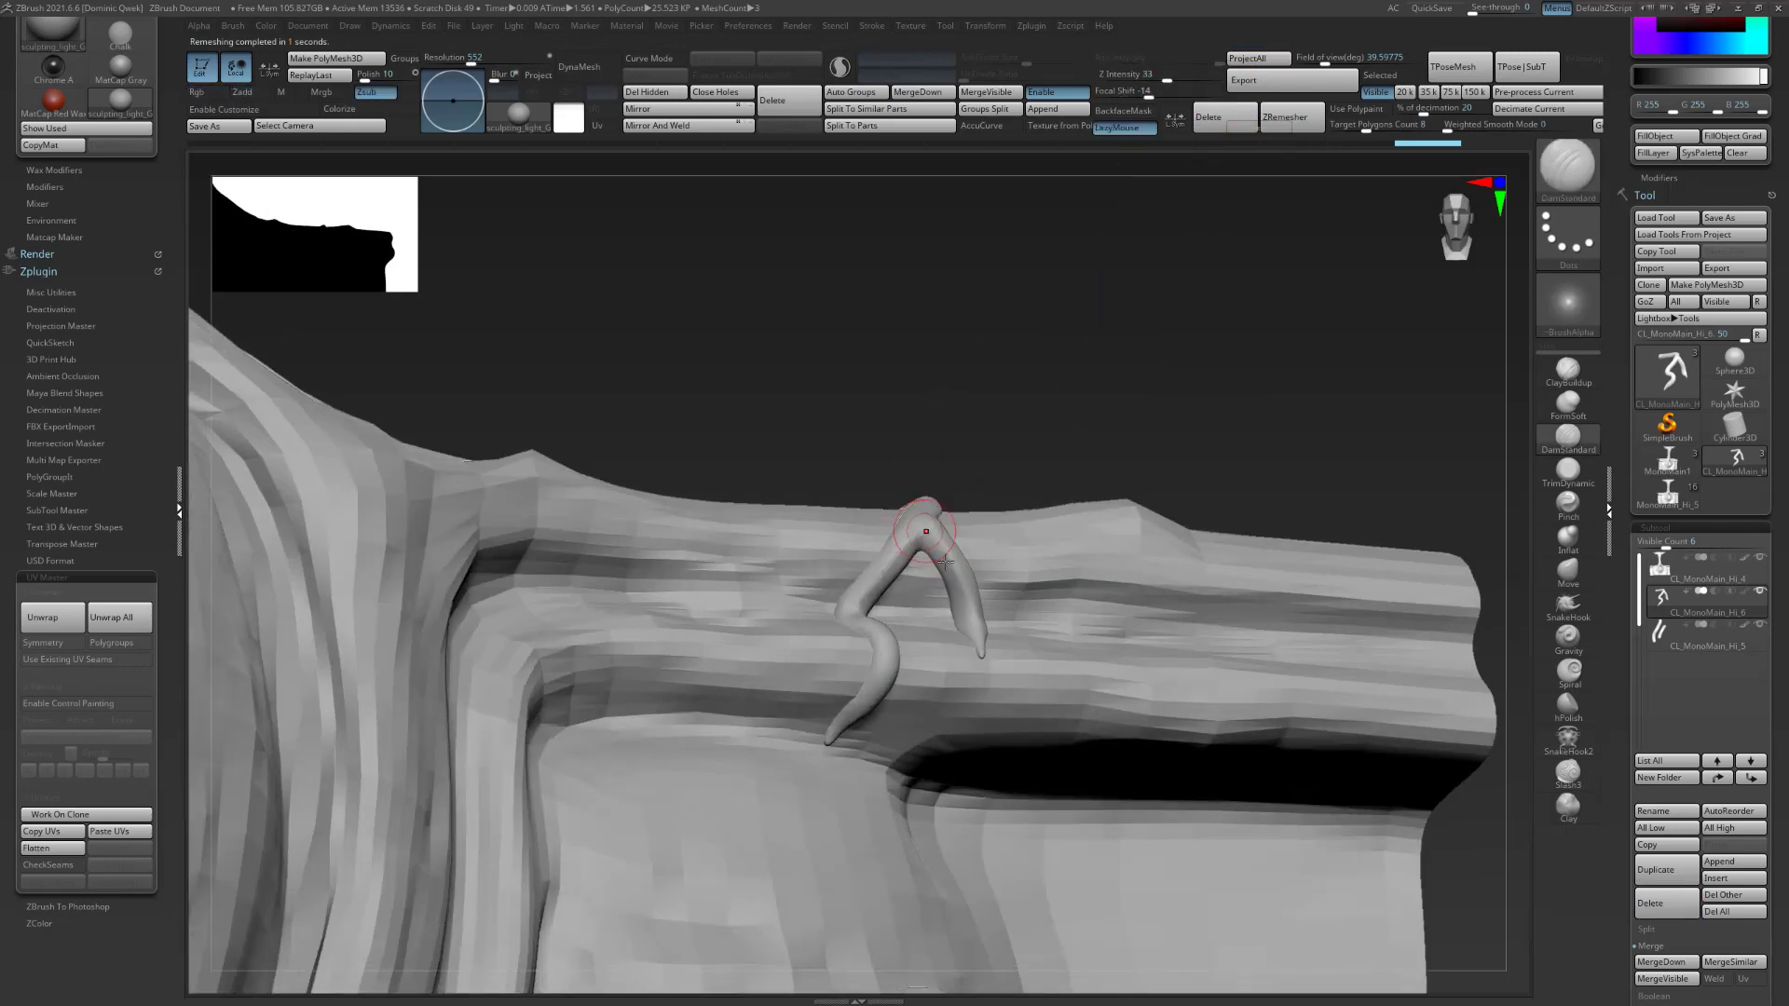
{"action": "mouse_move", "coordinate": [1028, 363]}
{"action": "left_mouse_down"}
{"action": "mouse_move", "coordinate": [1016, 380]}
{"action": "mouse_move", "coordinate": [1050, 359]}
{"action": "mouse_move", "coordinate": [1047, 327]}
{"action": "left_mouse_up"}
{"action": "mouse_move", "coordinate": [1007, 410]}
{"action": "left_mouse_down"}
{"action": "mouse_move", "coordinate": [1046, 391]}
{"action": "mouse_move", "coordinate": [1044, 446]}
{"action": "mouse_move", "coordinate": [1023, 400]}
{"action": "left_mouse_up"}
Adjust the remeshed vine's branches with Move Topological so they sit against the ledge.
{"action": "key", "text": "b"}
{"action": "key", "text": "m"}
{"action": "key", "text": "t"}
{"action": "left_click_drag", "start_coordinate": [965, 650], "coordinate": [949, 646]}
{"action": "left_click_drag", "start_coordinate": [1053, 395], "coordinate": [1127, 400]}
{"action": "mouse_move", "coordinate": [1226, 343]}
{"action": "left_mouse_down", "text": "shift"}
{"action": "mouse_move", "coordinate": [1305, 367]}
{"action": "mouse_move", "coordinate": [1249, 376]}
{"action": "mouse_move", "coordinate": [1245, 419]}
{"action": "mouse_move", "coordinate": [1277, 477]}
{"action": "left_mouse_up", "text": "shift"}
{"action": "left_click_drag", "start_coordinate": [1066, 433], "coordinate": [1084, 518], "text": "alt"}
{"action": "left_click_drag", "start_coordinate": [1006, 335], "coordinate": [1002, 519]}
{"action": "left_click_drag", "start_coordinate": [976, 604], "coordinate": [929, 606]}
Switch to the detailed MonoMain_Hi_5 tool, inspect the thin trees standing on the ledge, and select the MonoTrees subtool.
{"action": "mouse_move", "coordinate": [1009, 454]}
{"action": "left_mouse_down", "text": "alt"}
{"action": "mouse_move", "coordinate": [998, 519]}
{"action": "mouse_move", "coordinate": [1018, 643]}
{"action": "left_mouse_up", "text": "alt"}
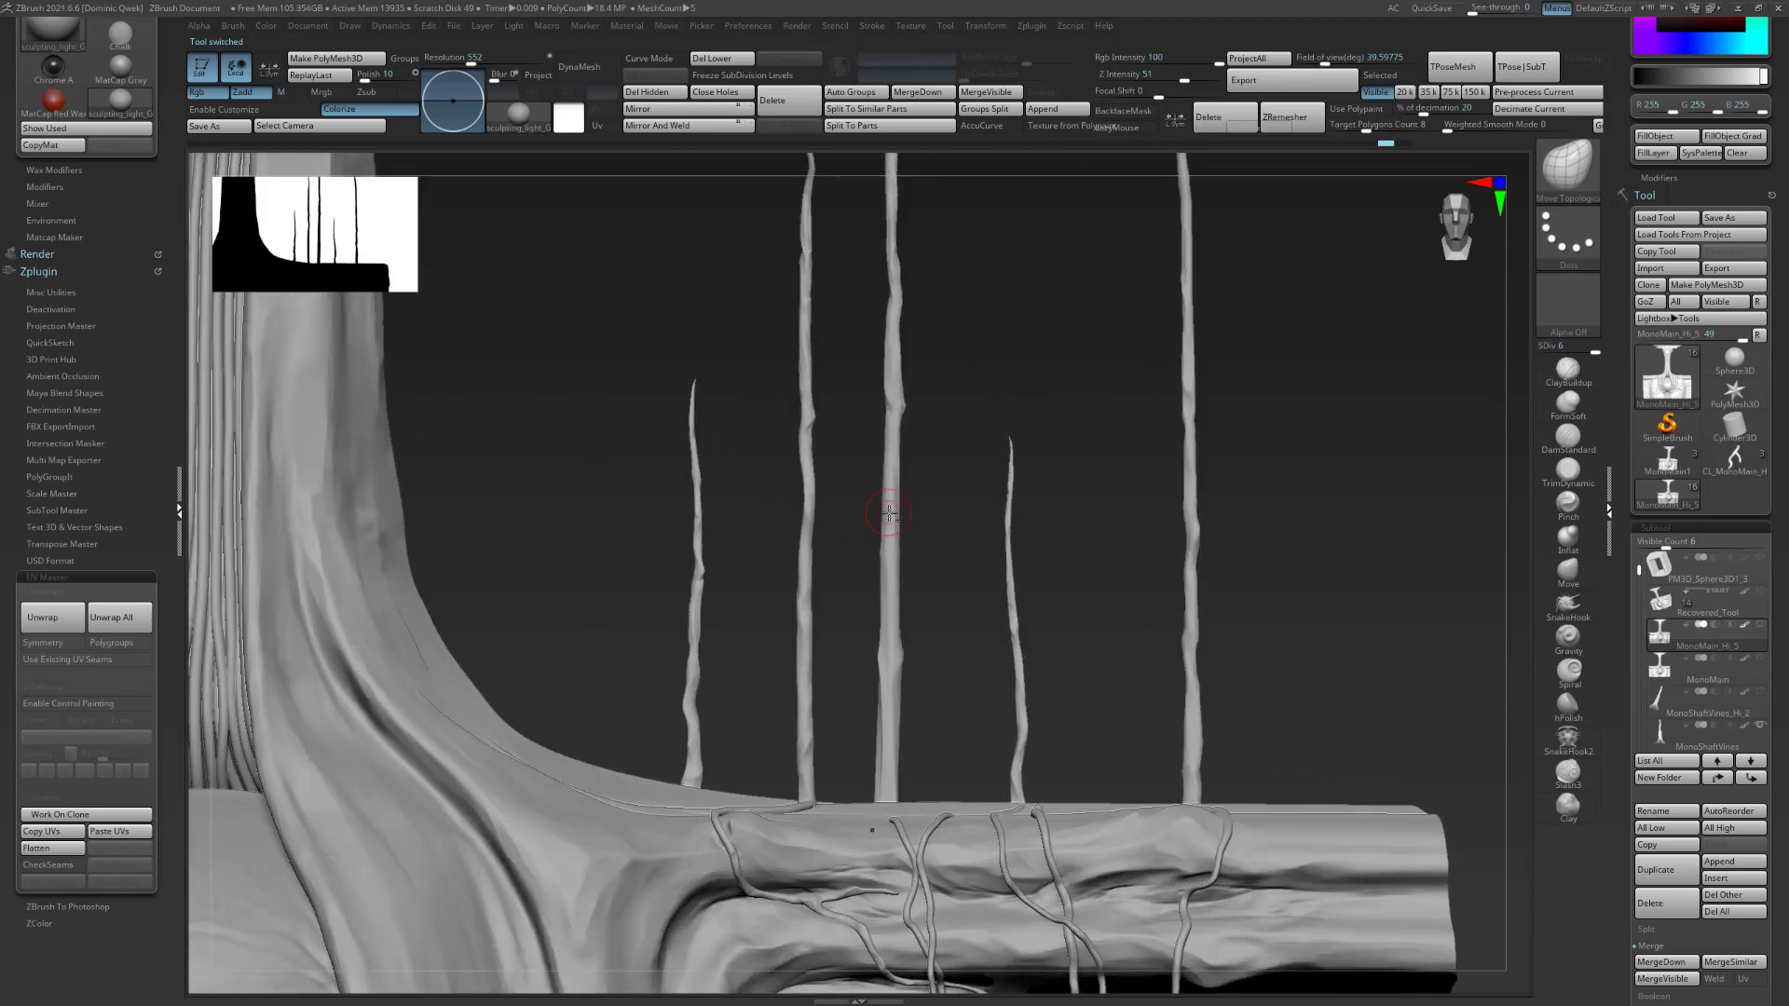
{"action": "left_click_drag", "start_coordinate": [990, 358], "coordinate": [971, 372]}
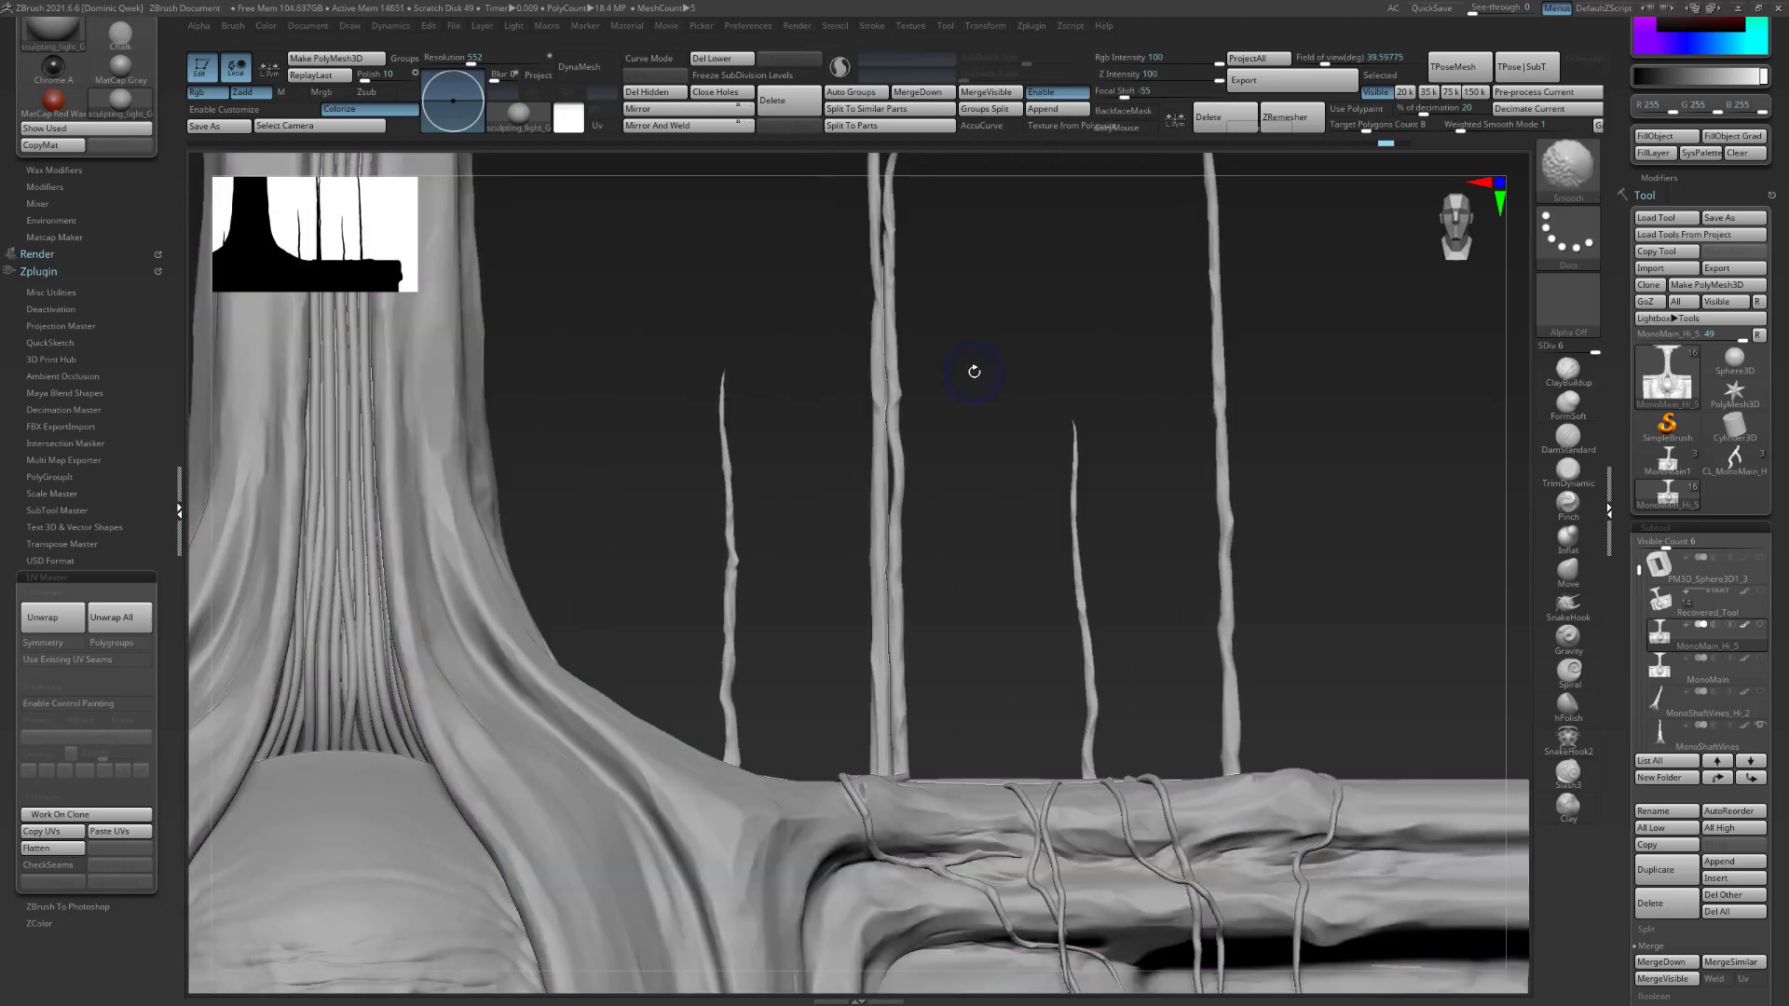
{"action": "left_click_drag", "start_coordinate": [970, 478], "coordinate": [909, 748]}
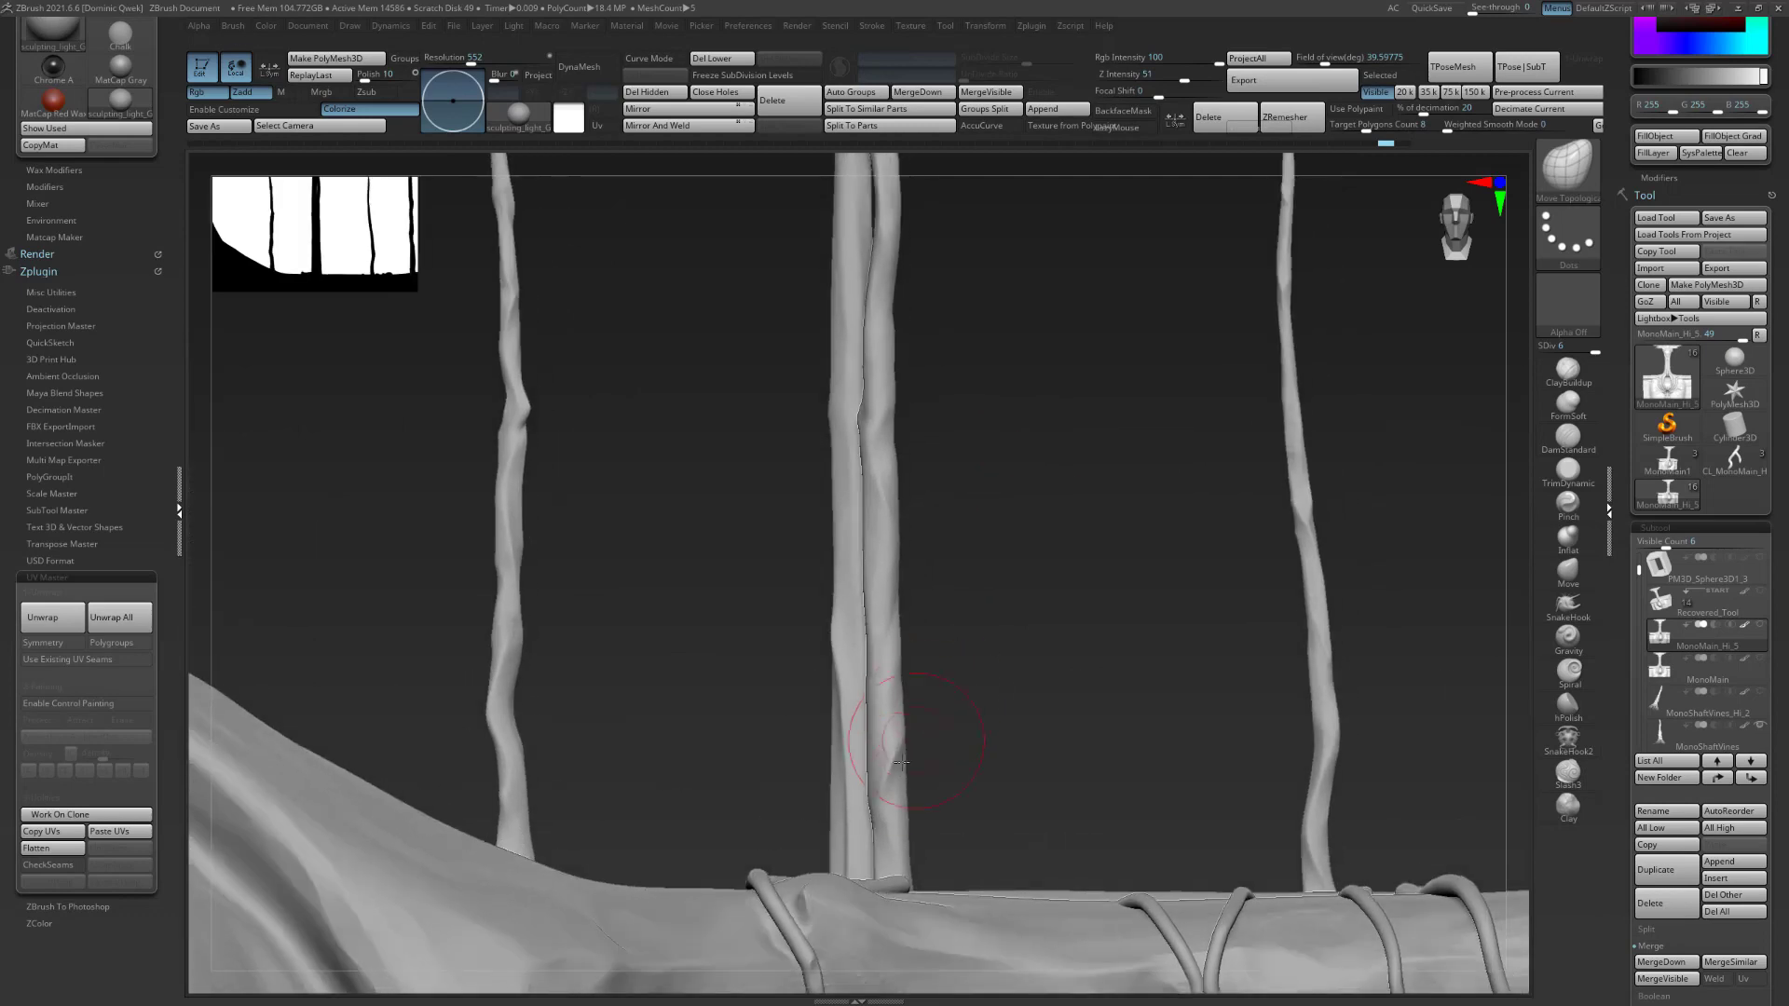
{"action": "mouse_move", "coordinate": [1009, 652]}
{"action": "left_mouse_down"}
{"action": "mouse_move", "coordinate": [950, 686]}
{"action": "mouse_move", "coordinate": [965, 683]}
{"action": "left_mouse_up"}
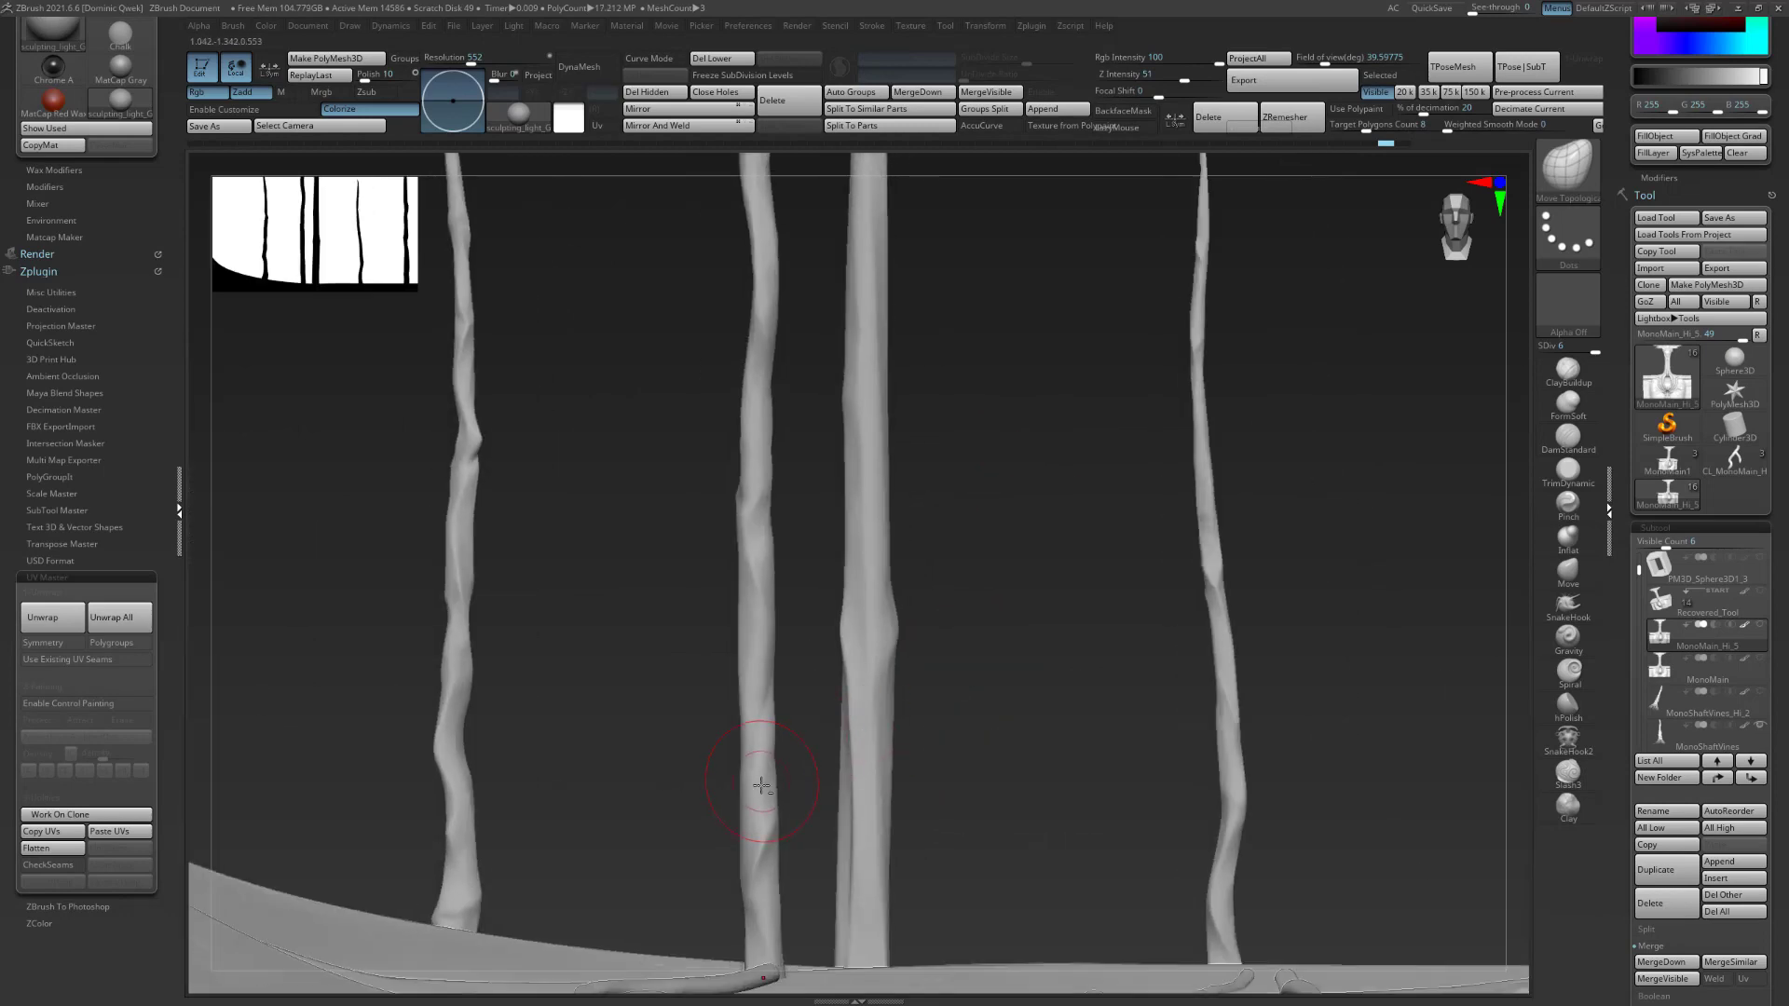
{"action": "left_click_drag", "start_coordinate": [697, 718], "coordinate": [714, 727]}
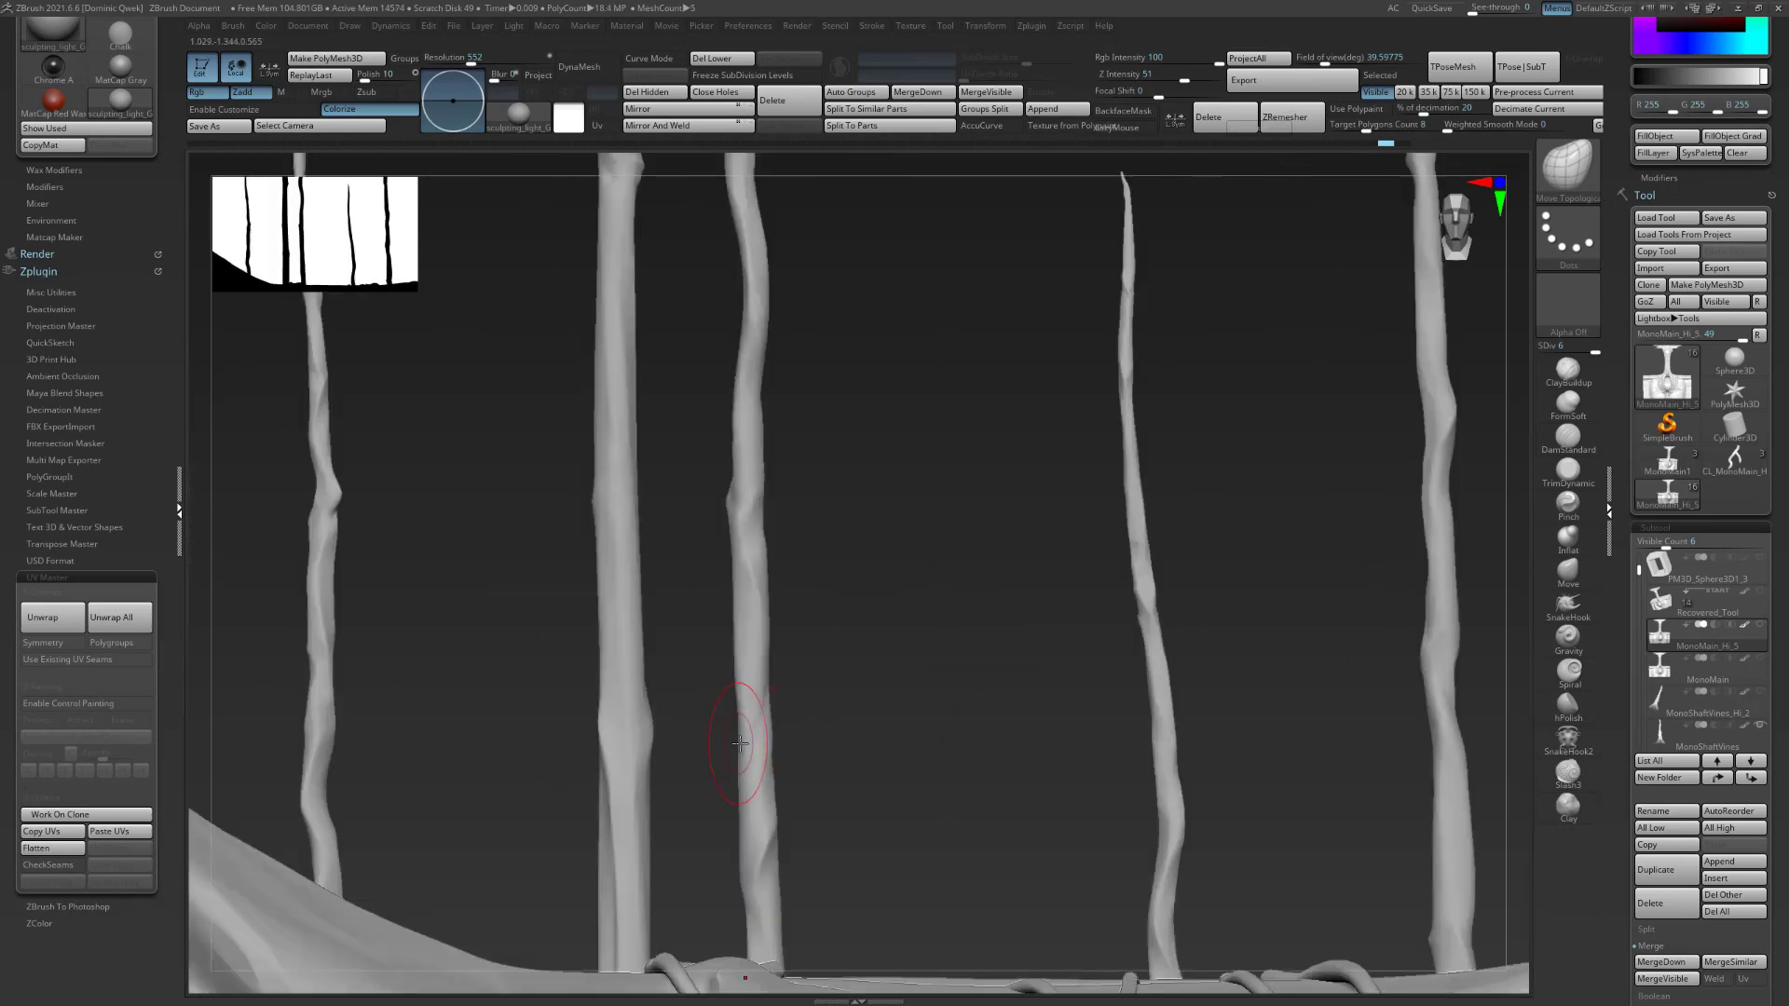
{"action": "left_click_drag", "start_coordinate": [1637, 588], "coordinate": [1640, 628]}
{"action": "left_click", "coordinate": [1670, 702]}
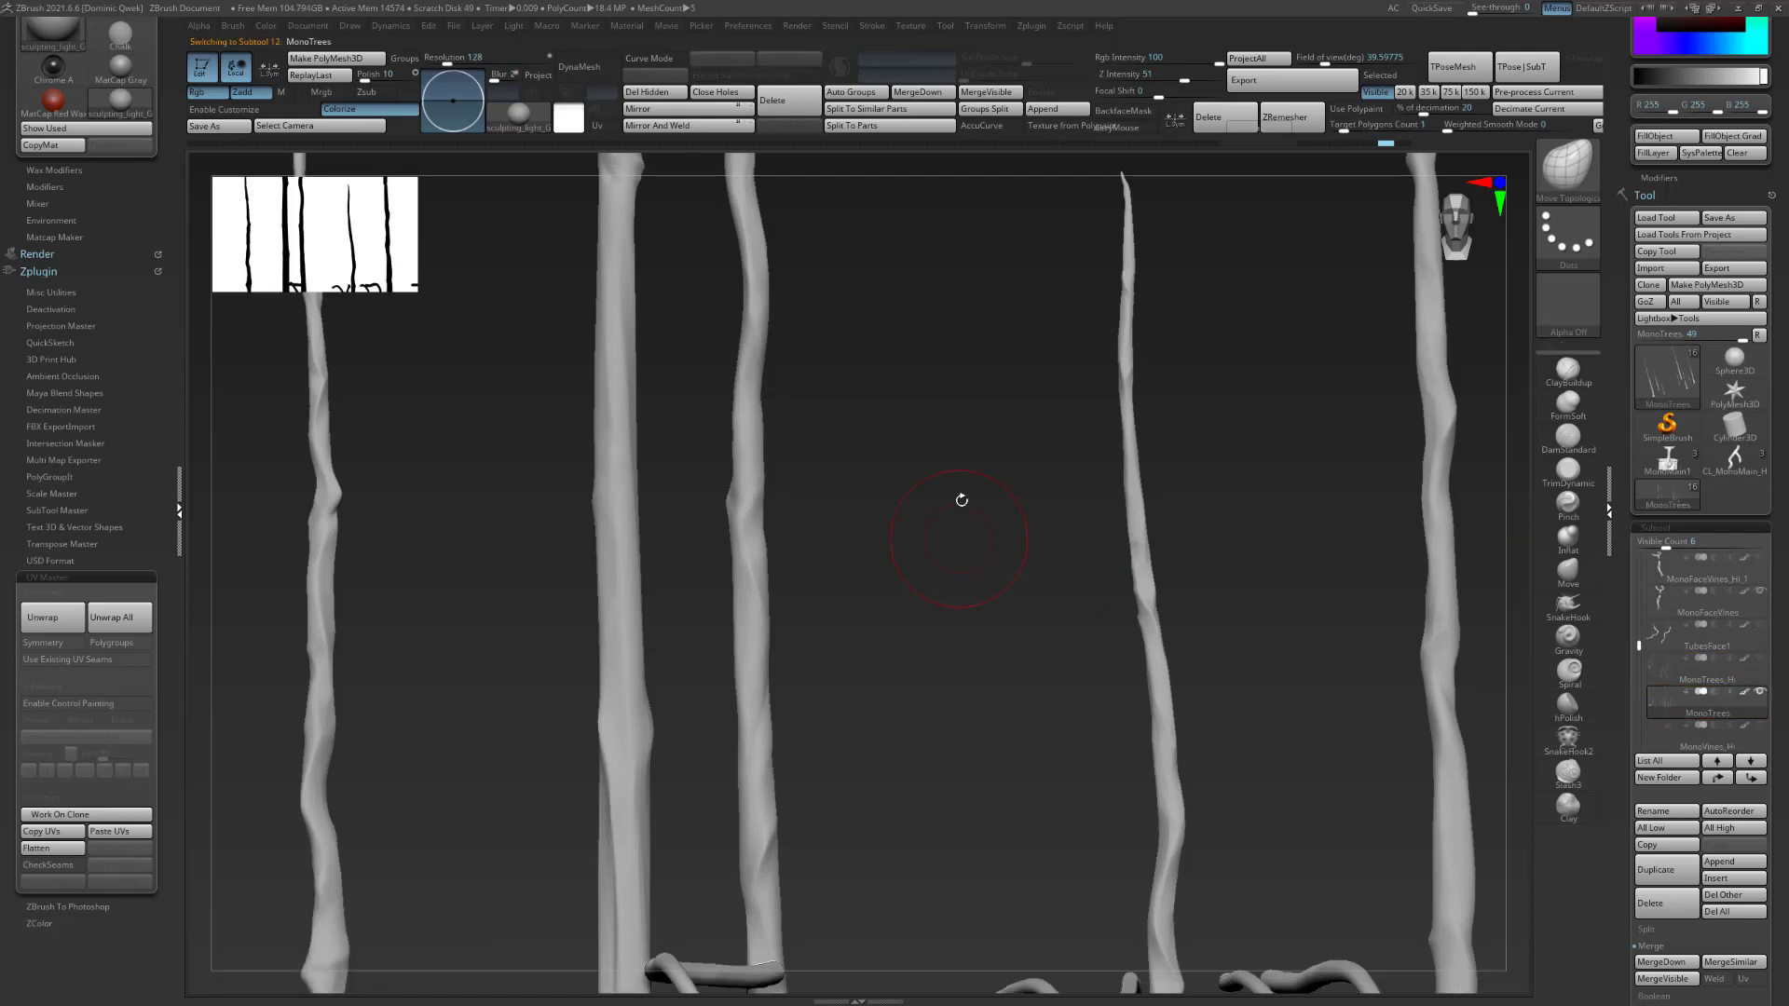
Subdivide the MonoTrees subtool once and go over its thin trunks with the DamStandard brush.
{"action": "mouse_move", "coordinate": [856, 632]}
{"action": "left_mouse_down"}
{"action": "mouse_move", "coordinate": [989, 576]}
{"action": "mouse_move", "coordinate": [963, 687]}
{"action": "left_mouse_up"}
{"action": "key", "text": "ctrl+d"}
{"action": "key", "text": "b"}
{"action": "key", "text": "d"}
{"action": "key", "text": "s"}
{"action": "left_click_drag", "start_coordinate": [711, 680], "coordinate": [697, 649]}
{"action": "mouse_move", "coordinate": [703, 498]}
{"action": "left_mouse_down"}
{"action": "mouse_move", "coordinate": [686, 479]}
{"action": "mouse_move", "coordinate": [895, 480]}
{"action": "mouse_move", "coordinate": [984, 518]}
{"action": "left_mouse_up"}
{"action": "left_click_drag", "start_coordinate": [987, 594], "coordinate": [985, 694]}
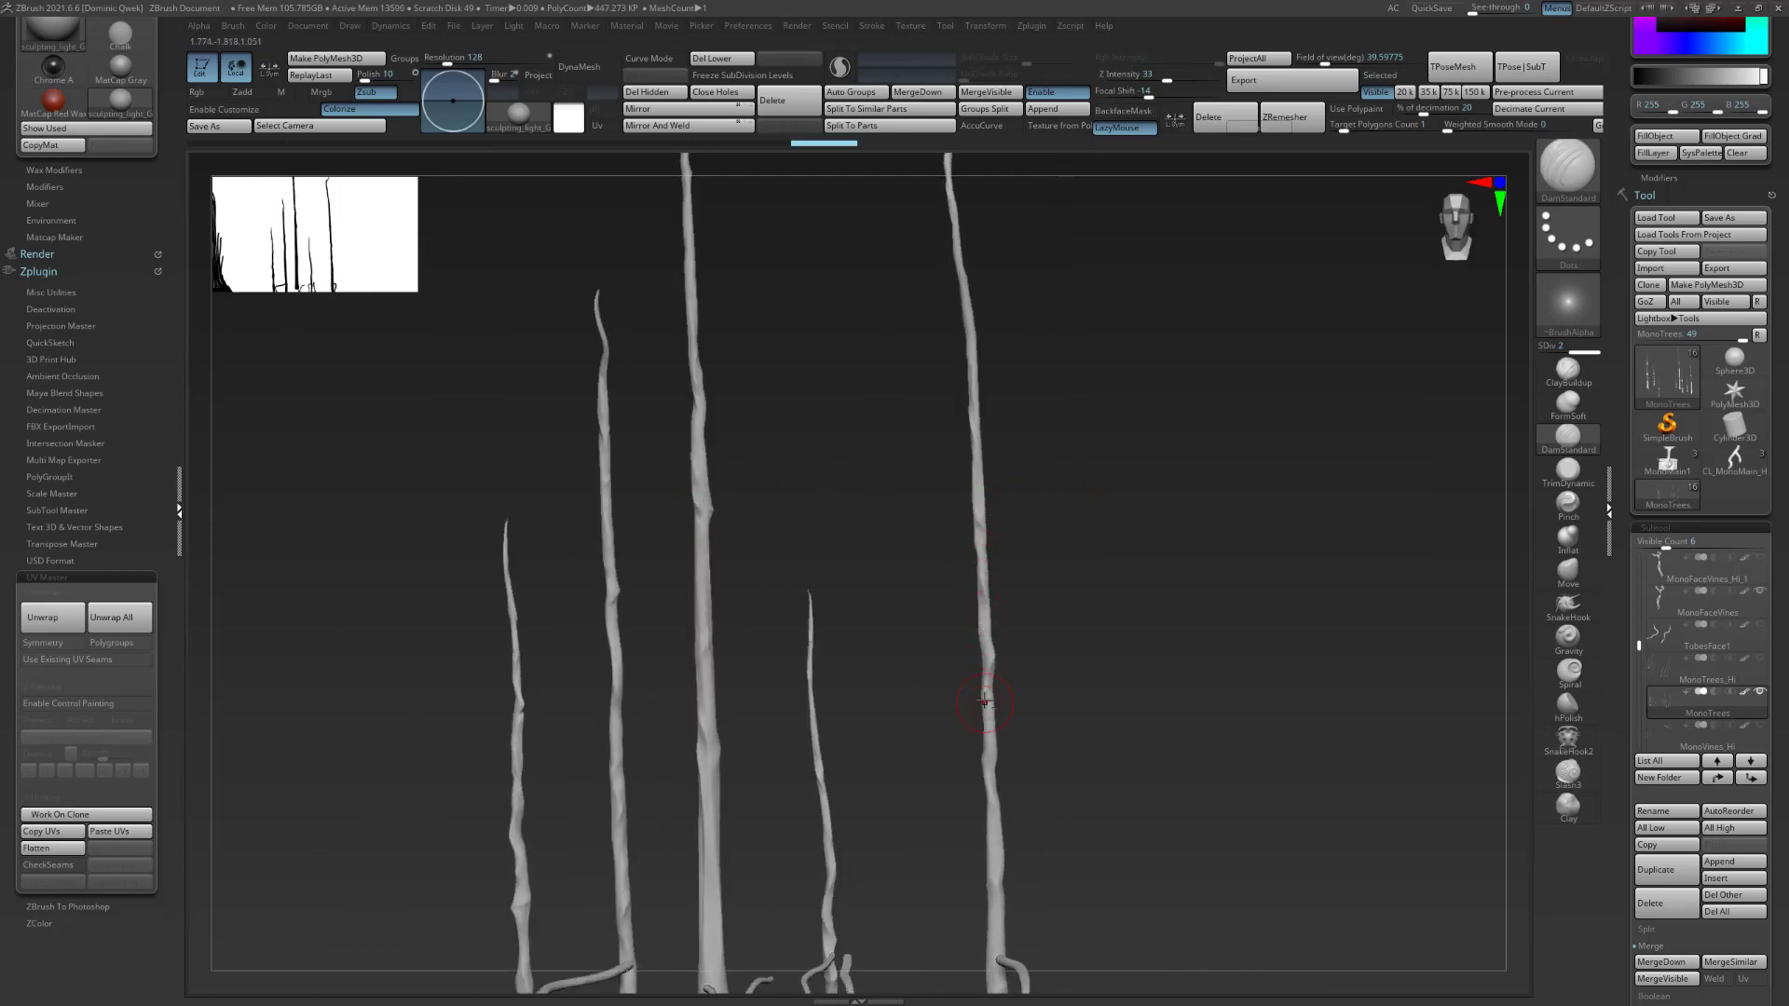
{"action": "left_click_drag", "start_coordinate": [1081, 652], "coordinate": [1194, 554]}
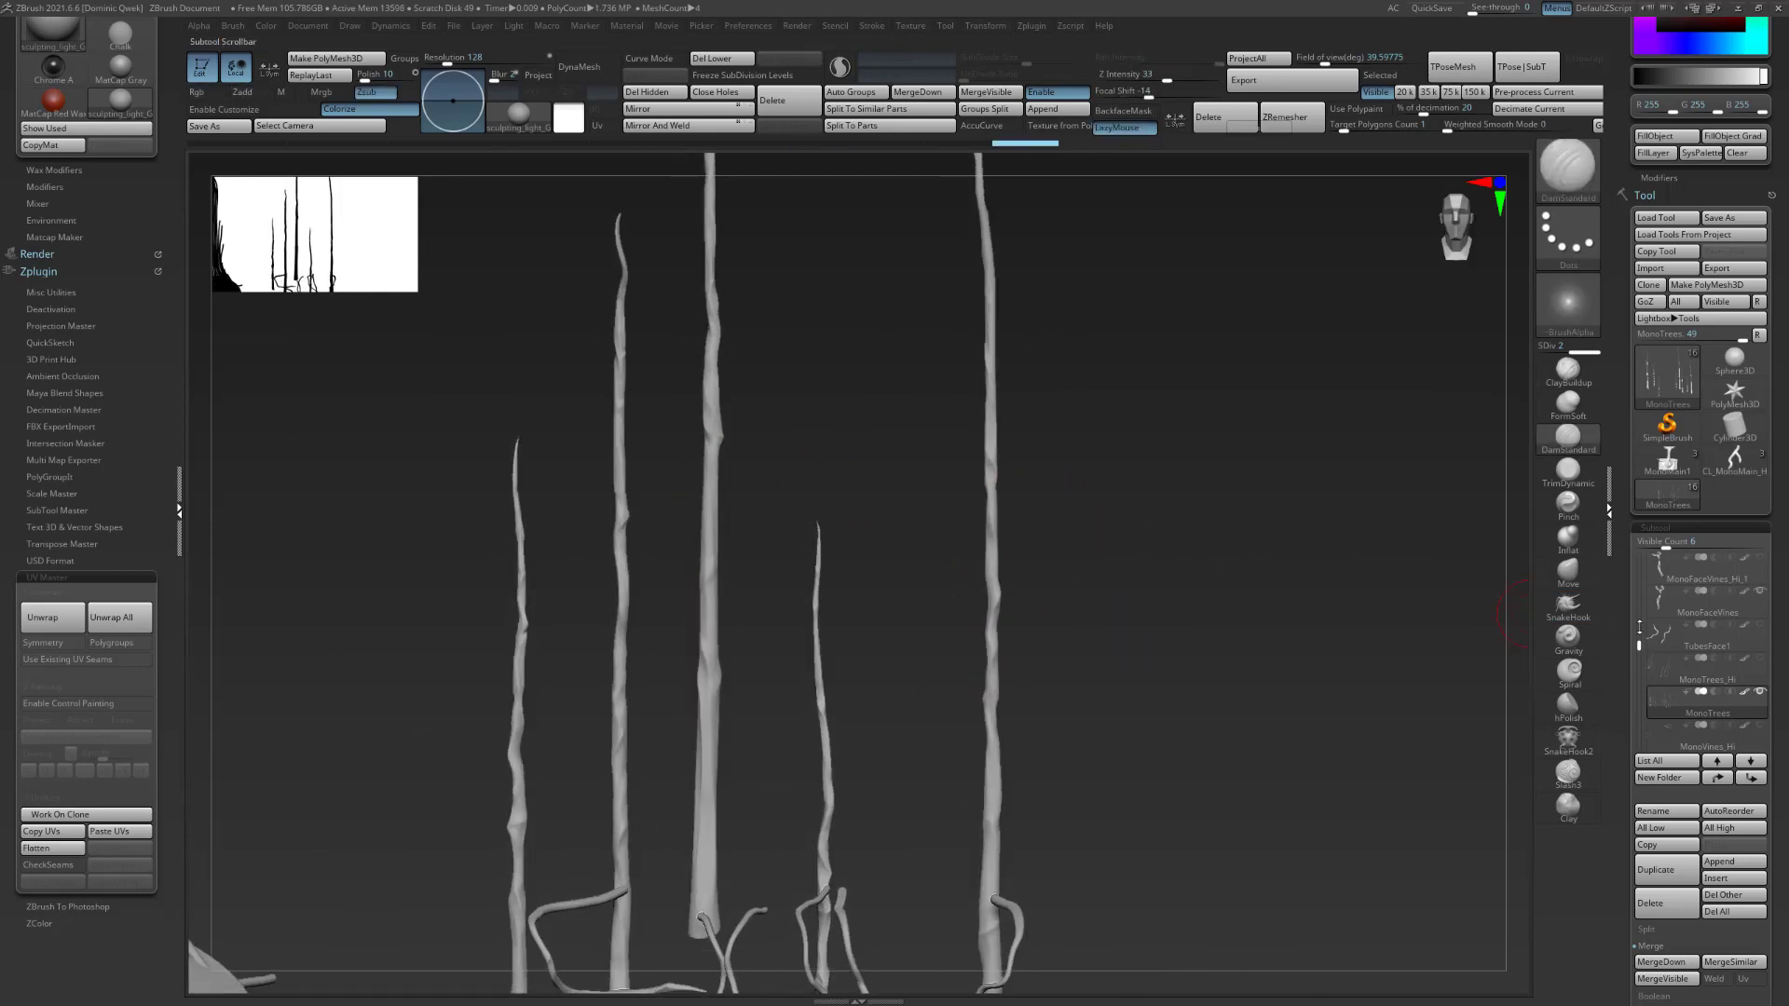
Select the MonoMain_Hi_5 subtool, bring the whole monolith into view, and switch to the Standard brush.
{"action": "left_click_drag", "start_coordinate": [1640, 629], "coordinate": [1640, 556]}
{"action": "left_click", "coordinate": [1709, 671]}
{"action": "mouse_move", "coordinate": [1147, 495]}
{"action": "left_mouse_down"}
{"action": "mouse_move", "coordinate": [1238, 527]}
{"action": "mouse_move", "coordinate": [1285, 504]}
{"action": "mouse_move", "coordinate": [1289, 478]}
{"action": "mouse_move", "coordinate": [1108, 643]}
{"action": "left_mouse_up"}
{"action": "mouse_move", "coordinate": [1102, 516]}
{"action": "left_mouse_down"}
{"action": "mouse_move", "coordinate": [1270, 547]}
{"action": "mouse_move", "coordinate": [1250, 523]}
{"action": "mouse_move", "coordinate": [1261, 507]}
{"action": "mouse_move", "coordinate": [1261, 529]}
{"action": "left_mouse_up"}
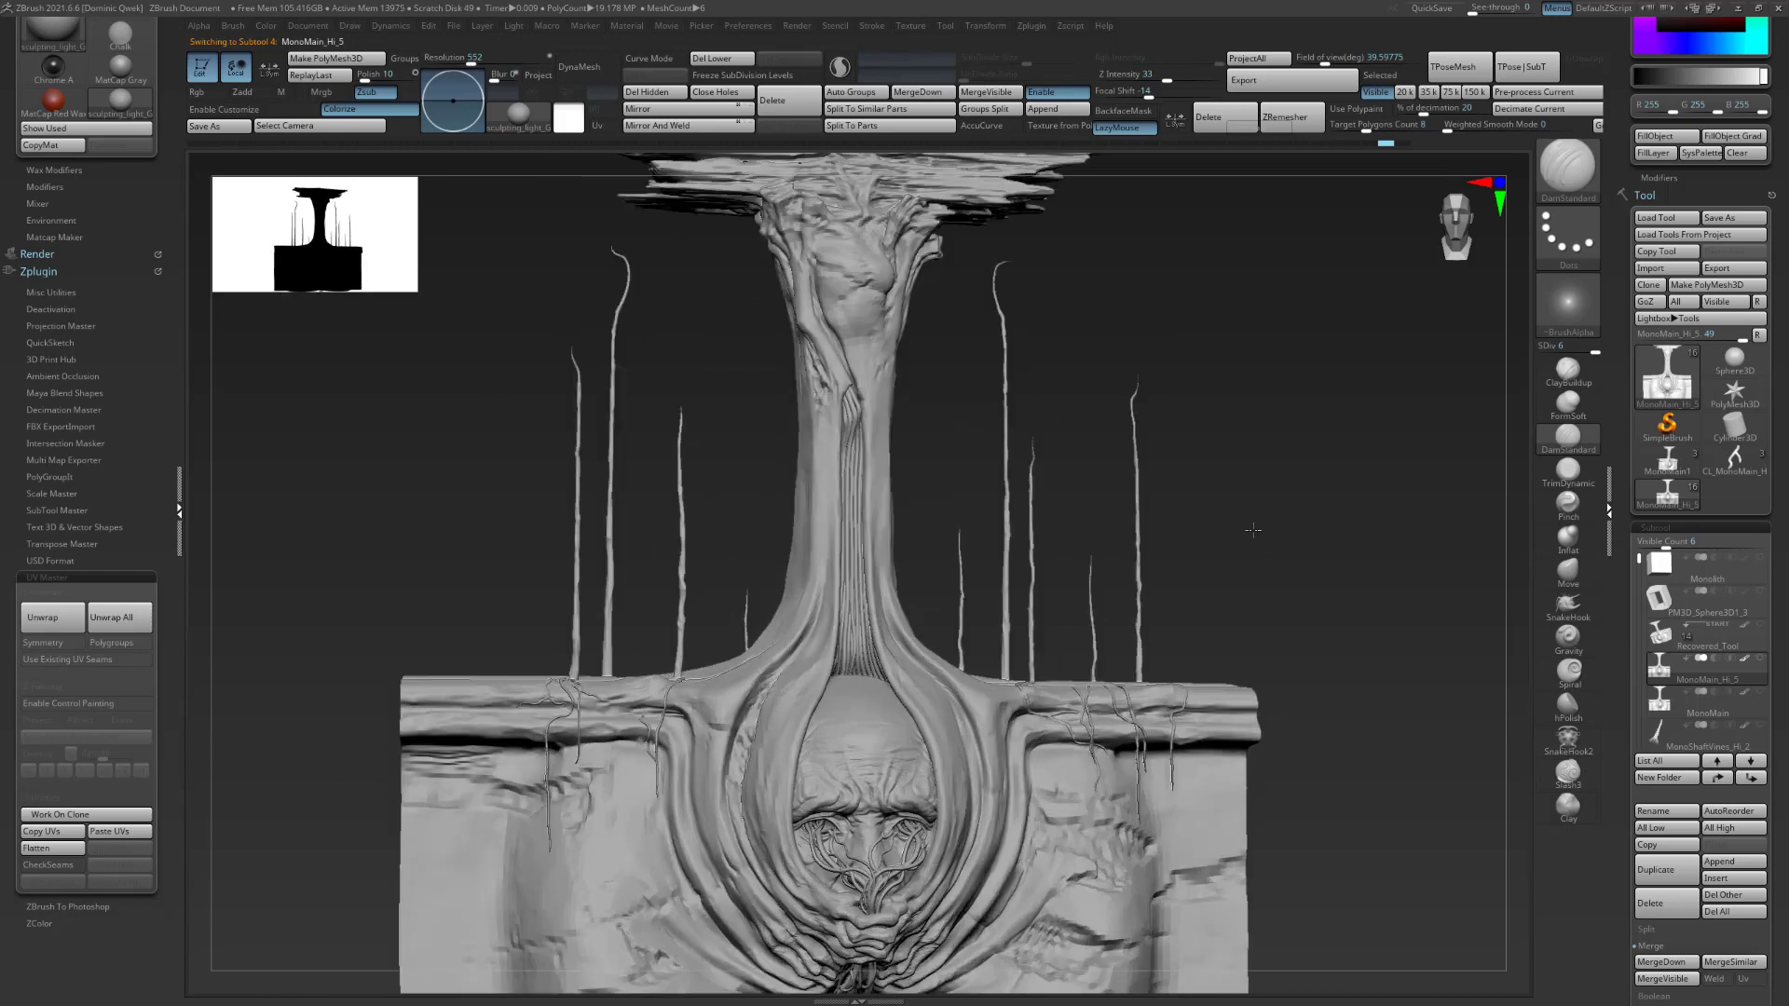
{"action": "key", "text": "b"}
{"action": "key", "text": "s"}
{"action": "key", "text": "t"}
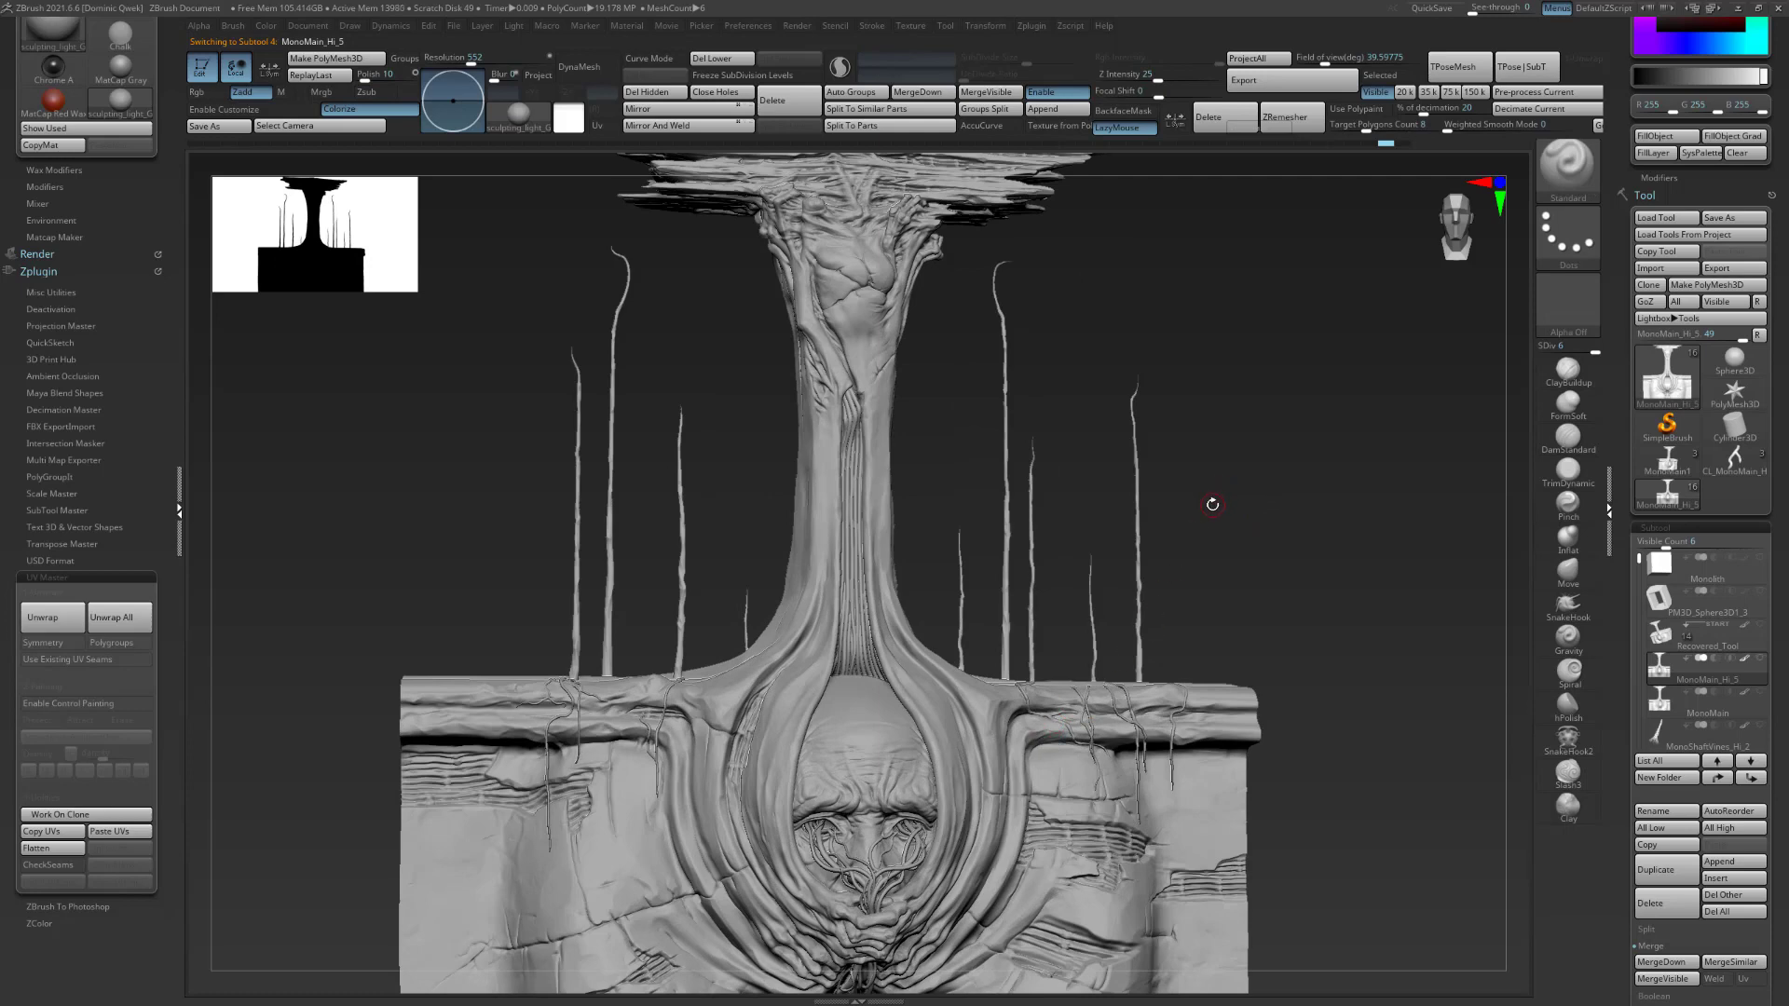
{"action": "mouse_move", "coordinate": [1228, 537]}
{"action": "left_mouse_down"}
{"action": "mouse_move", "coordinate": [1242, 559]}
{"action": "mouse_move", "coordinate": [1250, 531]}
{"action": "mouse_move", "coordinate": [1241, 542]}
{"action": "left_mouse_up"}
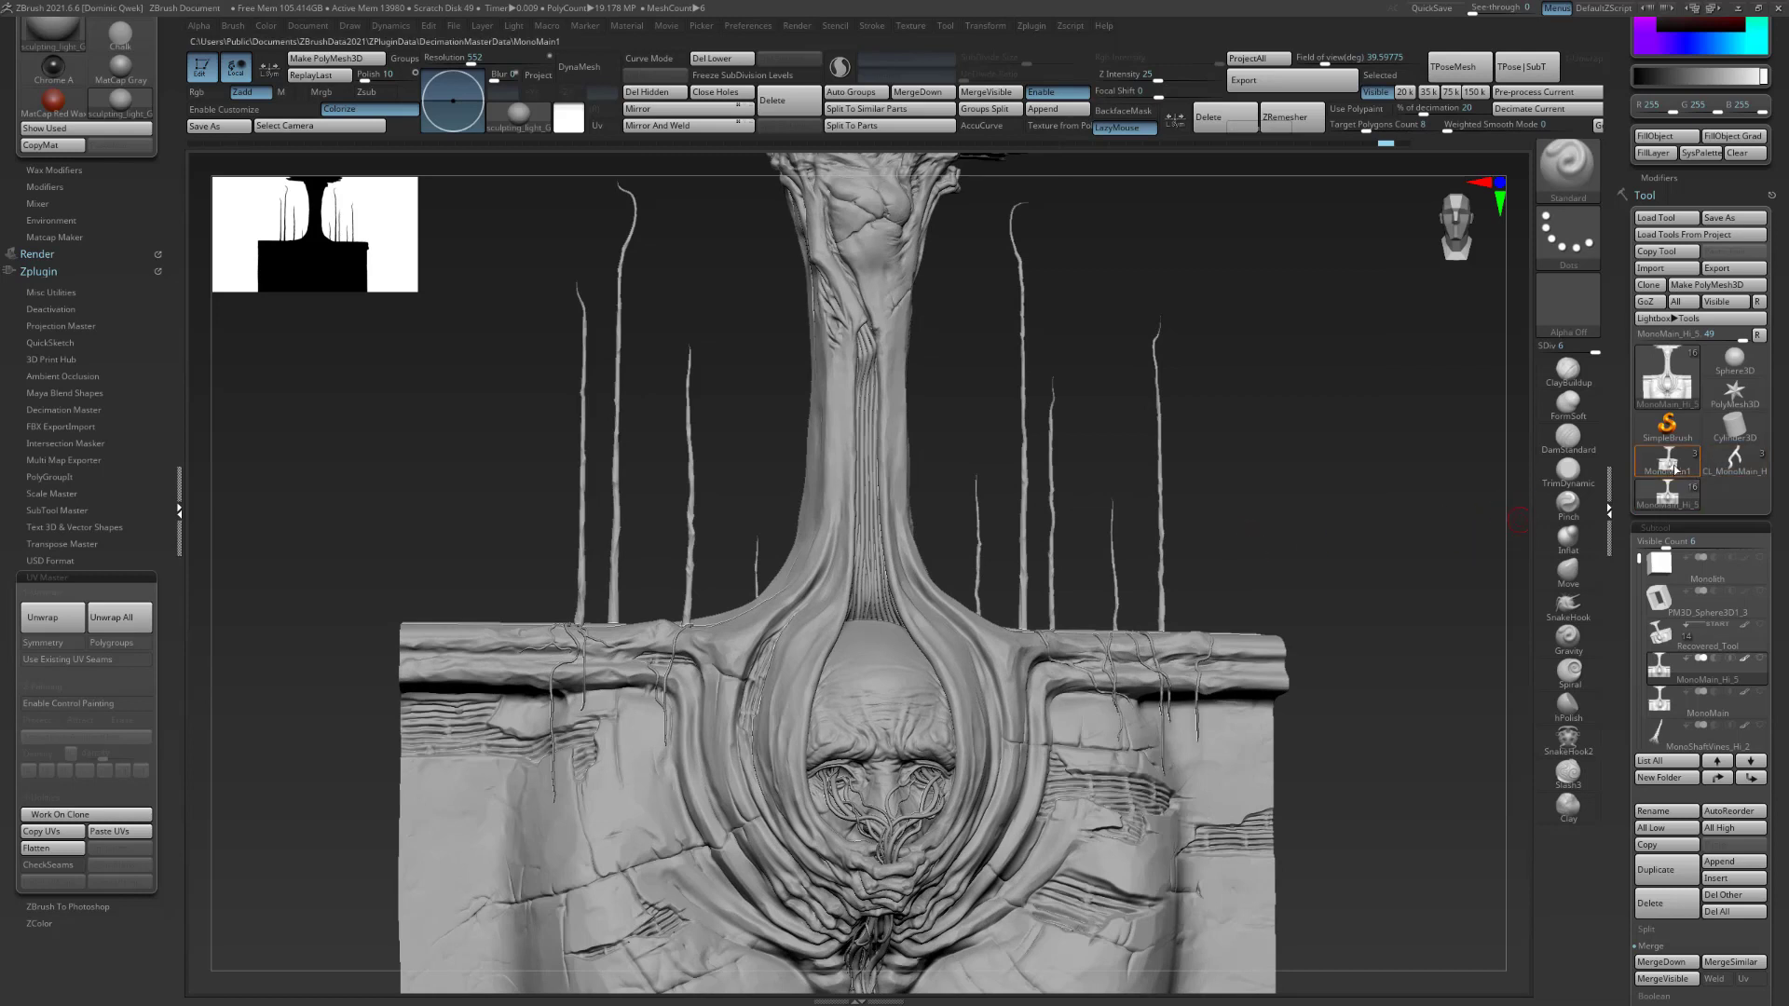
Switch to the cloned CL_MonoMain tool, select its CL_MonoMain_Hi_4 body subtool, and display the polyframe with polygroups.
{"action": "left_click", "coordinate": [1667, 461]}
{"action": "left_click", "coordinate": [1680, 606]}
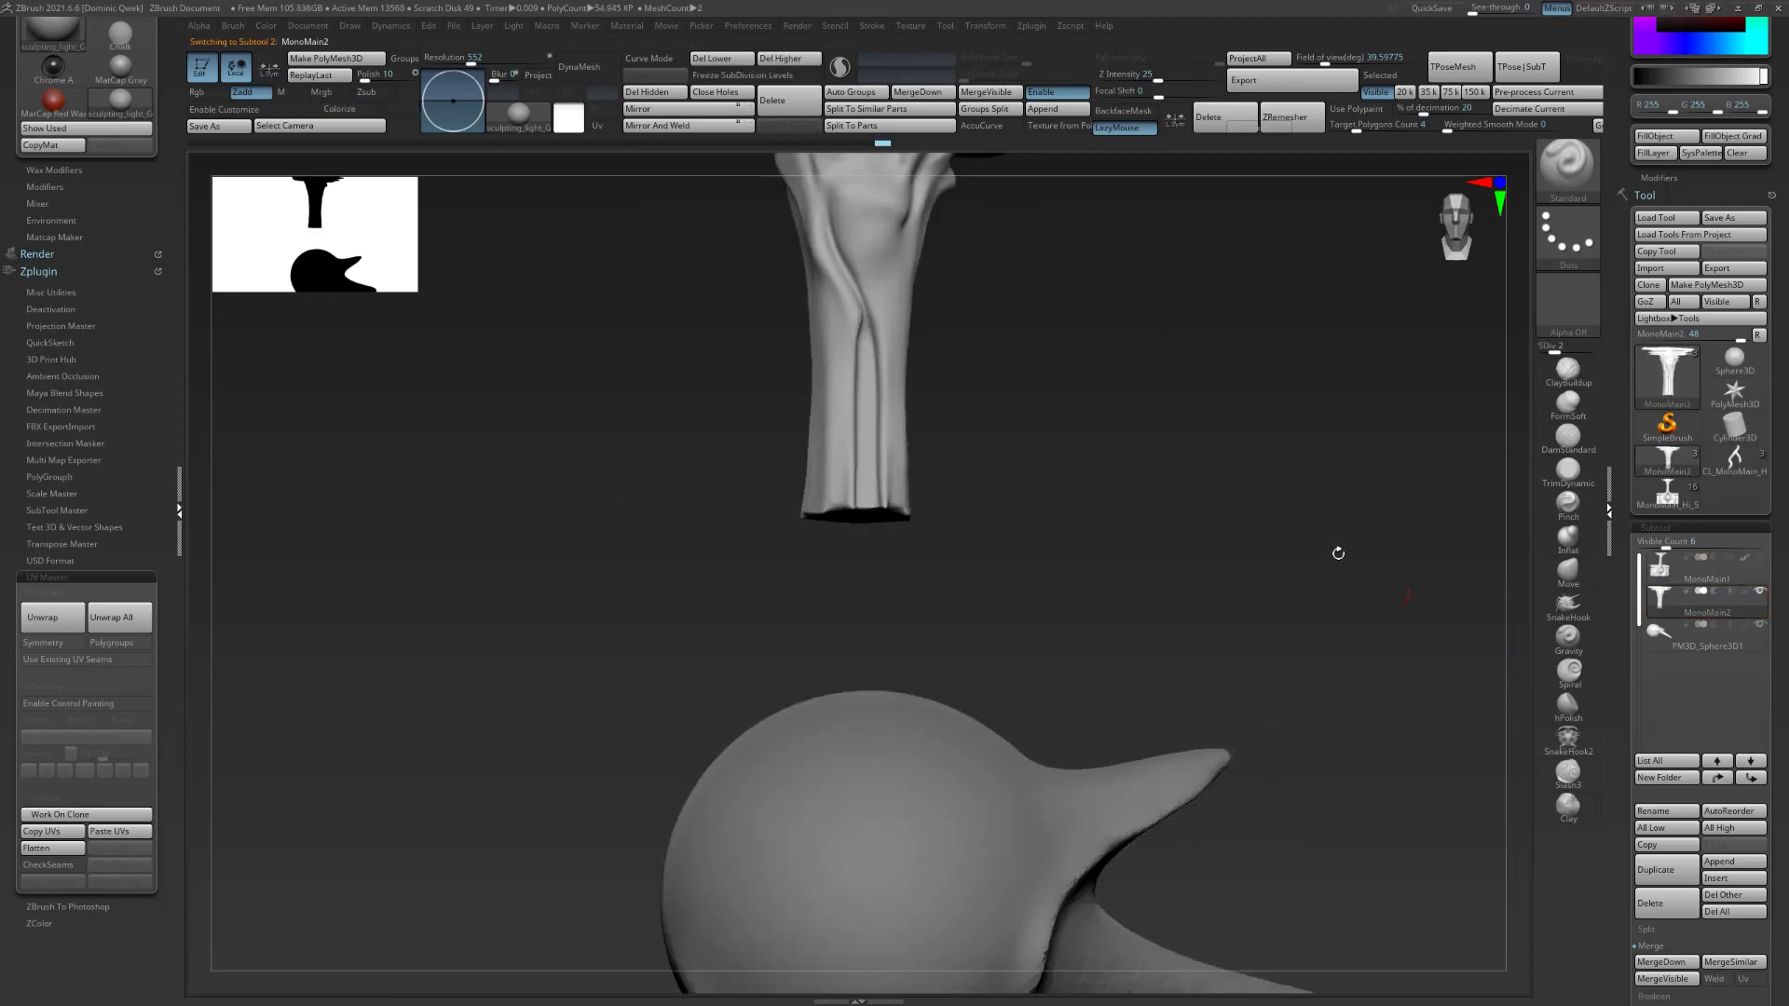
{"action": "left_click", "coordinate": [1734, 458]}
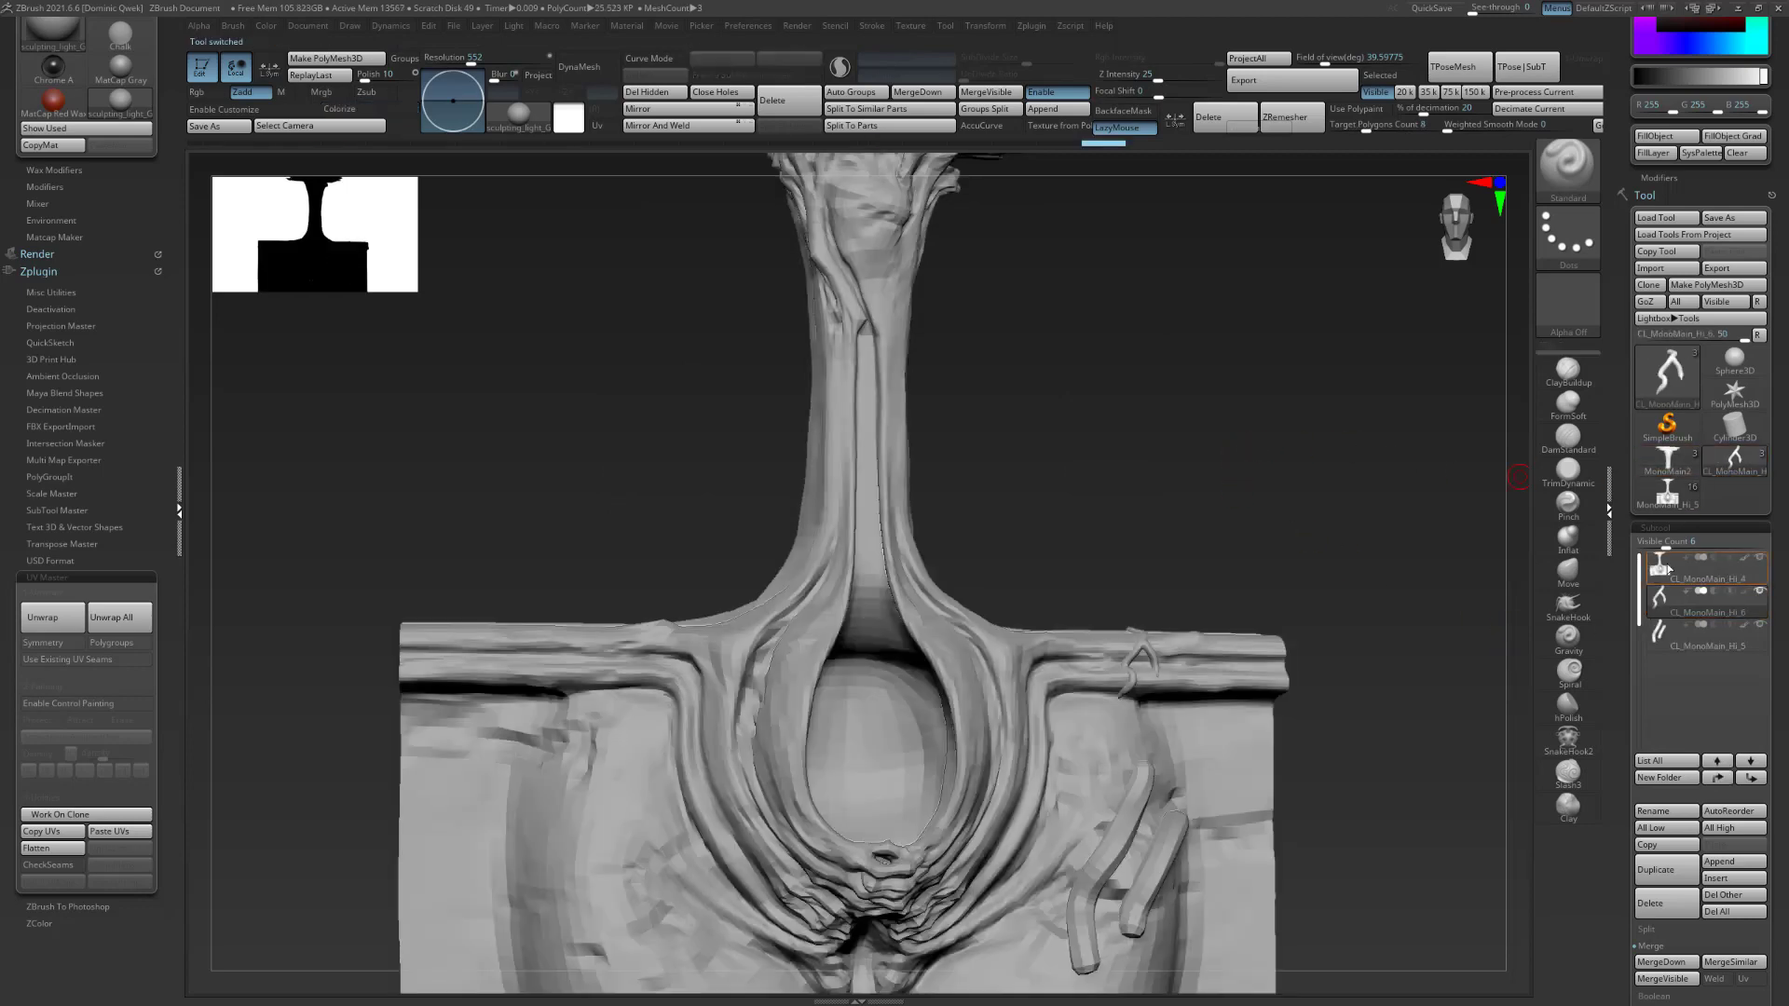
{"action": "mouse_move", "coordinate": [1234, 391]}
{"action": "left_mouse_down", "text": "alt"}
{"action": "mouse_move", "coordinate": [1214, 528]}
{"action": "mouse_move", "coordinate": [1322, 447]}
{"action": "left_mouse_up", "text": "alt"}
{"action": "key", "text": "shift+f"}
{"action": "mouse_move", "coordinate": [1225, 502]}
{"action": "left_mouse_down"}
{"action": "mouse_move", "coordinate": [1286, 379]}
{"action": "mouse_move", "coordinate": [1211, 410]}
{"action": "mouse_move", "coordinate": [1189, 431]}
{"action": "mouse_move", "coordinate": [1202, 423]}
{"action": "mouse_move", "coordinate": [1197, 460]}
{"action": "mouse_move", "coordinate": [1182, 396]}
{"action": "mouse_move", "coordinate": [1145, 501]}
{"action": "mouse_move", "coordinate": [1179, 478]}
{"action": "left_mouse_up"}
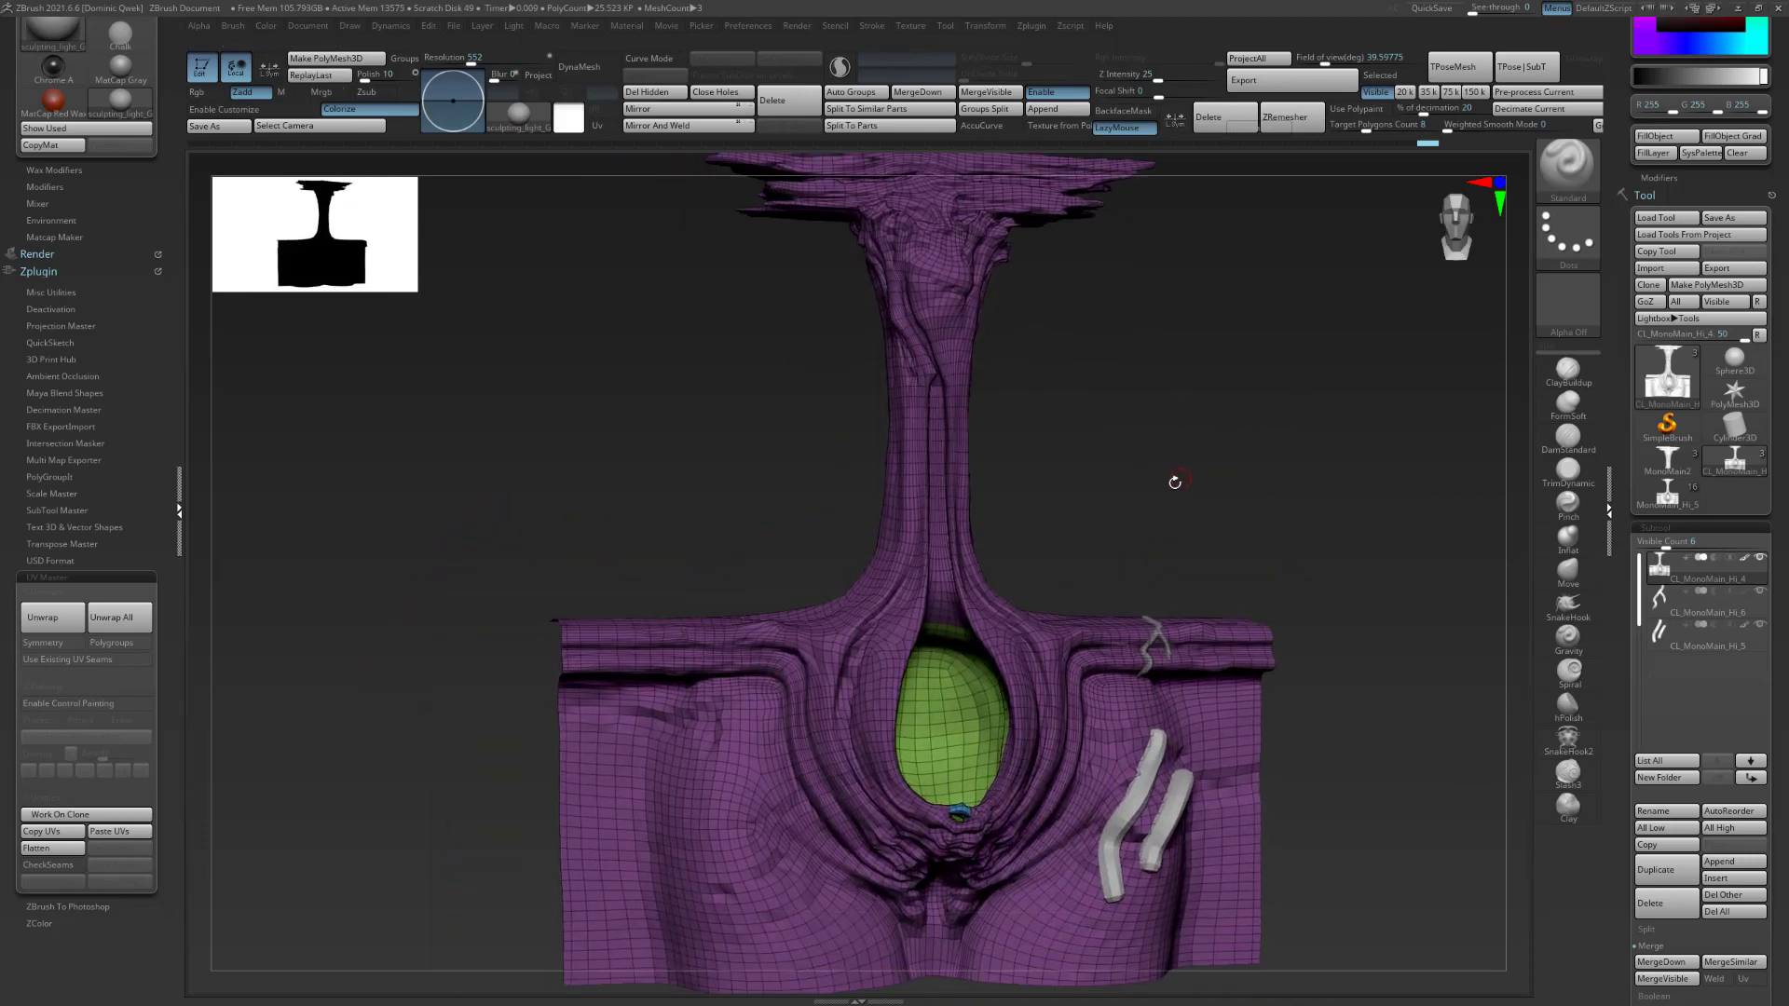
Flatten the body's UVs with UV Master, hide the two vine subtools, and examine the UV islands.
{"action": "left_click", "coordinate": [53, 848]}
{"action": "left_click_drag", "start_coordinate": [1329, 538], "coordinate": [1346, 559], "text": "alt"}
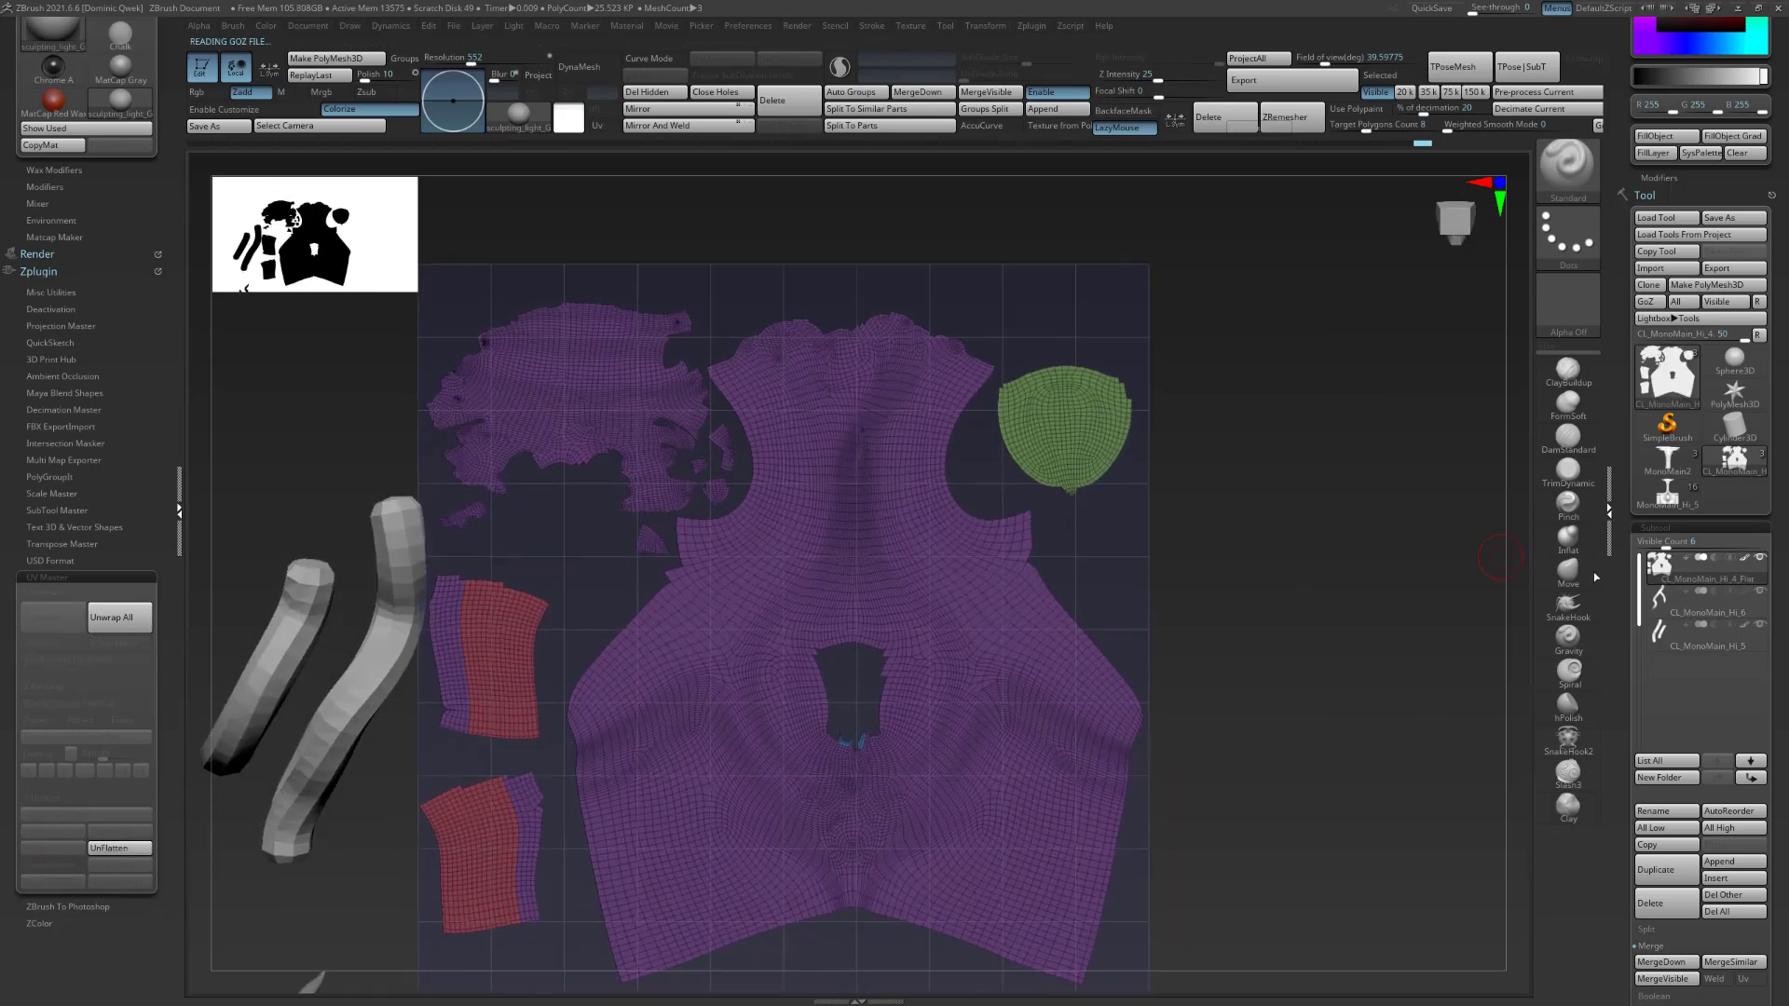
{"action": "left_click", "coordinate": [1759, 592]}
{"action": "left_click", "coordinate": [1759, 625]}
{"action": "left_click_drag", "start_coordinate": [1202, 562], "coordinate": [1289, 534], "text": "alt"}
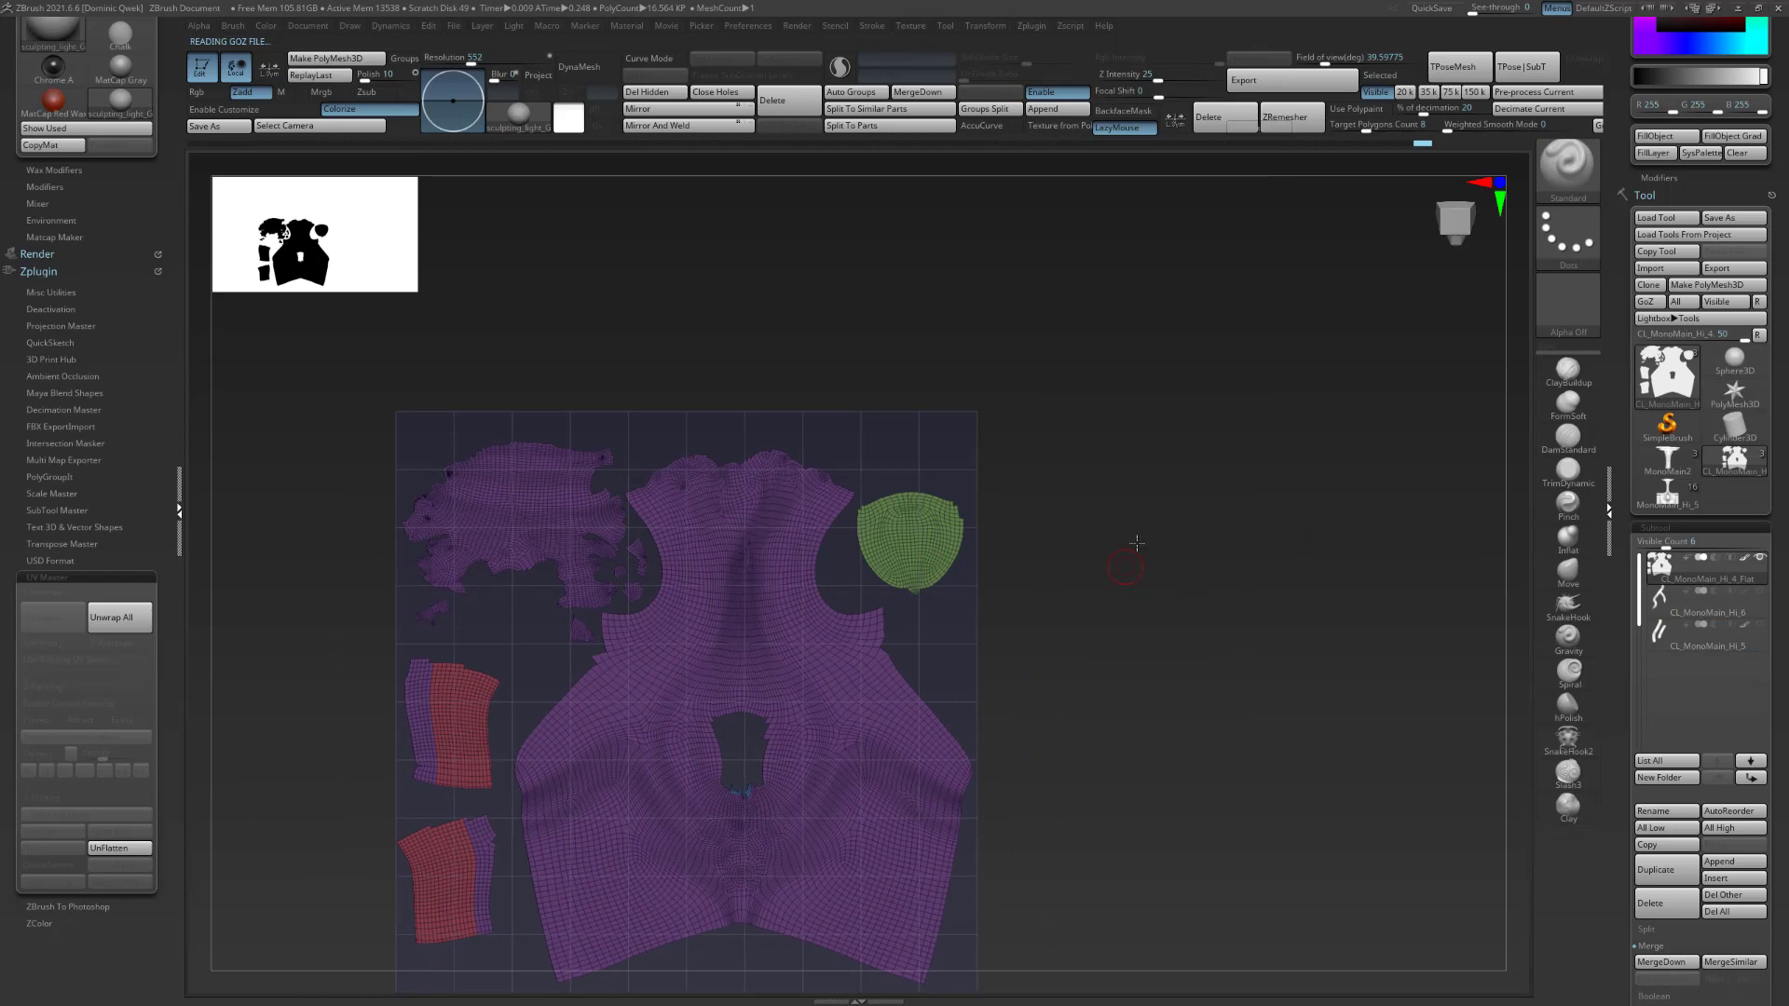
{"action": "left_click_drag", "start_coordinate": [1131, 561], "coordinate": [1156, 551], "text": "alt"}
{"action": "left_click_drag", "start_coordinate": [1409, 387], "coordinate": [1237, 569], "text": "alt"}
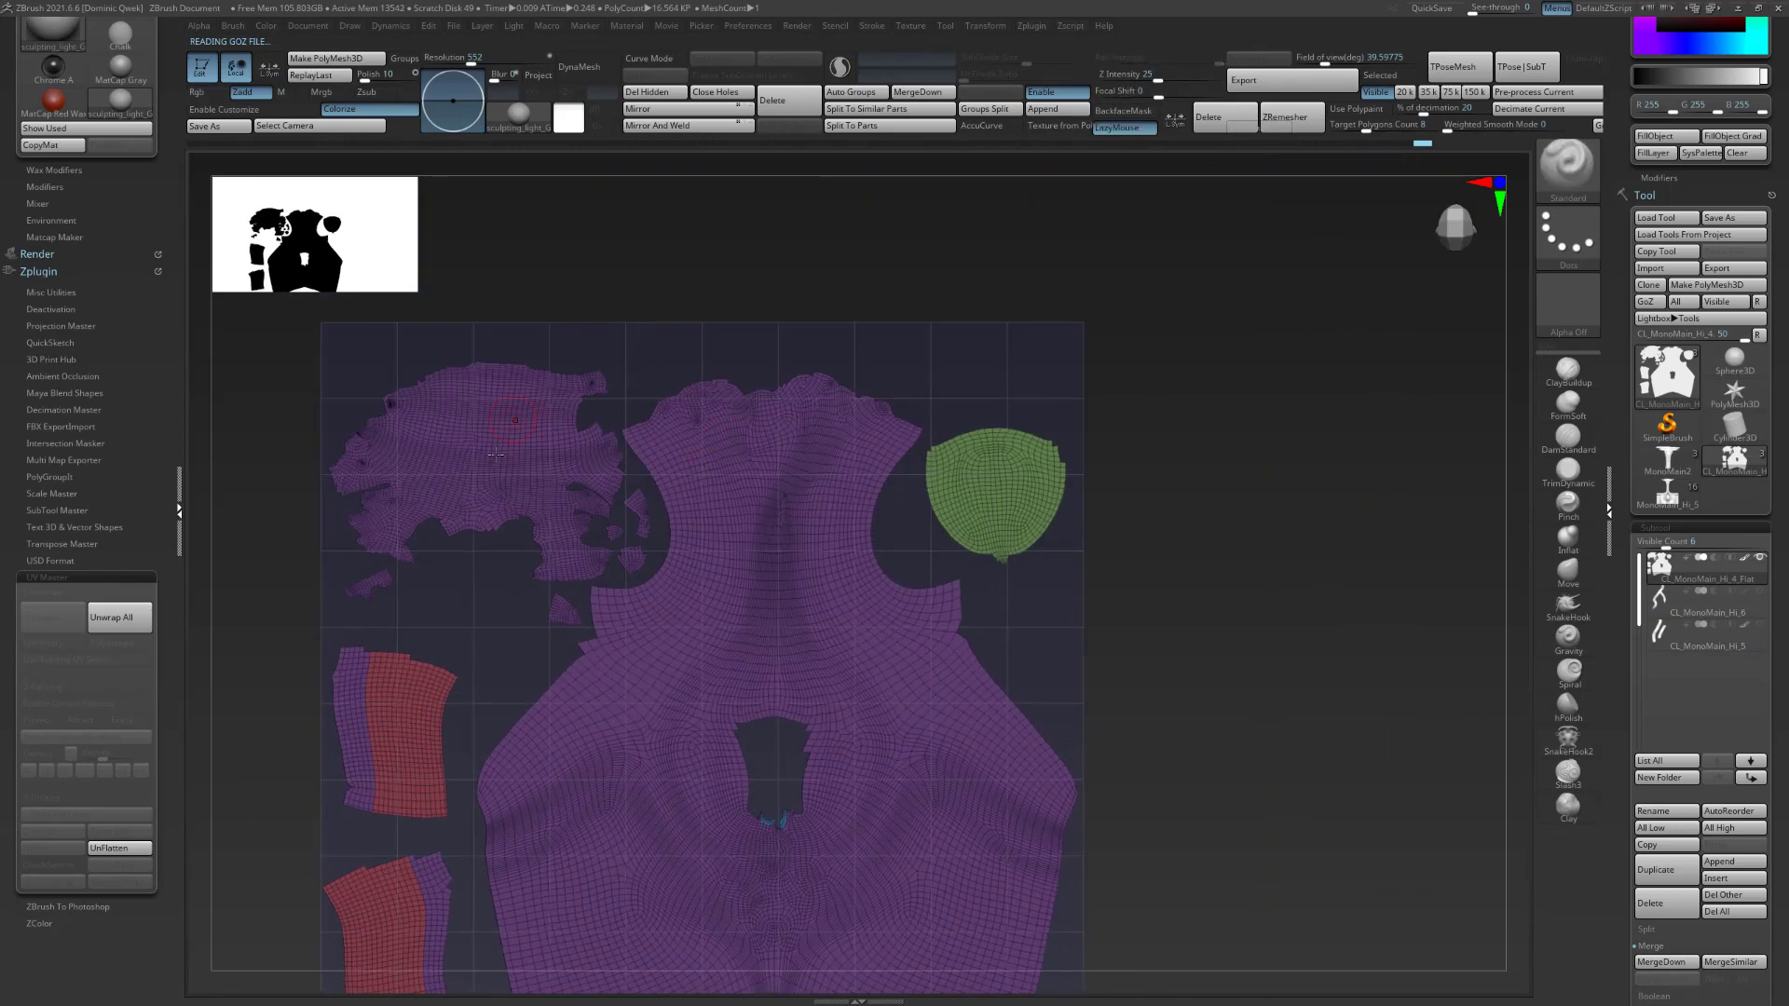
Mask everything except the green UV island and move the island slightly closer to the UV square's upper-right corner.
{"action": "left_click_drag", "start_coordinate": [1136, 401], "coordinate": [1161, 353], "text": "alt"}
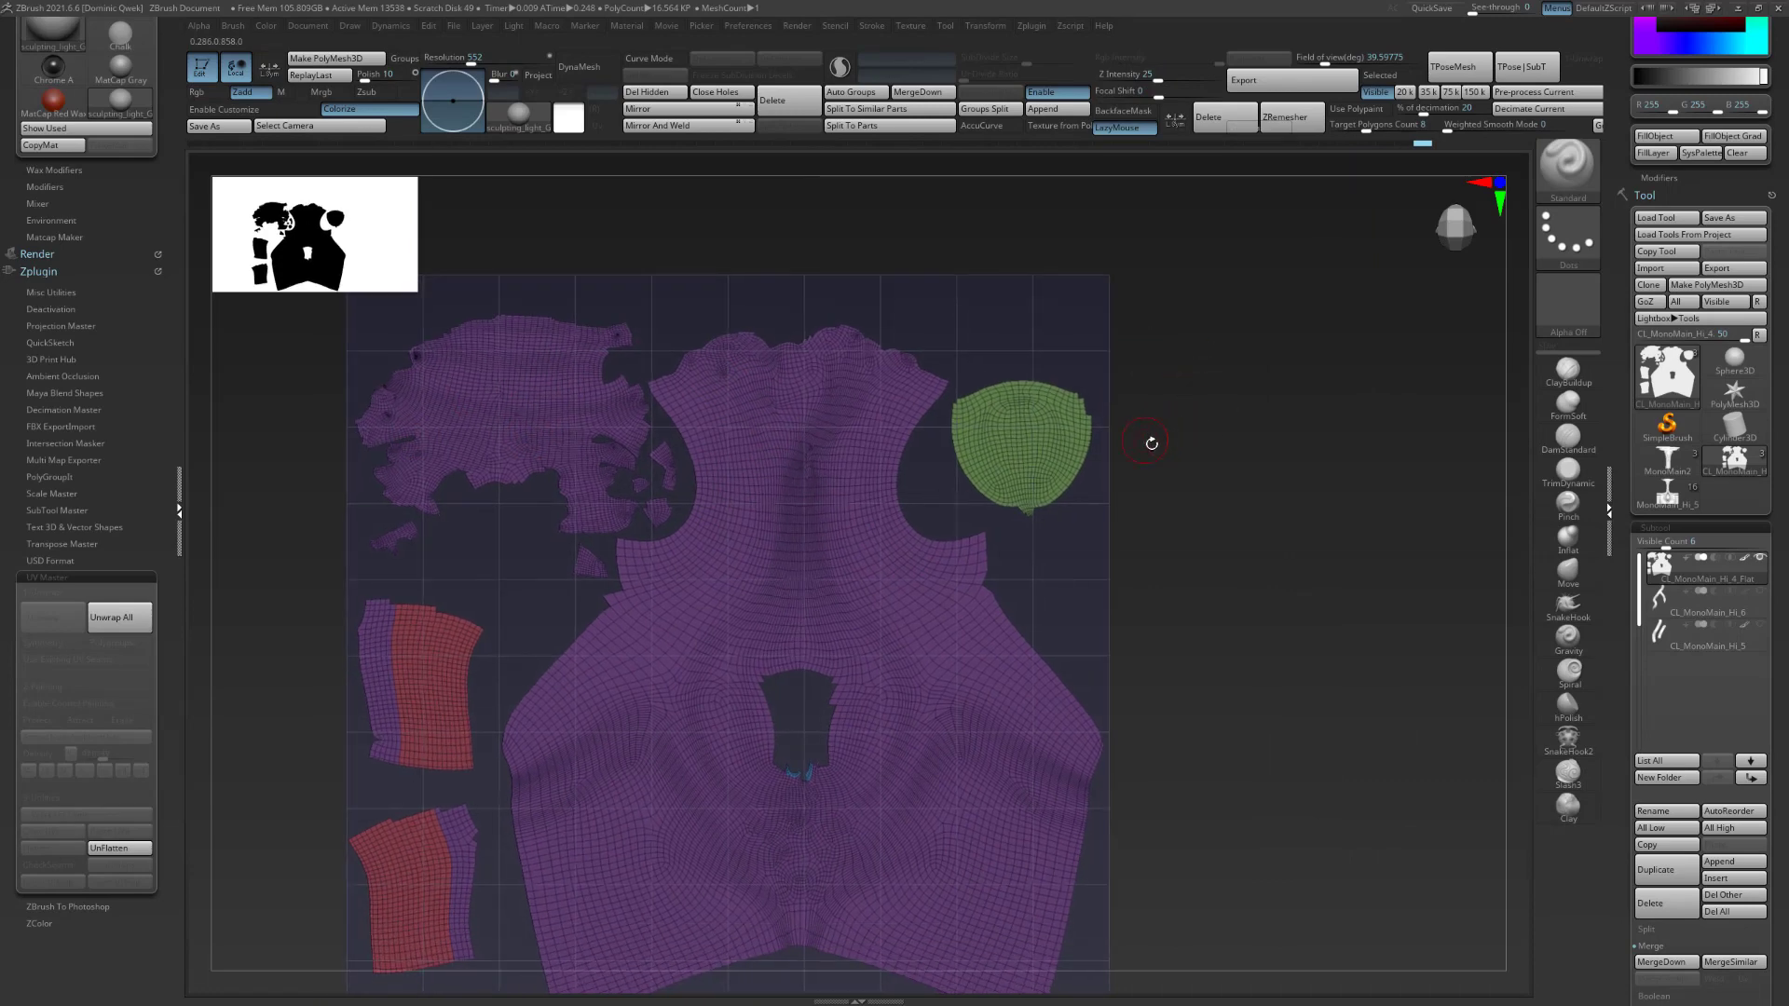
{"action": "left_click", "coordinate": [1036, 469], "text": "ctrl+shift"}
{"action": "left_click", "coordinate": [1135, 420], "text": "ctrl"}
{"action": "left_click", "coordinate": [1240, 393], "text": "ctrl+shift"}
{"action": "left_click", "coordinate": [1240, 393], "text": "ctrl"}
{"action": "key", "text": "w"}
{"action": "left_click_drag", "start_coordinate": [1070, 570], "coordinate": [1431, 381], "text": "alt"}
{"action": "left_click", "coordinate": [436, 768]}
{"action": "left_click_drag", "start_coordinate": [1193, 456], "coordinate": [1205, 516], "text": "alt"}
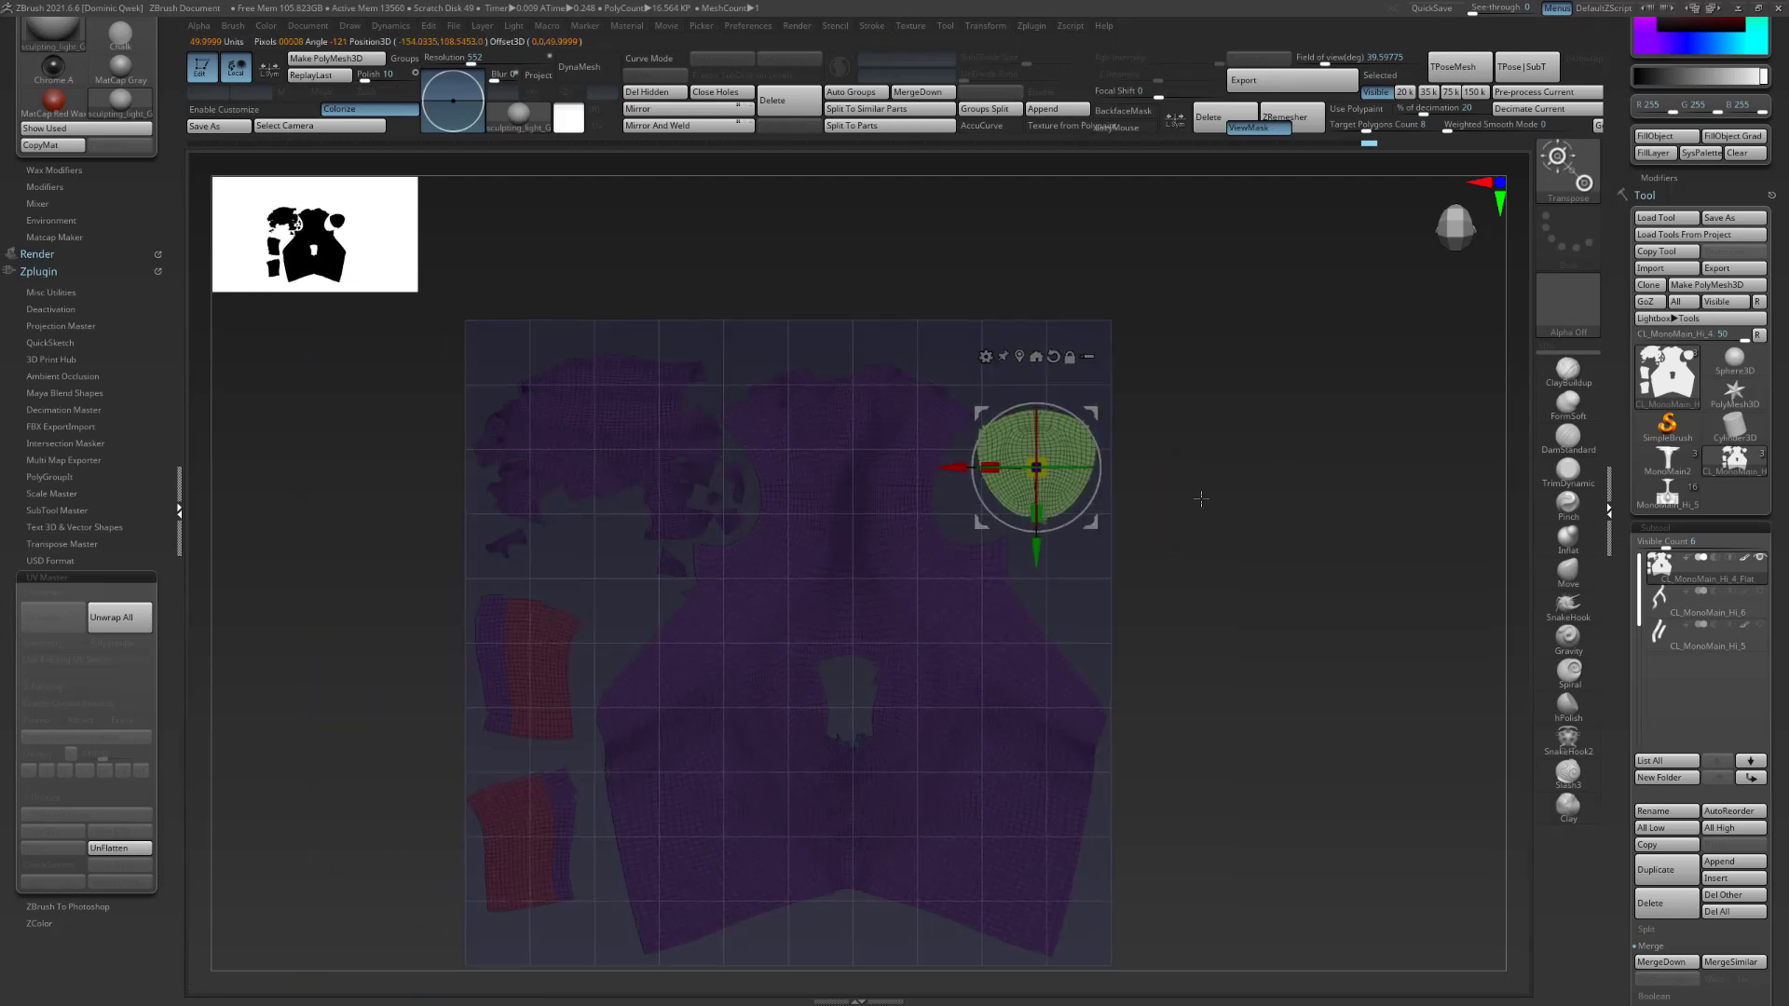
{"action": "mouse_move", "coordinate": [1039, 464]}
{"action": "left_mouse_down"}
{"action": "mouse_move", "coordinate": [1111, 387]}
{"action": "mouse_move", "coordinate": [1052, 439]}
{"action": "left_mouse_up"}
{"action": "mouse_move", "coordinate": [1259, 564]}
{"action": "left_mouse_down", "text": "alt"}
{"action": "mouse_move", "coordinate": [1261, 519]}
{"action": "mouse_move", "coordinate": [1287, 550]}
{"action": "left_mouse_up", "text": "alt"}
Clear the mask around the green island and restore the visibility of all UV islands.
{"action": "key", "text": "q"}
{"action": "left_click", "coordinate": [998, 589], "text": "ctrl+shift"}
{"action": "left_click", "coordinate": [1124, 538], "text": "ctrl"}
{"action": "left_click", "coordinate": [1174, 523], "text": "ctrl"}
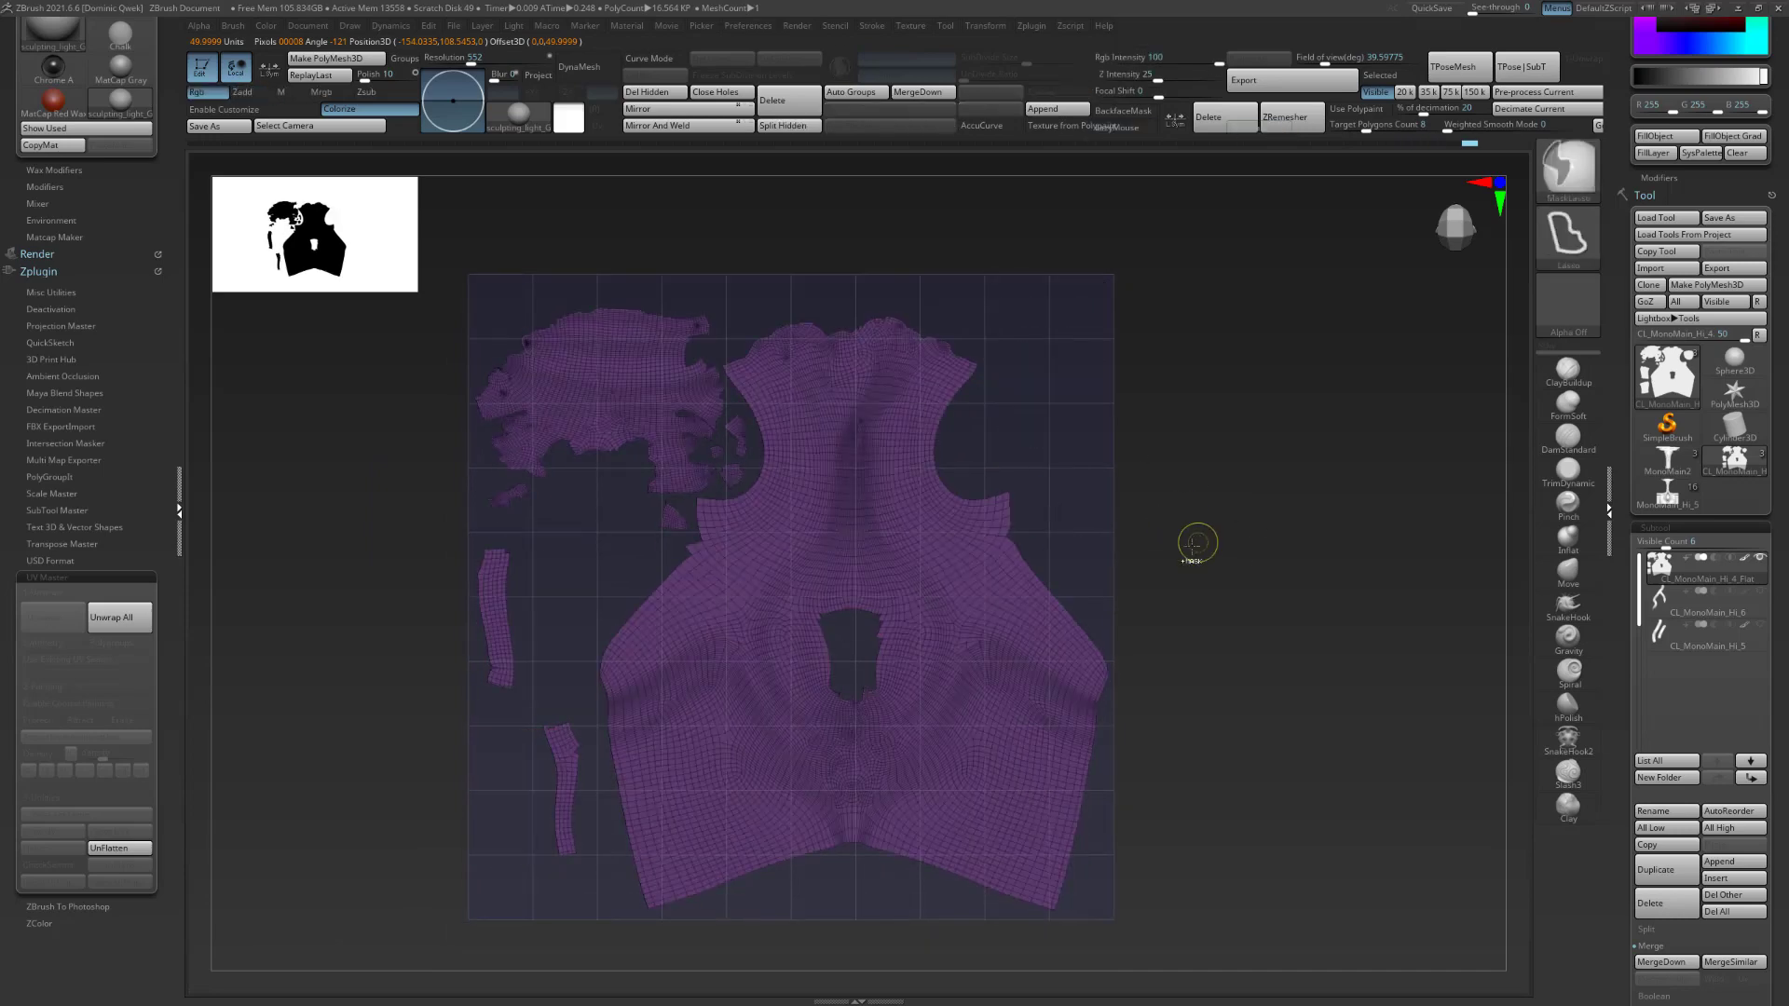
{"action": "left_click", "coordinate": [1194, 538], "text": "ctrl+shift"}
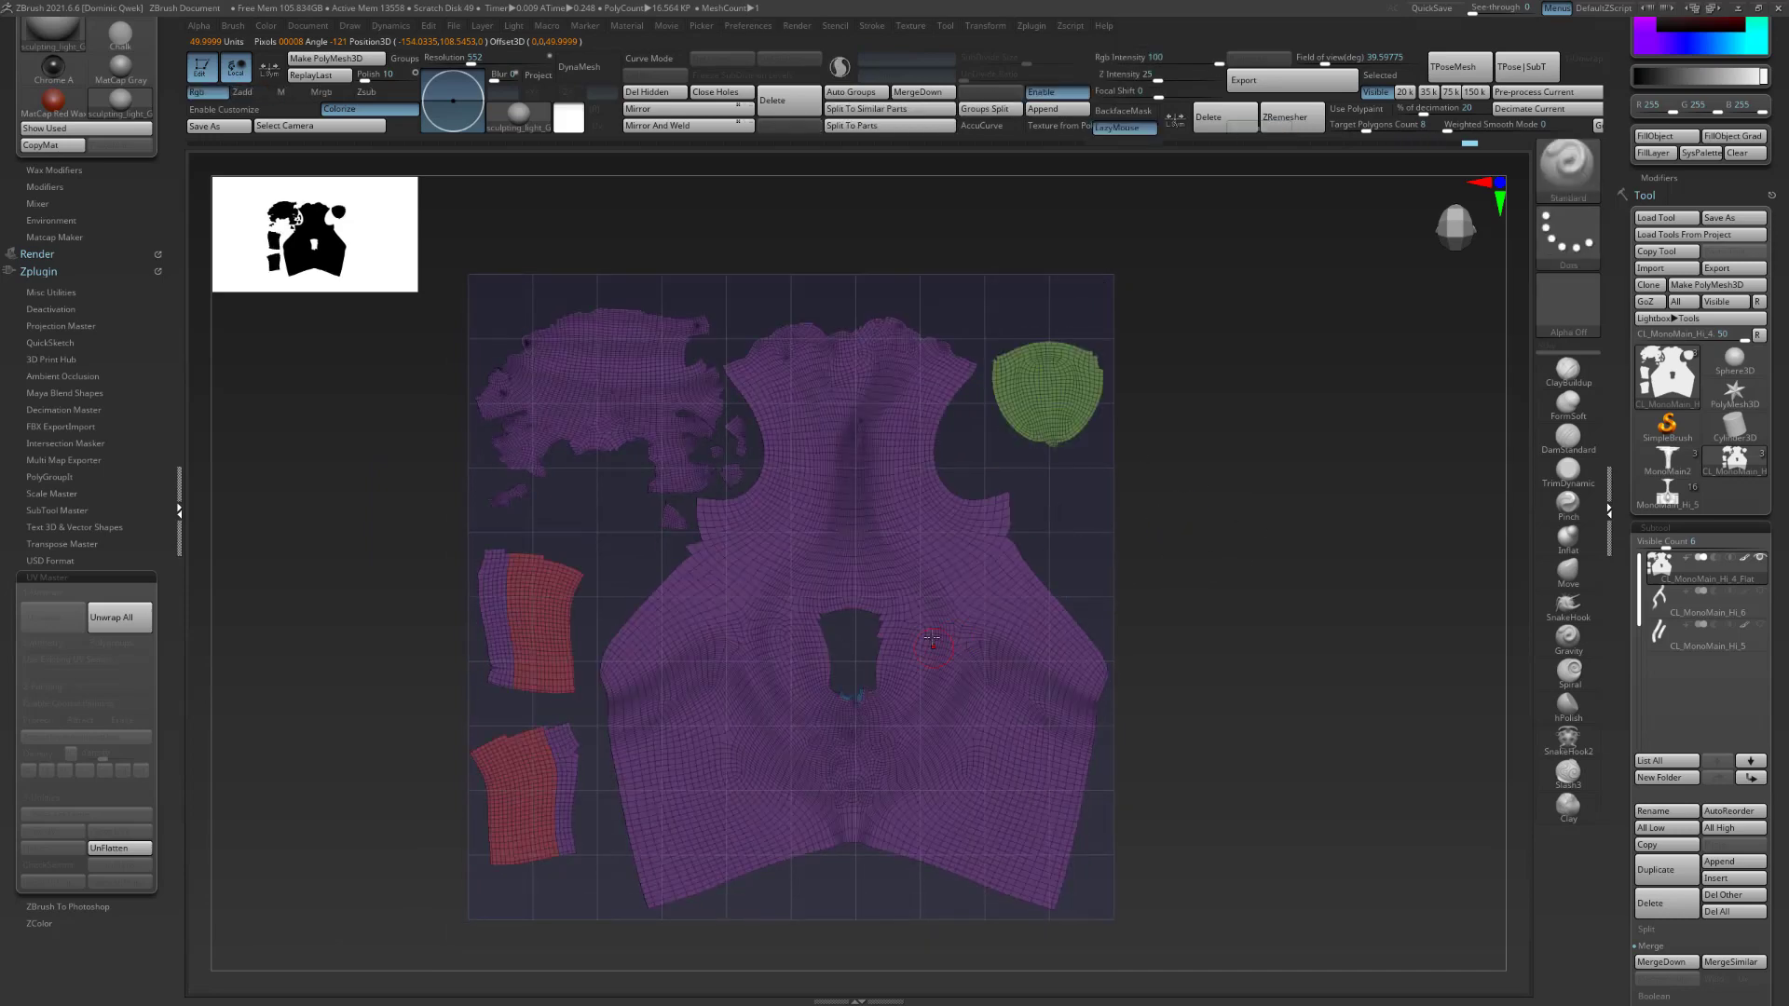
{"action": "left_click", "coordinate": [921, 582], "text": "ctrl+shift"}
{"action": "left_click", "coordinate": [1172, 509], "text": "ctrl"}
{"action": "left_click", "coordinate": [1189, 510], "text": "ctrl+shift"}
{"action": "left_click", "coordinate": [1184, 511], "text": "ctrl"}
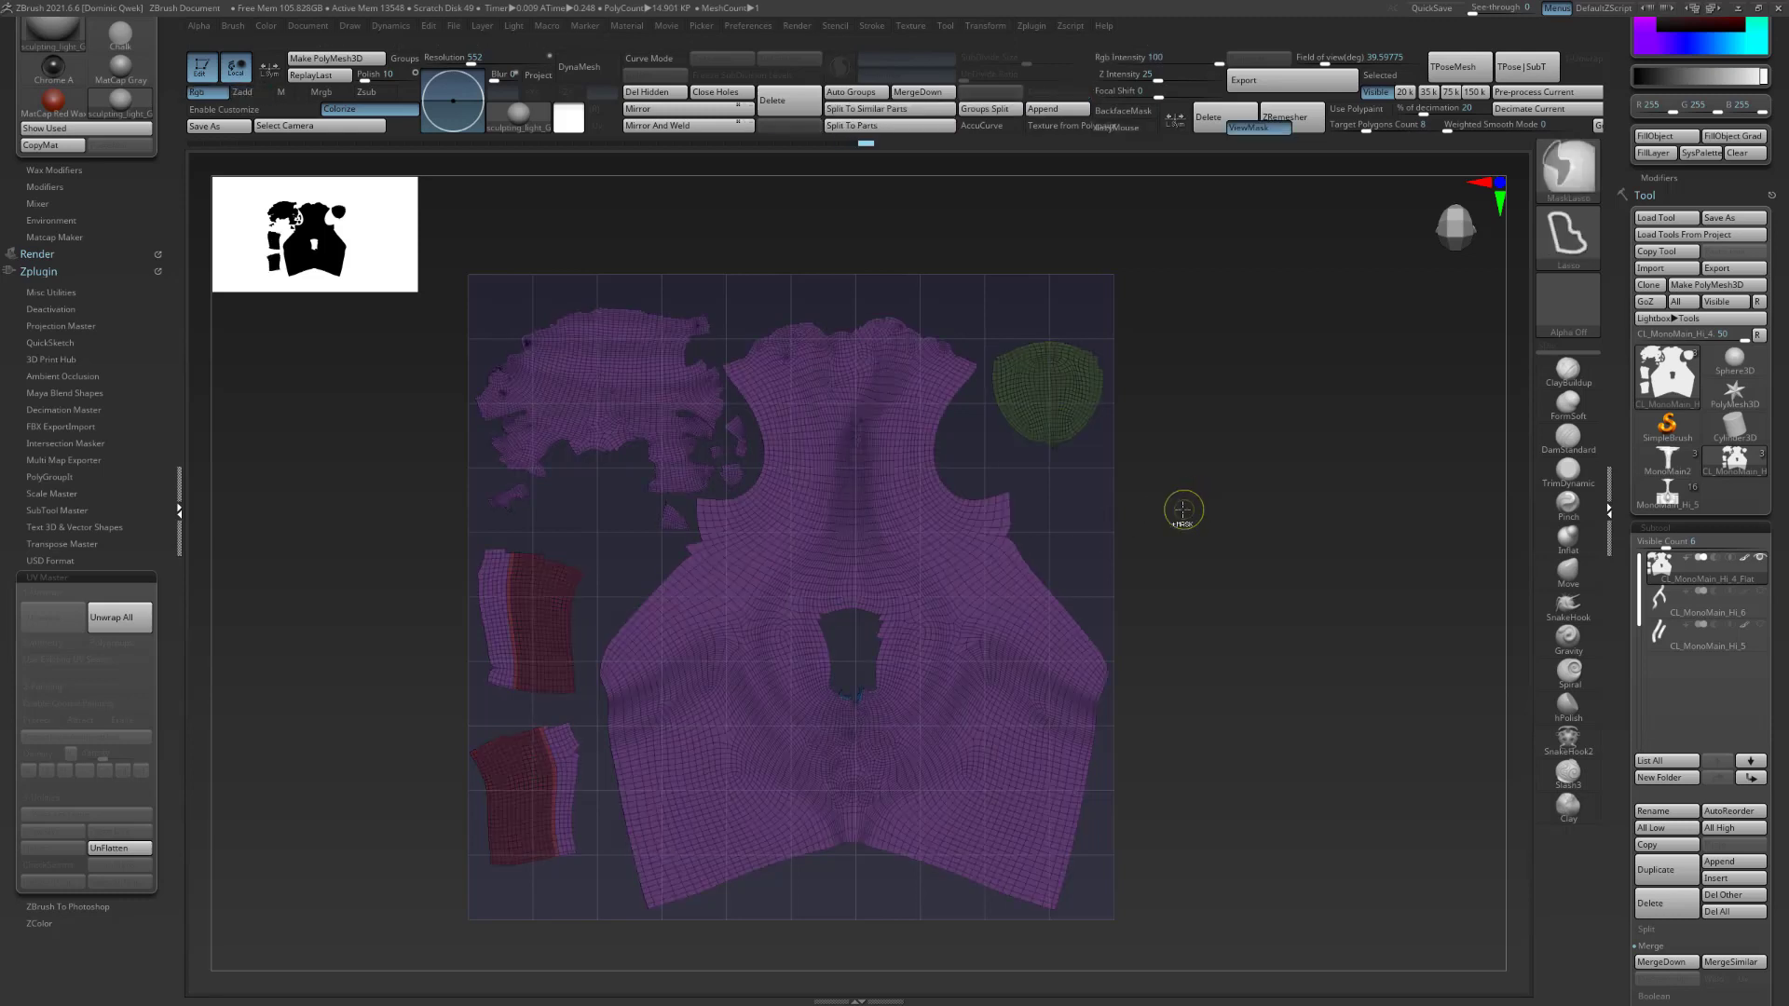
{"action": "left_click", "coordinate": [1184, 511], "text": "ctrl"}
Mask all UV islands except the upper red-and-purple strip and move that strip slightly up and to the right.
{"action": "mouse_move", "coordinate": [447, 537]}
{"action": "left_mouse_down", "text": "ctrl"}
{"action": "mouse_move", "coordinate": [492, 689]}
{"action": "mouse_move", "coordinate": [563, 706]}
{"action": "mouse_move", "coordinate": [594, 643]}
{"action": "mouse_move", "coordinate": [480, 538]}
{"action": "mouse_move", "coordinate": [446, 540]}
{"action": "left_mouse_up", "text": "ctrl"}
{"action": "left_click", "coordinate": [419, 558], "text": "ctrl"}
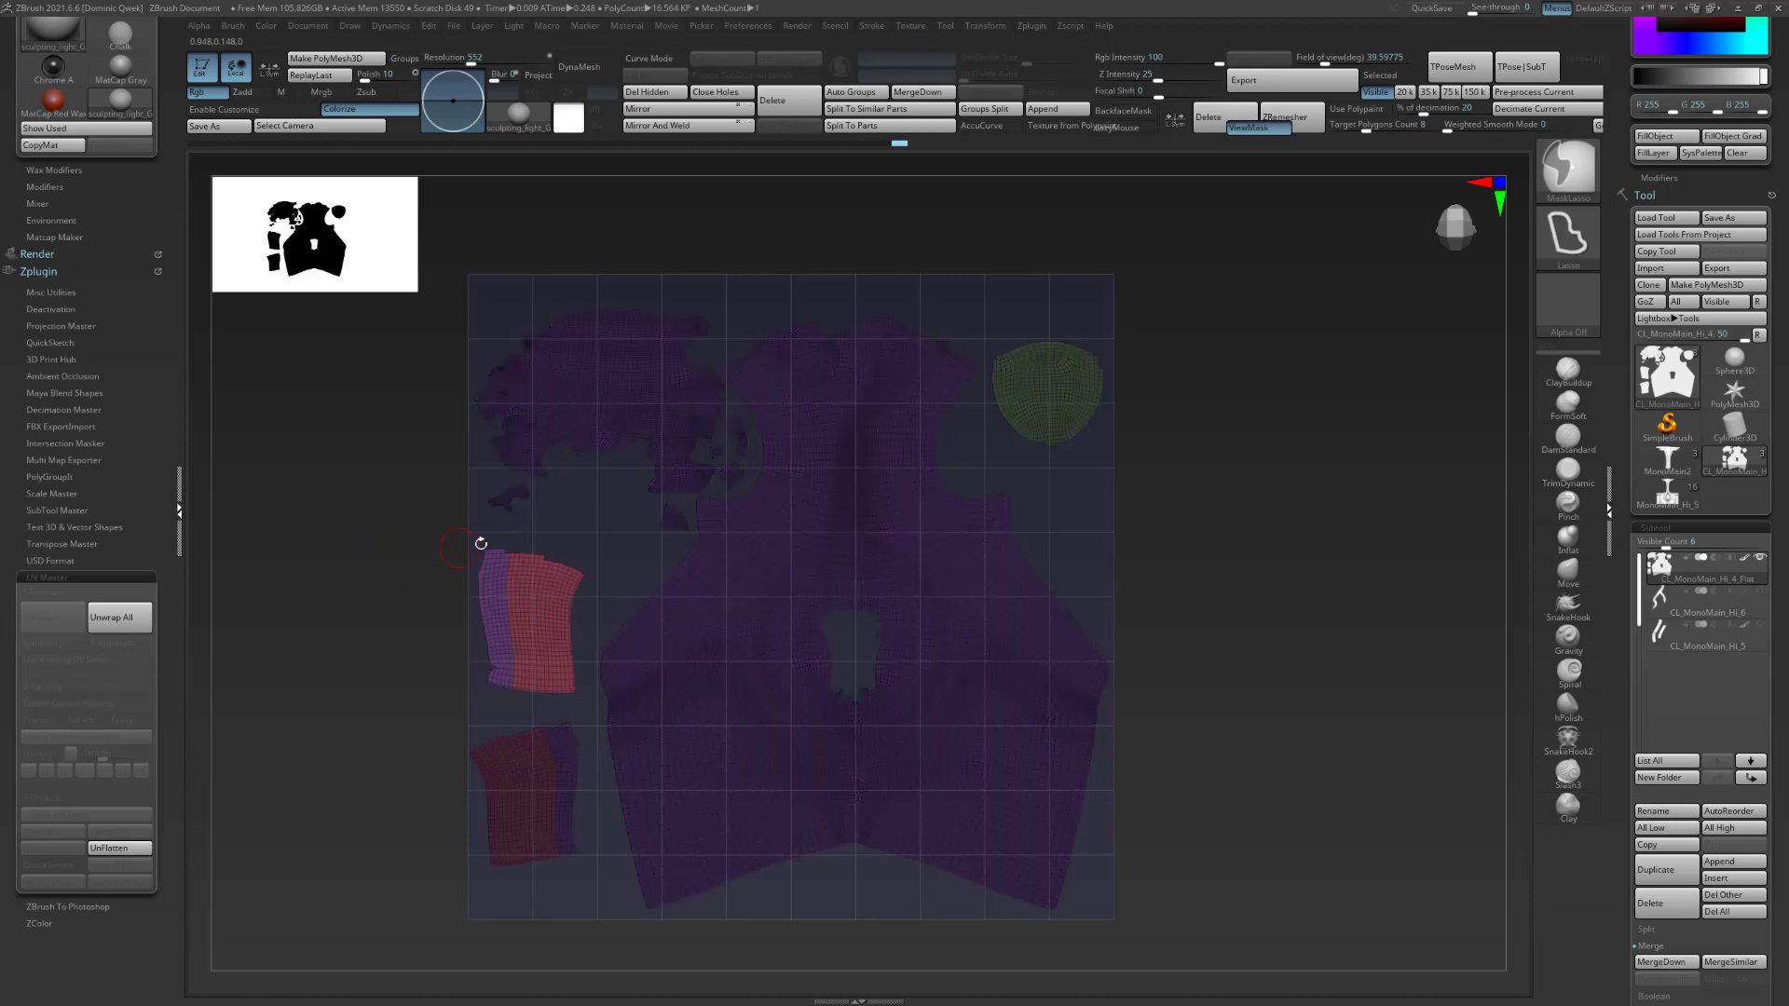
{"action": "key", "text": "w"}
{"action": "left_click", "coordinate": [531, 618]}
{"action": "mouse_move", "coordinate": [531, 619]}
{"action": "left_mouse_down"}
{"action": "mouse_move", "coordinate": [557, 591]}
{"action": "mouse_move", "coordinate": [546, 603]}
{"action": "left_mouse_up"}
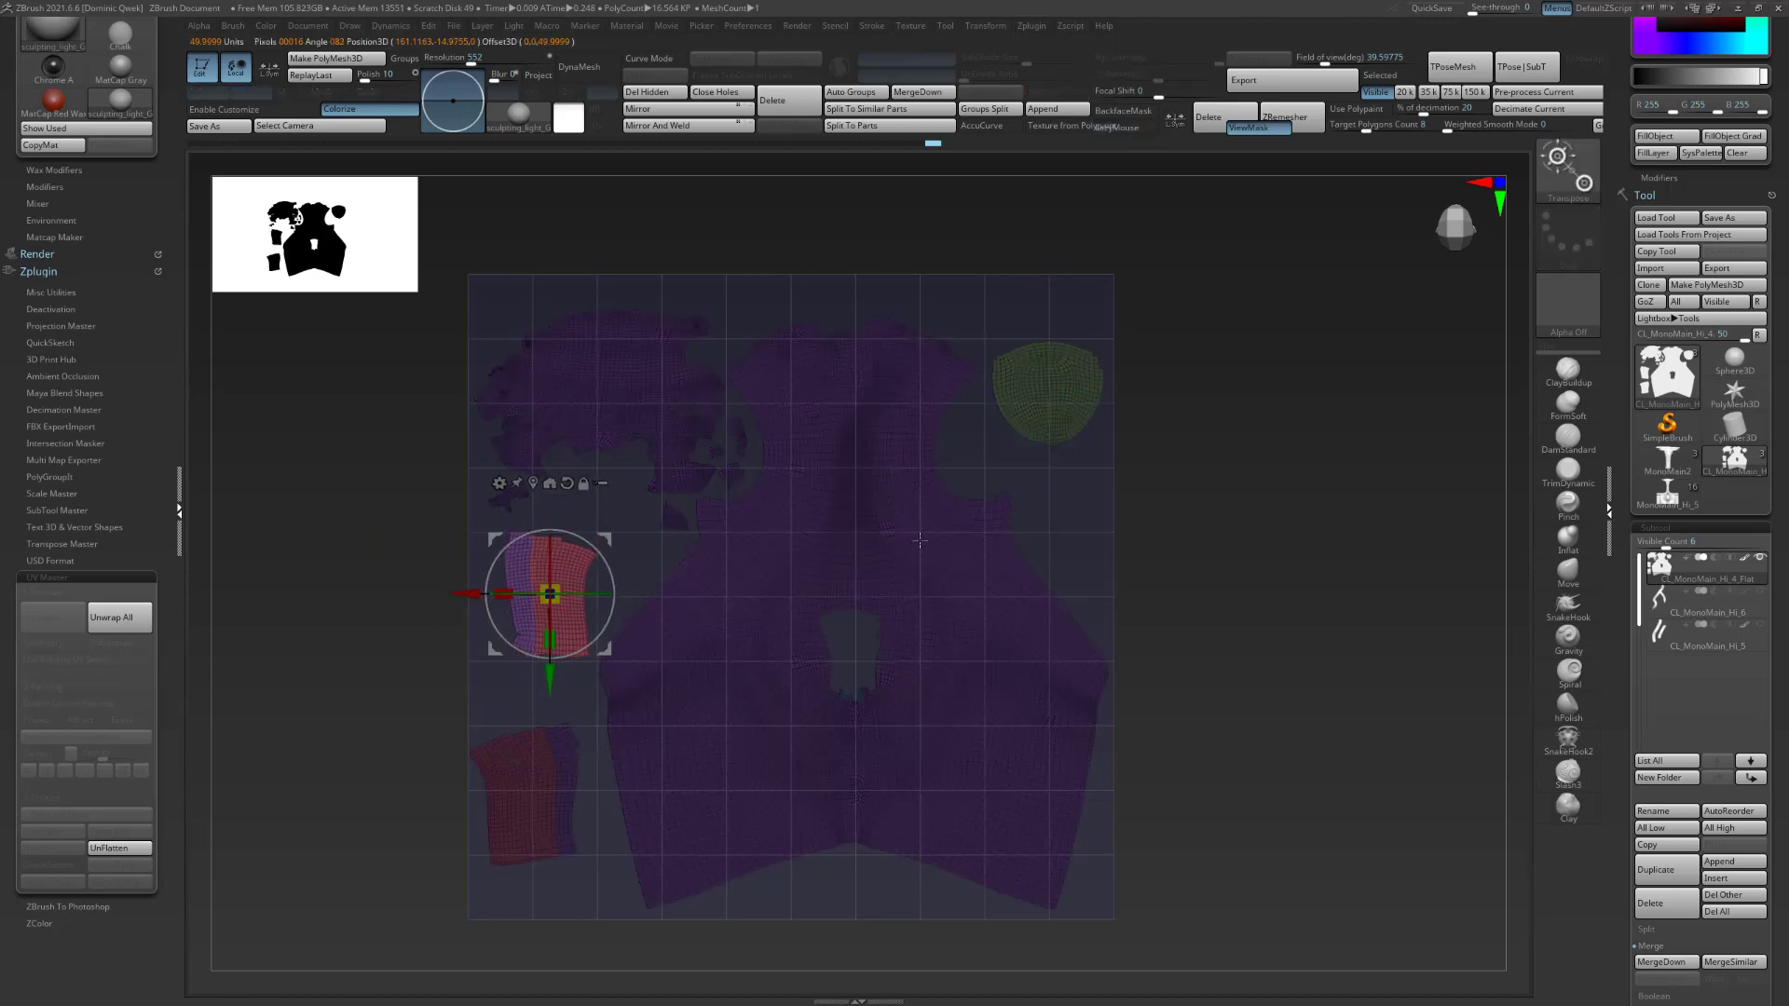
Clear the mask and unflatten the main body clone's UV layout.
{"action": "key", "text": "q"}
{"action": "left_click_drag", "start_coordinate": [1193, 522], "coordinate": [1214, 540], "text": "ctrl"}
{"action": "mouse_move", "coordinate": [1214, 540]}
{"action": "right_mouse_down", "text": "ctrl"}
{"action": "mouse_move", "coordinate": [1212, 513]}
{"action": "mouse_move", "coordinate": [1213, 560]}
{"action": "right_mouse_up", "text": "ctrl"}
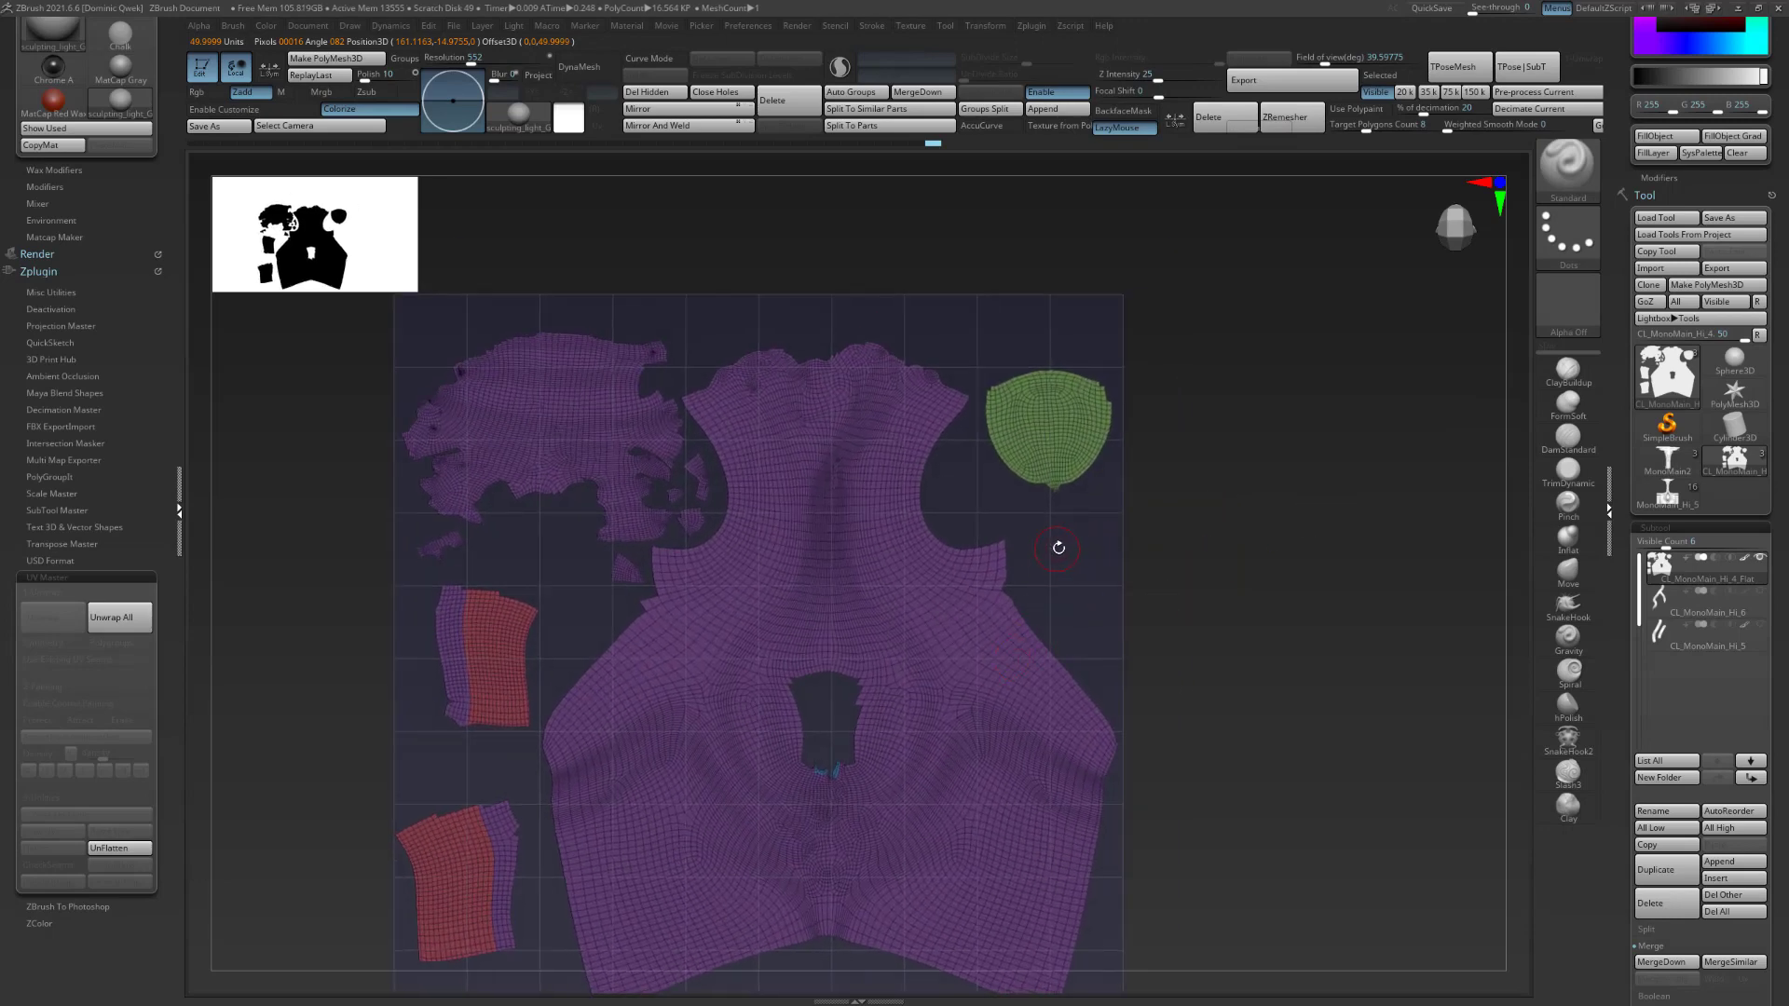
{"action": "left_click", "coordinate": [120, 848]}
{"action": "right_click_drag", "start_coordinate": [1220, 538], "coordinate": [1274, 479]}
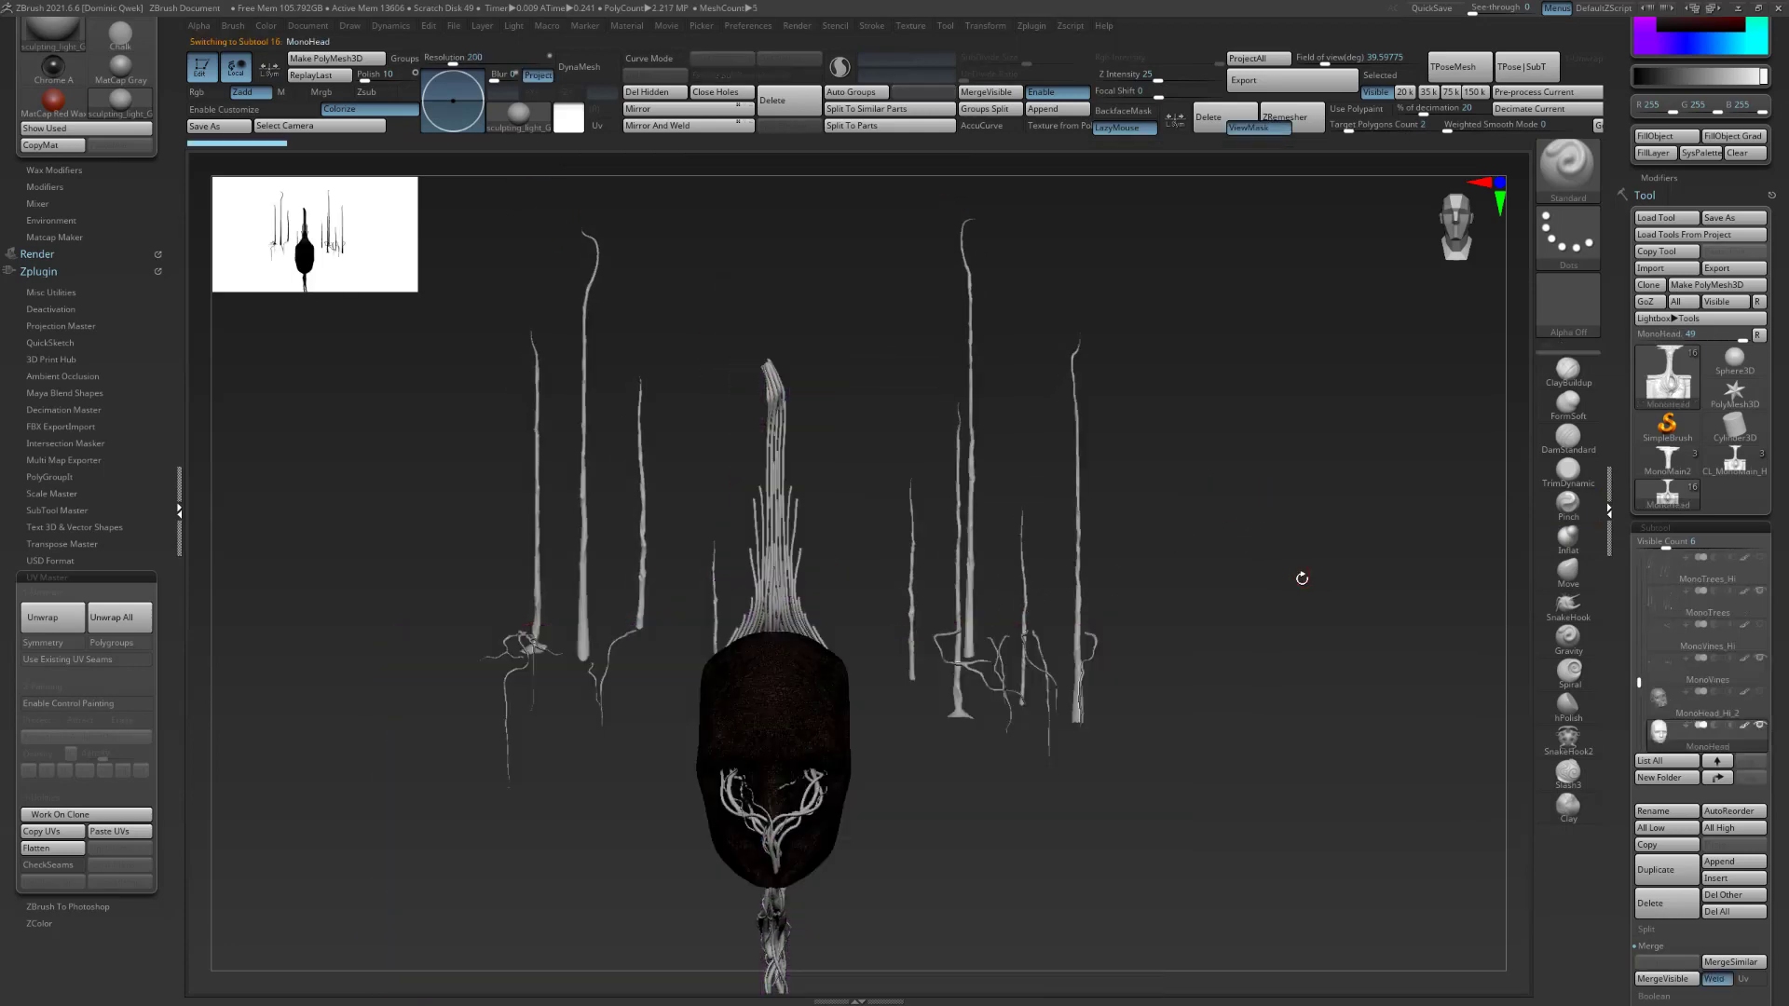
Isolate the MonoTrees_Hi subtool and display its polygroup wireframe at the lowest subdivision level.
{"action": "right_click_drag", "start_coordinate": [1302, 579], "coordinate": [1305, 568]}
{"action": "left_click", "coordinate": [1306, 568], "text": "ctrl"}
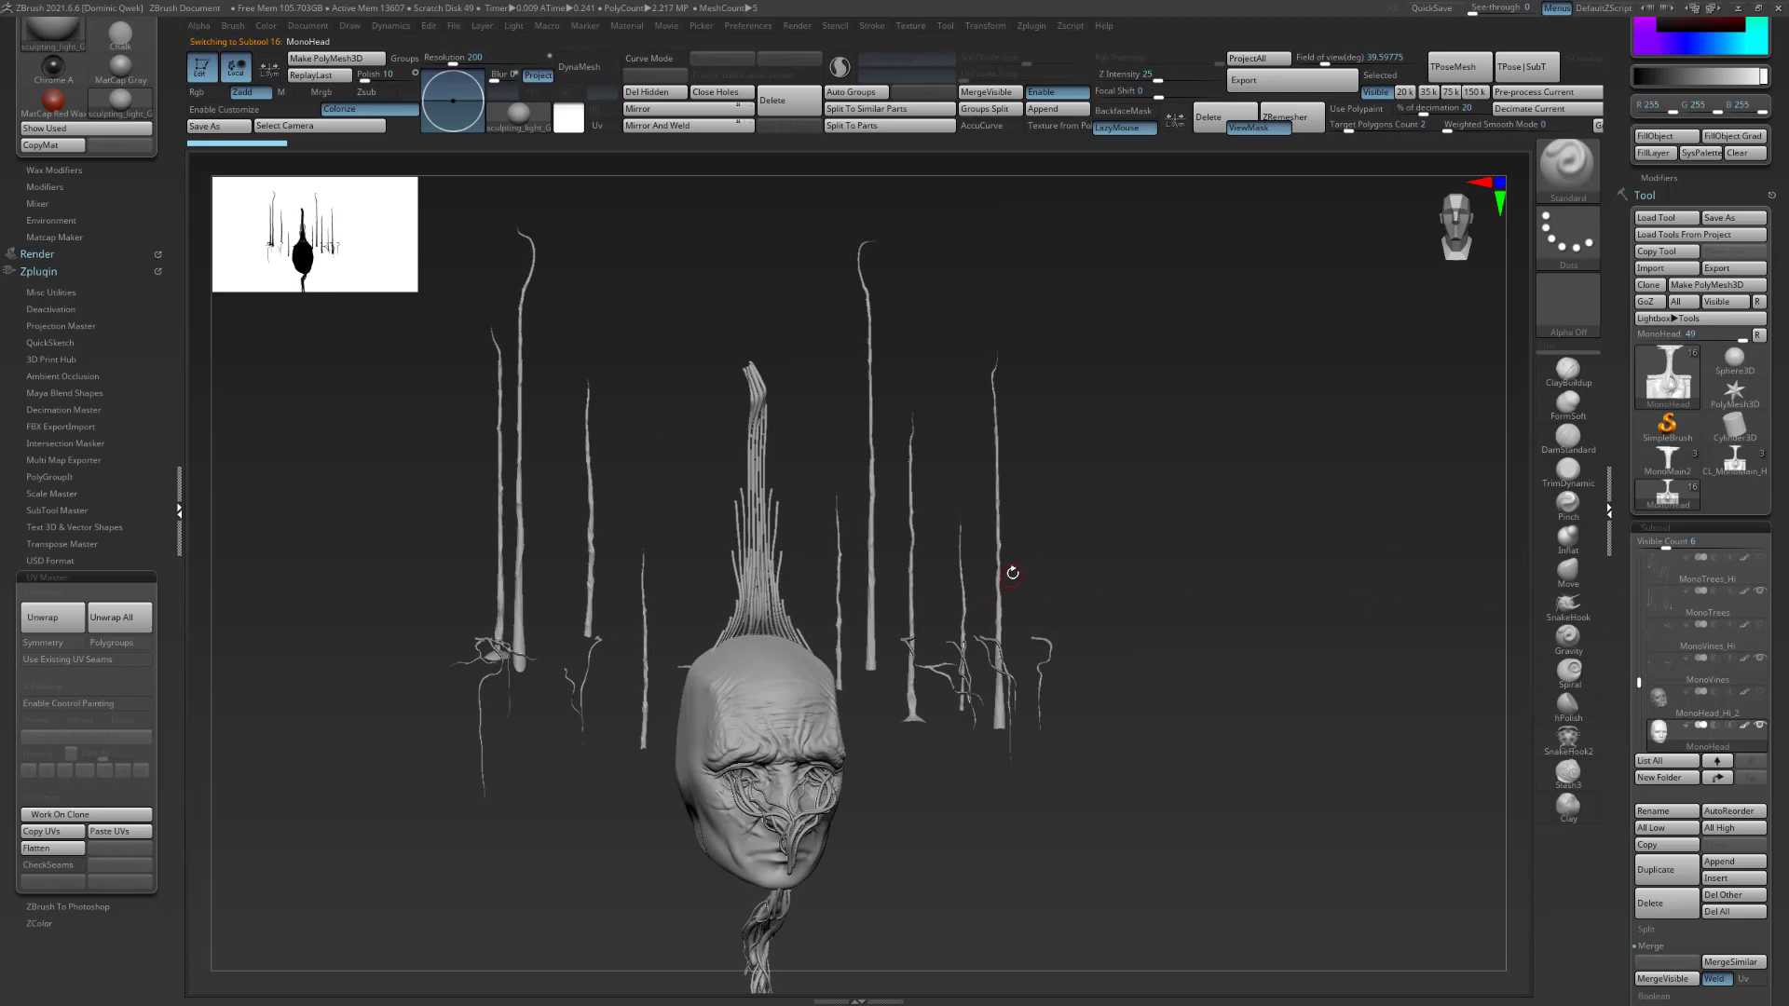
{"action": "right_click_drag", "start_coordinate": [1202, 550], "coordinate": [1123, 545]}
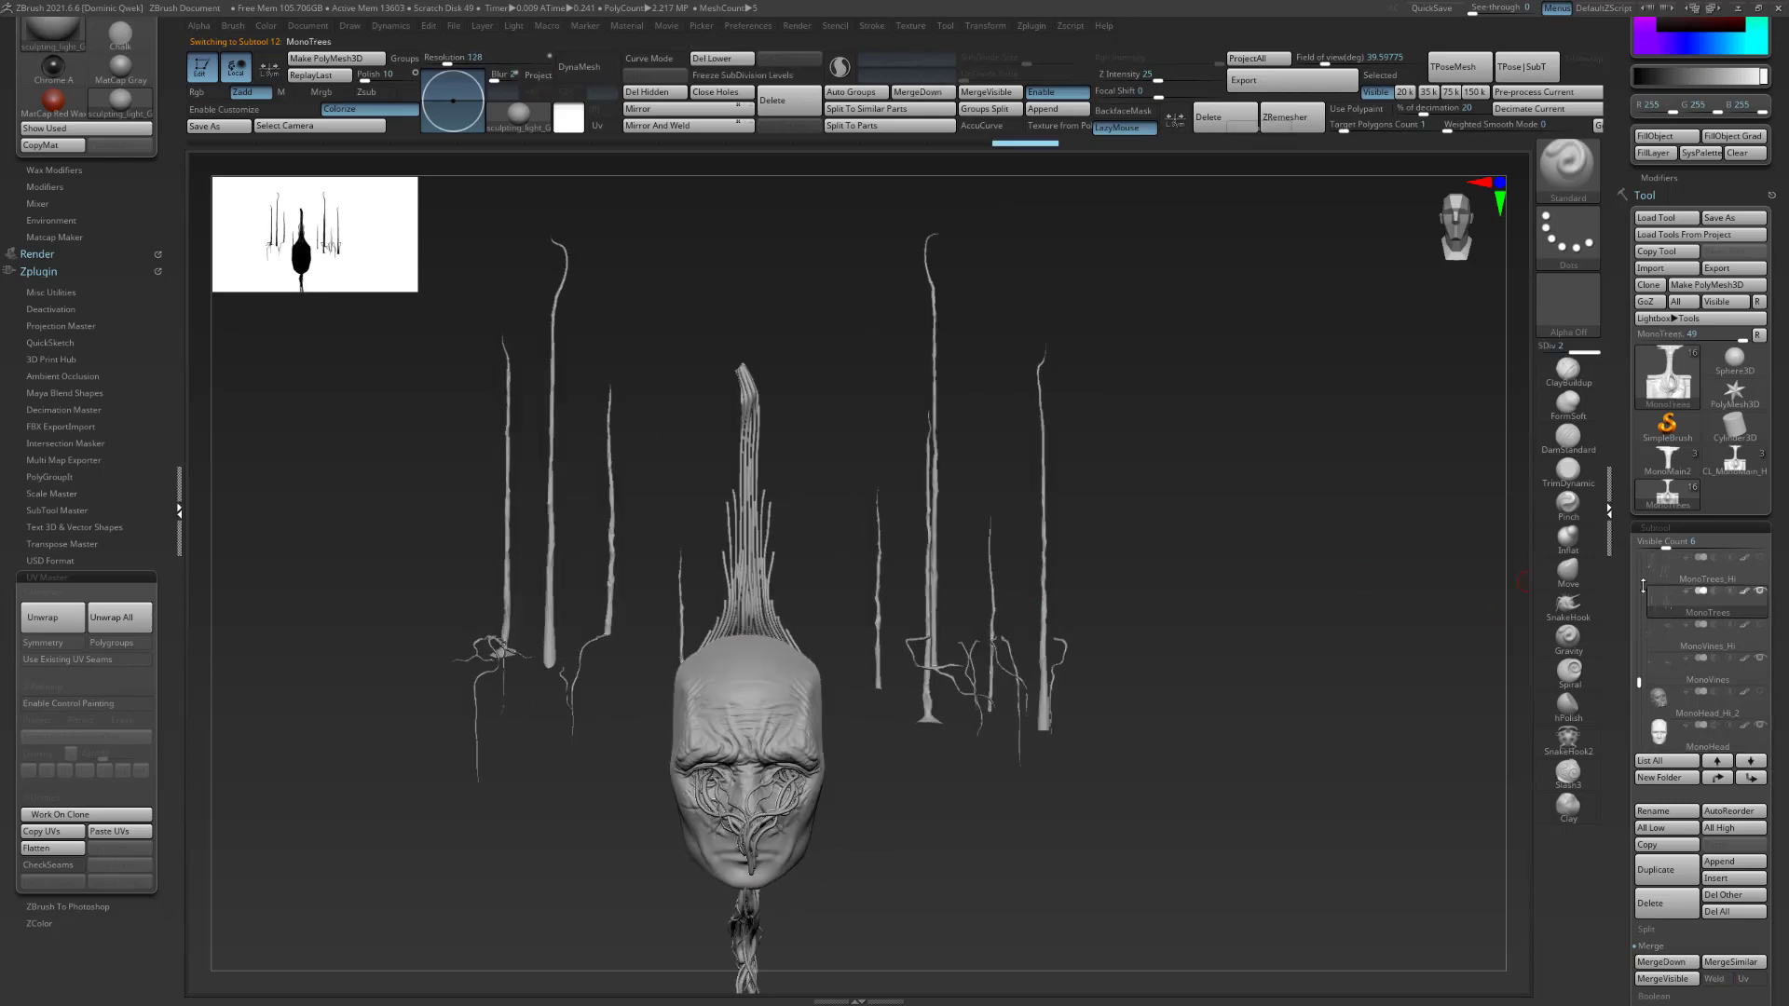
{"action": "left_click", "coordinate": [1705, 573]}
{"action": "right_click_drag", "start_coordinate": [1342, 564], "coordinate": [1356, 566]}
{"action": "right_click_drag", "start_coordinate": [1356, 566], "coordinate": [1376, 631], "text": "ctrl"}
{"action": "key", "text": "shift+s"}
{"action": "key", "text": "shift+f"}
{"action": "key", "text": "shift+d"}
{"action": "key", "text": "shift+d"}
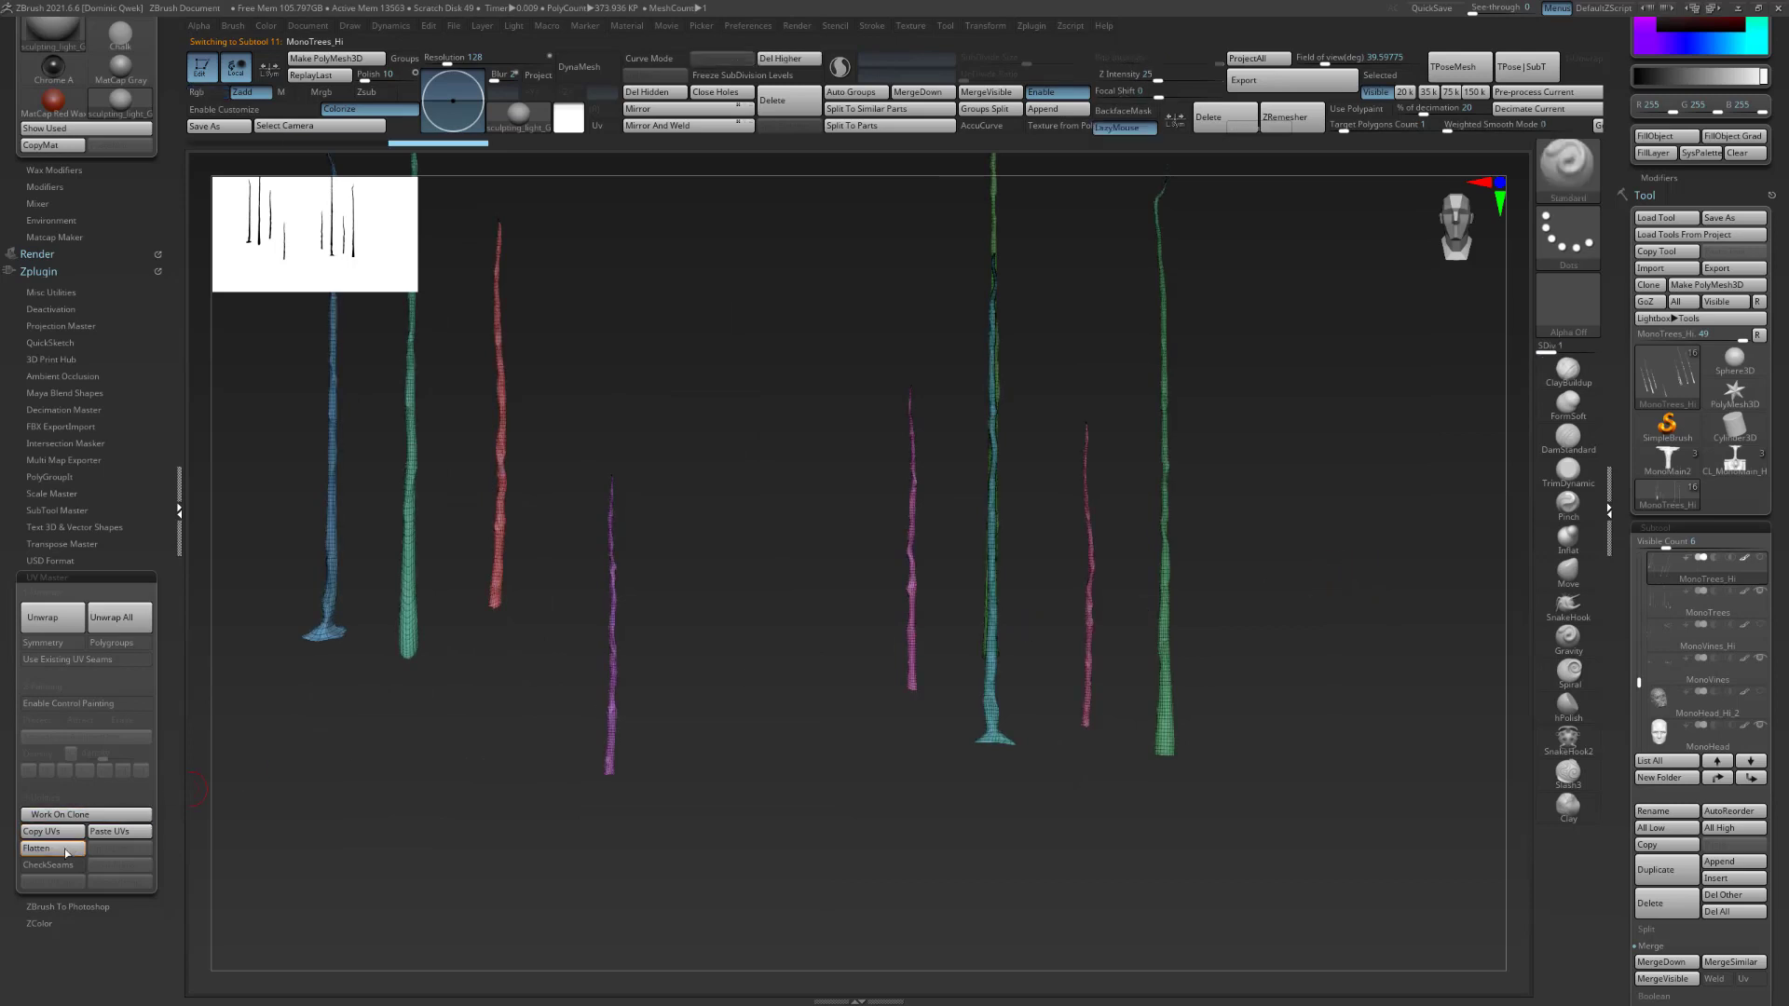
Create a UV working clone of the trees, flatten it to inspect its UV layout, and unflatten it.
{"action": "left_click", "coordinate": [53, 847]}
{"action": "left_click", "coordinate": [1043, 602]}
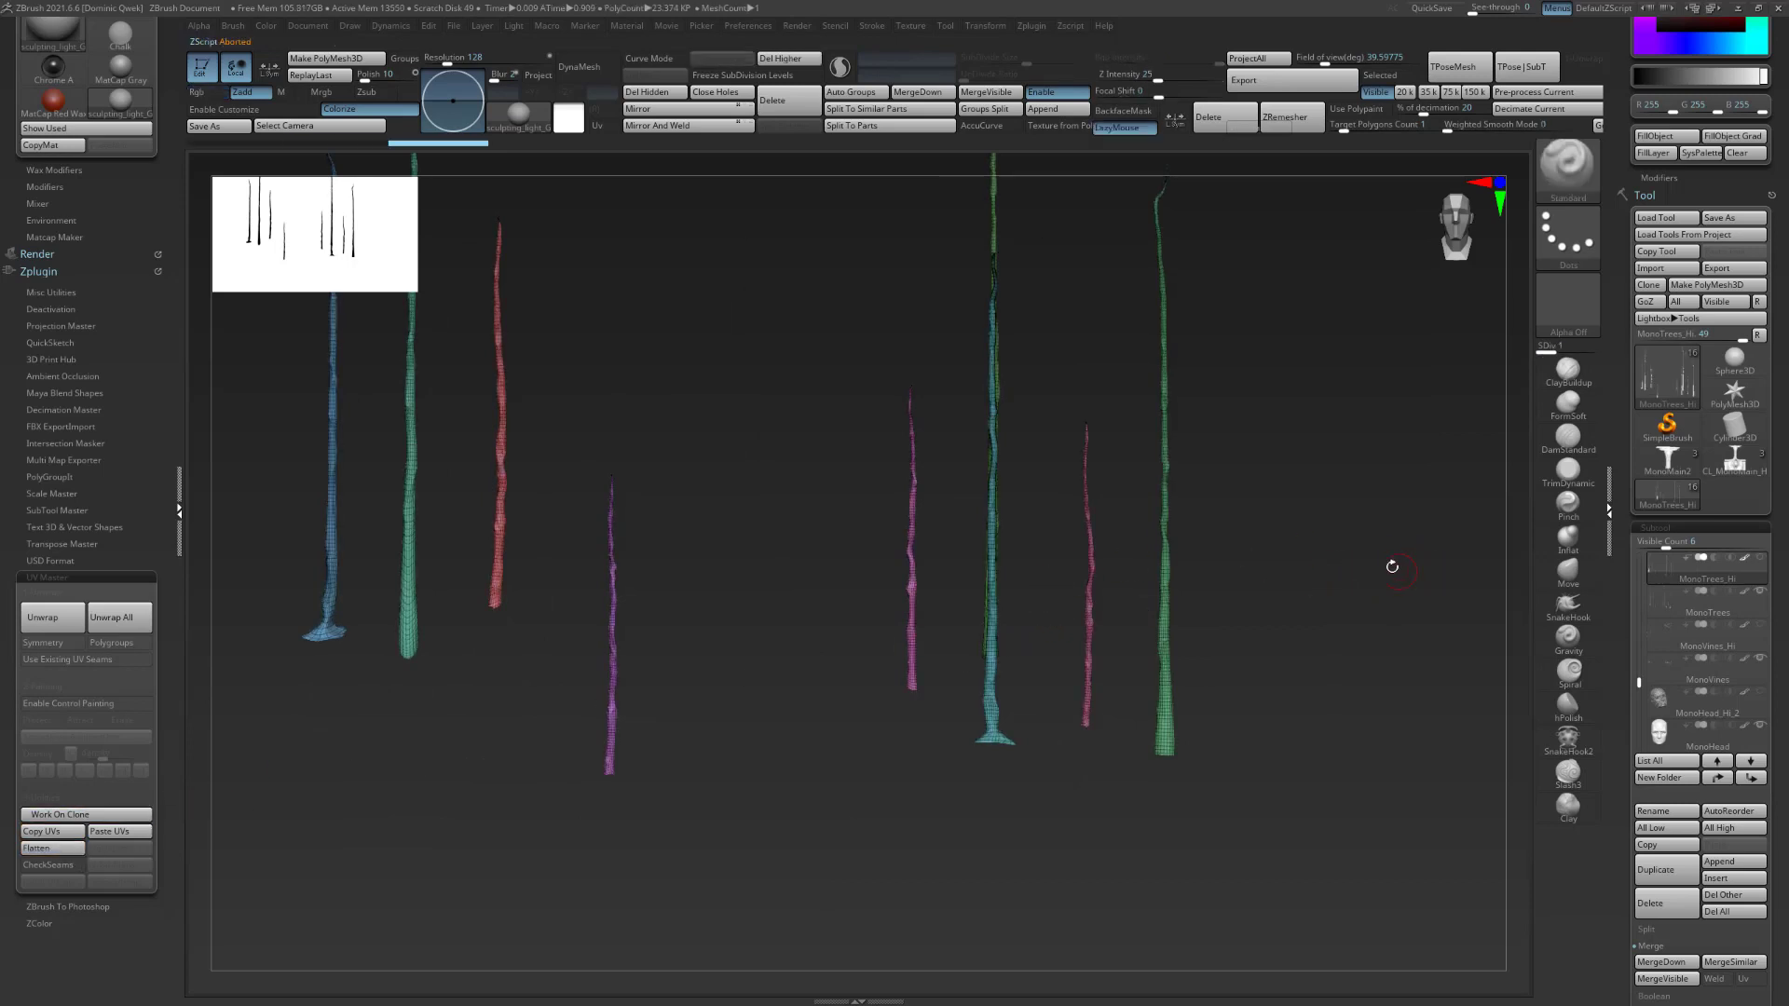
{"action": "left_click", "coordinate": [86, 814]}
{"action": "left_click", "coordinate": [48, 850]}
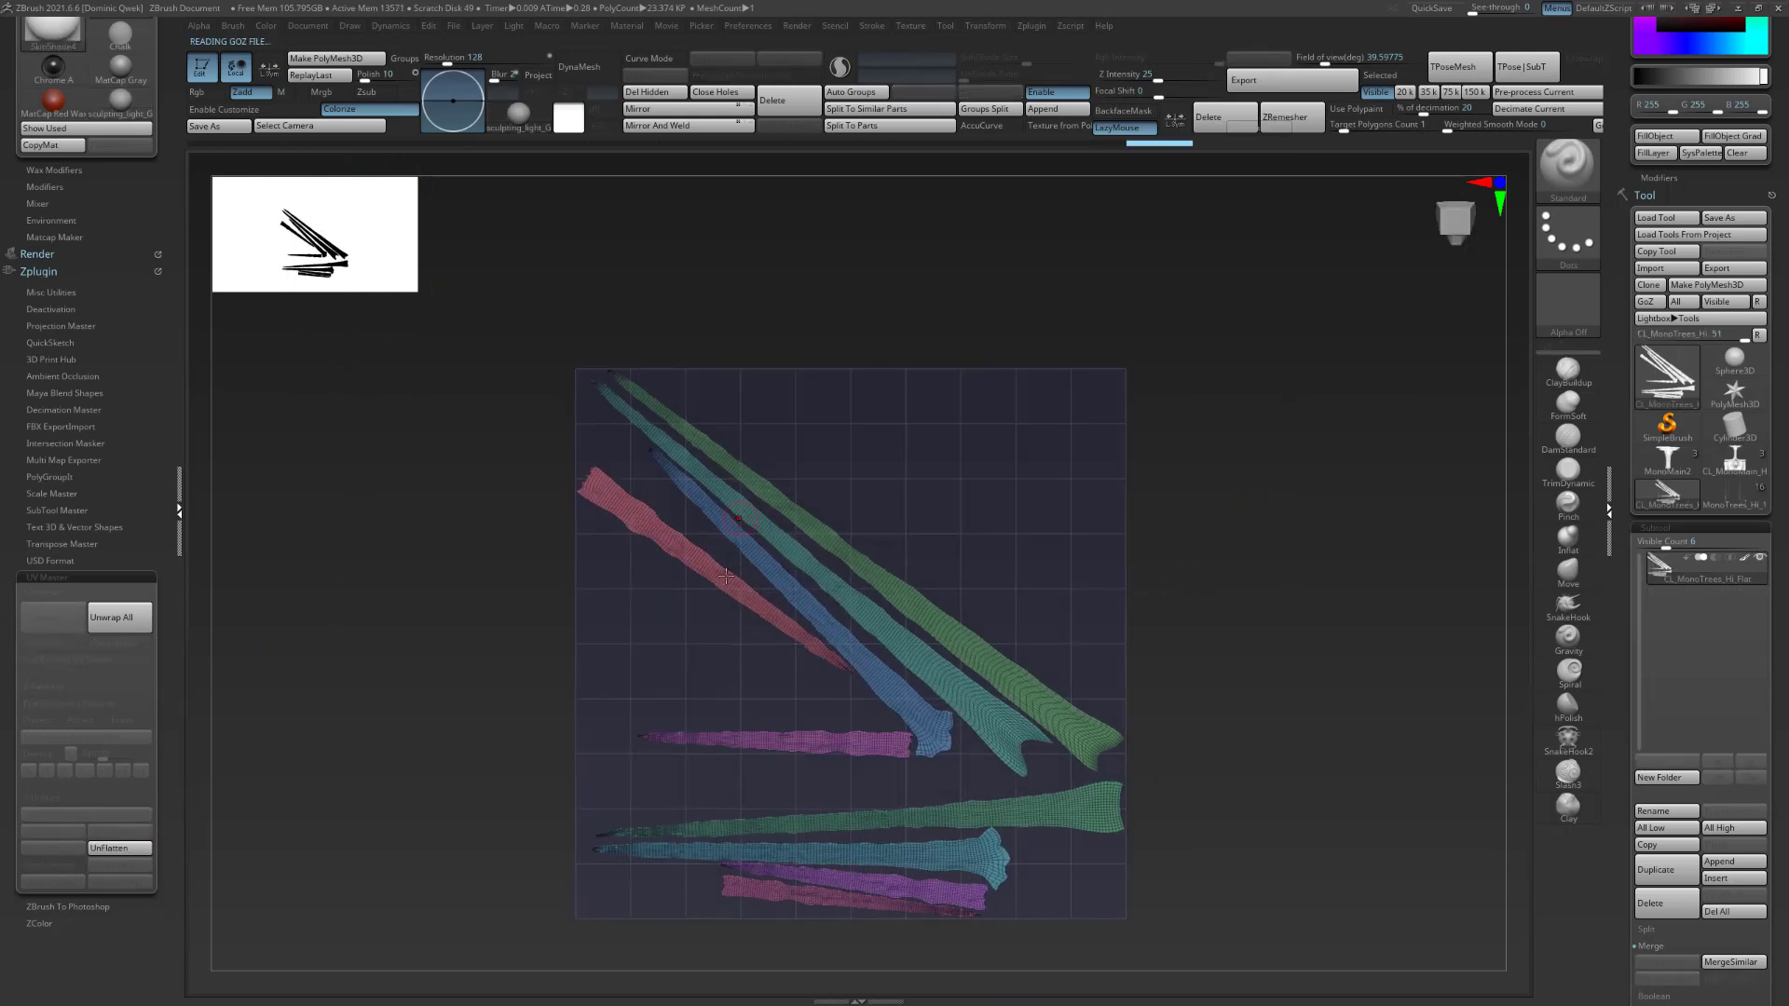
{"action": "left_click_drag", "start_coordinate": [1127, 550], "coordinate": [1138, 515], "text": "alt"}
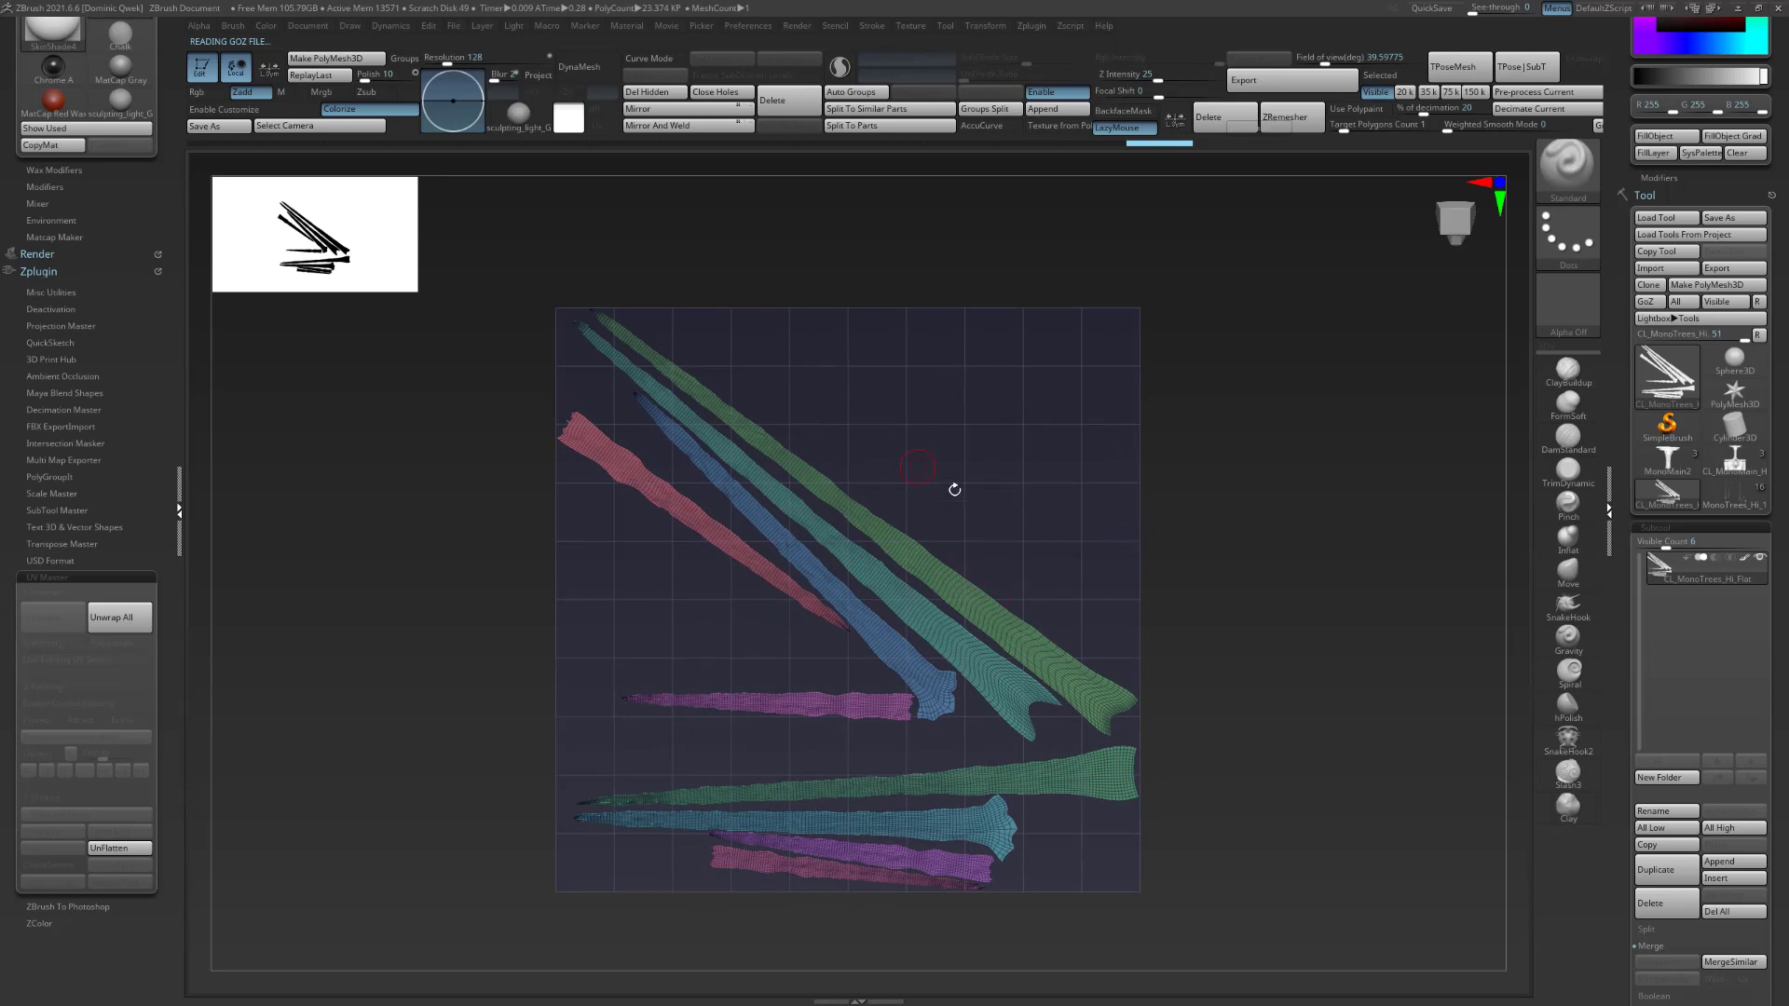
{"action": "left_click_drag", "start_coordinate": [1226, 434], "coordinate": [1243, 476], "text": "alt"}
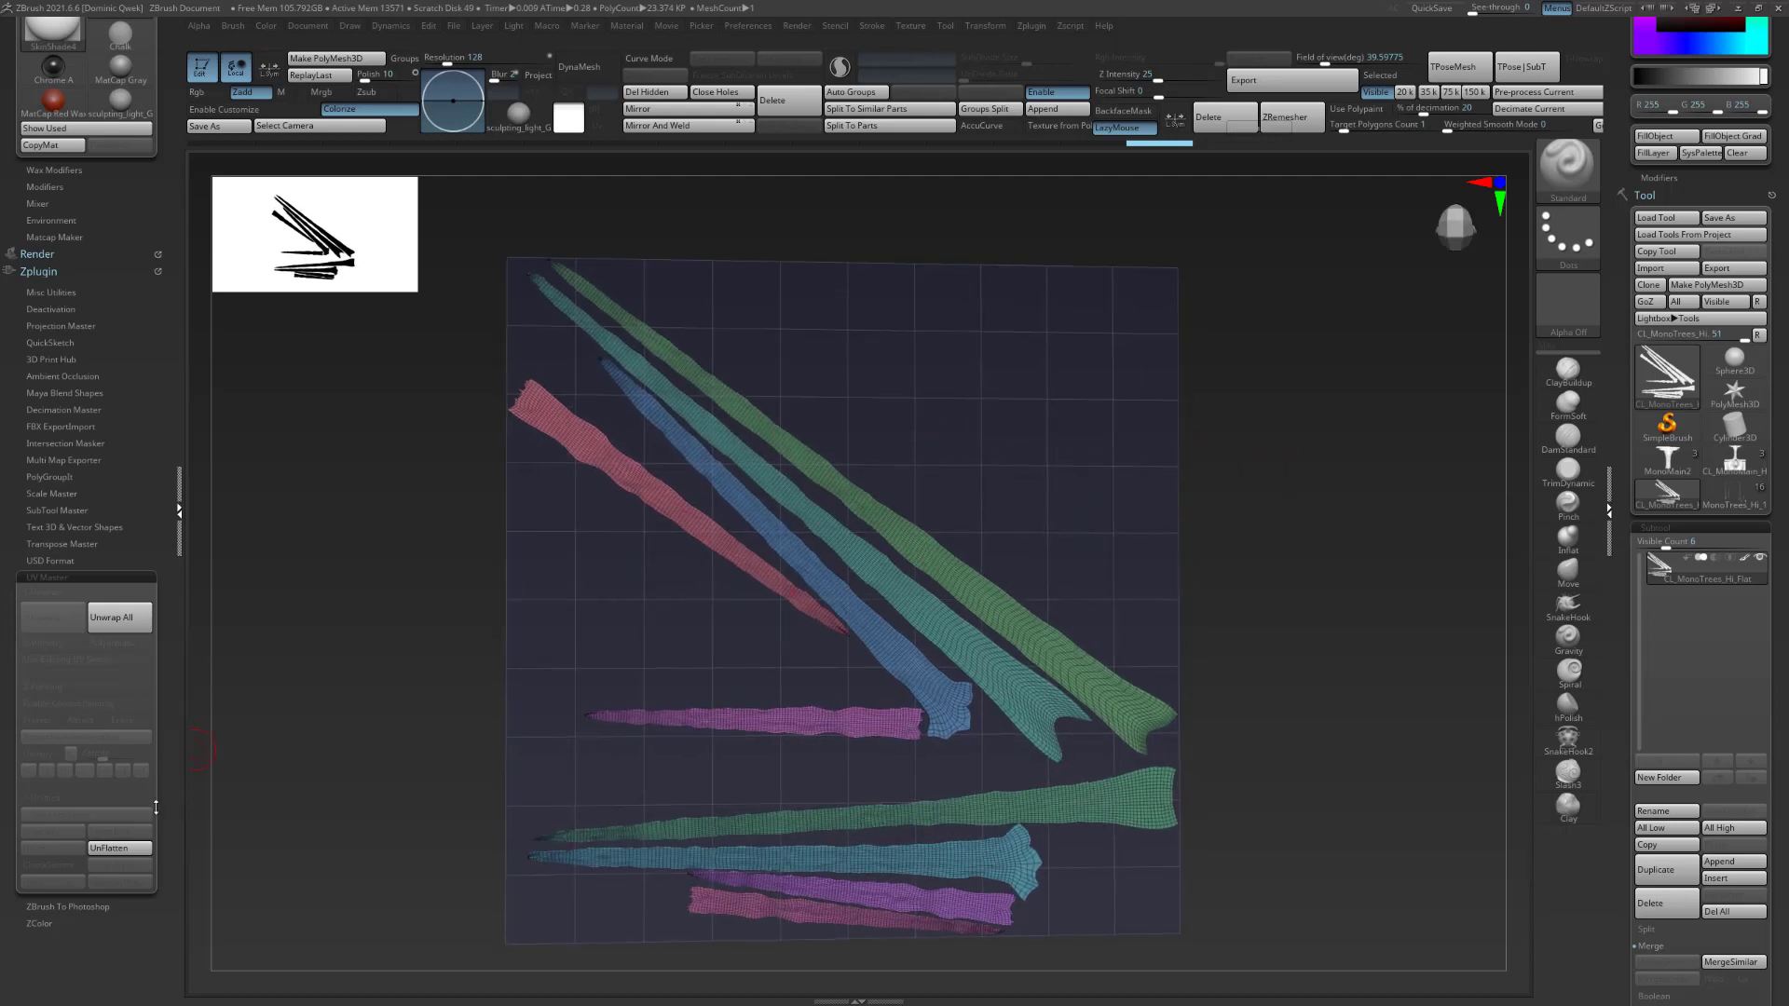
{"action": "left_click", "coordinate": [121, 849]}
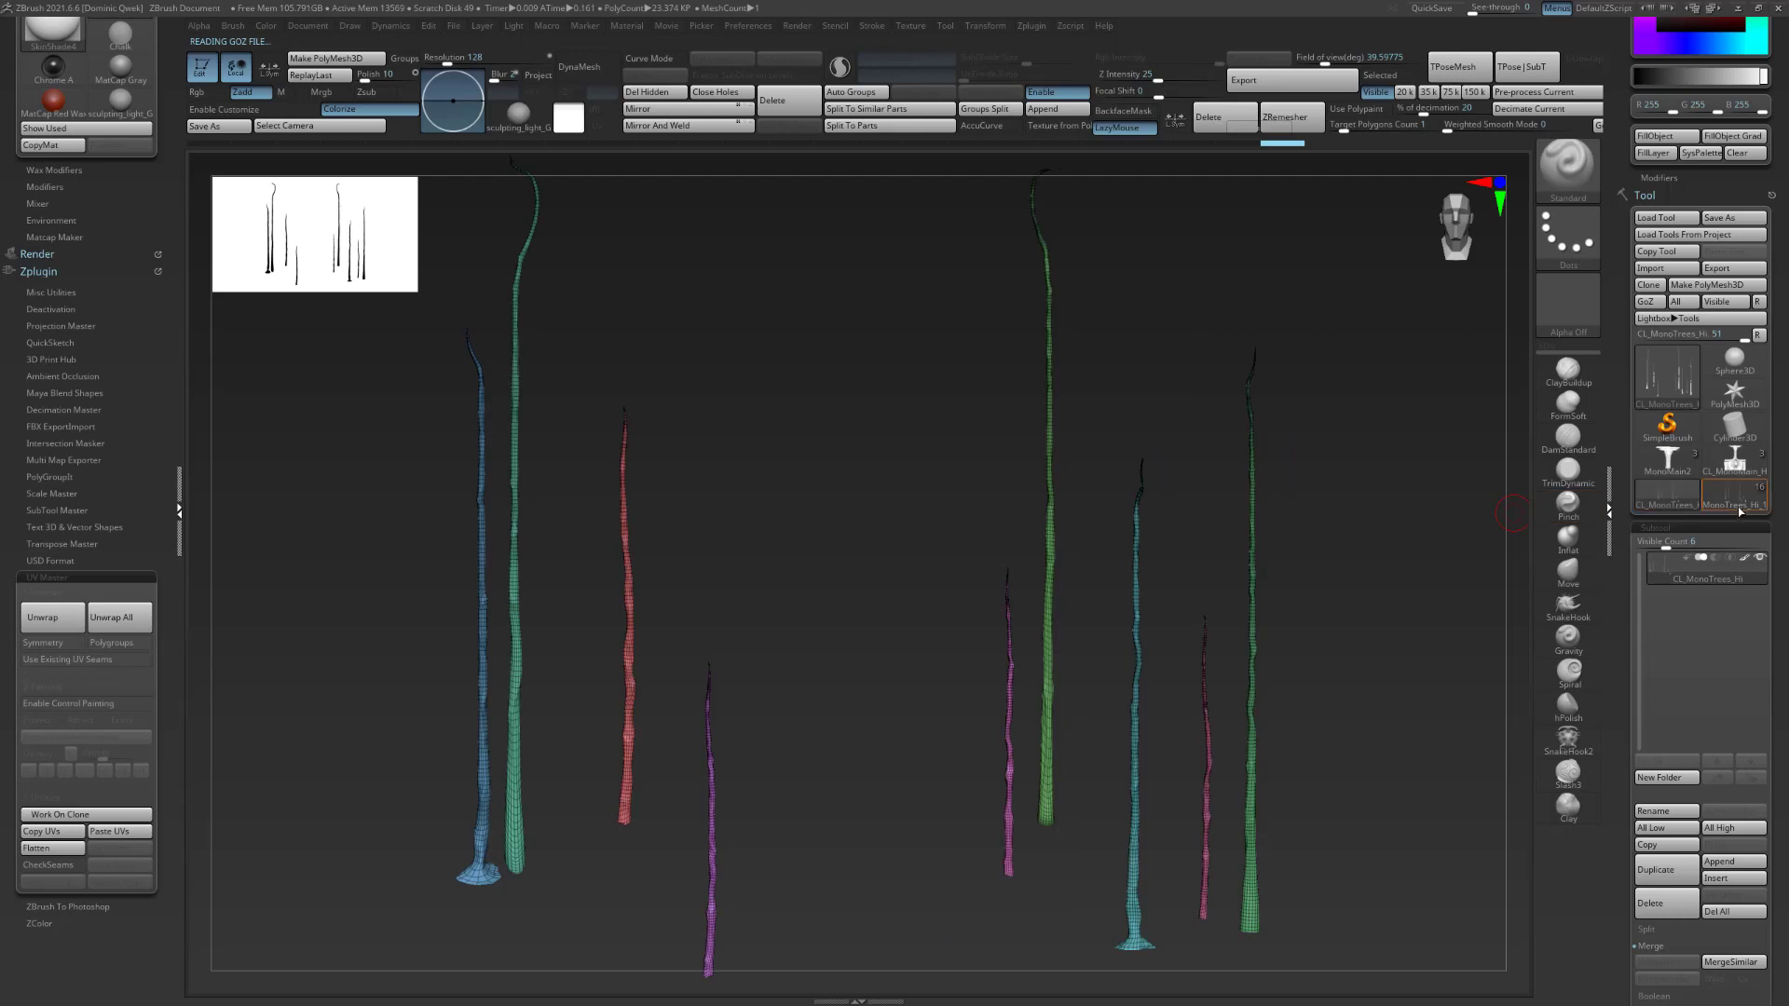
Switch back to the original multi-subtool monolith and show its main body subtool.
{"action": "left_click", "coordinate": [1735, 491]}
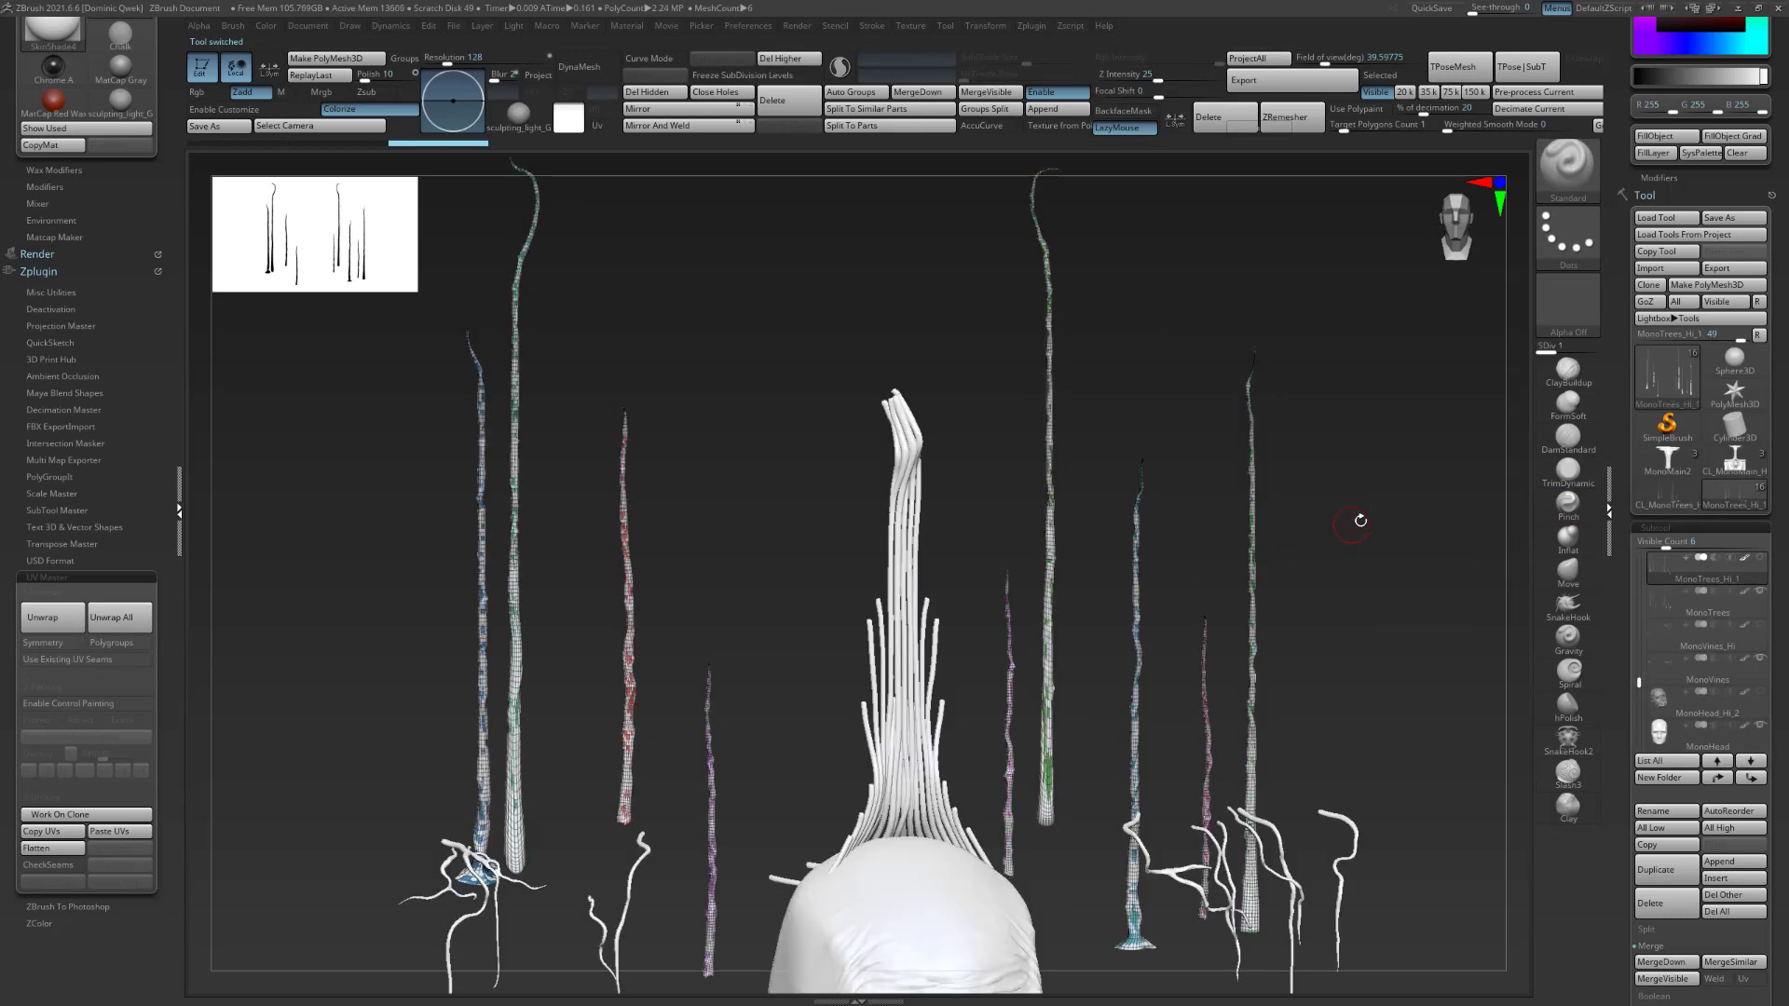
{"action": "left_click_drag", "start_coordinate": [1639, 682], "coordinate": [1639, 564]}
{"action": "left_click", "coordinate": [1761, 636]}
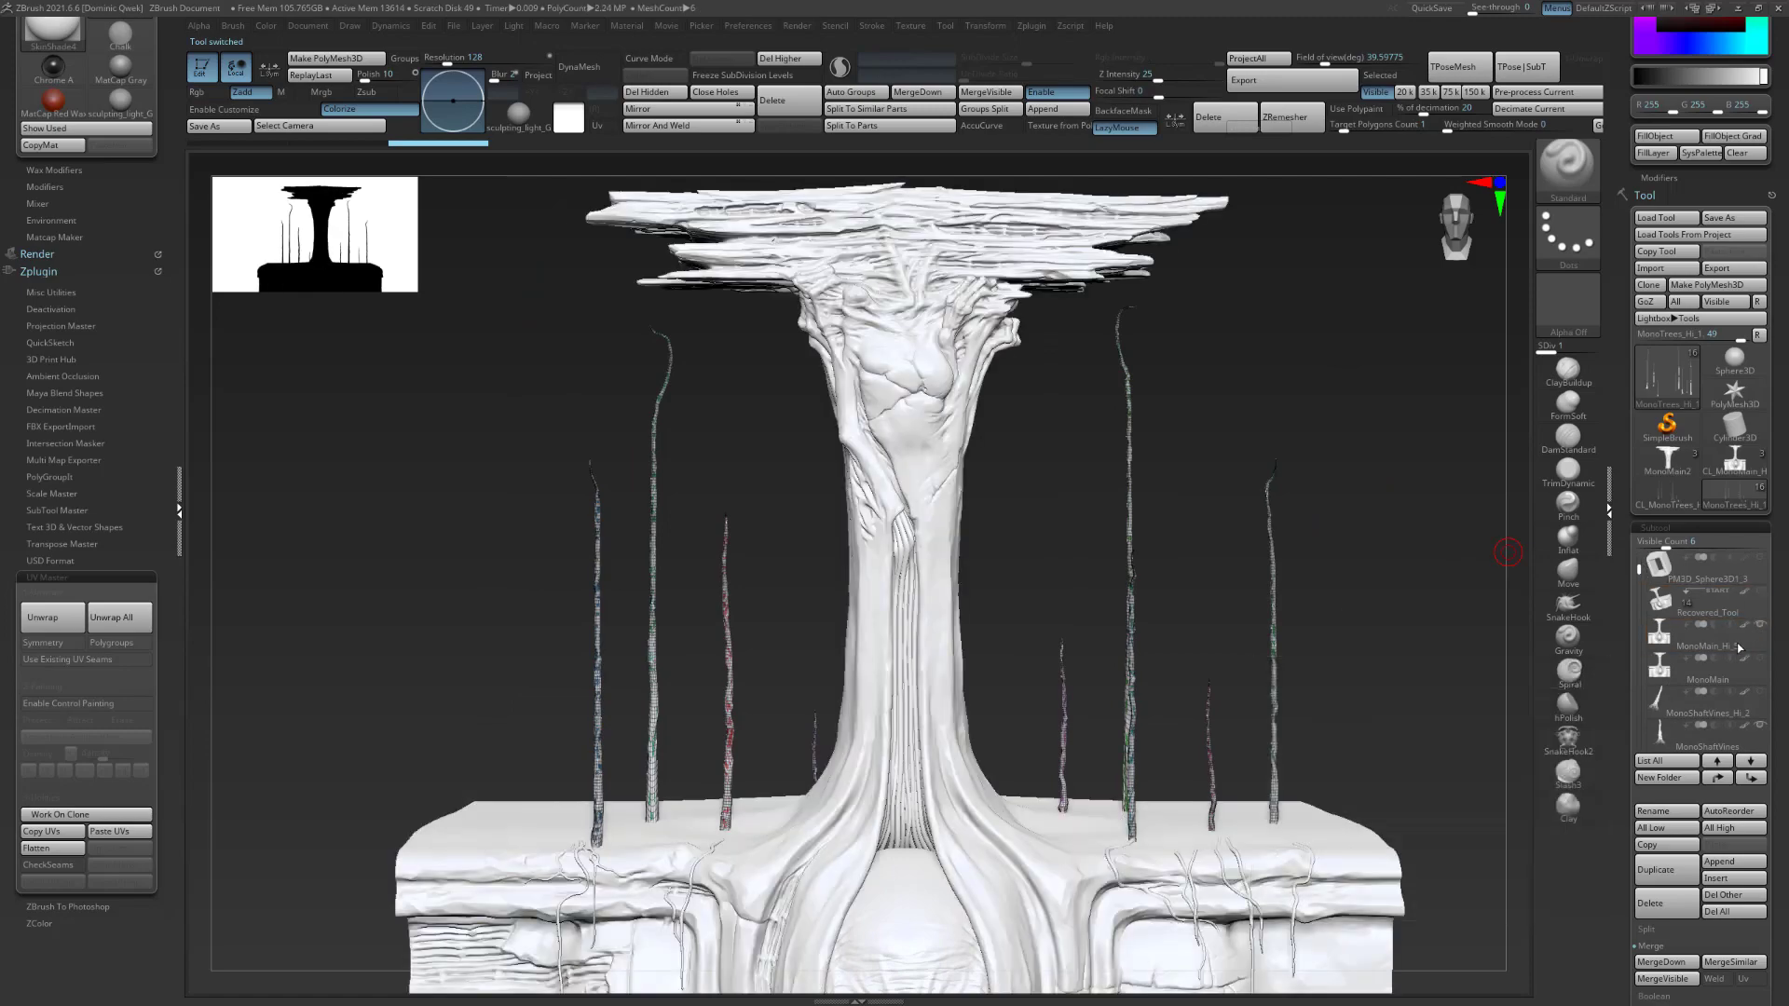
{"action": "left_click_drag", "start_coordinate": [1344, 510], "coordinate": [1240, 464]}
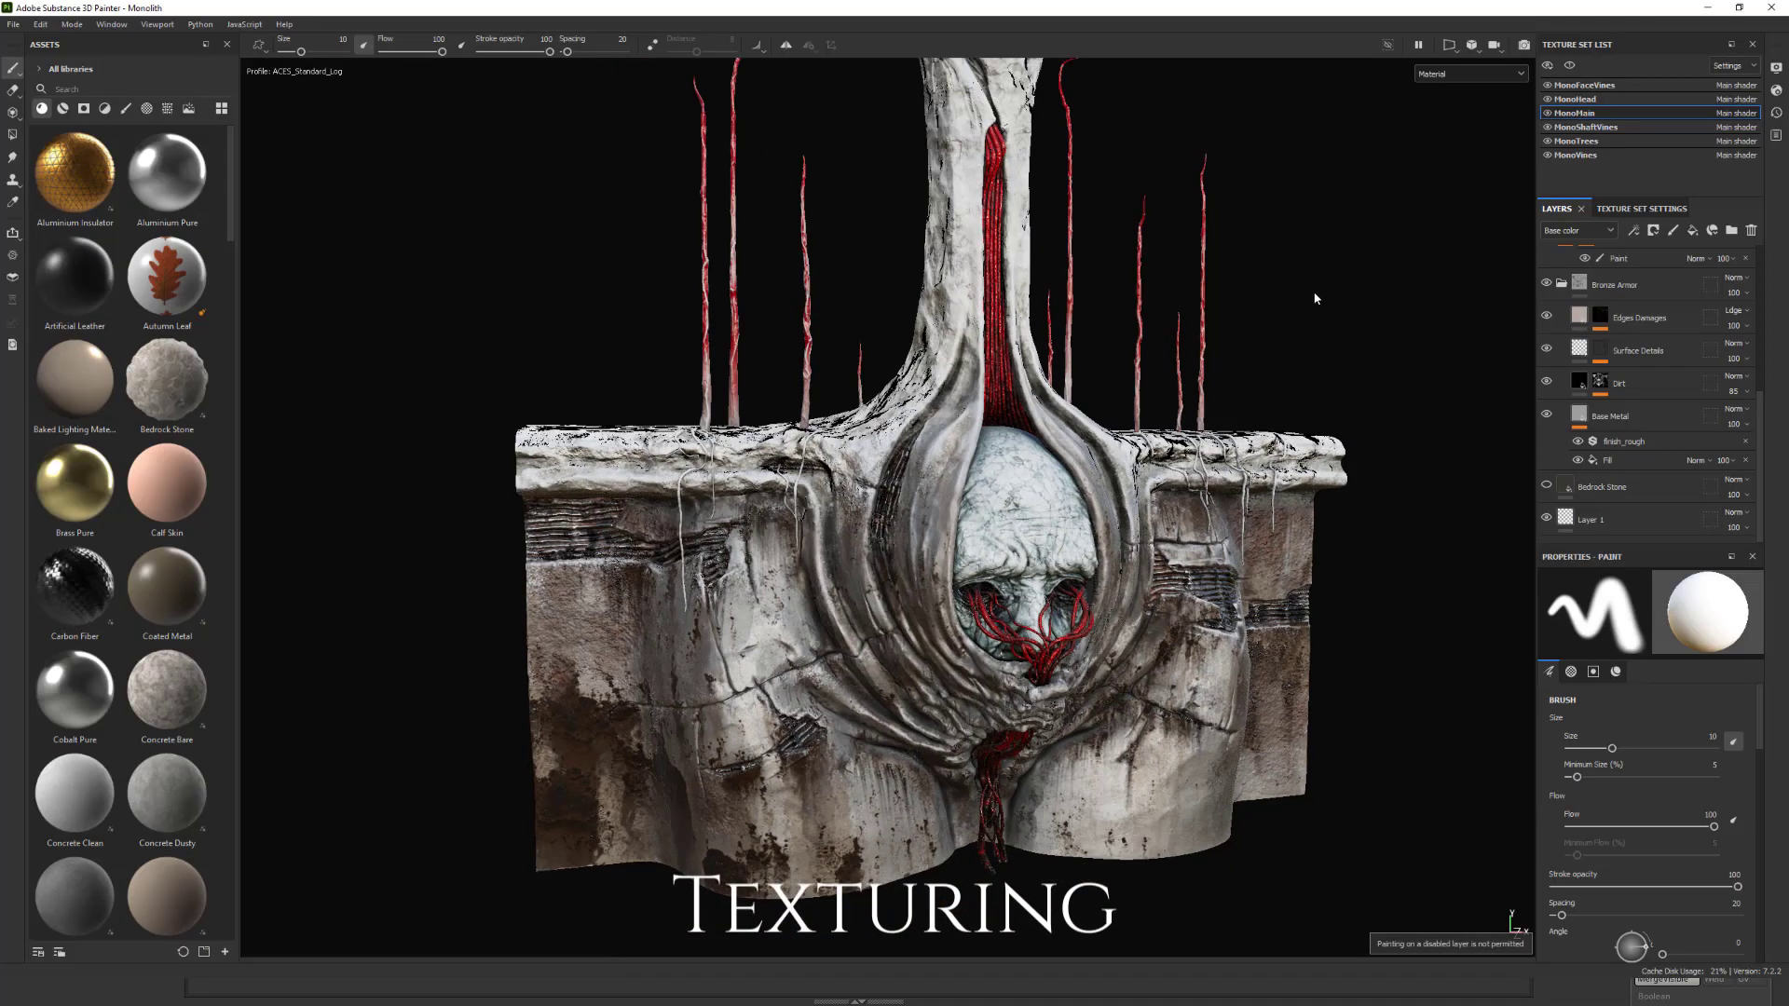
Switch to Substance 3D Painter and examine the textured monolith and the main shader's parameters.
{"action": "middle_click_drag", "start_coordinate": [1308, 295], "coordinate": [1226, 345], "text": "alt"}
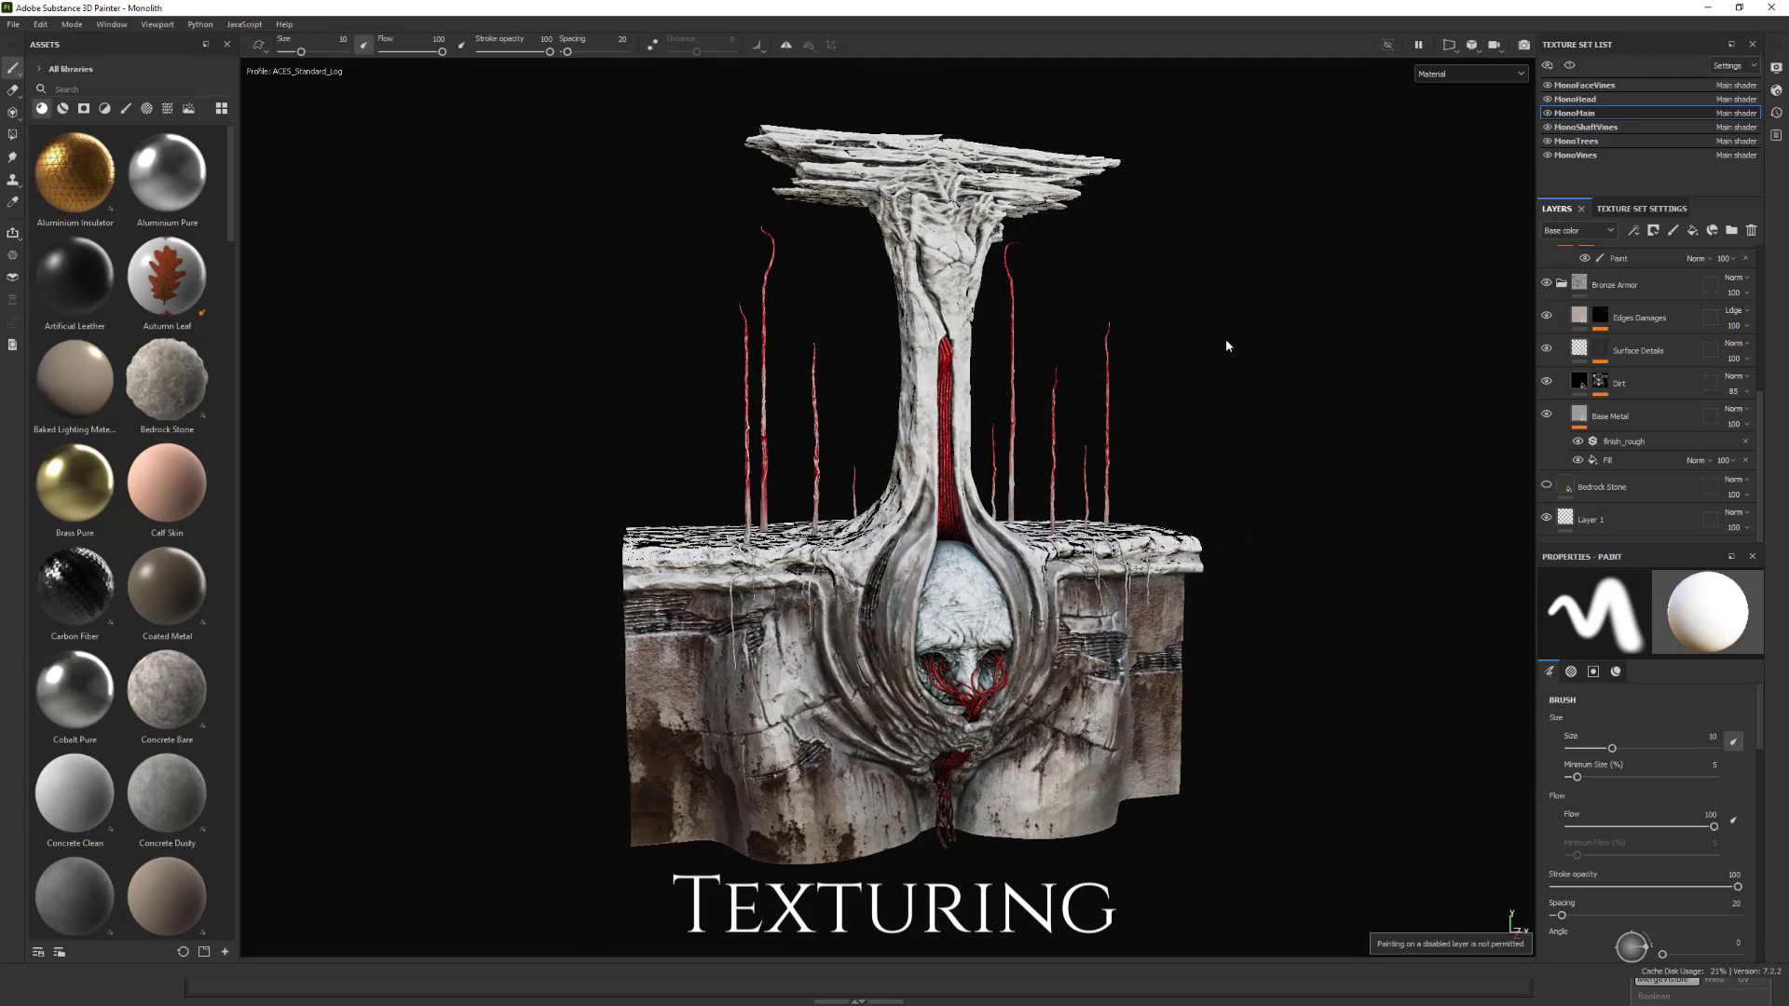
{"action": "left_click_drag", "start_coordinate": [1231, 395], "coordinate": [1278, 416], "text": "alt"}
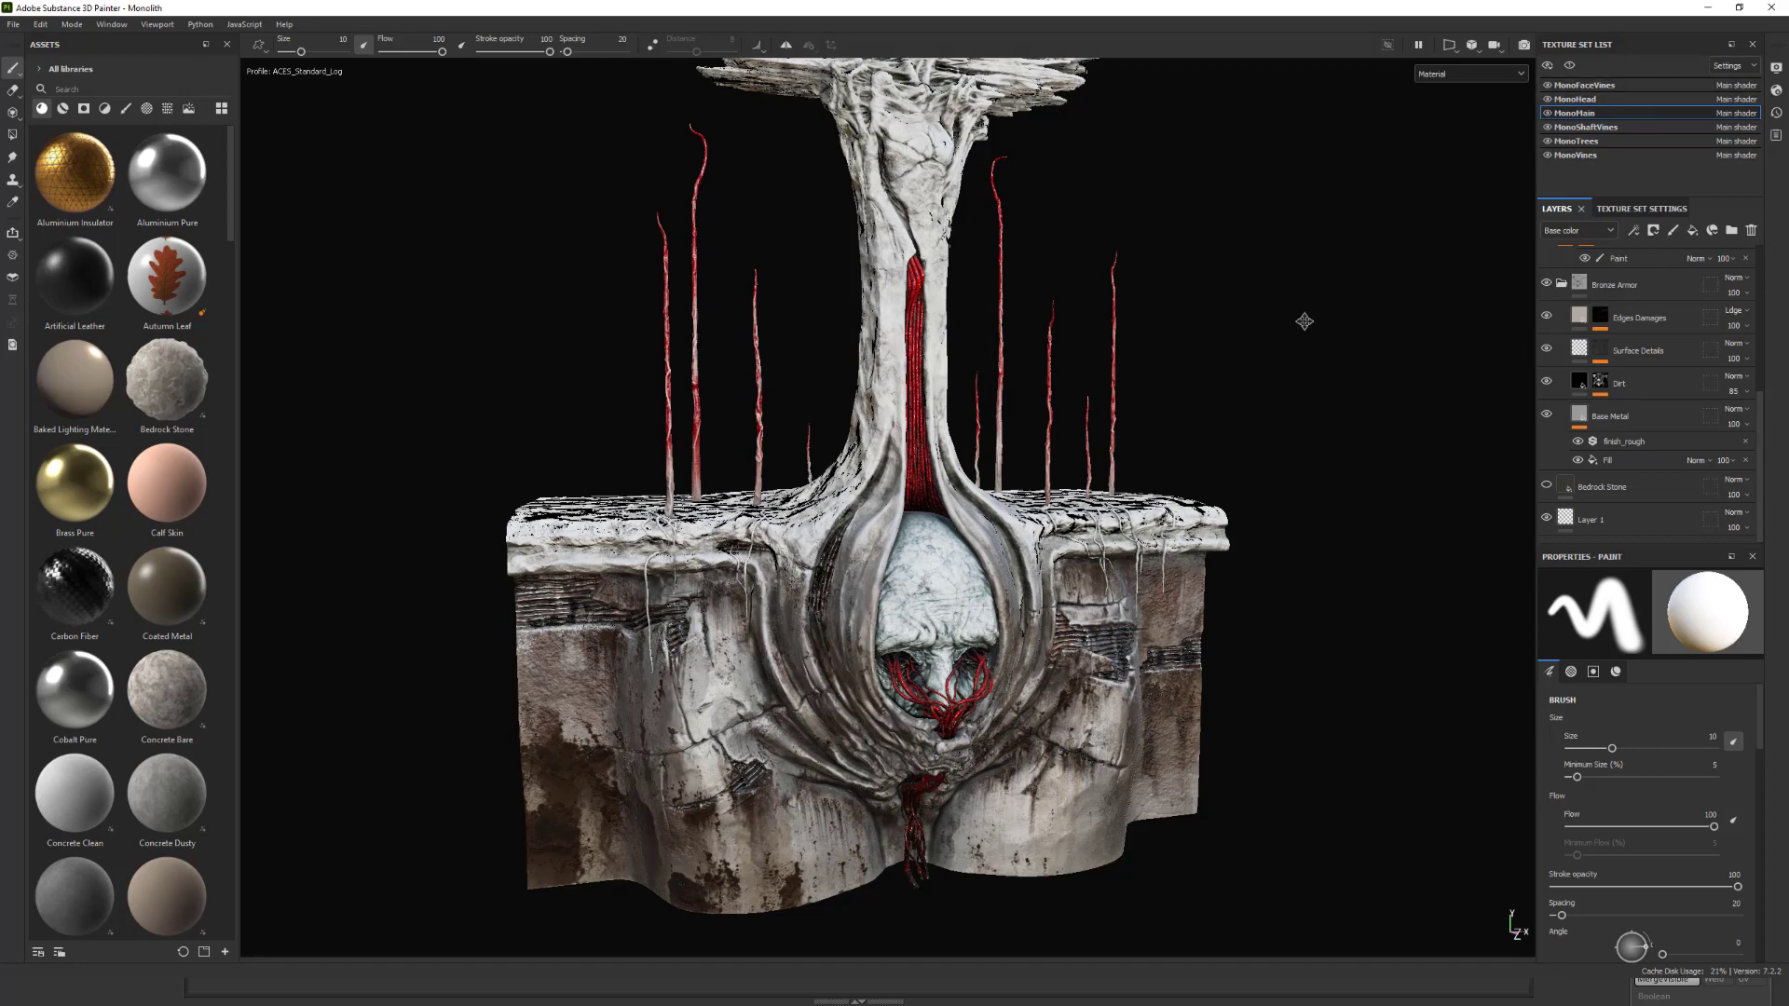
{"action": "middle_click_drag", "start_coordinate": [1304, 320], "coordinate": [1315, 349], "text": "alt"}
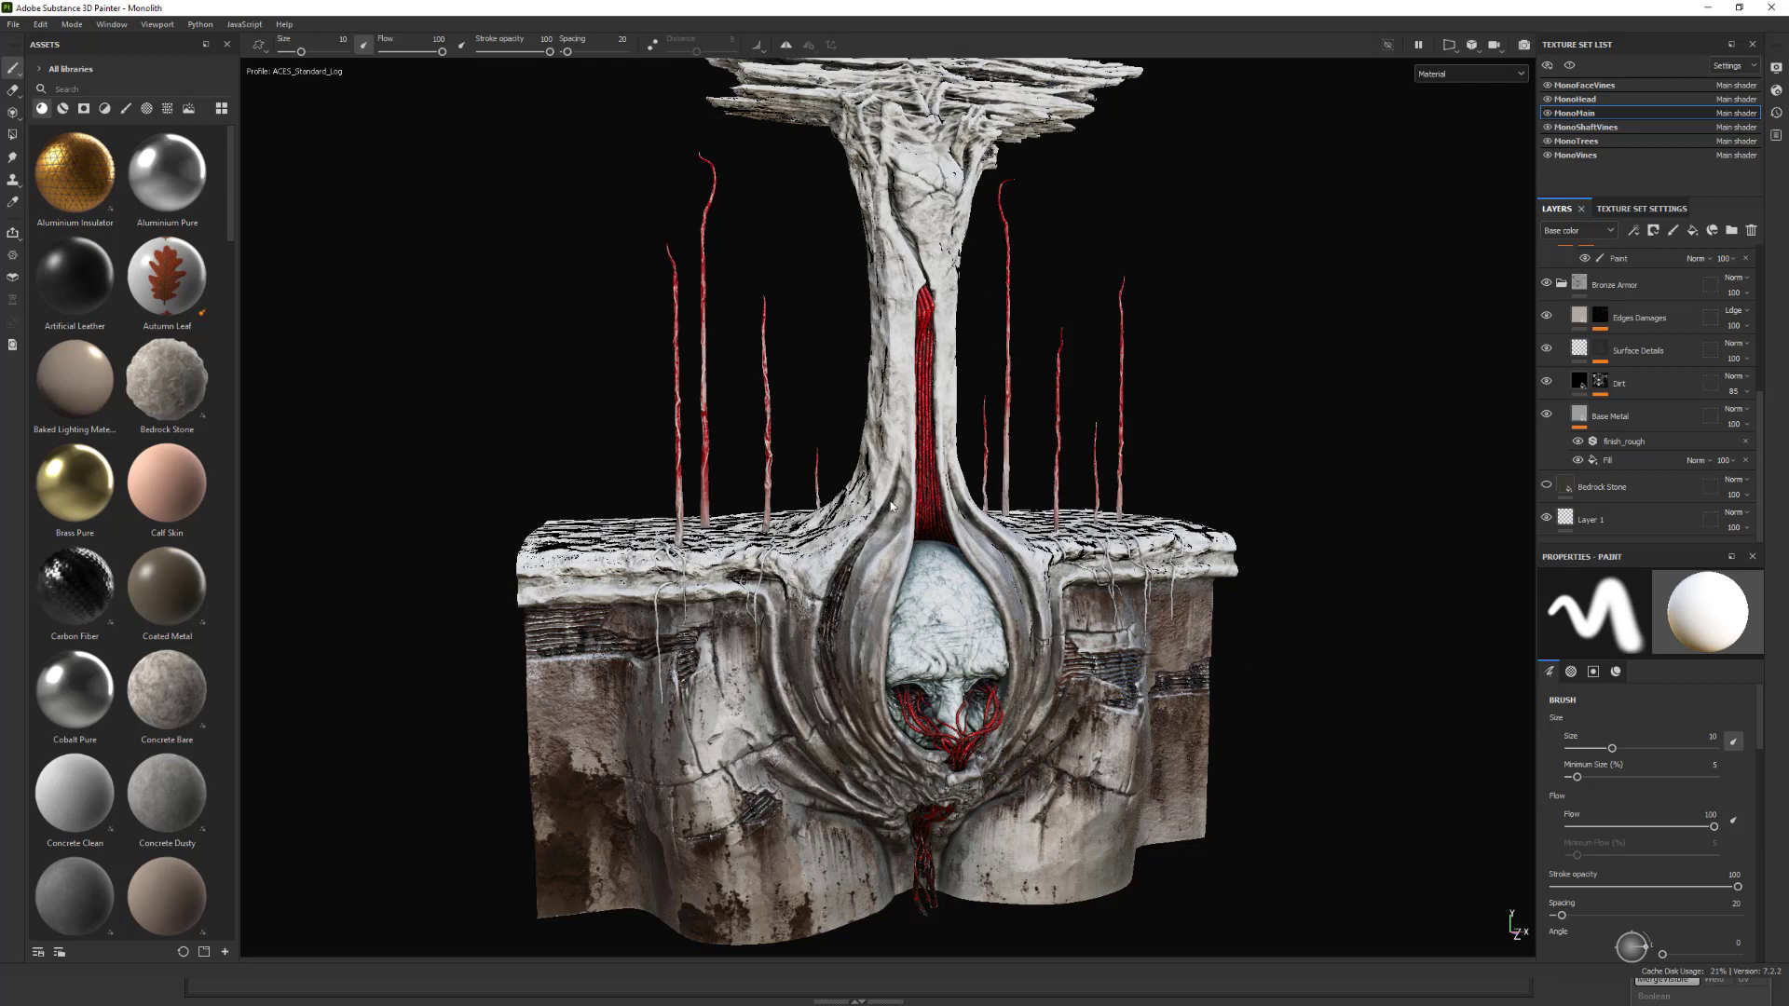
{"action": "left_click_drag", "start_coordinate": [1429, 363], "coordinate": [1415, 350], "text": "alt"}
{"action": "left_click", "coordinate": [1777, 91]}
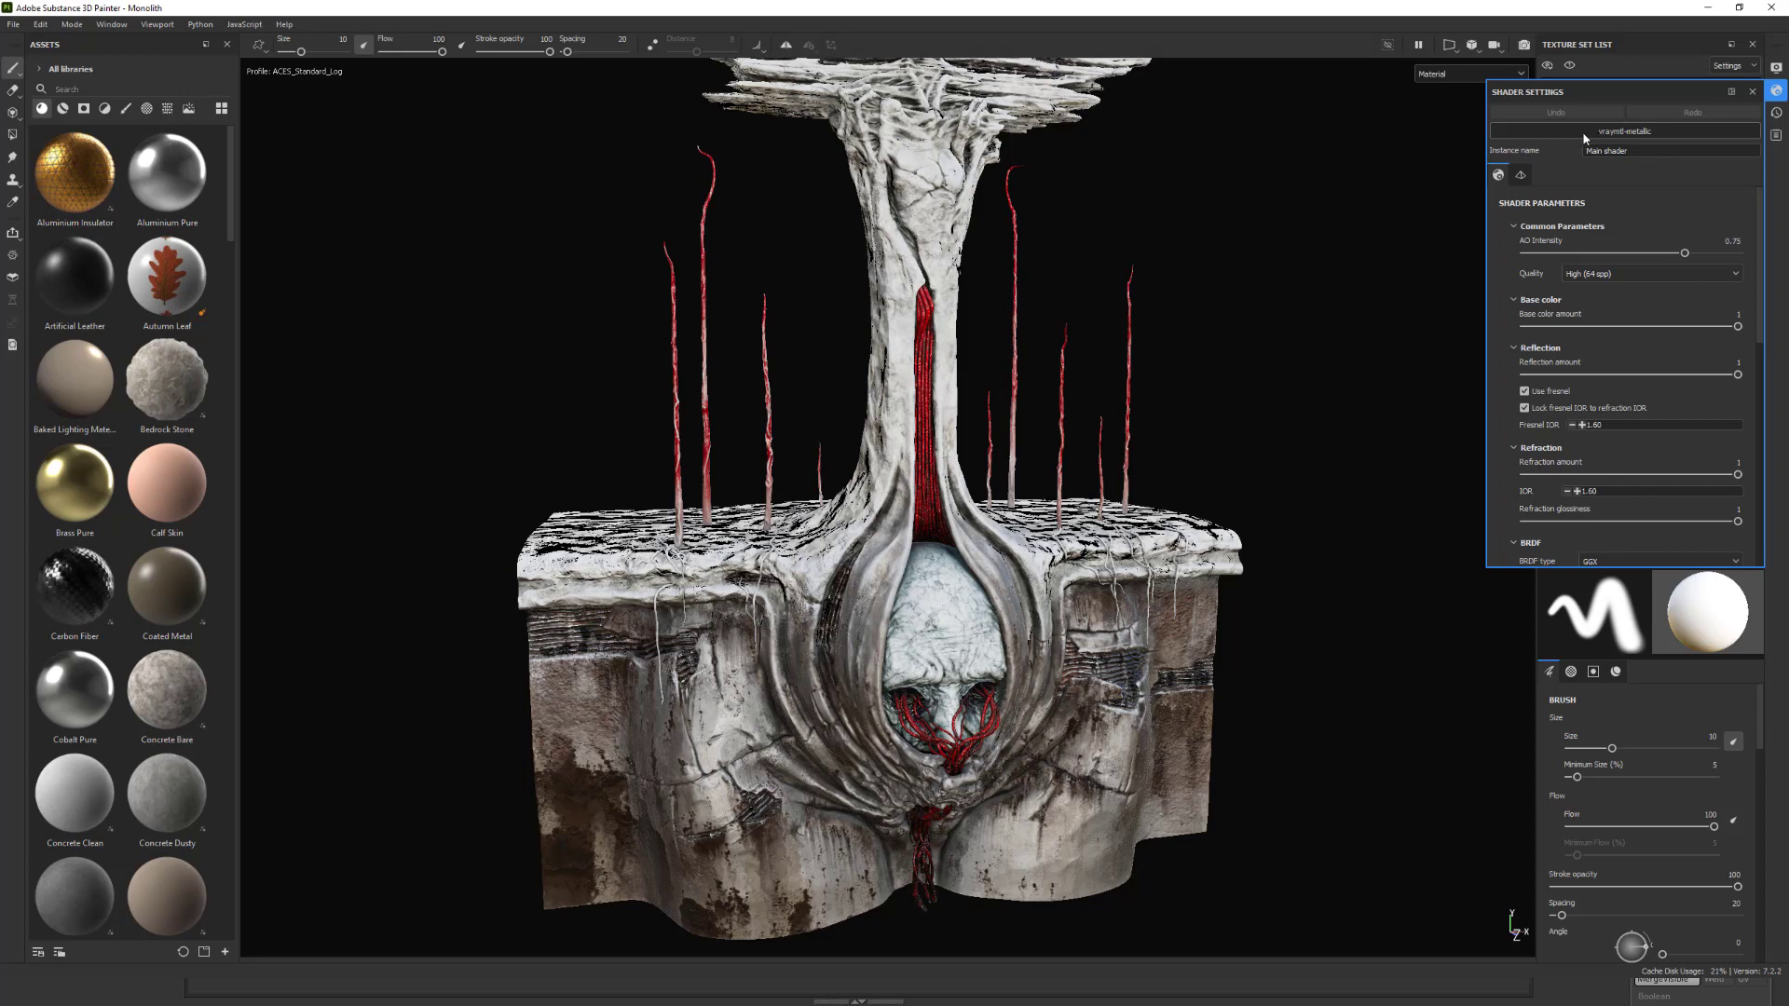
{"action": "left_click", "coordinate": [1318, 459]}
{"action": "left_click_drag", "start_coordinate": [1335, 431], "coordinate": [1338, 427], "text": "alt"}
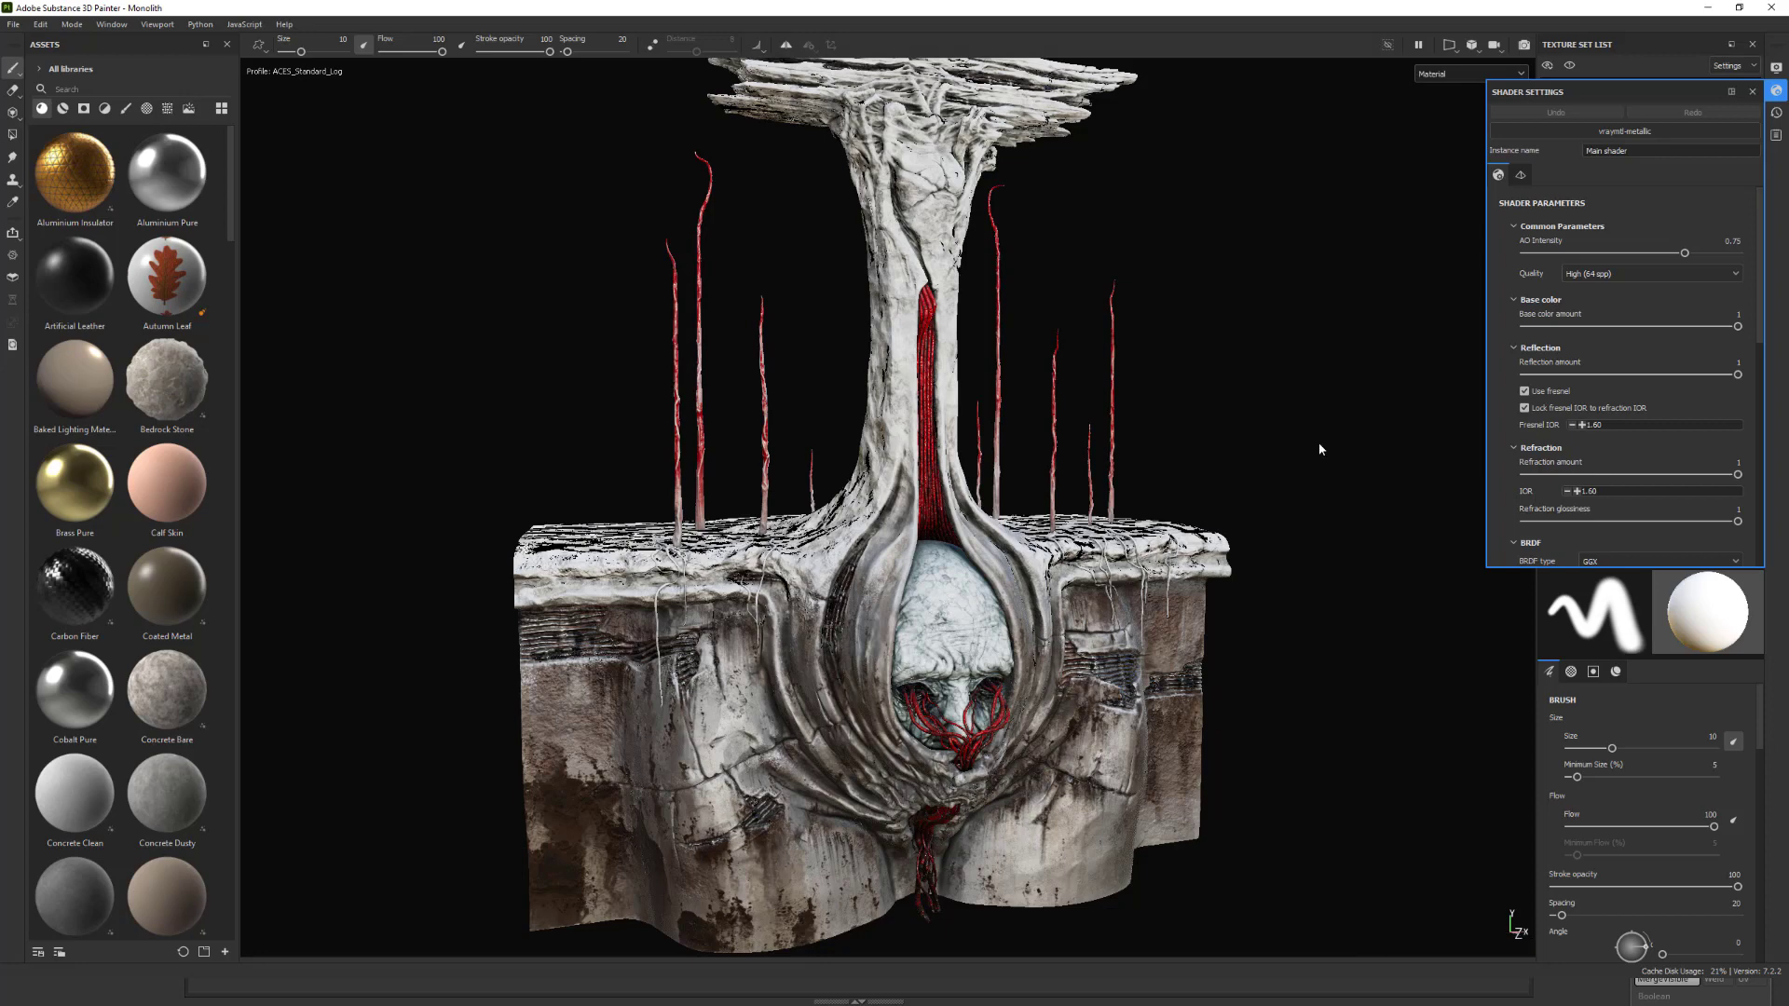
{"action": "left_click", "coordinate": [1328, 445]}
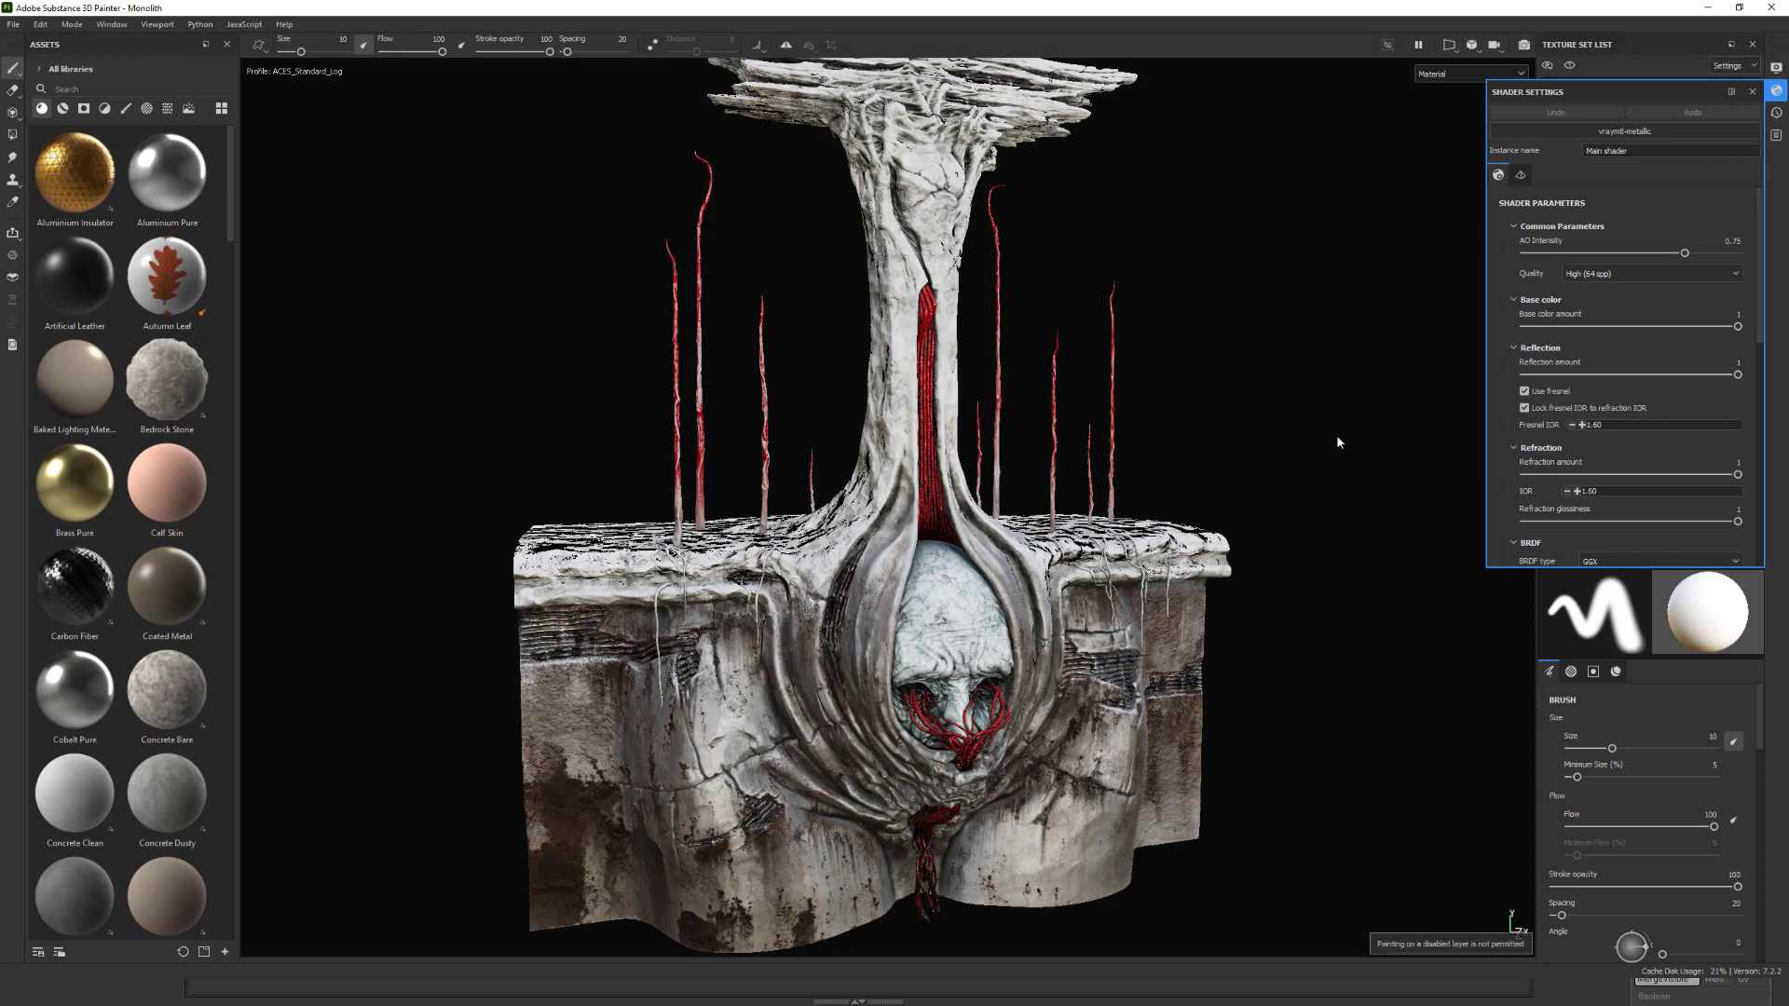
{"action": "left_click", "coordinate": [1752, 92]}
{"action": "left_click_drag", "start_coordinate": [1295, 373], "coordinate": [1276, 395], "text": "alt"}
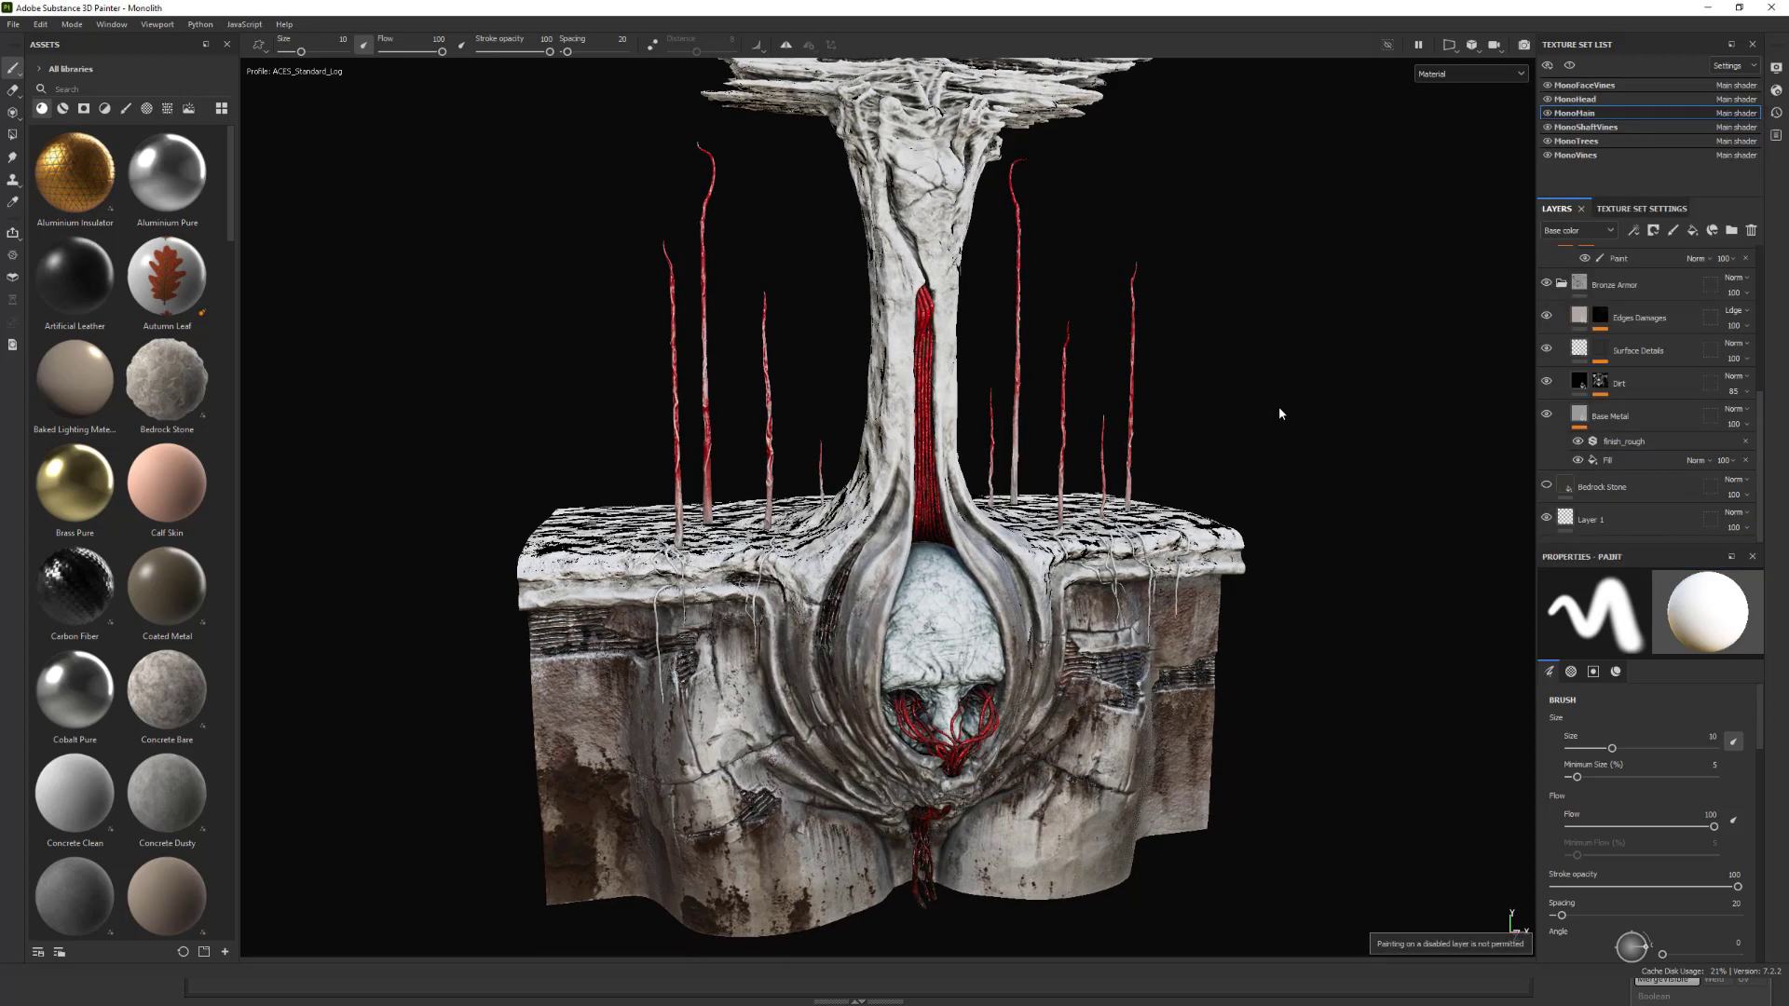
Hide all texture sets except MonoMain and make MonoMain the active set.
{"action": "middle_click_drag", "start_coordinate": [1279, 458], "coordinate": [1274, 378], "text": "alt"}
{"action": "scroll", "coordinate": [1274, 377], "scroll_direction": "up", "scroll_amount": 2}
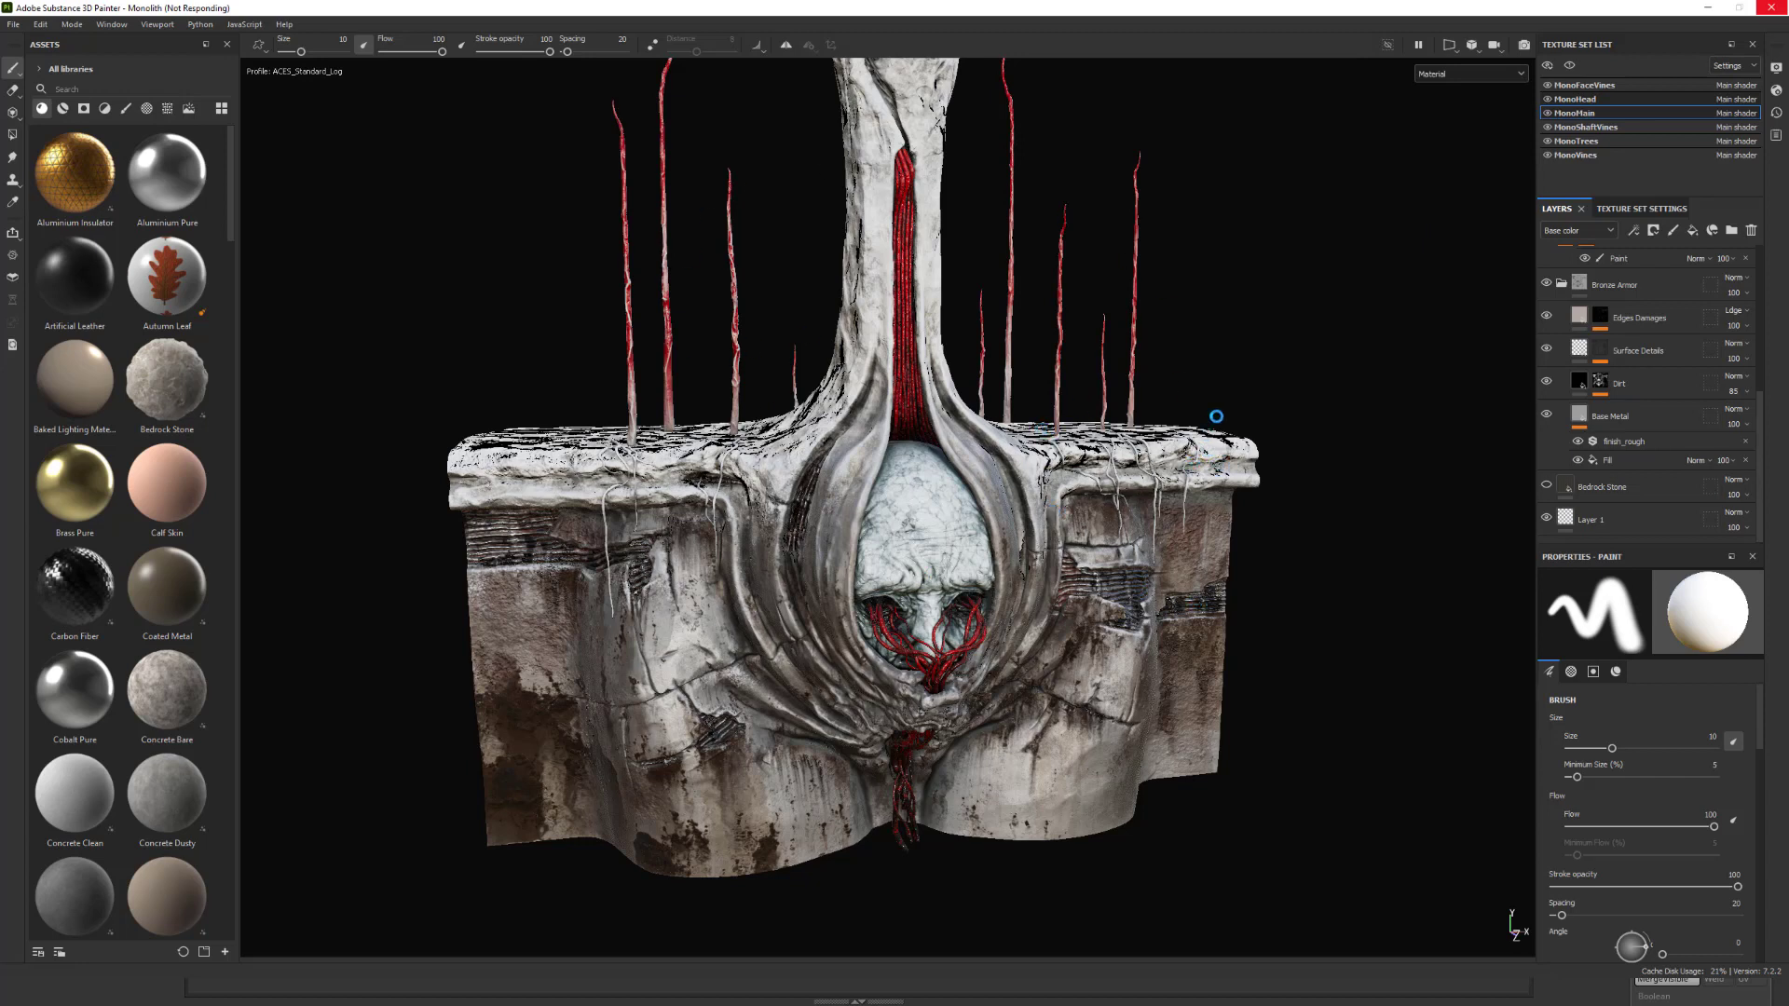
{"action": "left_click", "coordinate": [1547, 85]}
{"action": "left_click", "coordinate": [1548, 128]}
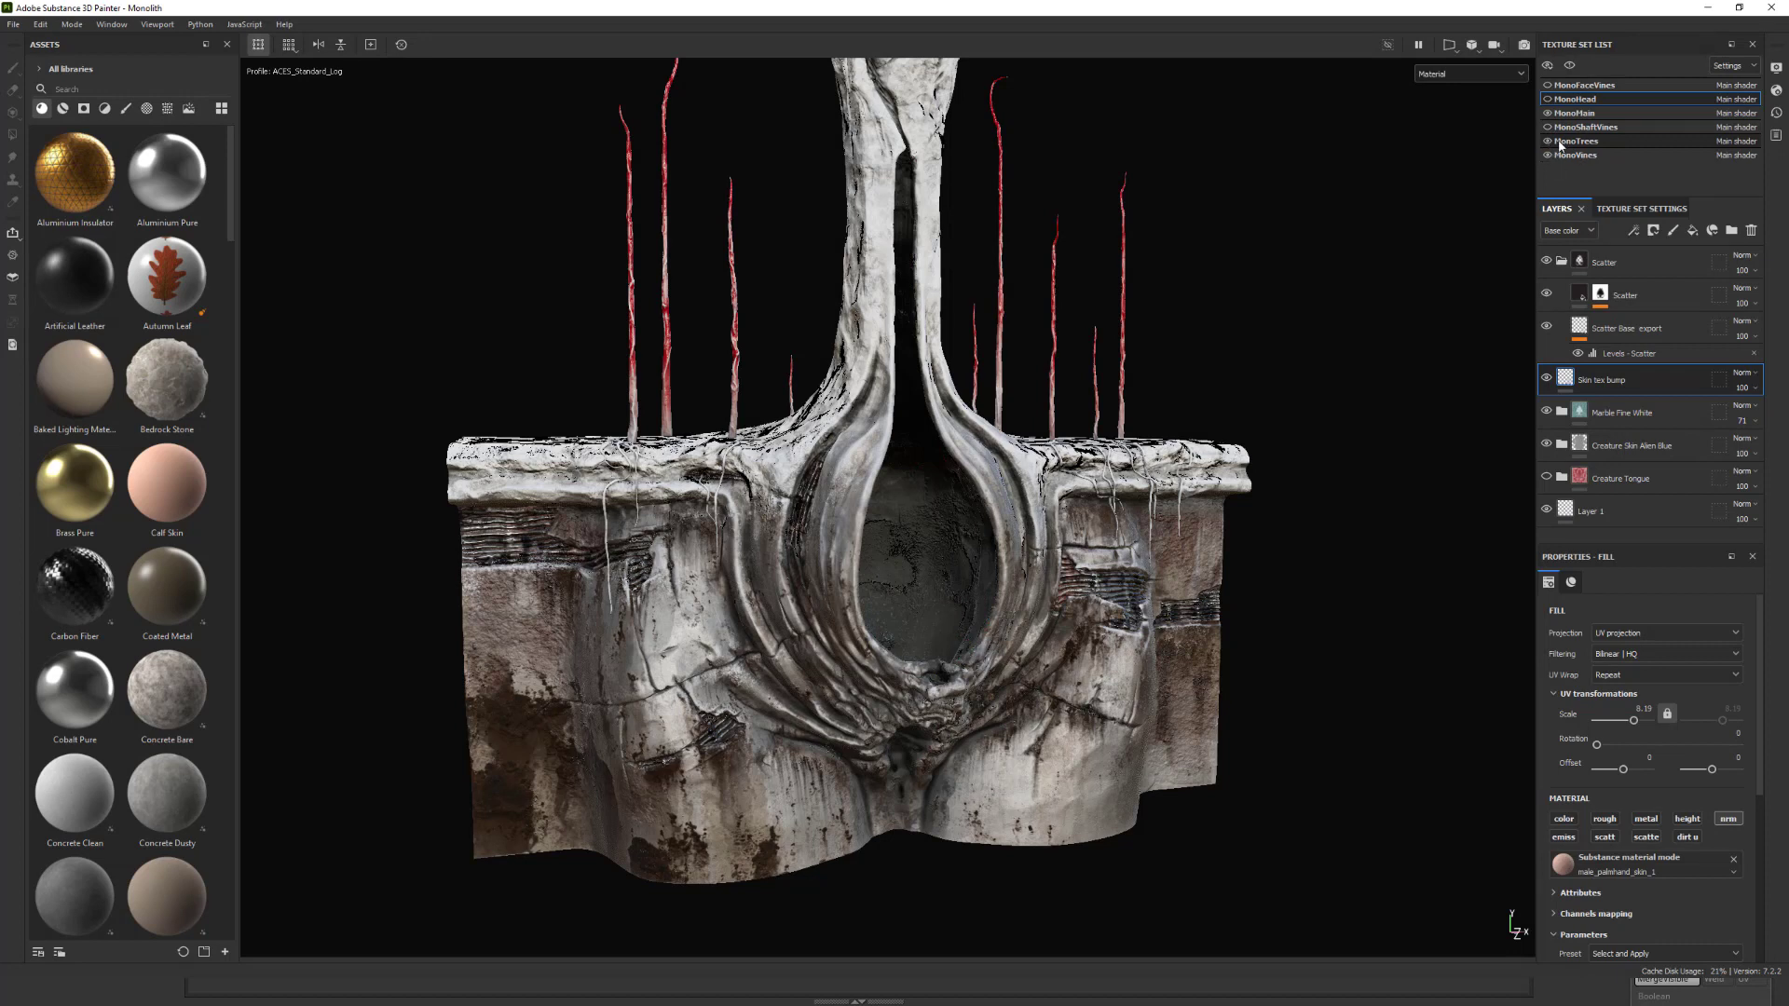
{"action": "left_click", "coordinate": [1576, 141]}
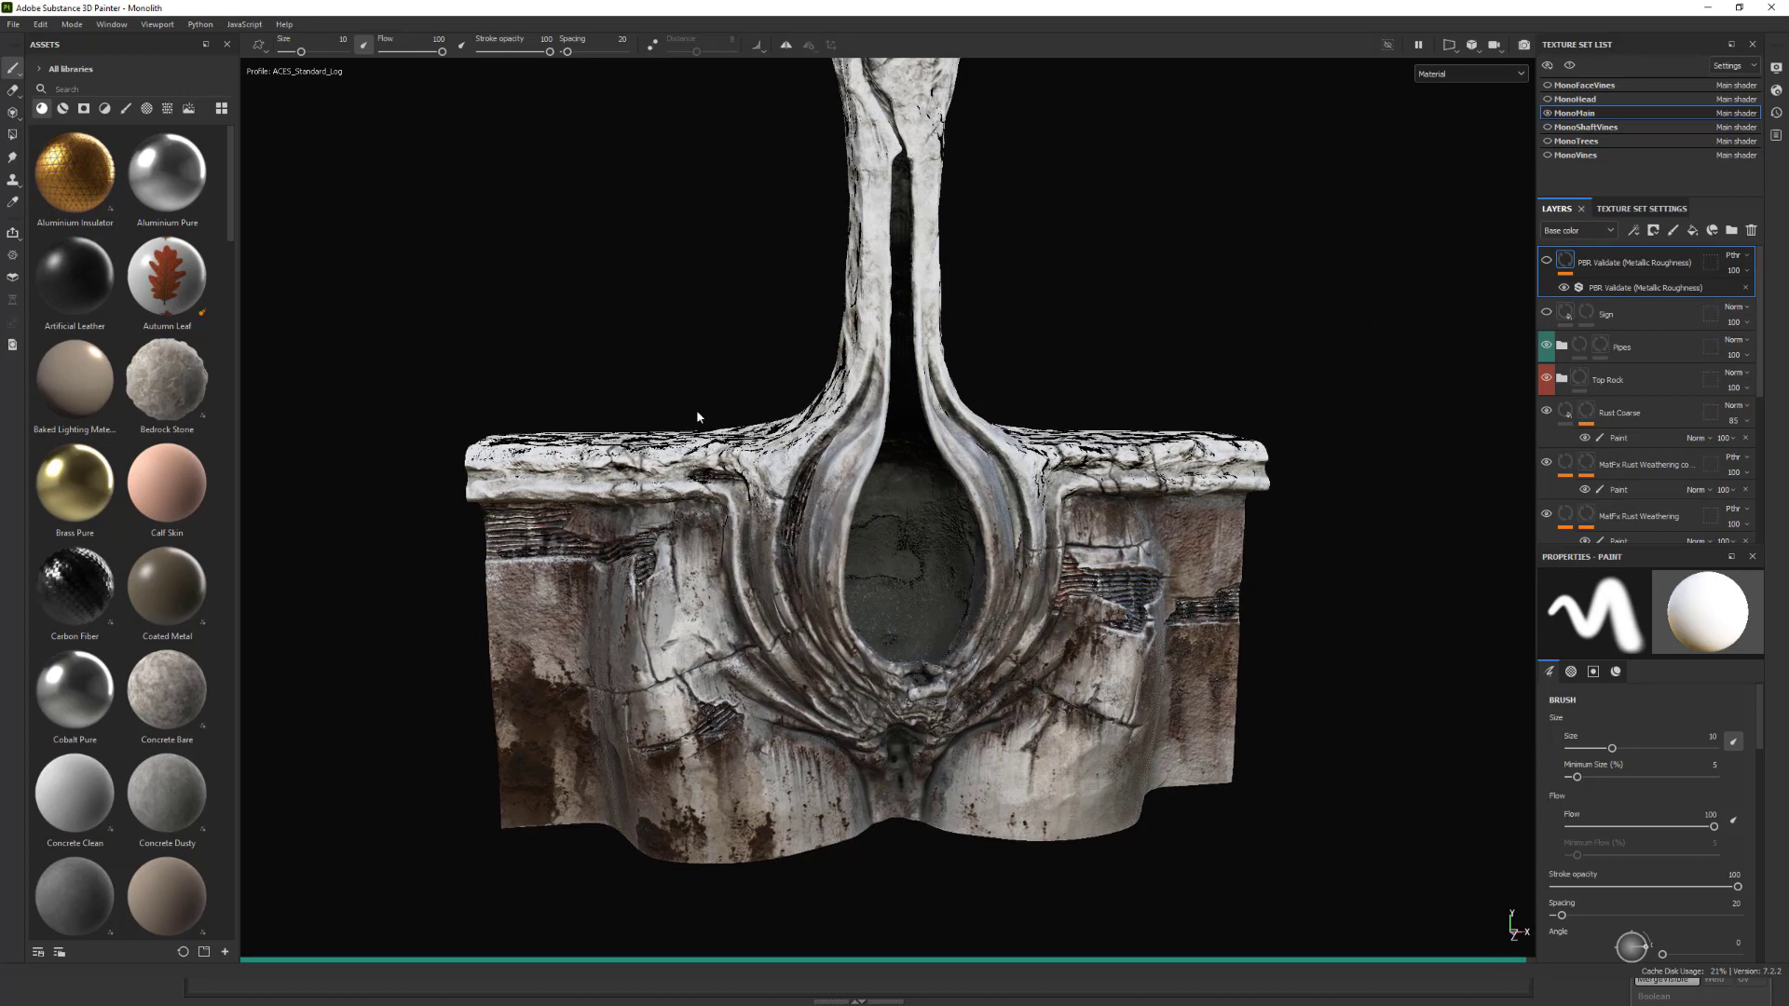
Open the Substance 3D Assets website and browse its highlighted collections.
{"action": "left_click", "coordinate": [12, 277]}
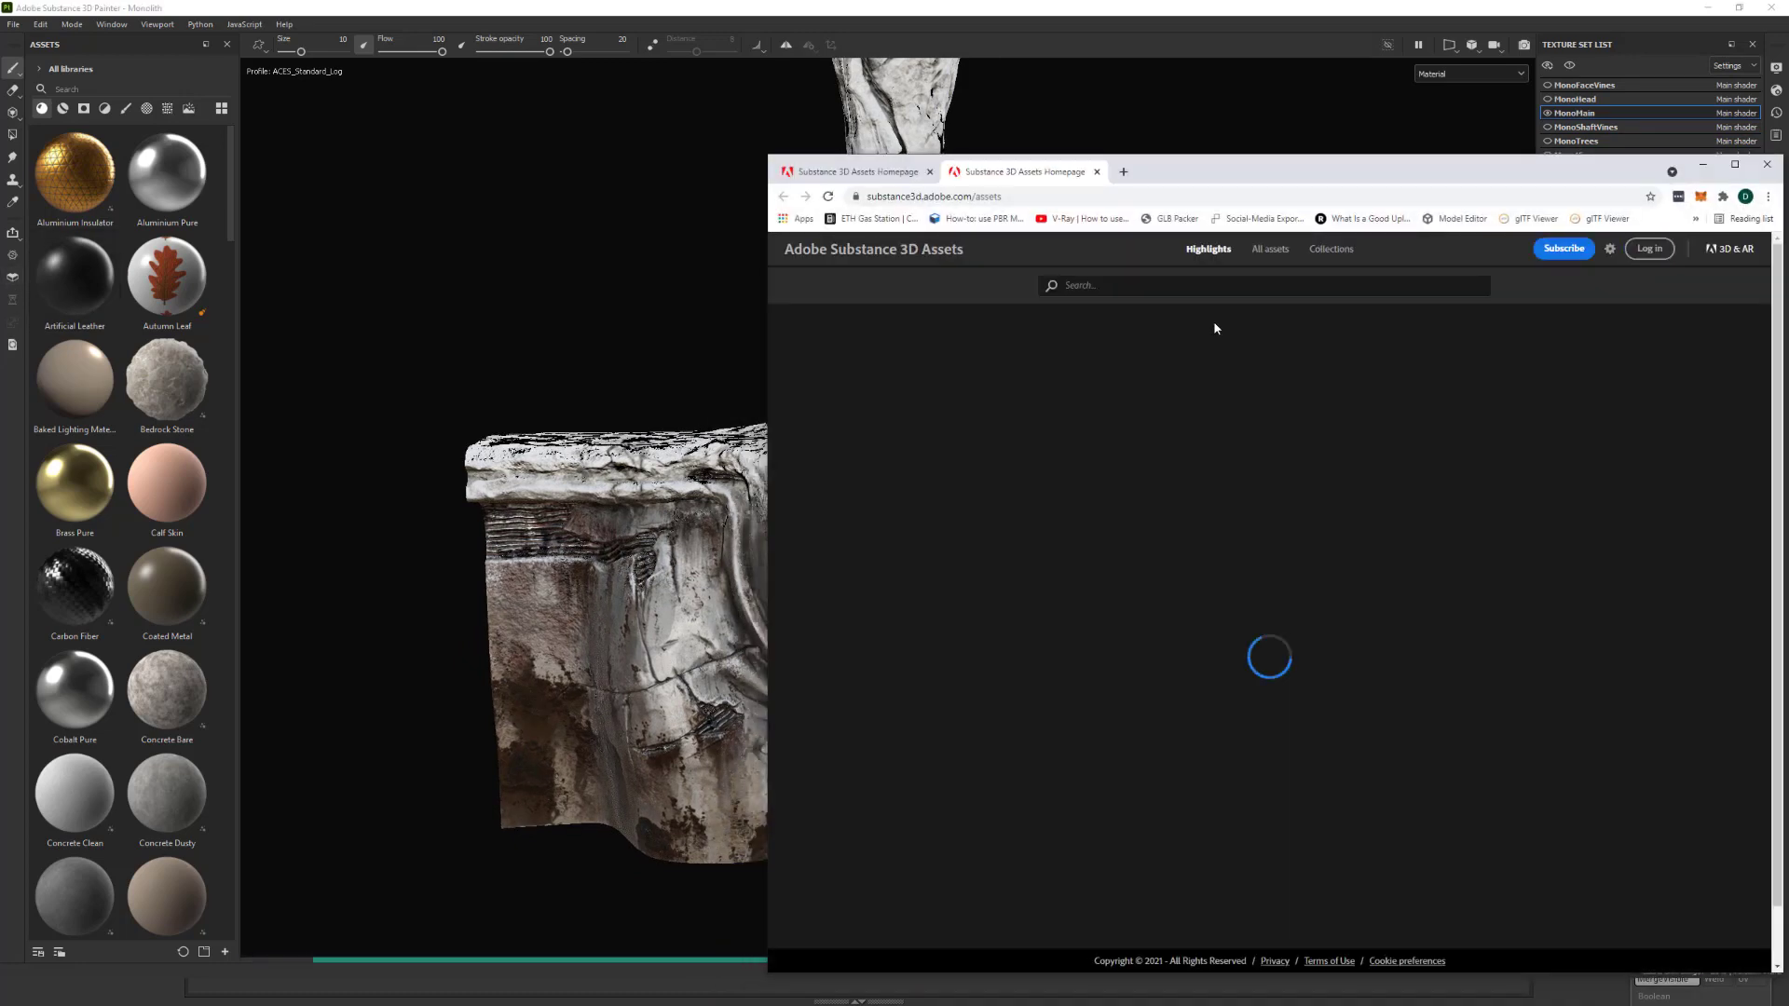
{"action": "scroll", "coordinate": [1253, 378], "scroll_direction": "down", "scroll_amount": 2}
{"action": "scroll", "coordinate": [1258, 383], "scroll_direction": "down", "scroll_amount": 2}
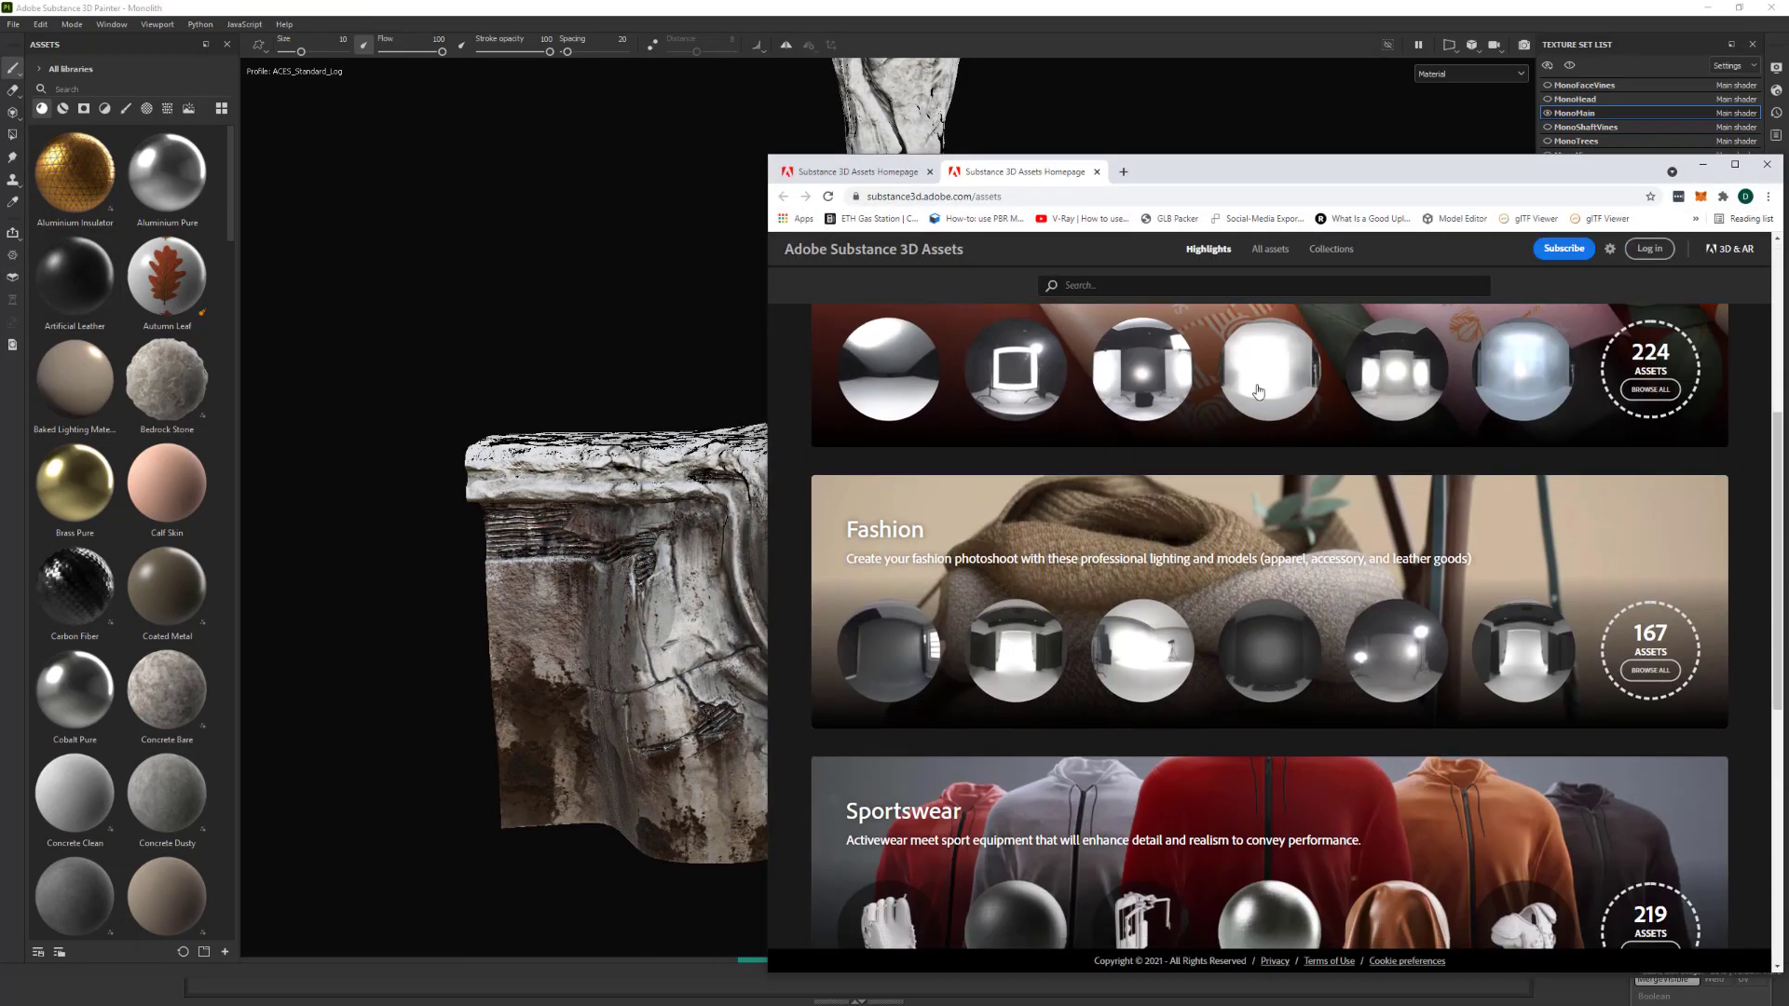
{"action": "scroll", "coordinate": [1256, 388], "scroll_direction": "up", "scroll_amount": 4}
{"action": "scroll", "coordinate": [1249, 395], "scroll_direction": "down", "scroll_amount": 1}
{"action": "scroll", "coordinate": [1248, 388], "scroll_direction": "down", "scroll_amount": 5}
{"action": "scroll", "coordinate": [1249, 387], "scroll_direction": "up", "scroll_amount": 4}
Search all Substance 3D assets for "porcelain".
{"action": "left_click", "coordinate": [1267, 250]}
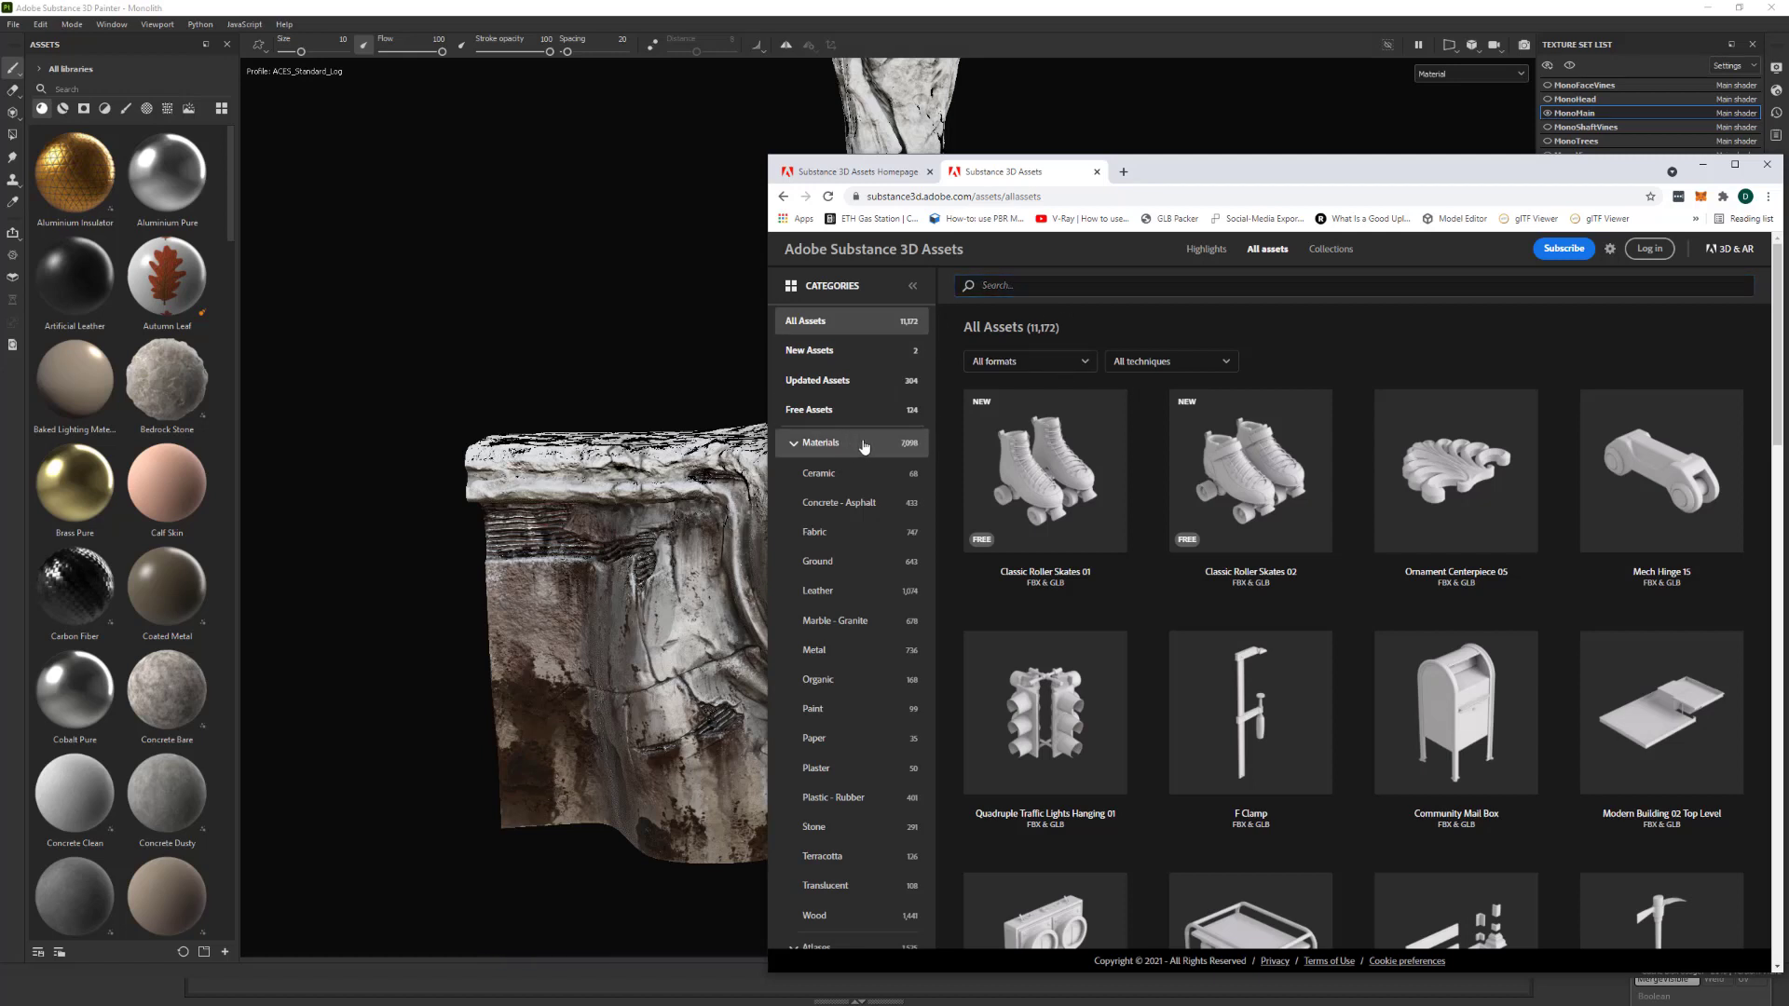
{"action": "type", "text": "porcelain"}
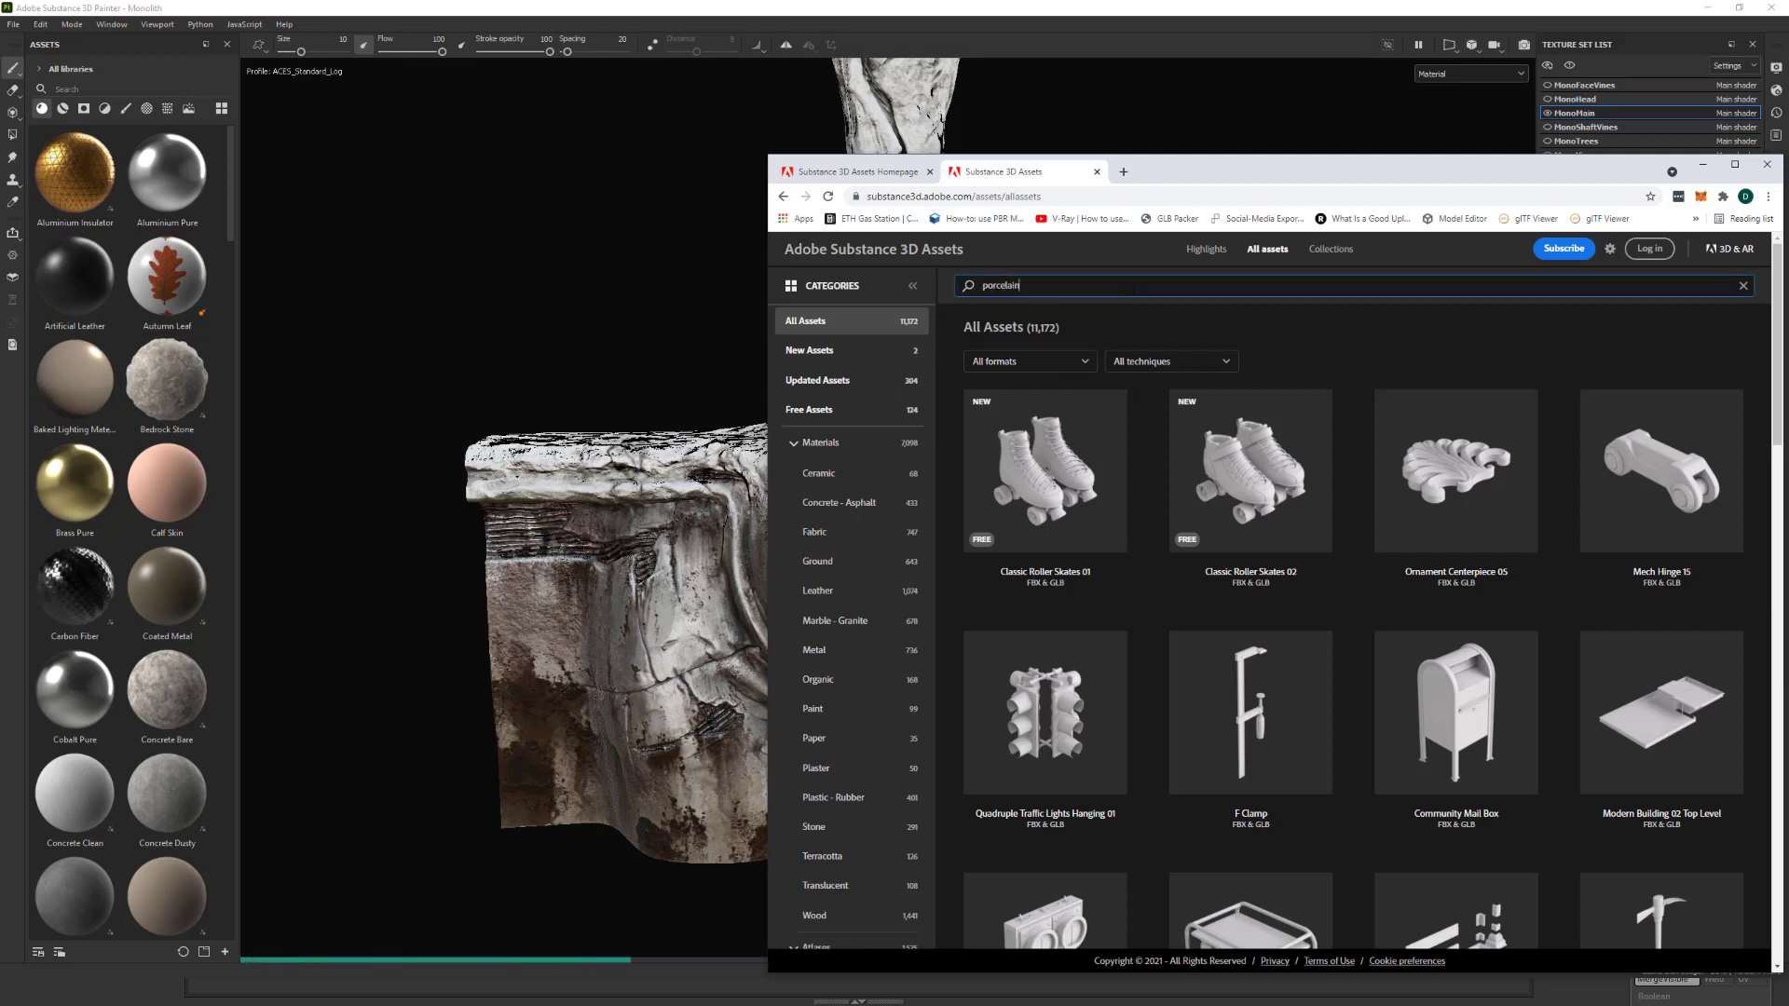
{"action": "key", "text": "Return"}
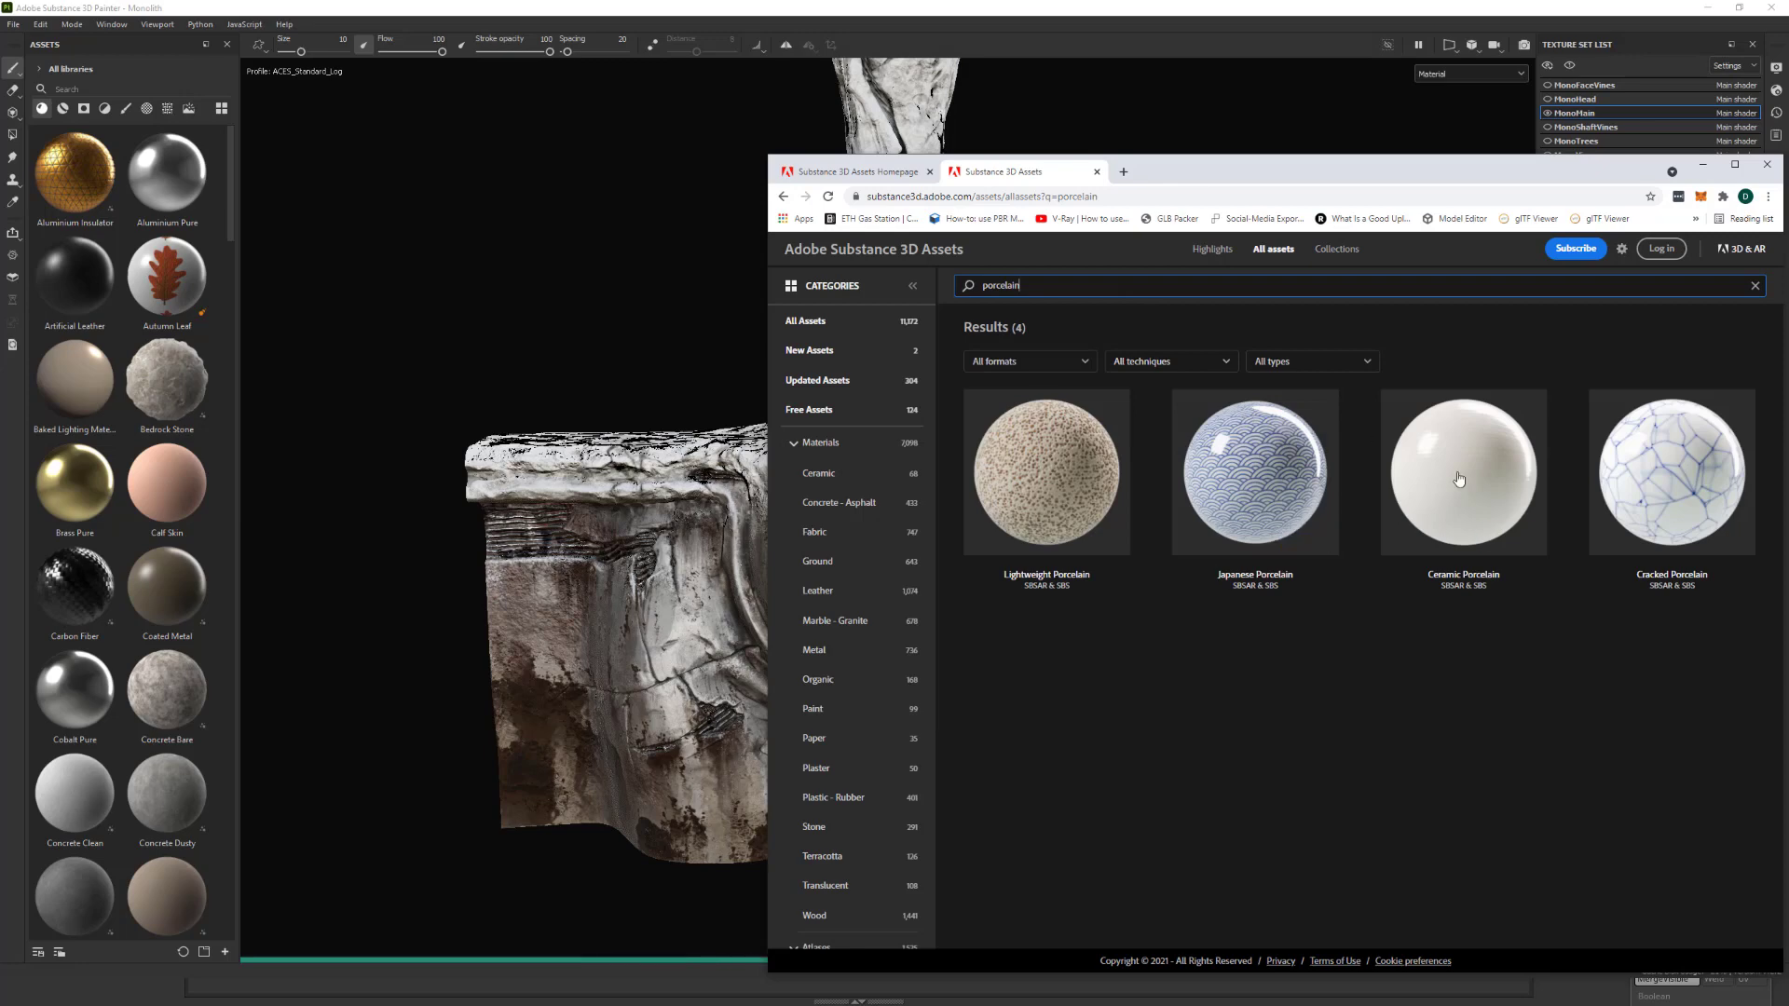
Switch back to Substance 3D Painter and examine the textured monolith from its base up to the rock canopy.
{"action": "left_click", "coordinate": [365, 345]}
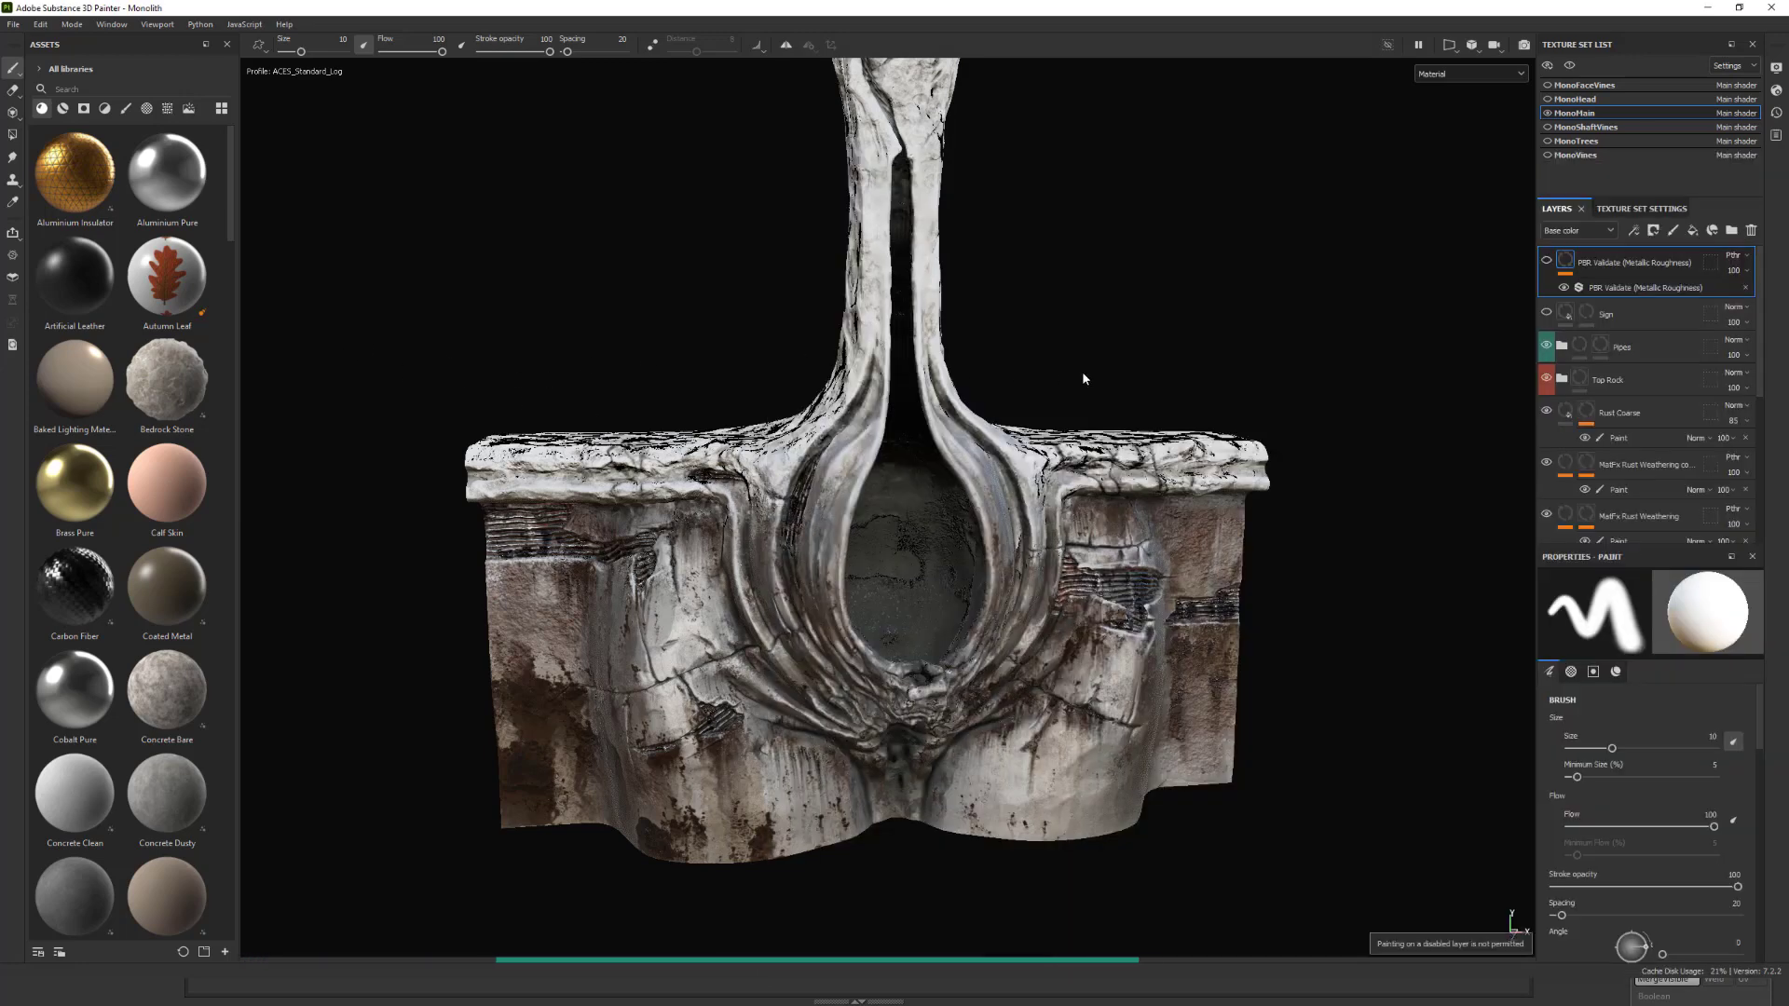
{"action": "left_click_drag", "start_coordinate": [1148, 366], "coordinate": [1199, 344], "text": "alt"}
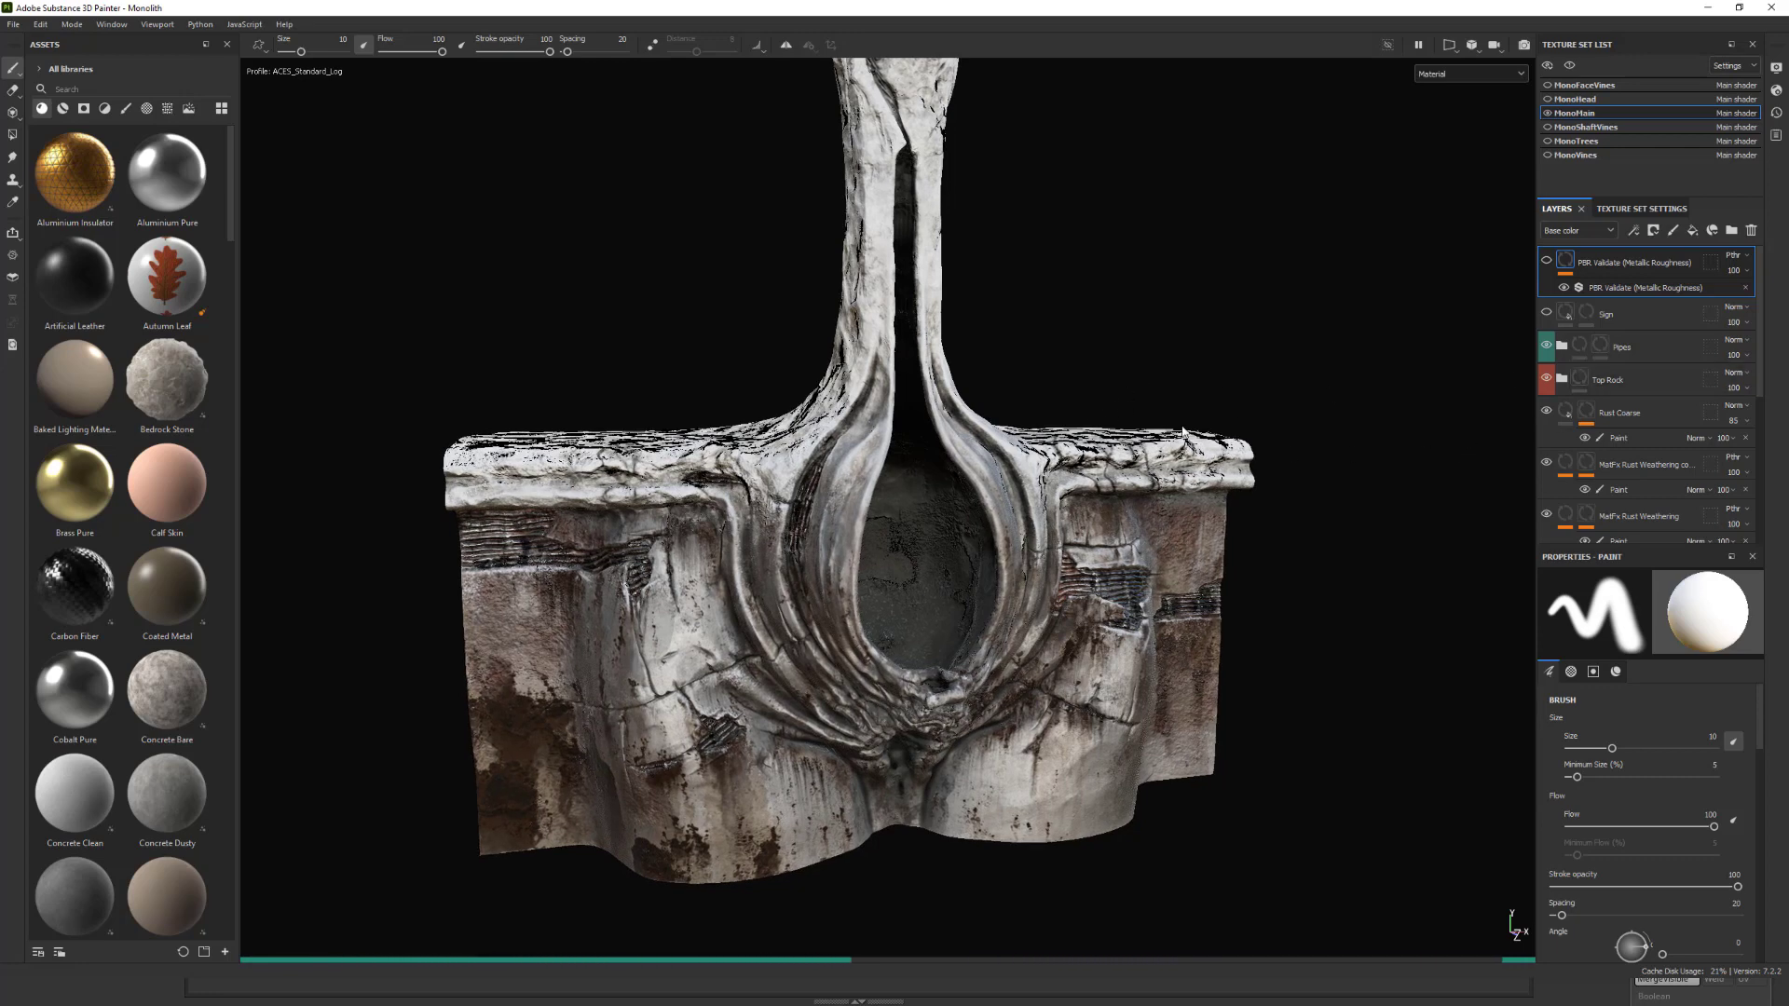
{"action": "left_click_drag", "start_coordinate": [1105, 287], "coordinate": [1214, 355], "text": "alt"}
{"action": "scroll", "coordinate": [1076, 333], "scroll_direction": "down", "scroll_amount": 2}
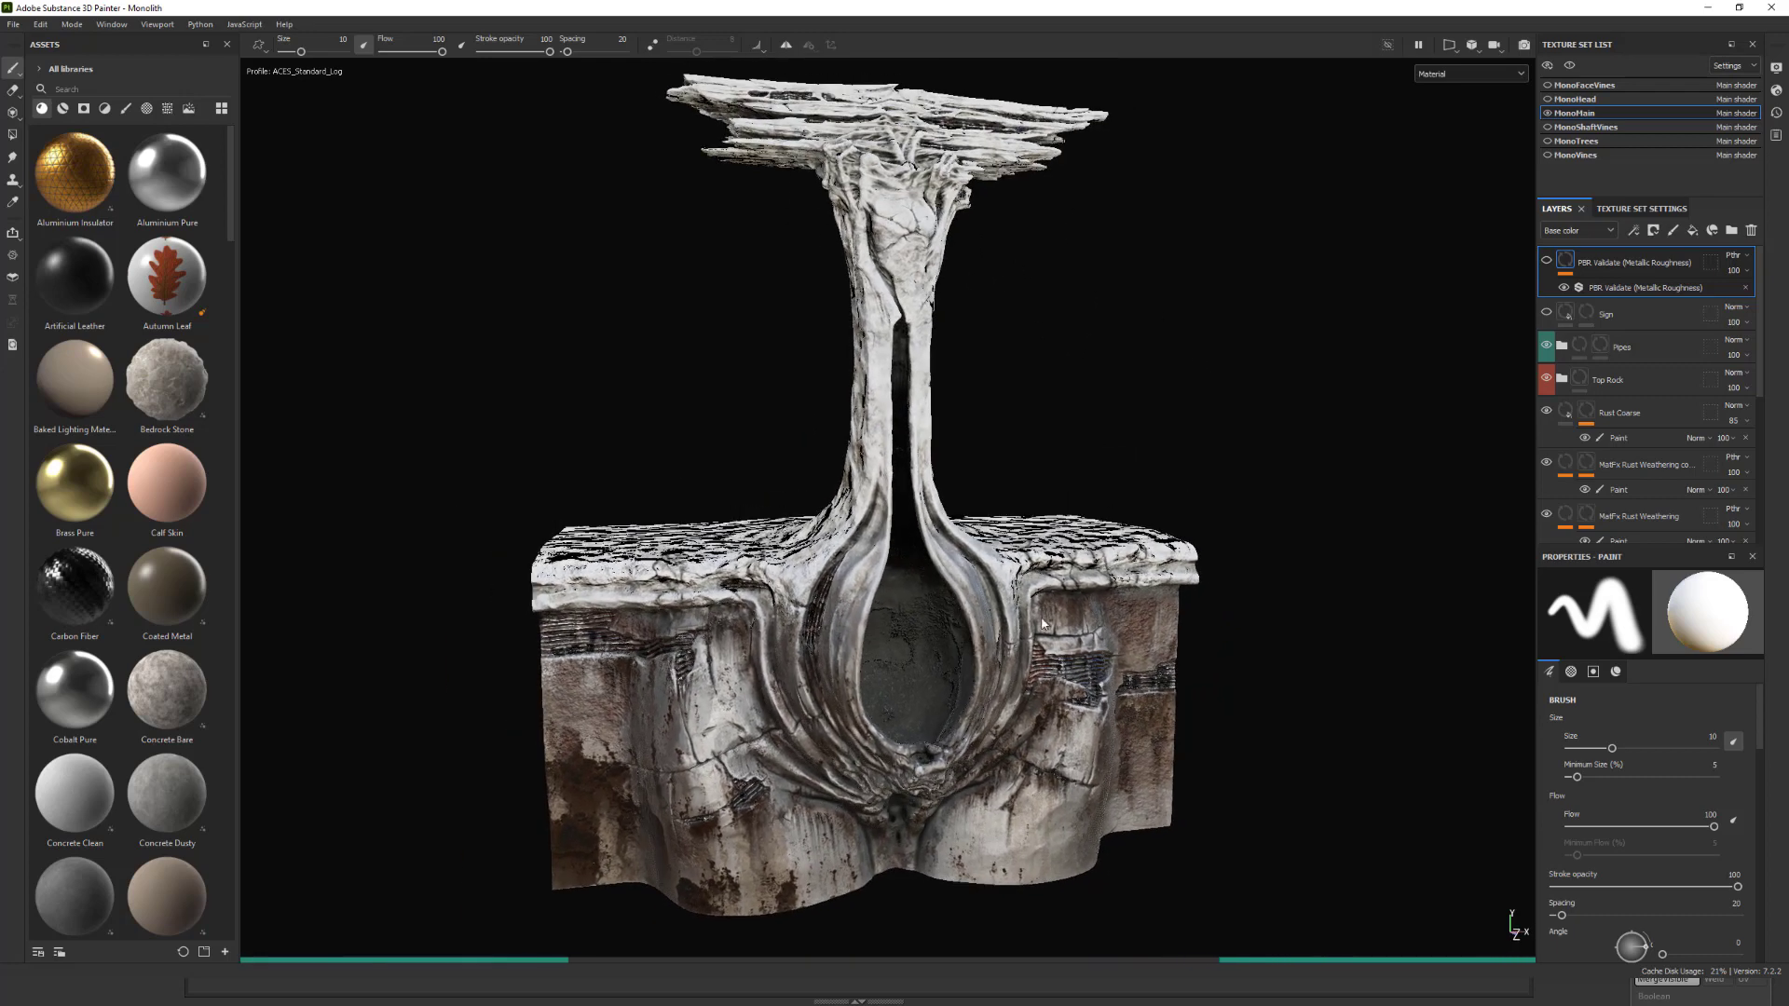
{"action": "left_click_drag", "start_coordinate": [1203, 876], "coordinate": [1219, 870], "text": "alt"}
{"action": "mouse_move", "coordinate": [1219, 870]}
{"action": "right_mouse_down", "text": "shift"}
{"action": "mouse_move", "coordinate": [1183, 802]}
{"action": "mouse_move", "coordinate": [596, 760]}
{"action": "right_mouse_up", "text": "shift"}
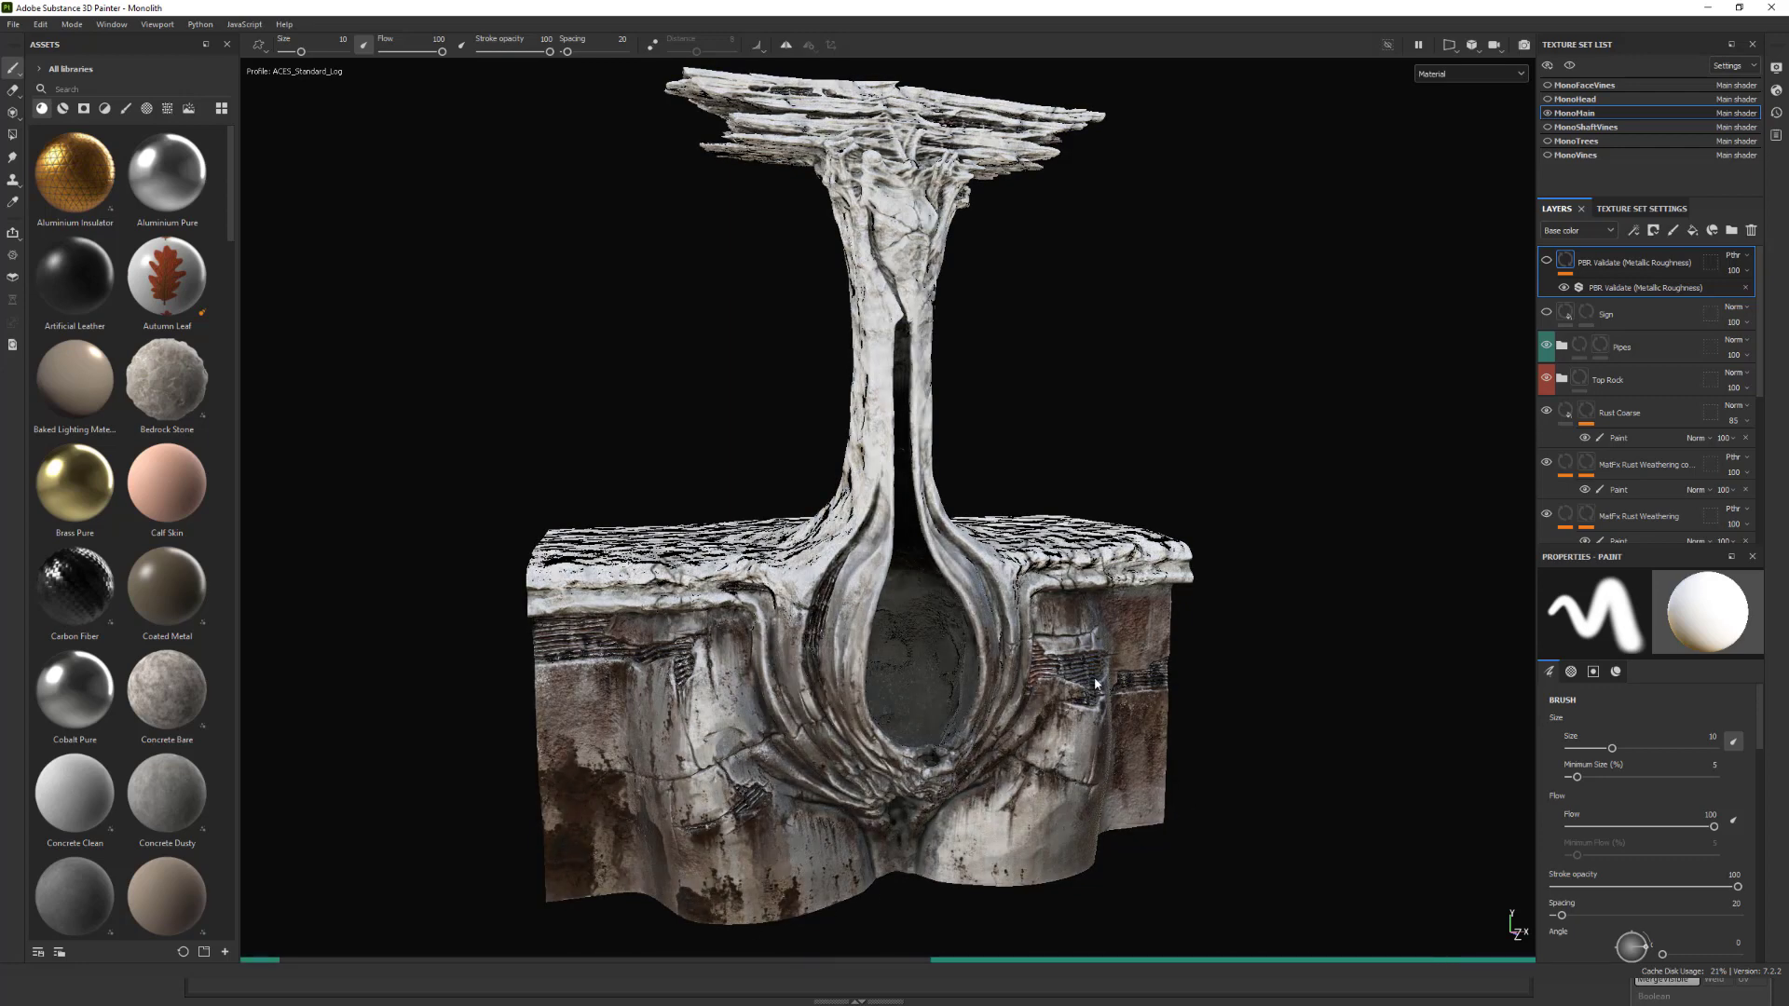
Examine the central hollow and the exposed ribbed pipes beside it on the monolith's base up close.
{"action": "left_click_drag", "start_coordinate": [1351, 702], "coordinate": [1262, 713], "text": "alt"}
{"action": "scroll", "coordinate": [1260, 718], "scroll_direction": "up", "scroll_amount": 3}
{"action": "scroll", "coordinate": [1261, 719], "scroll_direction": "up", "scroll_amount": 3}
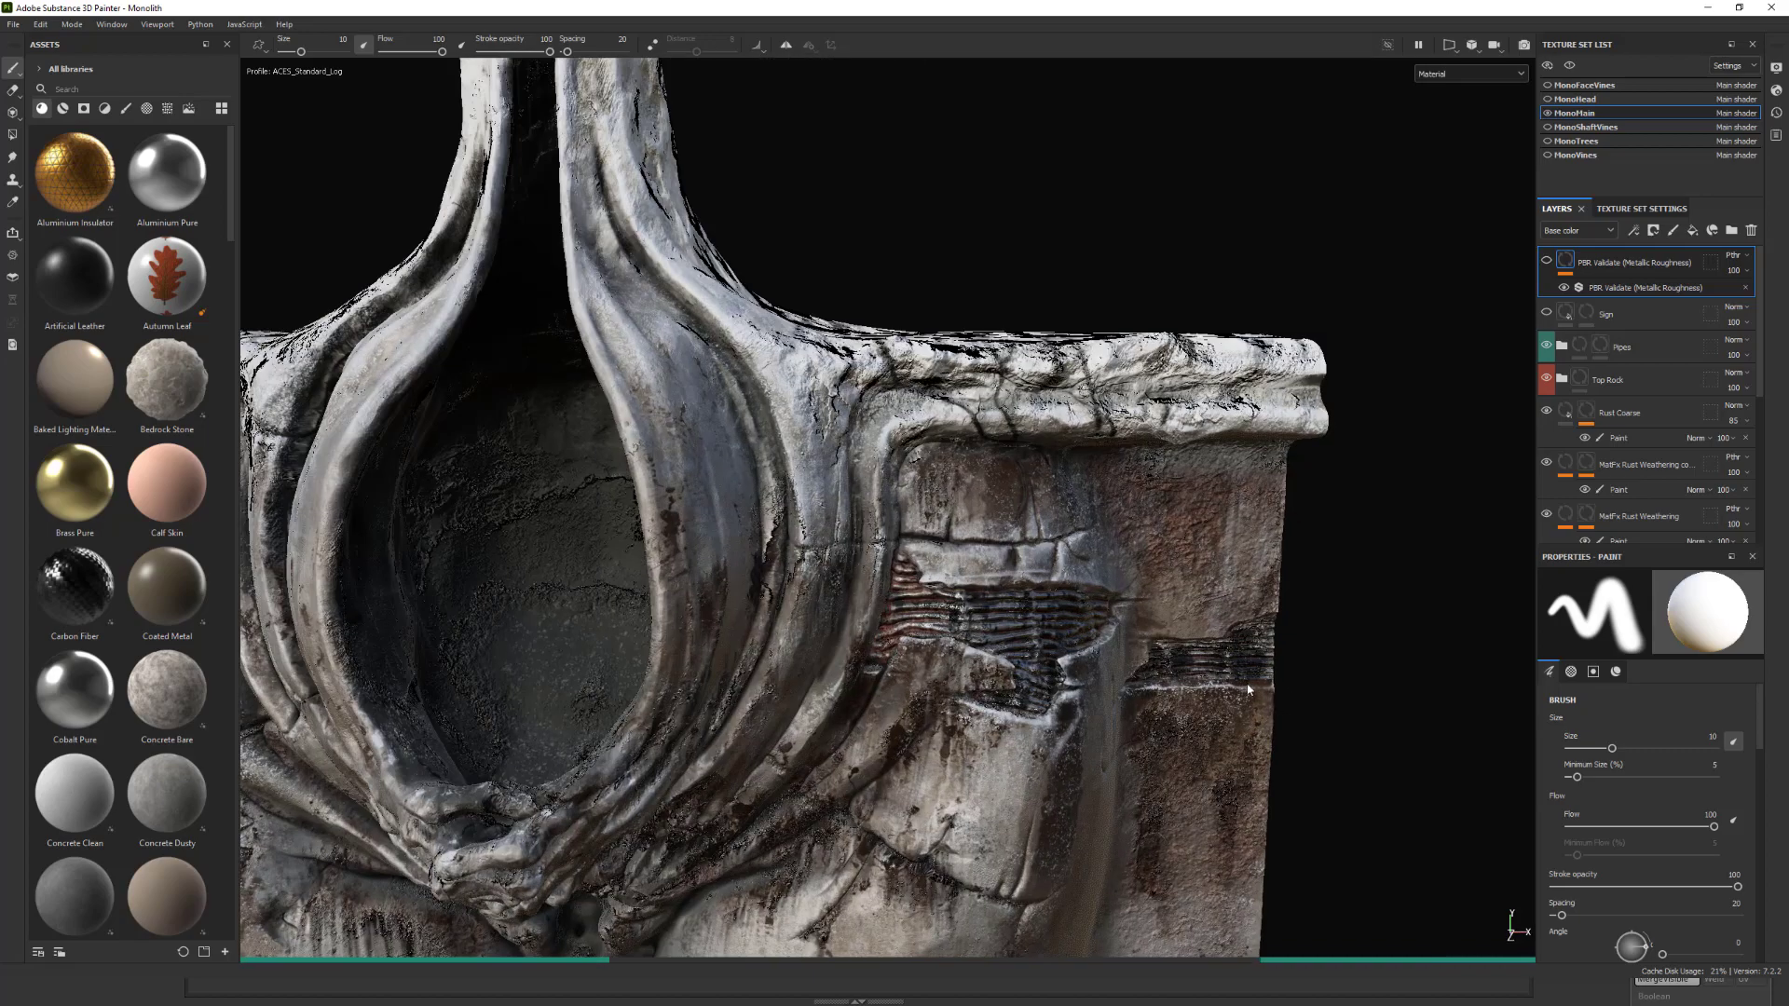
{"action": "left_click_drag", "start_coordinate": [990, 623], "coordinate": [1035, 627], "text": "alt"}
{"action": "right_click_drag", "start_coordinate": [1035, 628], "coordinate": [910, 596], "text": "shift"}
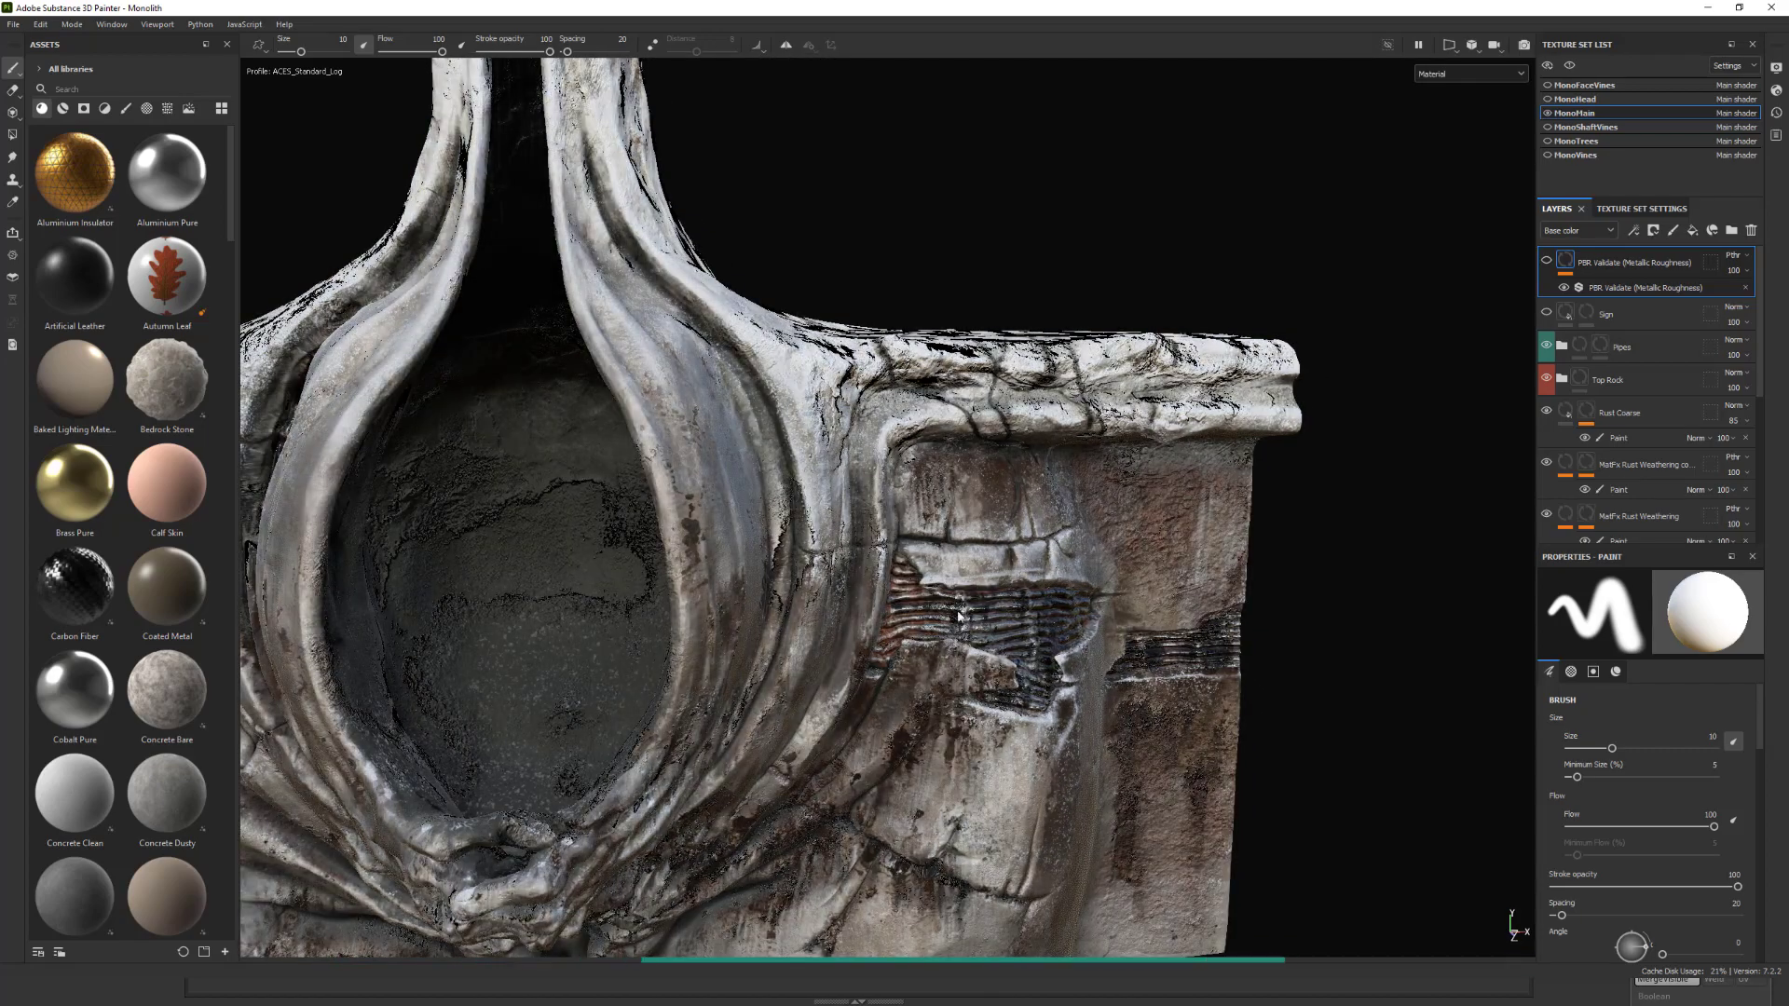
{"action": "scroll", "coordinate": [913, 617], "scroll_direction": "down", "scroll_amount": 5}
{"action": "left_click_drag", "start_coordinate": [922, 426], "coordinate": [943, 415], "text": "alt"}
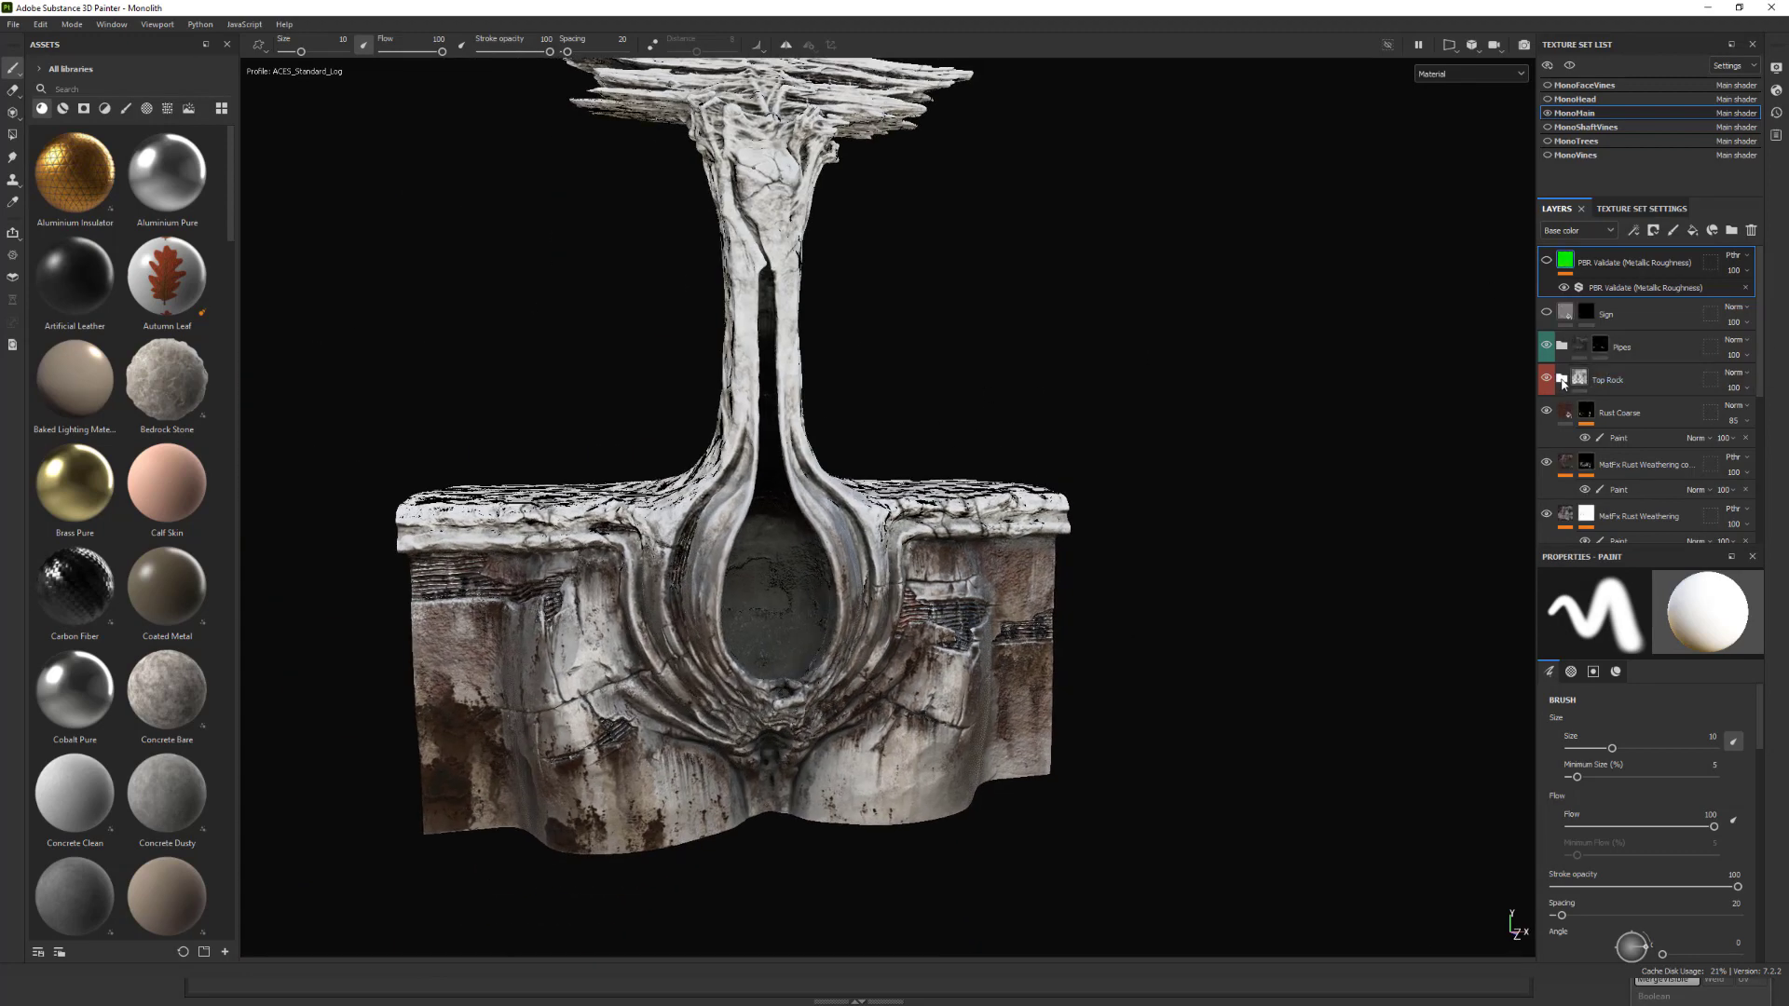
Look through MonoMain's layer stack, including the rust weathering layers, and compare it with the model.
{"action": "mouse_move", "coordinate": [1760, 327]}
{"action": "left_mouse_down"}
{"action": "mouse_move", "coordinate": [1766, 464]}
{"action": "mouse_move", "coordinate": [1776, 327]}
{"action": "left_mouse_up"}
{"action": "left_click", "coordinate": [1562, 476]}
{"action": "scroll", "coordinate": [1694, 391], "scroll_direction": "down", "scroll_amount": 1}
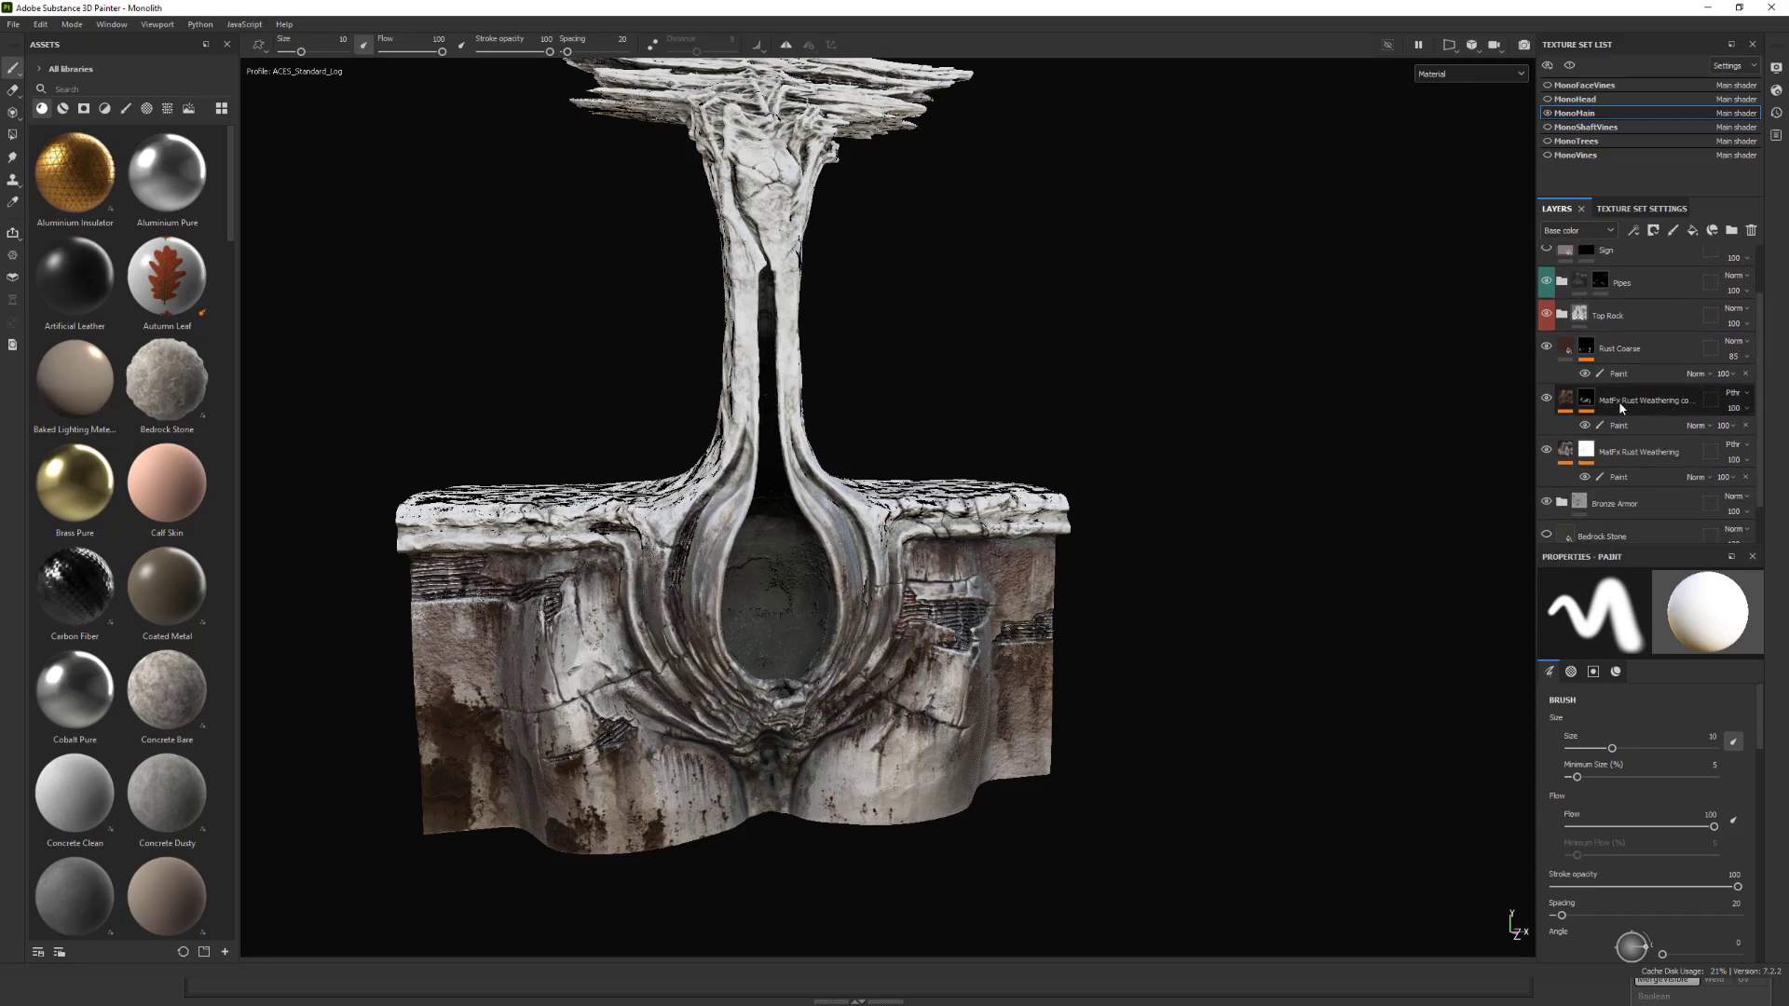
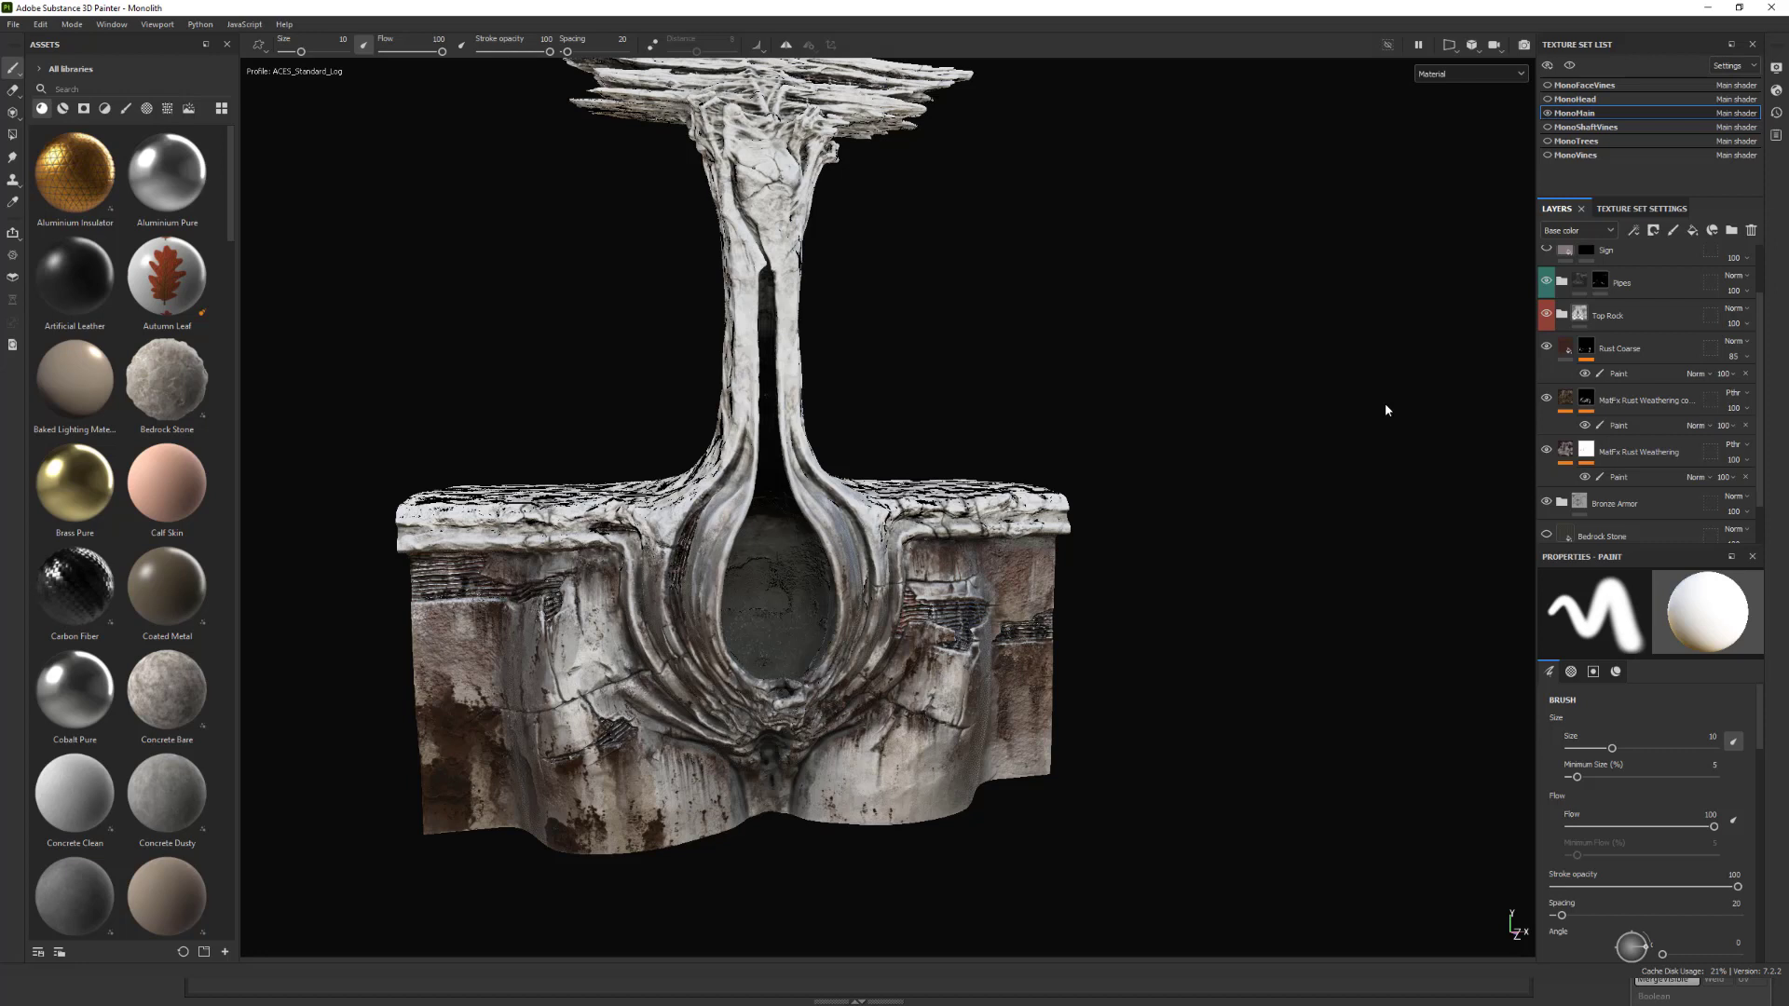
{"action": "scroll", "coordinate": [1058, 367], "scroll_direction": "up", "scroll_amount": 4}
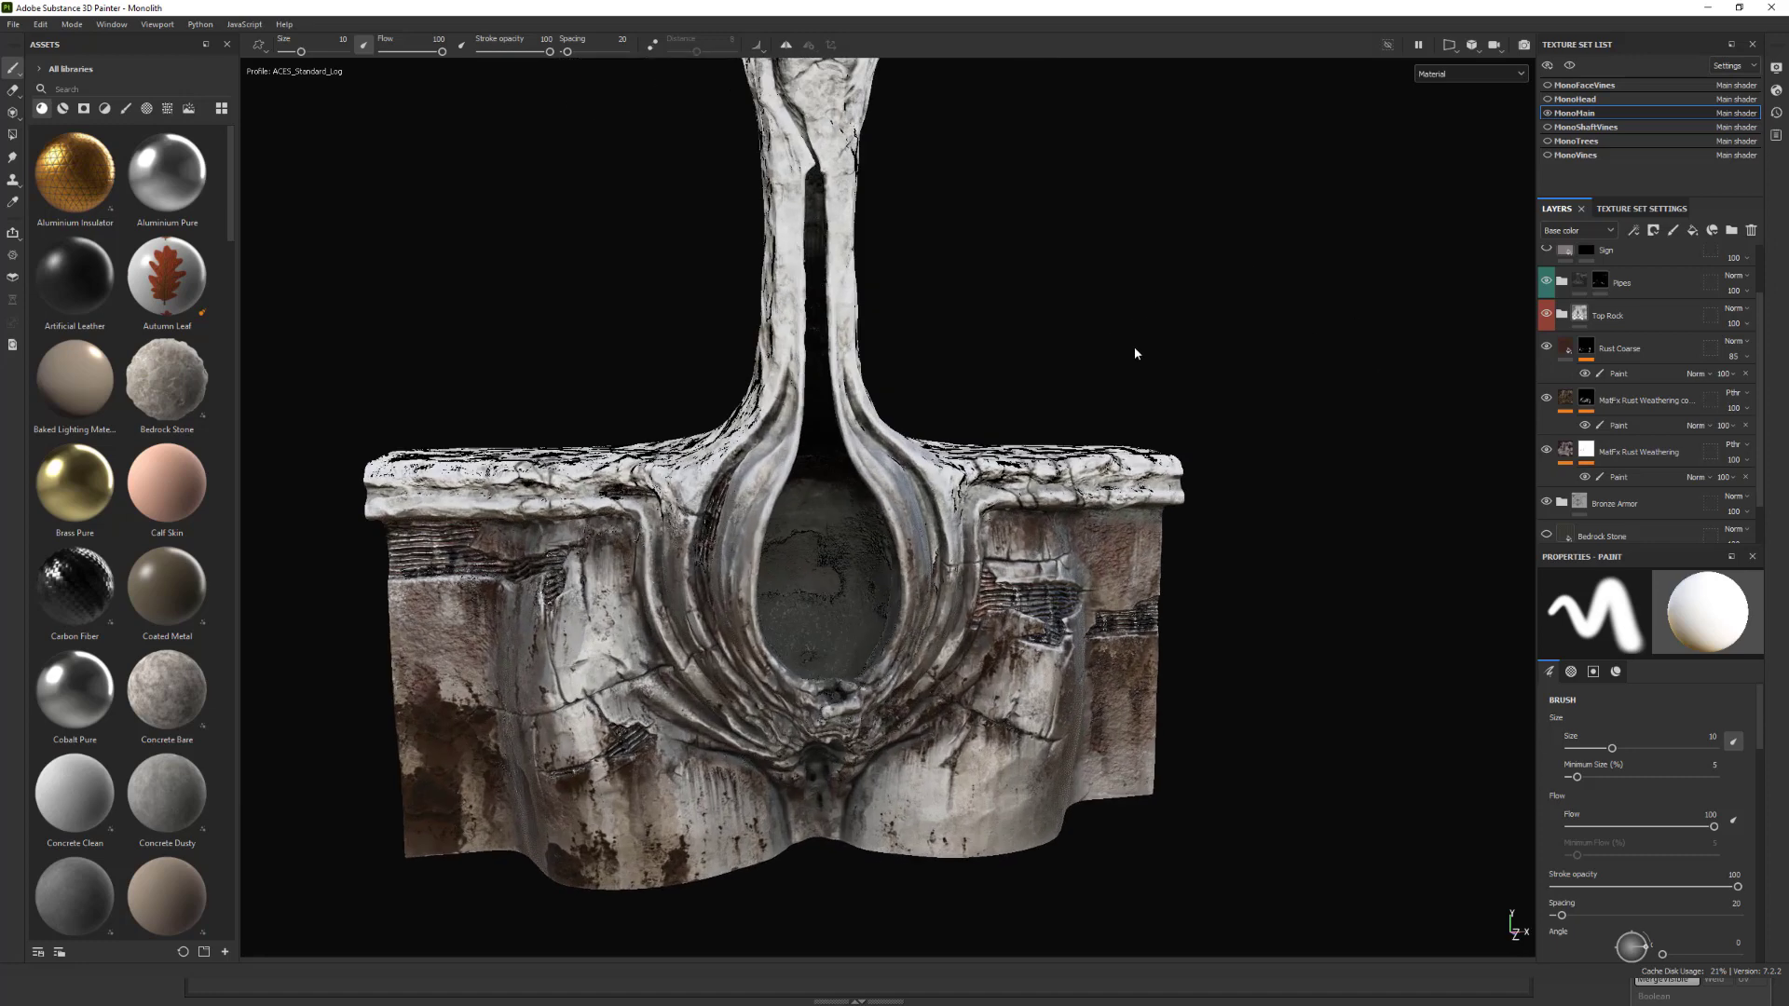
{"action": "scroll", "coordinate": [1644, 372], "scroll_direction": "up", "scroll_amount": 1}
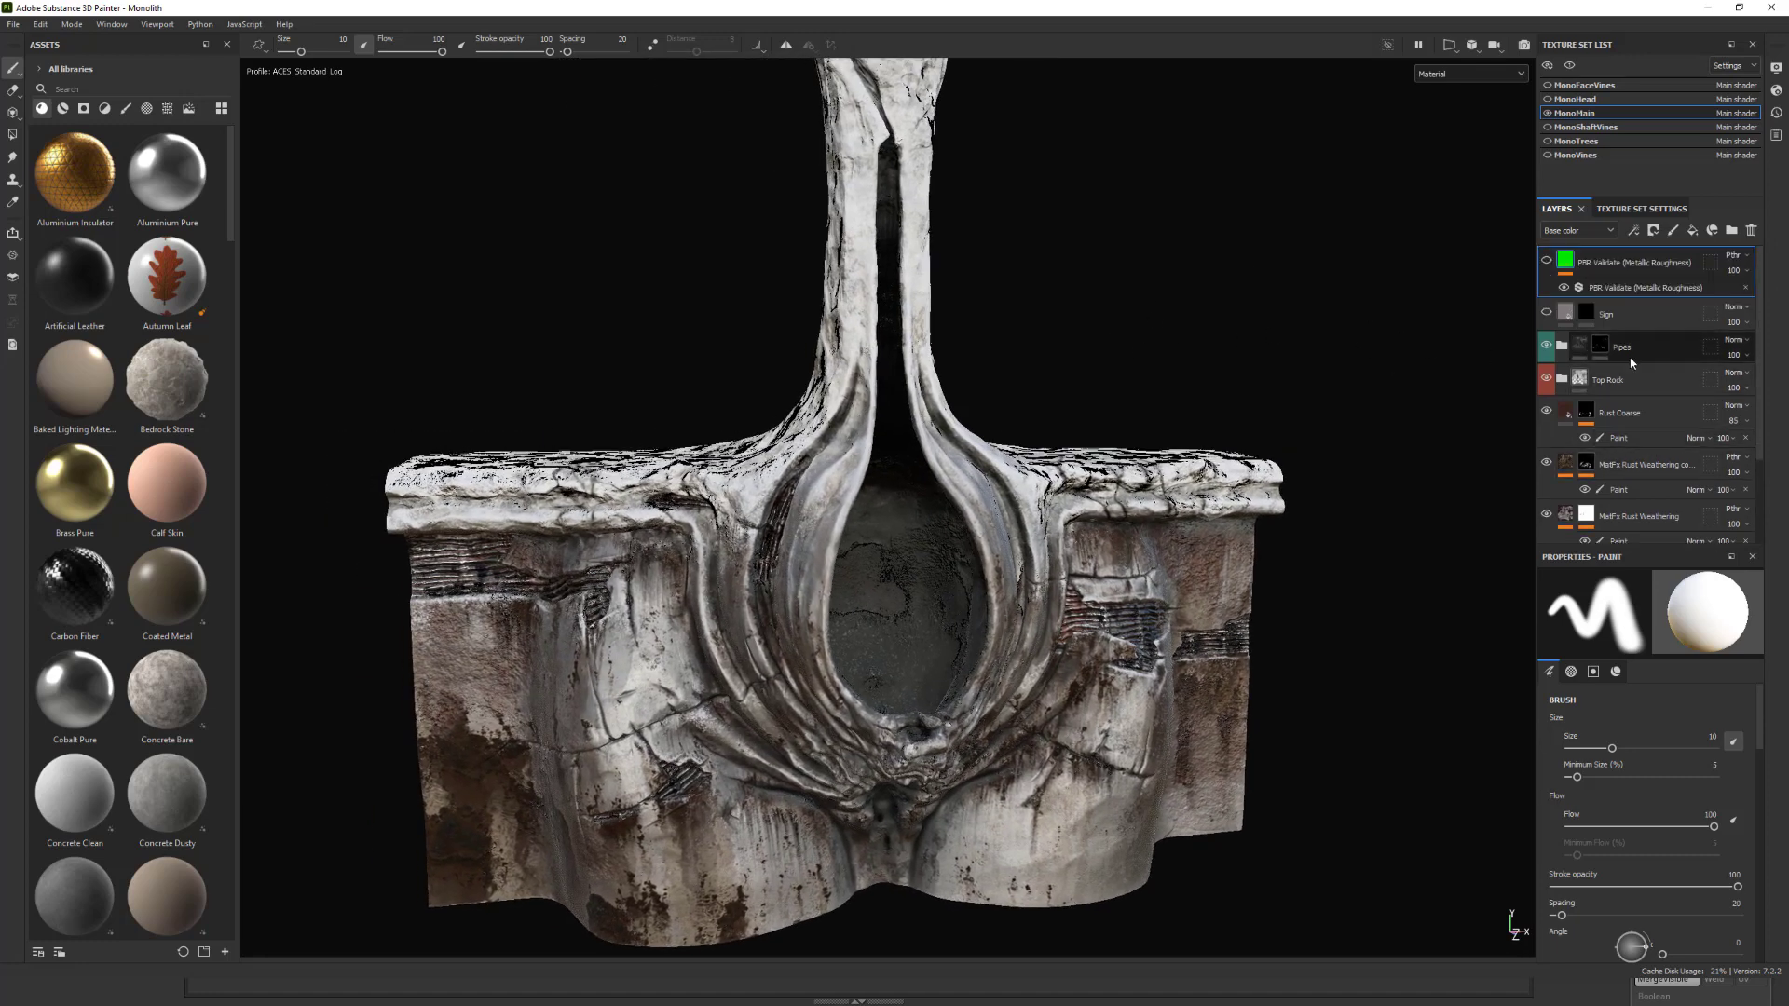
{"action": "left_click_drag", "start_coordinate": [1449, 347], "coordinate": [1365, 373], "text": "alt"}
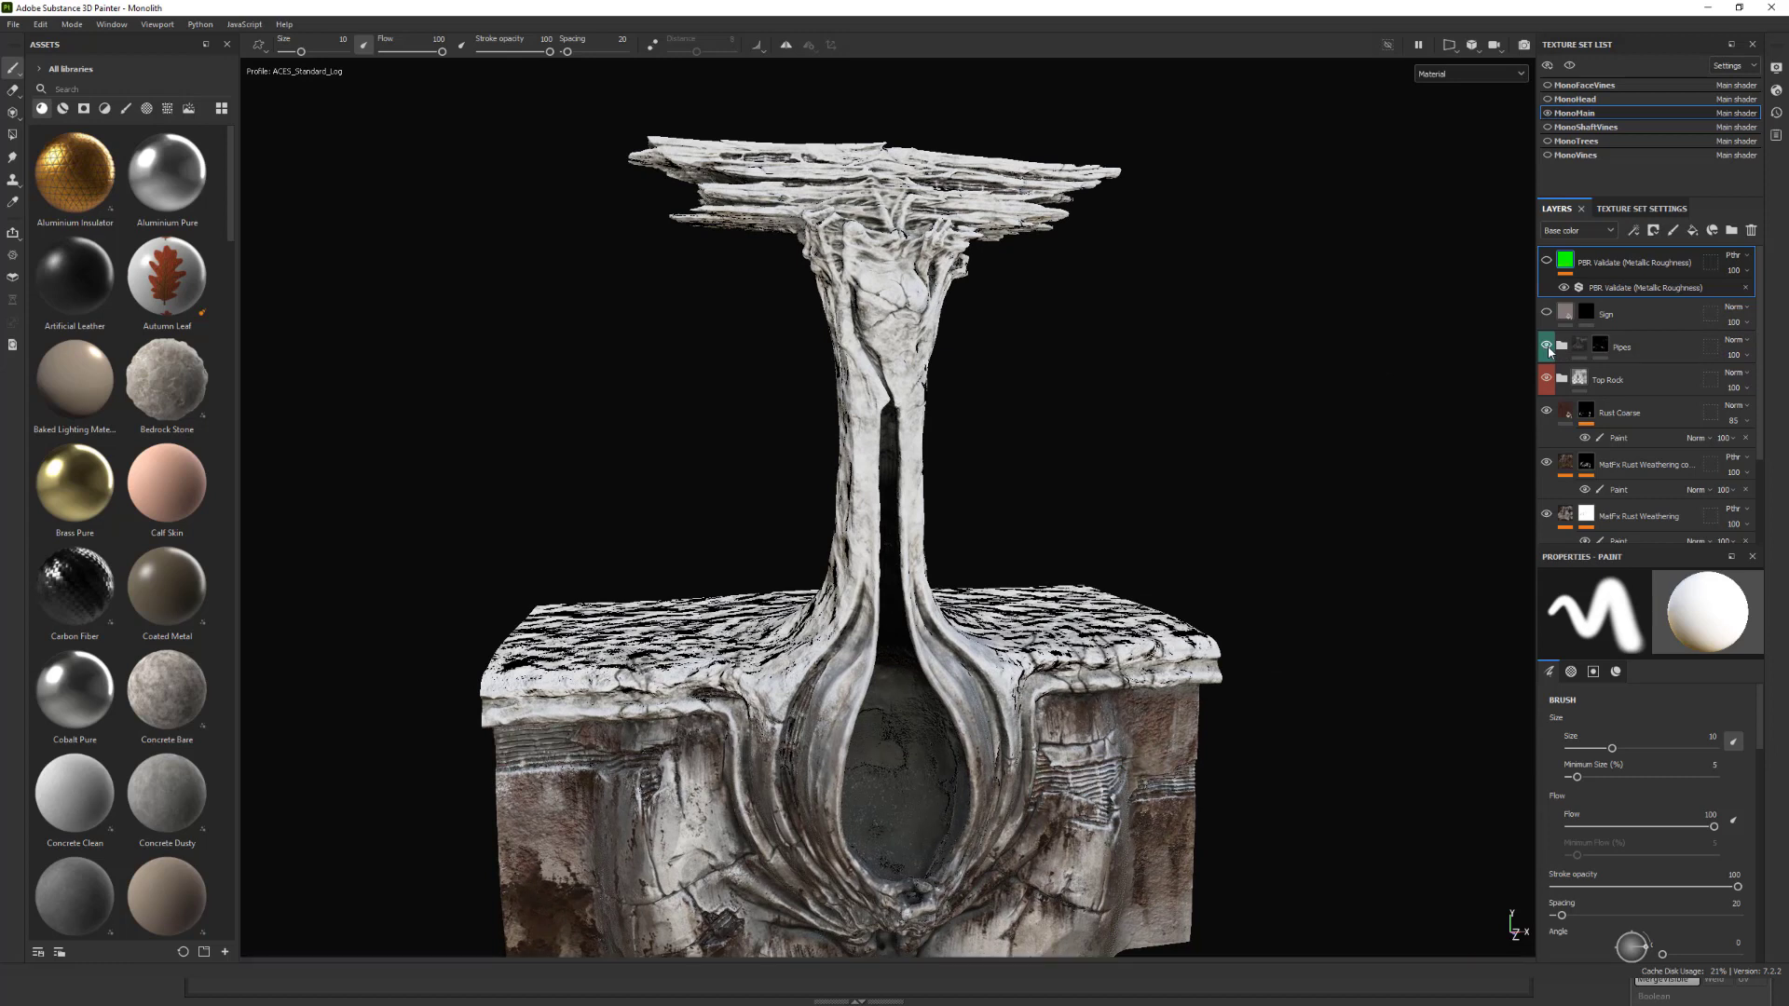
Expand the Pipes folder, inspect its Base plastic layer, and toggle the Metal chips layer's visibility off and on.
{"action": "left_click", "coordinate": [1563, 352]}
{"action": "scroll", "coordinate": [1651, 354], "scroll_direction": "down", "scroll_amount": 2}
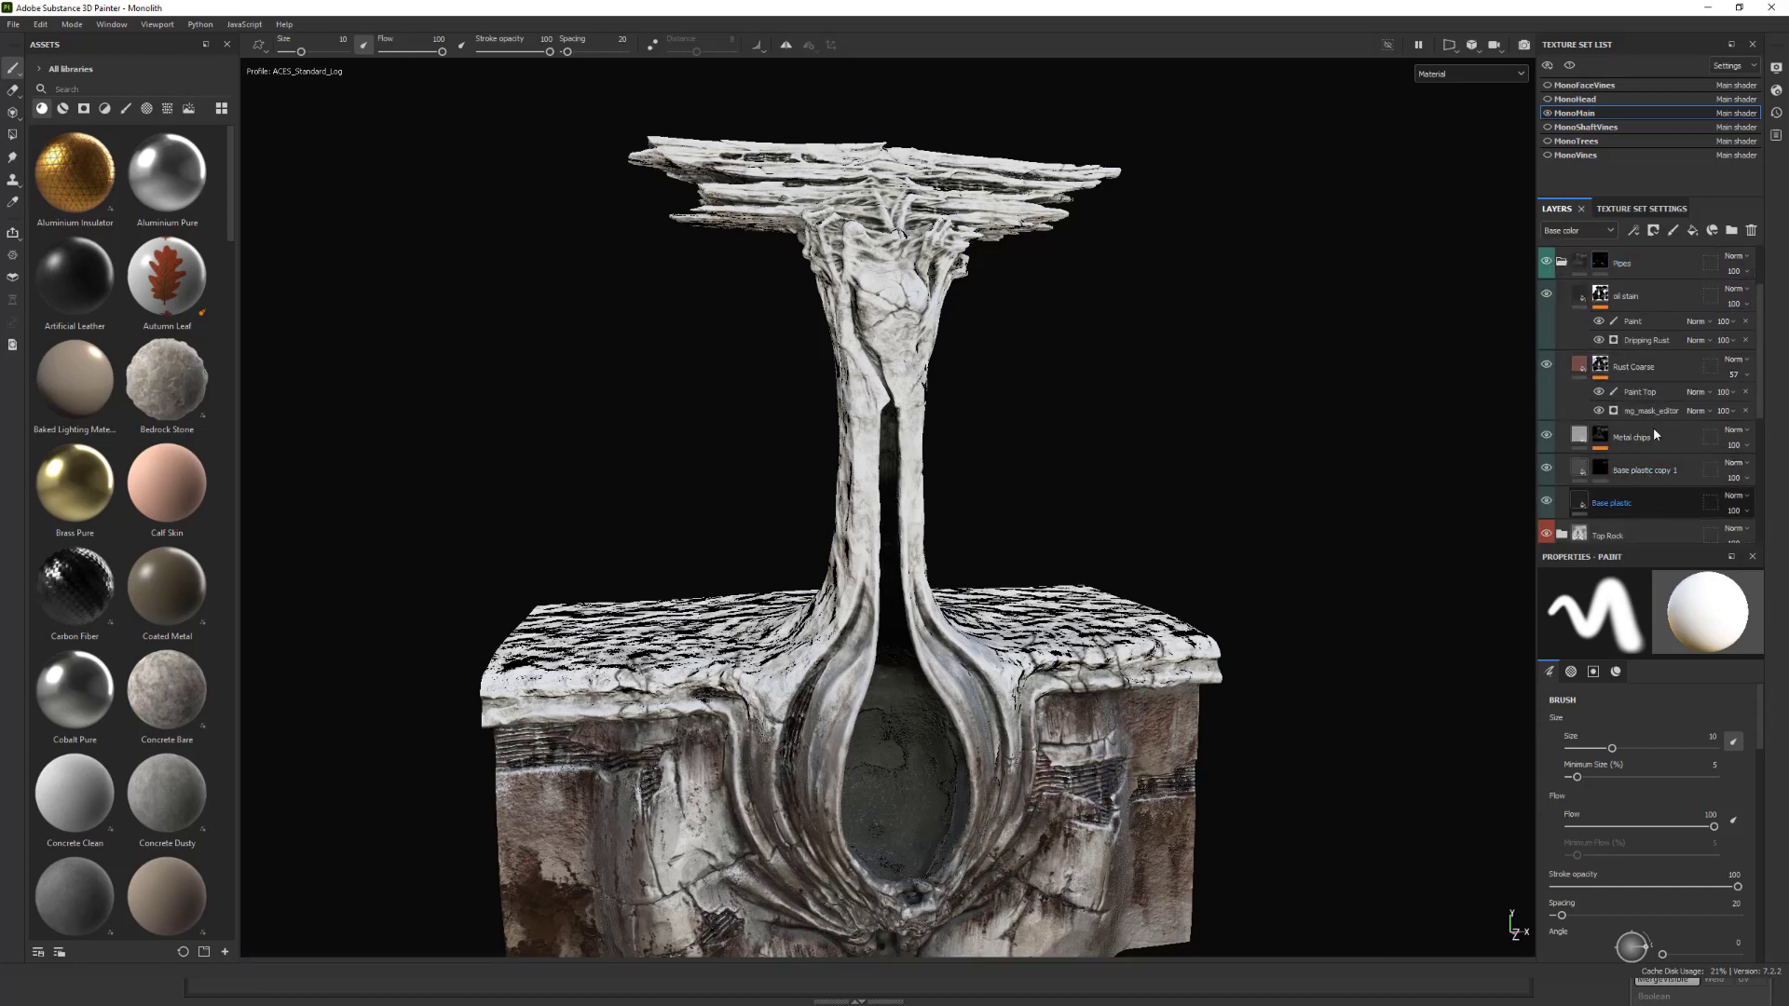
{"action": "left_click", "coordinate": [1640, 503]}
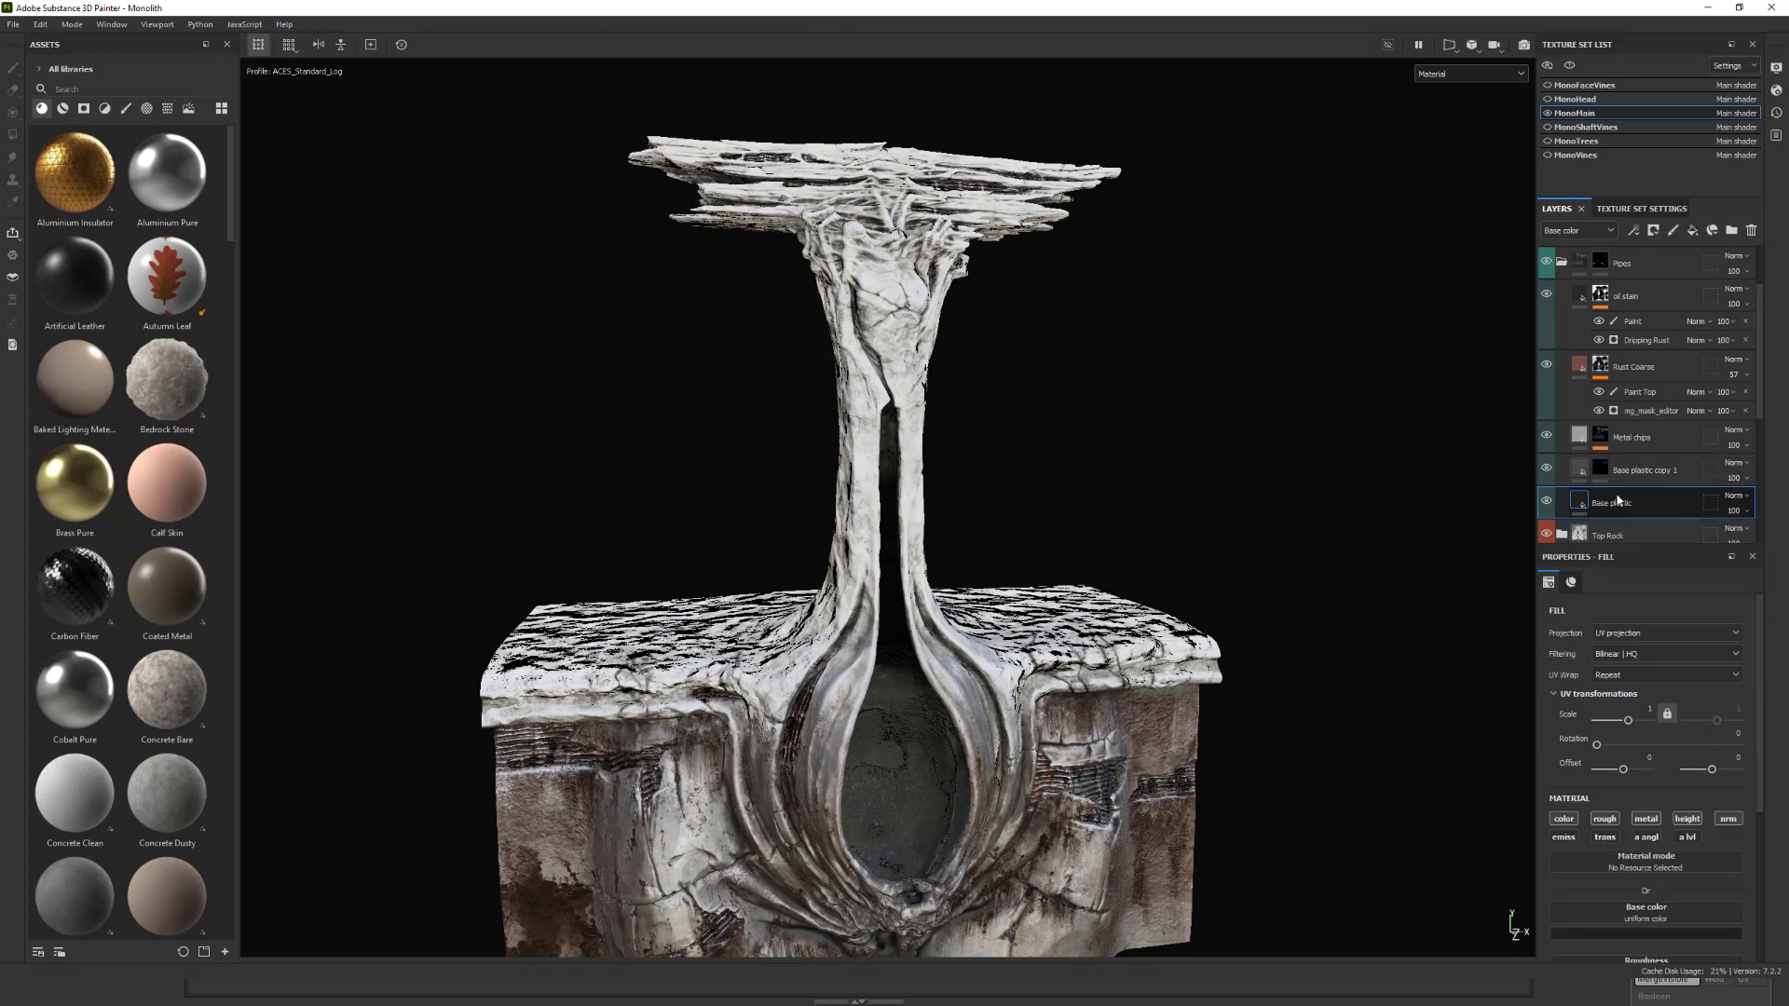
{"action": "left_click", "coordinate": [1547, 435]}
{"action": "left_click", "coordinate": [1547, 435]}
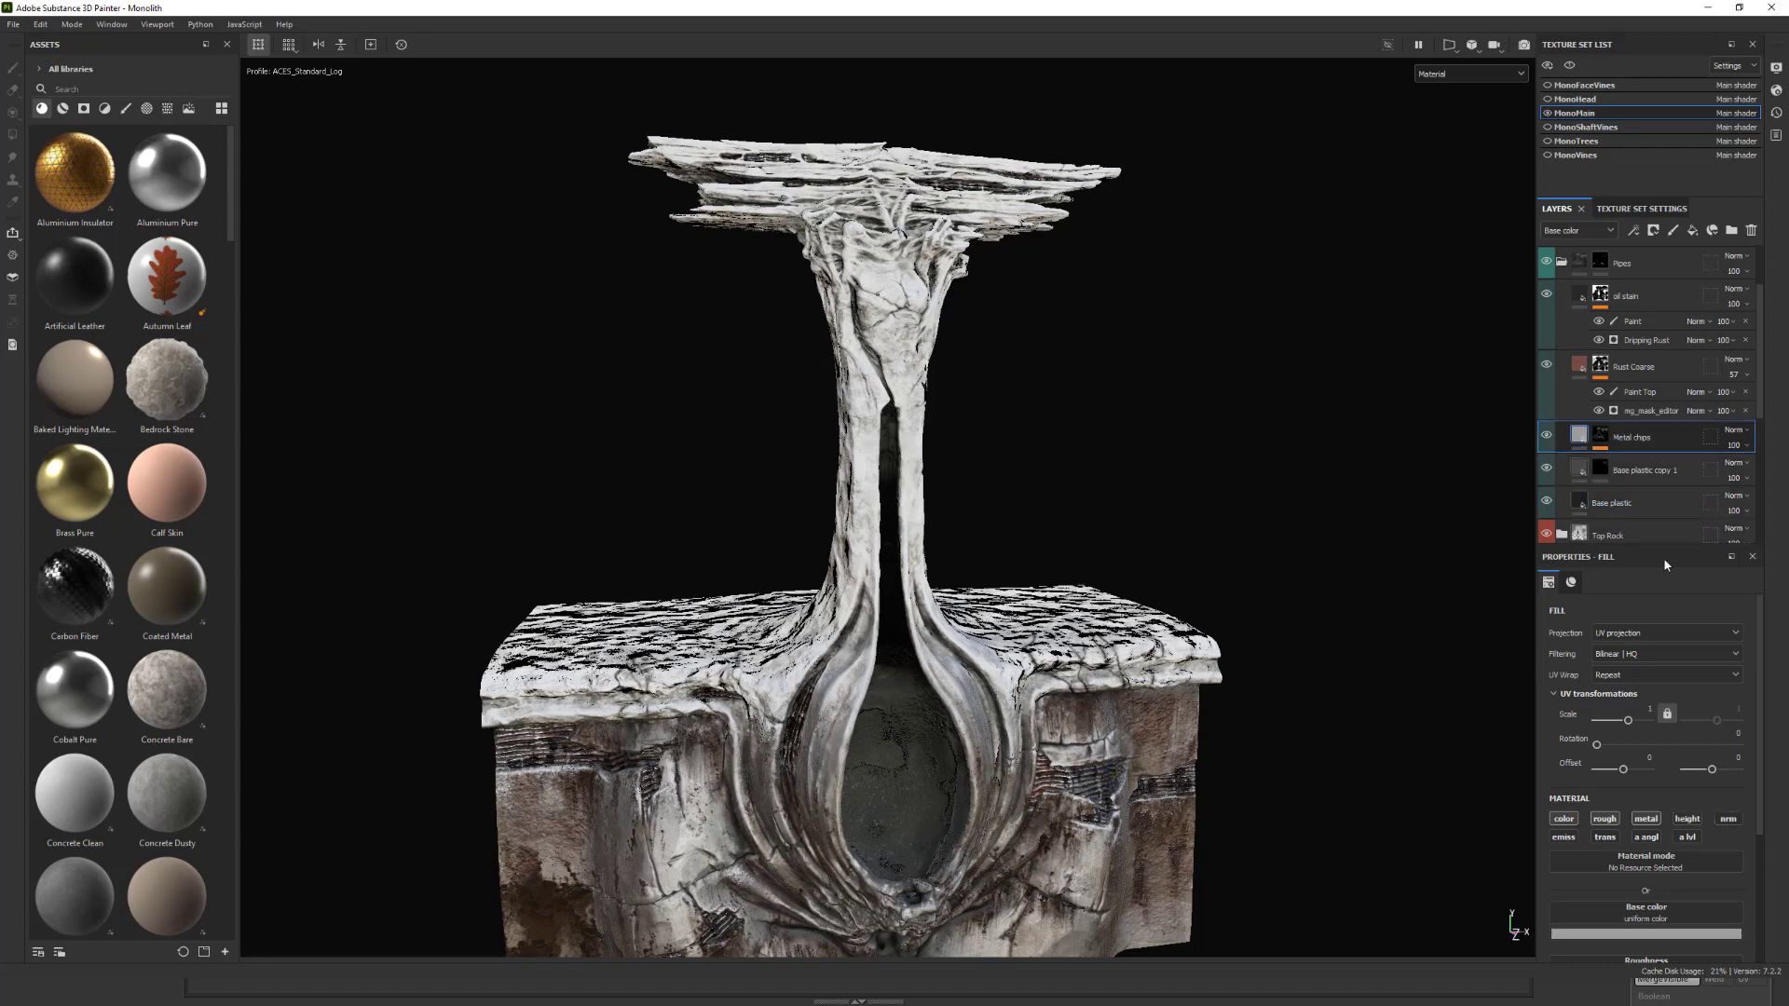
Inspect the metal chips and rust detail on the exposed pipes from several close angles.
{"action": "scroll", "coordinate": [1135, 548], "scroll_direction": "up", "scroll_amount": 5}
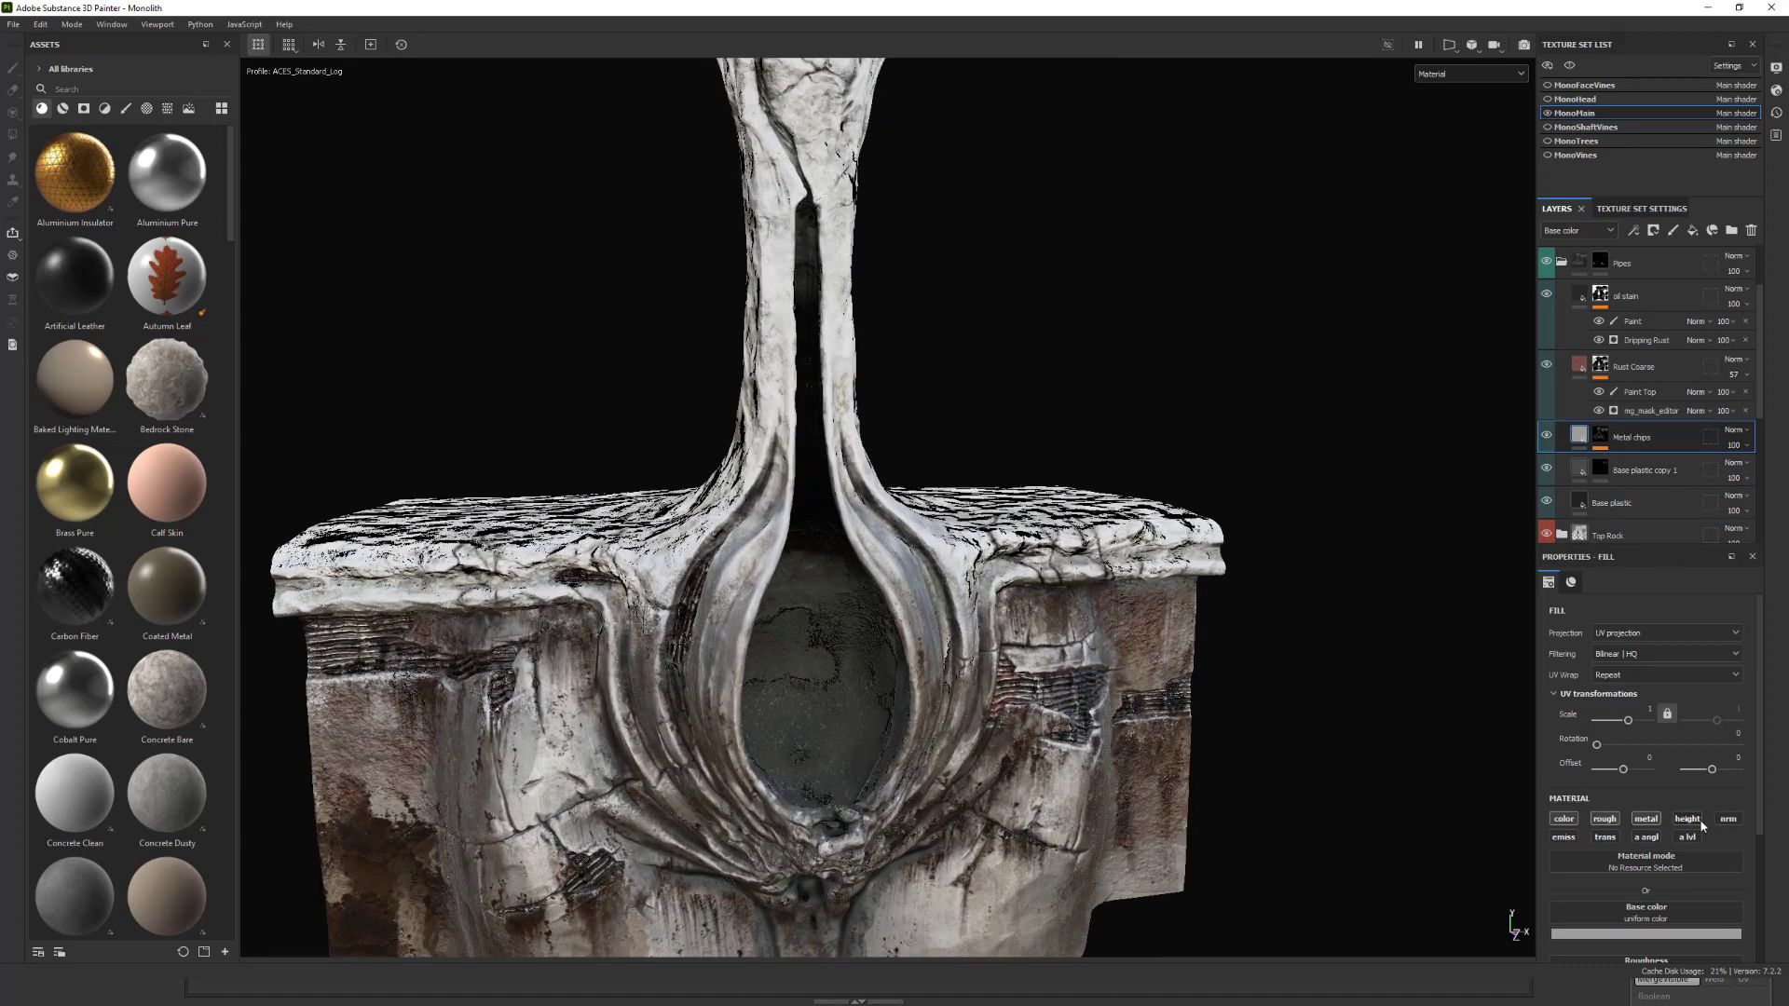
{"action": "left_click_drag", "start_coordinate": [1253, 567], "coordinate": [1248, 567], "text": "alt"}
{"action": "mouse_move", "coordinate": [1359, 602]}
{"action": "left_mouse_down", "text": "alt"}
{"action": "mouse_move", "coordinate": [1336, 593]}
{"action": "mouse_move", "coordinate": [1333, 610]}
{"action": "left_mouse_up", "text": "alt"}
{"action": "scroll", "coordinate": [1333, 610], "scroll_direction": "up", "scroll_amount": 4}
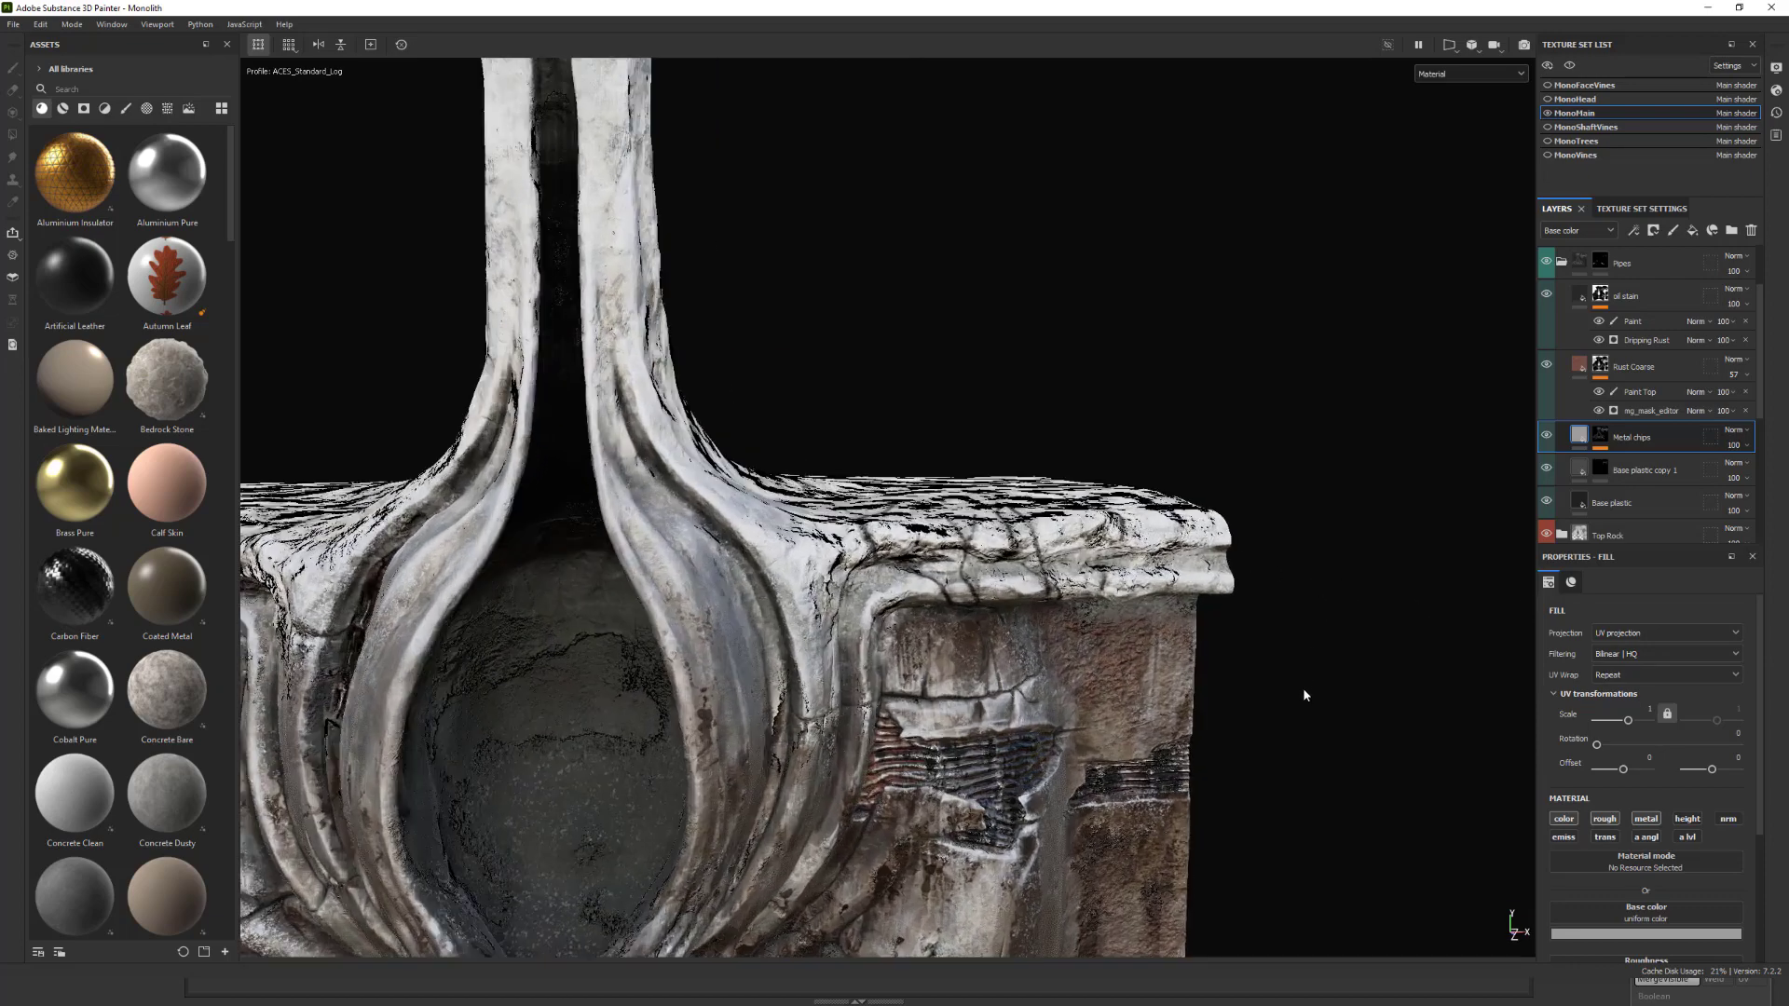
{"action": "middle_click_drag", "start_coordinate": [1318, 660], "coordinate": [1365, 548], "text": "alt"}
{"action": "left_click_drag", "start_coordinate": [1366, 549], "coordinate": [1379, 641], "text": "alt"}
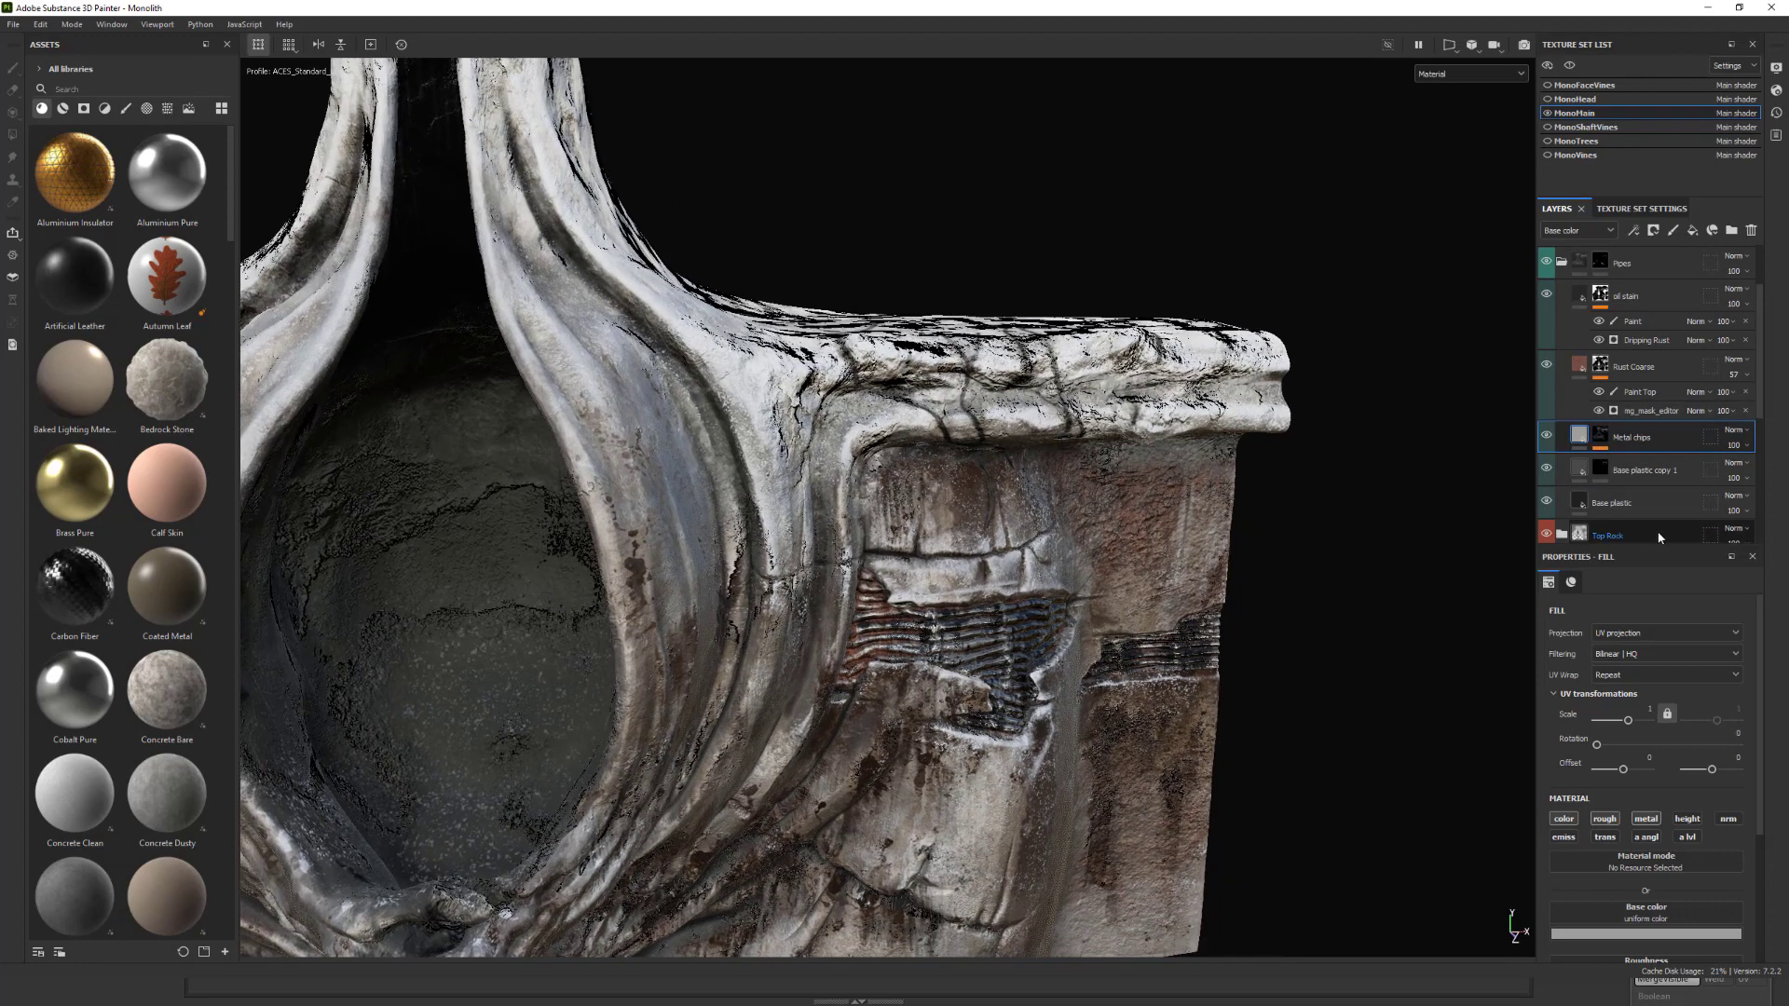
{"action": "left_click_drag", "start_coordinate": [1321, 498], "coordinate": [1339, 585], "text": "alt"}
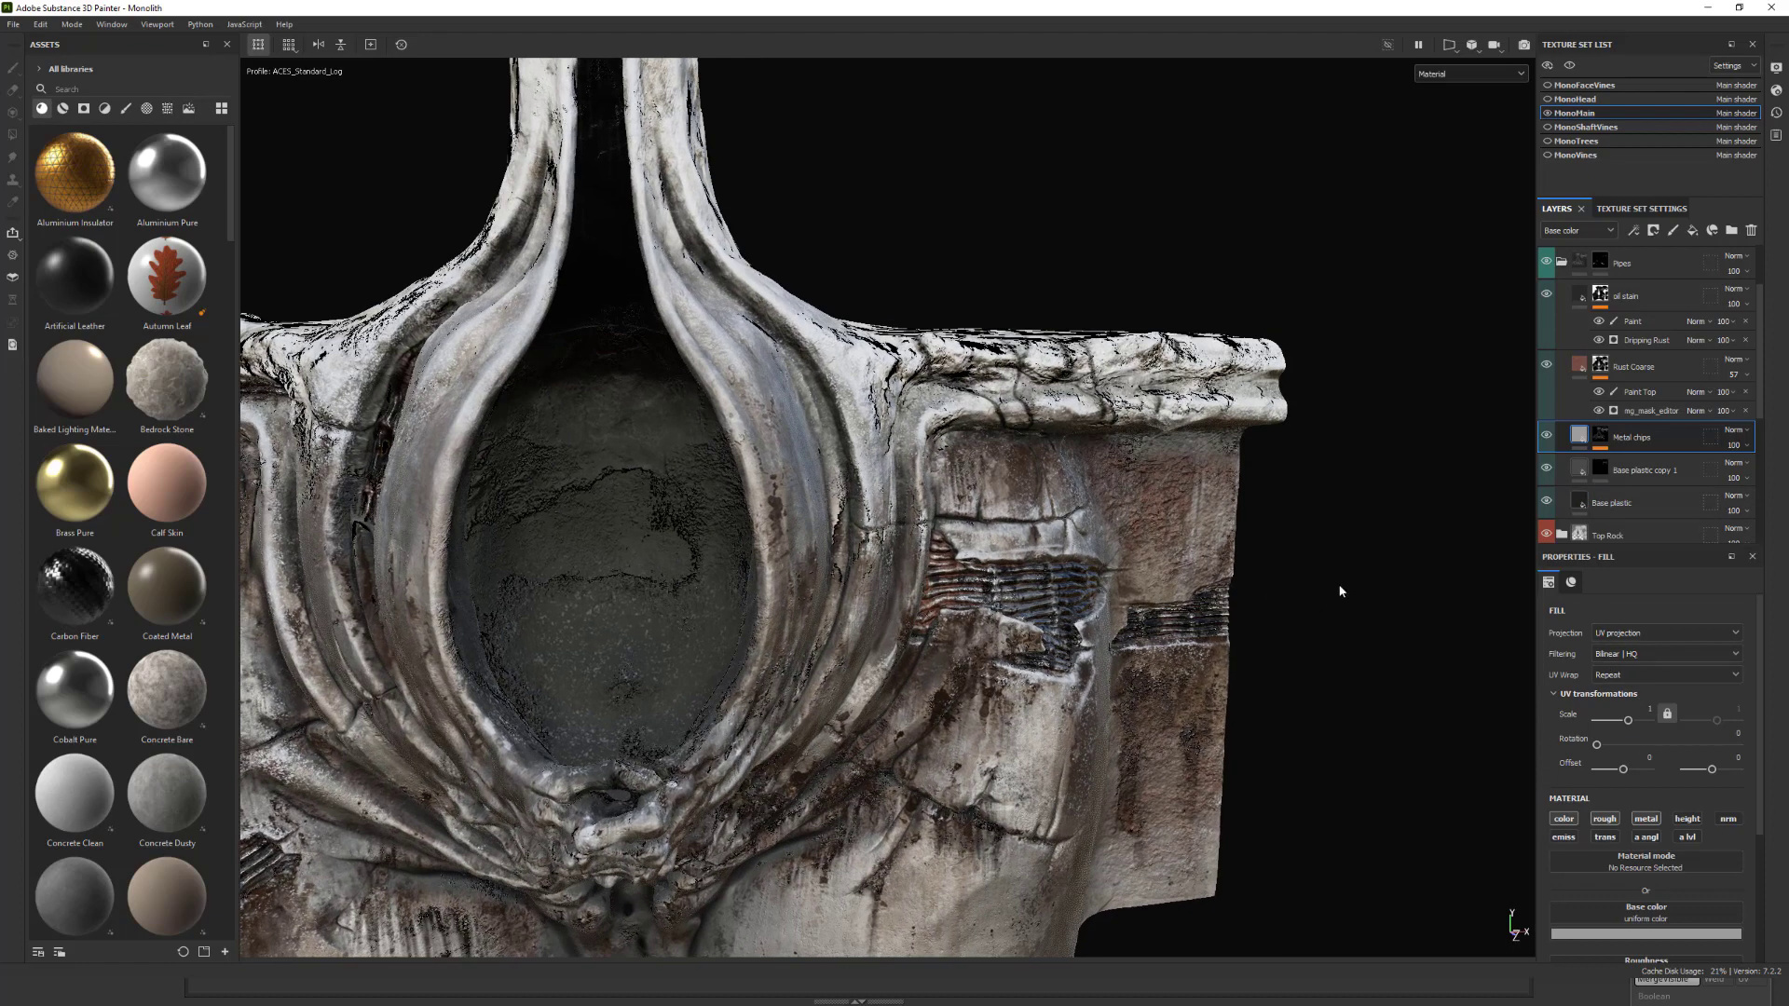
{"action": "left_click_drag", "start_coordinate": [1431, 662], "coordinate": [1205, 660], "text": "alt"}
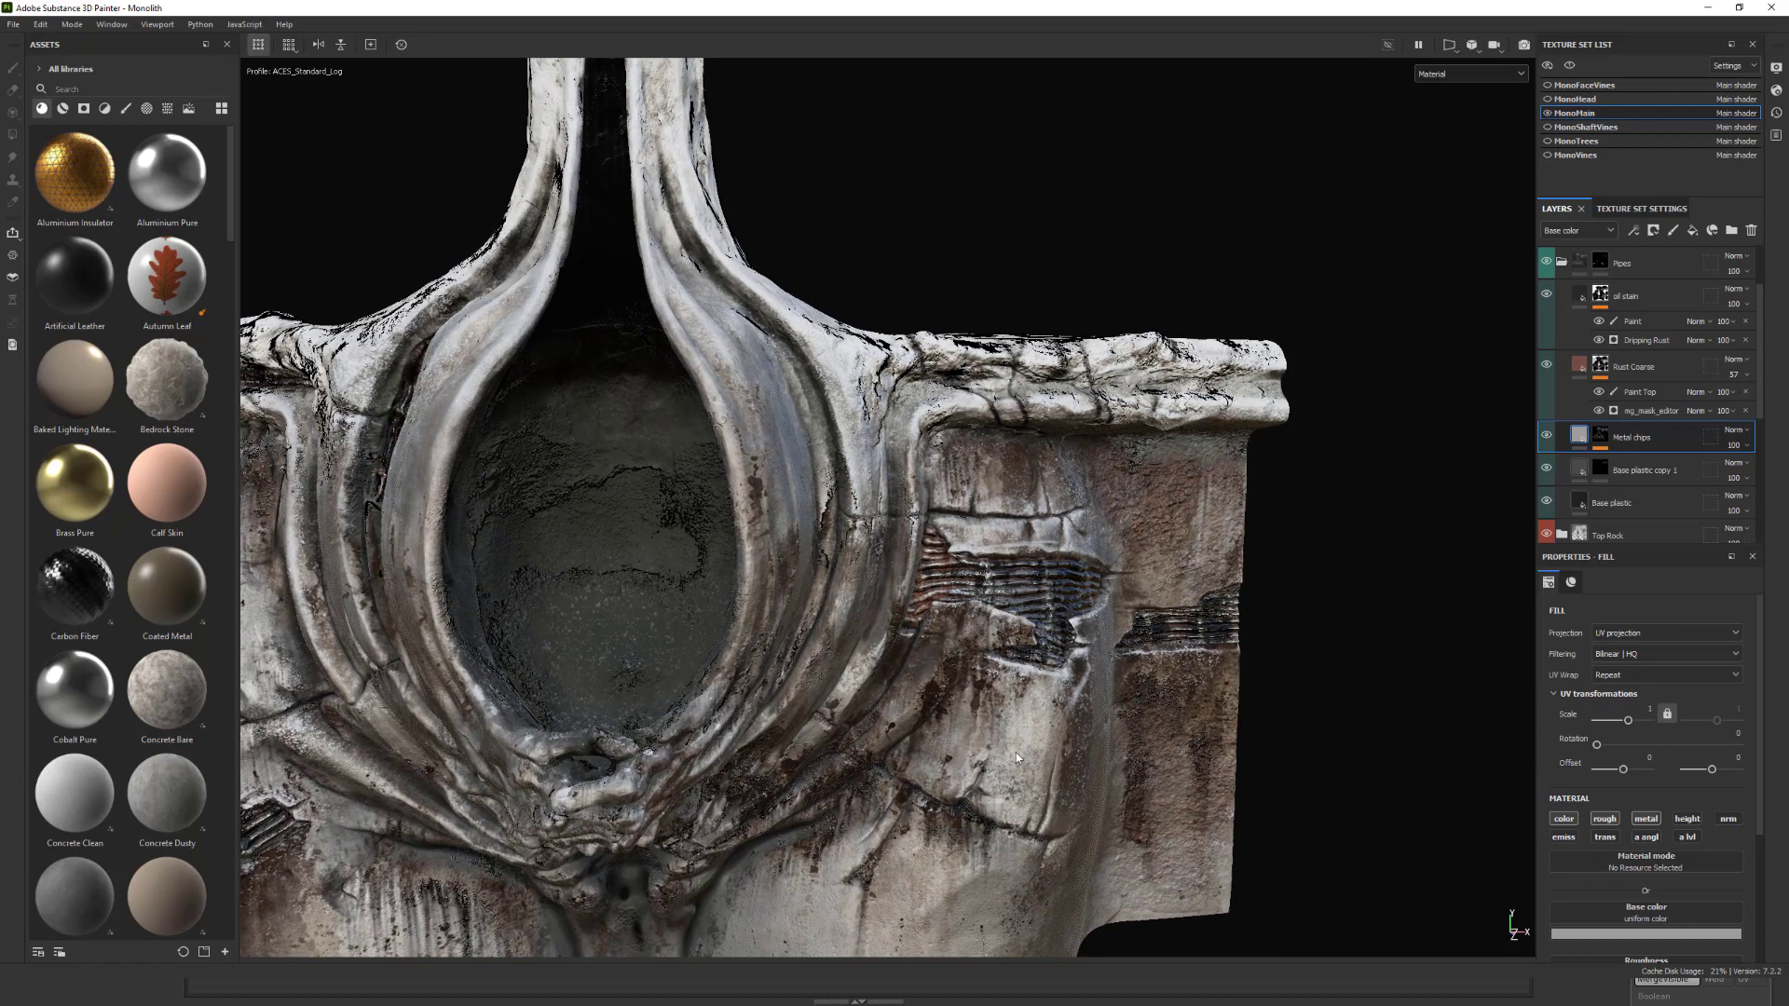
{"action": "scroll", "coordinate": [1595, 372], "scroll_direction": "up", "scroll_amount": 1}
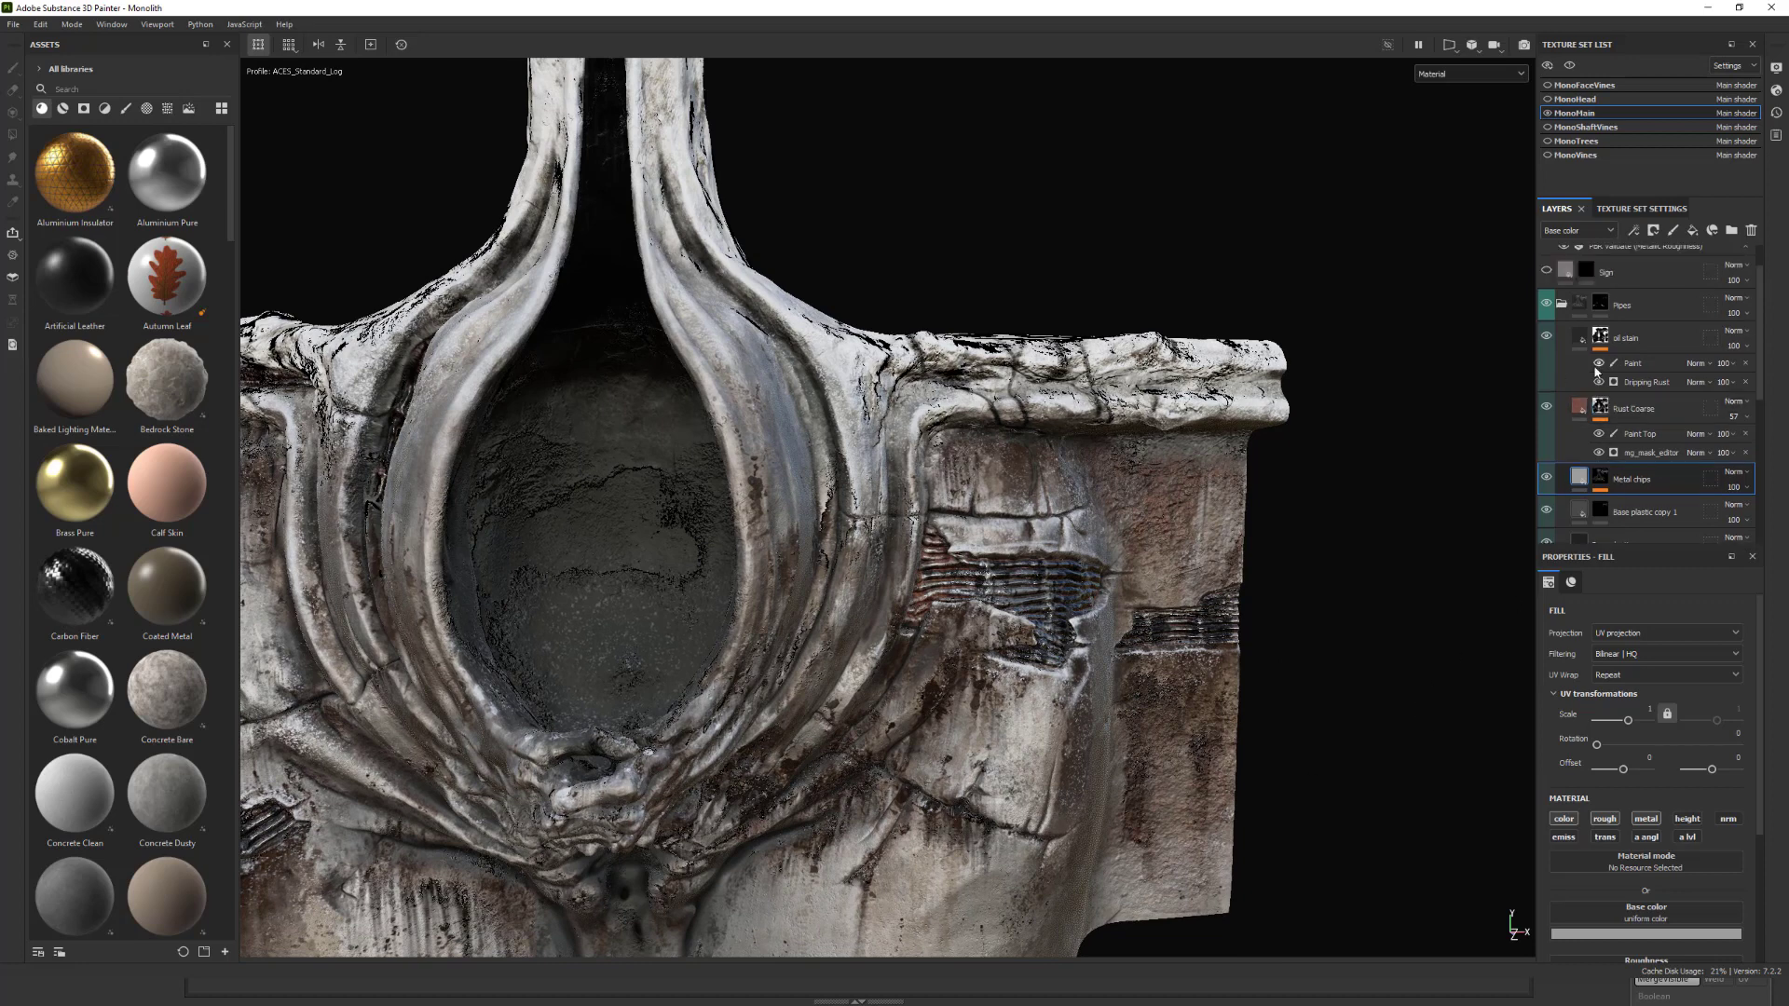
Toggle the Pipes folder's Rust Coarse layer off and on, and review its mask editor generator against the exposed pipes.
{"action": "left_click", "coordinate": [1546, 409]}
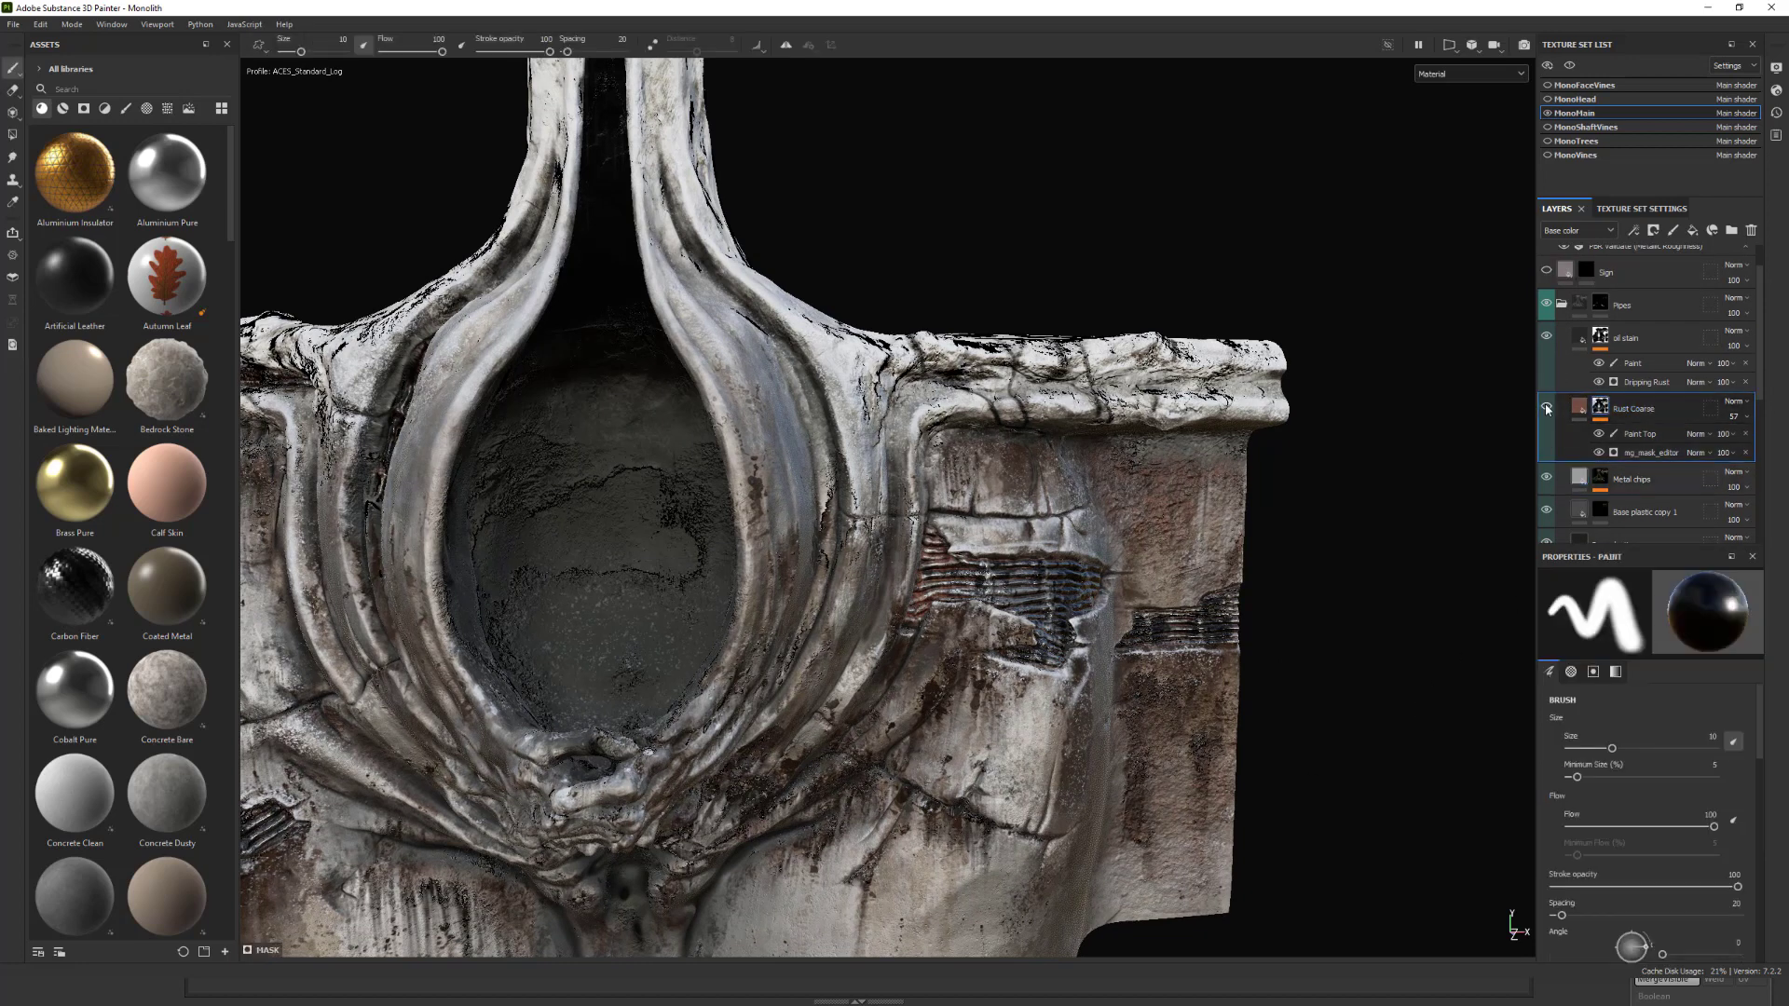
{"action": "left_click", "coordinate": [1546, 409]}
{"action": "left_click_drag", "start_coordinate": [1433, 456], "coordinate": [1420, 466], "text": "alt"}
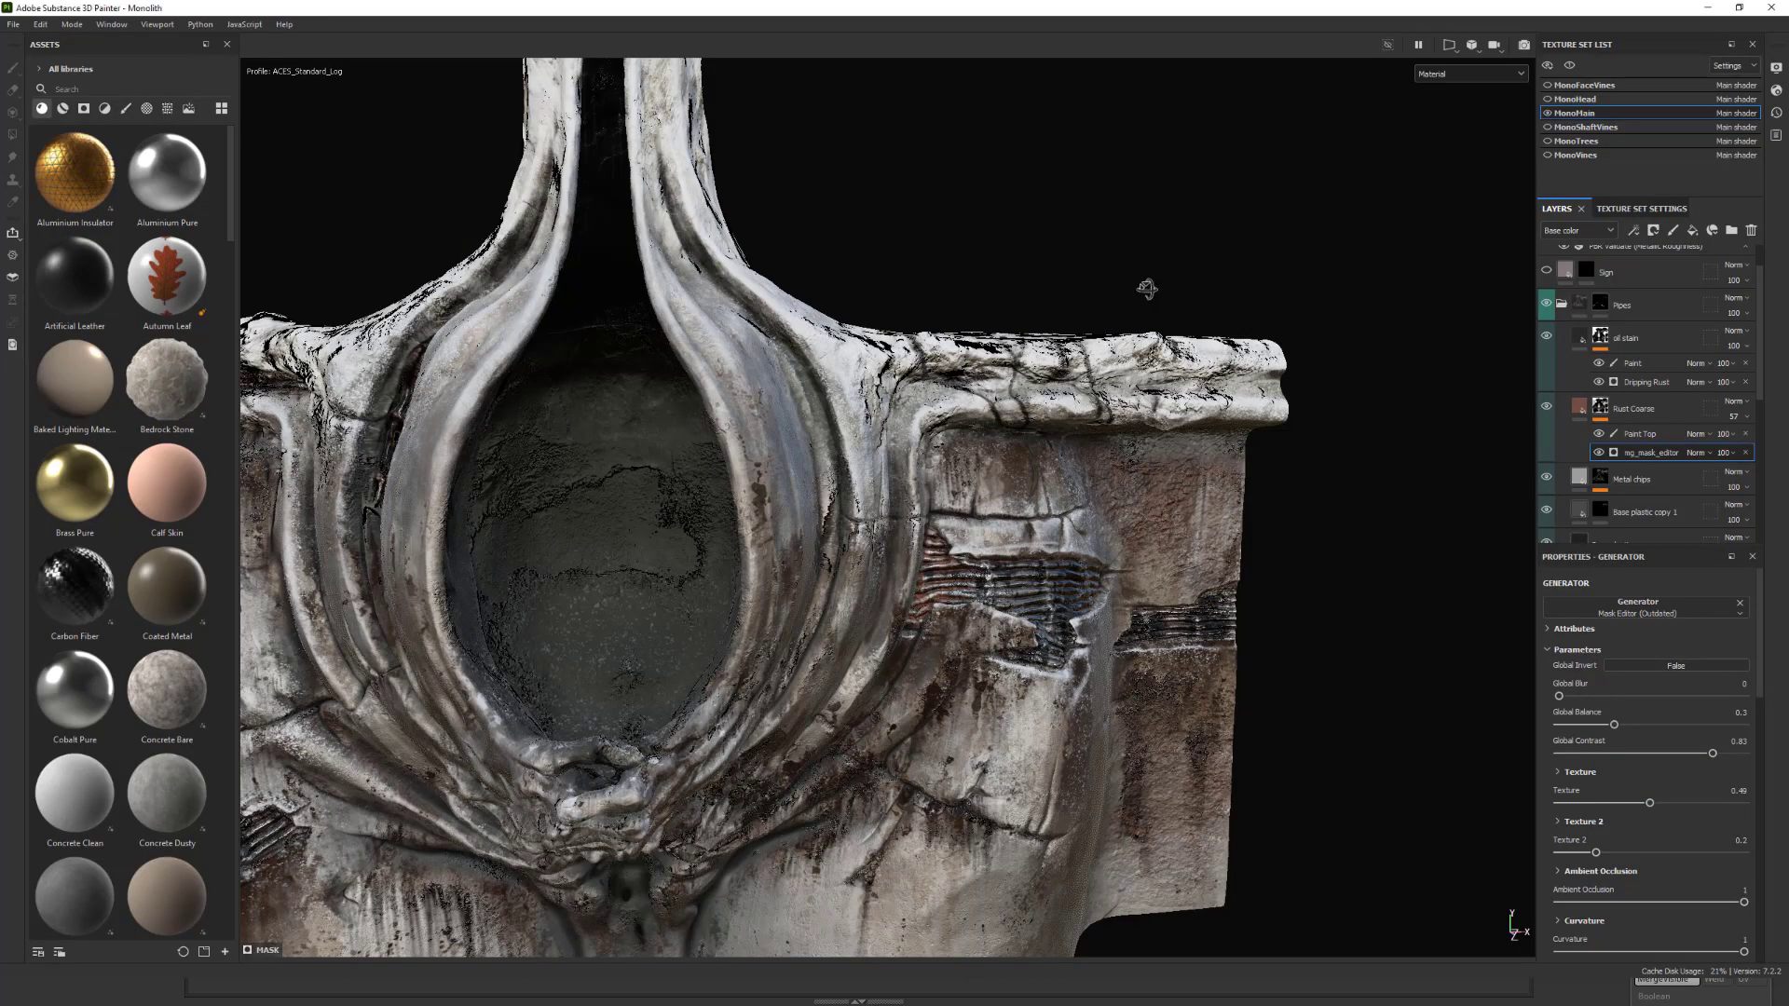
{"action": "left_click_drag", "start_coordinate": [1144, 287], "coordinate": [1155, 293], "text": "alt"}
{"action": "scroll", "coordinate": [1194, 517], "scroll_direction": "up", "scroll_amount": 2}
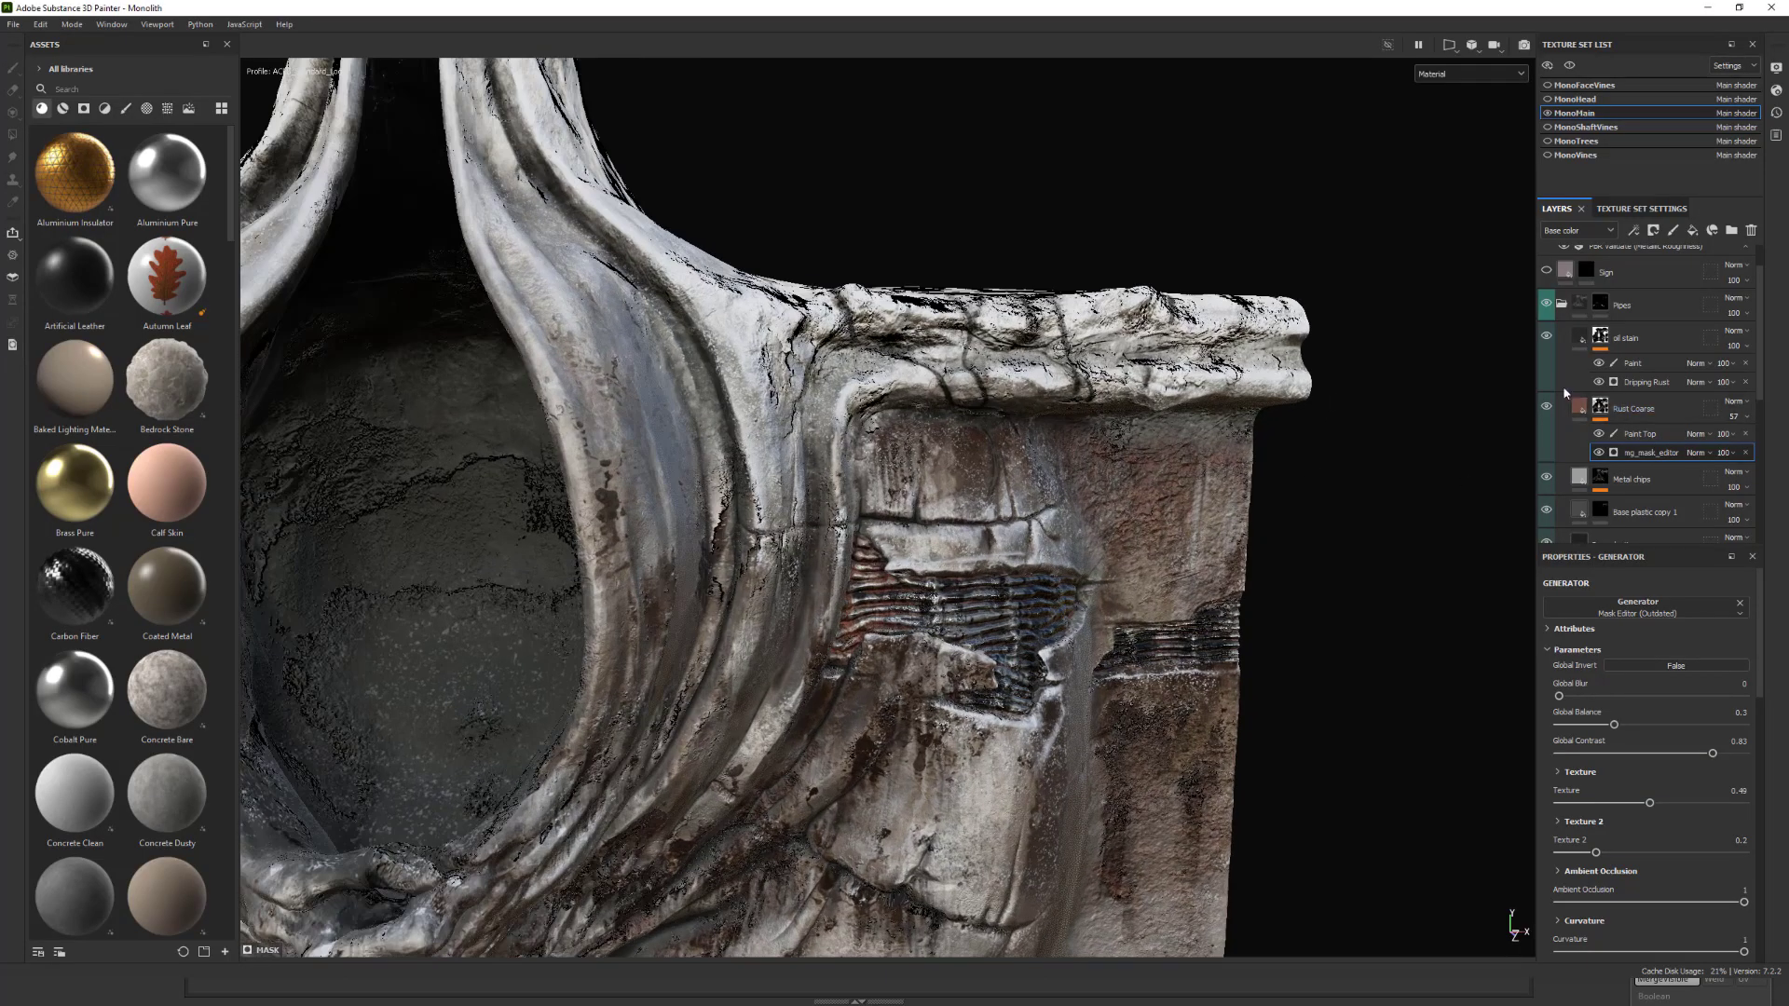
Inspect the oil stain layer's fill material, its mask, and the mask's Dripping Rust generator and Paint effect.
{"action": "left_click", "coordinate": [1587, 337]}
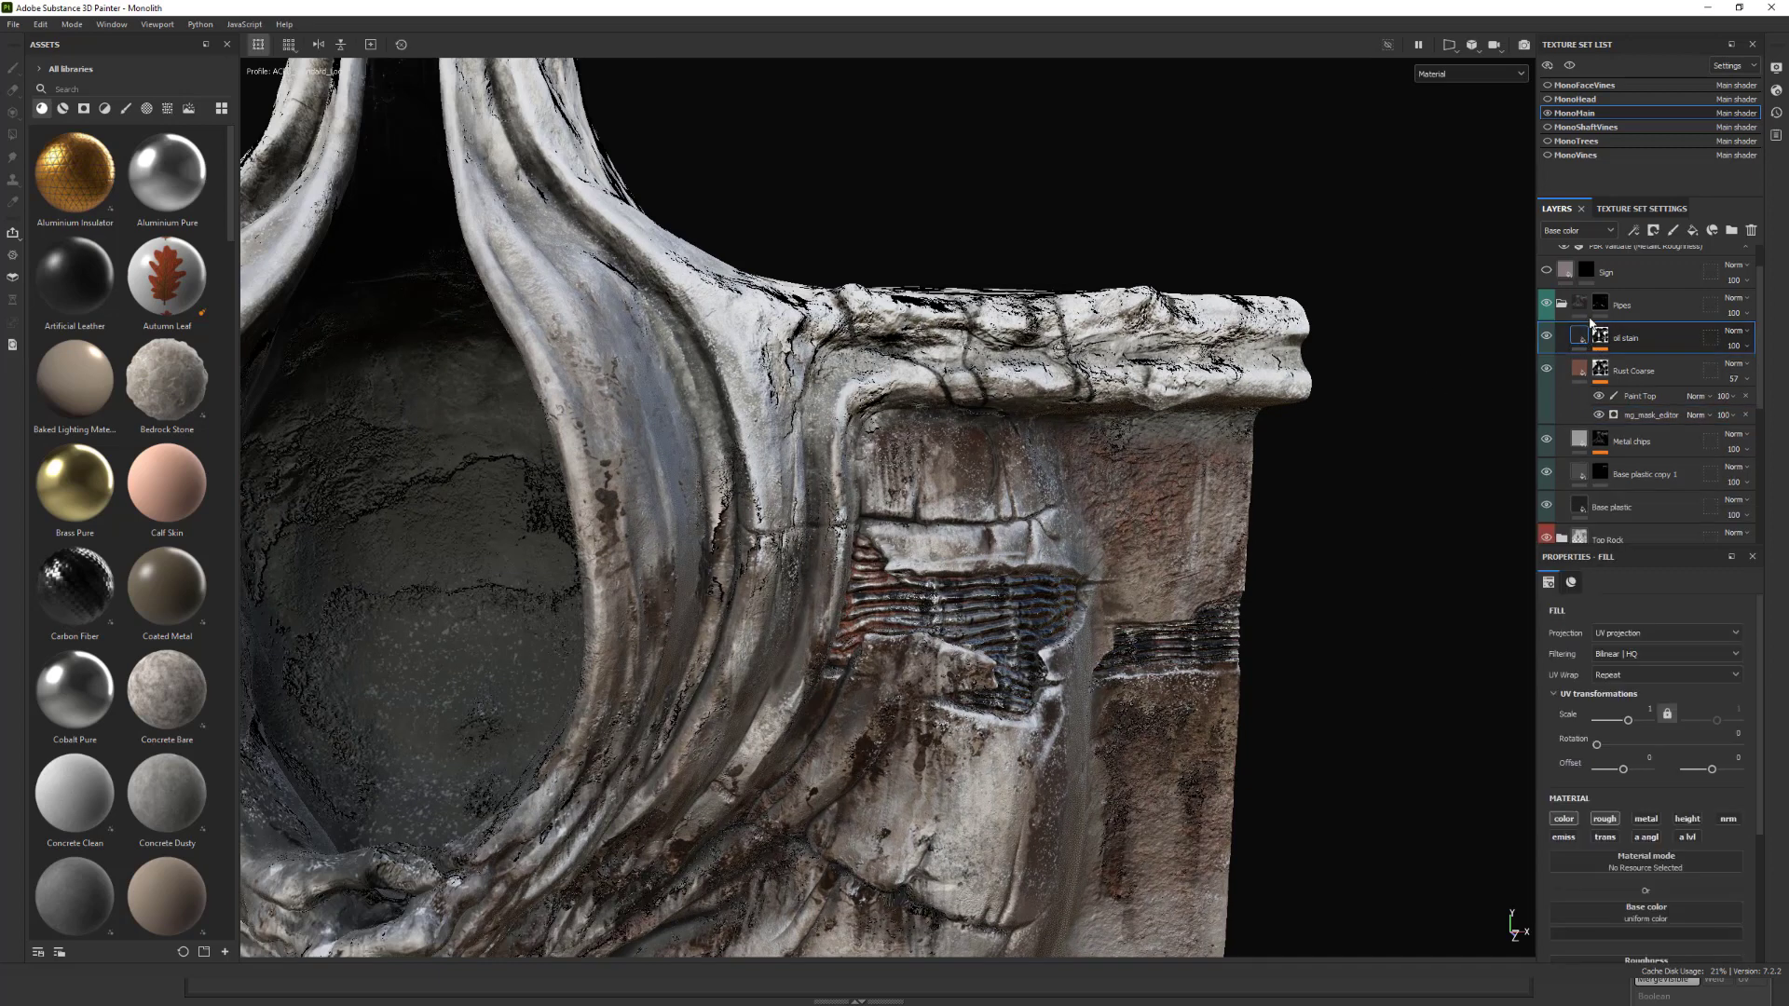
{"action": "scroll", "coordinate": [1667, 782], "scroll_direction": "down", "scroll_amount": 3}
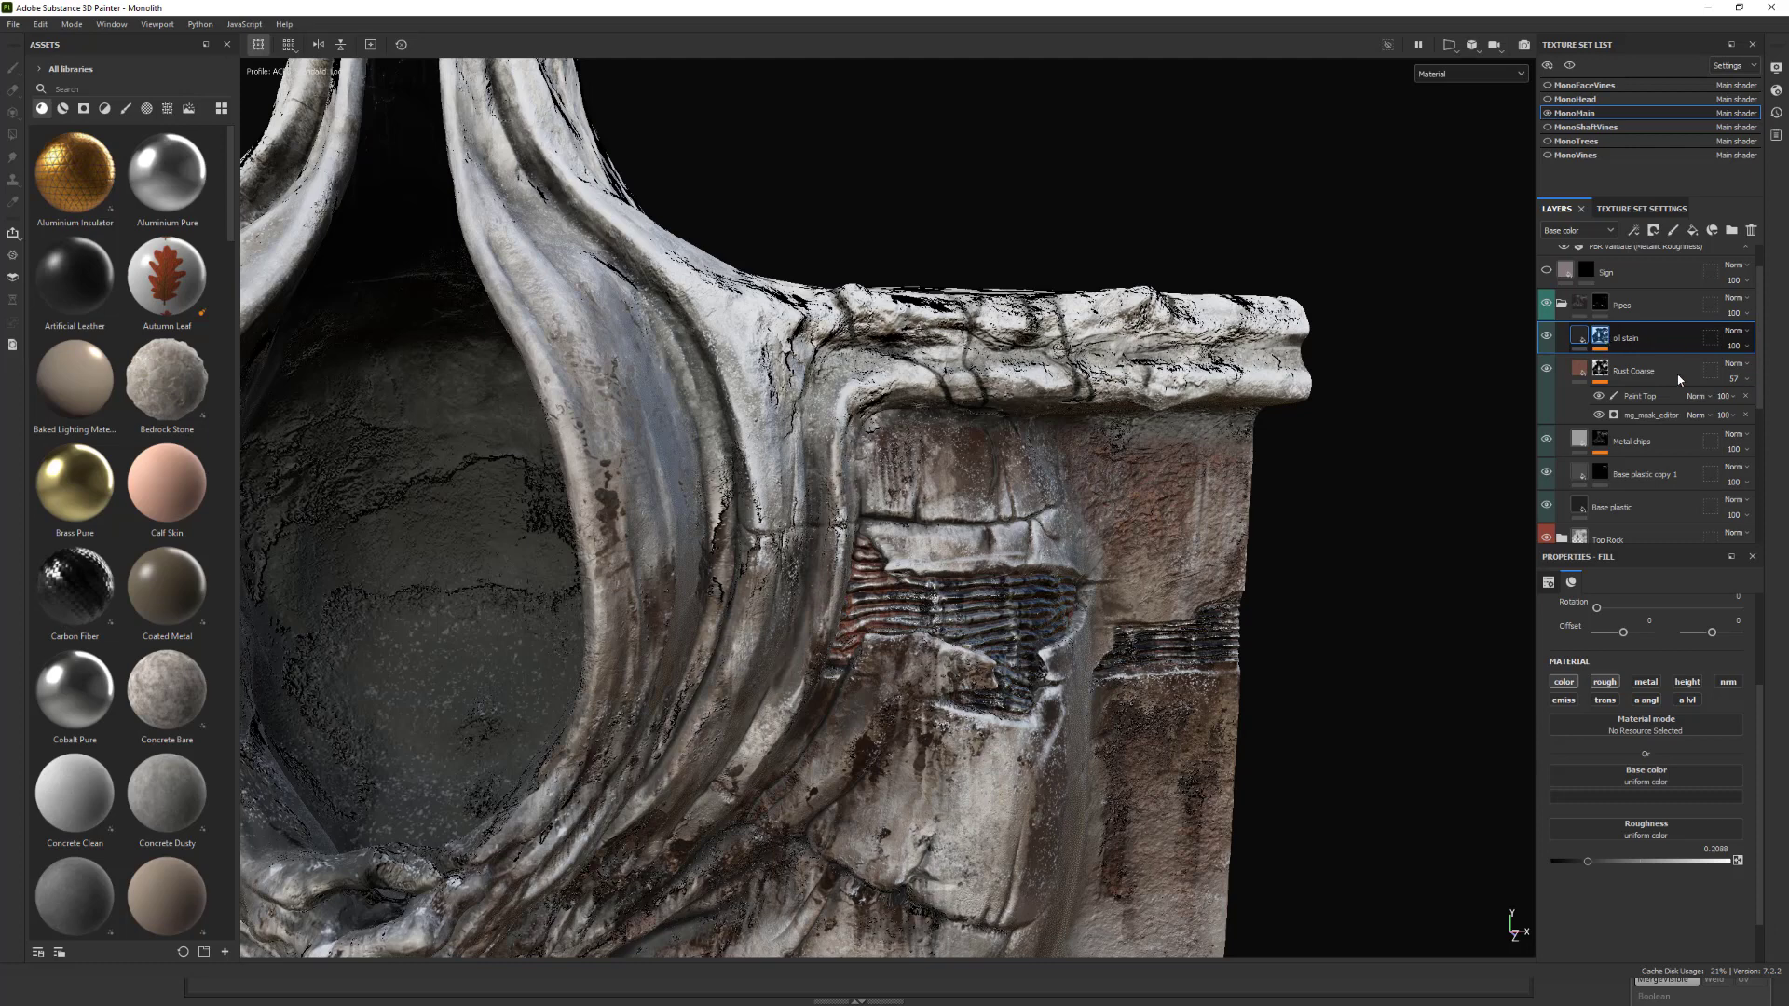
{"action": "left_click", "coordinate": [1600, 338]}
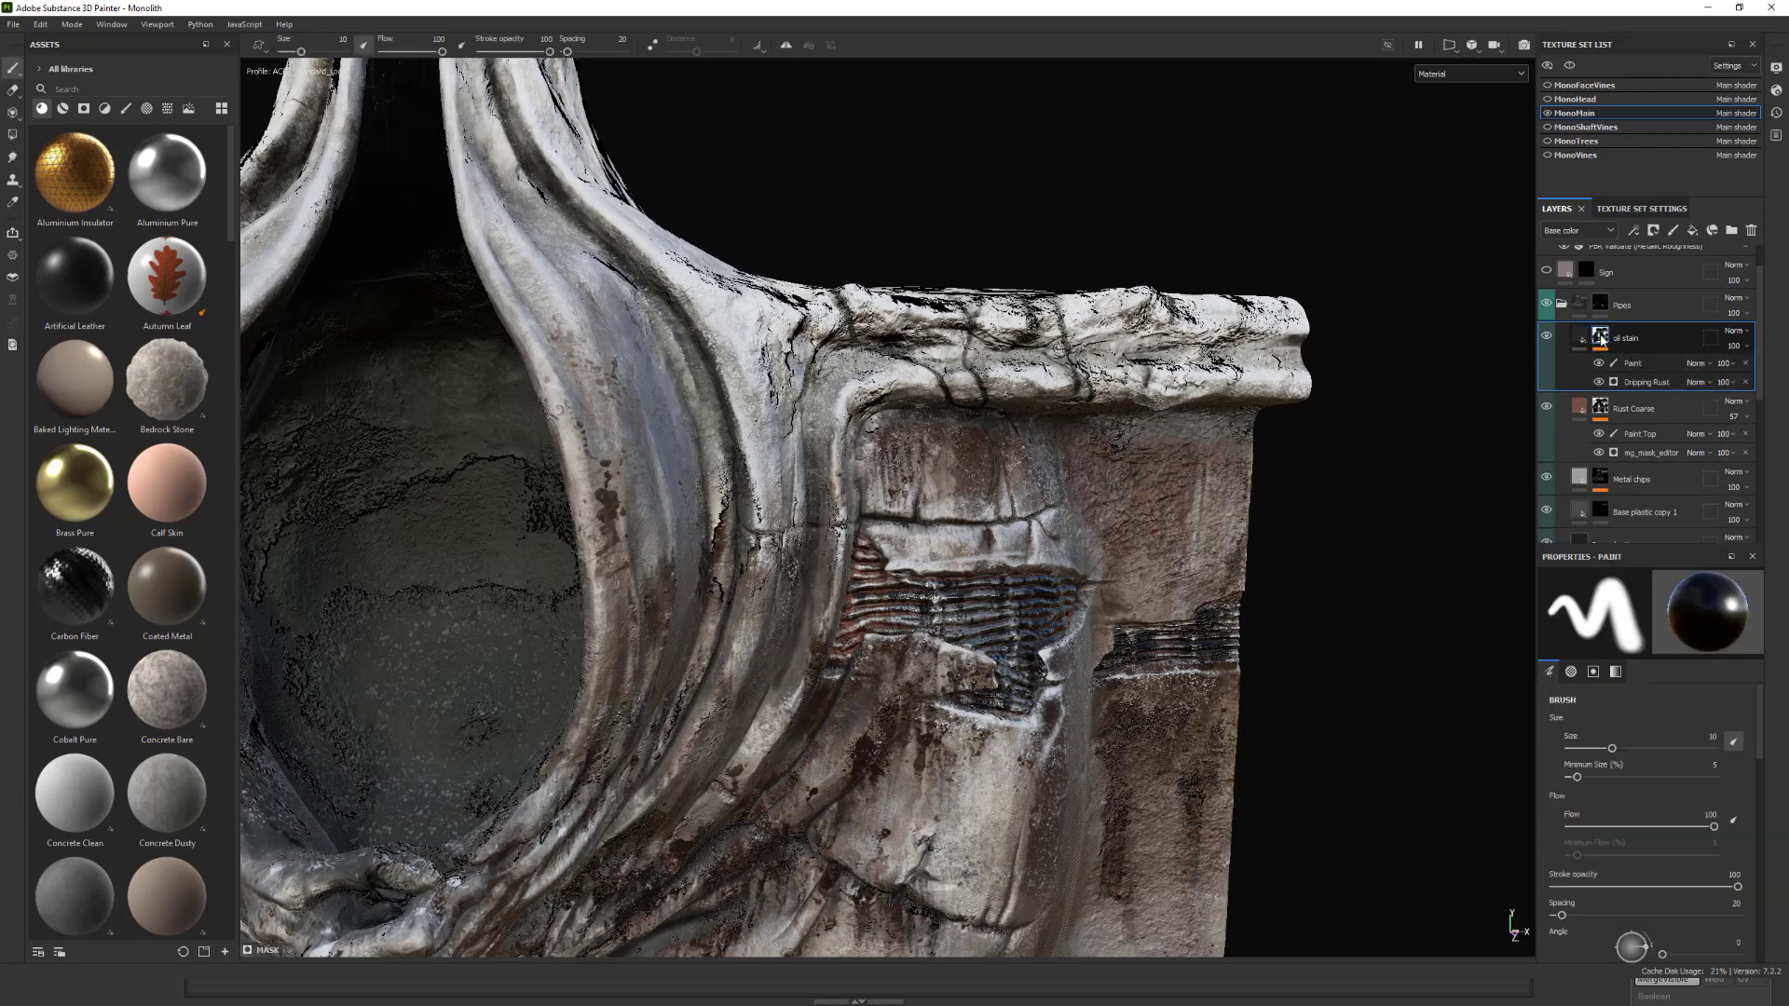
{"action": "left_click", "coordinate": [1644, 383]}
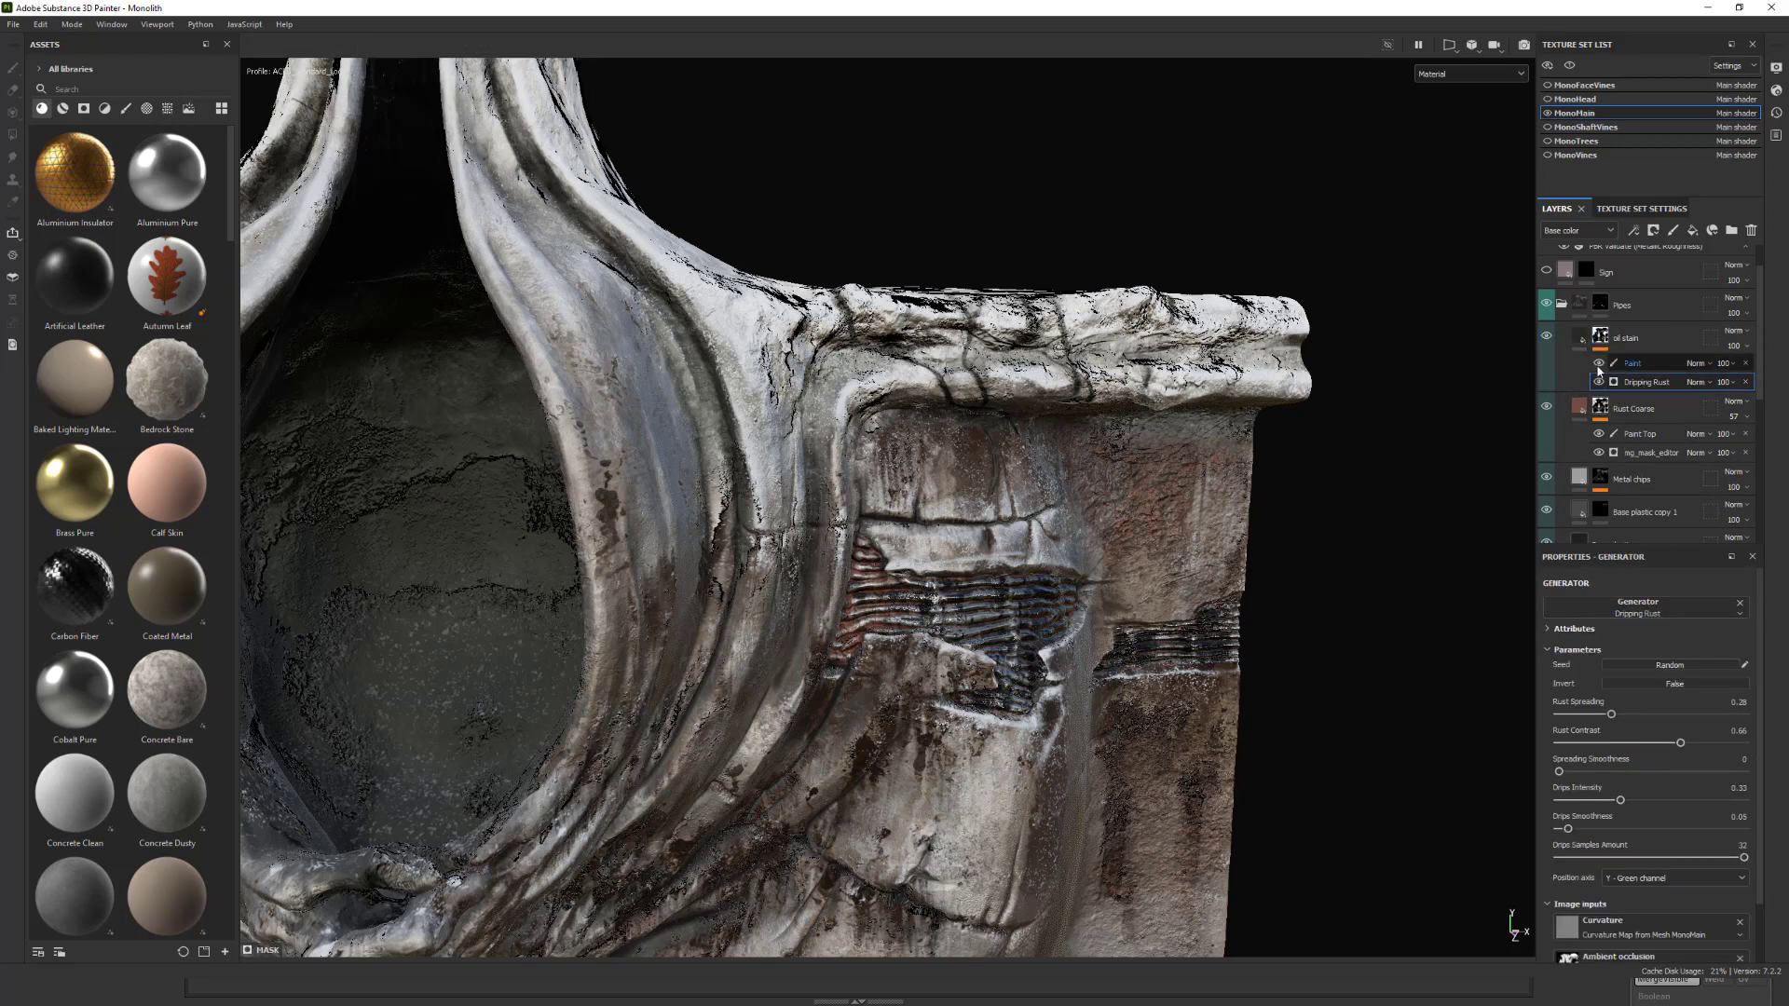
{"action": "left_click", "coordinate": [1631, 363]}
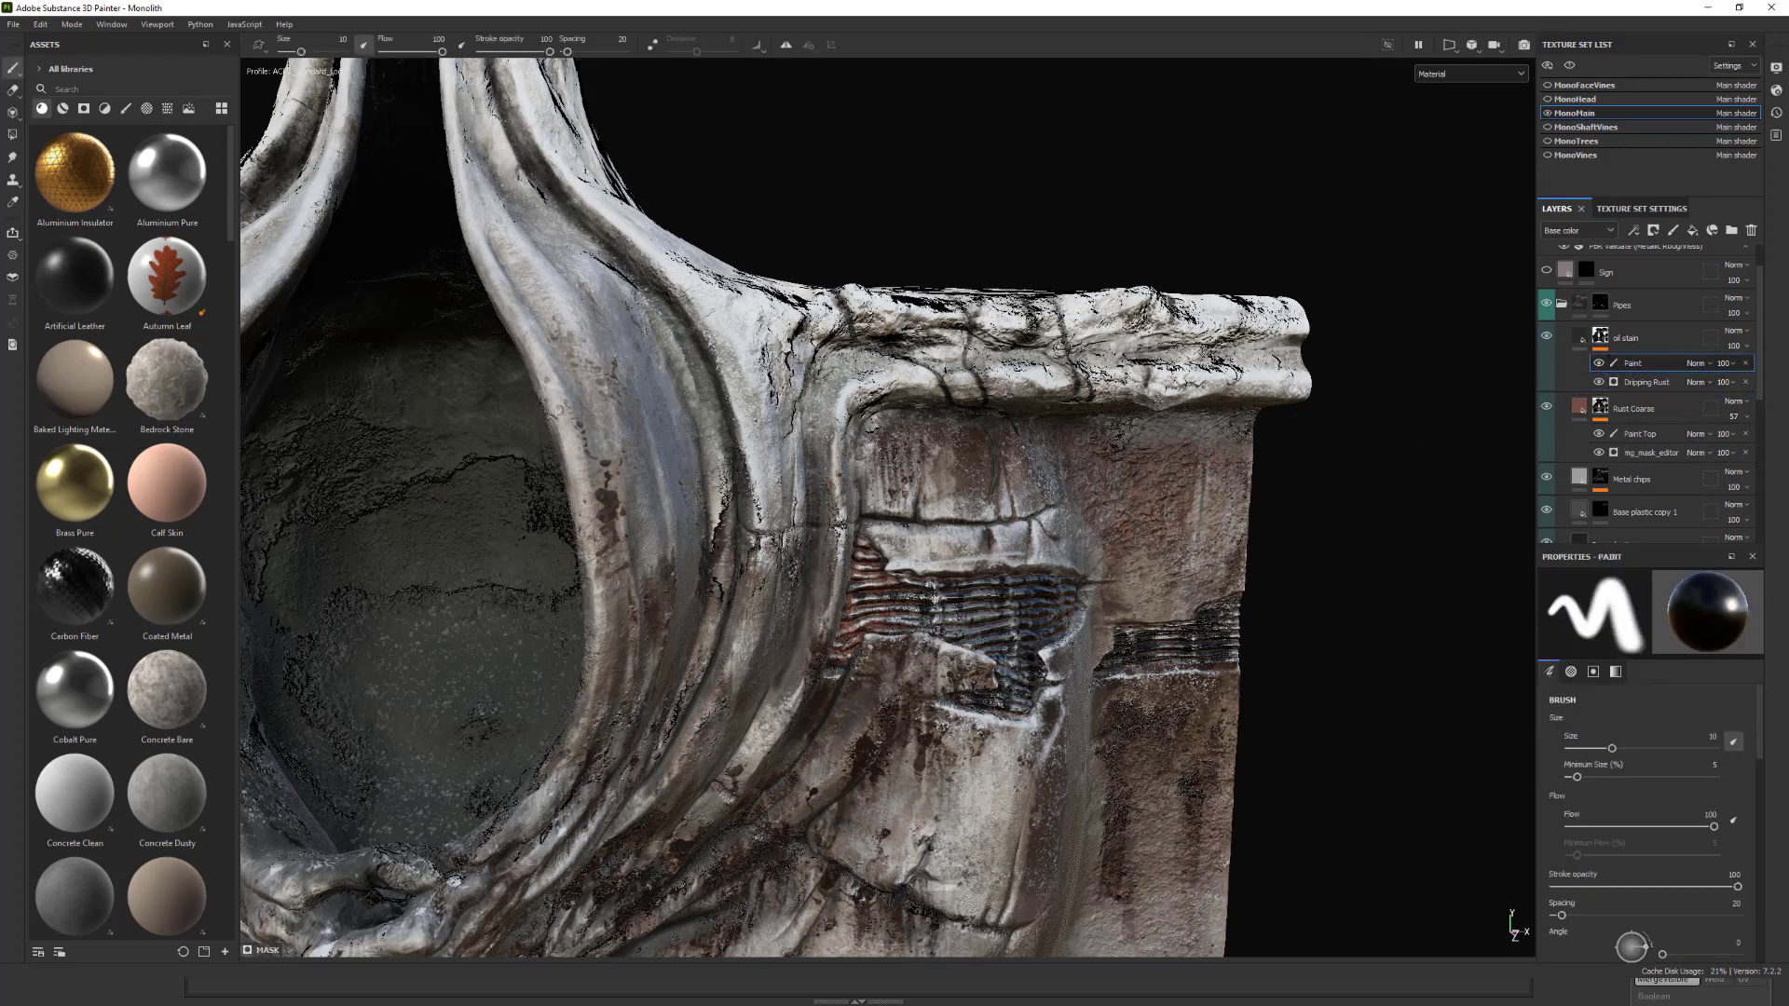
Review the whole front of the monolith's base and browse the smart masks in the asset library.
{"action": "scroll", "coordinate": [1219, 508], "scroll_direction": "down", "scroll_amount": 3}
{"action": "middle_click_drag", "start_coordinate": [1329, 527], "coordinate": [1430, 412], "text": "alt"}
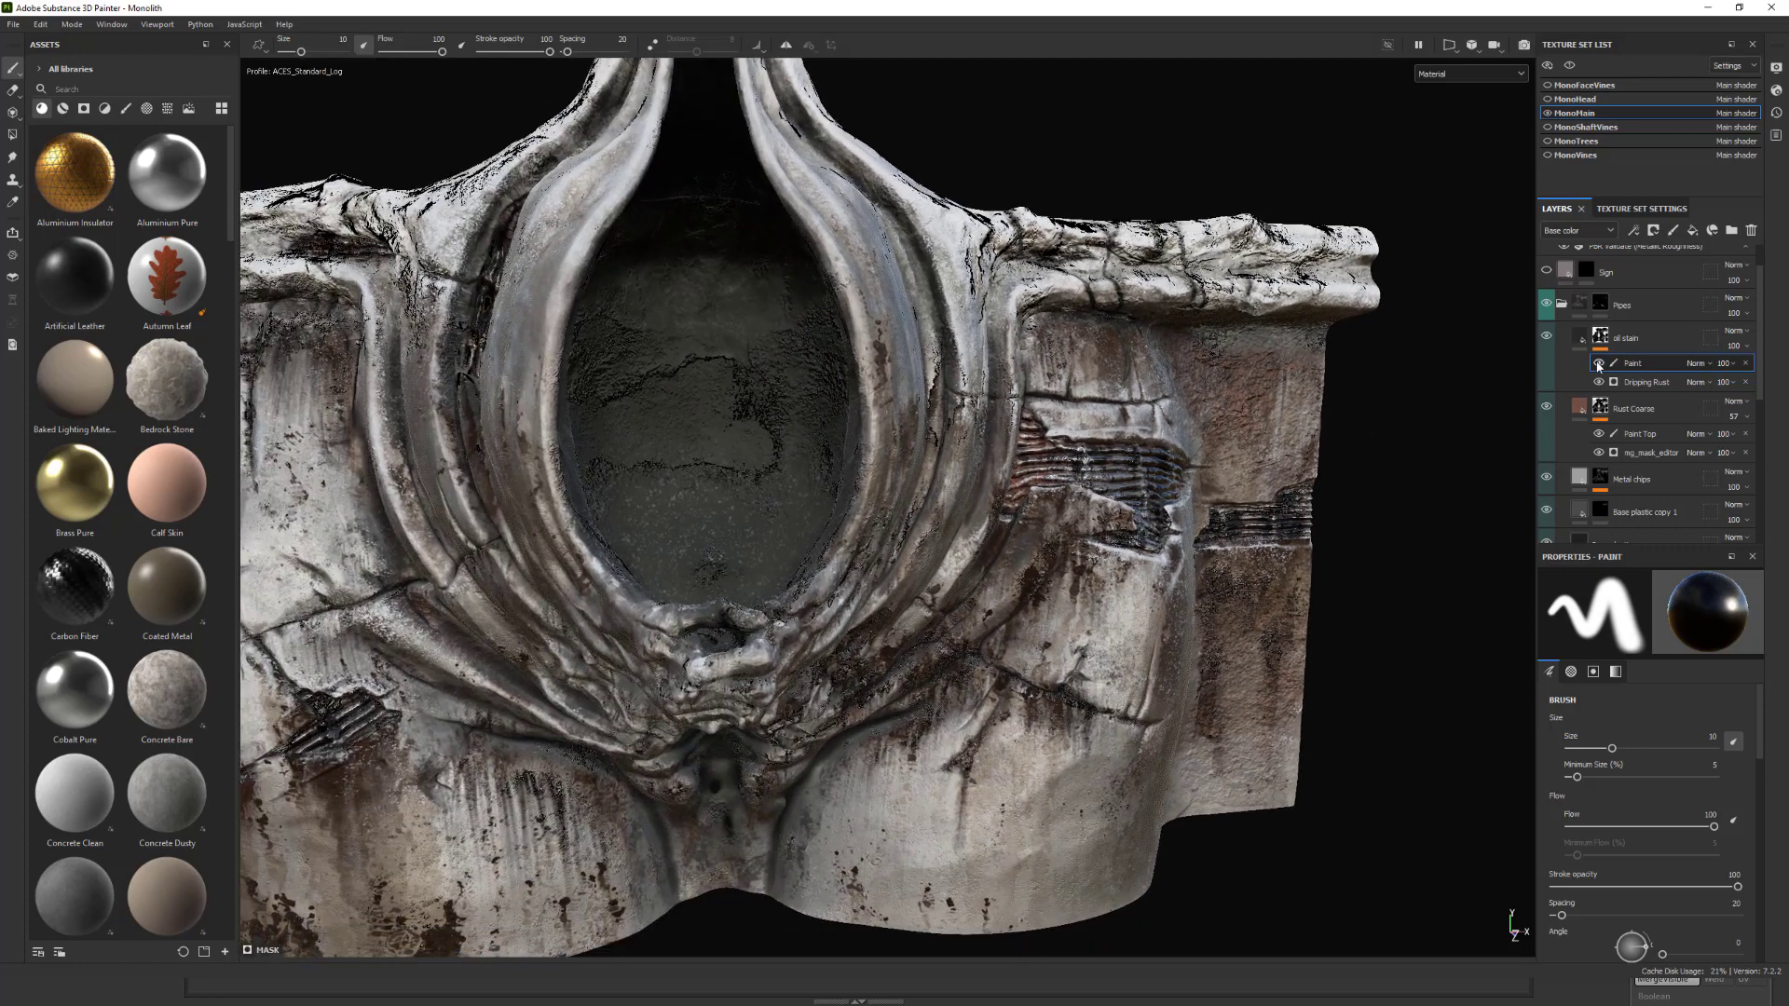
{"action": "left_click_drag", "start_coordinate": [1388, 459], "coordinate": [1395, 451], "text": "alt"}
{"action": "middle_click_drag", "start_coordinate": [1395, 451], "coordinate": [1427, 526], "text": "alt"}
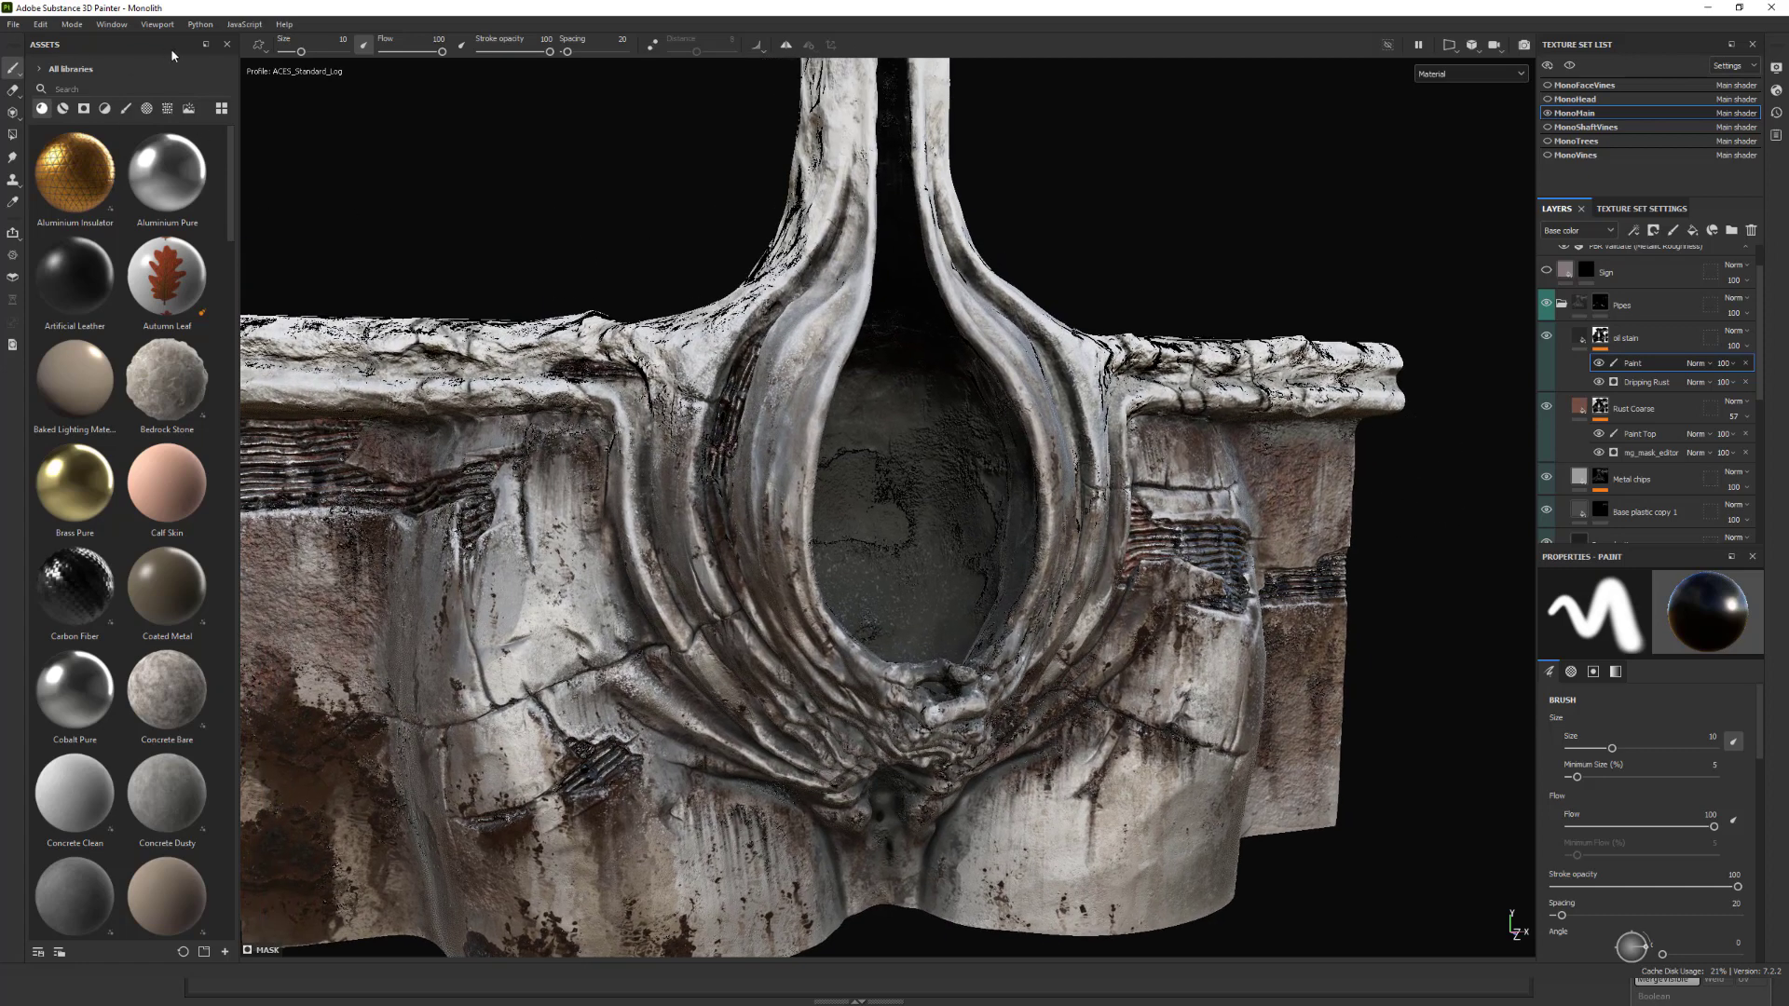
{"action": "left_click", "coordinate": [85, 109]}
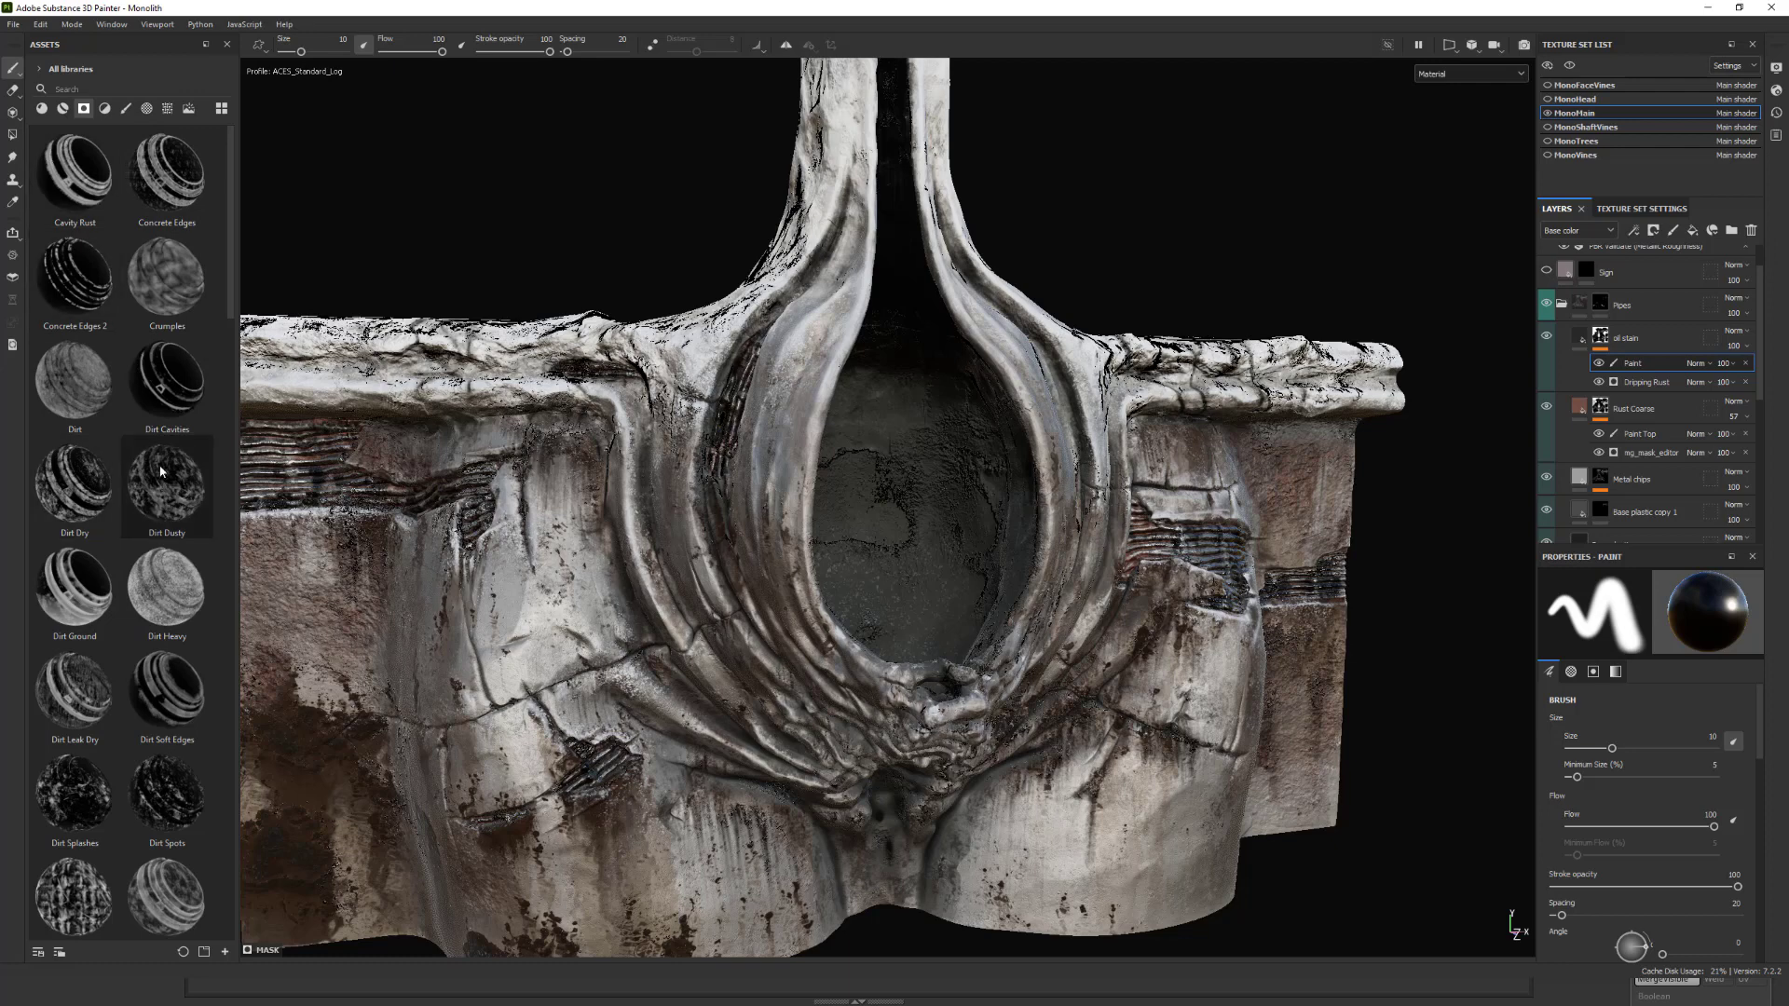
{"action": "scroll", "coordinate": [95, 199], "scroll_direction": "down", "scroll_amount": 10}
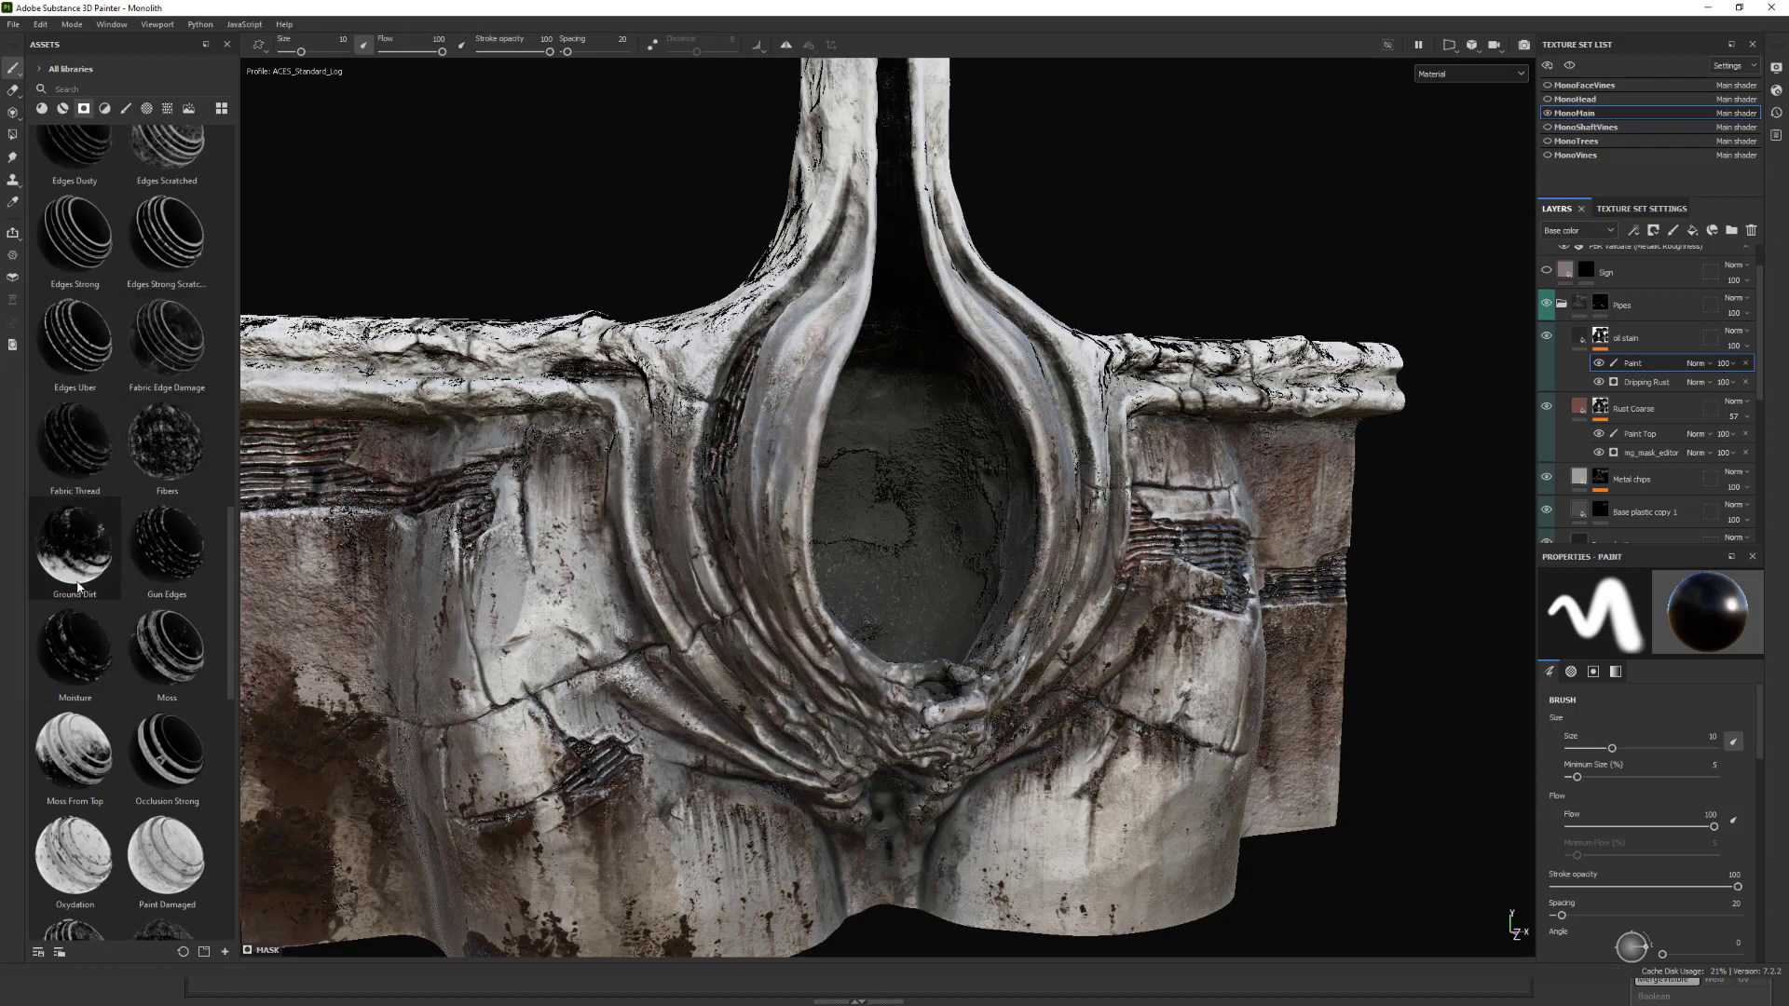
Set the oil stain mask's Dripping Rust generator to Rust Contrast 0.84 and Rust Spreading 0.31, and check the pipes up close.
{"action": "left_click", "coordinate": [1638, 384]}
{"action": "mouse_move", "coordinate": [1682, 747]}
{"action": "left_mouse_down"}
{"action": "mouse_move", "coordinate": [1611, 746]}
{"action": "mouse_move", "coordinate": [1715, 745]}
{"action": "left_mouse_up"}
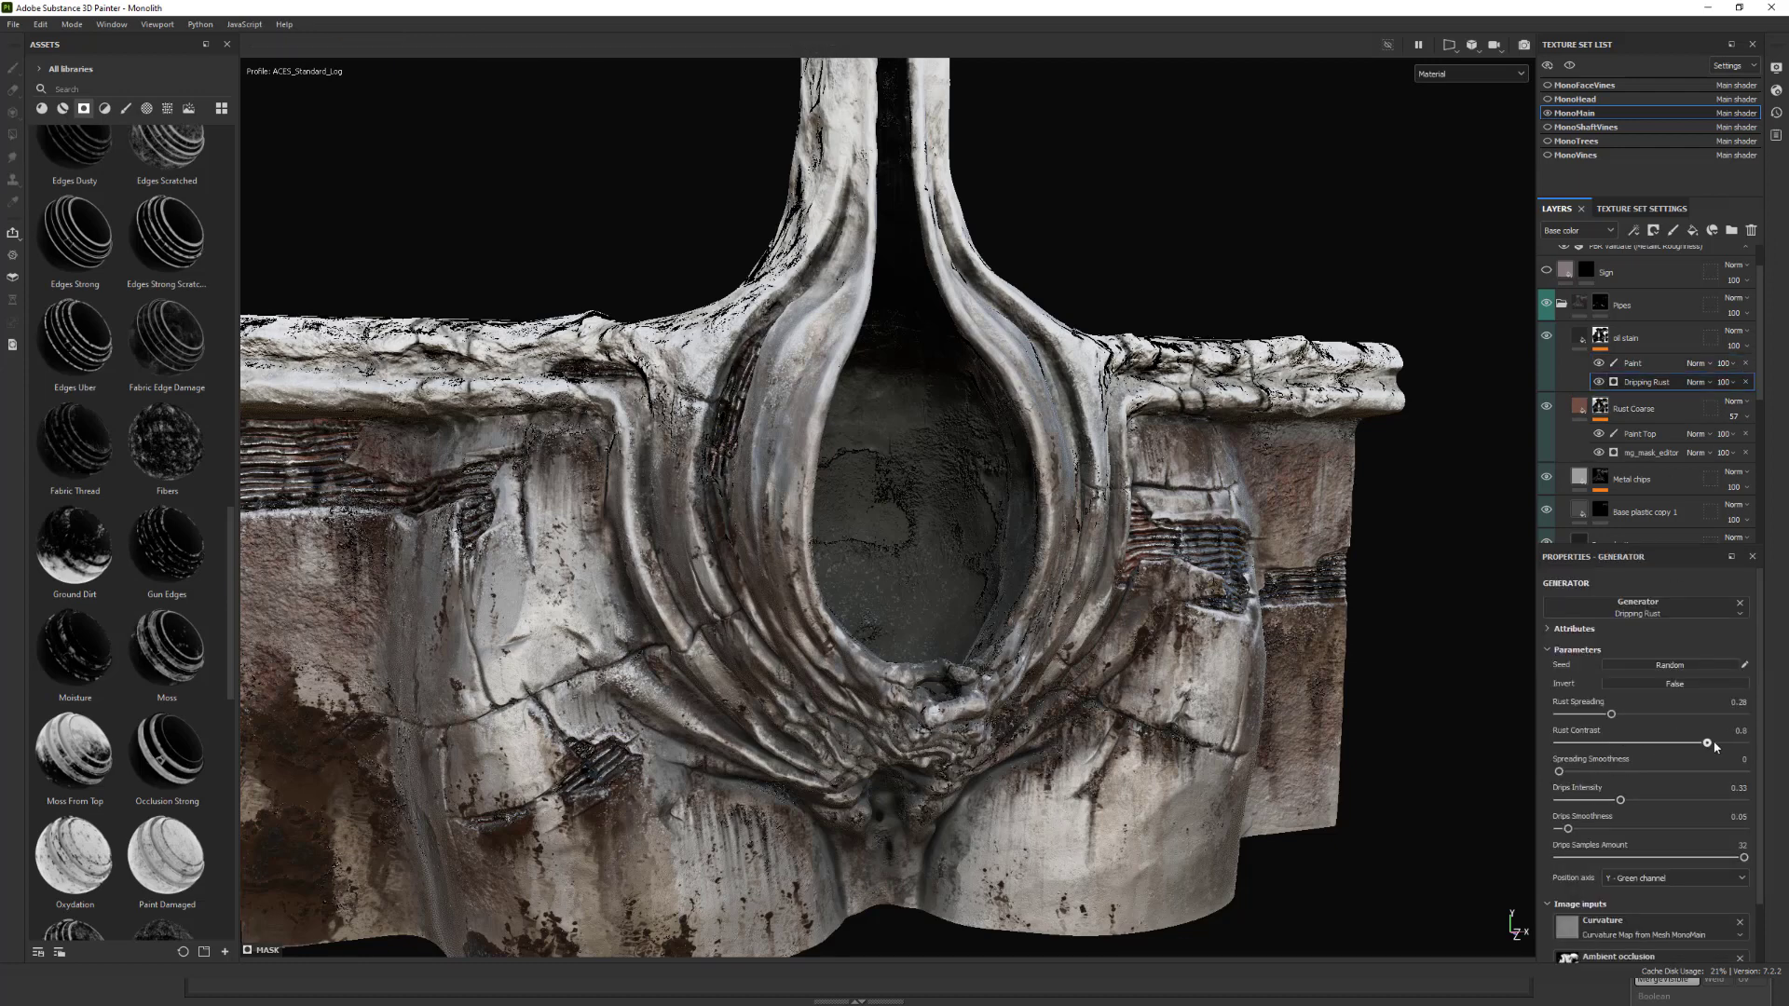
{"action": "mouse_move", "coordinate": [1611, 714]}
{"action": "left_mouse_down"}
{"action": "mouse_move", "coordinate": [1702, 714]}
{"action": "mouse_move", "coordinate": [1592, 714]}
{"action": "mouse_move", "coordinate": [1631, 713]}
{"action": "mouse_move", "coordinate": [1617, 713]}
{"action": "left_mouse_up"}
{"action": "left_click_drag", "start_coordinate": [1381, 607], "coordinate": [1258, 587], "text": "alt"}
{"action": "scroll", "coordinate": [1189, 562], "scroll_direction": "up", "scroll_amount": 6}
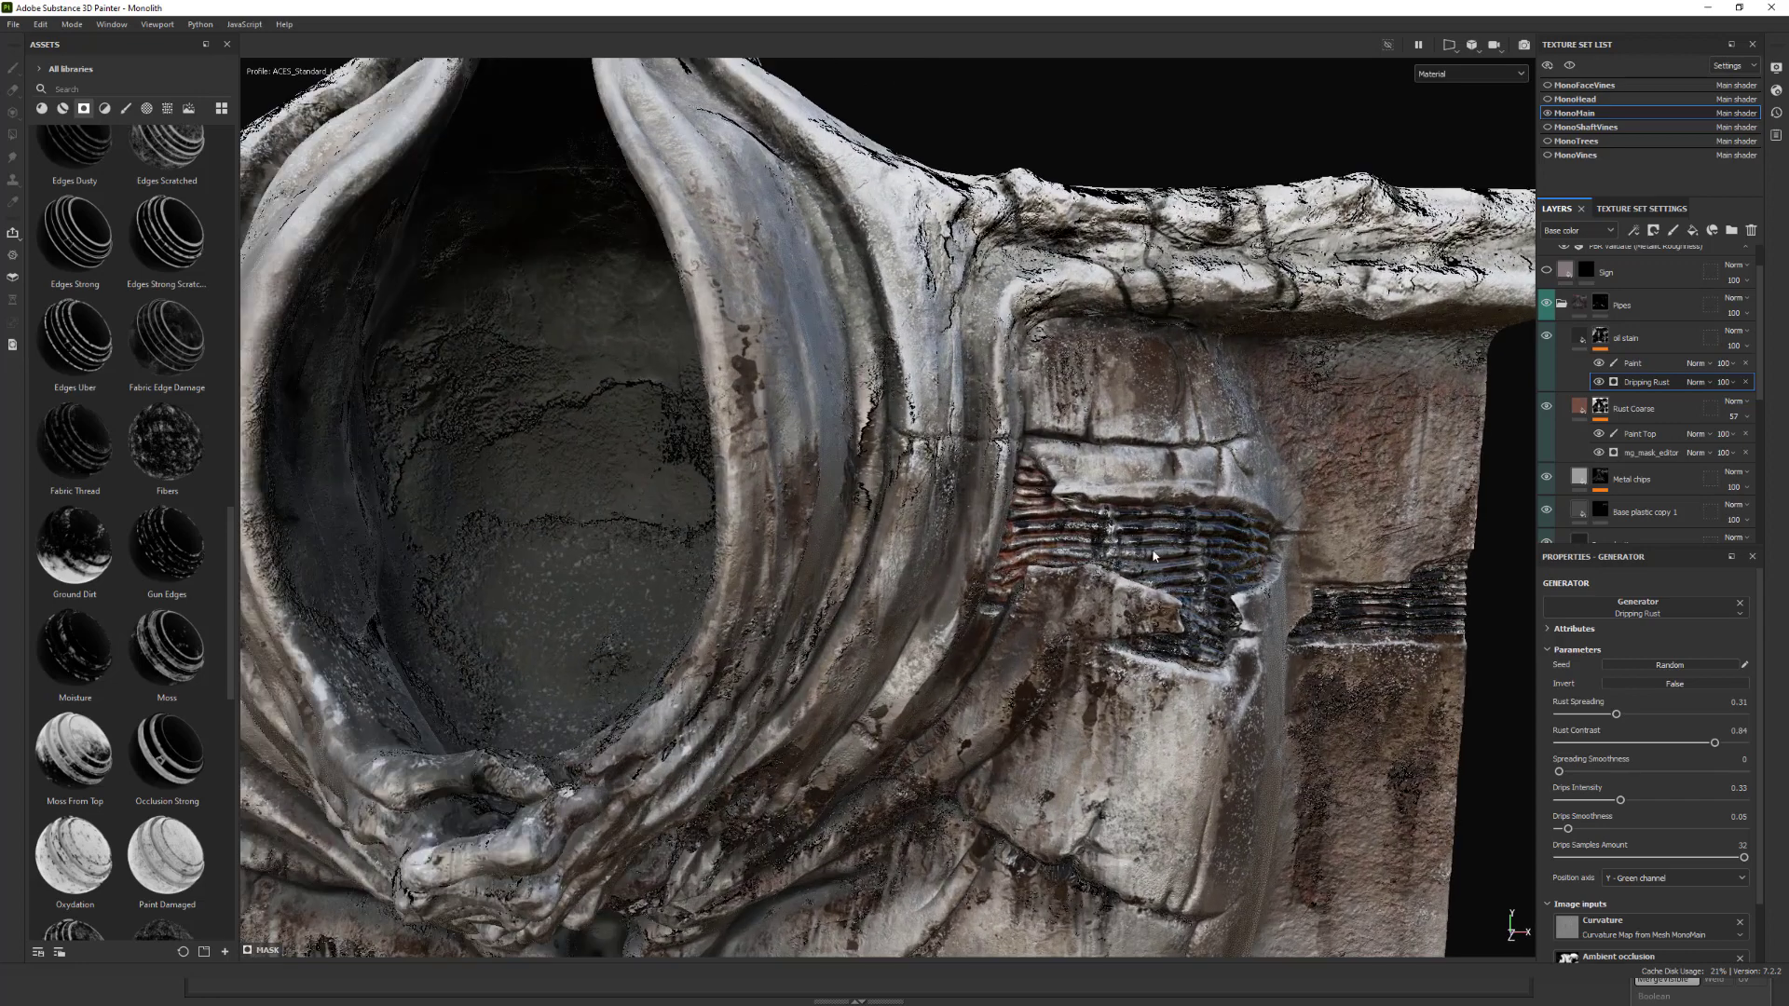
Select the Paint effect on the oil stain mask and check the exposed pipes and the base's whole front.
{"action": "left_click", "coordinate": [1633, 365]}
{"action": "left_click_drag", "start_coordinate": [1200, 536], "coordinate": [1169, 559], "text": "alt"}
{"action": "right_click_drag", "start_coordinate": [1146, 548], "coordinate": [1117, 548], "text": "ctrl"}
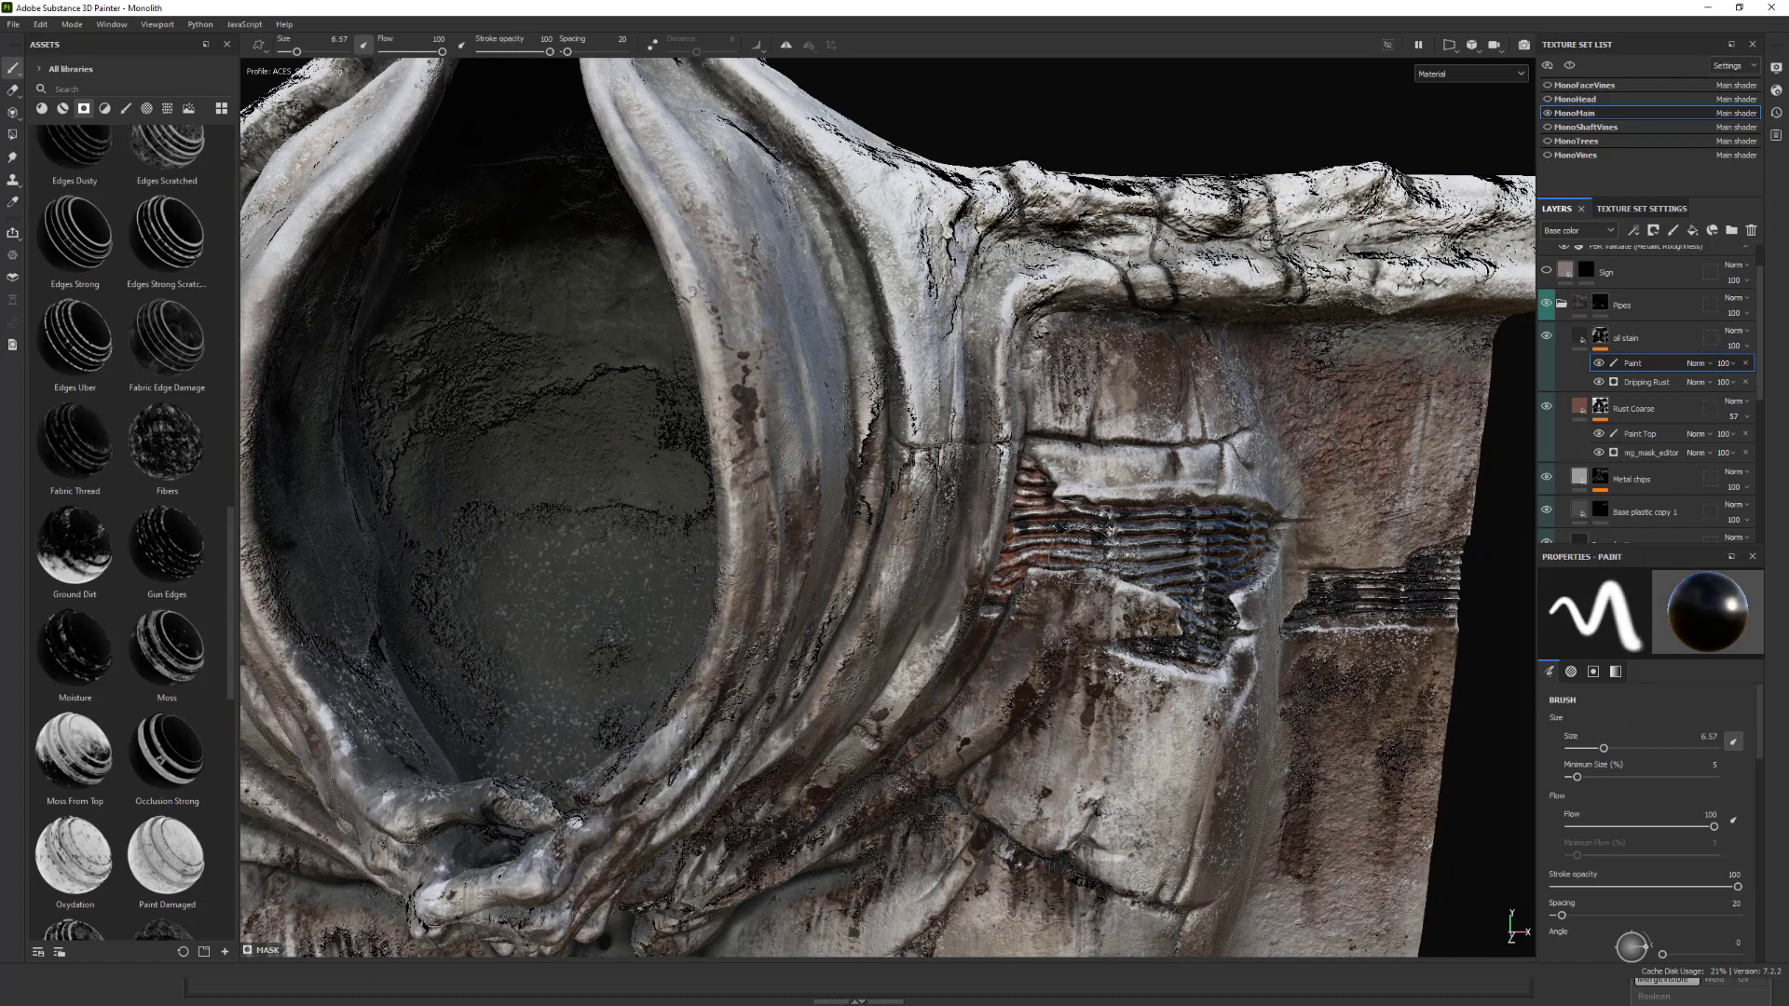
{"action": "key", "text": "f"}
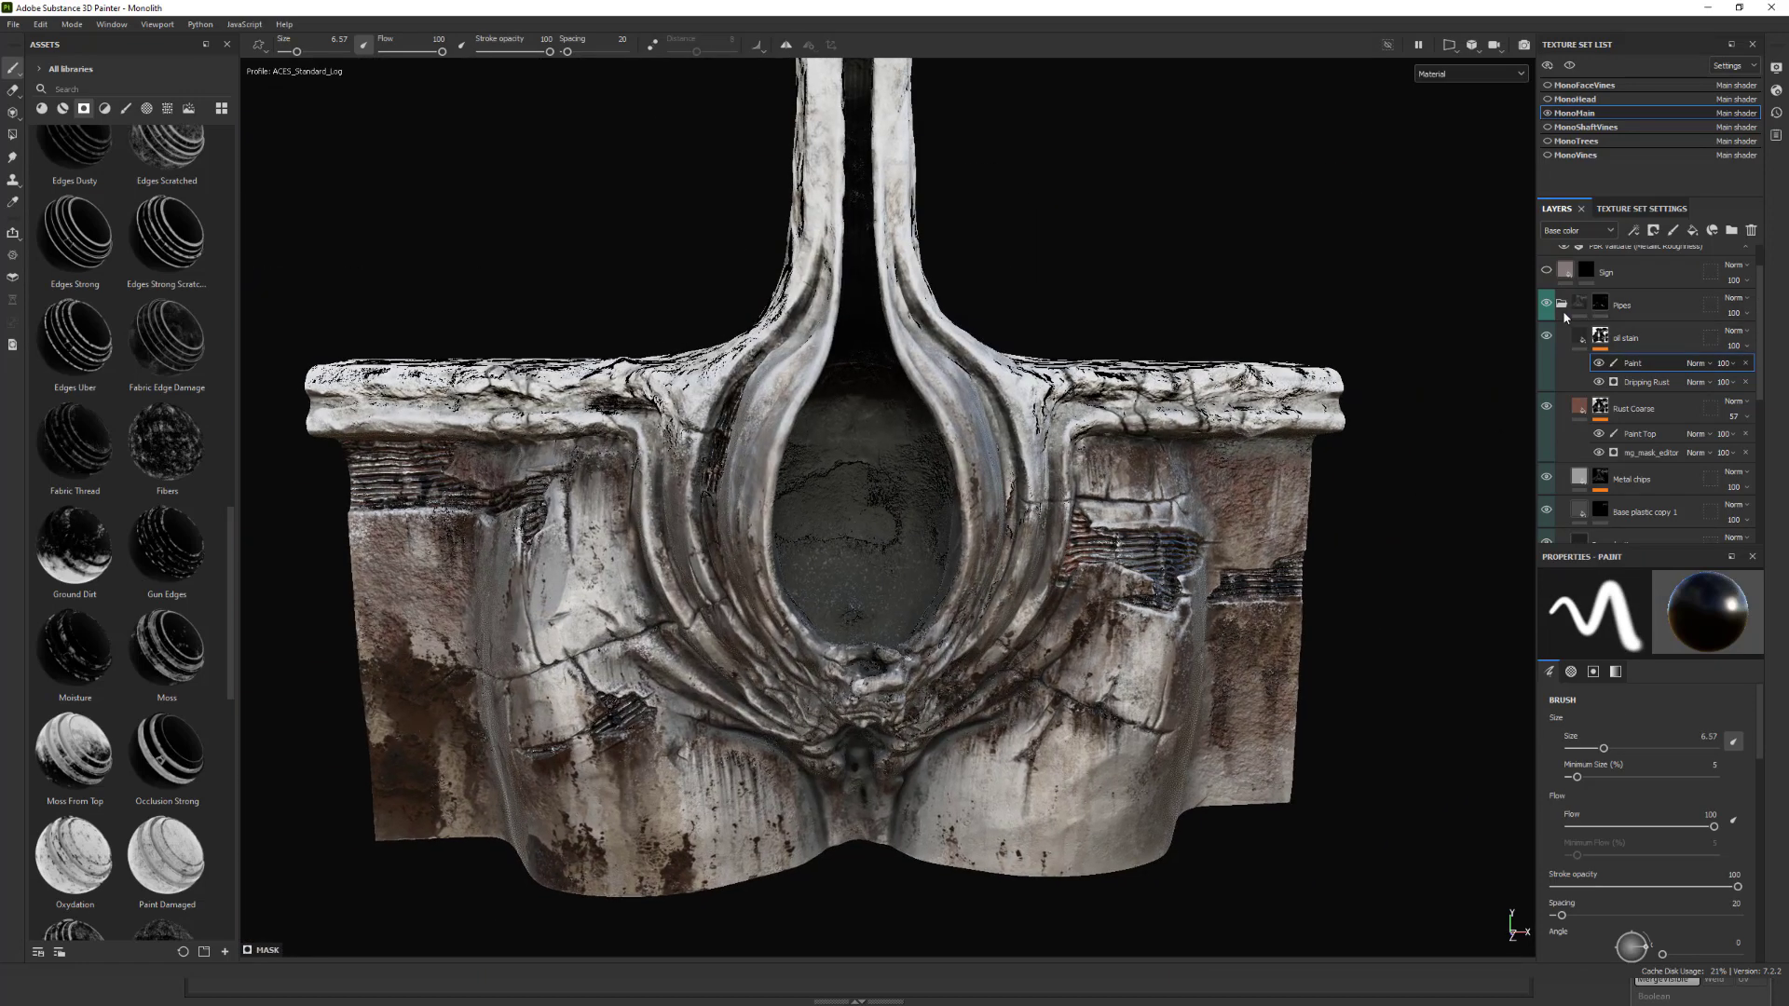
Collapse the Pipes folder, expand Top Rock, and review the Iceland Snow Windswept layer's mask effects against the monolith's top.
{"action": "left_click", "coordinate": [1562, 303]}
{"action": "left_click_drag", "start_coordinate": [1254, 224], "coordinate": [1286, 456], "text": "alt"}
{"action": "left_click", "coordinate": [1561, 337]}
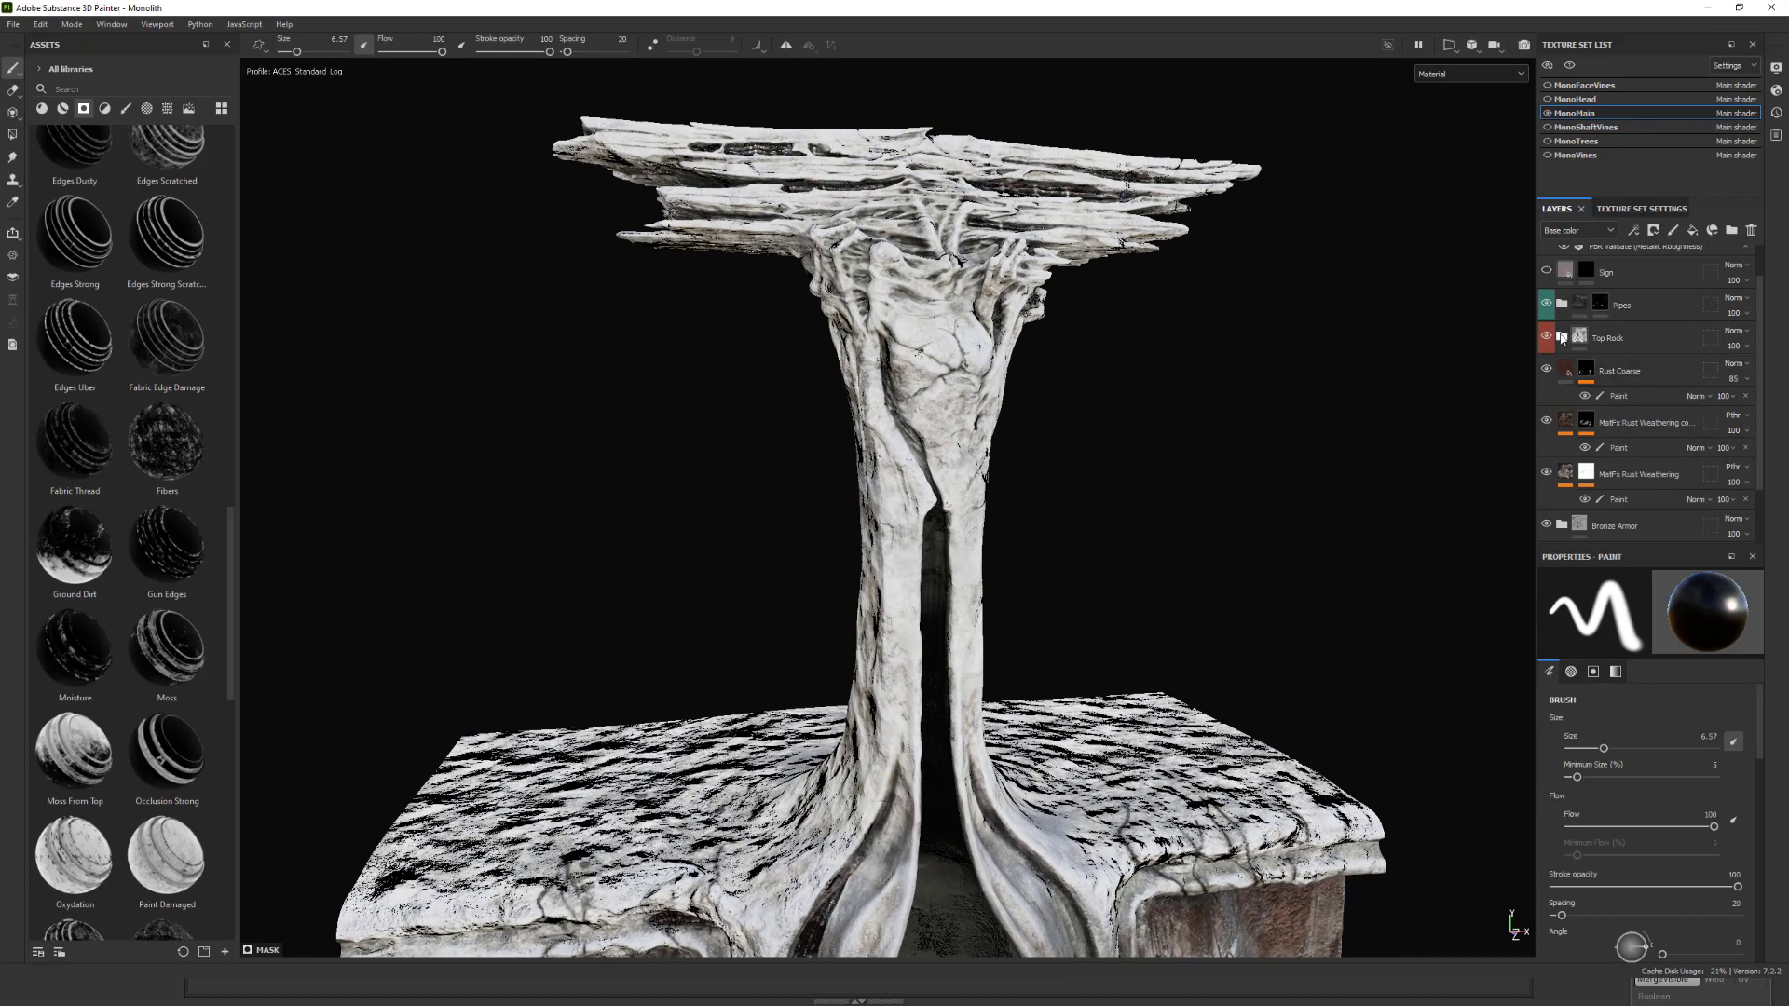
{"action": "left_click", "coordinate": [1659, 410]}
{"action": "scroll", "coordinate": [1683, 406], "scroll_direction": "down", "scroll_amount": 2}
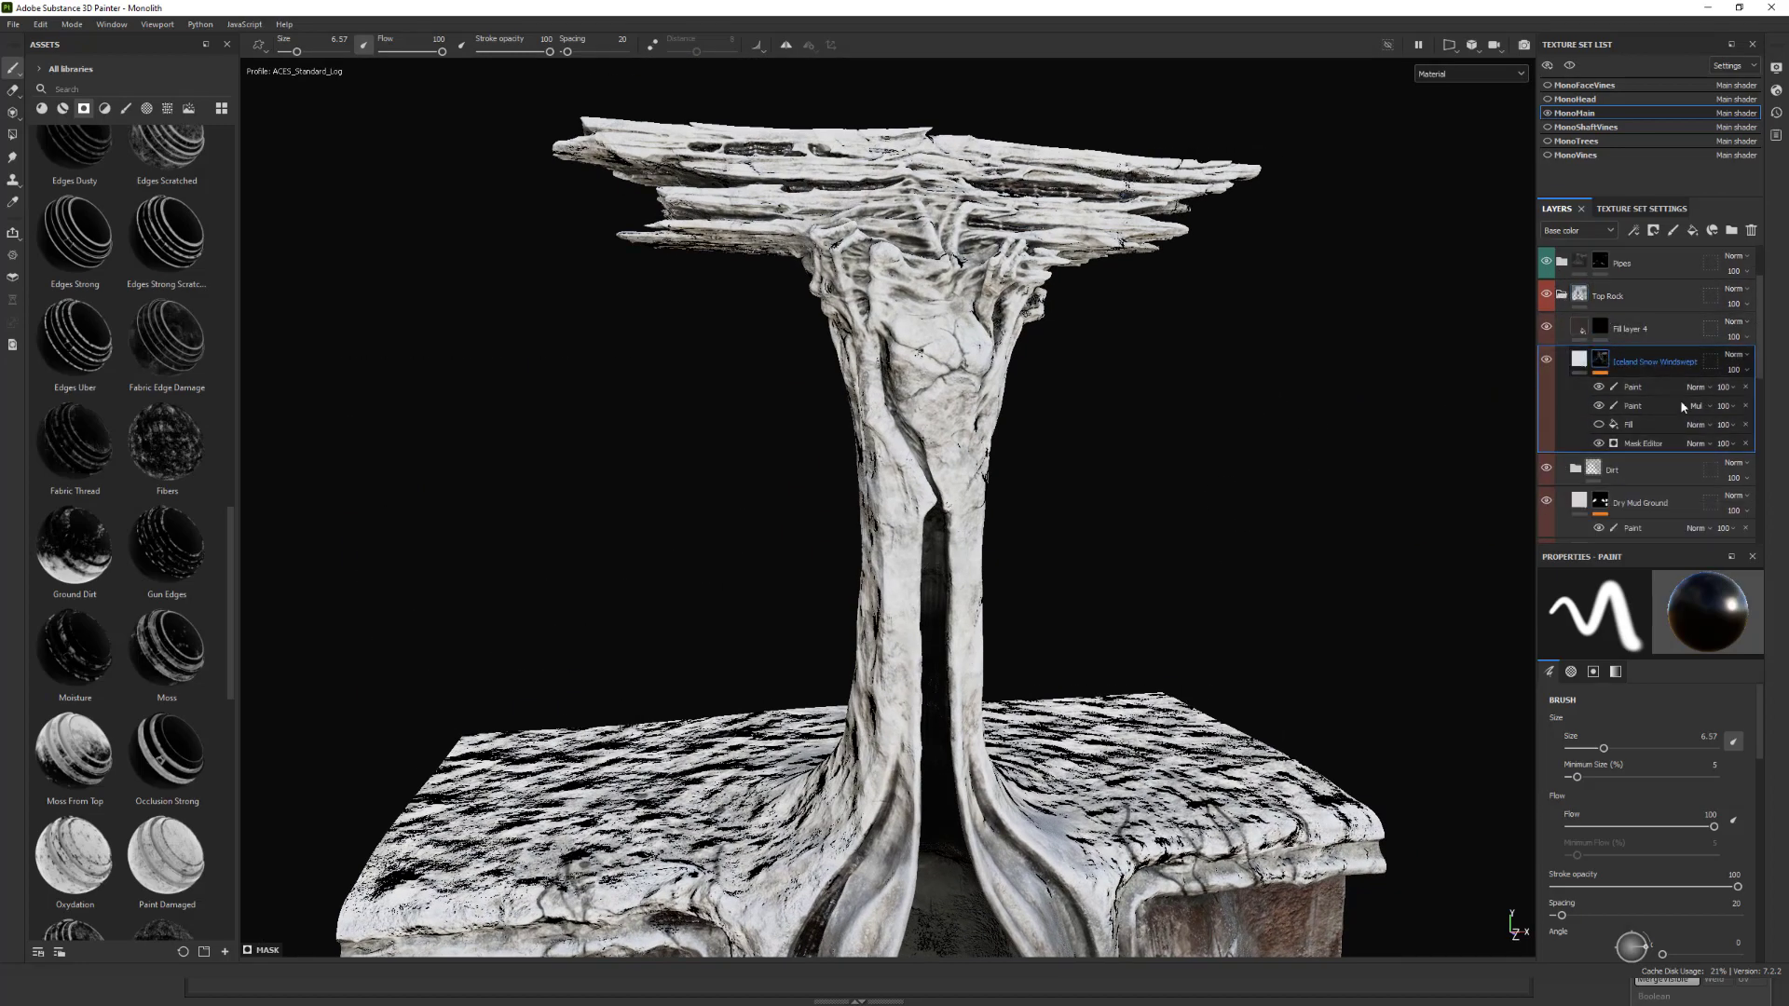
{"action": "scroll", "coordinate": [1677, 407], "scroll_direction": "up", "scroll_amount": 2}
{"action": "scroll", "coordinate": [1623, 404], "scroll_direction": "down", "scroll_amount": 1}
{"action": "scroll", "coordinate": [1635, 396], "scroll_direction": "up", "scroll_amount": 1}
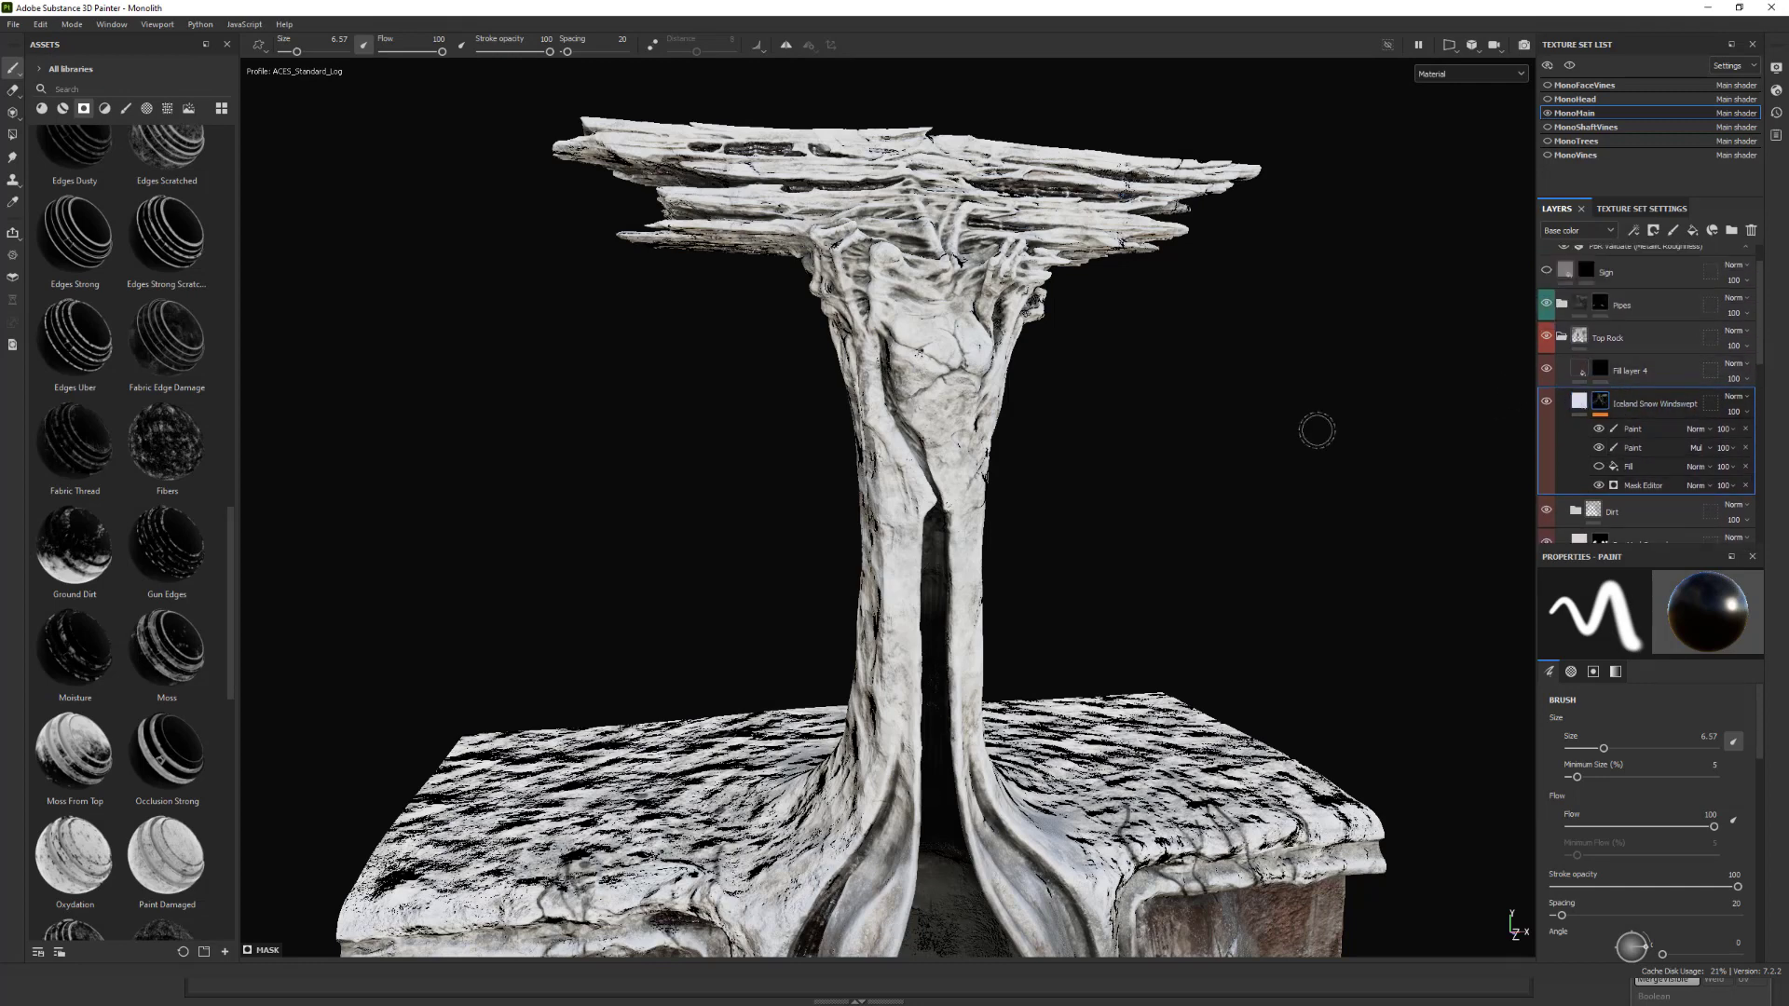
Toggle the Iceland Snow Windswept layer and Fill layer 4 to compare their effect on the rock.
{"action": "left_click", "coordinate": [1546, 406]}
{"action": "left_click", "coordinate": [1545, 405]}
{"action": "left_click_drag", "start_coordinate": [1231, 393], "coordinate": [1260, 431], "text": "alt"}
{"action": "left_click", "coordinate": [1546, 370]}
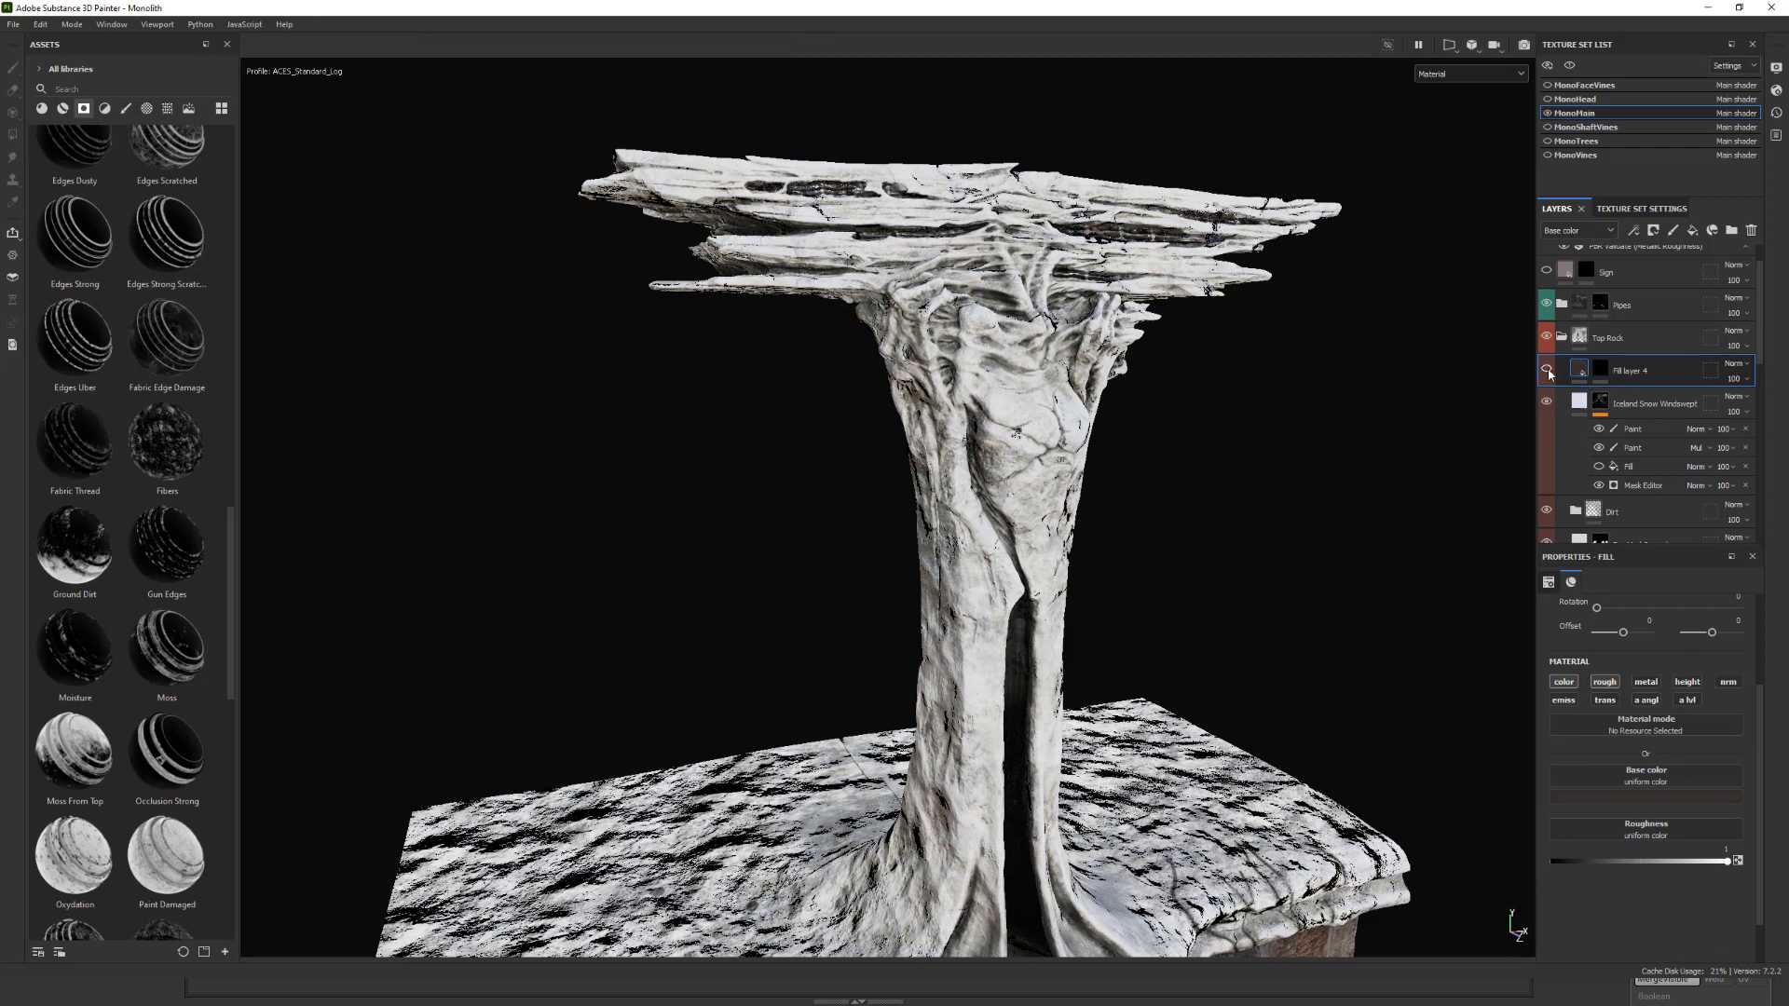
{"action": "scroll", "coordinate": [1640, 364], "scroll_direction": "down", "scroll_amount": 1}
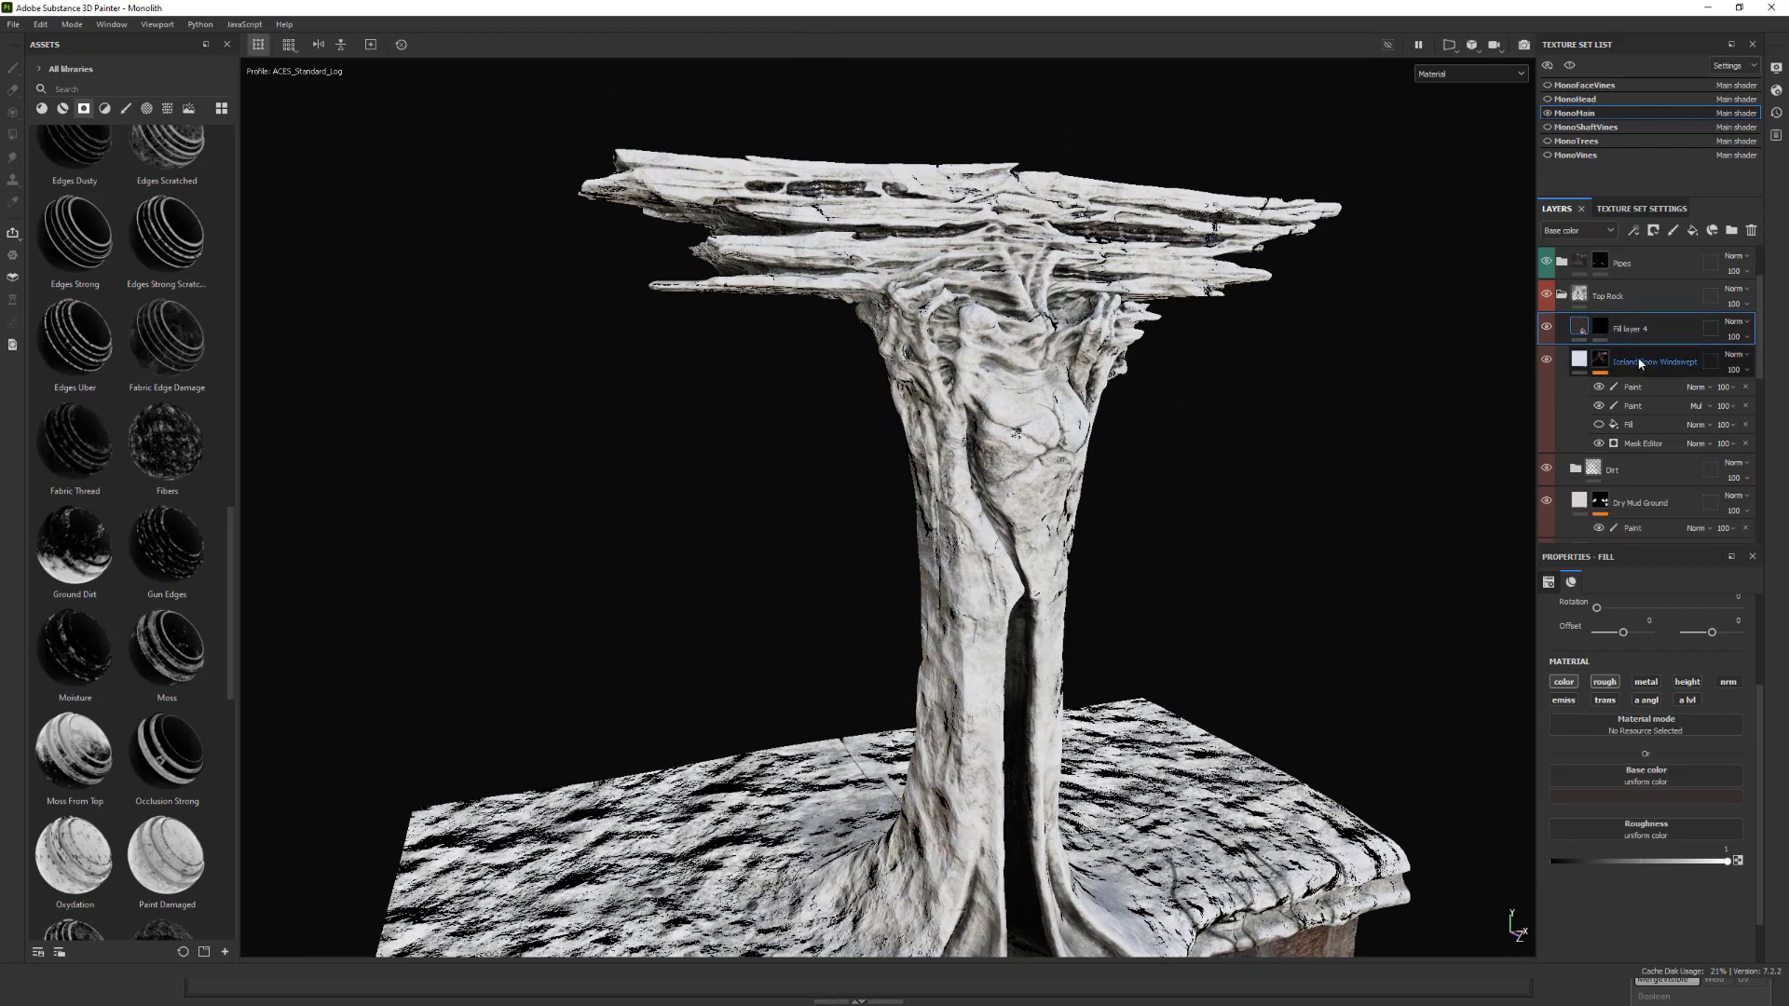
{"action": "left_click", "coordinate": [1651, 370]}
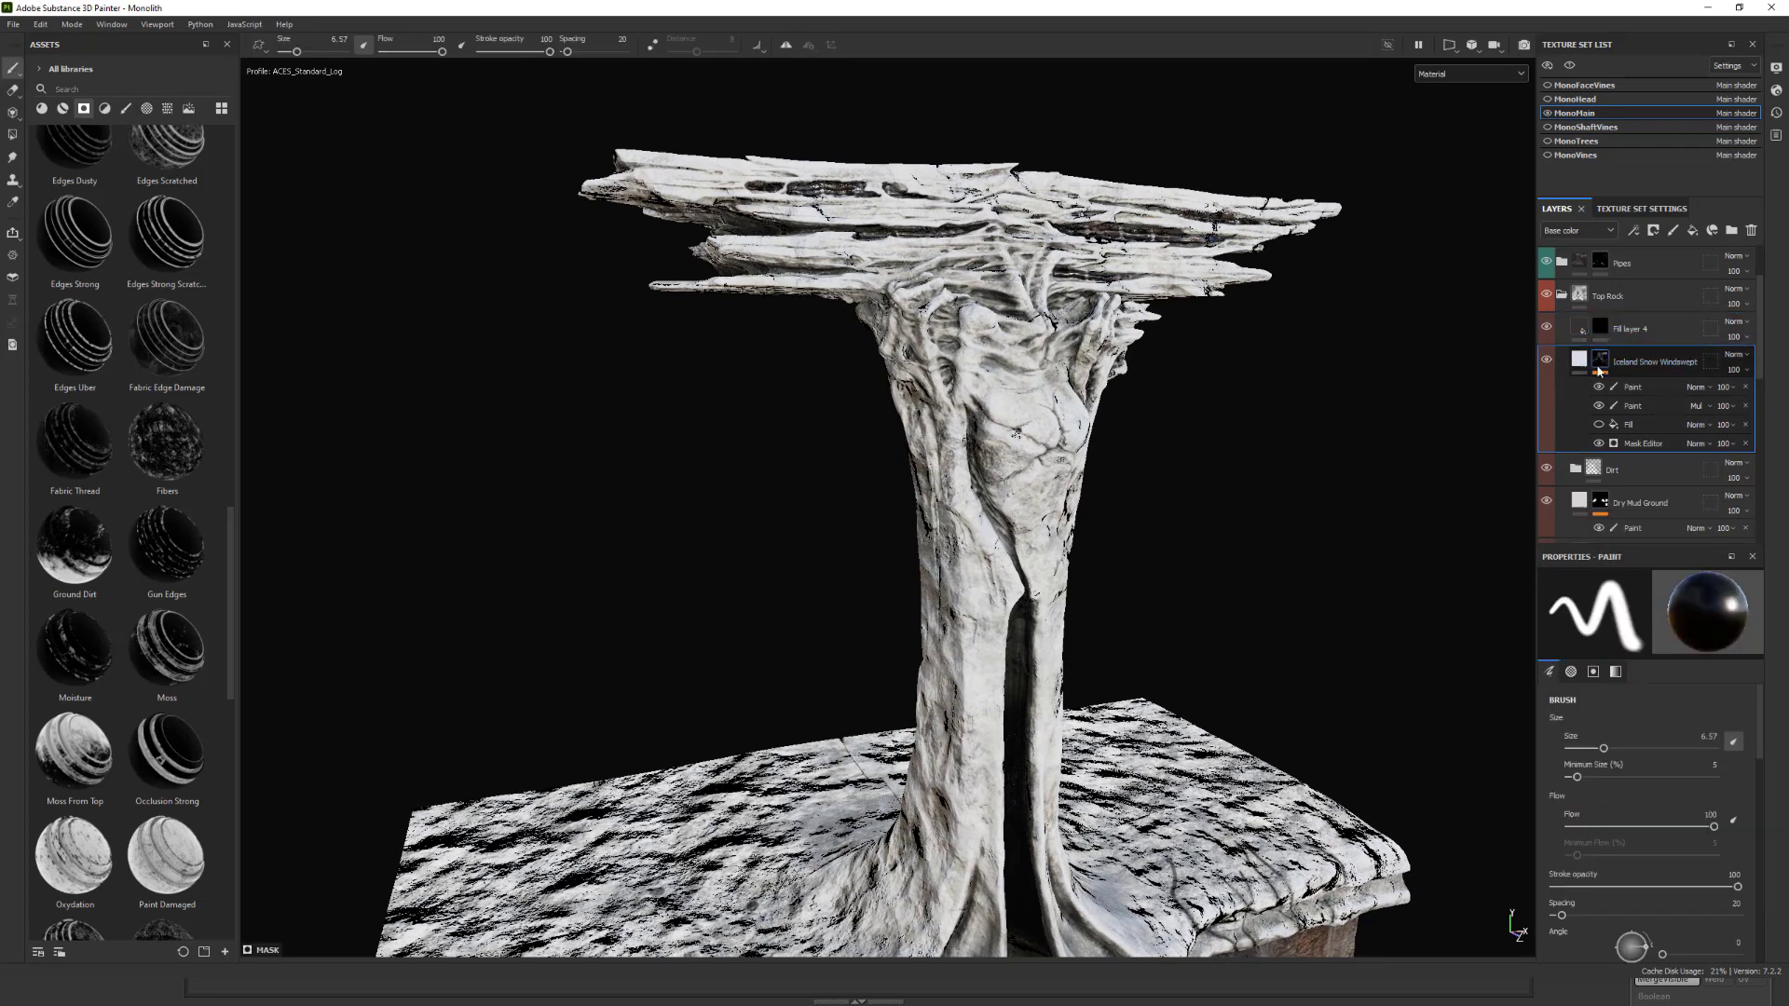
Collapse the Top Rock folder and review the whole front of the monolith's base.
{"action": "left_click", "coordinate": [1562, 295]}
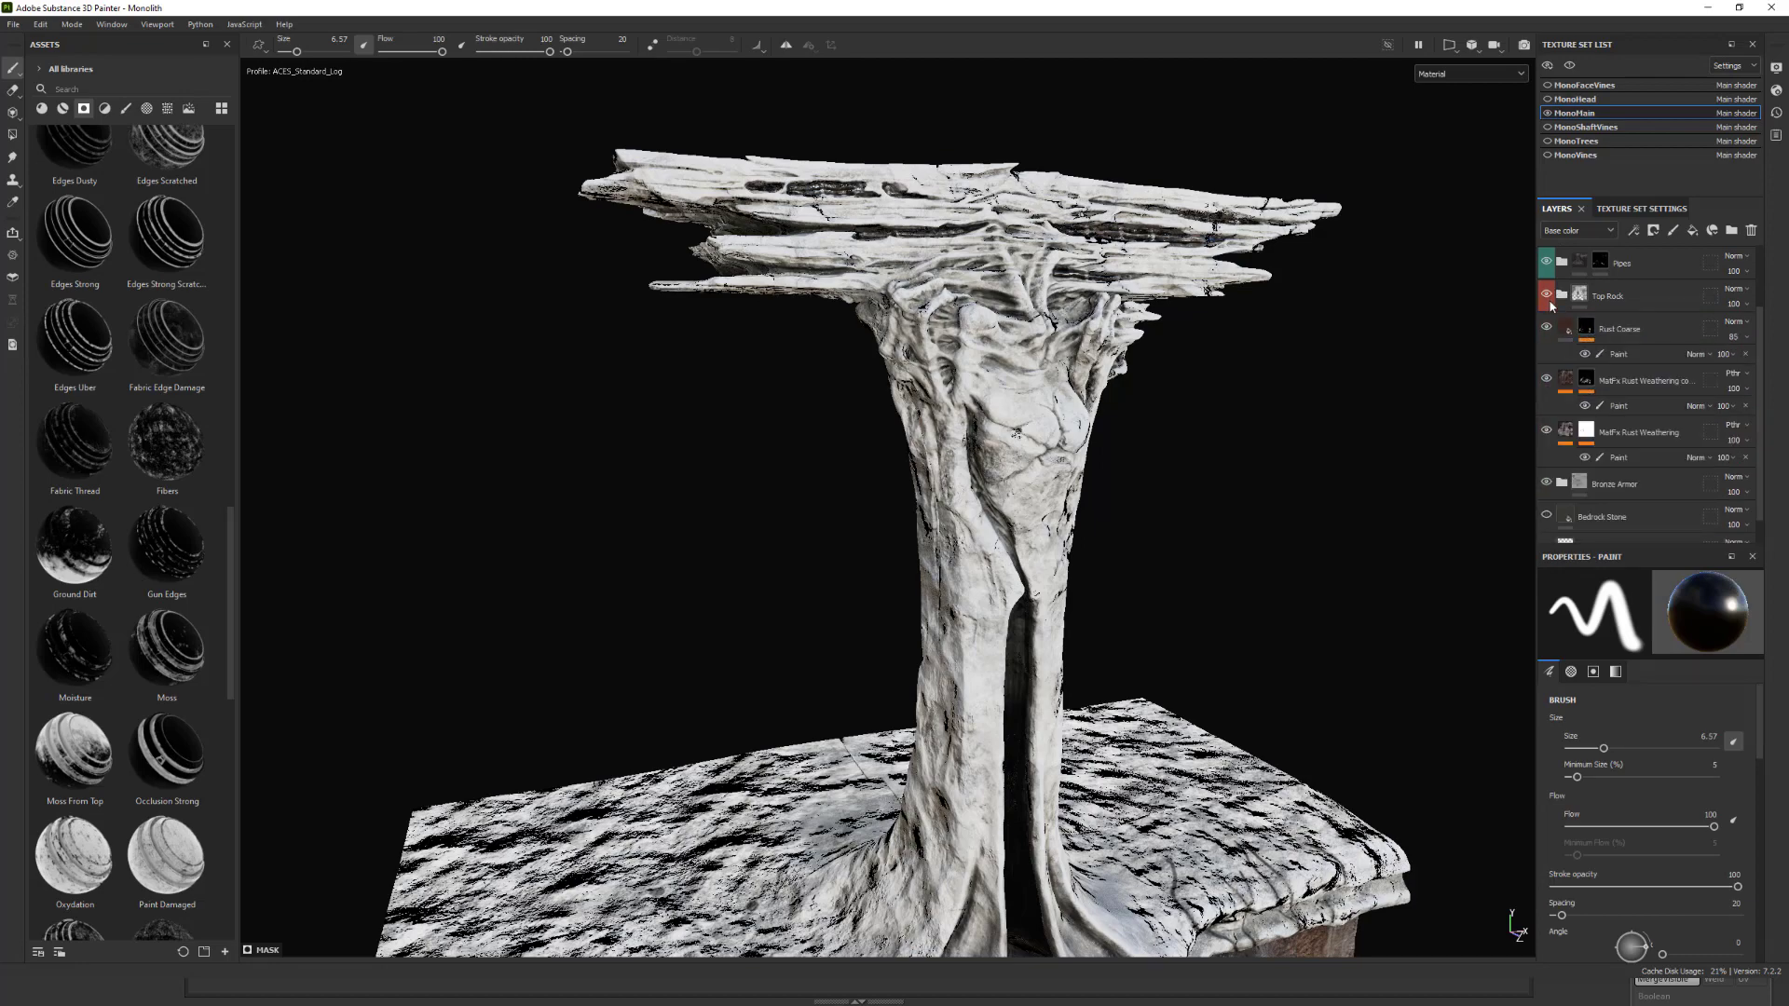
{"action": "right_click_drag", "start_coordinate": [1332, 471], "coordinate": [1325, 632], "text": "alt"}
{"action": "middle_click_drag", "start_coordinate": [1325, 632], "coordinate": [1236, 490], "text": "alt"}
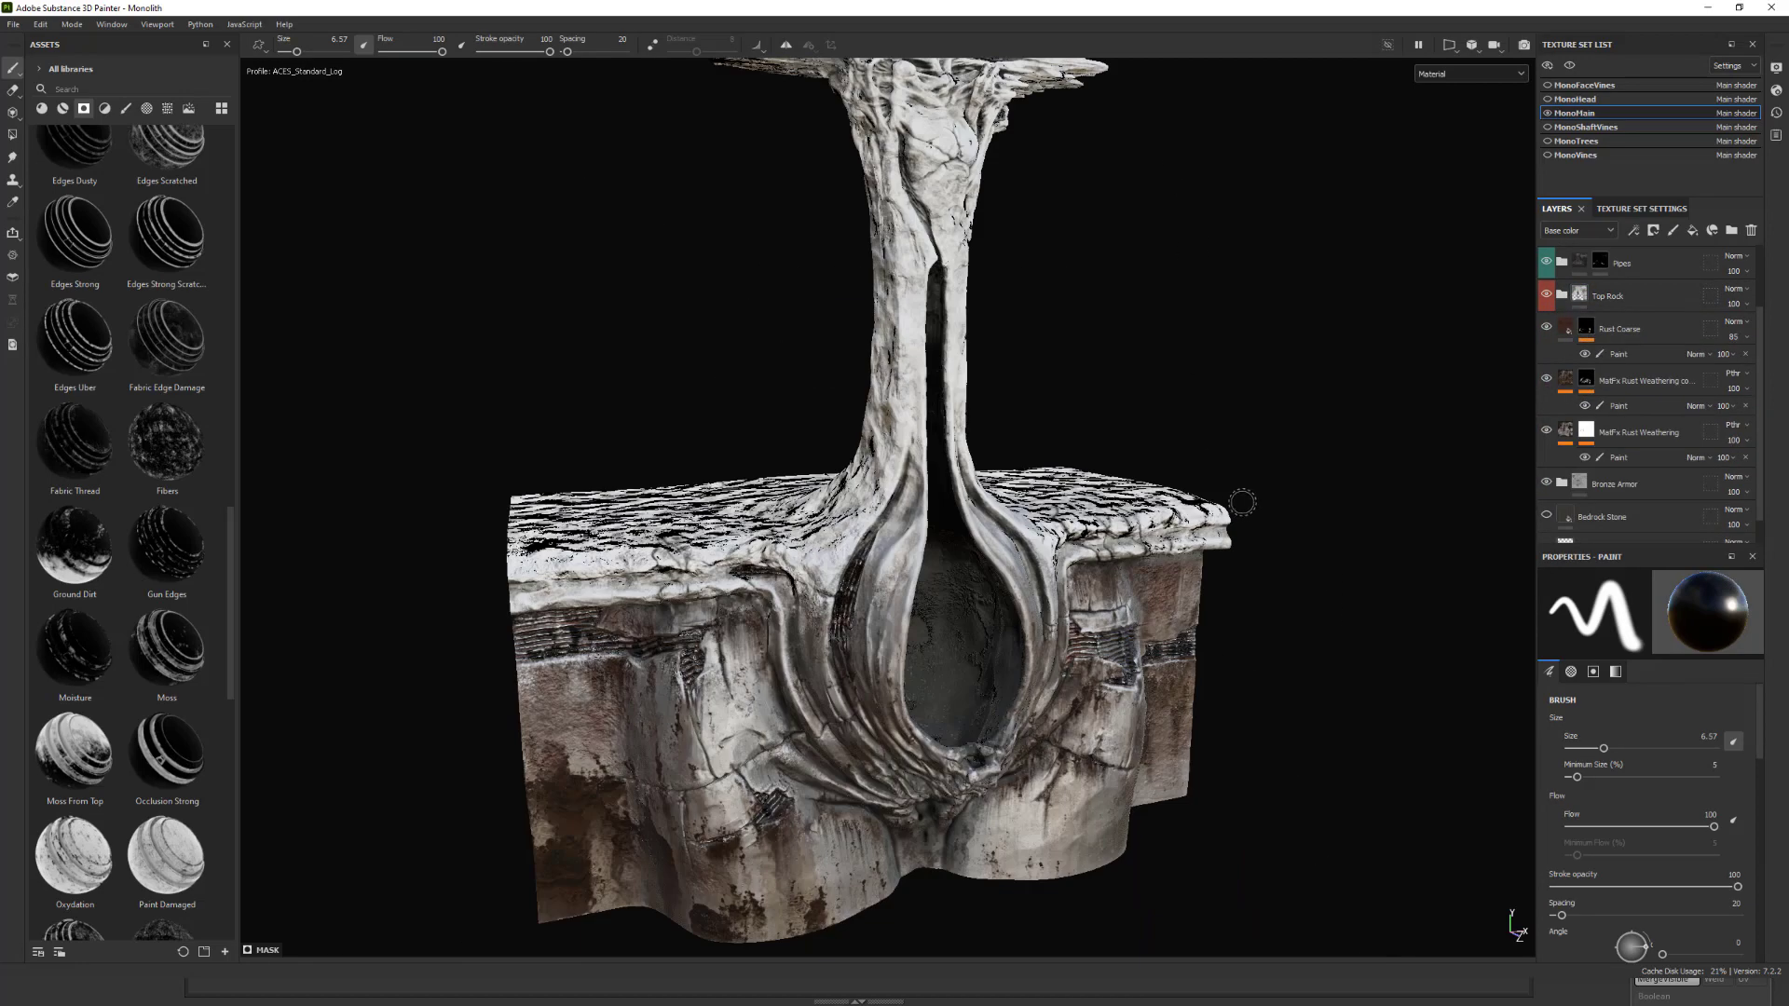
{"action": "left_click_drag", "start_coordinate": [1236, 490], "coordinate": [1272, 384], "text": "alt"}
{"action": "right_click_drag", "start_coordinate": [1265, 456], "coordinate": [1295, 552], "text": "alt"}
{"action": "left_click_drag", "start_coordinate": [1307, 595], "coordinate": [1127, 613], "text": "alt"}
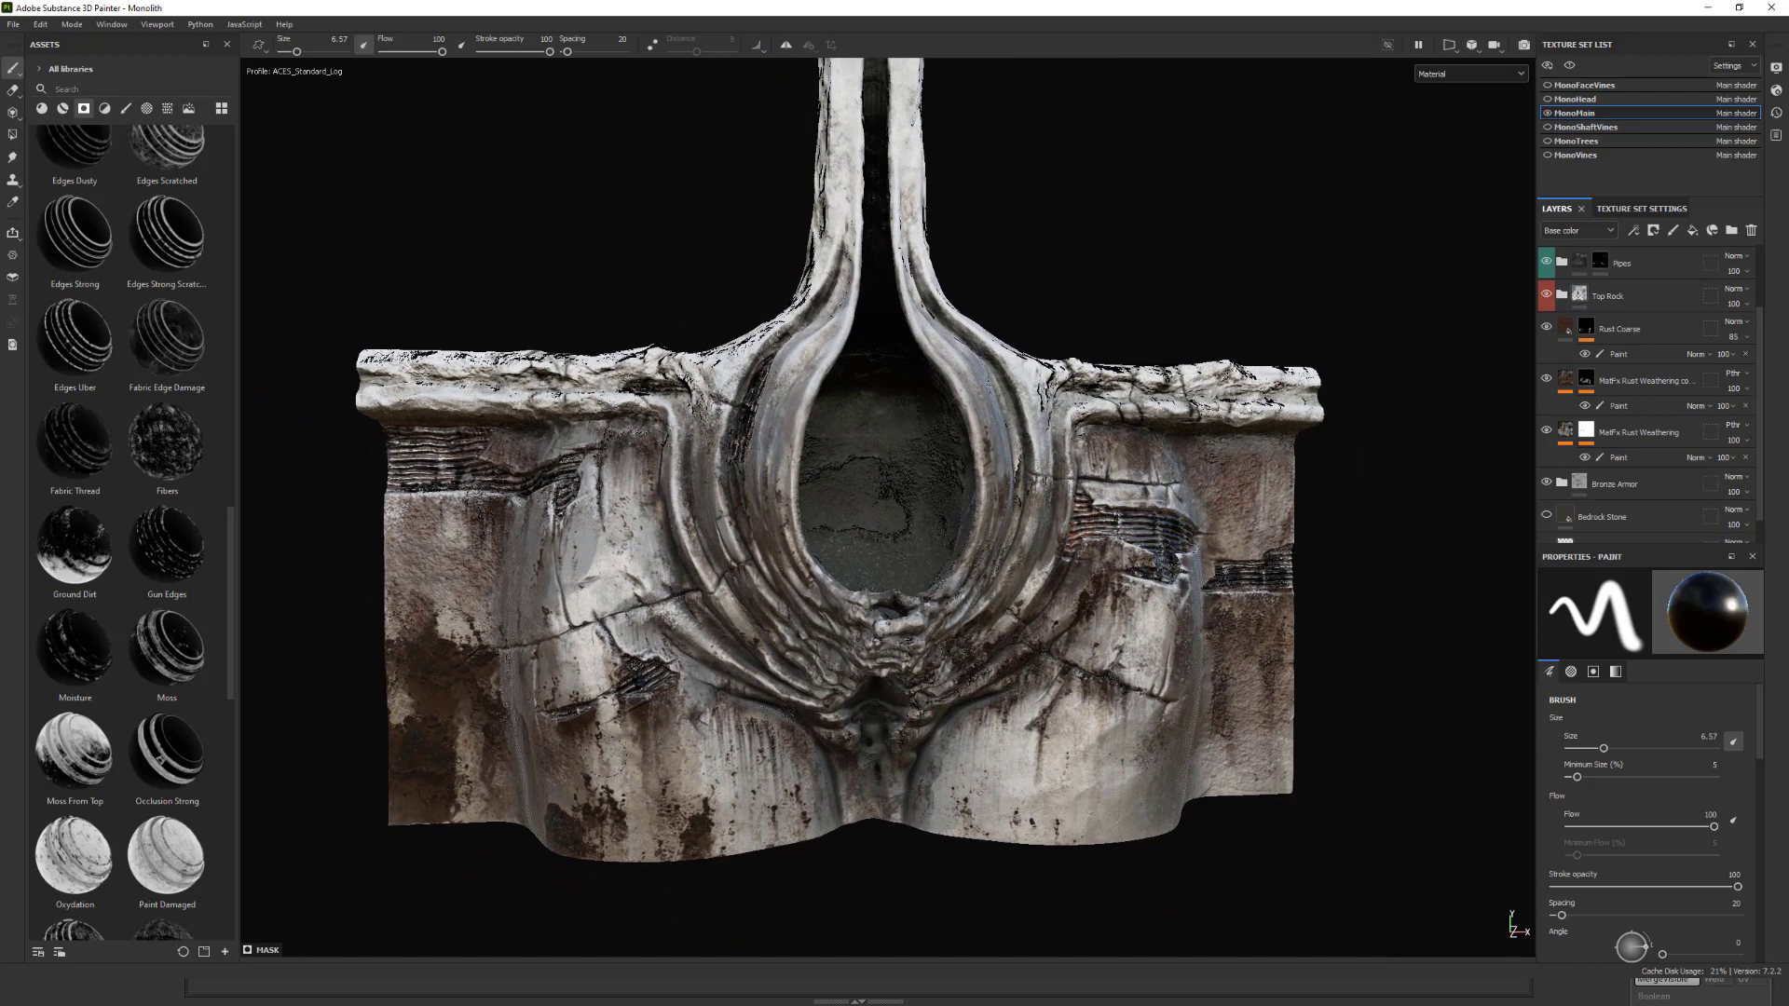
Select the copied MatFx Rust Weathering layer and search the asset library for "matfx".
{"action": "left_click", "coordinate": [1665, 386]}
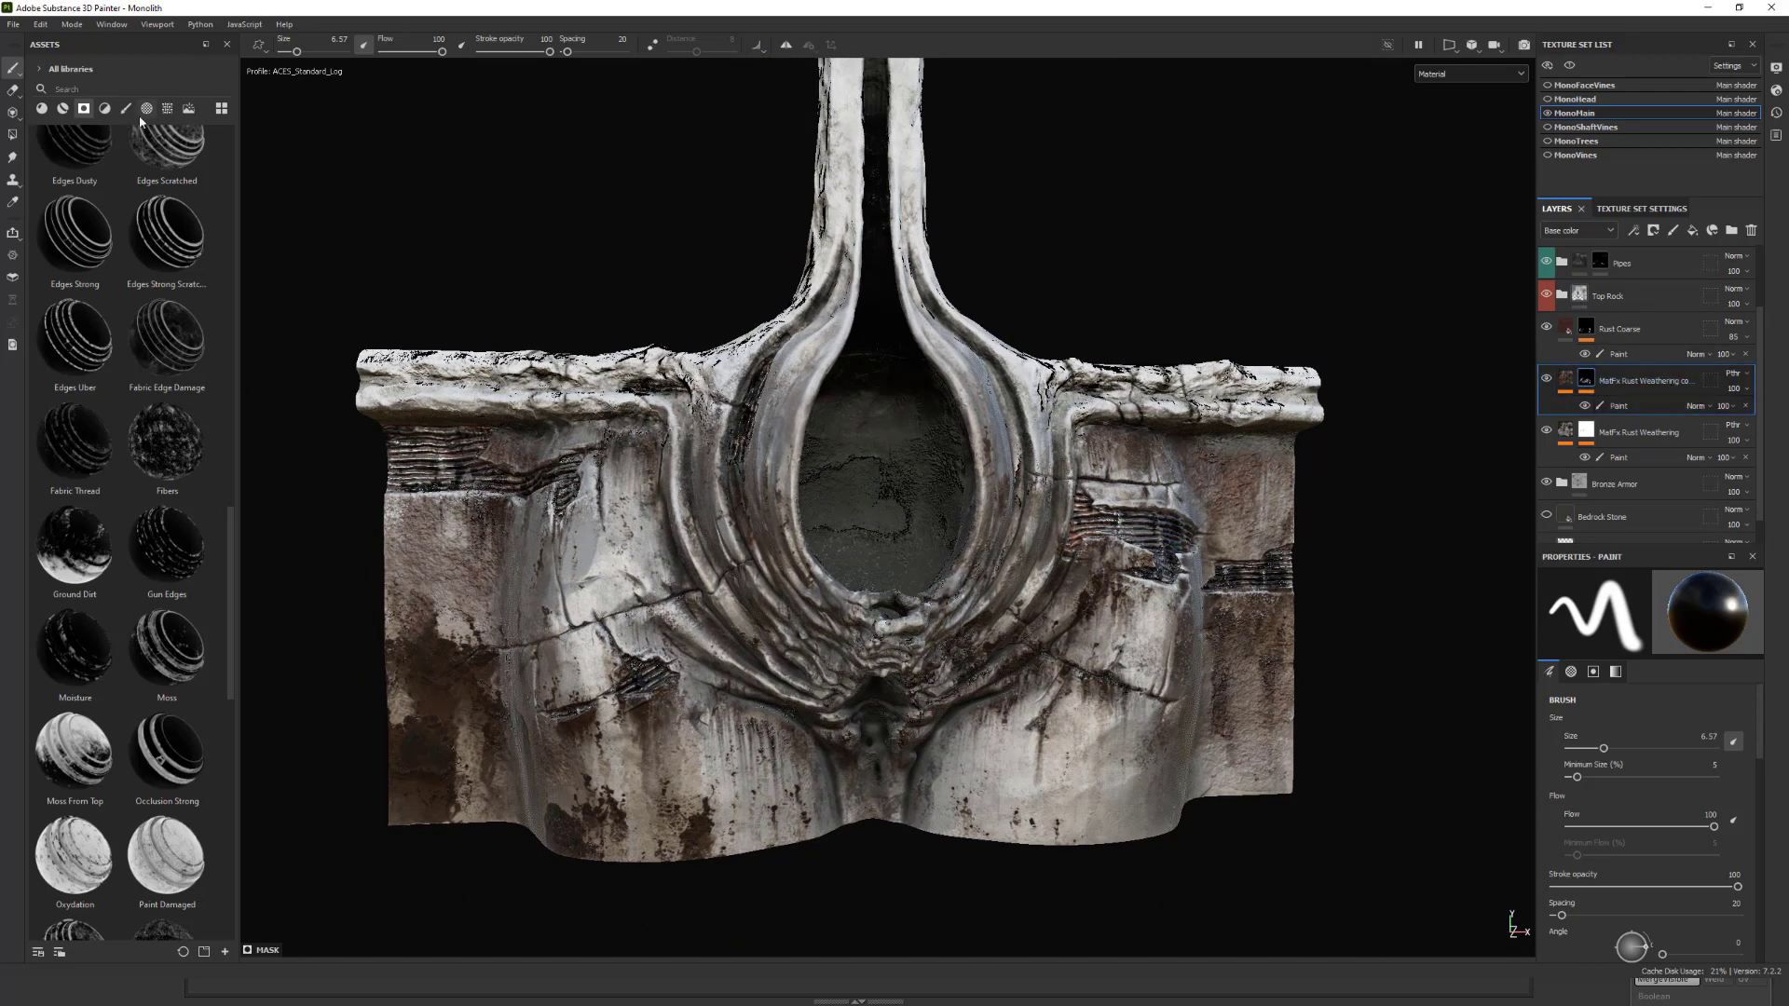
{"action": "left_click", "coordinate": [84, 108]}
{"action": "left_click", "coordinate": [93, 88]}
{"action": "type", "text": "matri"}
{"action": "key", "text": "BackSpace"}
{"action": "type", "text": "fx"}
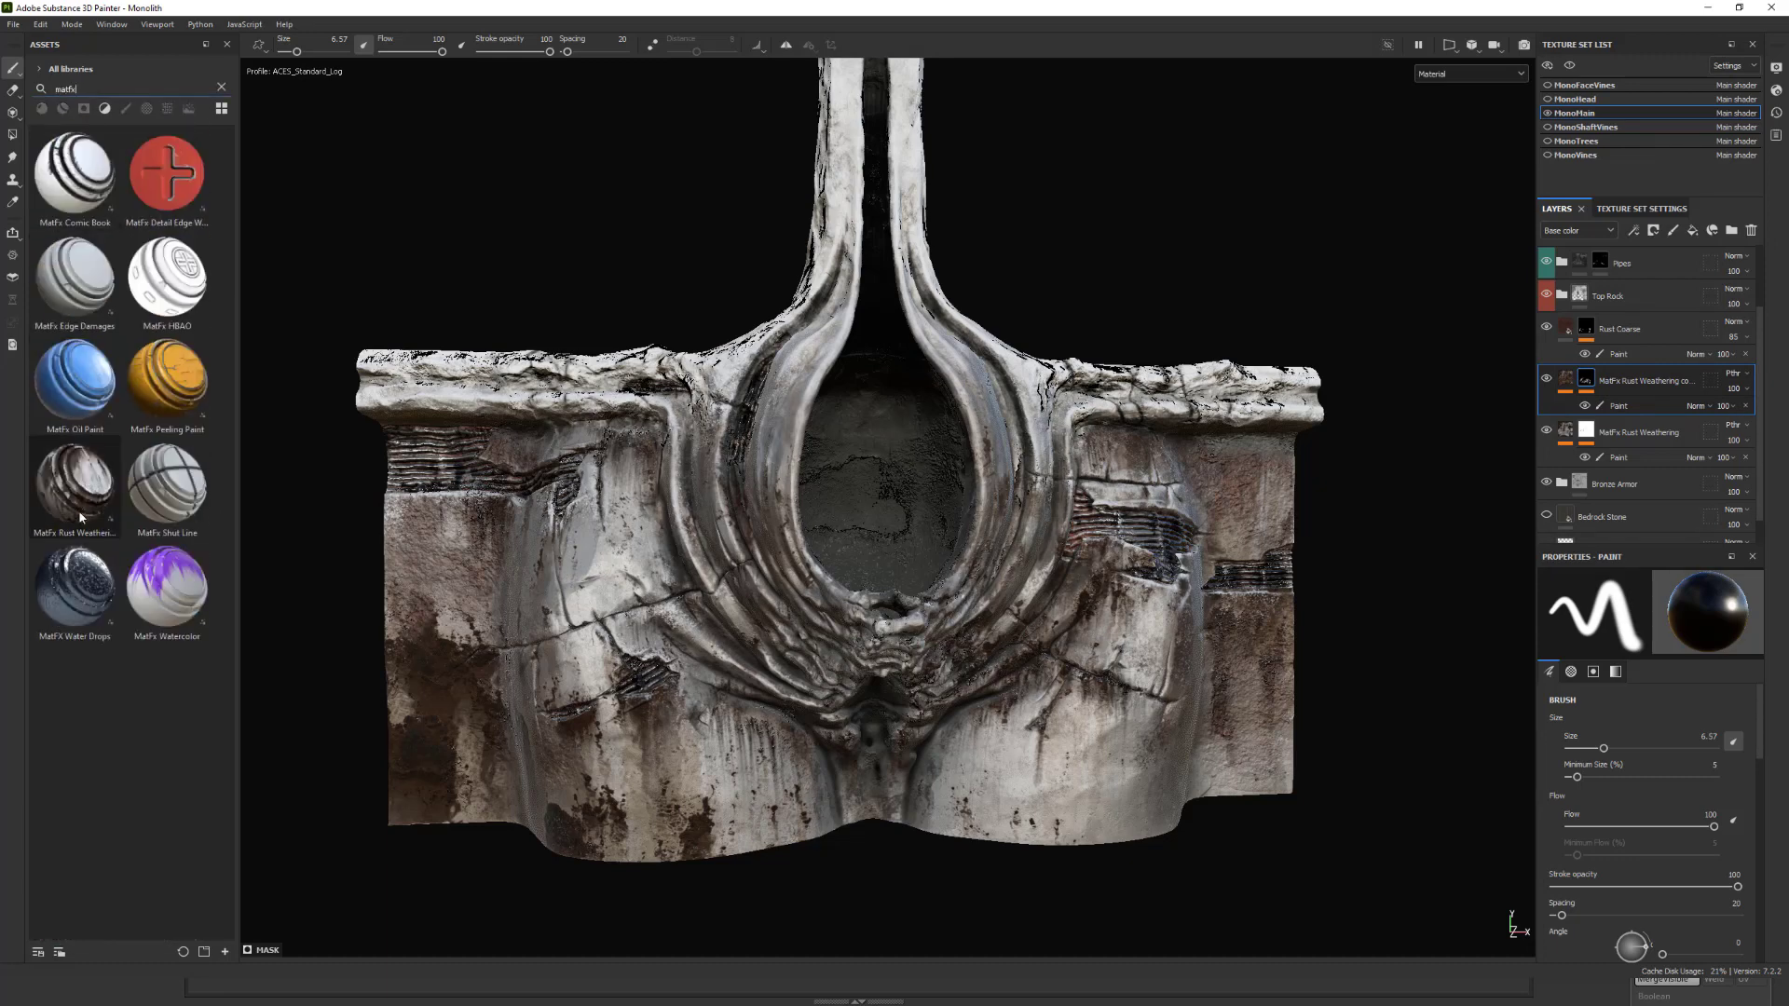
{"action": "left_click_drag", "start_coordinate": [1351, 260], "coordinate": [1409, 285], "text": "alt"}
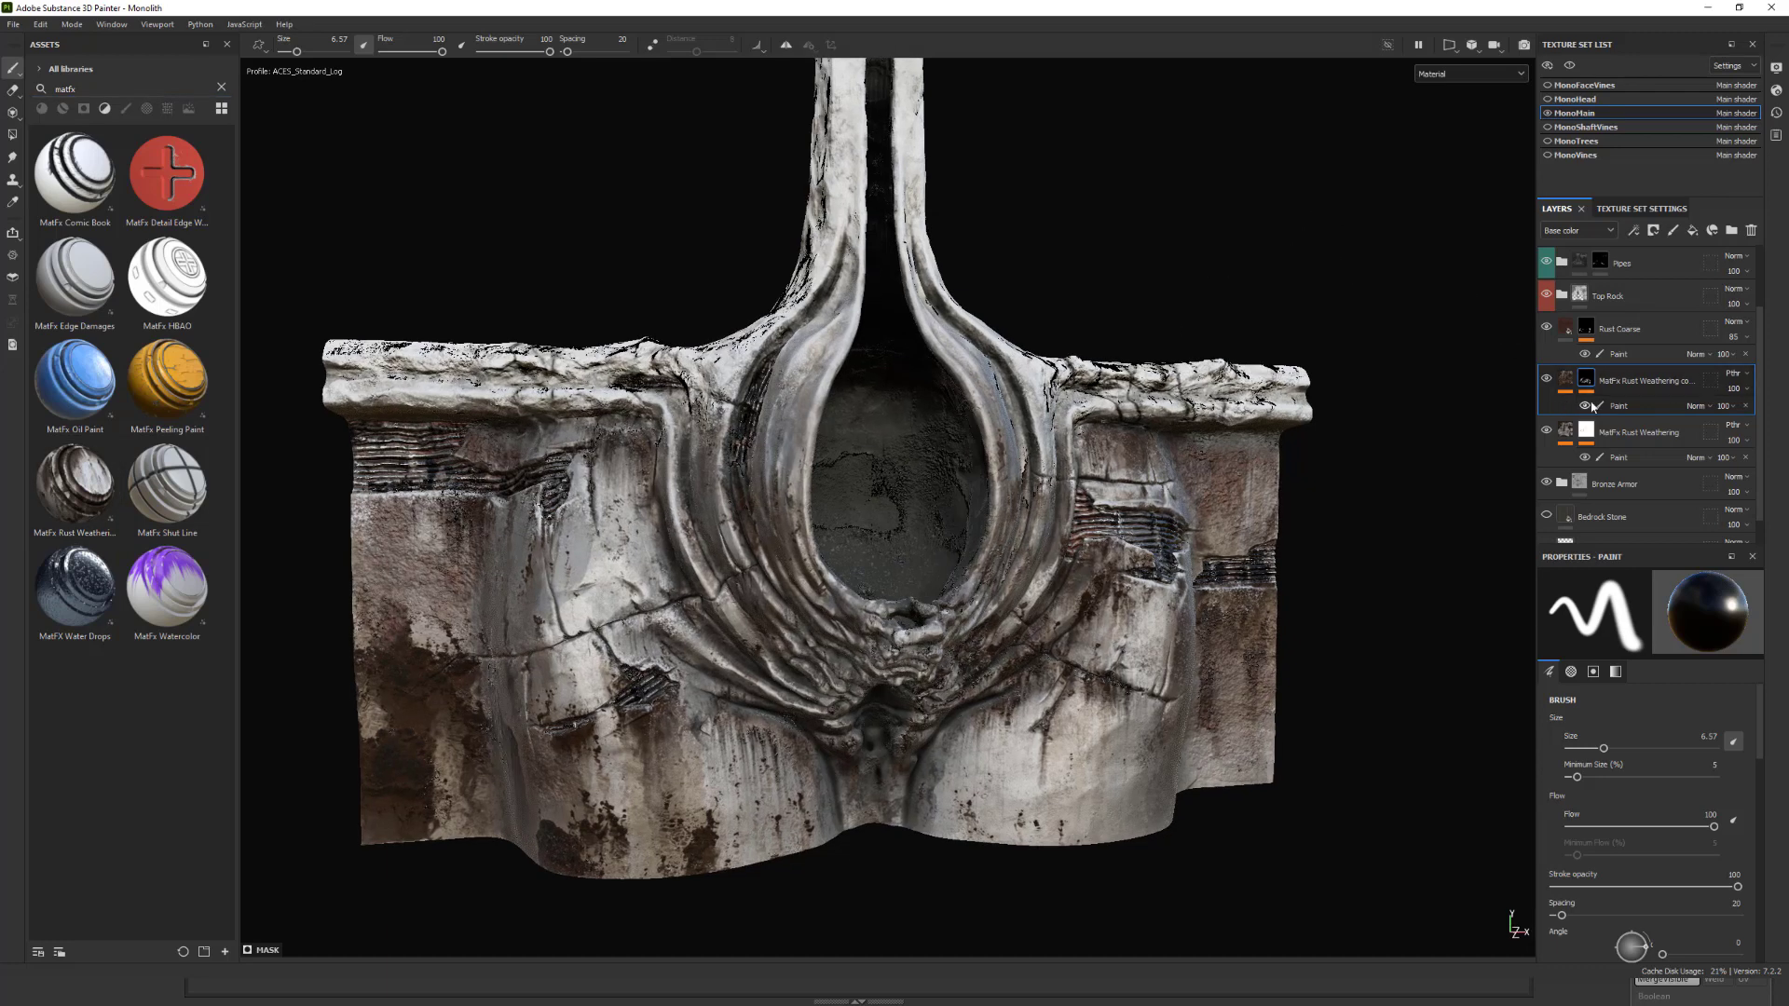
Toggle the copied MatFx Rust Weathering layer's visibility repeatedly to compare the rust drips across the base.
{"action": "left_click", "coordinate": [1548, 379]}
{"action": "left_click", "coordinate": [1547, 379]}
{"action": "left_click", "coordinate": [1548, 379]}
{"action": "left_click", "coordinate": [1547, 379]}
{"action": "left_click", "coordinate": [1547, 379]}
{"action": "left_click", "coordinate": [1547, 380]}
{"action": "left_click", "coordinate": [1548, 379]}
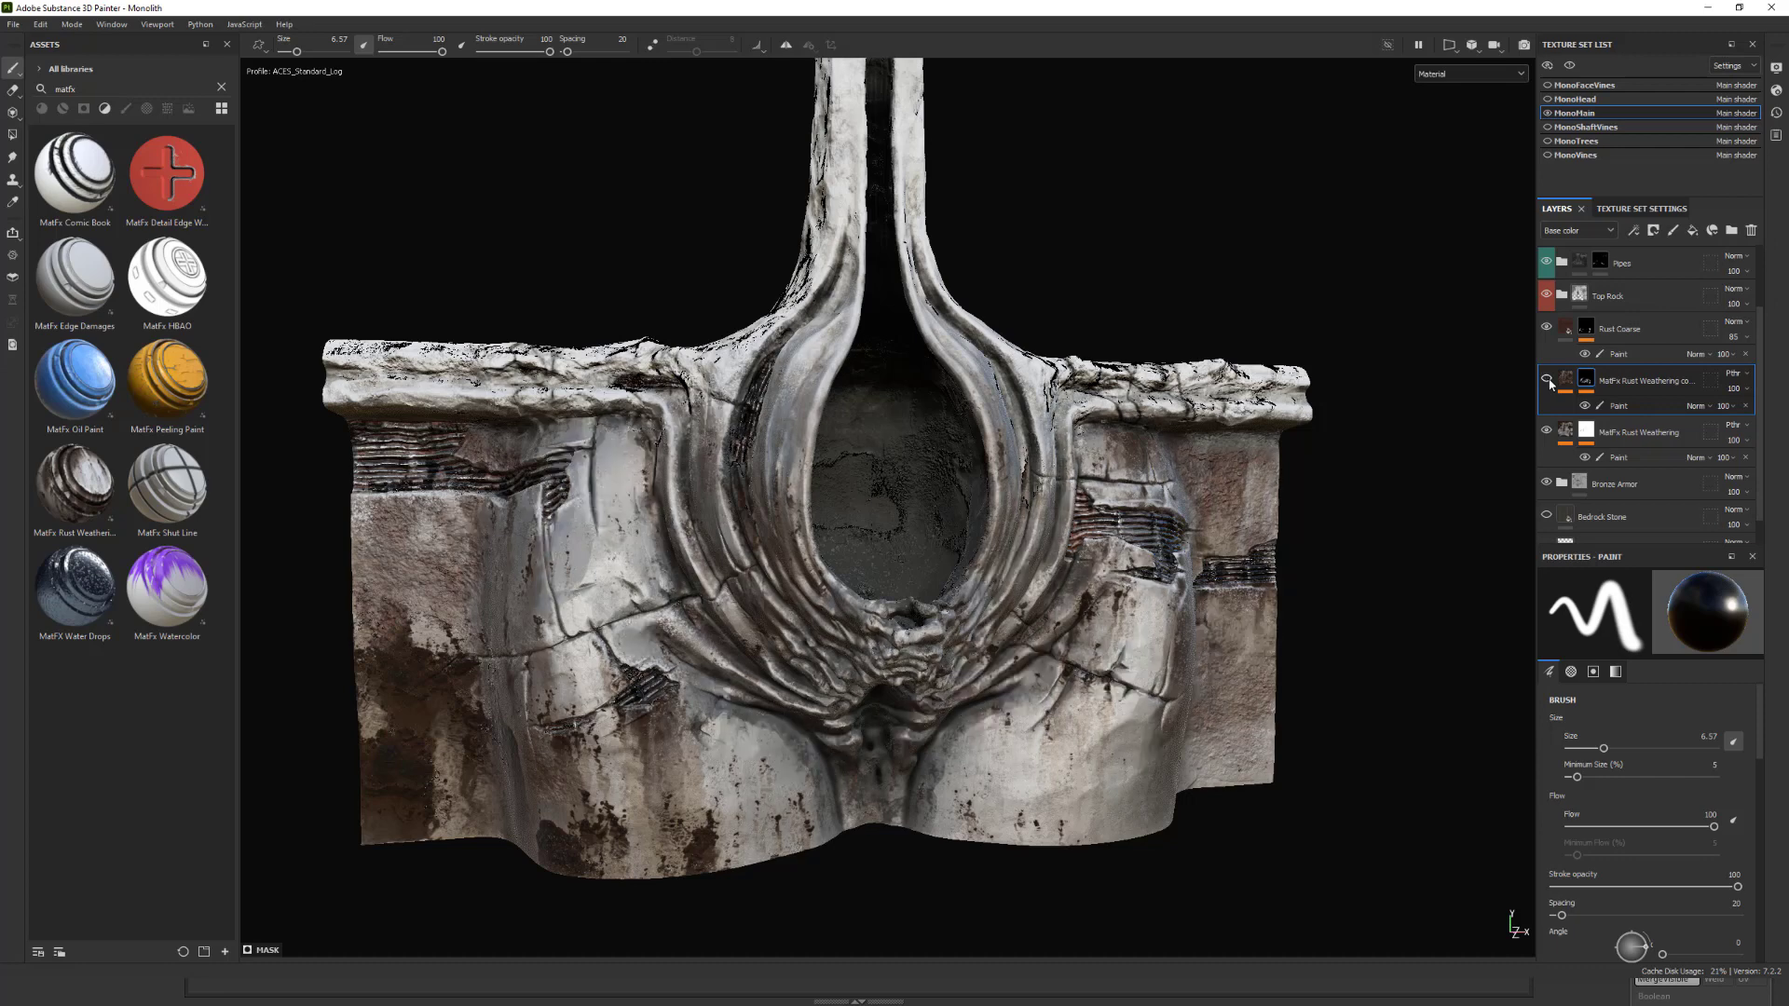
{"action": "left_click_drag", "start_coordinate": [1212, 299], "coordinate": [1135, 297], "text": "alt"}
{"action": "middle_click_drag", "start_coordinate": [1134, 297], "coordinate": [1283, 265], "text": "alt"}
{"action": "scroll", "coordinate": [1283, 265], "scroll_direction": "up", "scroll_amount": 2}
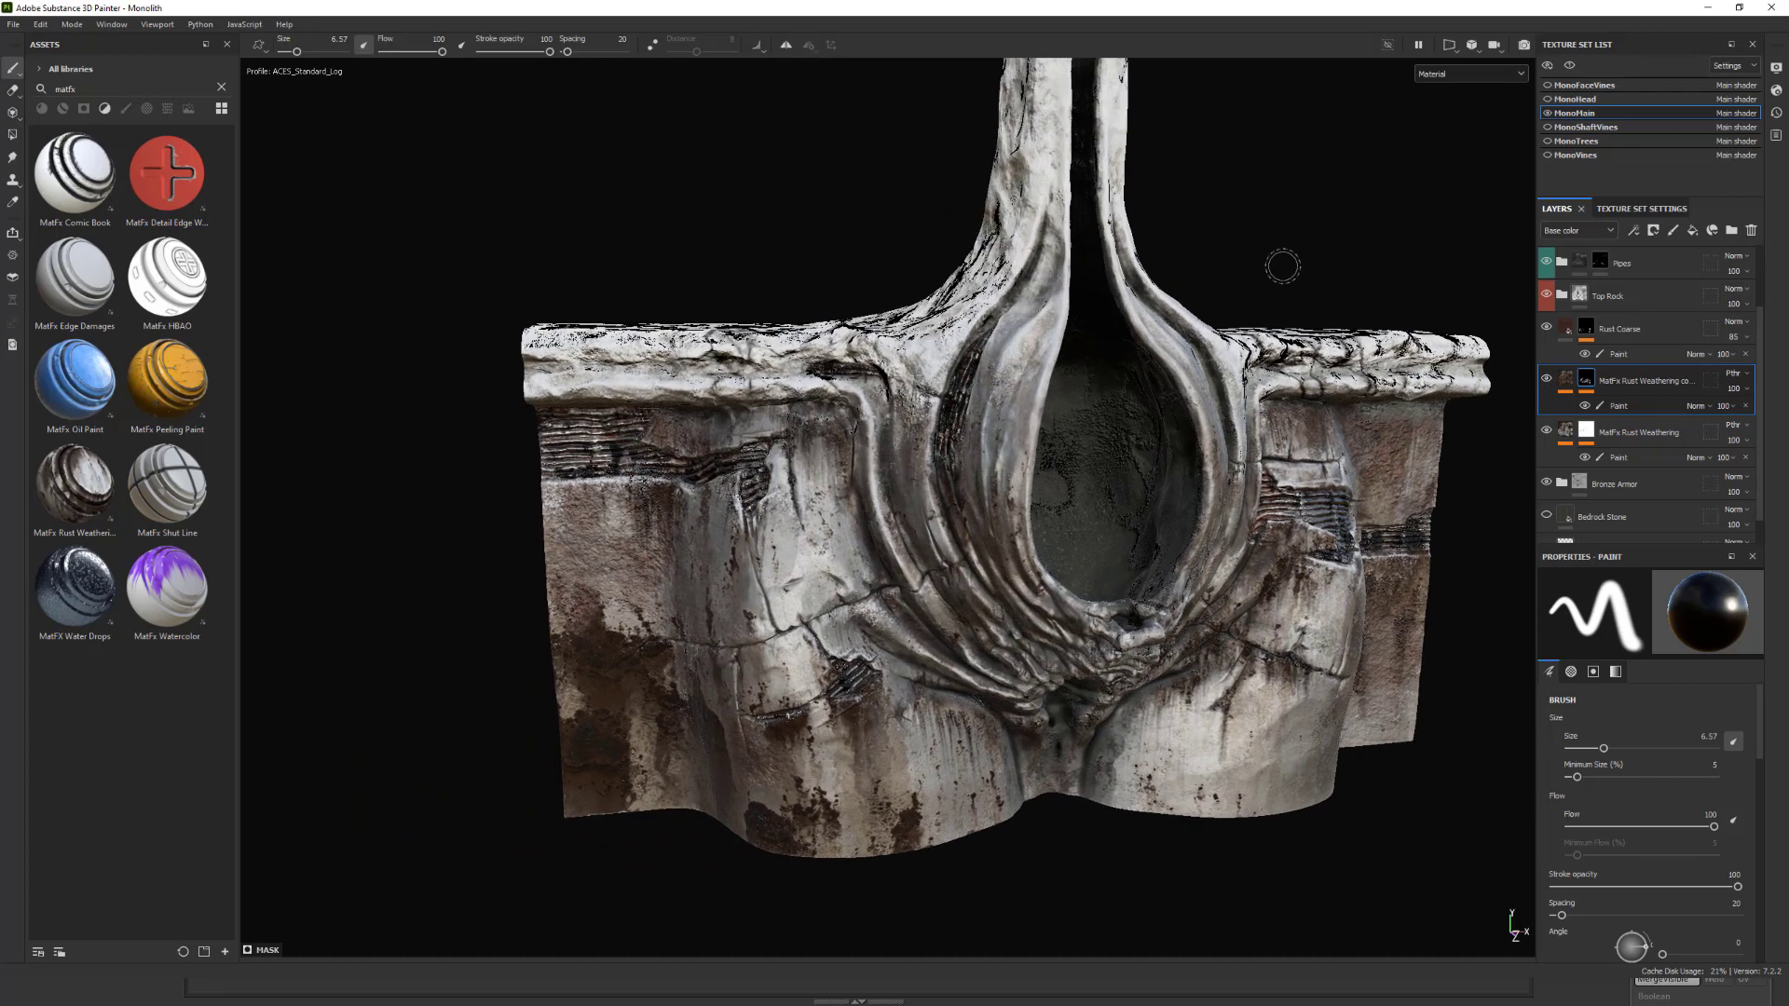
Select the original MatFx Rust Weathering layer and toggle it off and on to compare its effect.
{"action": "left_click", "coordinate": [1639, 413]}
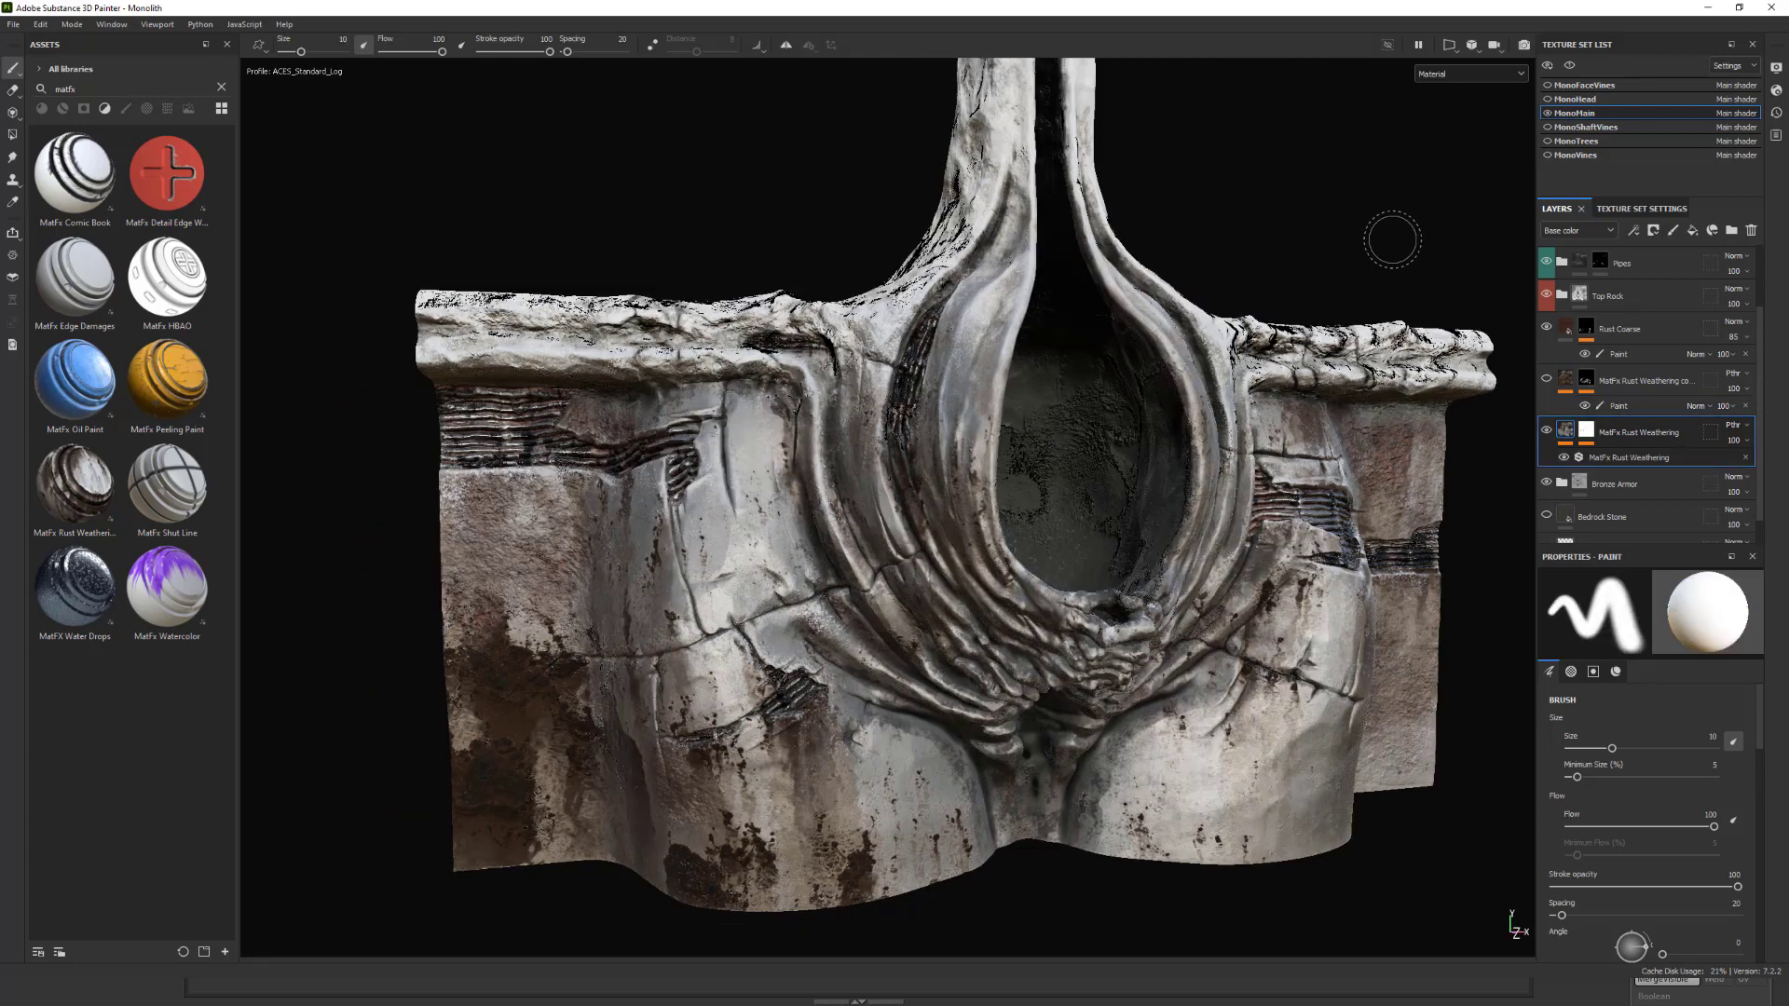
{"action": "left_click_drag", "start_coordinate": [1392, 240], "coordinate": [1387, 220], "text": "alt"}
{"action": "middle_click_drag", "start_coordinate": [1386, 220], "coordinate": [1294, 251], "text": "alt"}
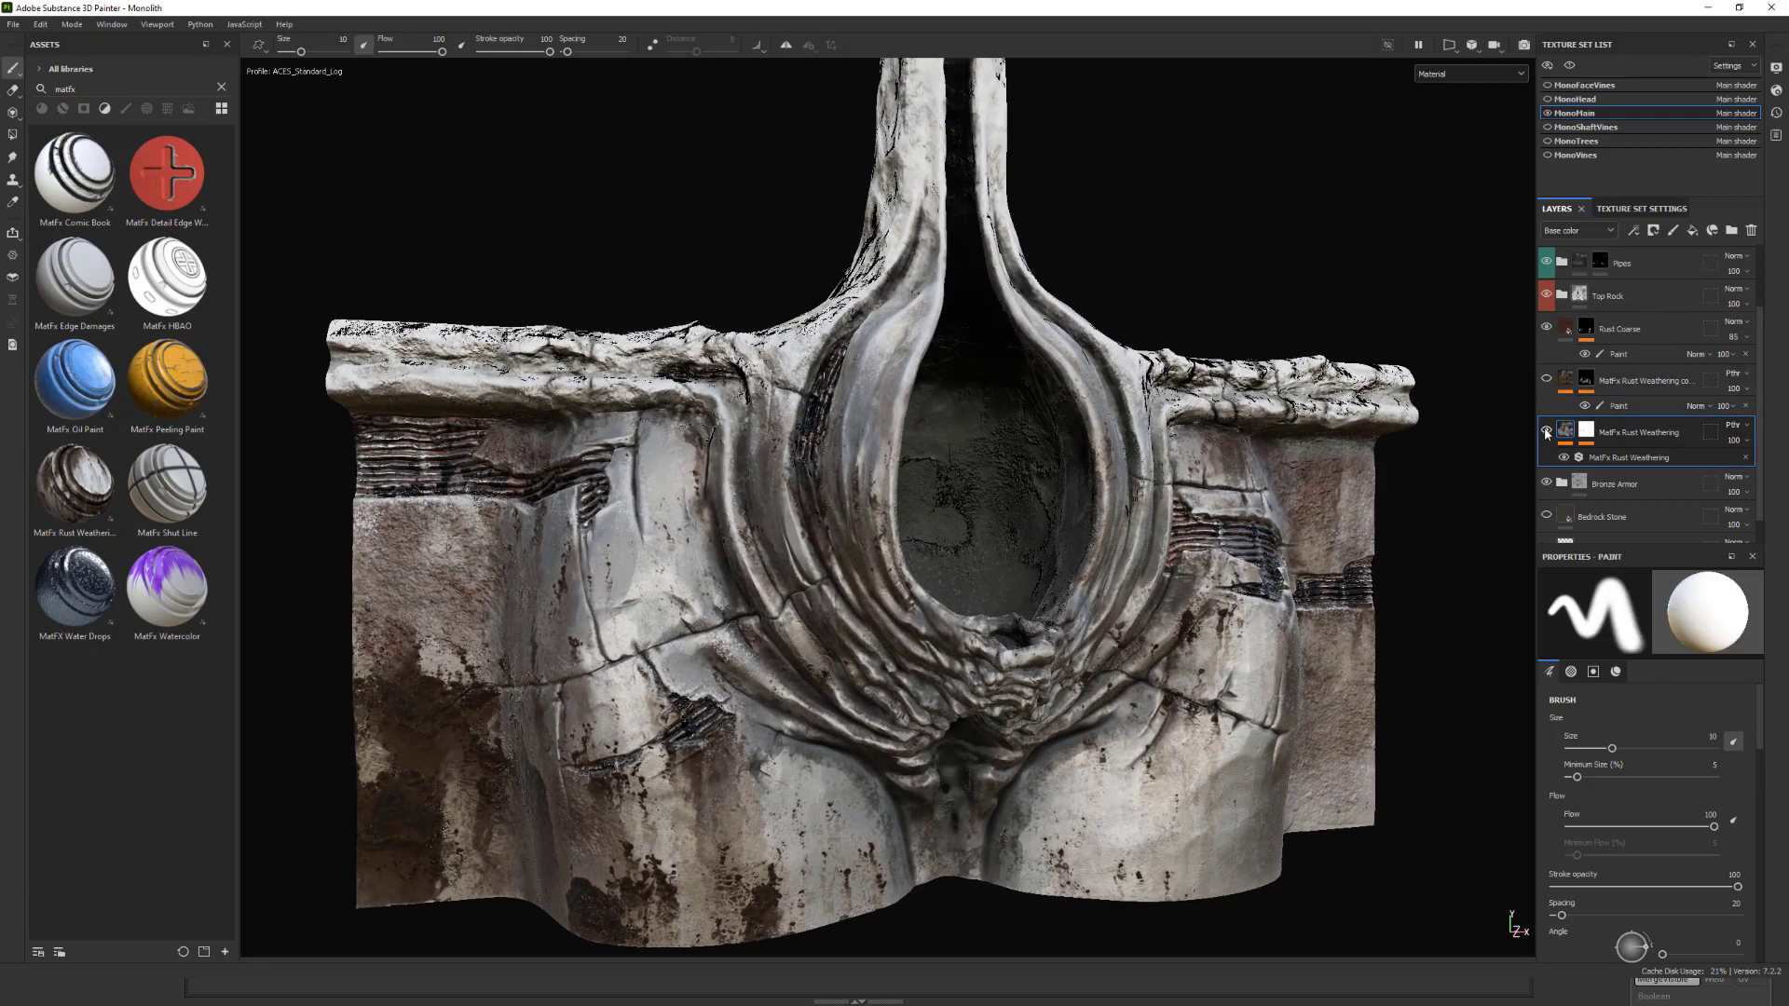
{"action": "left_click", "coordinate": [1546, 431]}
{"action": "left_click", "coordinate": [1547, 431]}
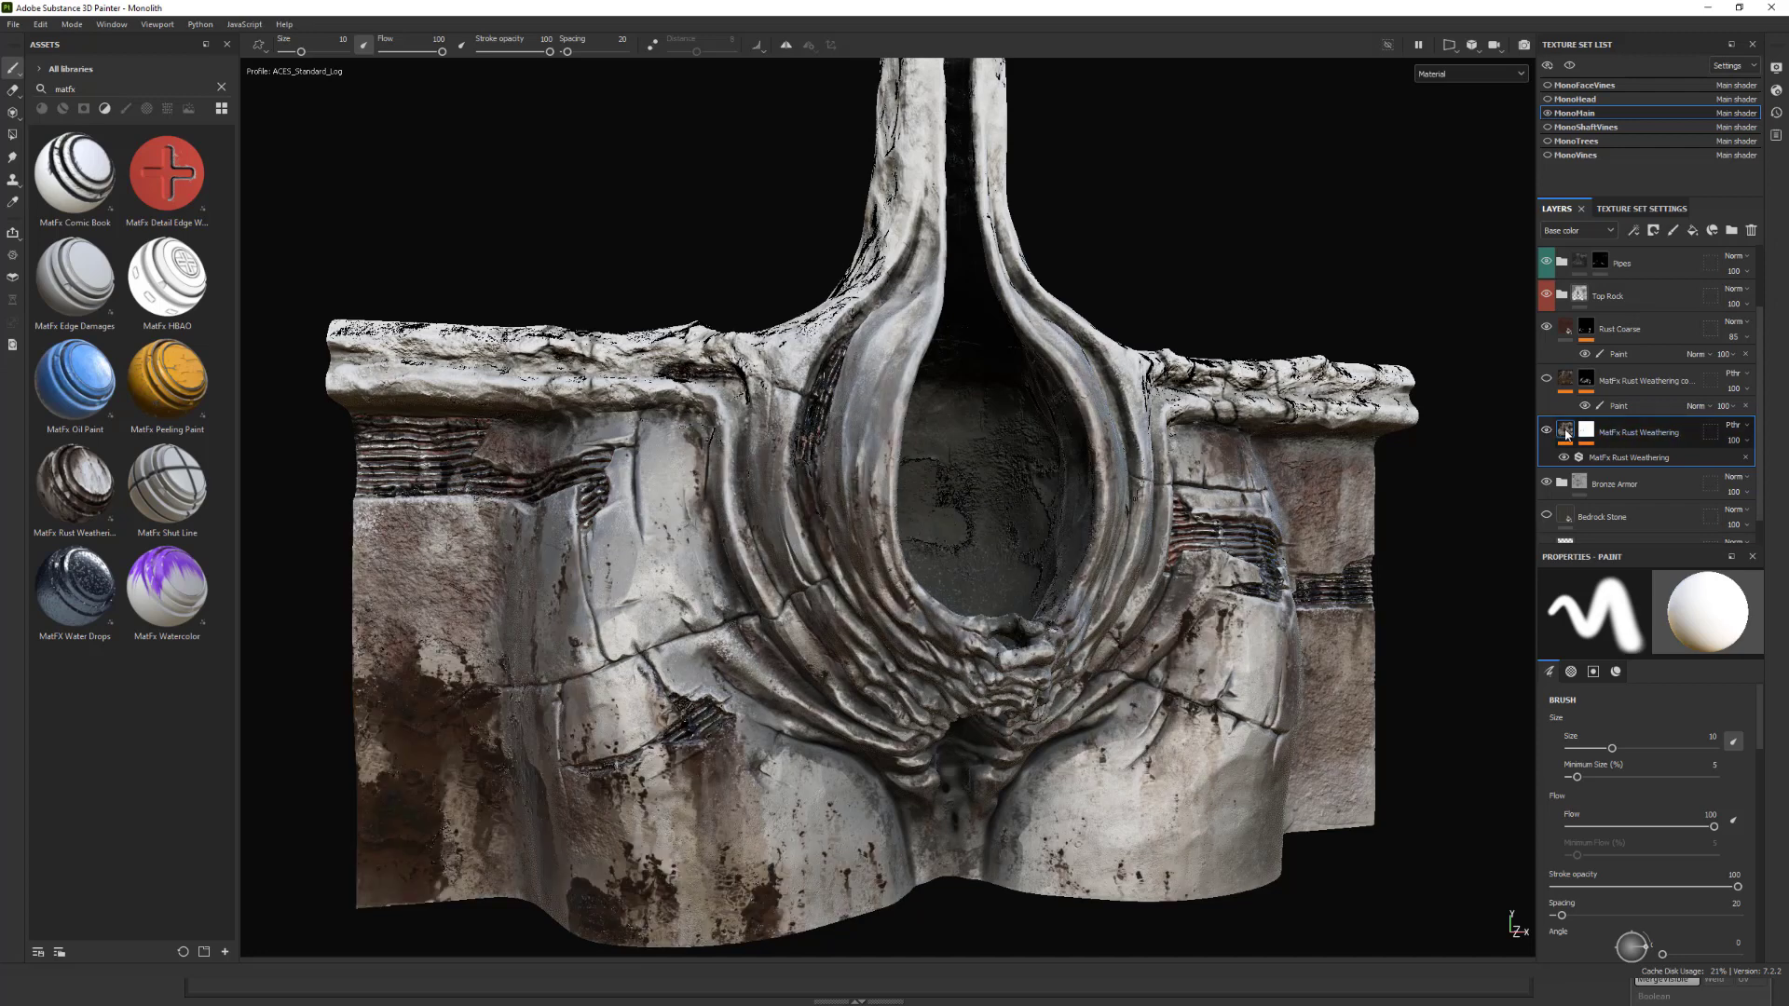
{"action": "left_click_drag", "start_coordinate": [734, 623], "coordinate": [724, 649], "text": "alt"}
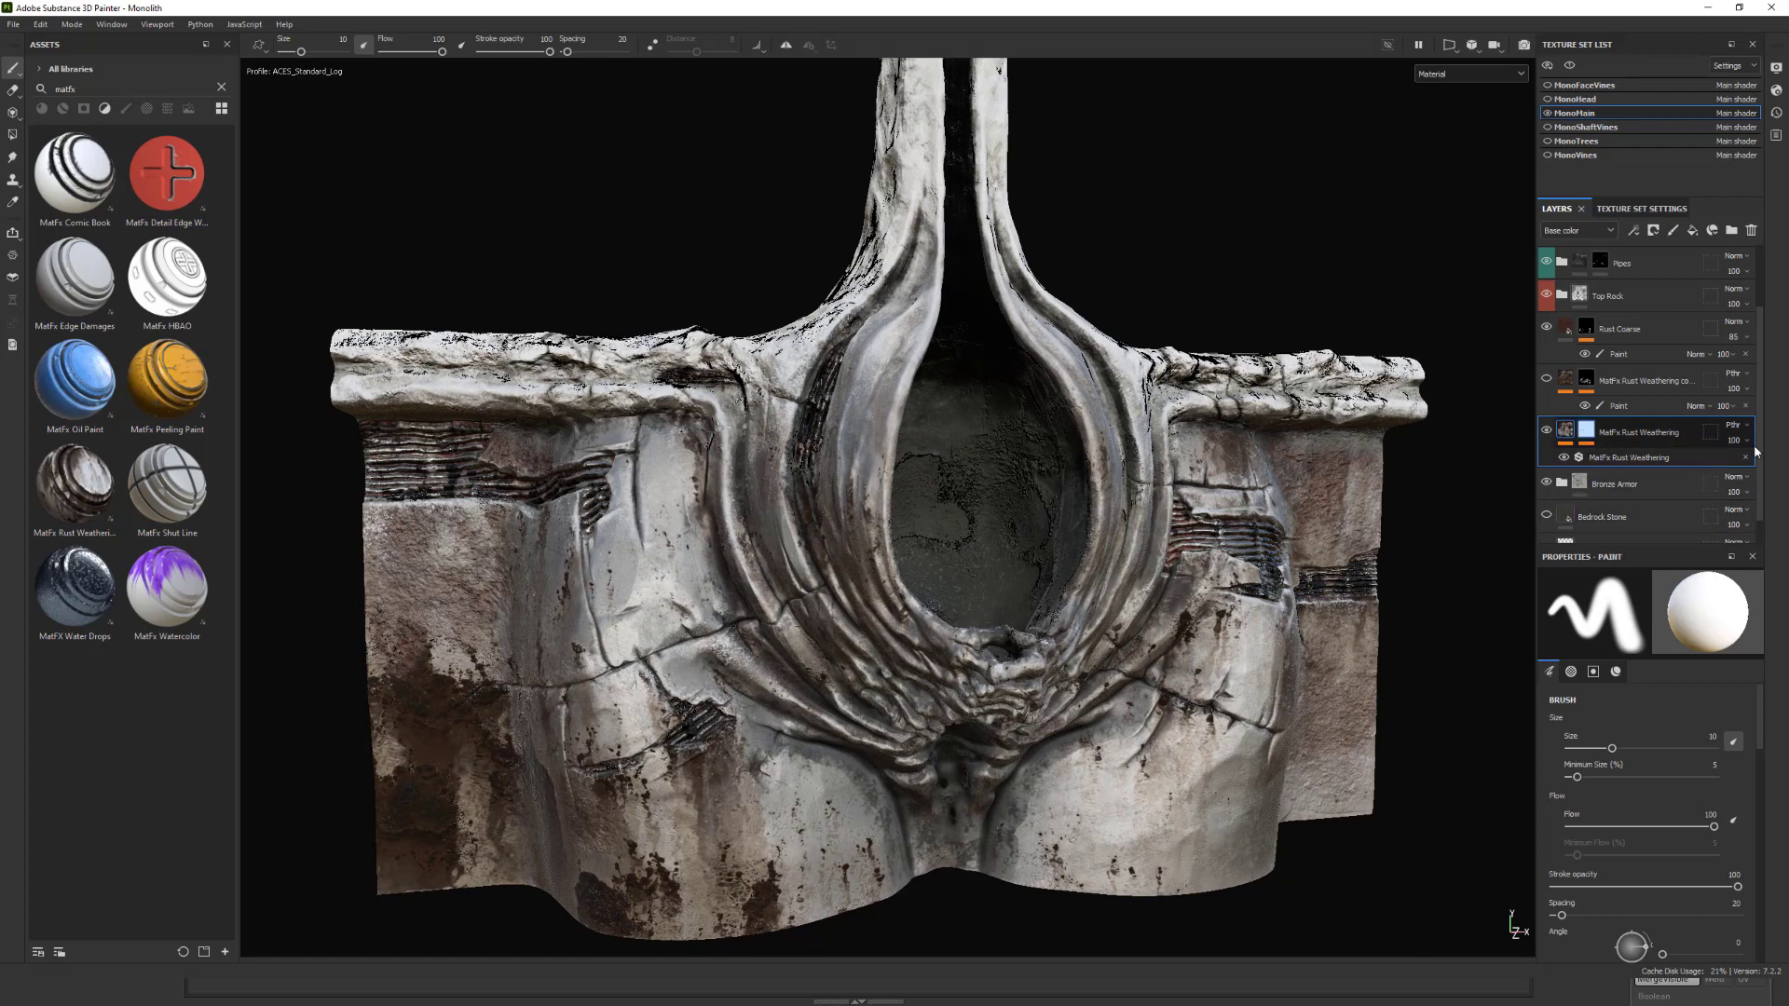
Select the Paint effect on the MatFx Rust Weathering mask and review both rust weathering layers together on the base.
{"action": "left_click", "coordinate": [1587, 431]}
{"action": "left_click", "coordinate": [1619, 457]}
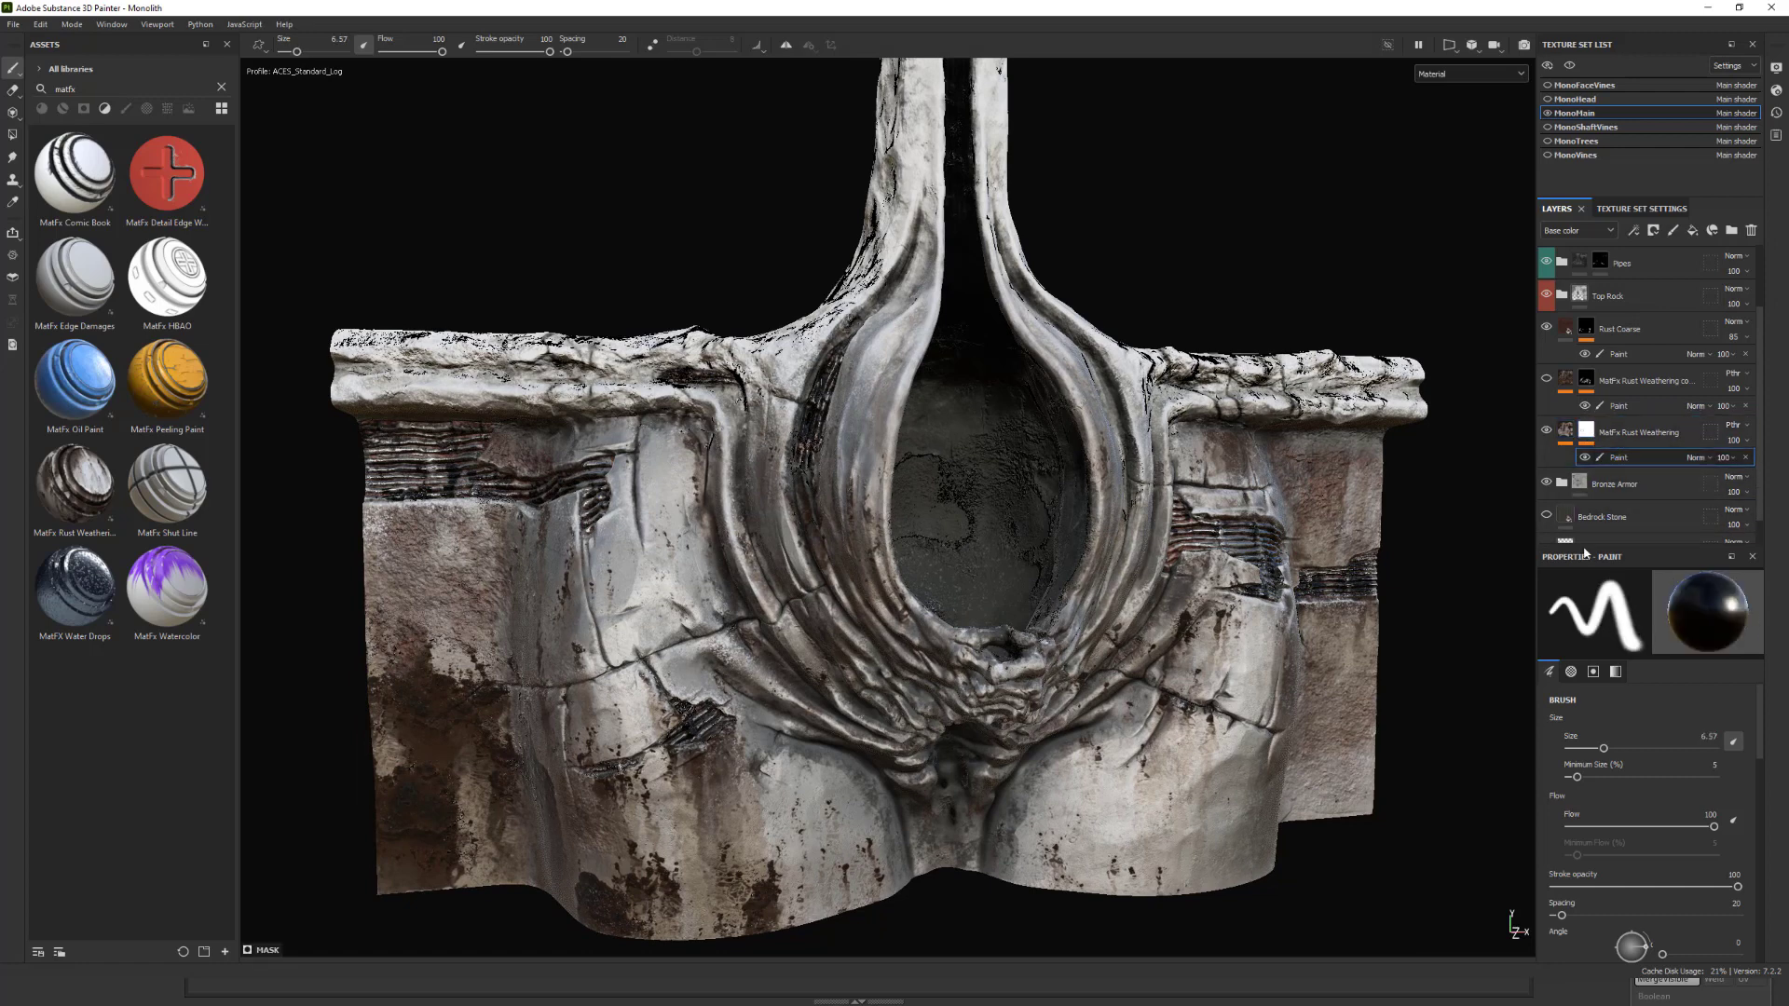
{"action": "middle_click_drag", "start_coordinate": [1369, 349], "coordinate": [1421, 323], "text": "alt"}
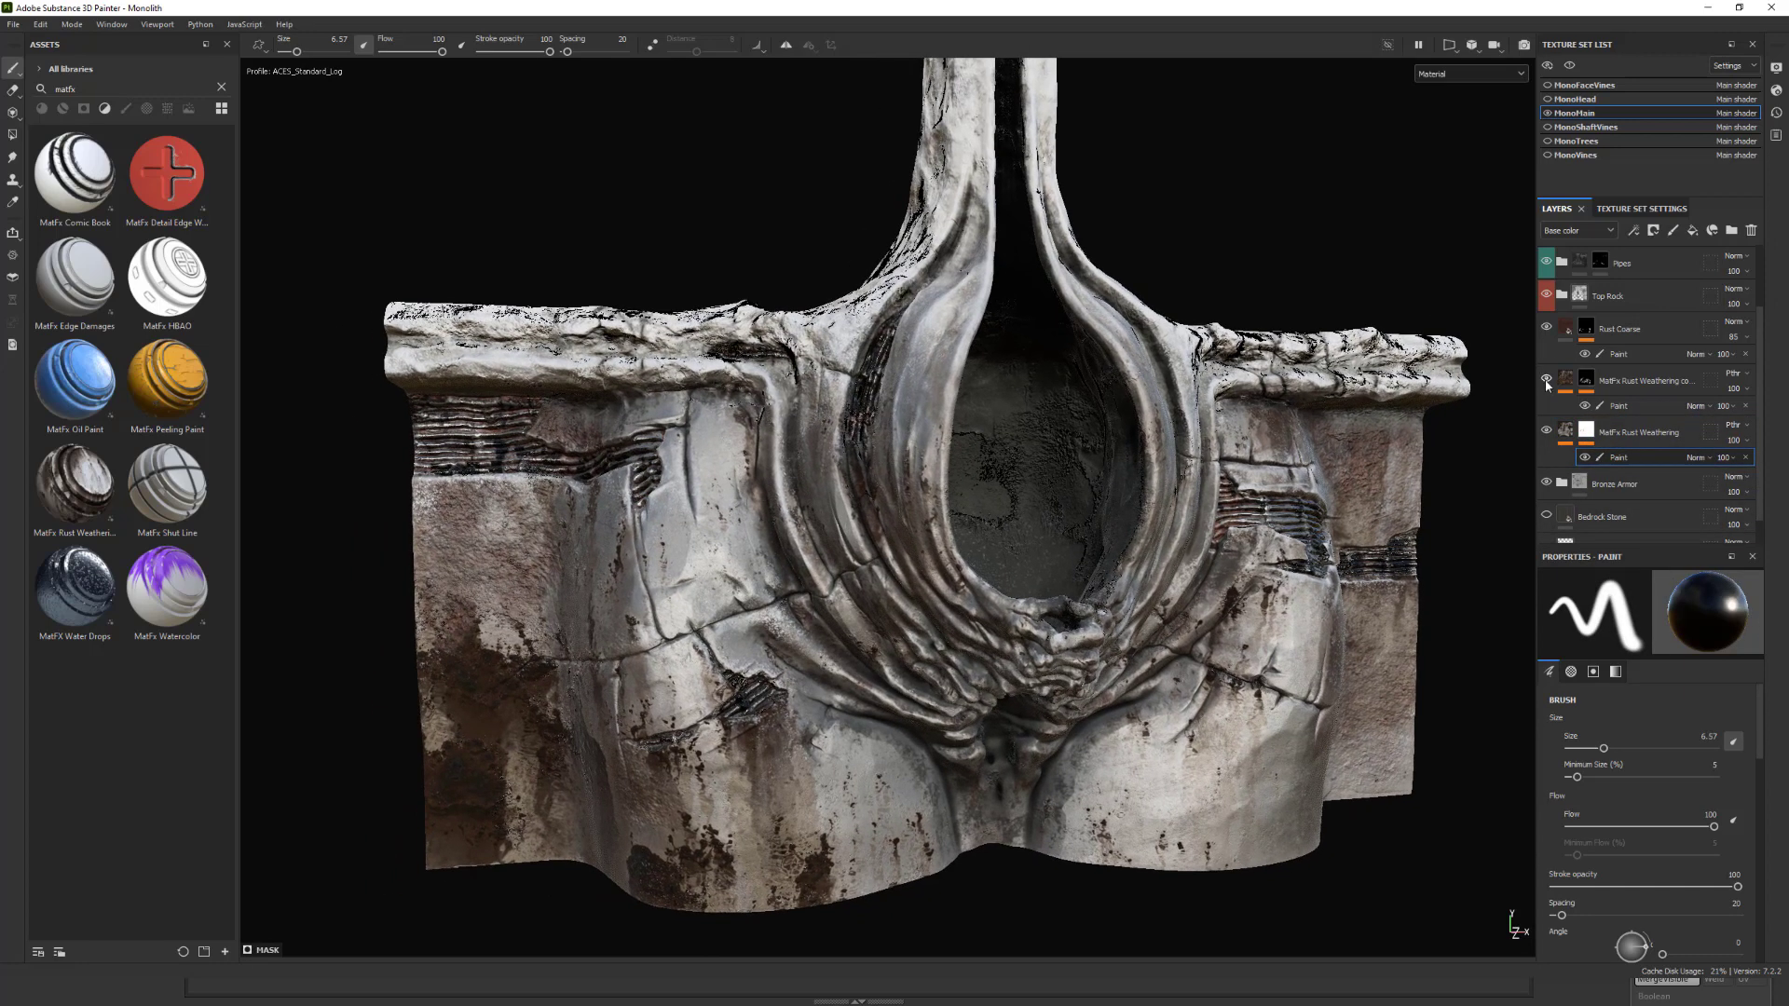
{"action": "left_click_drag", "start_coordinate": [1254, 267], "coordinate": [1220, 329], "text": "alt"}
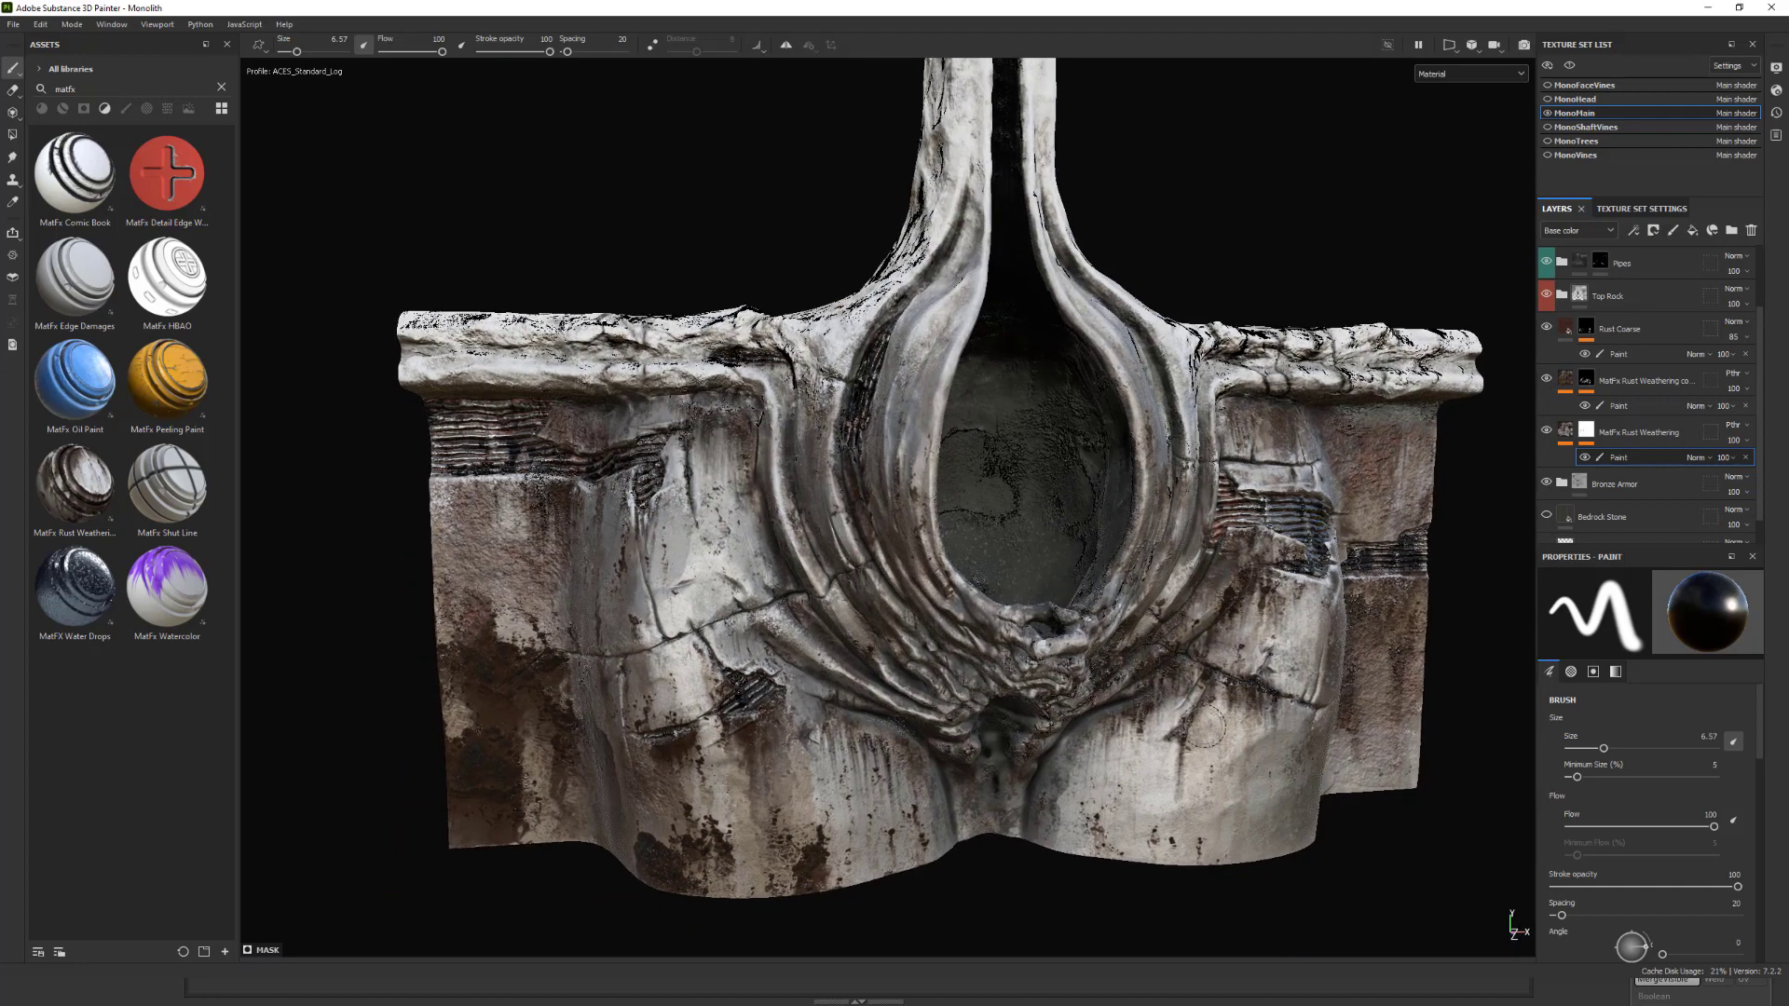
{"action": "left_click_drag", "start_coordinate": [1020, 797], "coordinate": [1028, 643], "text": "alt"}
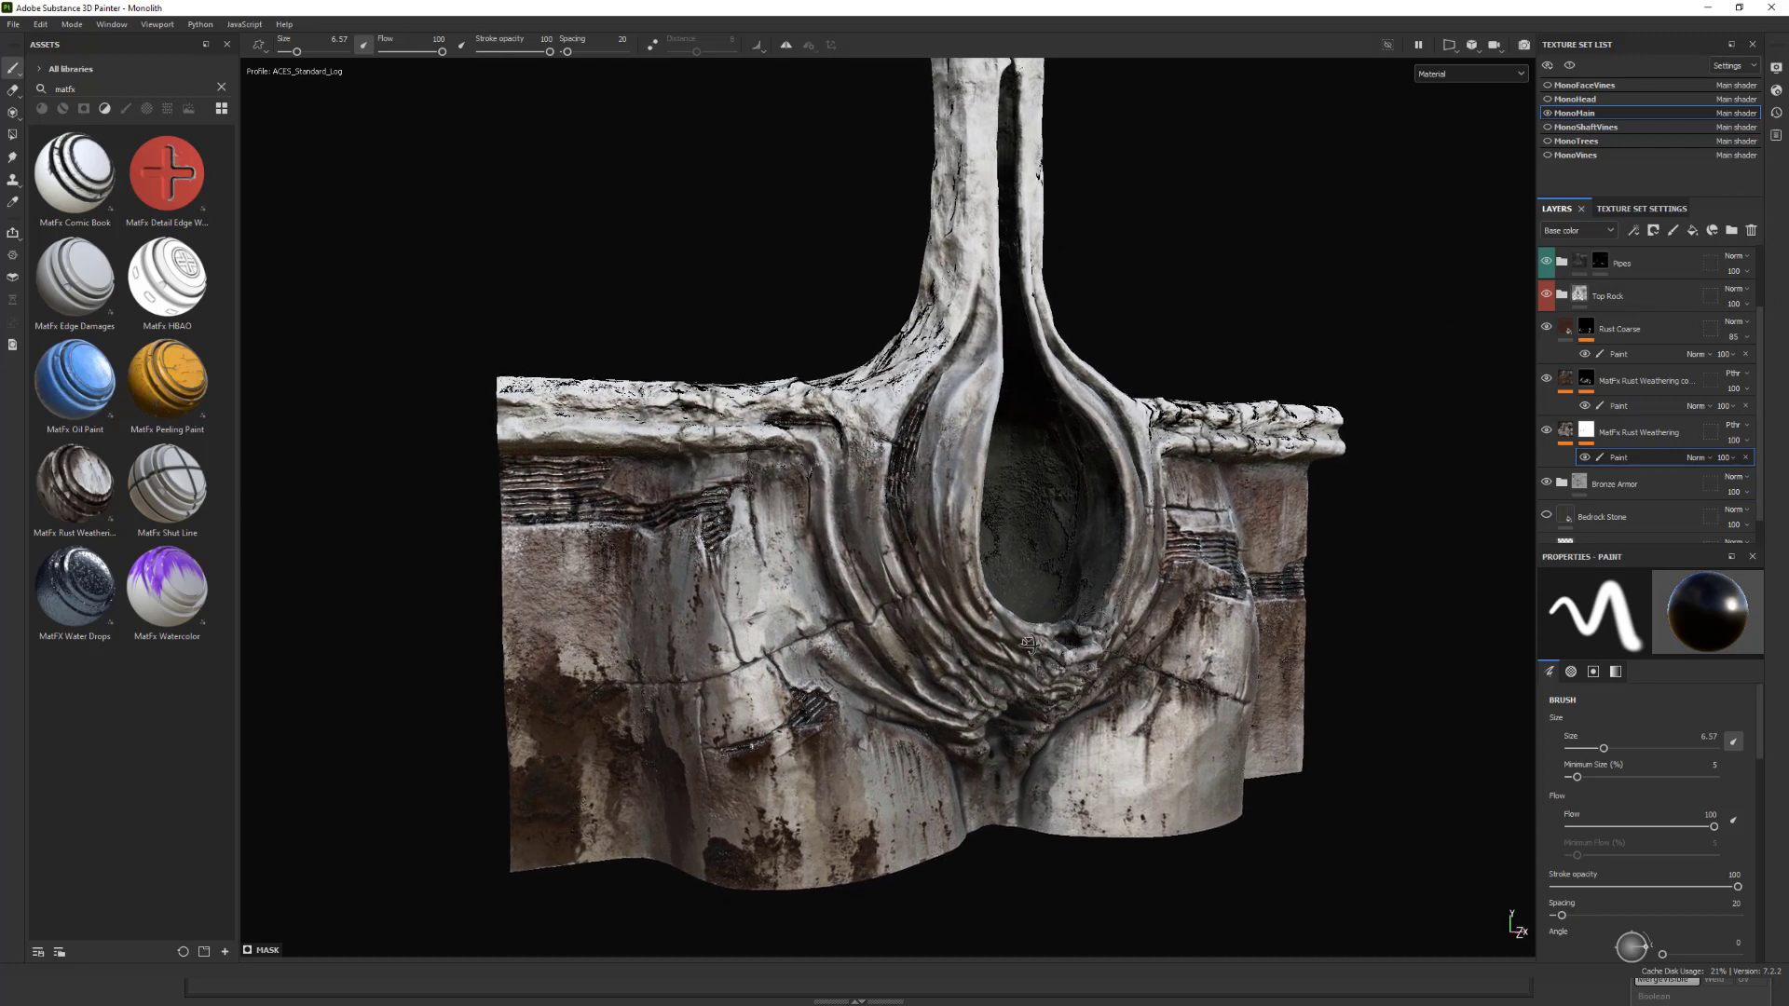
{"action": "left_click_drag", "start_coordinate": [1160, 328], "coordinate": [1278, 332], "text": "alt"}
{"action": "middle_click_drag", "start_coordinate": [1282, 332], "coordinate": [1254, 393], "text": "alt"}
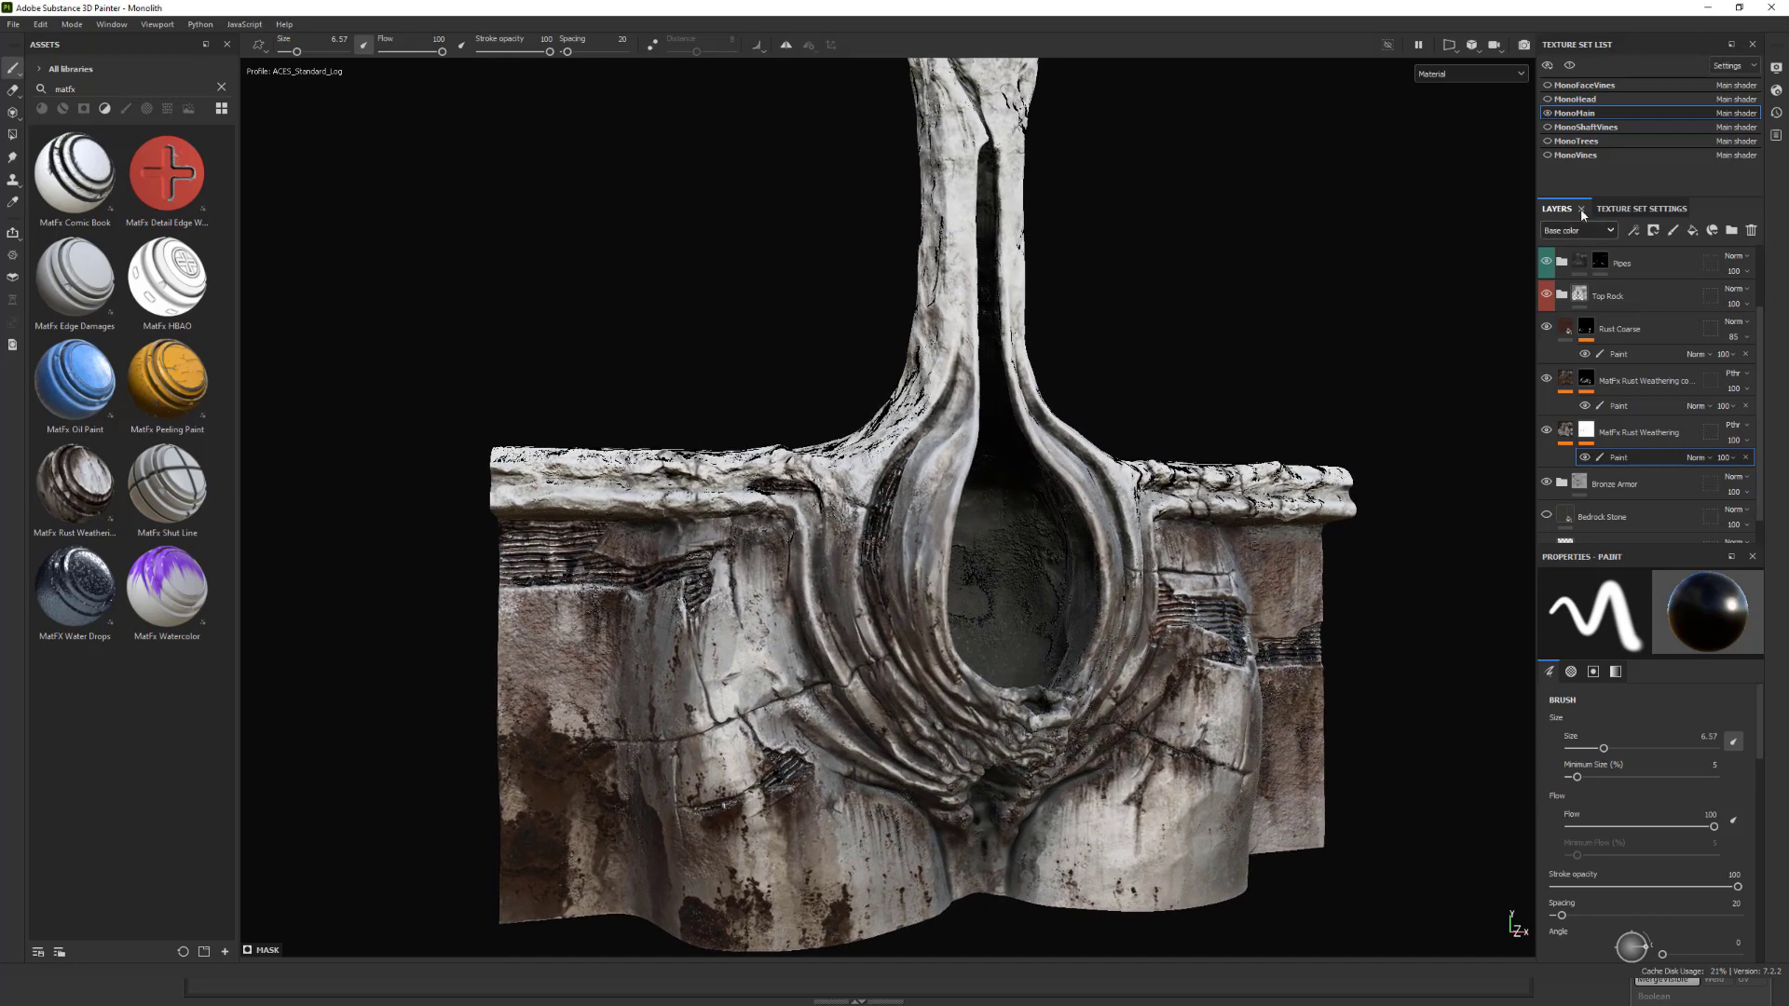
Show the MonoShaftVines, MonoHead, MonoFaceVines, MonoTrees and MonoVines texture sets alongside MonoMain and view the assembled monolith.
{"action": "left_click", "coordinate": [1546, 127]}
{"action": "left_click", "coordinate": [1546, 99]}
{"action": "left_click", "coordinate": [1546, 84]}
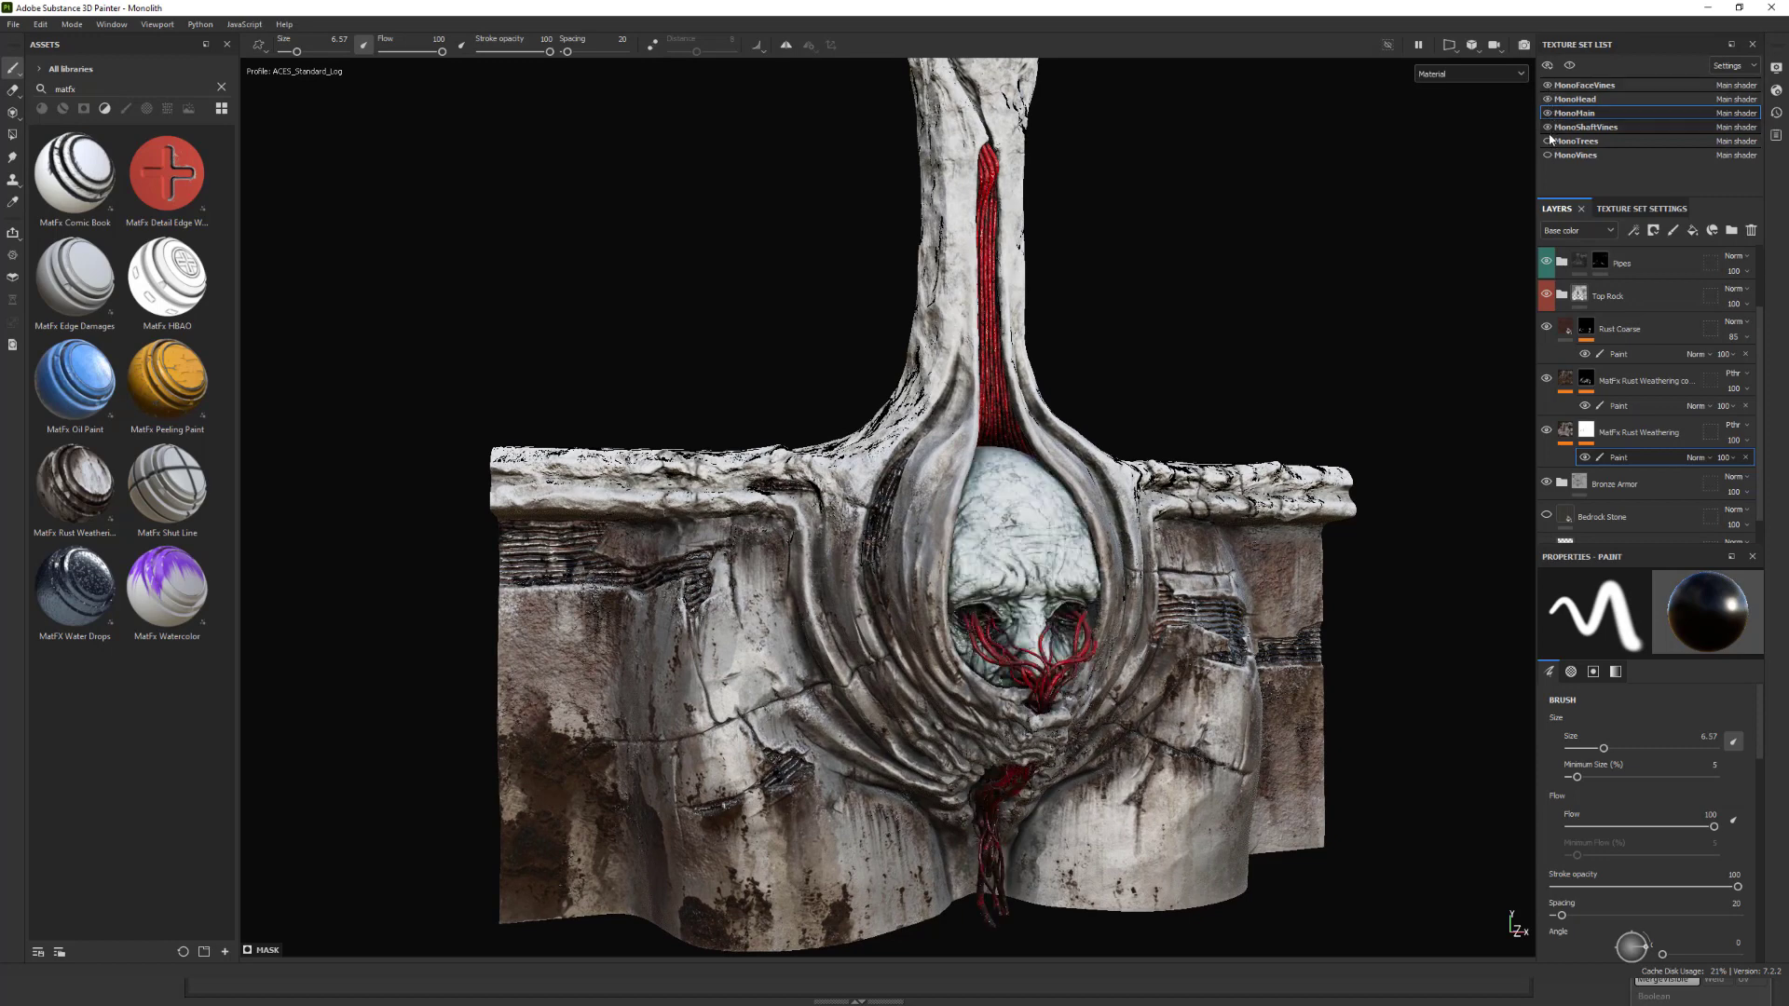
{"action": "left_click", "coordinate": [1547, 140]}
{"action": "left_click", "coordinate": [1547, 155]}
{"action": "left_click_drag", "start_coordinate": [1294, 198], "coordinate": [1305, 229], "text": "alt"}
{"action": "middle_click_drag", "start_coordinate": [1245, 263], "coordinate": [1225, 273], "text": "alt"}
{"action": "scroll", "coordinate": [1225, 273], "scroll_direction": "down", "scroll_amount": 5}
{"action": "left_click_drag", "start_coordinate": [1190, 379], "coordinate": [1185, 360], "text": "alt"}
Switch the viewport to the Base color channel and examine the monolith's head, vines, base and top.
{"action": "left_click", "coordinate": [1498, 74]}
{"action": "left_click", "coordinate": [1461, 133]}
{"action": "scroll", "coordinate": [1301, 259], "scroll_direction": "up", "scroll_amount": 5}
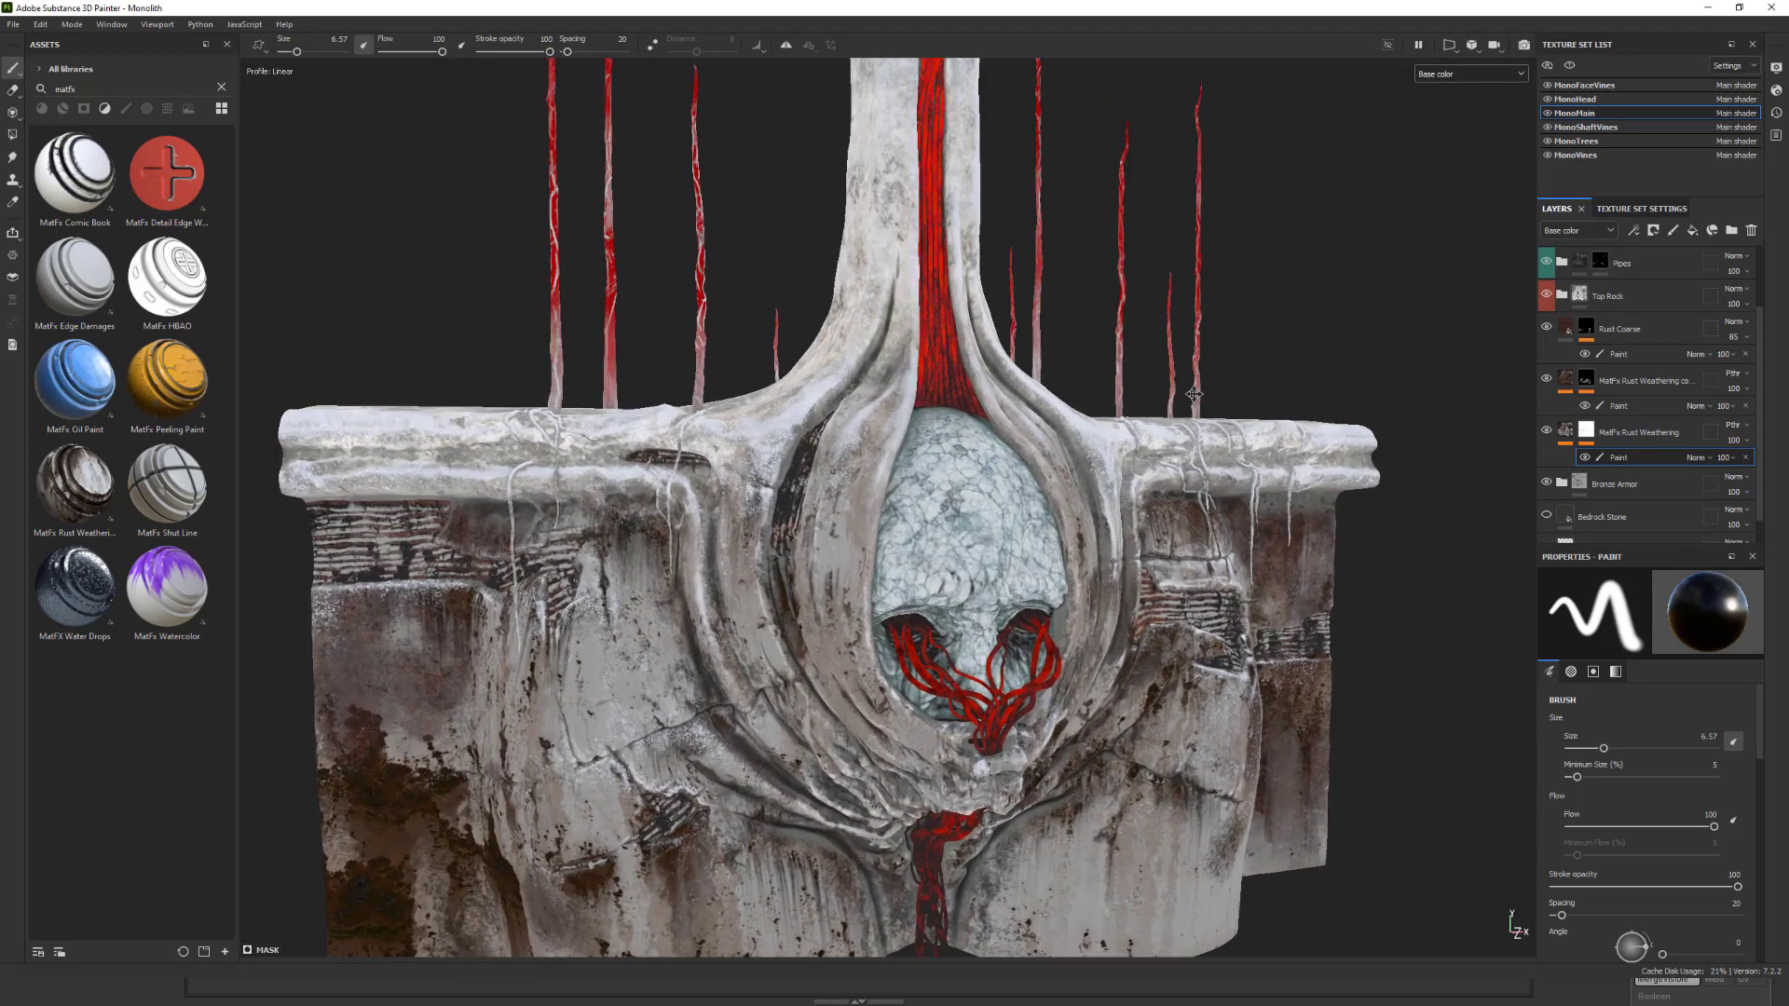
{"action": "middle_click_drag", "start_coordinate": [1024, 459], "coordinate": [1273, 382], "text": "alt"}
{"action": "scroll", "coordinate": [1274, 382], "scroll_direction": "down", "scroll_amount": 4}
{"action": "left_click_drag", "start_coordinate": [1274, 382], "coordinate": [1235, 395], "text": "alt"}
{"action": "middle_click_drag", "start_coordinate": [1249, 382], "coordinate": [1065, 427], "text": "alt"}
{"action": "right_click_drag", "start_coordinate": [1066, 427], "coordinate": [1114, 434], "text": "alt"}
{"action": "left_click_drag", "start_coordinate": [1113, 435], "coordinate": [1177, 425], "text": "alt"}
{"action": "scroll", "coordinate": [1175, 426], "scroll_direction": "down", "scroll_amount": 3}
{"action": "middle_click_drag", "start_coordinate": [1113, 434], "coordinate": [1166, 413], "text": "alt"}
{"action": "left_click_drag", "start_coordinate": [1167, 413], "coordinate": [1167, 422], "text": "alt"}
{"action": "middle_click_drag", "start_coordinate": [1183, 389], "coordinate": [1154, 444], "text": "alt"}
{"action": "scroll", "coordinate": [1171, 445], "scroll_direction": "down", "scroll_amount": 1}
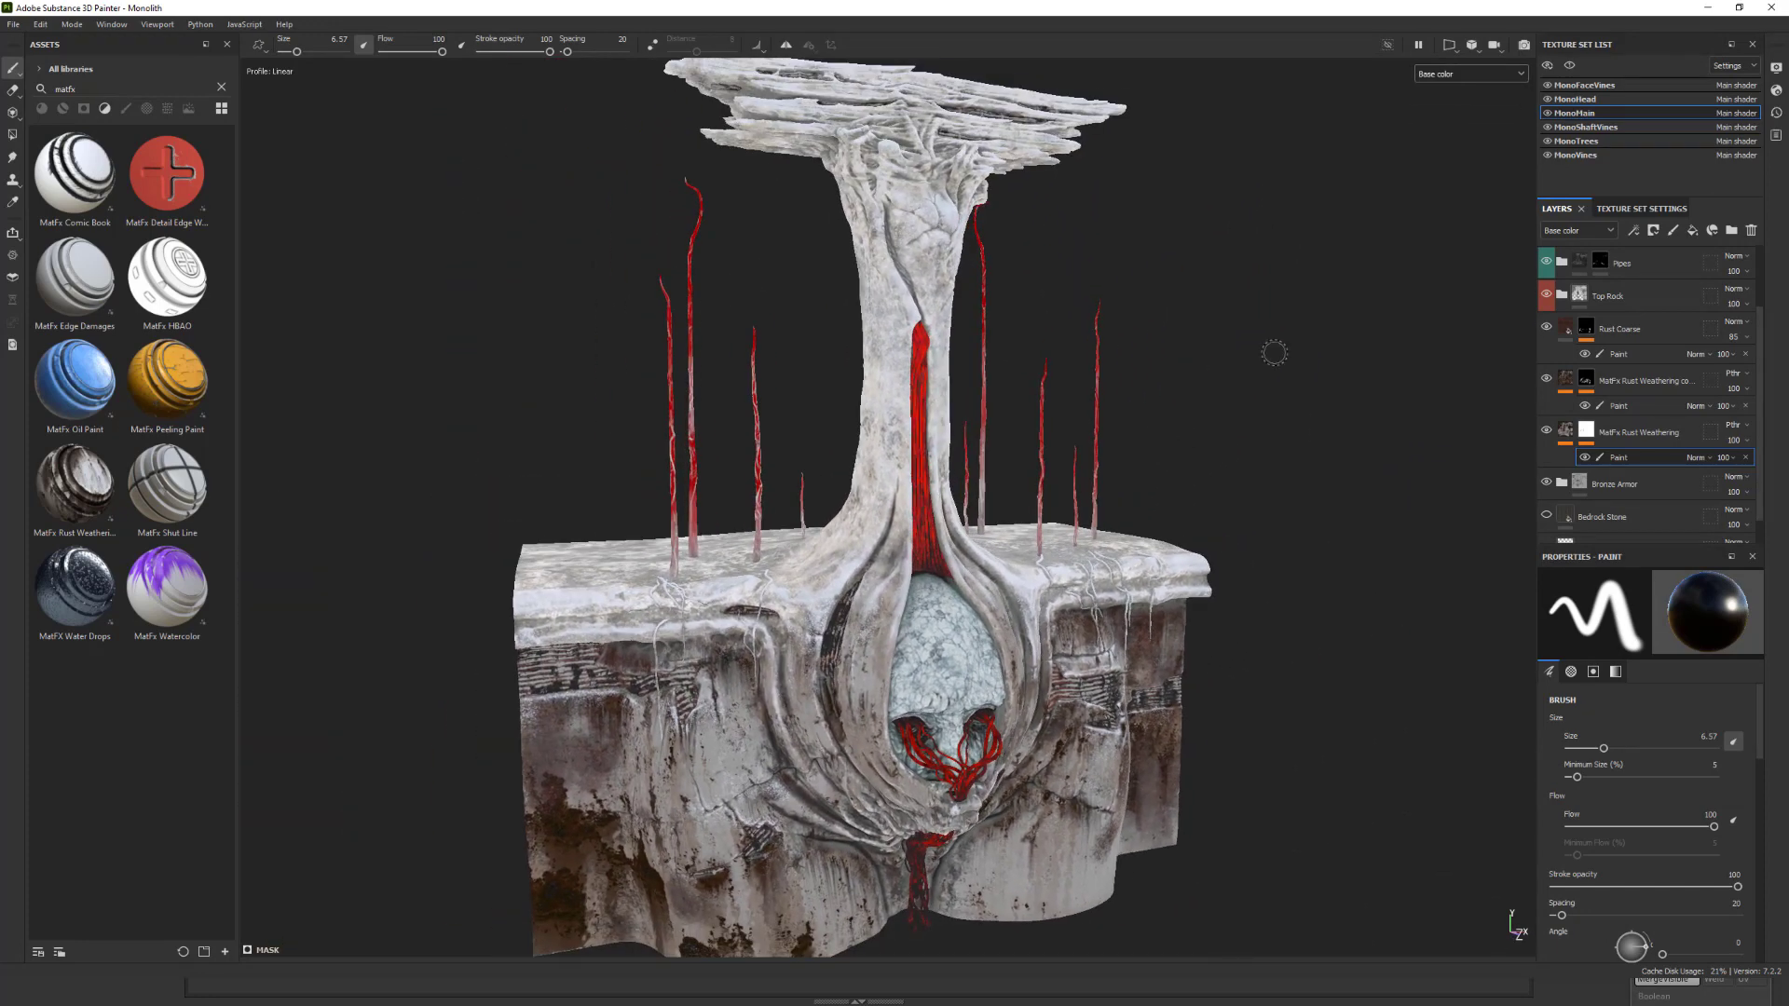
Switch the viewport to the Roughness channel and examine the head, pipes and stone up close.
{"action": "left_click", "coordinate": [1485, 81]}
{"action": "left_click", "coordinate": [1485, 81]}
{"action": "scroll", "coordinate": [1485, 81], "scroll_direction": "down", "scroll_amount": 2}
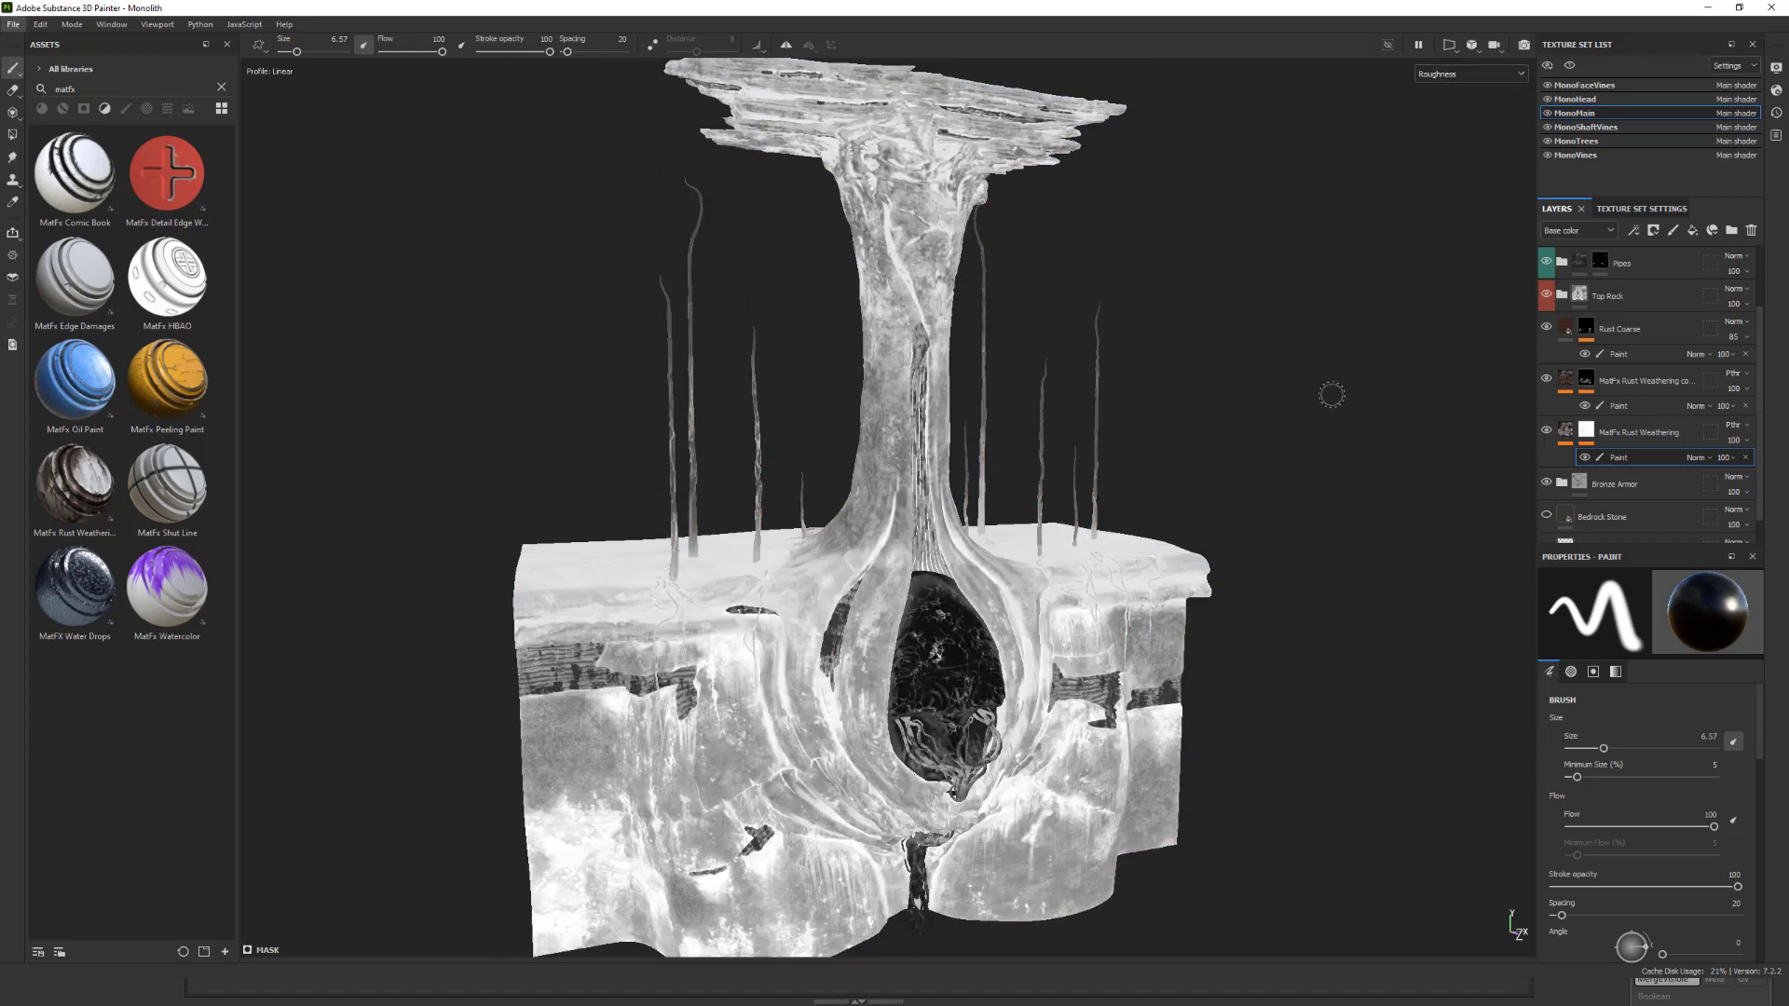
{"action": "scroll", "coordinate": [1267, 466], "scroll_direction": "up", "scroll_amount": 3}
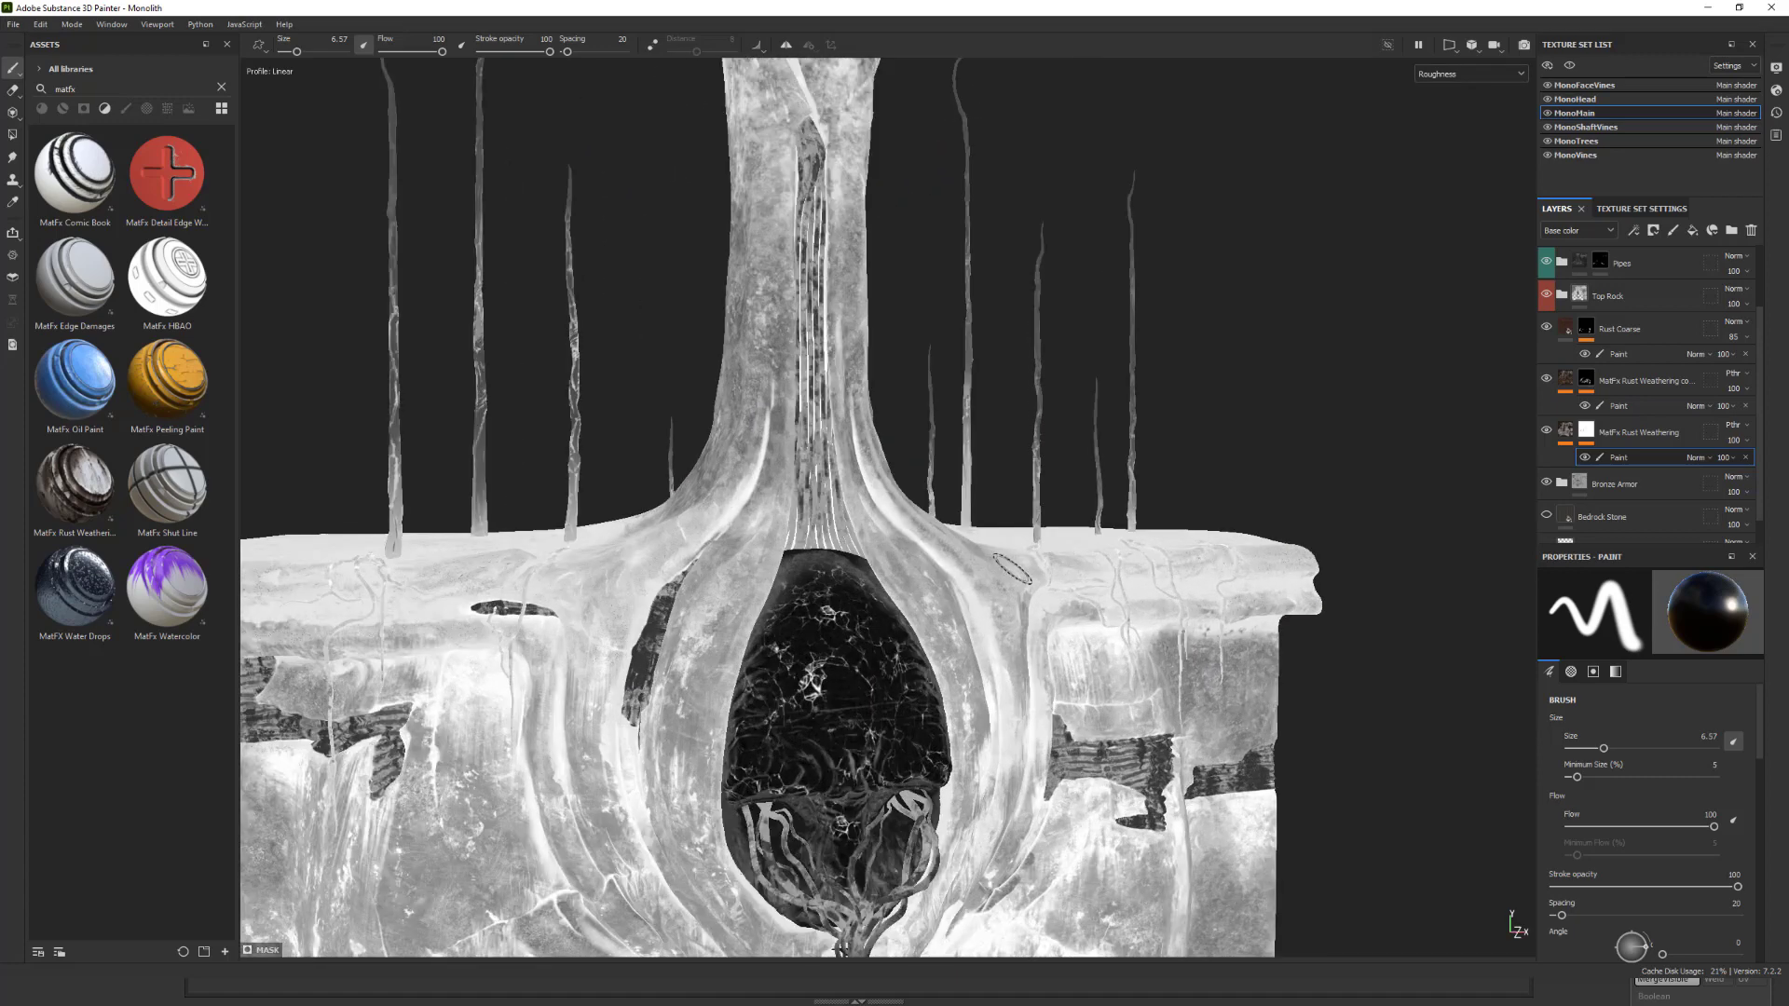
{"action": "scroll", "coordinate": [1147, 523], "scroll_direction": "up", "scroll_amount": 3}
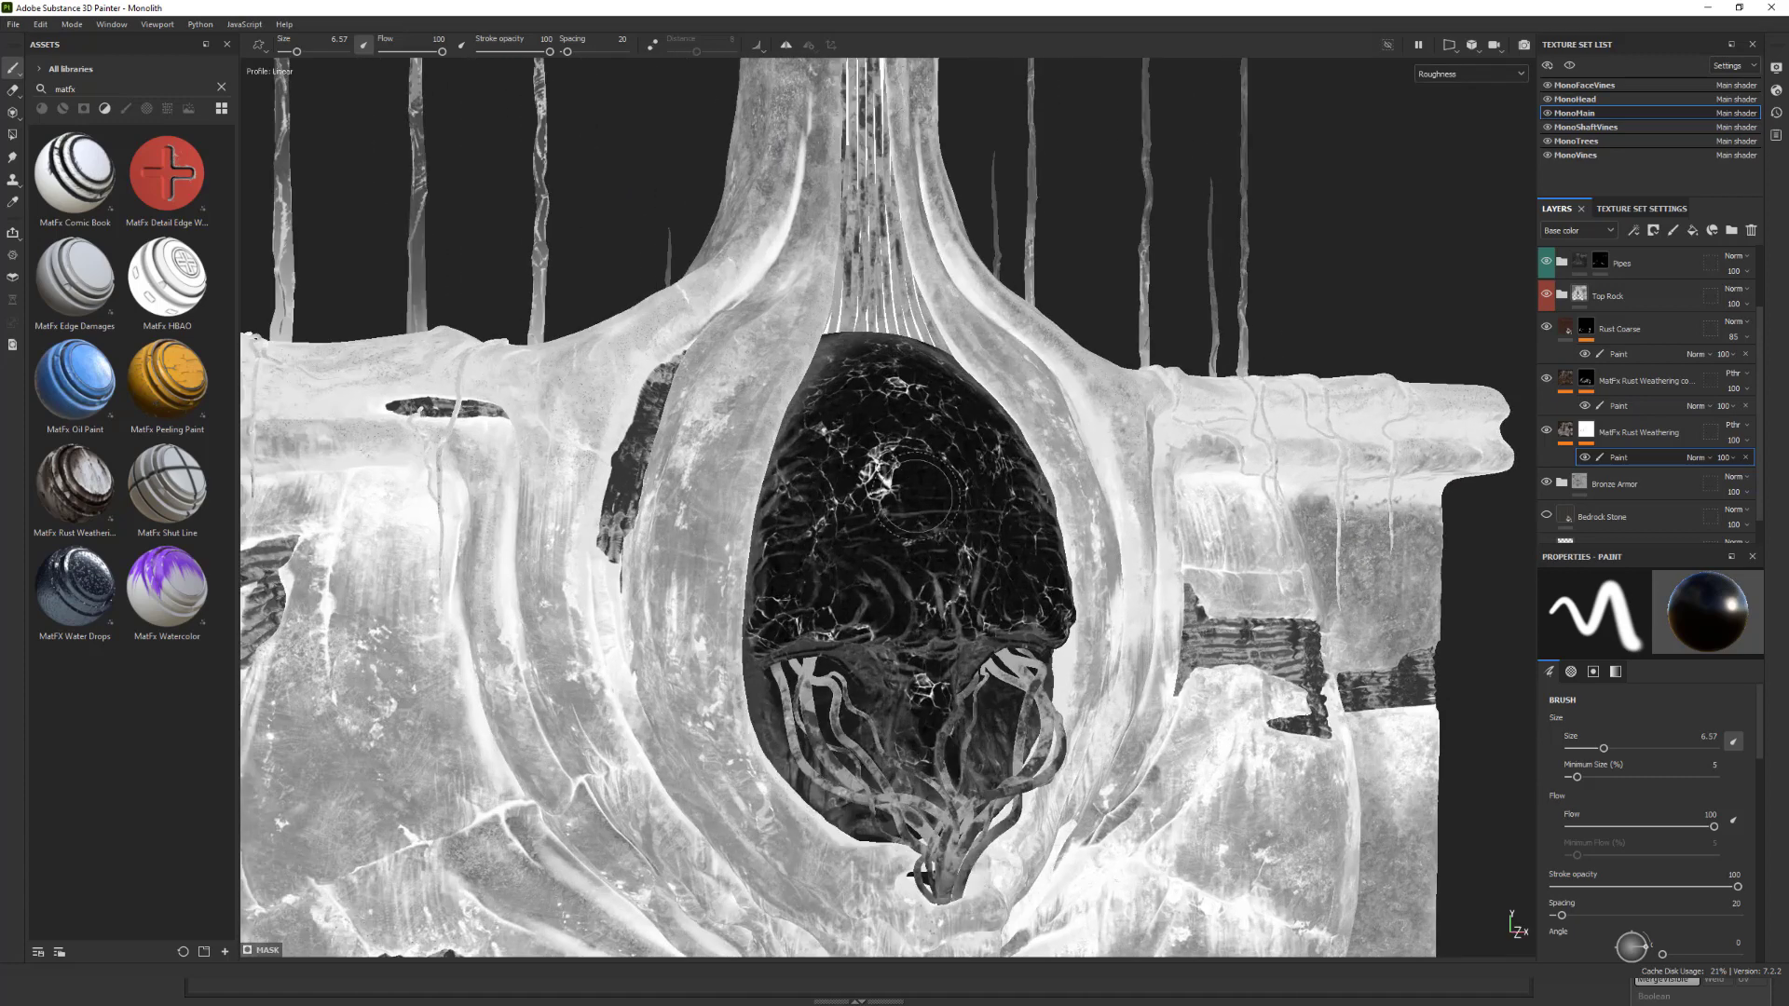
{"action": "scroll", "coordinate": [889, 466], "scroll_direction": "down", "scroll_amount": 3}
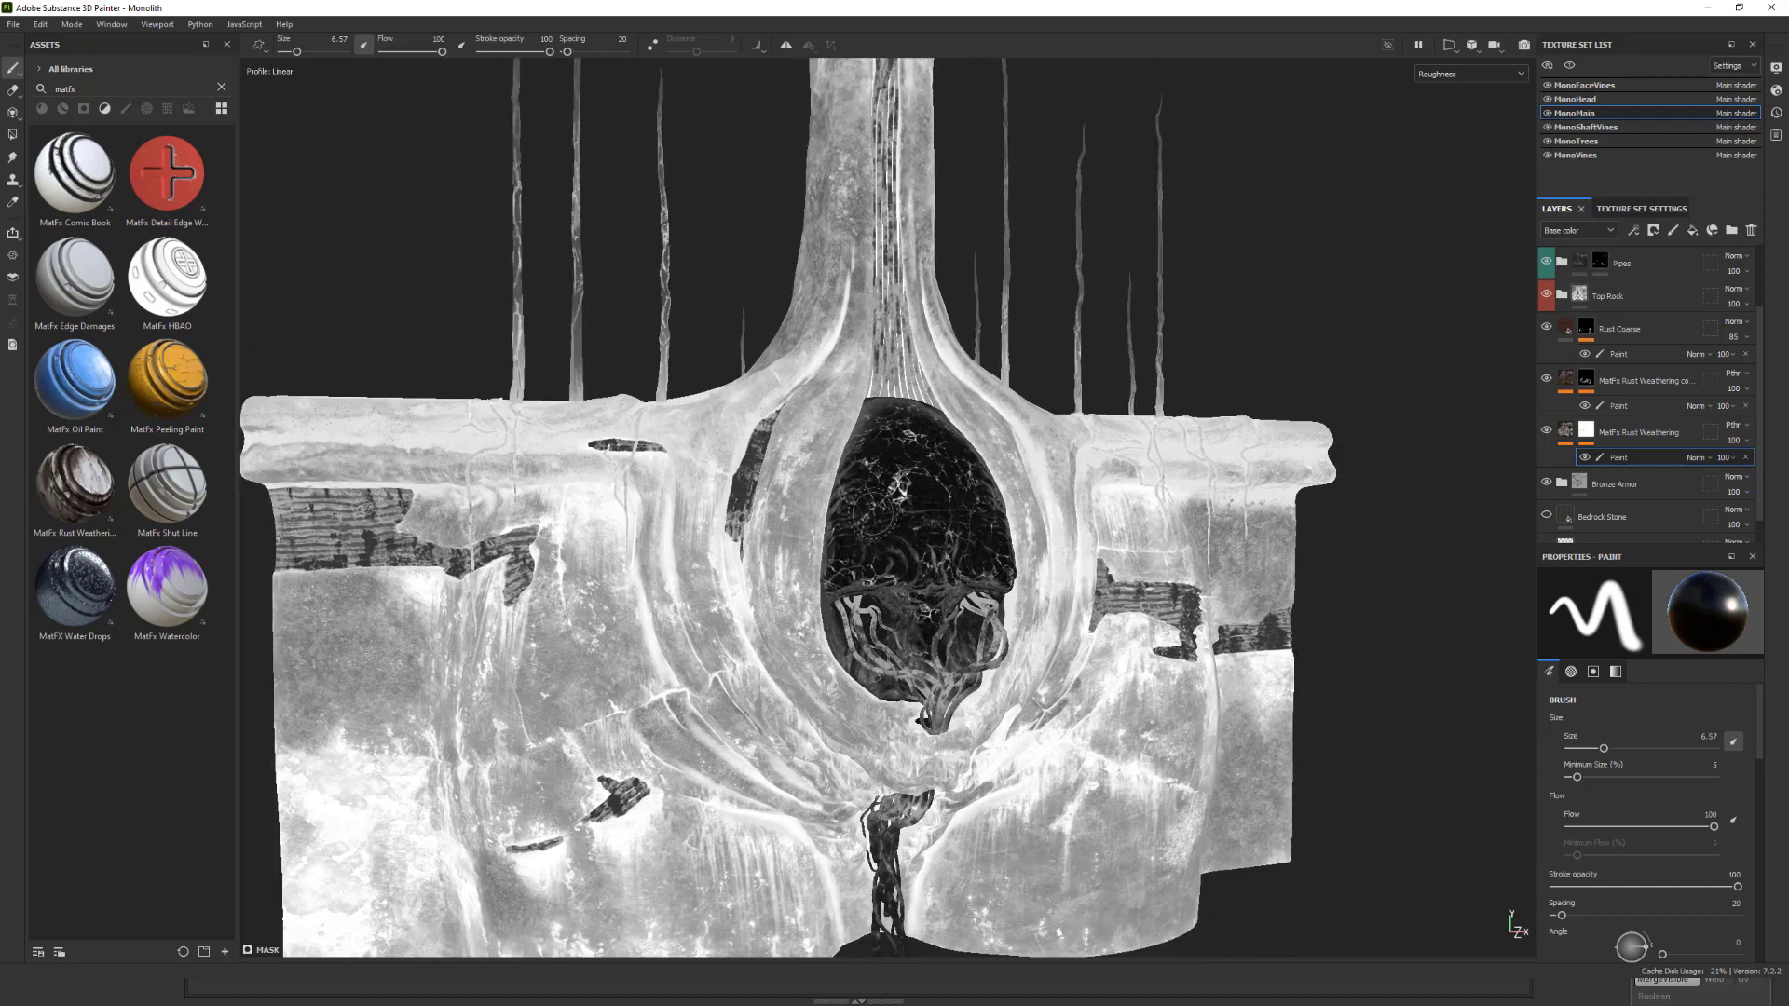
Return the viewport to the full Material display and review the monolith with all texture sets shown.
{"action": "left_click_drag", "start_coordinate": [1241, 381], "coordinate": [1239, 401], "text": "alt"}
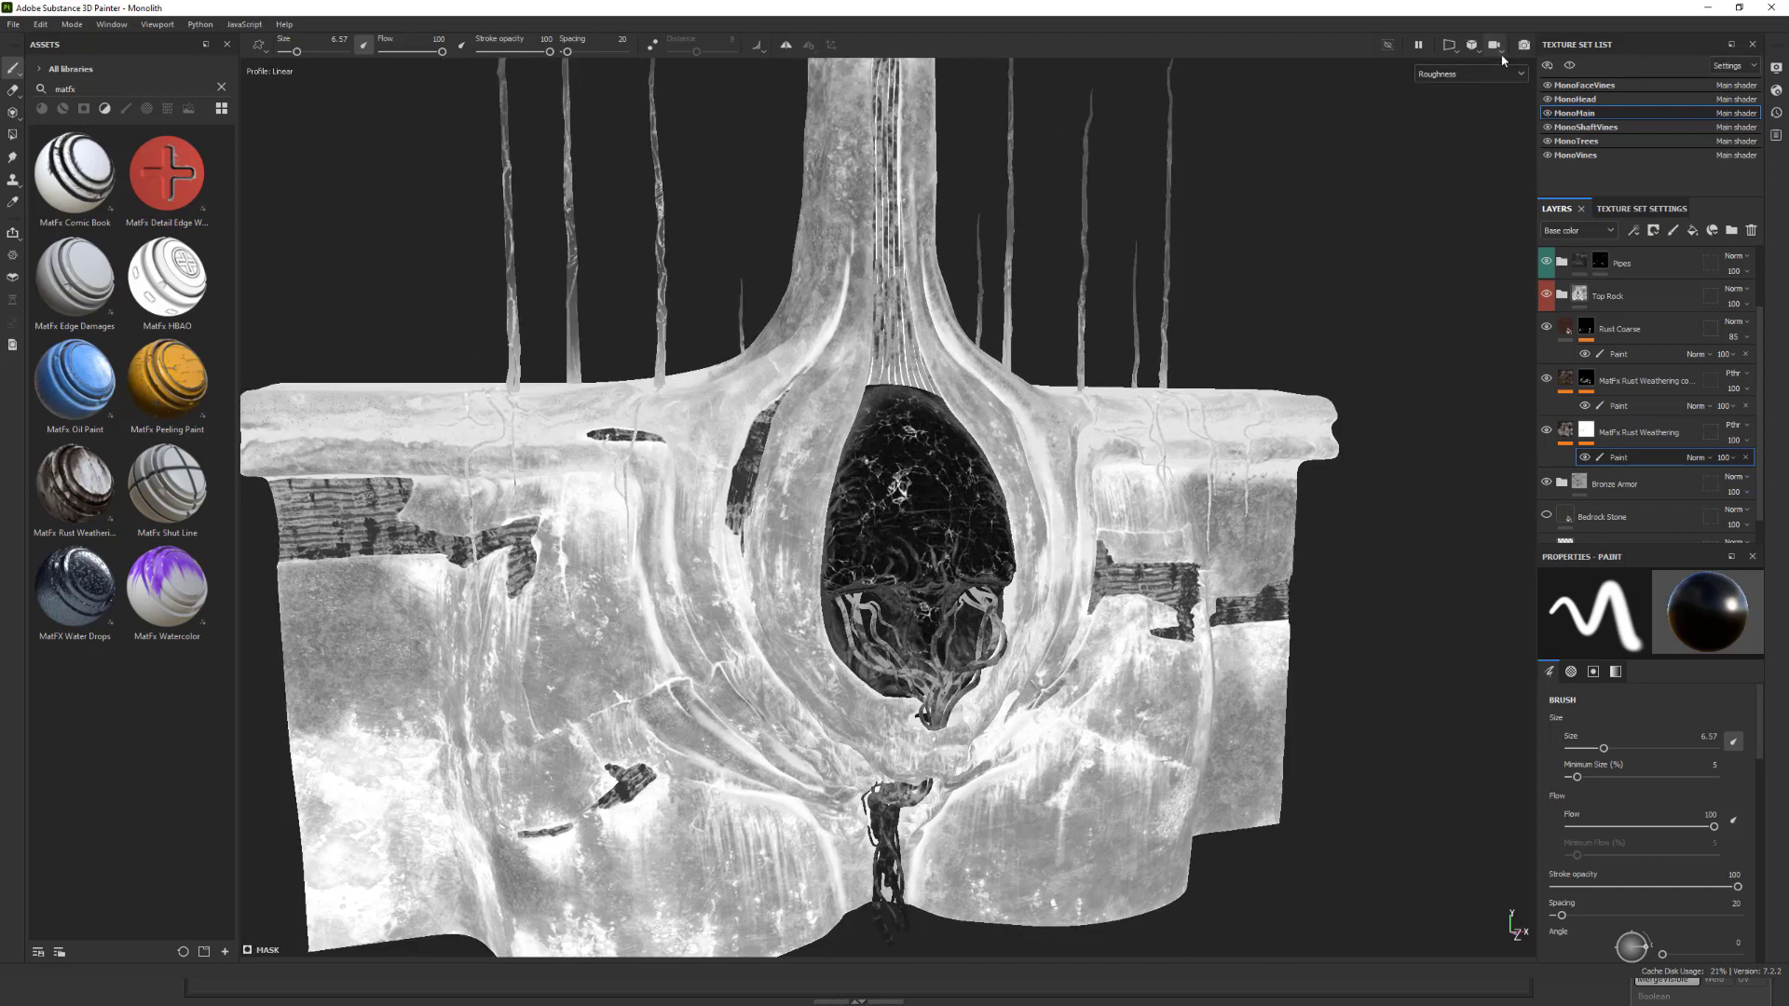
{"action": "left_click", "coordinate": [1474, 109]}
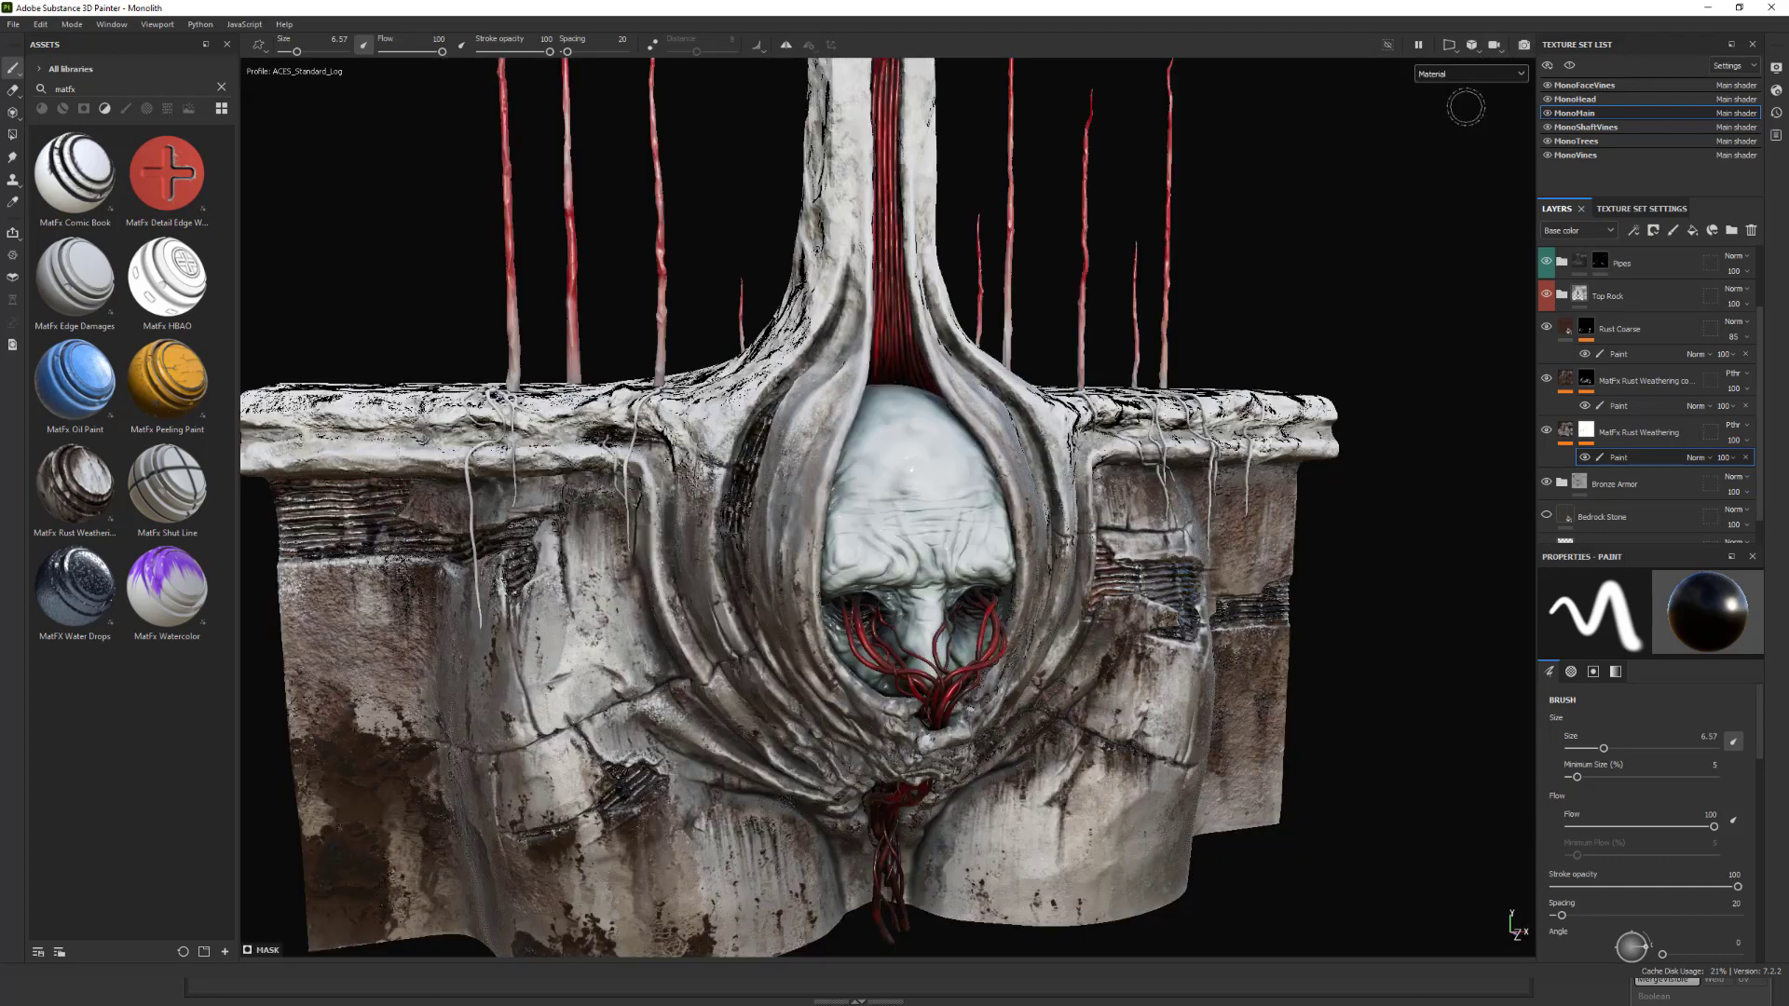
{"action": "scroll", "coordinate": [1253, 368], "scroll_direction": "down", "scroll_amount": 2}
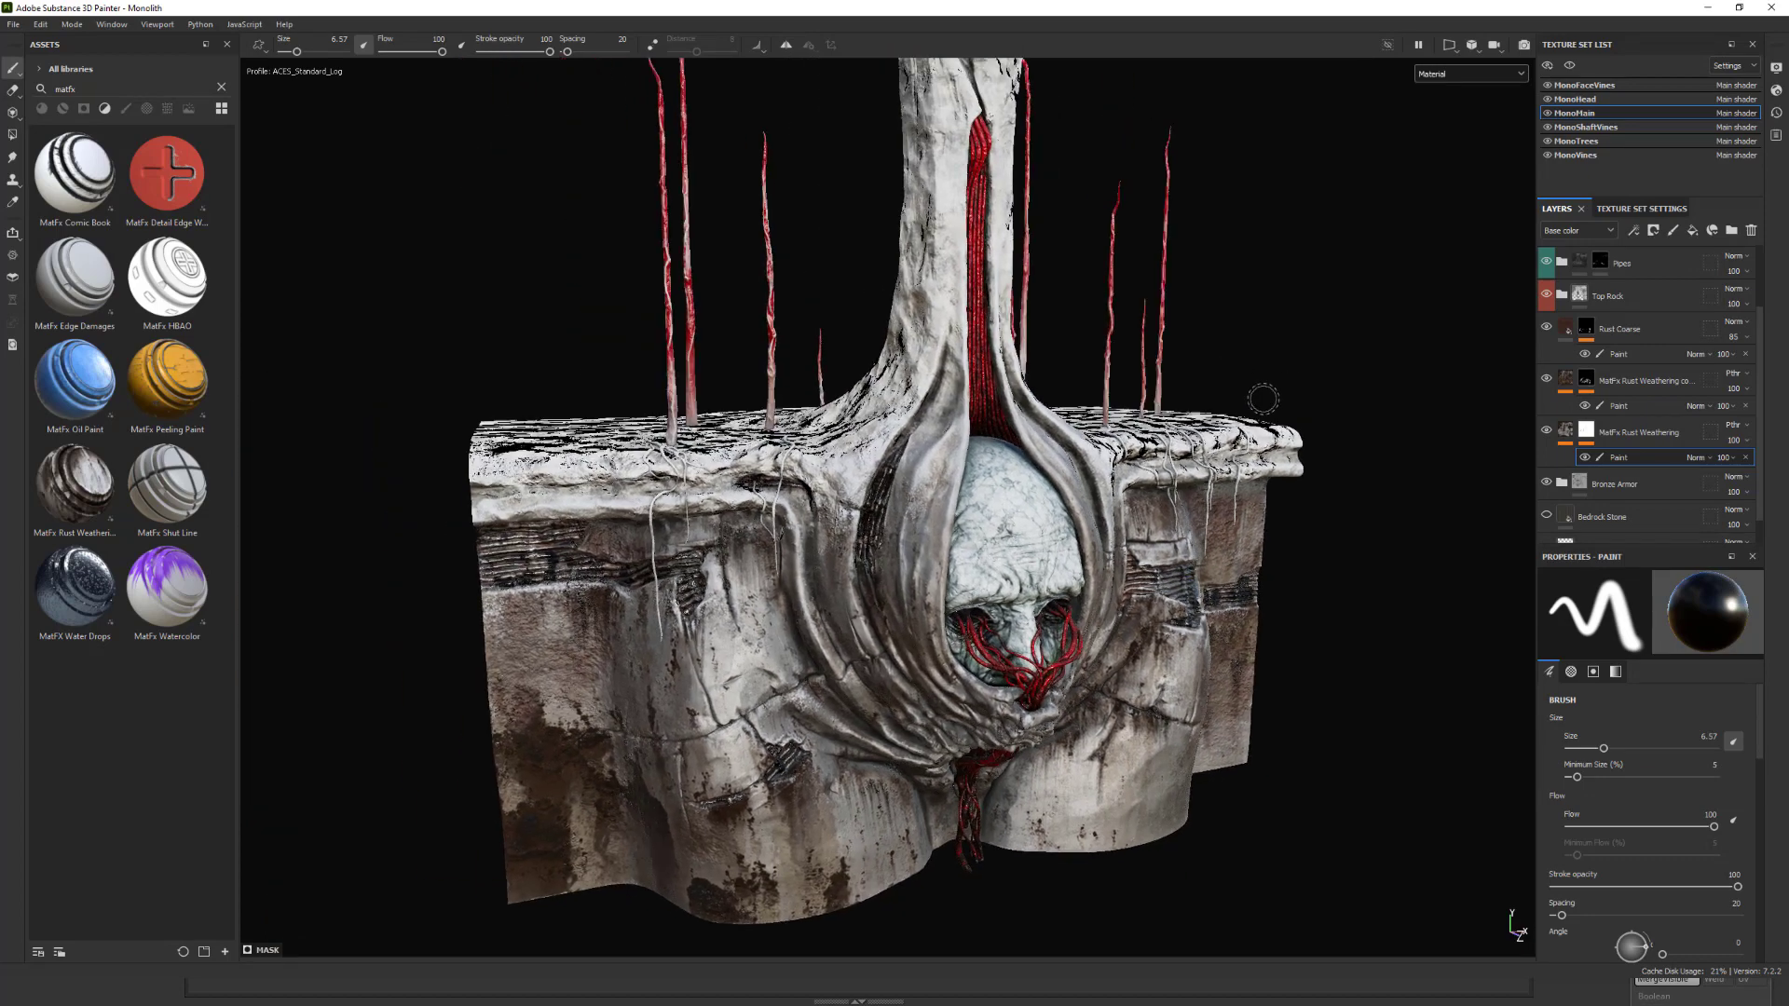
Switch the viewport to the Base color channel and the Metallic channel to examine the monolith's maps.
{"action": "mouse_move", "coordinate": [1265, 370]}
{"action": "left_mouse_down", "text": "alt"}
{"action": "mouse_move", "coordinate": [1274, 356]}
{"action": "mouse_move", "coordinate": [1216, 353]}
{"action": "left_mouse_up", "text": "alt"}
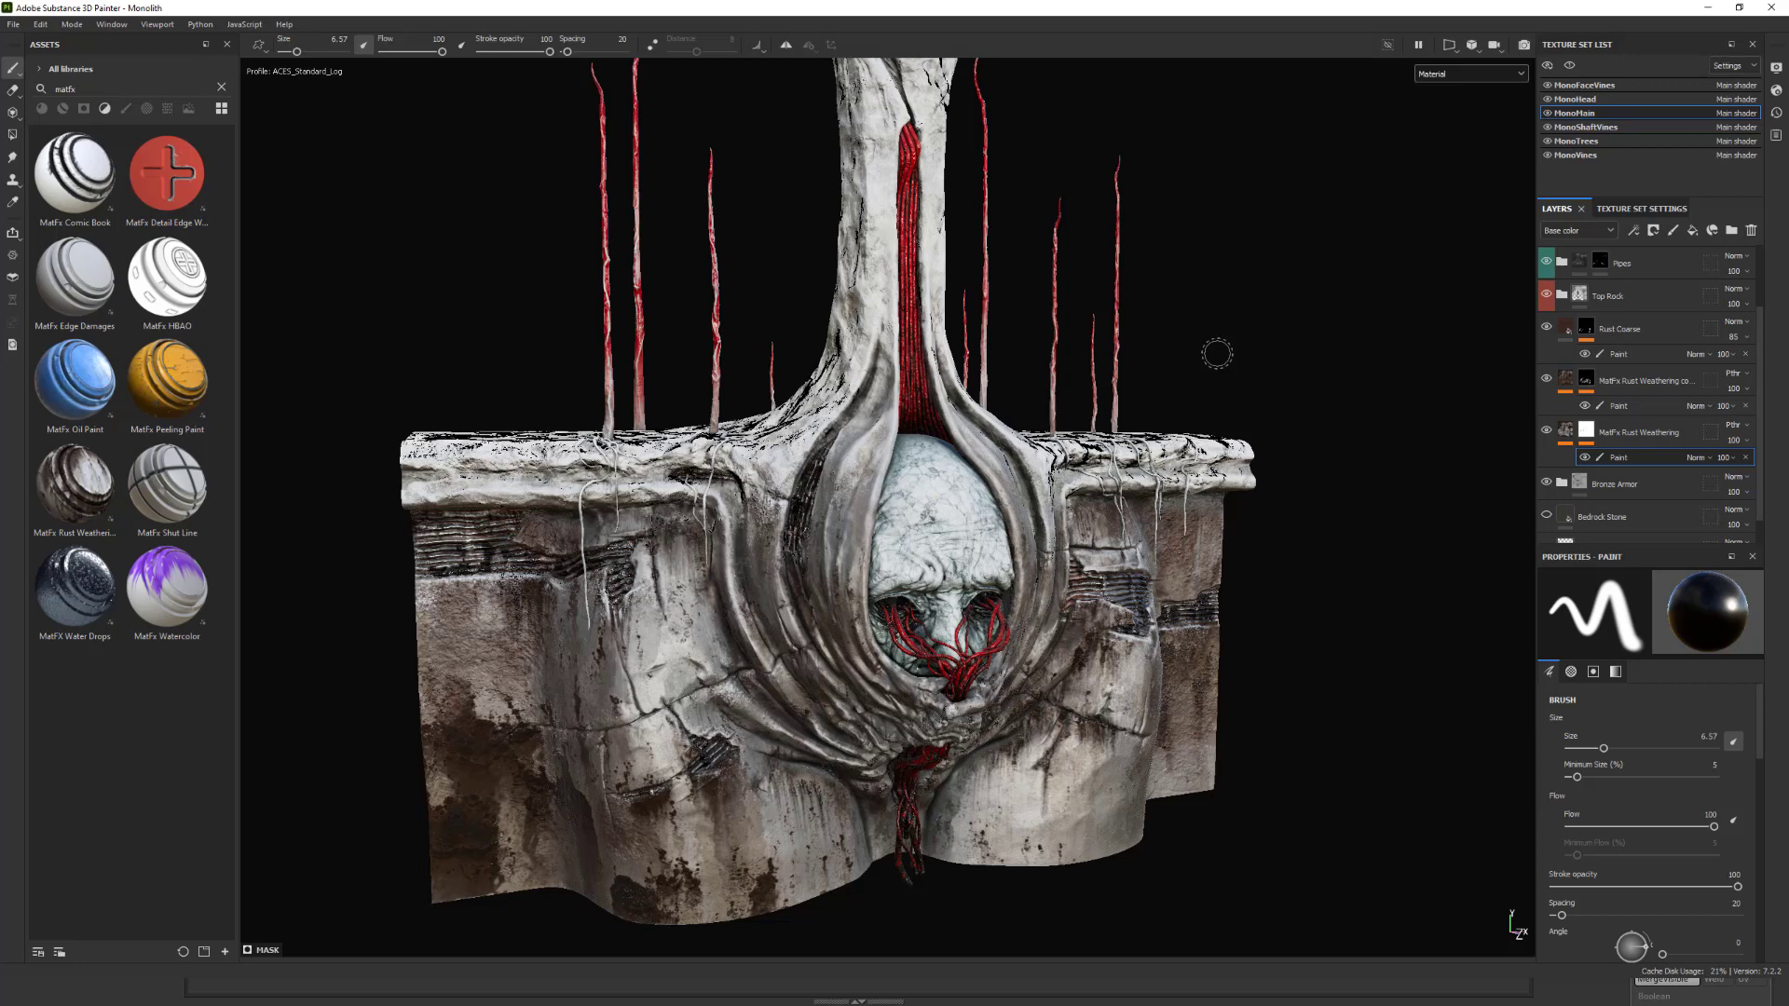
{"action": "left_click", "coordinate": [1478, 76]}
{"action": "left_click", "coordinate": [1454, 147]}
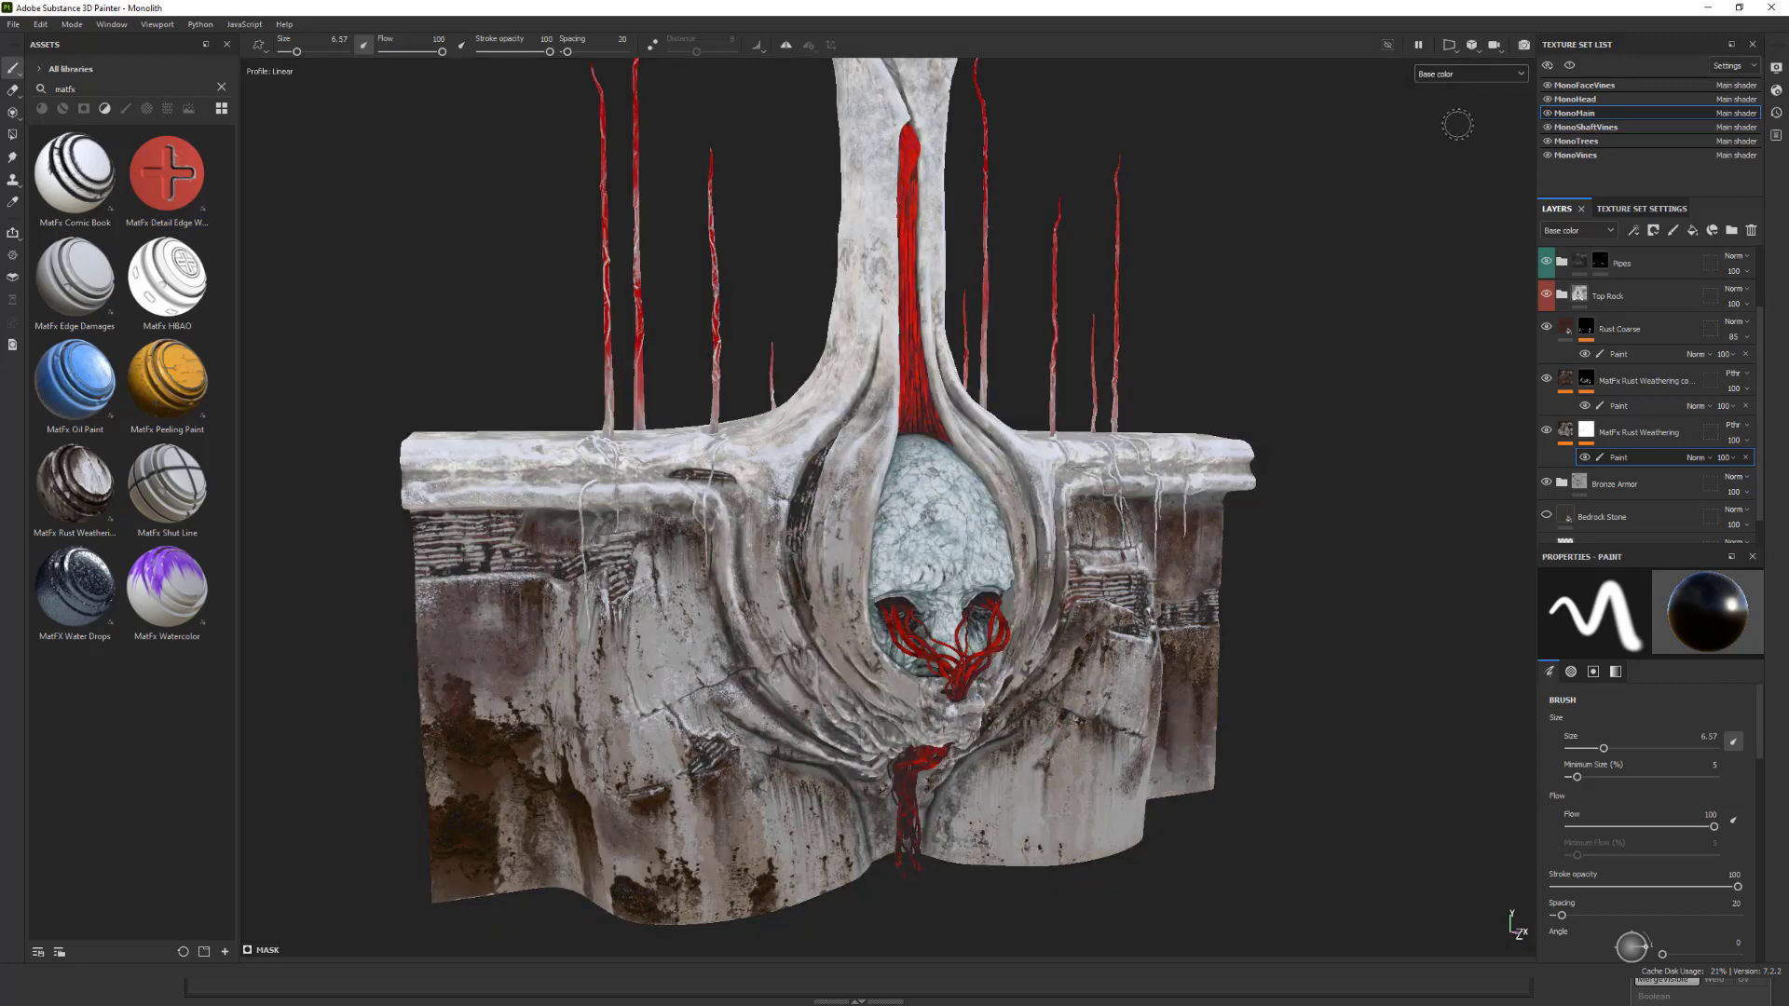
{"action": "key", "text": "c"}
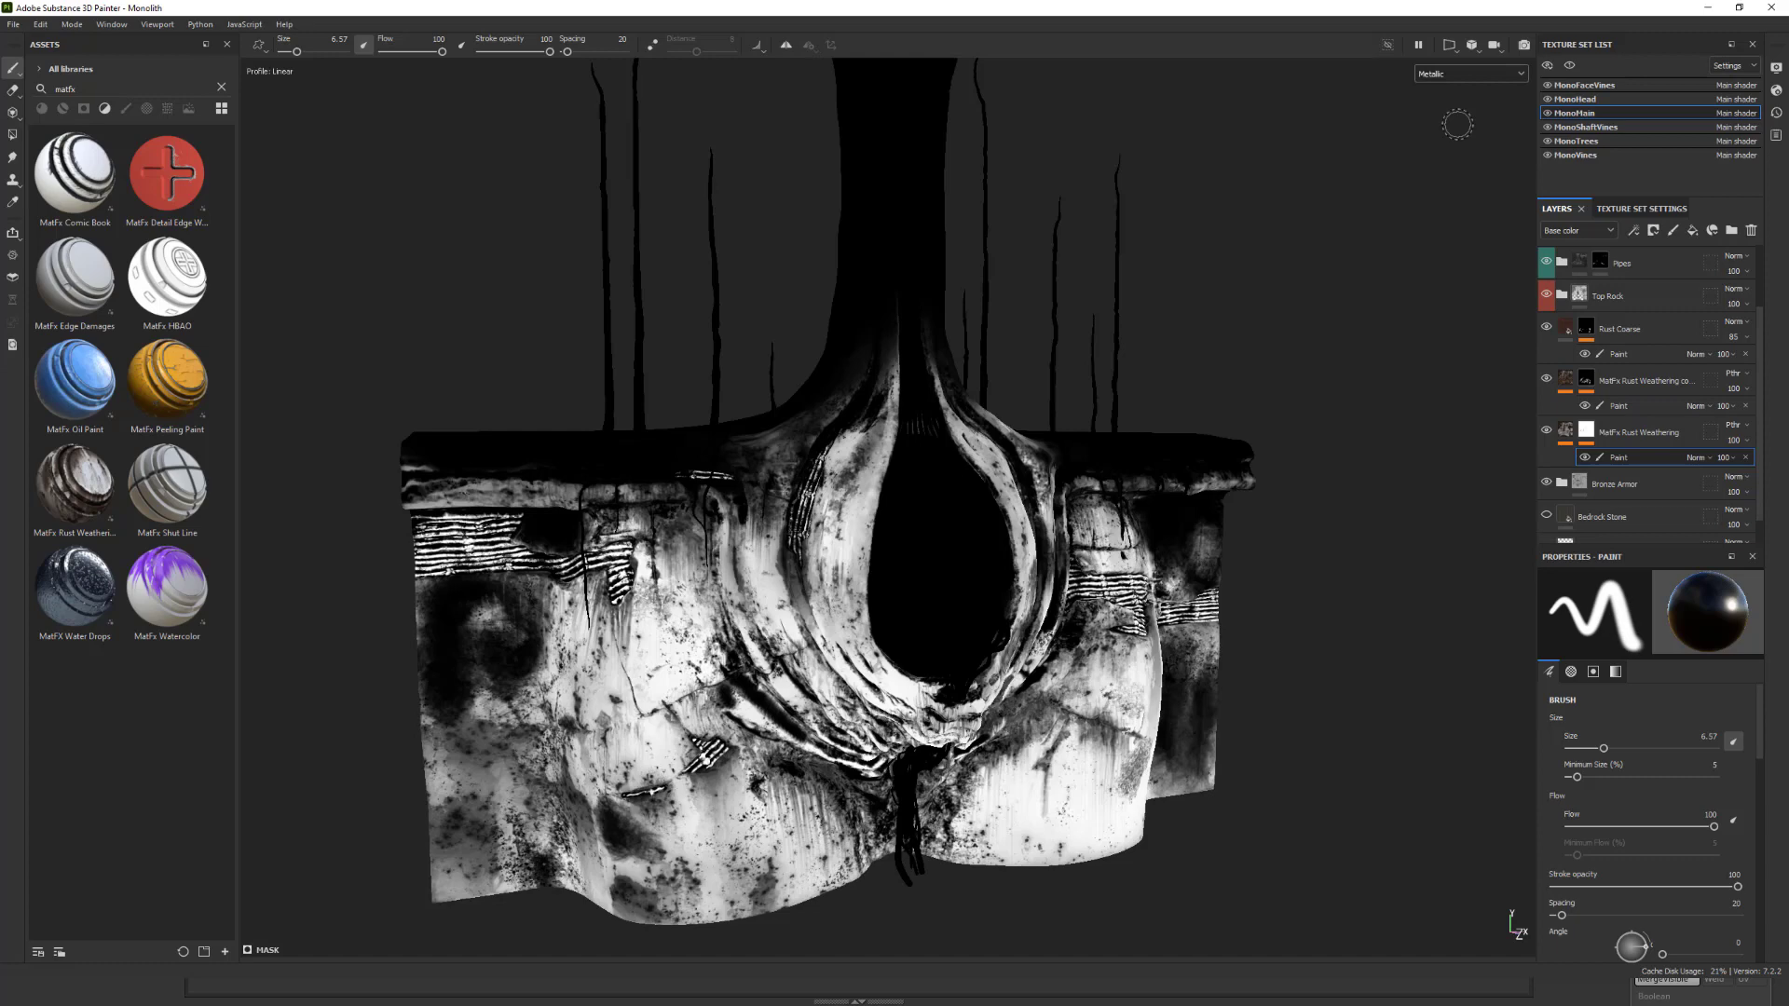
{"action": "left_click_drag", "start_coordinate": [1306, 324], "coordinate": [1258, 391], "text": "alt"}
Display the monolith's Height channel followed by its Normal channel.
{"action": "left_click", "coordinate": [1466, 74]}
{"action": "left_click", "coordinate": [1449, 176]}
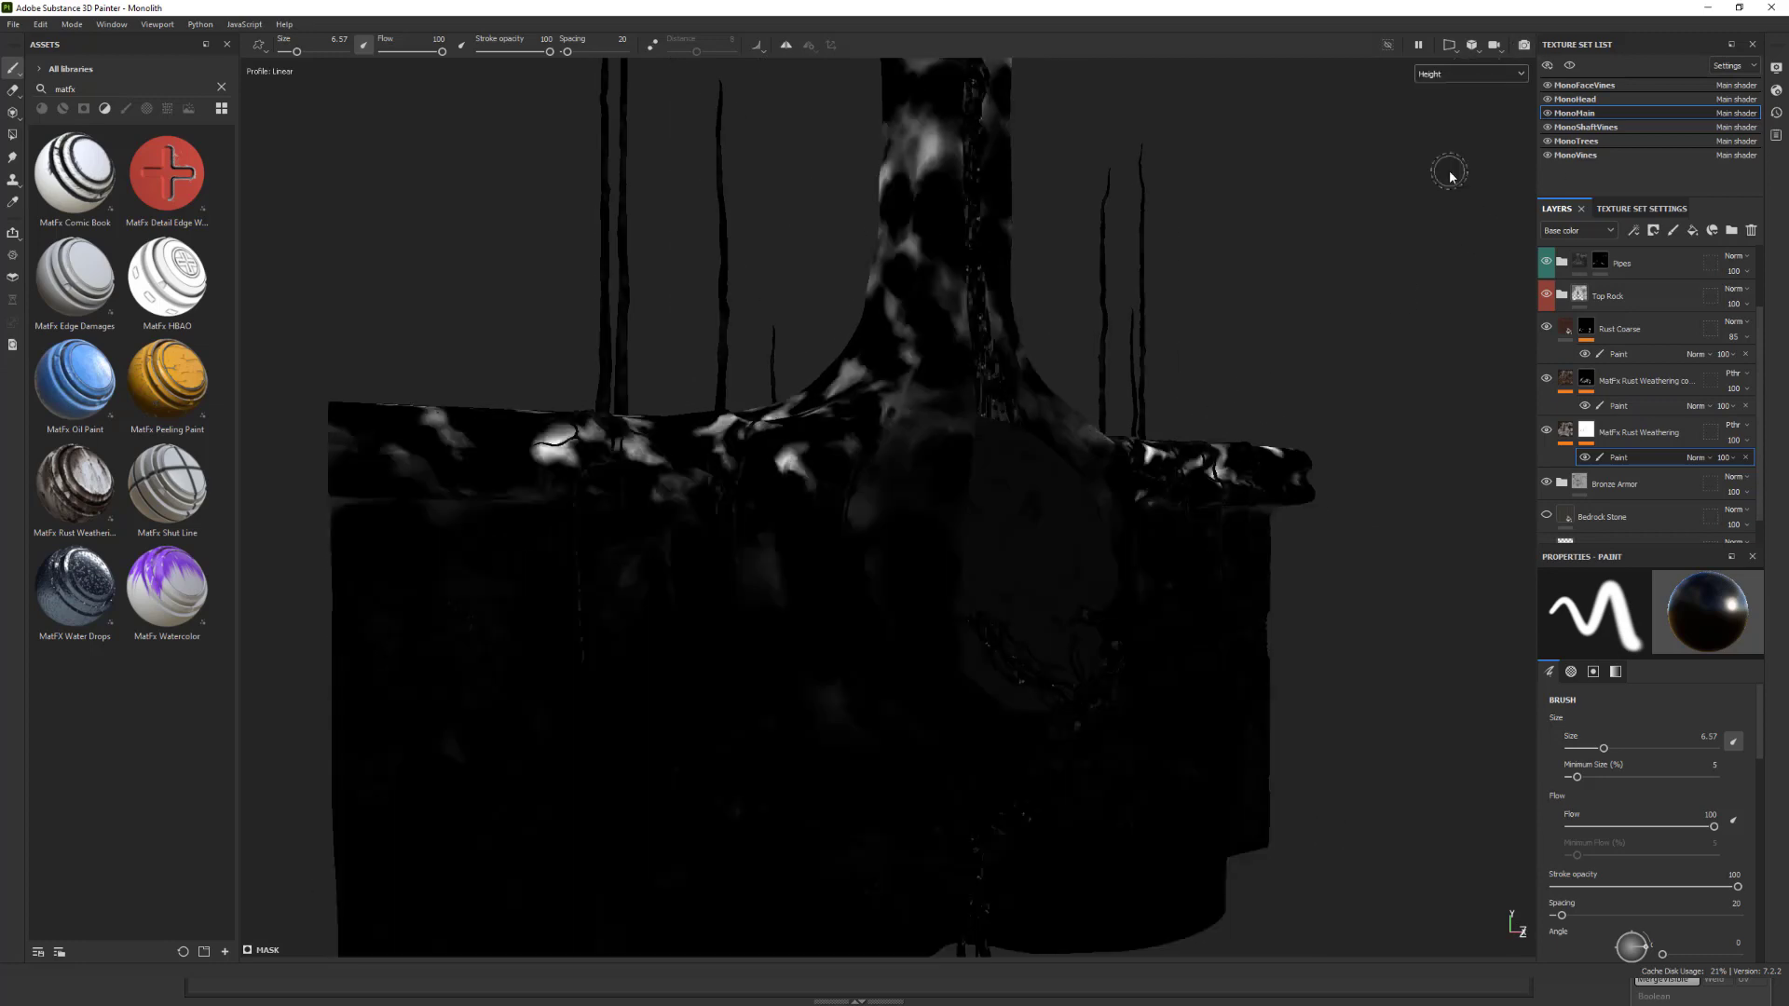
{"action": "left_click", "coordinate": [1475, 77]}
{"action": "left_click", "coordinate": [1468, 184]}
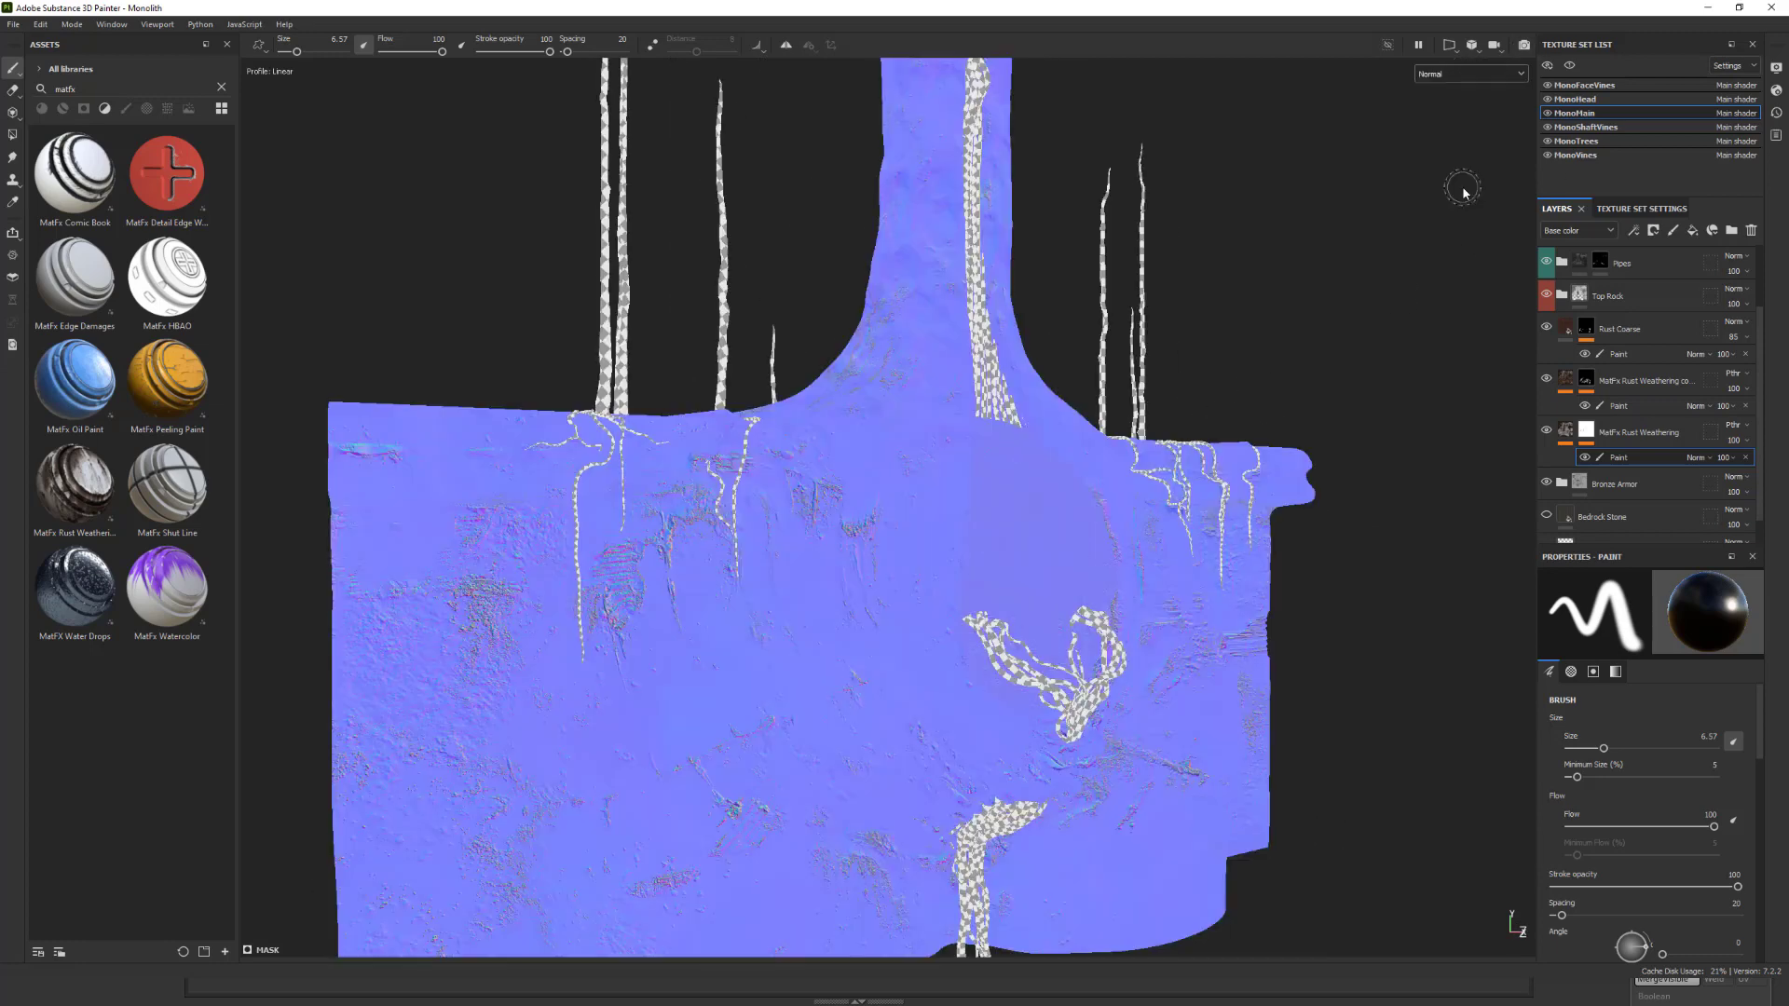
Return the viewport to the Base color channel and review the whole monolith from top to base.
{"action": "left_click", "coordinate": [1485, 73]}
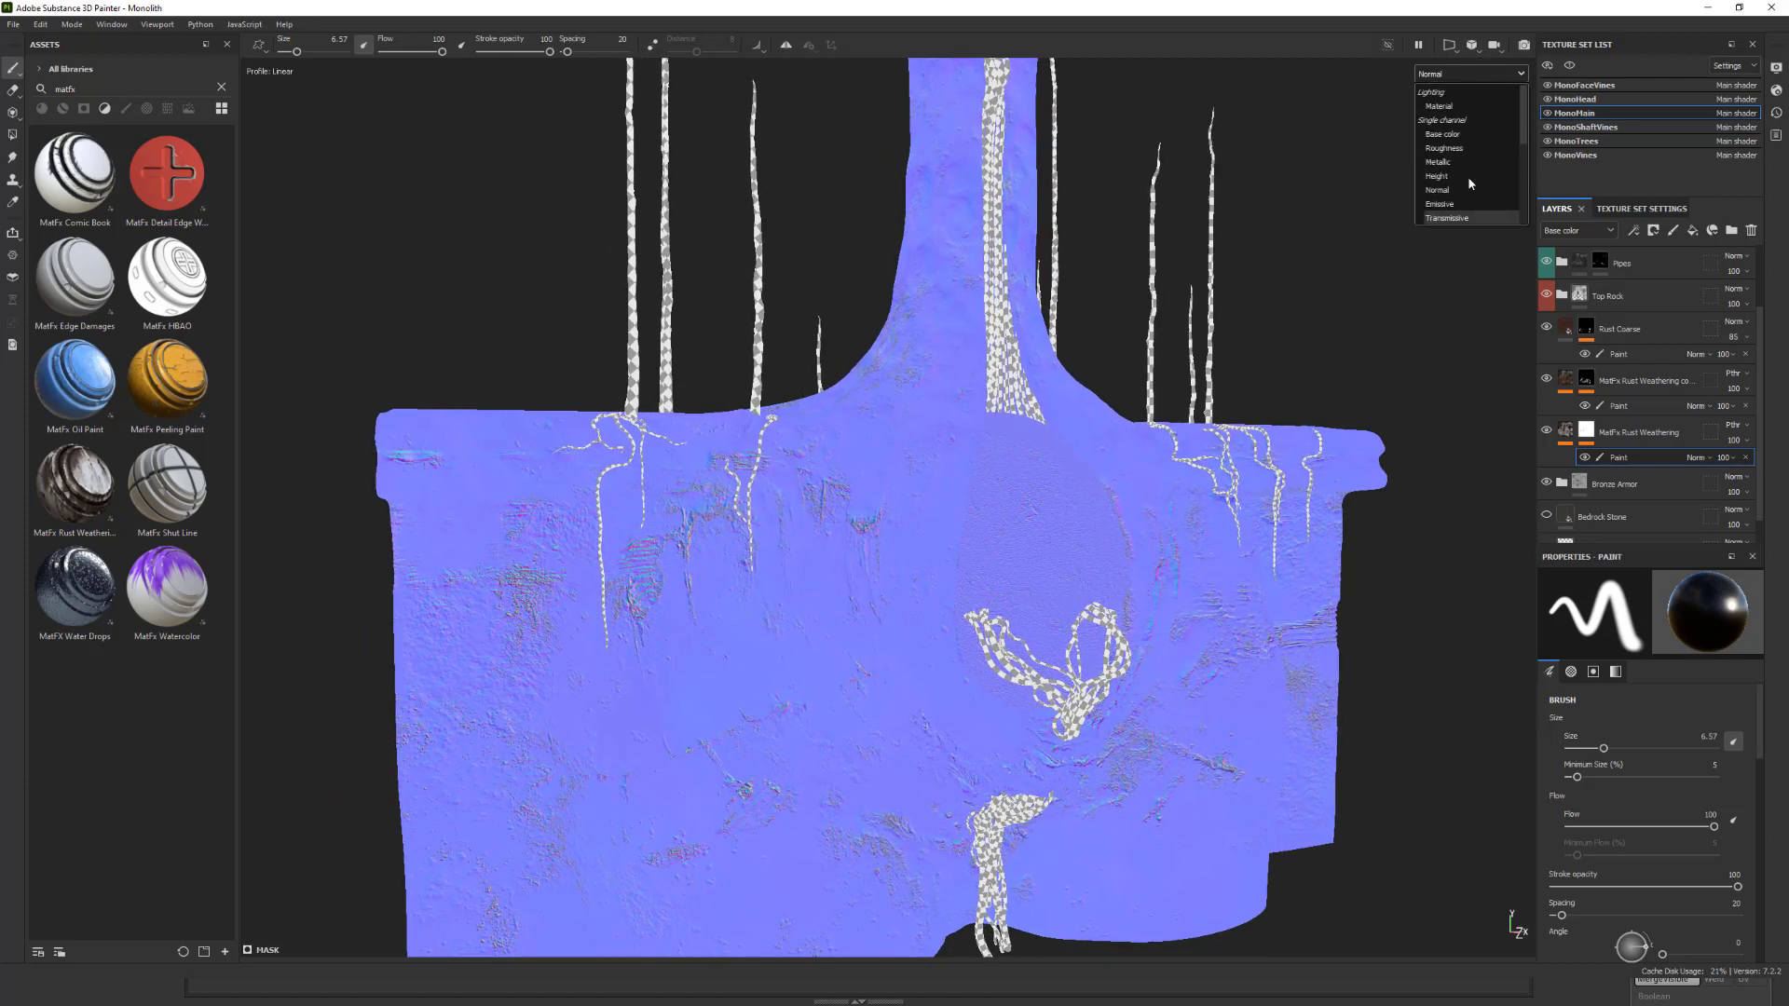
{"action": "left_click", "coordinate": [1442, 92]}
{"action": "scroll", "coordinate": [1257, 318], "scroll_direction": "down", "scroll_amount": 5}
{"action": "left_click_drag", "start_coordinate": [1287, 320], "coordinate": [1123, 426], "text": "alt"}
{"action": "scroll", "coordinate": [1165, 422], "scroll_direction": "up", "scroll_amount": 2}
{"action": "left_click_drag", "start_coordinate": [1087, 333], "coordinate": [1246, 331], "text": "alt"}
{"action": "scroll", "coordinate": [1130, 311], "scroll_direction": "down", "scroll_amount": 3}
{"action": "scroll", "coordinate": [1129, 313], "scroll_direction": "up", "scroll_amount": 2}
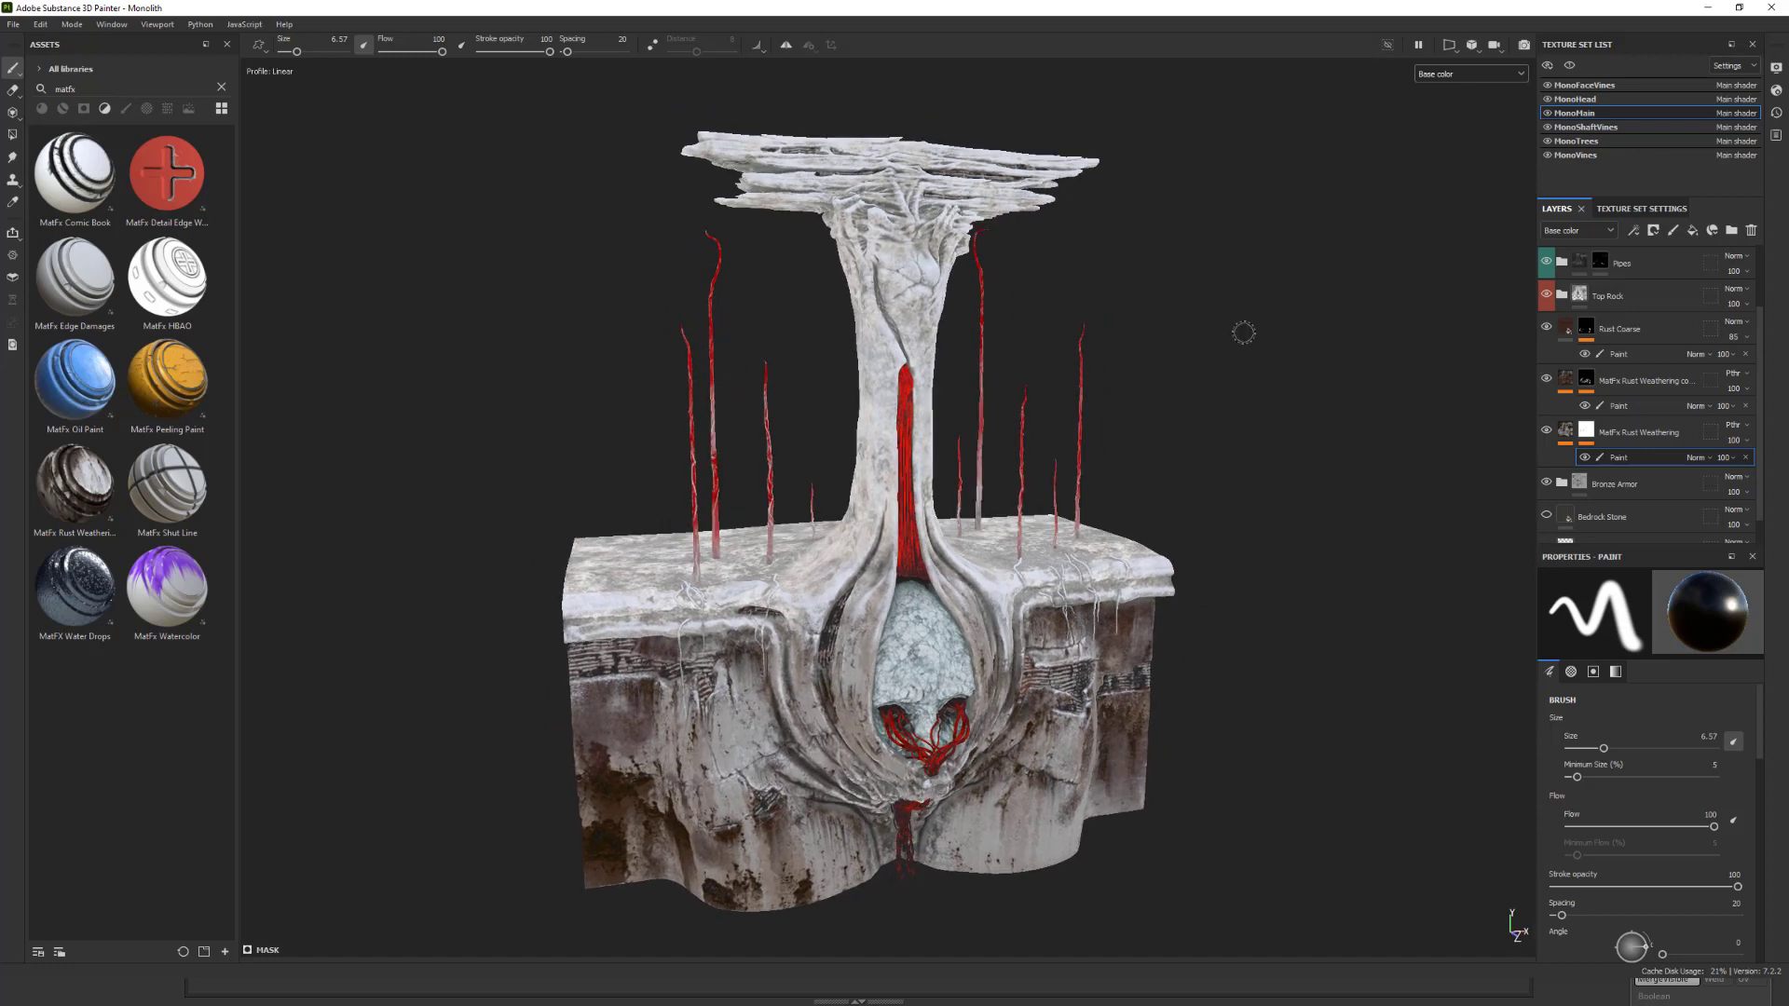
In the texture export settings, set MonoMain's size to 8192x8192 and inspect MonoHead's output maps.
{"action": "key", "text": "ctrl+shift+e"}
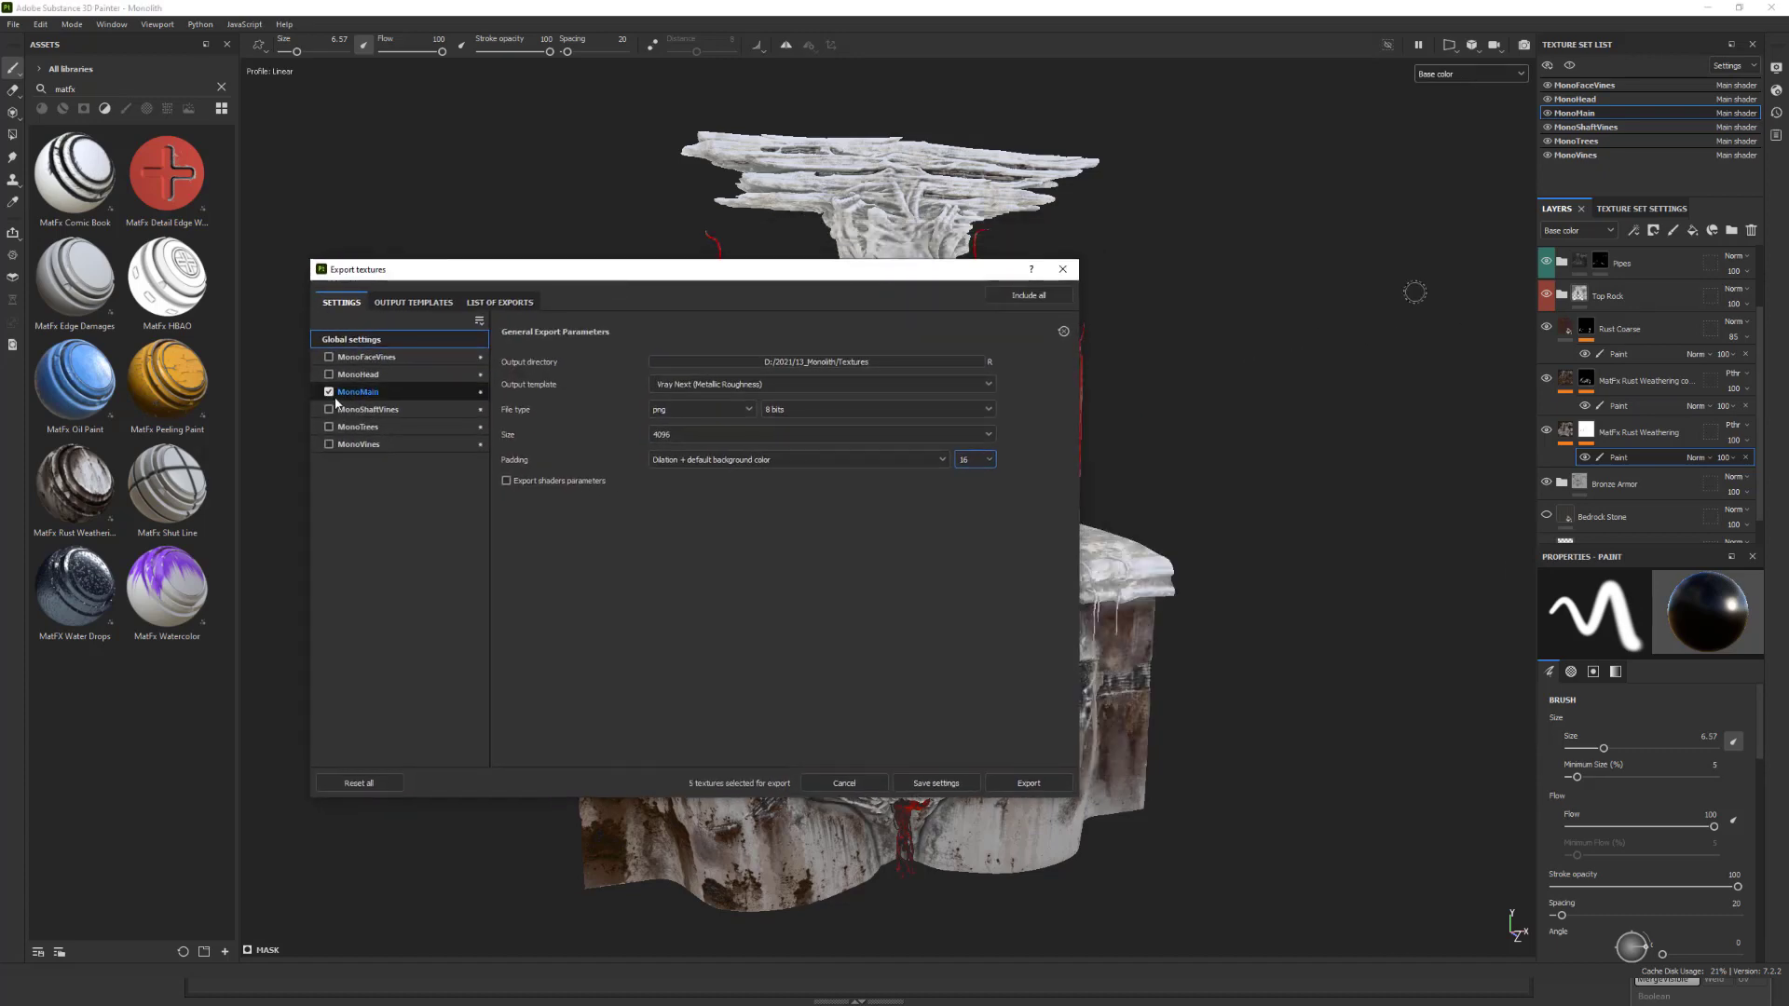
{"action": "left_click_drag", "start_coordinate": [786, 272], "coordinate": [698, 287]}
{"action": "left_click", "coordinate": [705, 419]}
{"action": "left_click", "coordinate": [679, 514]}
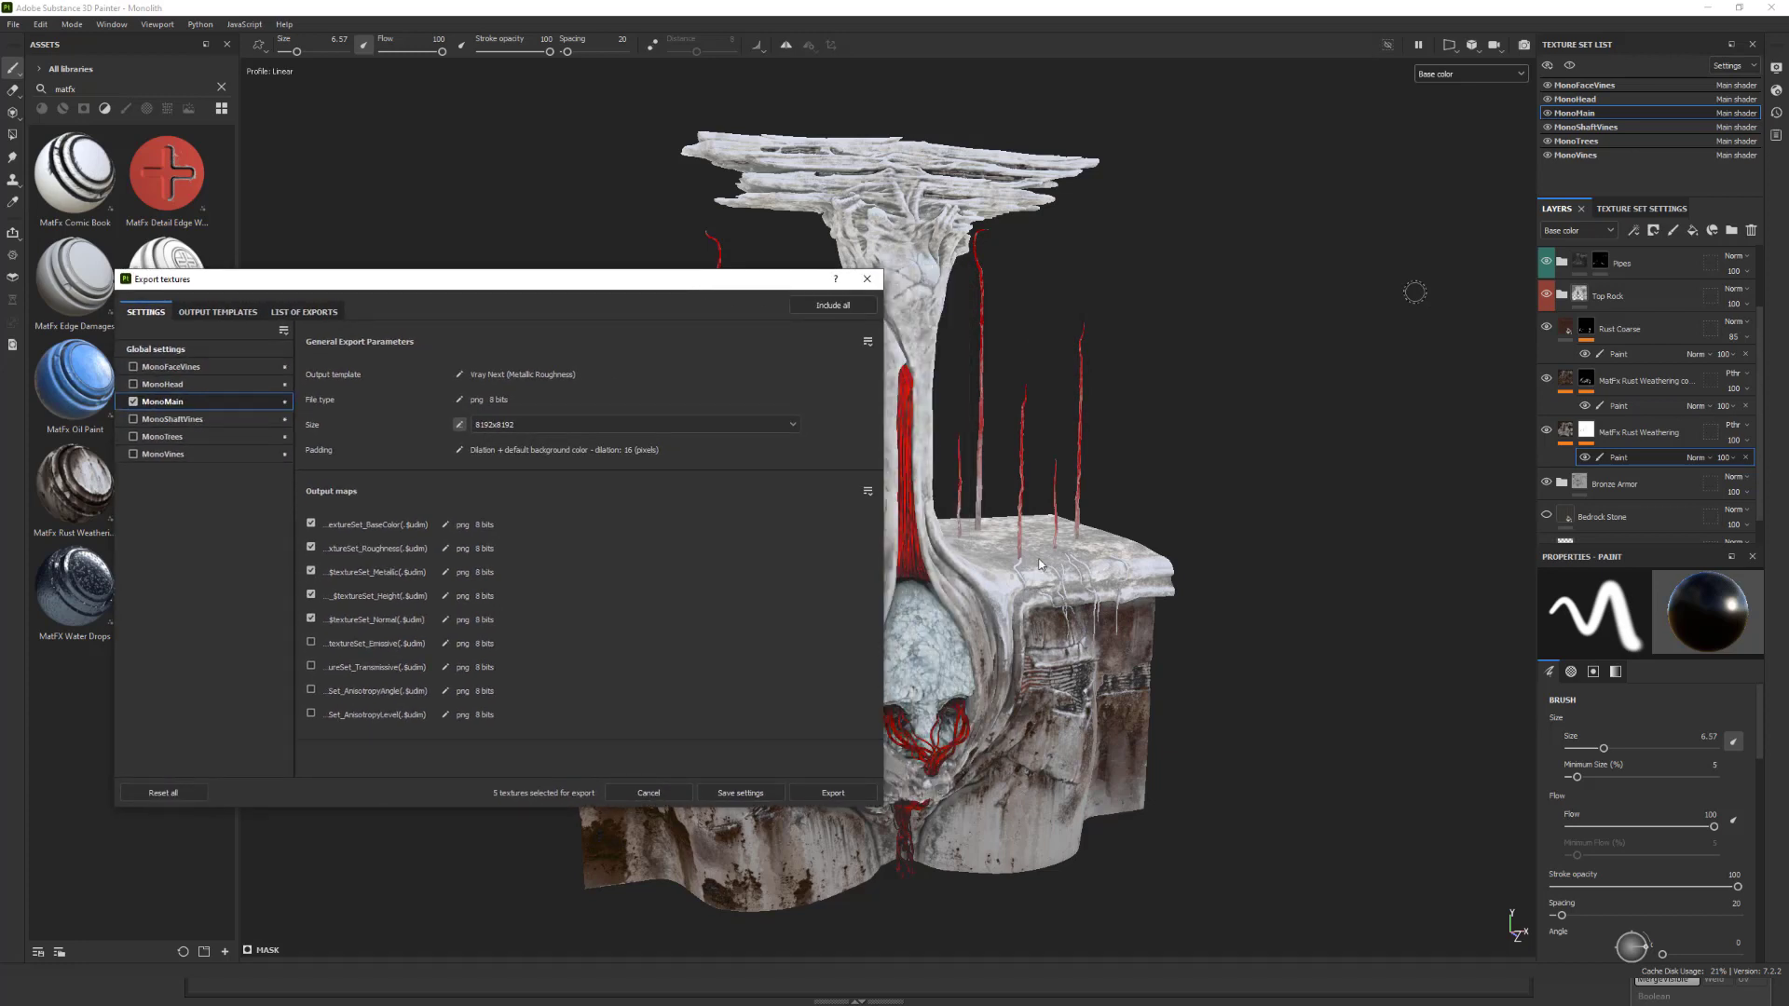
{"action": "left_click_drag", "start_coordinate": [701, 292], "coordinate": [595, 293]}
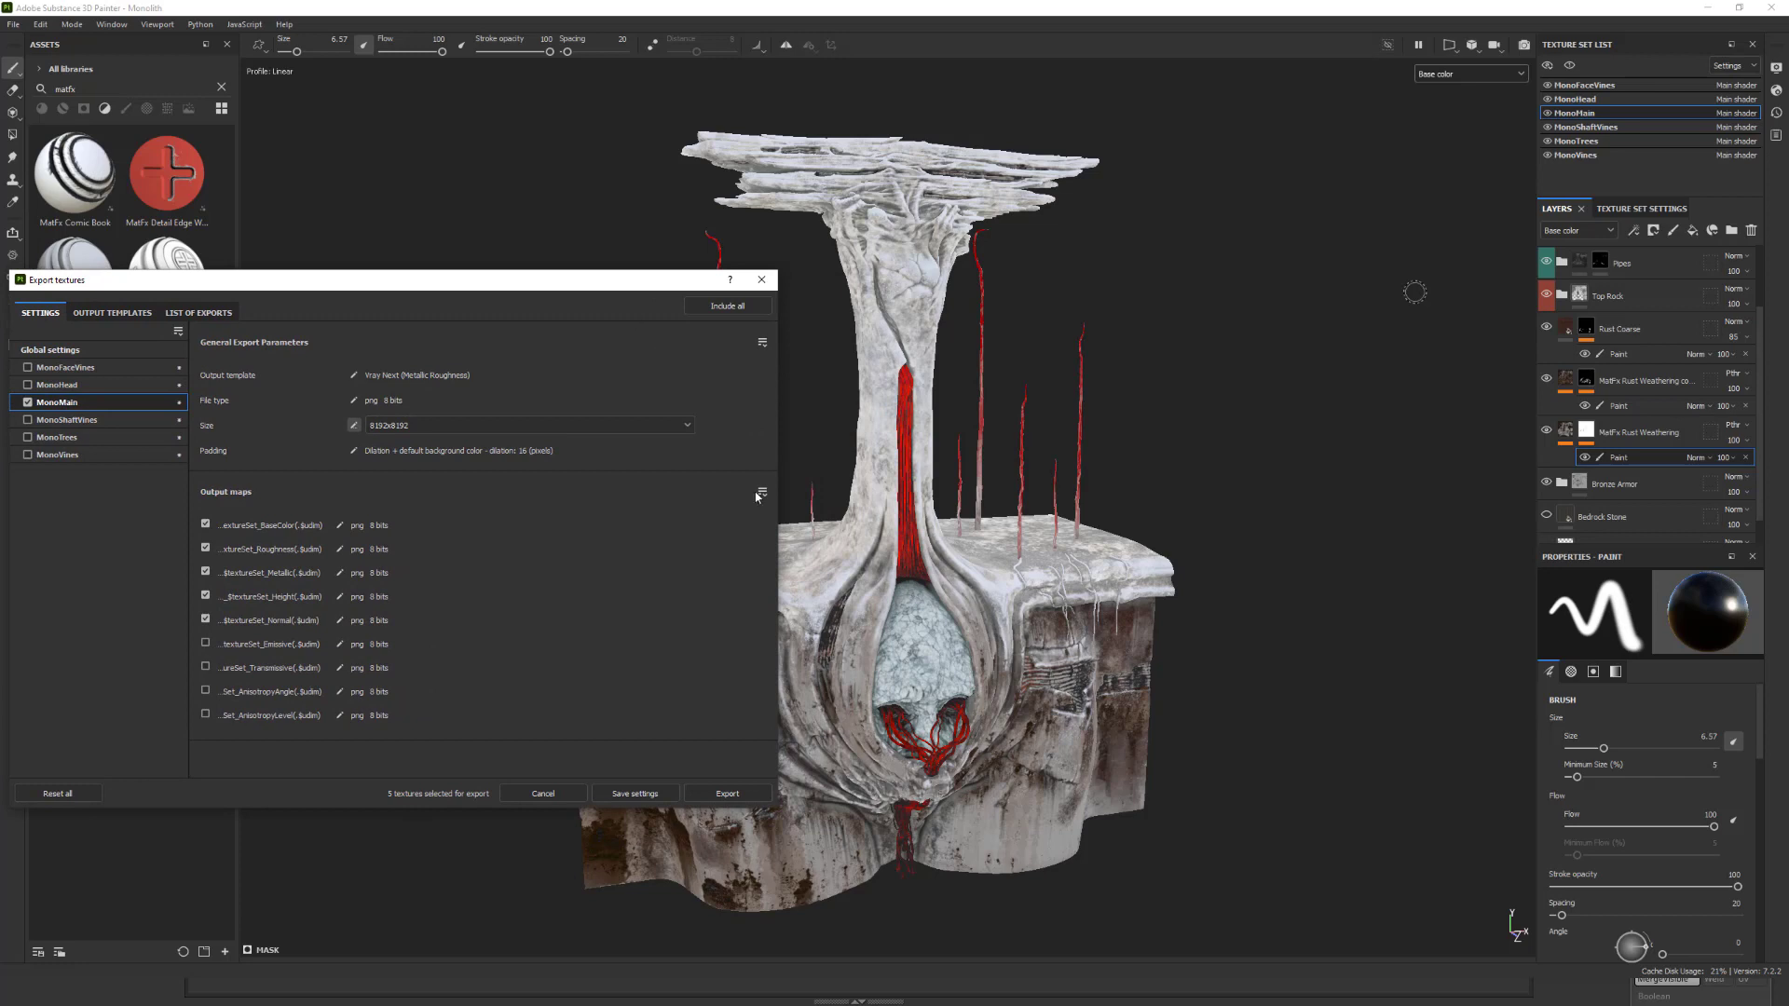
{"action": "left_click", "coordinate": [87, 385]}
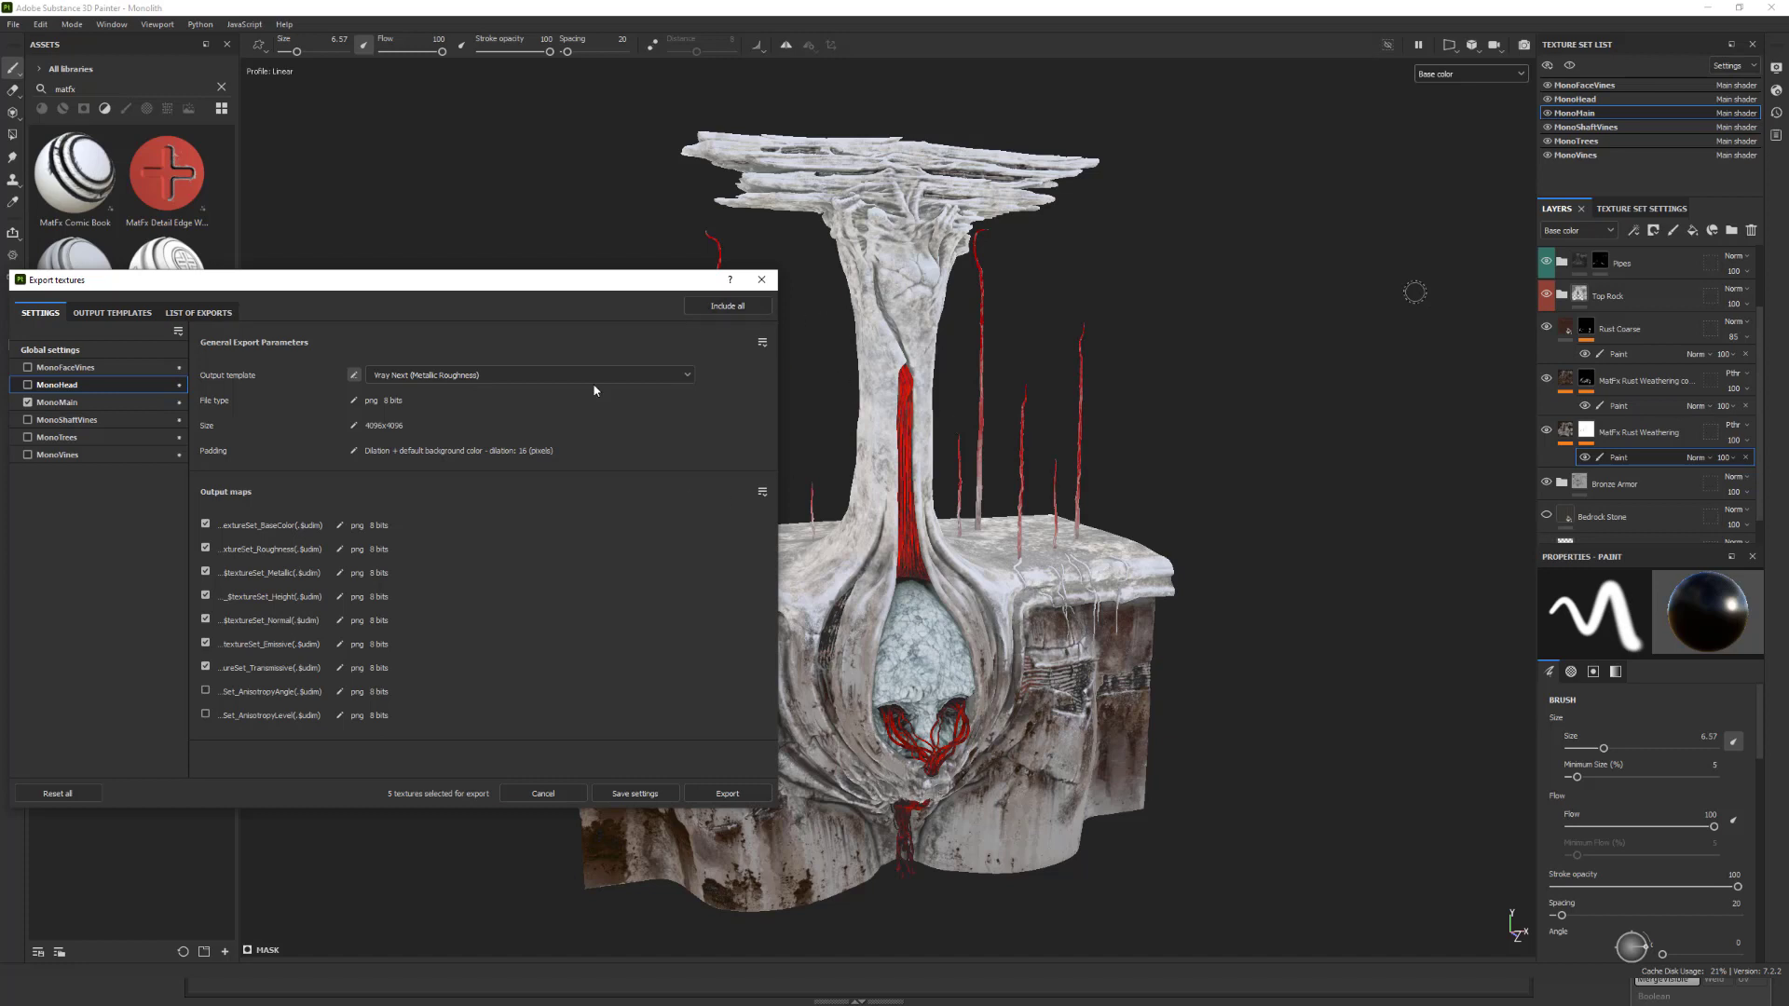
{"action": "left_click_drag", "start_coordinate": [538, 286], "coordinate": [916, 278]}
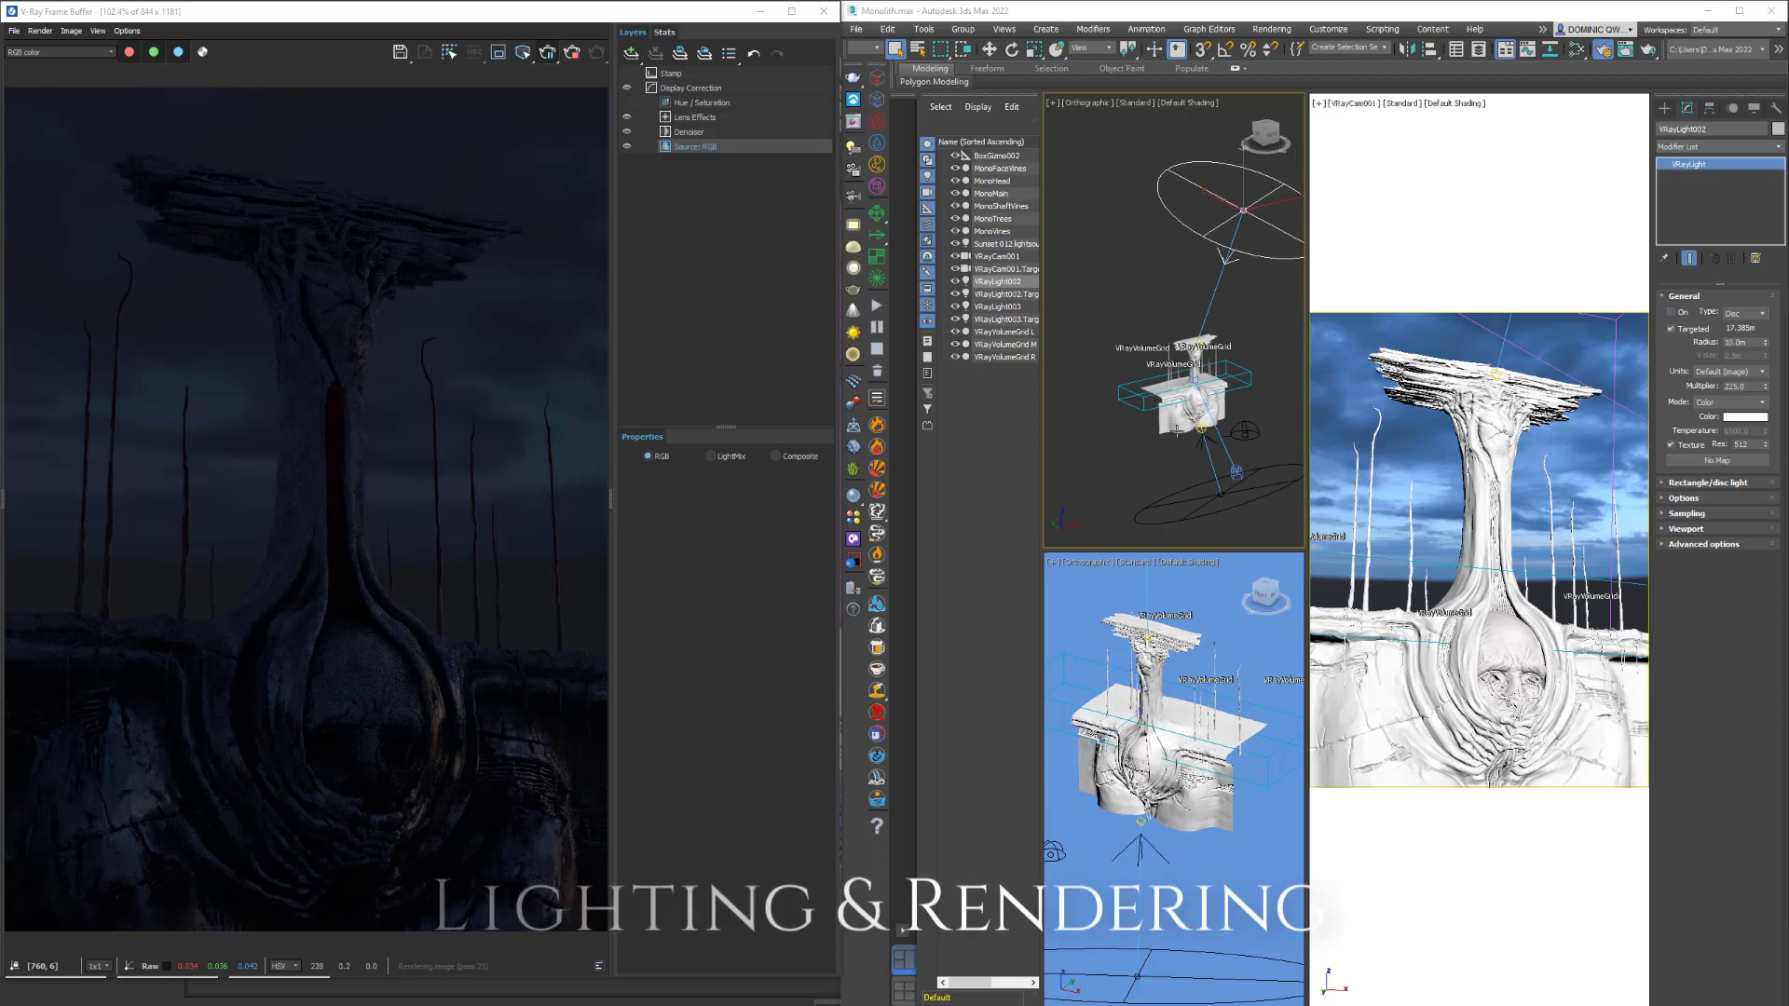
Switch to 3ds Max, select the MonoMain mesh and inspect the monolith in the orthographic view.
{"action": "left_click", "coordinate": [1185, 422]}
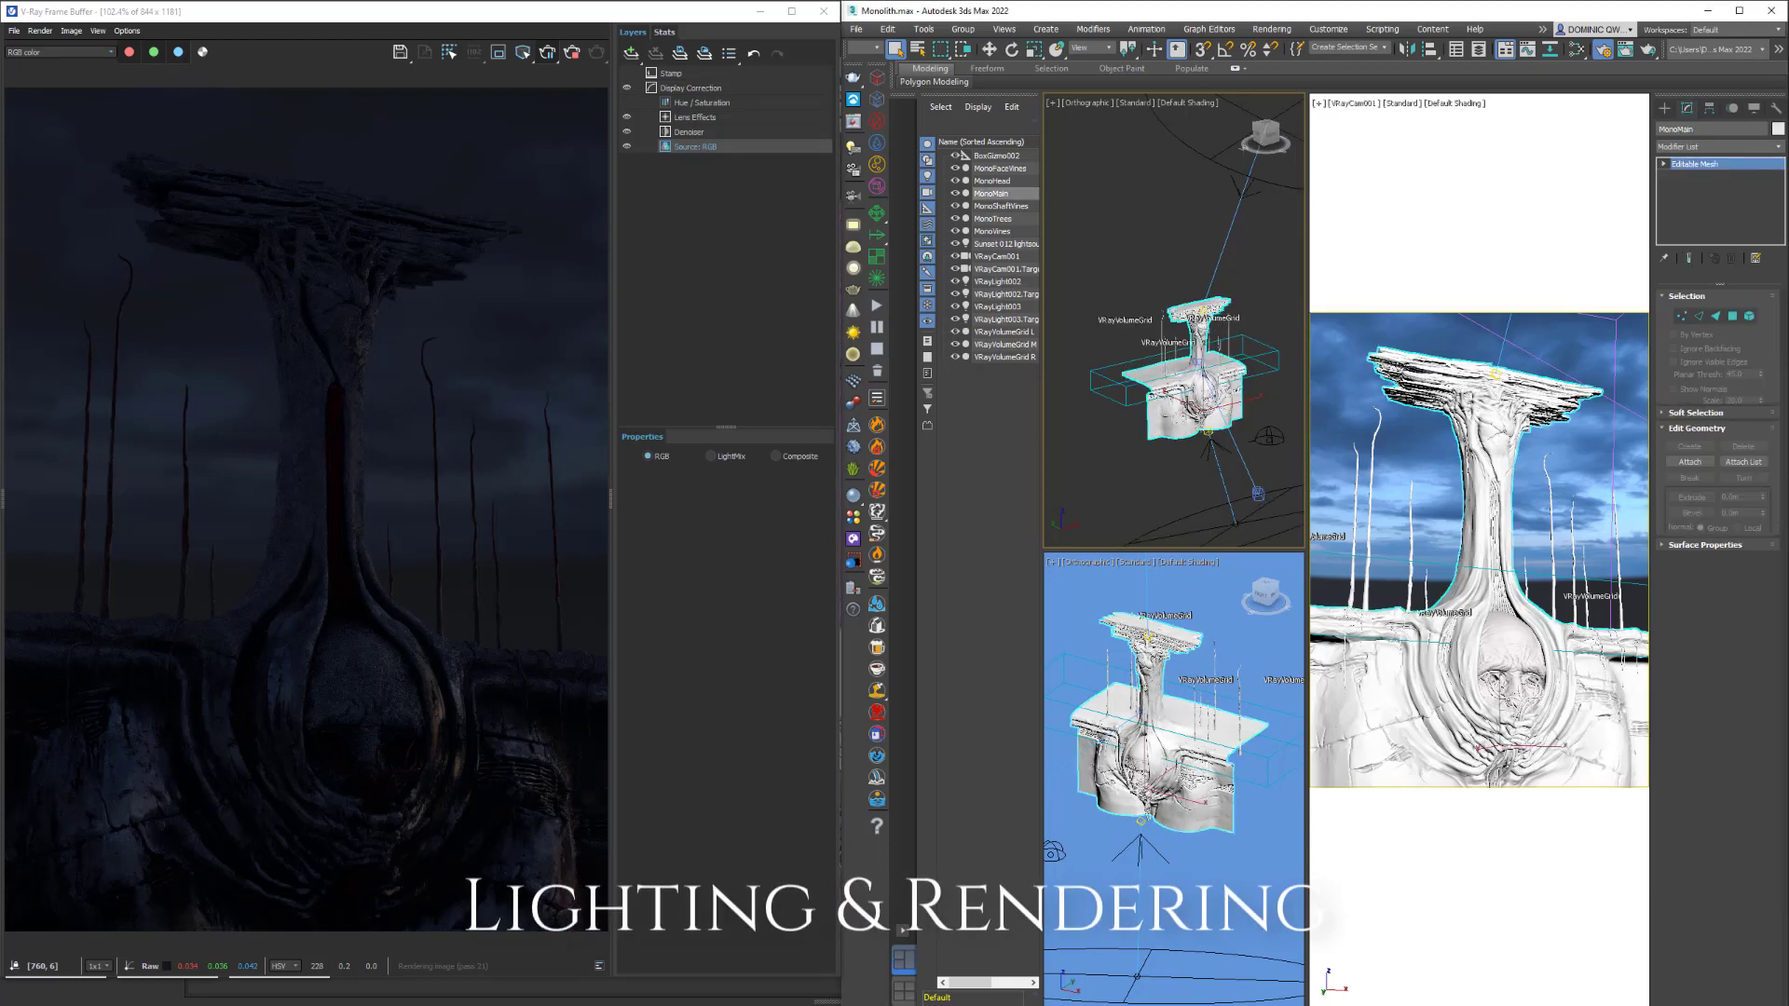
{"action": "scroll", "coordinate": [1190, 396], "scroll_direction": "up", "scroll_amount": 2}
{"action": "scroll", "coordinate": [1214, 366], "scroll_direction": "up", "scroll_amount": 3}
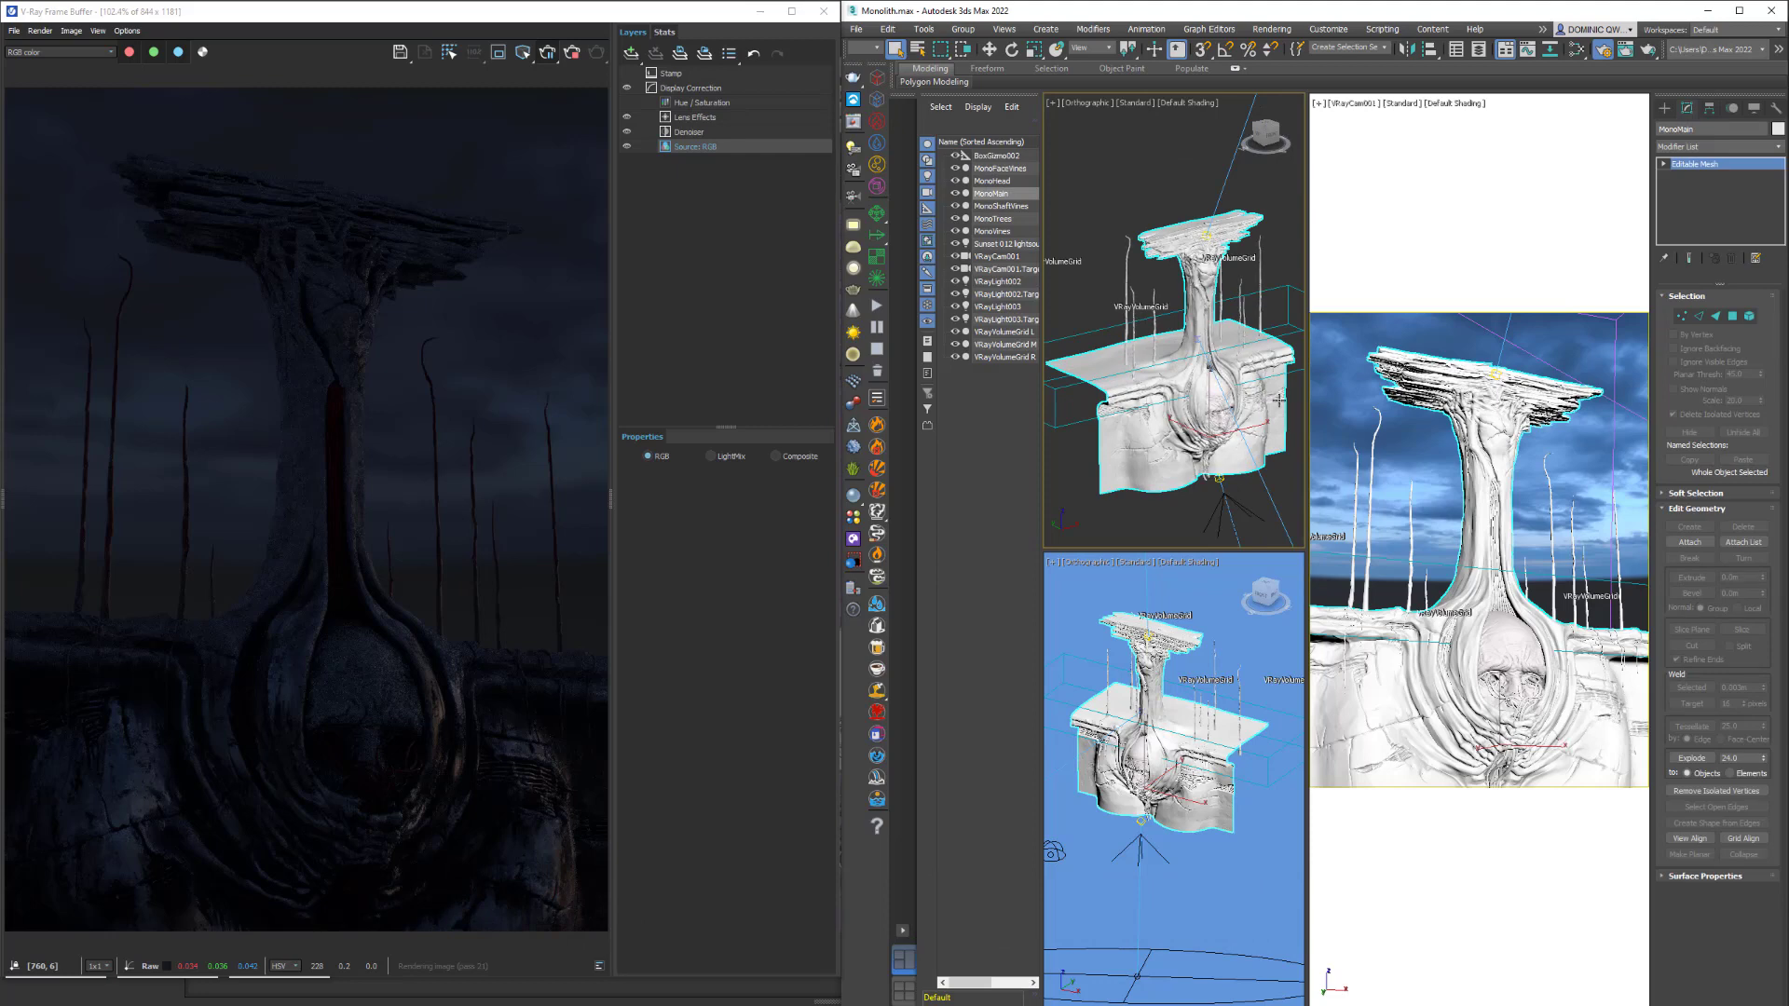
{"action": "scroll", "coordinate": [1220, 410], "scroll_direction": "up", "scroll_amount": 2}
{"action": "scroll", "coordinate": [1218, 411], "scroll_direction": "down", "scroll_amount": 2}
{"action": "middle_click_drag", "start_coordinate": [1219, 411], "coordinate": [1226, 398]}
{"action": "scroll", "coordinate": [1226, 399], "scroll_direction": "up", "scroll_amount": 2}
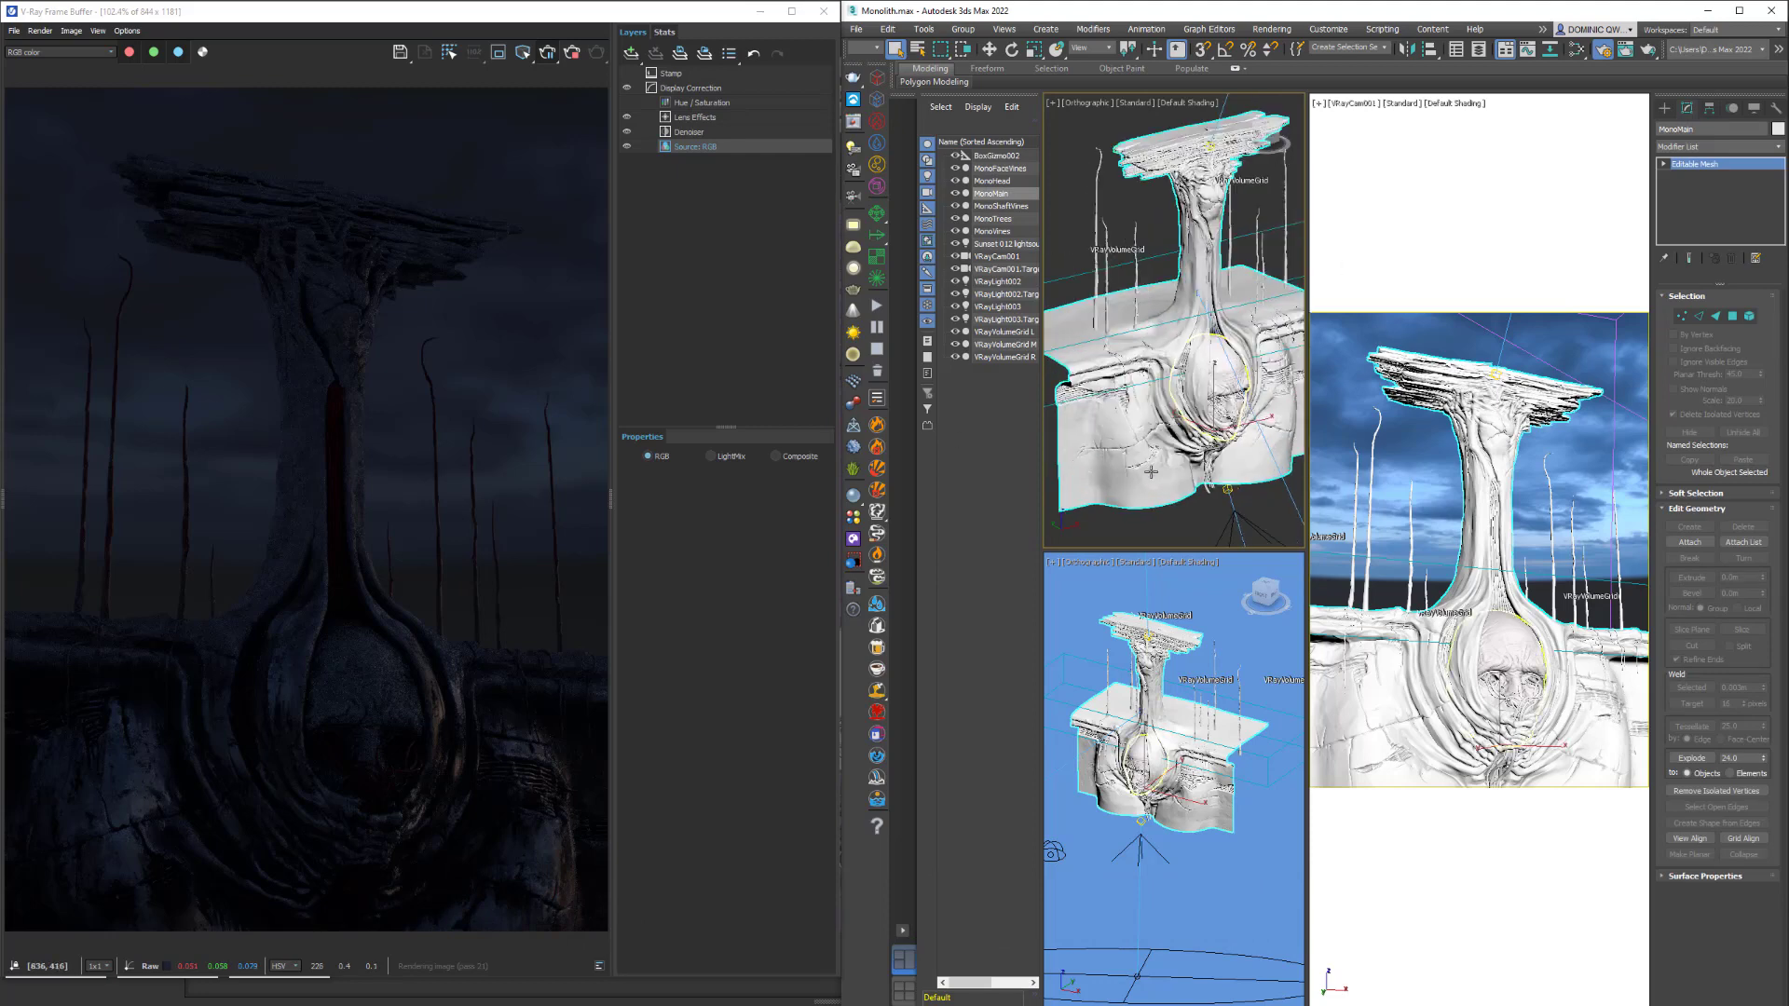
{"action": "scroll", "coordinate": [1188, 460], "scroll_direction": "up", "scroll_amount": 8}
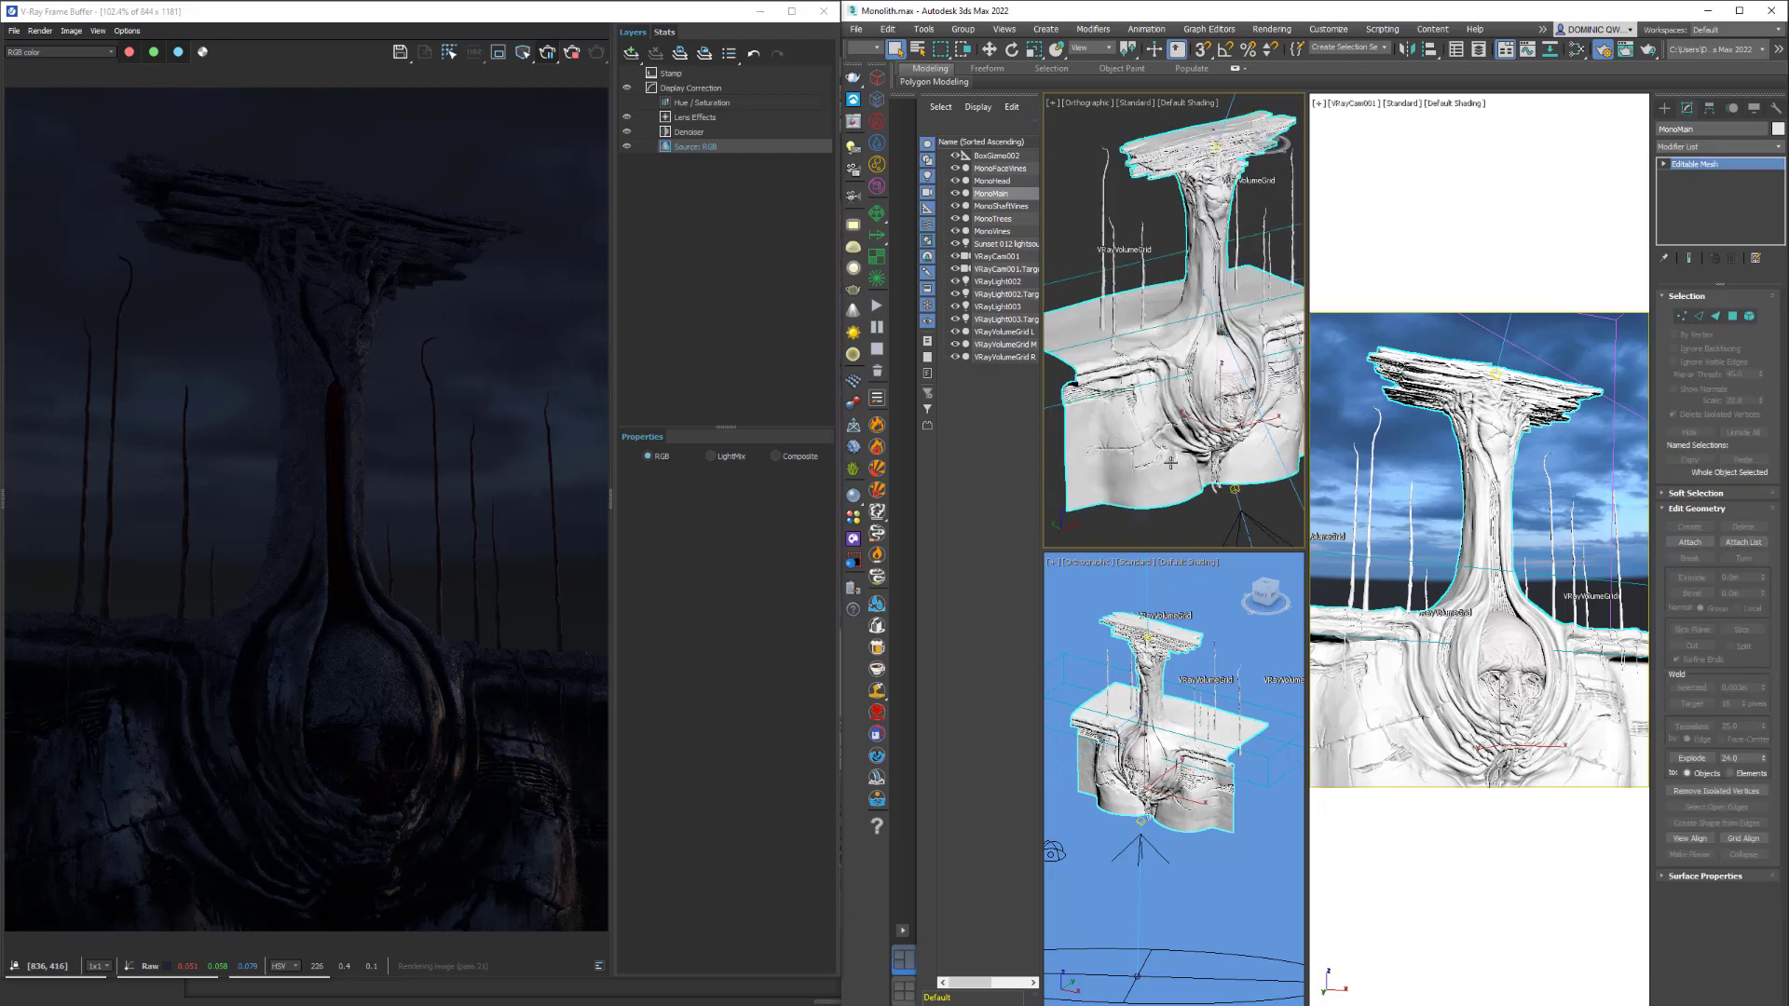
Show edged faces in the orthographic view to check the monolith's mesh density up close, and hide them again.
{"action": "key", "text": "F4"}
{"action": "scroll", "coordinate": [1190, 453], "scroll_direction": "up", "scroll_amount": 1}
{"action": "middle_click_drag", "start_coordinate": [1213, 390], "coordinate": [1163, 488]}
{"action": "scroll", "coordinate": [1220, 371], "scroll_direction": "down", "scroll_amount": 7}
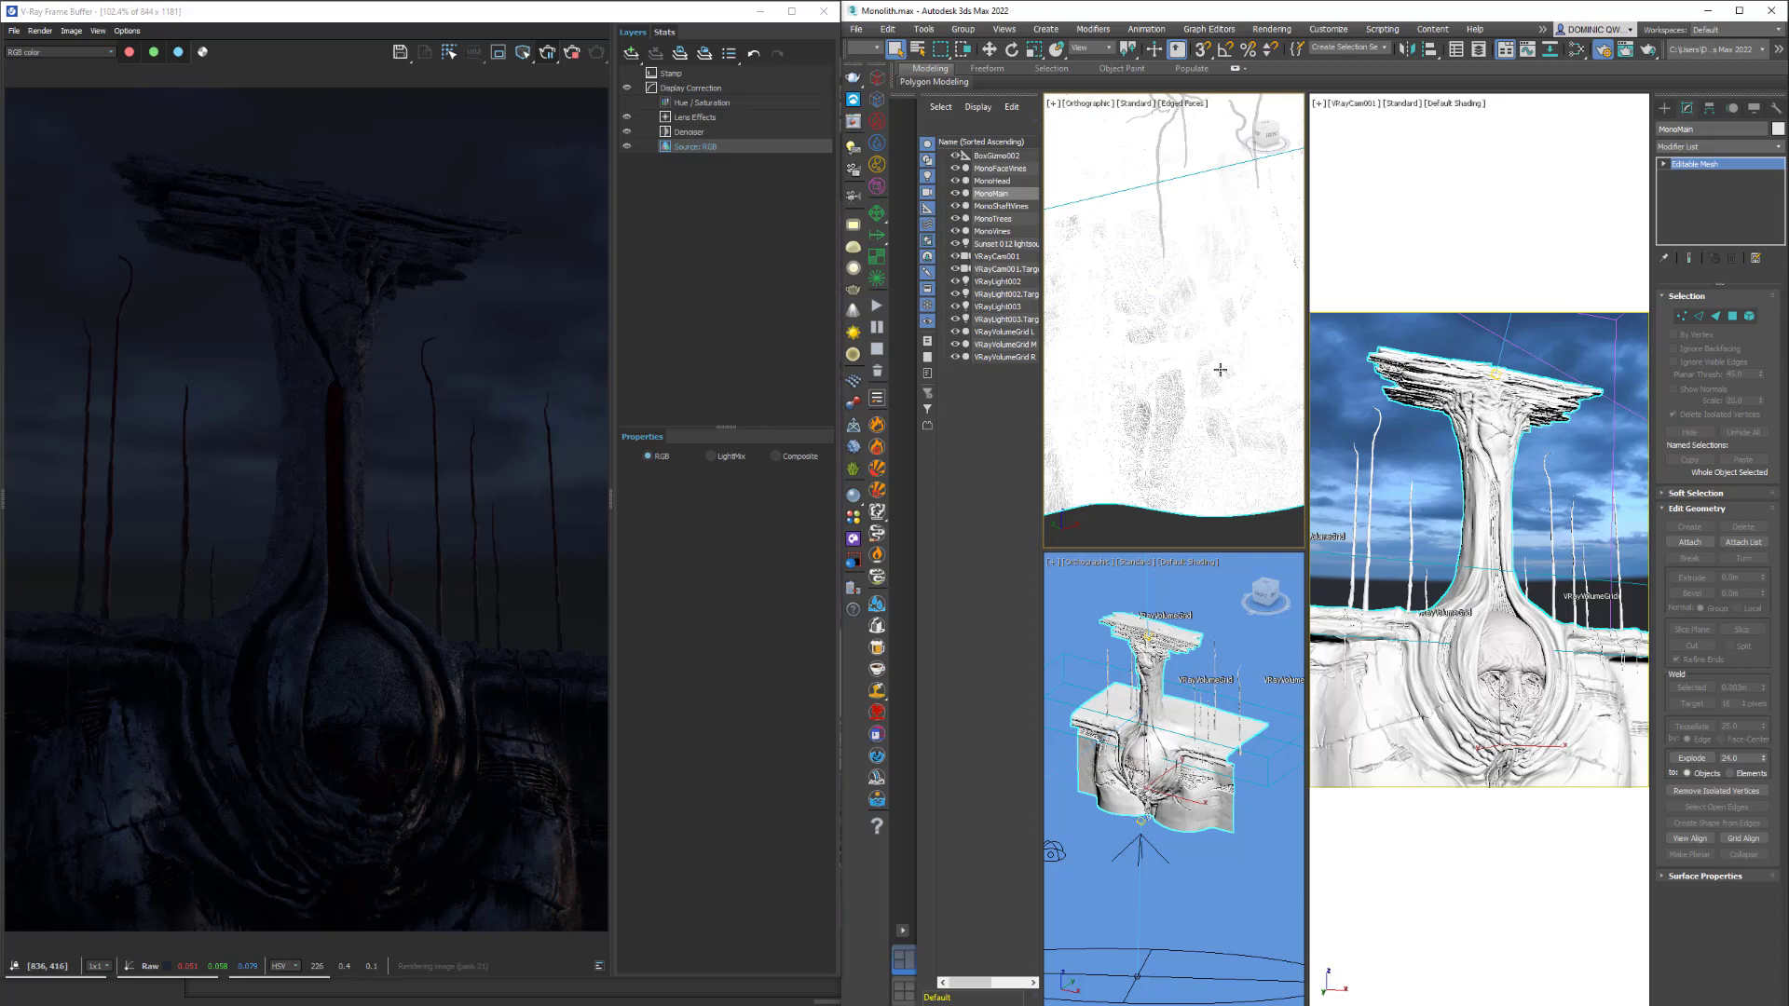
{"action": "key", "text": "F4"}
Examine the monolith's head, shaft and base from several angles in the shaded orthographic view.
{"action": "scroll", "coordinate": [1220, 370], "scroll_direction": "down", "scroll_amount": 7}
{"action": "mouse_move", "coordinate": [1242, 341]}
{"action": "middle_mouse_down"}
{"action": "mouse_move", "coordinate": [1167, 422]}
{"action": "mouse_move", "coordinate": [1165, 341]}
{"action": "mouse_move", "coordinate": [1216, 346]}
{"action": "middle_mouse_up"}
{"action": "scroll", "coordinate": [1191, 377], "scroll_direction": "up", "scroll_amount": 3}
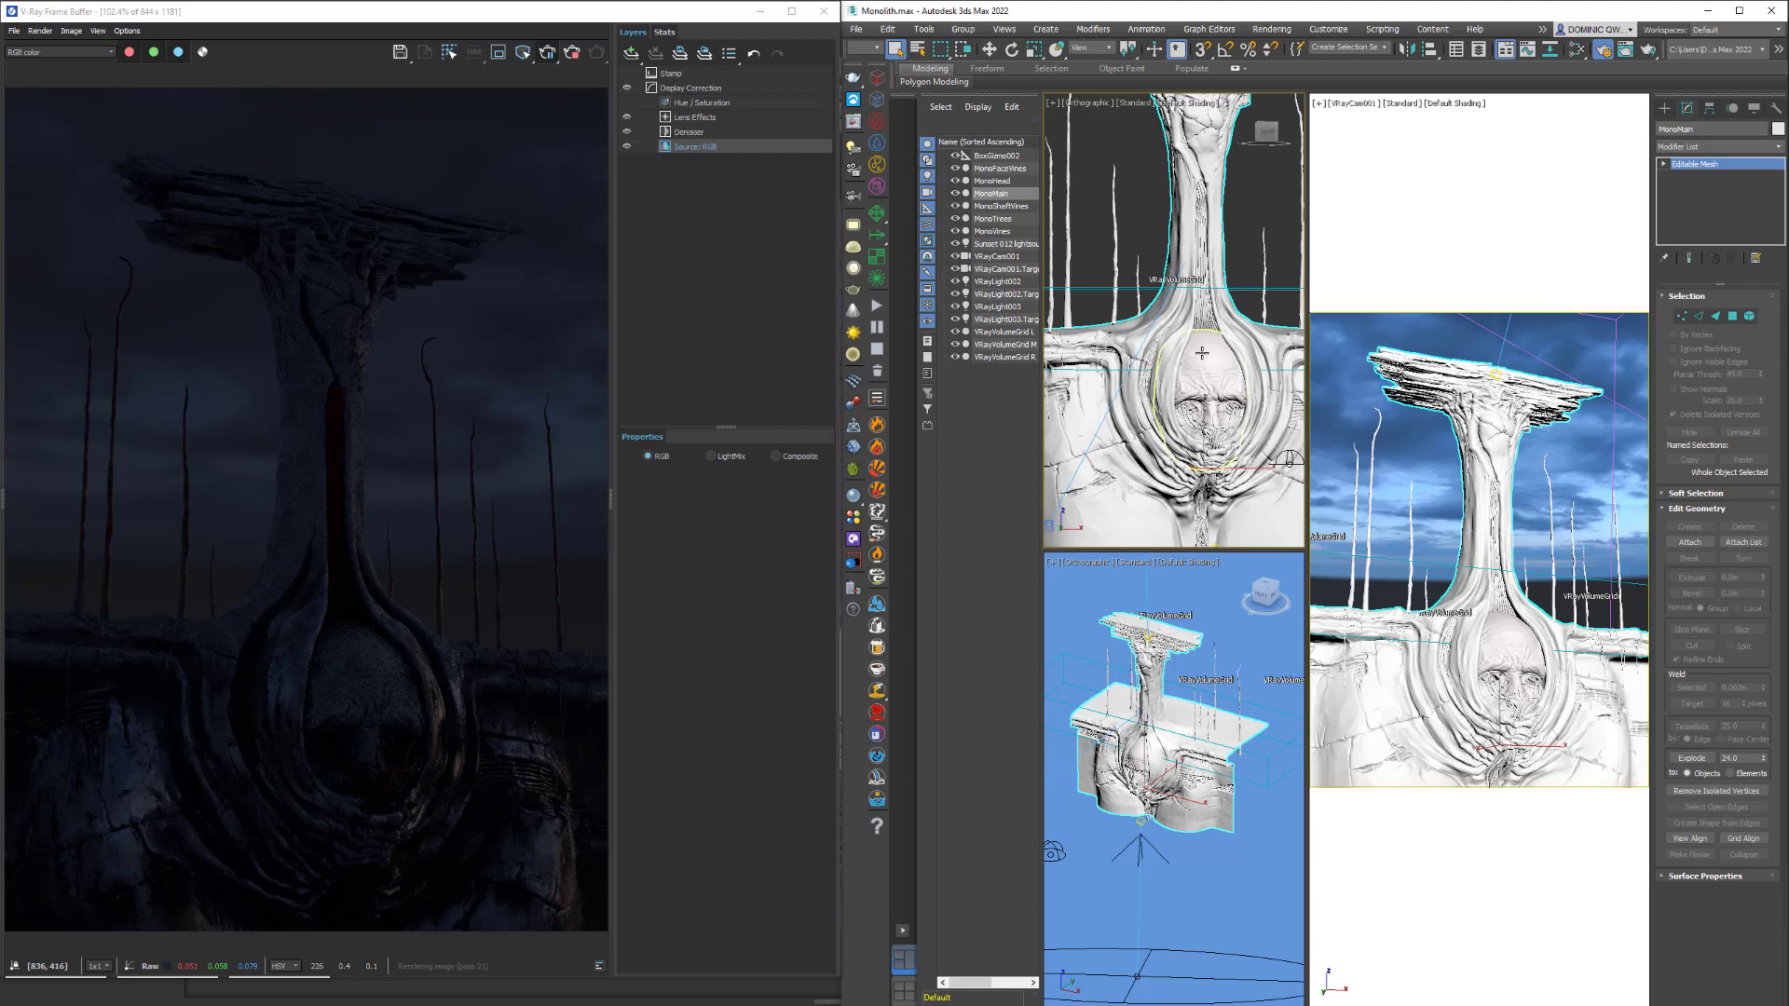
{"action": "scroll", "coordinate": [1201, 391], "scroll_direction": "down", "scroll_amount": 3}
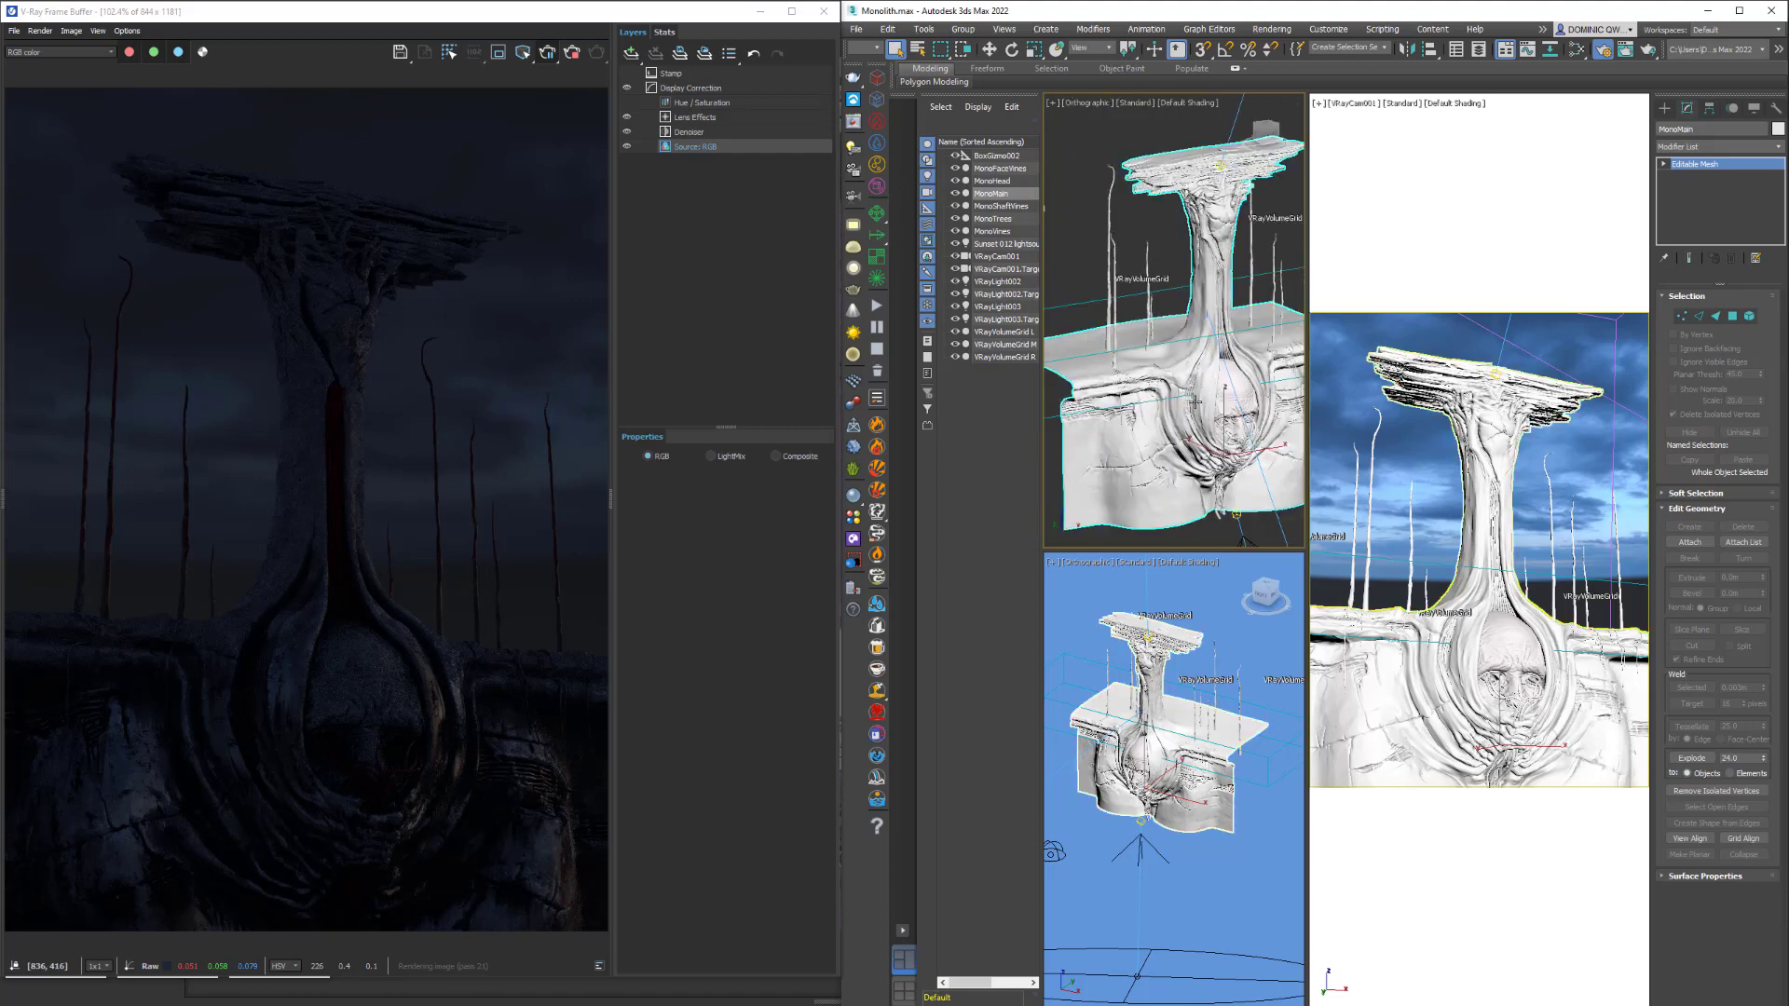
{"action": "middle_click_drag", "start_coordinate": [1201, 390], "coordinate": [1216, 385]}
{"action": "scroll", "coordinate": [1216, 387], "scroll_direction": "up", "scroll_amount": 2}
{"action": "scroll", "coordinate": [1215, 387], "scroll_direction": "down", "scroll_amount": 2}
{"action": "scroll", "coordinate": [1226, 391], "scroll_direction": "up", "scroll_amount": 2}
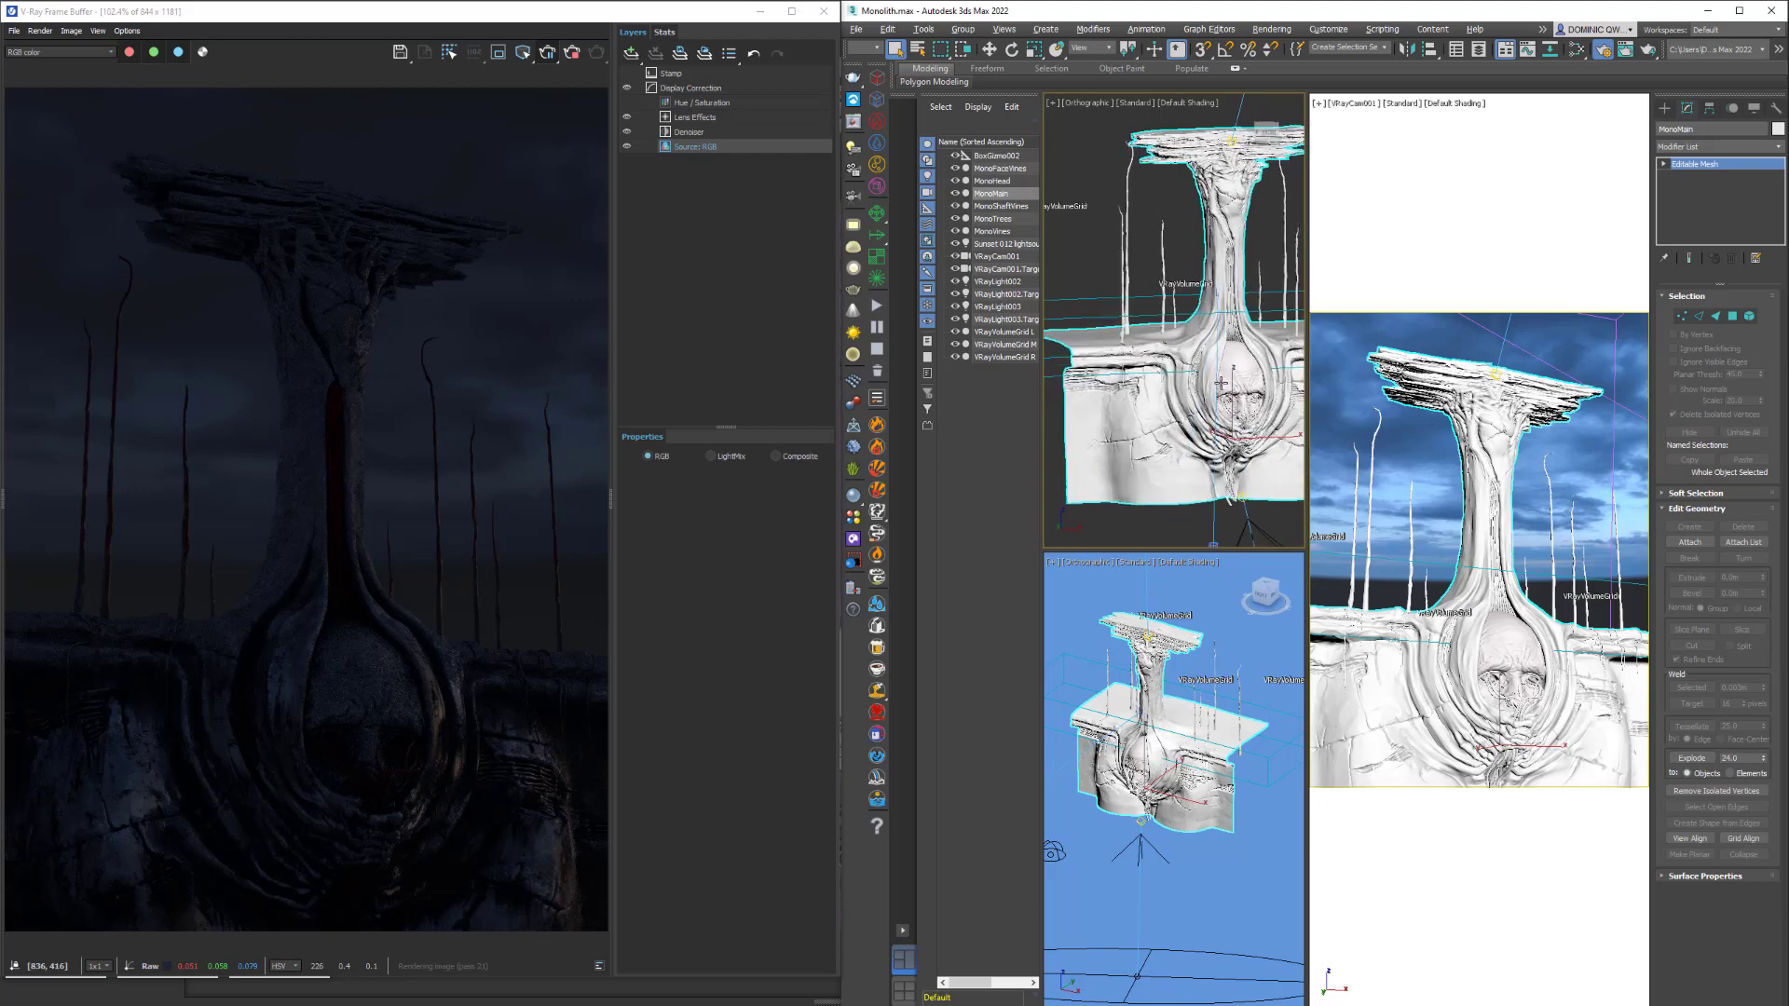
{"action": "scroll", "coordinate": [1165, 407], "scroll_direction": "up", "scroll_amount": 2}
{"action": "scroll", "coordinate": [1165, 408], "scroll_direction": "down", "scroll_amount": 2}
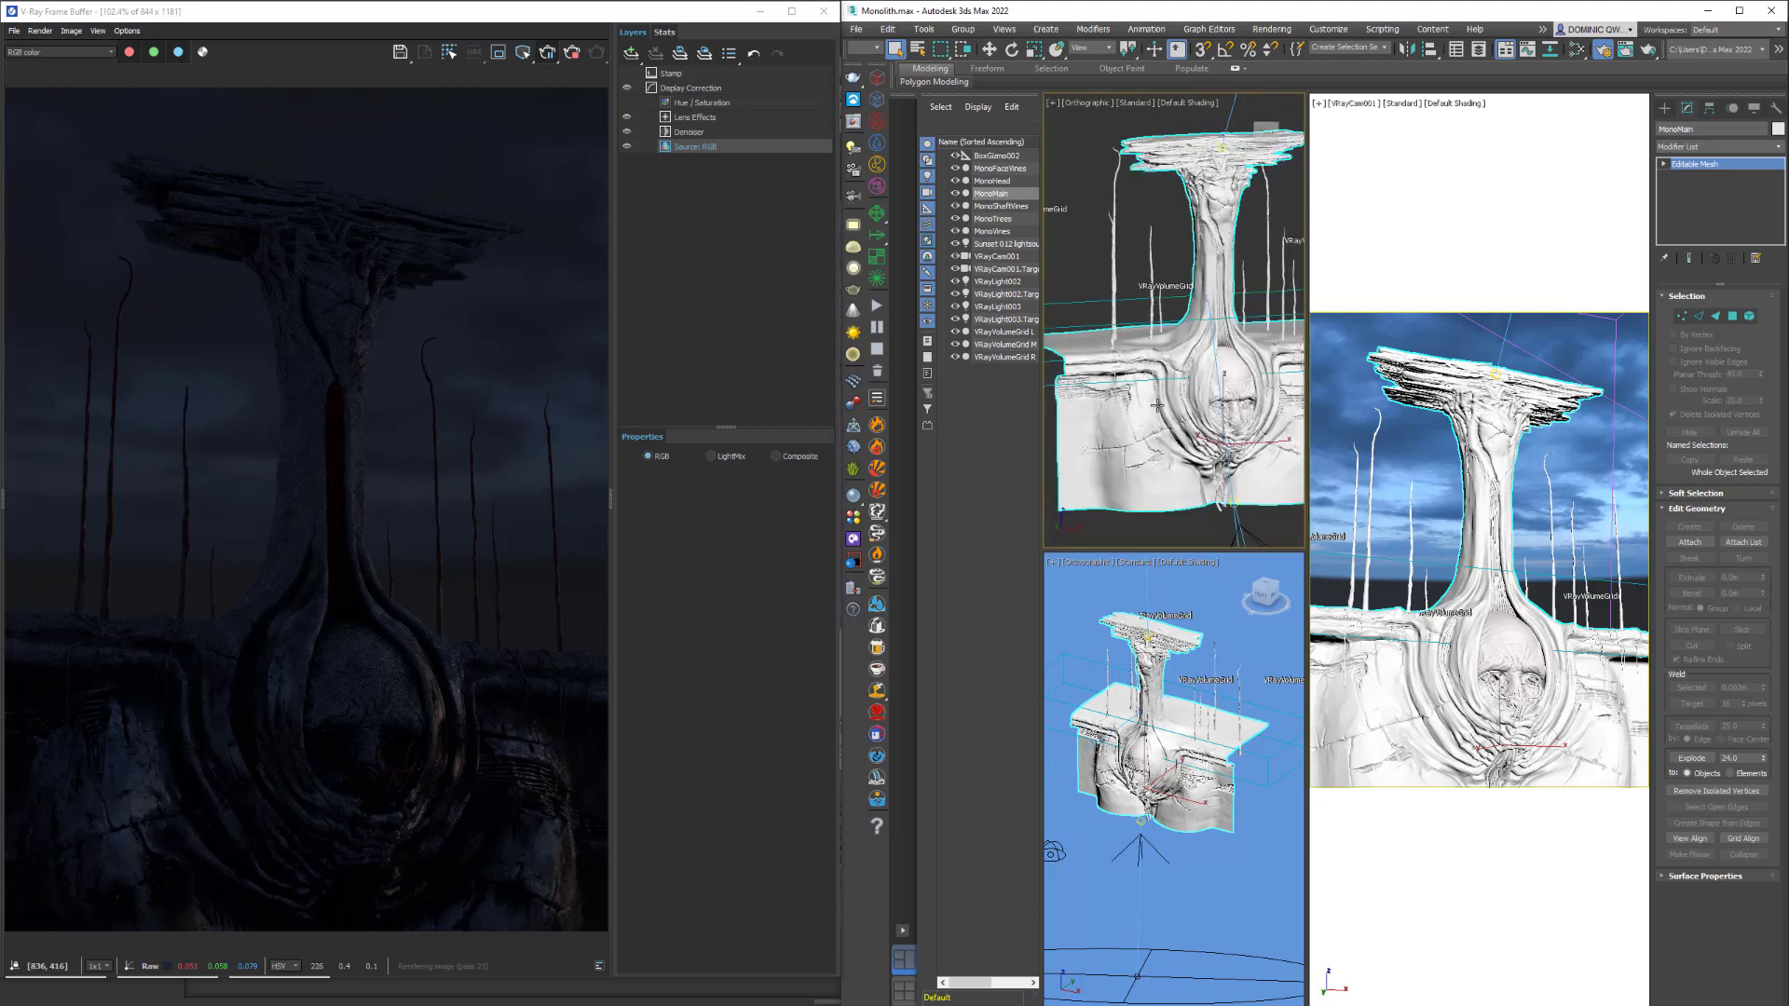
{"action": "scroll", "coordinate": [1166, 404], "scroll_direction": "down", "scroll_amount": 2}
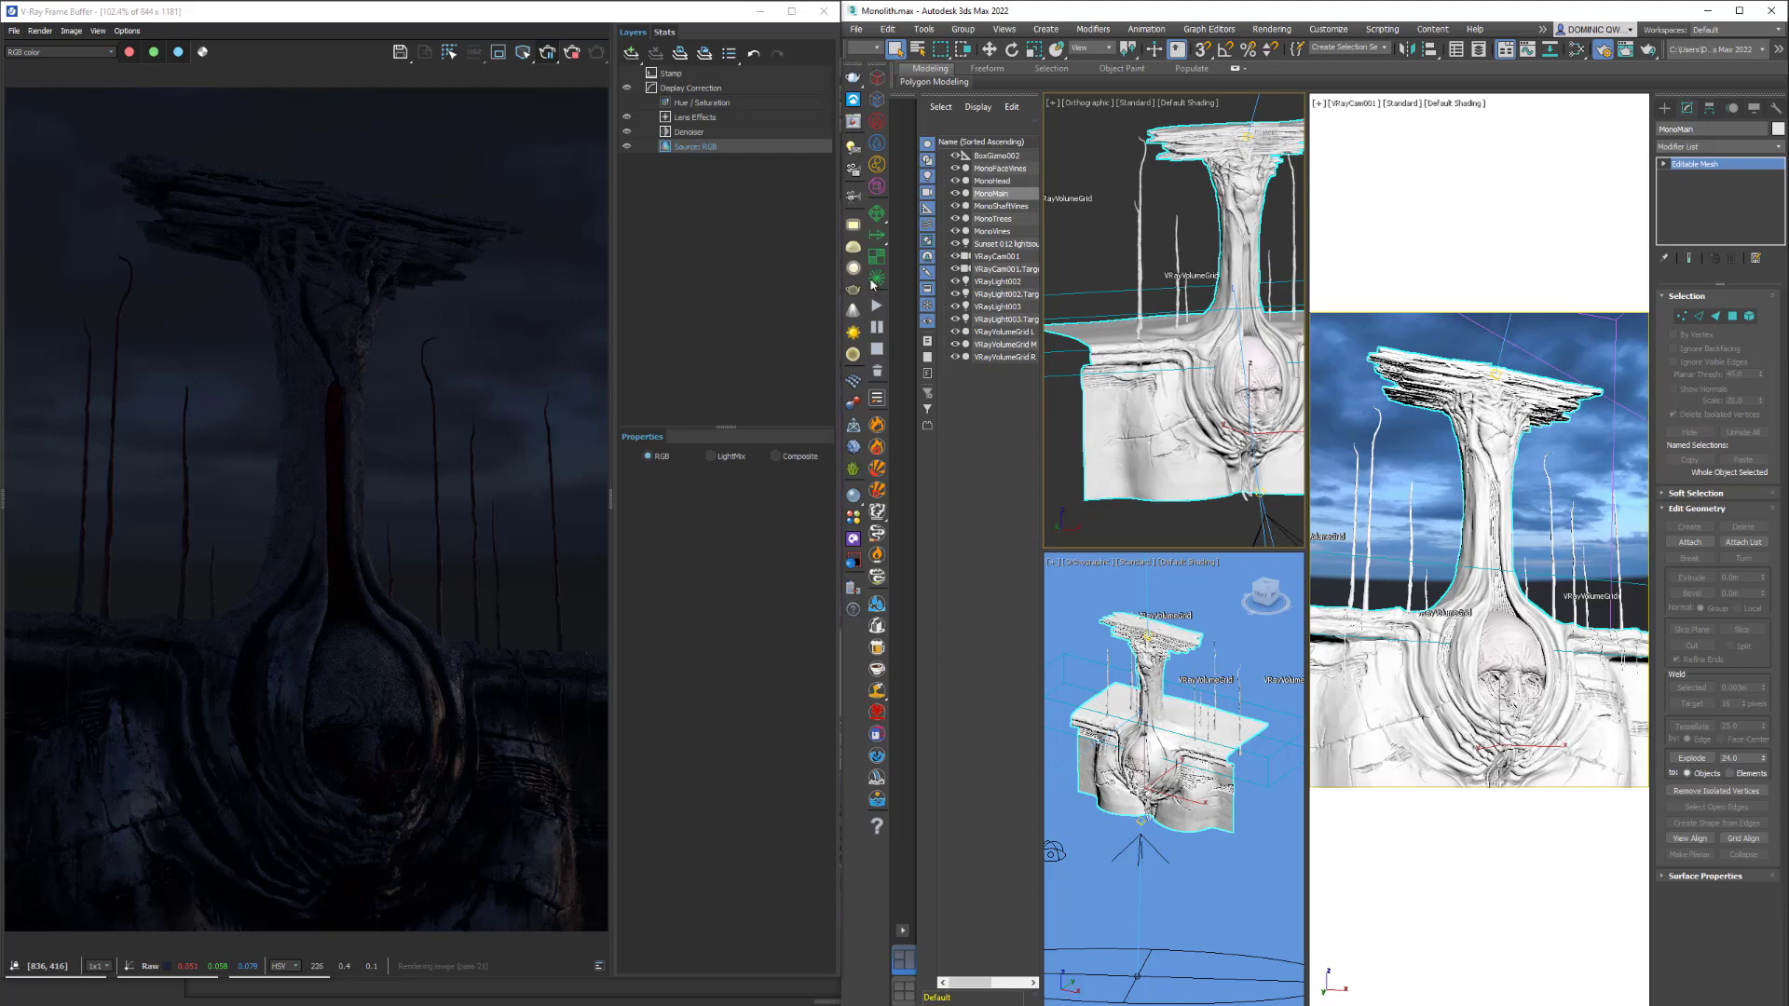
Open the Slate Material Editor and review the V-Ray and color management settings in Render Setup.
{"action": "left_click", "coordinate": [853, 495]}
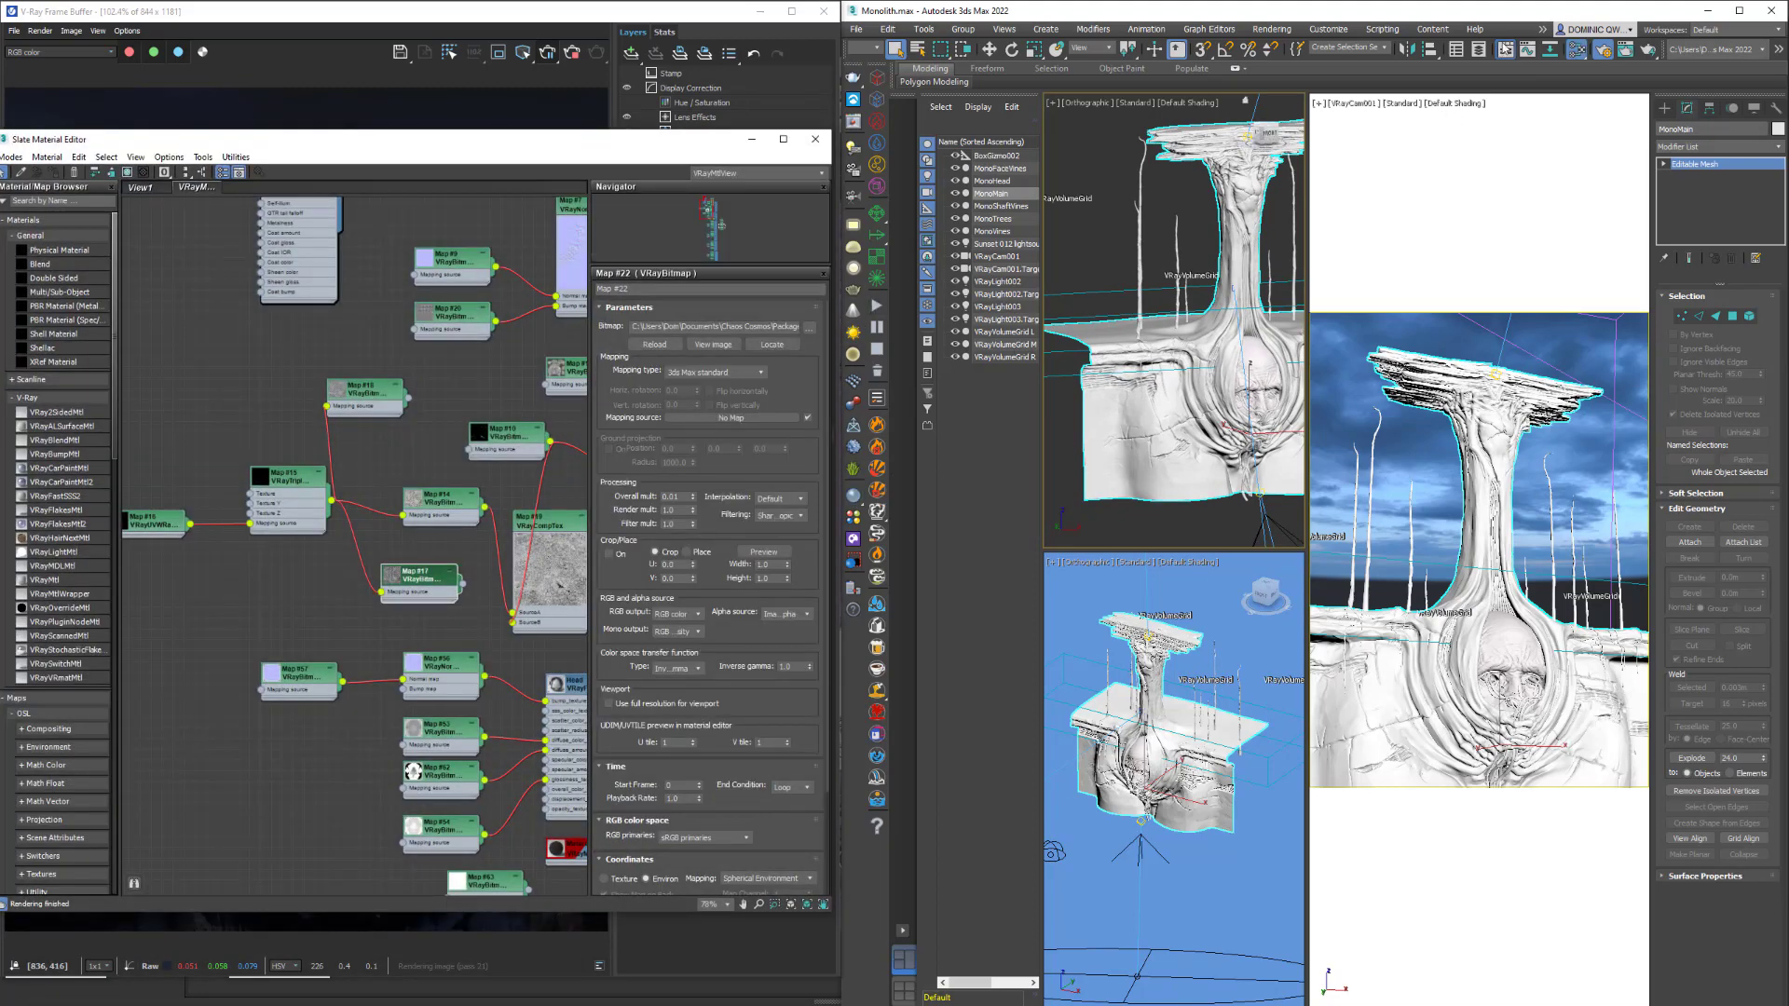
{"action": "left_click", "coordinate": [1604, 51]}
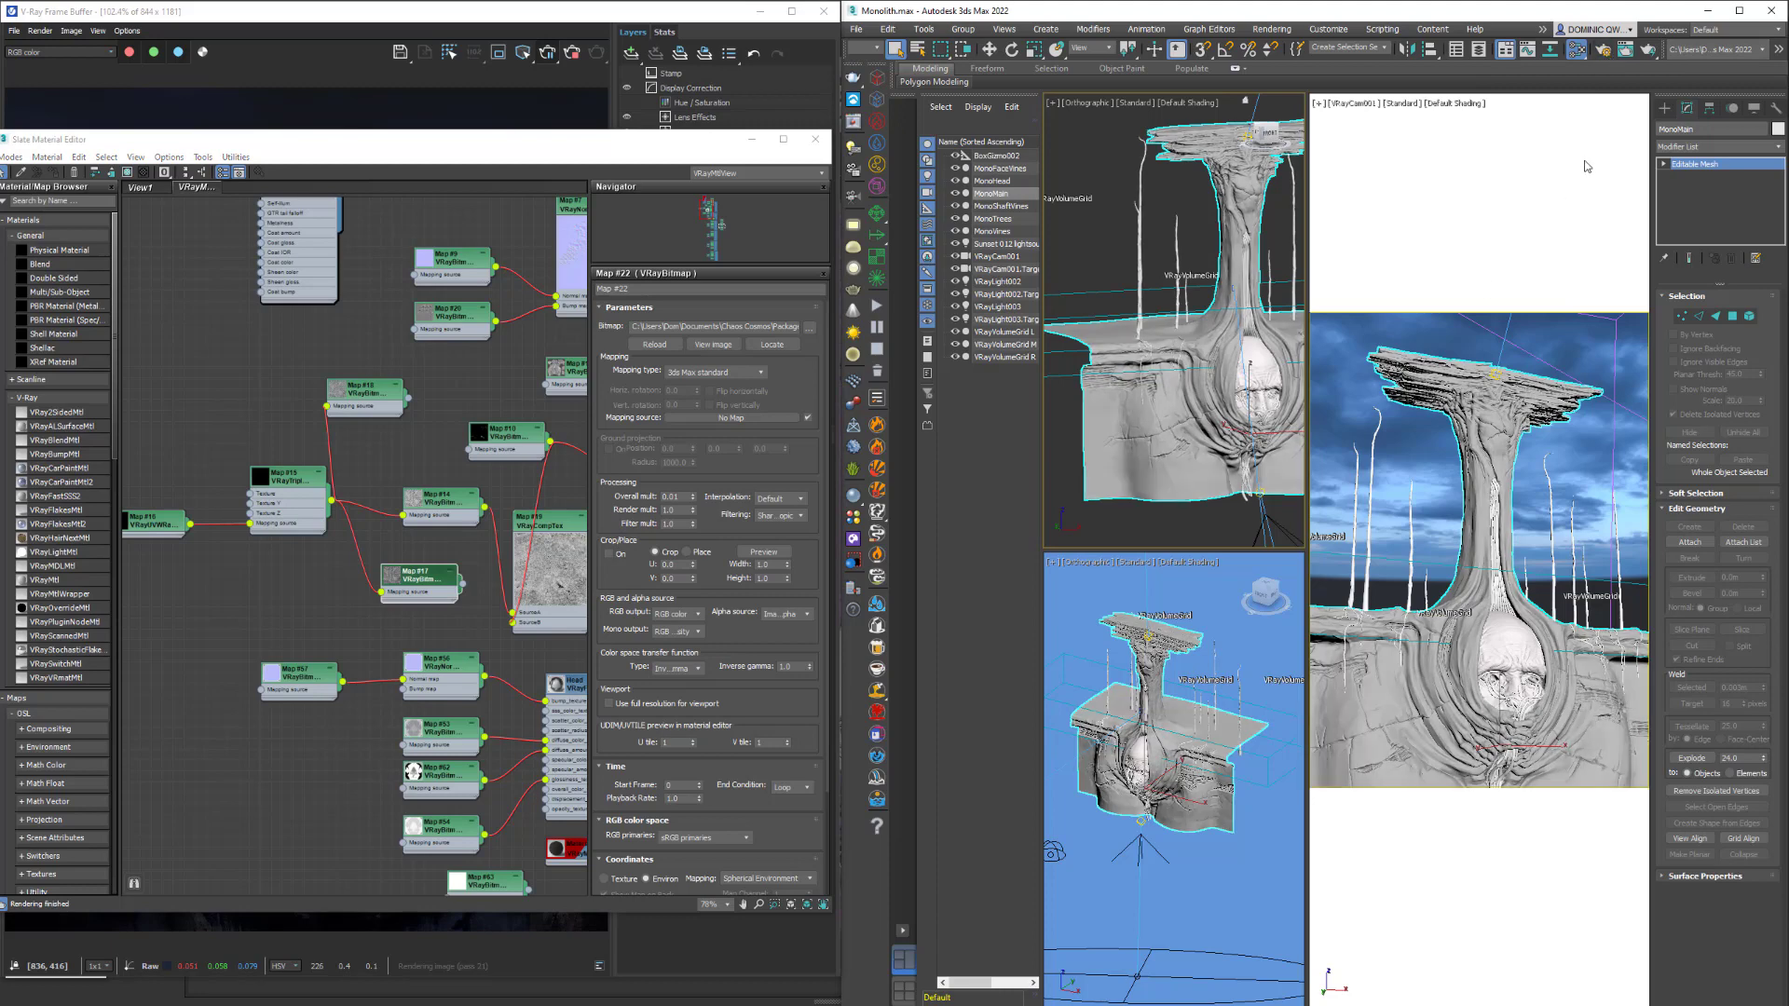
{"action": "left_click", "coordinate": [1604, 51]}
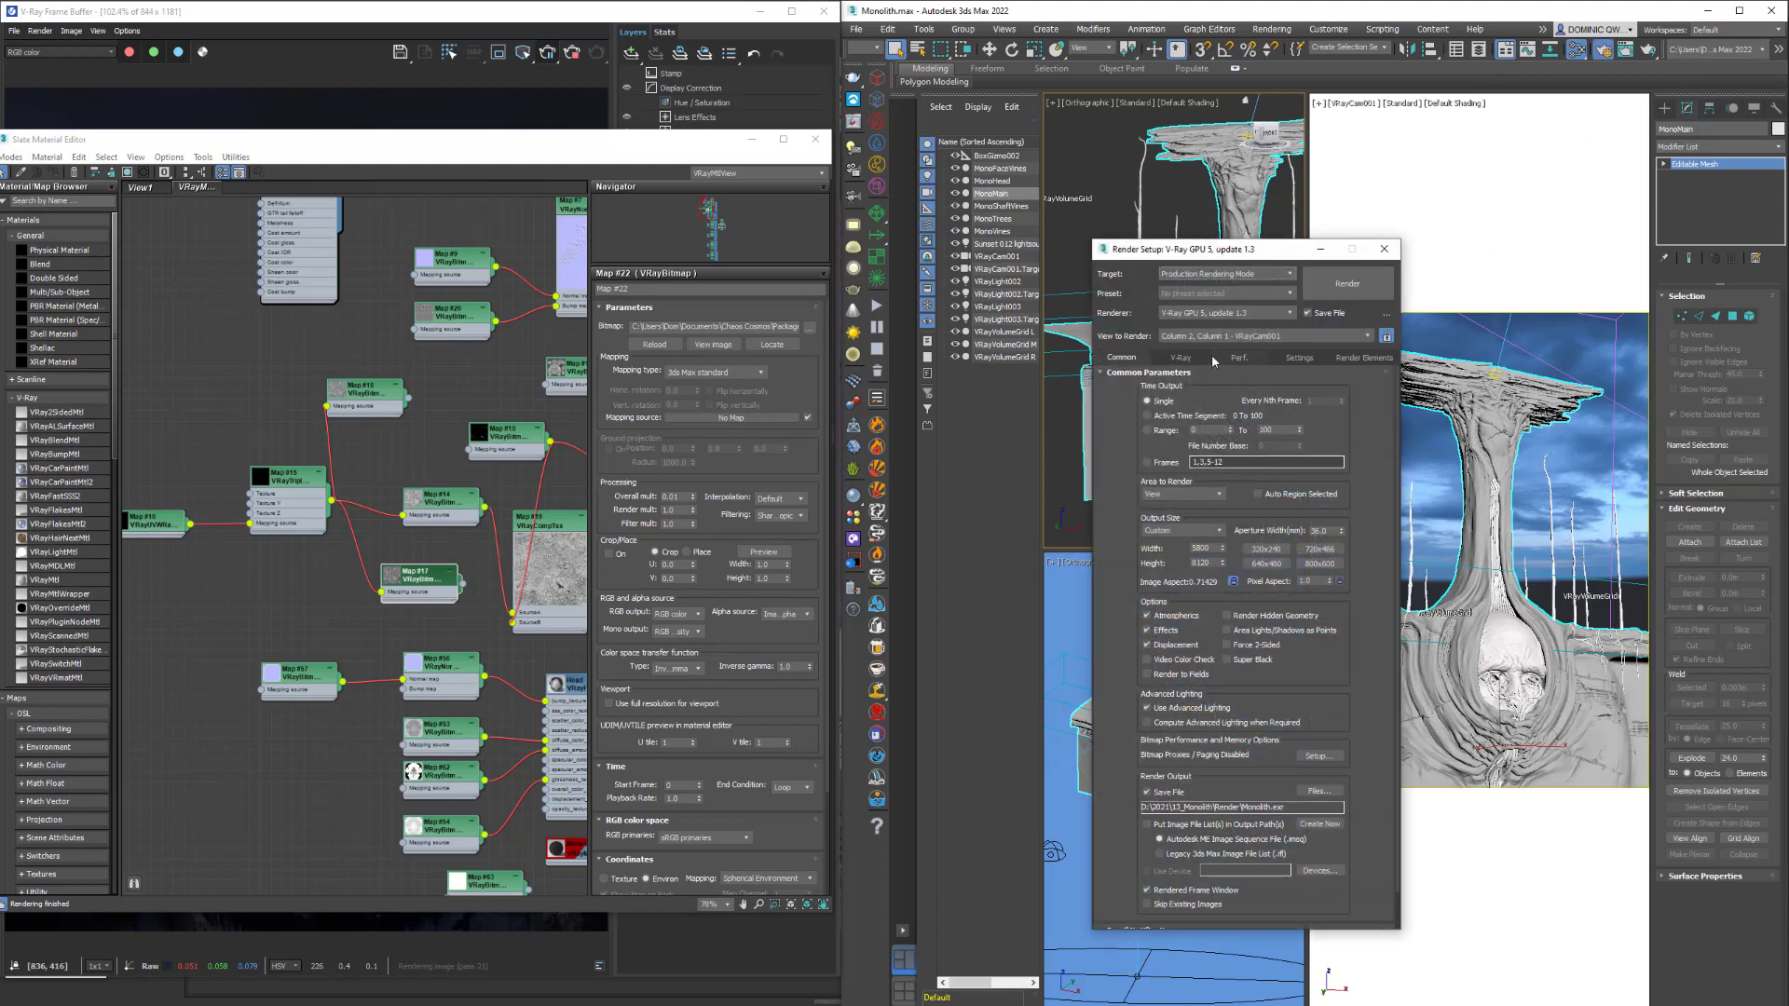
{"action": "left_click", "coordinate": [1174, 361]}
{"action": "left_click_drag", "start_coordinate": [1271, 254], "coordinate": [1246, 221]}
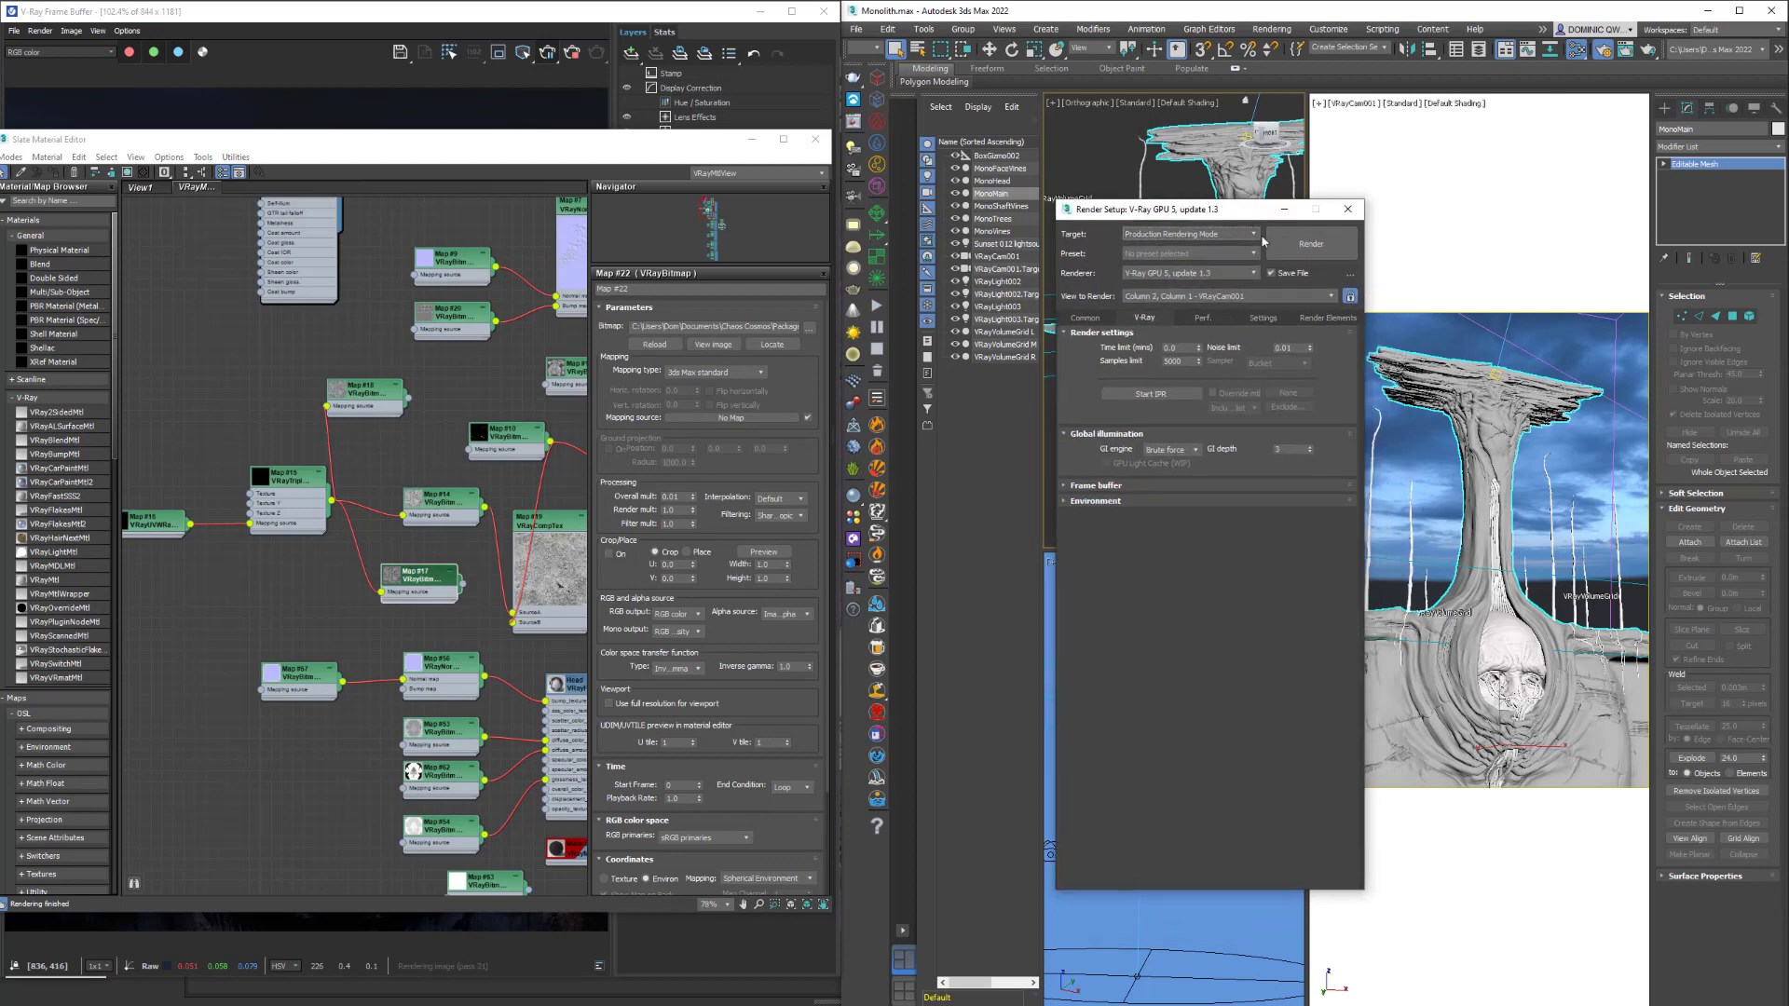
{"action": "left_click", "coordinate": [1262, 319]}
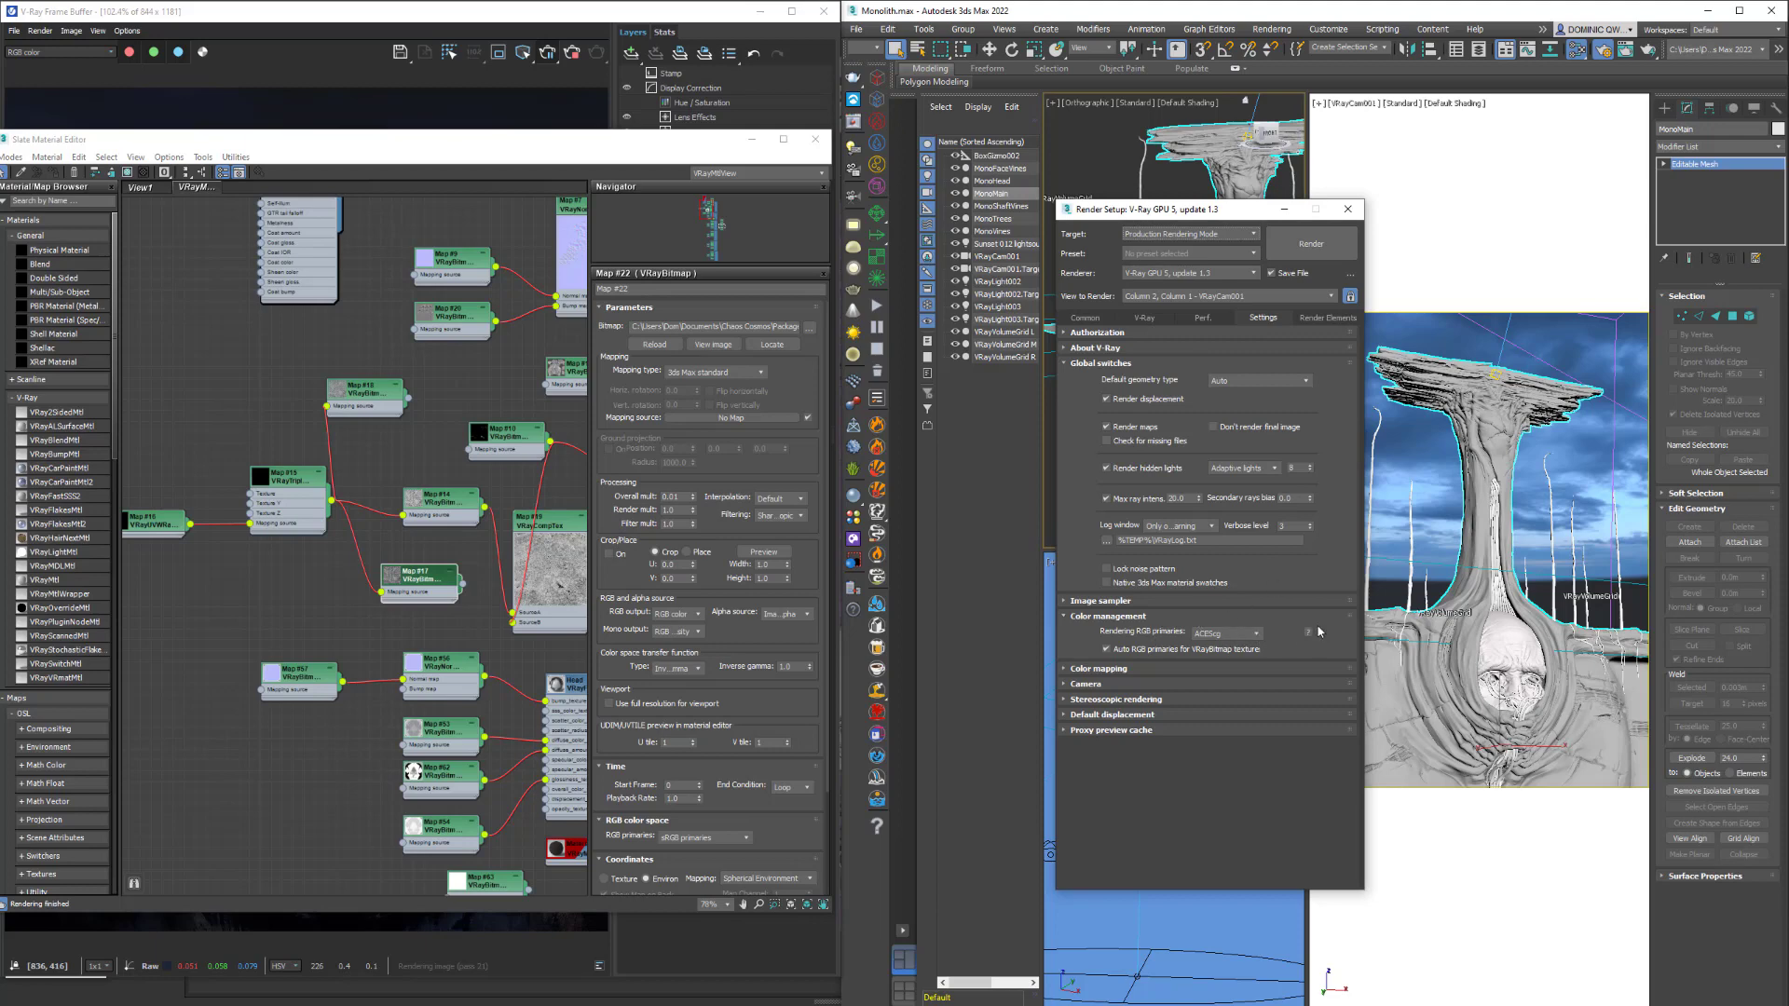
{"action": "left_click", "coordinate": [1347, 209]}
Examine the overall material node graph and the maps feeding the Main material.
{"action": "scroll", "coordinate": [441, 493], "scroll_direction": "down", "scroll_amount": 5}
{"action": "middle_click_drag", "start_coordinate": [552, 486], "coordinate": [364, 448]}
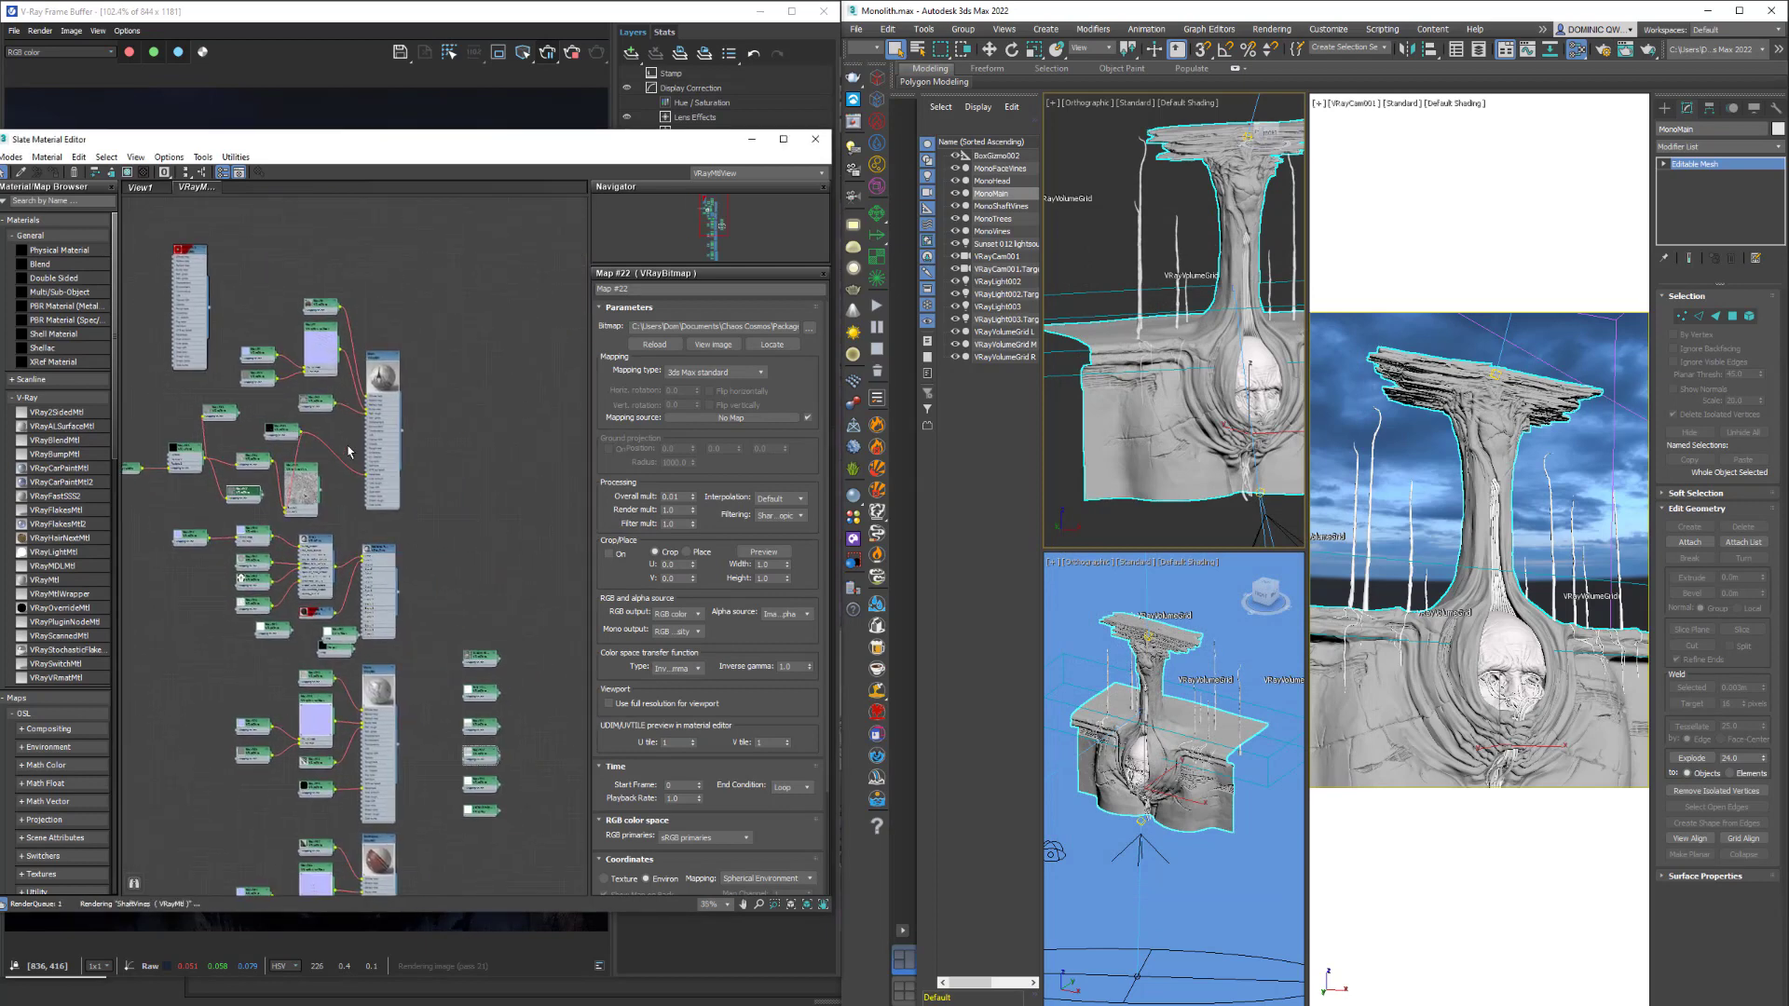
{"action": "scroll", "coordinate": [363, 448], "scroll_direction": "up", "scroll_amount": 3}
{"action": "scroll", "coordinate": [457, 605], "scroll_direction": "down", "scroll_amount": 3}
{"action": "middle_click_drag", "start_coordinate": [439, 606], "coordinate": [466, 543]}
{"action": "scroll", "coordinate": [480, 529], "scroll_direction": "up", "scroll_amount": 4}
{"action": "scroll", "coordinate": [471, 539], "scroll_direction": "down", "scroll_amount": 2}
{"action": "scroll", "coordinate": [466, 481], "scroll_direction": "up", "scroll_amount": 2}
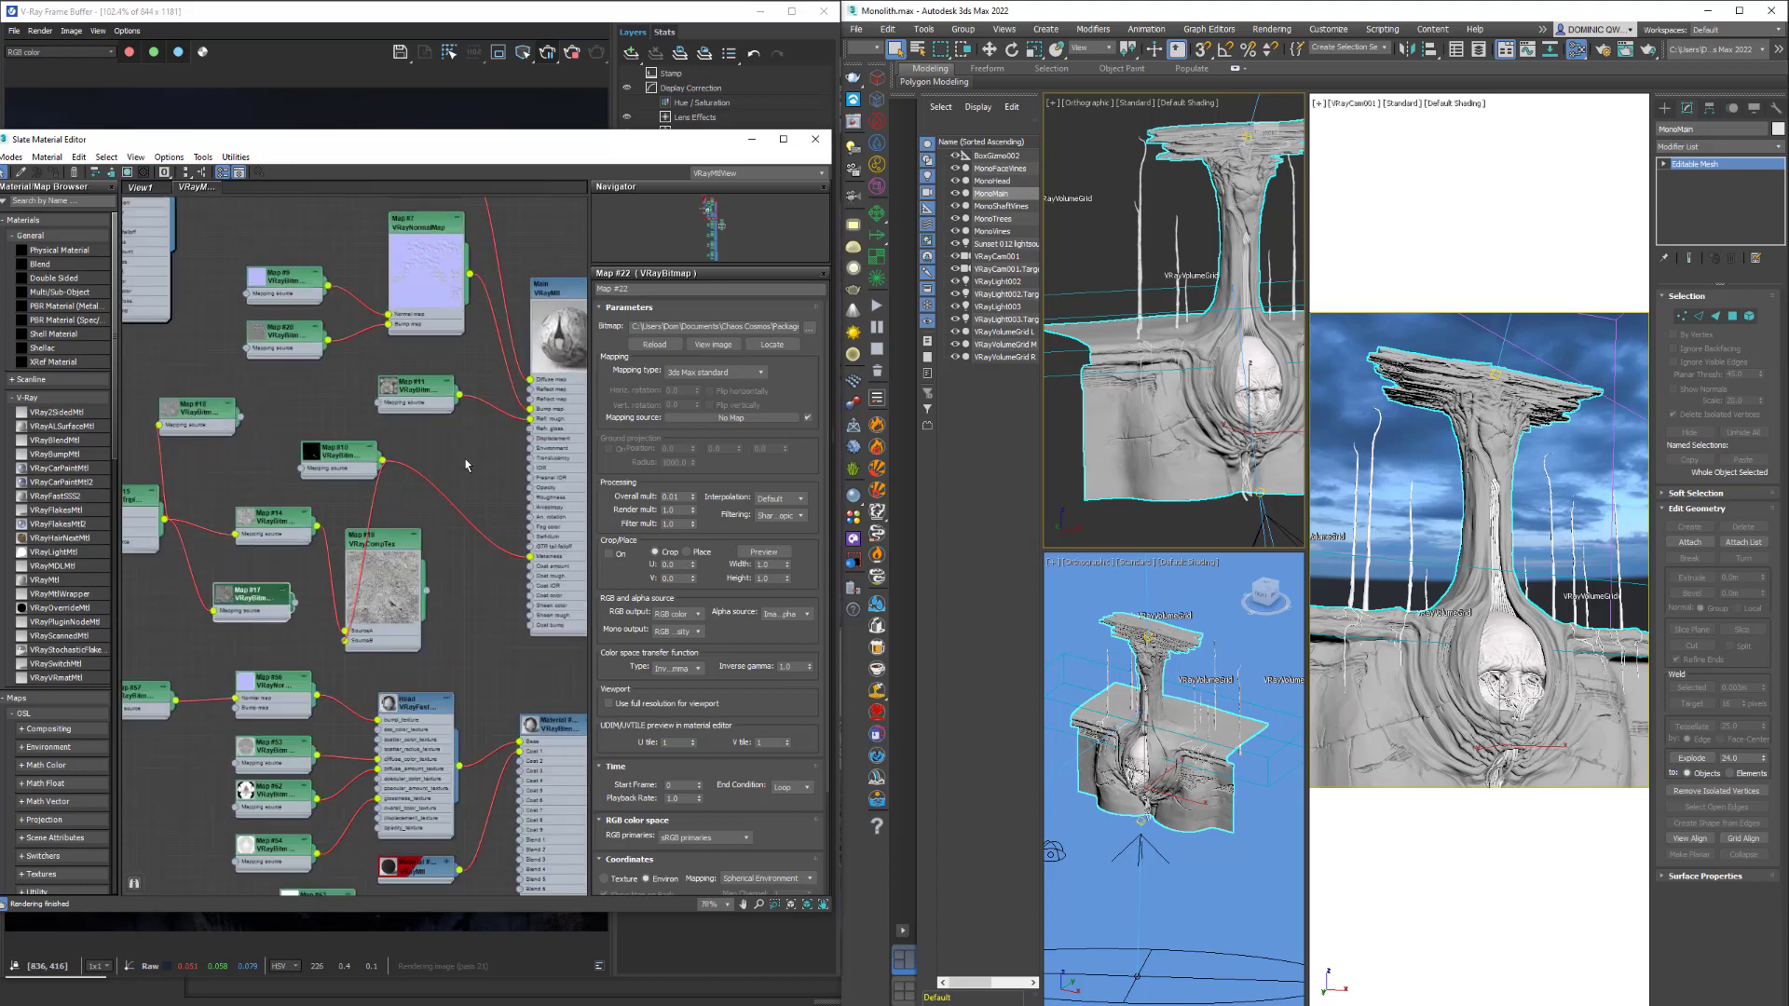
{"action": "middle_click_drag", "start_coordinate": [467, 471], "coordinate": [448, 513]}
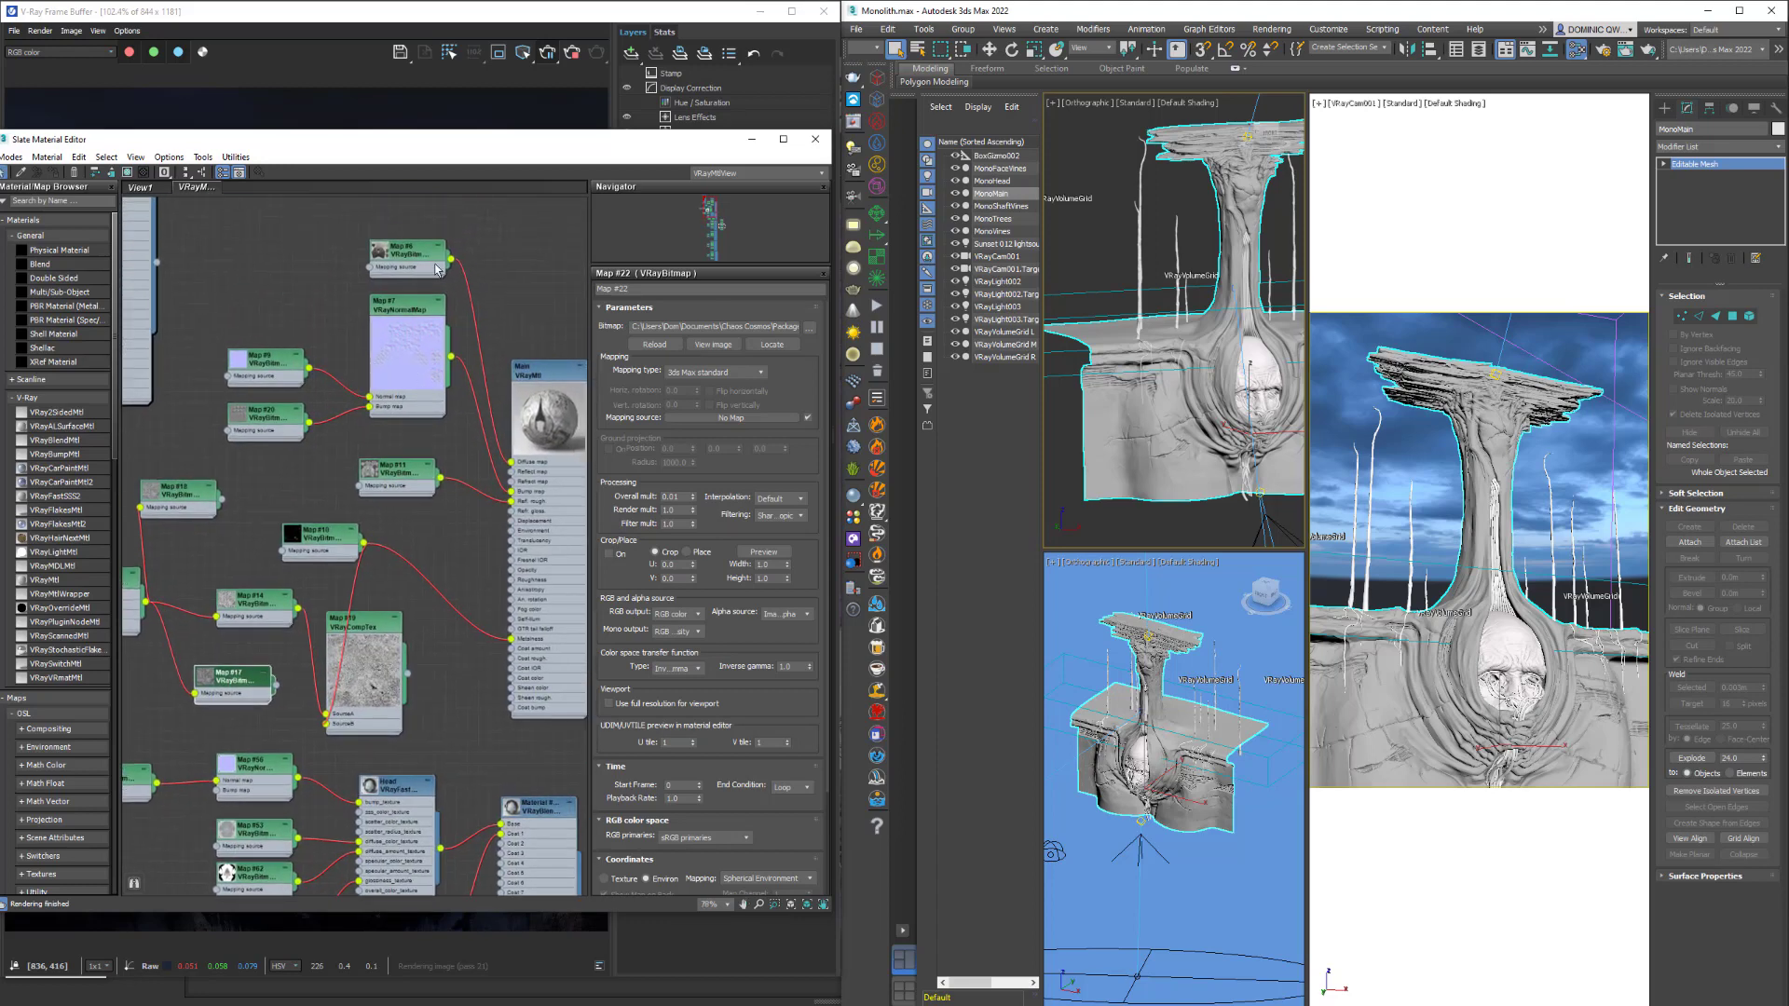
Inspect the Main VRayMtl's inputs and its connected bitmap, normal and composite map nodes up close.
{"action": "scroll", "coordinate": [424, 272], "scroll_direction": "up", "scroll_amount": 3}
{"action": "middle_click_drag", "start_coordinate": [439, 467], "coordinate": [478, 417]}
{"action": "middle_click_drag", "start_coordinate": [327, 435], "coordinate": [364, 377]}
{"action": "scroll", "coordinate": [359, 439], "scroll_direction": "down", "scroll_amount": 1}
{"action": "middle_click_drag", "start_coordinate": [398, 461], "coordinate": [345, 430]}
{"action": "scroll", "coordinate": [419, 447], "scroll_direction": "down", "scroll_amount": 1}
{"action": "scroll", "coordinate": [418, 466], "scroll_direction": "down", "scroll_amount": 1}
{"action": "middle_click_drag", "start_coordinate": [508, 454], "coordinate": [508, 489]}
{"action": "scroll", "coordinate": [506, 483], "scroll_direction": "up", "scroll_amount": 2}
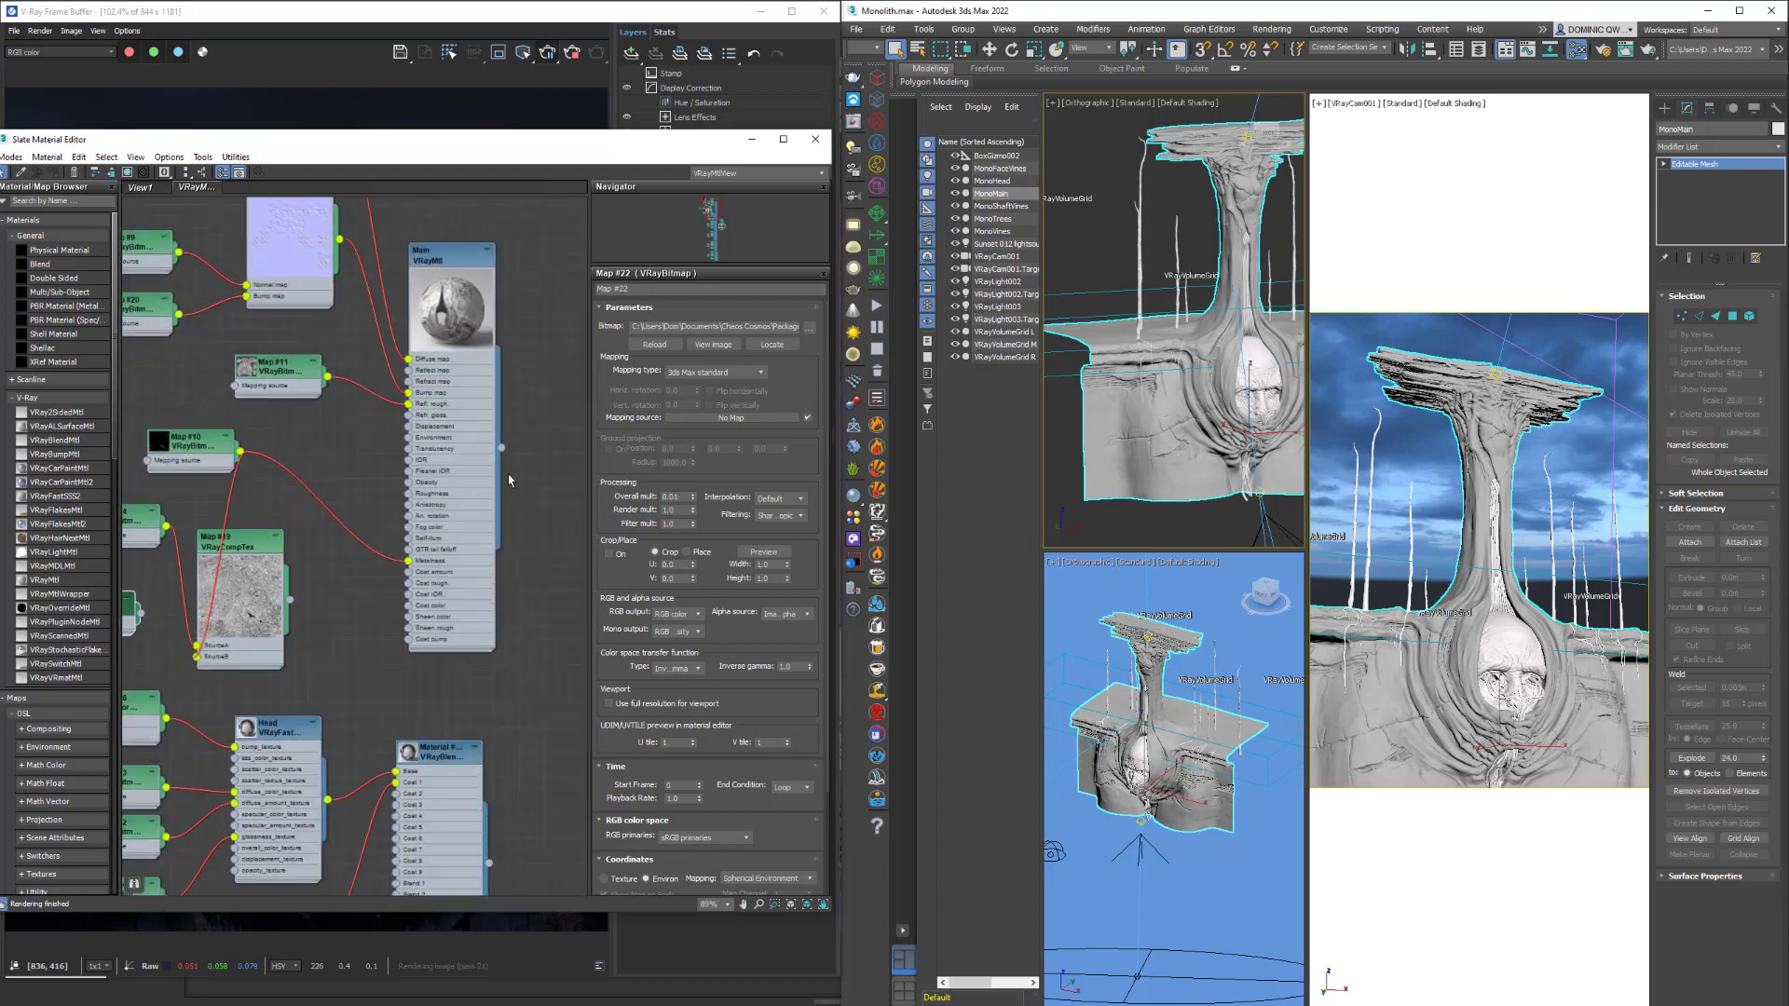
{"action": "scroll", "coordinate": [304, 464], "scroll_direction": "down", "scroll_amount": 2}
{"action": "middle_click_drag", "start_coordinate": [322, 485], "coordinate": [438, 472]}
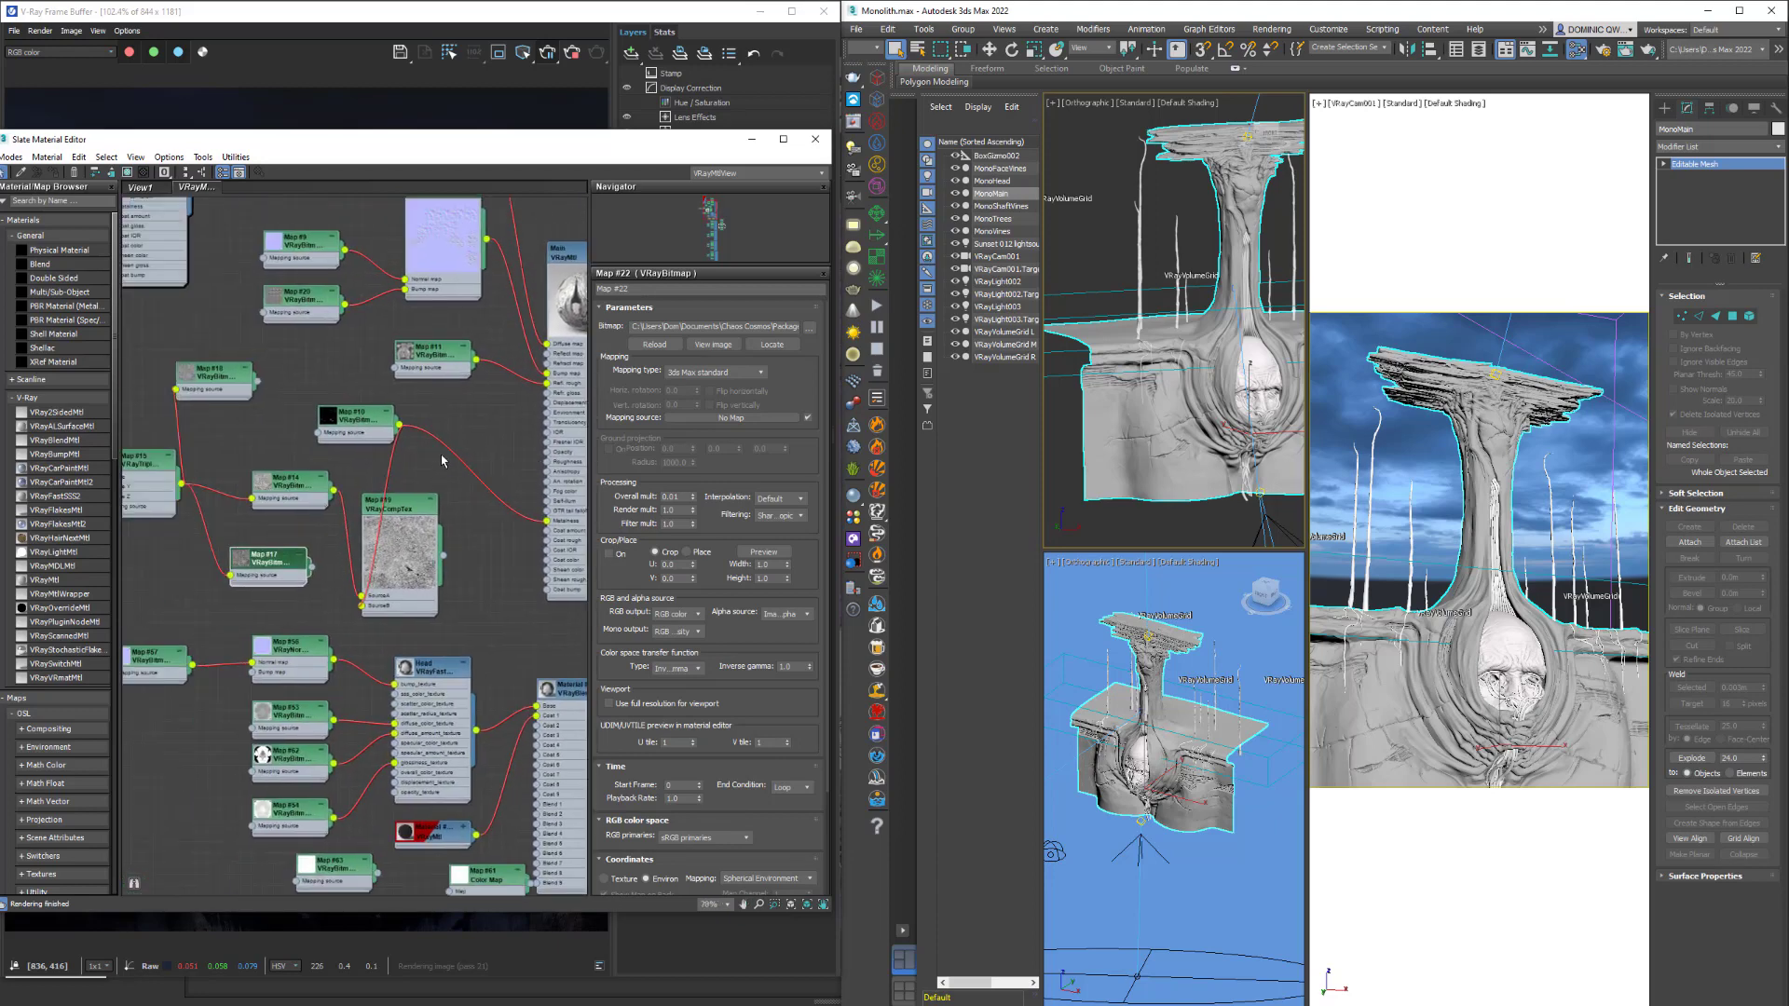
Examine the Head material and the material networks below it, and put the Slate Material Editor away.
{"action": "scroll", "coordinate": [472, 451], "scroll_direction": "down", "scroll_amount": 1}
{"action": "middle_click_drag", "start_coordinate": [503, 484], "coordinate": [424, 405]}
{"action": "middle_click_drag", "start_coordinate": [491, 586], "coordinate": [425, 430]}
{"action": "middle_click_drag", "start_coordinate": [466, 556], "coordinate": [446, 458]}
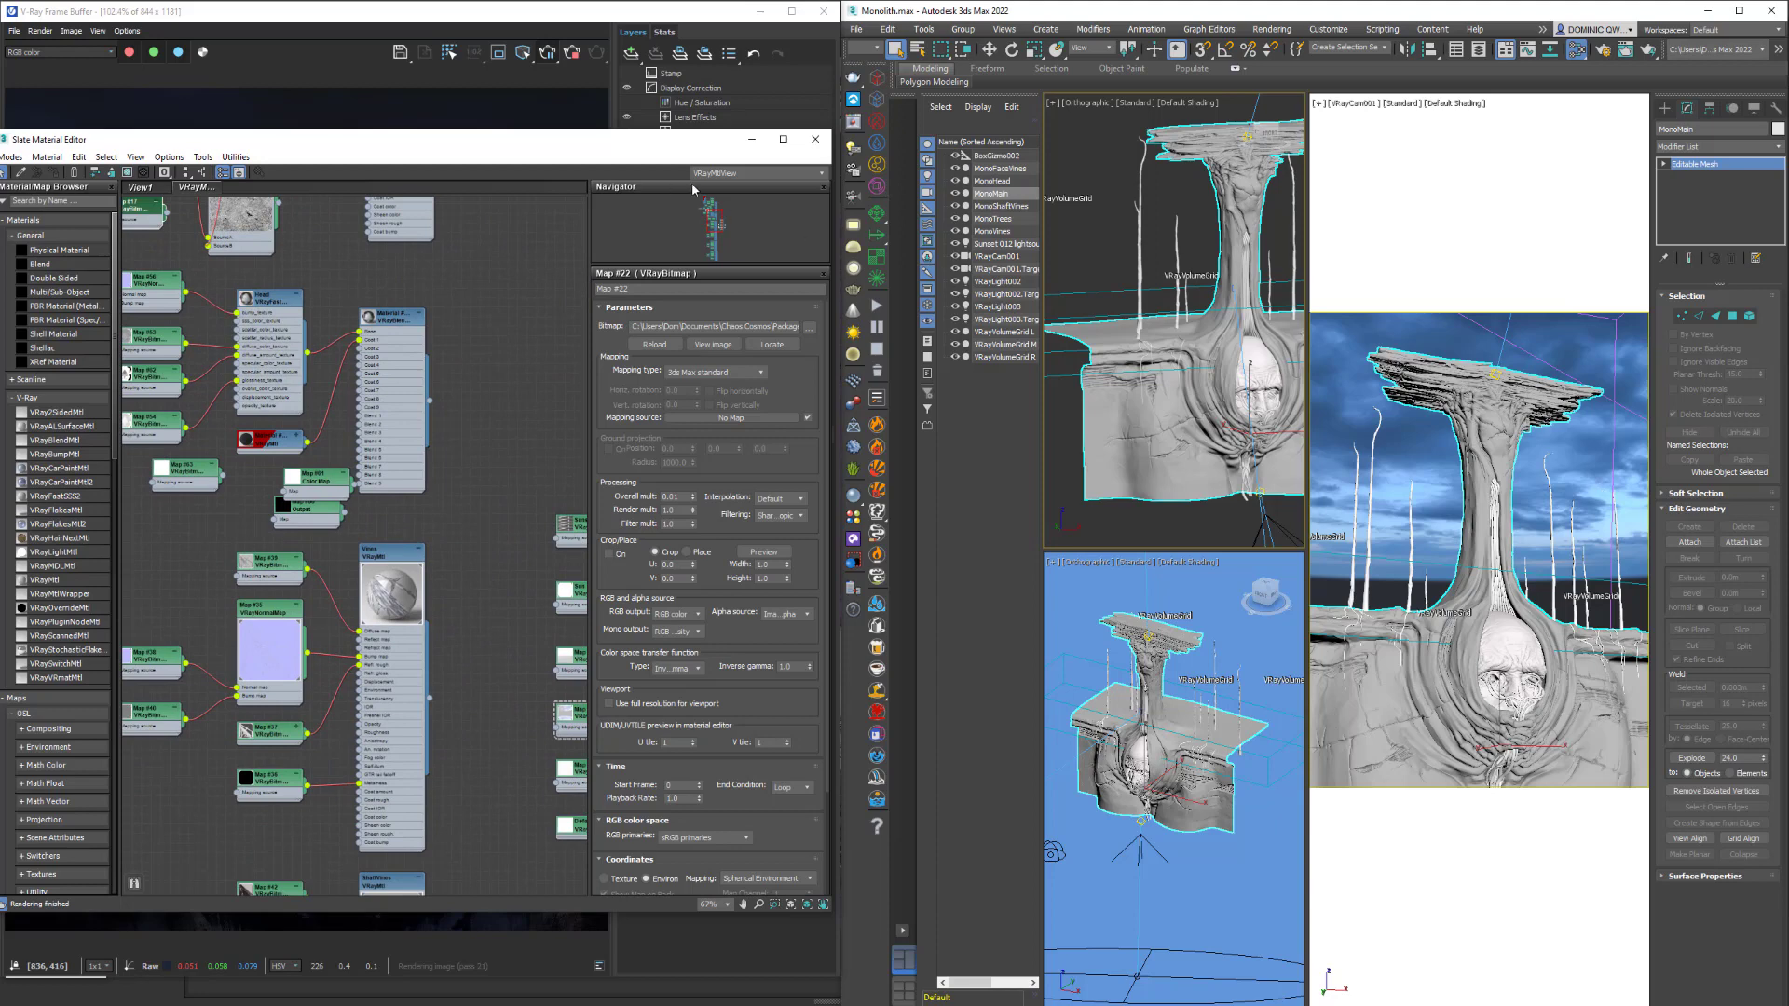
{"action": "left_click", "coordinate": [753, 139]}
View the monolith together with its surrounding lights, volume grids and camera in the orthographic view.
{"action": "scroll", "coordinate": [1248, 429], "scroll_direction": "down", "scroll_amount": 5}
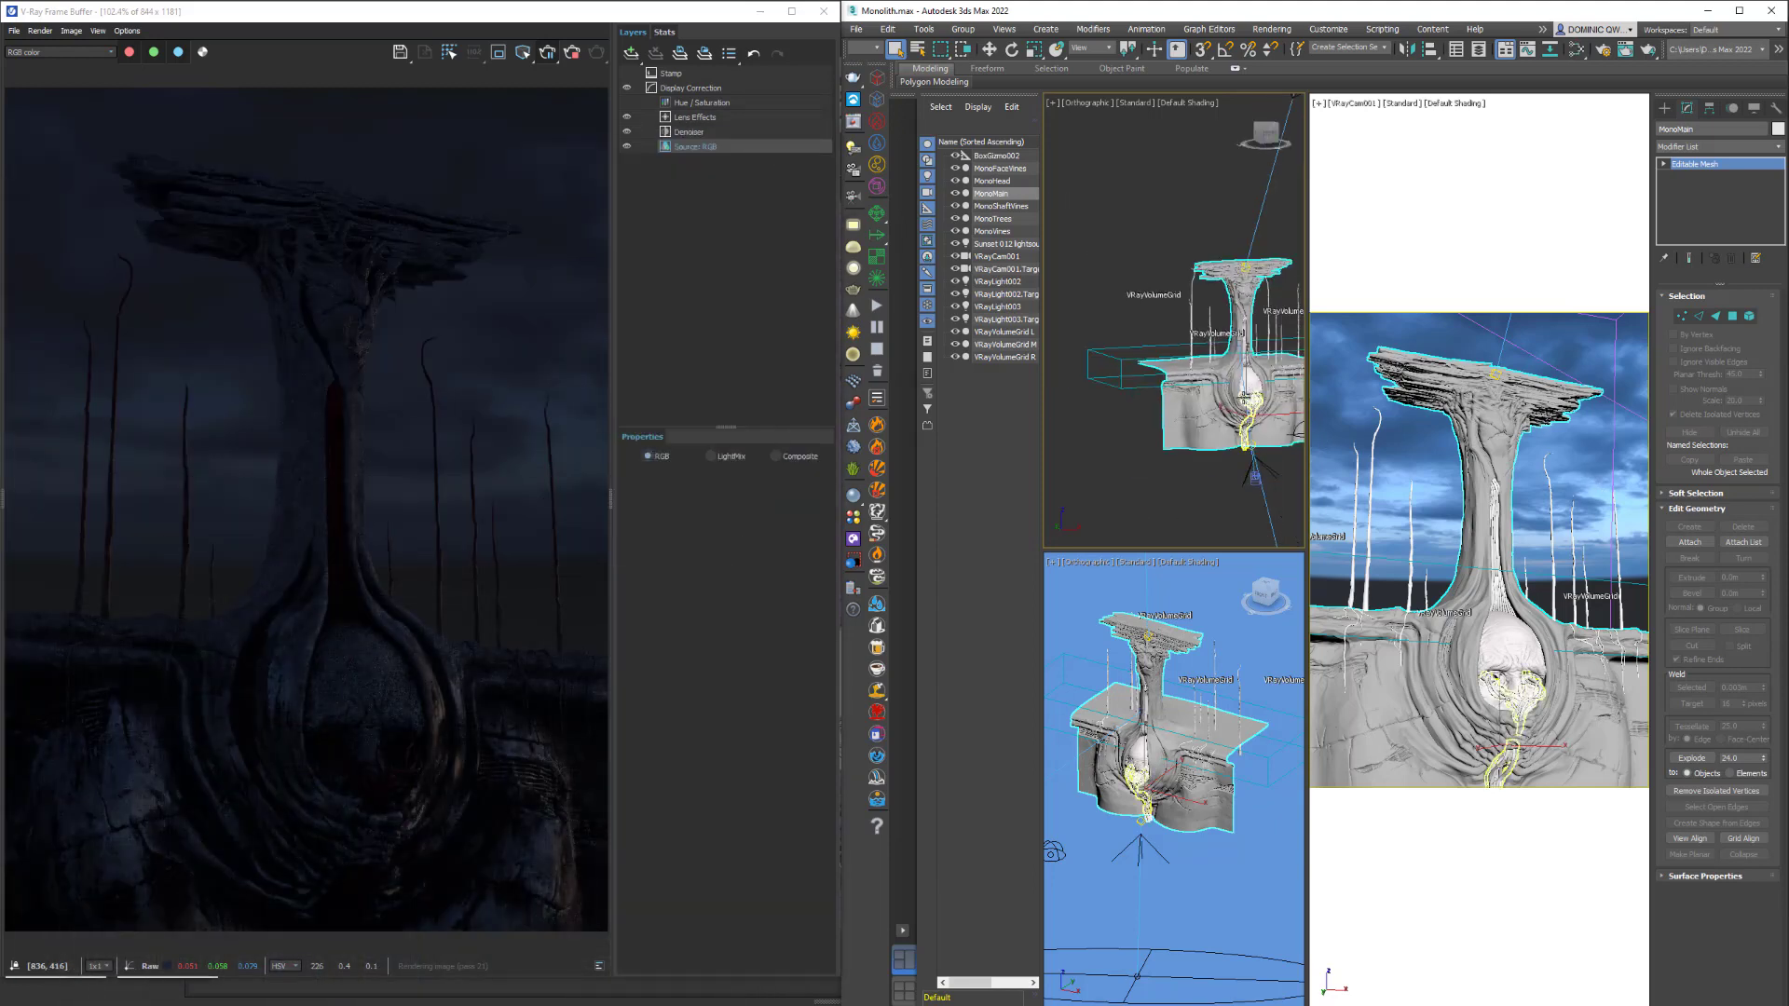
{"action": "mouse_move", "coordinate": [1197, 380]}
{"action": "middle_mouse_down", "text": "alt"}
{"action": "mouse_move", "coordinate": [1212, 388]}
{"action": "mouse_move", "coordinate": [1173, 401]}
{"action": "middle_mouse_up", "text": "alt"}
{"action": "scroll", "coordinate": [1210, 388], "scroll_direction": "up", "scroll_amount": 2}
{"action": "scroll", "coordinate": [1200, 401], "scroll_direction": "down", "scroll_amount": 3}
{"action": "scroll", "coordinate": [1171, 402], "scroll_direction": "down", "scroll_amount": 2}
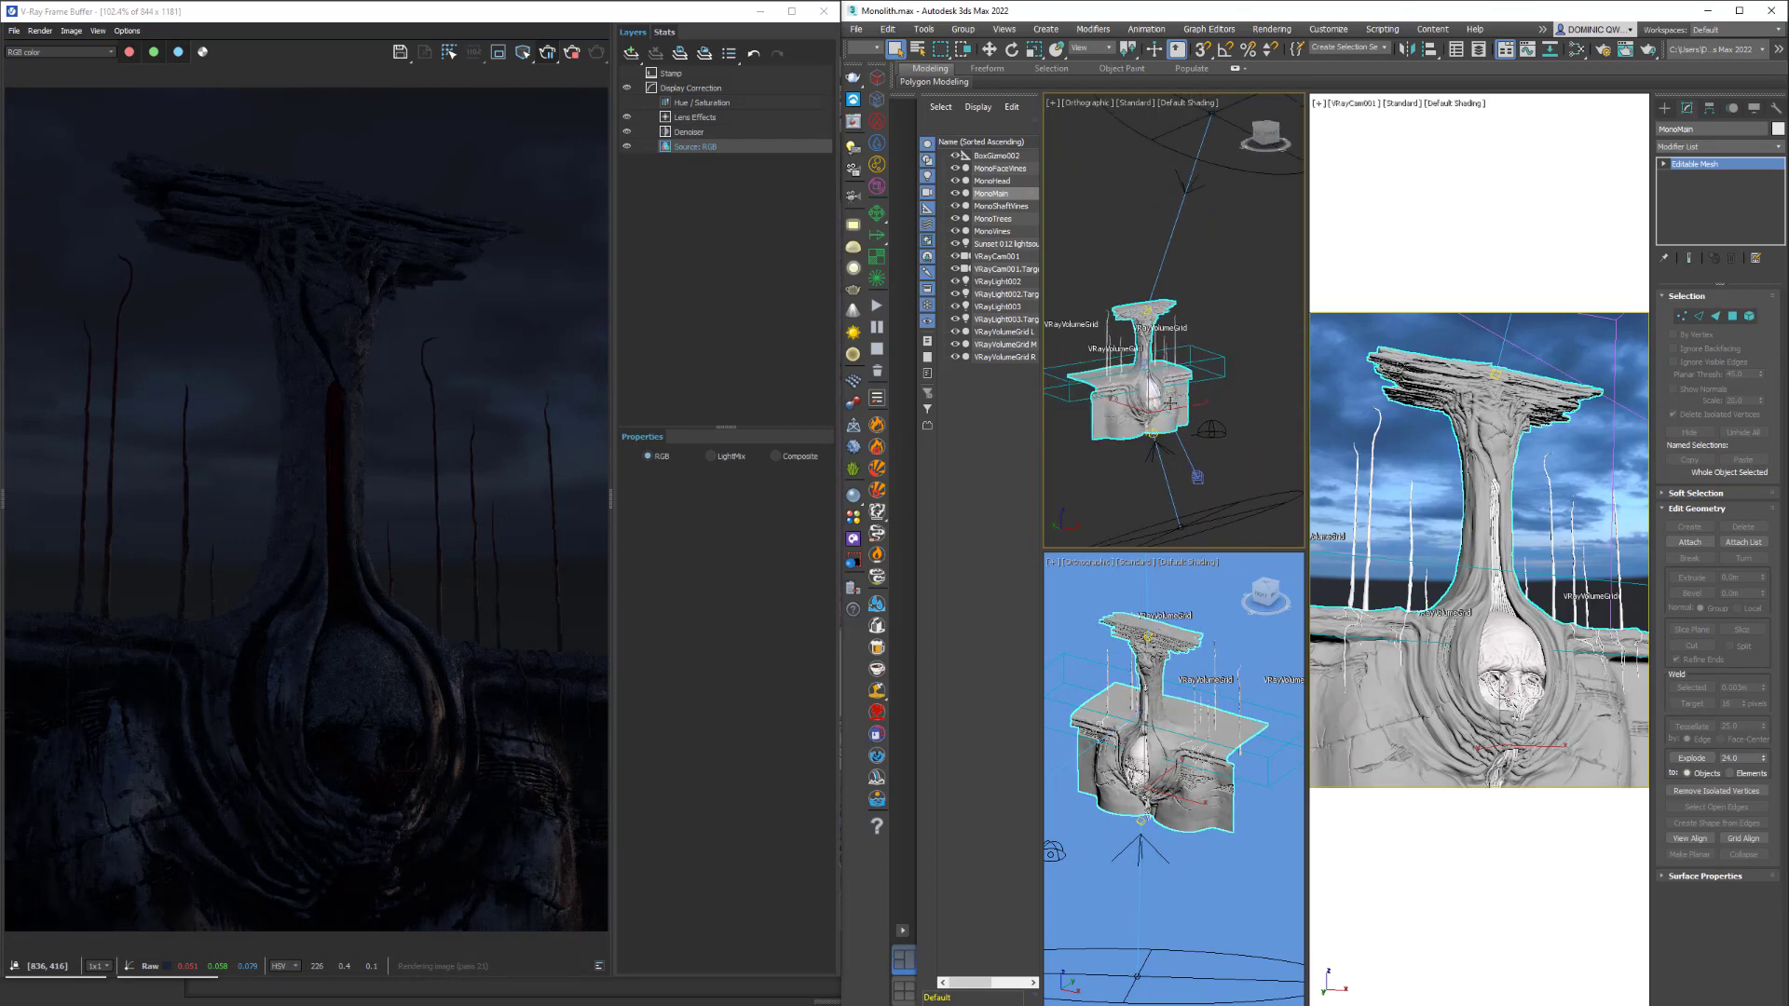
Select the disc light above the monolith and view its V-Ray light parameters.
{"action": "scroll", "coordinate": [1171, 403], "scroll_direction": "up", "scroll_amount": 2}
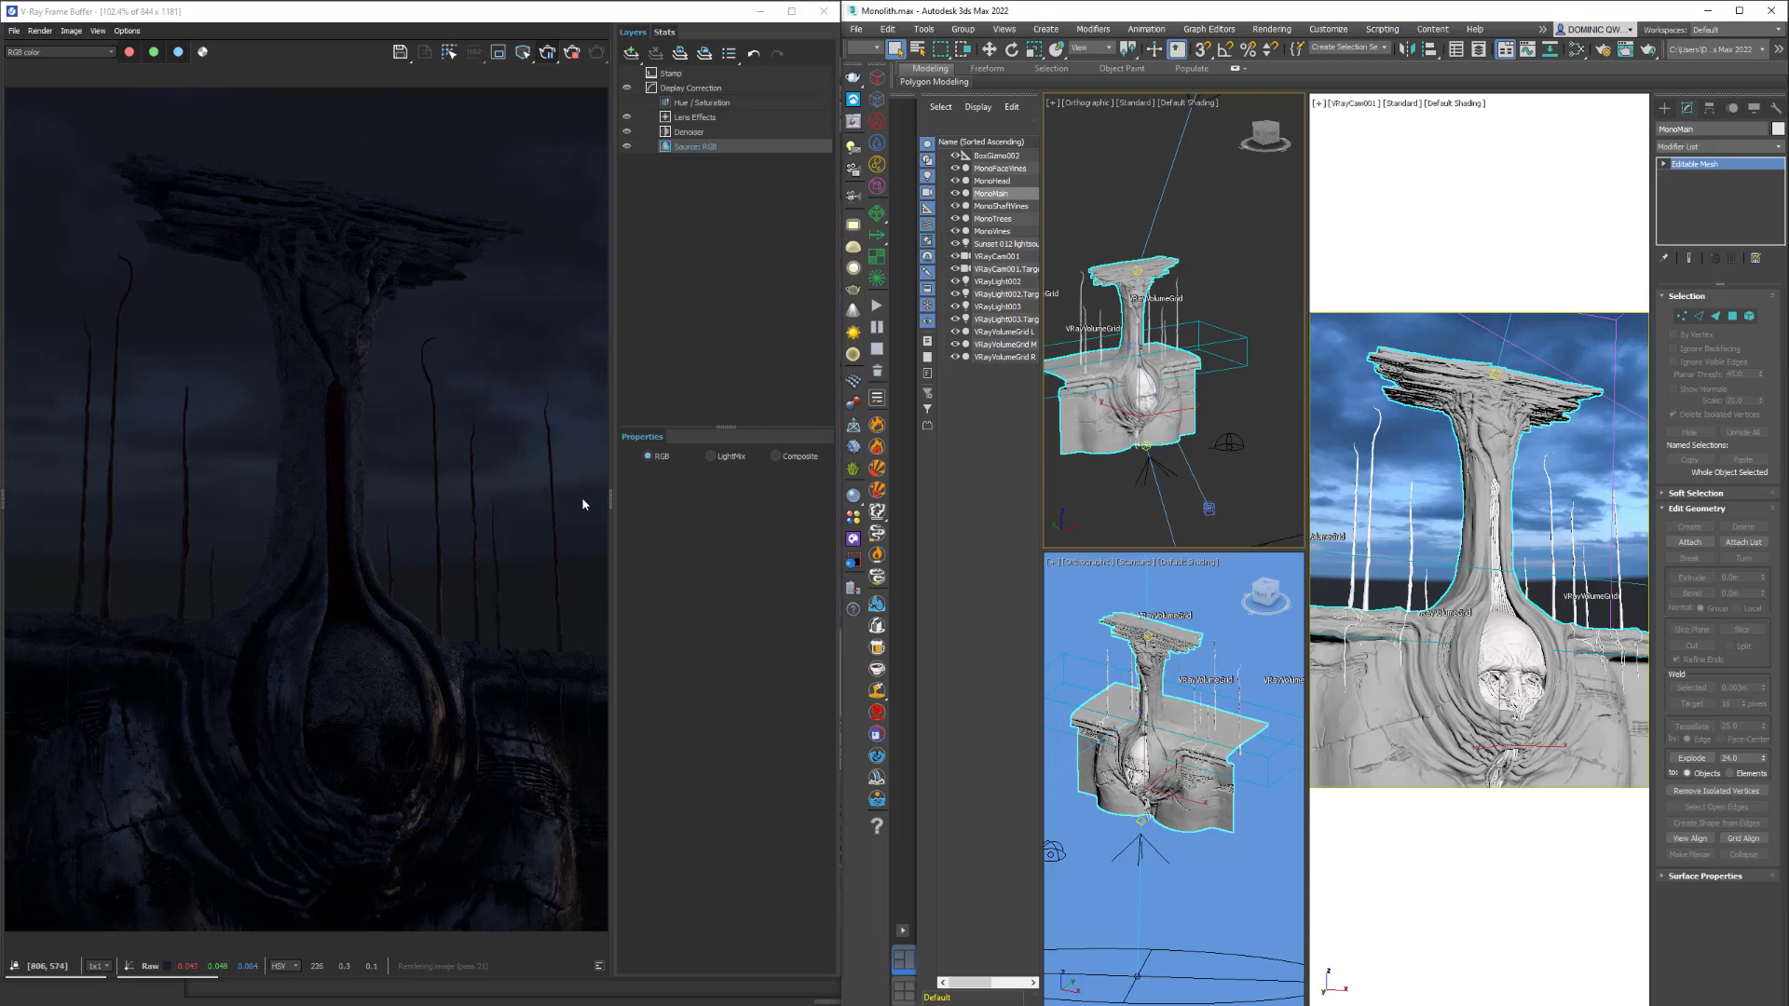
{"action": "scroll", "coordinate": [1200, 347], "scroll_direction": "down", "scroll_amount": 2}
{"action": "middle_click_drag", "start_coordinate": [1202, 348], "coordinate": [1166, 476]}
{"action": "left_click", "coordinate": [1177, 220]}
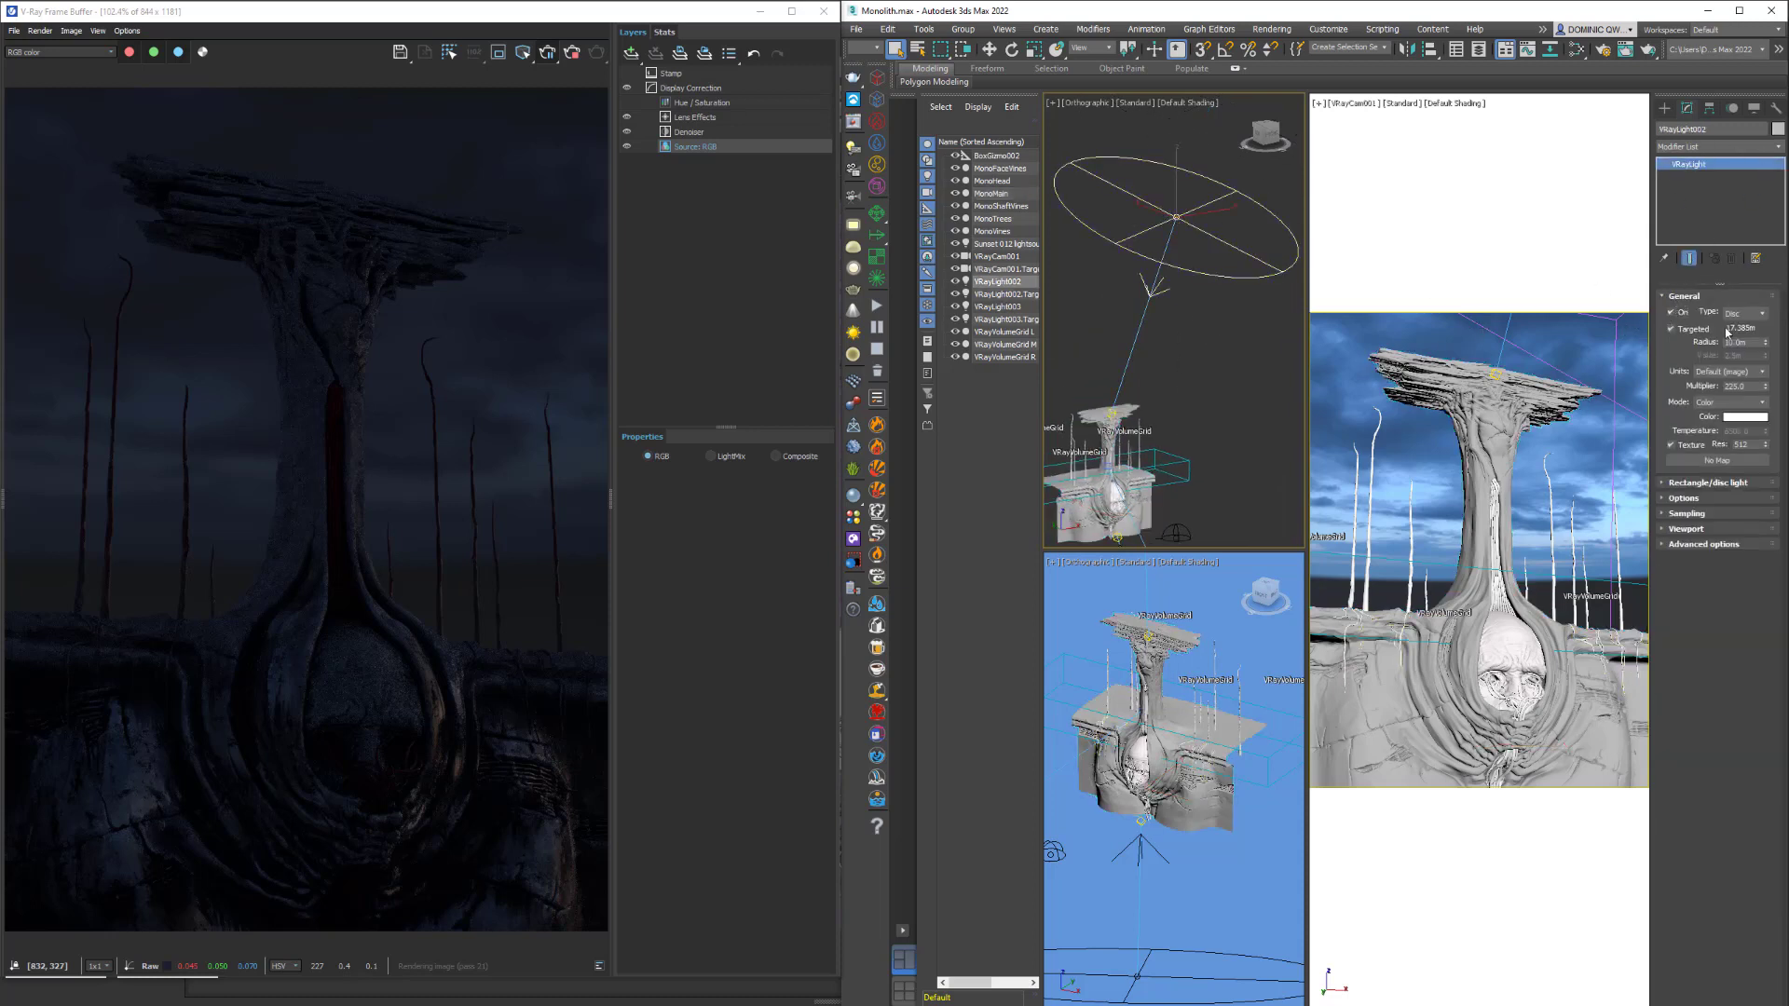
{"action": "middle_click_drag", "start_coordinate": [1137, 234], "coordinate": [1195, 286]}
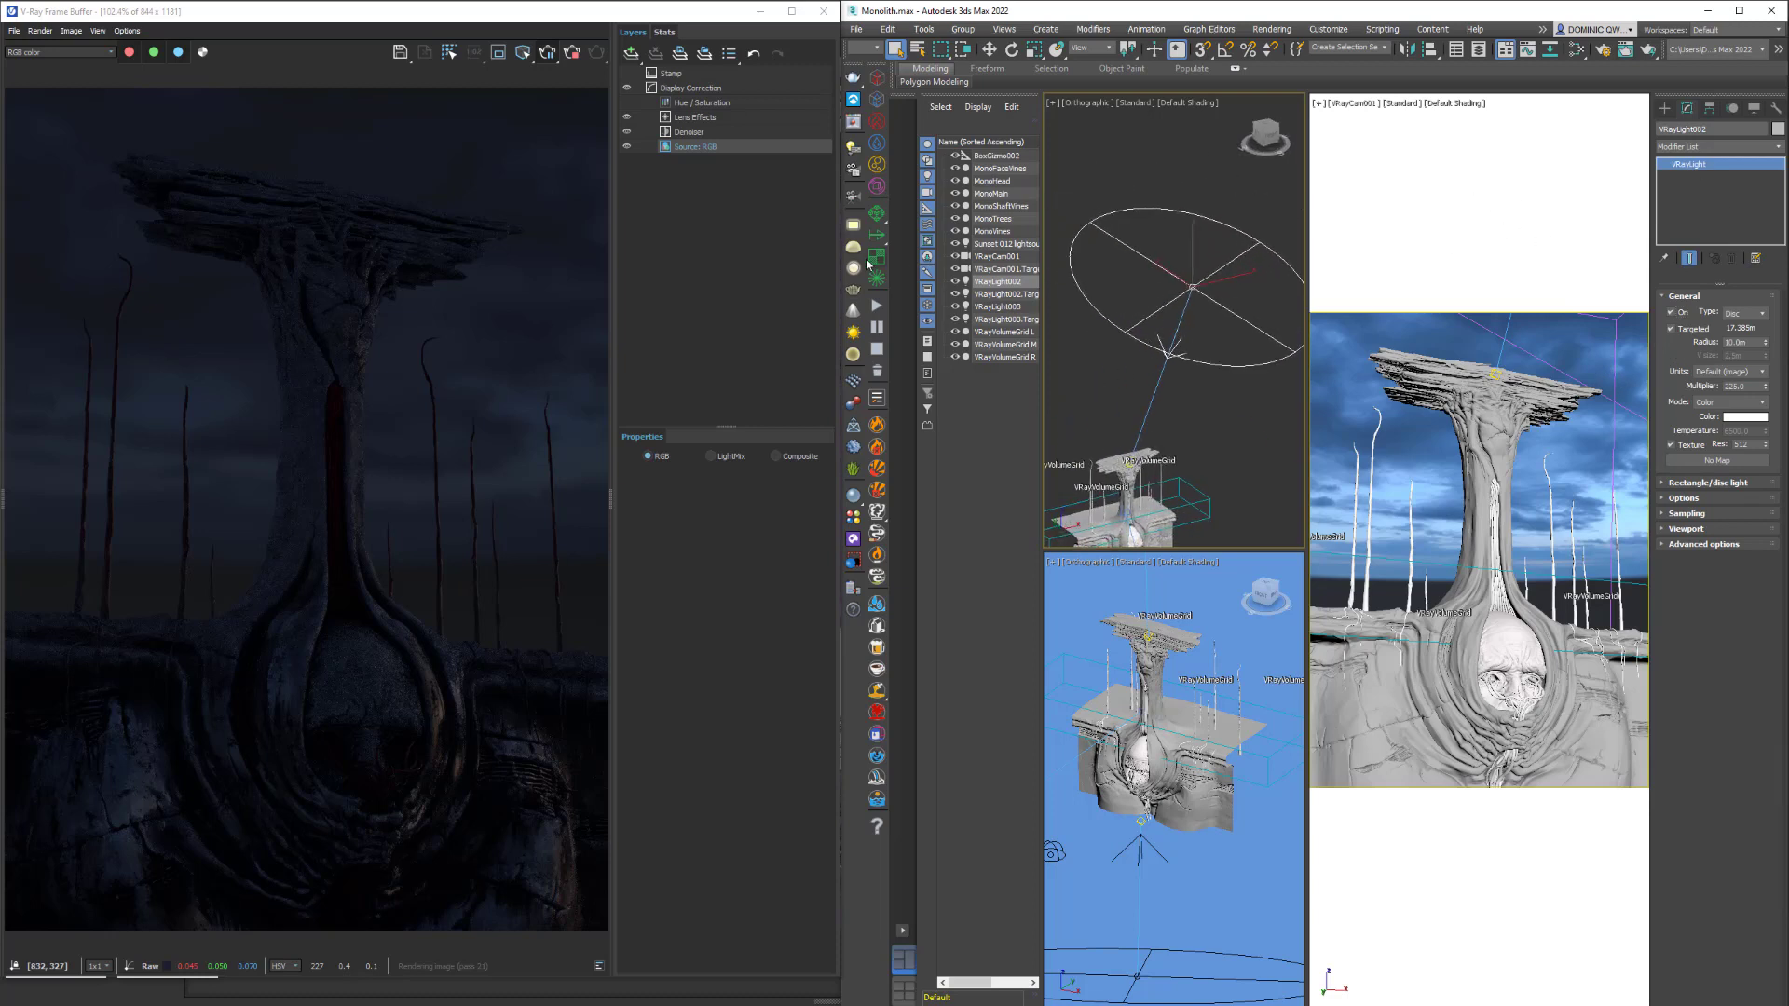
Restart the interactive render in the V-Ray Frame Buffer.
{"action": "left_click", "coordinate": [1221, 399]}
{"action": "left_click", "coordinate": [1224, 365]}
{"action": "left_click", "coordinate": [570, 53]}
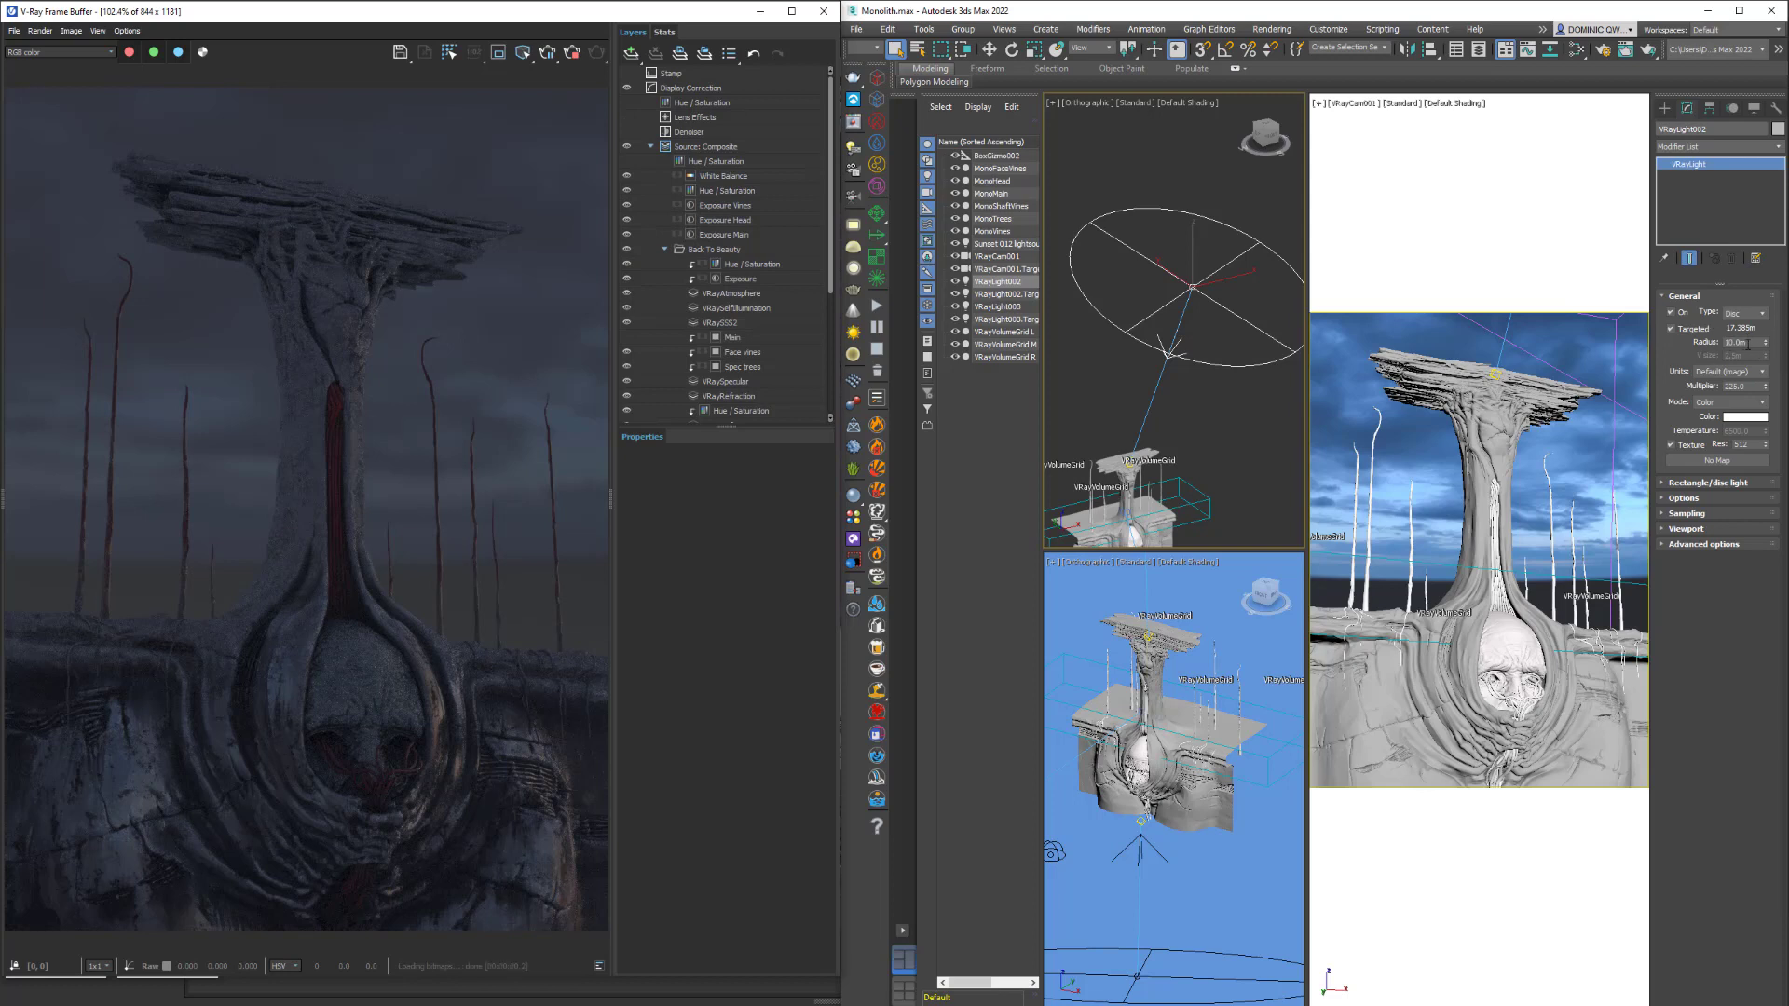
Review the display correction and composite layers, and set the frame buffer's source to RGB.
{"action": "left_click", "coordinate": [699, 89]}
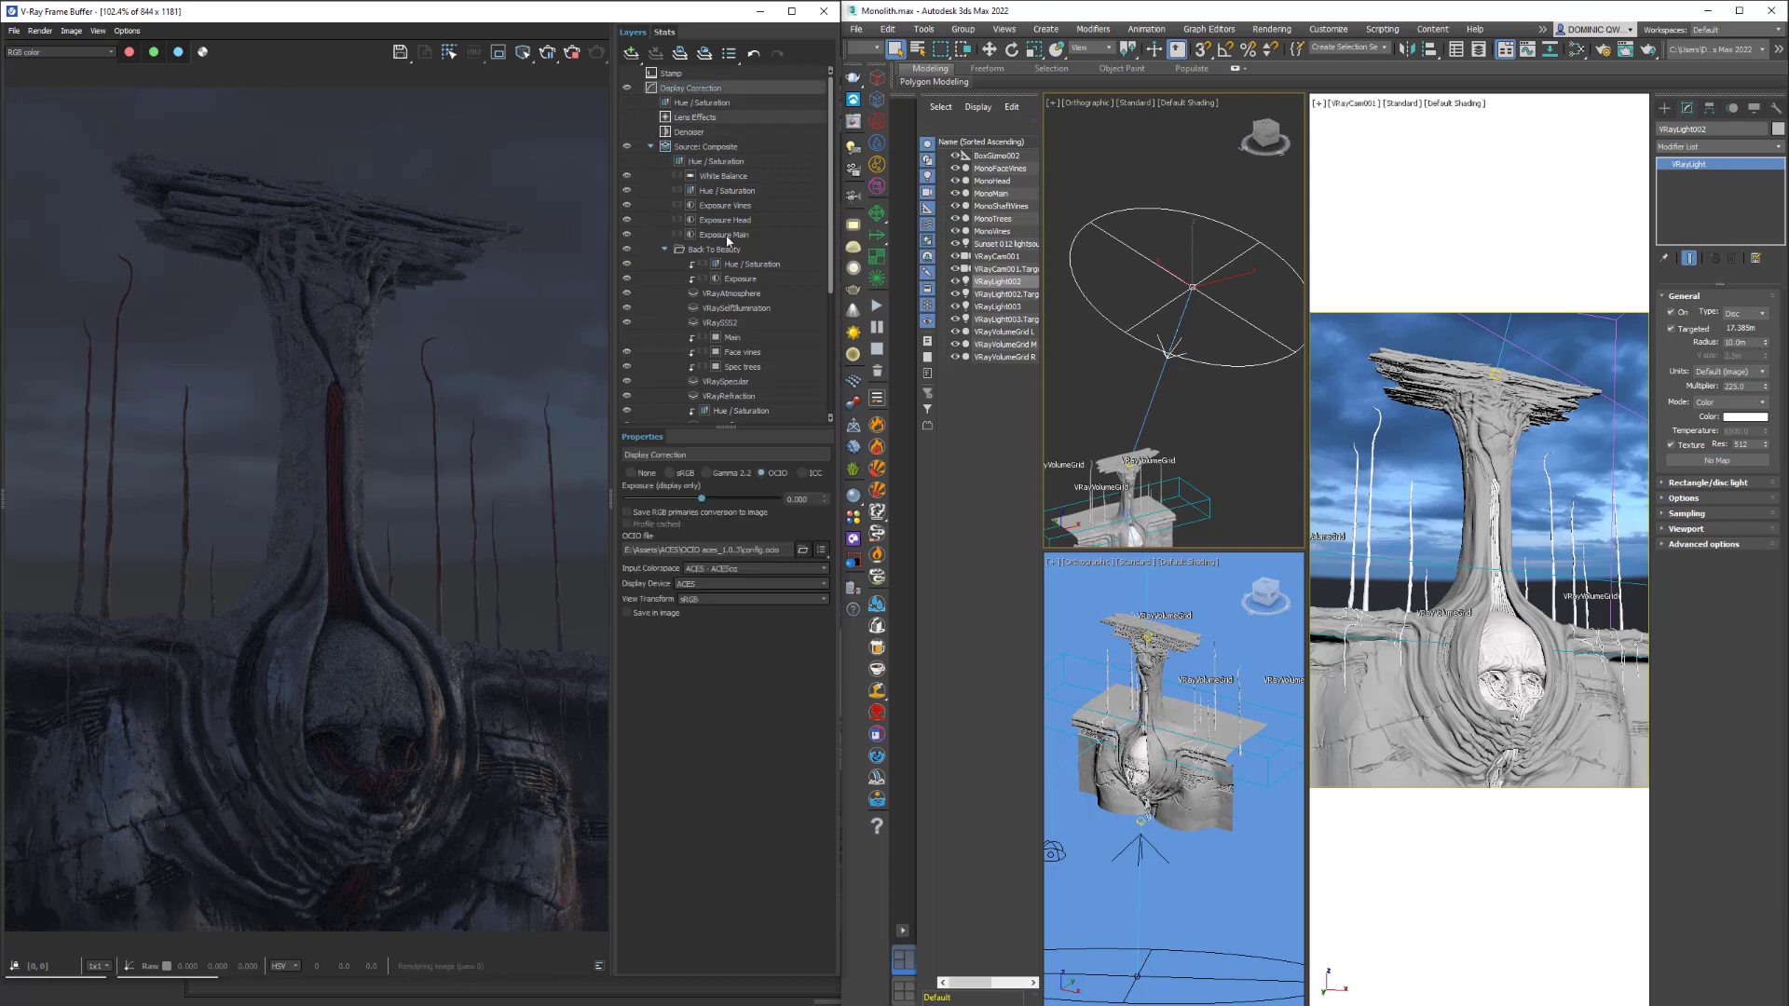
{"action": "scroll", "coordinate": [742, 284], "scroll_direction": "down", "scroll_amount": 5}
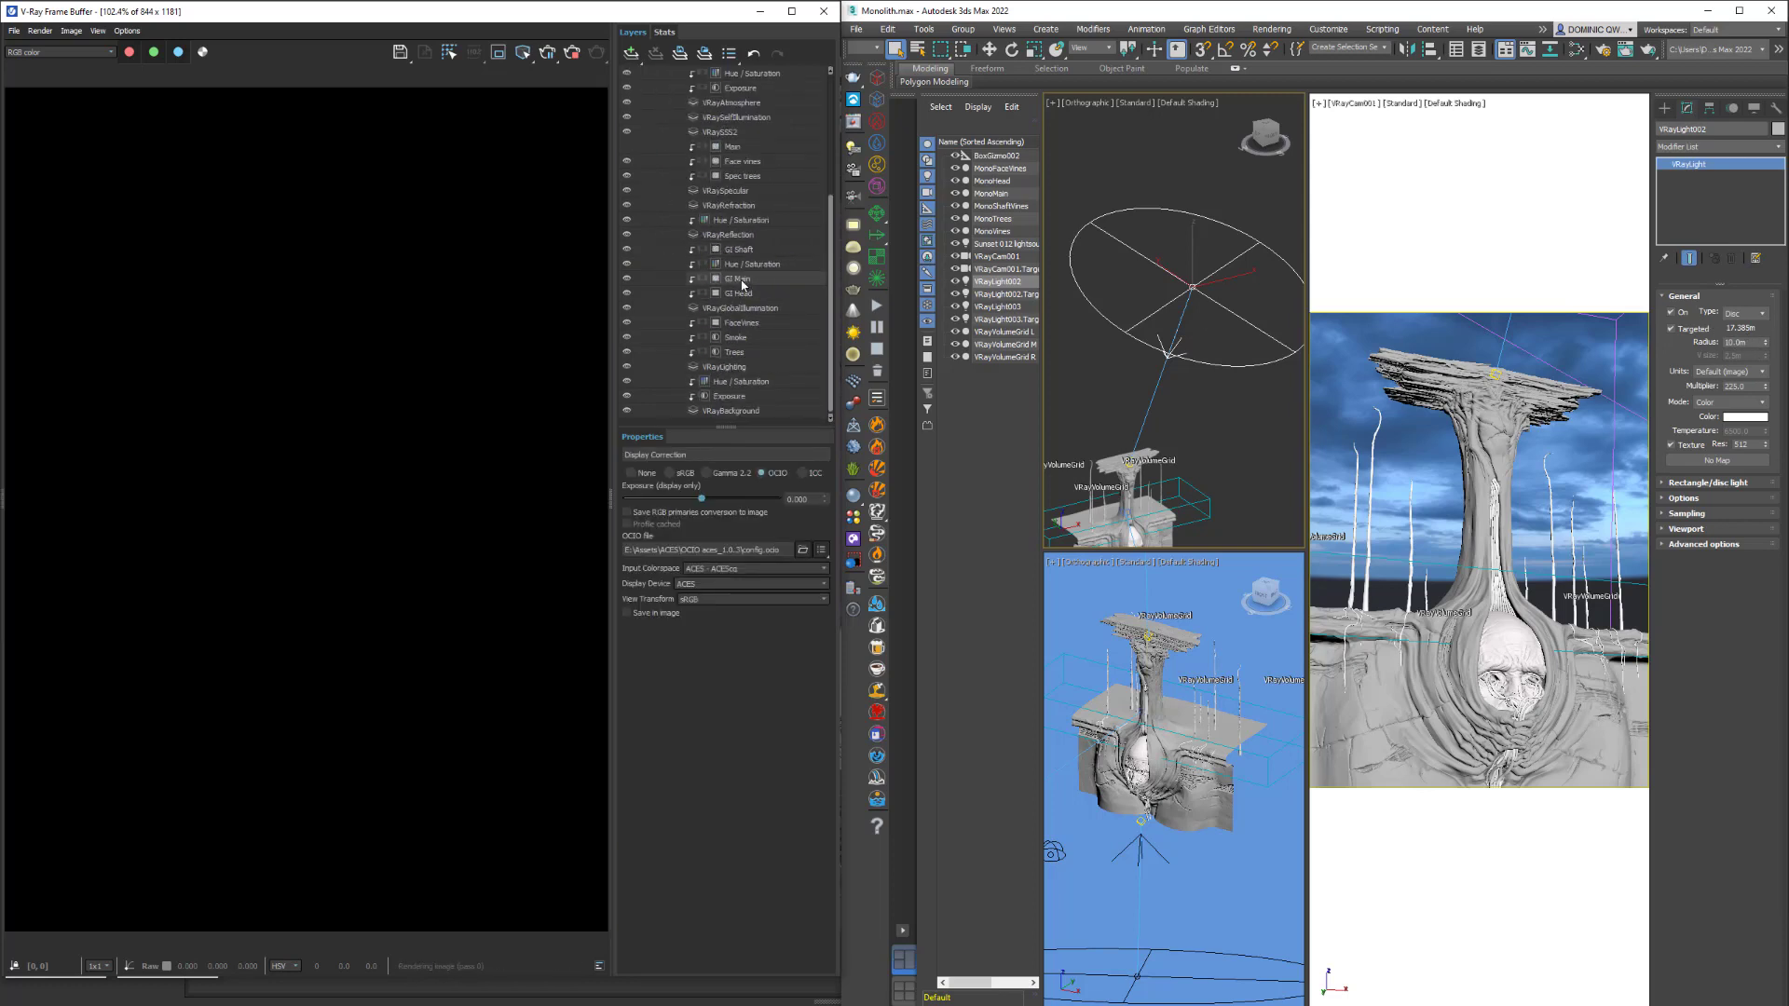
{"action": "scroll", "coordinate": [742, 284], "scroll_direction": "up", "scroll_amount": 5}
{"action": "left_click", "coordinate": [708, 146]}
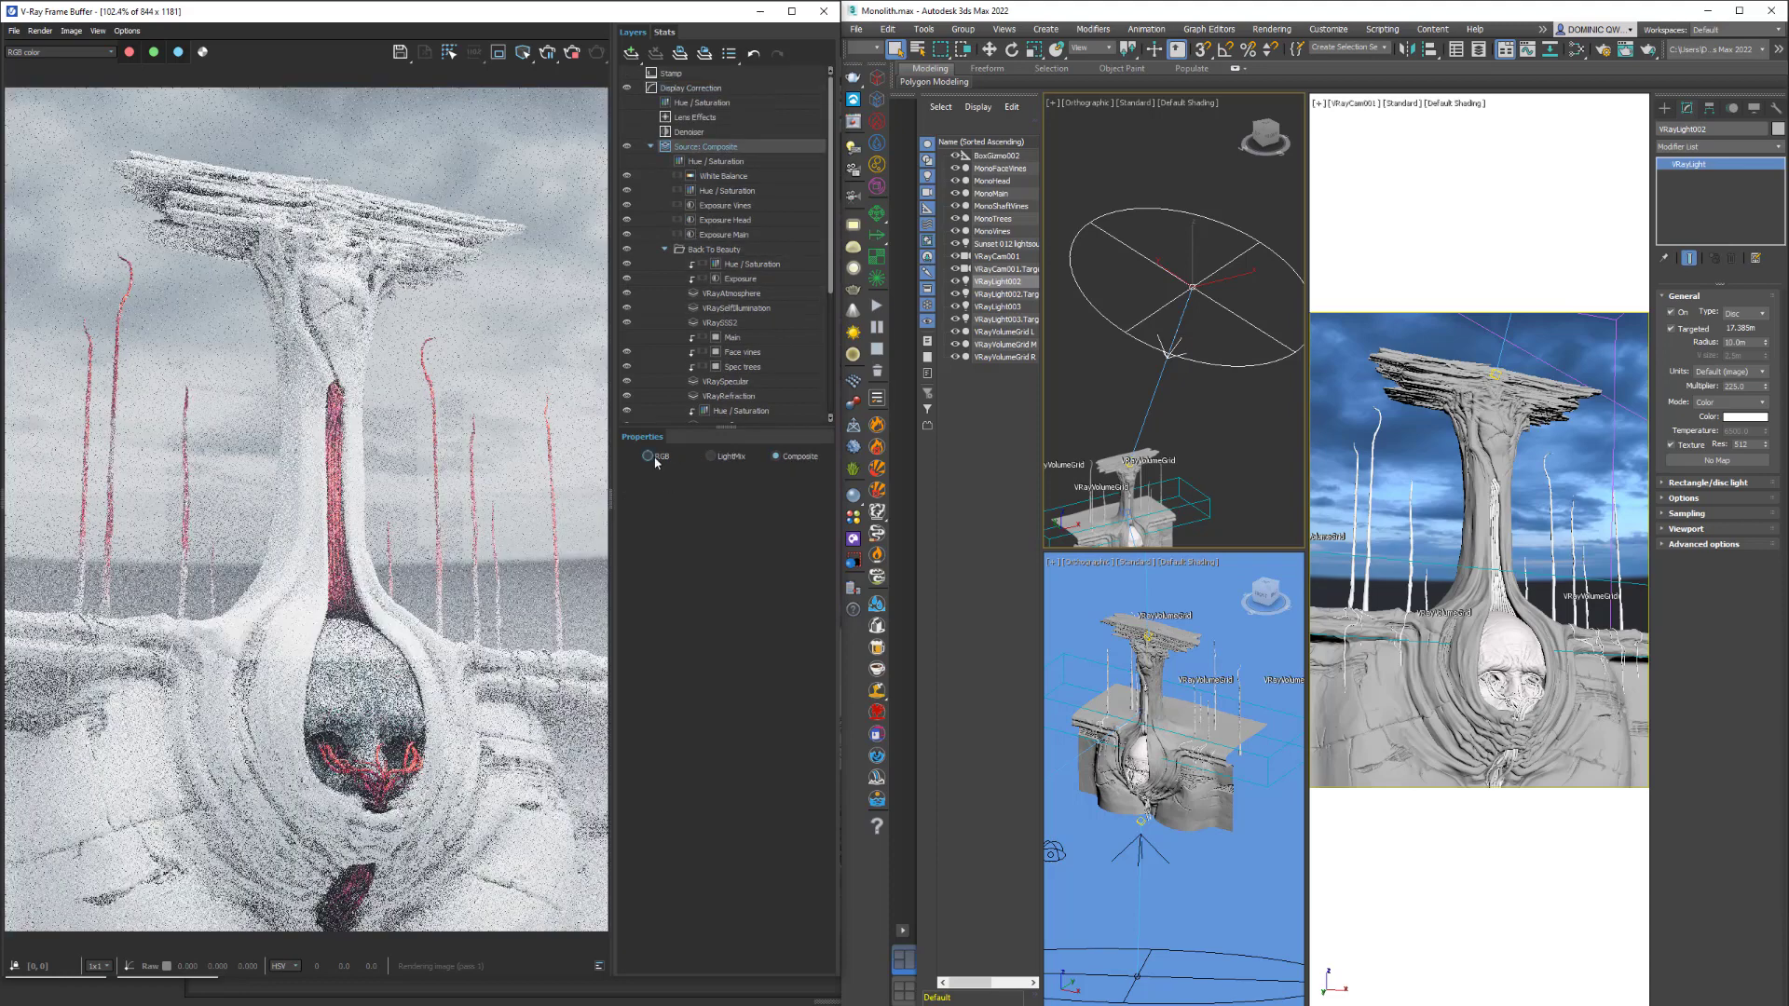
{"action": "left_click", "coordinate": [648, 457]}
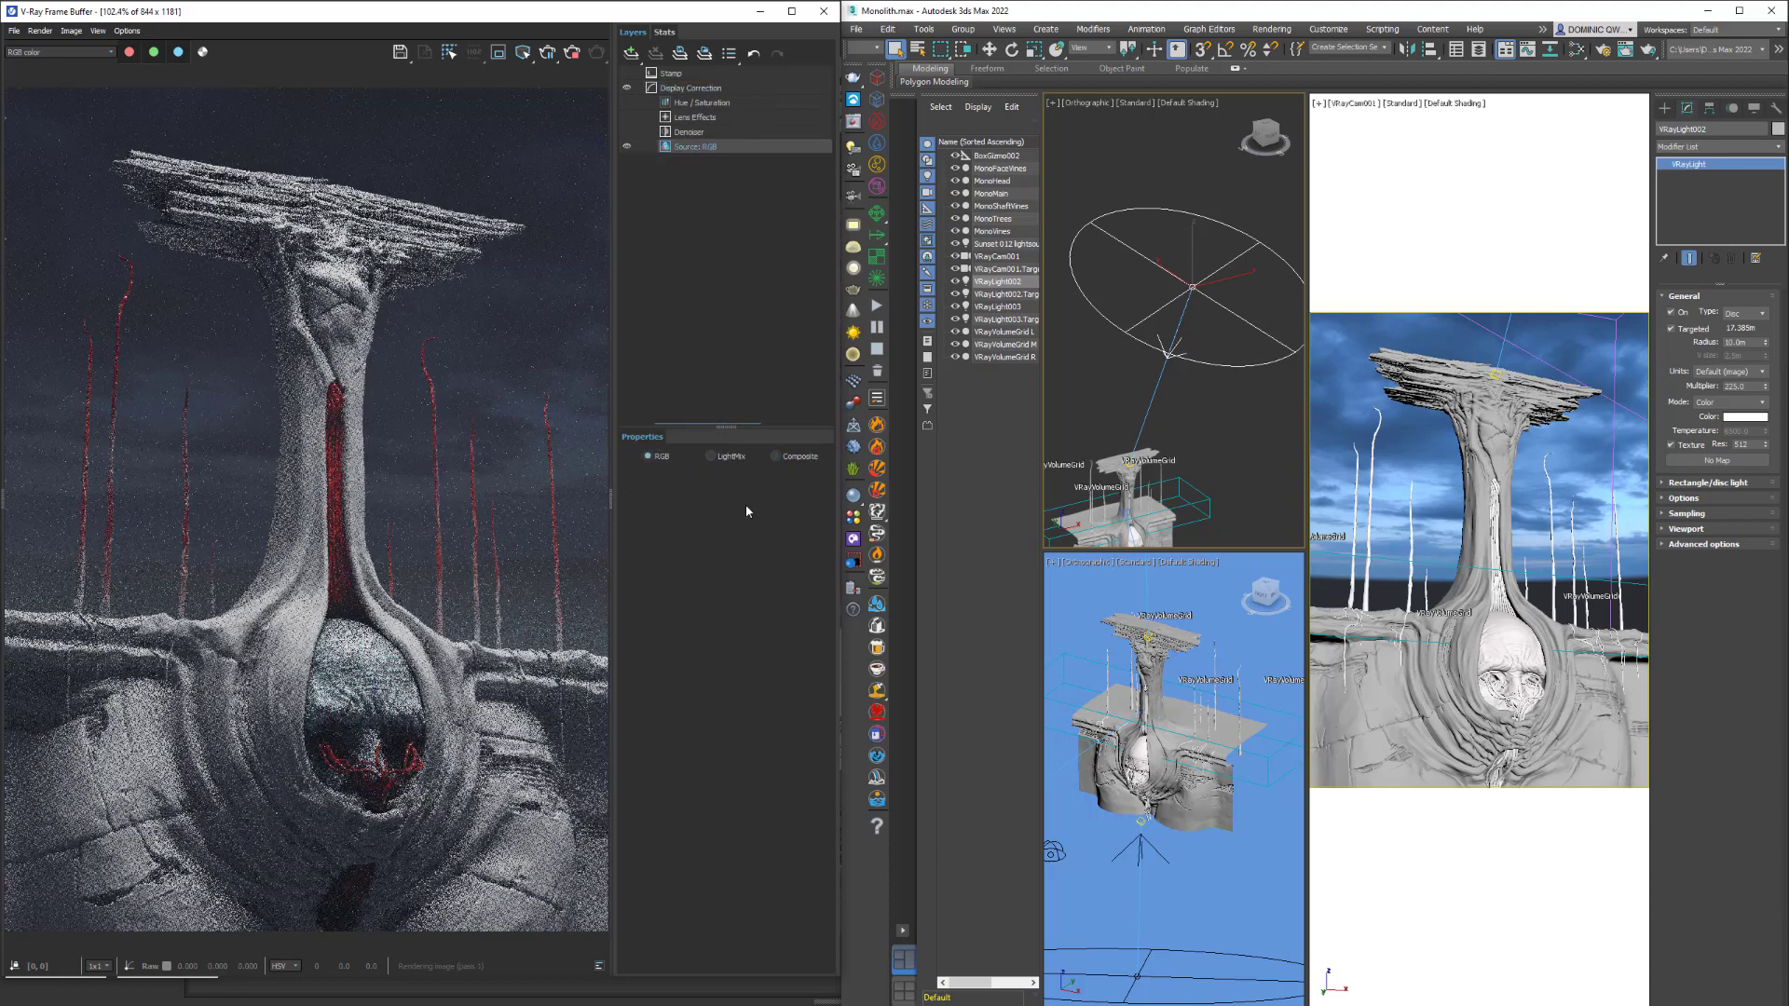
Switch the disc light above the monolith off and back on to compare its effect in the interactive render.
{"action": "left_click", "coordinate": [1673, 315]}
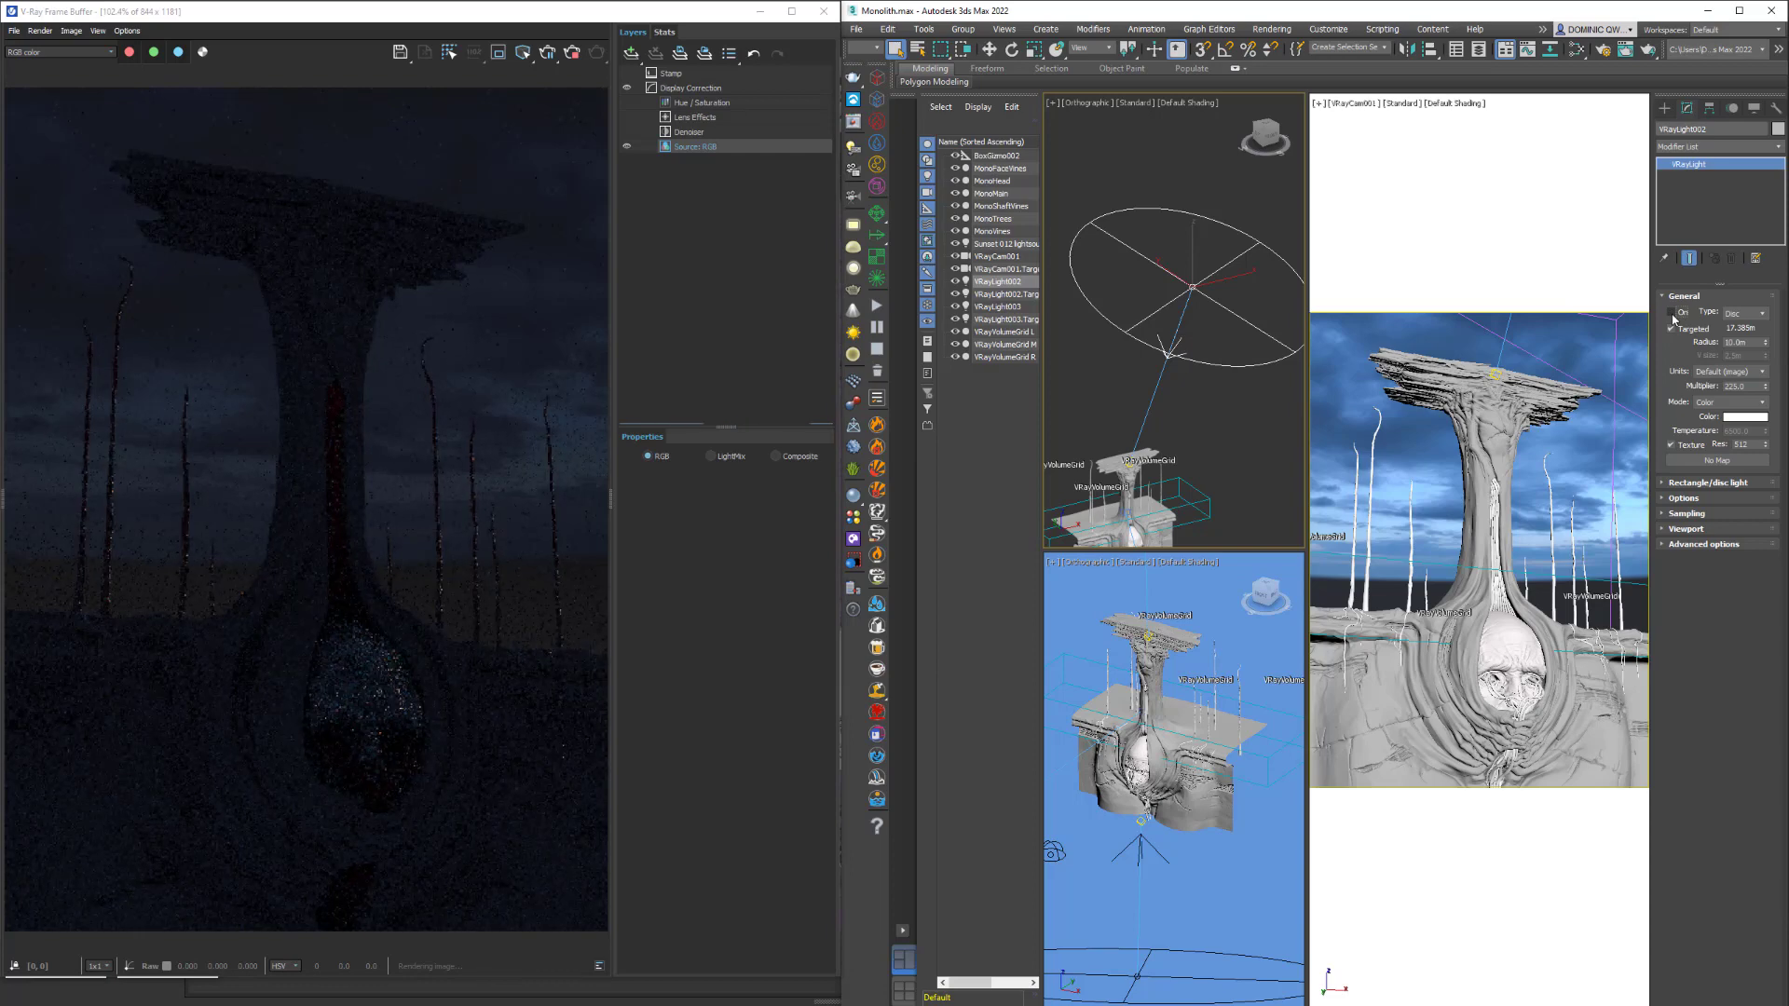
{"action": "left_click", "coordinate": [1672, 314]}
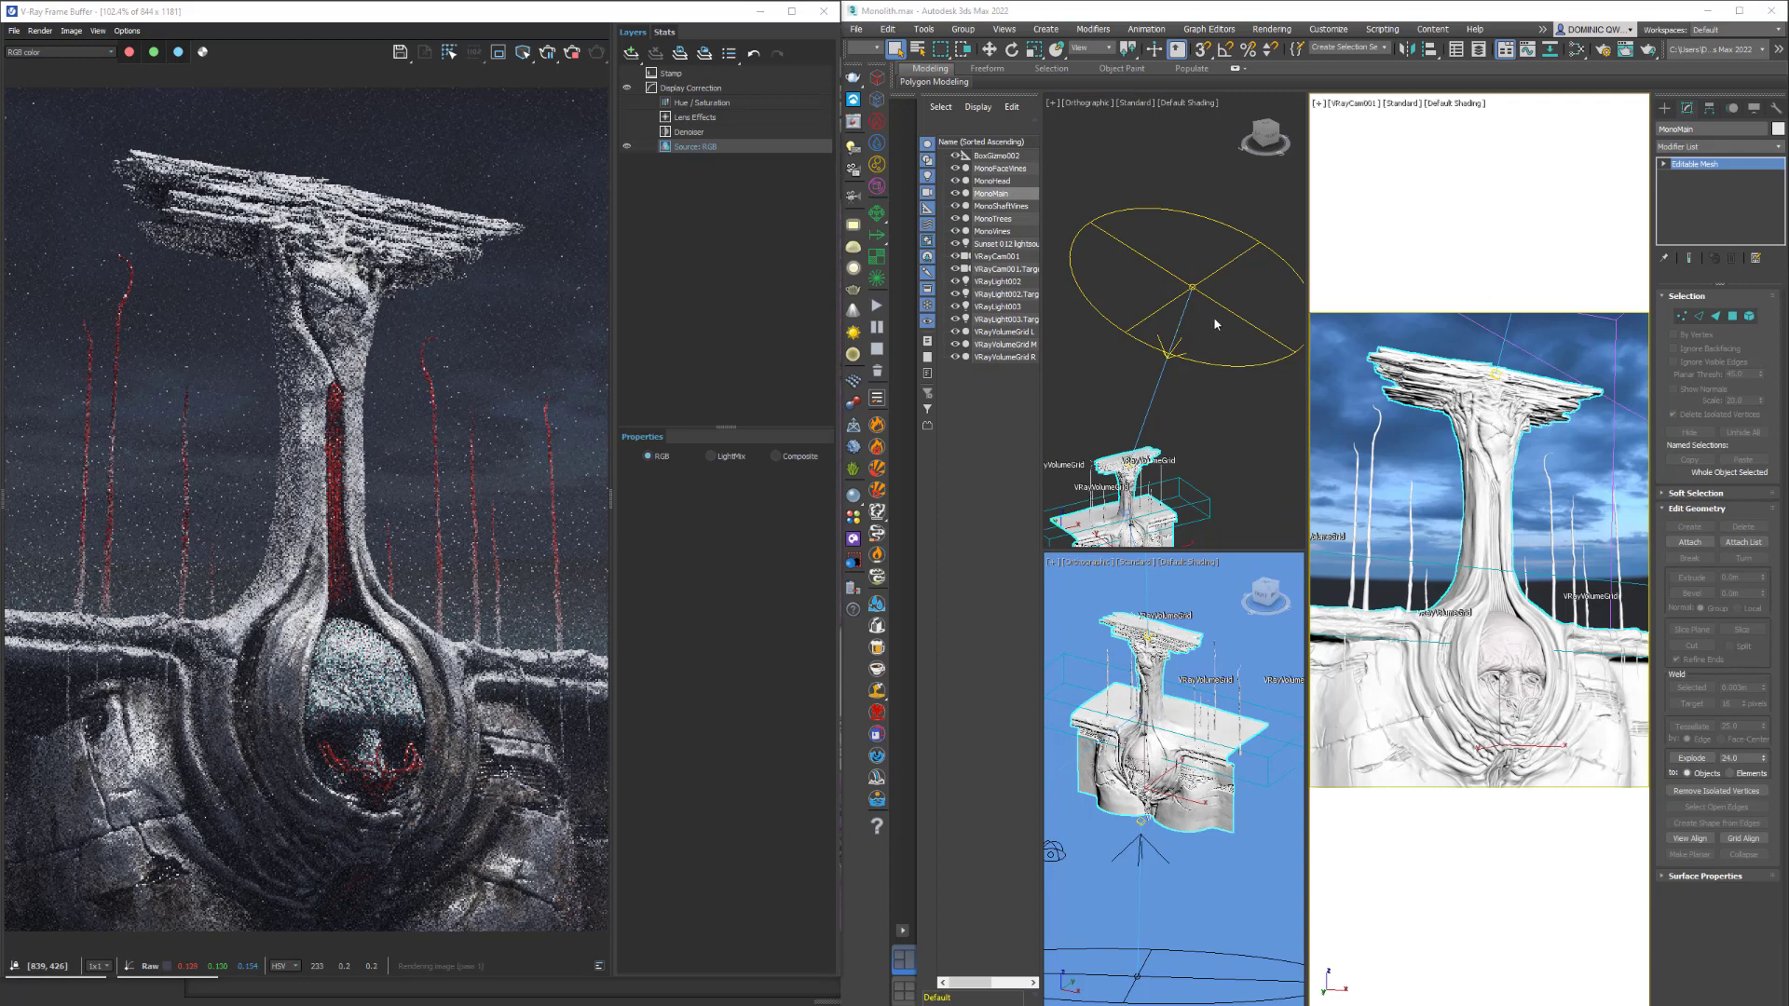
{"action": "left_click", "coordinate": [1222, 306]}
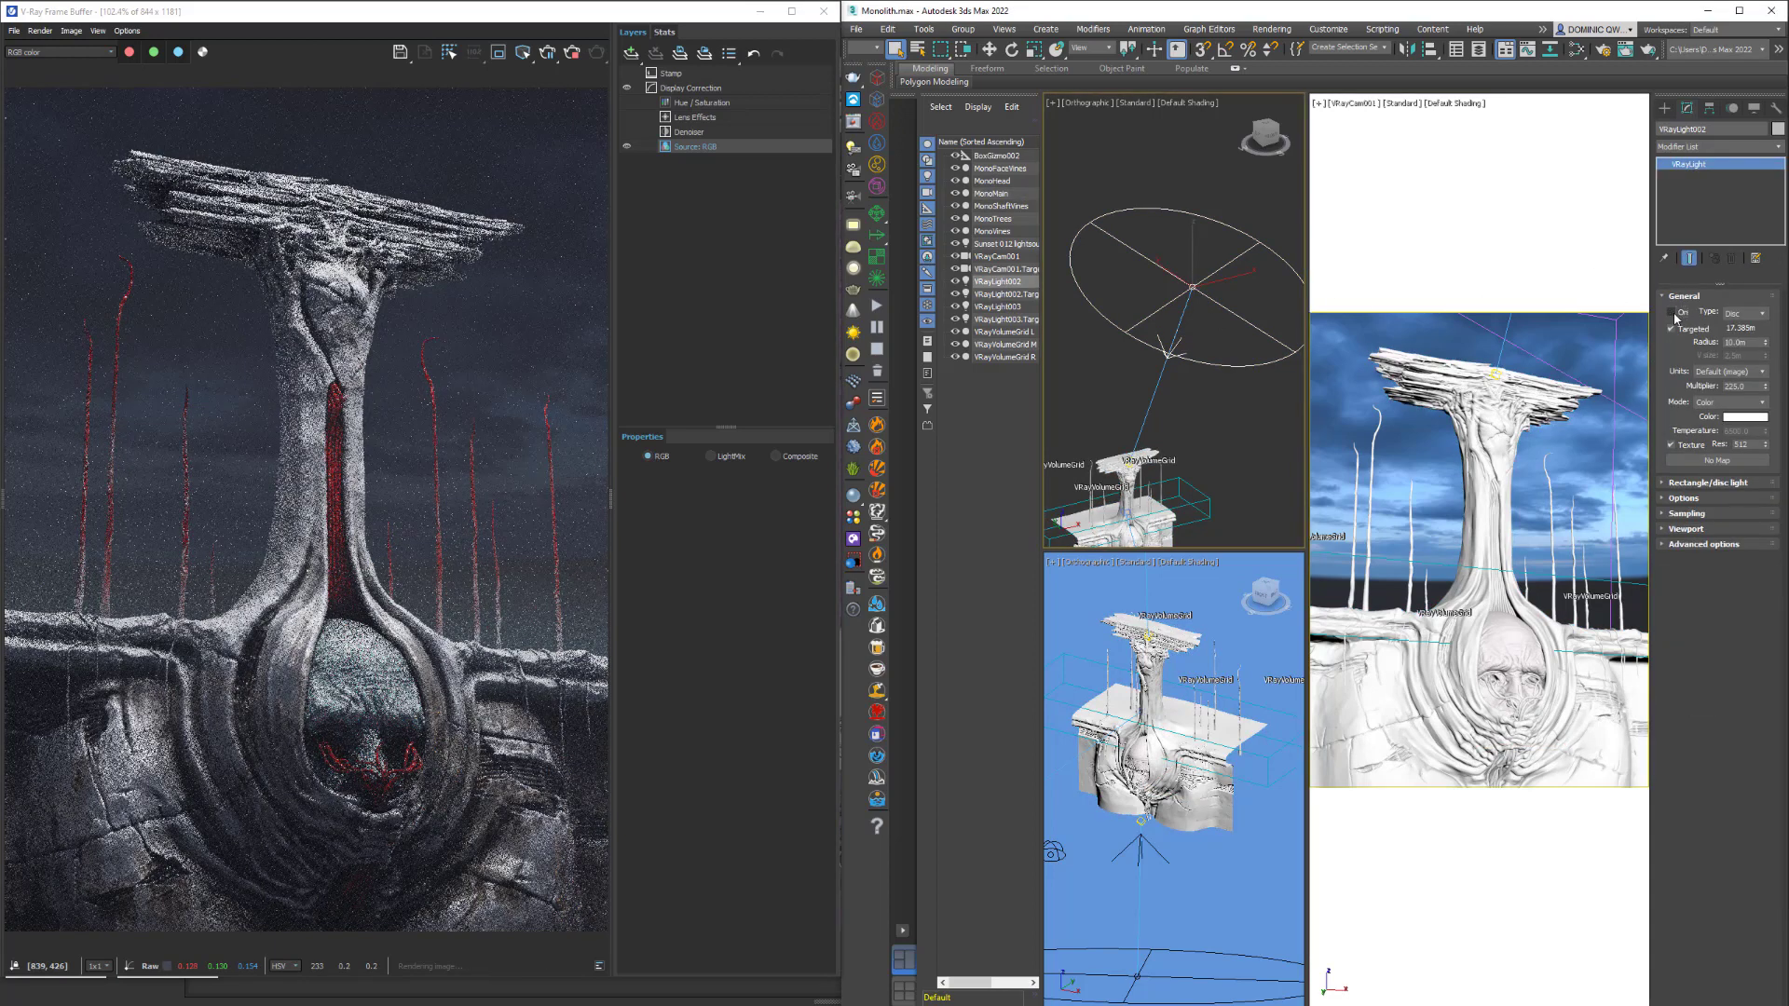
{"action": "left_click", "coordinate": [1673, 313]}
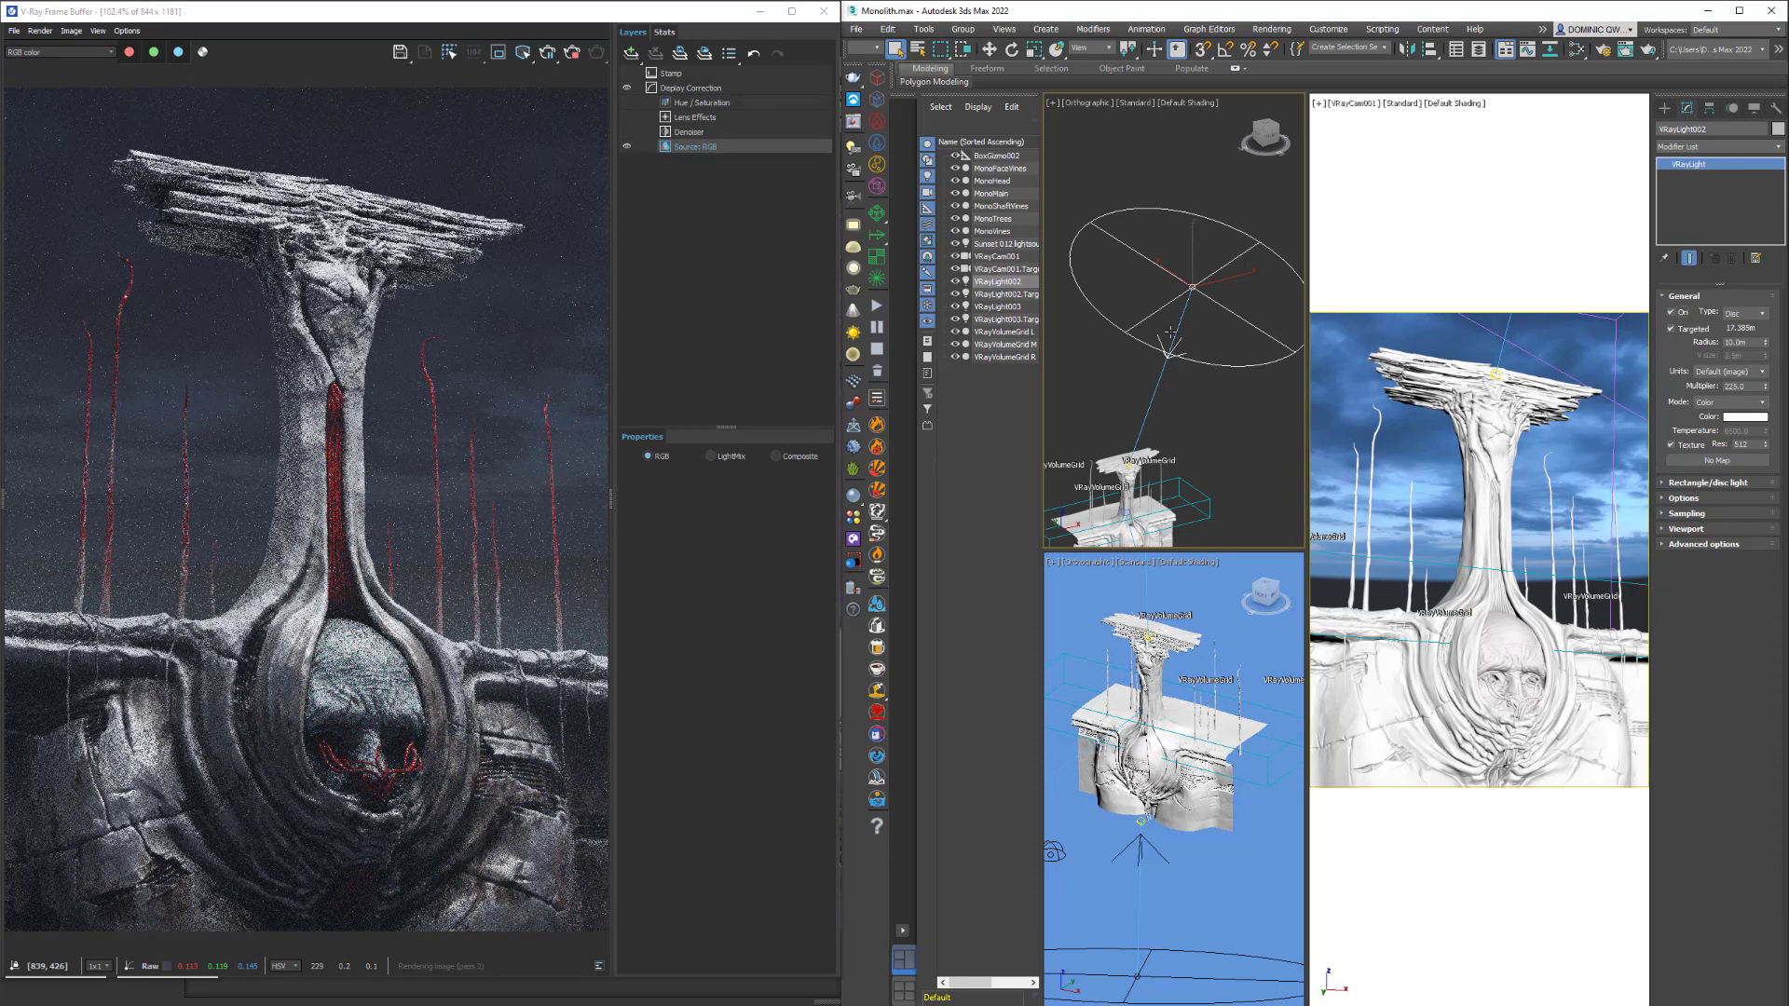
Select the disc light below the monolith and toggle it on and off to compare its effect in the render.
{"action": "scroll", "coordinate": [1202, 331], "scroll_direction": "down", "scroll_amount": 2}
{"action": "middle_click_drag", "start_coordinate": [1202, 331], "coordinate": [1193, 191]}
{"action": "scroll", "coordinate": [1211, 369], "scroll_direction": "up", "scroll_amount": 3}
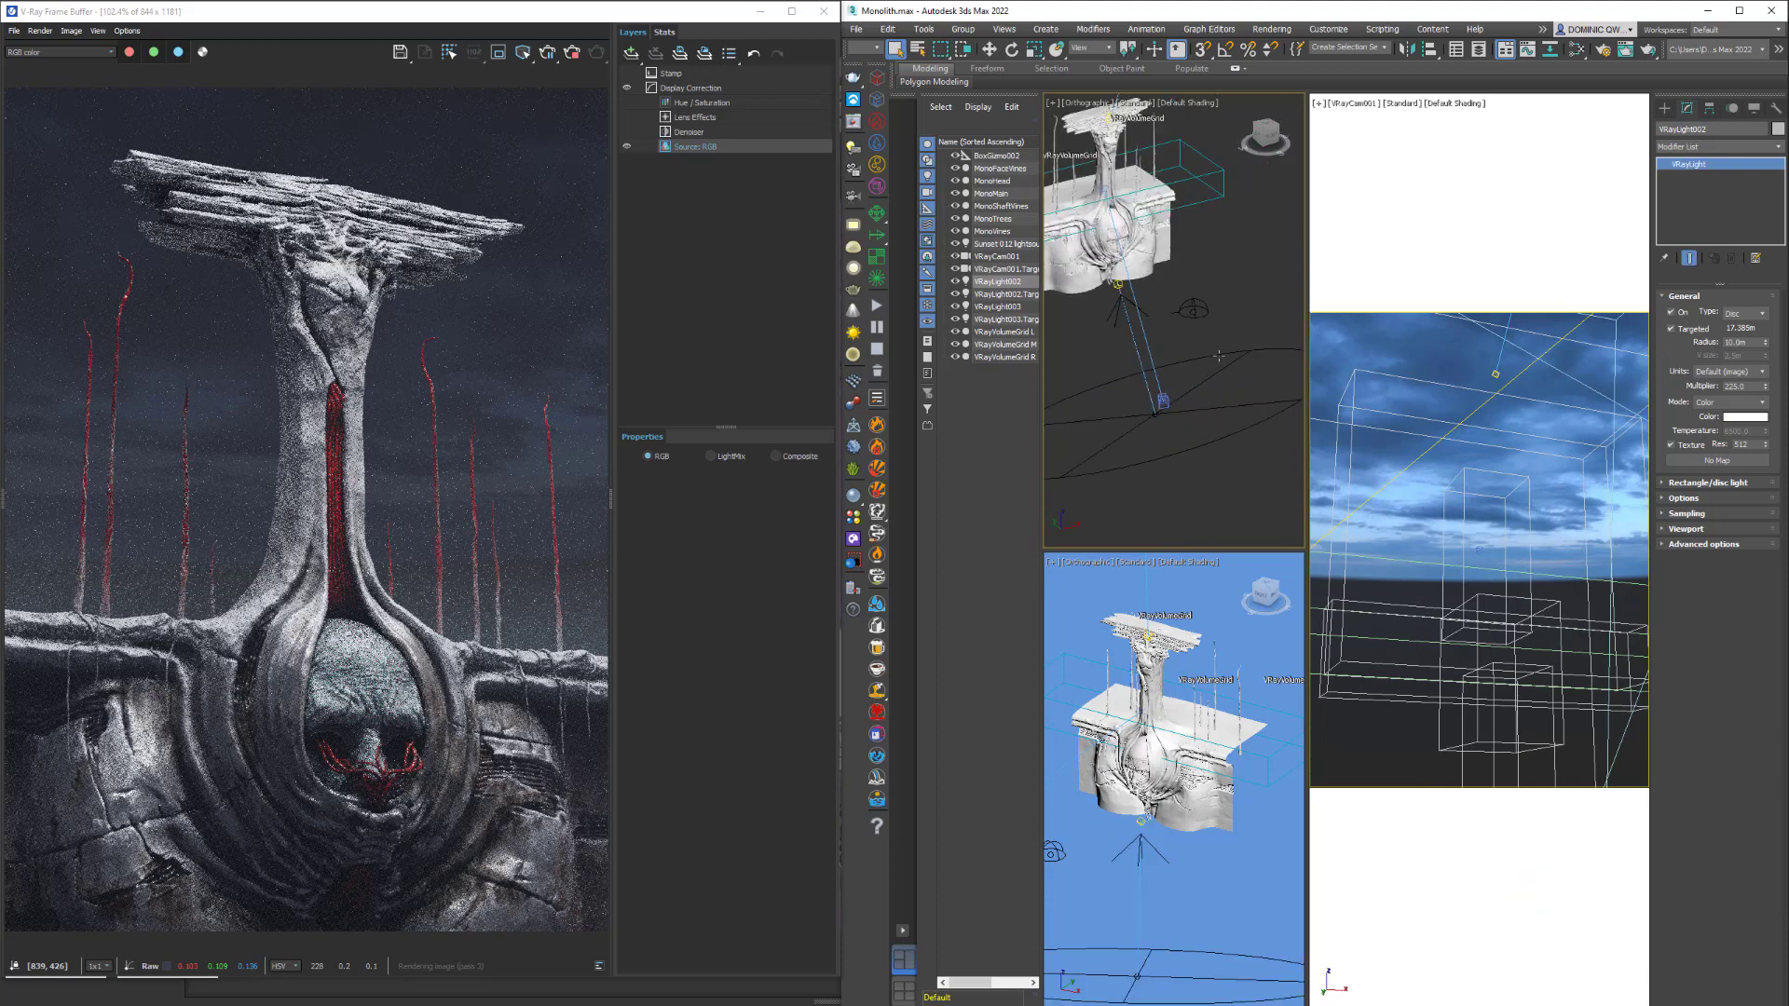
{"action": "left_click", "coordinate": [1158, 410]}
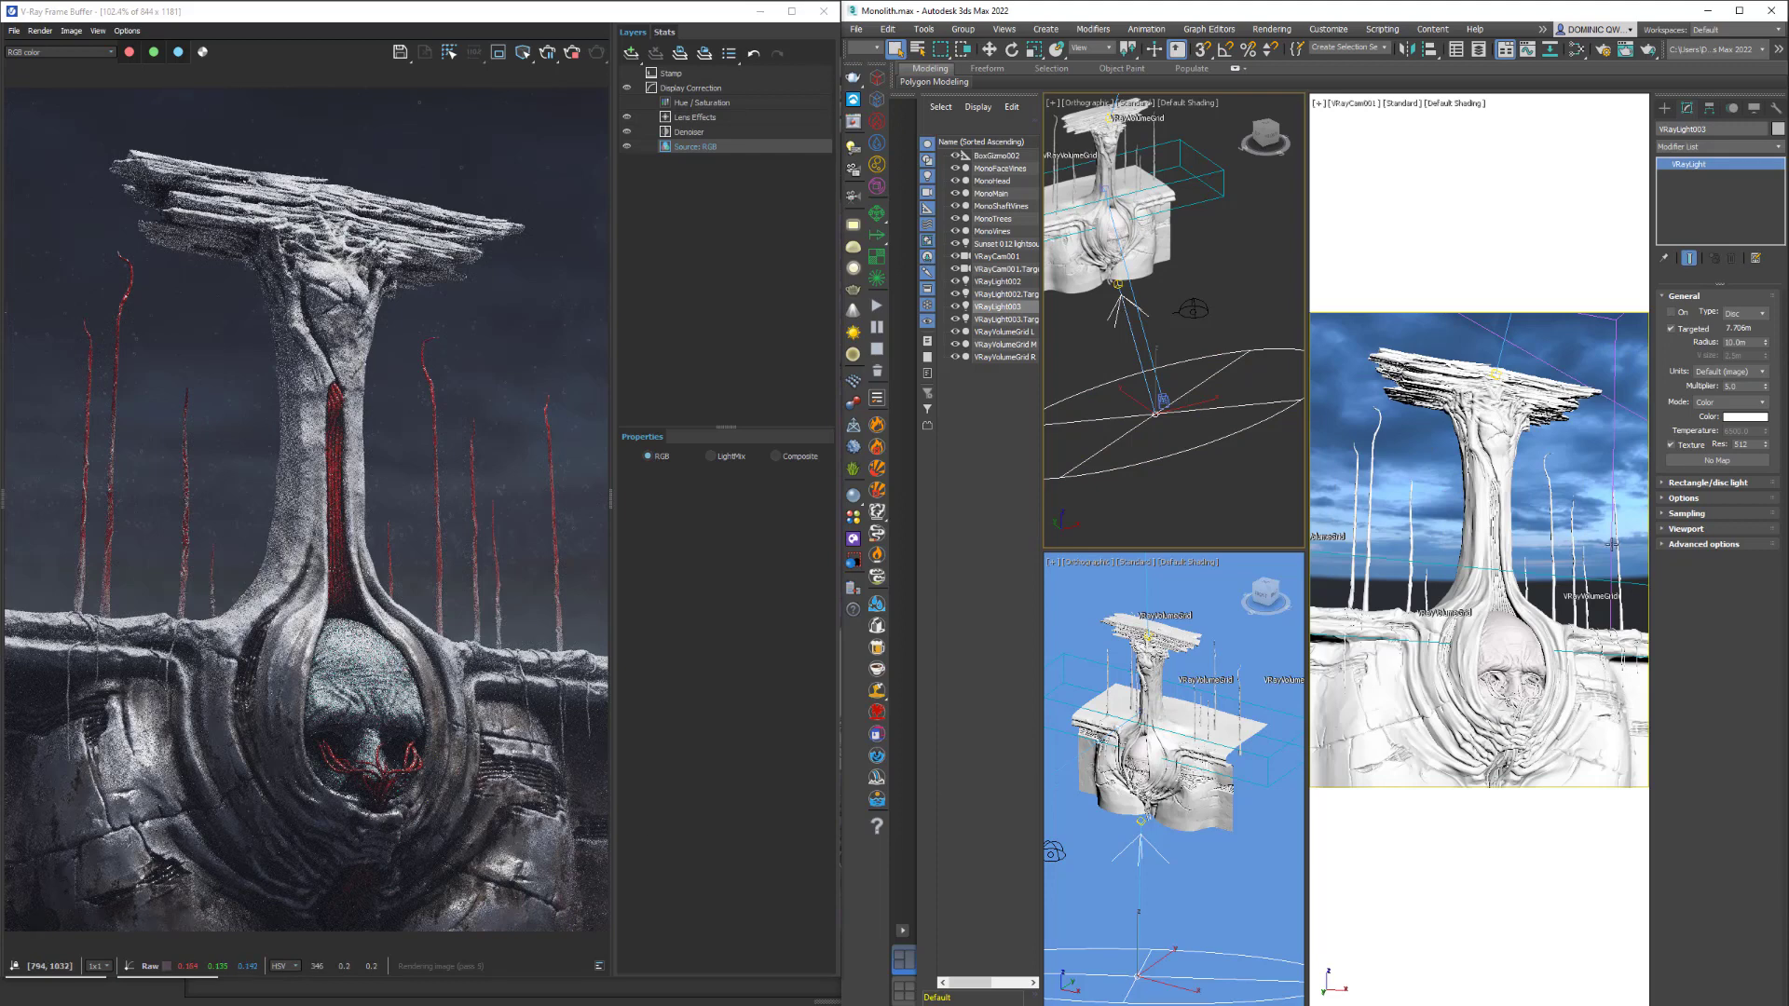
{"action": "left_click", "coordinate": [1672, 314]}
{"action": "left_click", "coordinate": [1671, 314]}
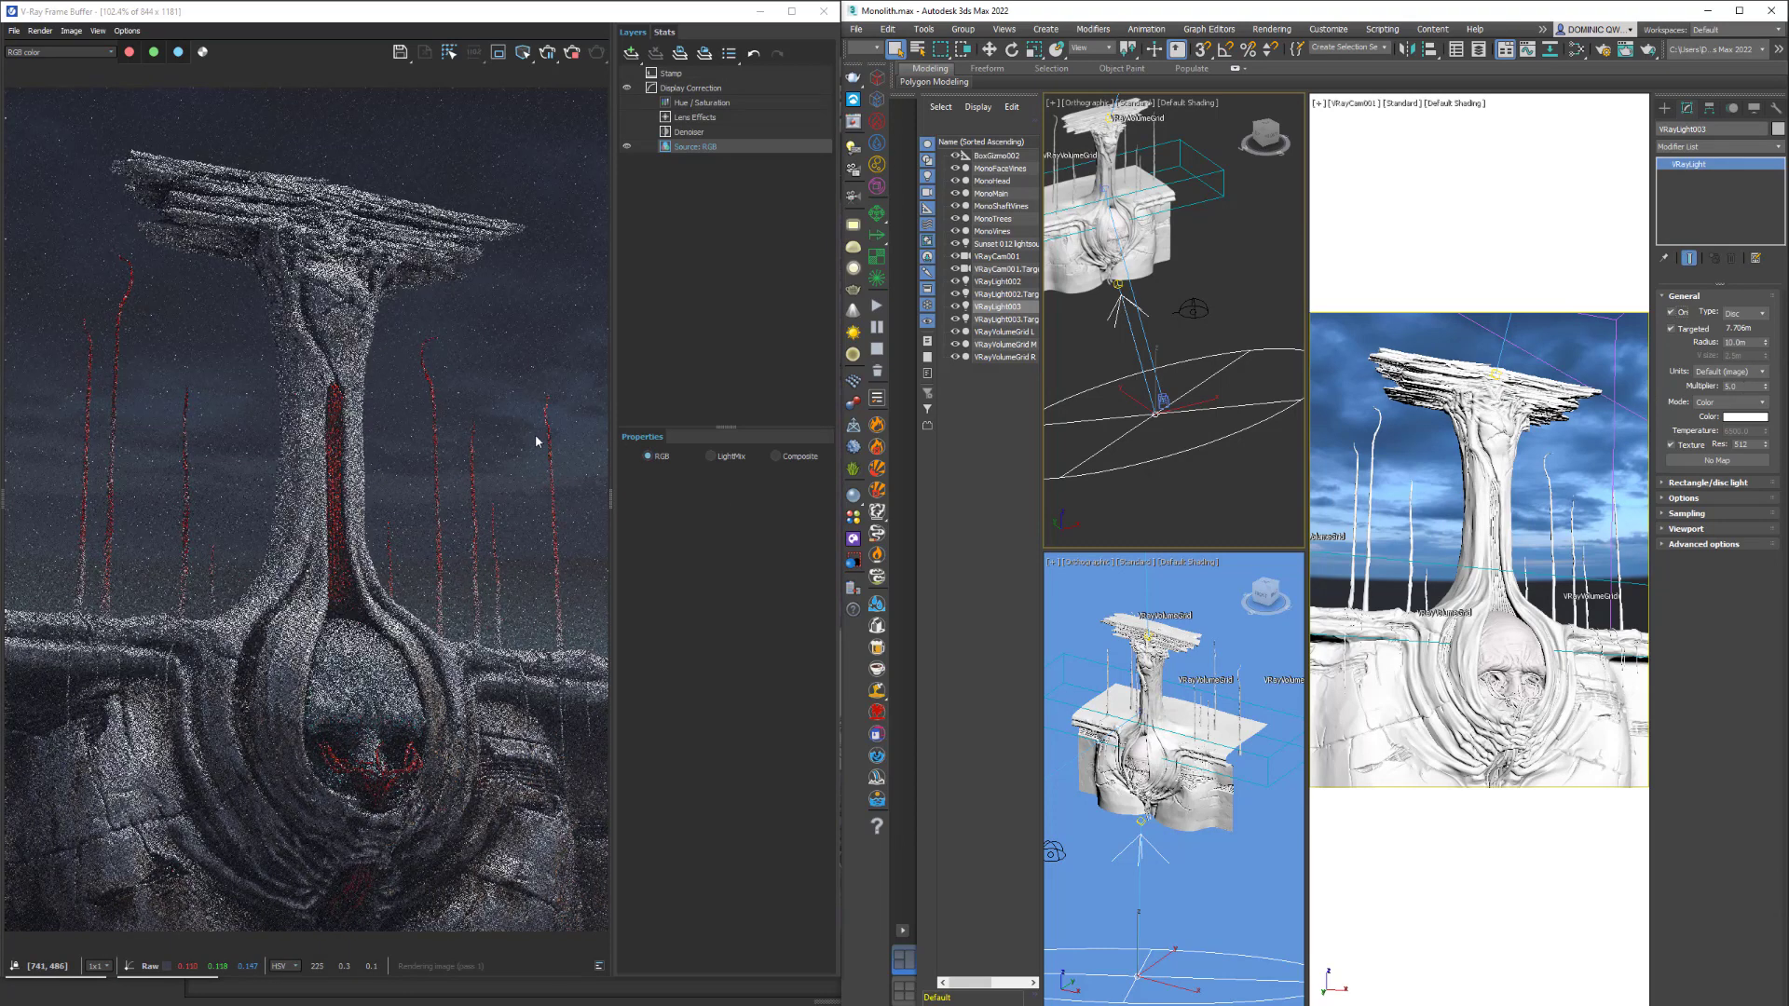
{"action": "middle_click_drag", "start_coordinate": [1188, 337], "coordinate": [1212, 393]}
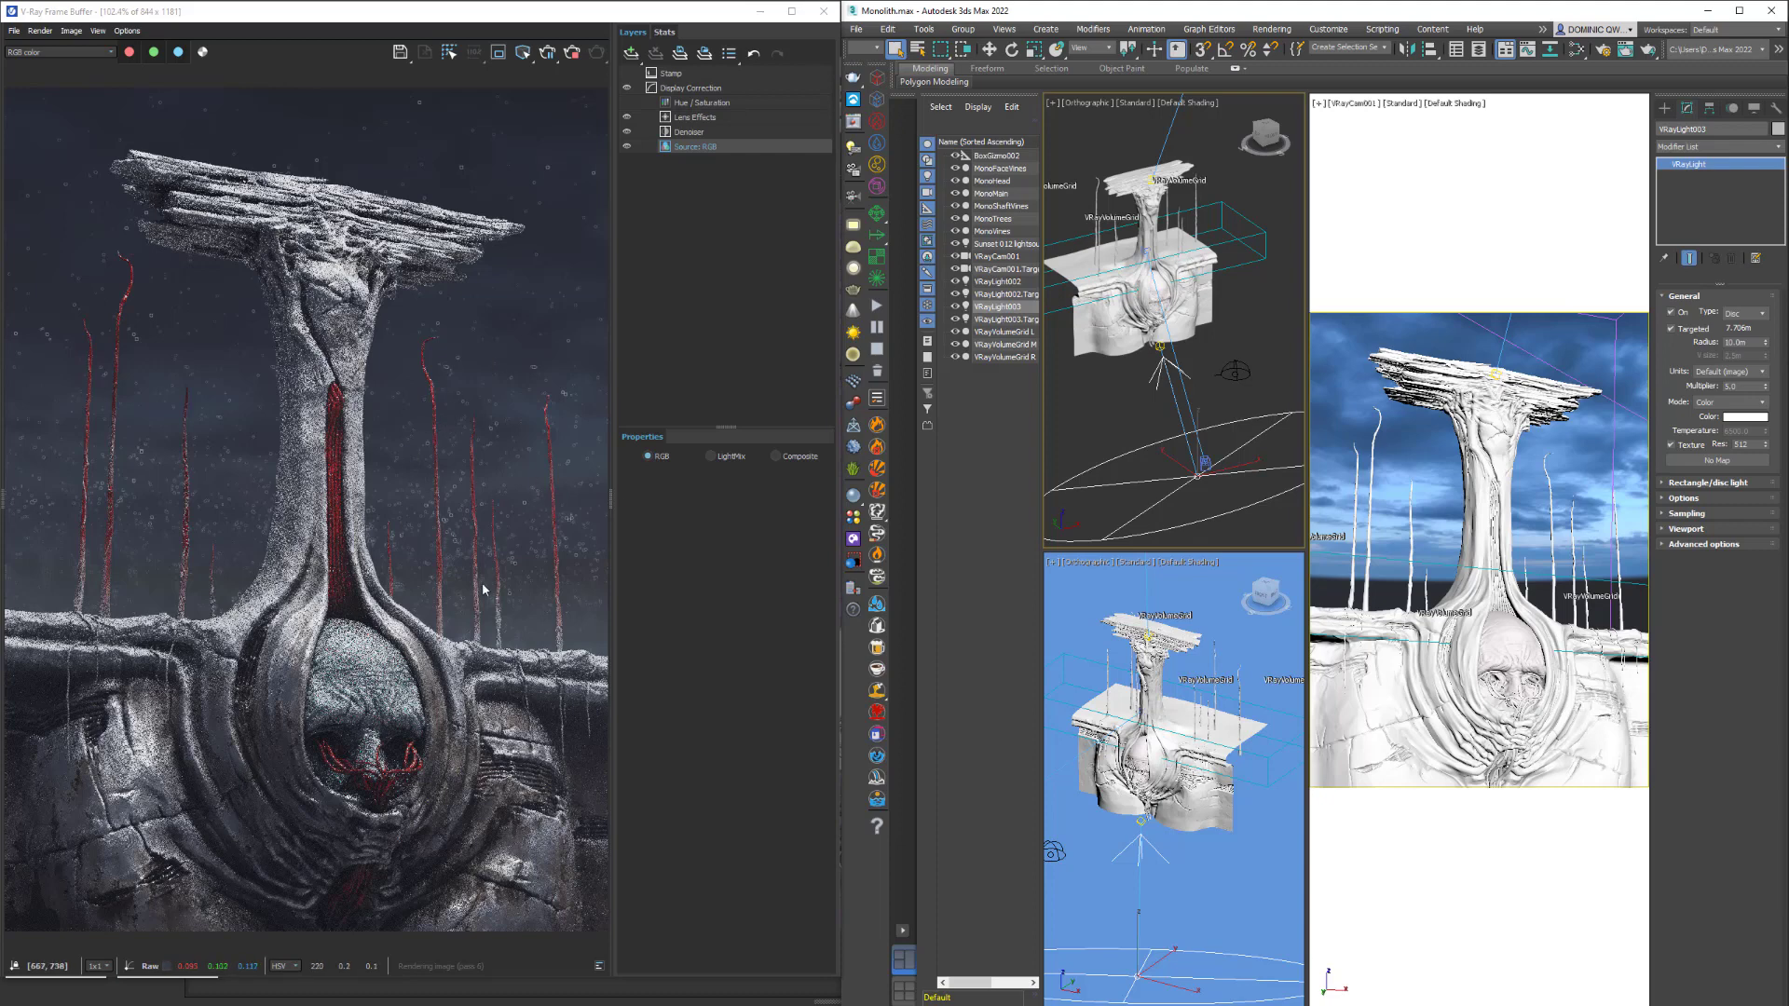
{"action": "mouse_move", "coordinate": [1225, 411]}
{"action": "middle_mouse_down"}
{"action": "mouse_move", "coordinate": [1226, 368]}
{"action": "mouse_move", "coordinate": [1224, 388]}
{"action": "middle_mouse_up"}
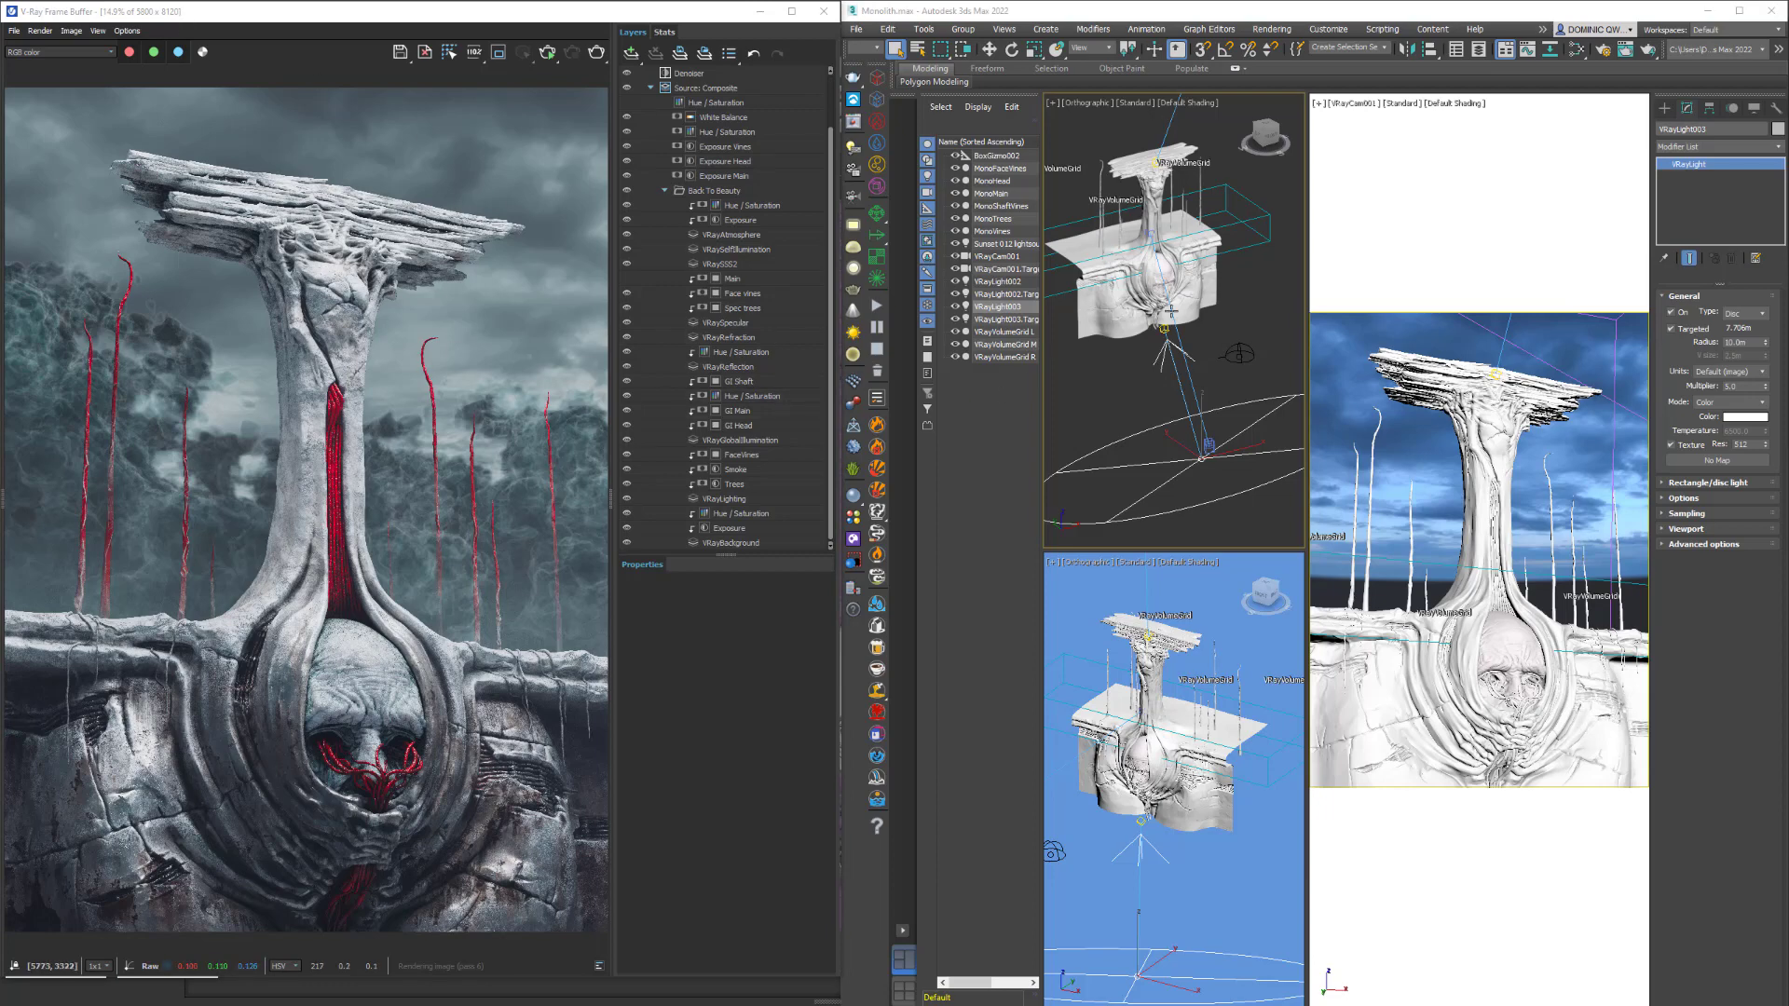
Open Render Setup and review the render elements list and the VRayDenoiser parameters.
{"action": "scroll", "coordinate": [1164, 296], "scroll_direction": "down", "scroll_amount": 2}
{"action": "scroll", "coordinate": [1181, 365], "scroll_direction": "up", "scroll_amount": 2}
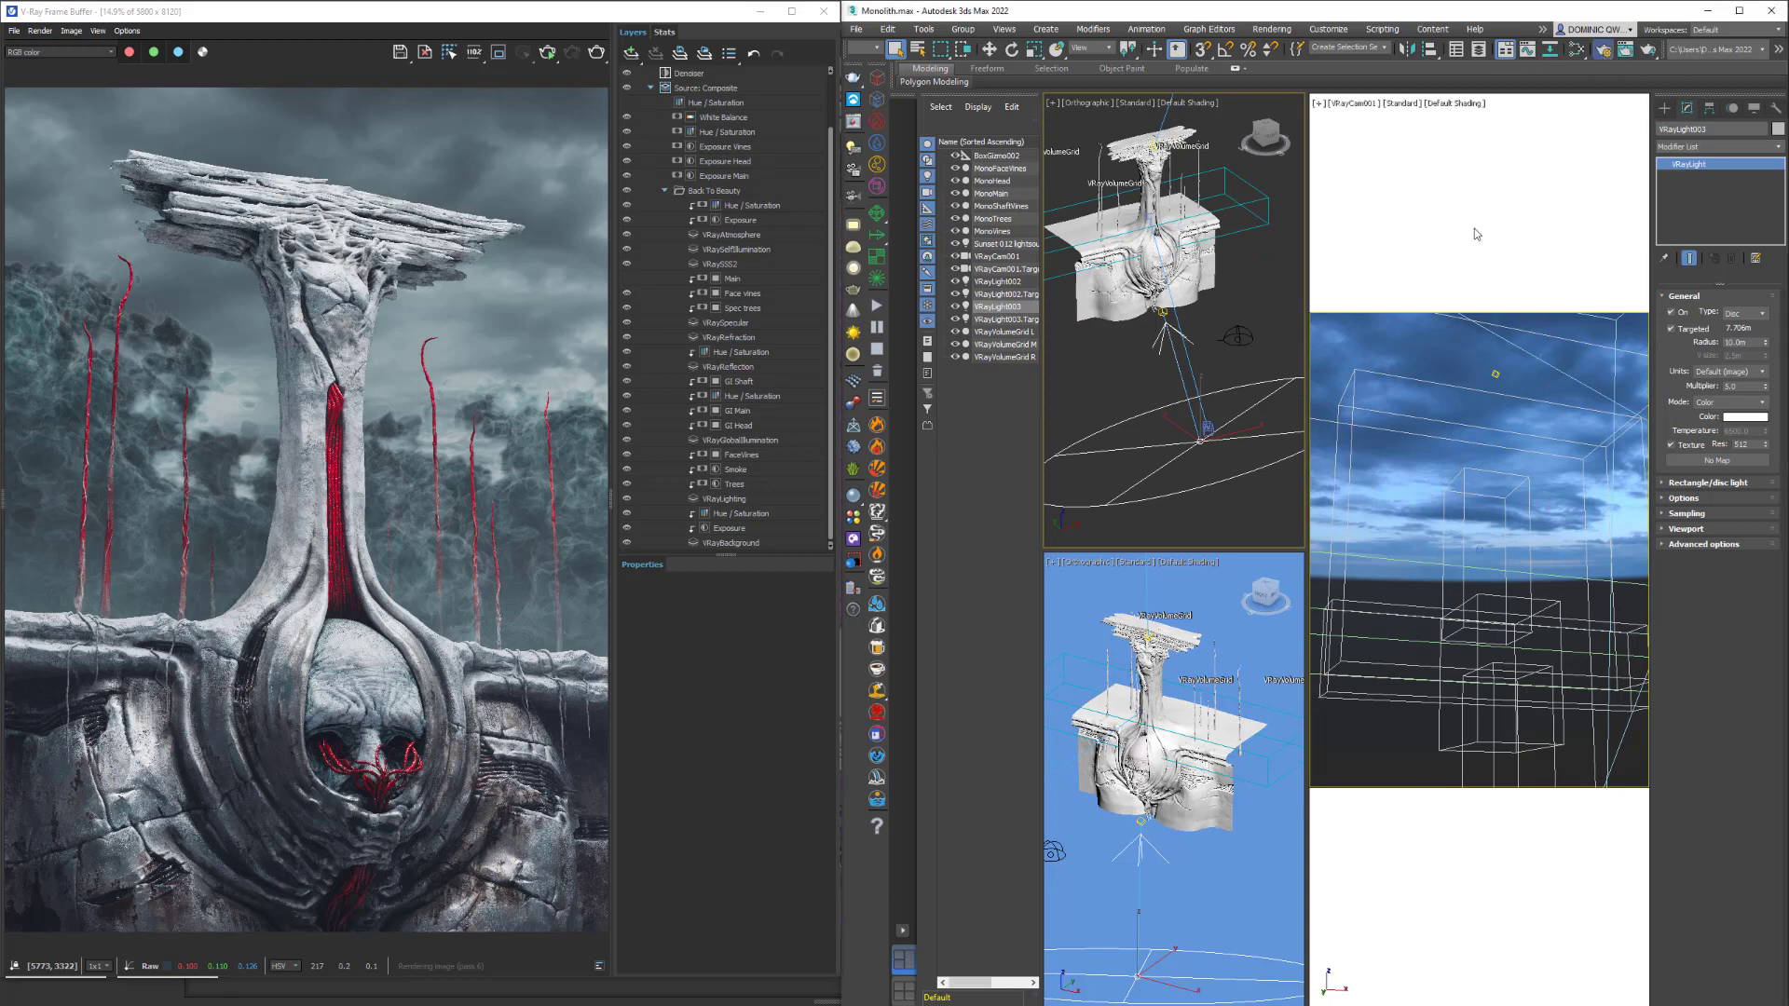
{"action": "left_click", "coordinate": [1606, 54]}
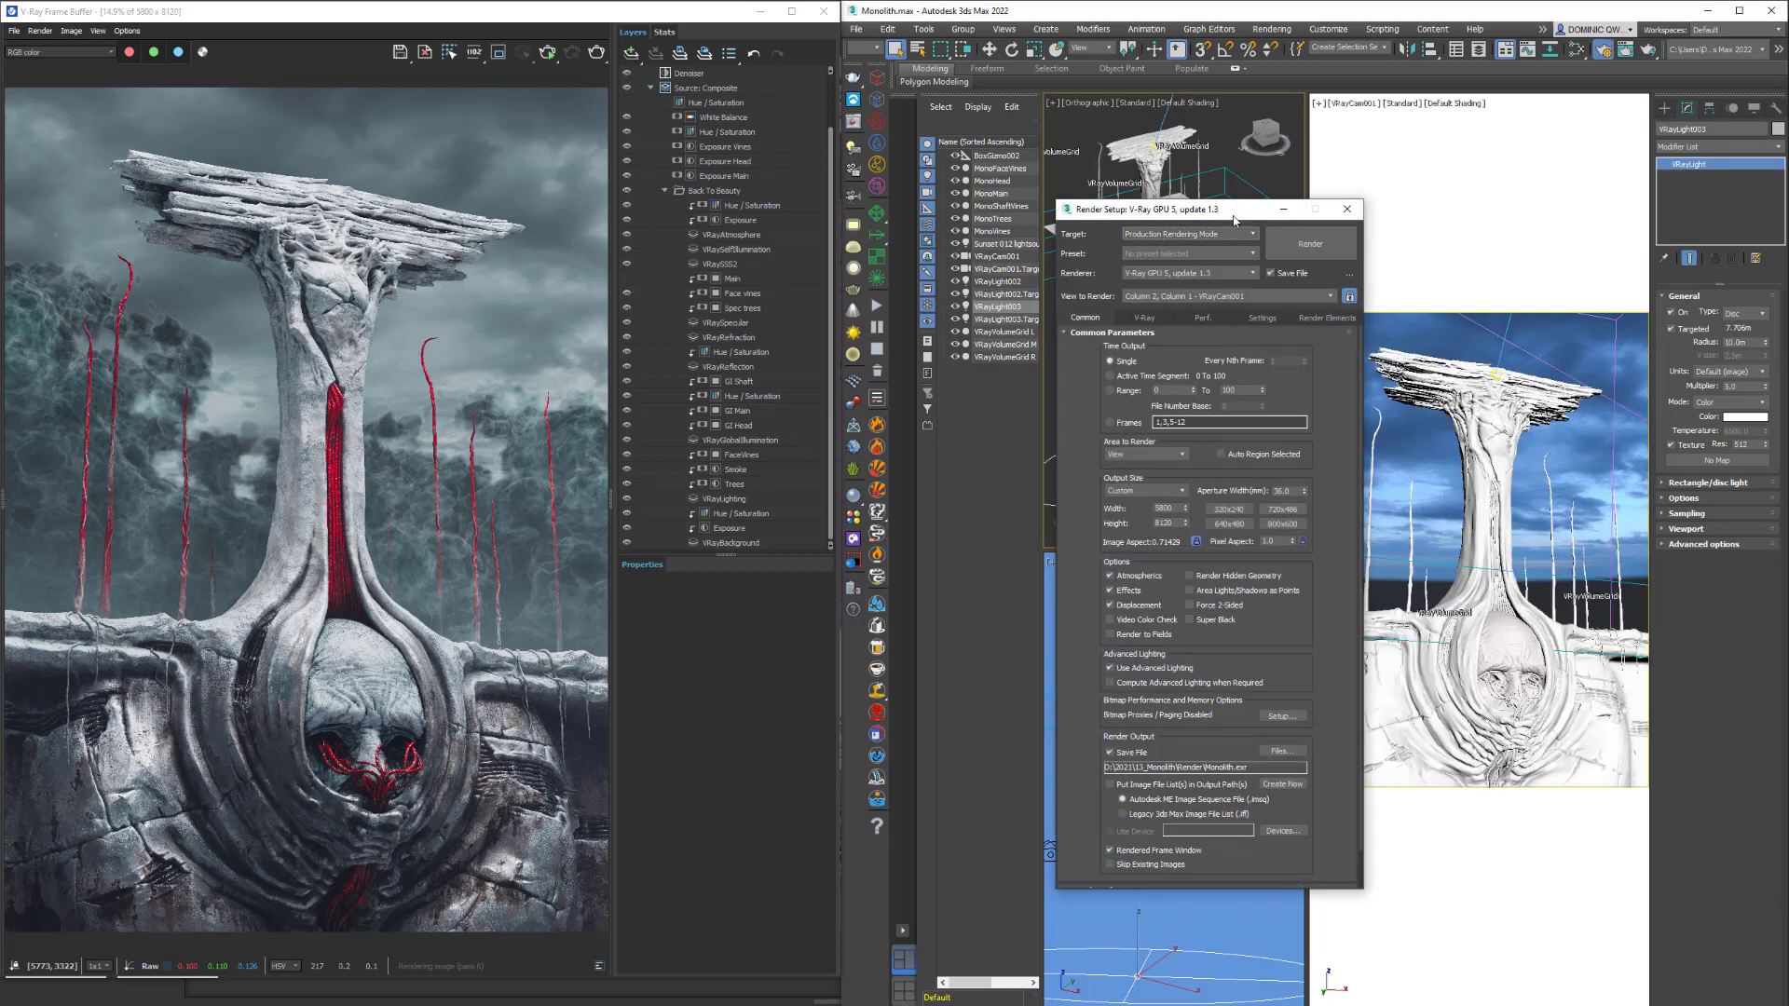
{"action": "left_click_drag", "start_coordinate": [1214, 215], "coordinate": [1105, 207]}
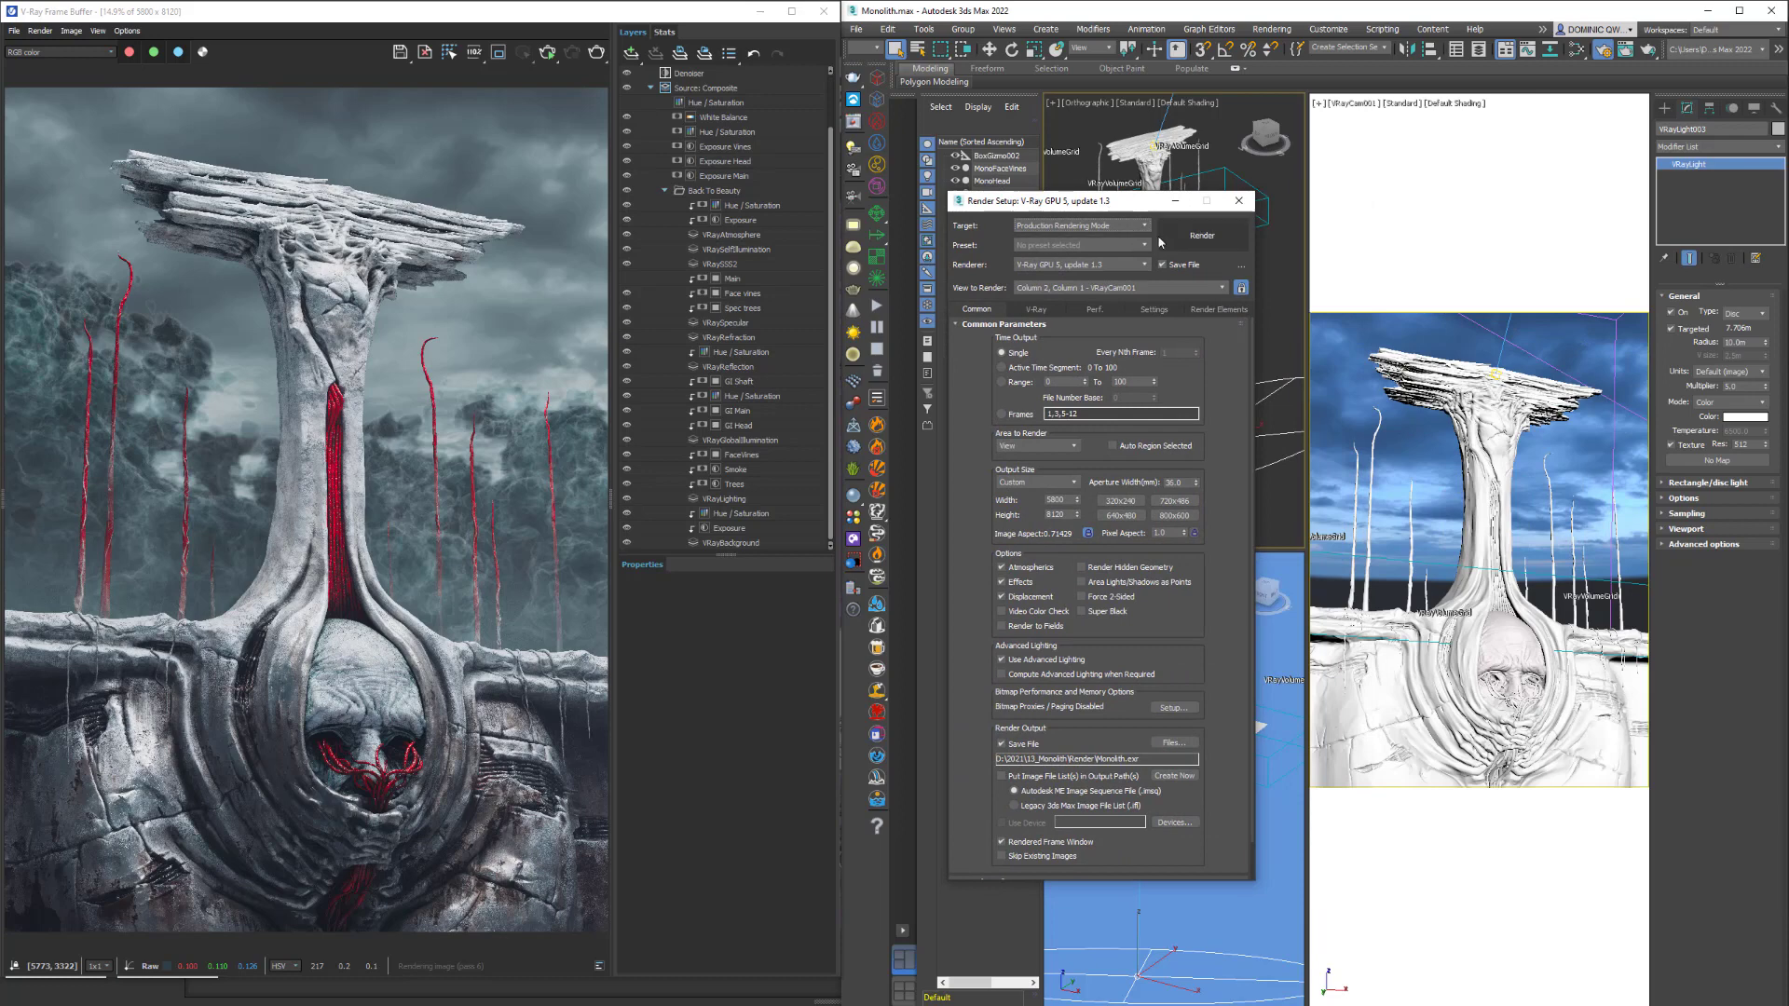
{"action": "left_click", "coordinate": [1216, 311]}
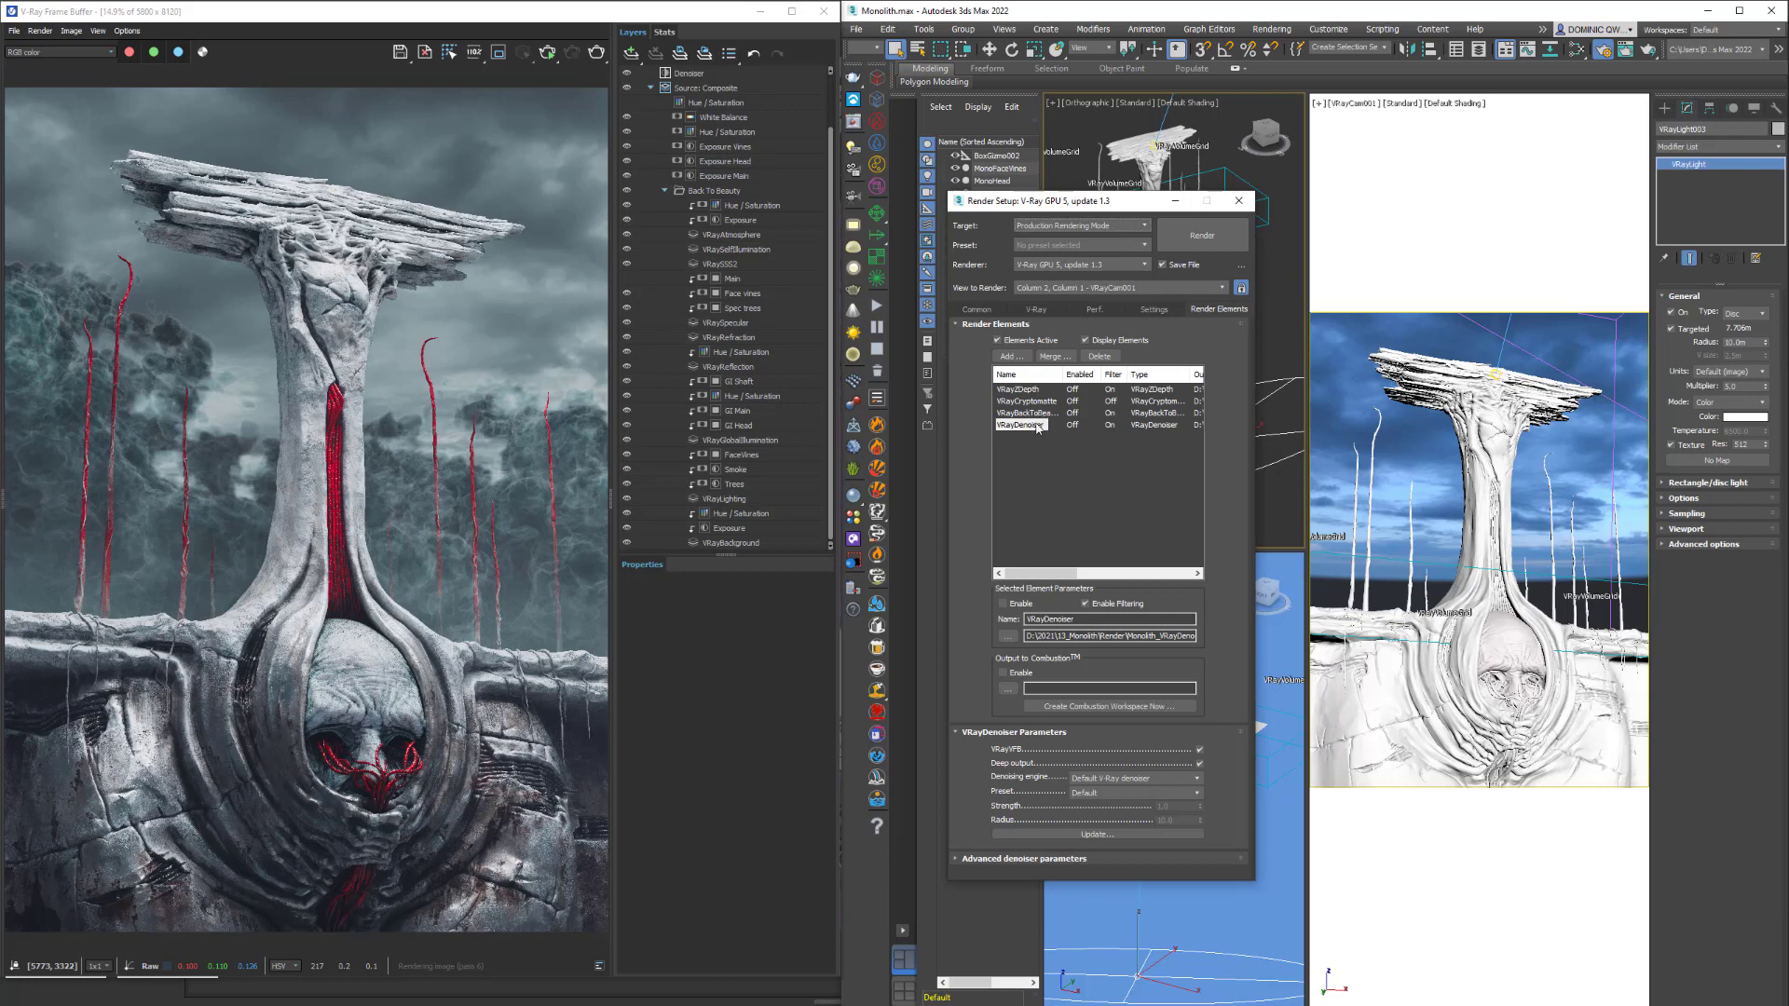
{"action": "left_click_drag", "start_coordinate": [1135, 207], "coordinate": [1092, 209]}
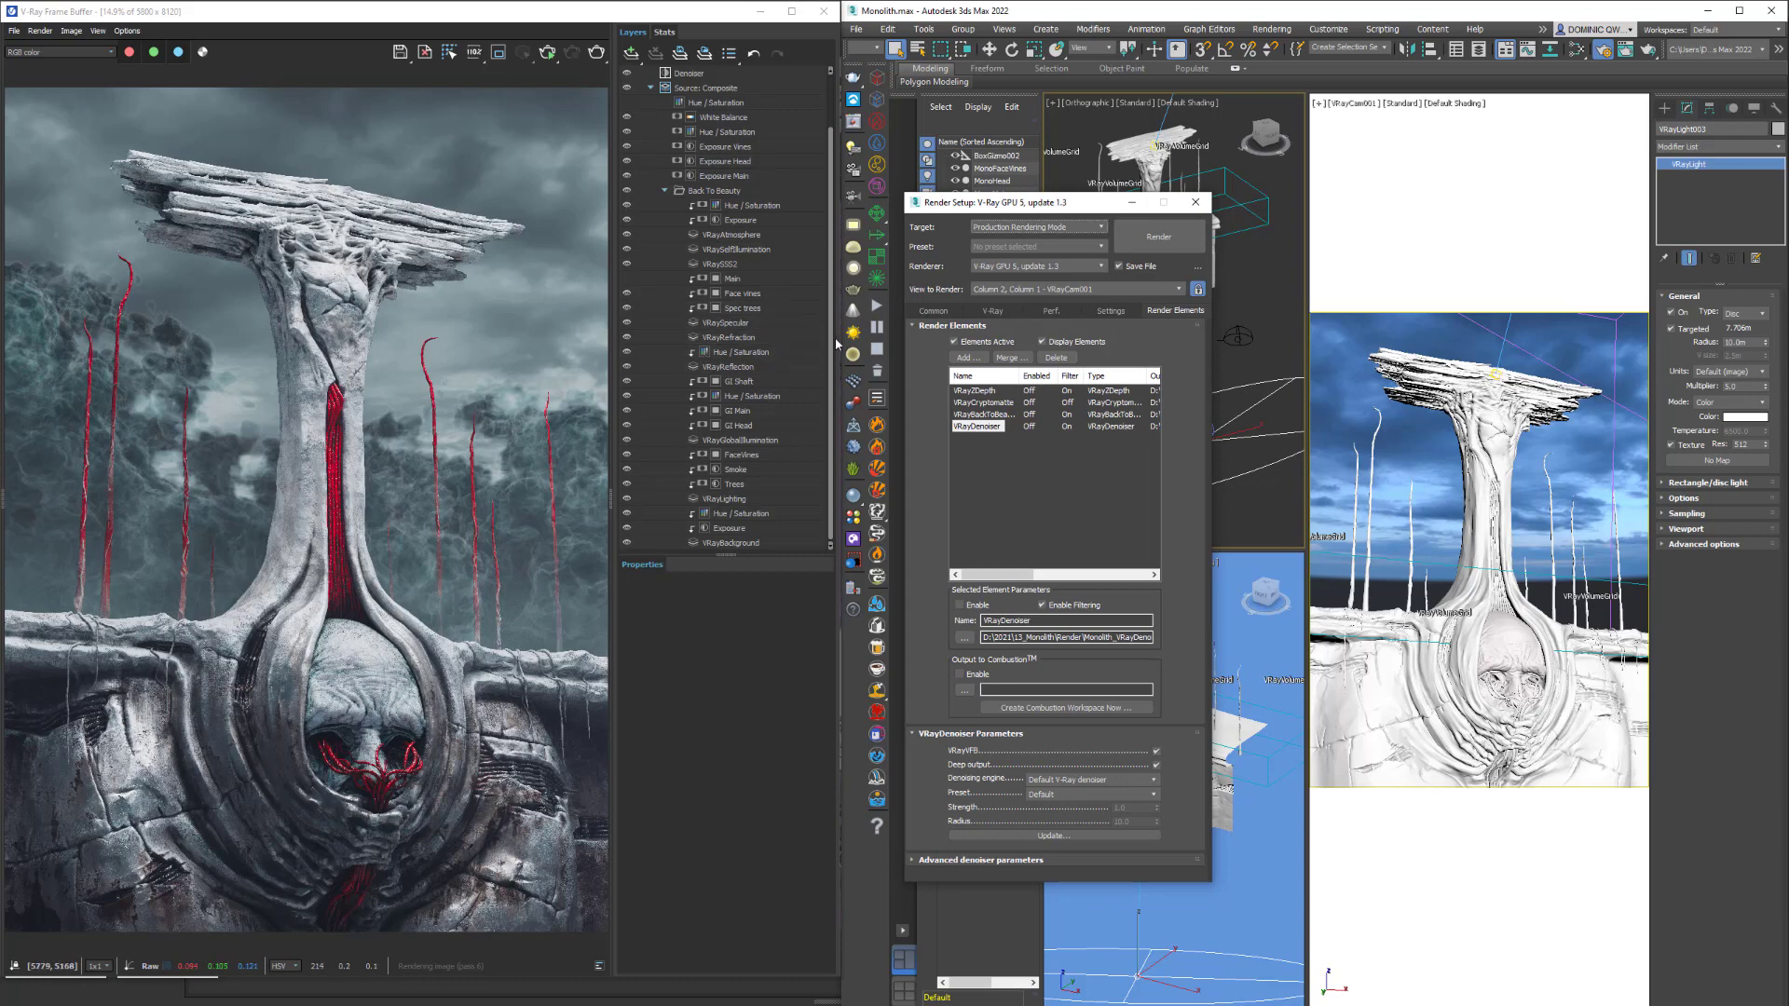
Return to the V-Ray Frame Buffer and look through the Back To Beauty group in the layer stack.
{"action": "left_click", "coordinate": [832, 400]}
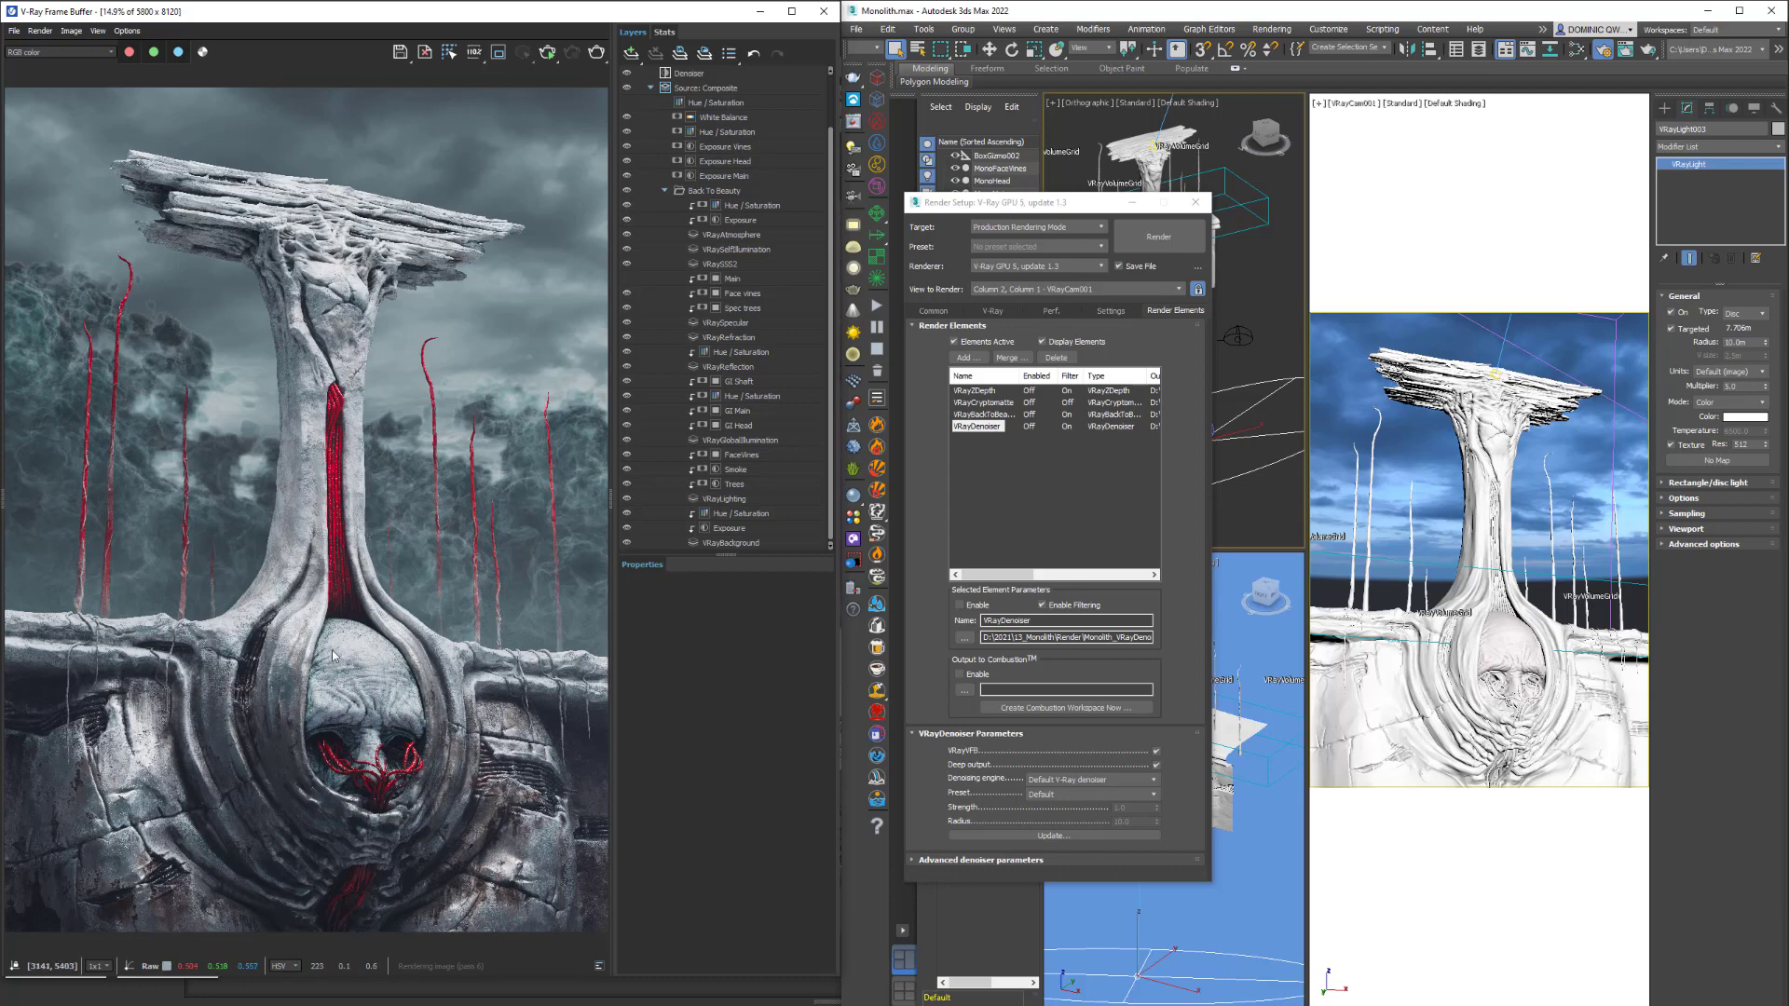
{"action": "left_click", "coordinate": [667, 191]}
{"action": "left_click", "coordinate": [666, 251]}
{"action": "scroll", "coordinate": [733, 244], "scroll_direction": "down", "scroll_amount": 2}
Toggle the lighting, global illumination, reflection and specular layers off and on to compare their contributions to the final image.
{"action": "left_click", "coordinate": [628, 498]}
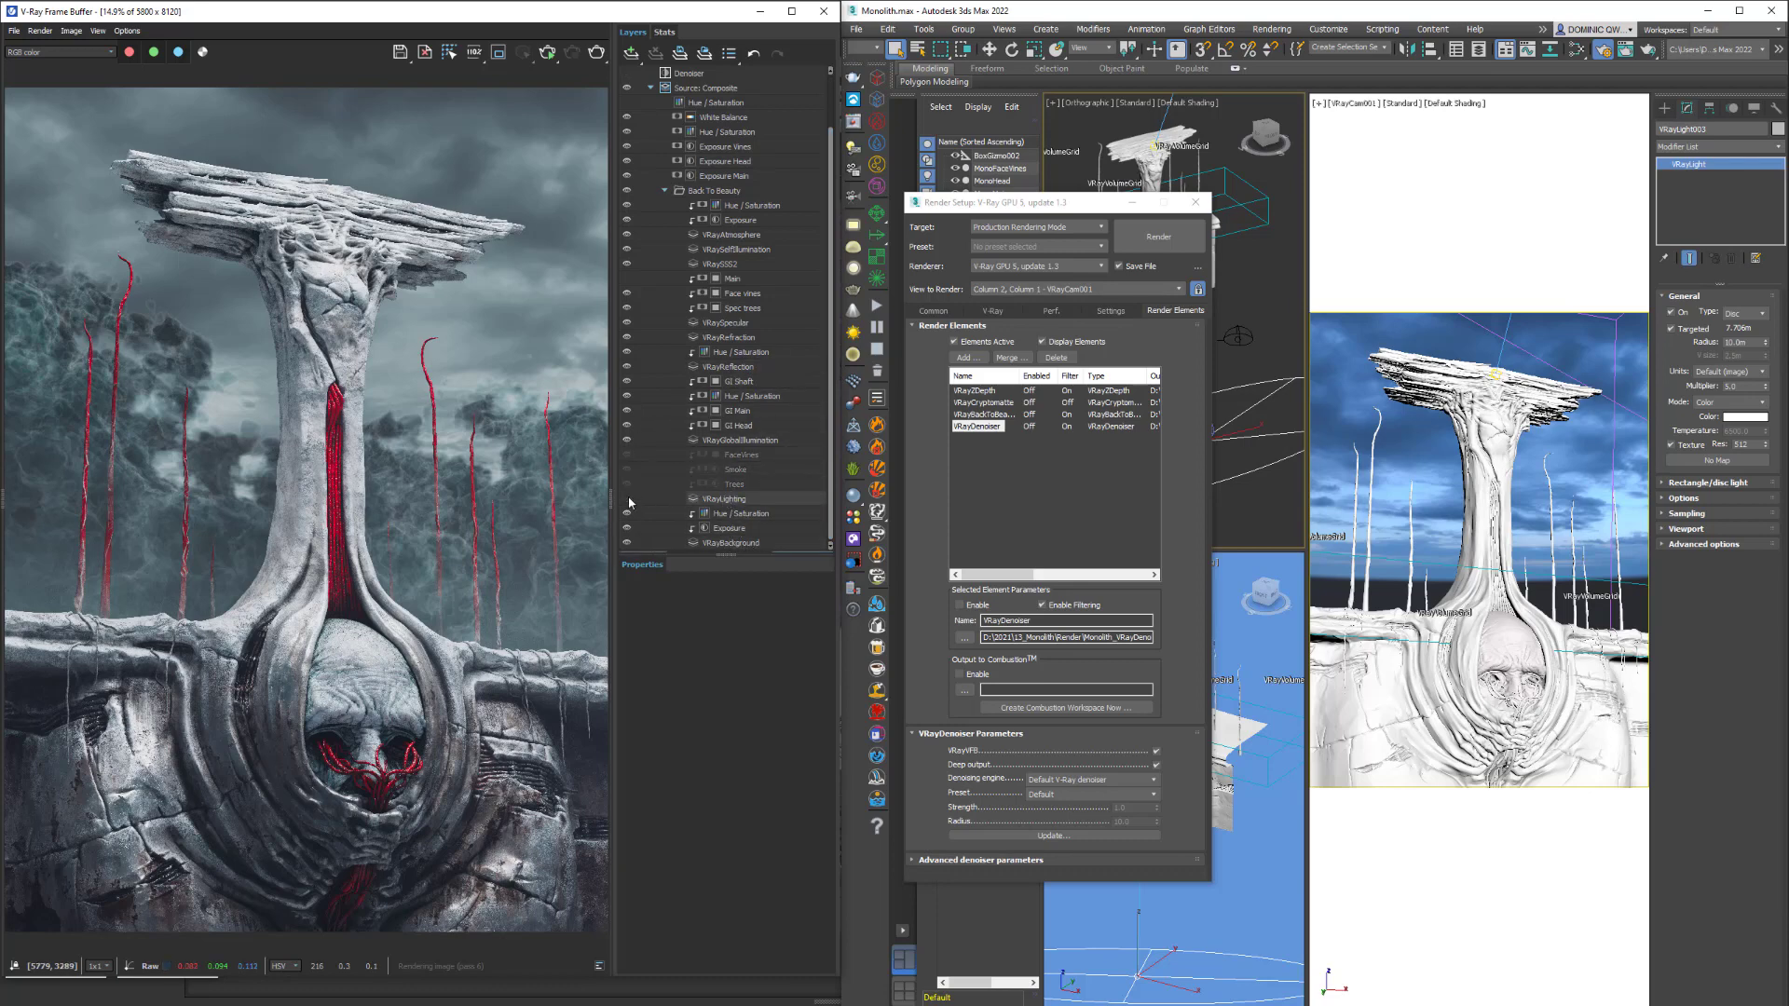
{"action": "left_click", "coordinate": [628, 498]}
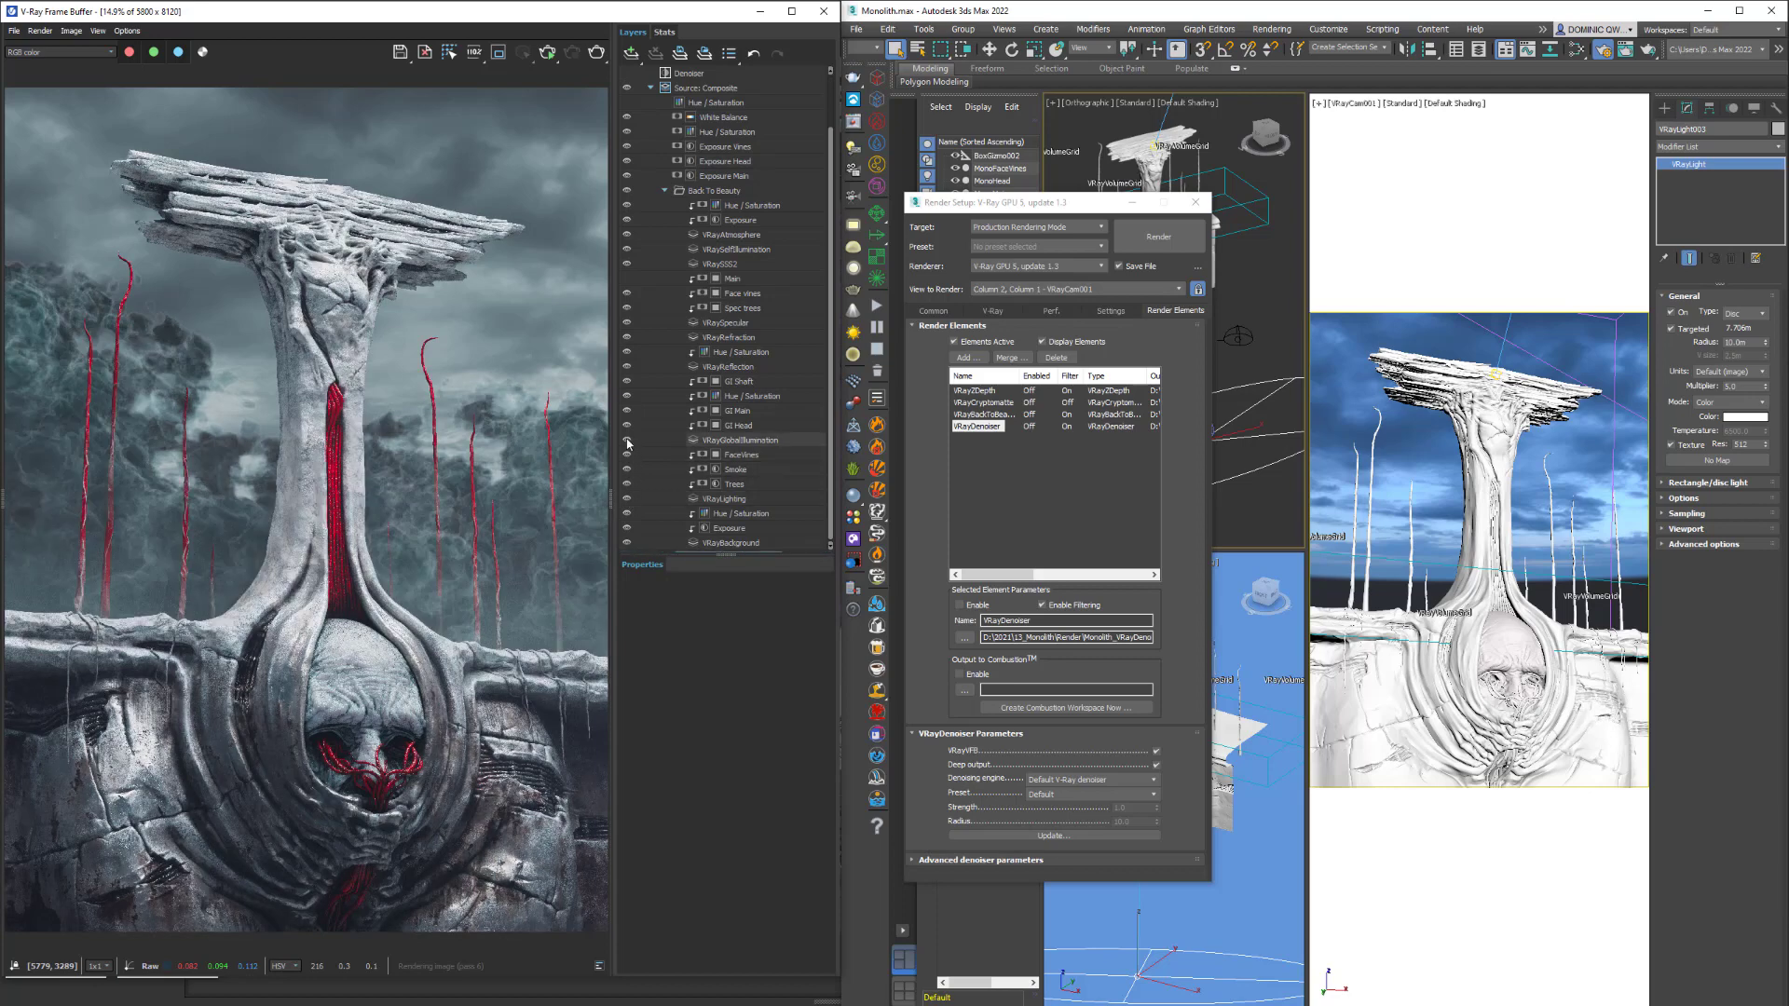
{"action": "left_click", "coordinate": [626, 441]}
{"action": "left_click", "coordinate": [627, 440]}
{"action": "left_click", "coordinate": [626, 352]}
{"action": "left_click", "coordinate": [627, 352]}
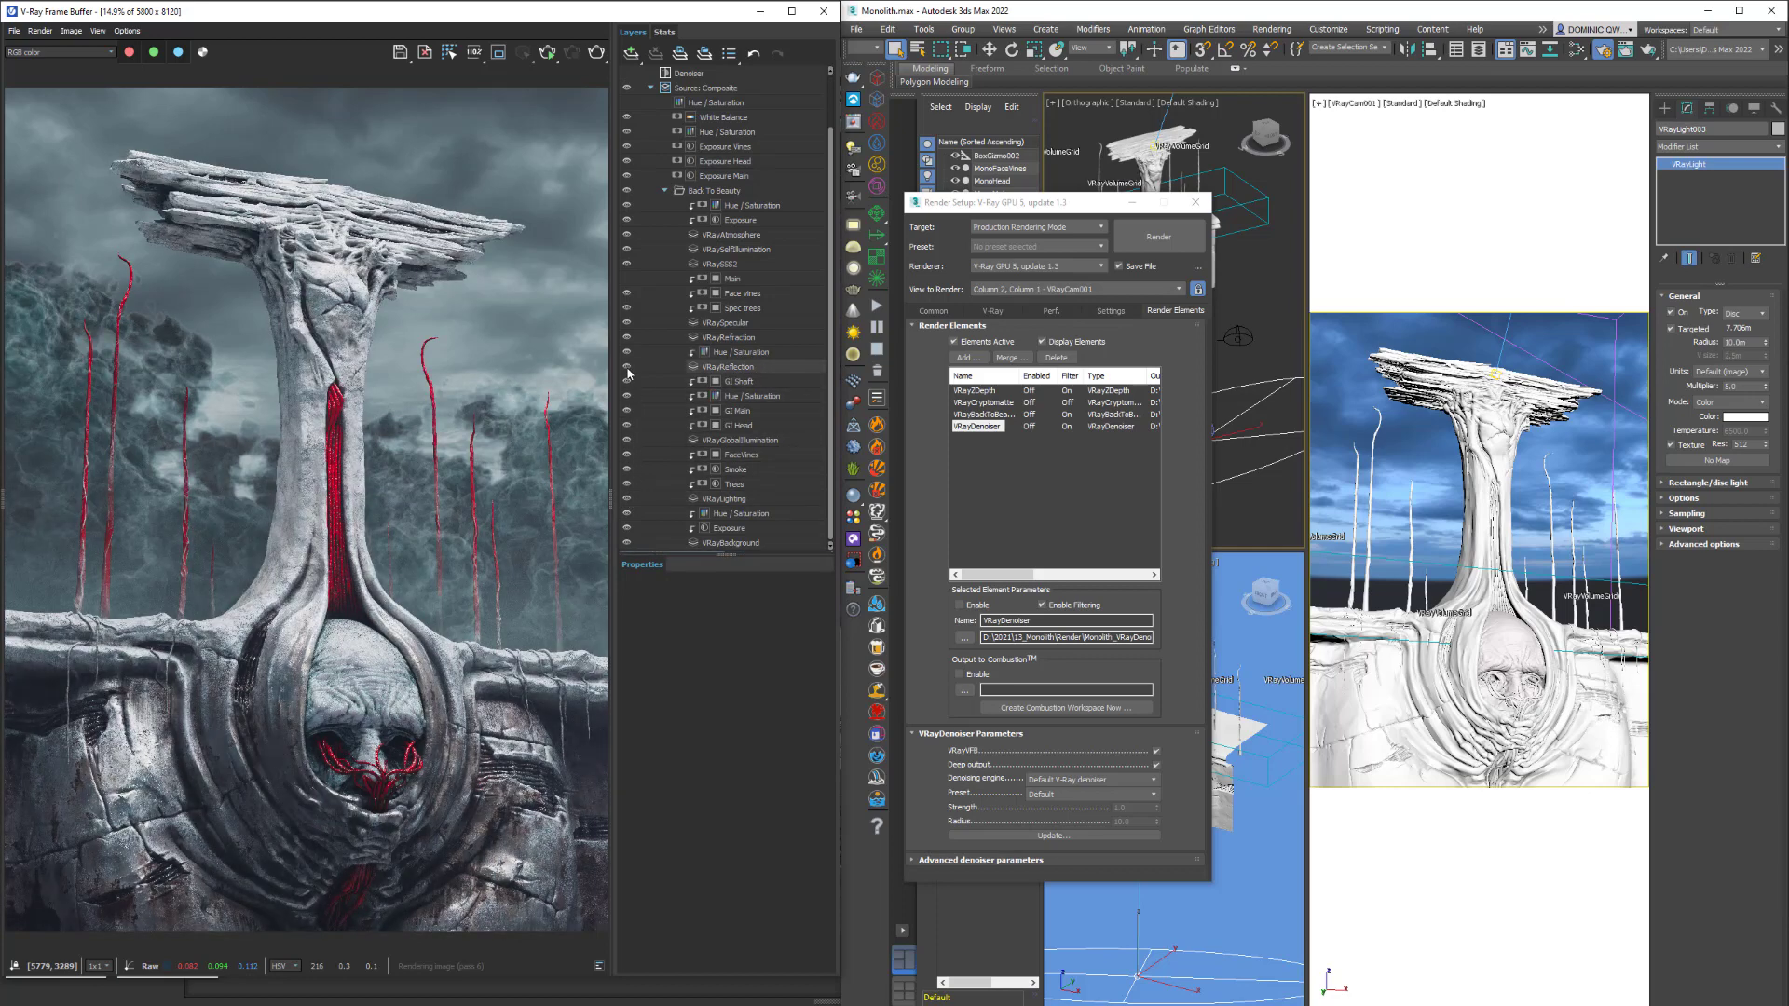
{"action": "left_click", "coordinate": [627, 324]}
{"action": "left_click", "coordinate": [627, 323]}
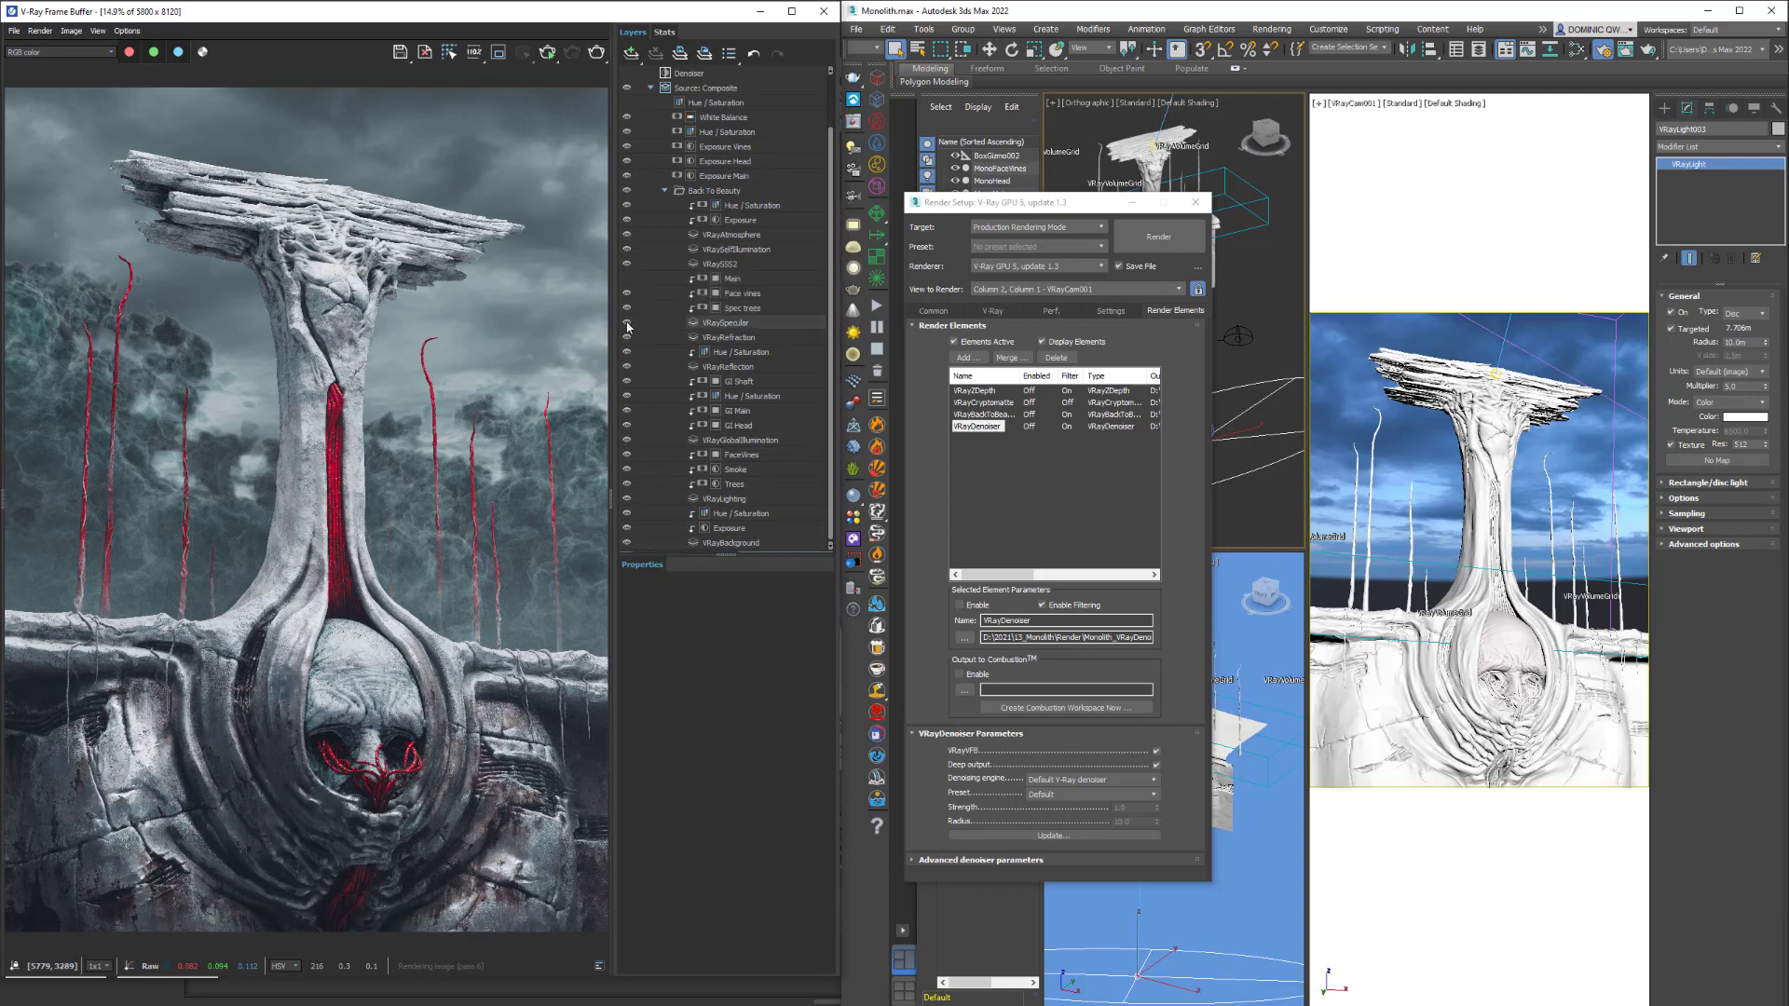
Toggle the VRayAtmosphere layer off and on to compare the image with and without atmosphere.
{"action": "left_click", "coordinate": [627, 235]}
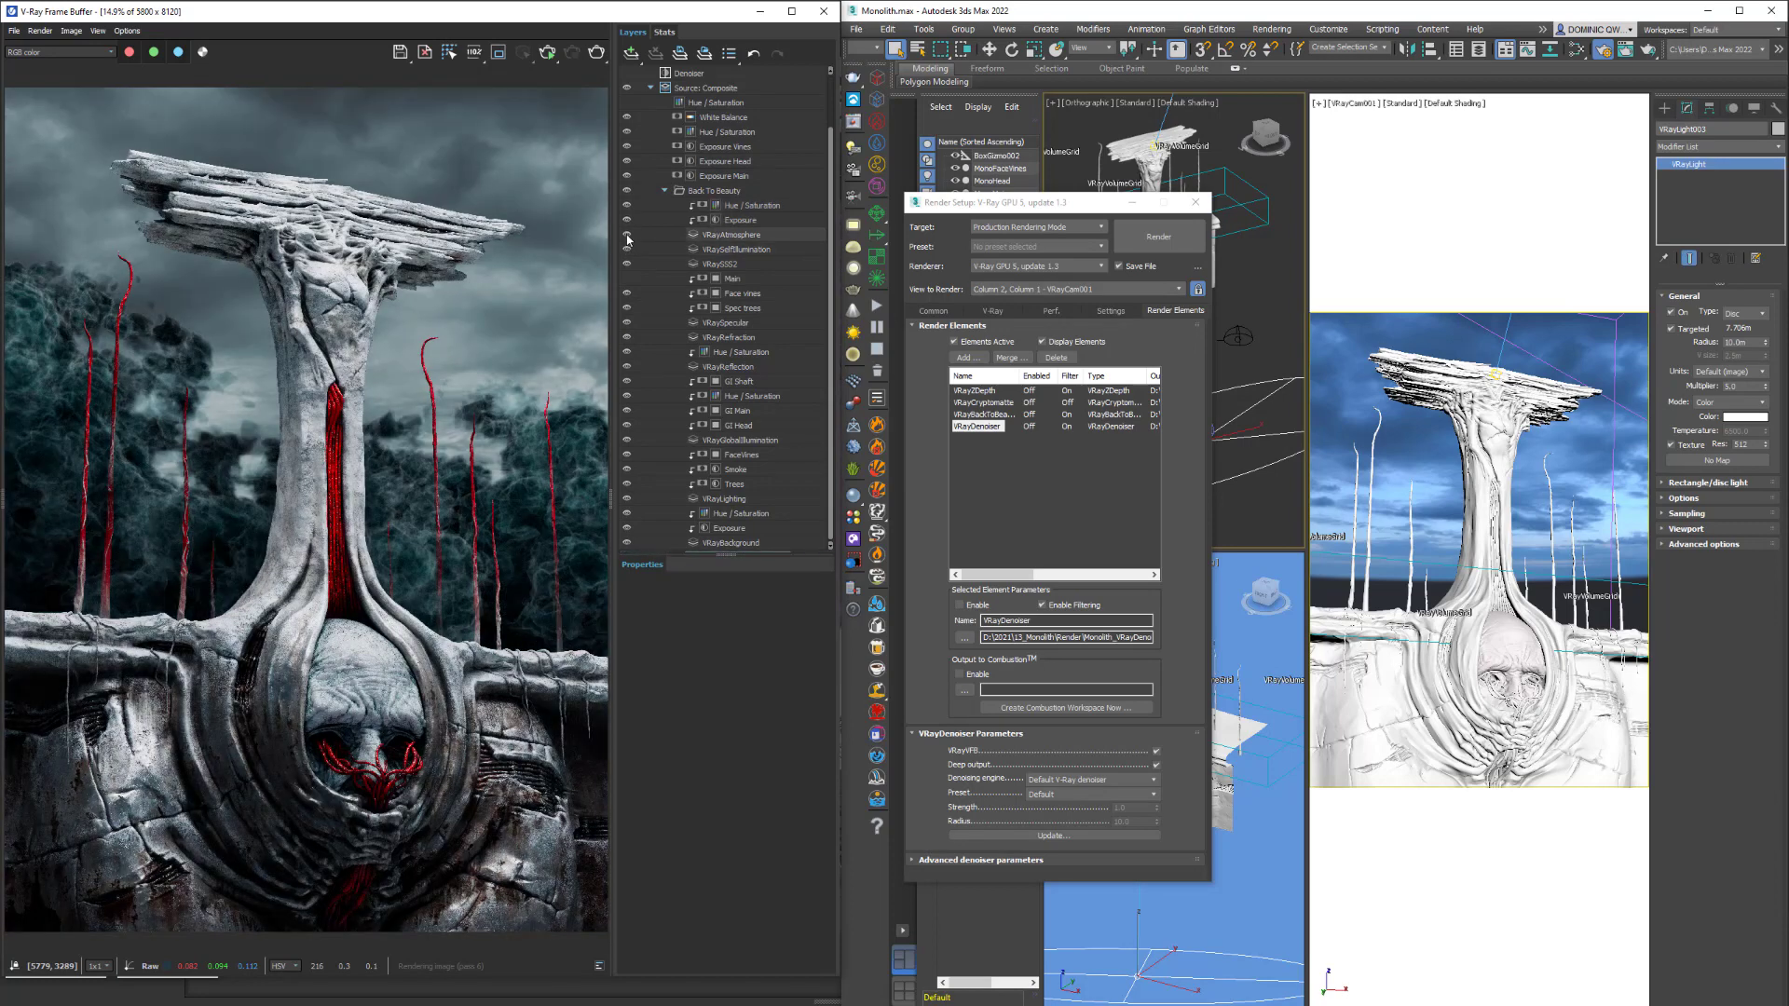
{"action": "left_click", "coordinate": [627, 235]}
{"action": "left_click", "coordinate": [627, 235]}
{"action": "left_click", "coordinate": [627, 235]}
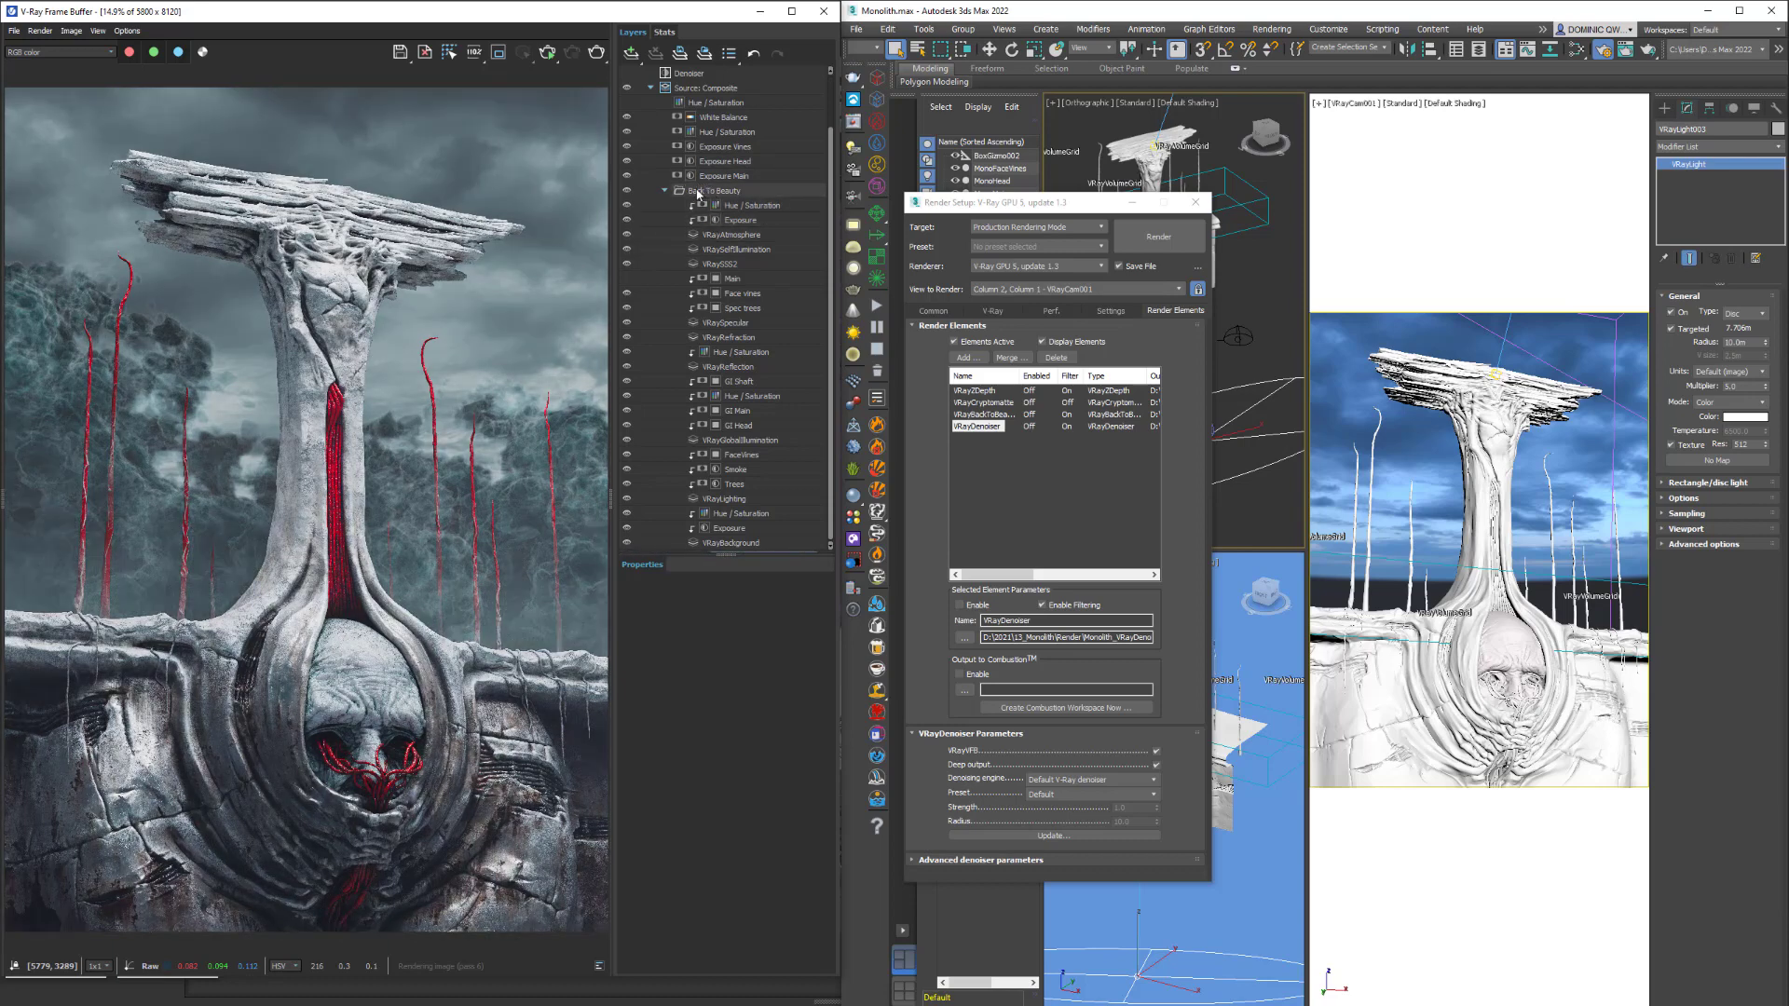
Inspect the Exposure Main, Exposure Head and Exposure Vines corrections, and toggle Exposure Head off and on to compare.
{"action": "scroll", "coordinate": [739, 193], "scroll_direction": "up", "scroll_amount": 1}
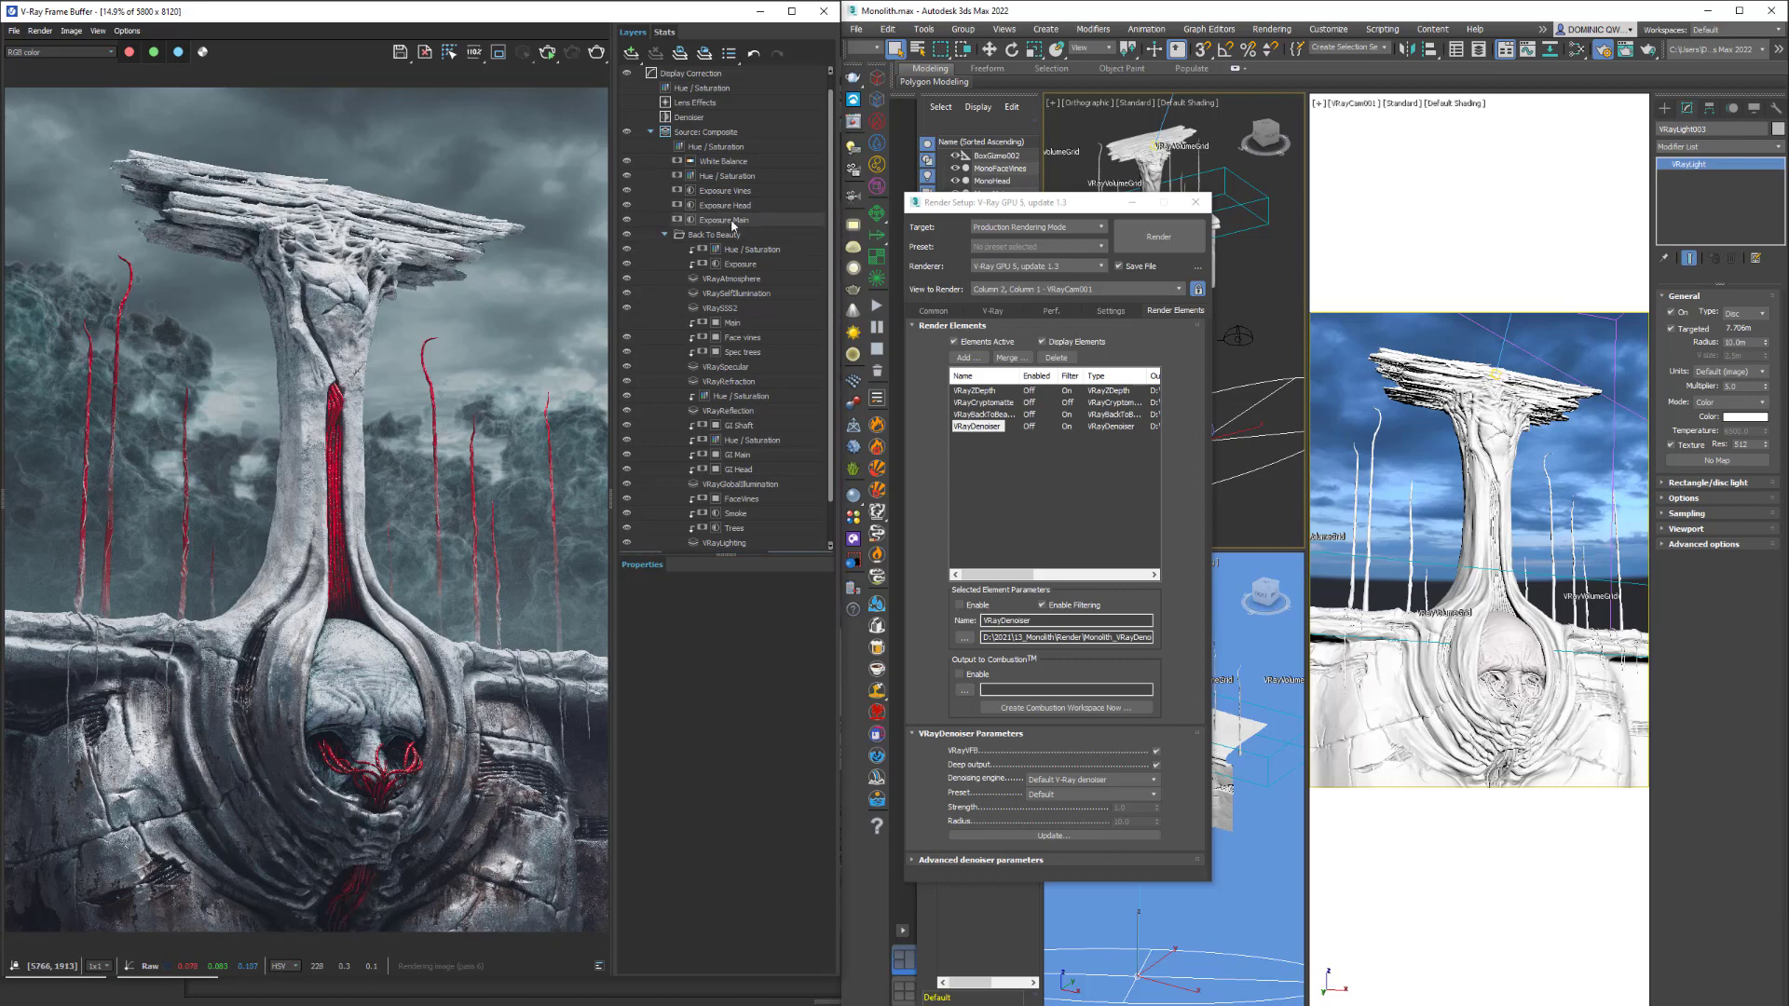
{"action": "left_click", "coordinate": [716, 221]}
{"action": "left_click", "coordinate": [723, 207]}
{"action": "left_click", "coordinate": [725, 193]}
{"action": "left_click", "coordinate": [725, 221]}
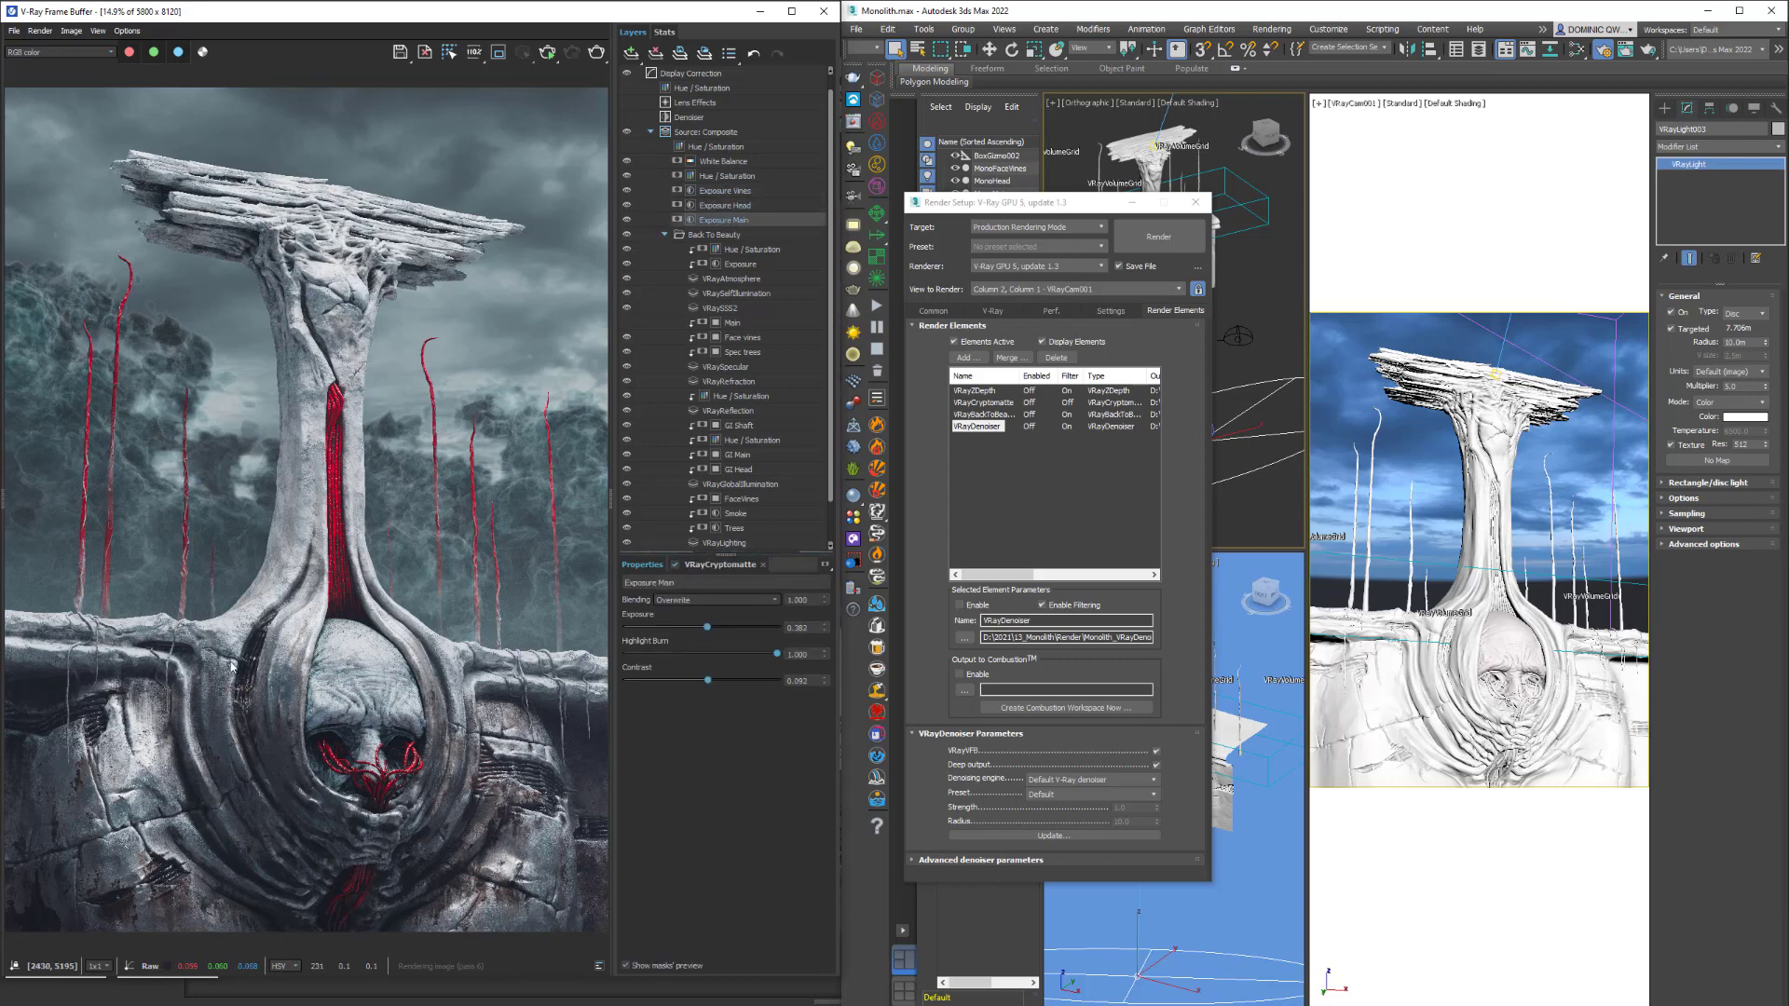
{"action": "left_click", "coordinate": [627, 206]}
{"action": "left_click", "coordinate": [627, 206]}
Inspect the Hue / Saturation and White Balance corrections and the composite source settings above the Back To Beauty group.
{"action": "left_click", "coordinate": [736, 176]}
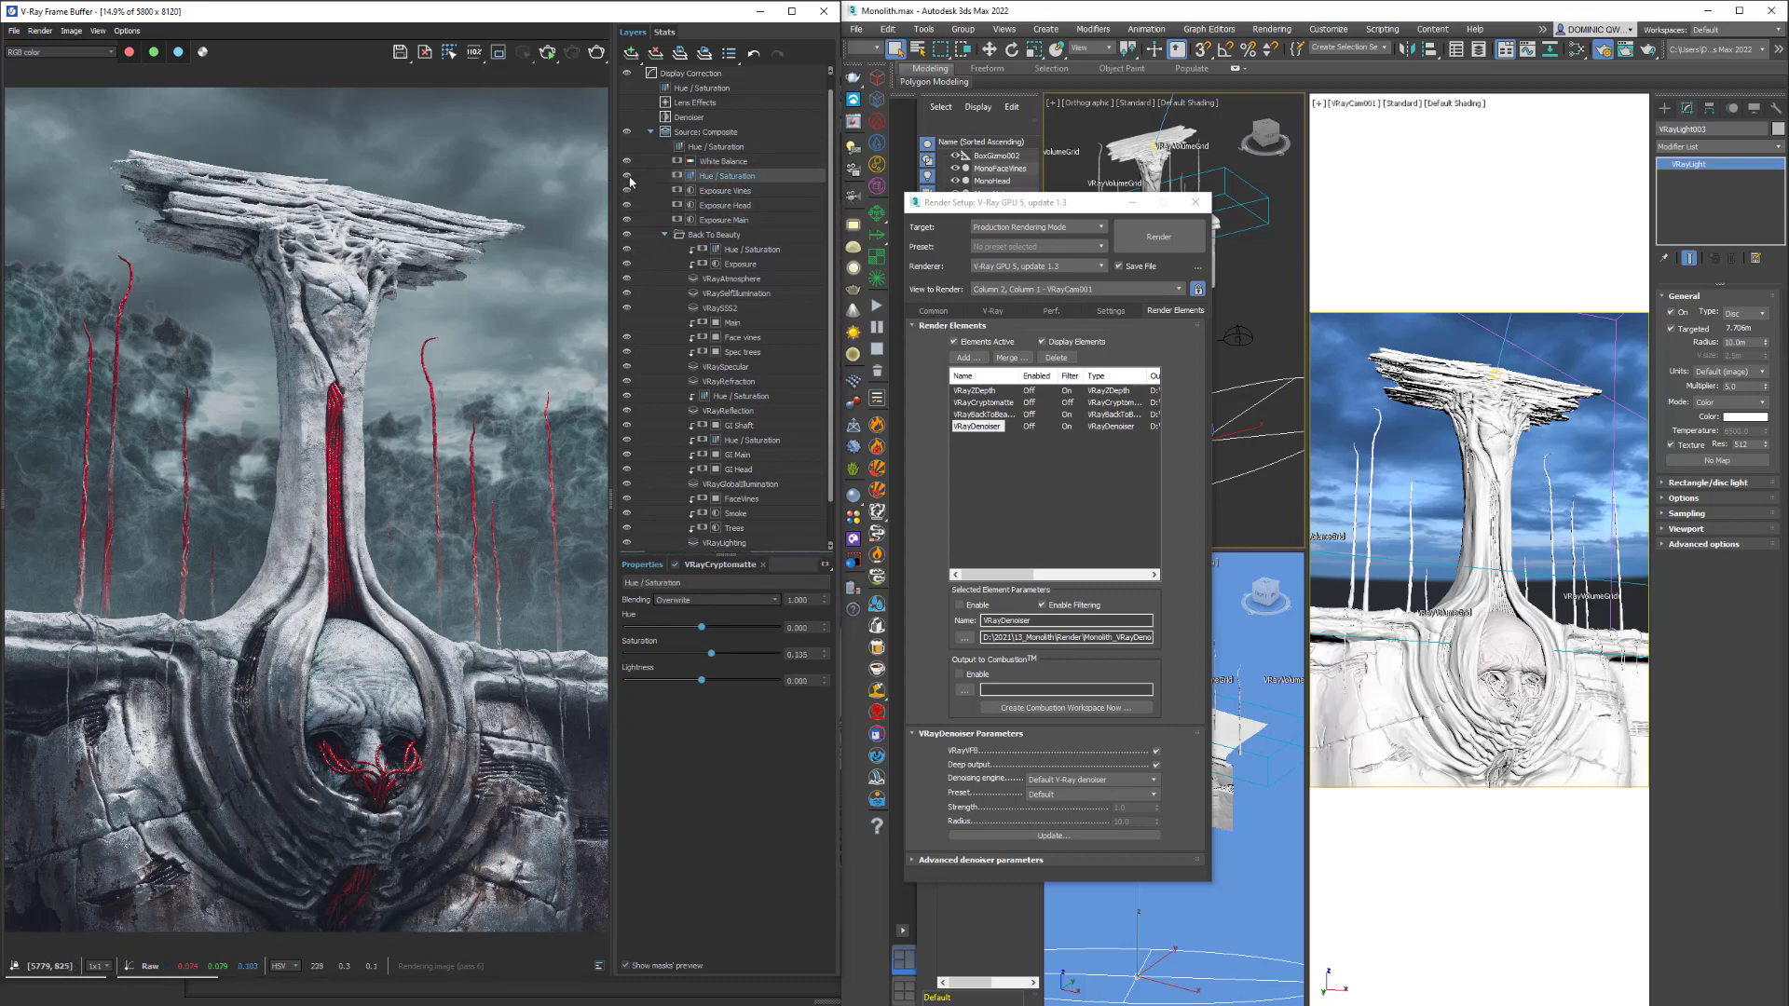
{"action": "left_click", "coordinate": [747, 163]}
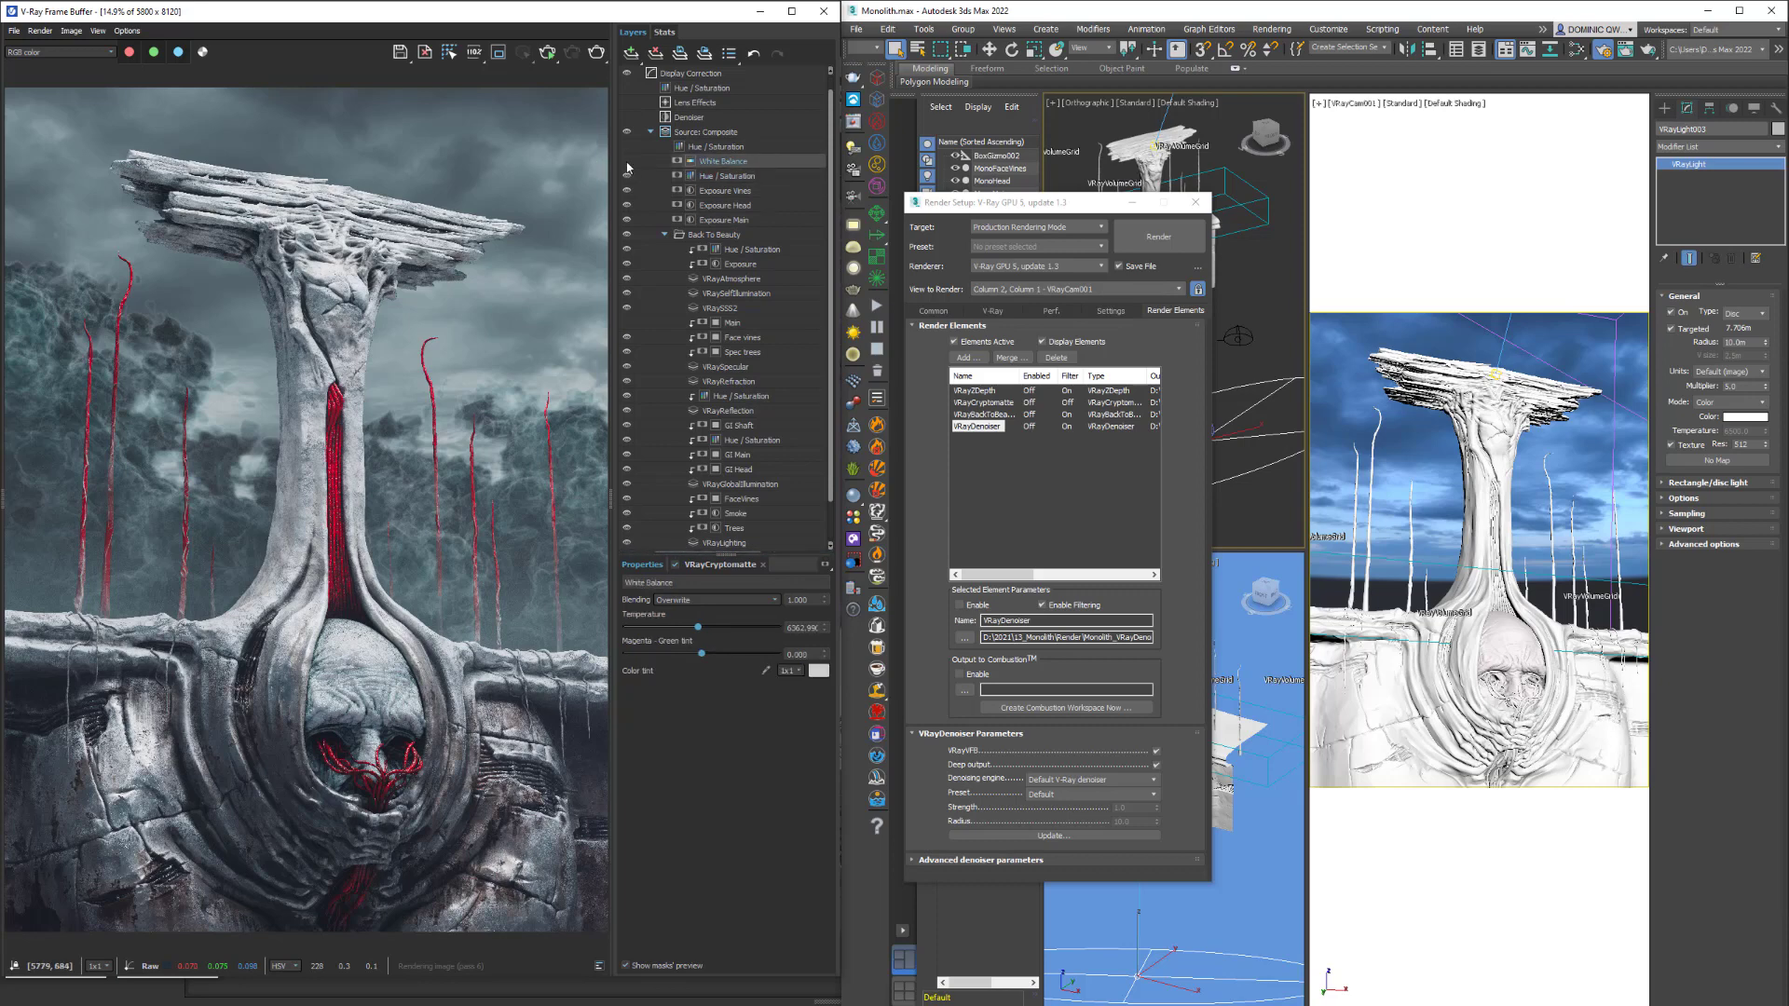
{"action": "left_click", "coordinate": [657, 133]}
{"action": "scroll", "coordinate": [657, 147], "scroll_direction": "up", "scroll_amount": 1}
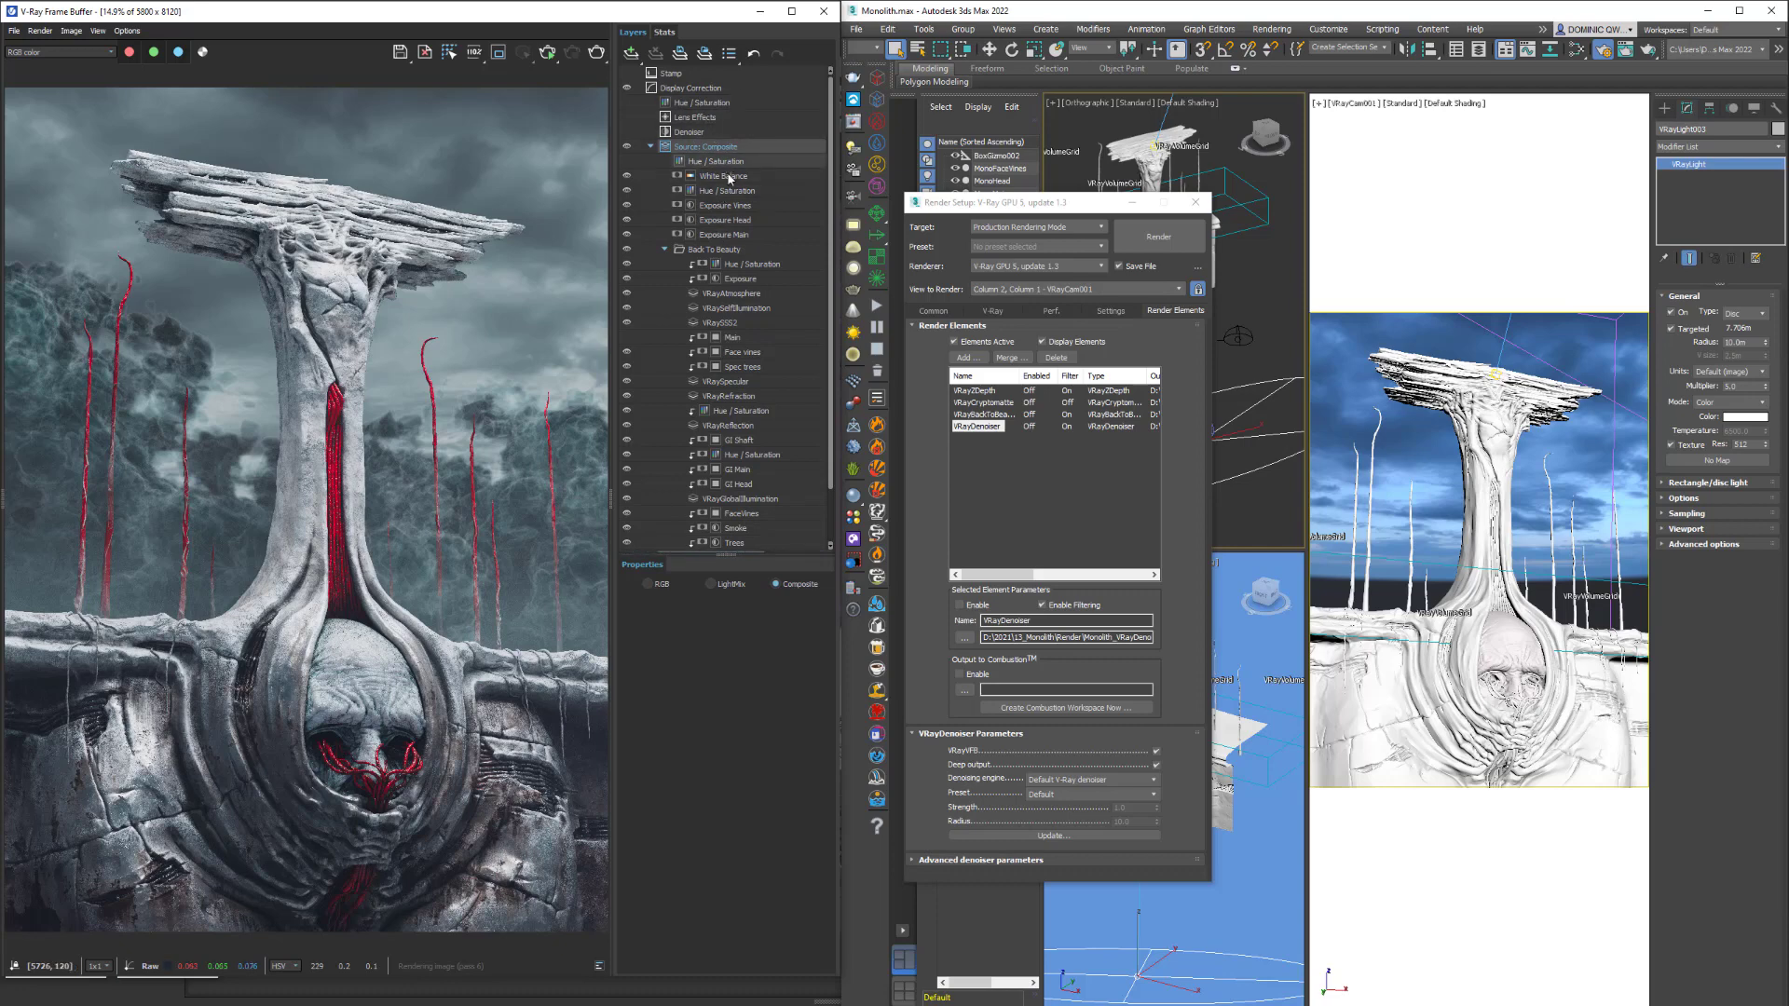
{"action": "scroll", "coordinate": [731, 345], "scroll_direction": "down", "scroll_amount": 1}
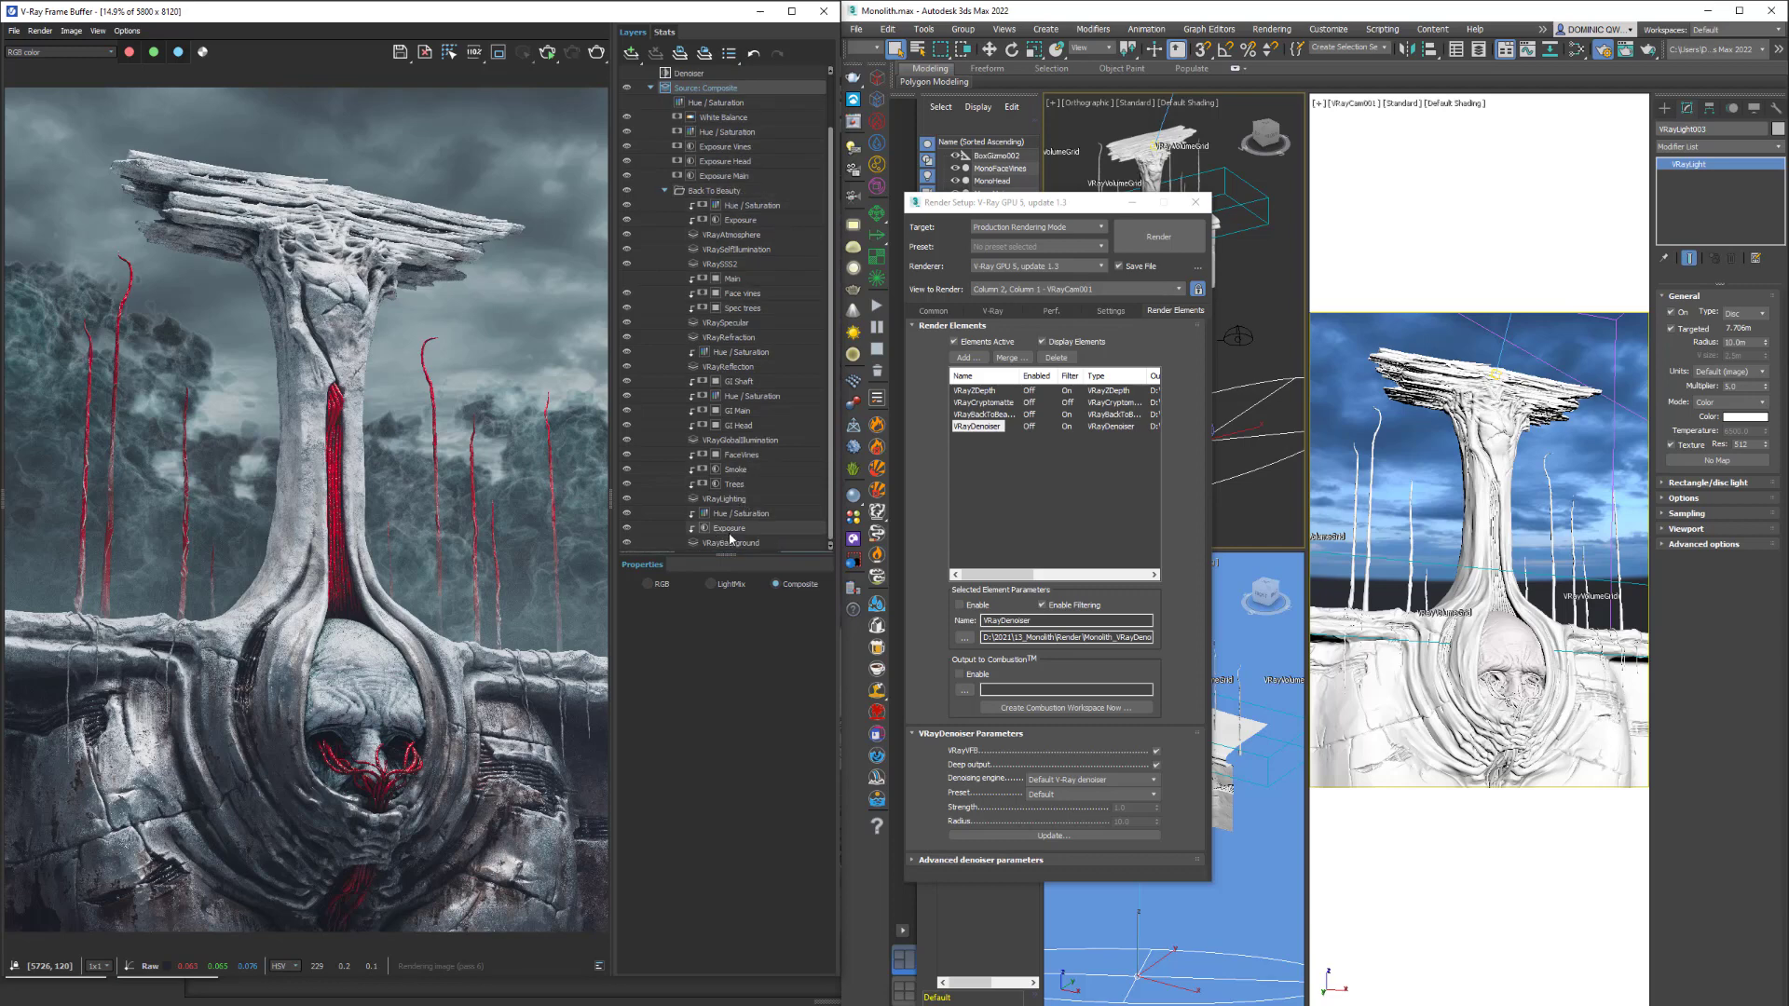
Toggle the VRayLighting layer off and on to compare the image with and without direct lighting.
{"action": "left_click", "coordinate": [743, 504]}
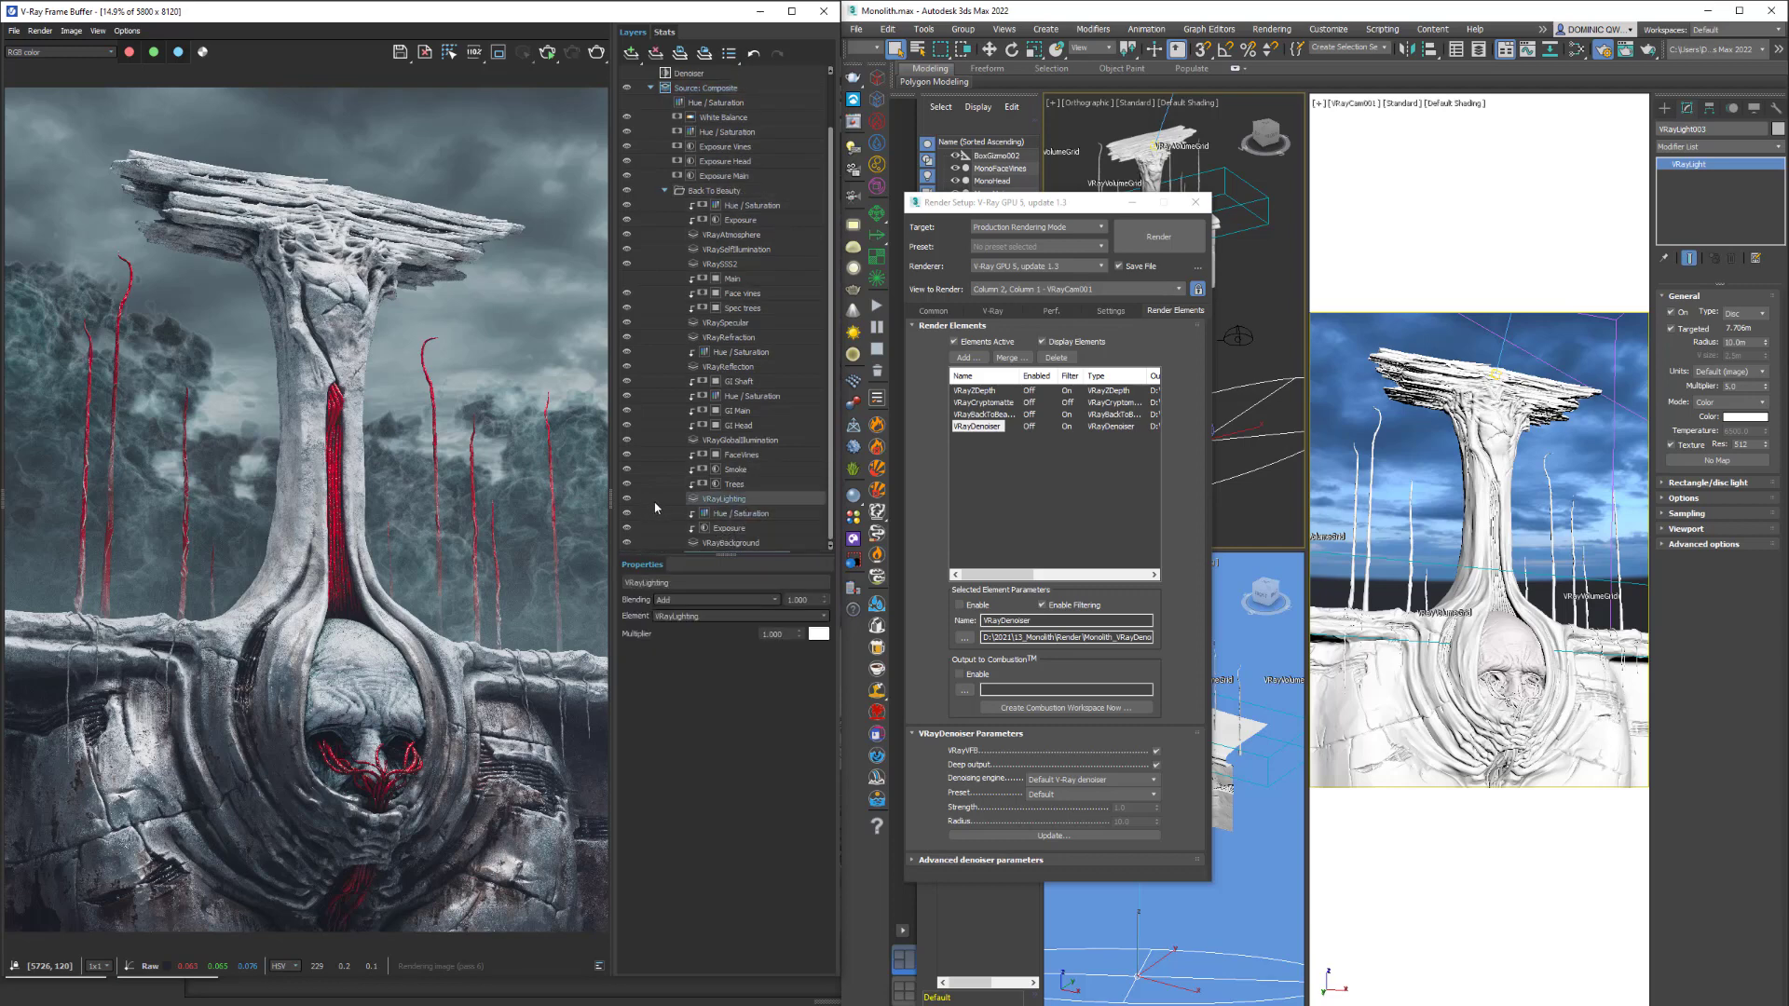
{"action": "left_click", "coordinate": [627, 499]}
{"action": "left_click", "coordinate": [627, 501]}
{"action": "left_click", "coordinate": [627, 500]}
{"action": "left_click", "coordinate": [627, 501]}
Try a different multiplier on the VRayLighting layer, then set it back to 1.
{"action": "left_click_drag", "start_coordinate": [799, 633], "coordinate": [807, 763]}
{"action": "type", "text": "1"}
{"action": "key", "text": "Return"}
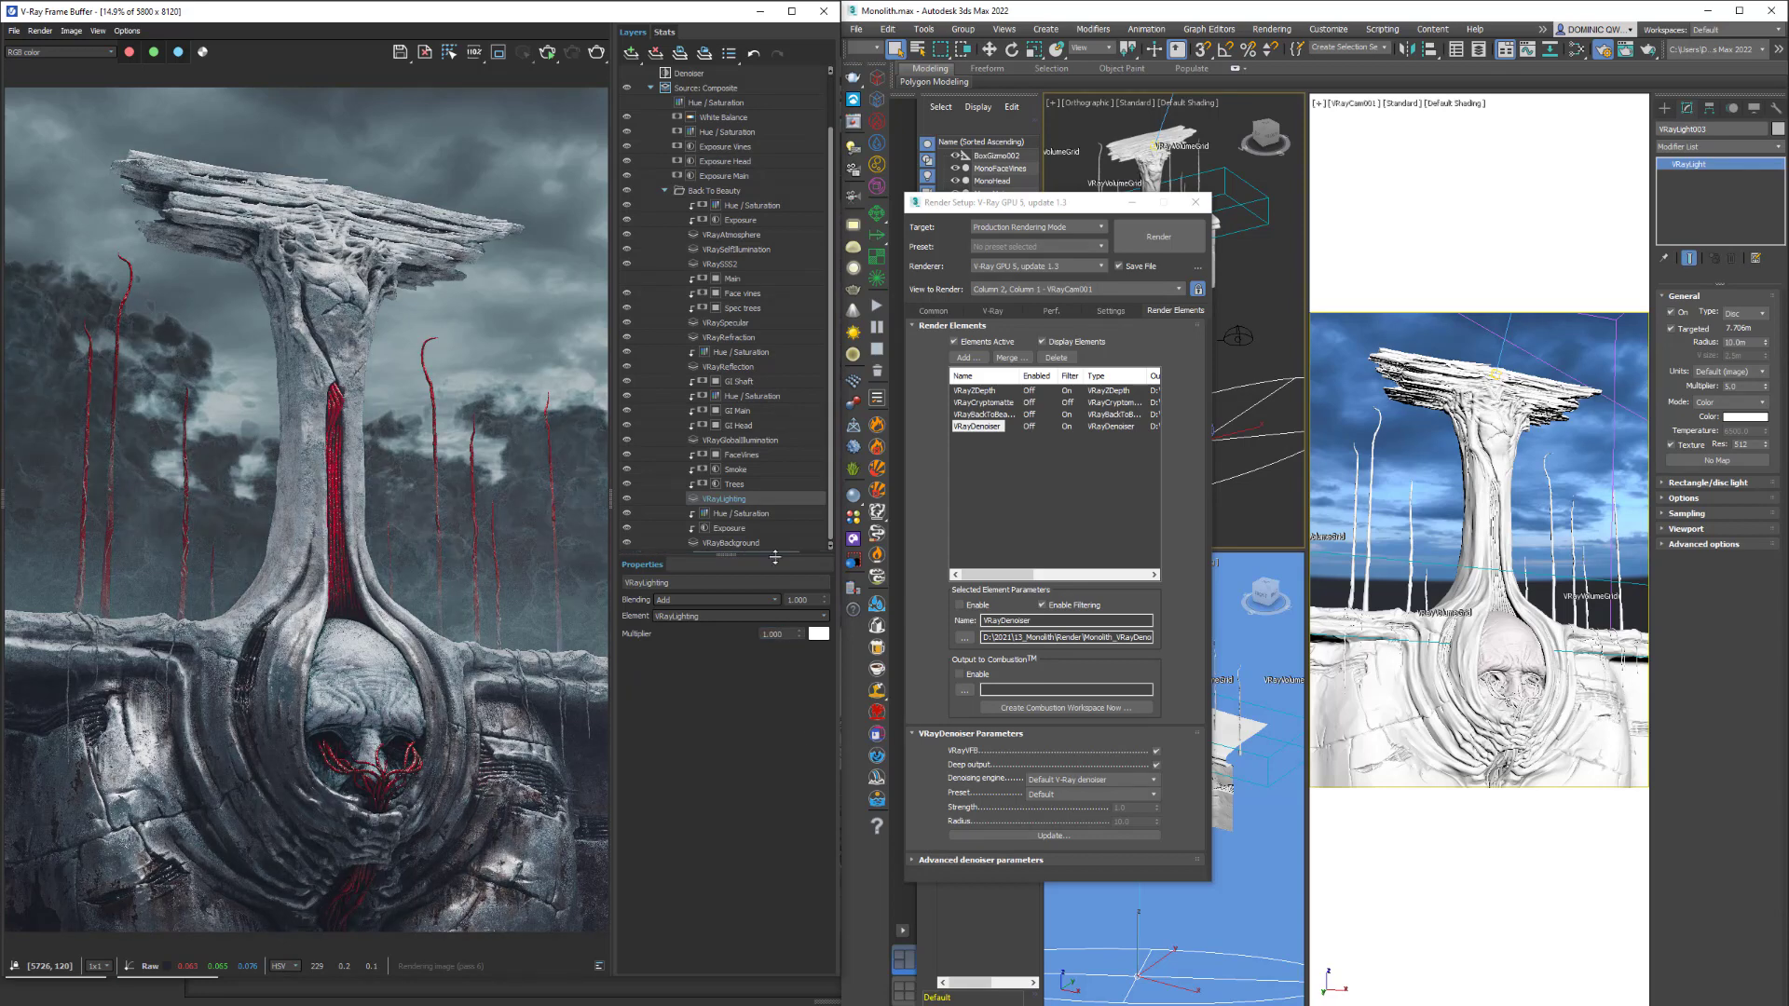
Raise the exposure of the Trees correction under global illumination to about 3.39.
{"action": "left_click", "coordinate": [757, 485]}
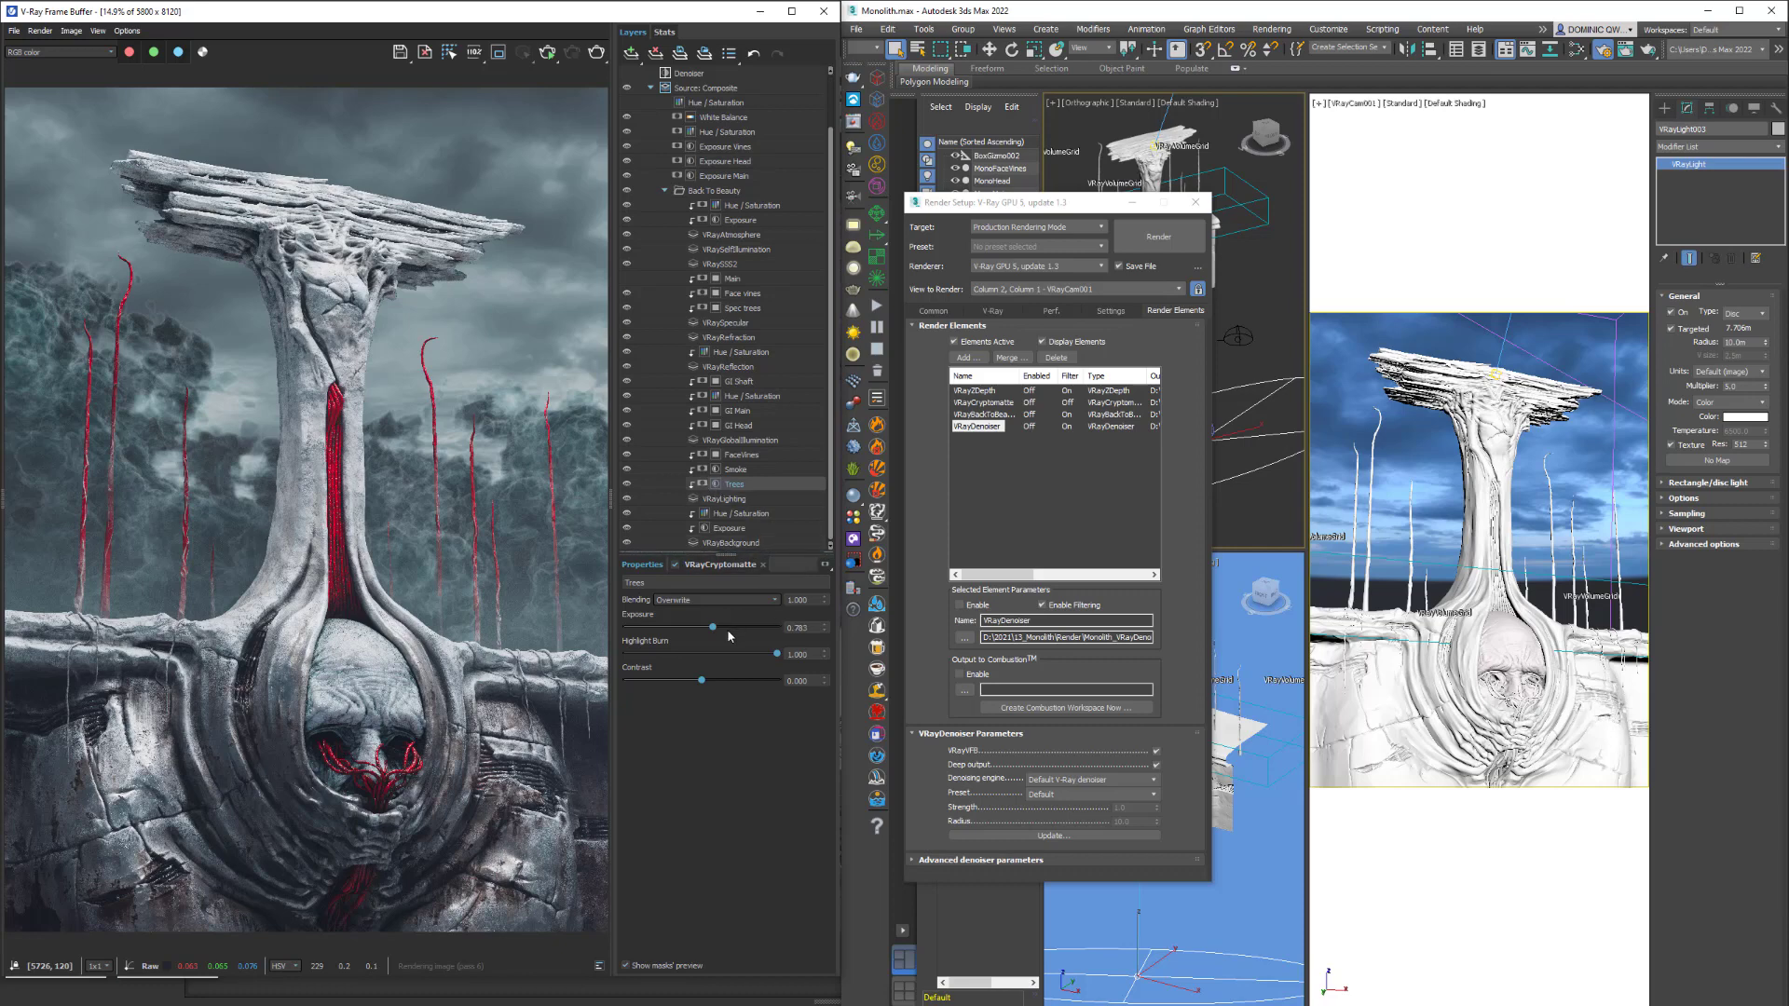
{"action": "left_click_drag", "start_coordinate": [713, 627], "coordinate": [772, 628]}
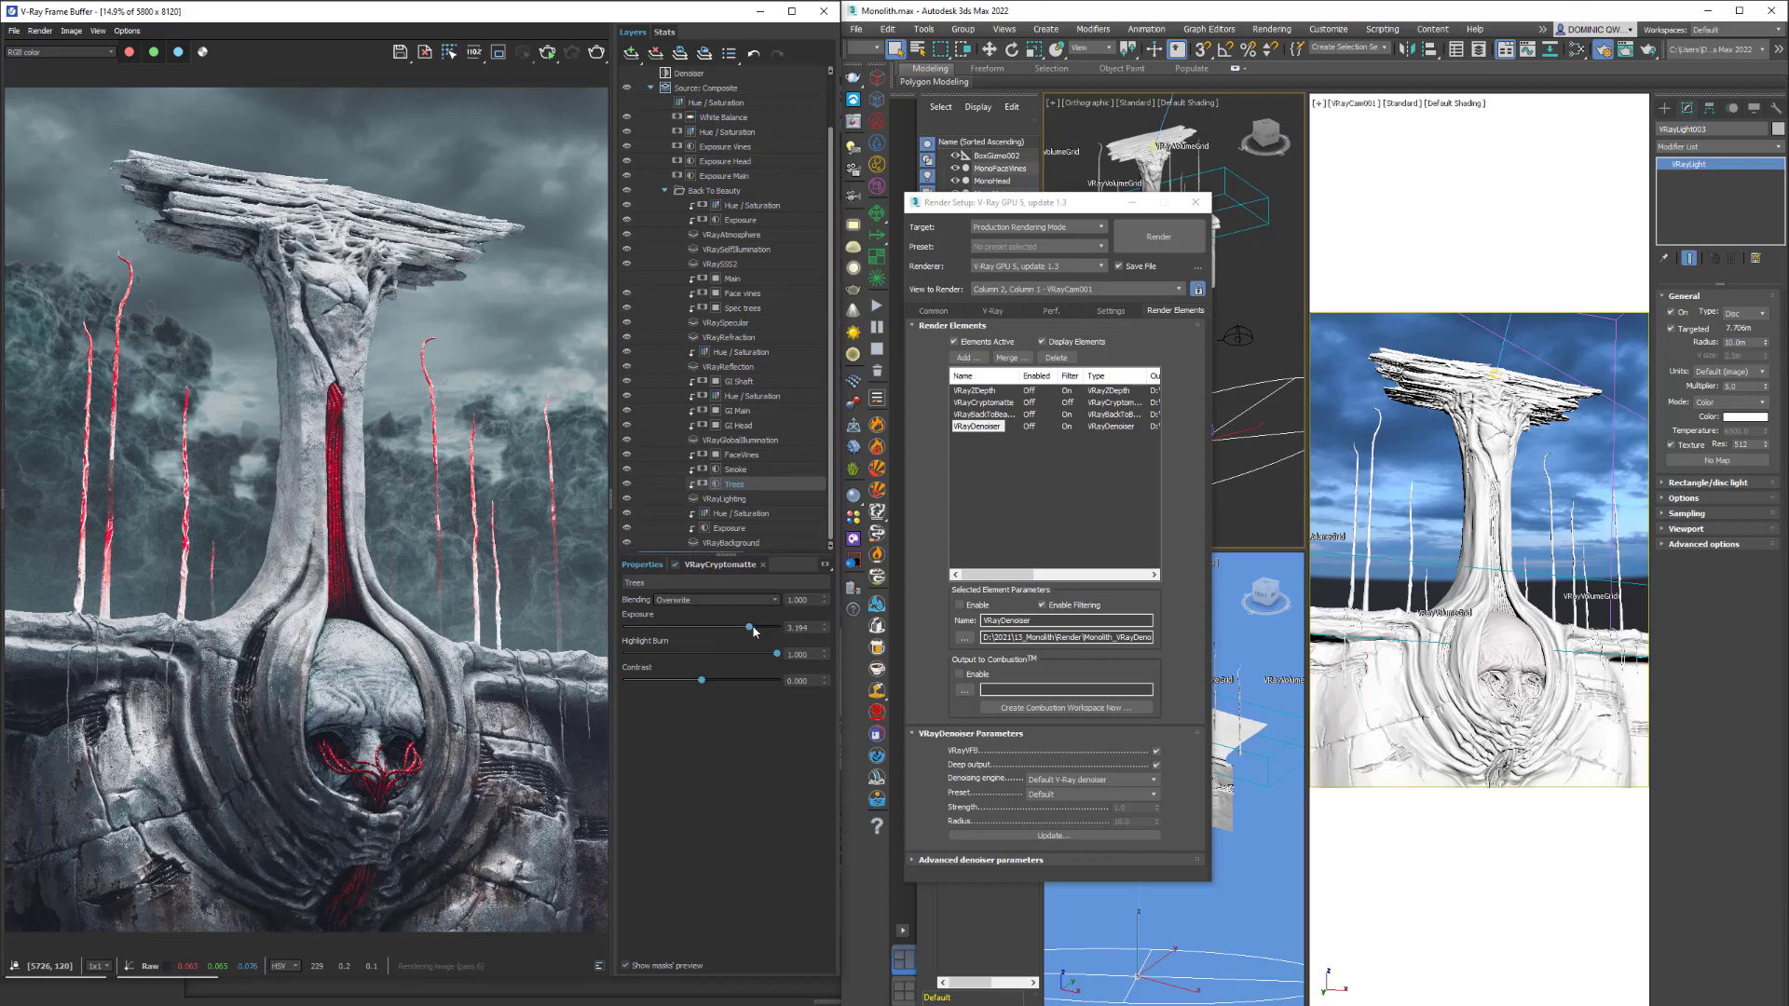
Toggle the VRayGlobalIllumination layer and the GI Main correction off and on to compare their effect.
{"action": "left_click", "coordinate": [736, 440]}
{"action": "left_click", "coordinate": [626, 440]}
{"action": "left_click", "coordinate": [626, 440]}
{"action": "left_click", "coordinate": [747, 412]}
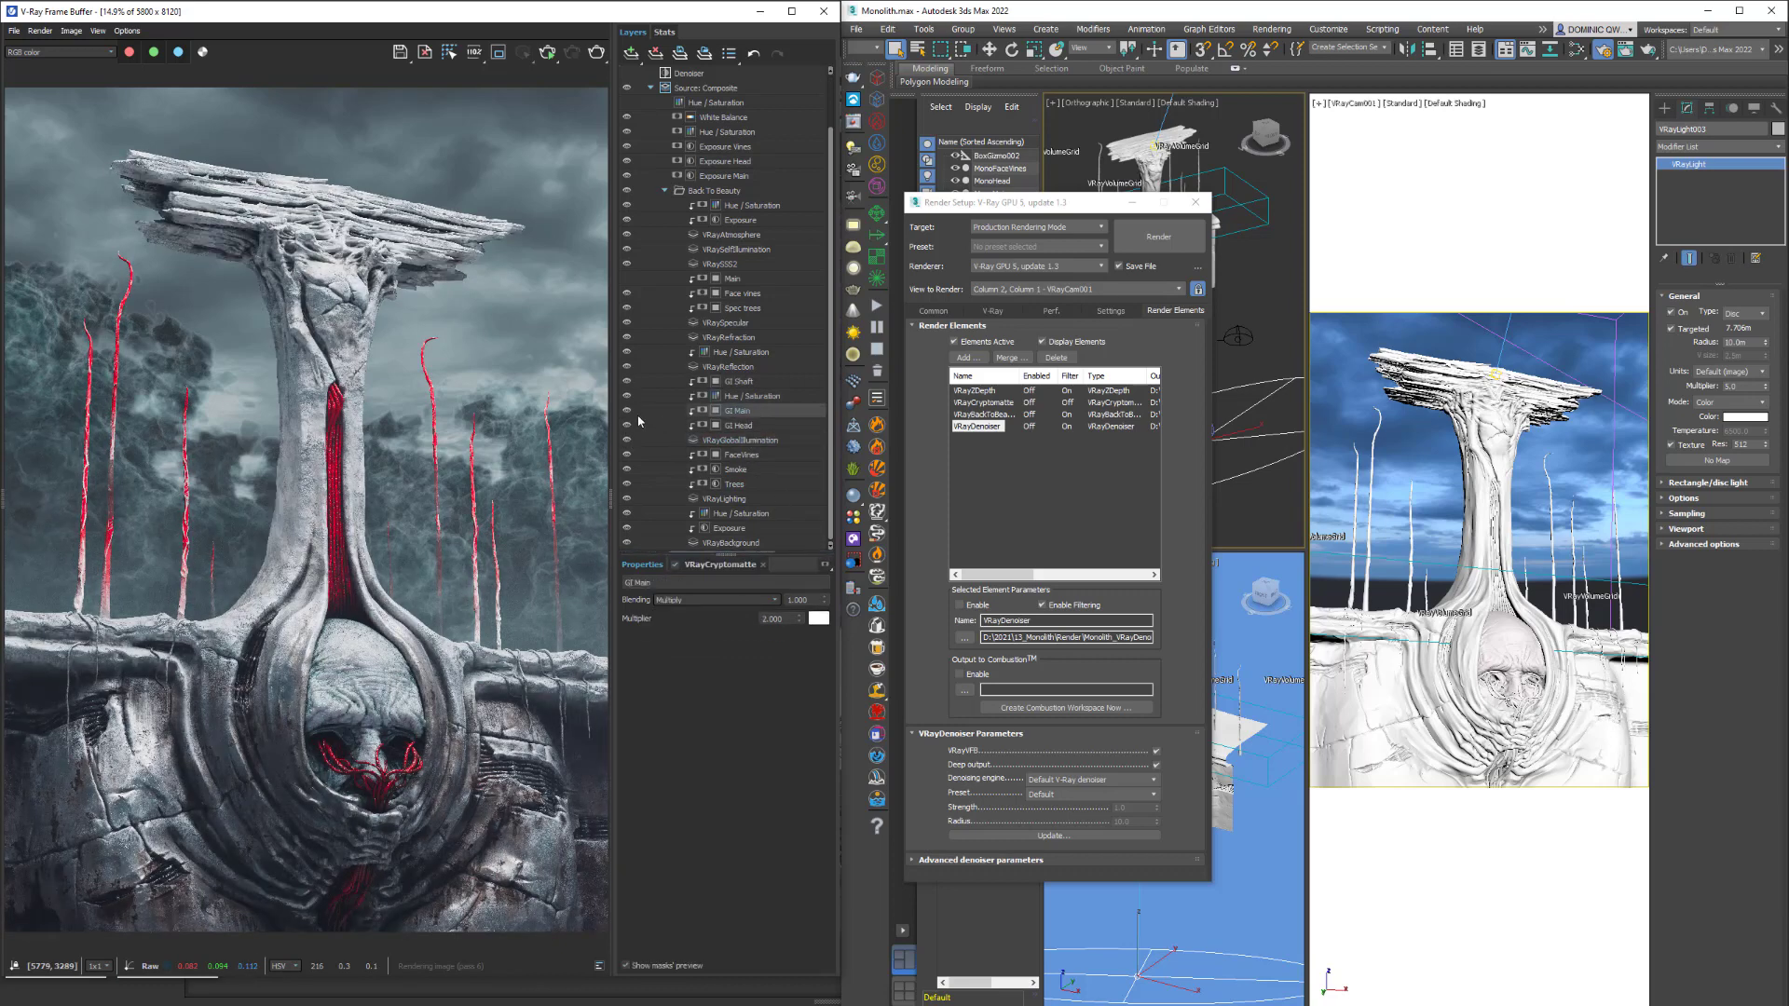
{"action": "left_click", "coordinate": [627, 411]}
{"action": "left_click", "coordinate": [626, 411]}
Try multipliers of 4 and 1 on the GI Main correction, then lower it to a fraction of 1.
{"action": "double_click", "coordinate": [773, 619]}
{"action": "type", "text": "4"}
{"action": "key", "text": "Return"}
{"action": "double_click", "coordinate": [786, 620]}
{"action": "type", "text": "1"}
{"action": "key", "text": "Return"}
{"action": "double_click", "coordinate": [775, 619]}
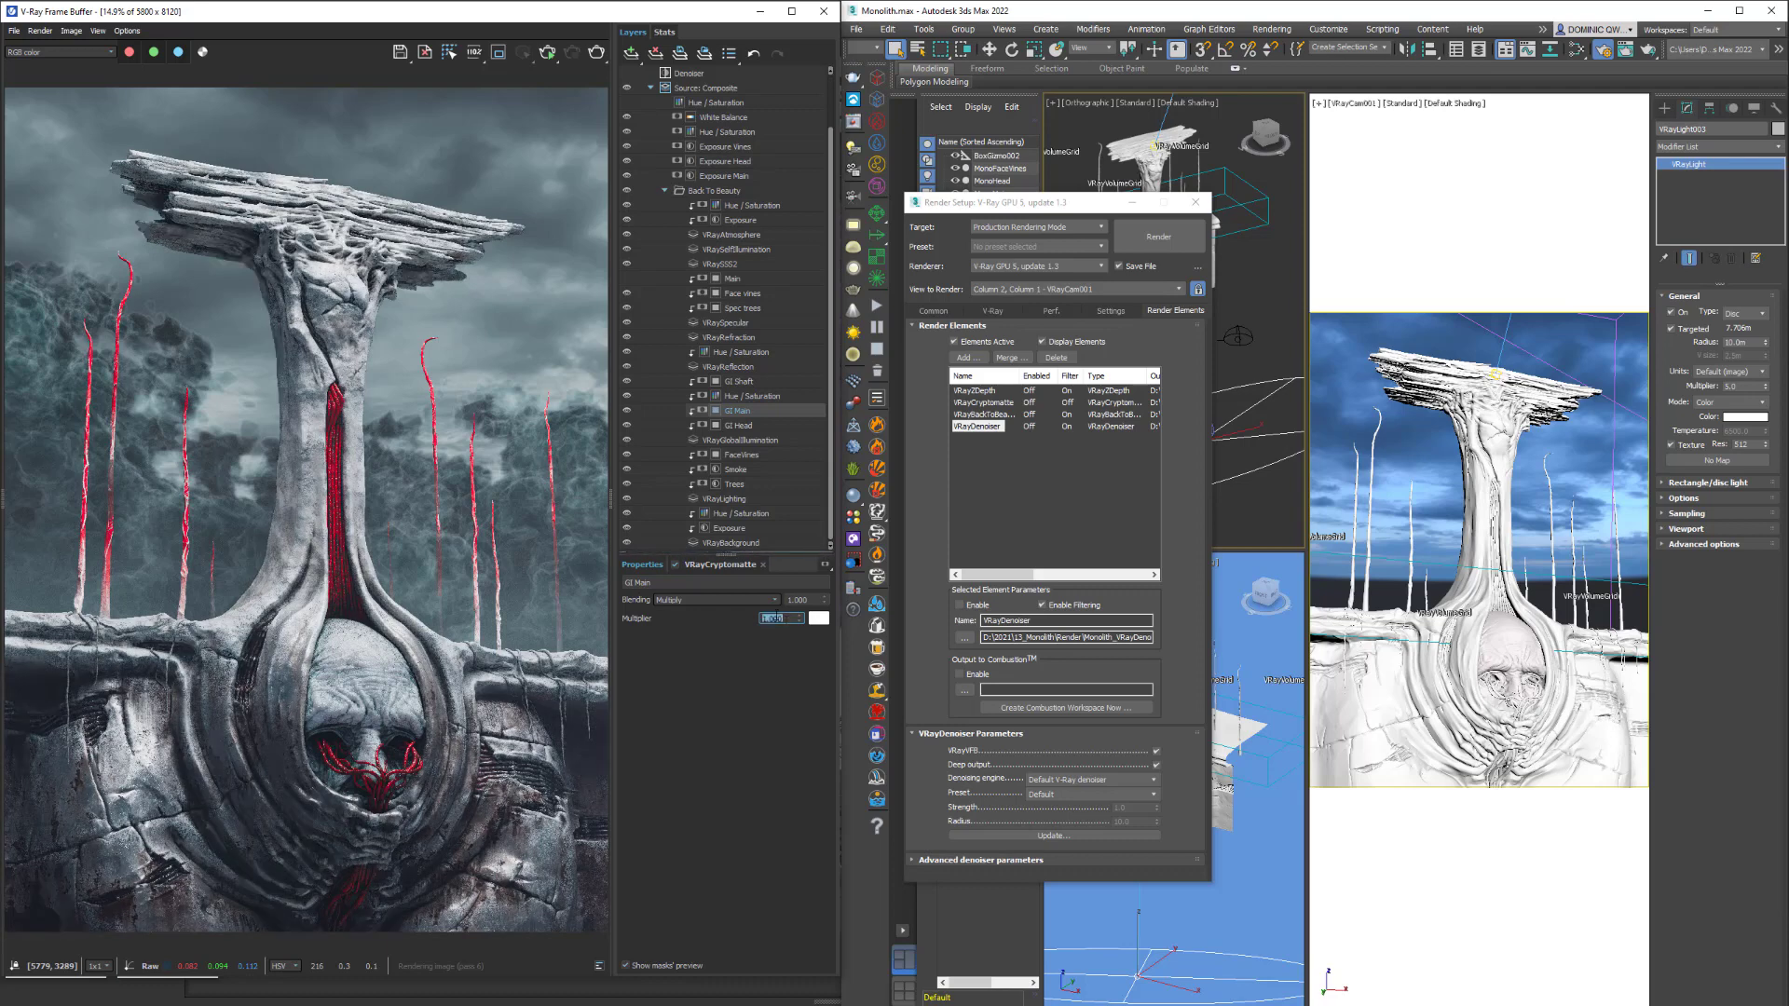
{"action": "type", "text": "0.005"}
{"action": "key", "text": "Return"}
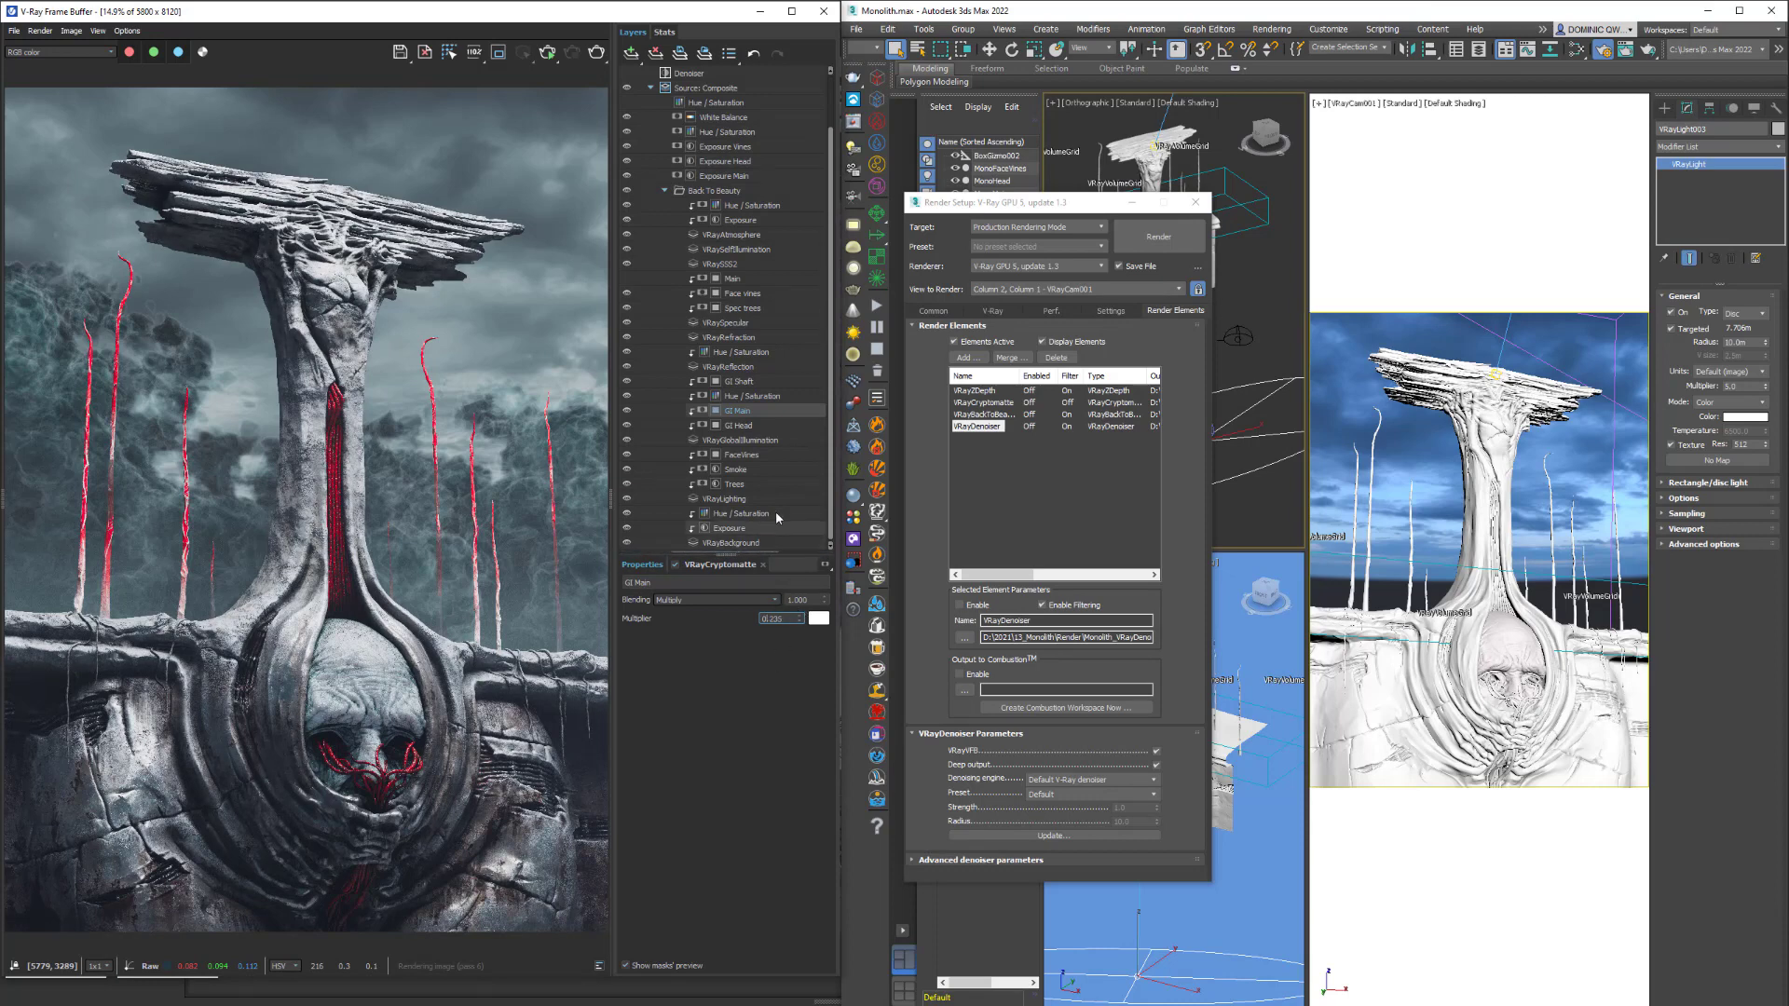
Try a higher saturation and a slightly higher lightness on the Hue / Saturation correction between GI Shaft and GI Main.
{"action": "left_click", "coordinate": [758, 385]}
{"action": "left_click", "coordinate": [759, 395]}
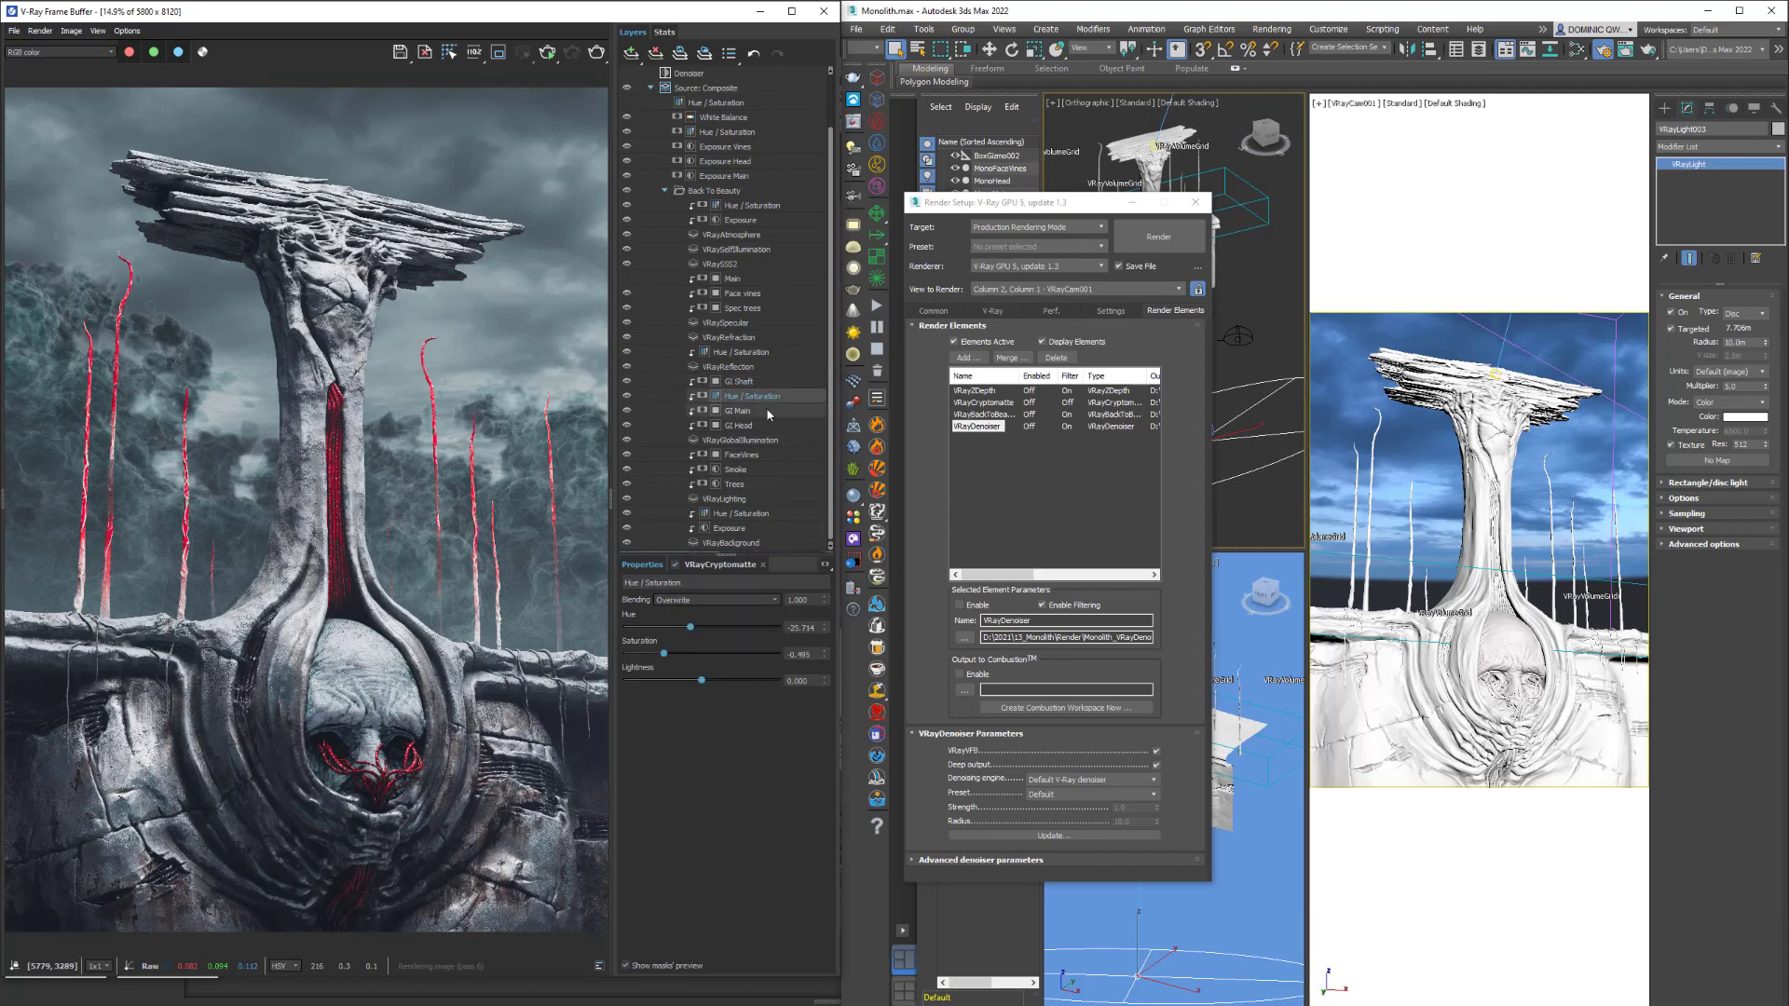
{"action": "left_click_drag", "start_coordinate": [664, 653], "coordinate": [705, 682]}
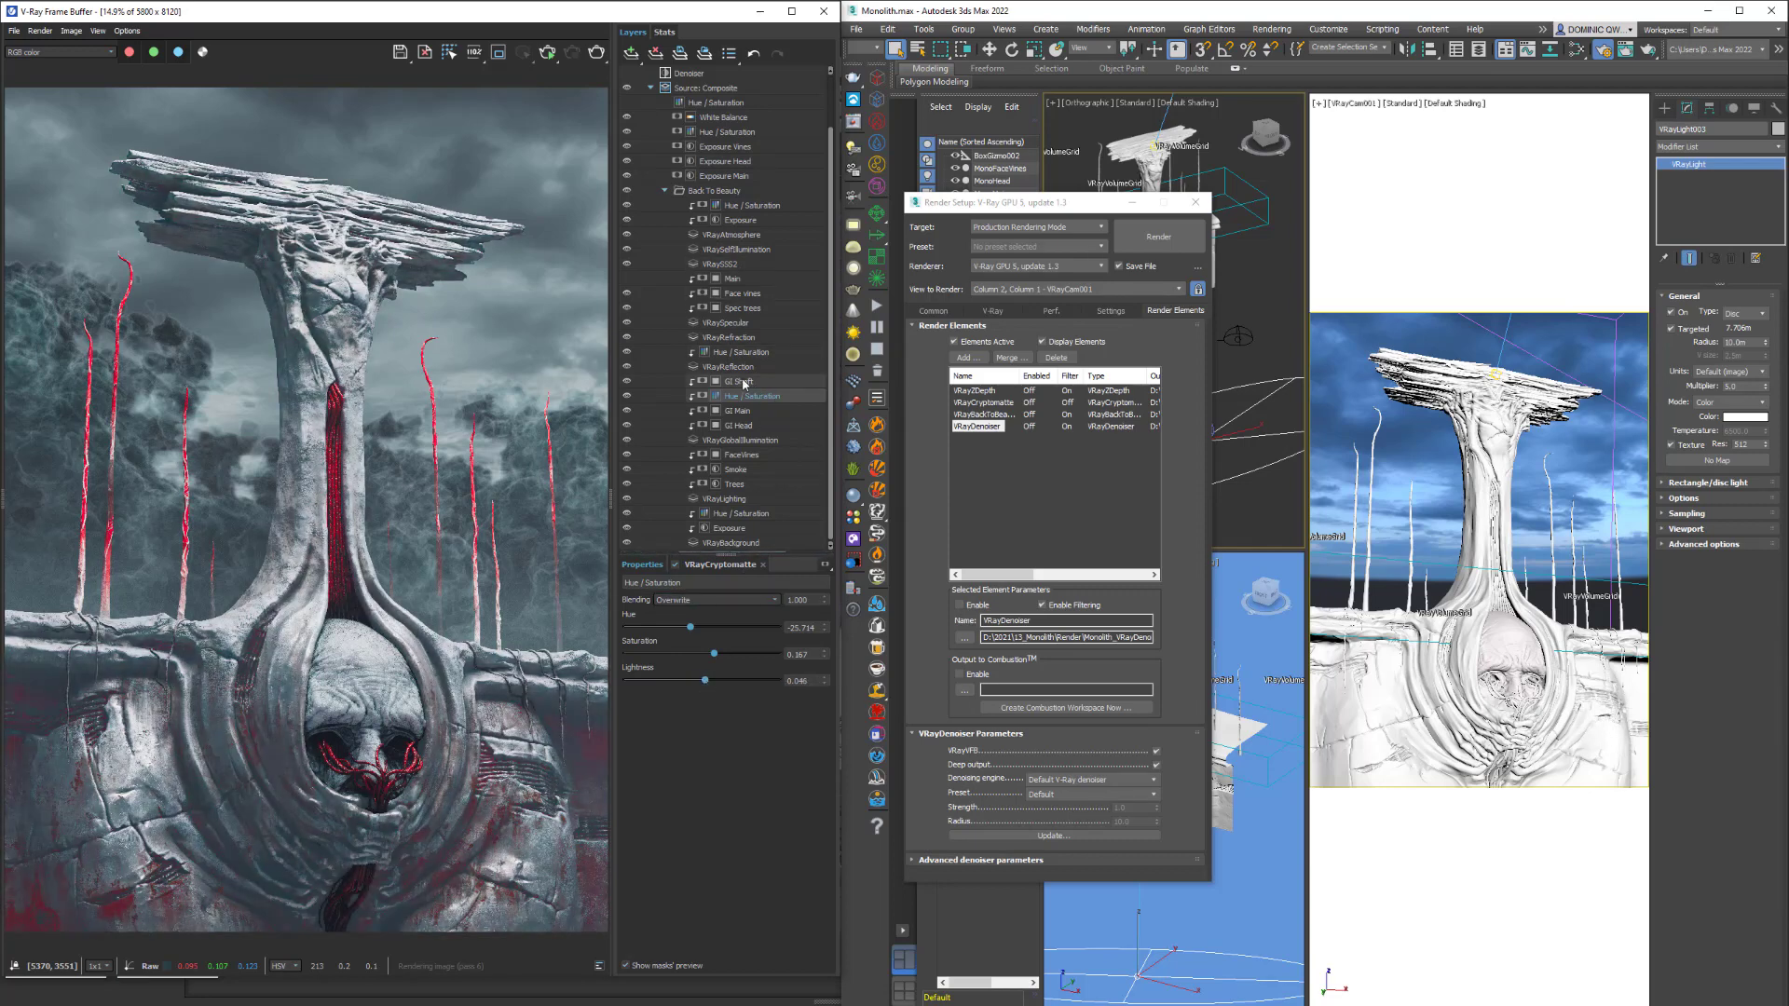
Inspect the multipliers of the VRayReflection layer and the GI Main correction.
{"action": "left_click", "coordinate": [729, 367]}
{"action": "scroll", "coordinate": [719, 364], "scroll_direction": "up", "scroll_amount": 1}
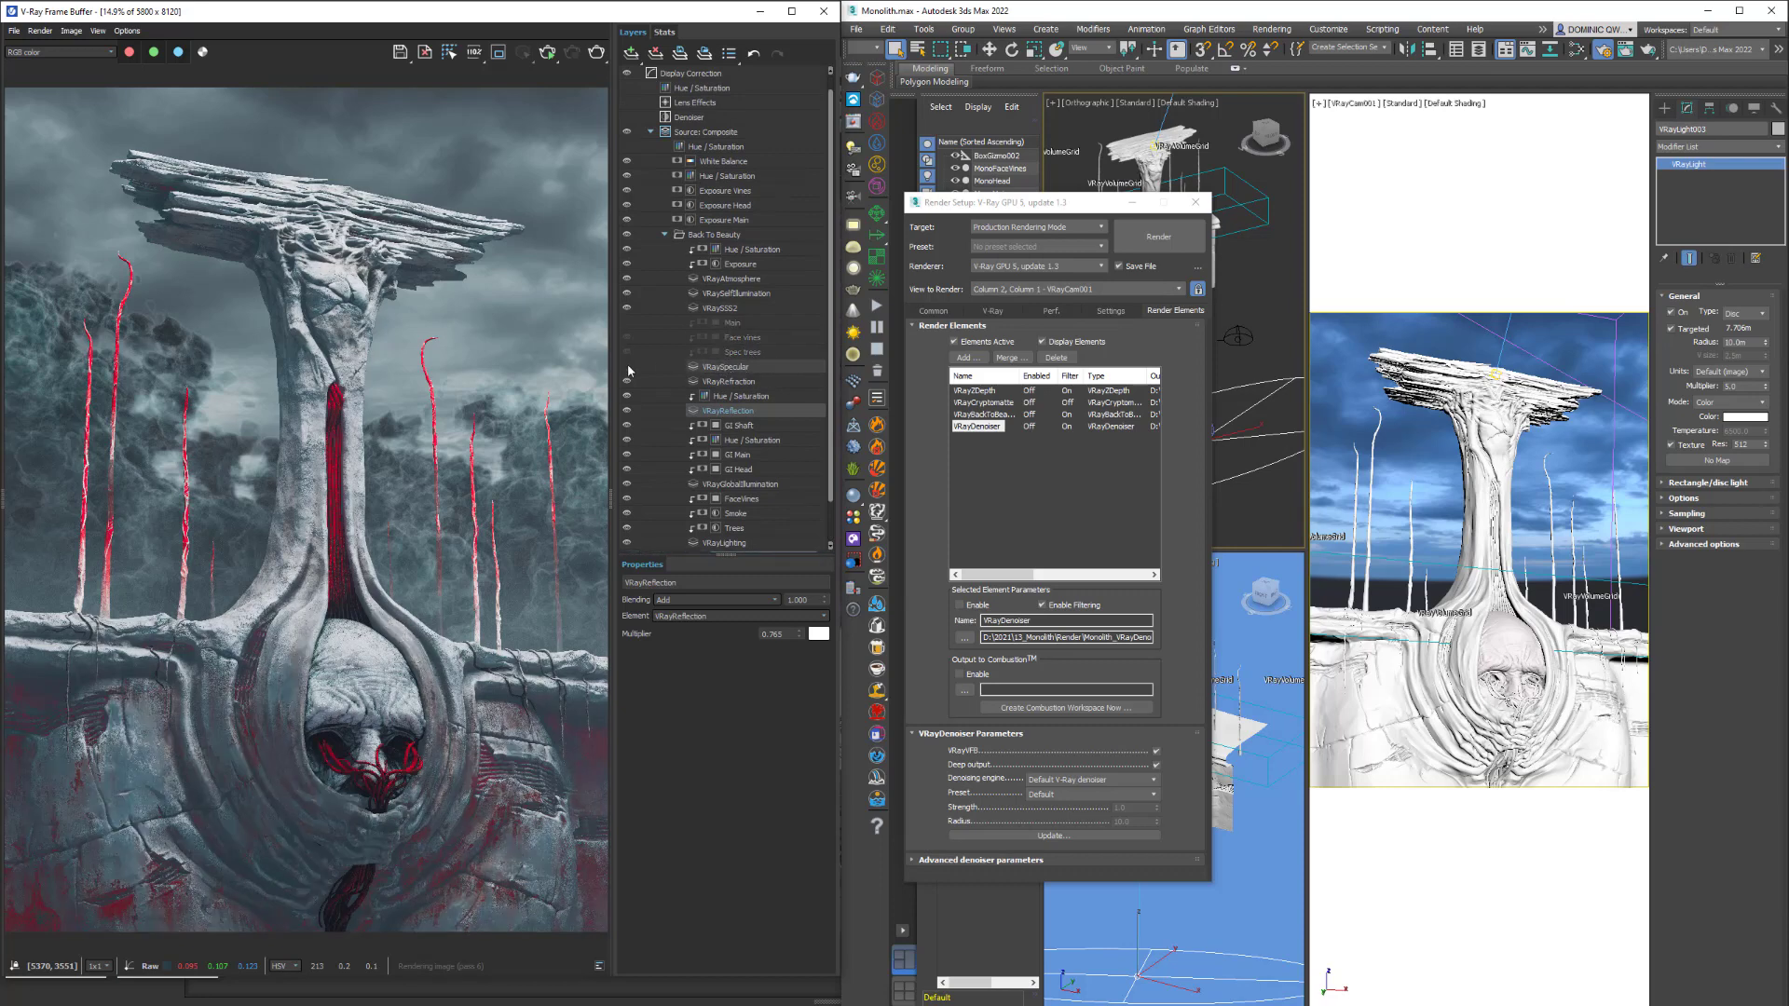
{"action": "left_click", "coordinate": [737, 455]}
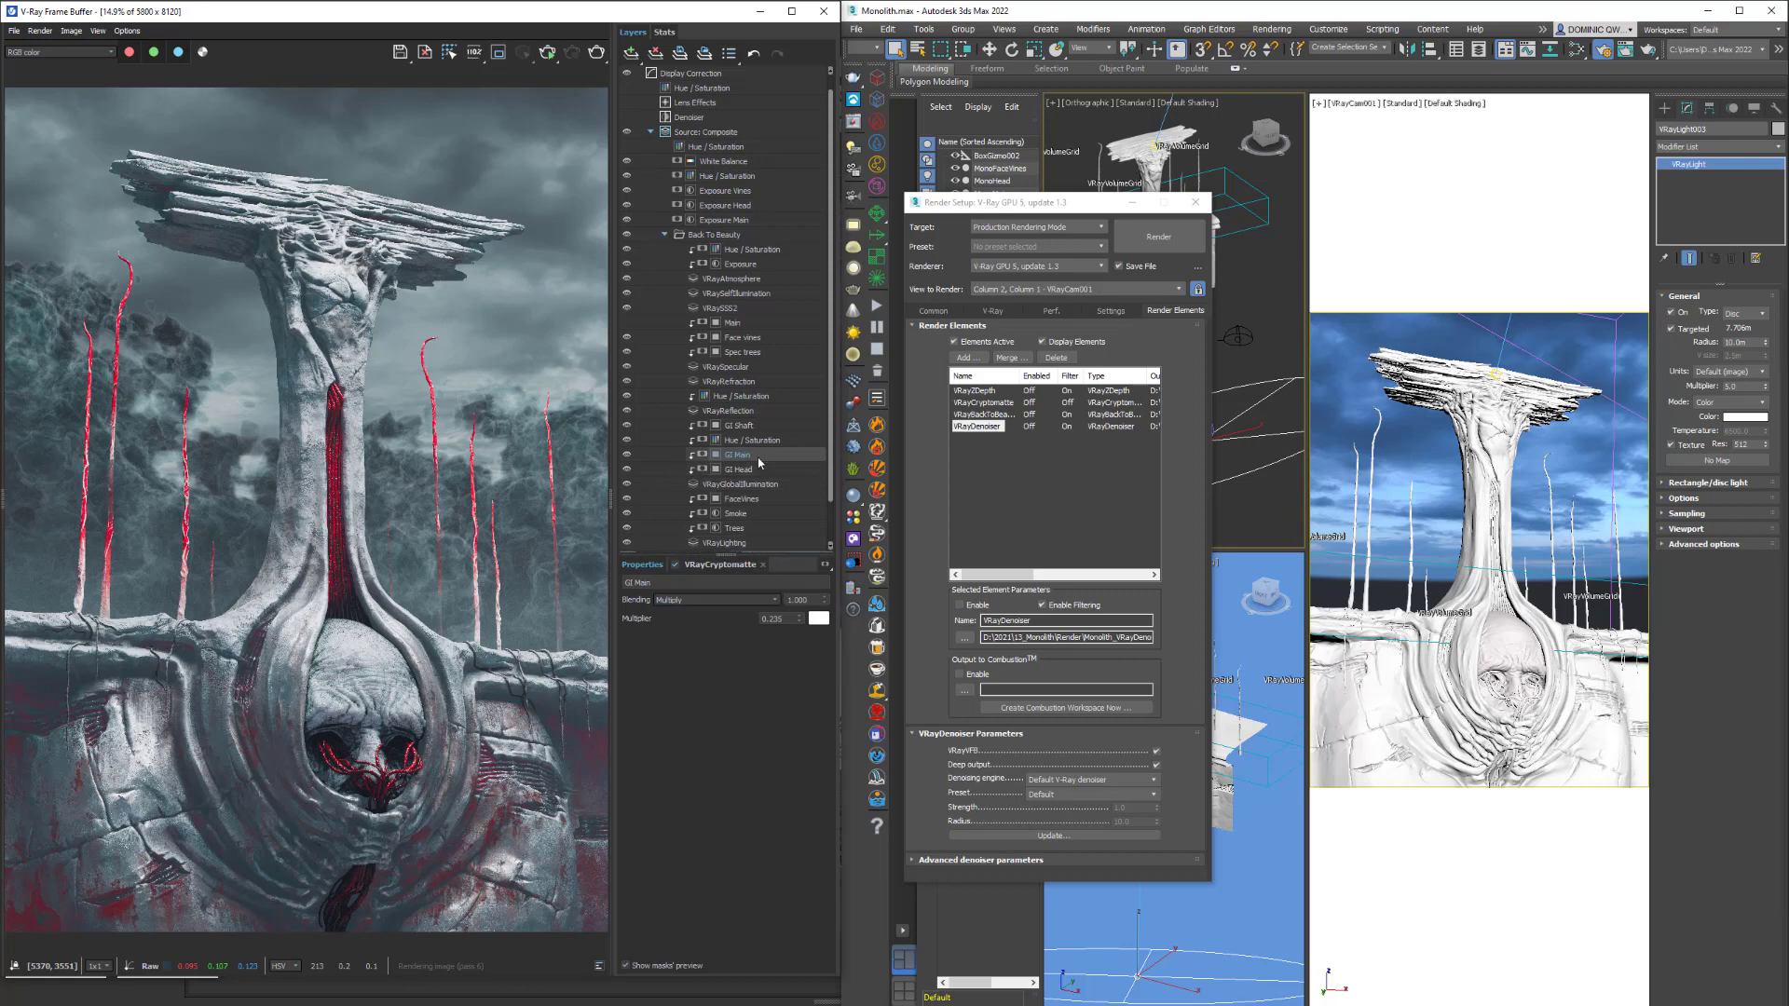
{"action": "left_click", "coordinate": [735, 416]}
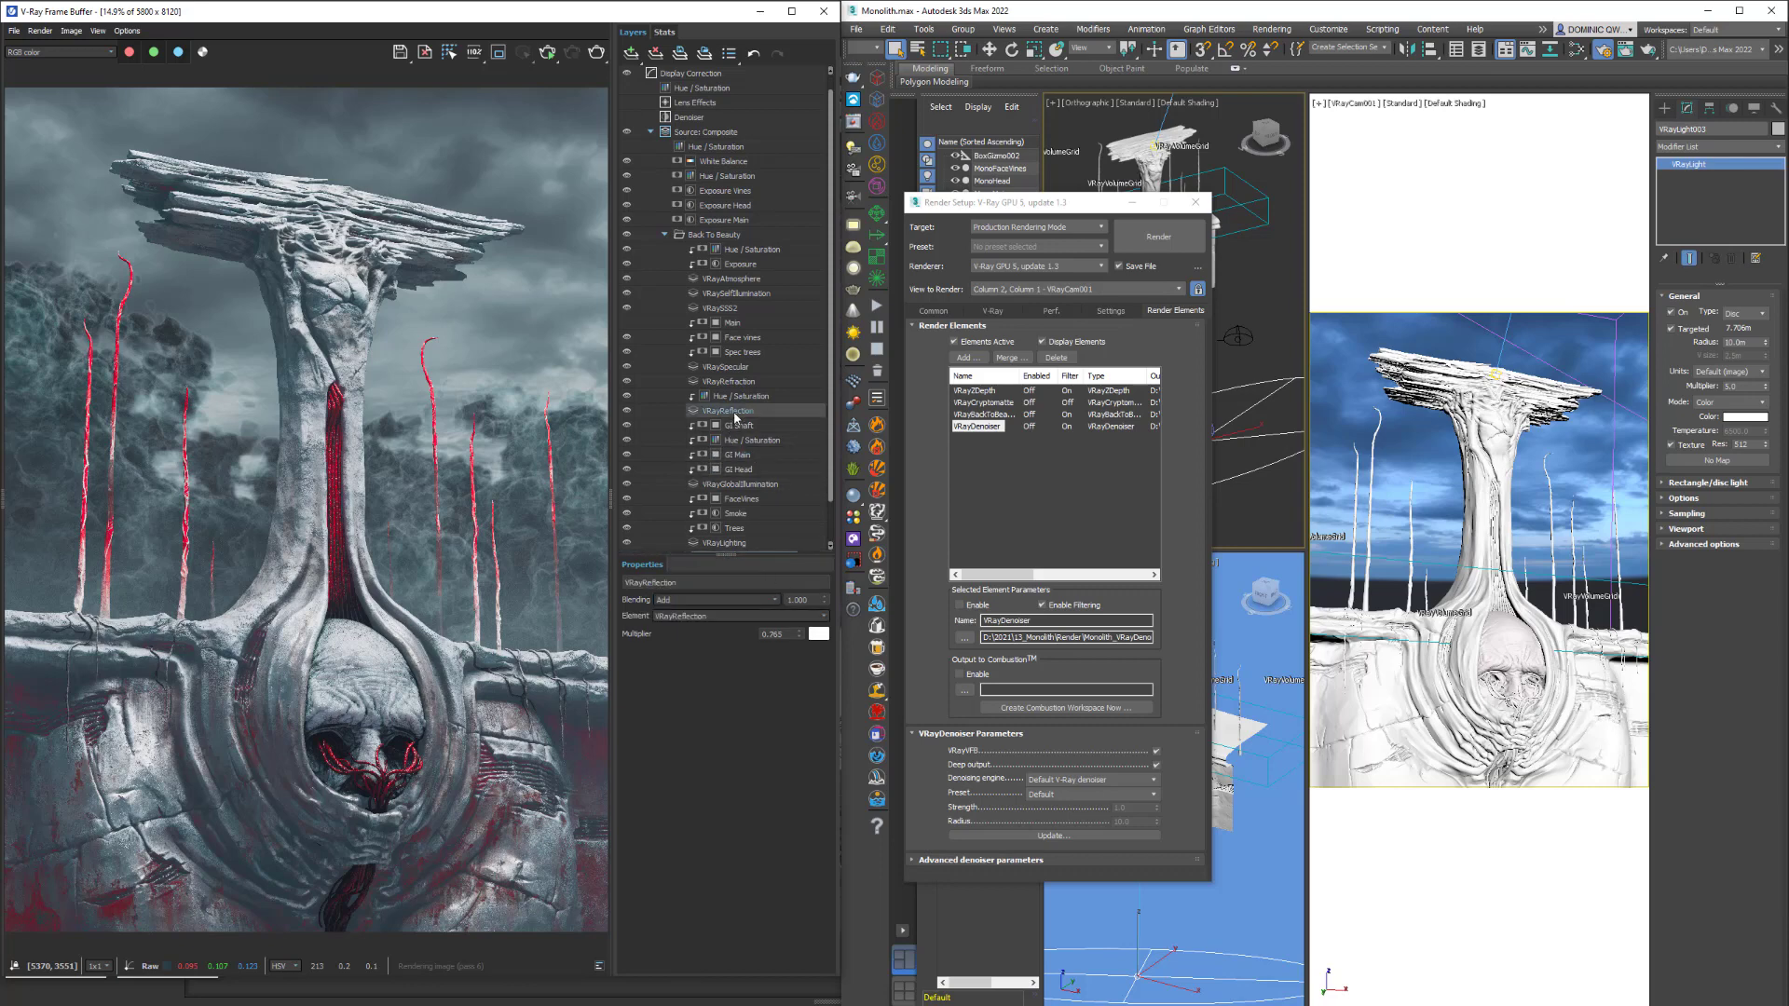
{"action": "left_click", "coordinate": [749, 457]}
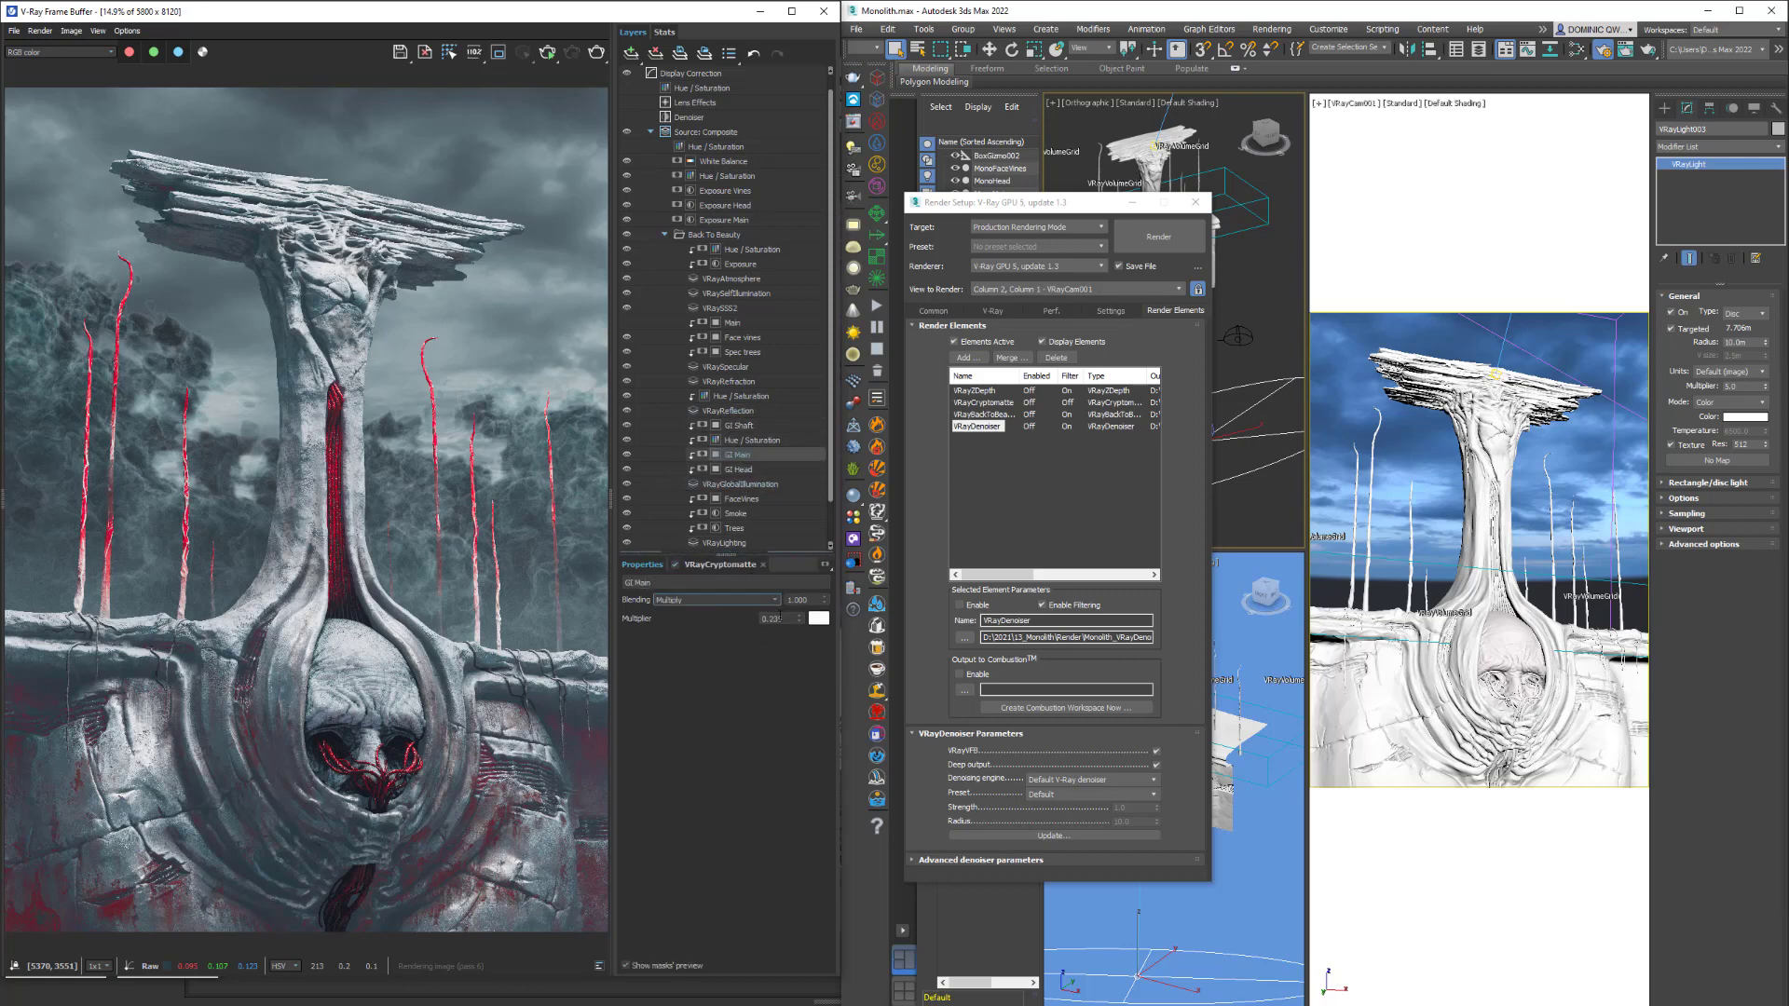
{"action": "scroll", "coordinate": [697, 448], "scroll_direction": "down", "scroll_amount": 1}
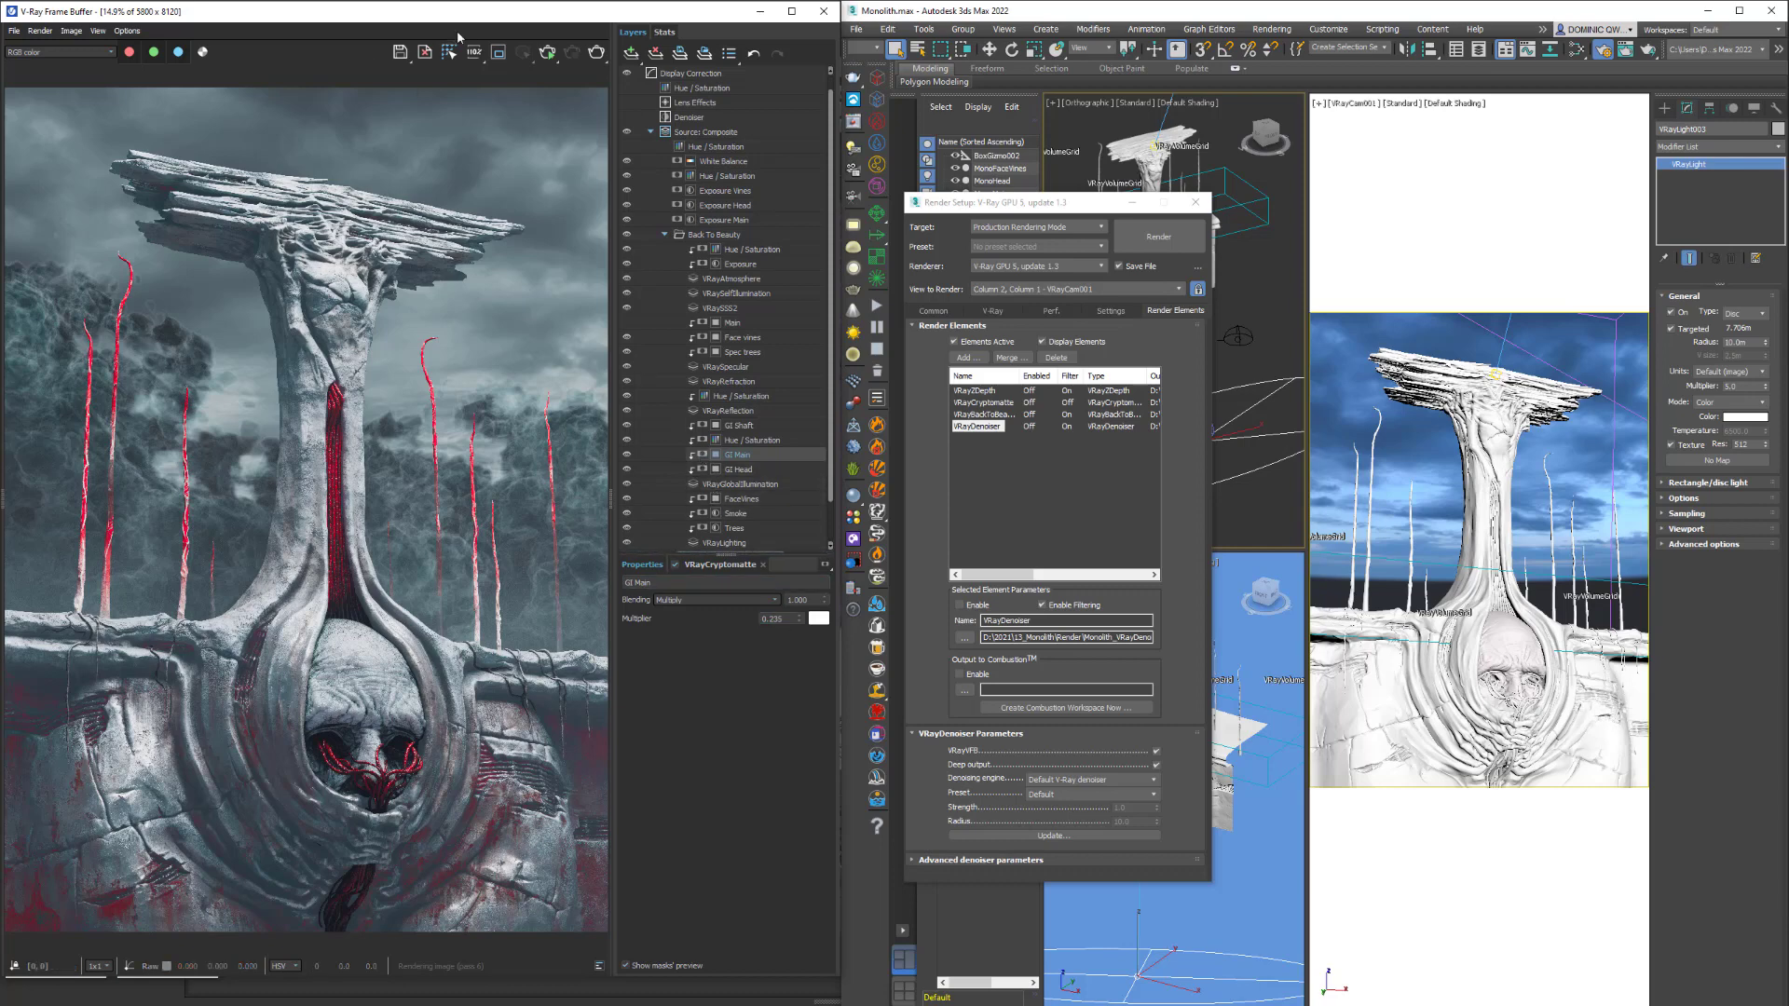
Toggle the VRaySpecular layer off and on to compare the image with and without specular highlights.
{"action": "left_click", "coordinate": [626, 323]}
{"action": "left_click", "coordinate": [625, 324]}
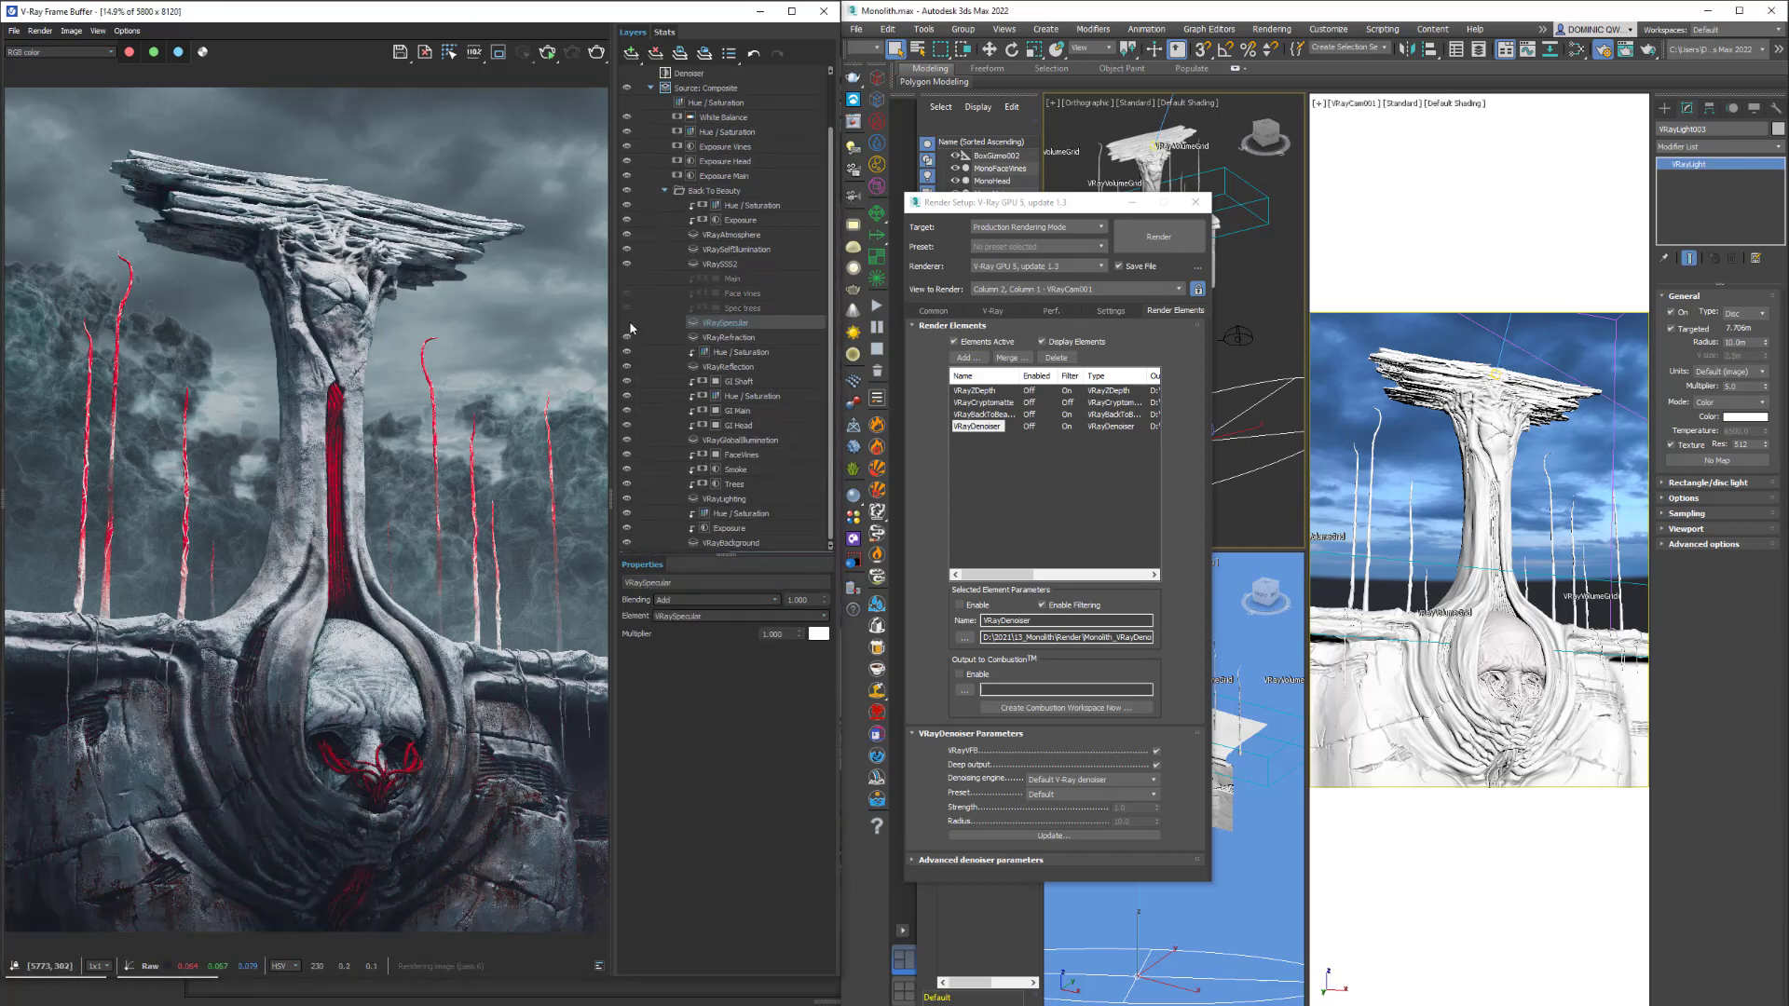
{"action": "left_click", "coordinate": [626, 324]}
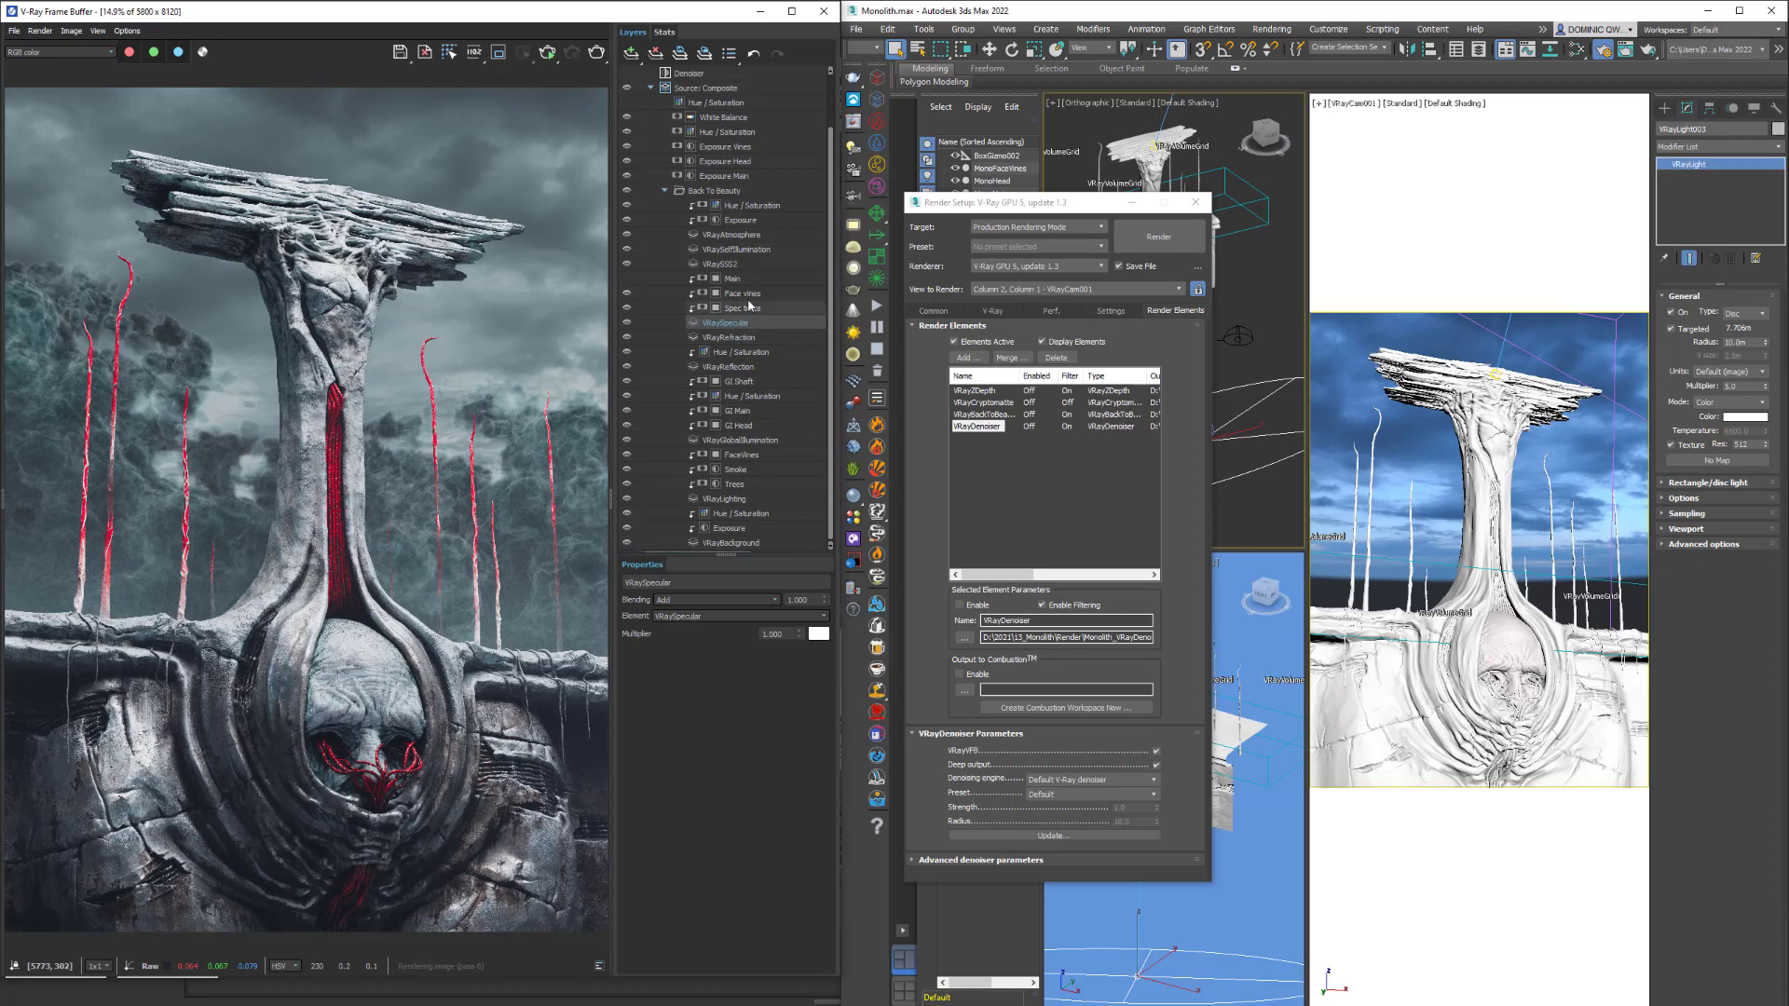
Try another multiplier on the Main correction above VRaySpecular, then set it to 1.
{"action": "left_click", "coordinate": [732, 279]}
{"action": "left_click_drag", "start_coordinate": [800, 622], "coordinate": [807, 466]}
{"action": "double_click", "coordinate": [781, 616]}
{"action": "type", "text": "1"}
{"action": "key", "text": "Return"}
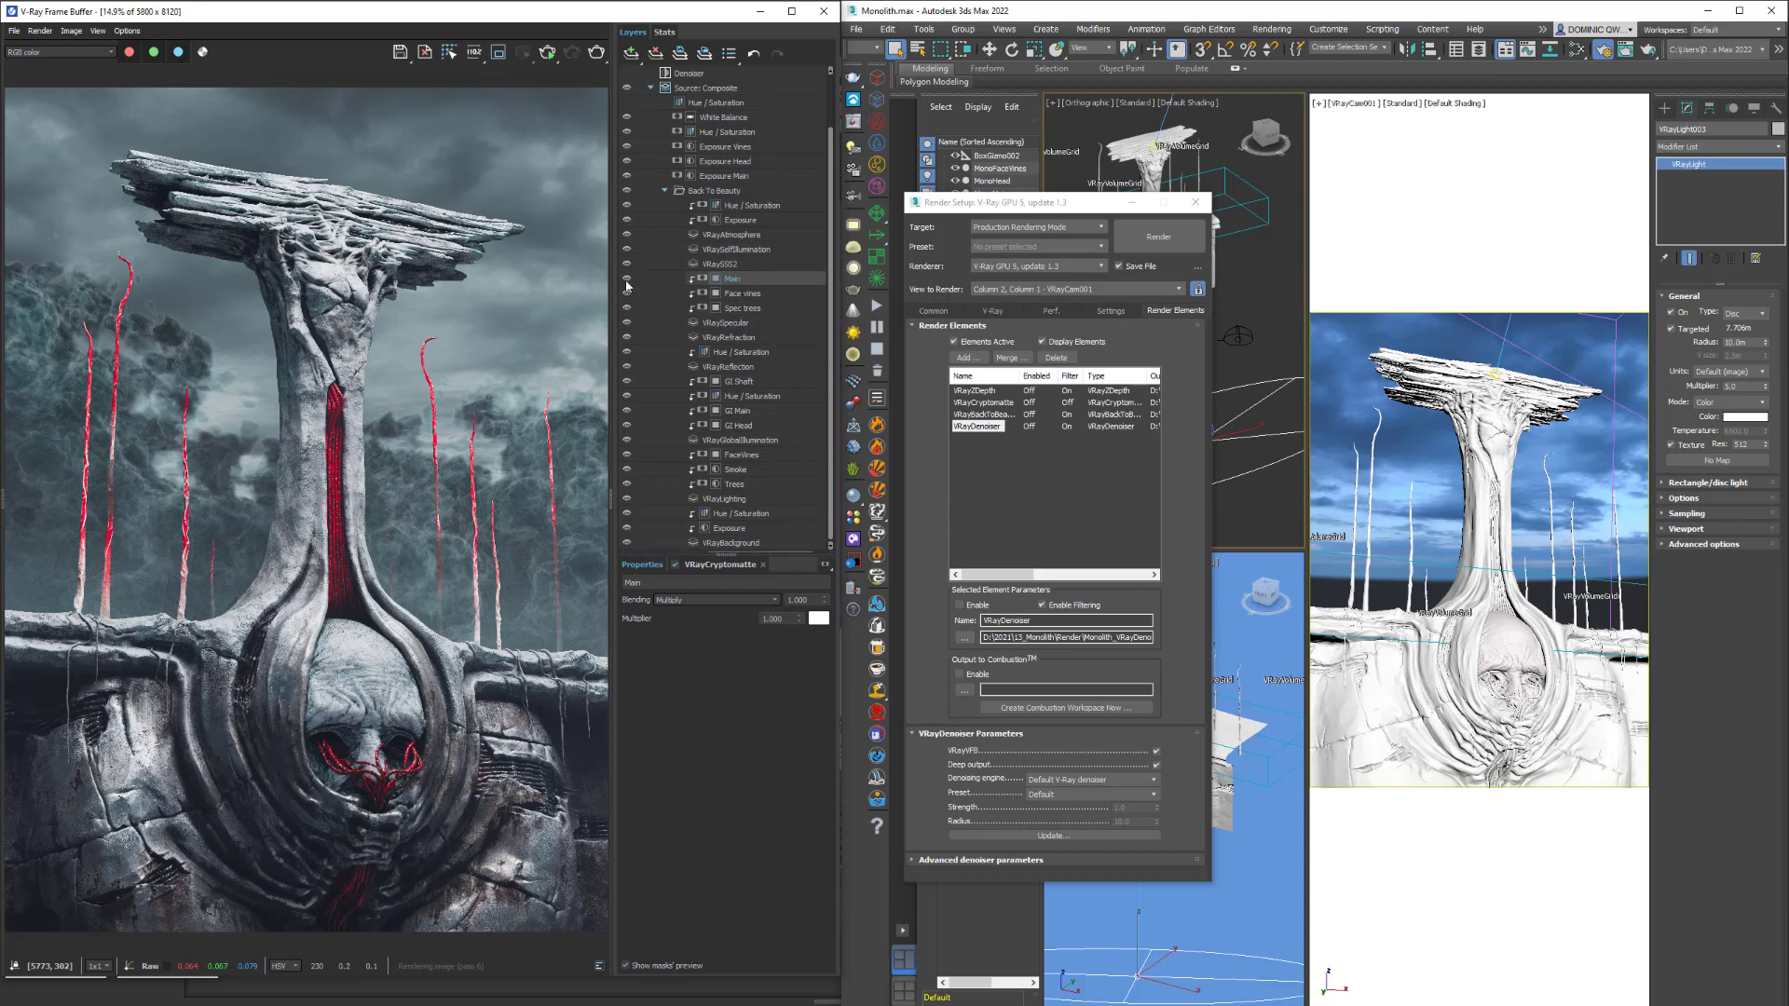
Try a higher multiplier of about 1.7 on the VRaySpecular layer, then reset it to its default.
{"action": "left_click", "coordinate": [736, 322]}
{"action": "left_click_drag", "start_coordinate": [798, 634], "coordinate": [843, 557]}
{"action": "left_click_drag", "start_coordinate": [861, 463], "coordinate": [859, 531]}
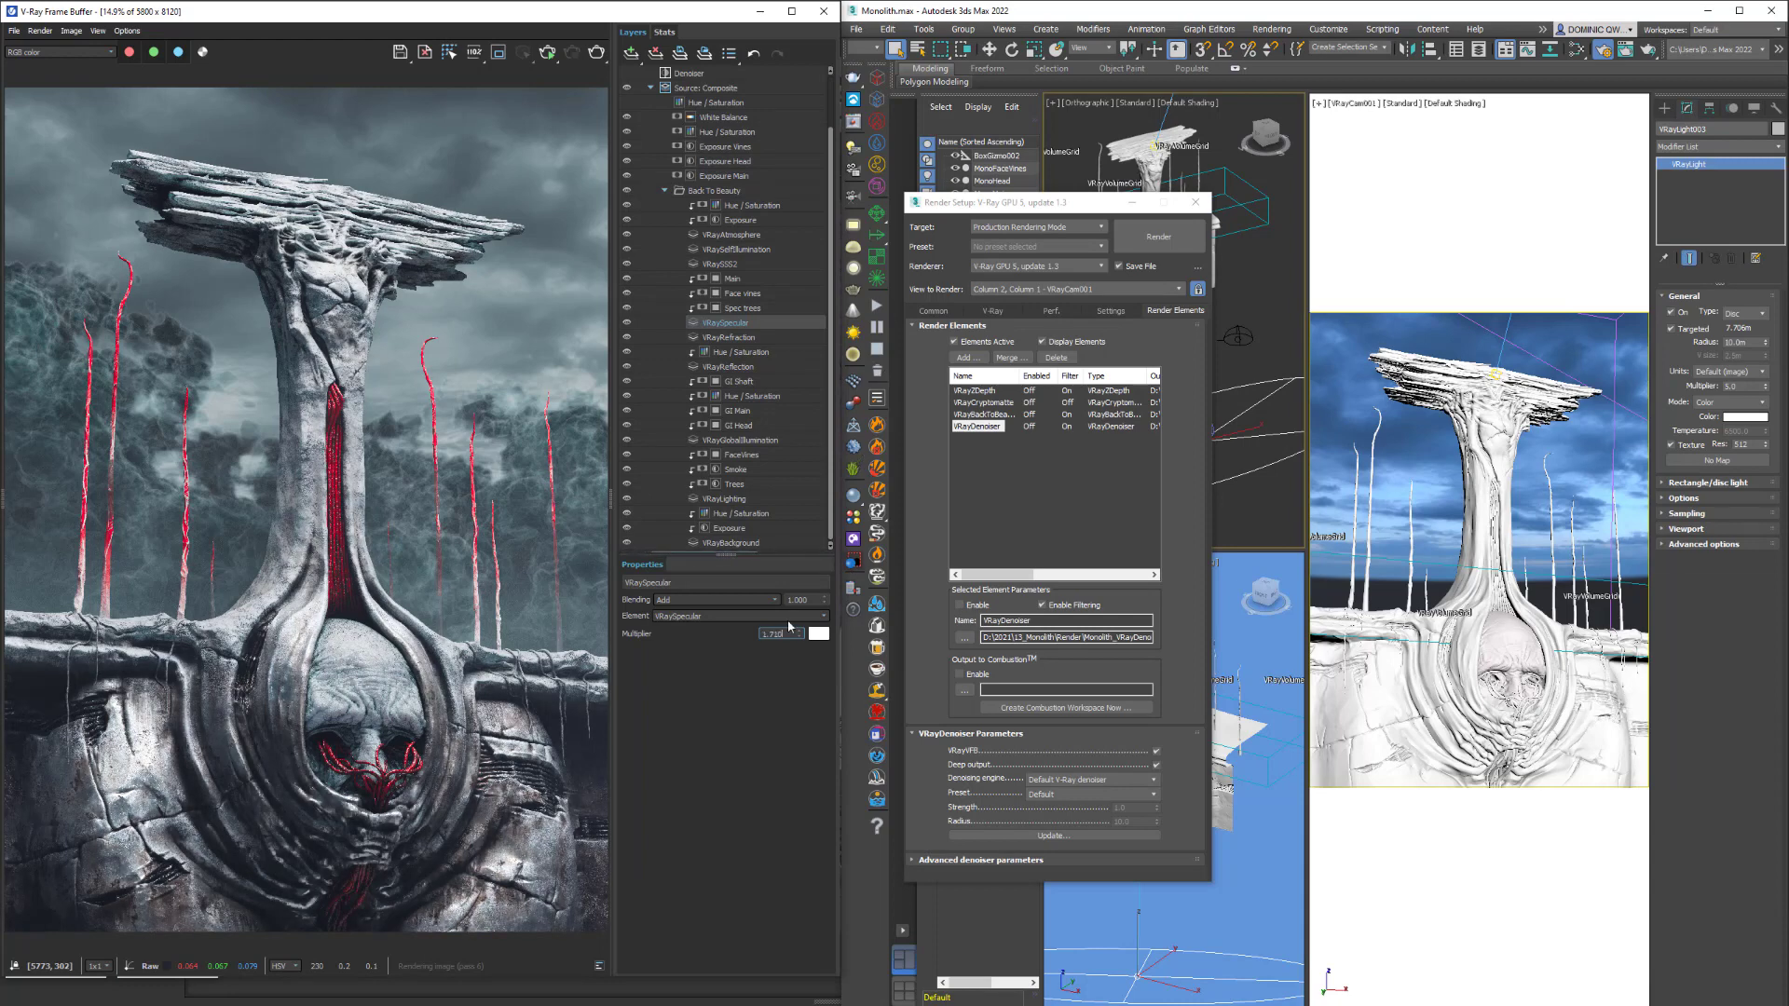
{"action": "right_click", "coordinate": [798, 634]}
Toggle the VRayAtmosphere layer off and on to compare the image with and without atmosphere.
{"action": "left_click", "coordinate": [736, 235]}
{"action": "scroll", "coordinate": [745, 240], "scroll_direction": "up", "scroll_amount": 1}
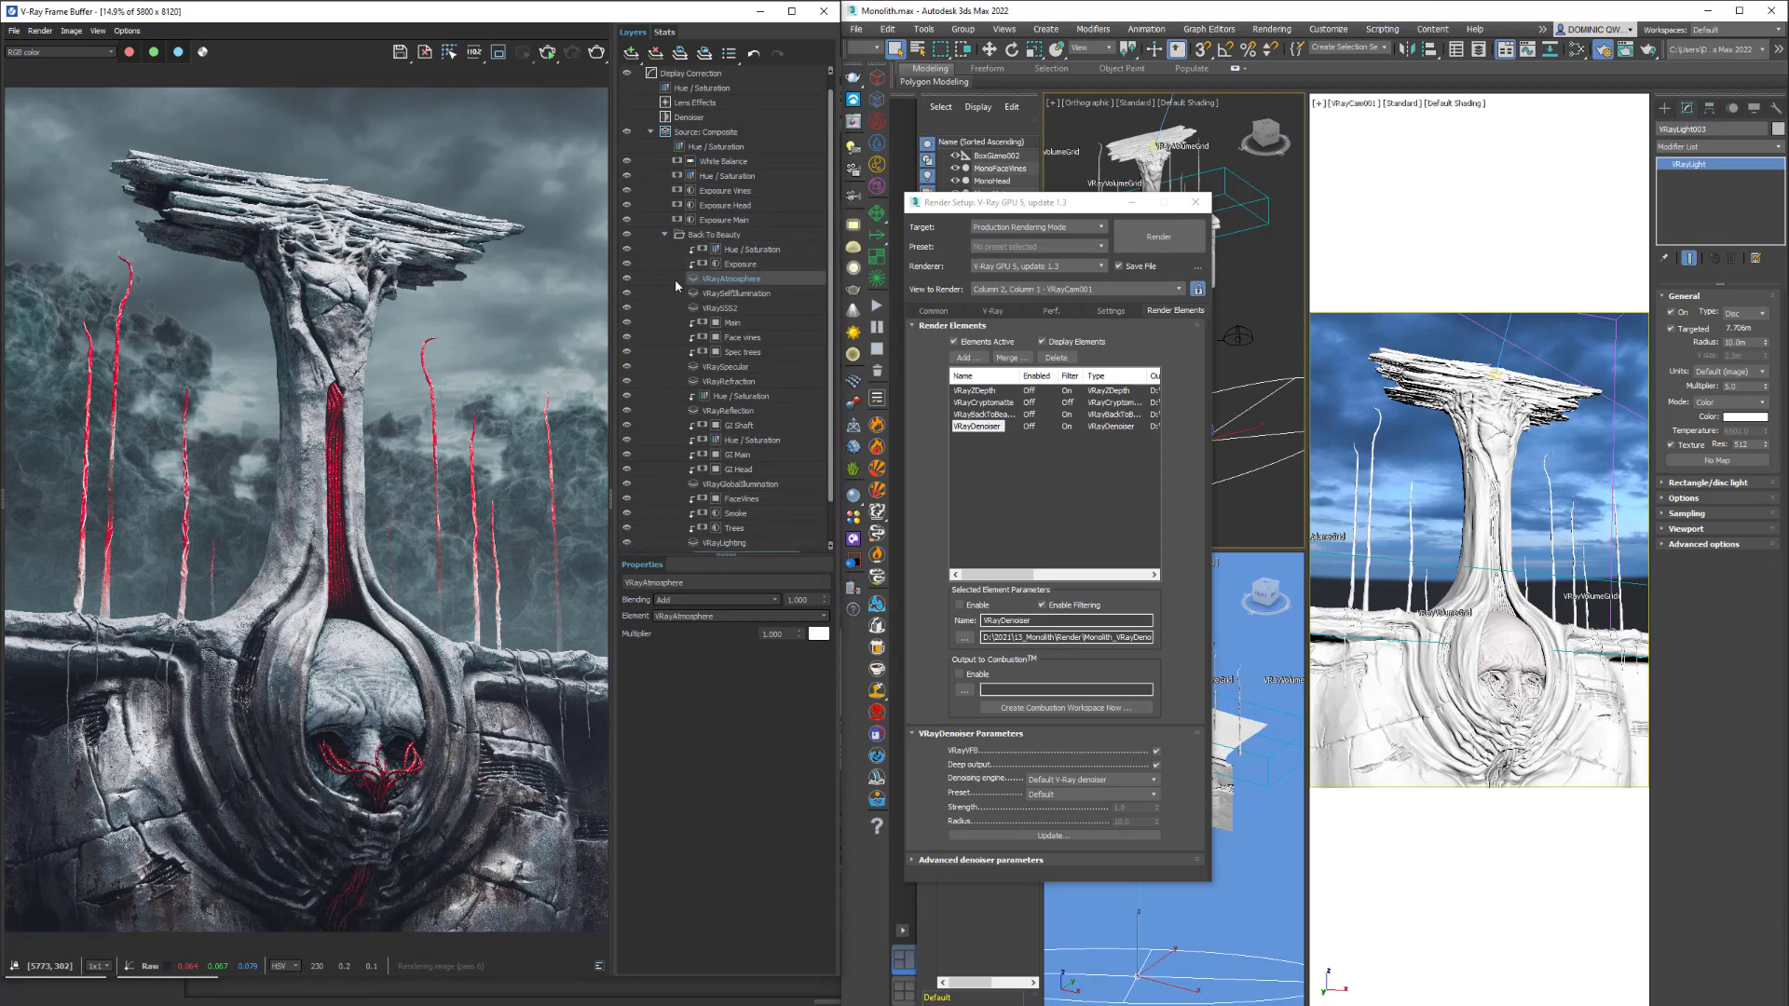
{"action": "left_click", "coordinate": [627, 280]}
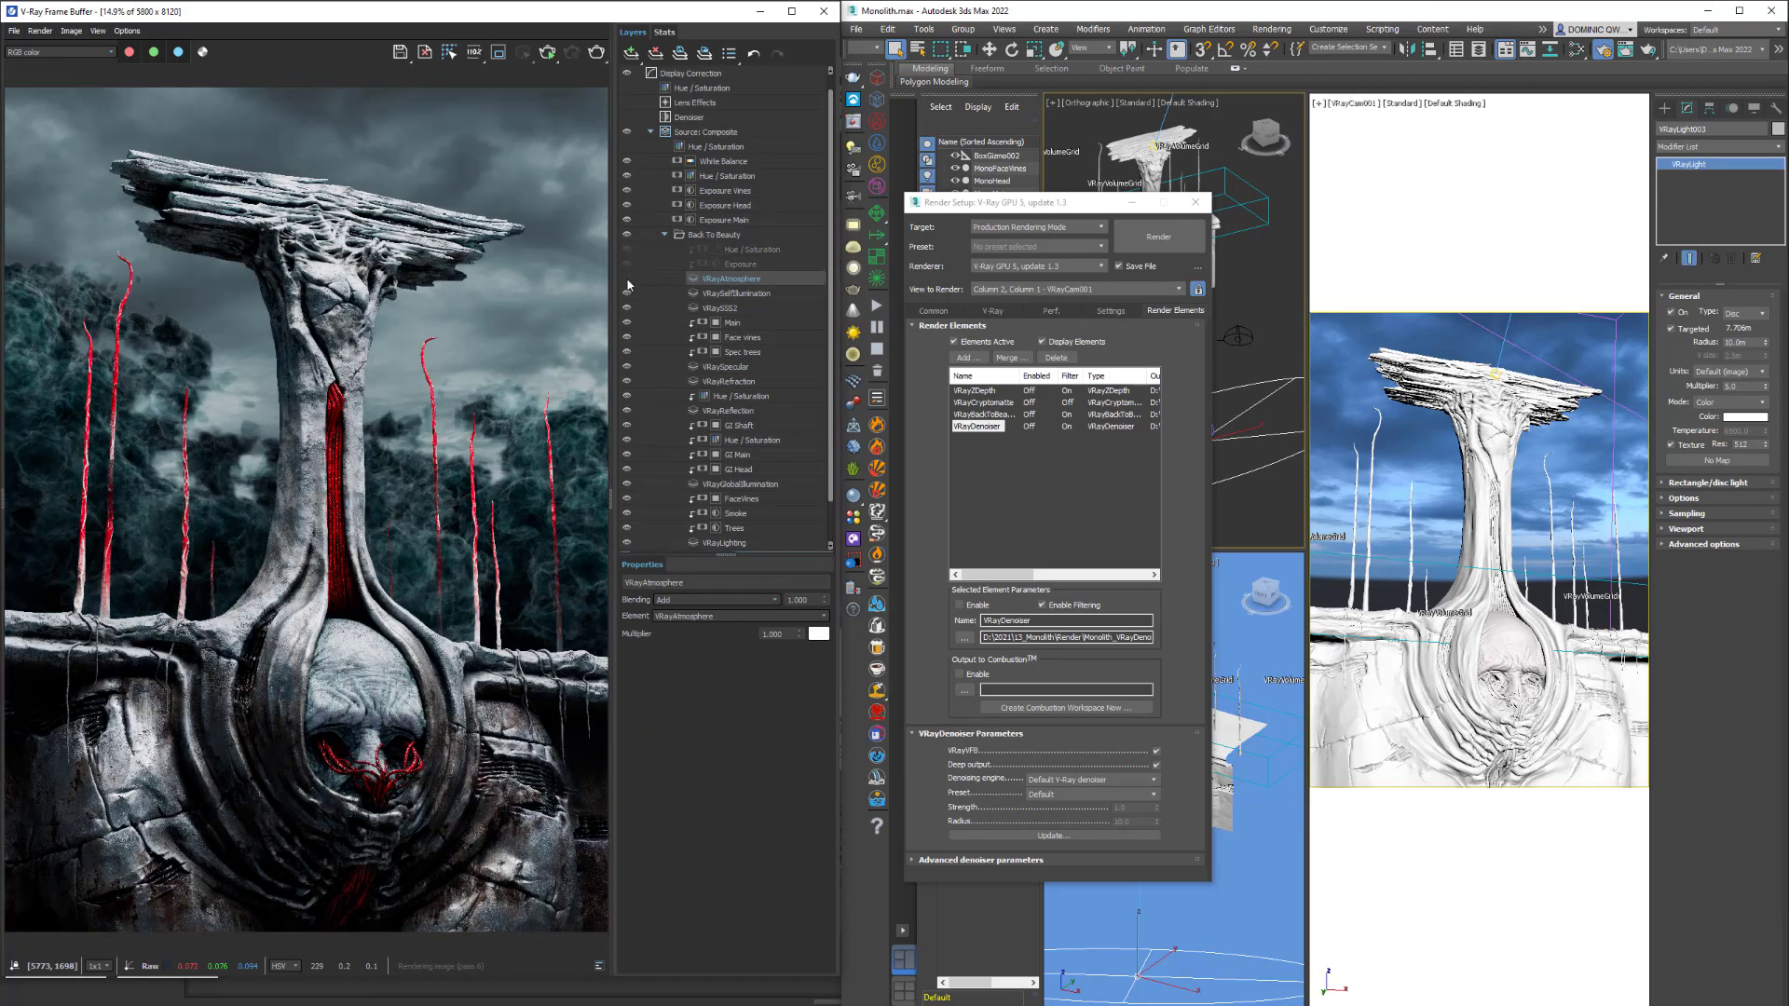
{"action": "left_click", "coordinate": [627, 280]}
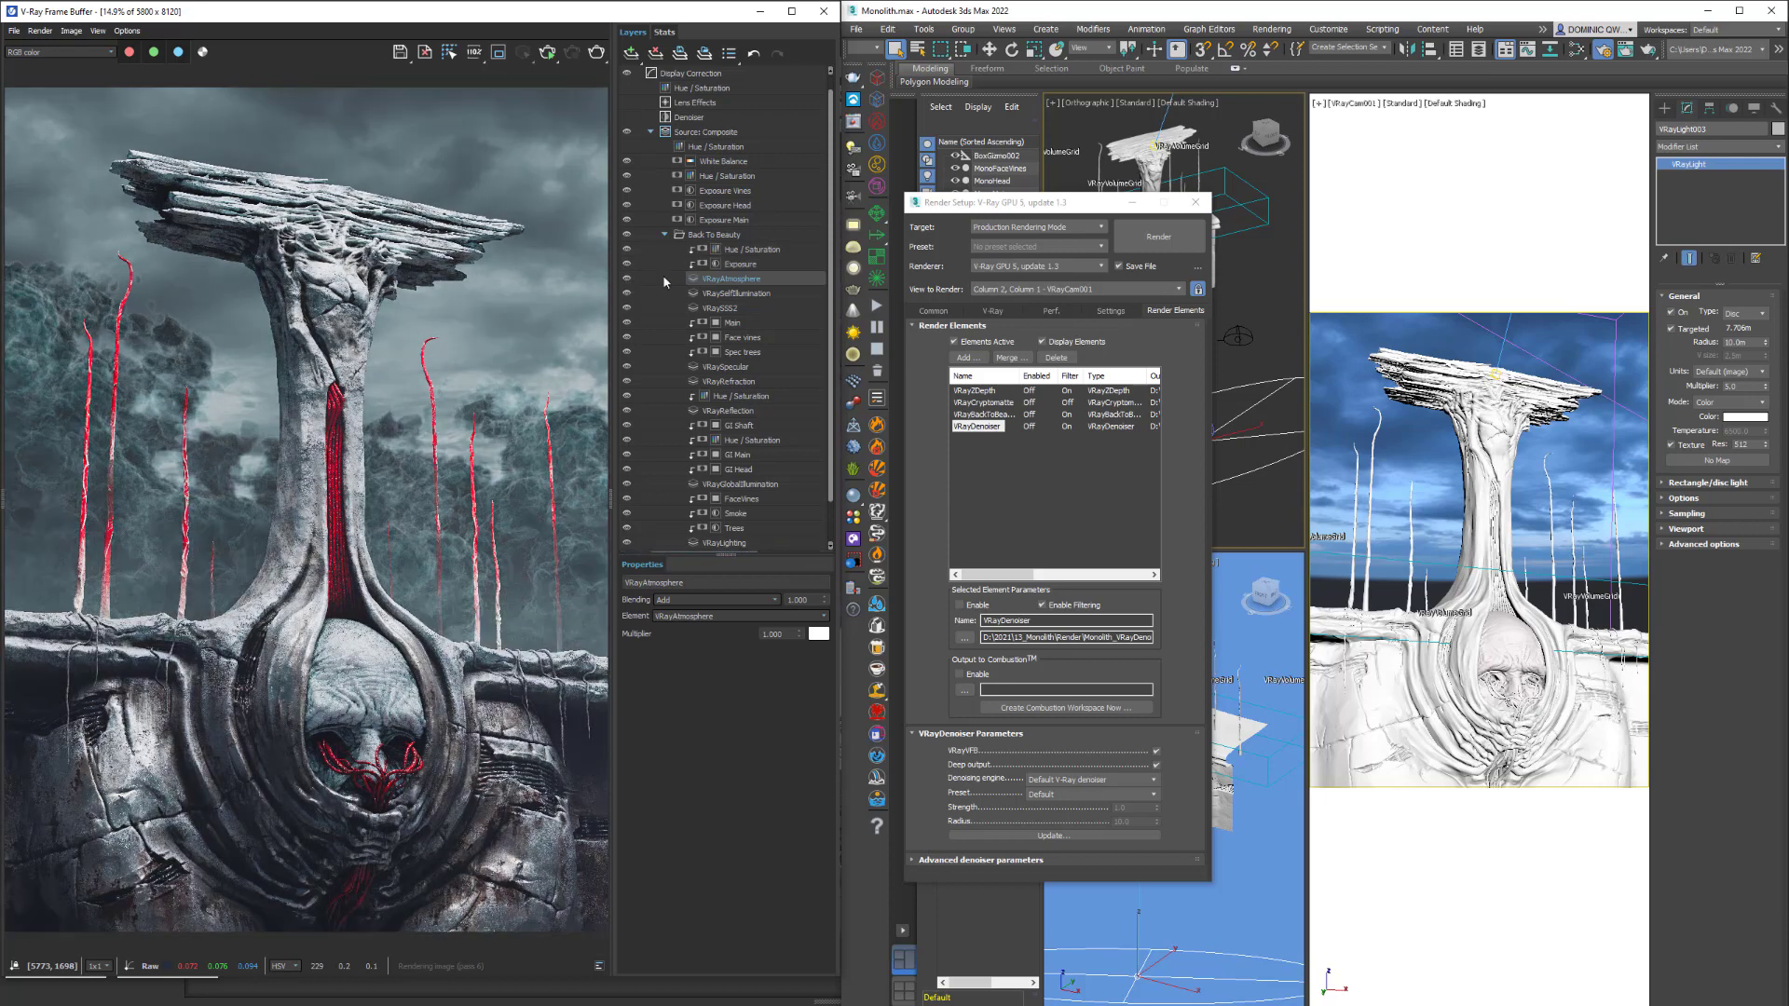
Set the VRayAtmosphere layer's multiplier to 2.
{"action": "double_click", "coordinate": [781, 634]}
{"action": "type", "text": "2"}
{"action": "key", "text": "Return"}
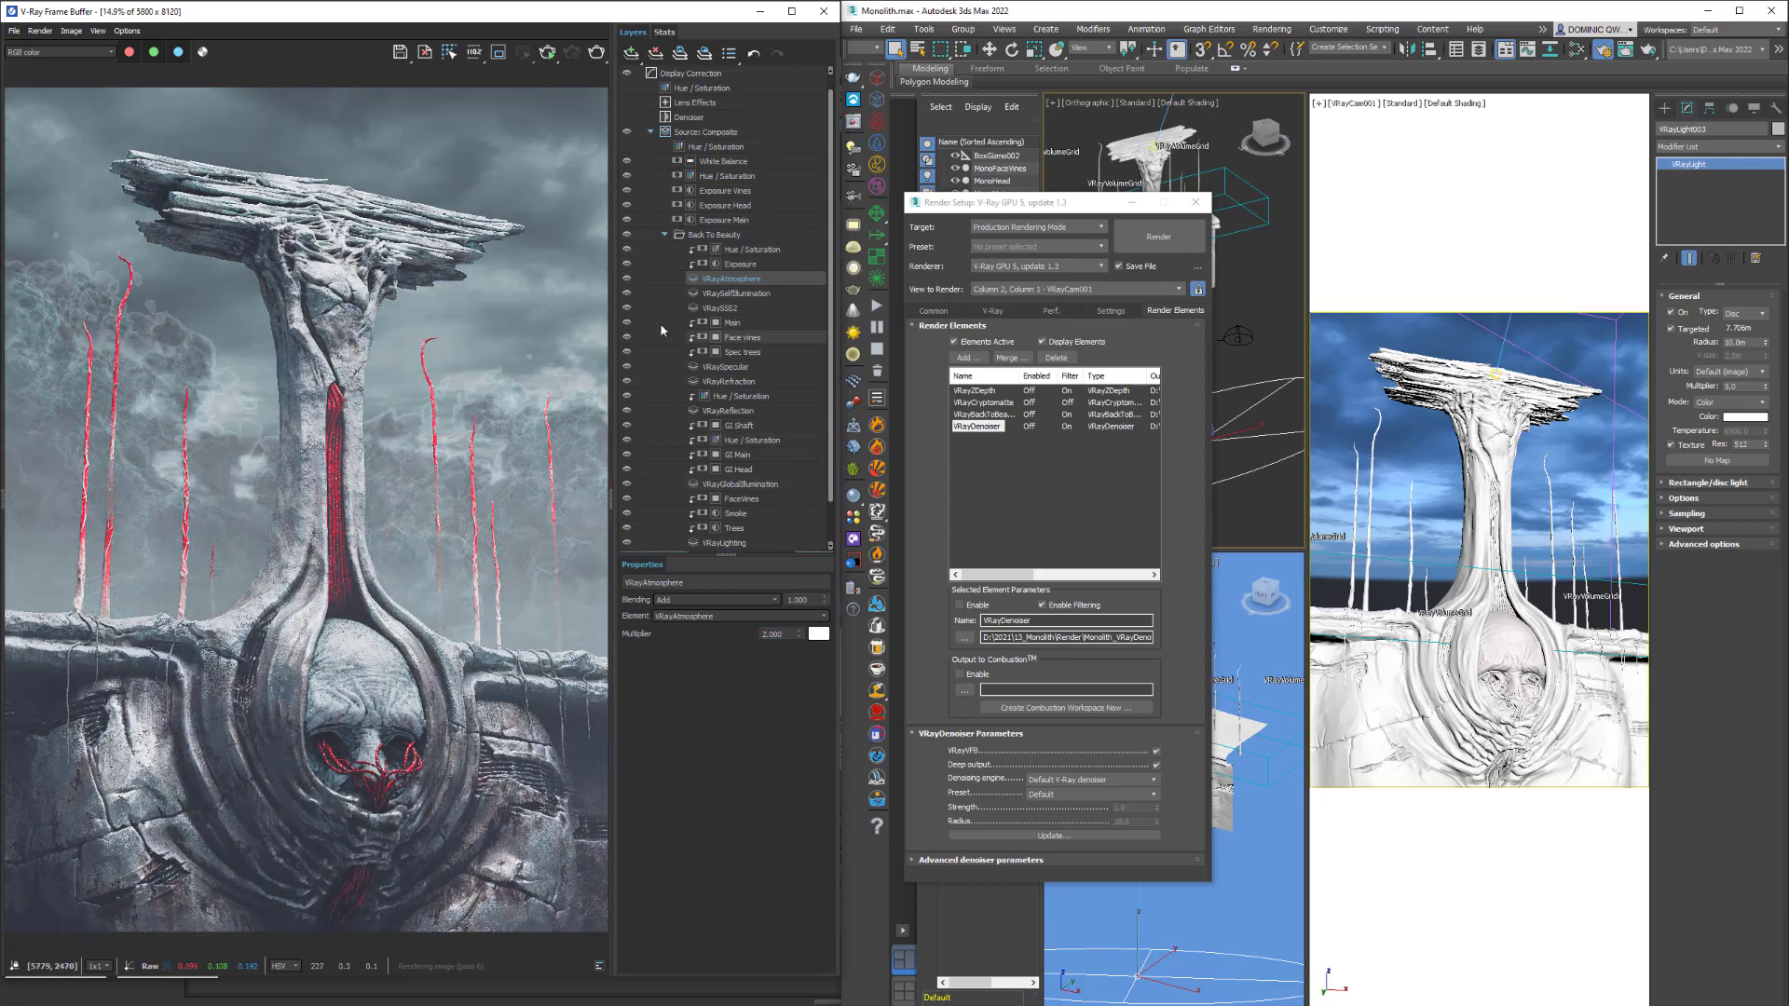
Inspect the Exposure correction above VRayAtmosphere and raise the saturation of its neighbouring Hue / Saturation correction.
{"action": "left_click", "coordinate": [732, 264]}
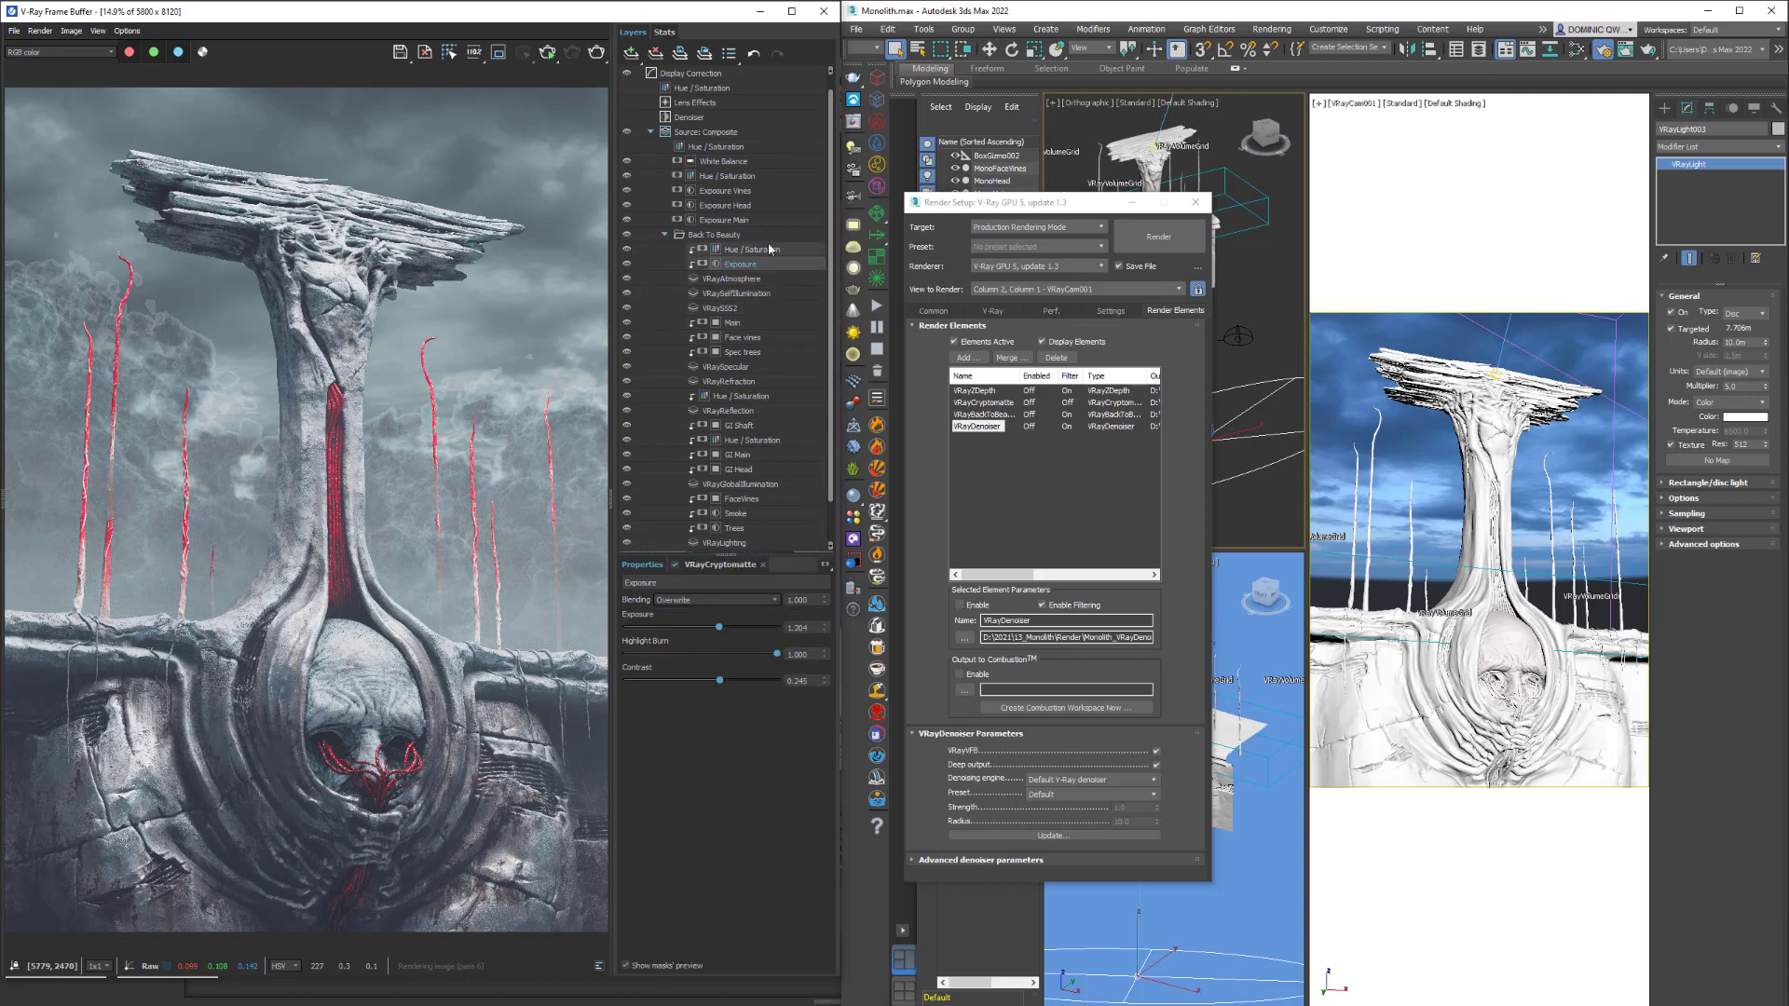
{"action": "left_click", "coordinate": [759, 250]}
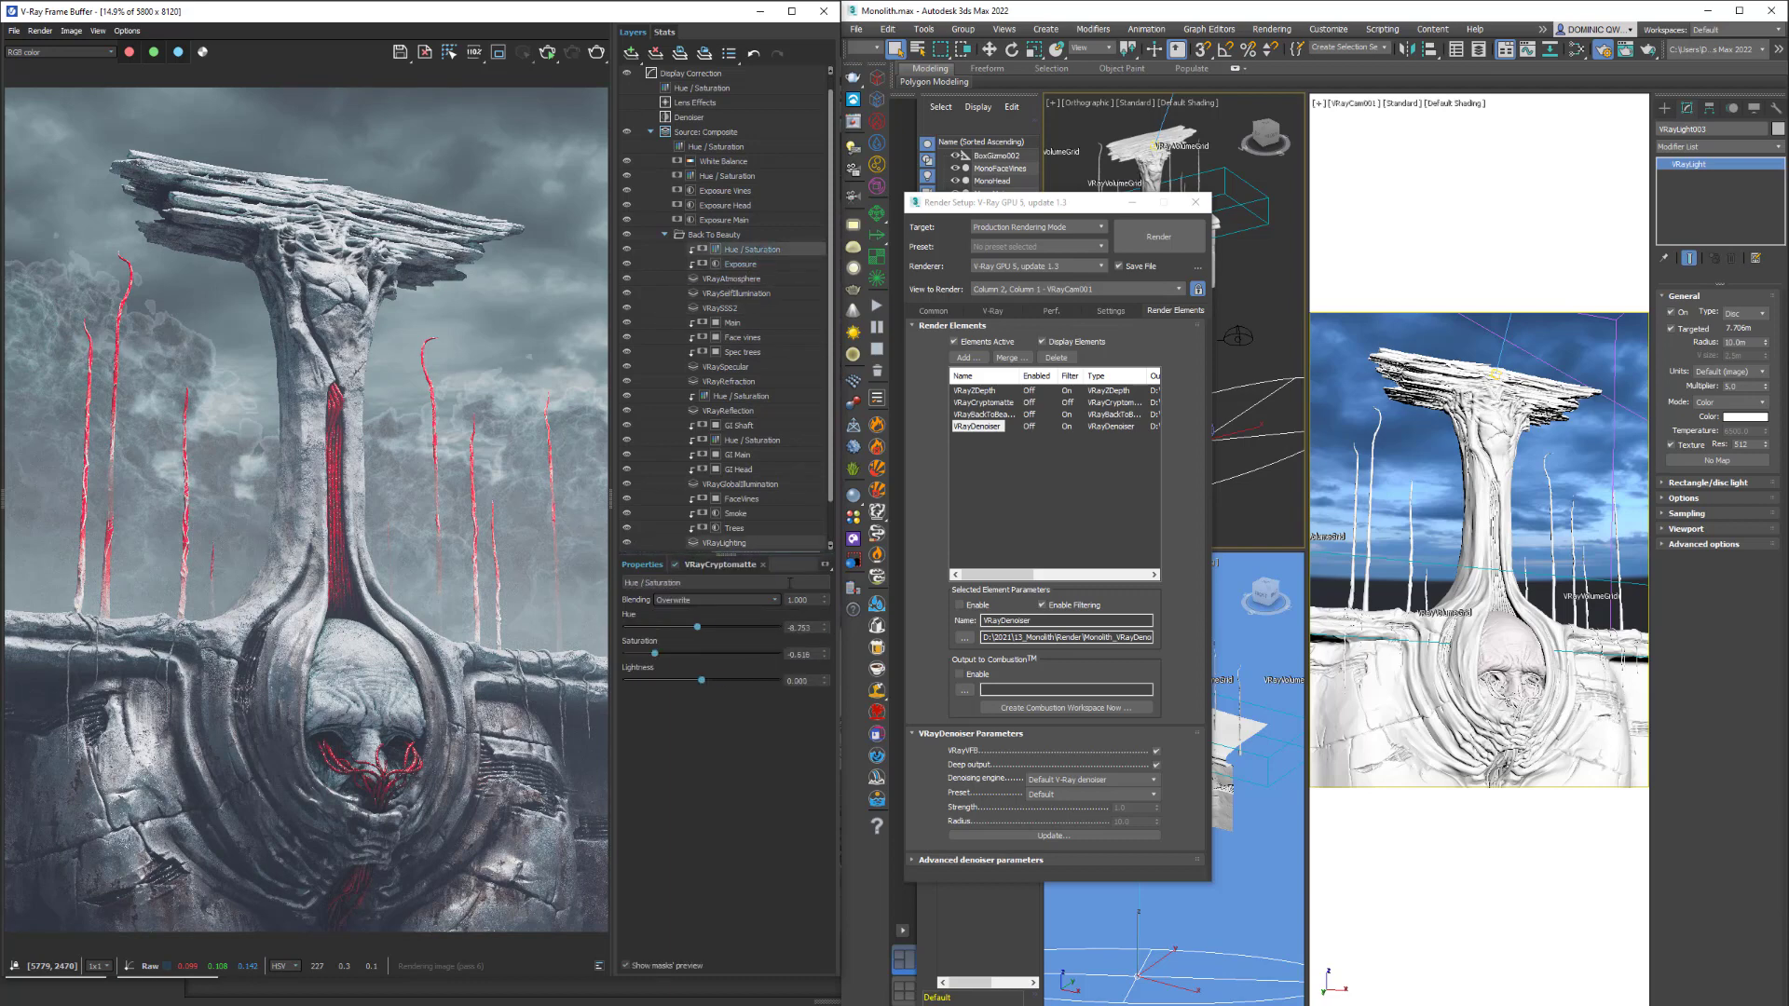
{"action": "left_click_drag", "start_coordinate": [667, 658], "coordinate": [706, 640]}
{"action": "left_click", "coordinate": [746, 264]}
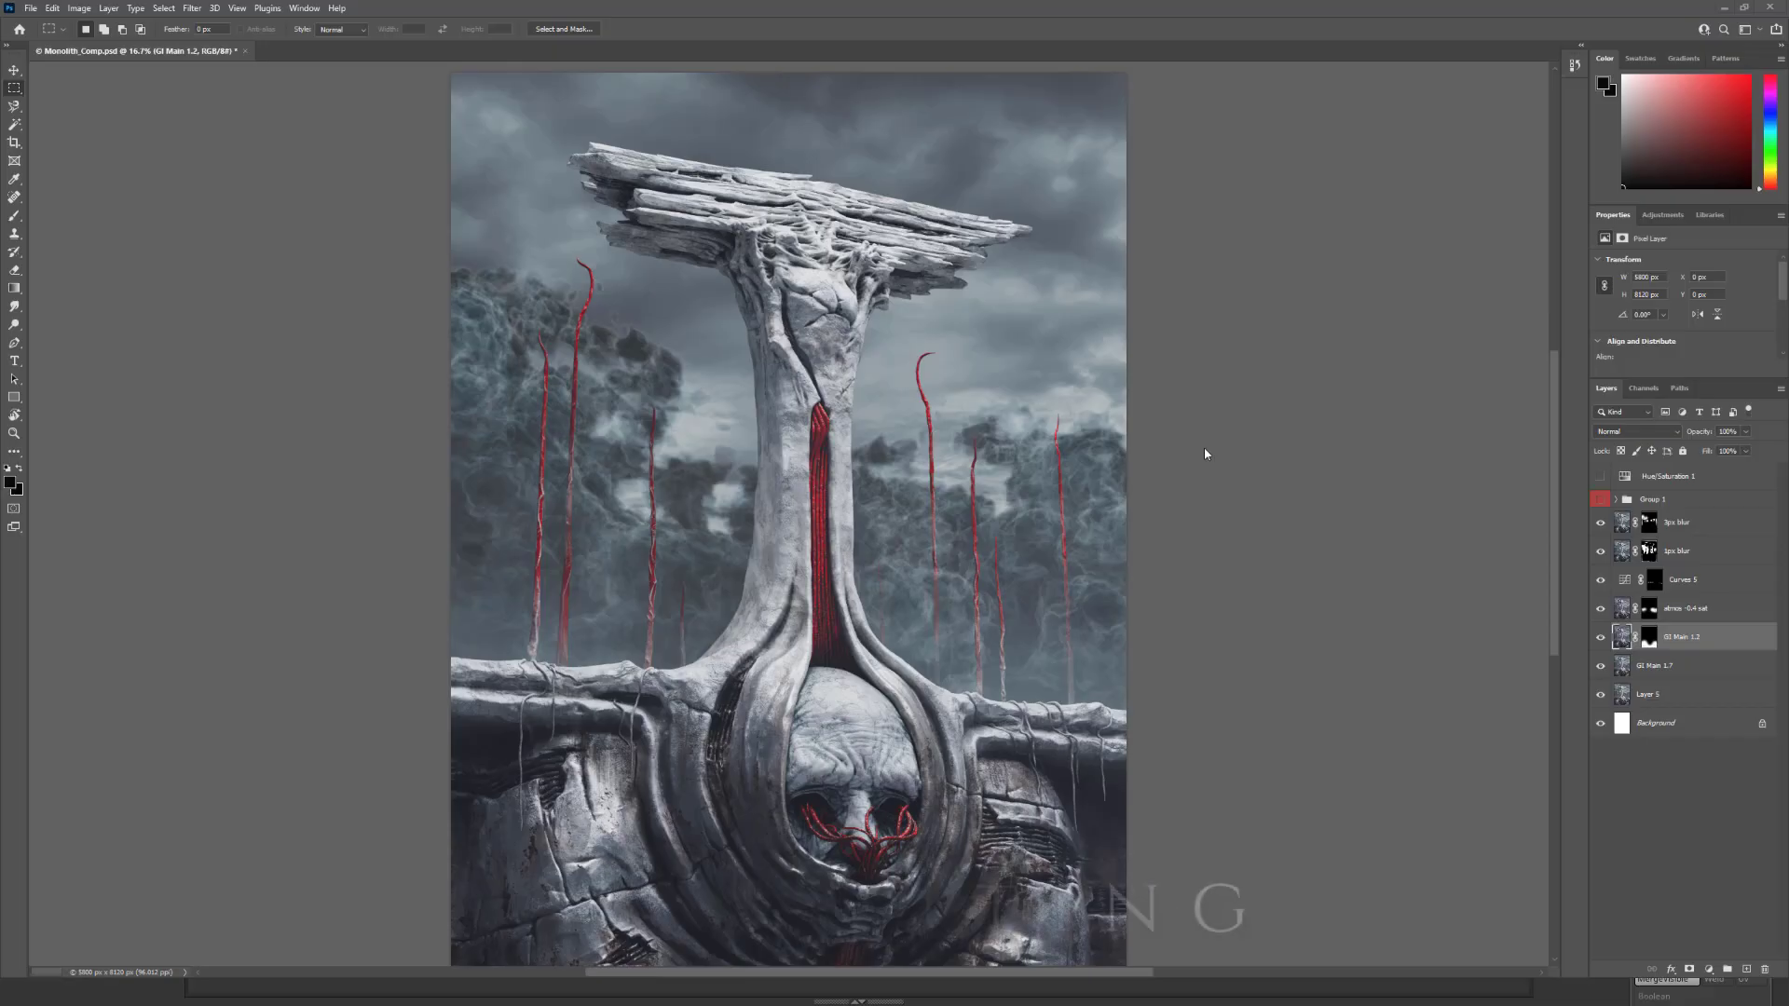
Switch to Monolith_Comp.psd in Photoshop, hide the layers from 3px blur to GI Main 1.7, and restore the GI Main layers.
{"action": "left_click_drag", "start_coordinate": [1601, 534], "coordinate": [1608, 657]}
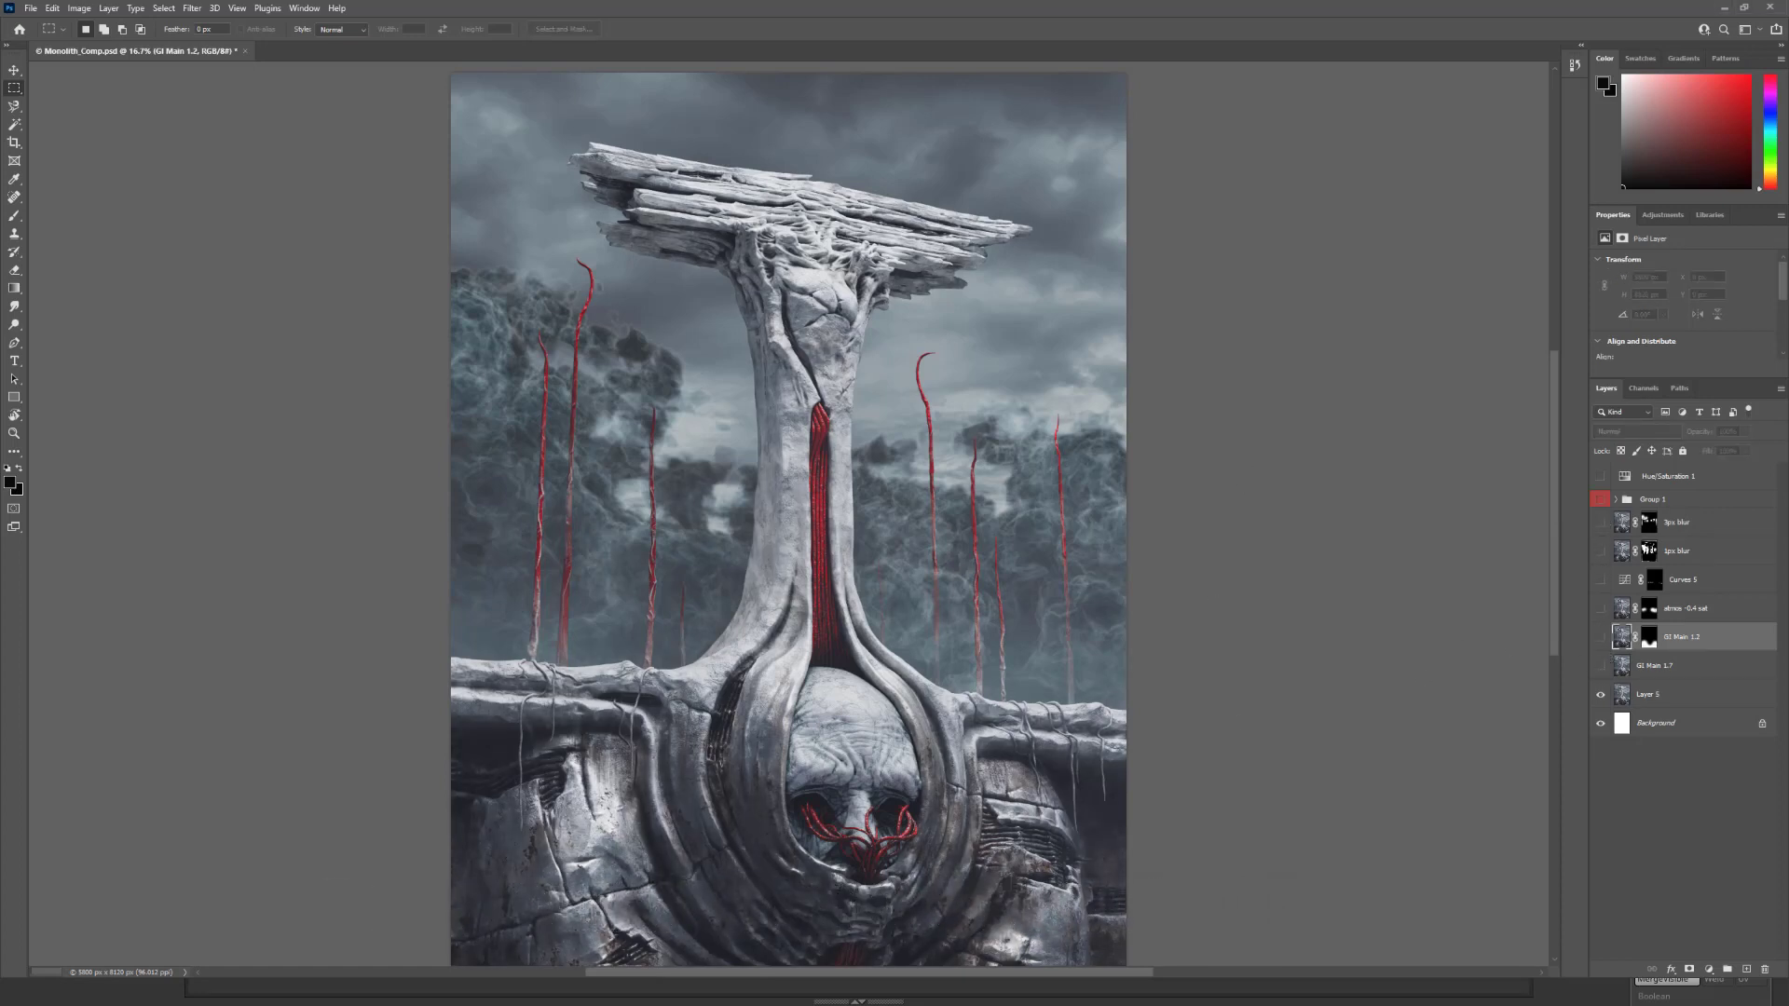
{"action": "left_click", "coordinate": [1668, 671]}
{"action": "left_click", "coordinate": [1601, 637]}
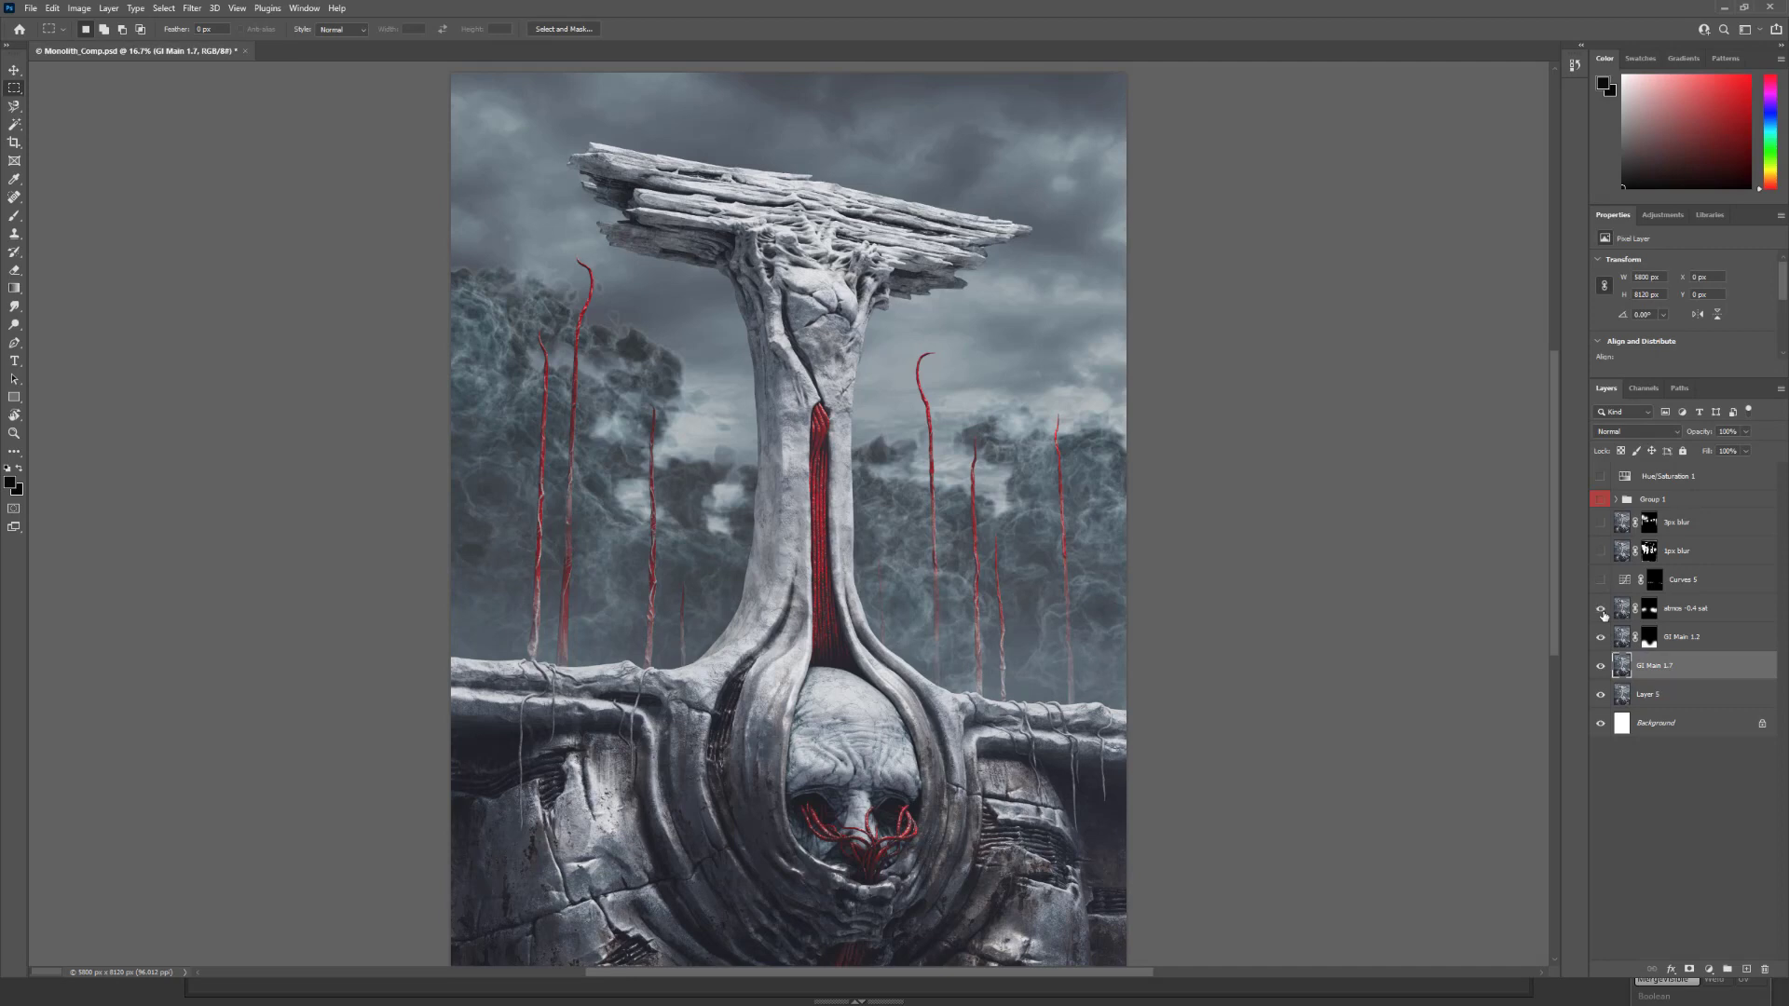
Show the Curves 5 adjustment and Group 1, toggling each one to compare its effect on the composite.
{"action": "left_click", "coordinate": [1601, 579]}
{"action": "left_click", "coordinate": [1600, 583]}
{"action": "left_click", "coordinate": [1600, 582]}
{"action": "left_click", "coordinate": [1602, 500]}
{"action": "left_click", "coordinate": [1599, 501]}
{"action": "left_click", "coordinate": [1600, 501]}
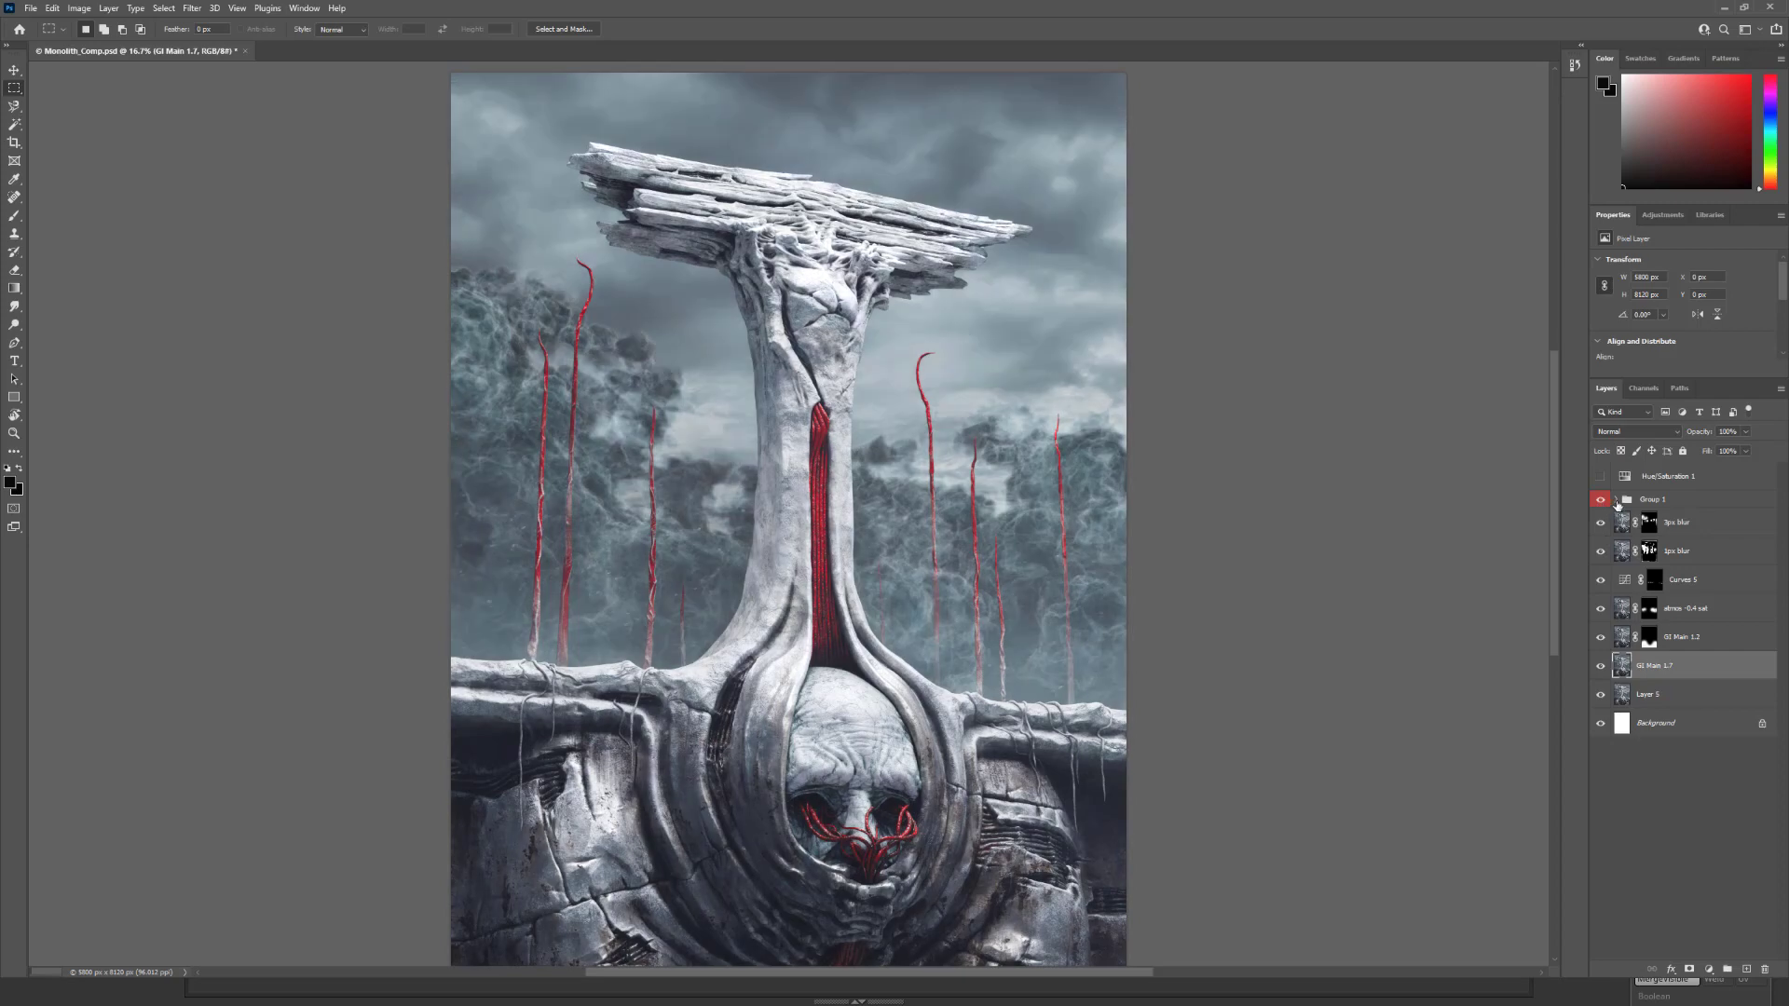
Expand Group 1 and hide its correction layers so they can be reviewed one by one.
{"action": "left_click", "coordinate": [1617, 501]}
{"action": "scroll", "coordinate": [1695, 608], "scroll_direction": "down", "scroll_amount": 1}
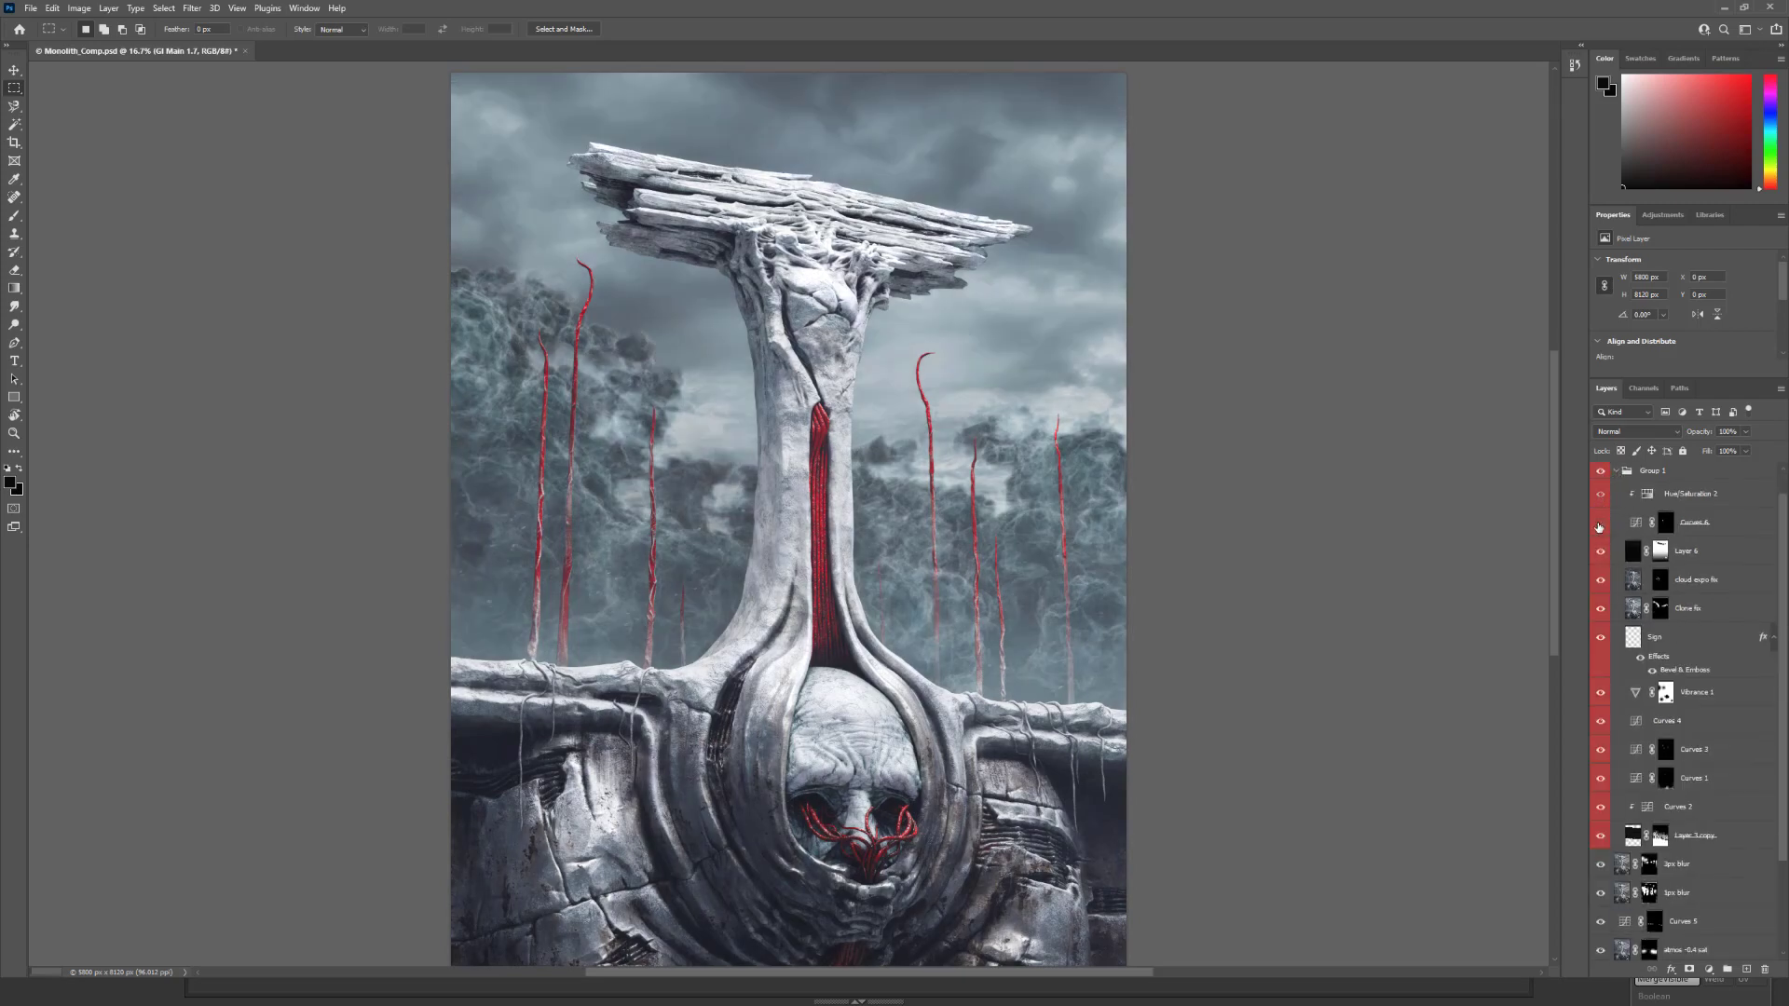
{"action": "left_click", "coordinate": [1601, 523]}
{"action": "left_click_drag", "start_coordinate": [1602, 538], "coordinate": [1601, 809]}
Show and select Layer 3 copy in Group 1, and examine its effect around the monolith's shaft and background.
{"action": "left_click", "coordinate": [1602, 838]}
{"action": "left_click", "coordinate": [1733, 844]}
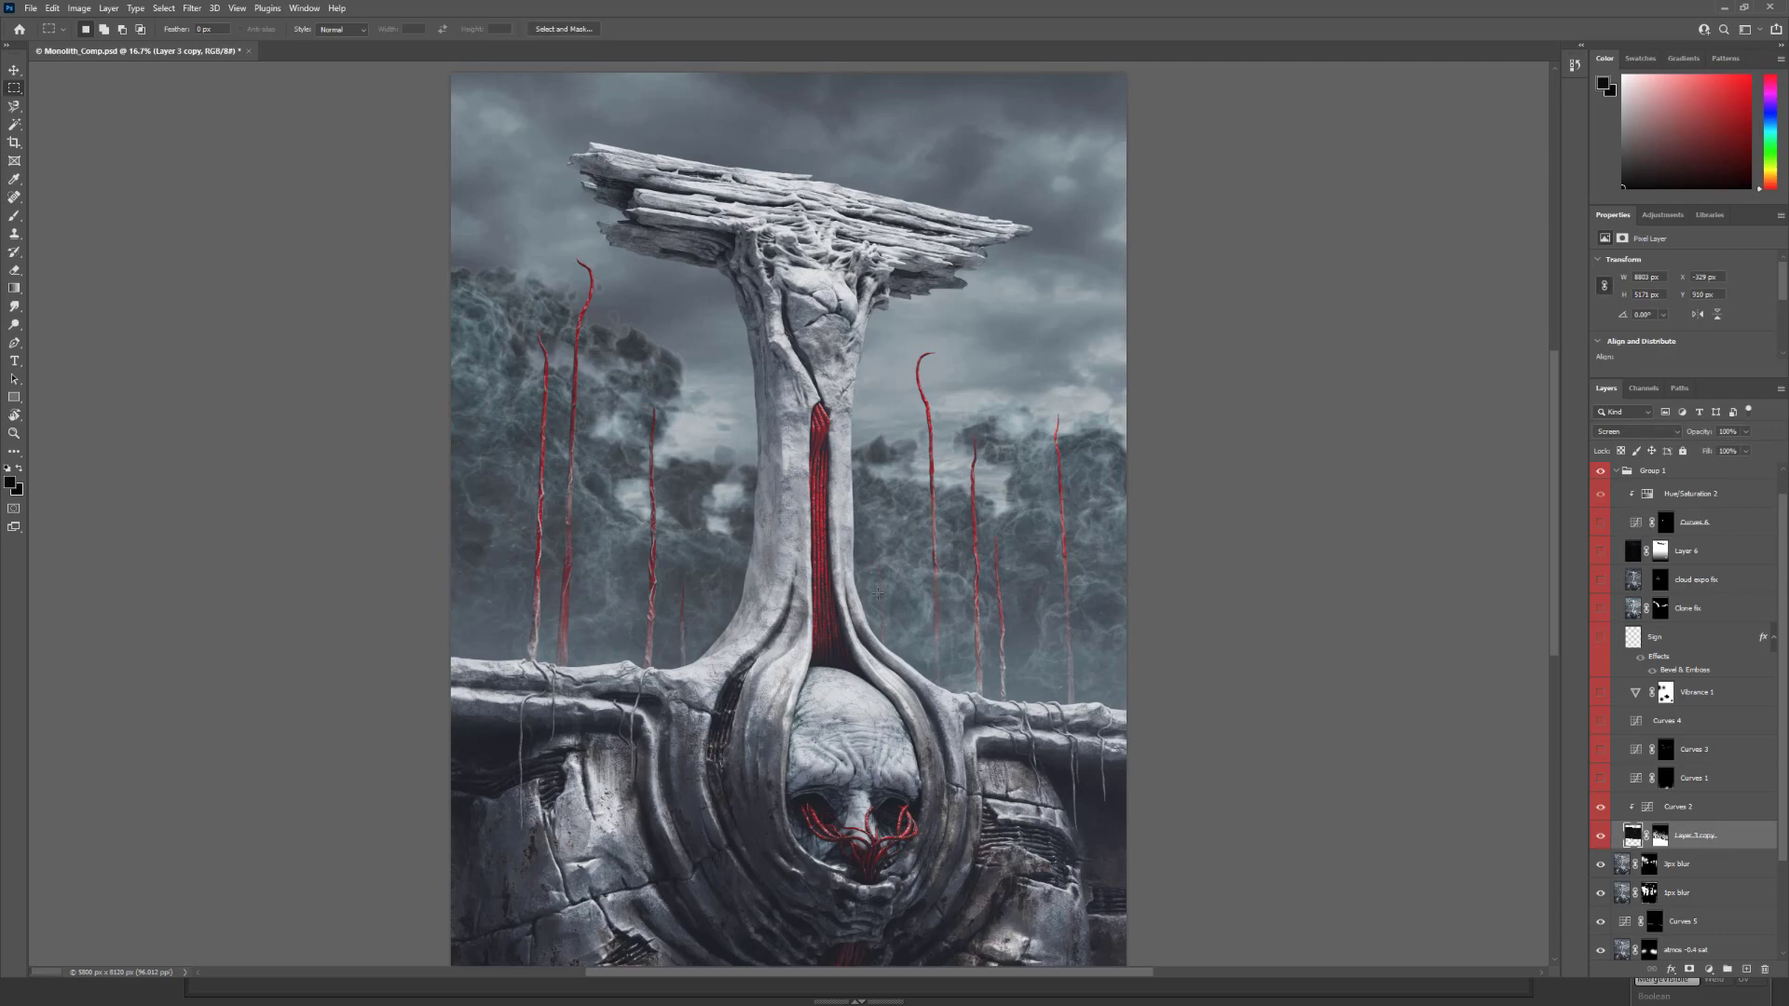
{"action": "key", "text": "z"}
{"action": "left_click", "coordinate": [756, 566]}
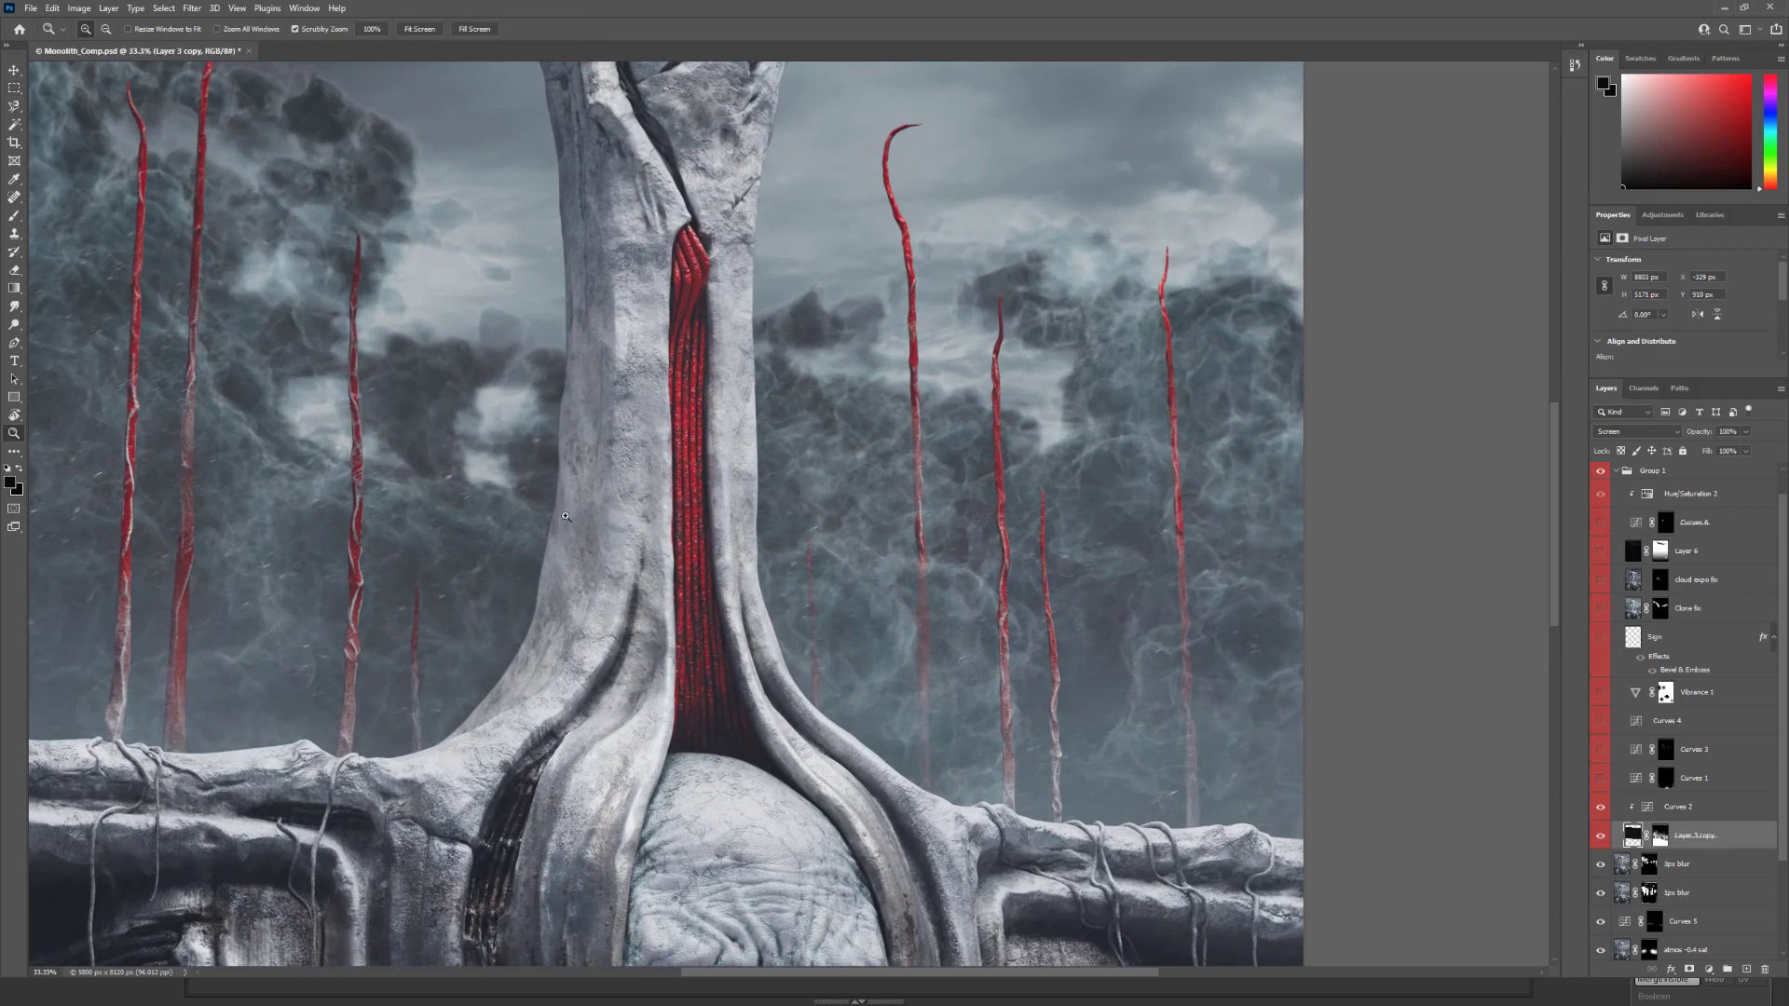
{"action": "left_click", "coordinate": [756, 567]}
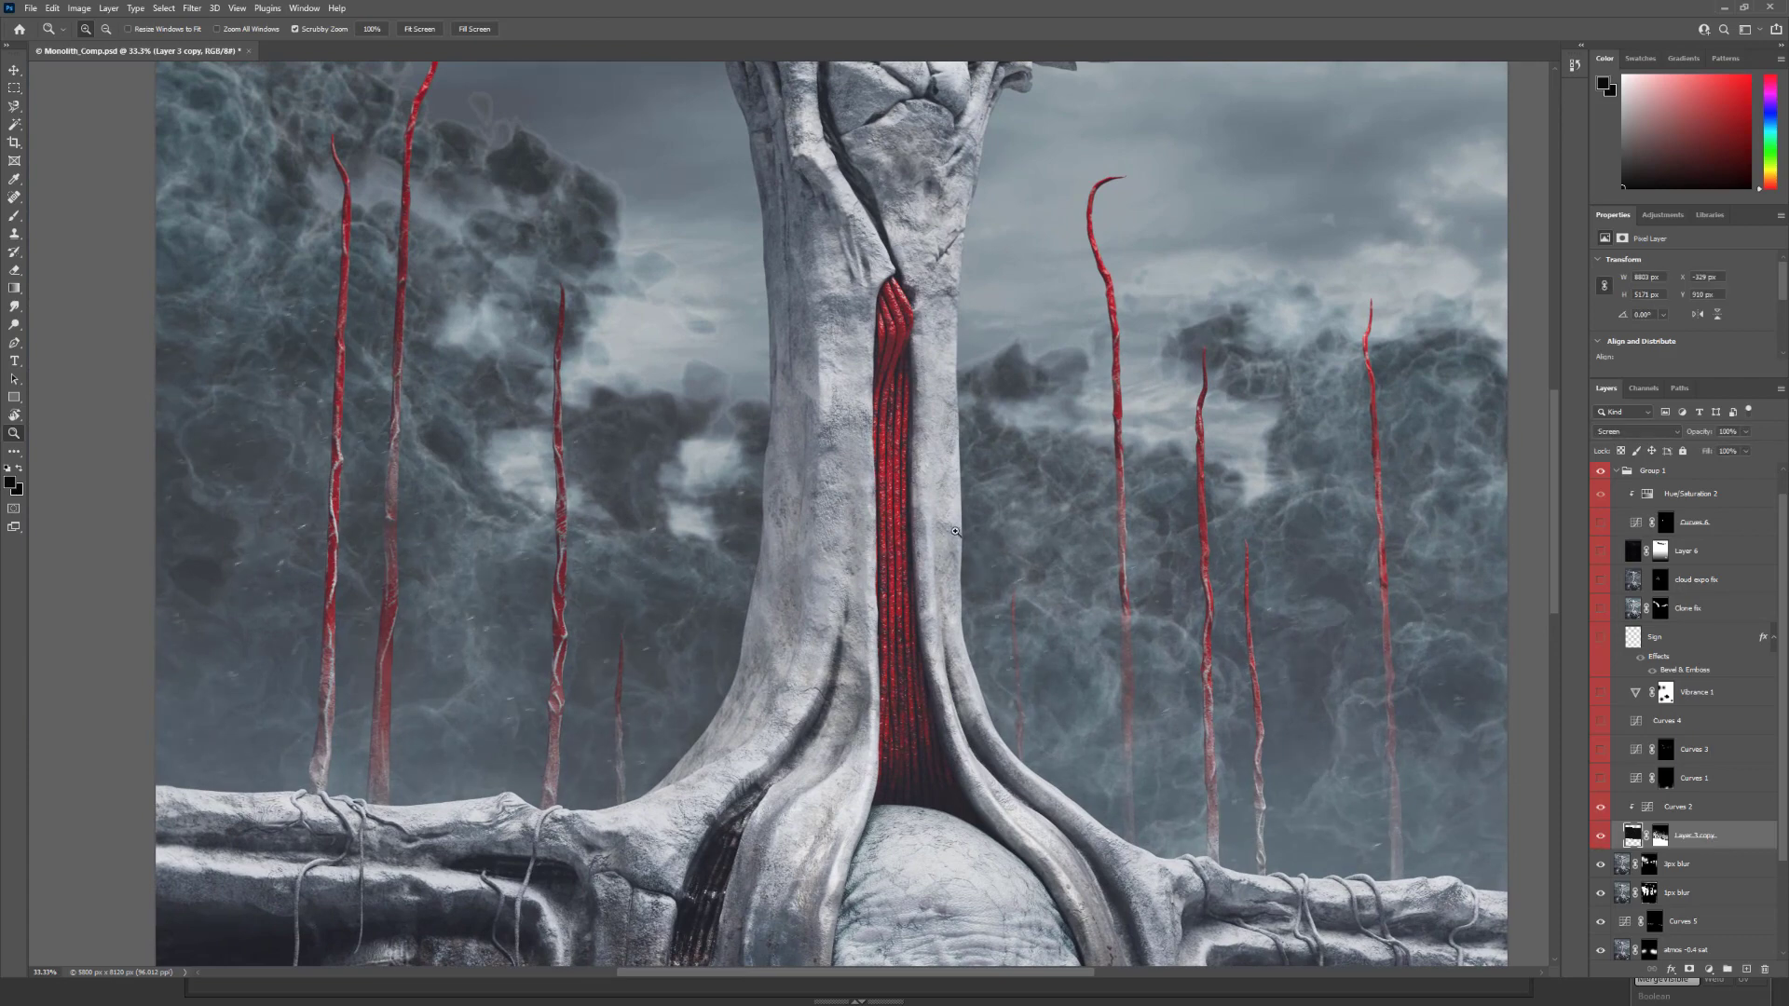
{"action": "left_click", "coordinate": [1236, 566], "text": "alt"}
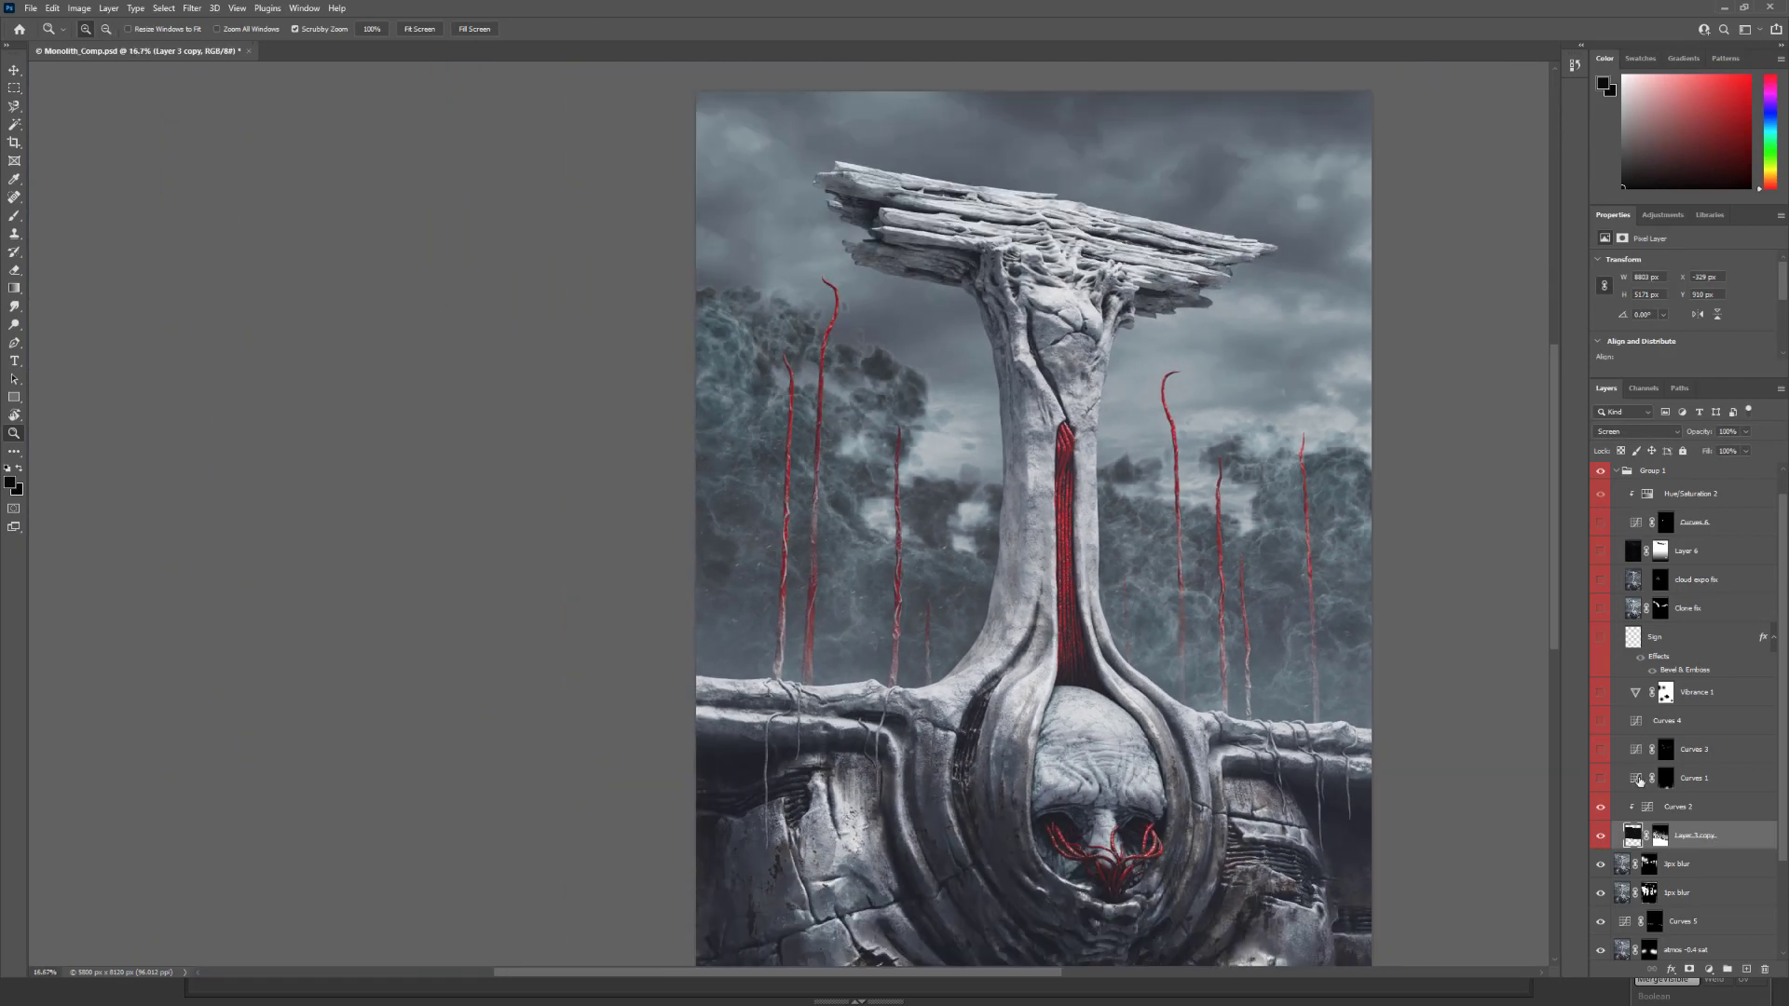
{"action": "left_click_drag", "start_coordinate": [1295, 616], "coordinate": [1252, 581], "text": "alt"}
Toggle the Curves 3 adjustment in Group 1 off and on repeatedly to compare its effect.
{"action": "left_click", "coordinate": [1599, 751]}
{"action": "left_click", "coordinate": [1600, 751]}
{"action": "left_click", "coordinate": [1600, 751]}
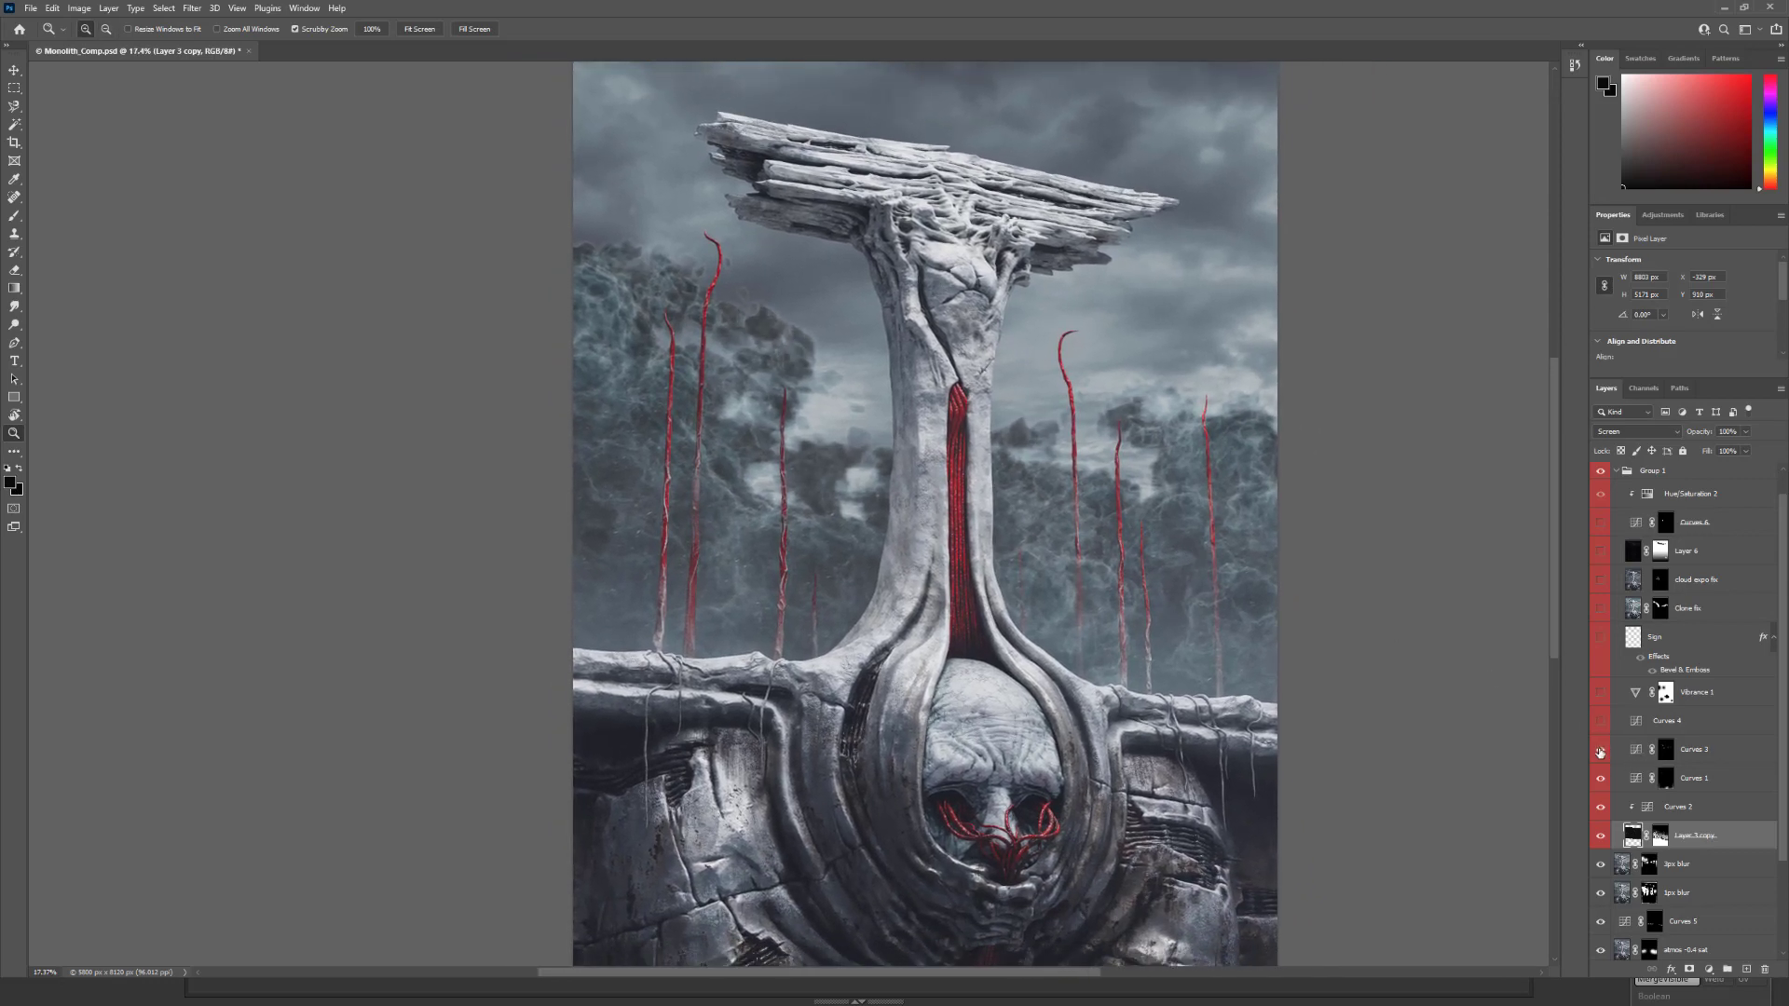
{"action": "left_click", "coordinate": [1600, 751]}
{"action": "left_click", "coordinate": [1599, 751]}
{"action": "left_click", "coordinate": [1599, 750]}
{"action": "left_click", "coordinate": [1600, 751]}
Toggle the Curves 4 adjustment in Group 1 to compare the overall contrast, leaving it visible.
{"action": "left_click", "coordinate": [1604, 724]}
{"action": "left_click", "coordinate": [1603, 725]}
{"action": "left_click", "coordinate": [1604, 725]}
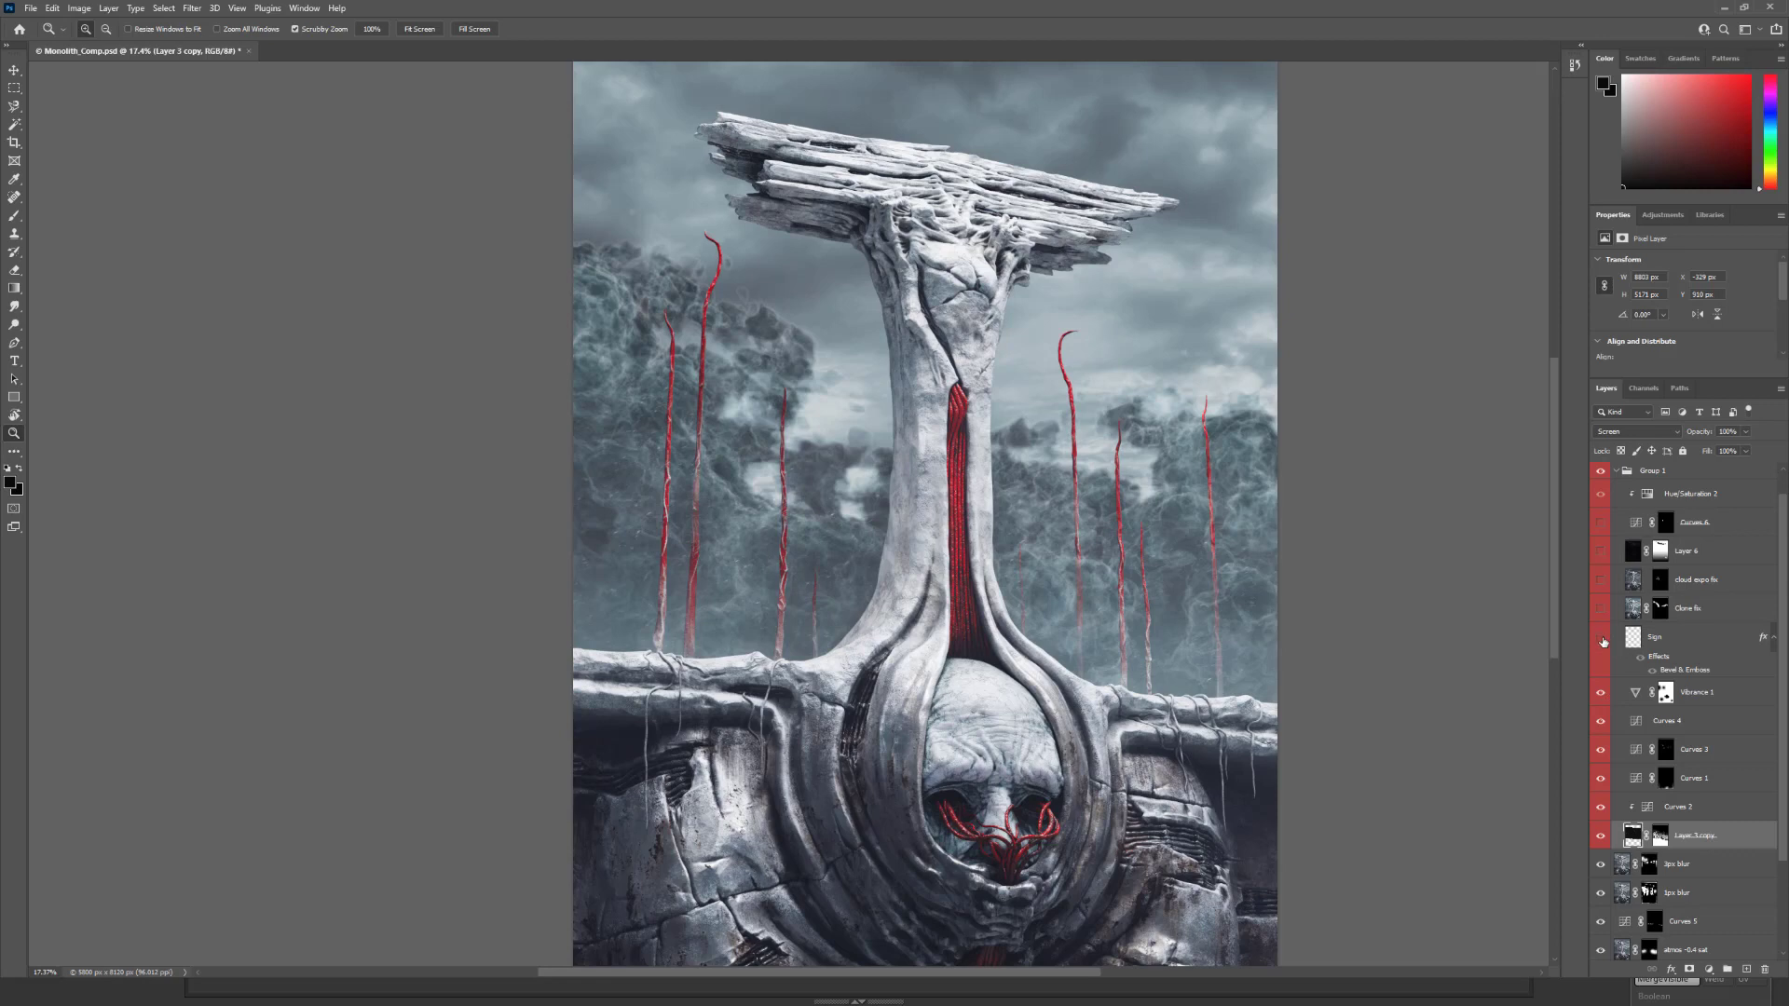
Show the hidden correction layers in Group 1 from Clone fix up to Hue/Saturation 2, leaving the Sign layer hidden.
{"action": "left_click_drag", "start_coordinate": [1602, 581], "coordinate": [1601, 494]}
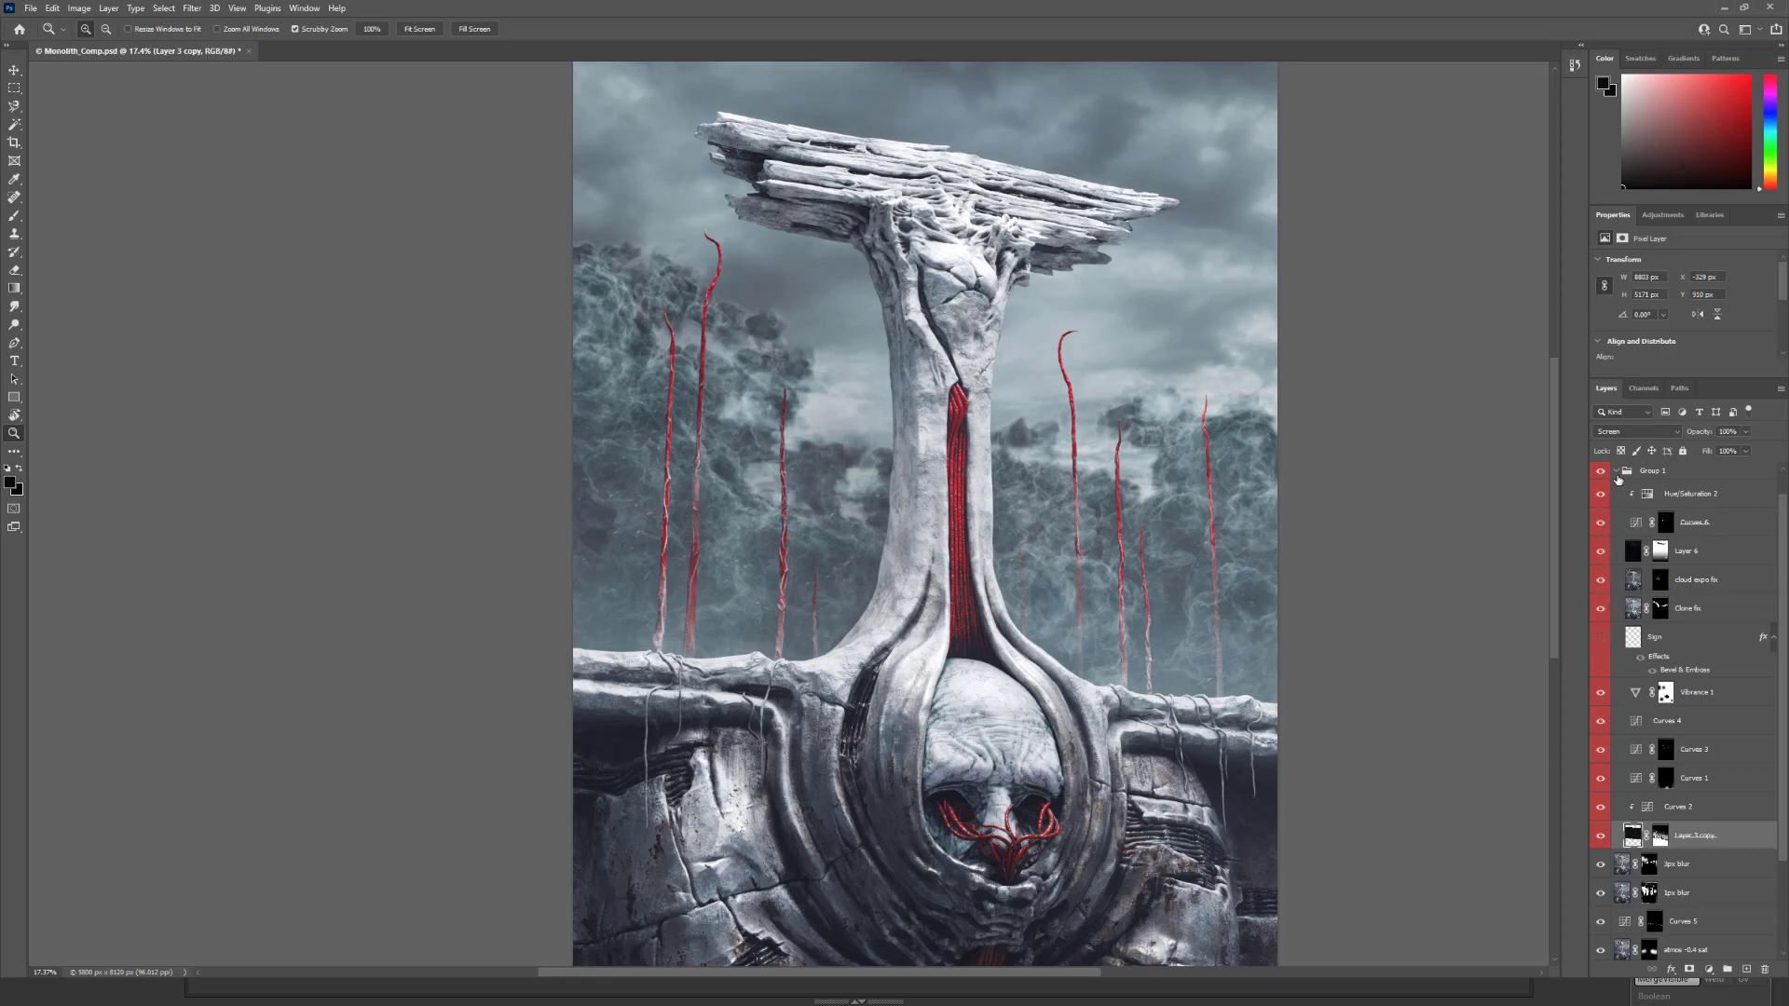
{"action": "left_click", "coordinate": [1096, 476], "text": "alt"}
{"action": "left_click_drag", "start_coordinate": [1126, 475], "coordinate": [1035, 477]}
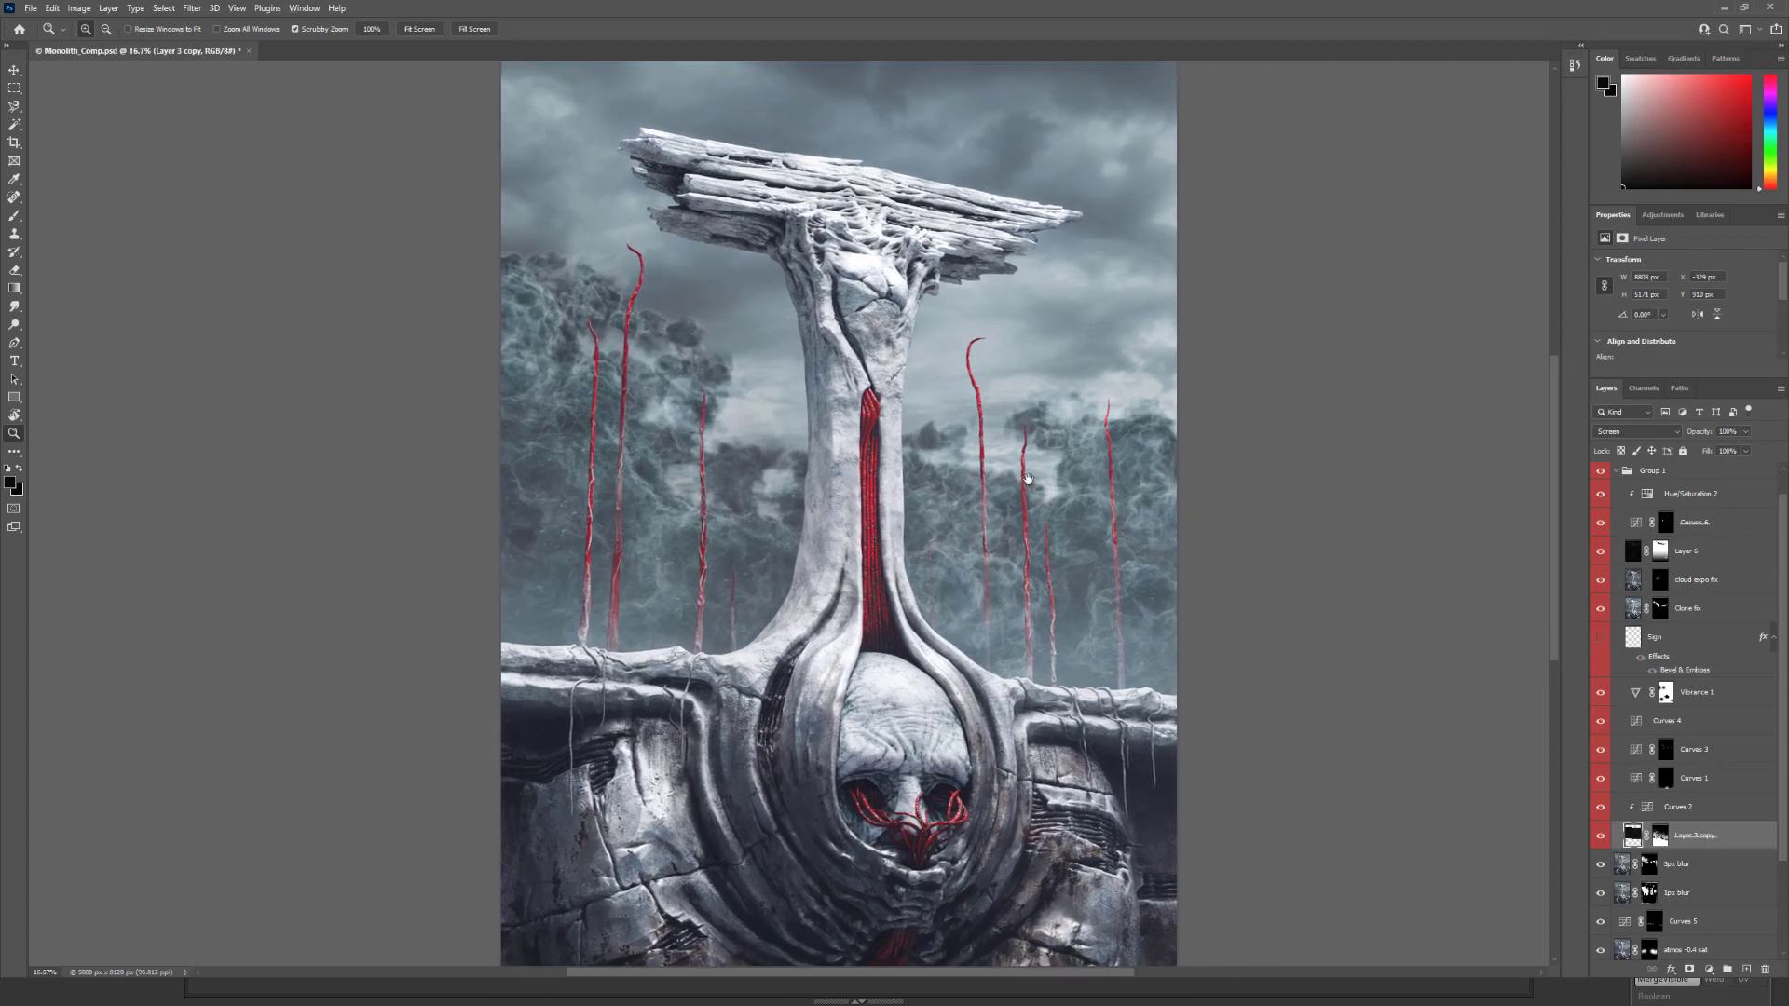
{"action": "left_click", "coordinate": [1038, 474], "text": "alt"}
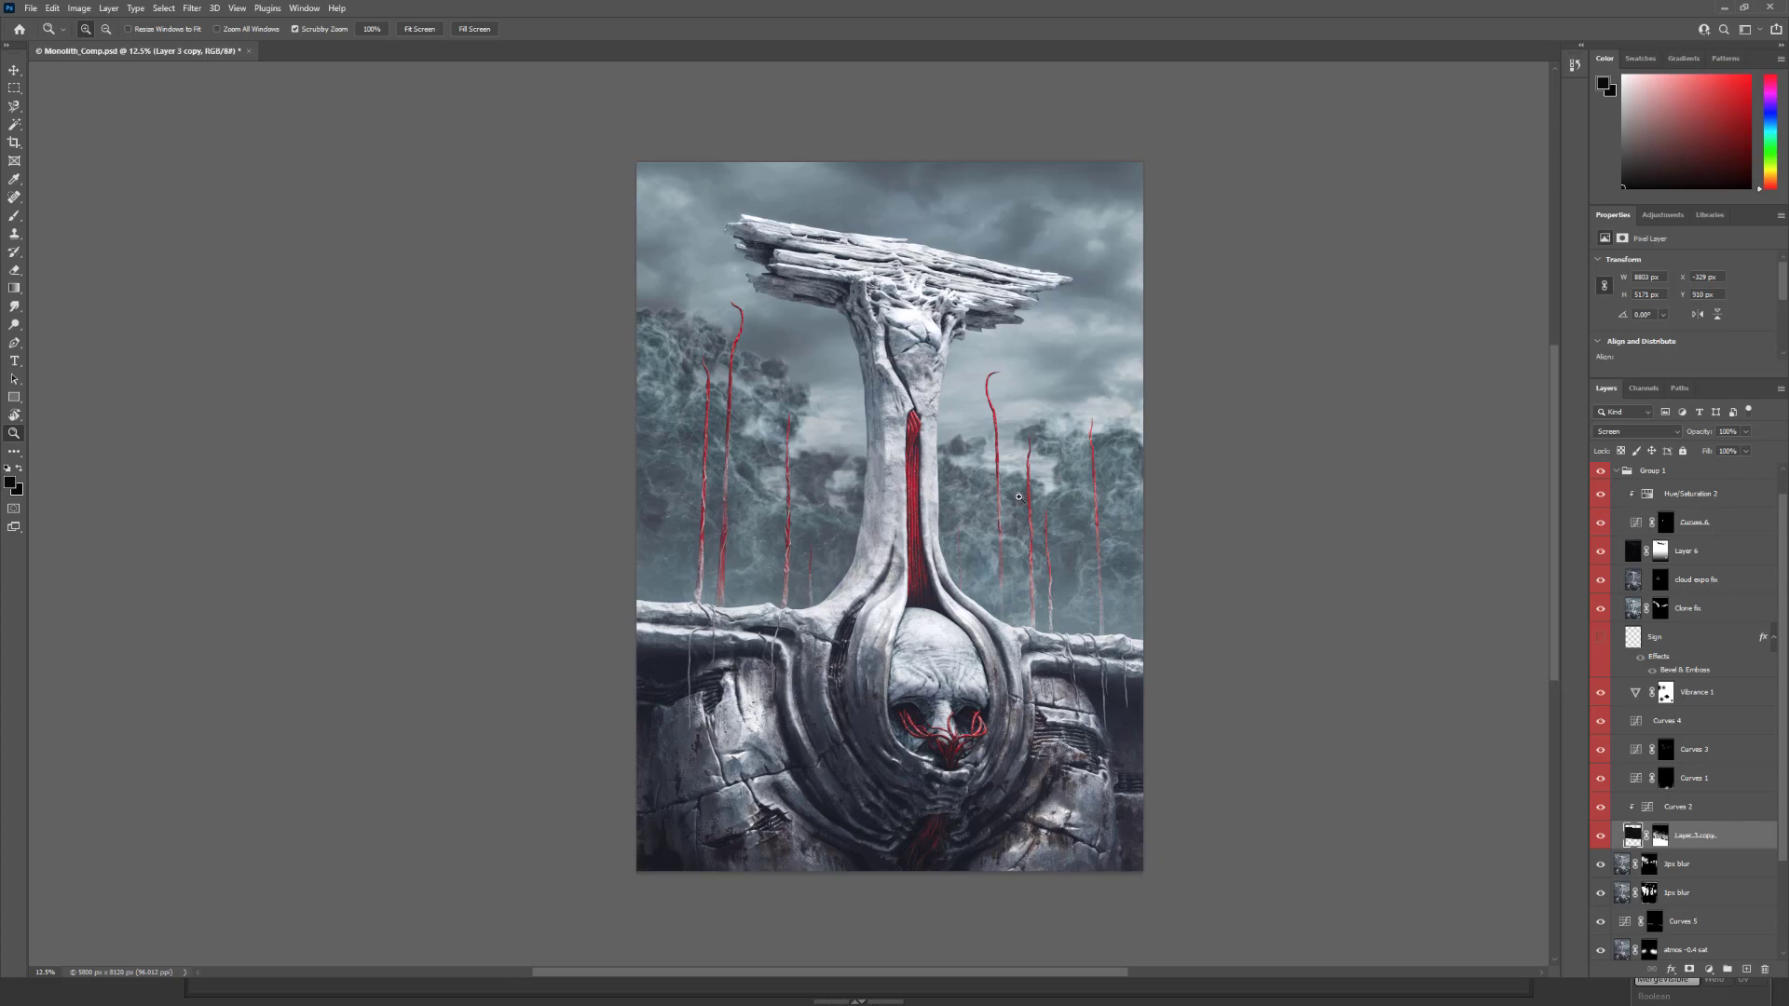
Examine the finished monolith composite, comparing the whole image with a closer view of the wooden top and cloudy sky.
{"action": "left_click", "coordinate": [1019, 497]}
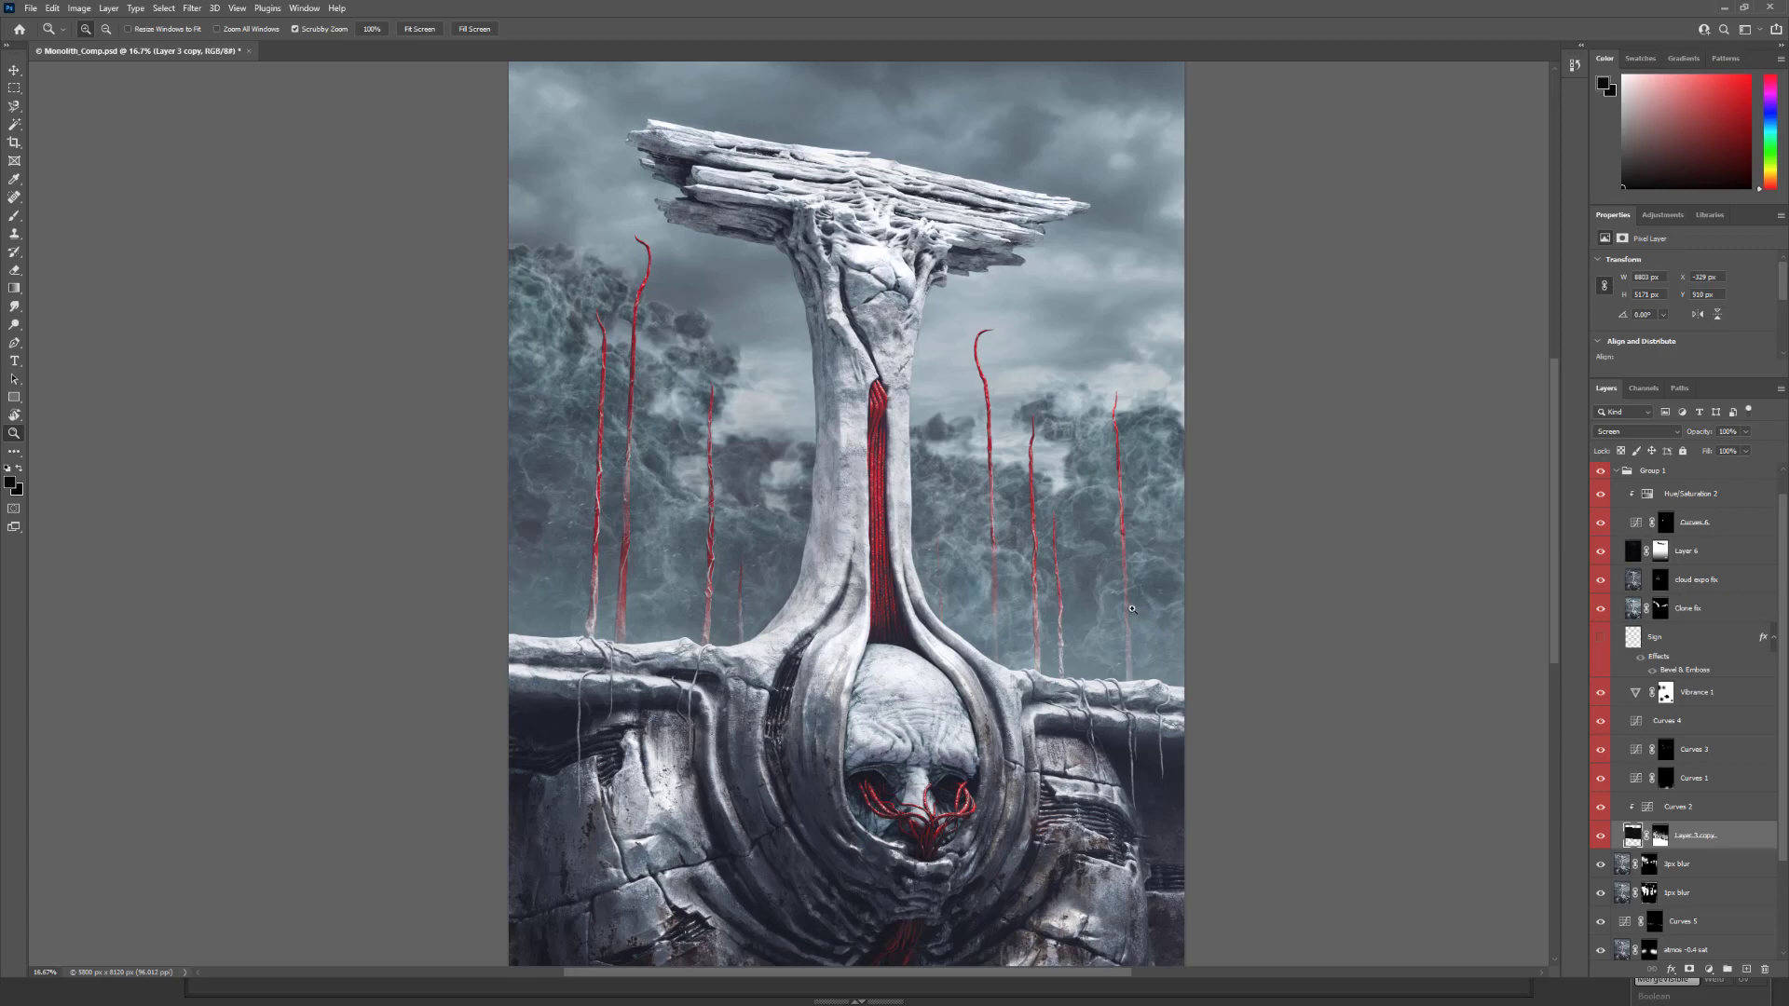
{"action": "left_click", "coordinate": [1129, 591], "text": "alt"}
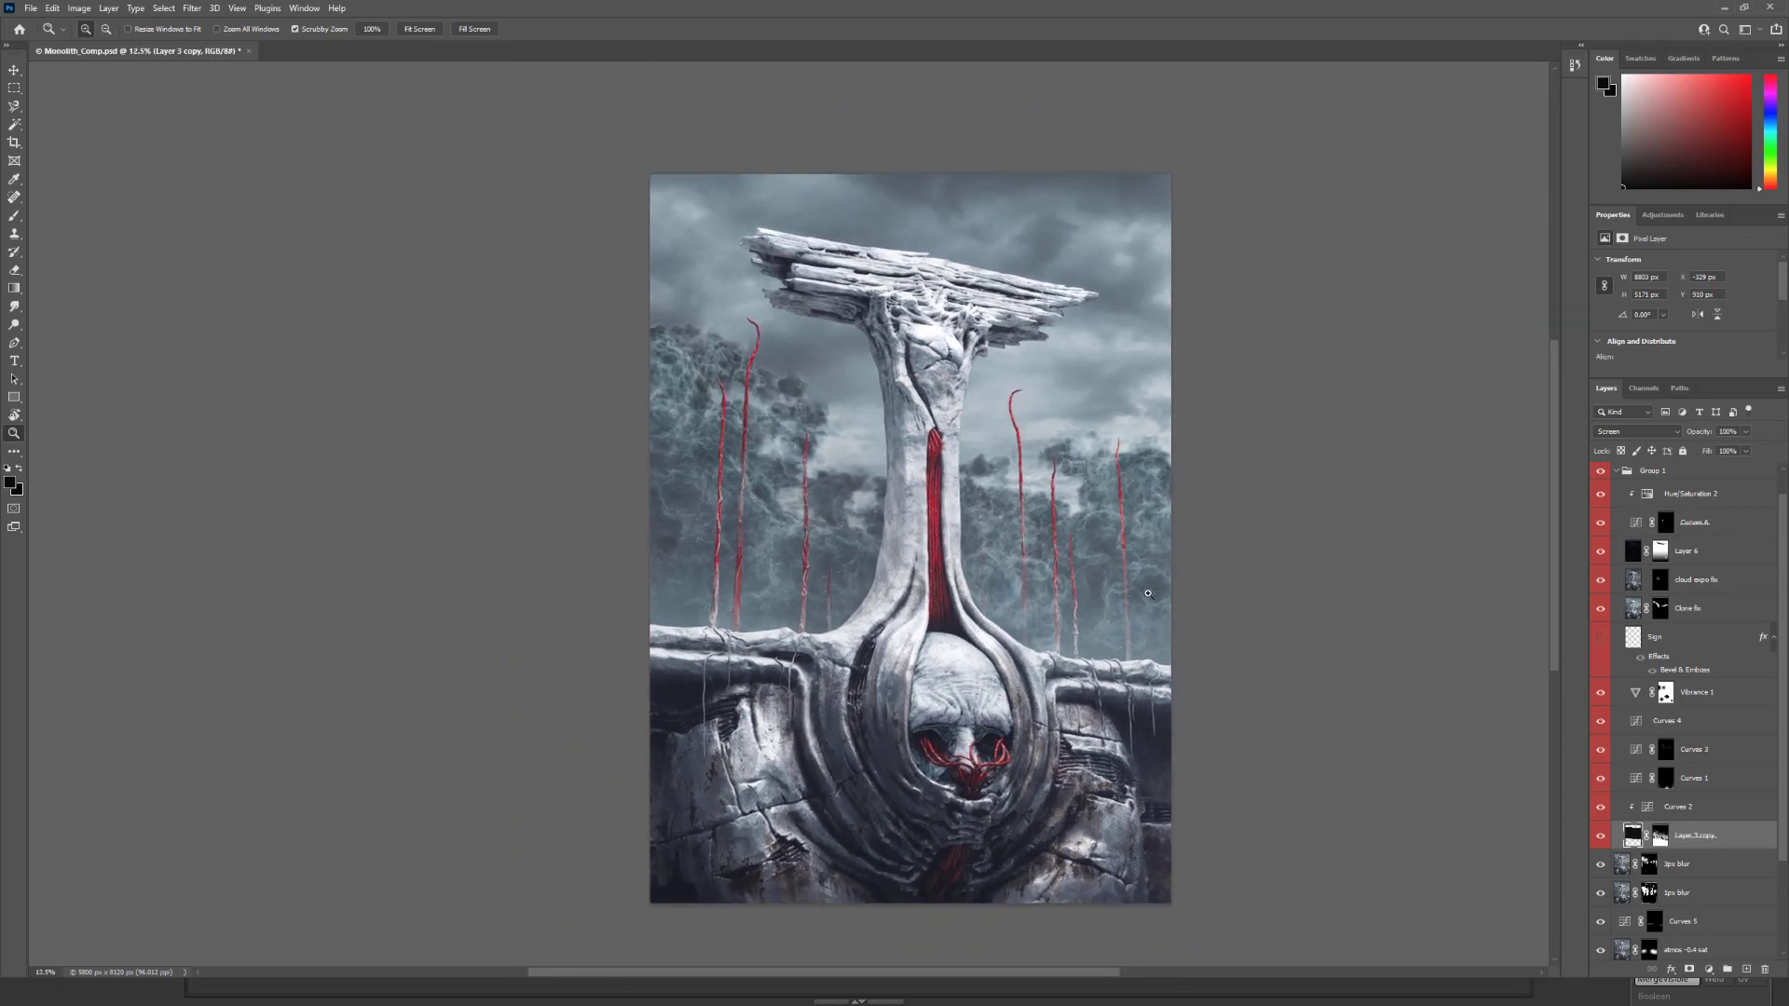
{"action": "left_click", "coordinate": [1076, 585]}
{"action": "left_click", "coordinate": [1117, 590]}
{"action": "left_click_drag", "start_coordinate": [1118, 591], "coordinate": [1082, 572]}
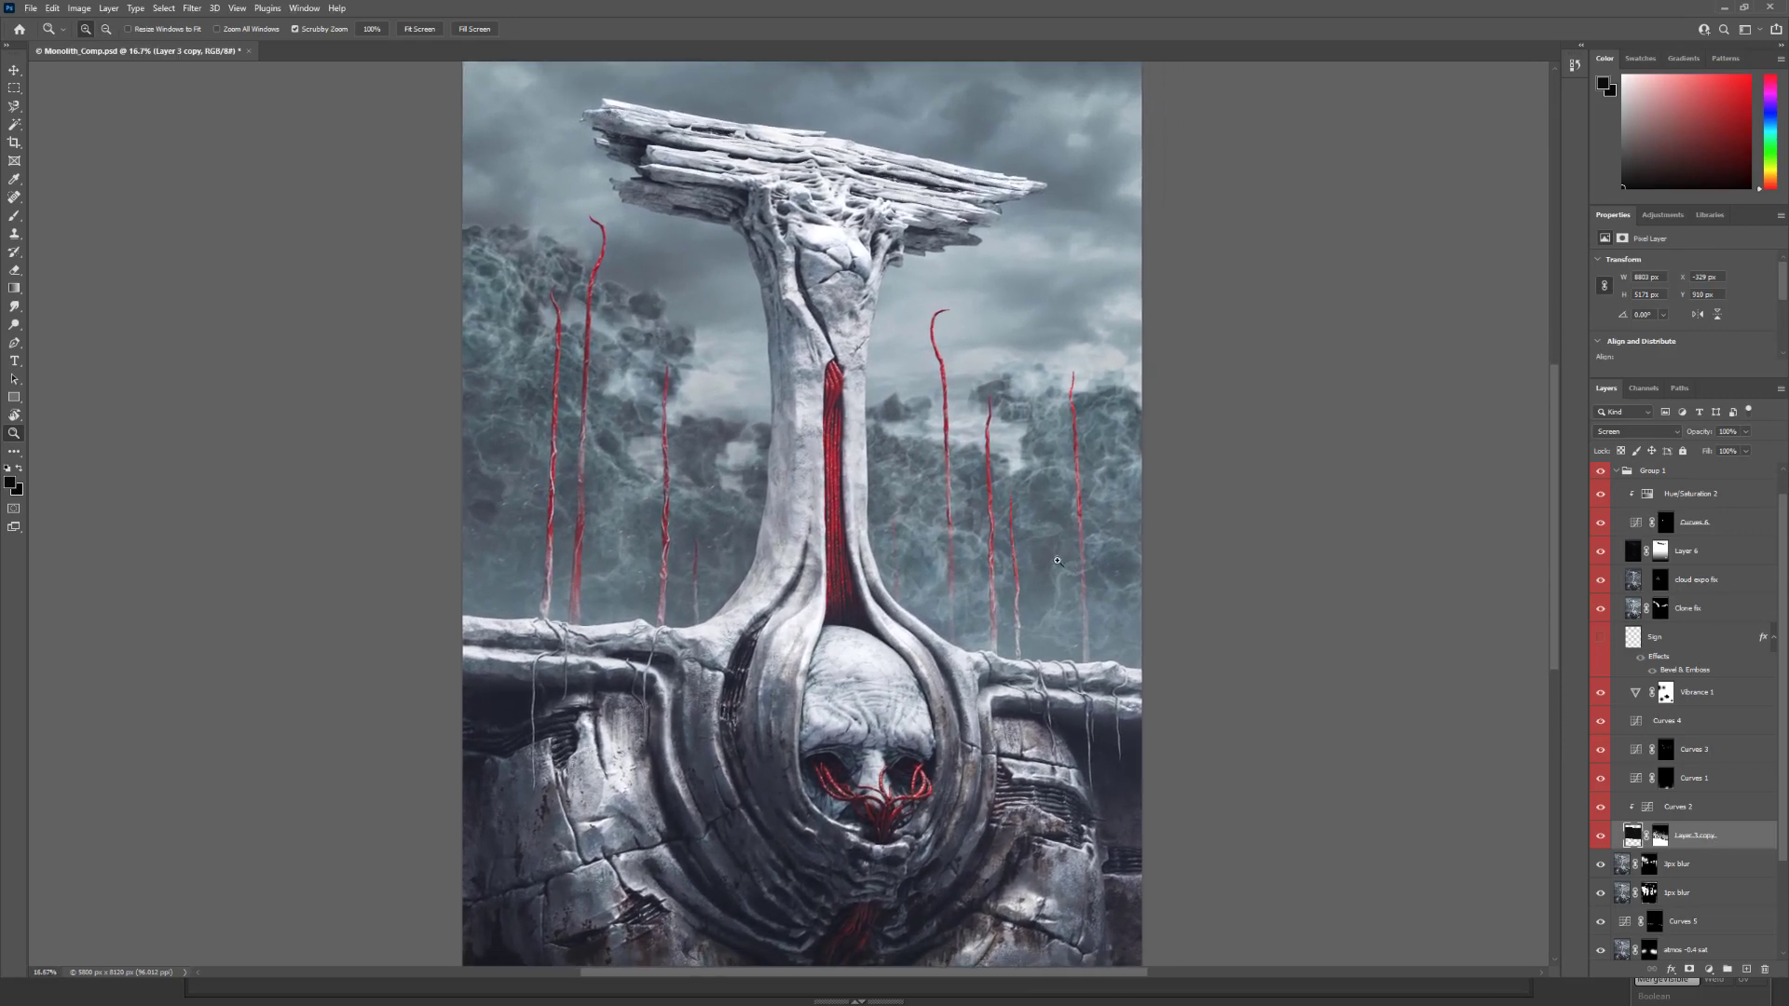
{"action": "left_click", "coordinate": [1061, 563]}
{"action": "left_click", "coordinate": [1060, 563]}
{"action": "left_click_drag", "start_coordinate": [838, 579], "coordinate": [1027, 863]}
{"action": "left_click_drag", "start_coordinate": [914, 499], "coordinate": [983, 814]}
{"action": "left_click", "coordinate": [949, 474]}
{"action": "left_click", "coordinate": [893, 476], "text": "alt"}
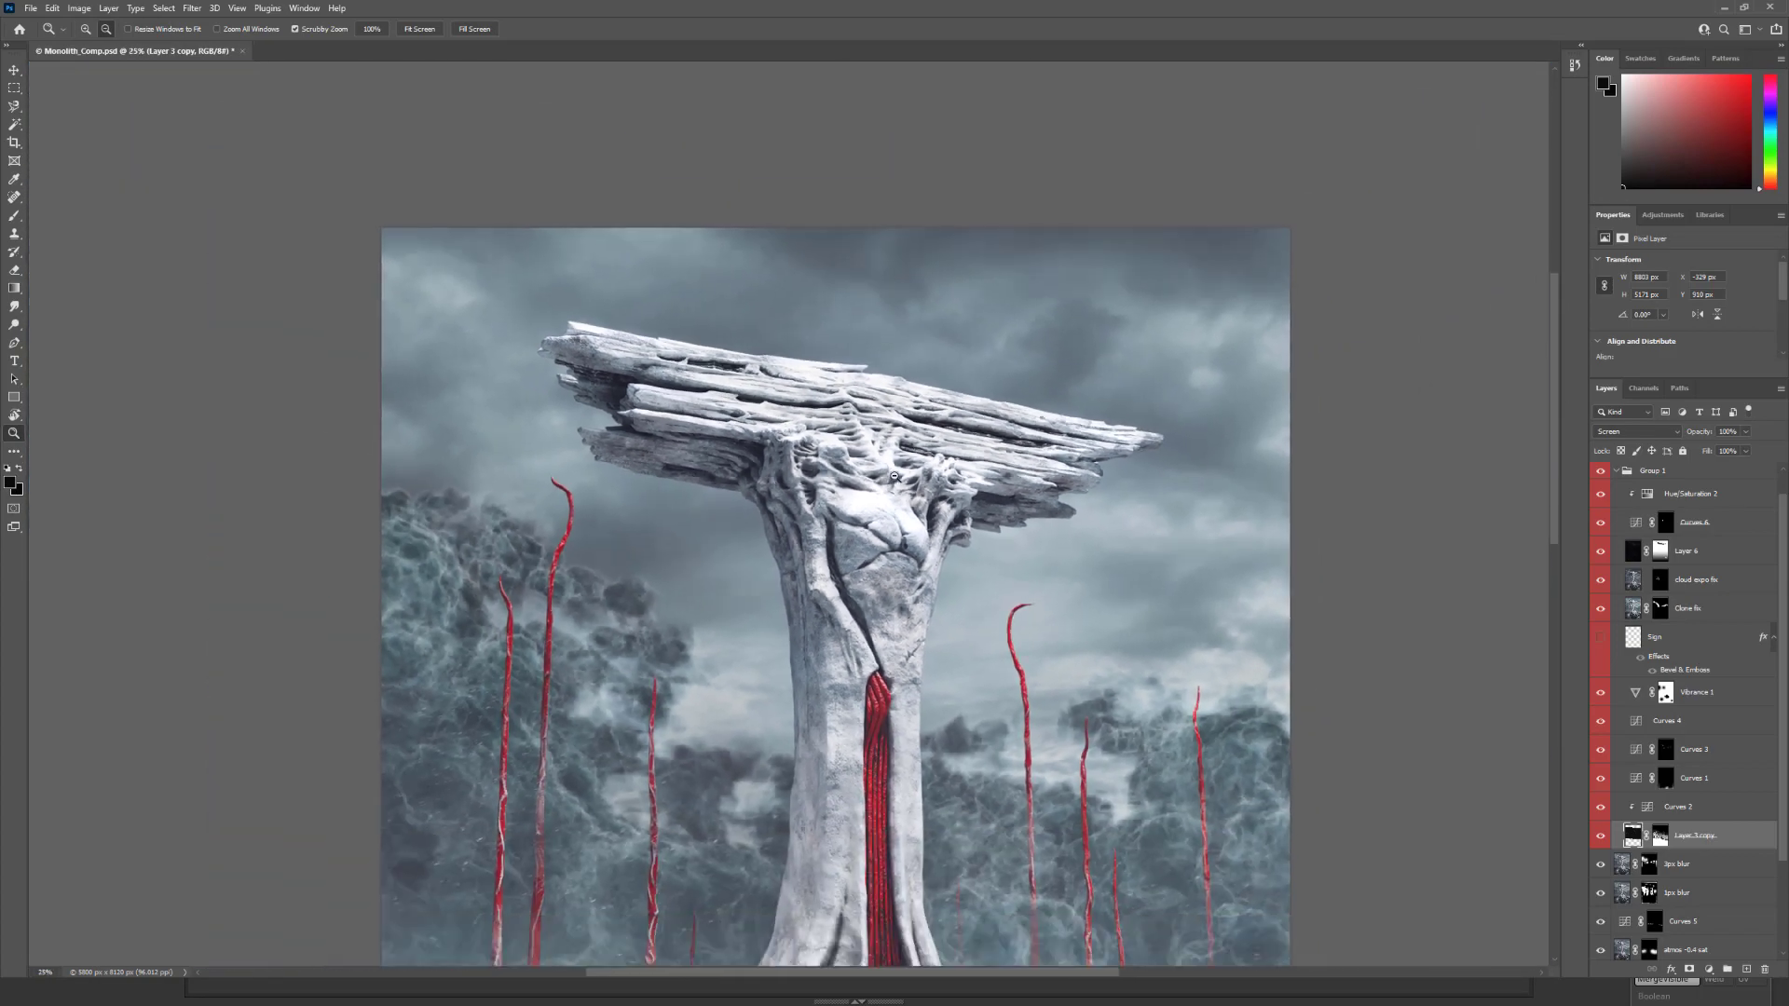
{"action": "left_click", "coordinate": [894, 476], "text": "alt"}
{"action": "scroll", "coordinate": [930, 474], "scroll_direction": "down", "scroll_amount": 5}
{"action": "left_click_drag", "start_coordinate": [930, 474], "coordinate": [937, 501]}
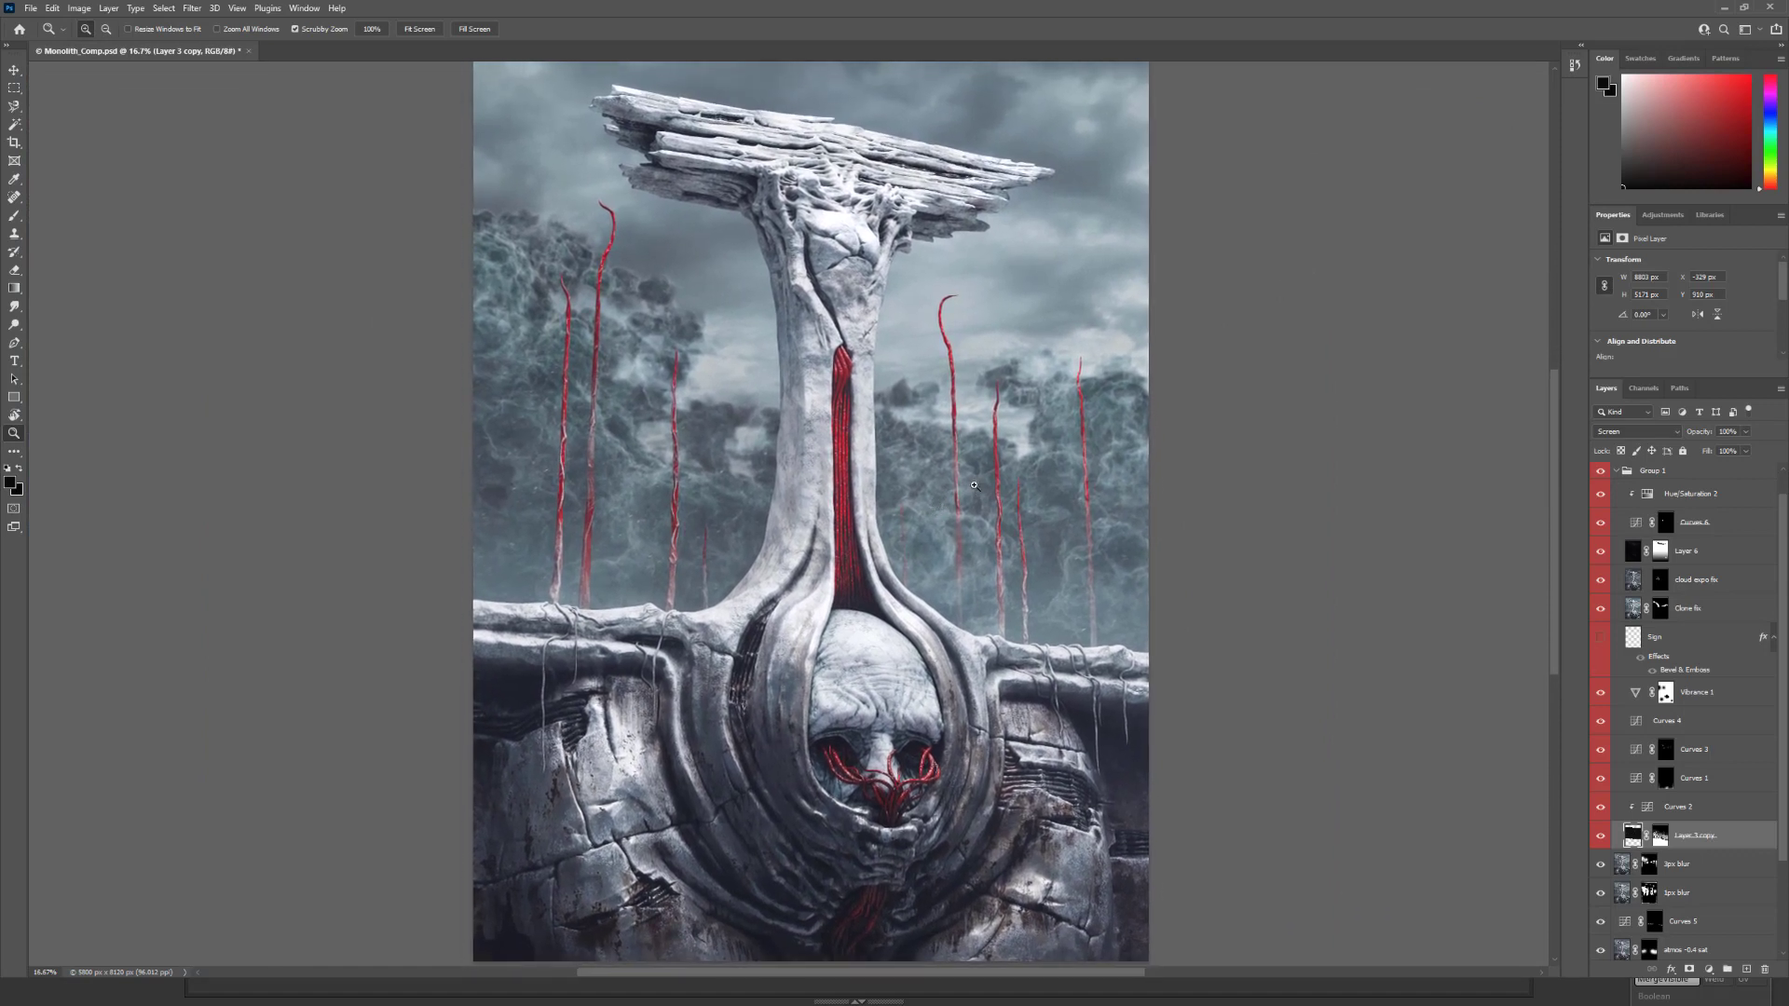